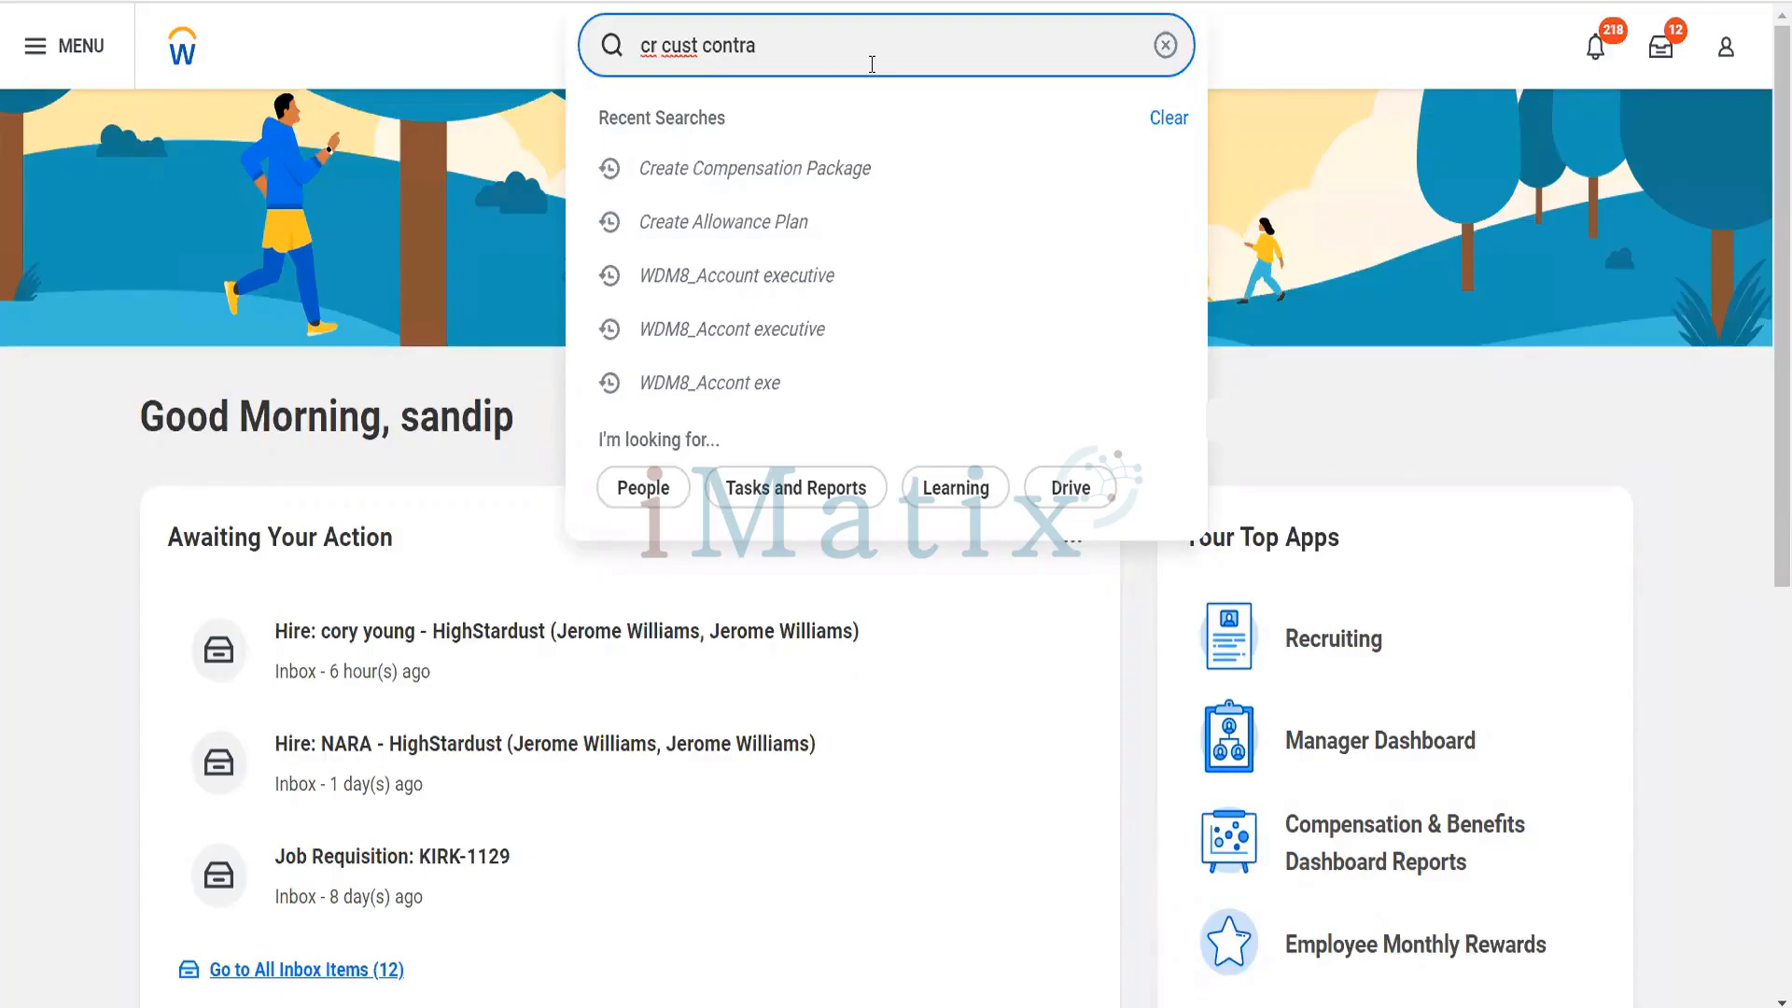
- Open the Create Customer Contract task to review its required contract information fields, and close it without creating a contract
key(BackSpace)
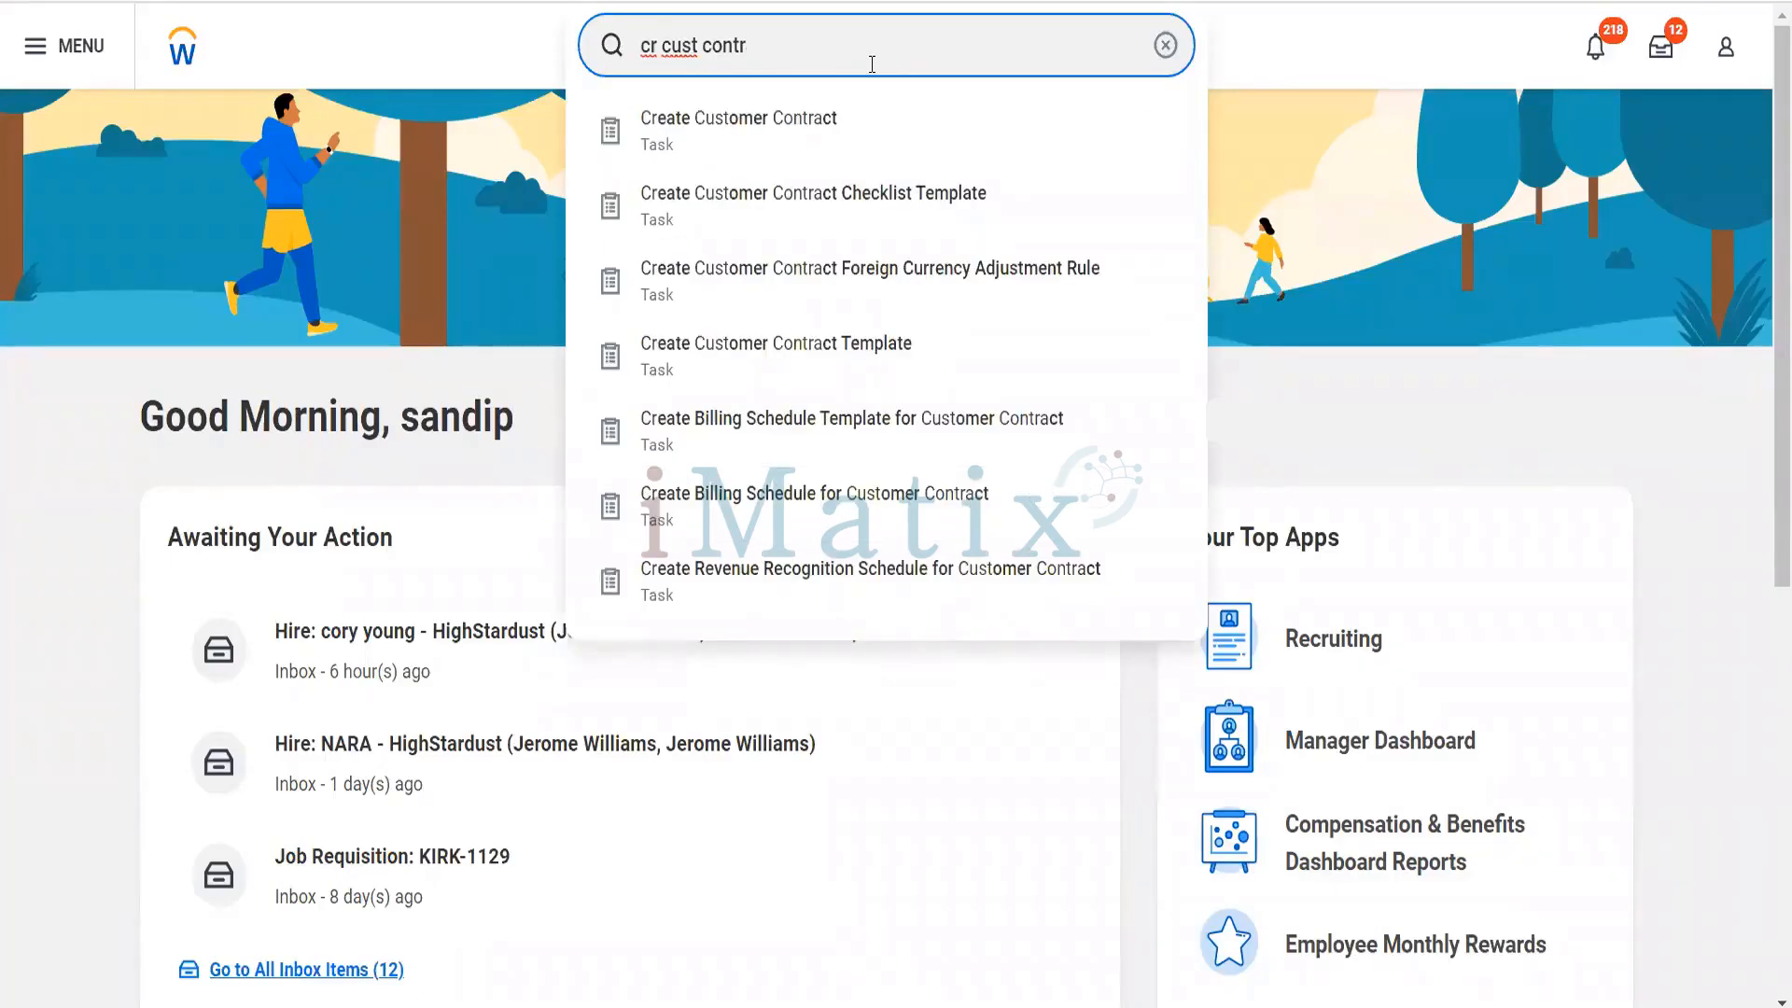
key(BackSpace)
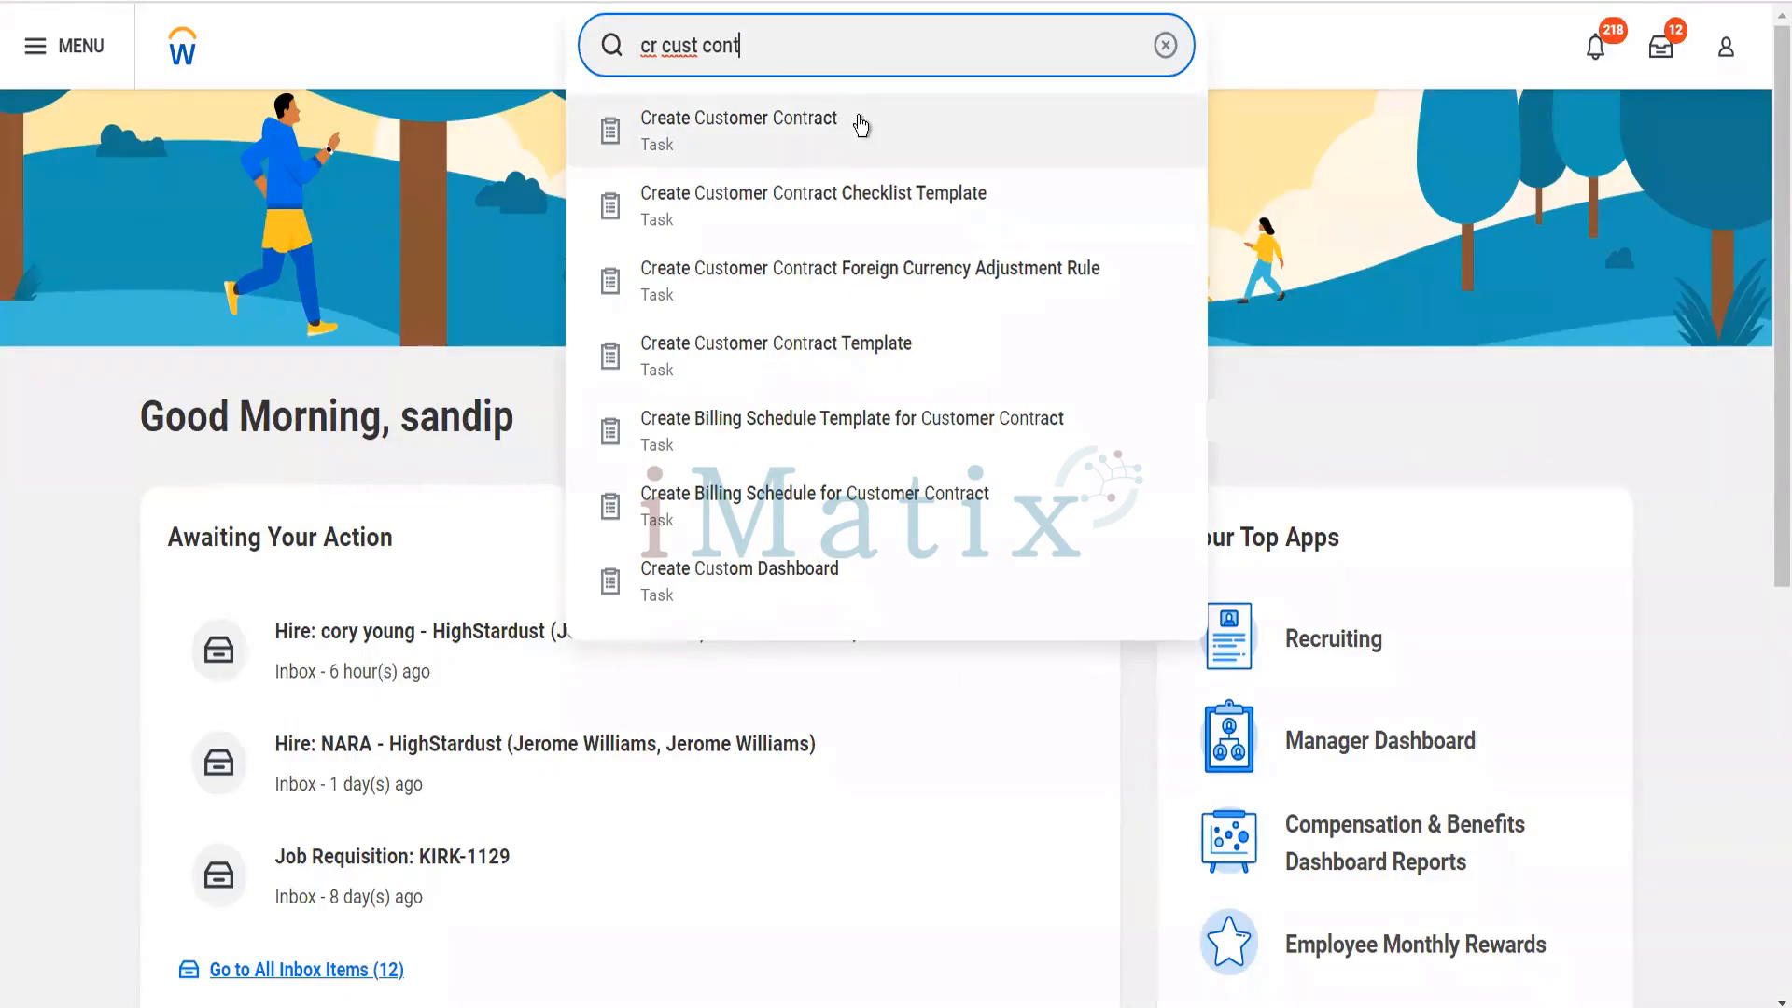
click(861, 126)
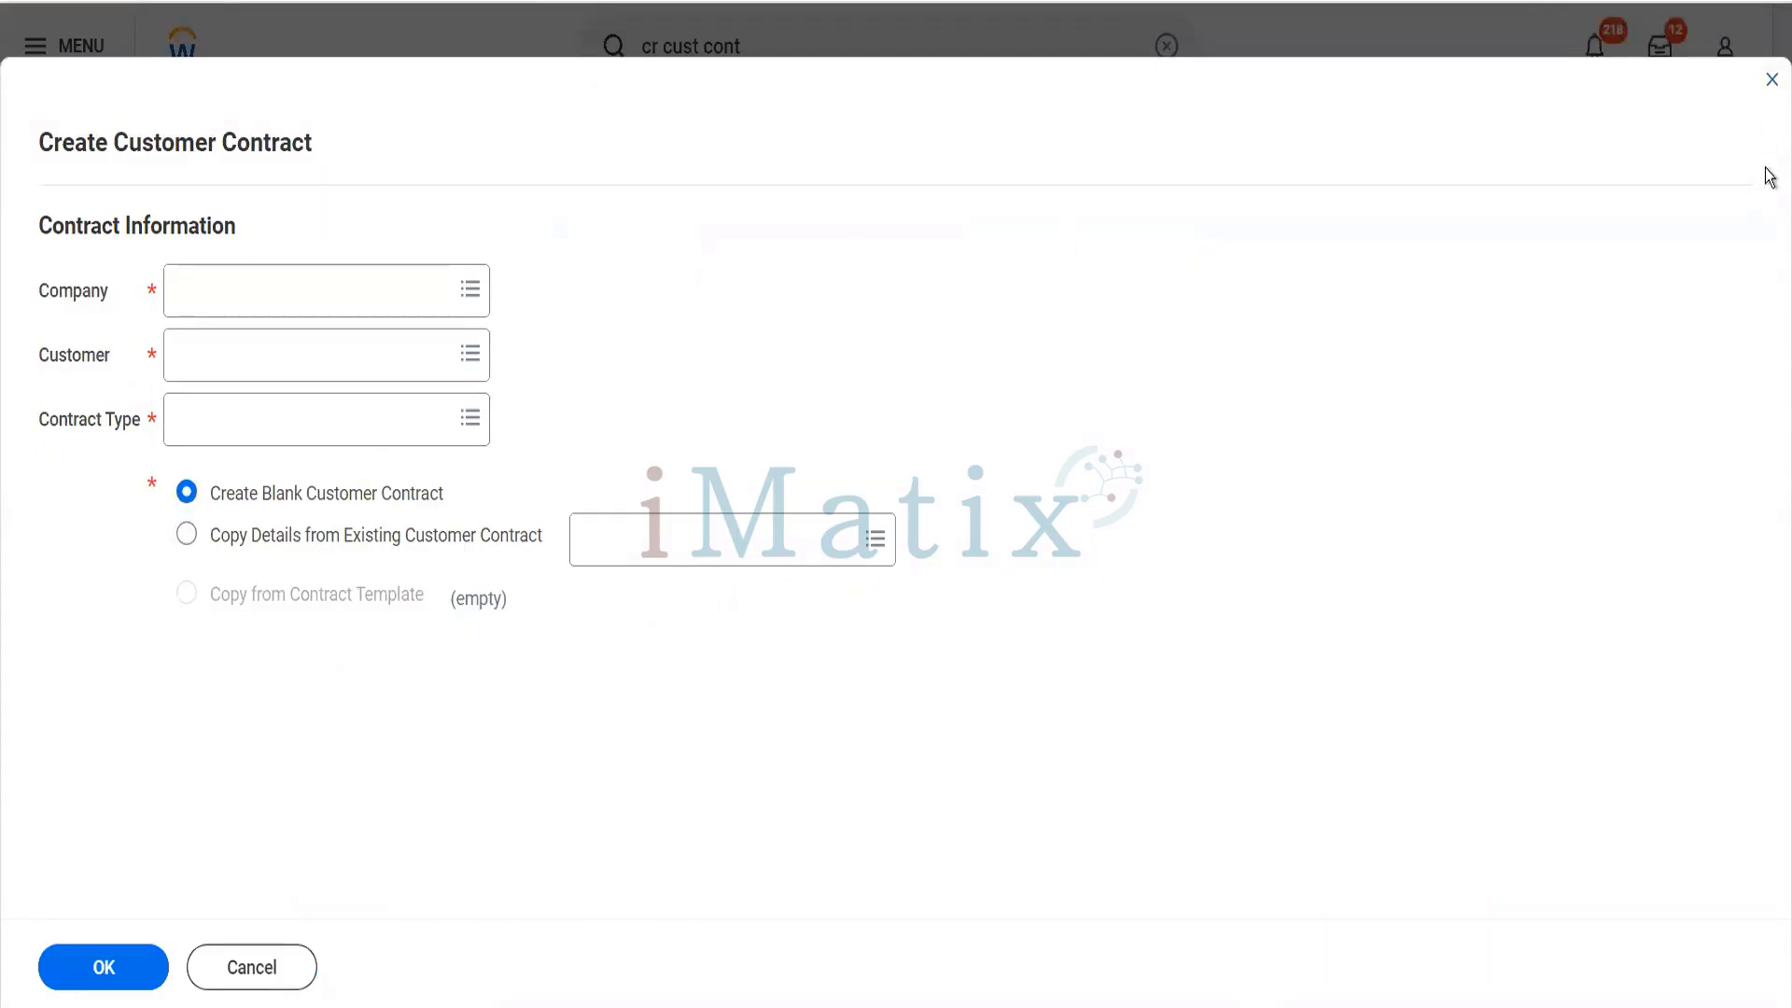
click(1770, 84)
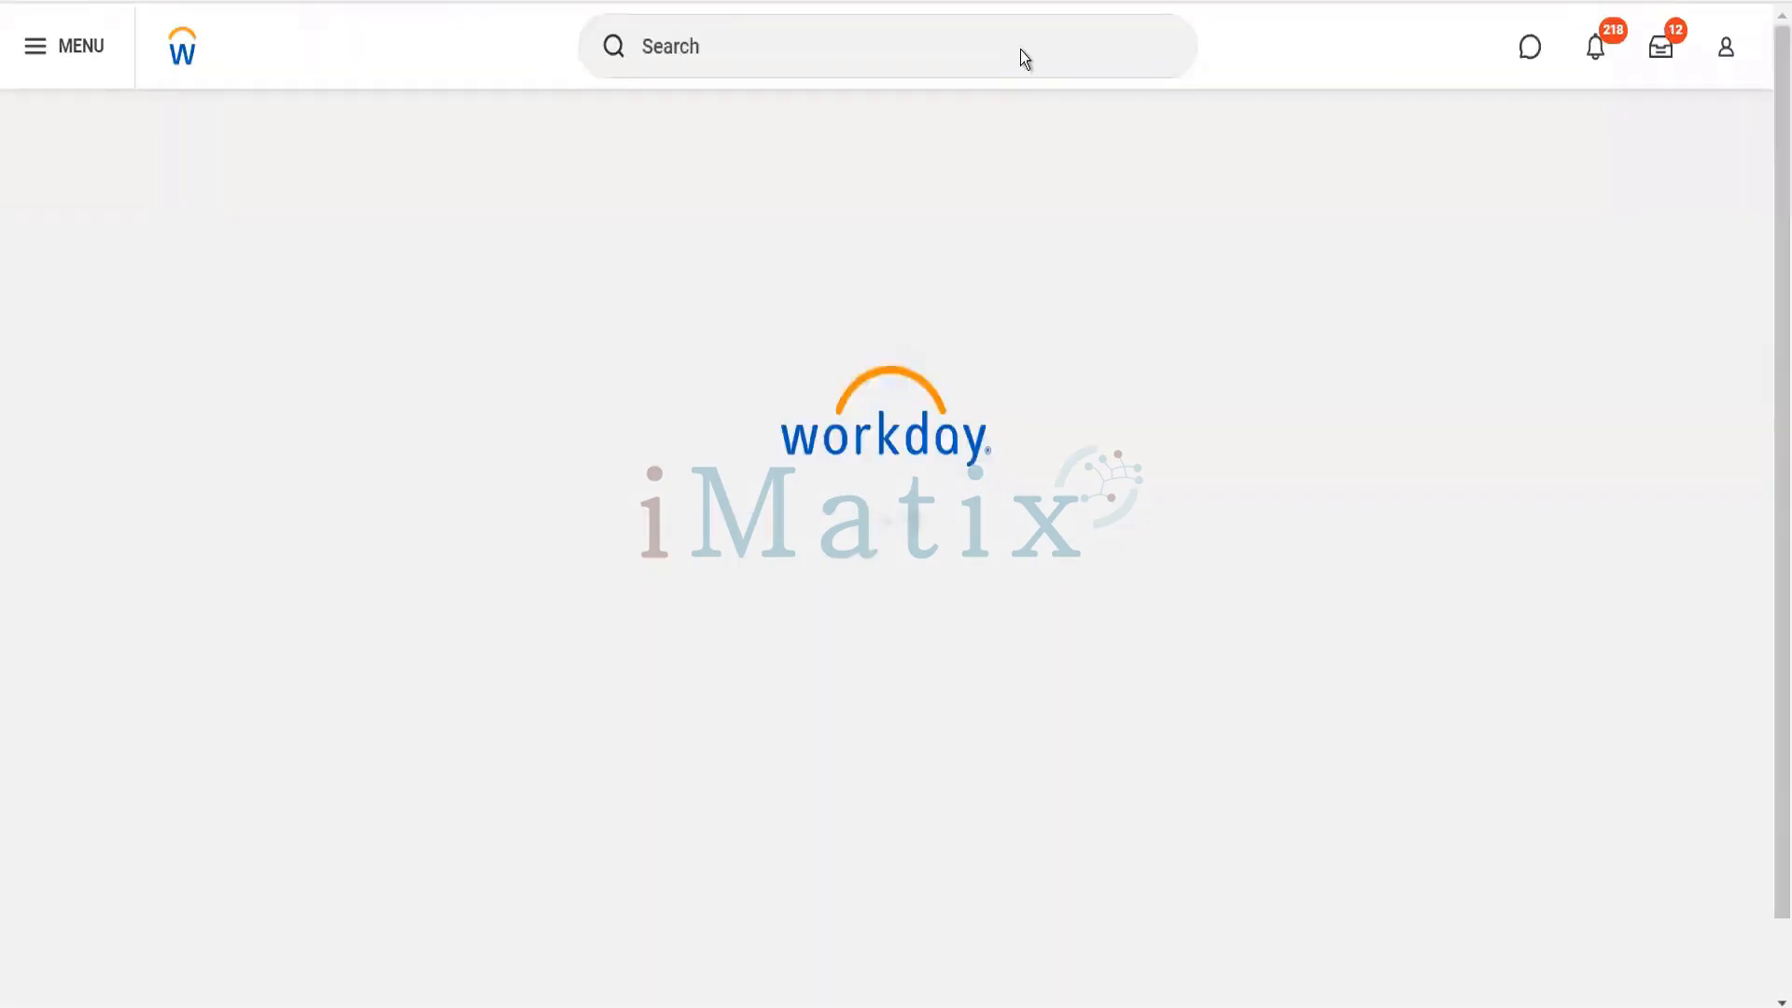
- Search for "main cust con type" and open the Maintain Customer Contract Types task
click(1022, 48)
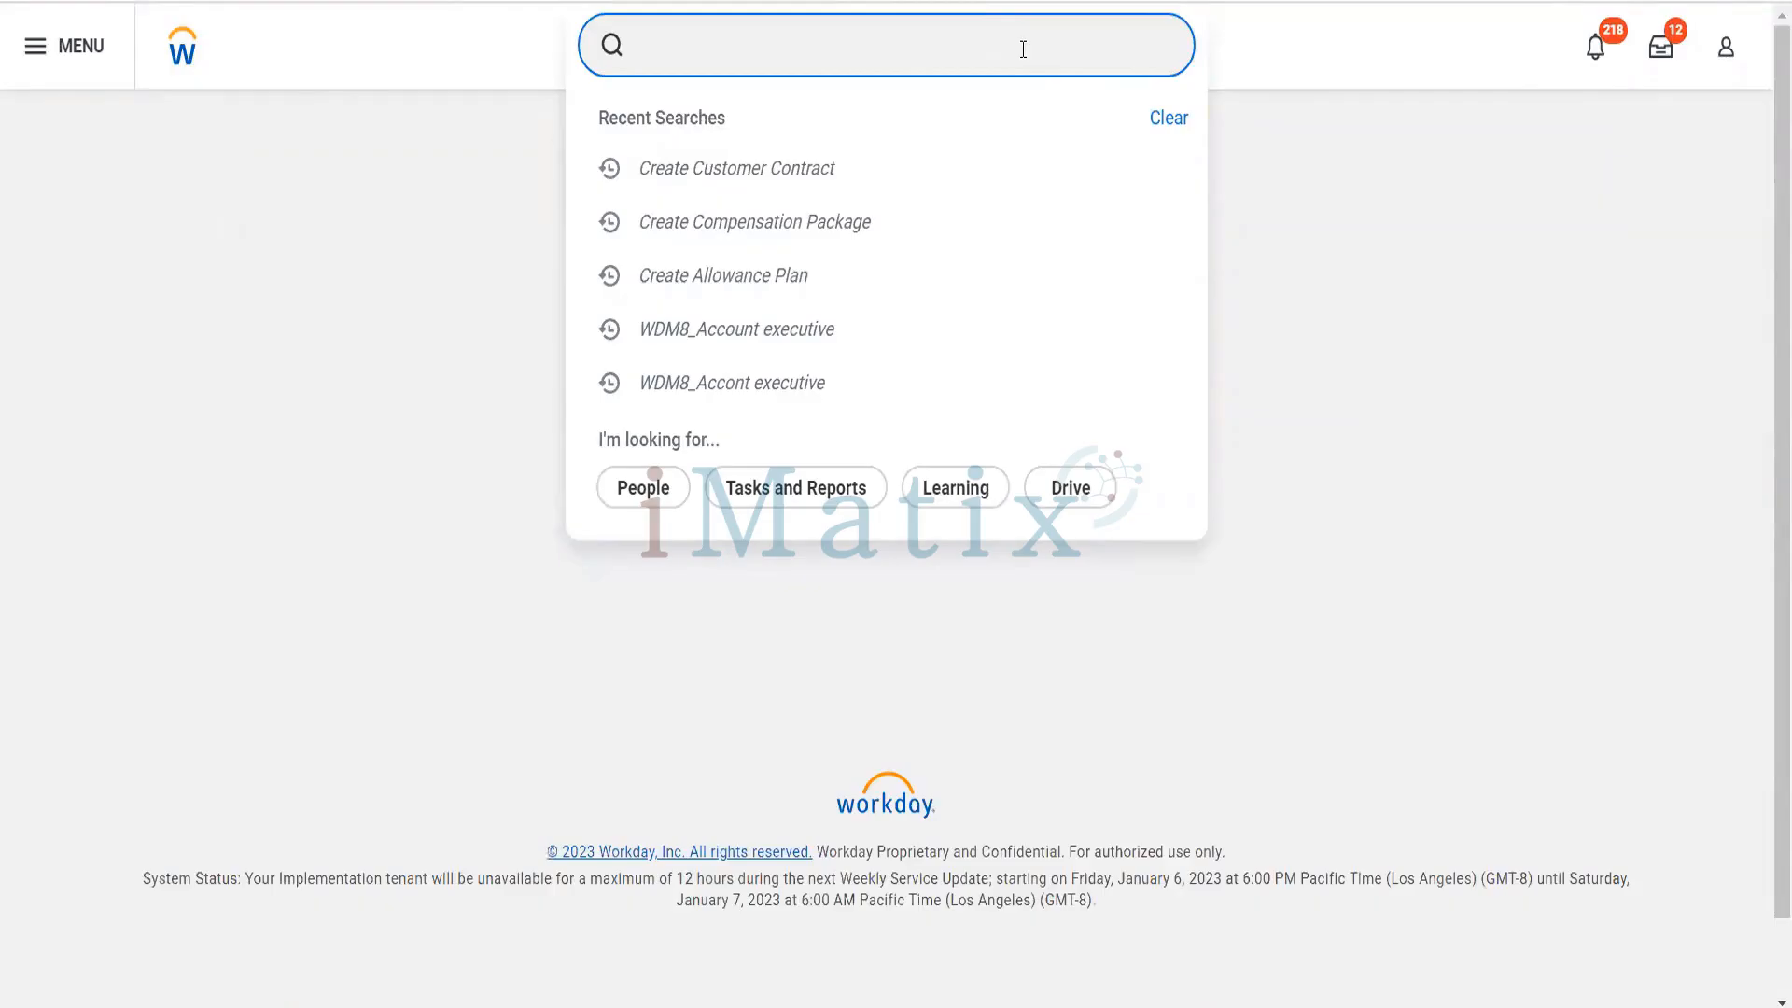
text(main)
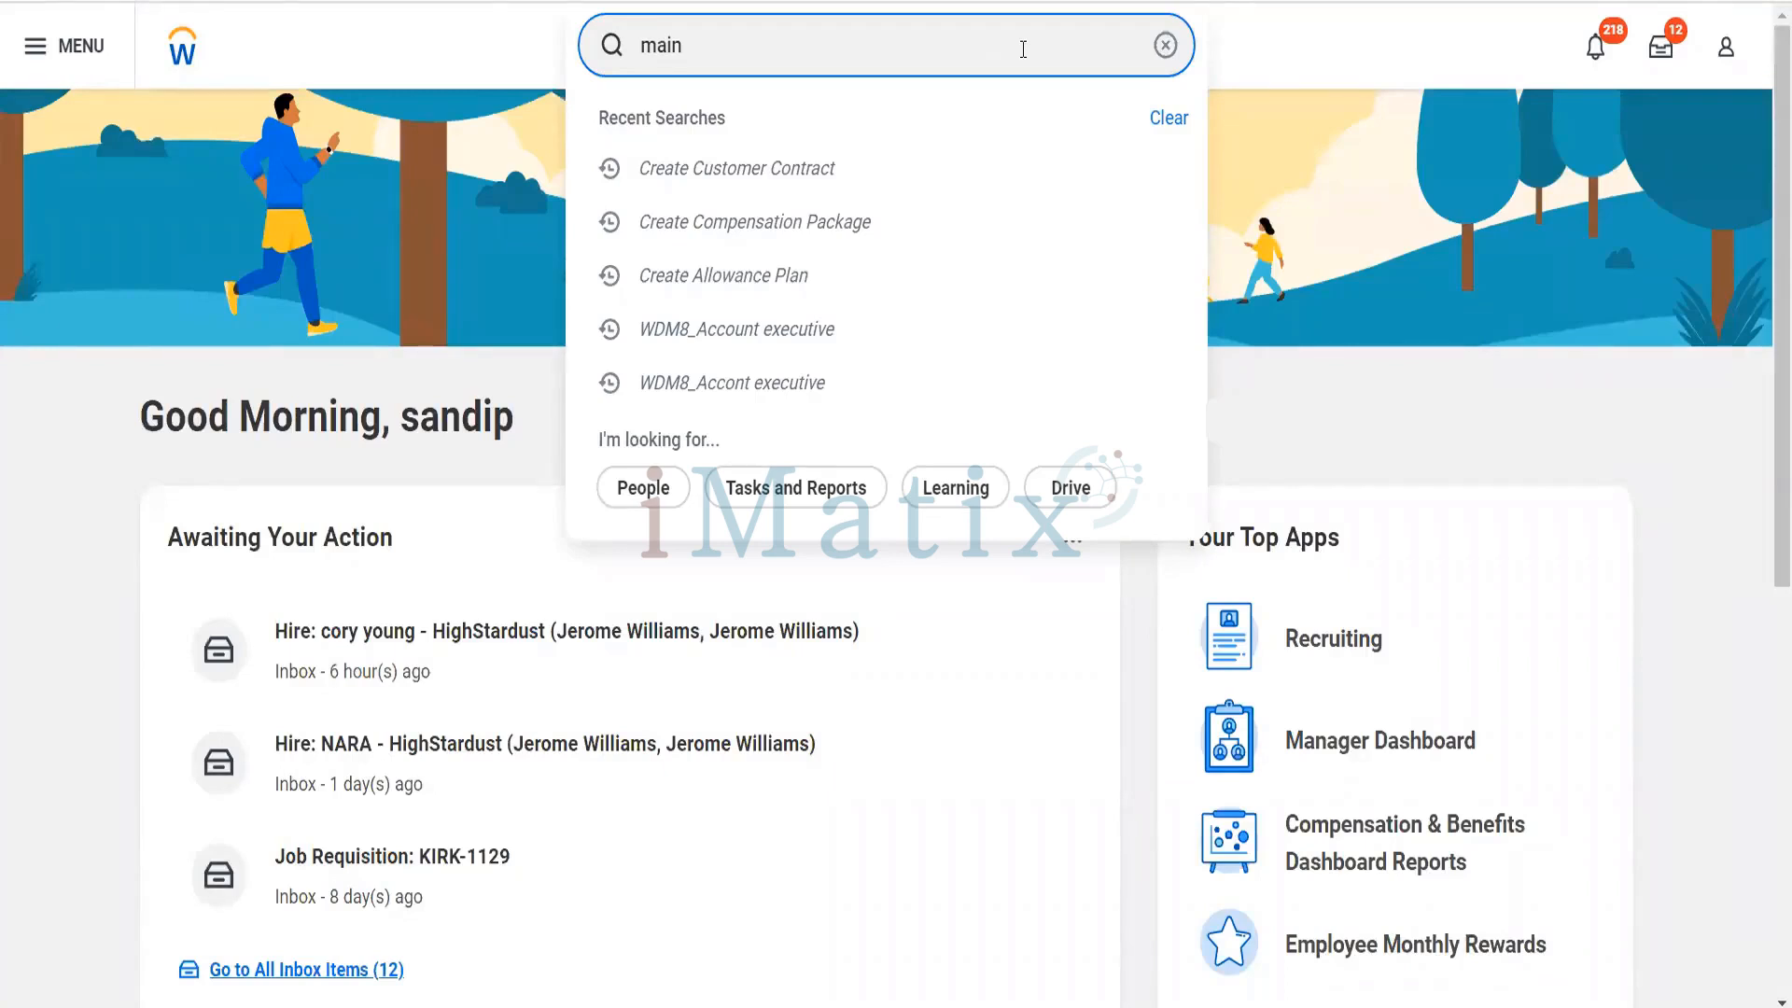
text(d)
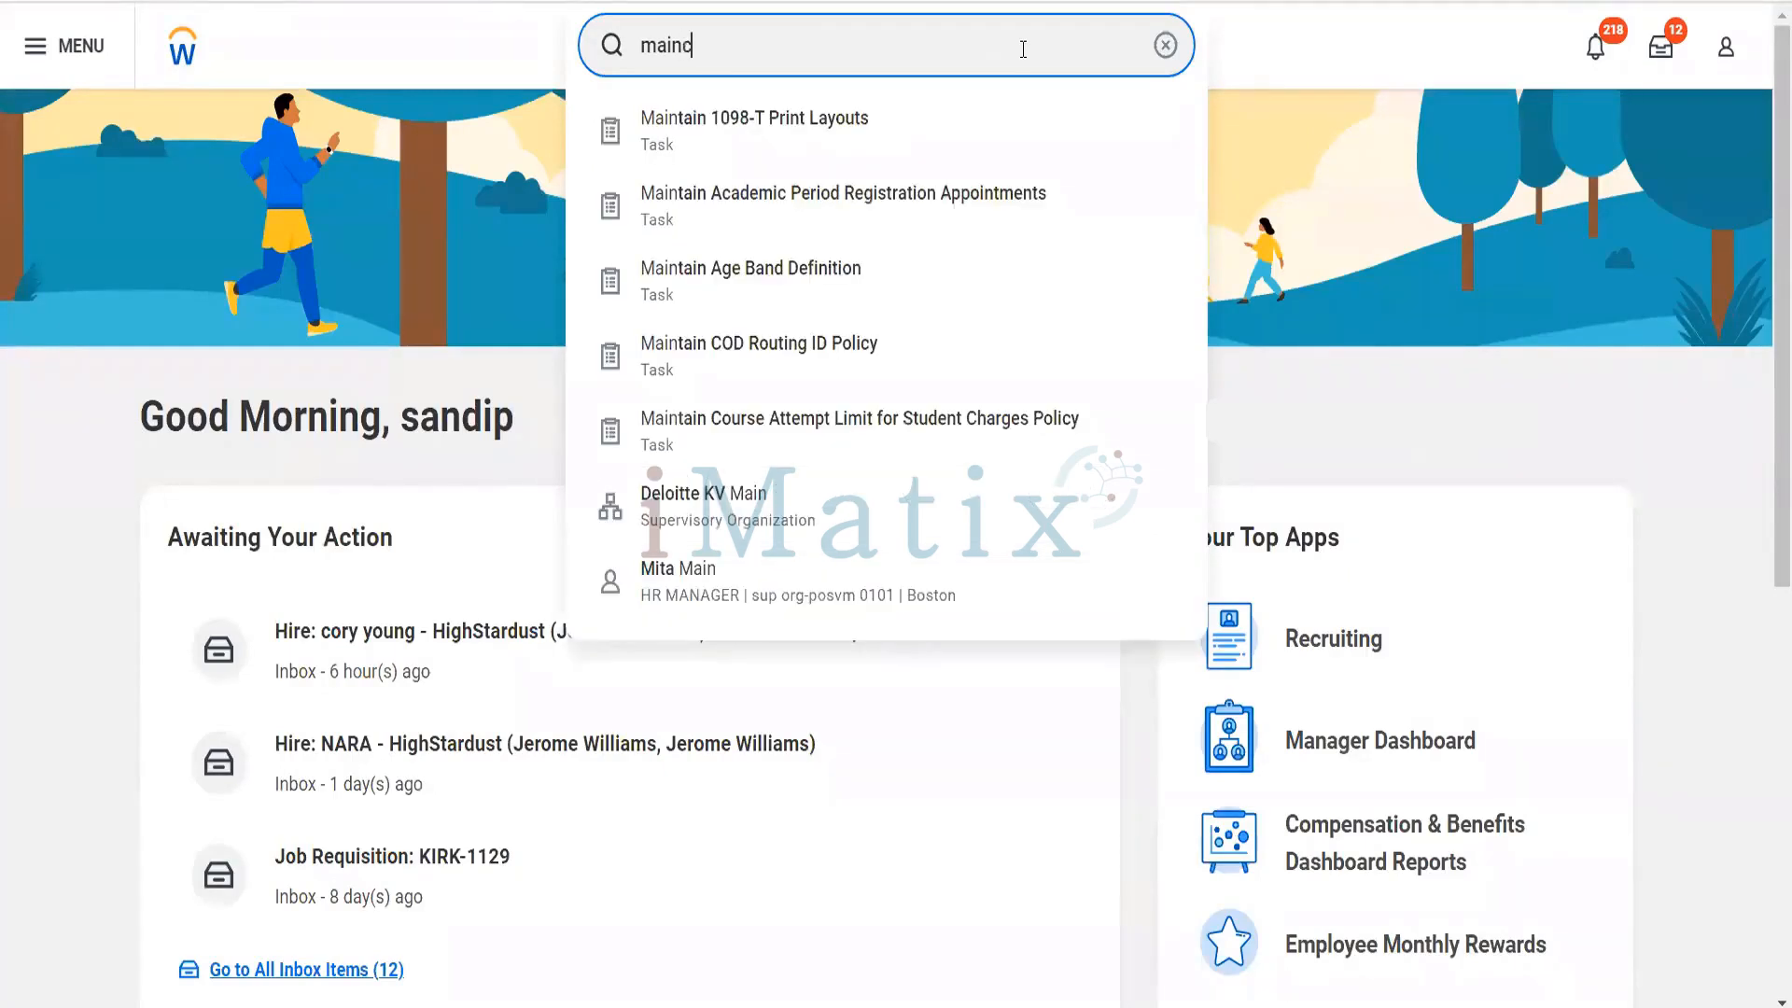
text(ust)
key(BackSpace)
key(BackSpace)
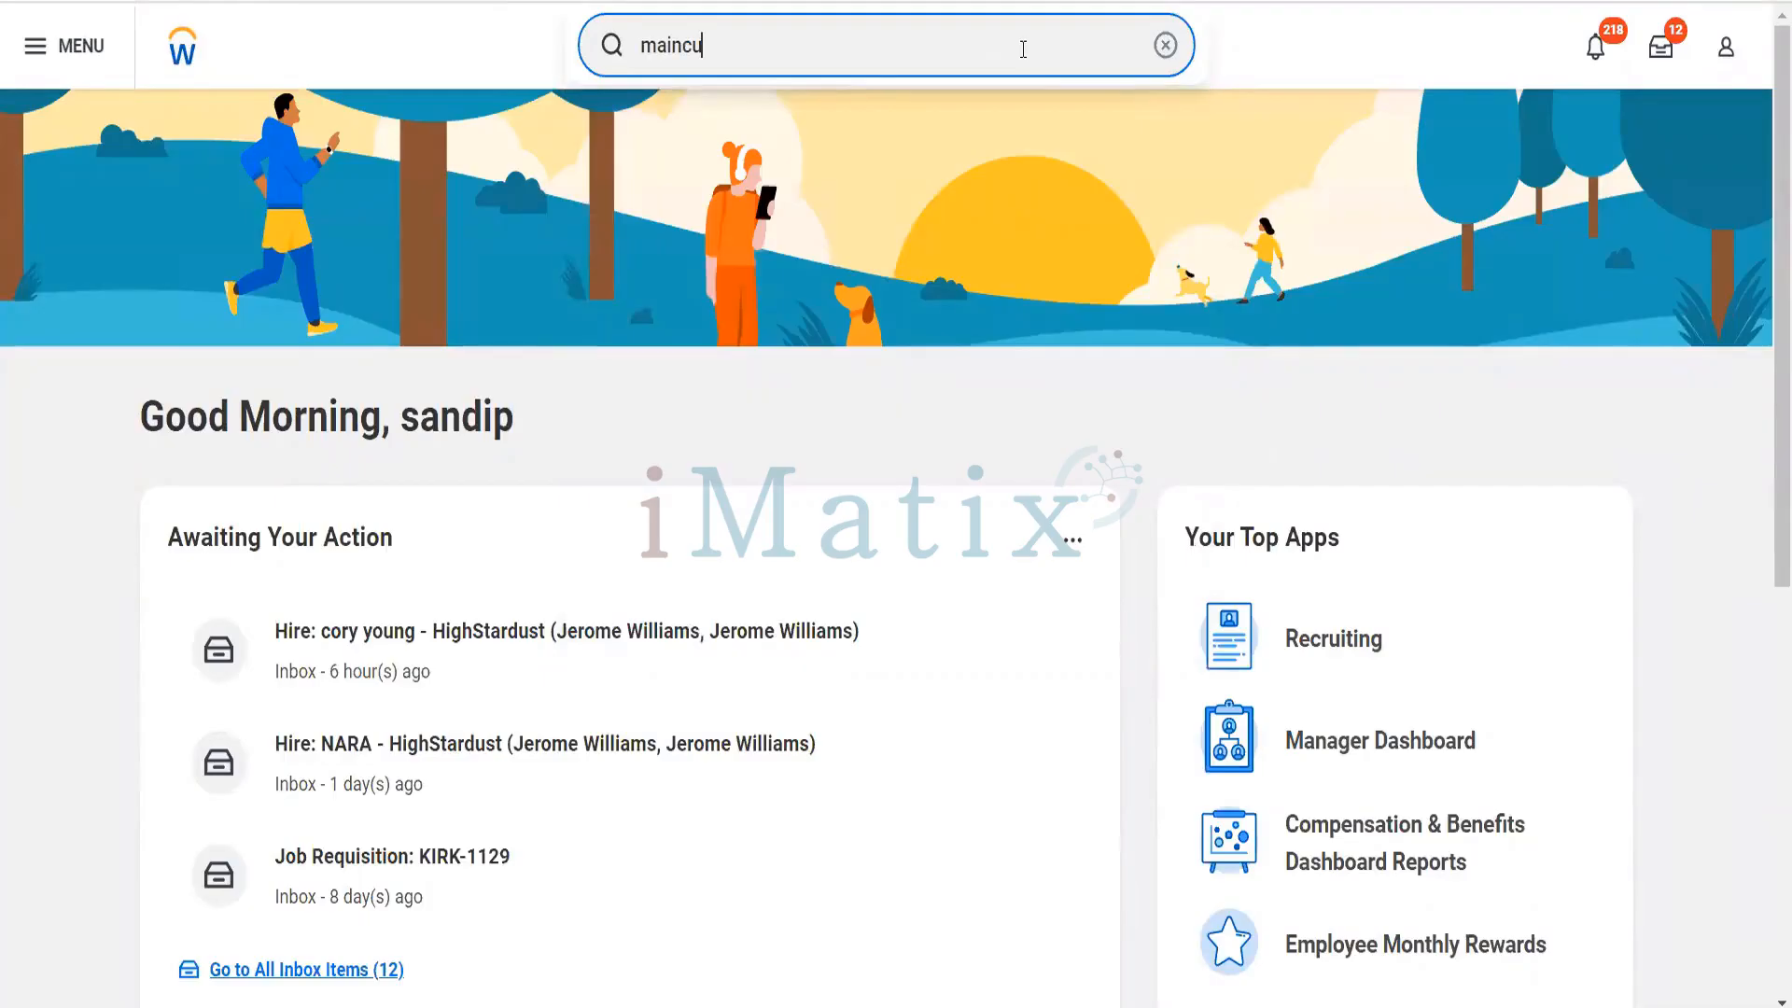
key(BackSpace)
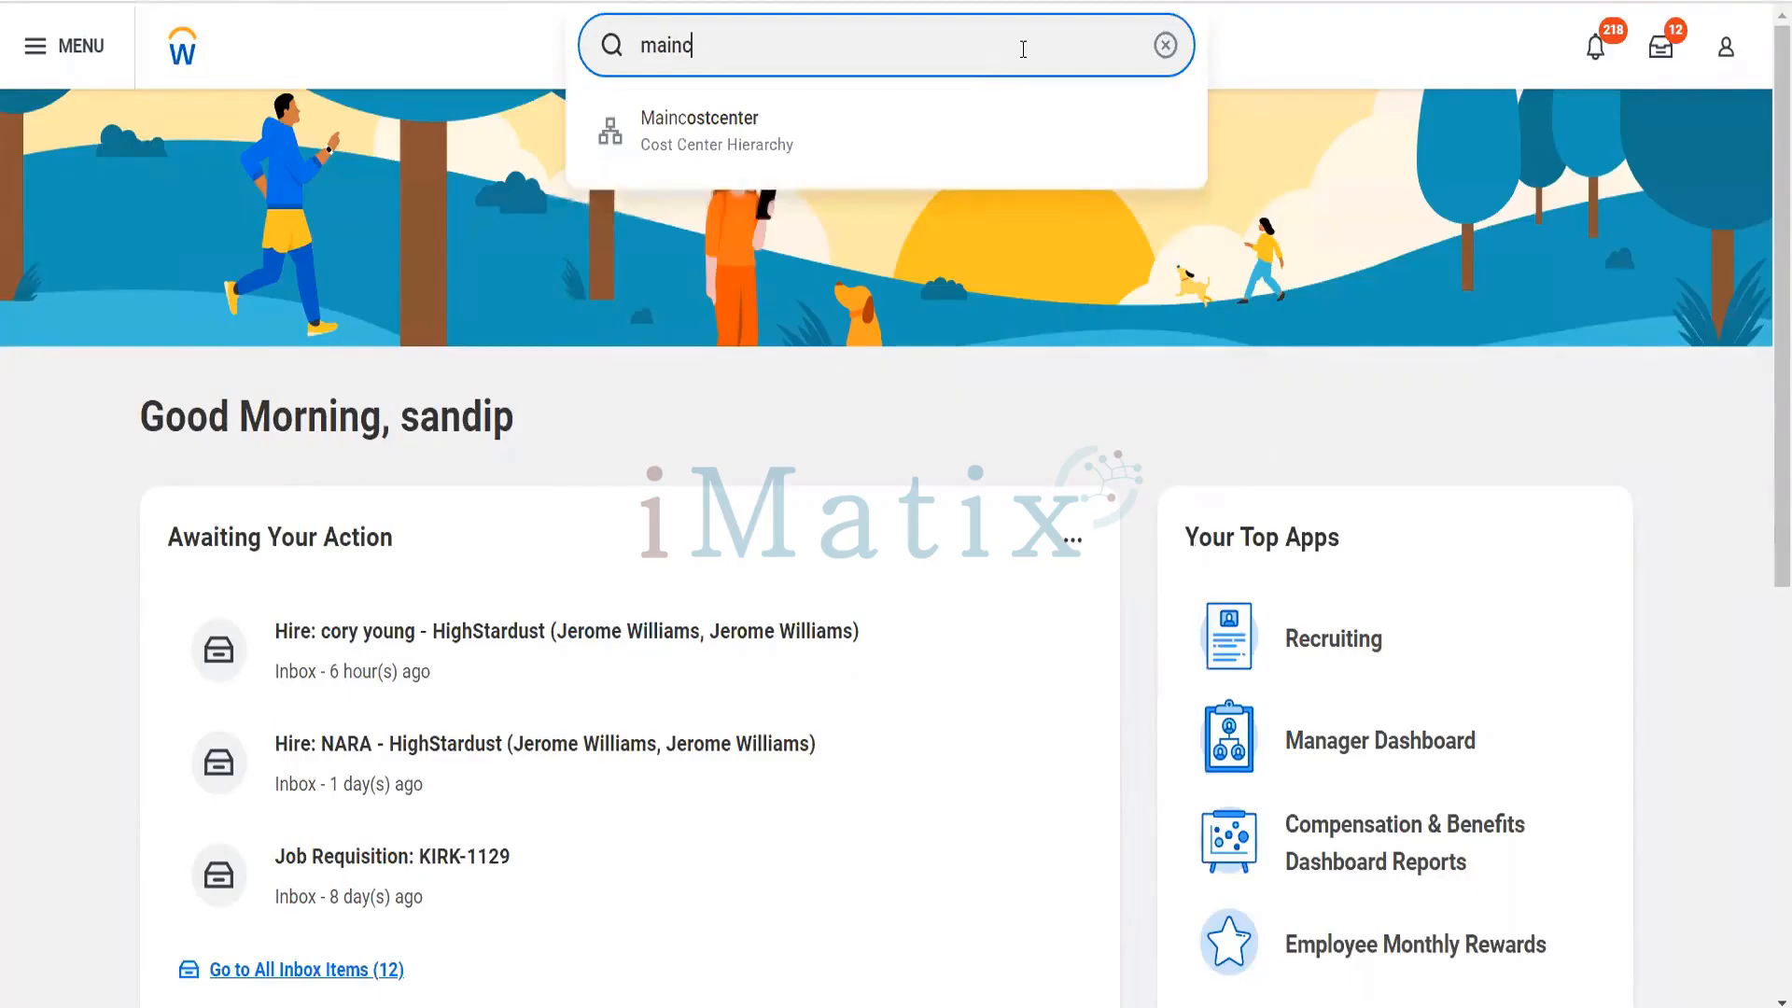
key(BackSpace)
text(cust con thype)
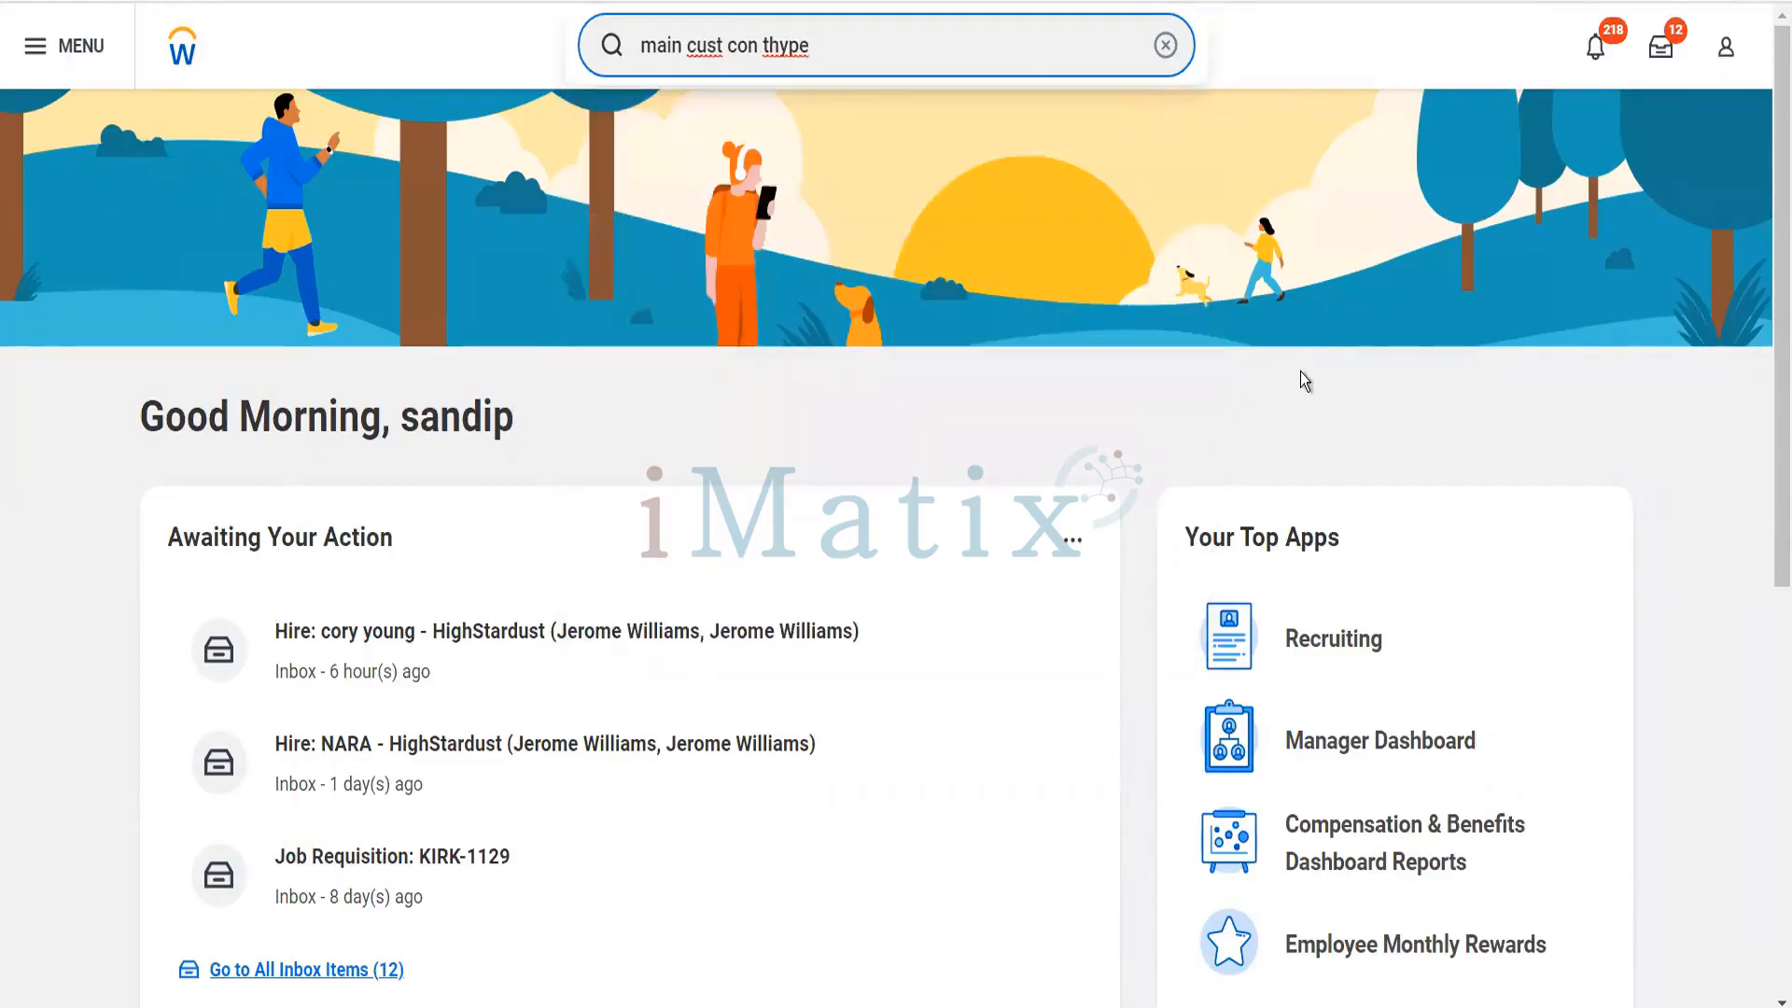
key(BackSpace)
key(BackSpace)
key(BackSpace)
key(BackSpace)
text(ype)
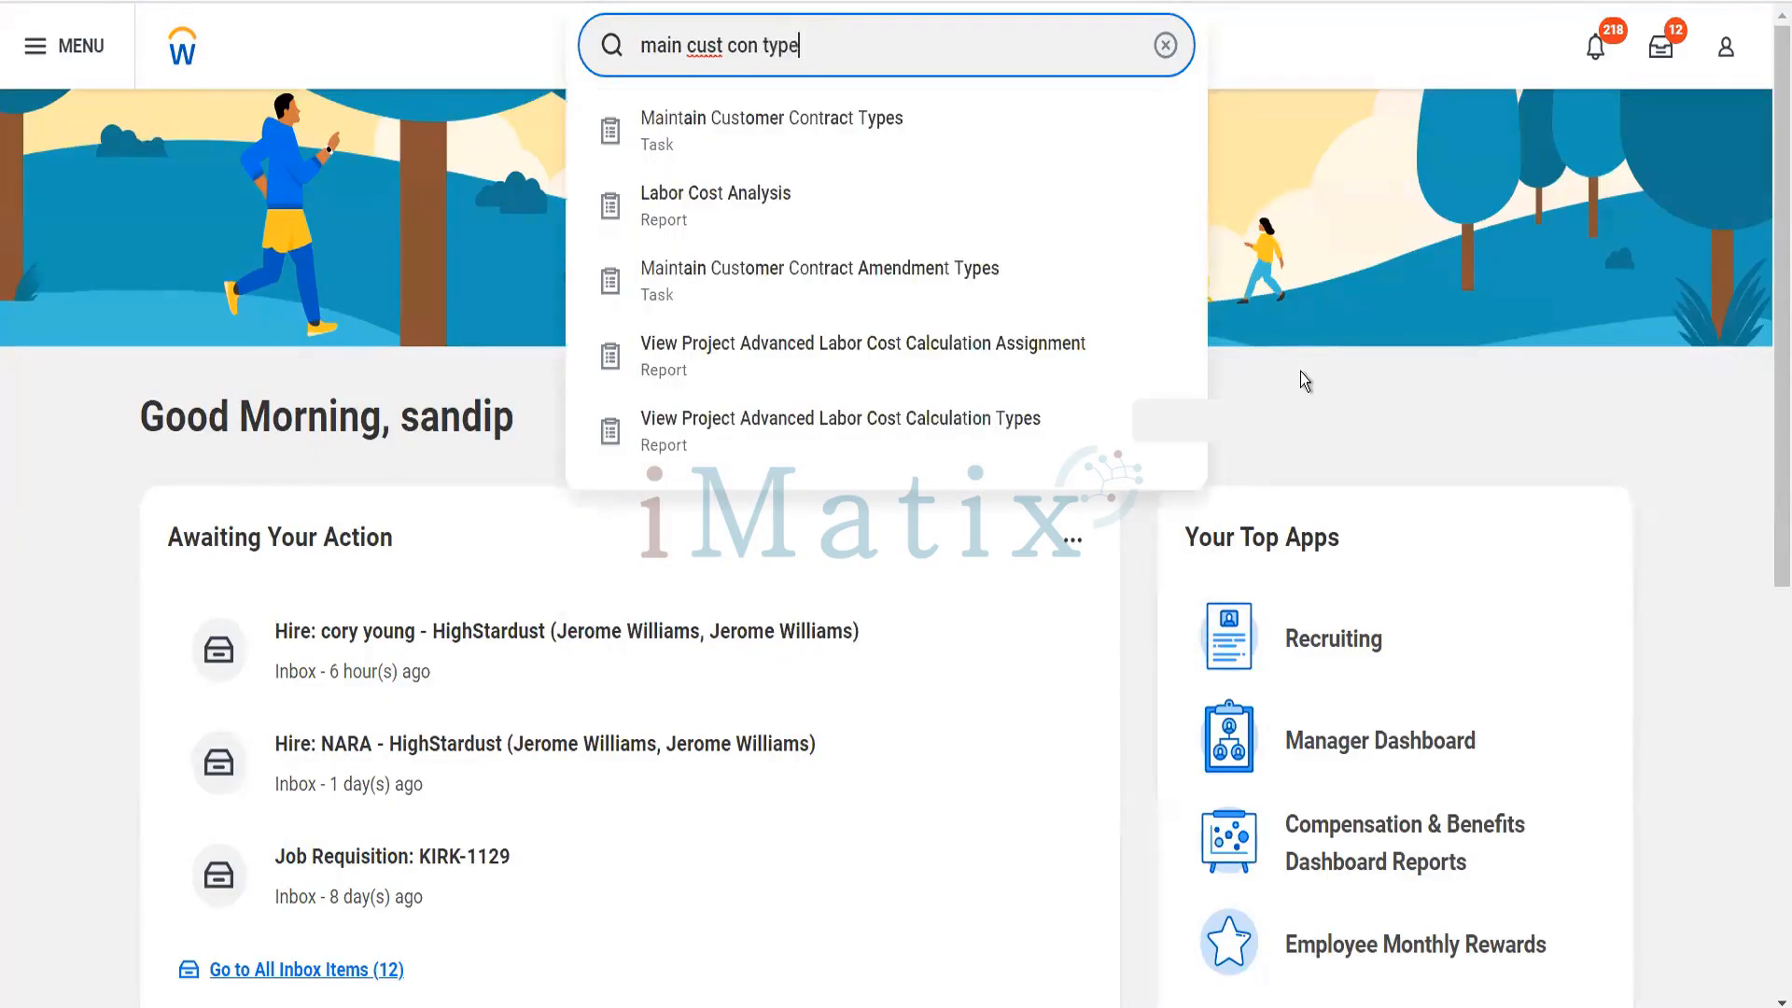
click(853, 145)
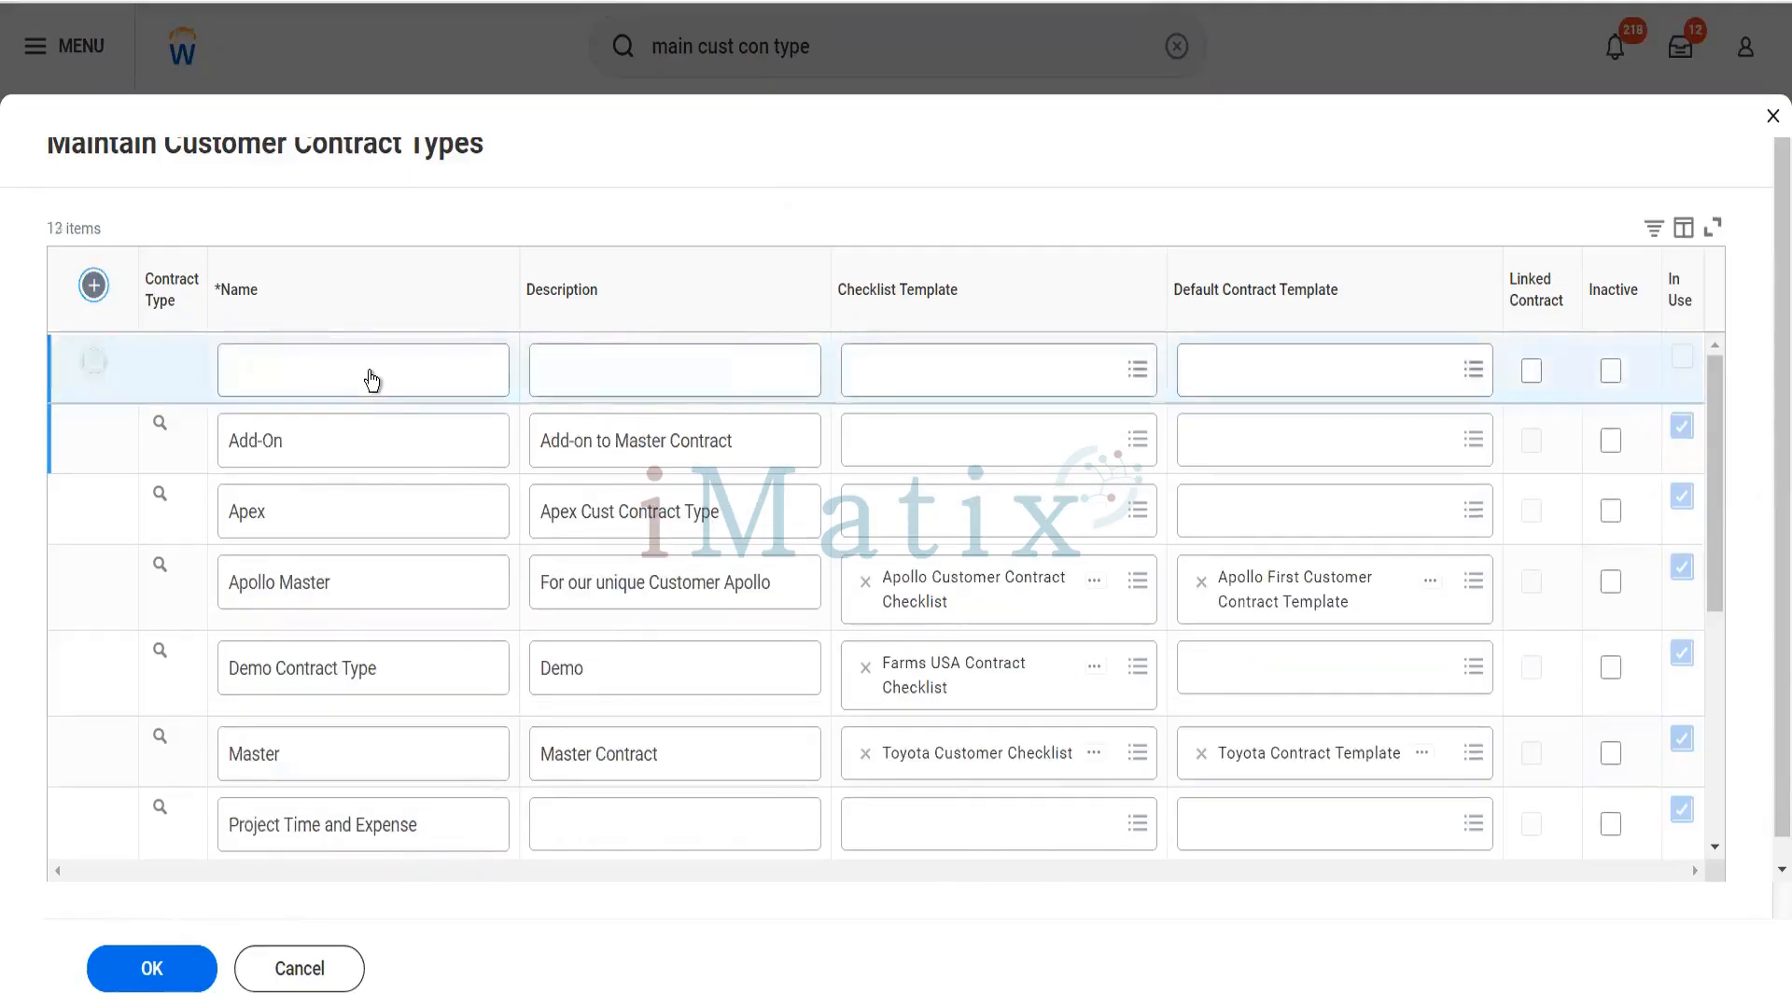
- Enter "Blinkit Retail Customers" as the name of the new customer contract type and save it
click(371, 373)
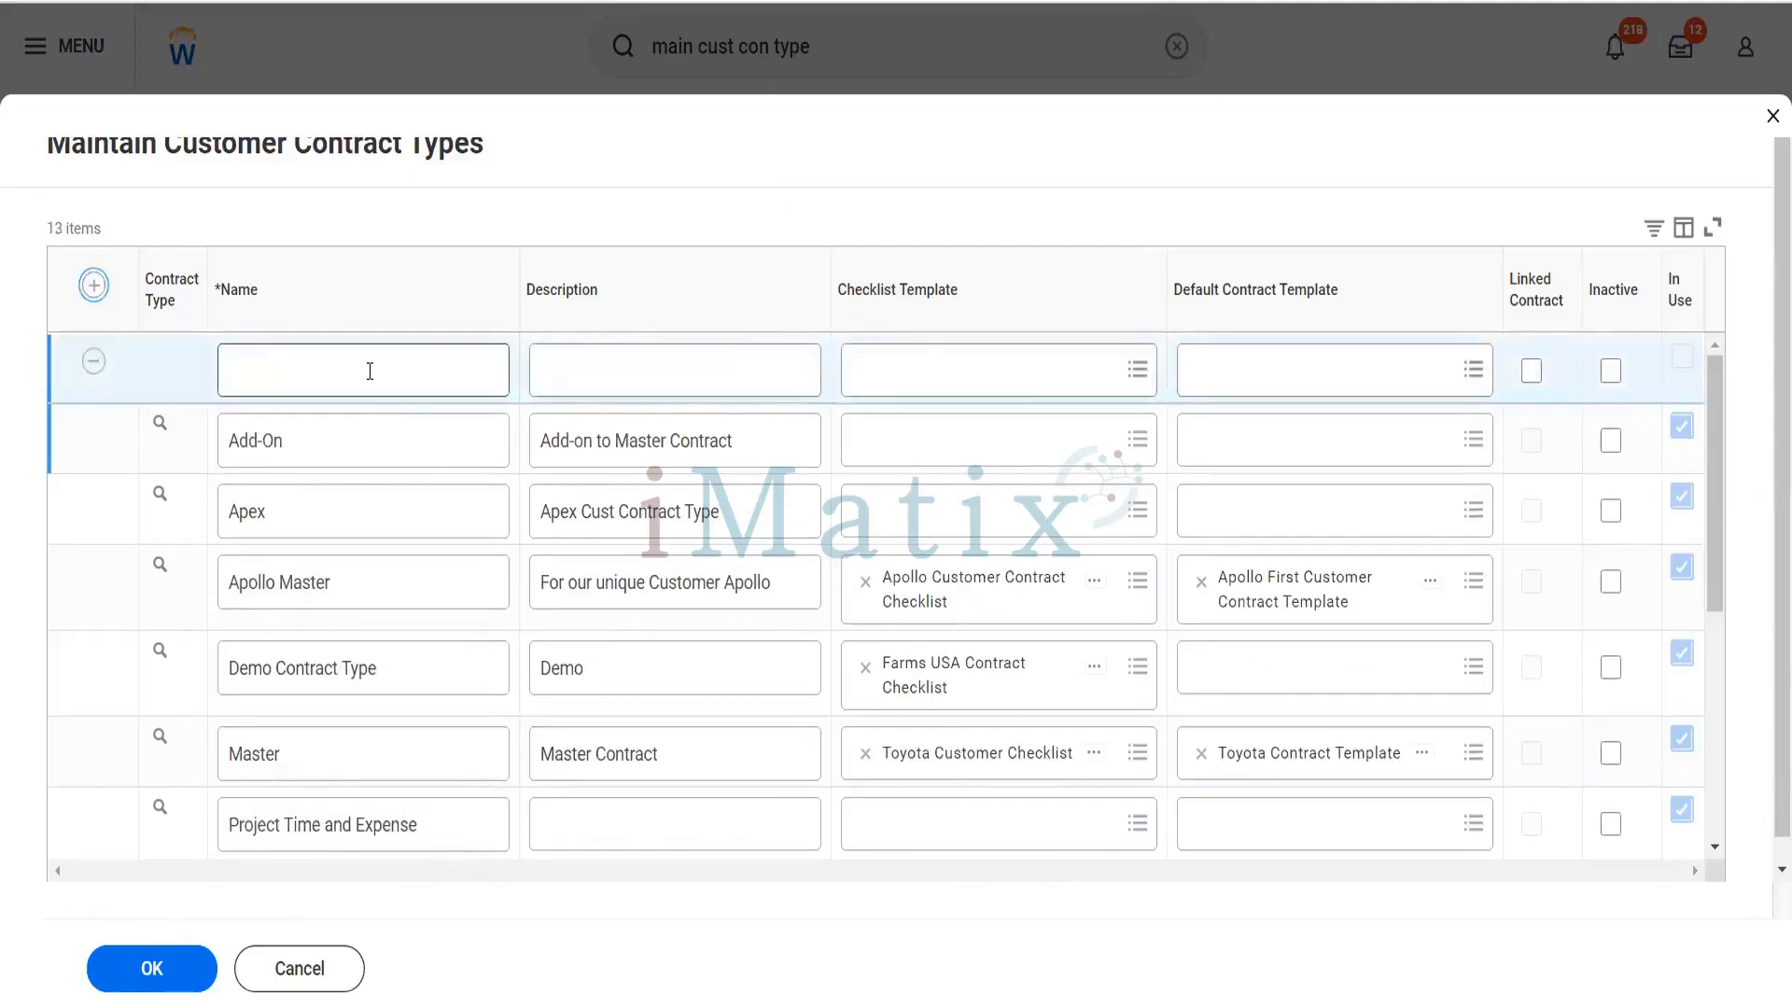
click(371, 372)
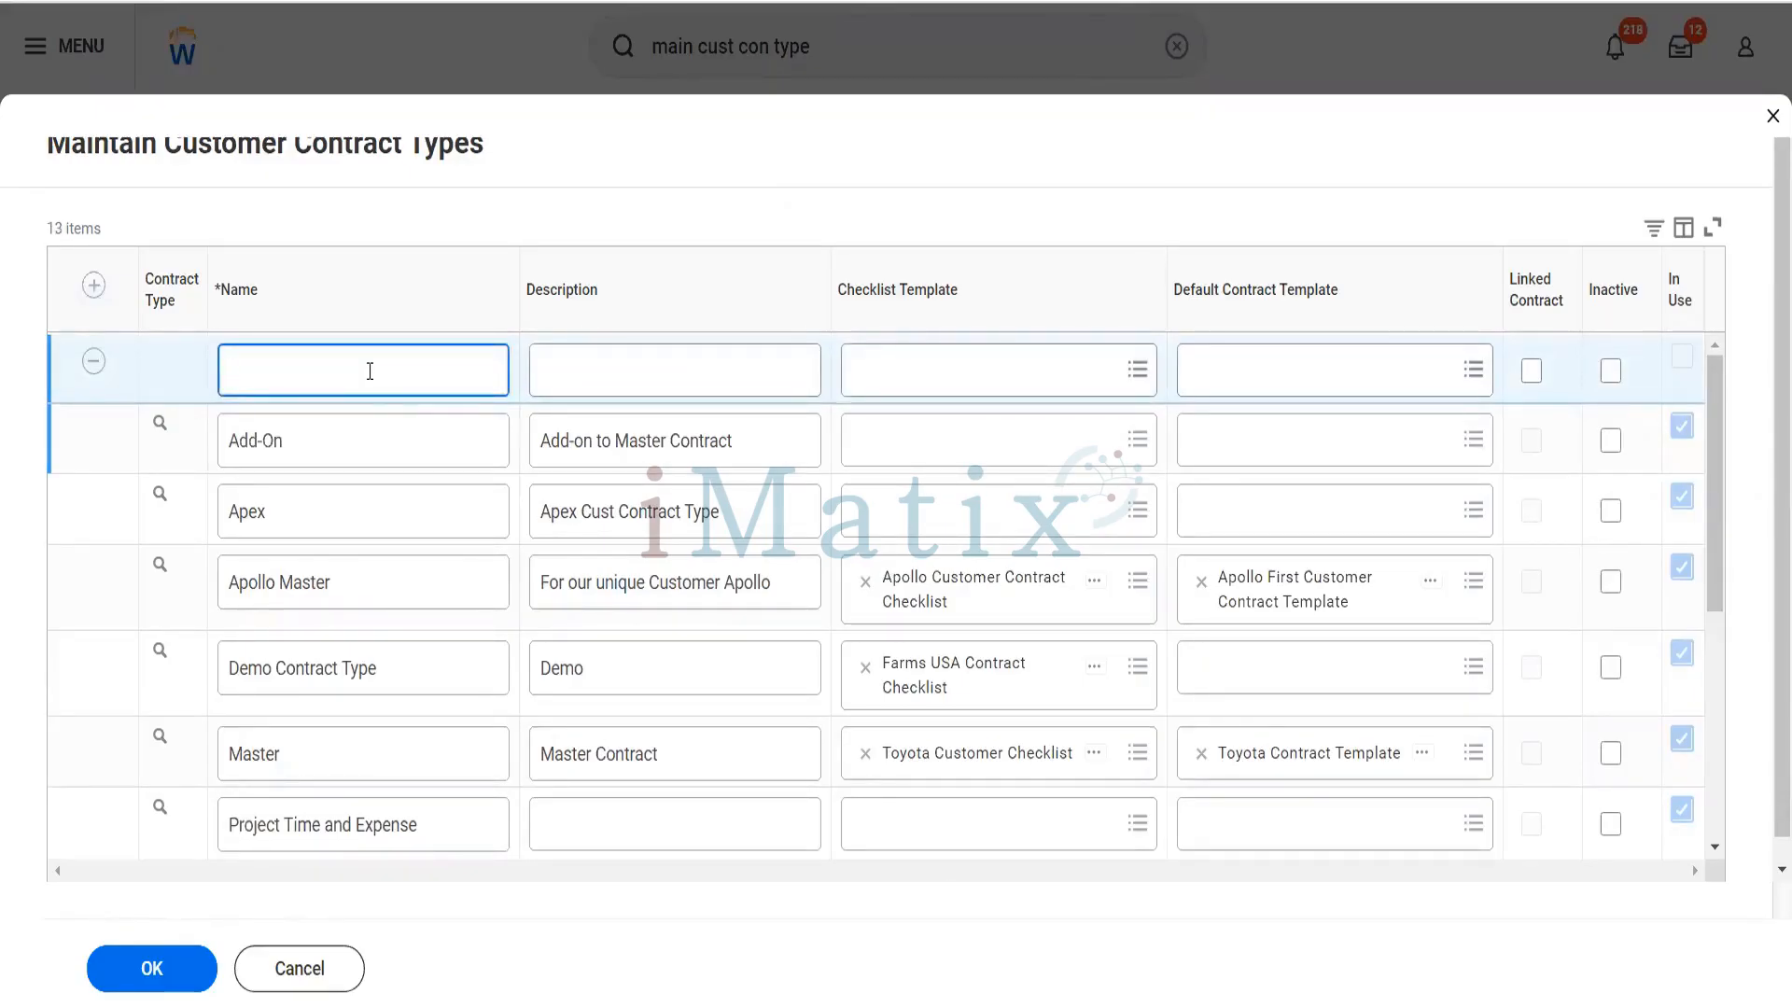
text(Blinkit Retail Customers)
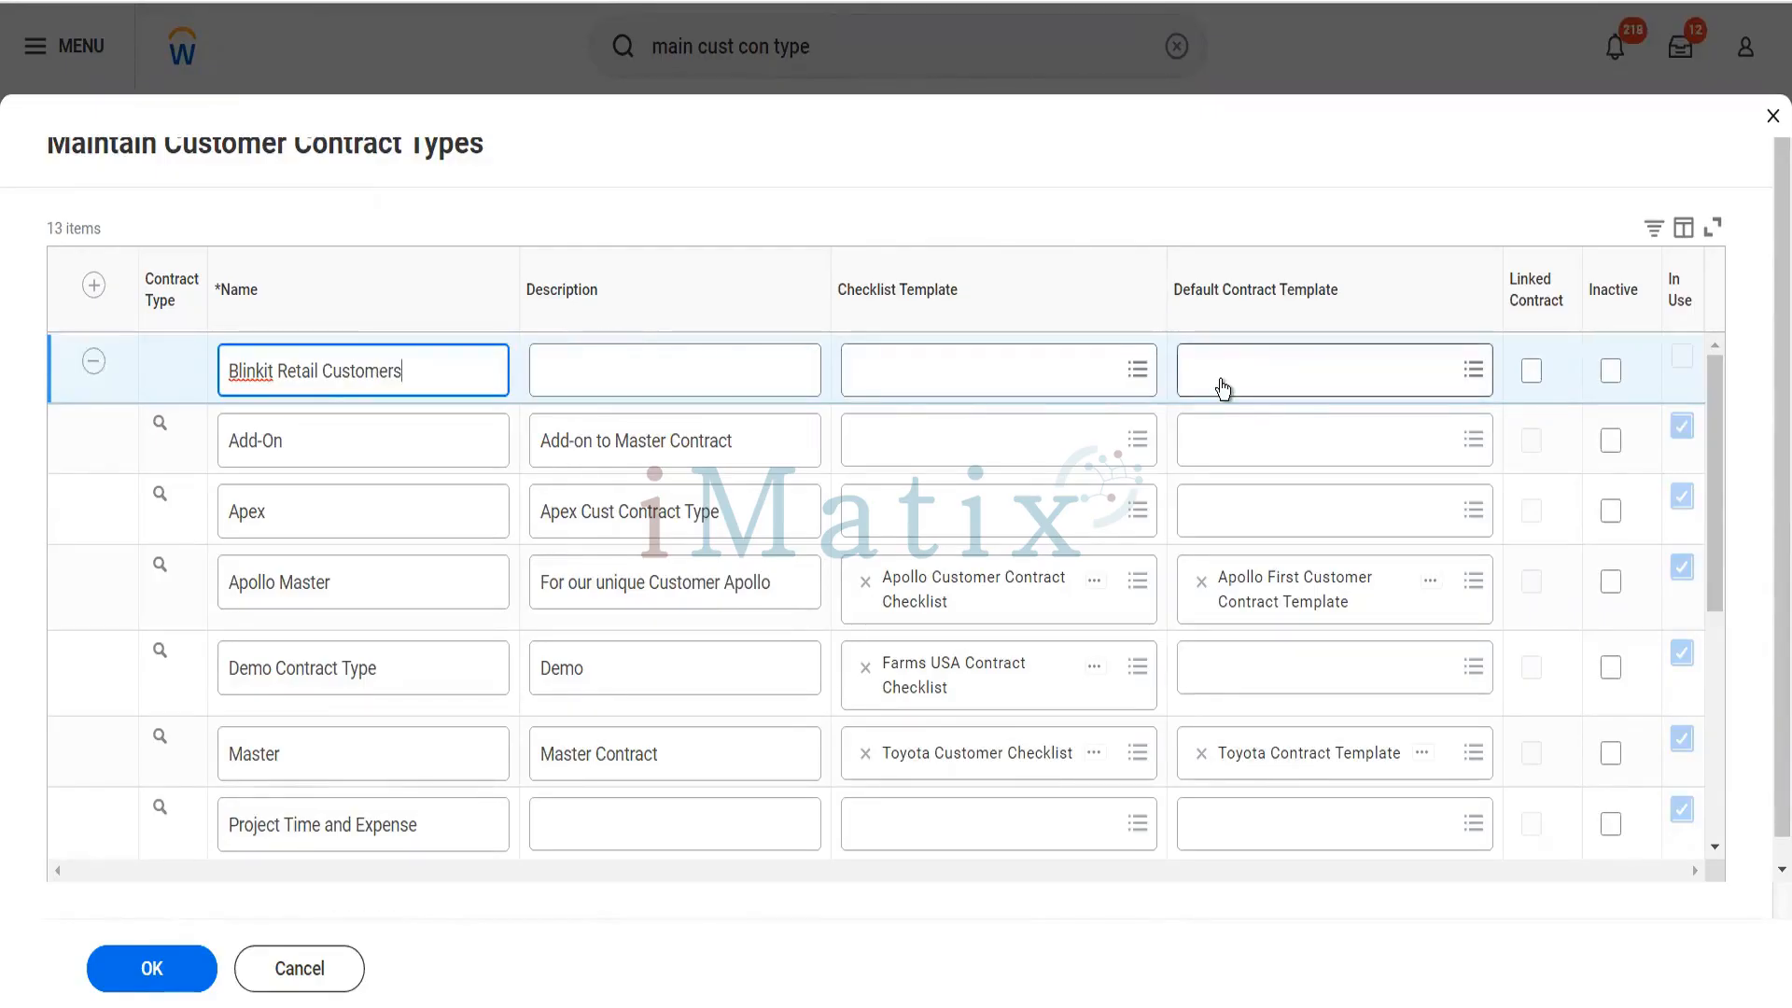
click(151, 971)
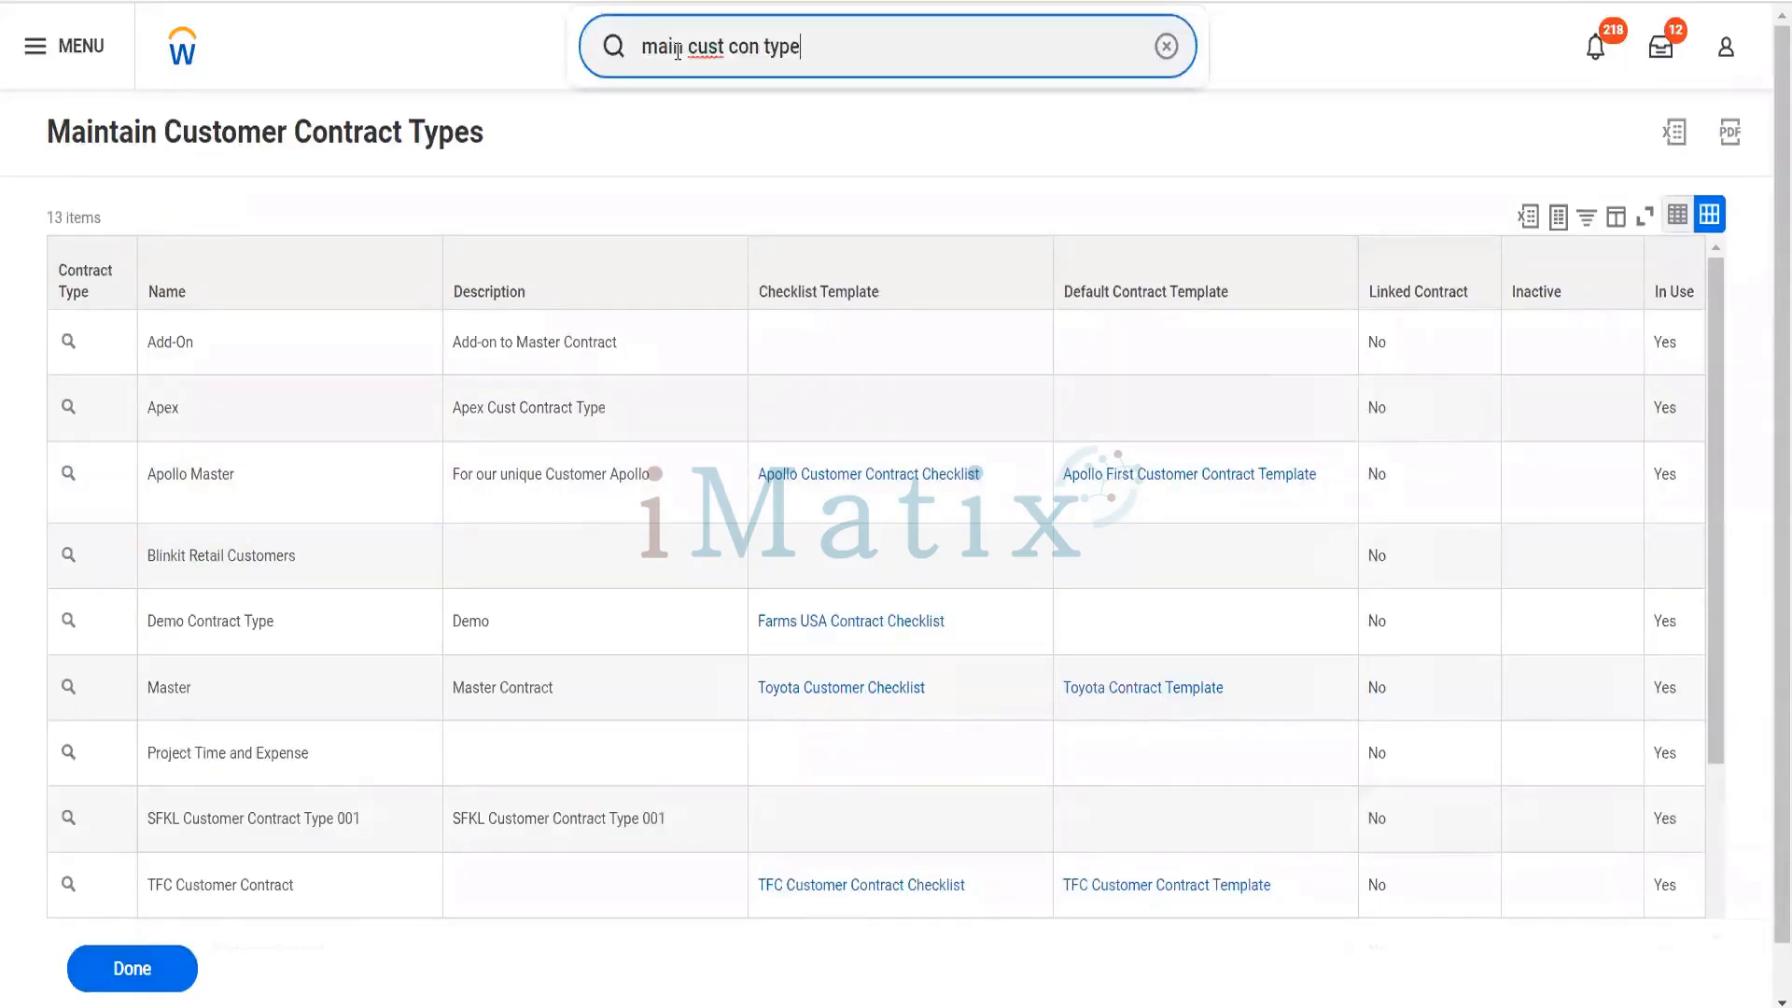
- Search for "cr cust check" and open the Create Customer Contract Checklist Template task
drag(893, 61, 641, 54)
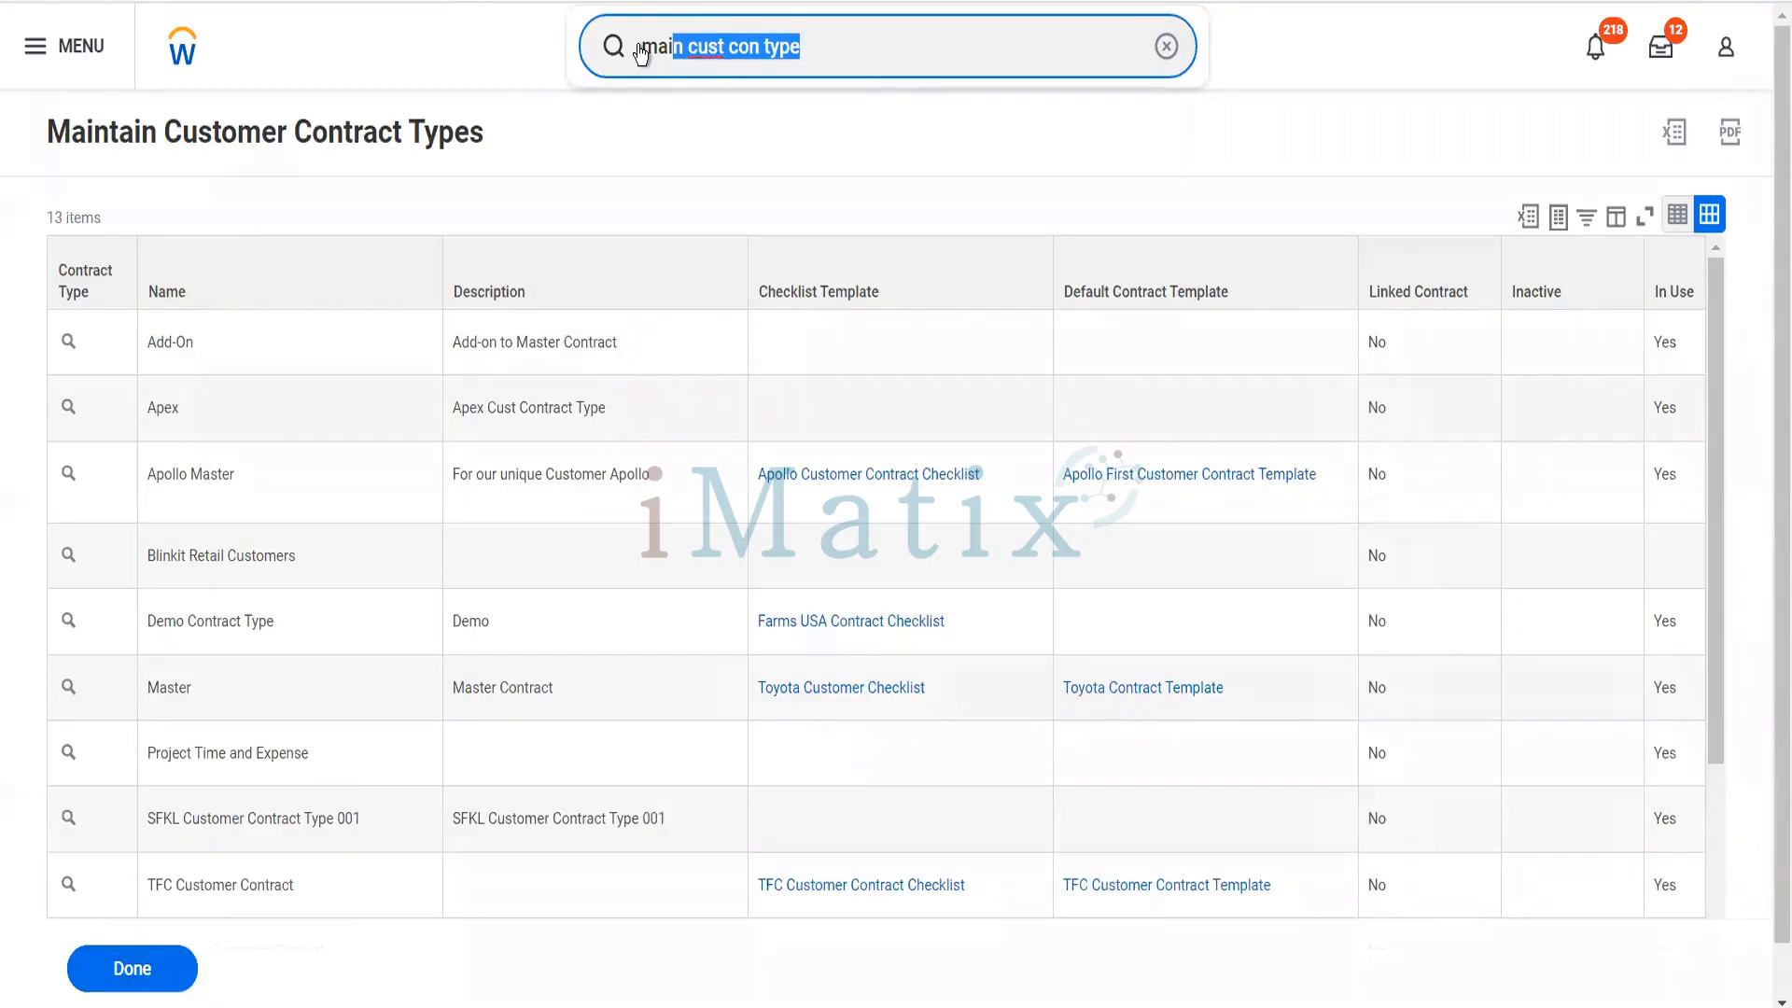
click(831, 58)
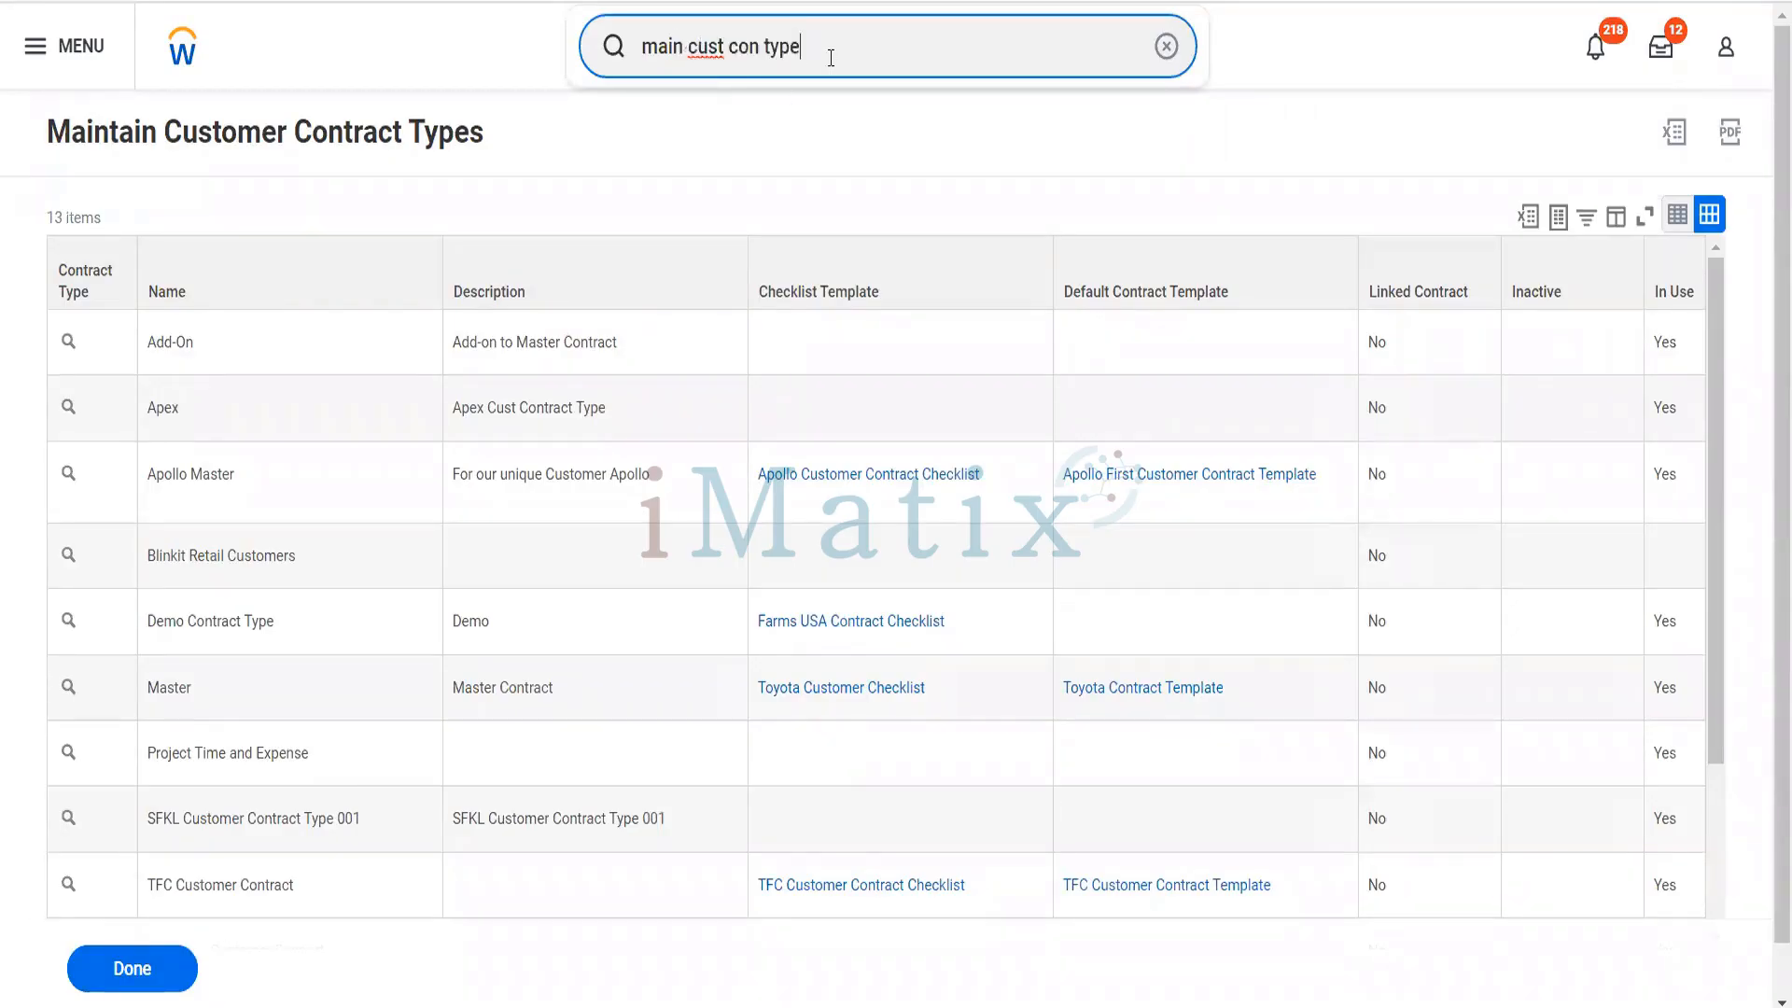
key(BackSpace)
key(BackSpace)
key(BackSpace)
key(BackSpace)
key(BackSpace)
key(BackSpace)
key(BackSpace)
key(BackSpace)
key(BackSpace)
key(BackSpace)
key(BackSpace)
key(BackSpace)
key(BackSpace)
key(BackSpace)
key(BackSpace)
key(BackSpace)
key(BackSpace)
key(BackSpace)
text(cr)
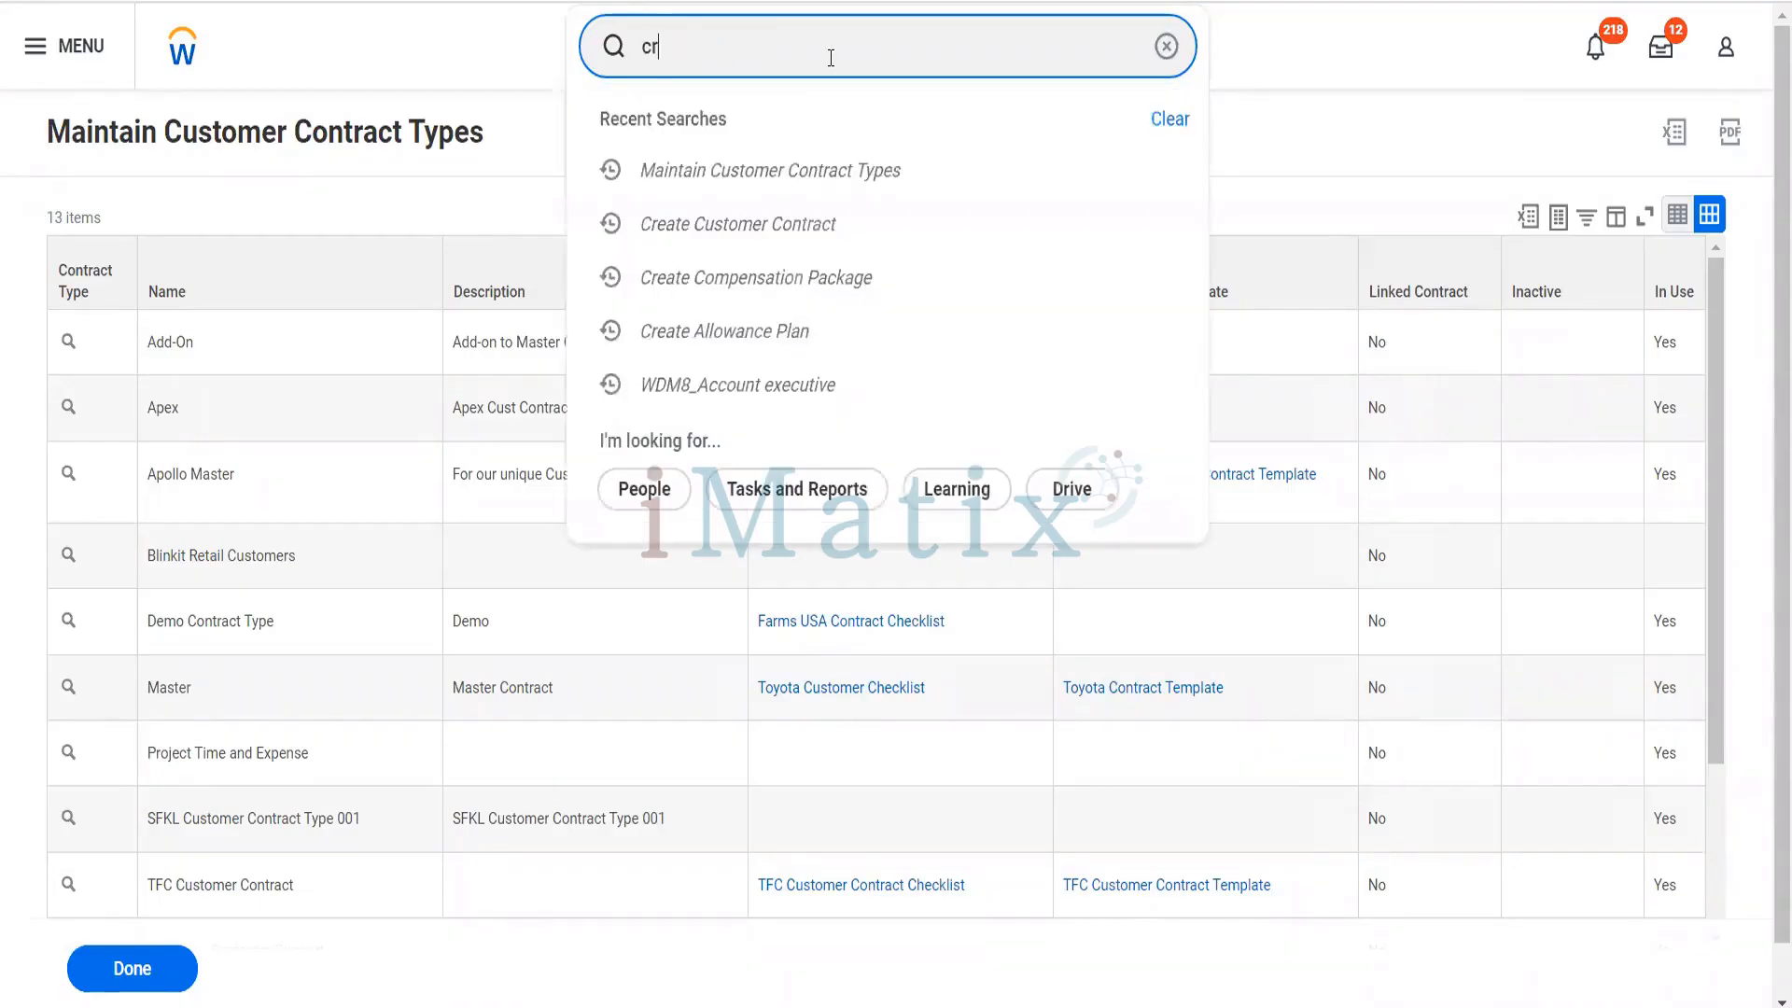
text( cust check)
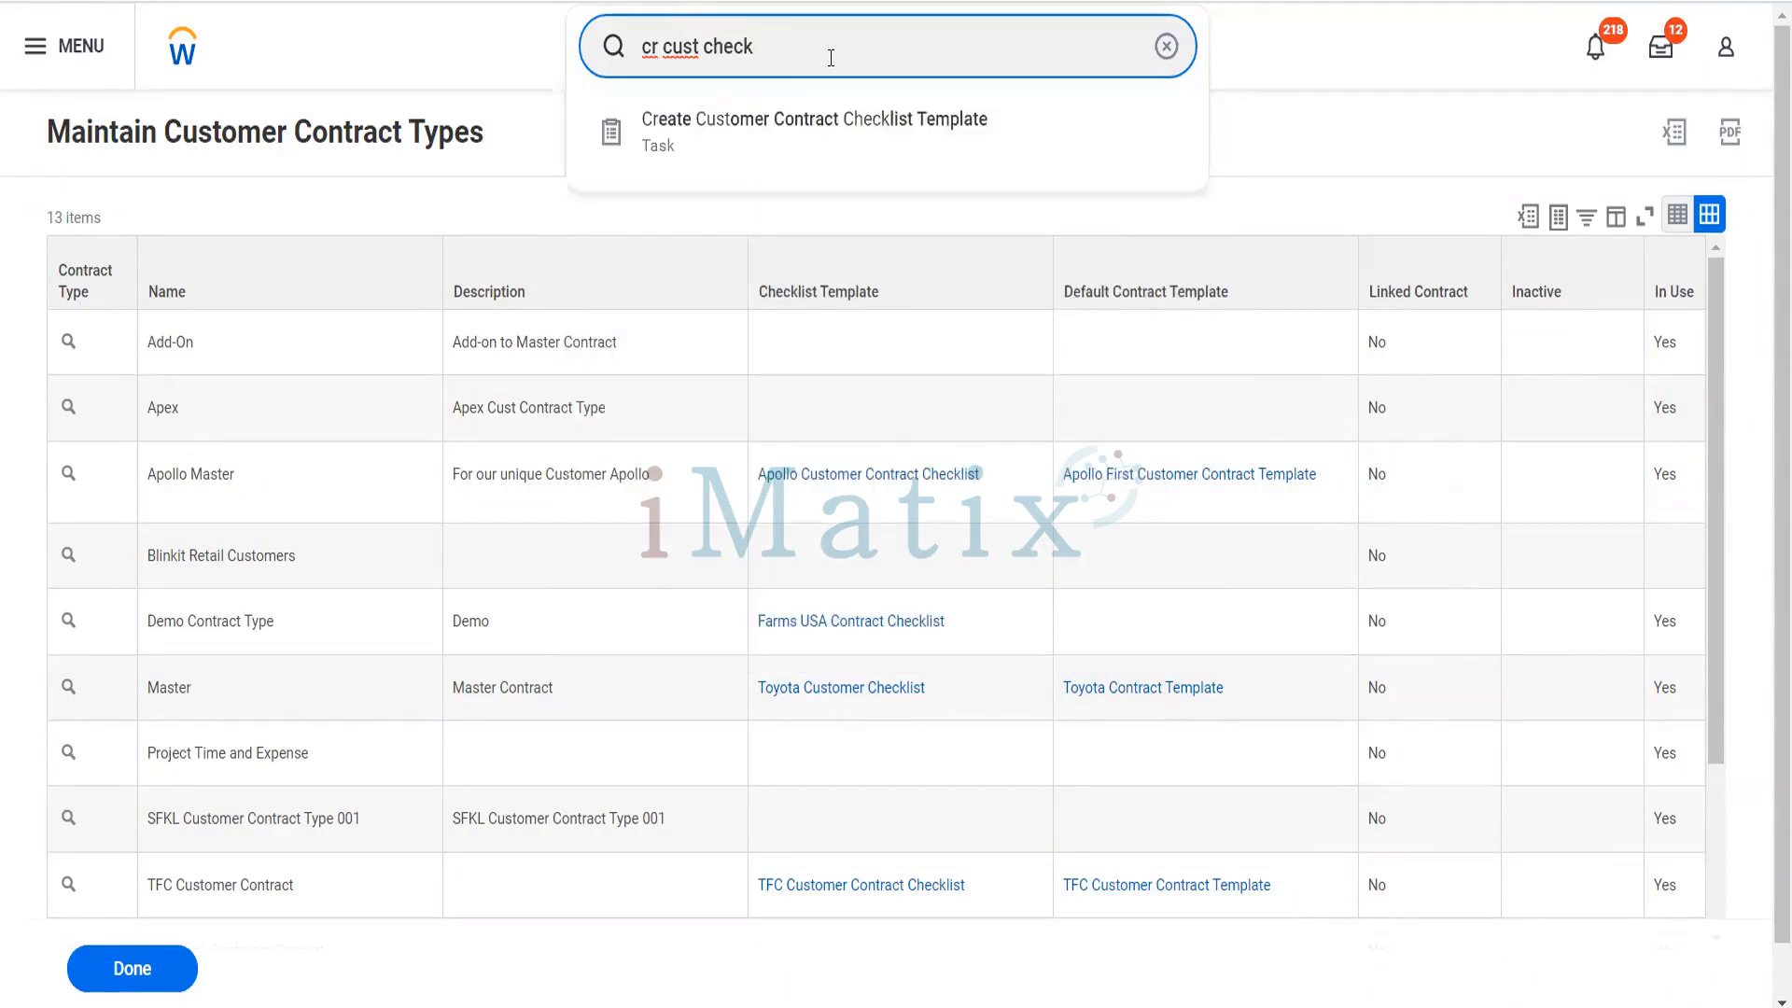
click(830, 165)
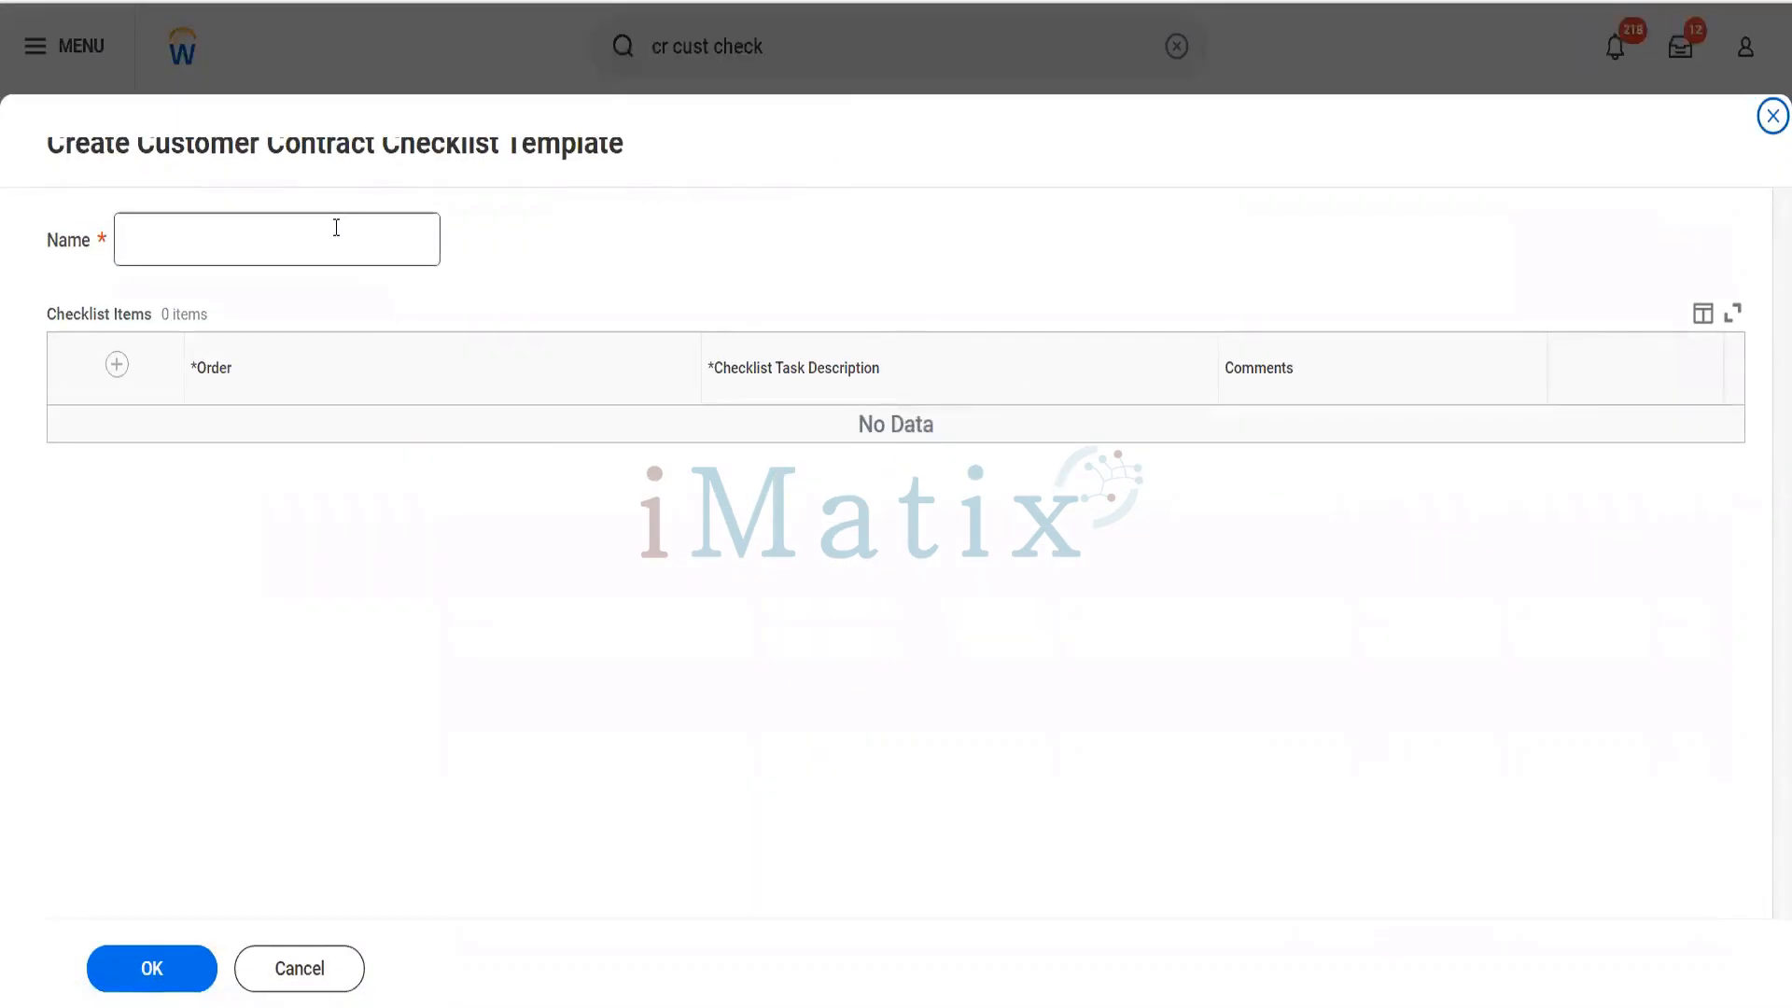
- Name the checklist template "Blinkit Retail Customers Checklist"
click(336, 227)
text(Blinkit )
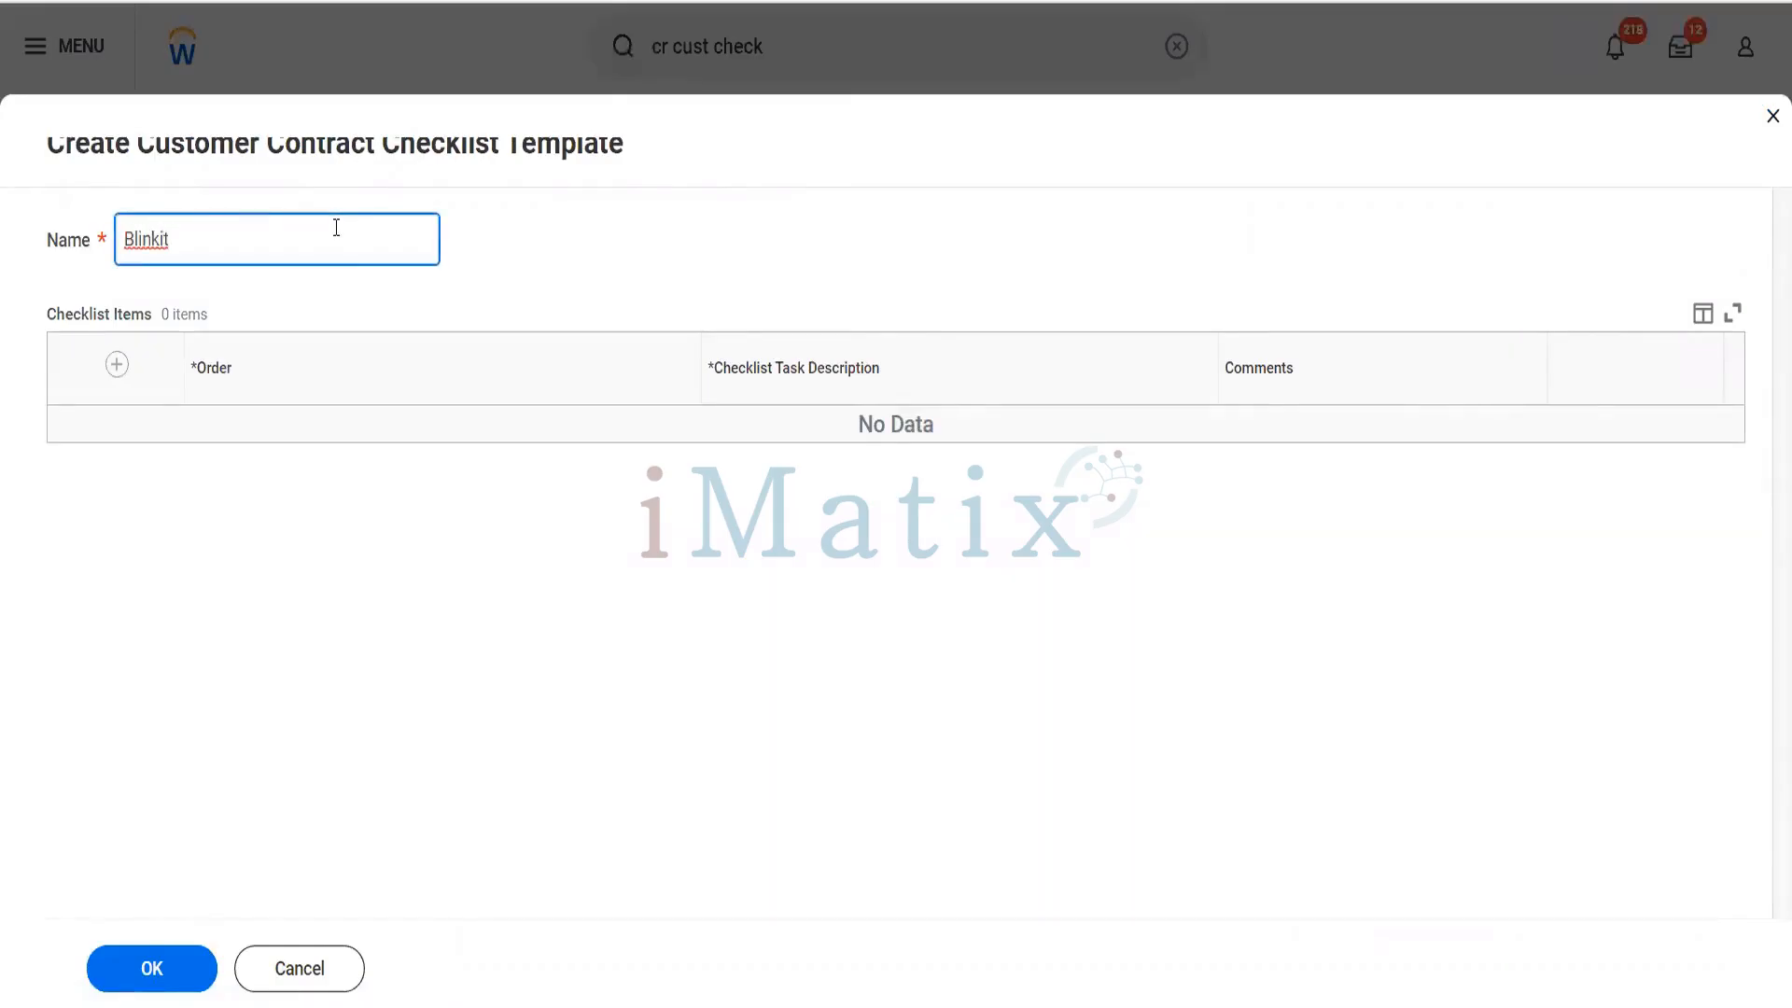
text(Retail Customers Chec)
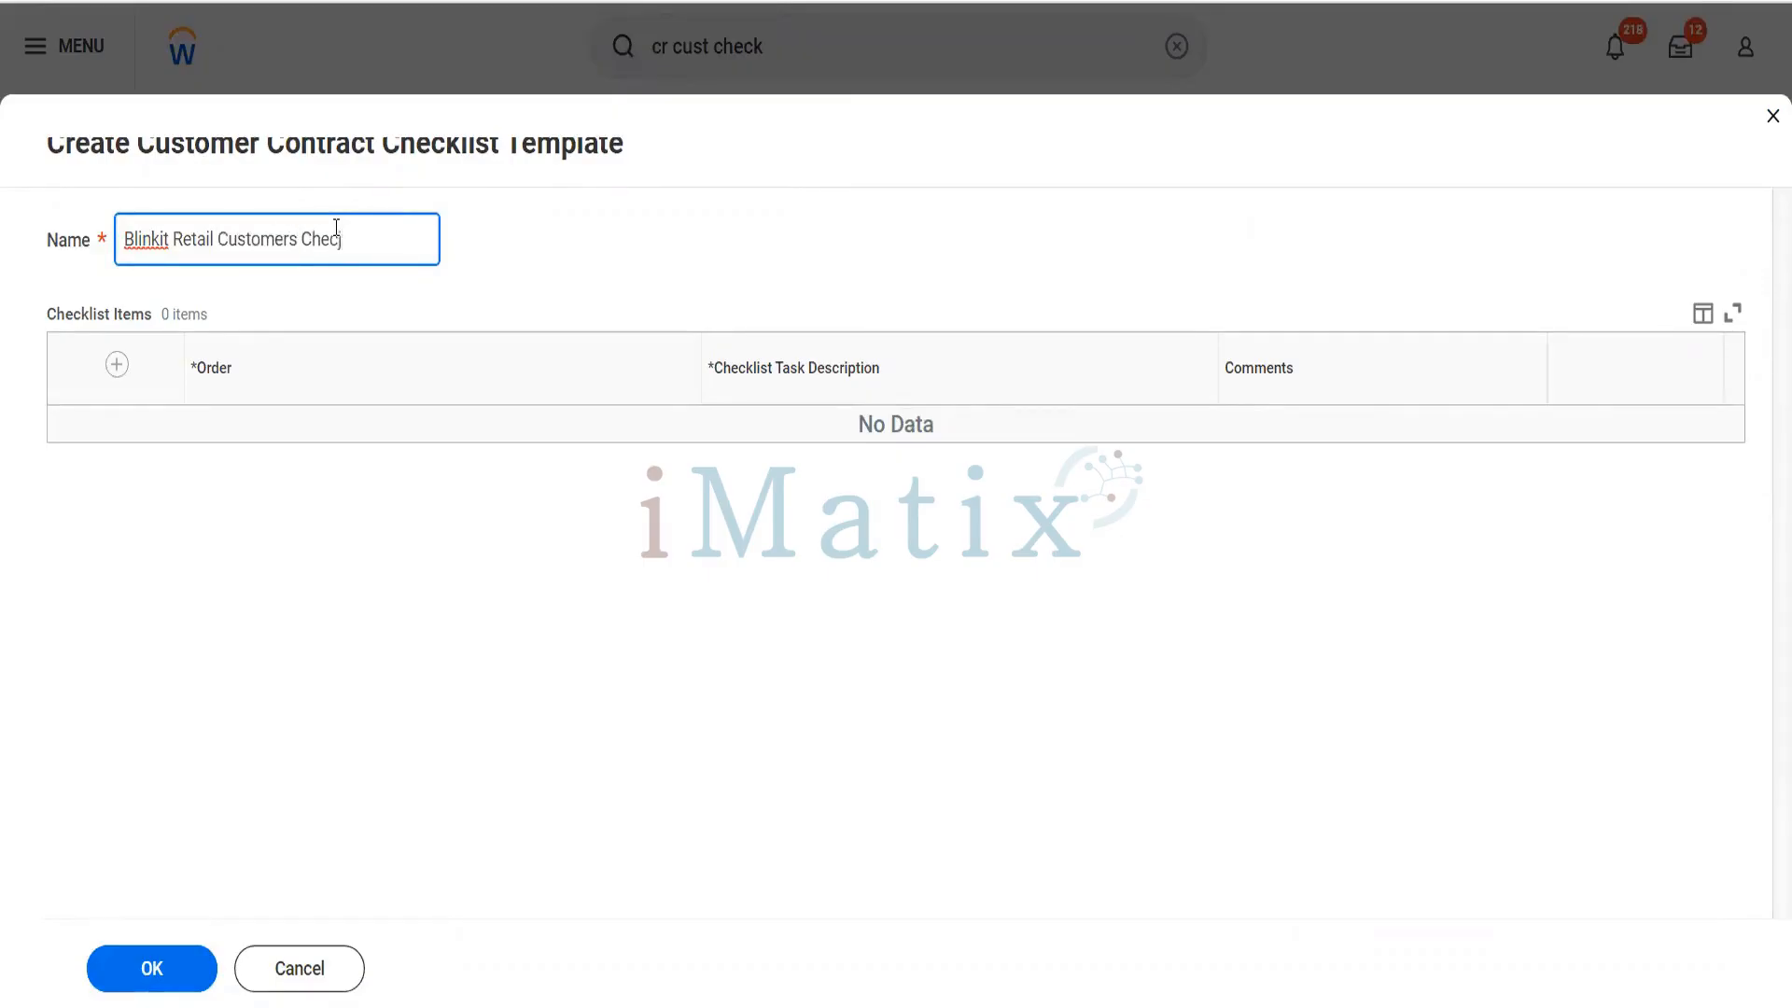
text(klist)
- Add a checklist item with order a and task description "Make Sure the Customer is Reliance Hotel only for the company Blinkit"
click(115, 366)
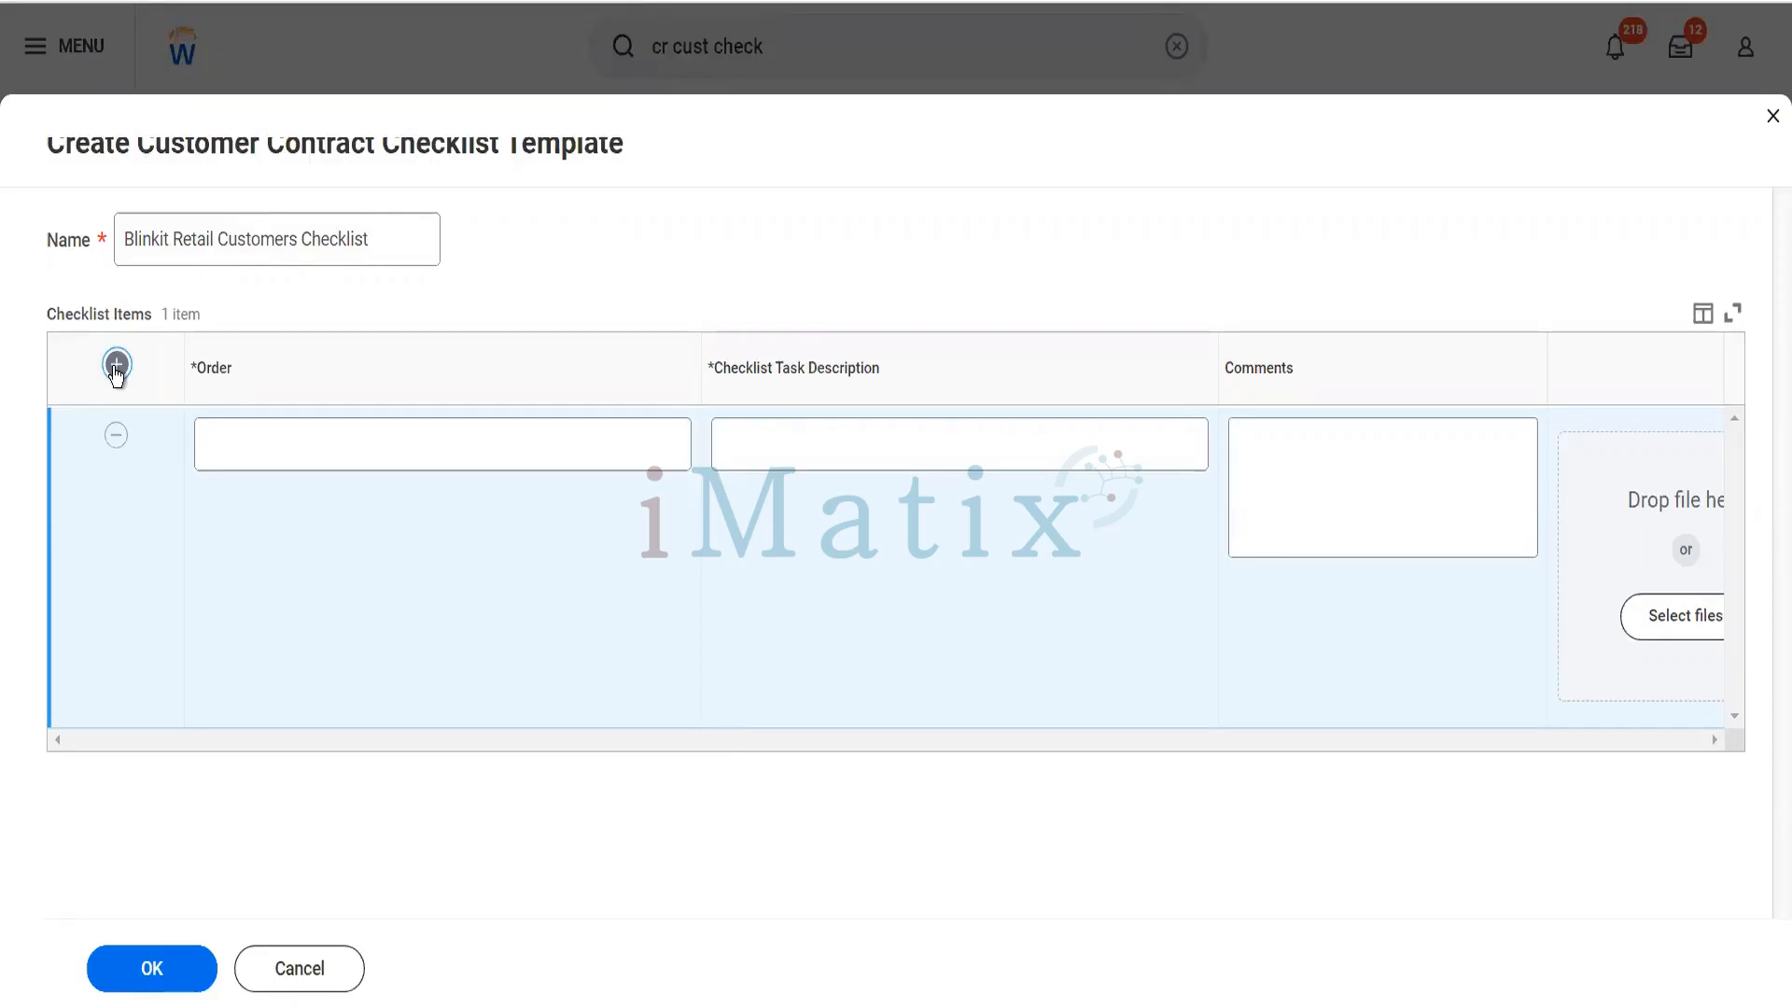
click(220, 449)
text(a)
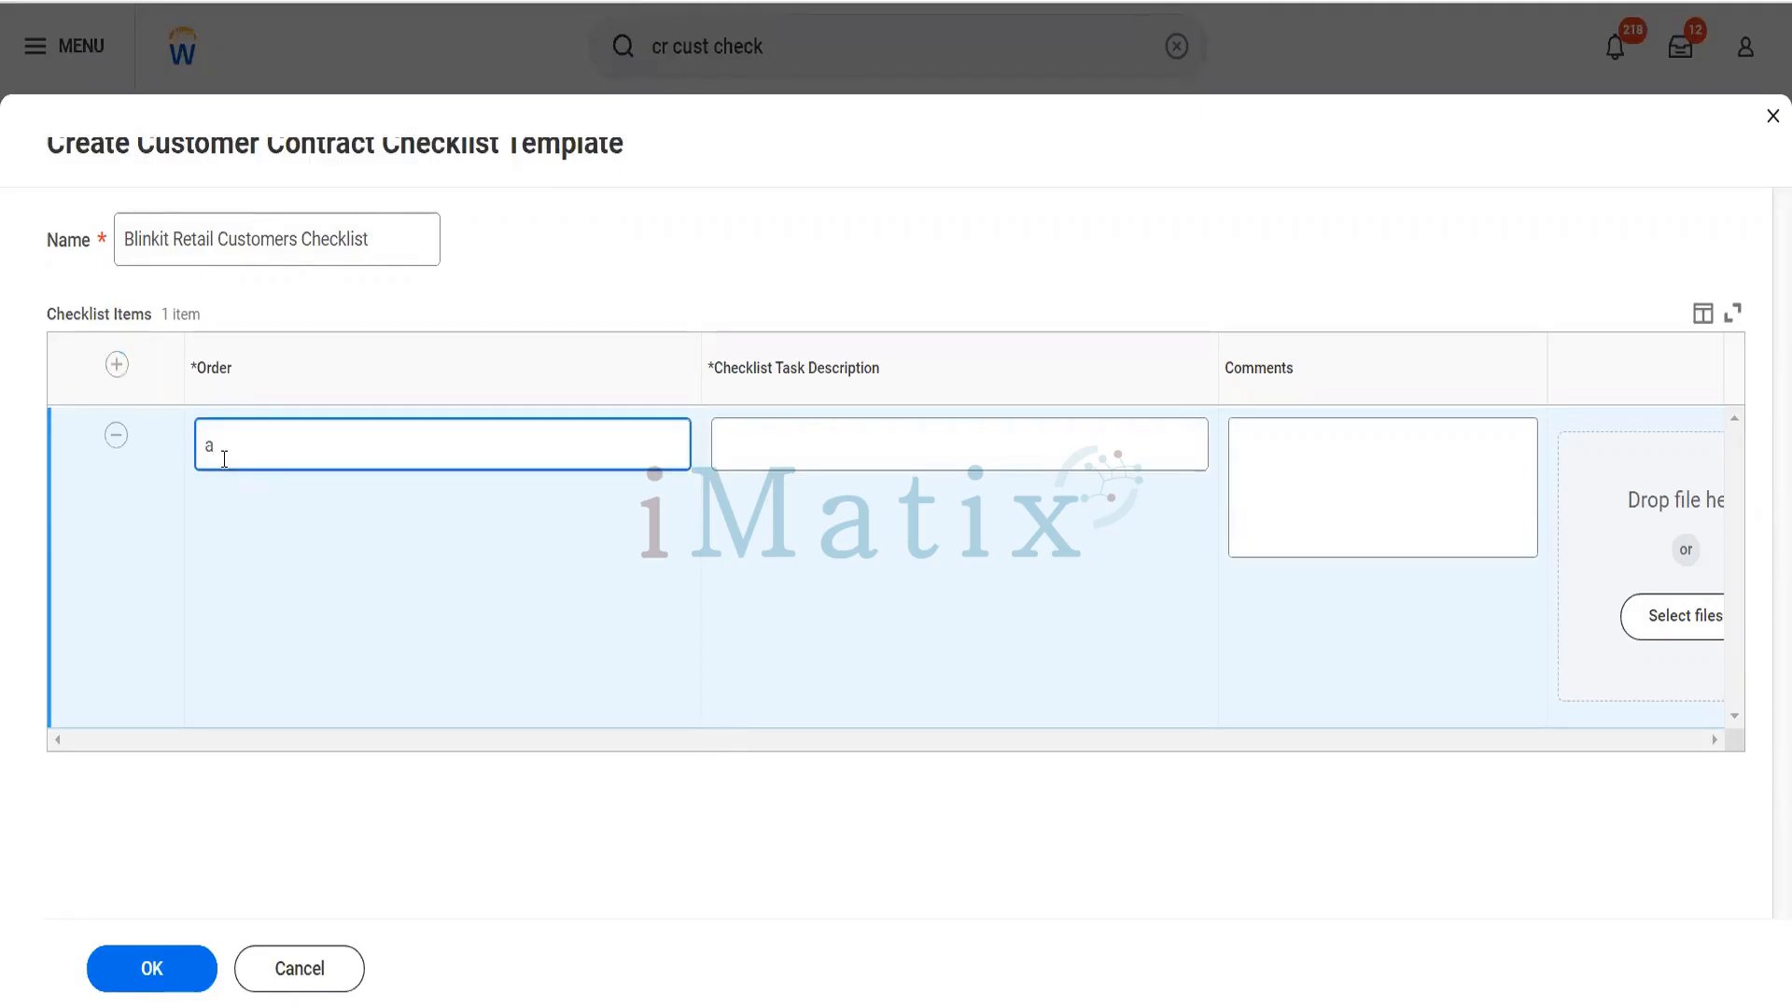
click(804, 452)
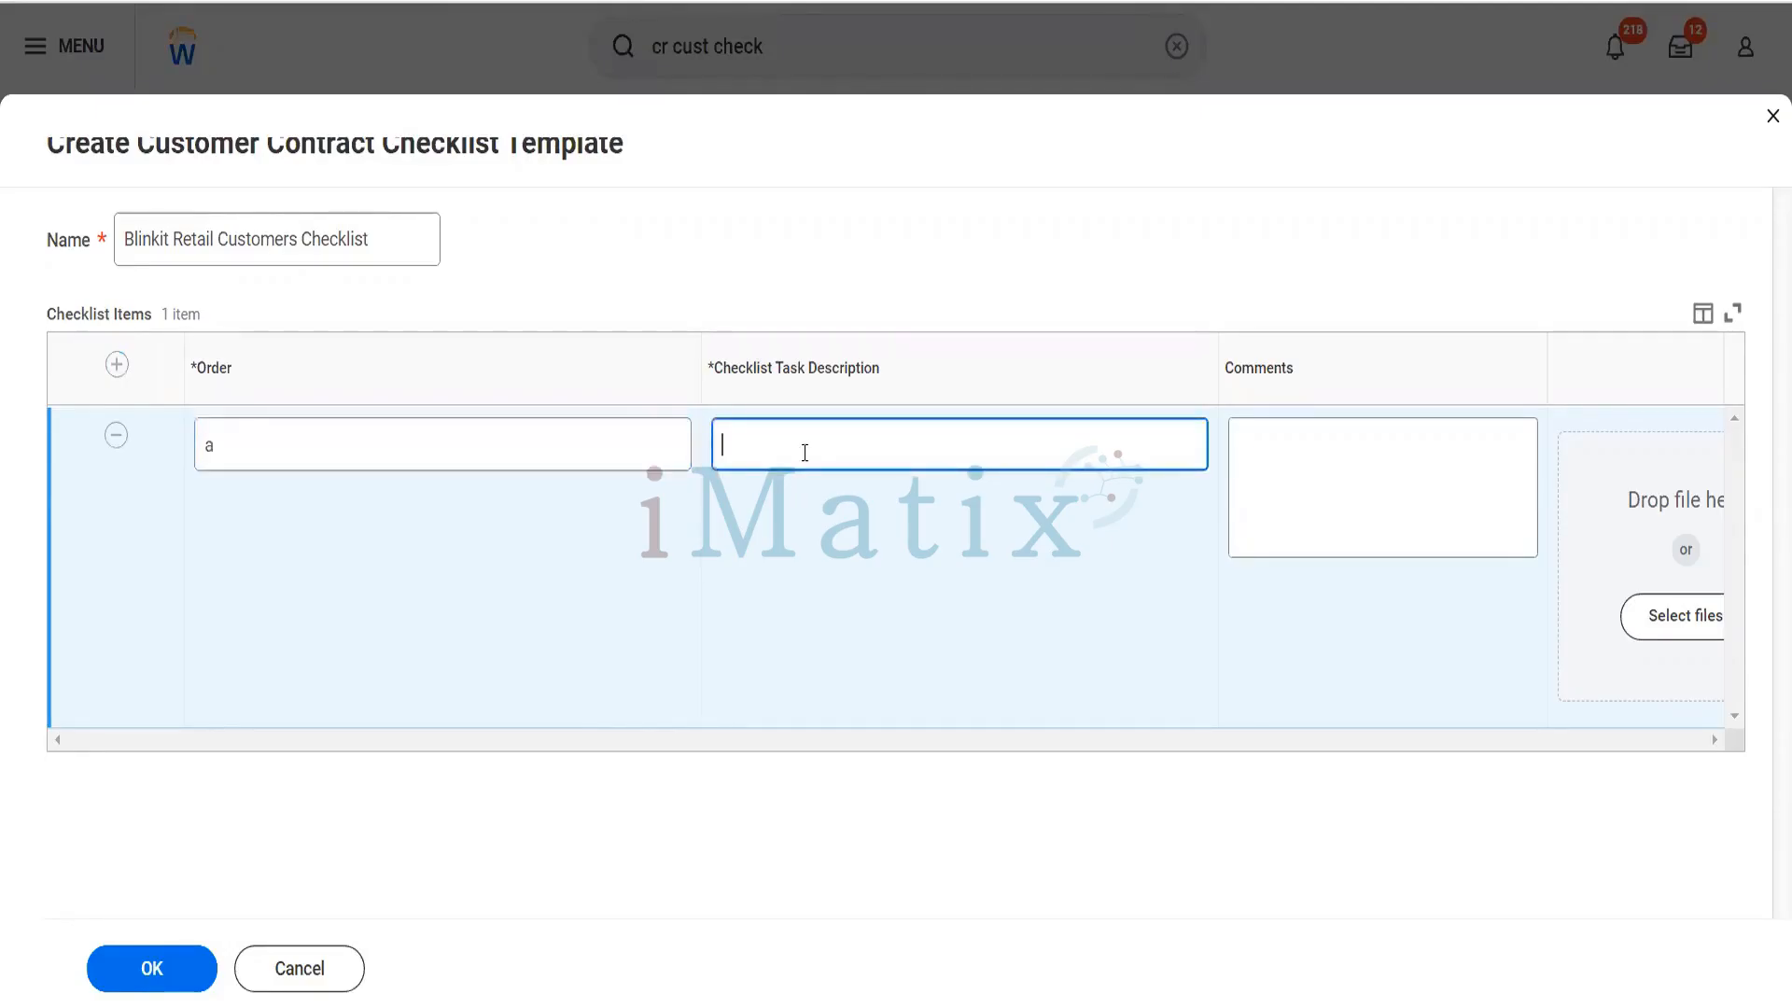
text(Z)
key(BackSpace)
text(Make Sure the Customer is Reliance Hotel )
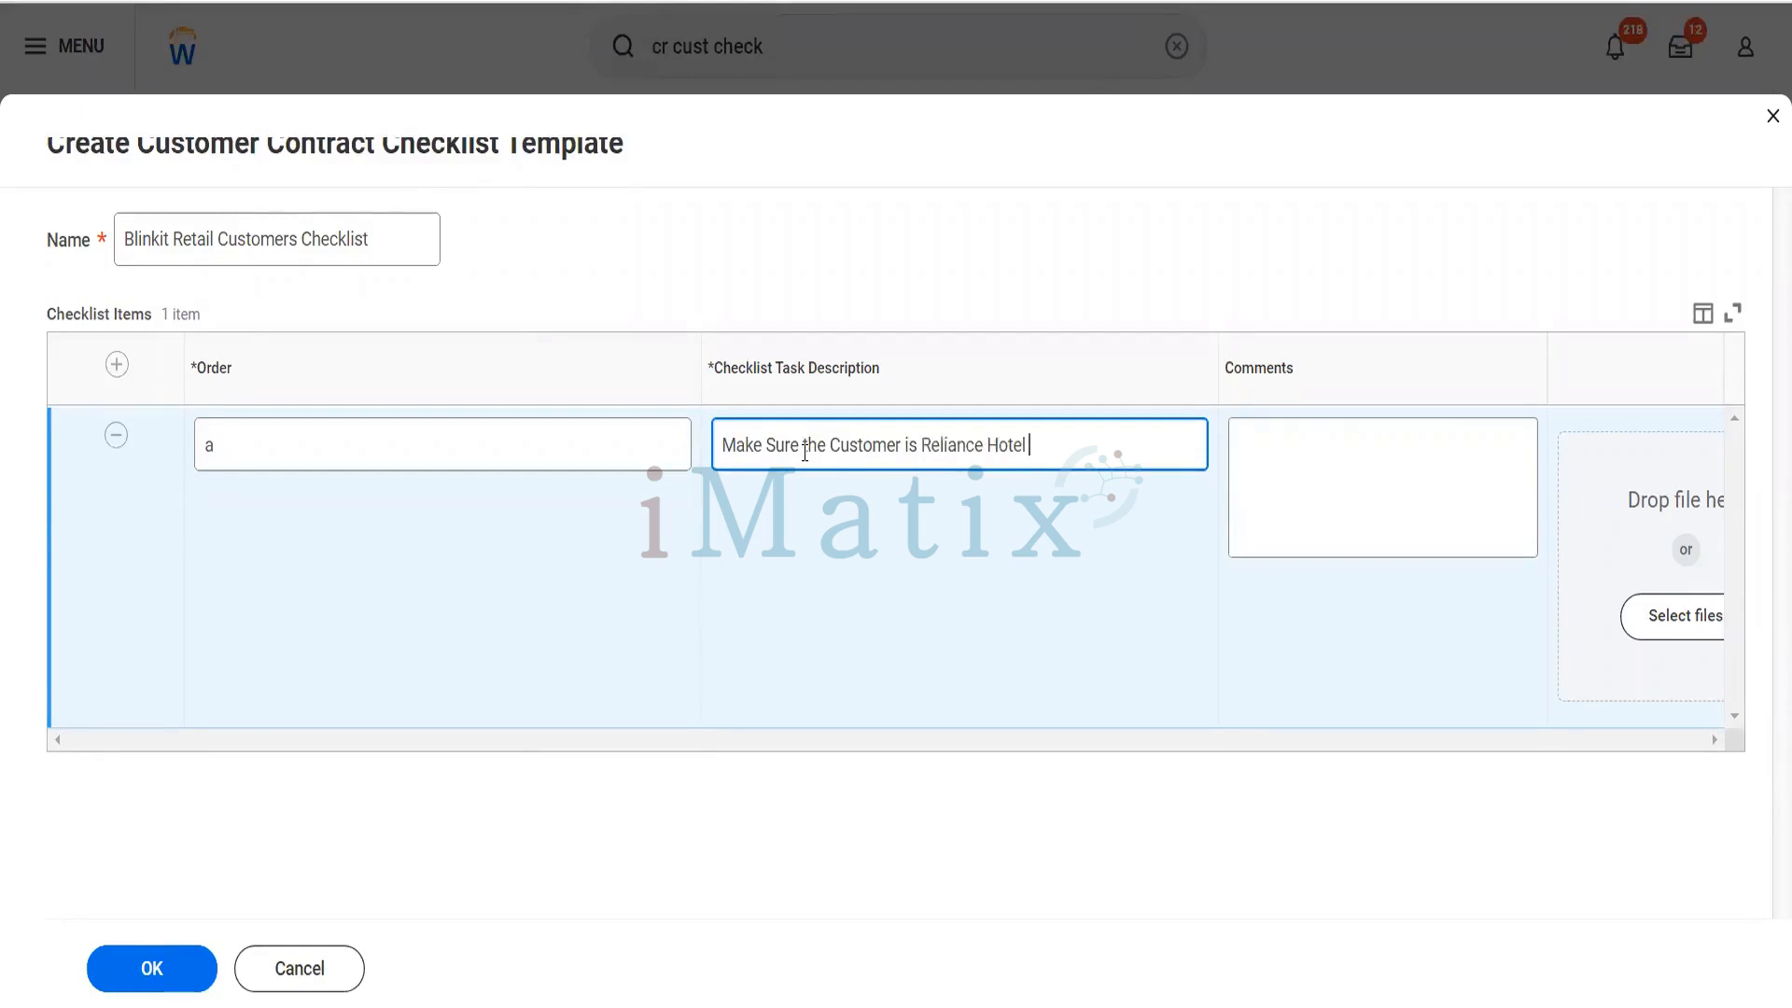
text(only for the company Blin)
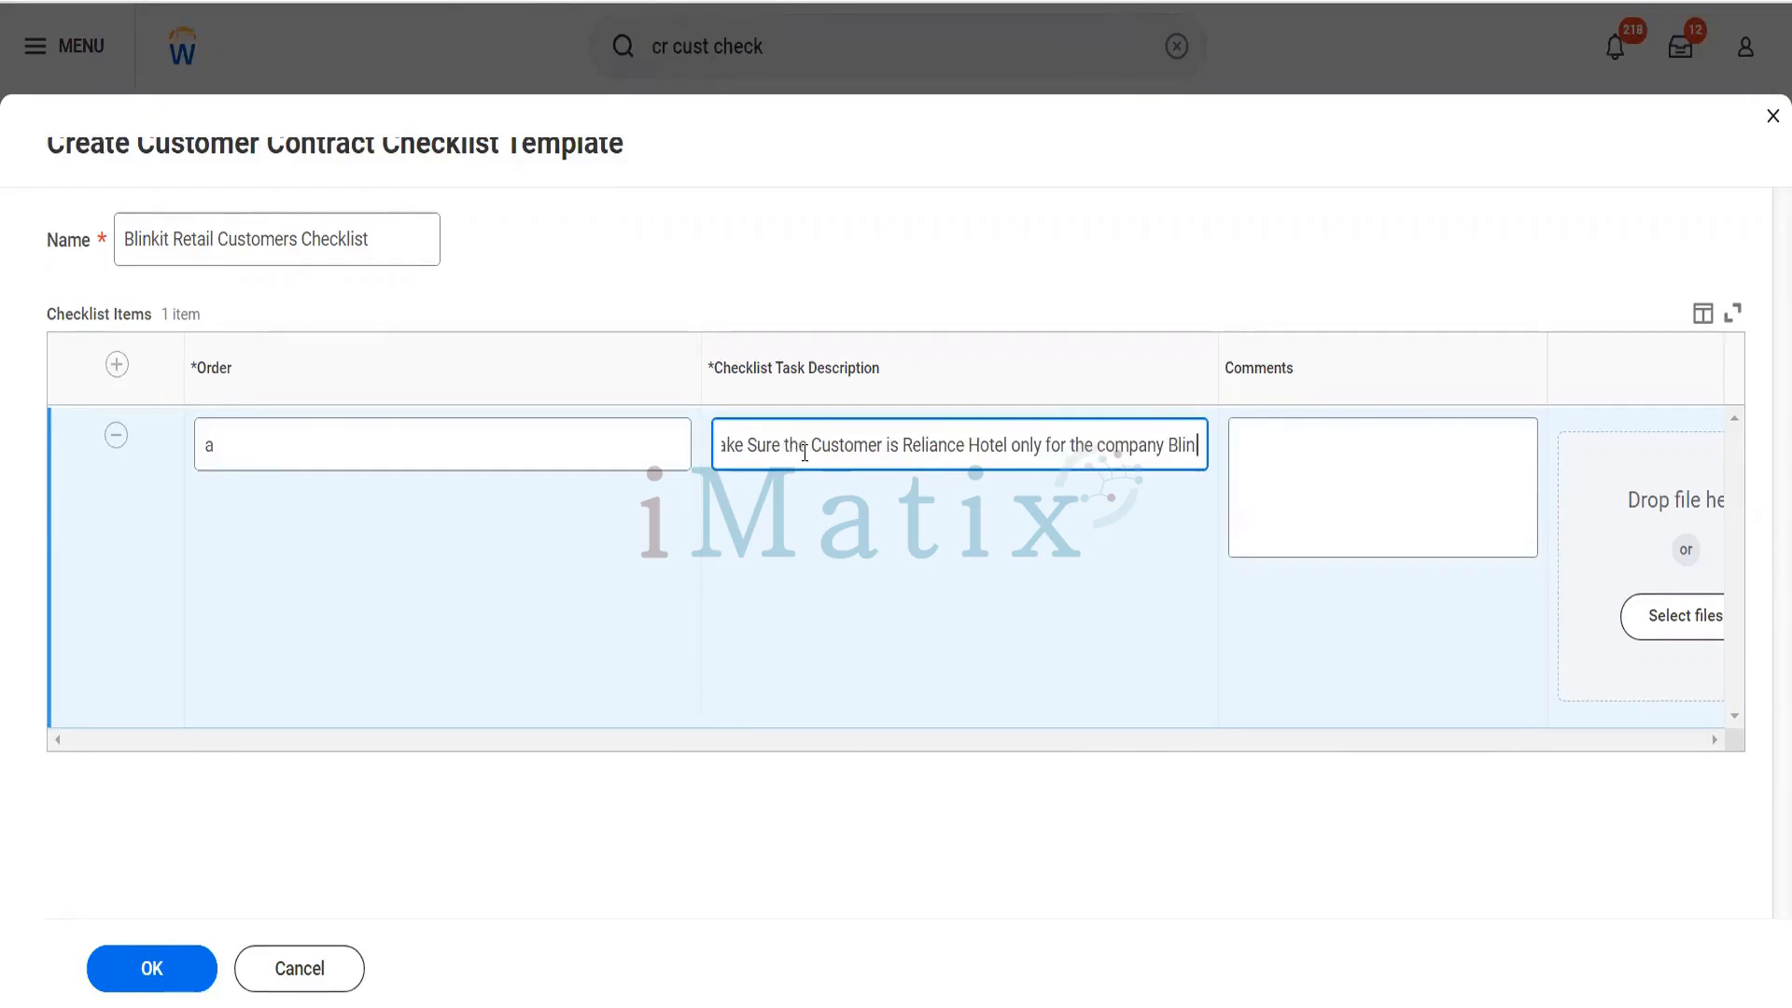
text(kit)
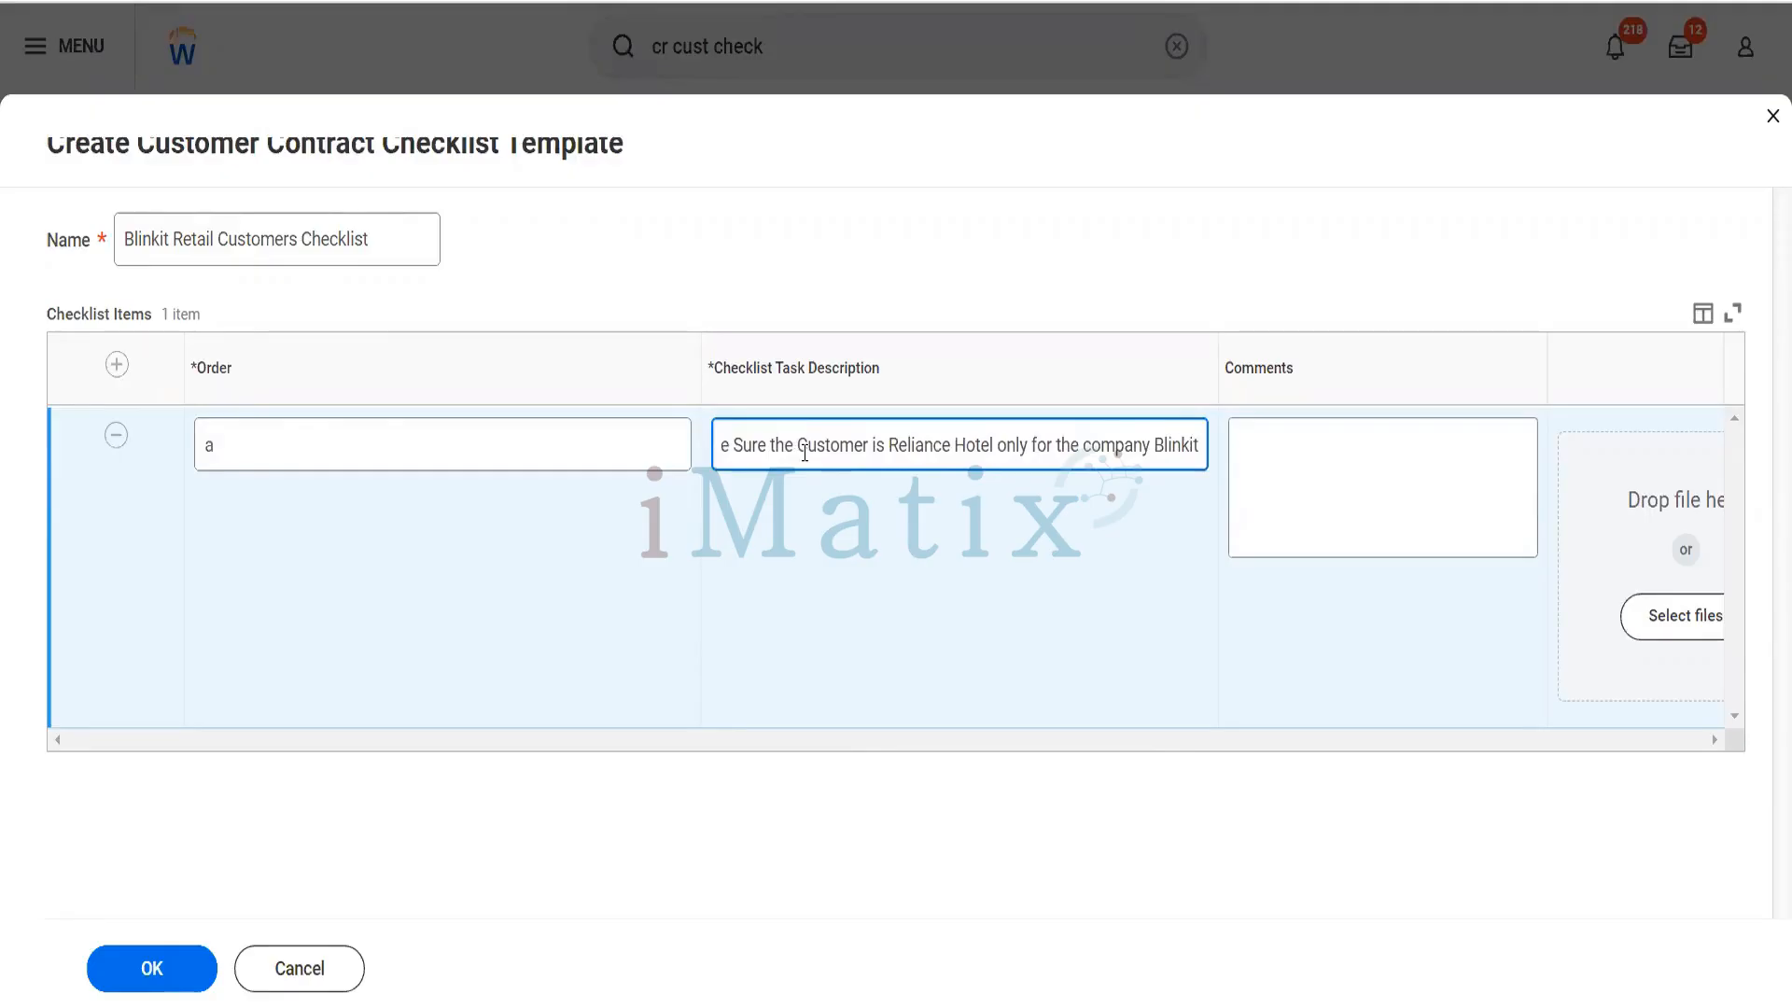
- Enter the comment "Please do not select any other customer with Blinkit" for checklist item a
key(Tab)
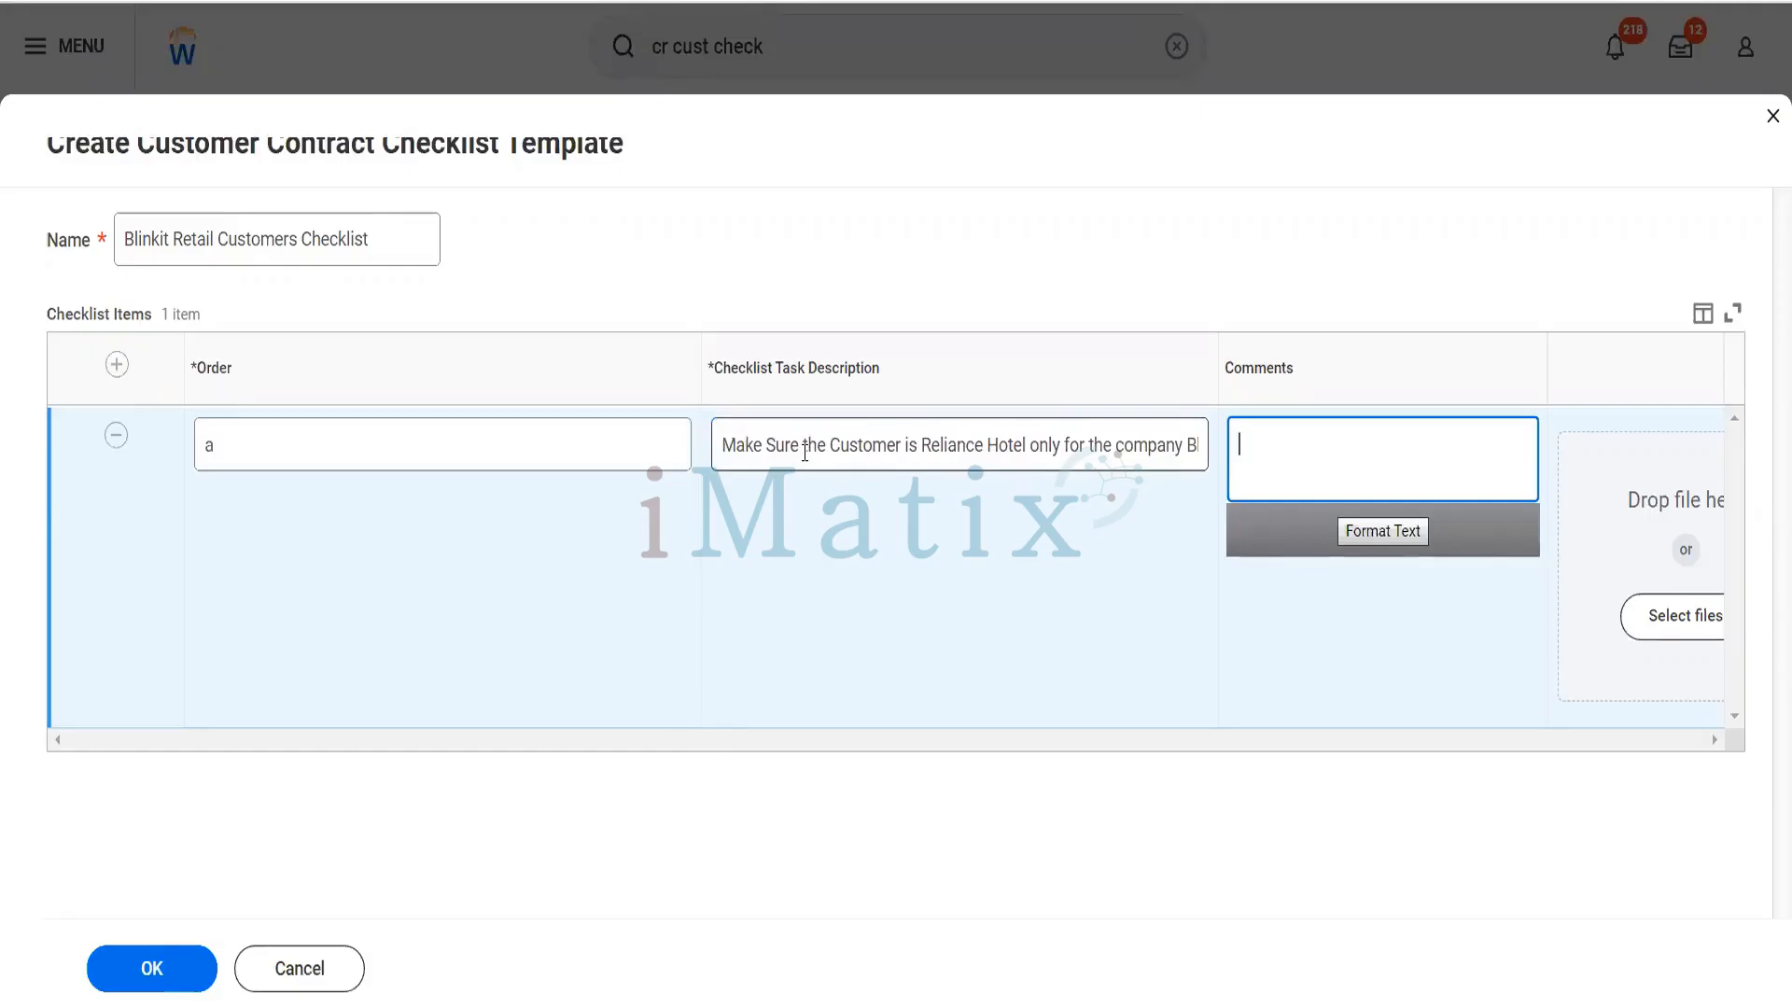
text(Please do not seelct)
key(BackSpace)
key(BackSpace)
key(BackSpace)
key(BackSpace)
key(BackSpace)
key(BackSpace)
text(elect an)
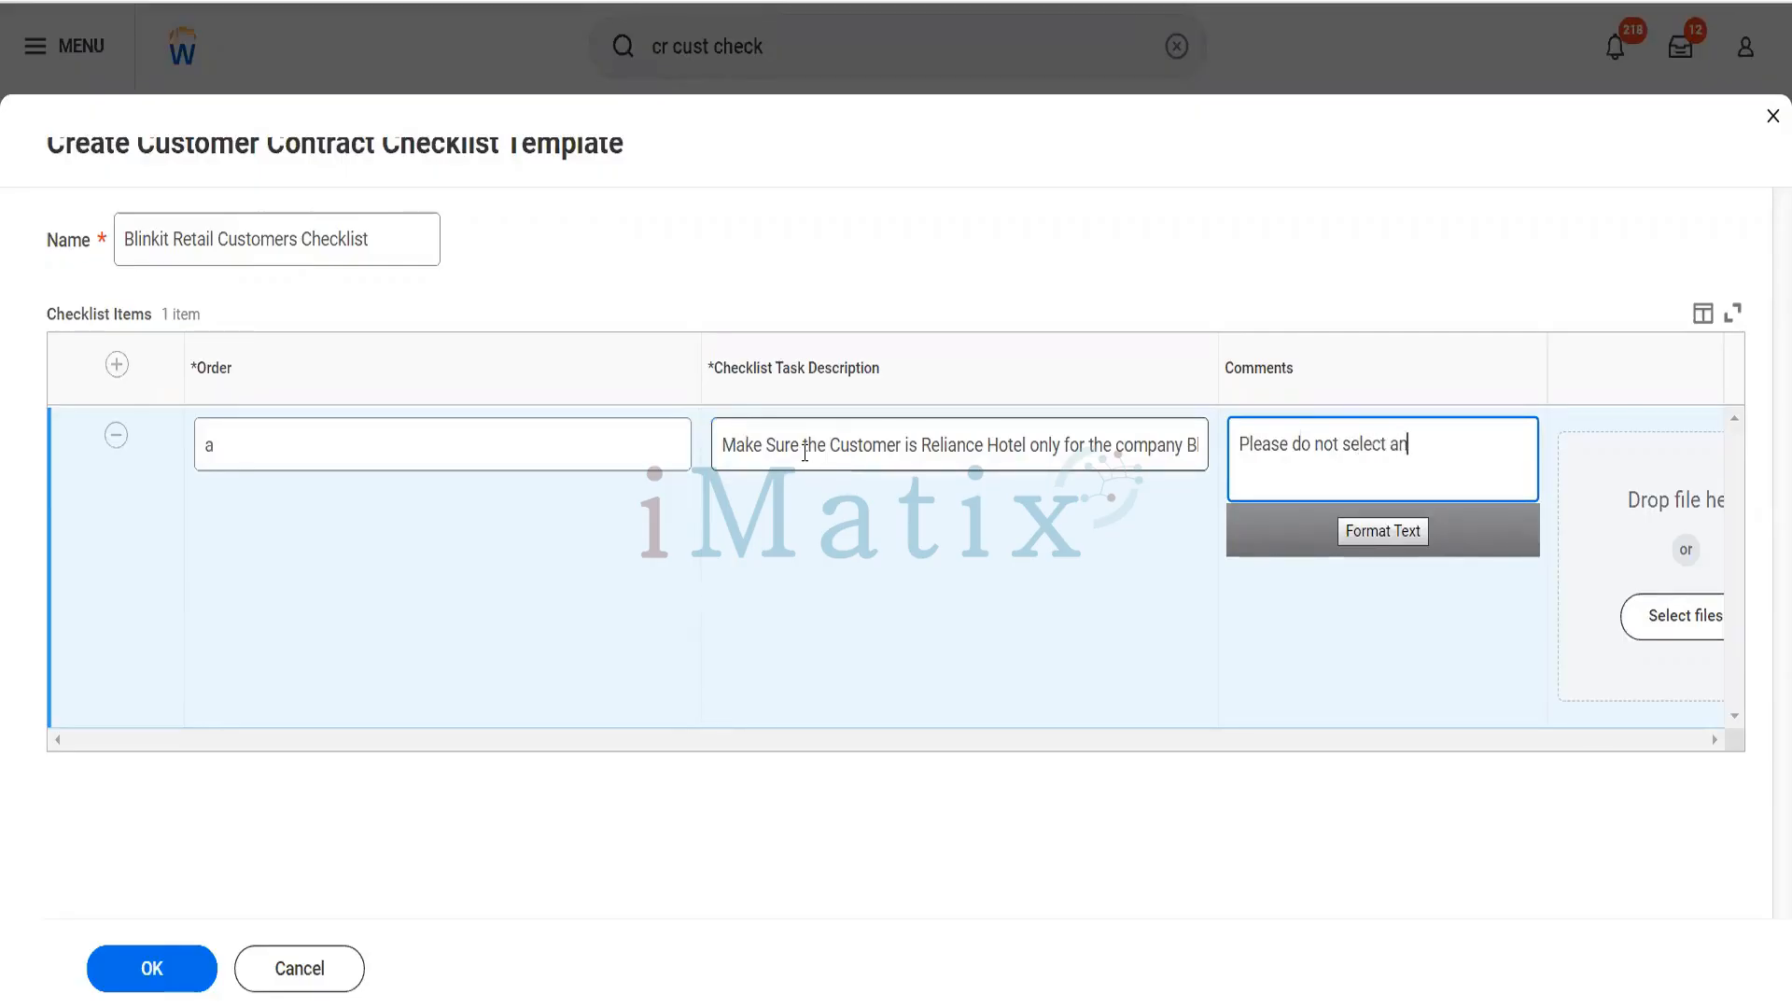
text(y other customer with Blo)
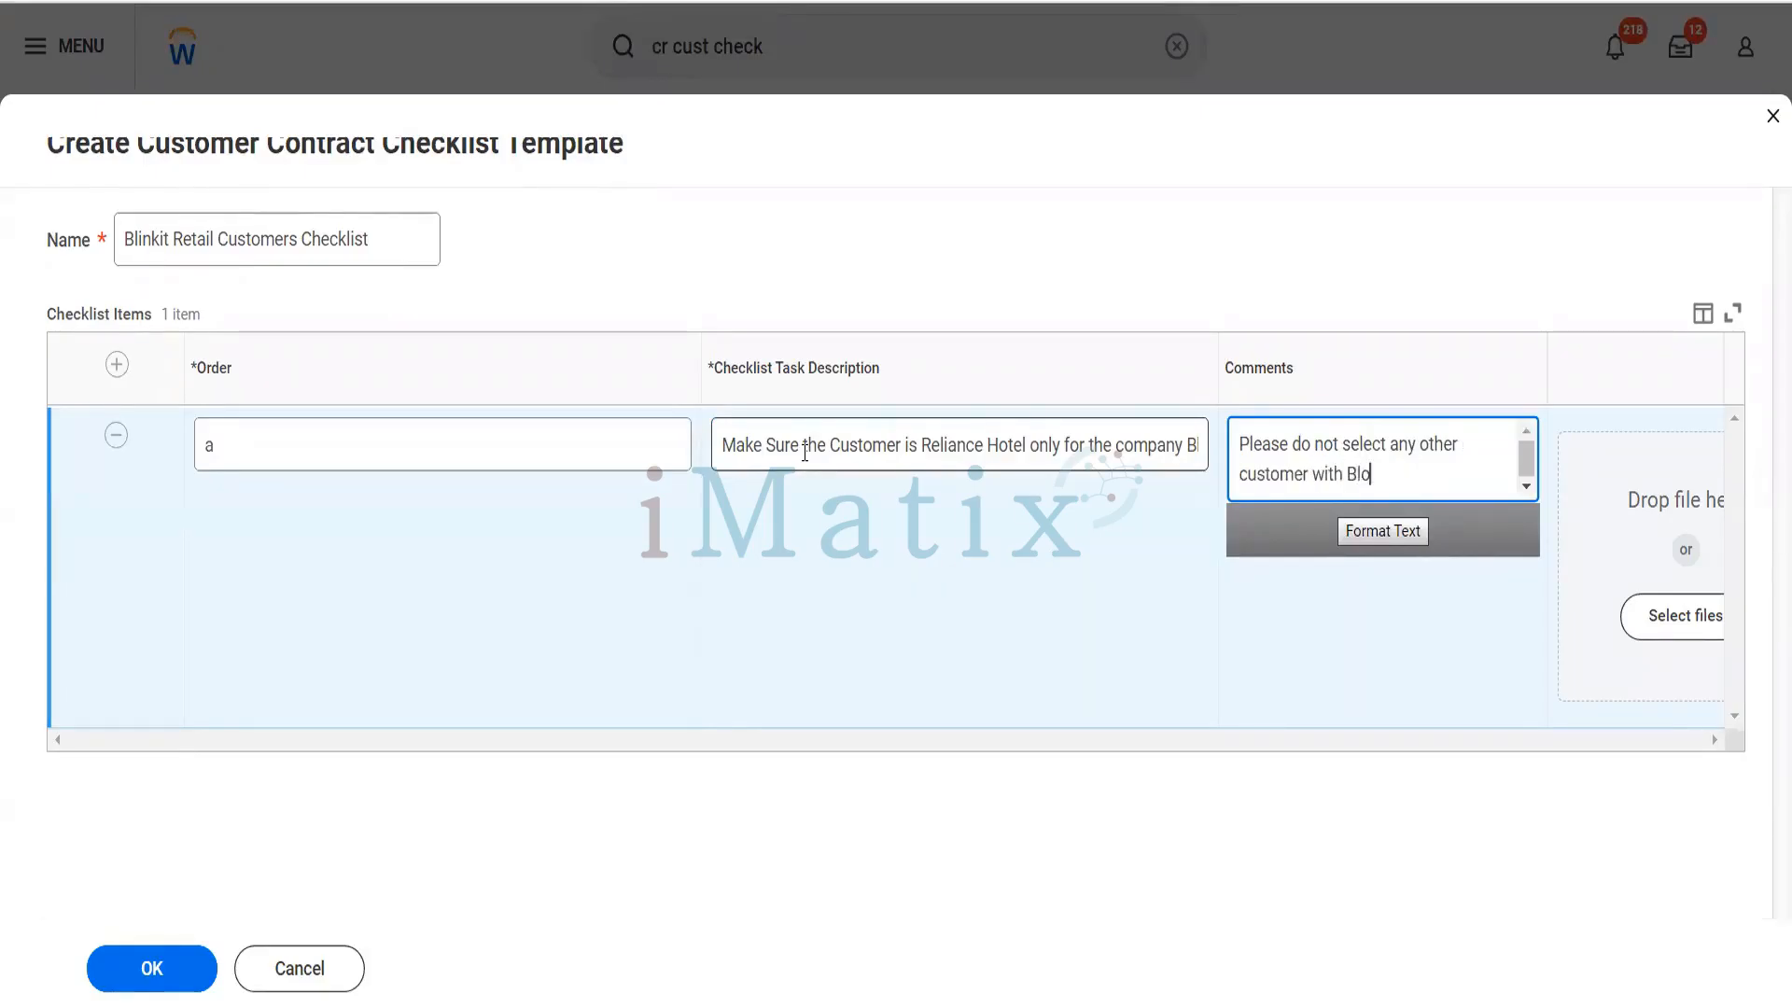
key(BackSpace)
text(inkit)
- Add a checklist item with order b and task description "Please note that the payment terms should be Immediate"
click(117, 364)
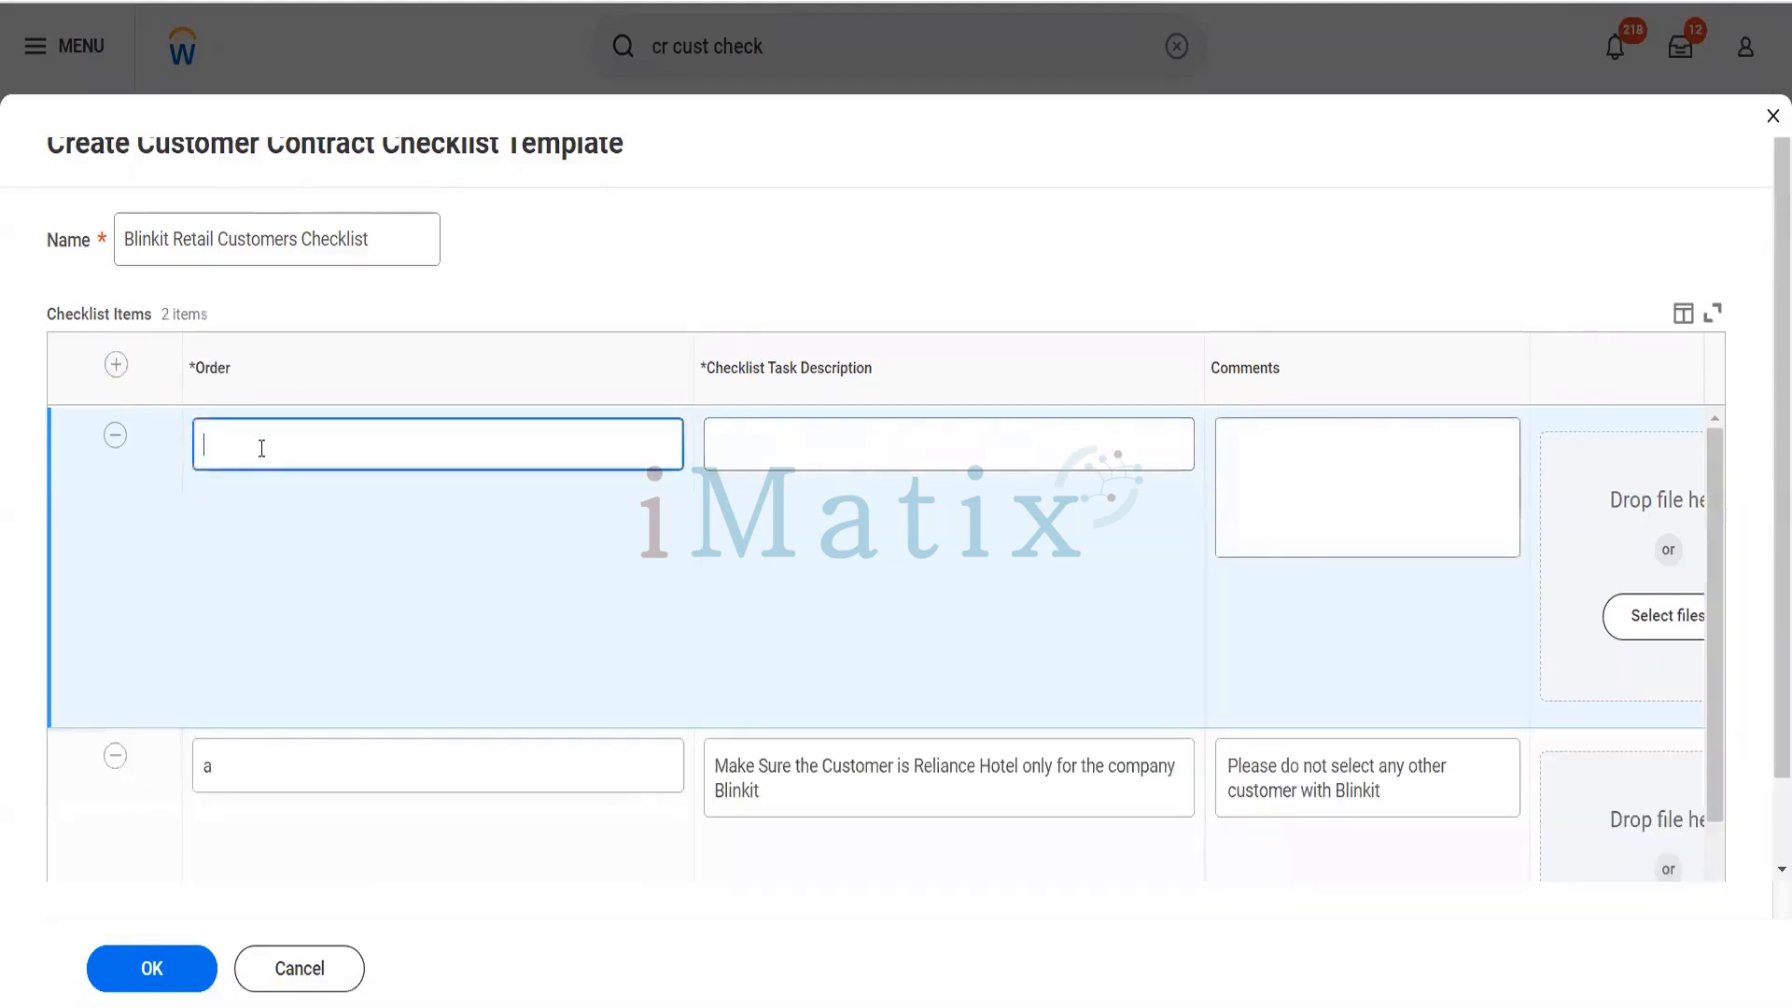
text(b)
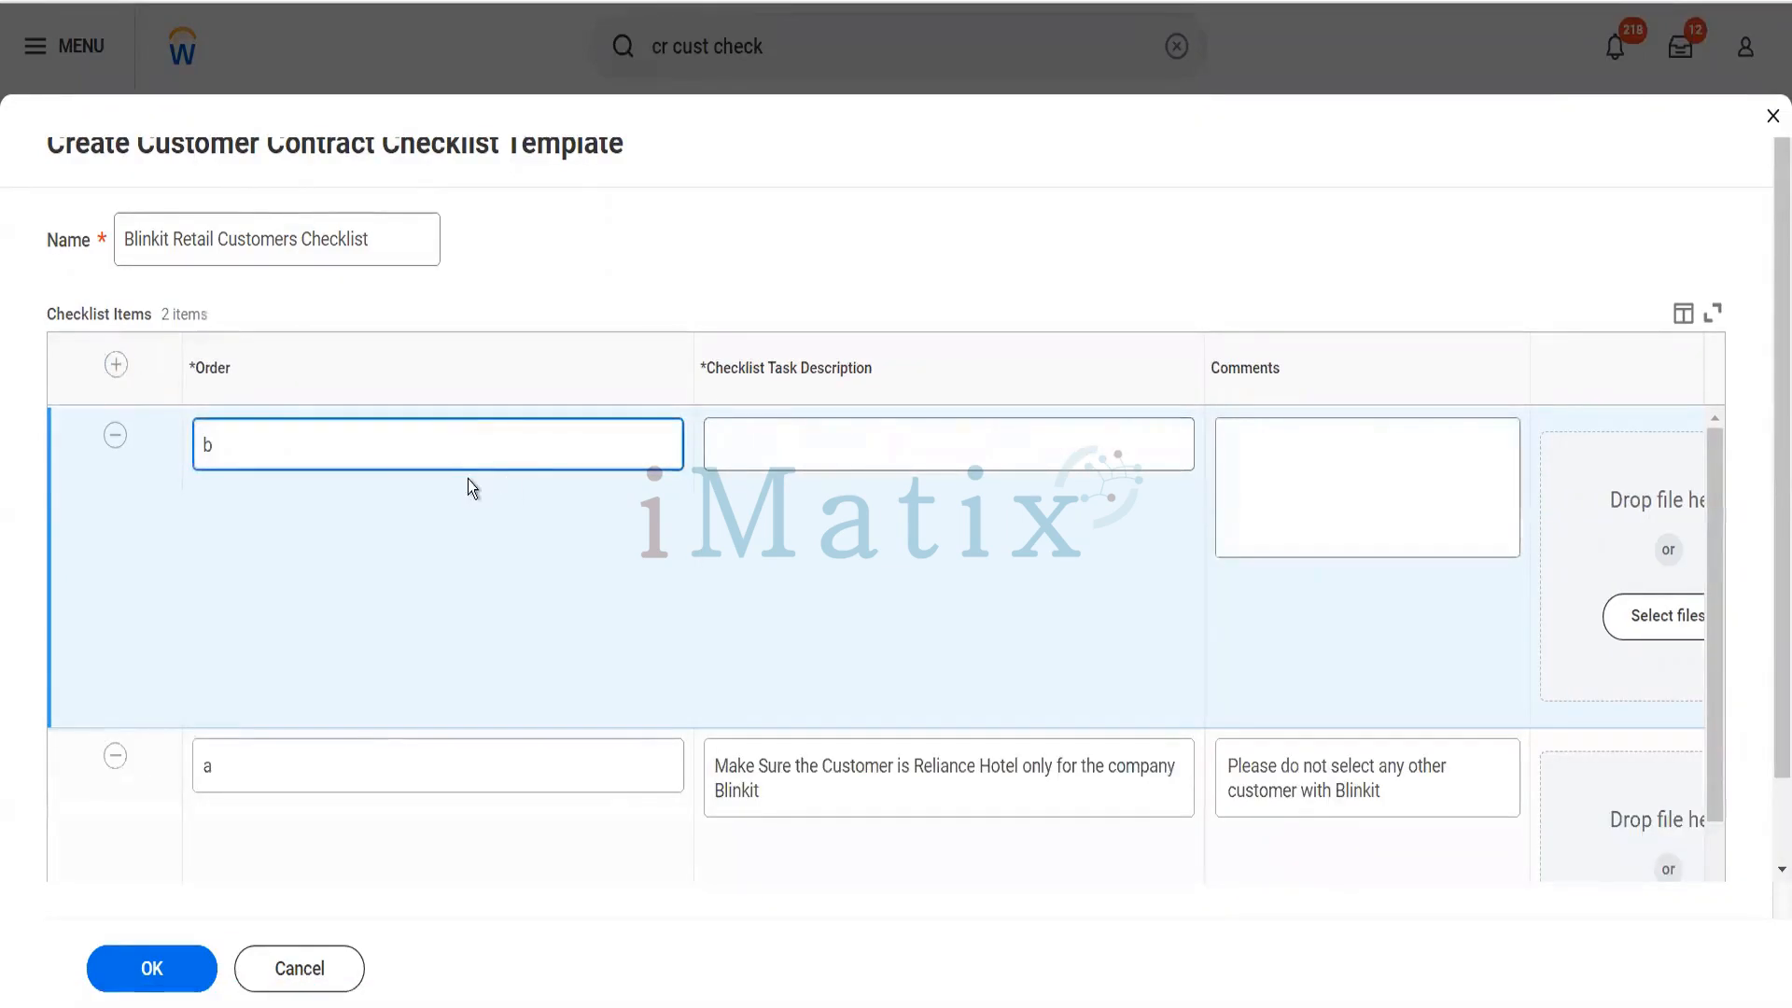
click(812, 440)
text(Pl)
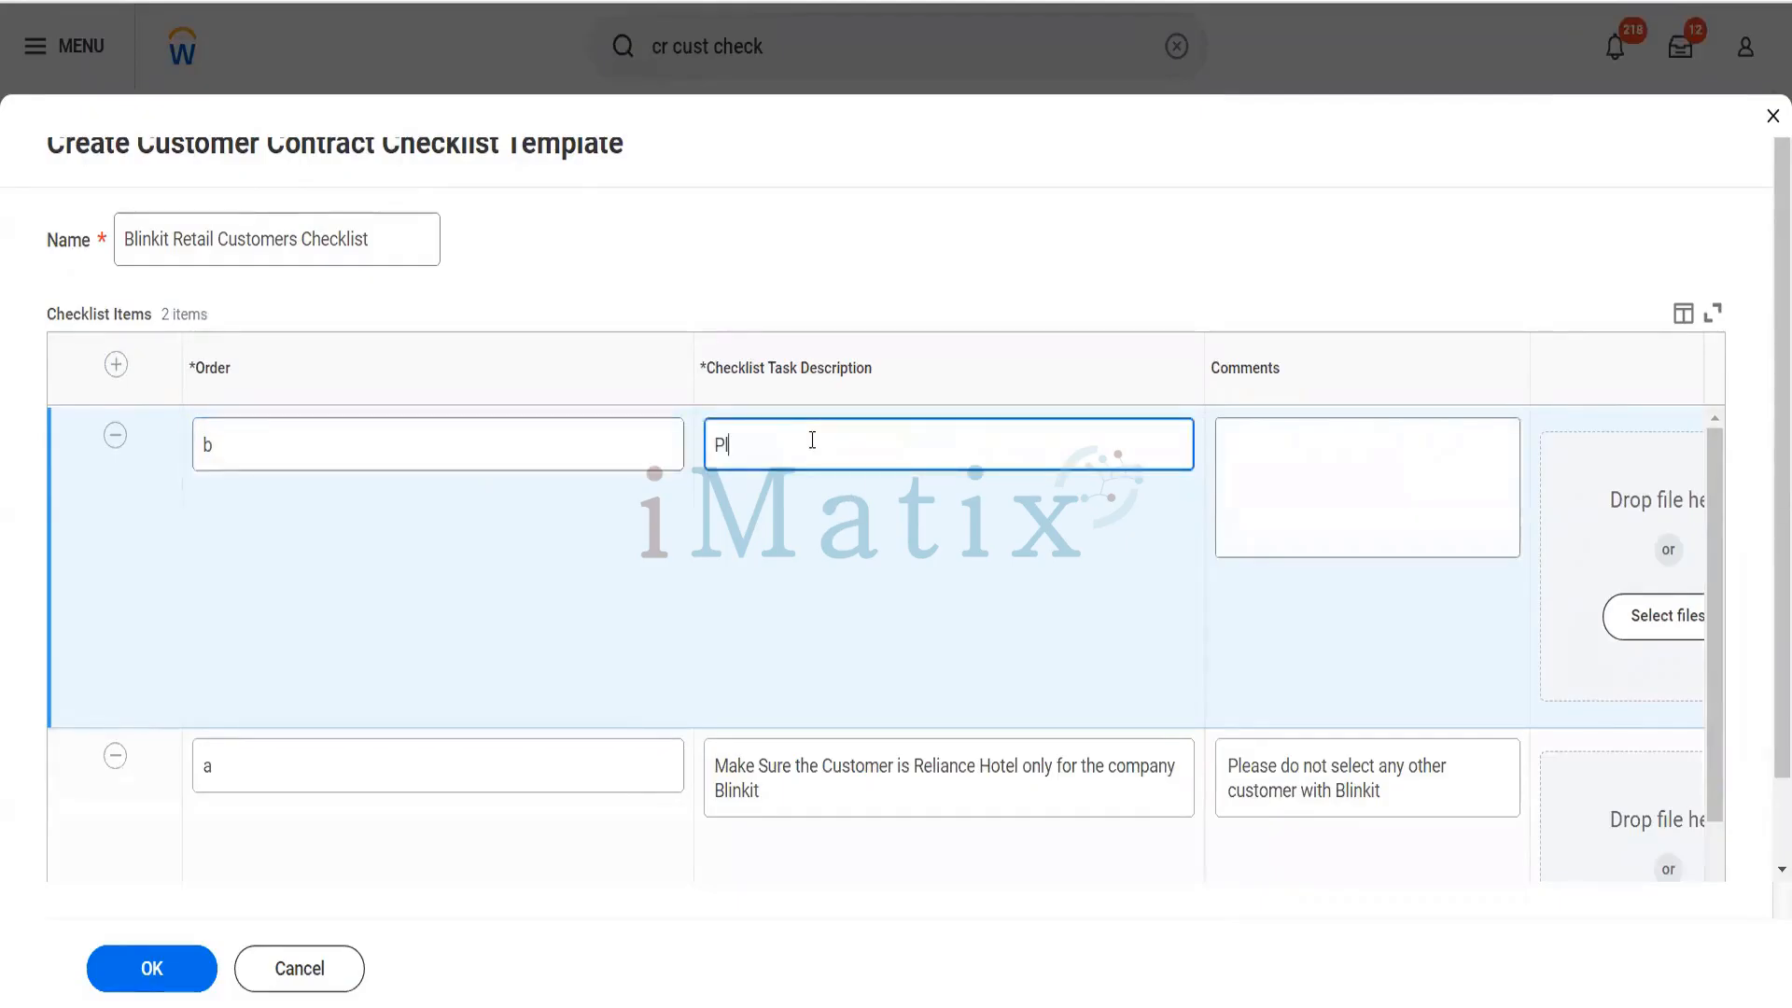
text(ease not)
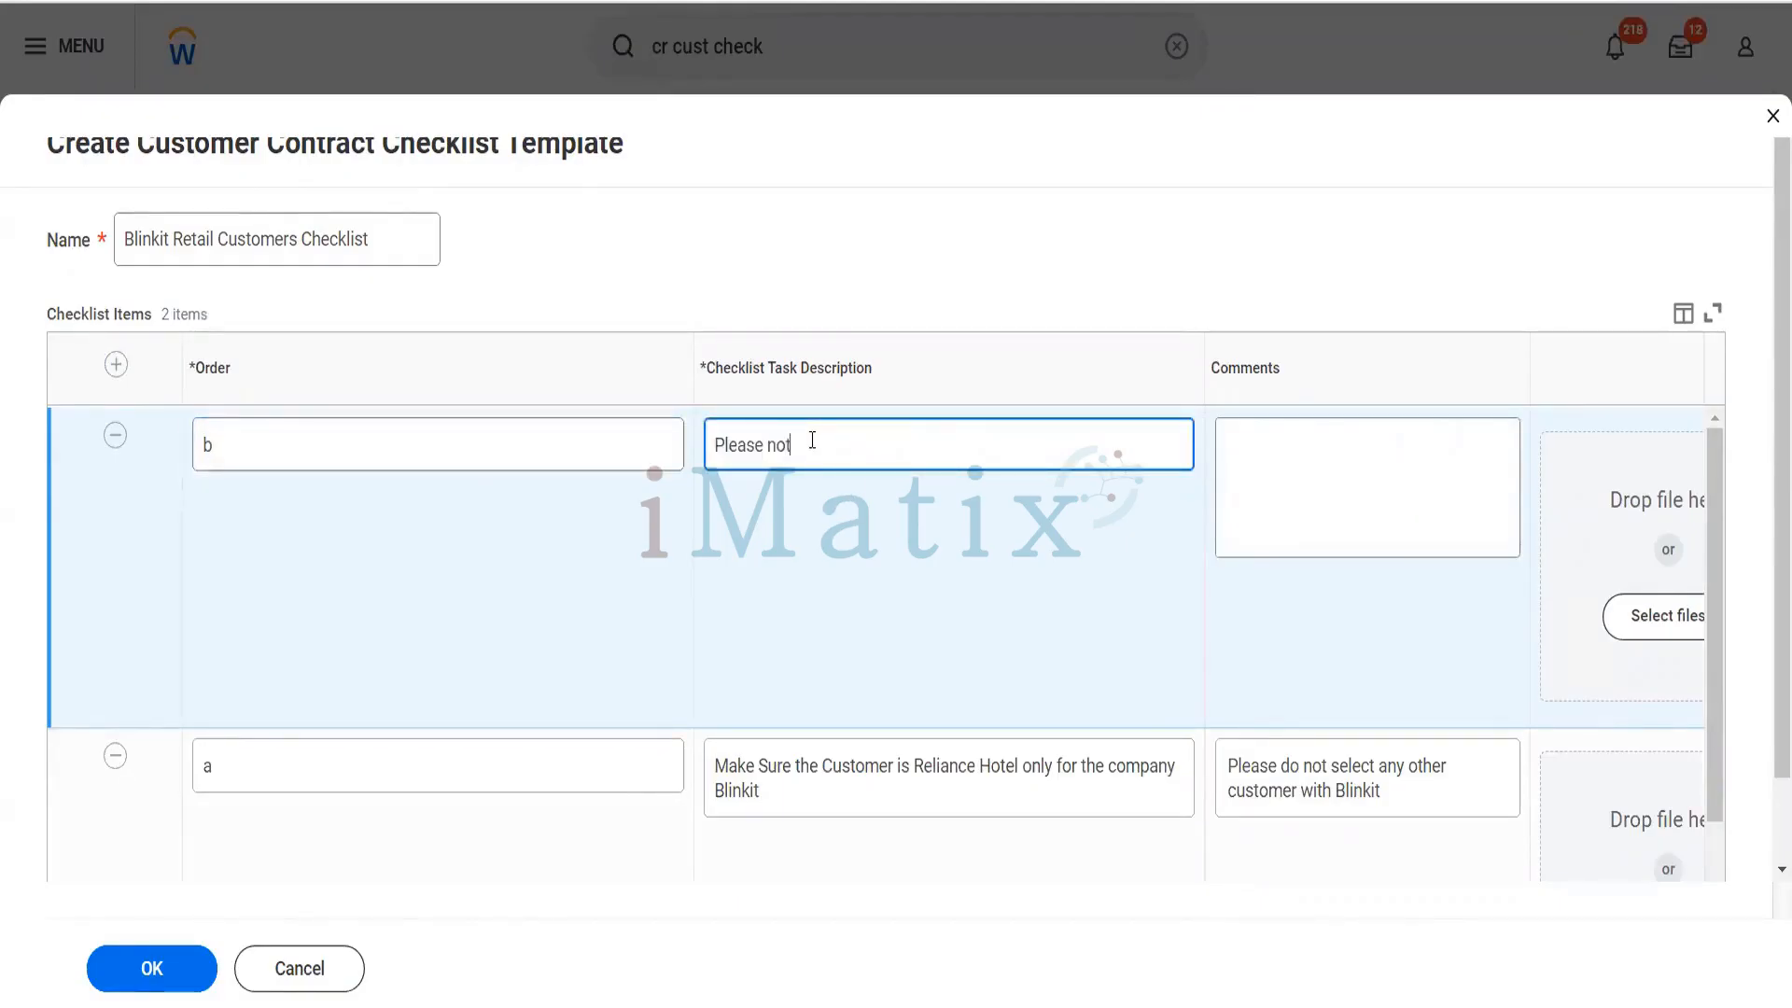
text(e that the payment)
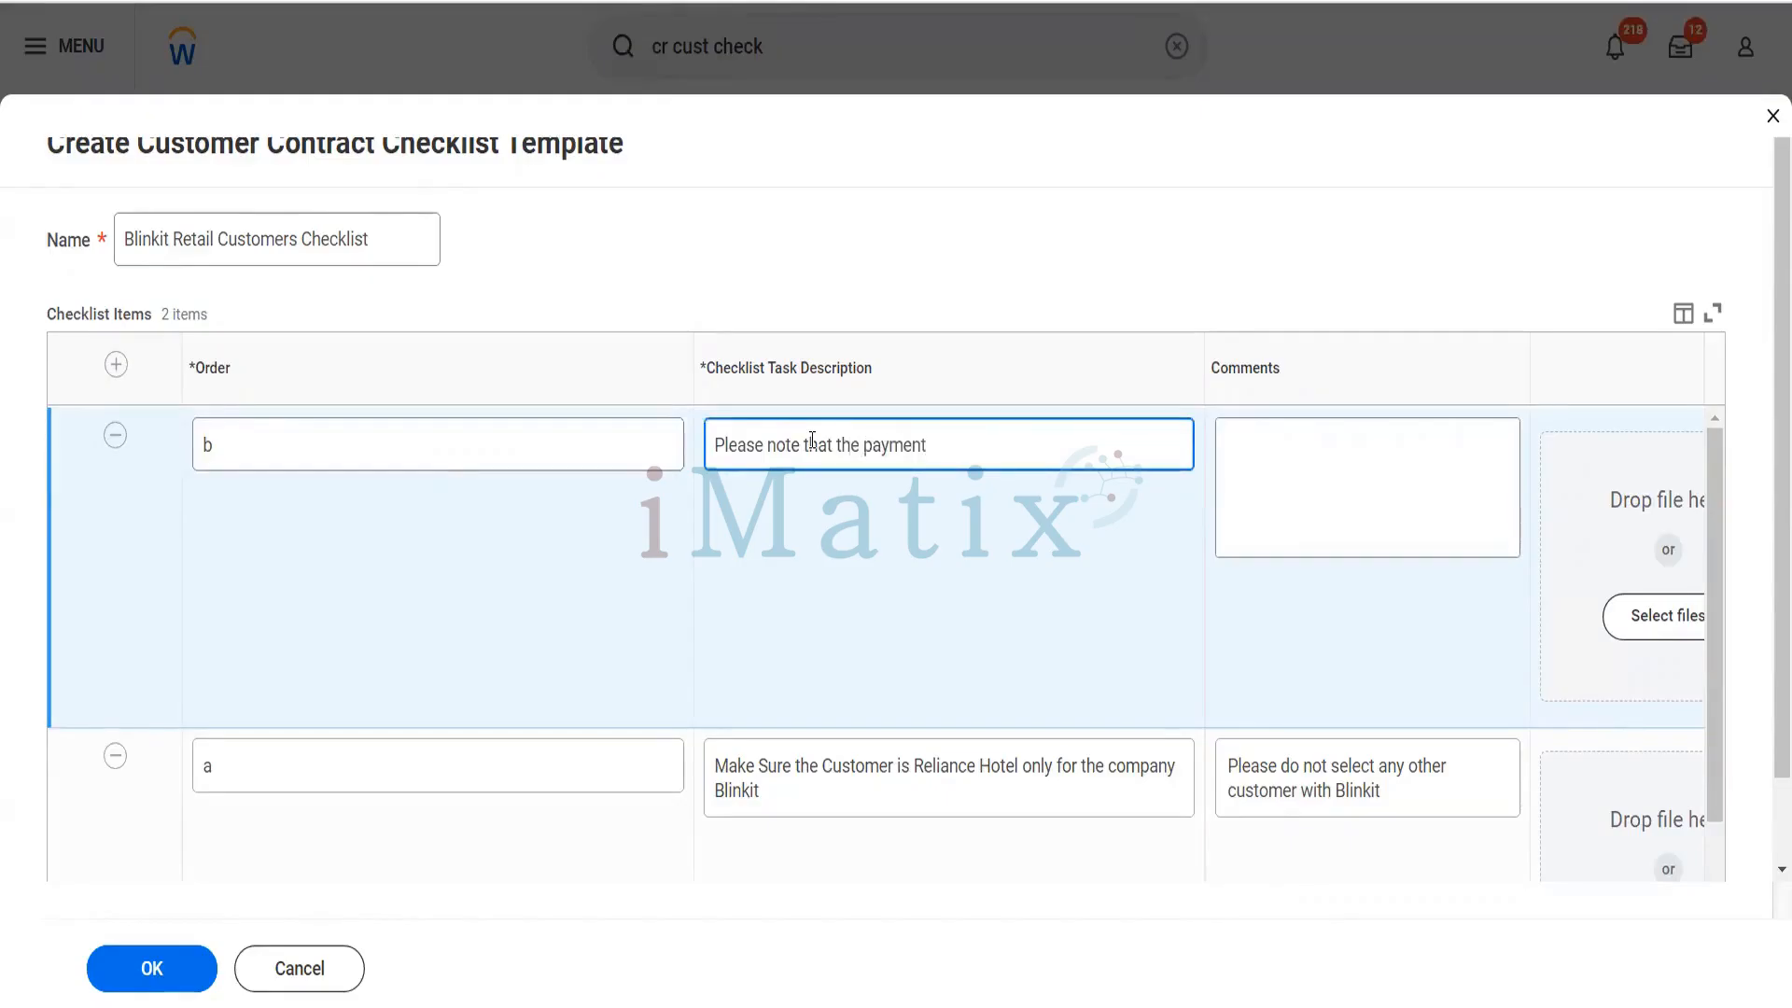
text( terms should be Immediate)
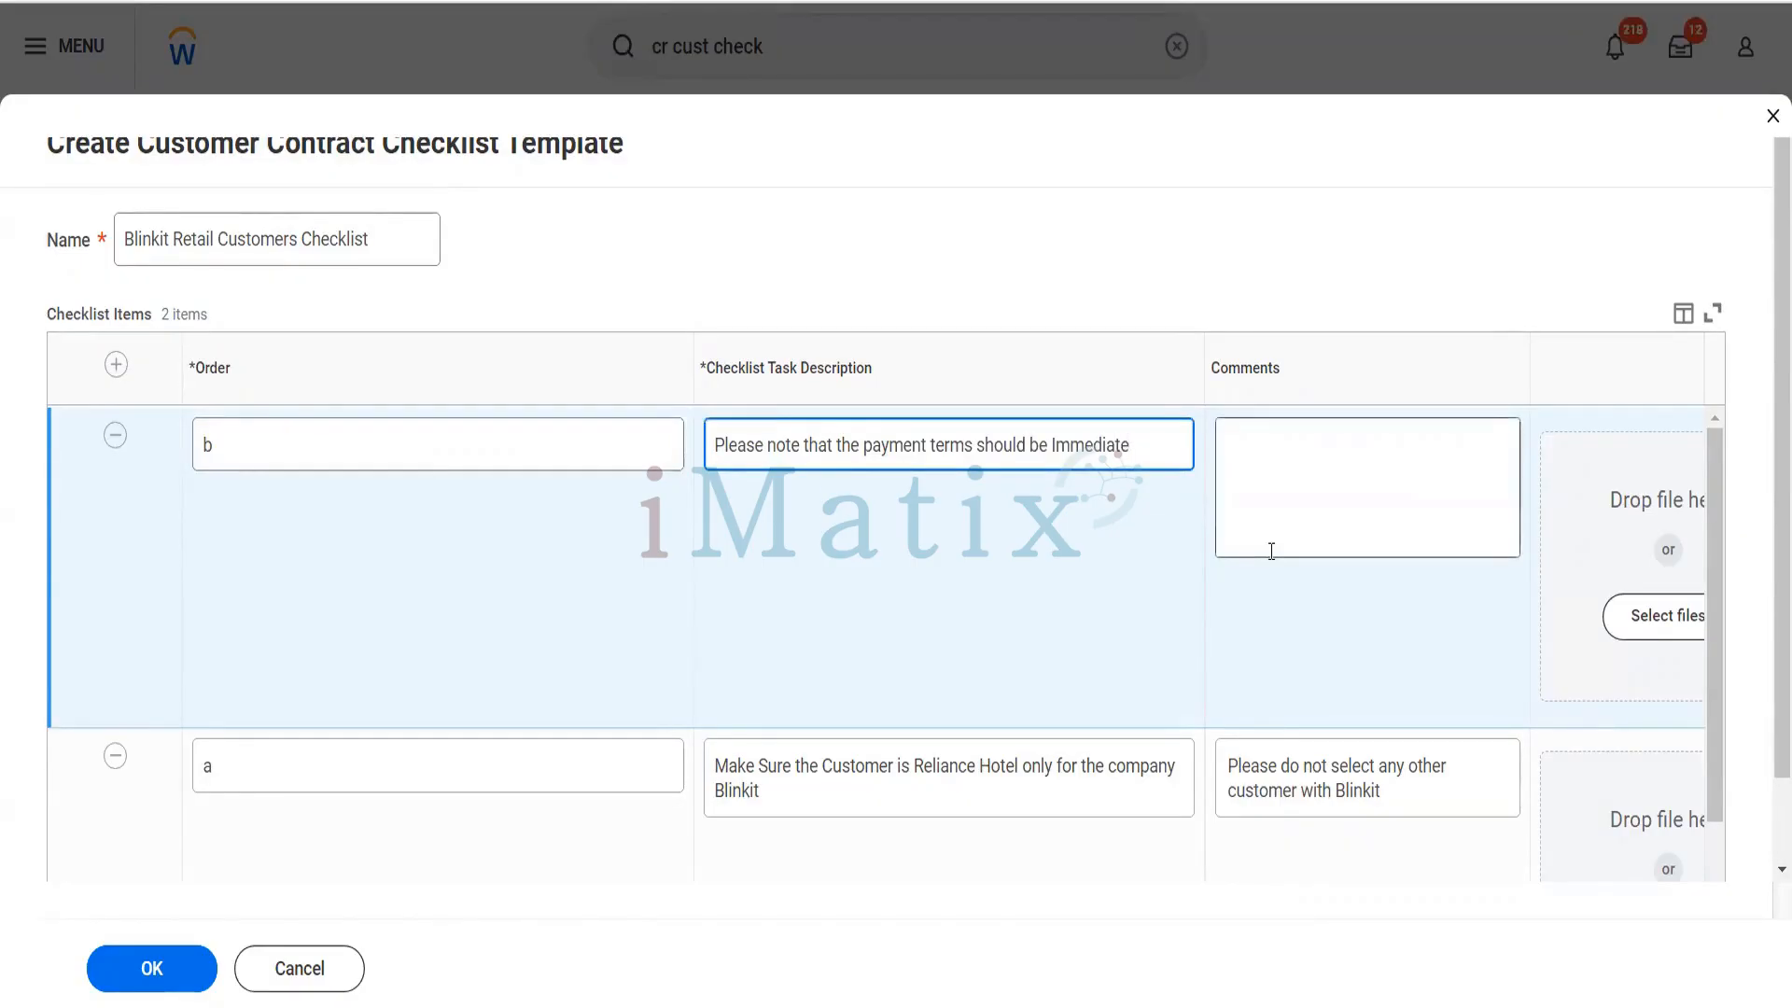
- Copy checklist item b's task description into its comments
key(ctrl+a)
key(ctrl+c)
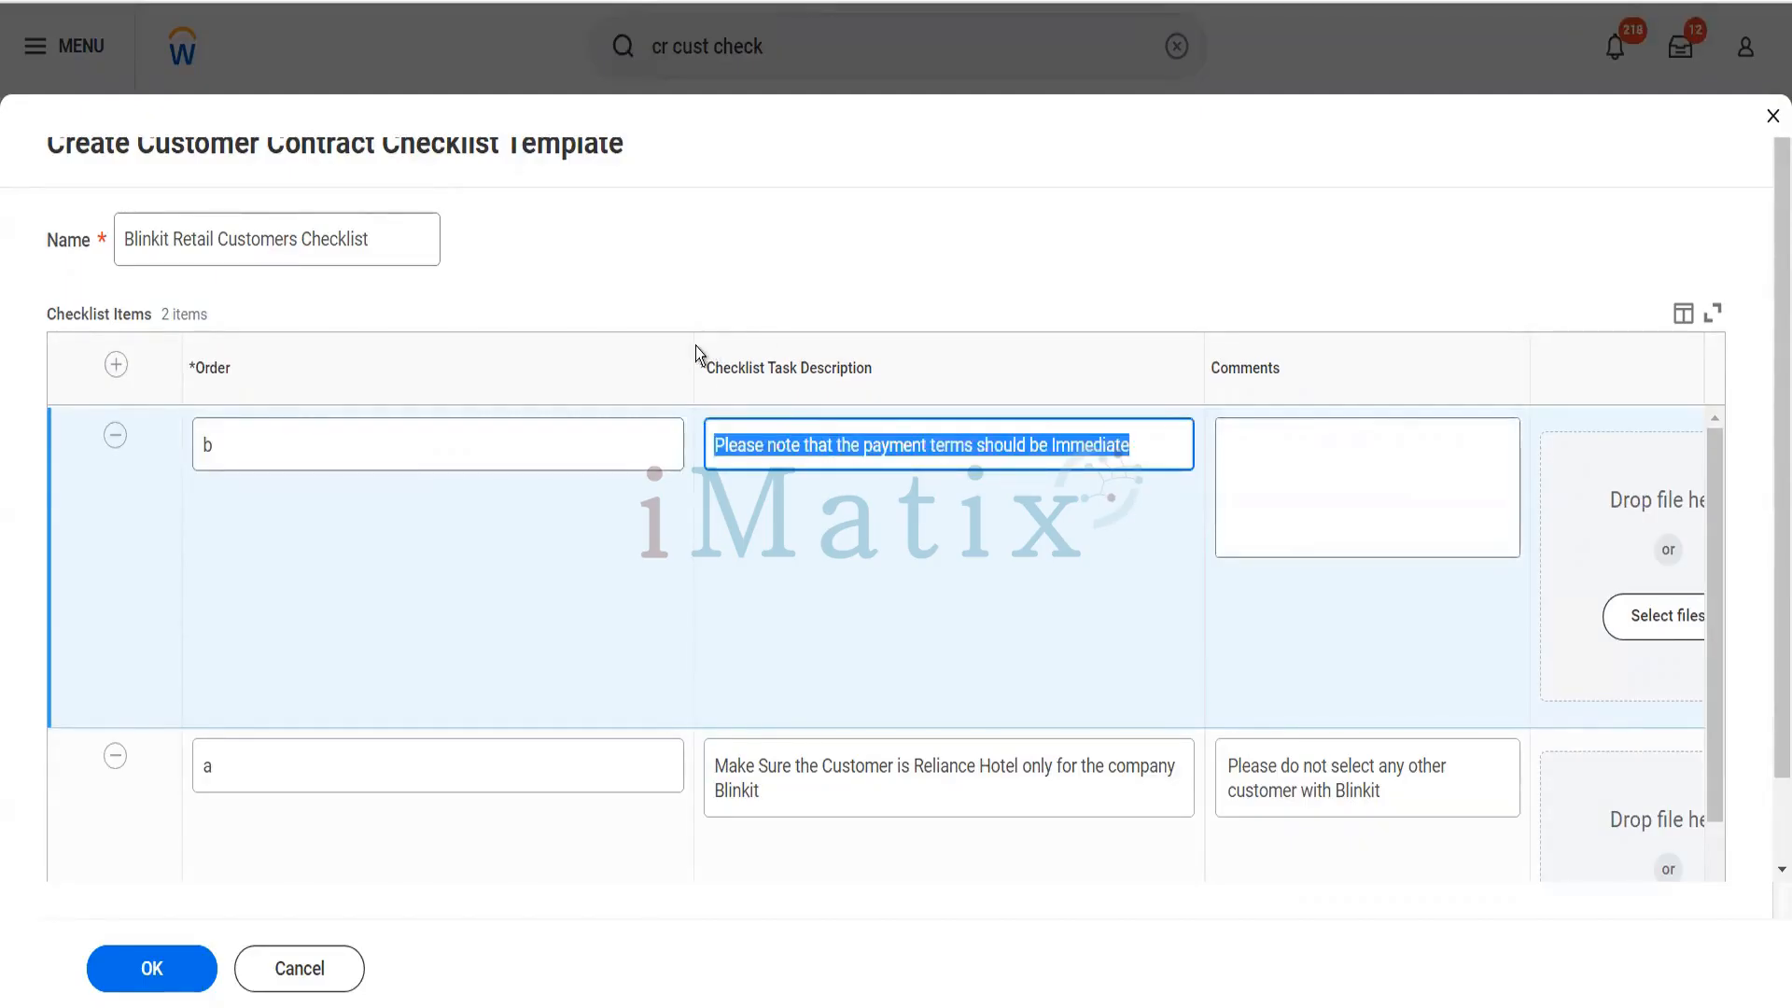
click(1229, 496)
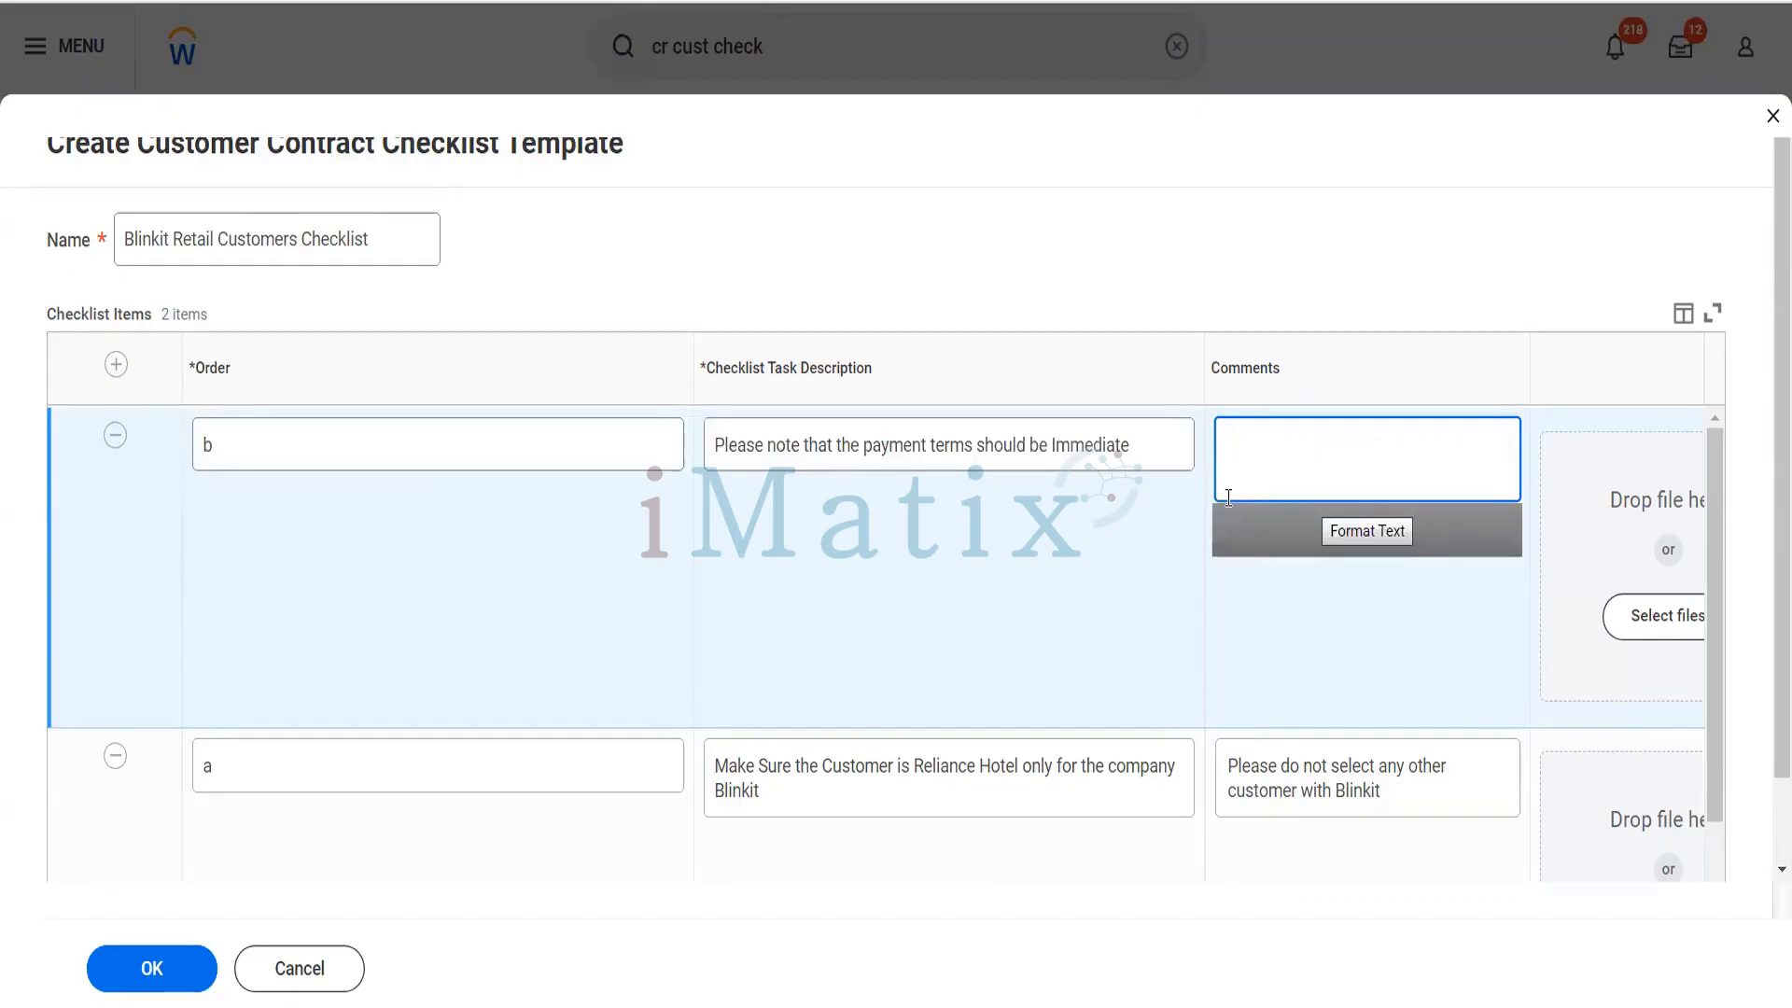
key(ctrl+v)
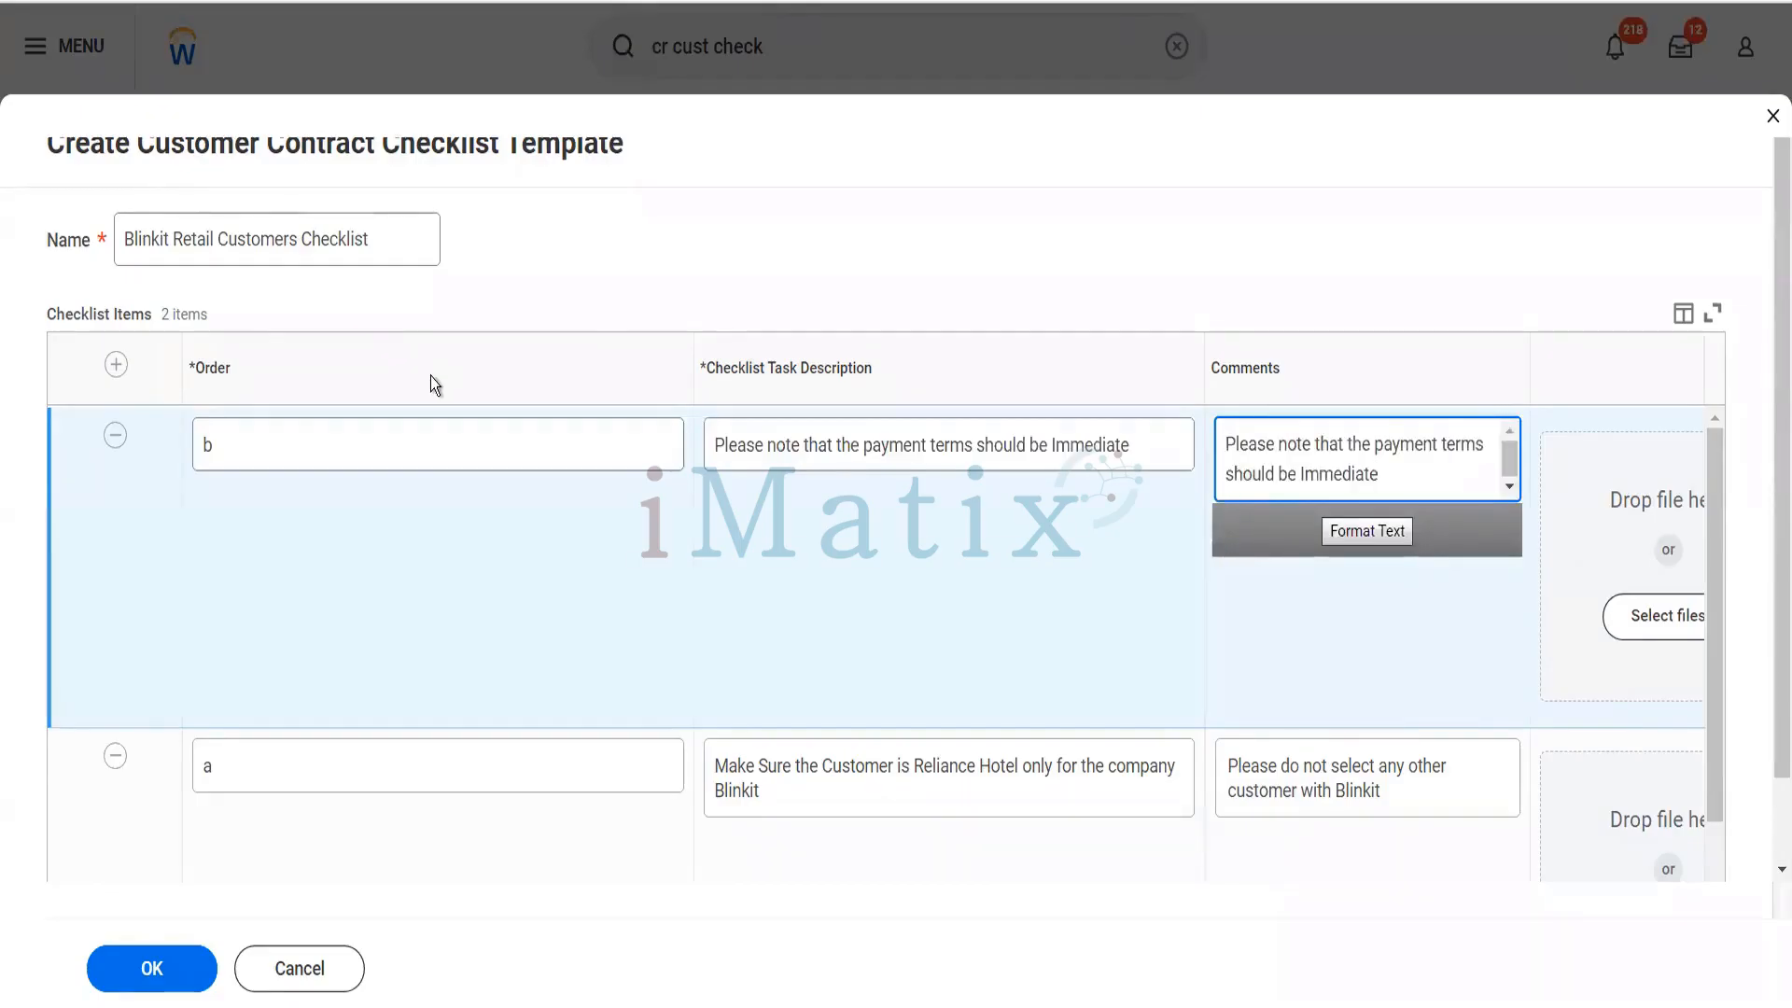
- Add a checklist item with order c and task description "Please note we only deliver pack of biscuits only to this customer"
click(114, 366)
click(323, 445)
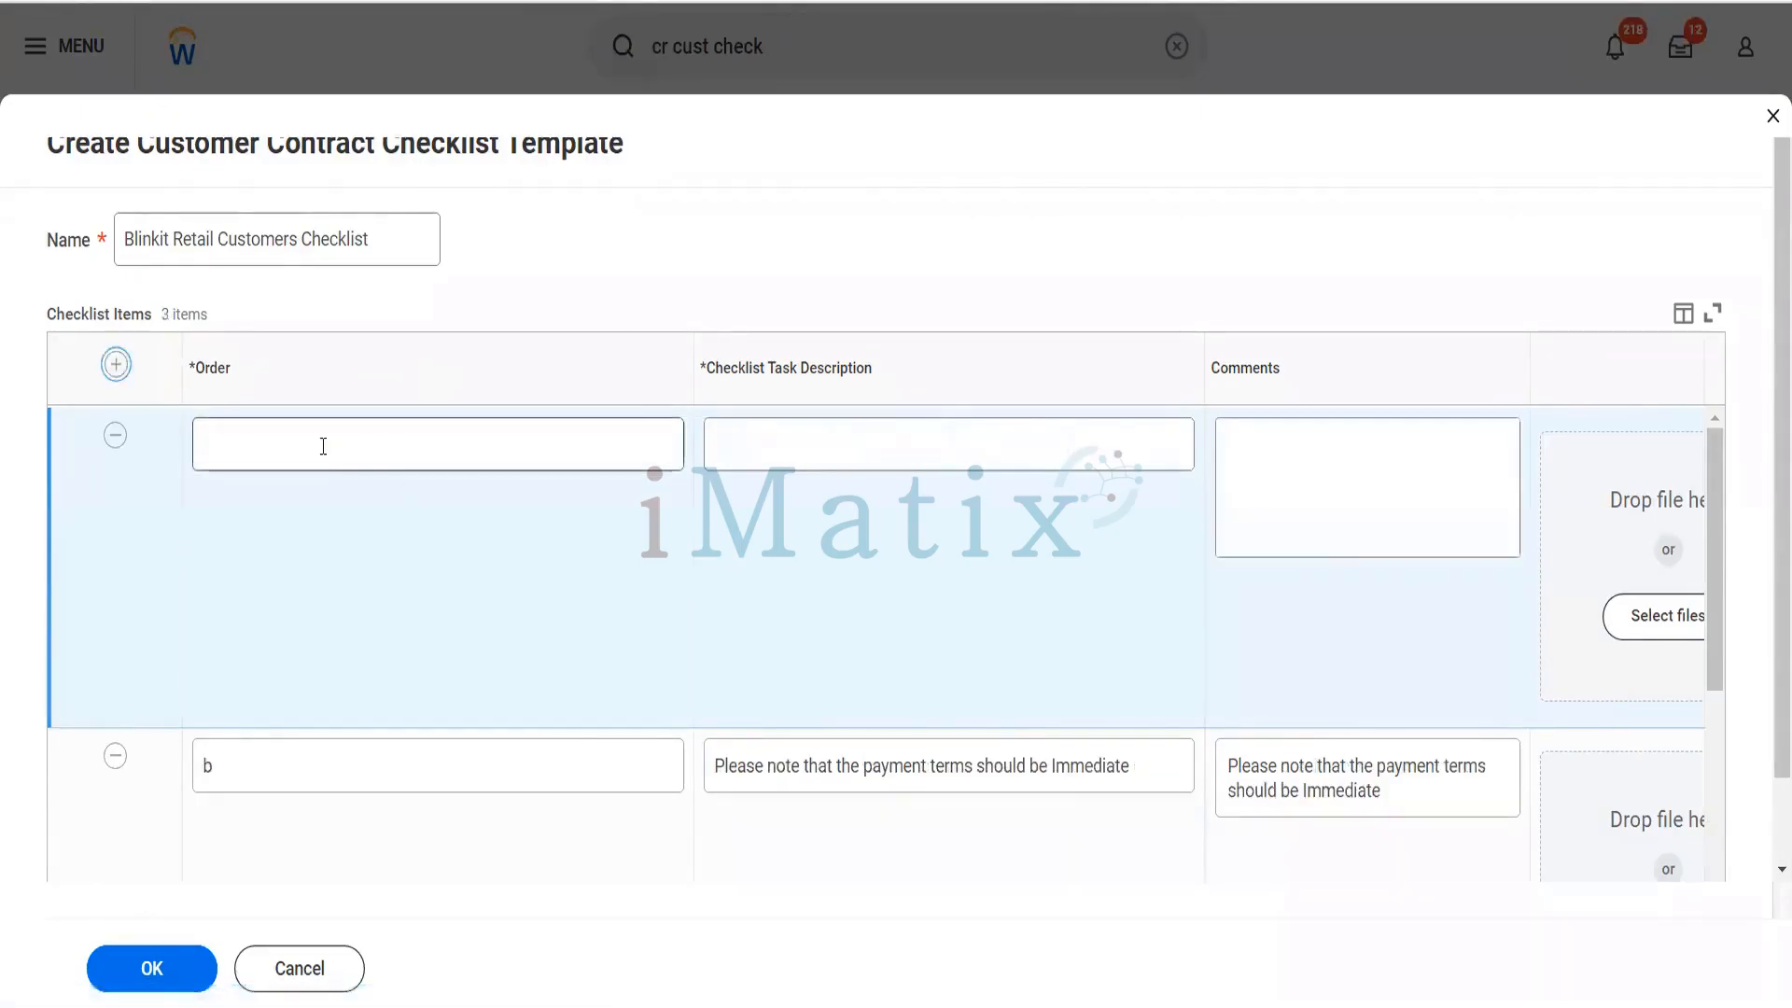
text(c)
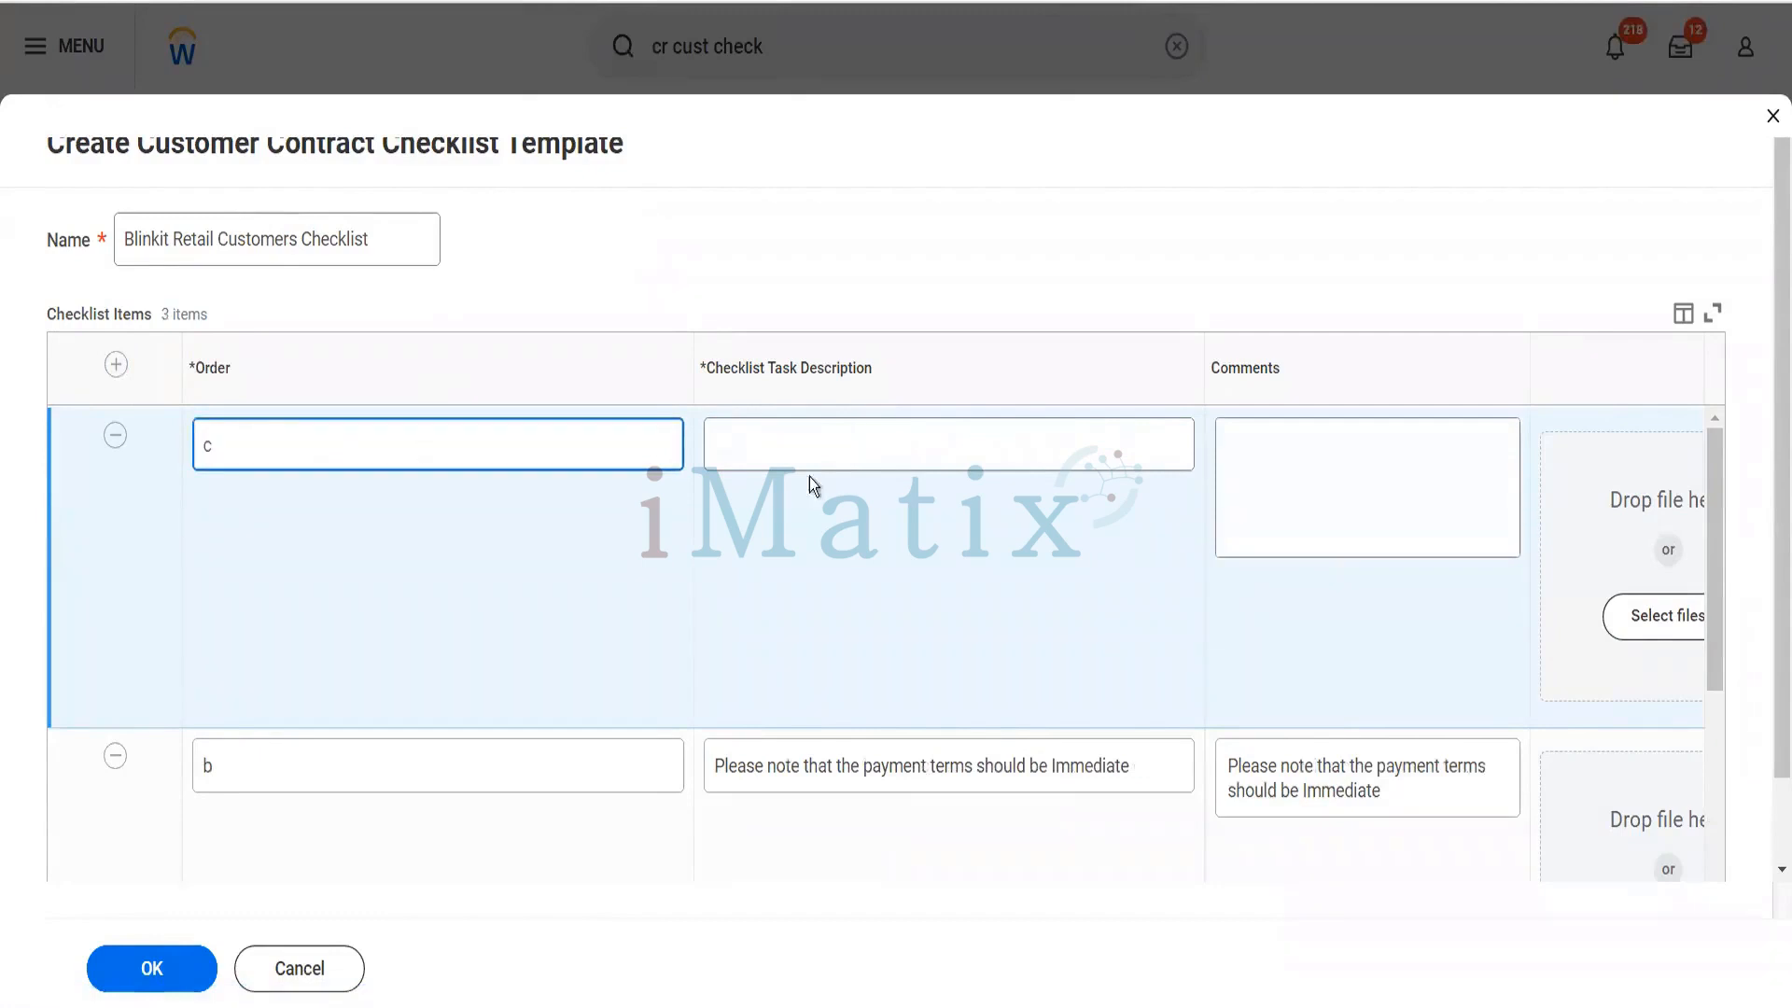
click(827, 436)
text(PLease)
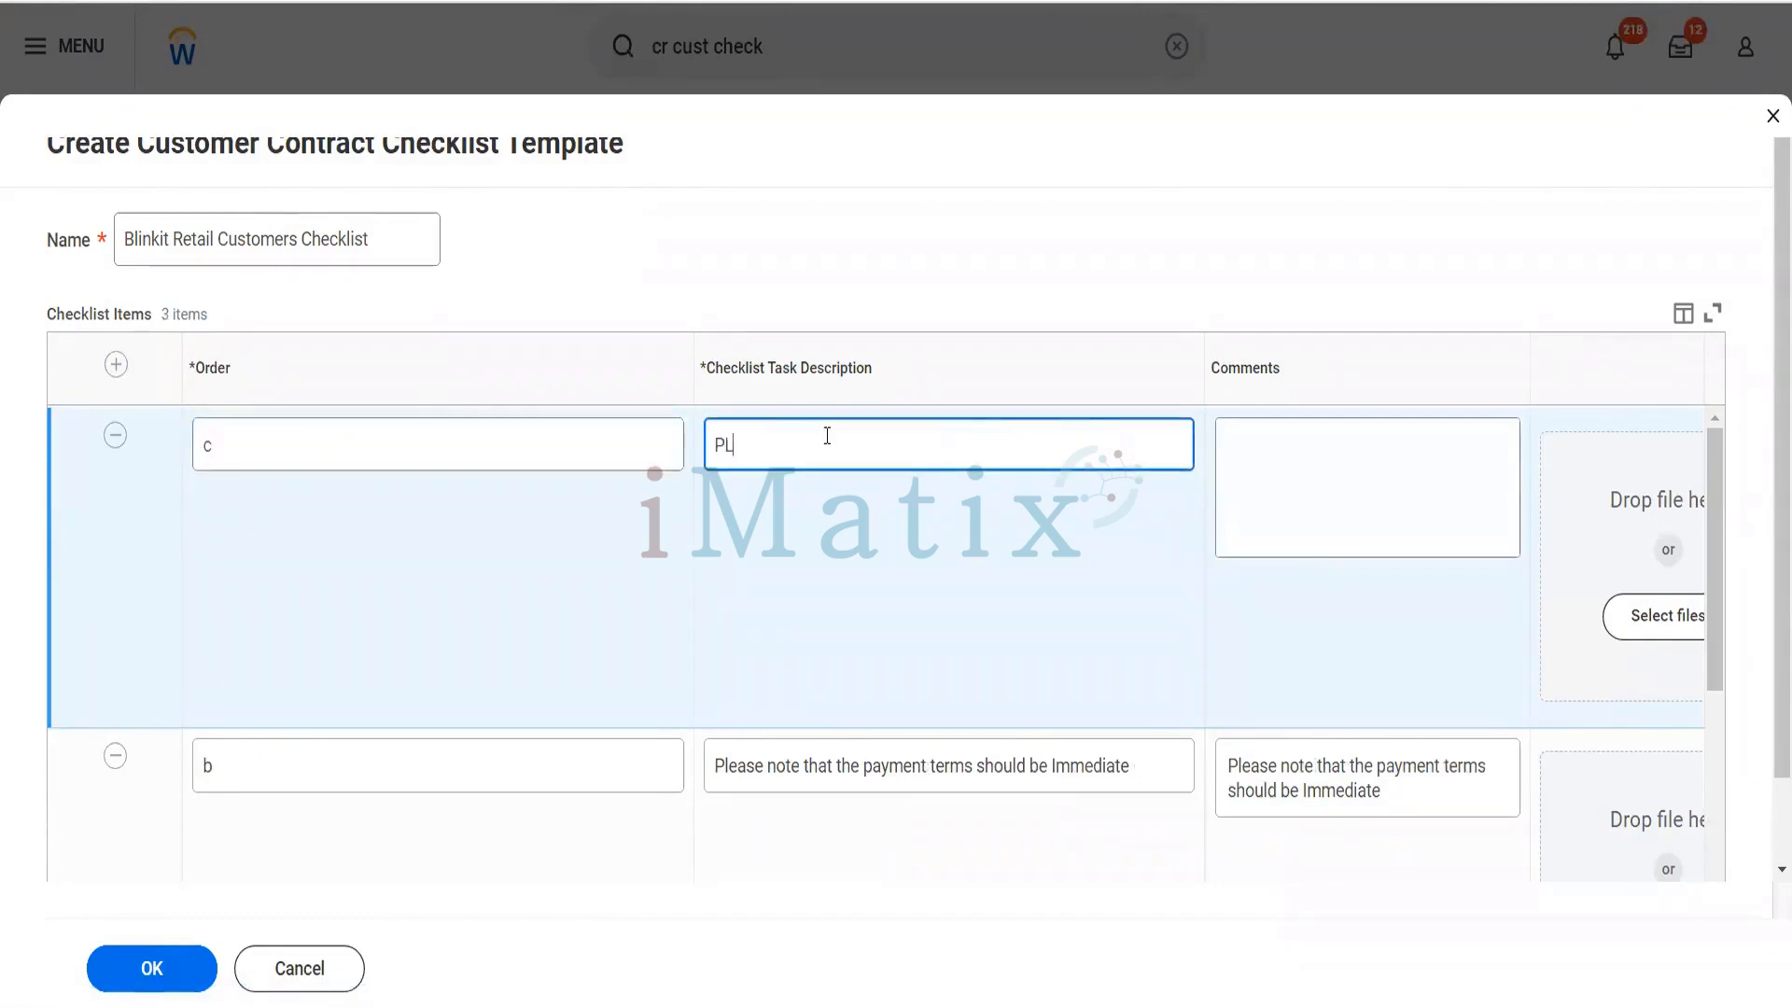
key(BackSpace)
key(BackSpace)
key(BackSpace)
key(BackSpace)
key(BackSpace)
text(lease not)
key(BackSpace)
text(te we only d)
key(BackSpace)
text(deliver pa)
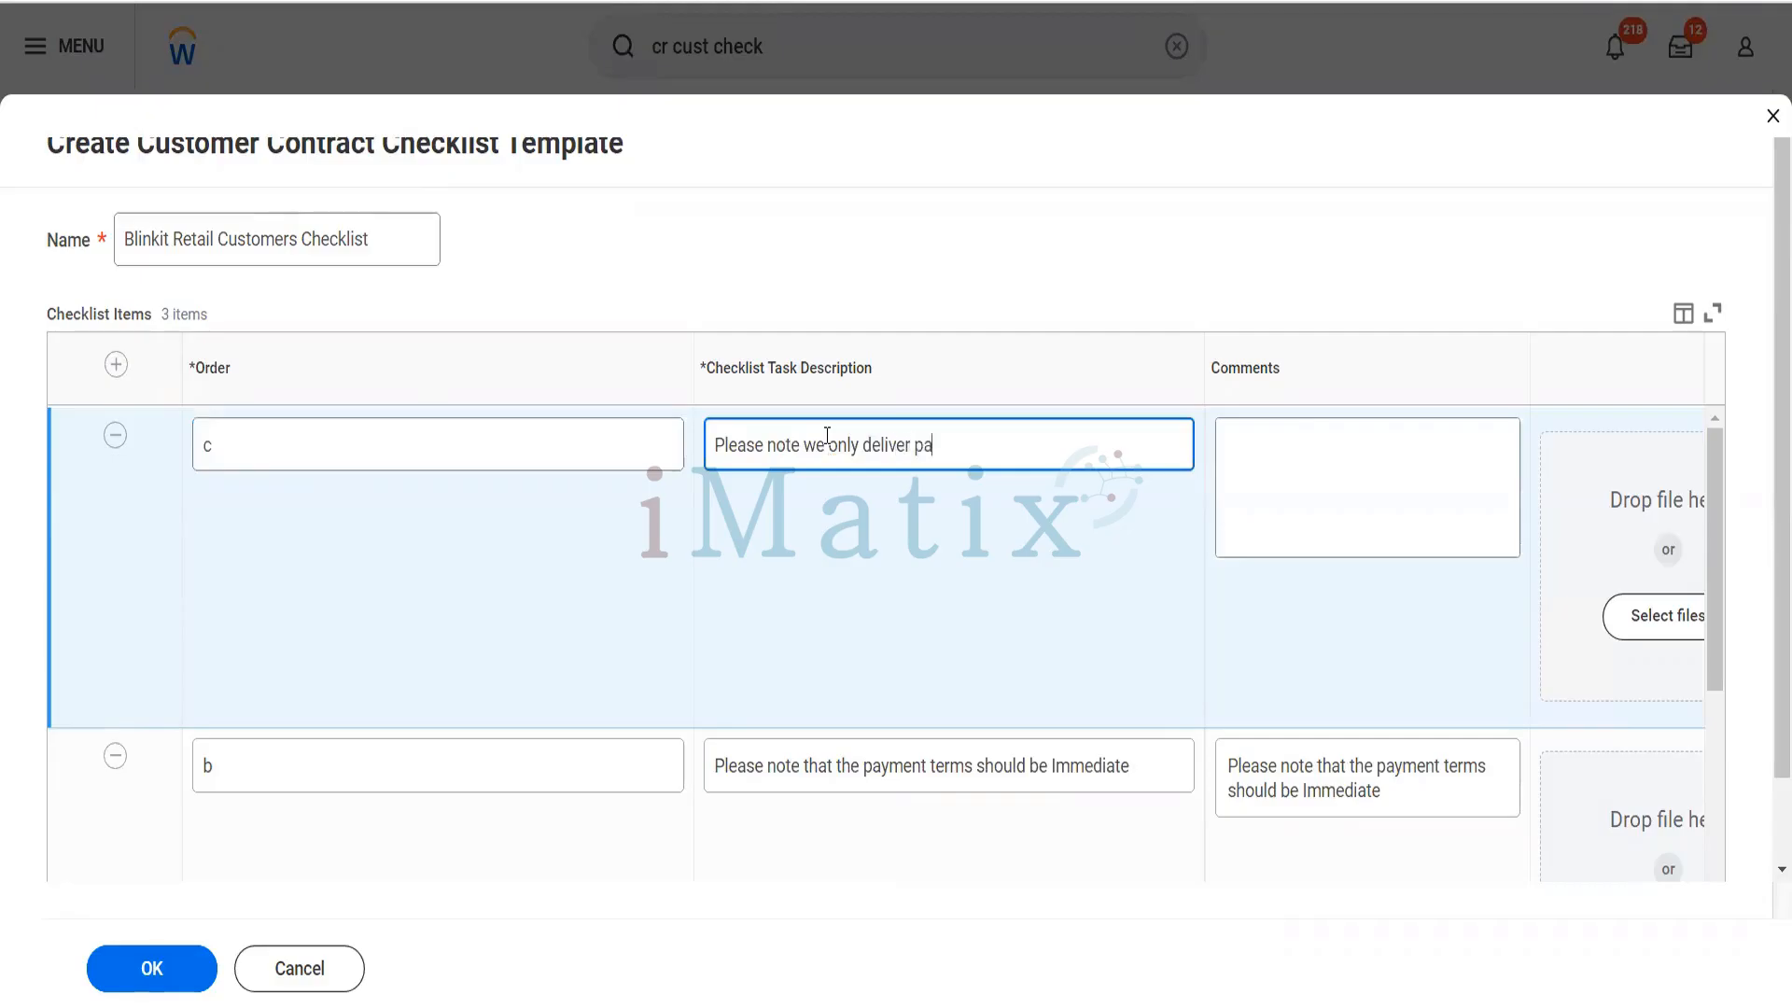
text(ck of biscuits only to this u)
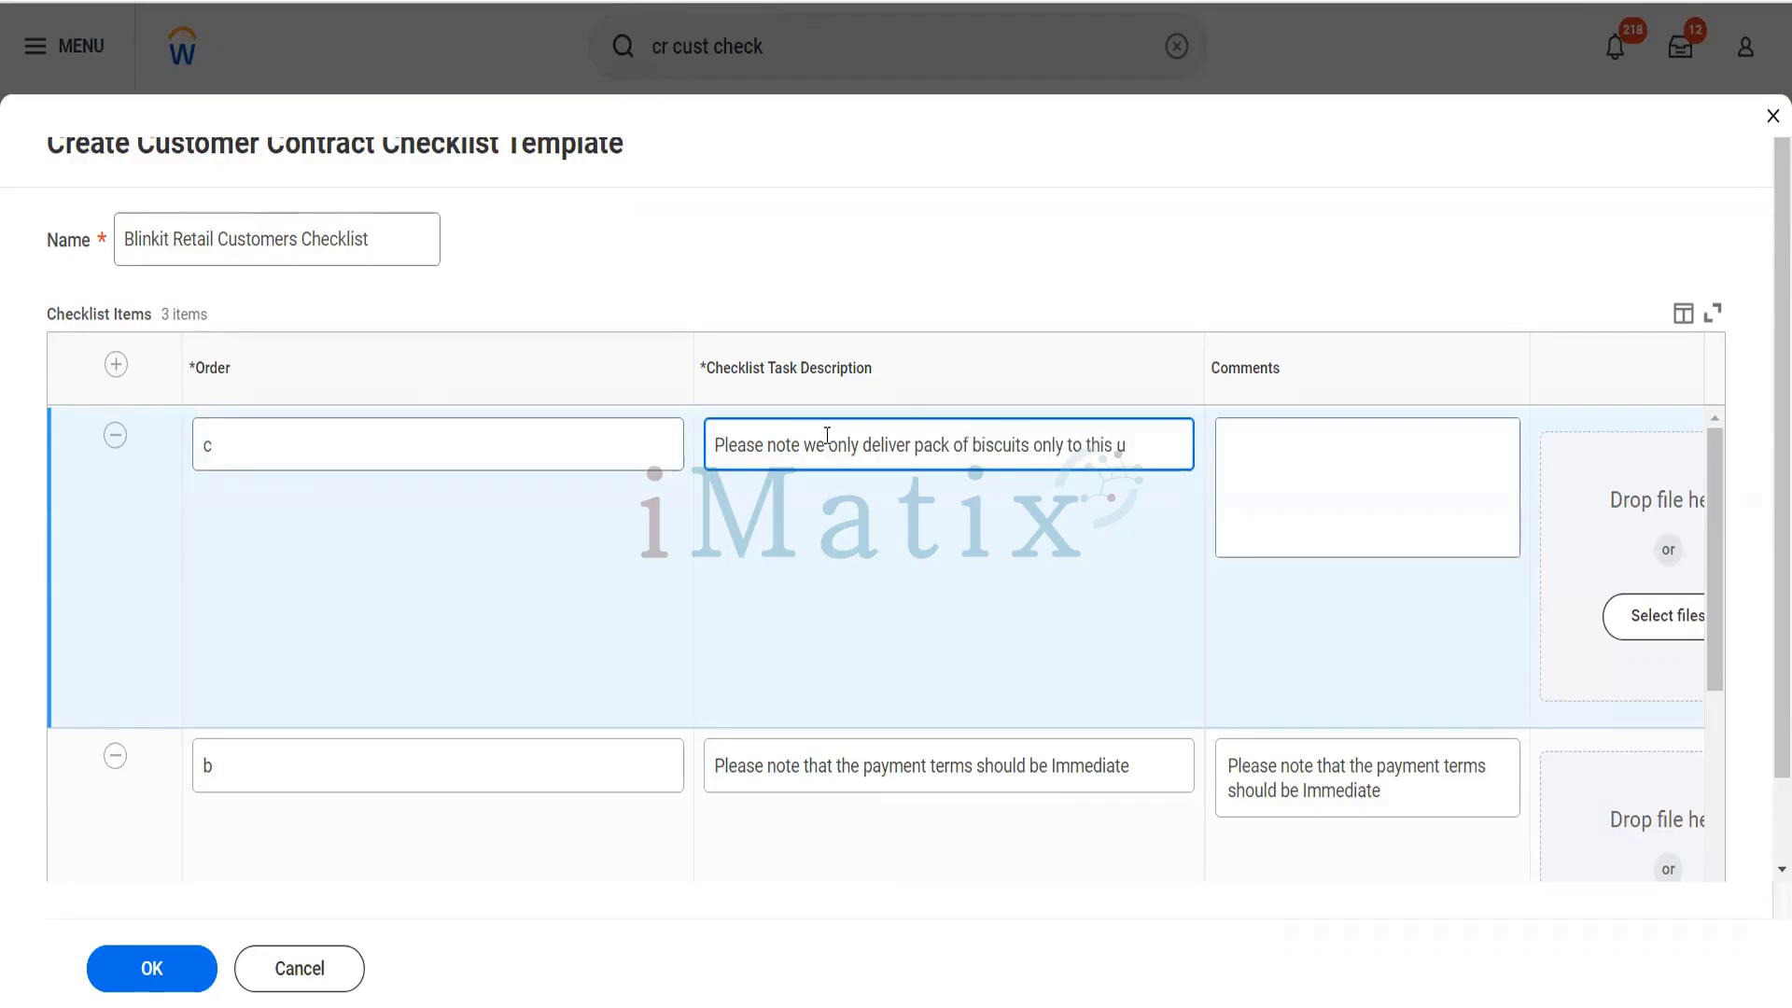
key(BackSpace)
text(customer)
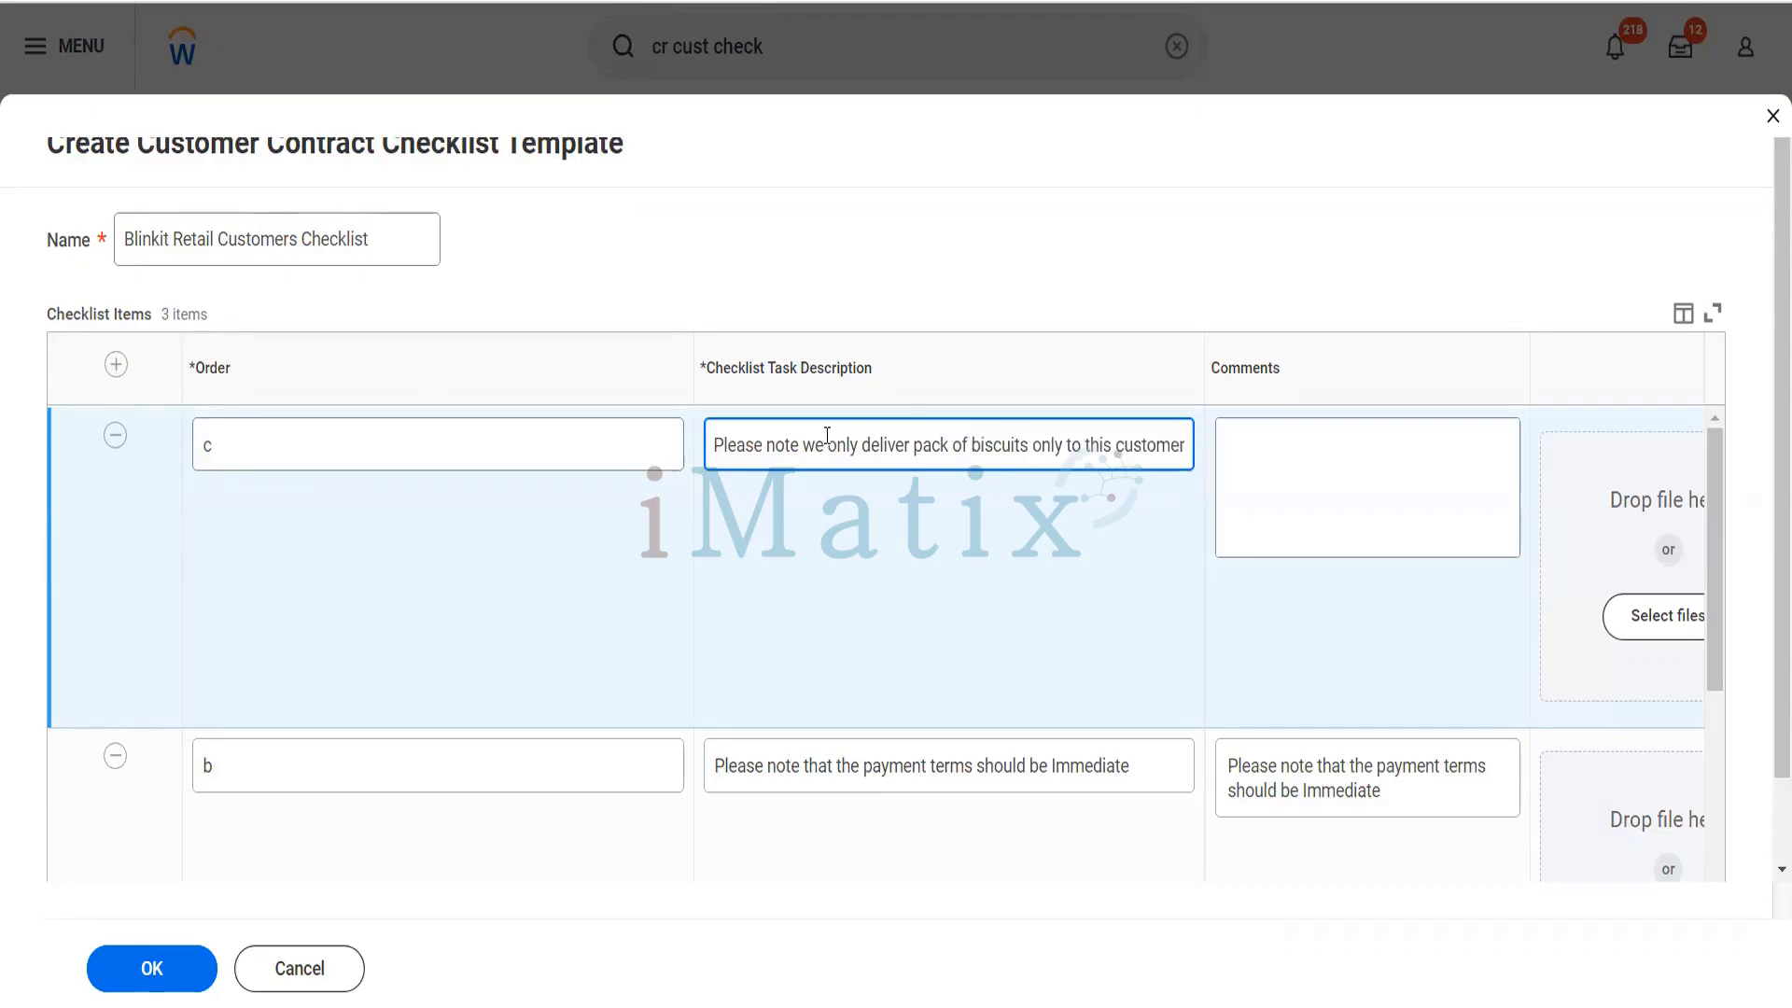
- Copy the task description of checklist item c into its comments
key(ctrl+a)
key(ctrl+c)
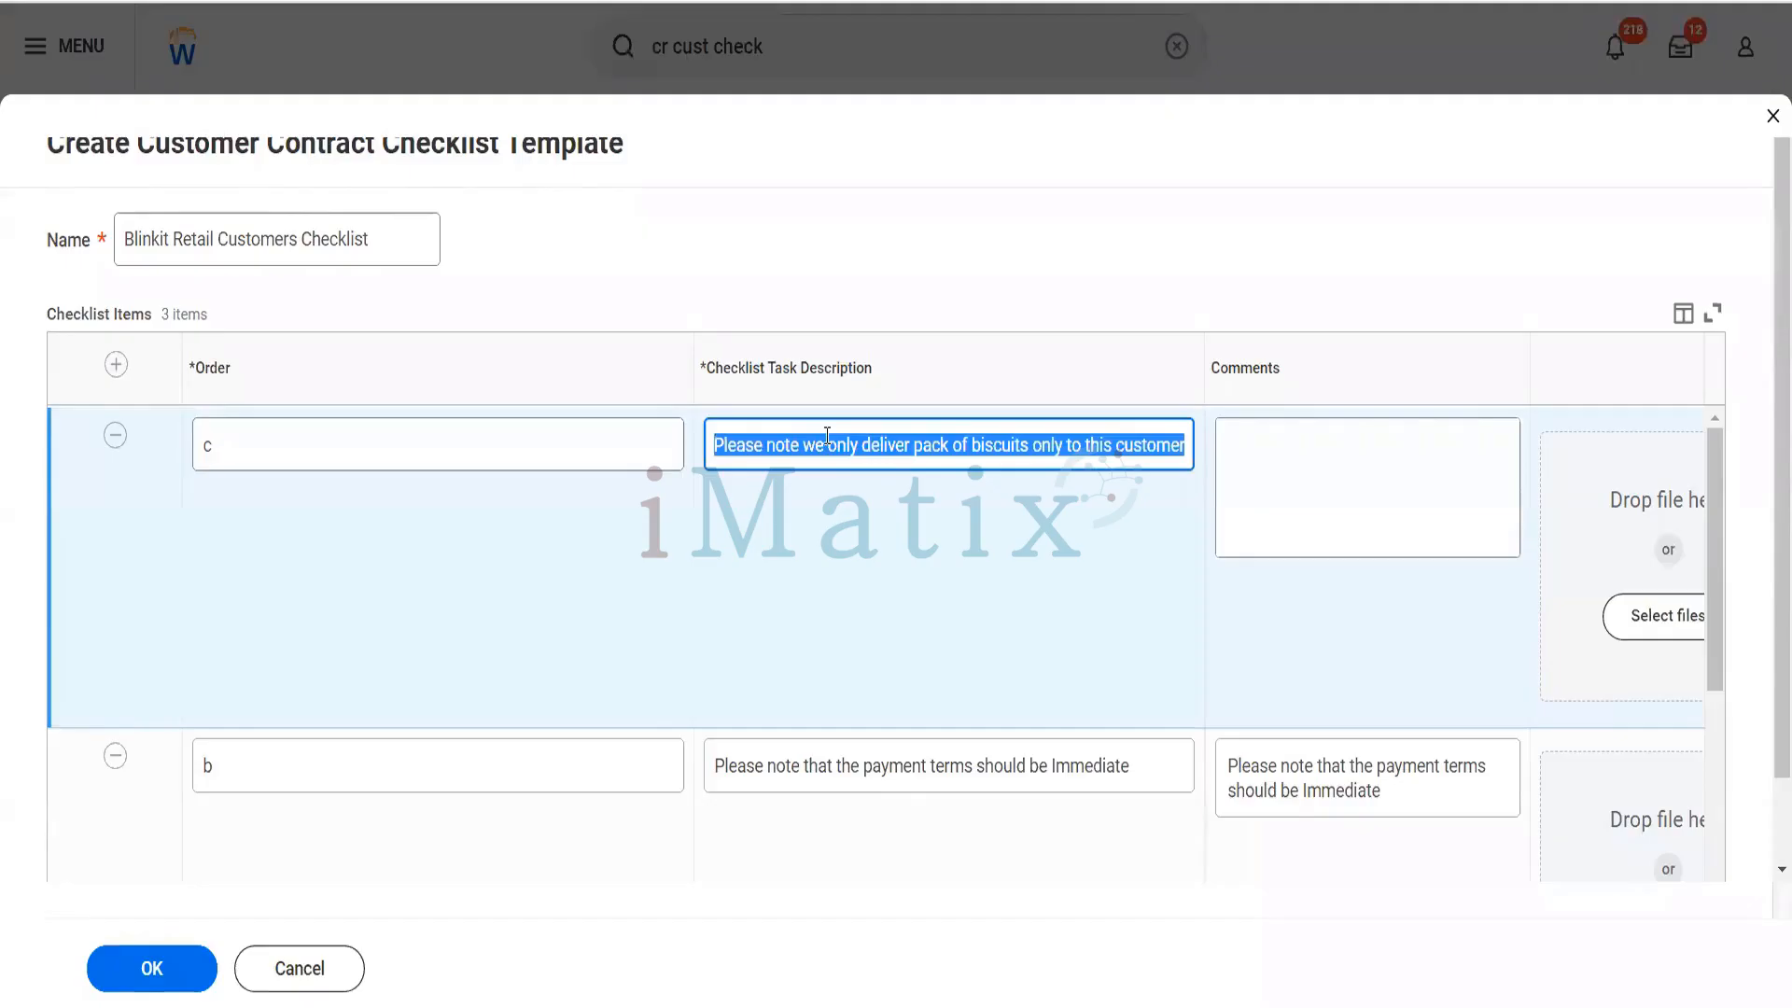
click(1369, 508)
key(ctrl+v)
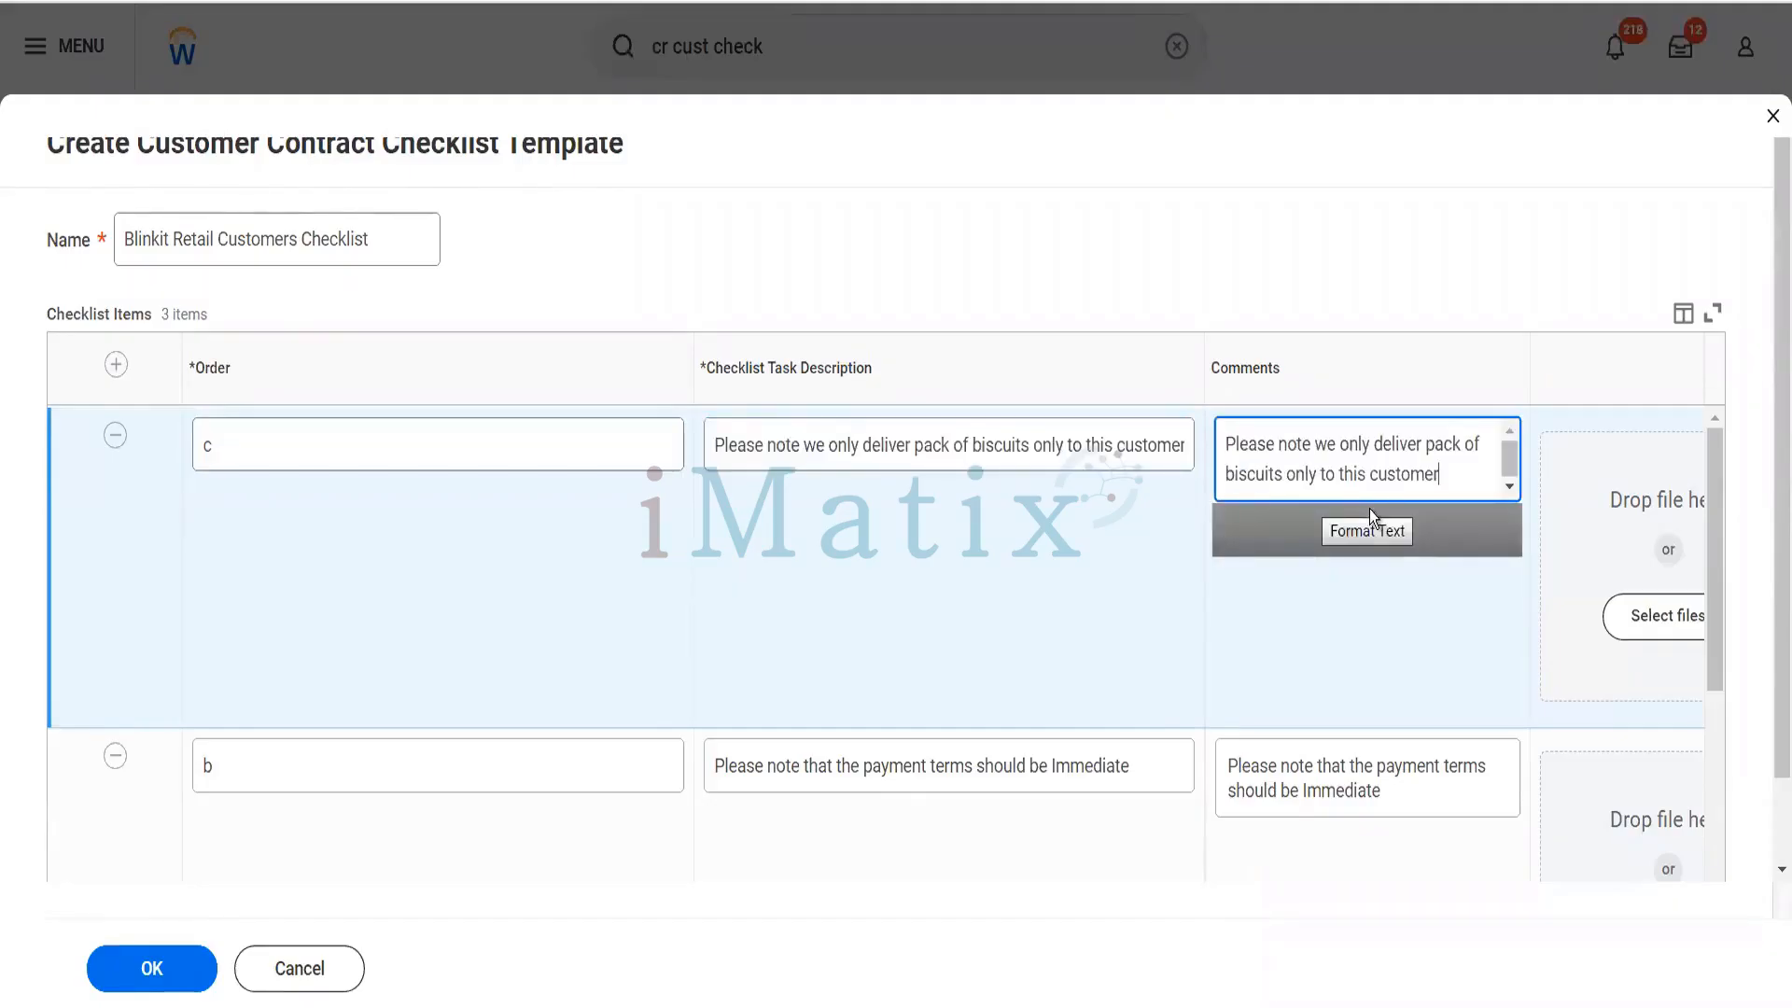
- Add a checklist item with order d and task description "Please note that there should be no tax code on the invoice"
click(116, 364)
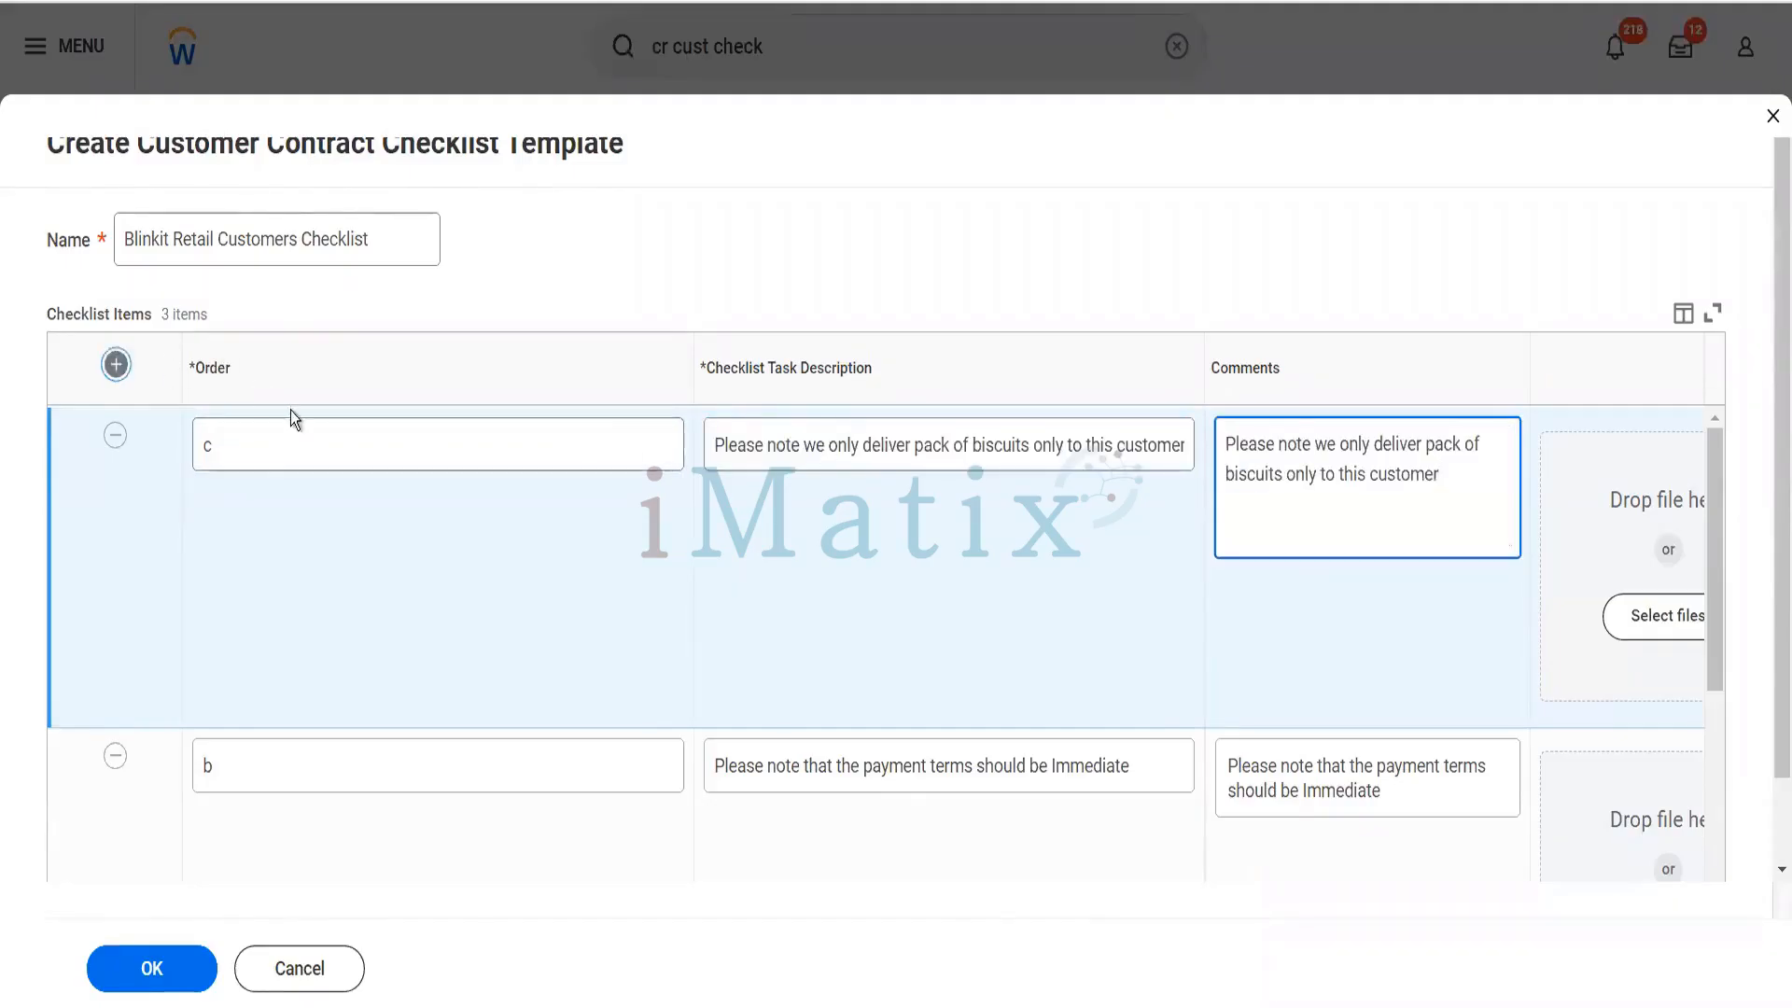
click(294, 436)
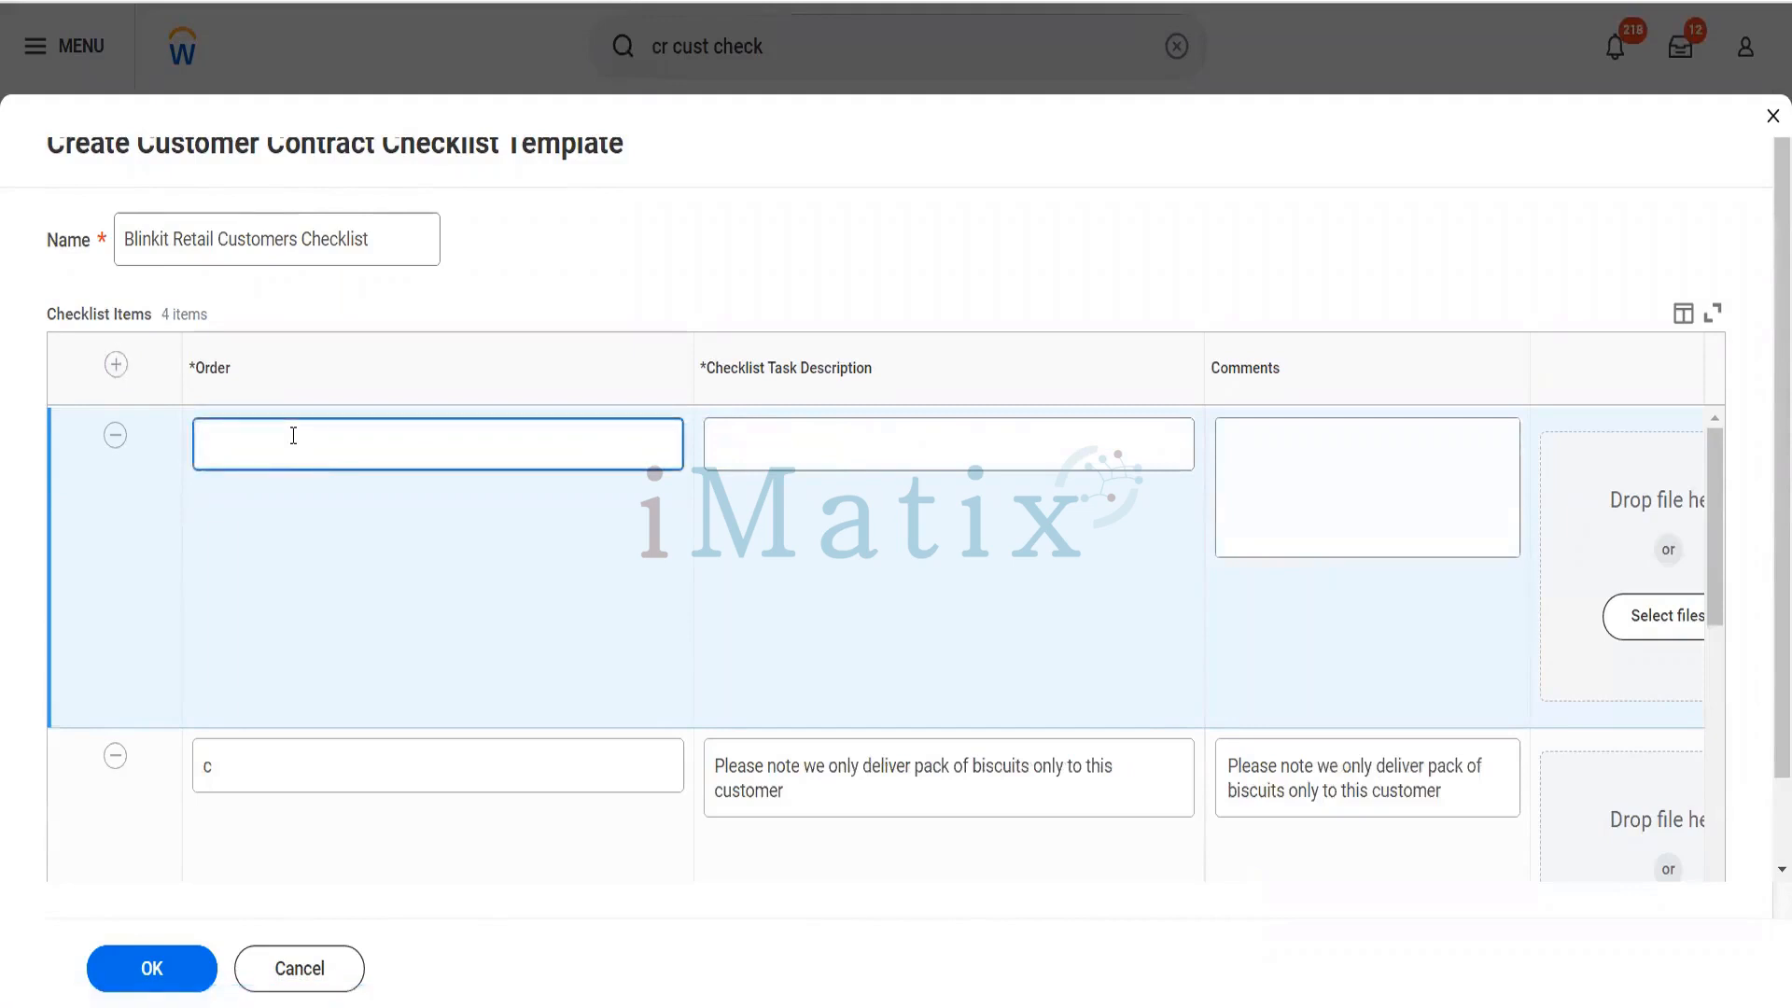
text(d)
click(799, 441)
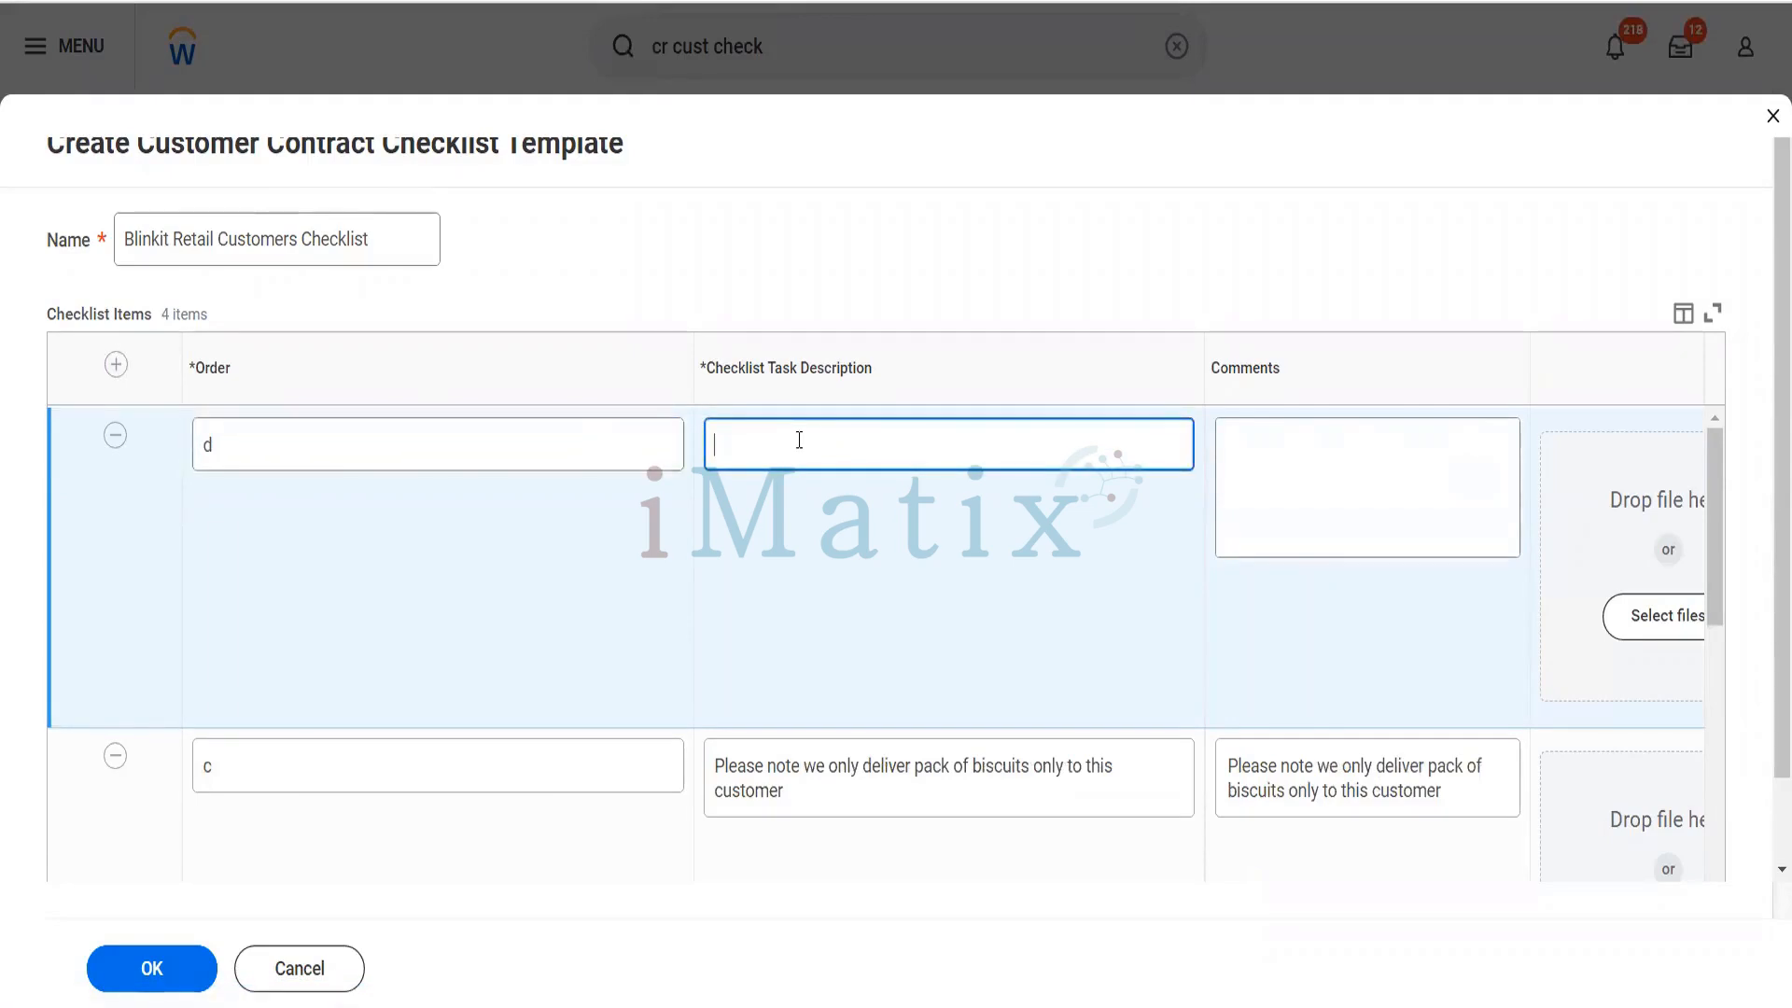
text(Please note that there sh)
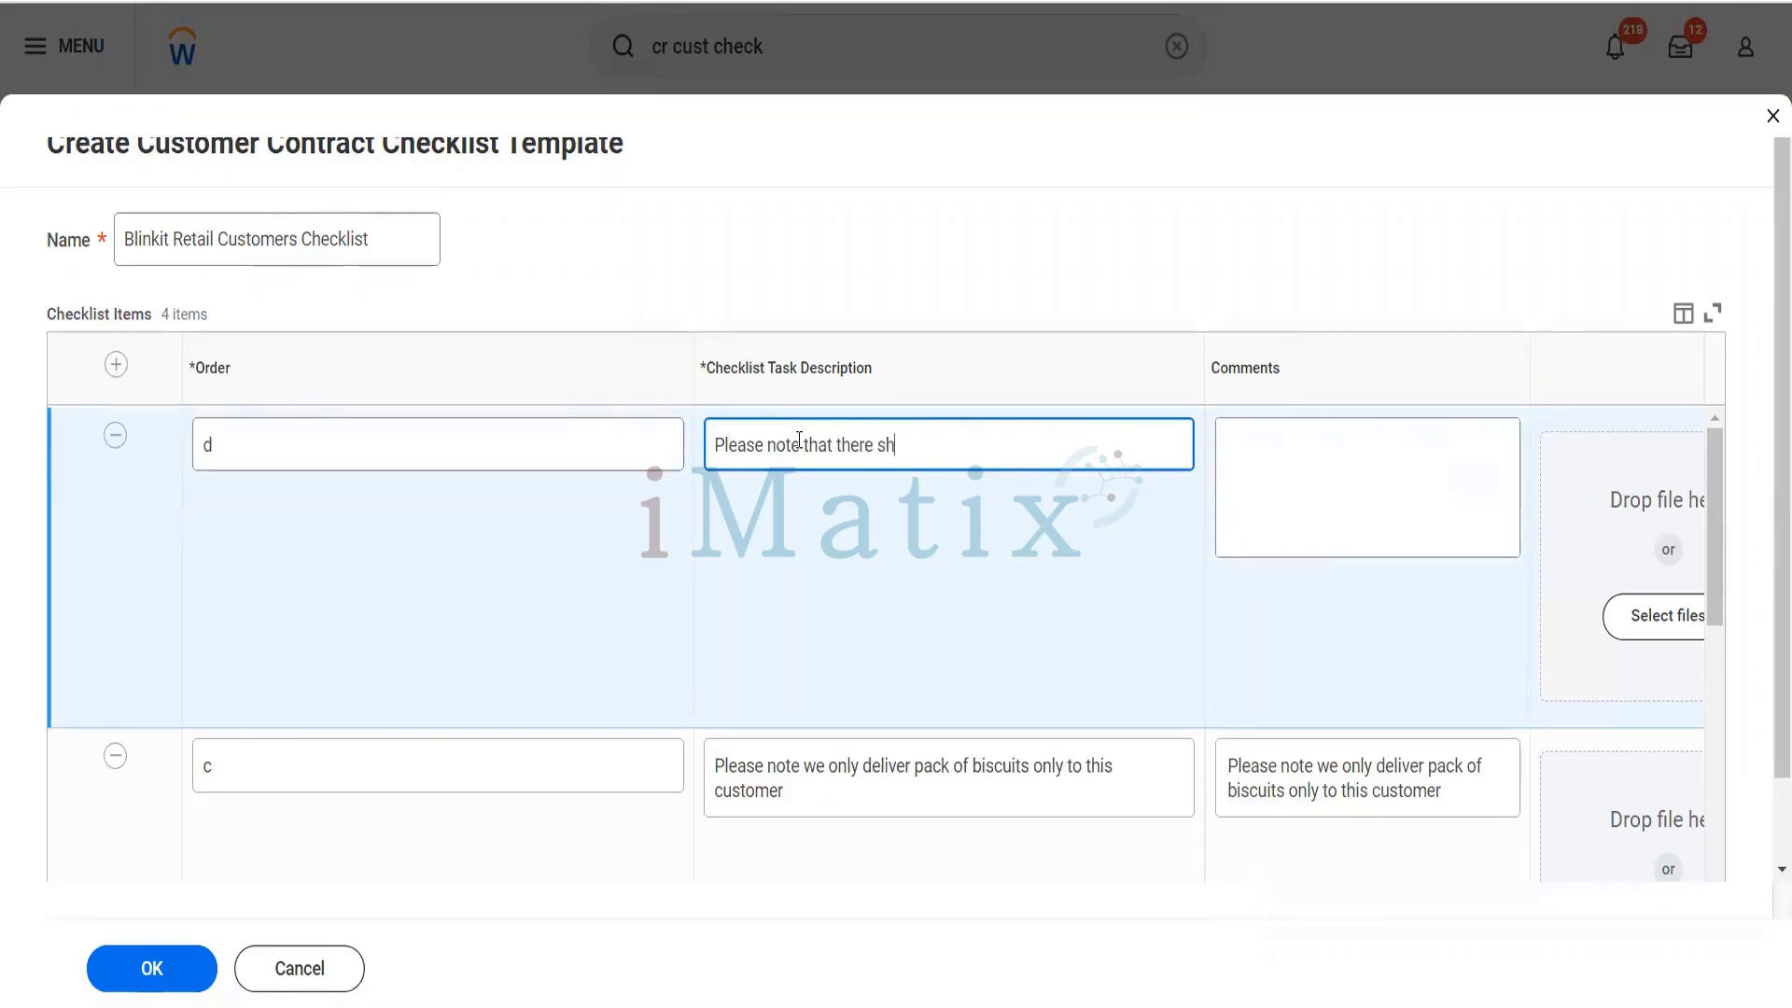
text(ould be)
key(BackSpace)
key(BackSpace)
key(BackSpace)
text(be no tax code on the)
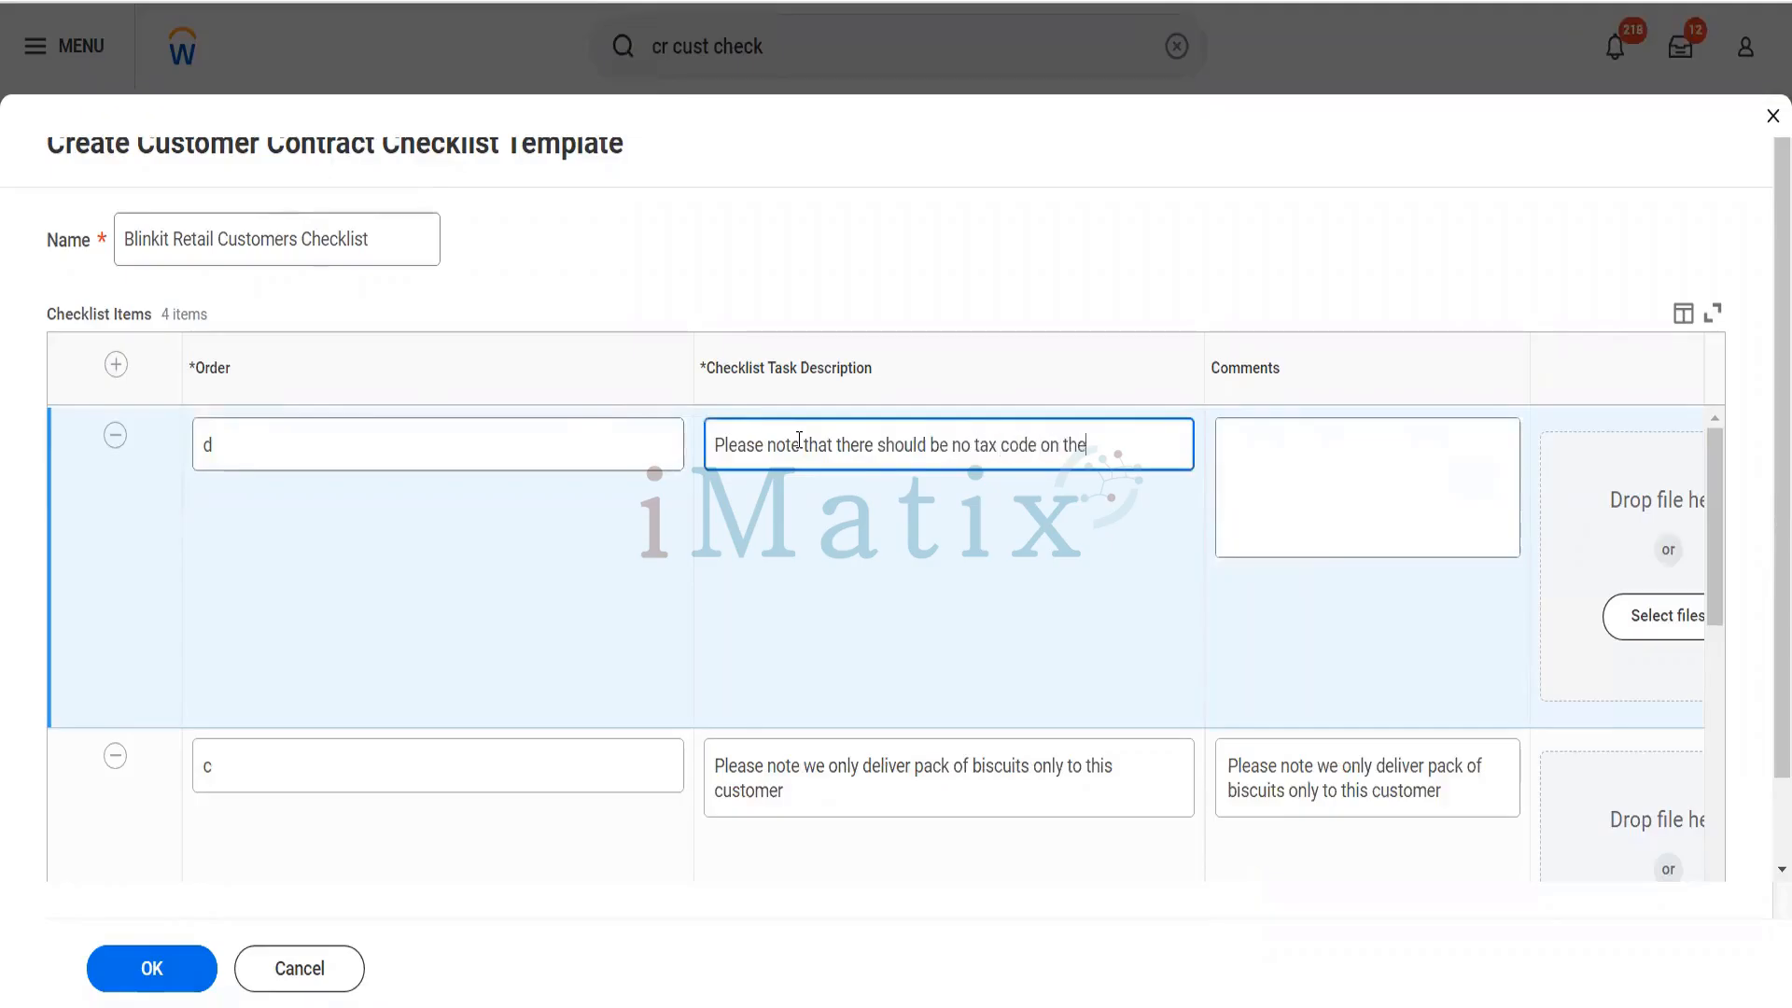
text( invoice)
- Enter the comment "No Tax applicability as well" for checklist item d and submit the checklist template
key(Tab)
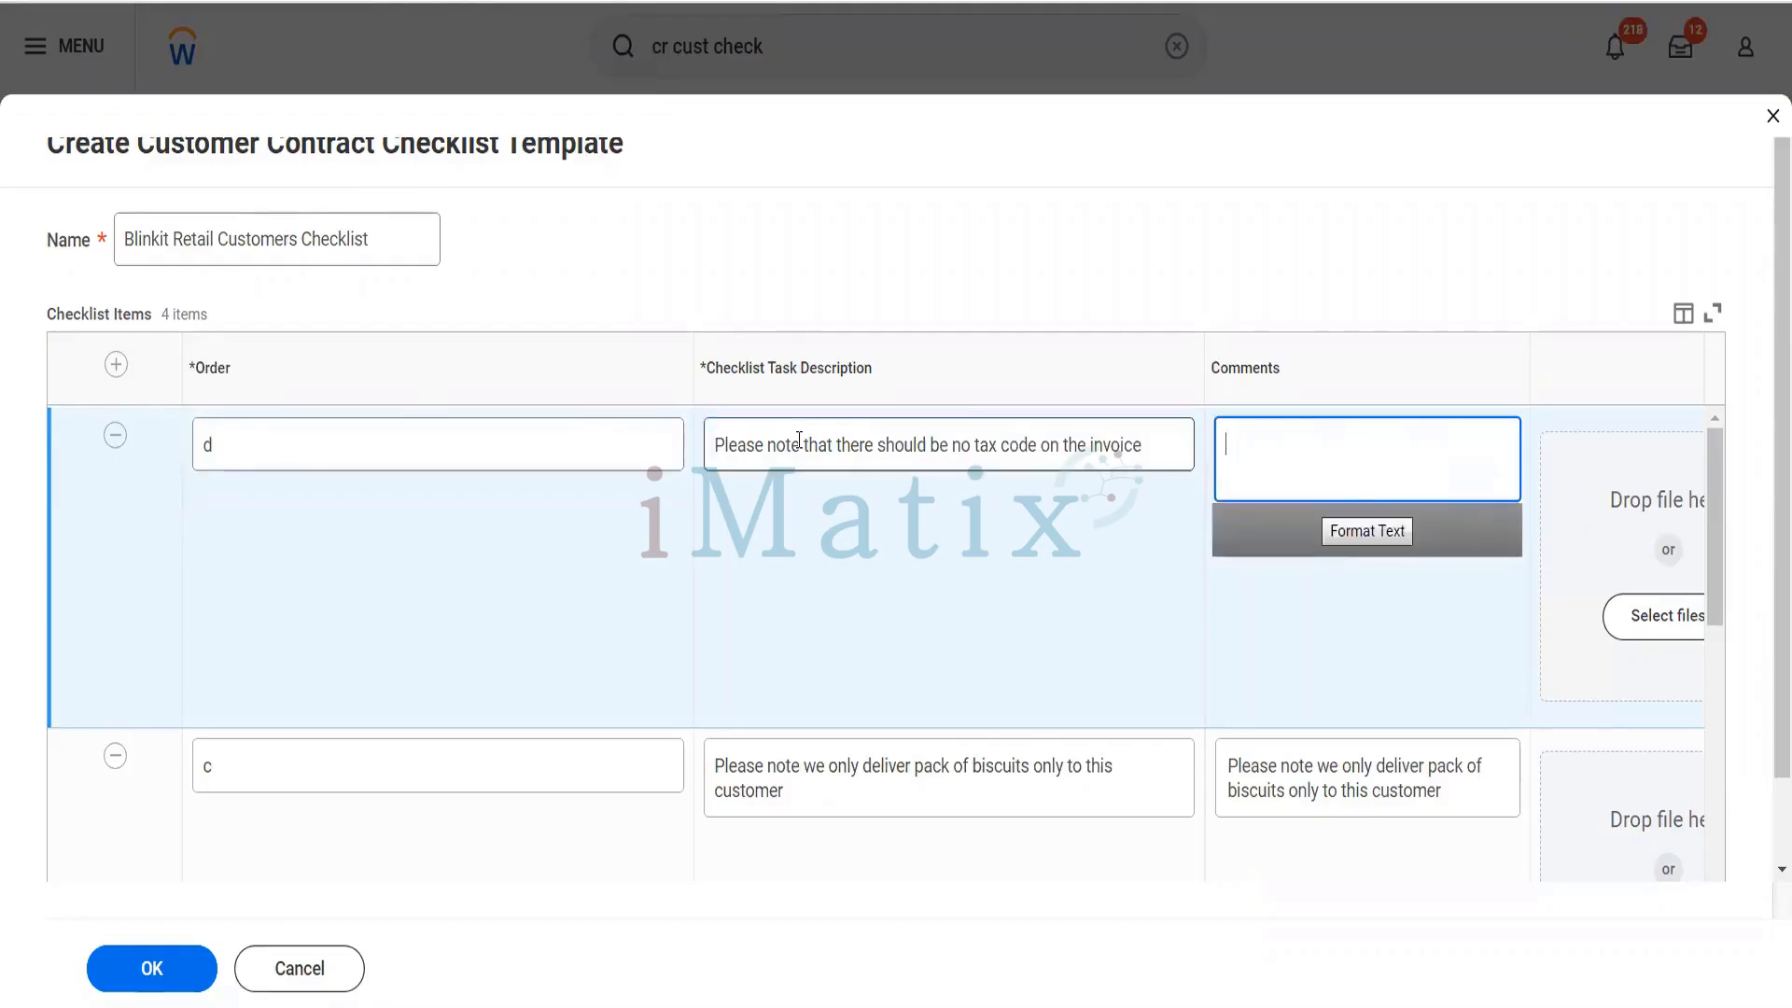
text(No Tax applicabilityu)
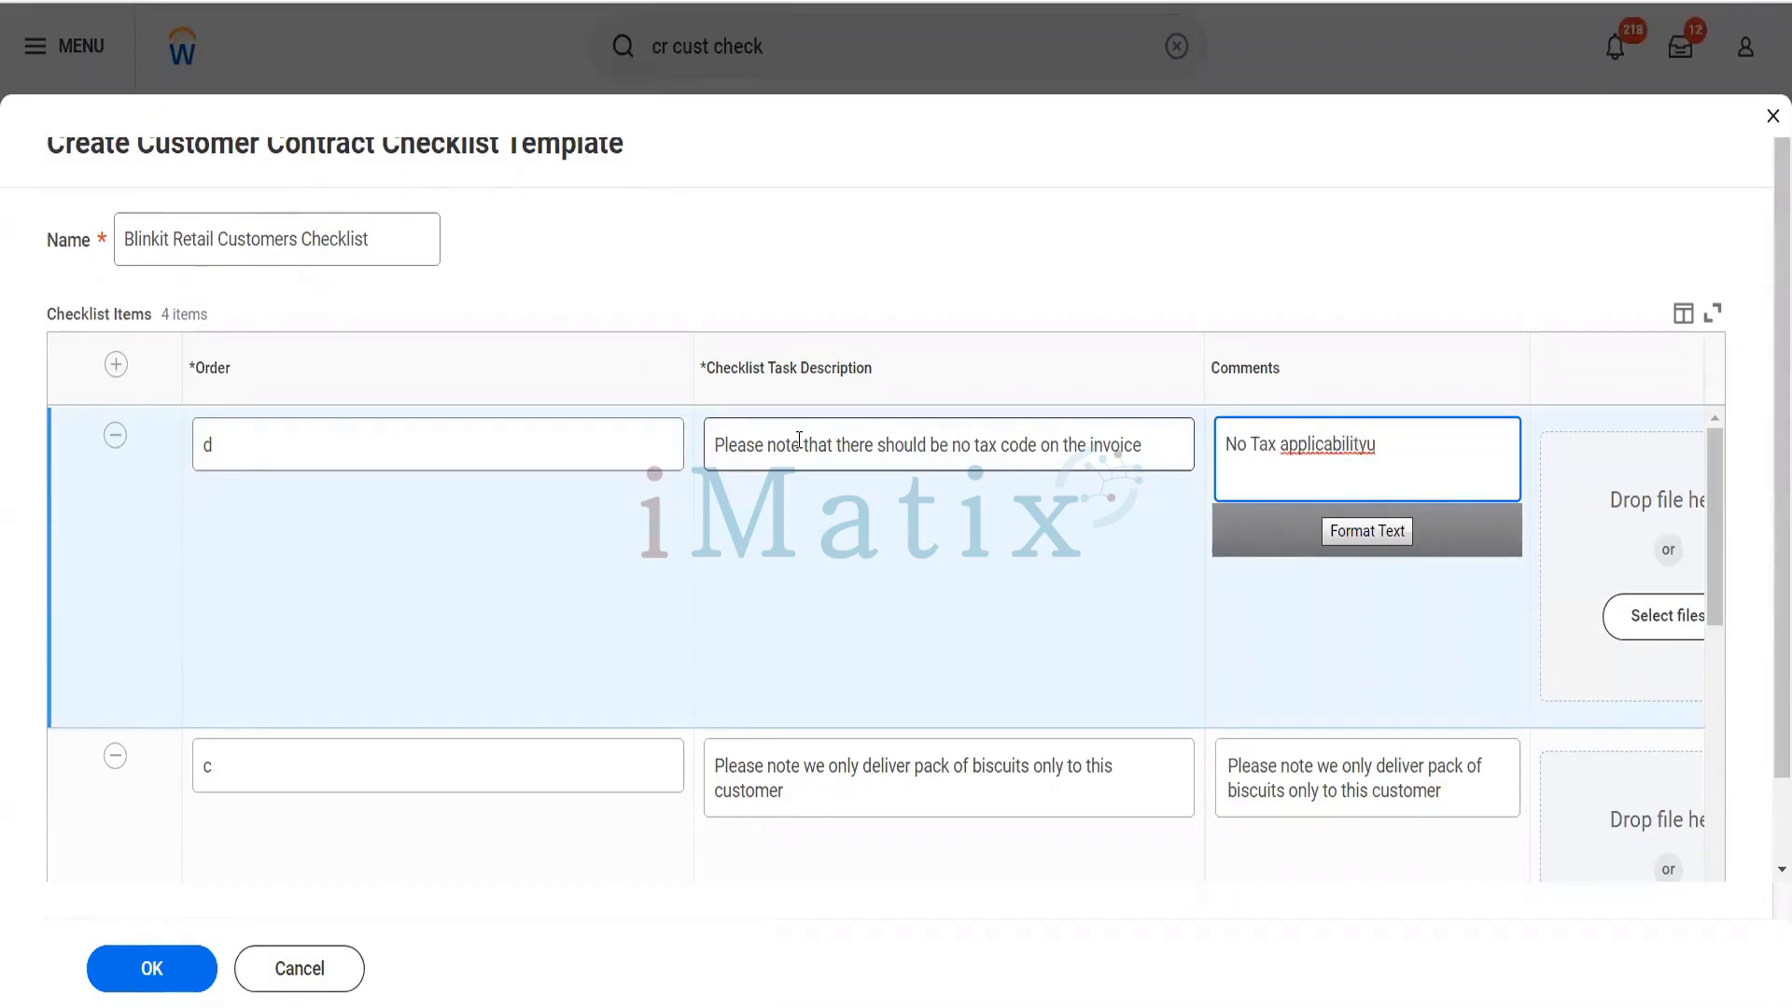
key(BackSpace)
text(as well)
click(134, 974)
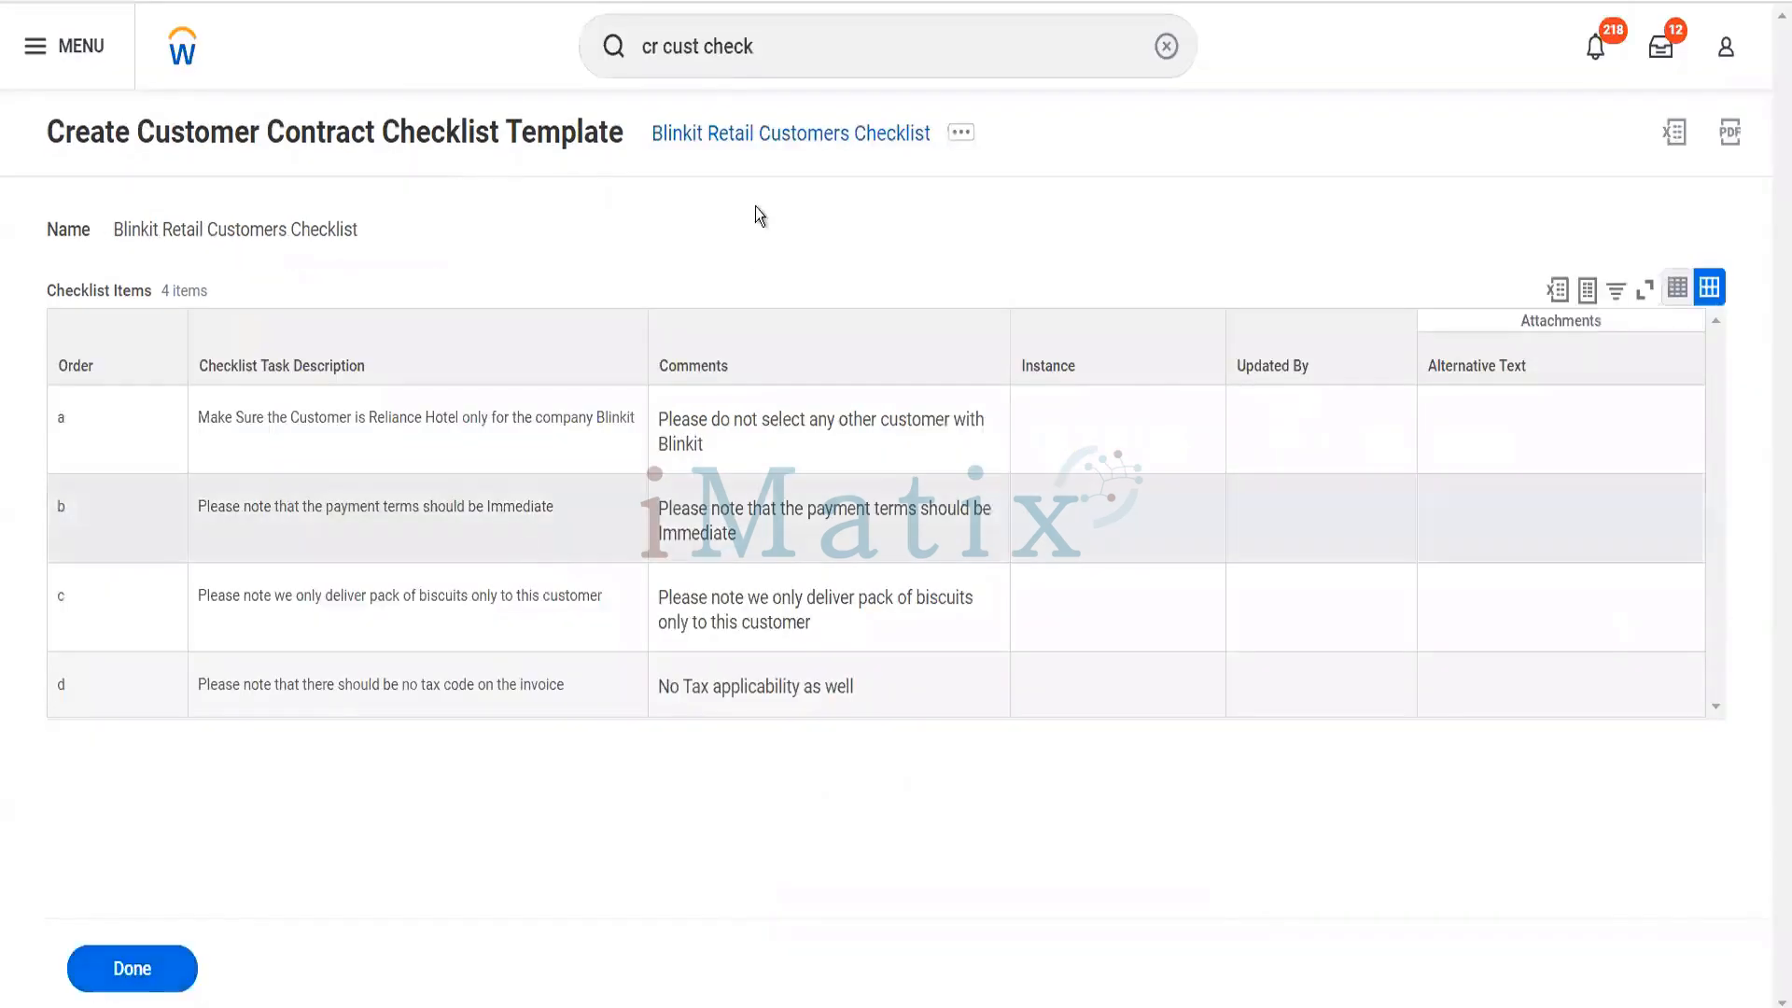
- Search for "mai cust con" and open the Maintain Customer Contract Types task
click(793, 50)
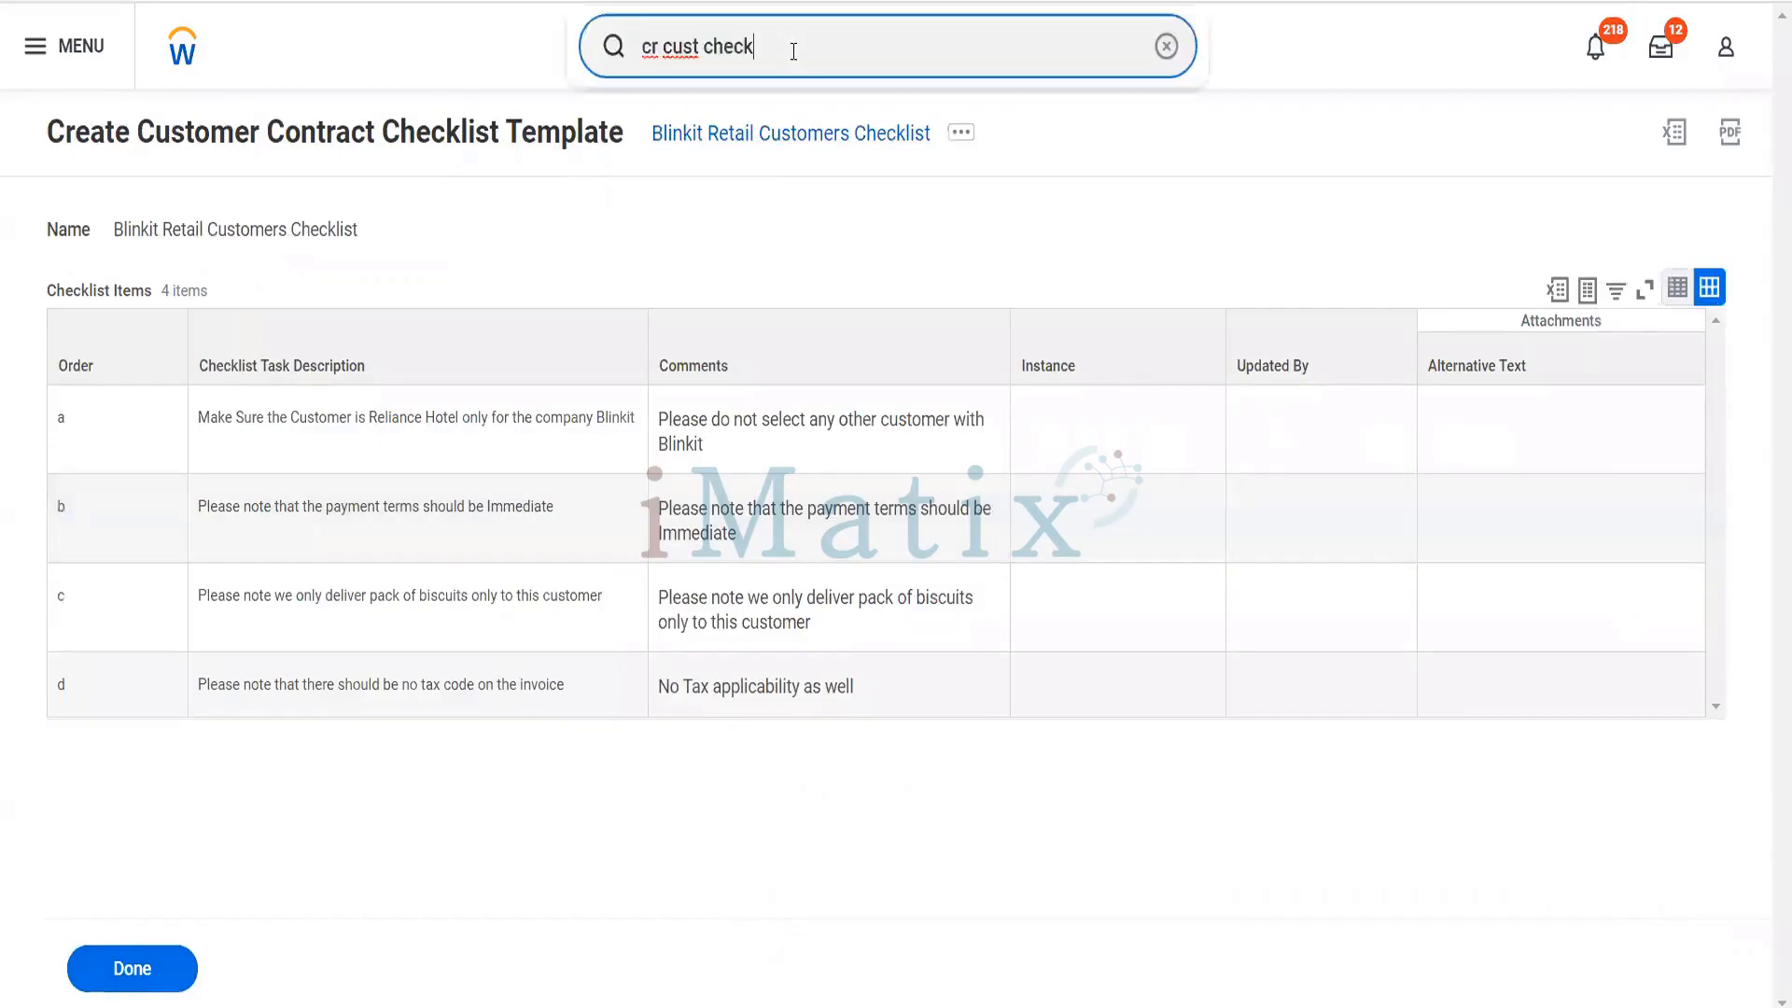
text(a)
key(ctrl+a)
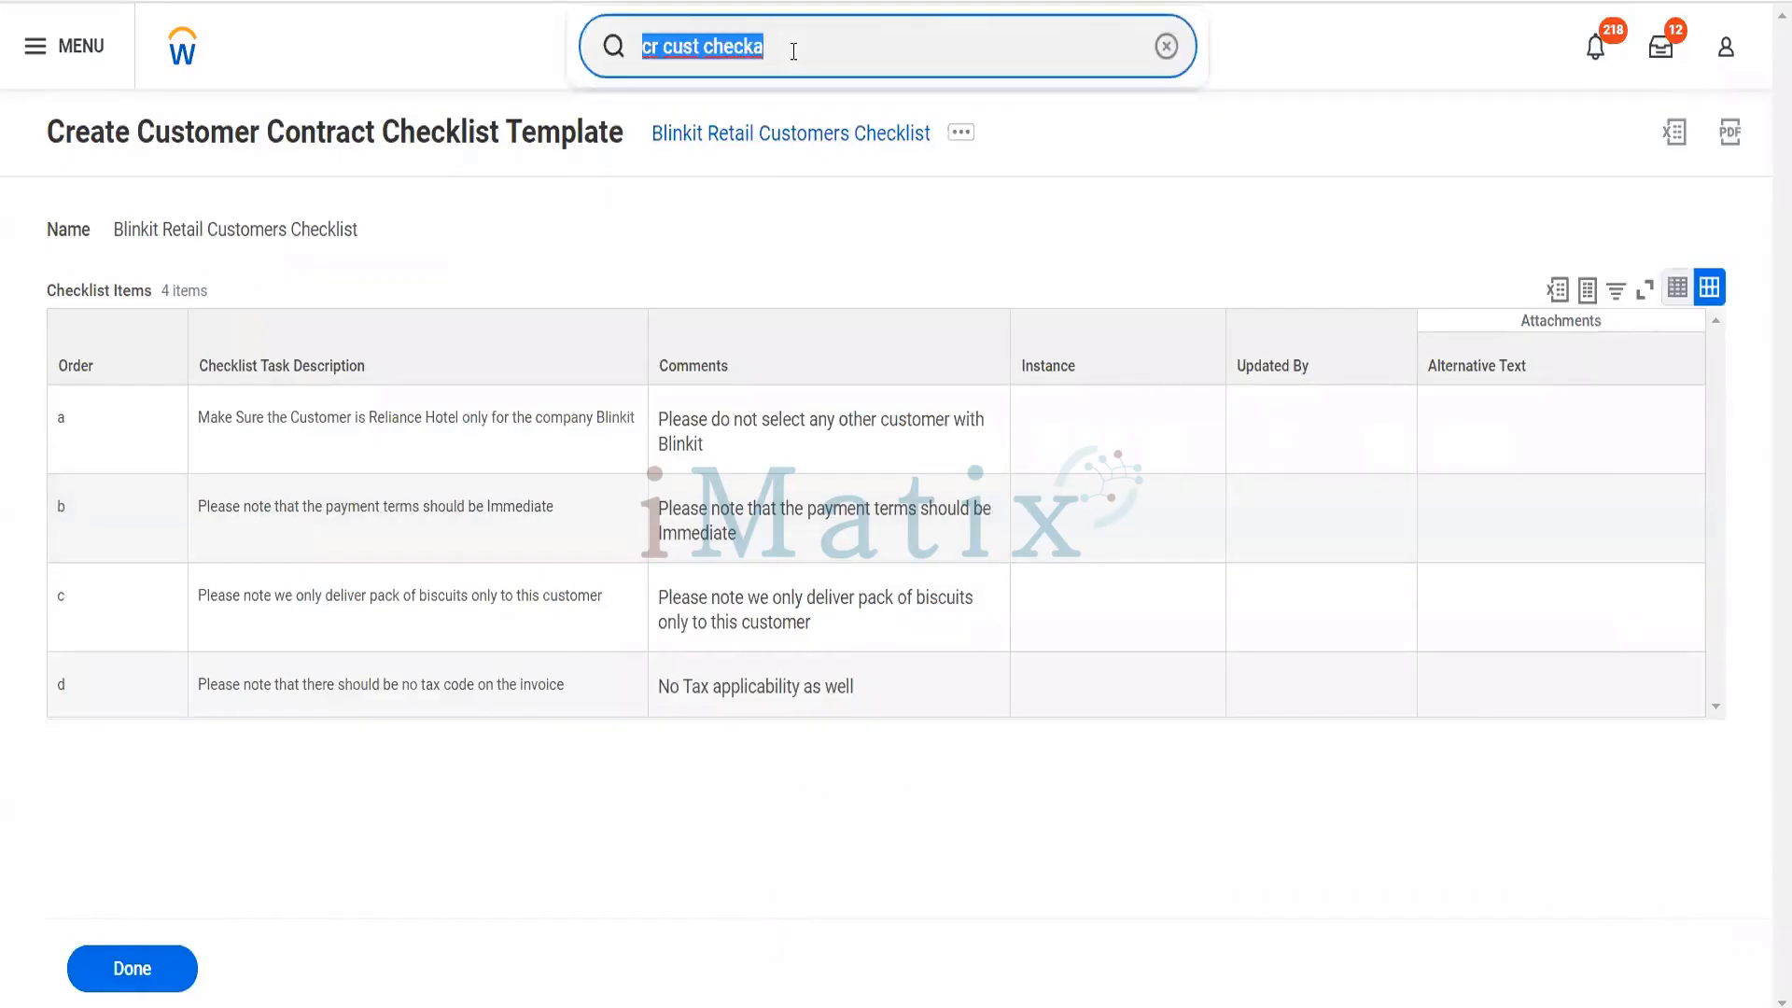
text(mai)
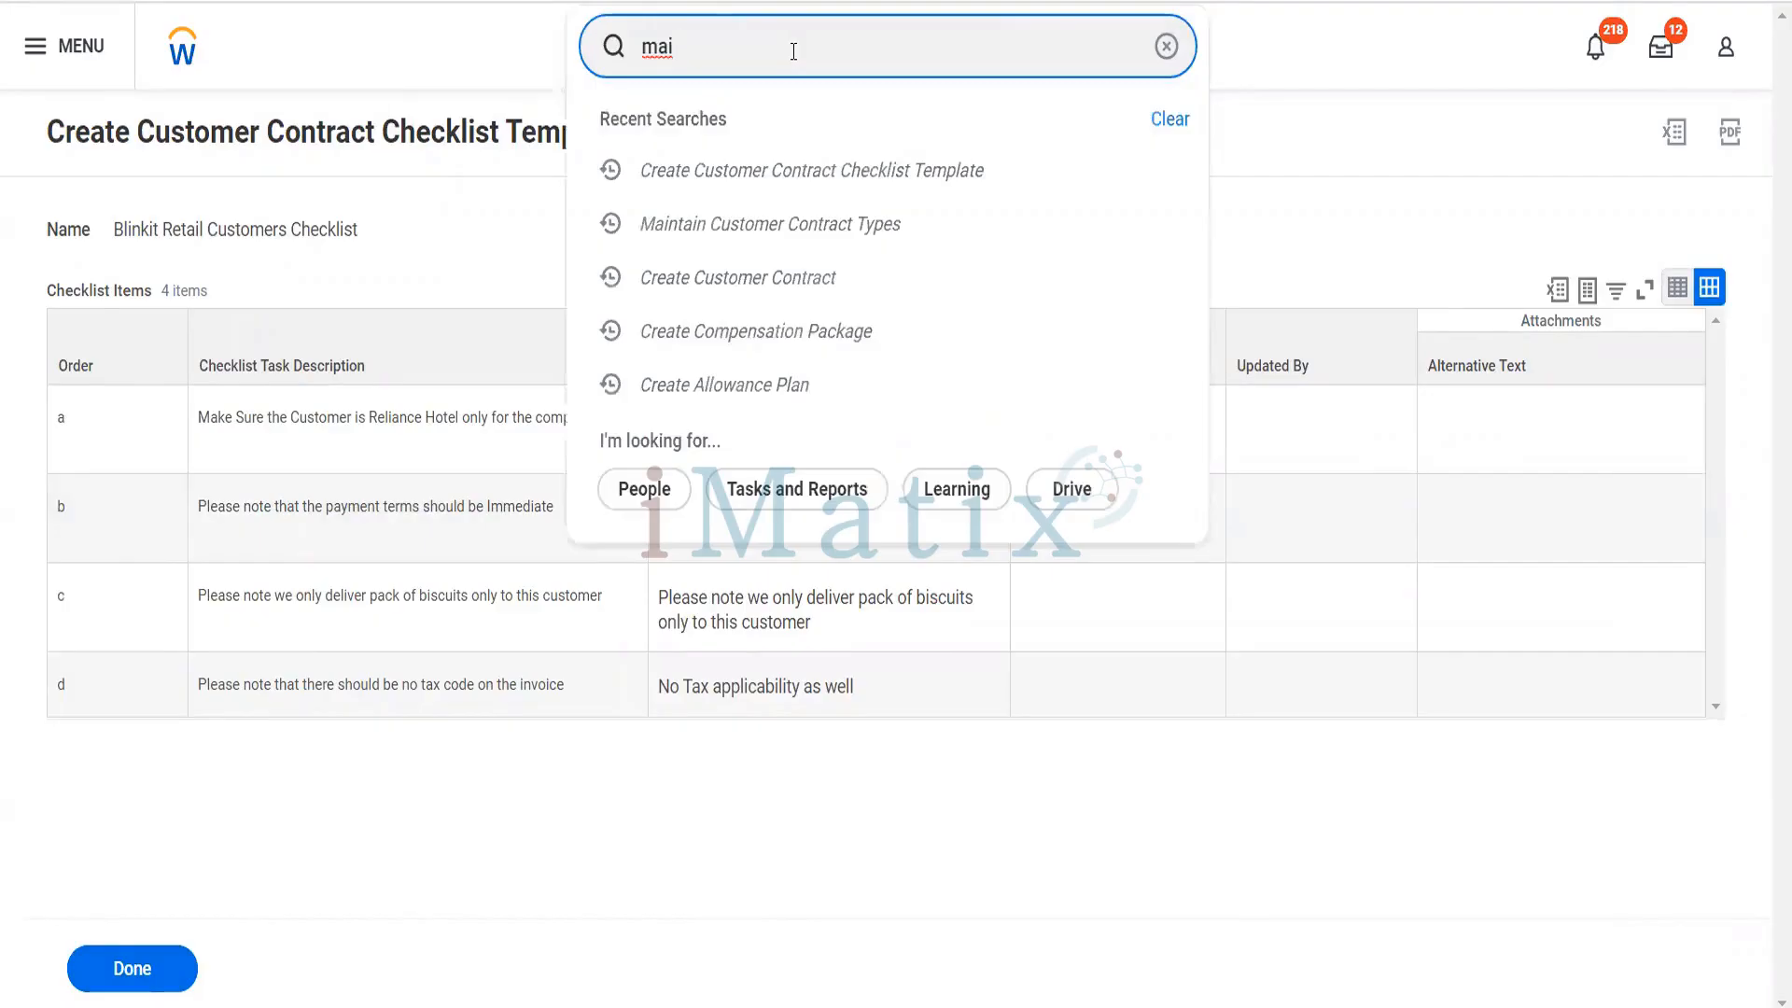
text( cust con)
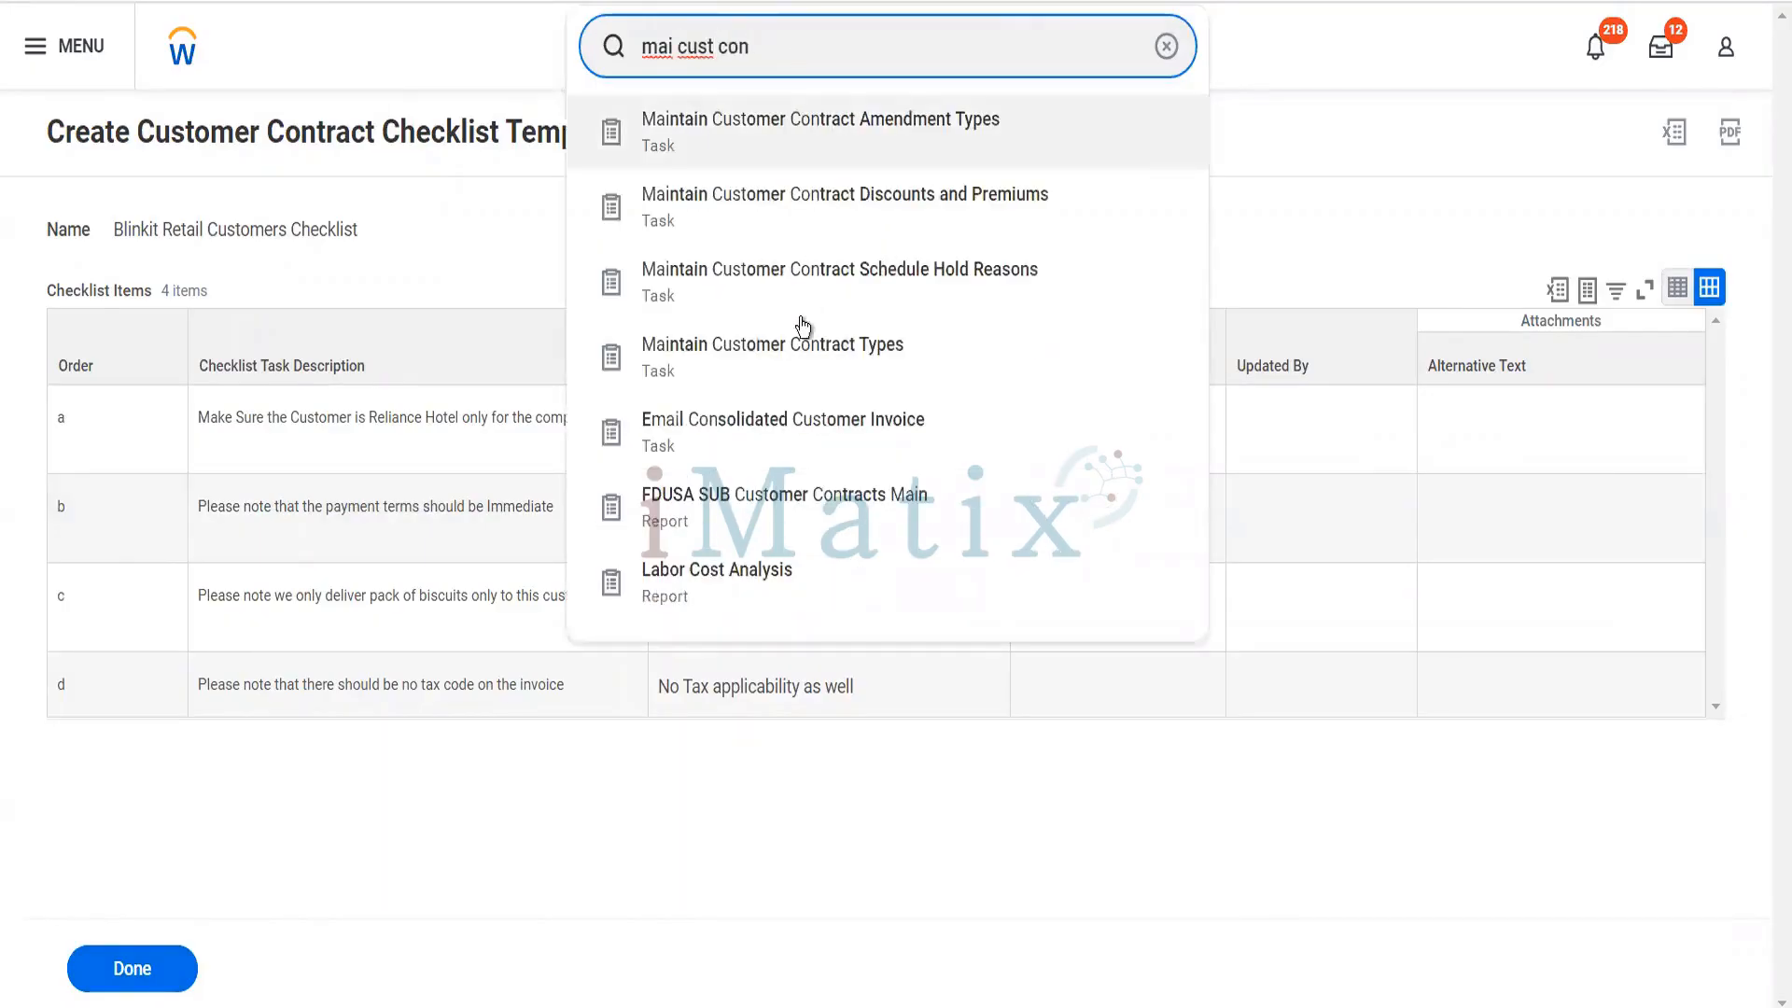
click(798, 367)
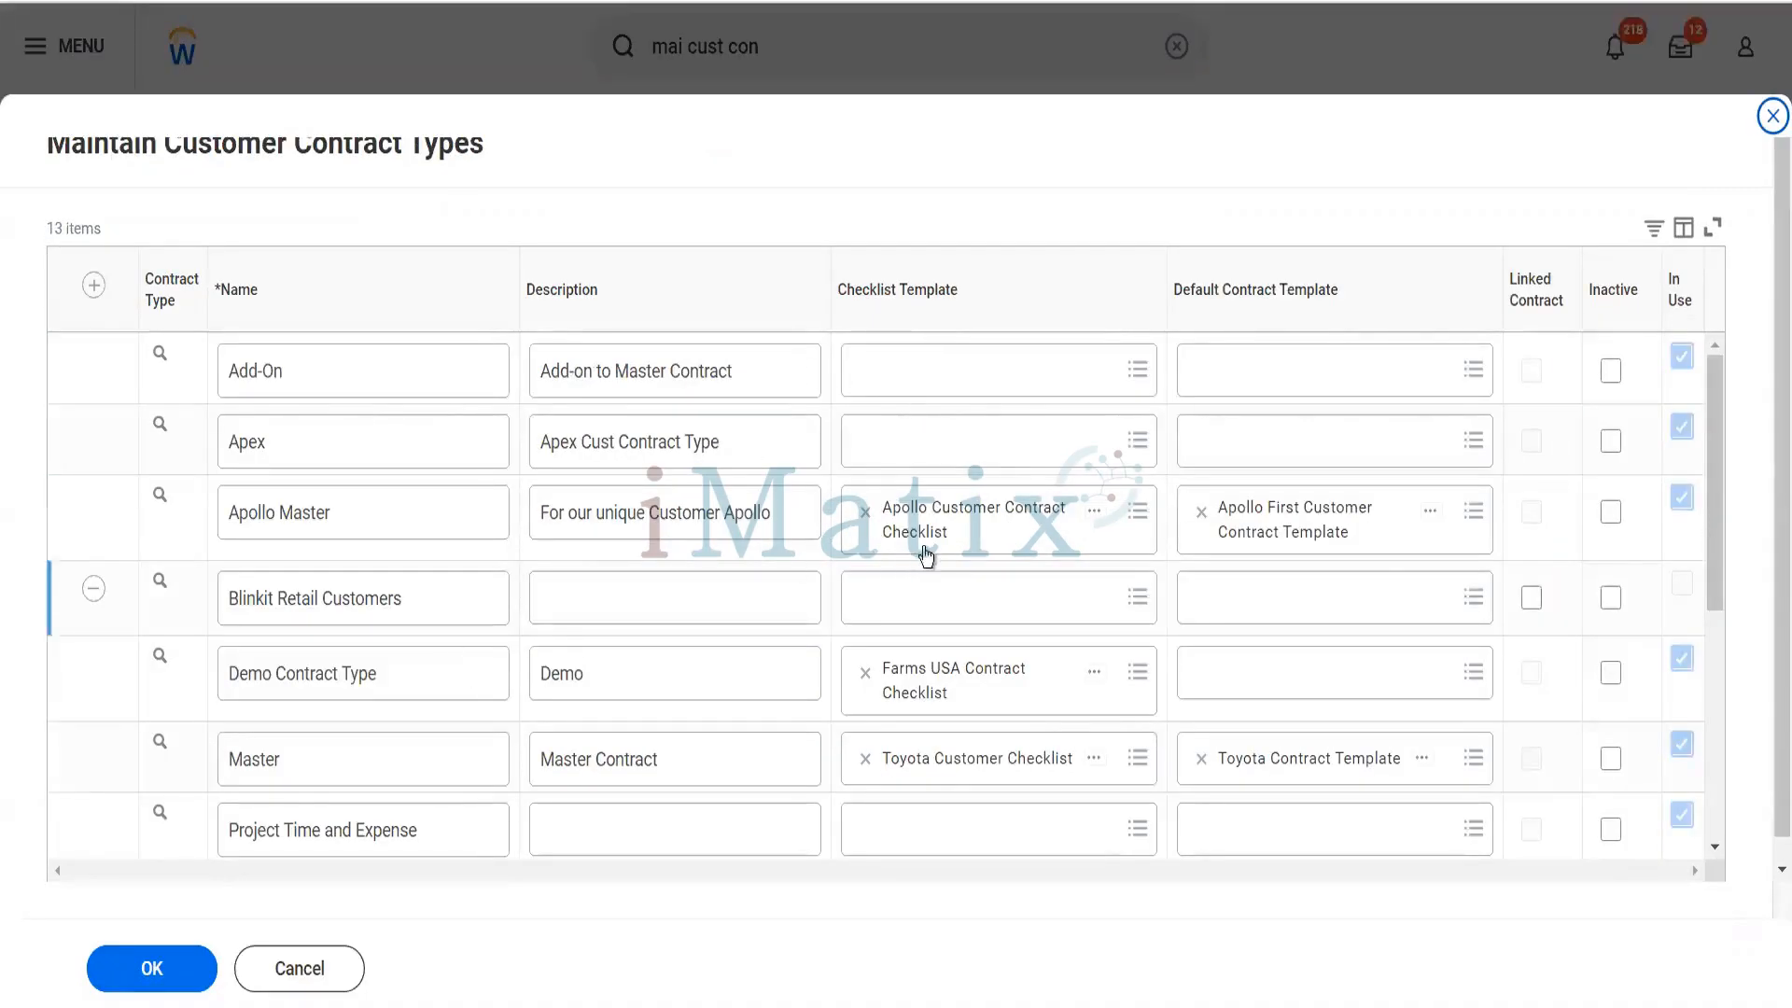
- Assign the Blinkit Retail Customers Checklist as checklist template of the Blinkit Retail Customers contract type and save the contract types
click(922, 597)
text(Bk)
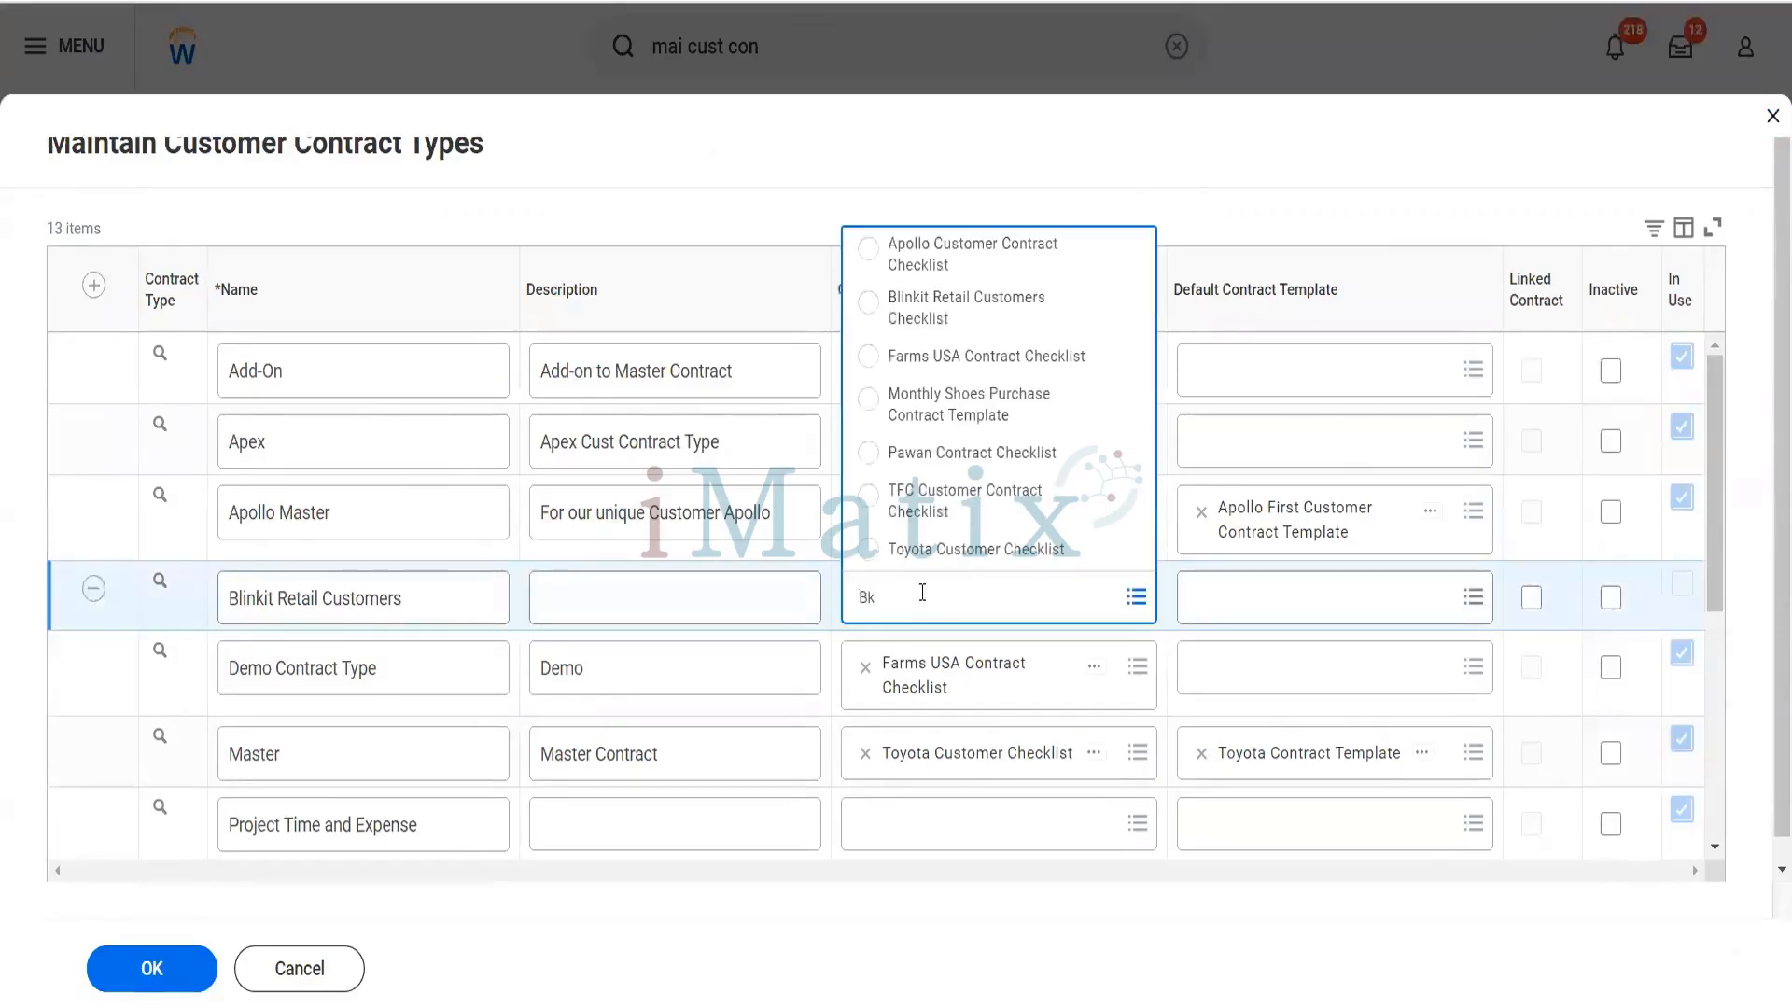
click(940, 318)
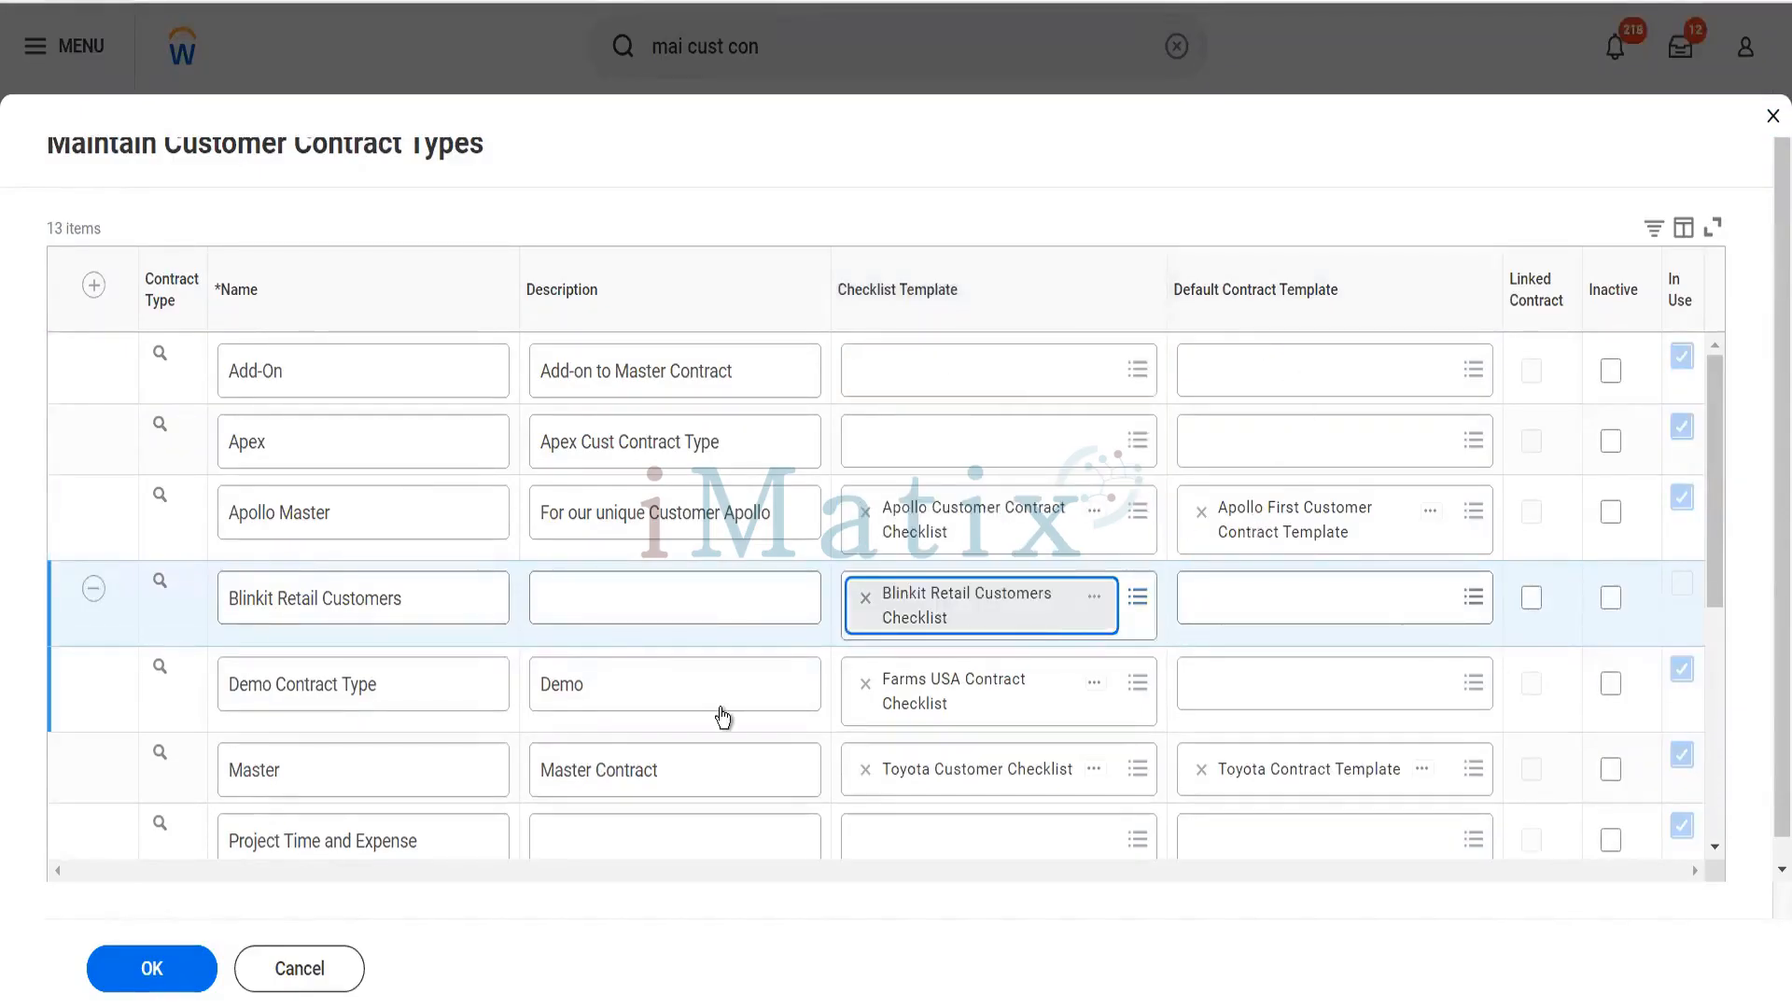
click(187, 971)
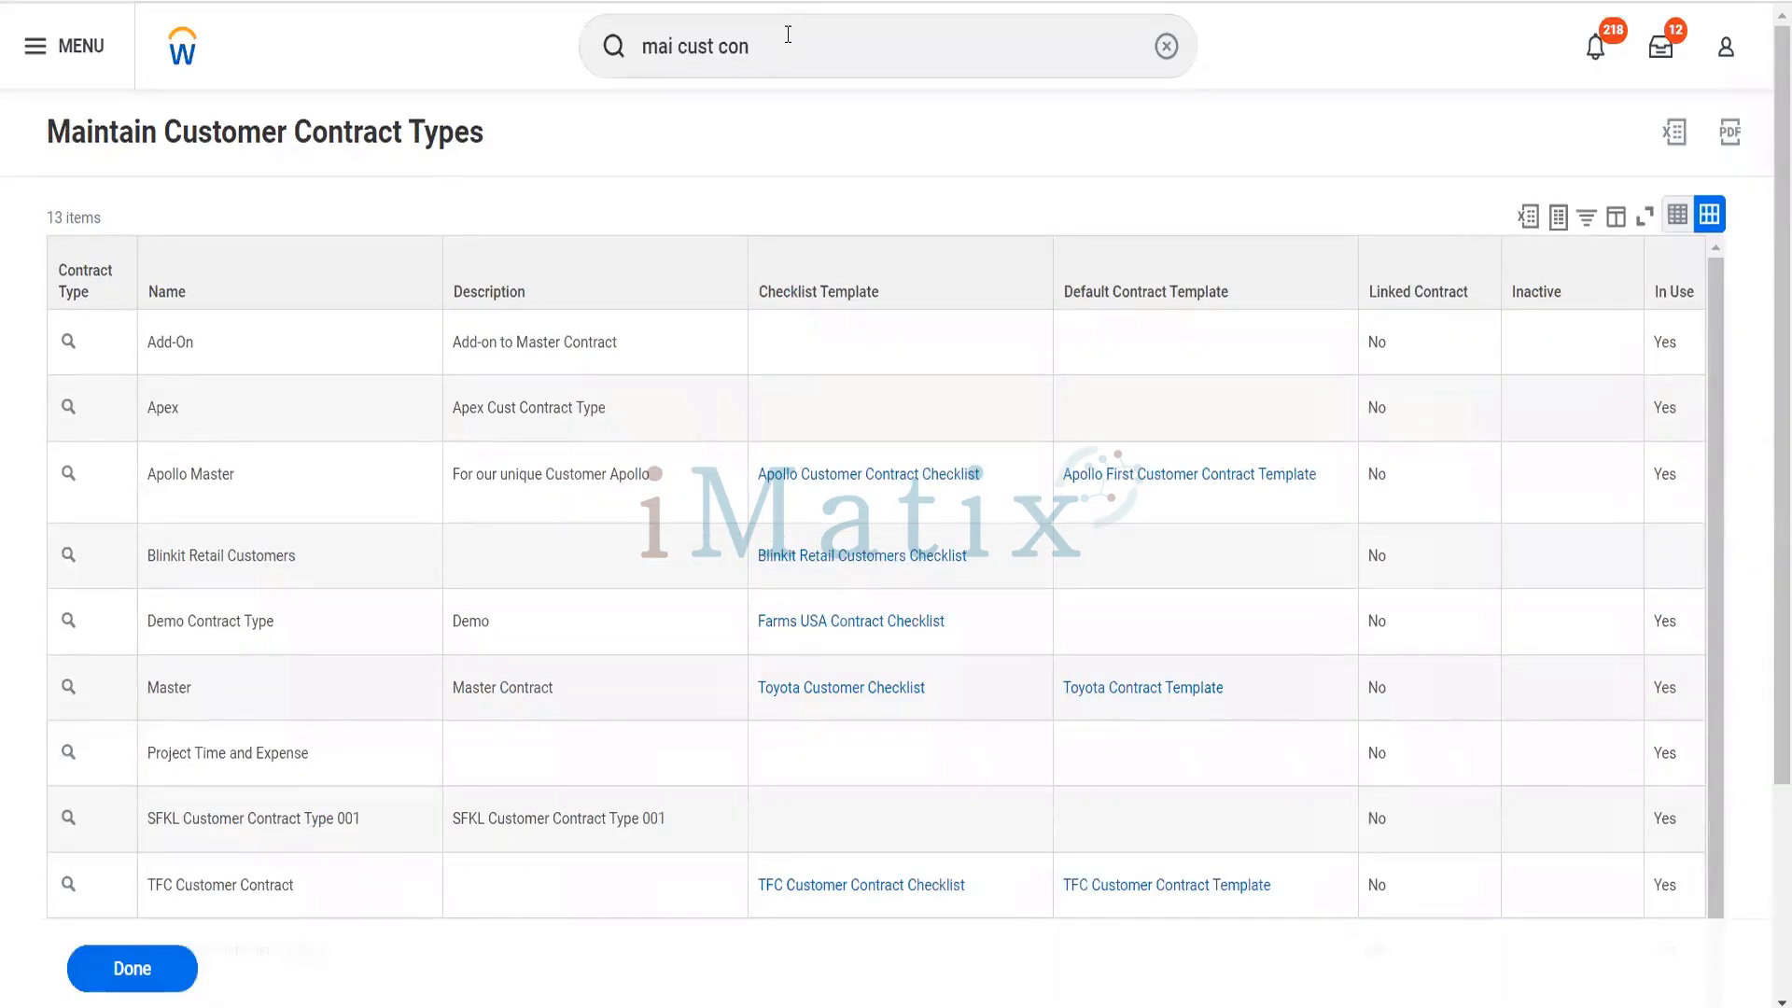
- Search for "contract template" and open the Create Customer Contract Template task
drag(784, 39, 627, 79)
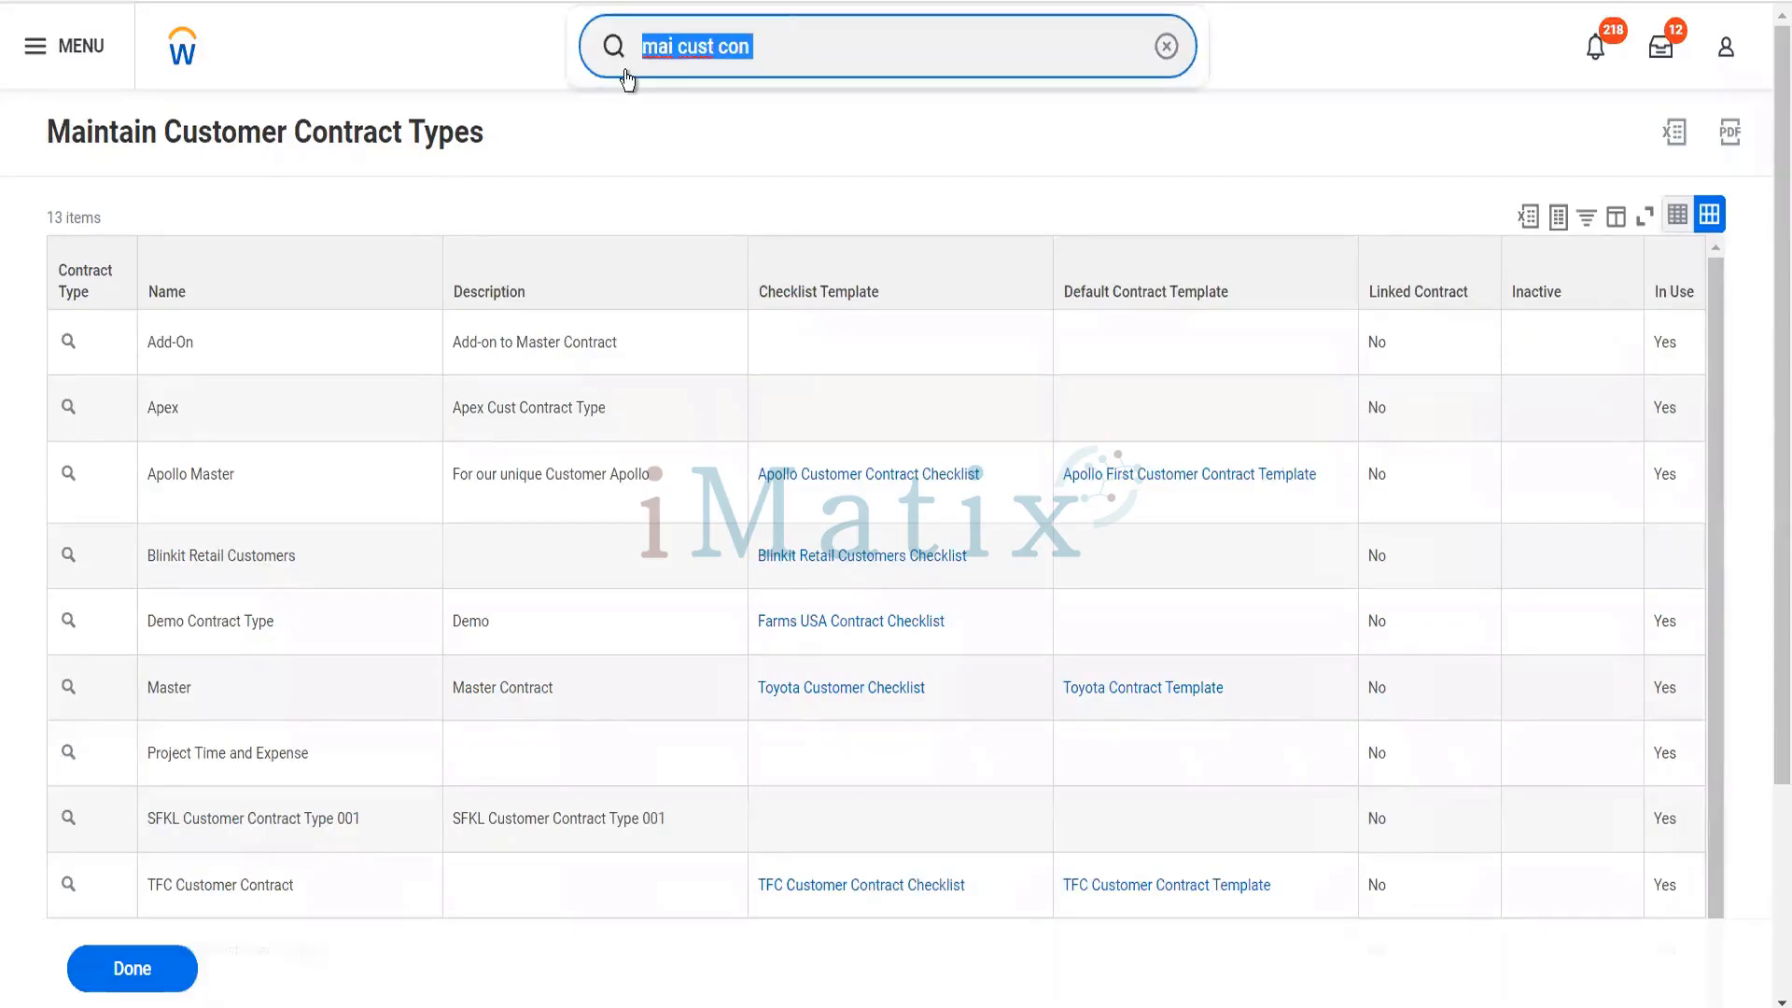
key(BackSpace)
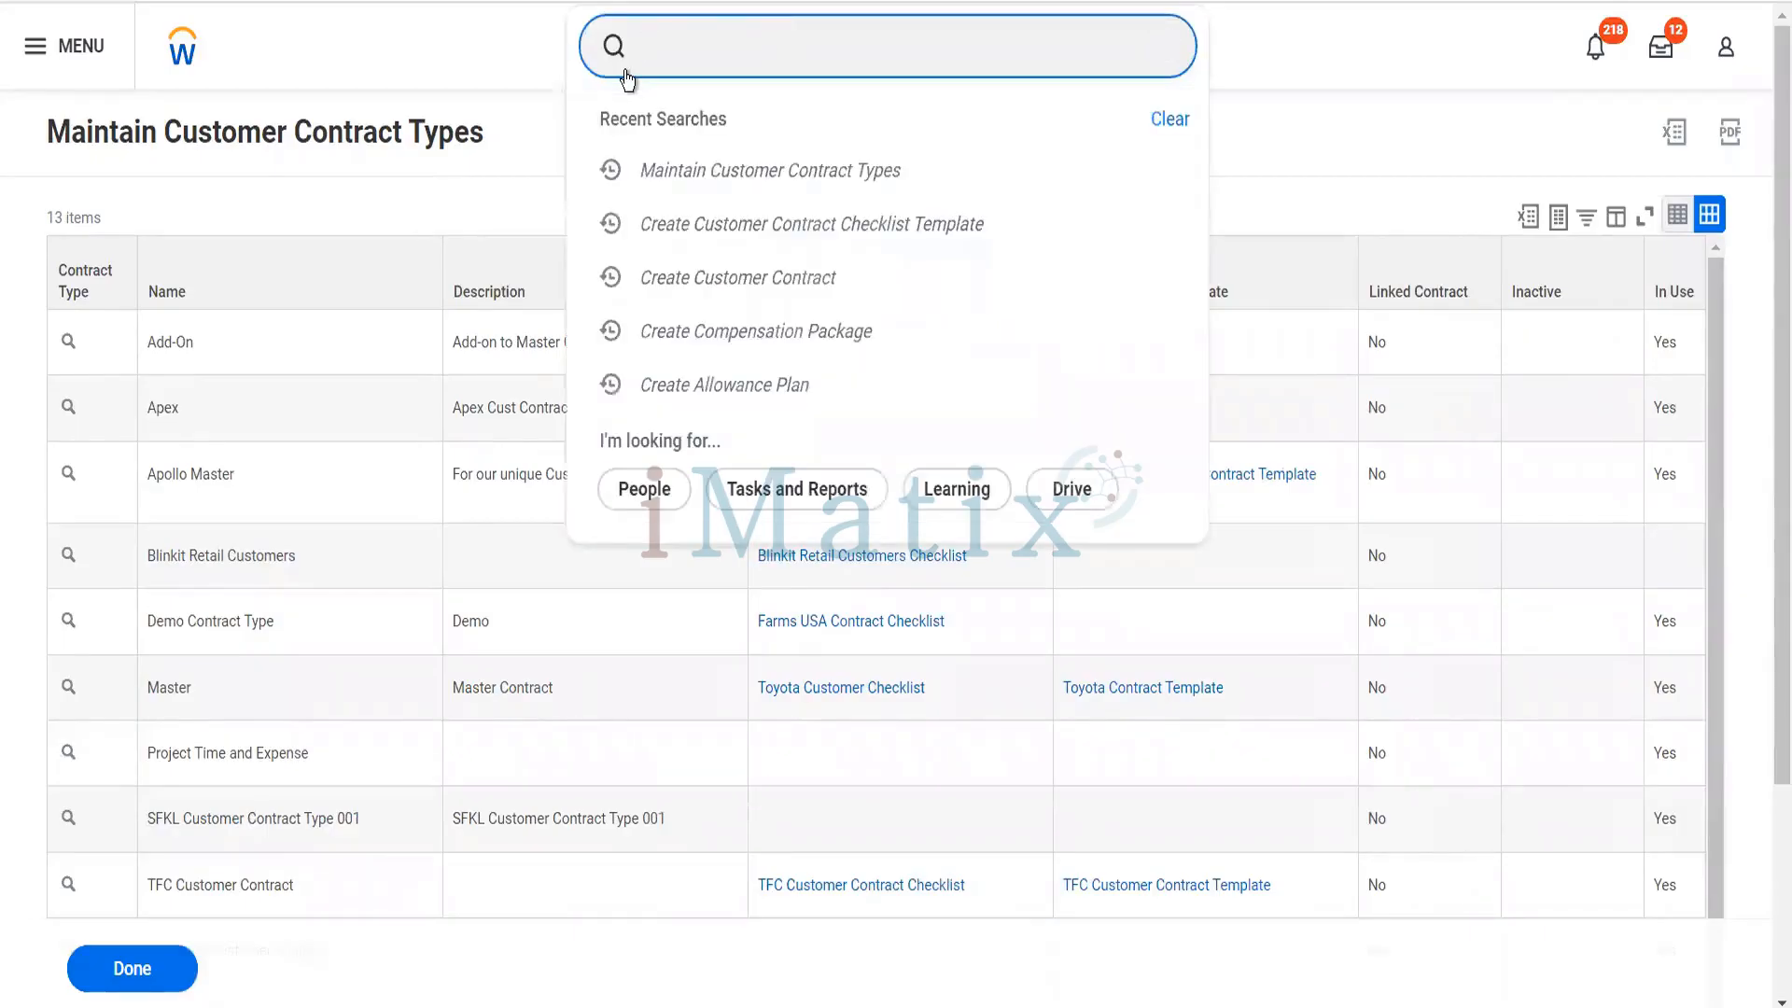
text(contract template)
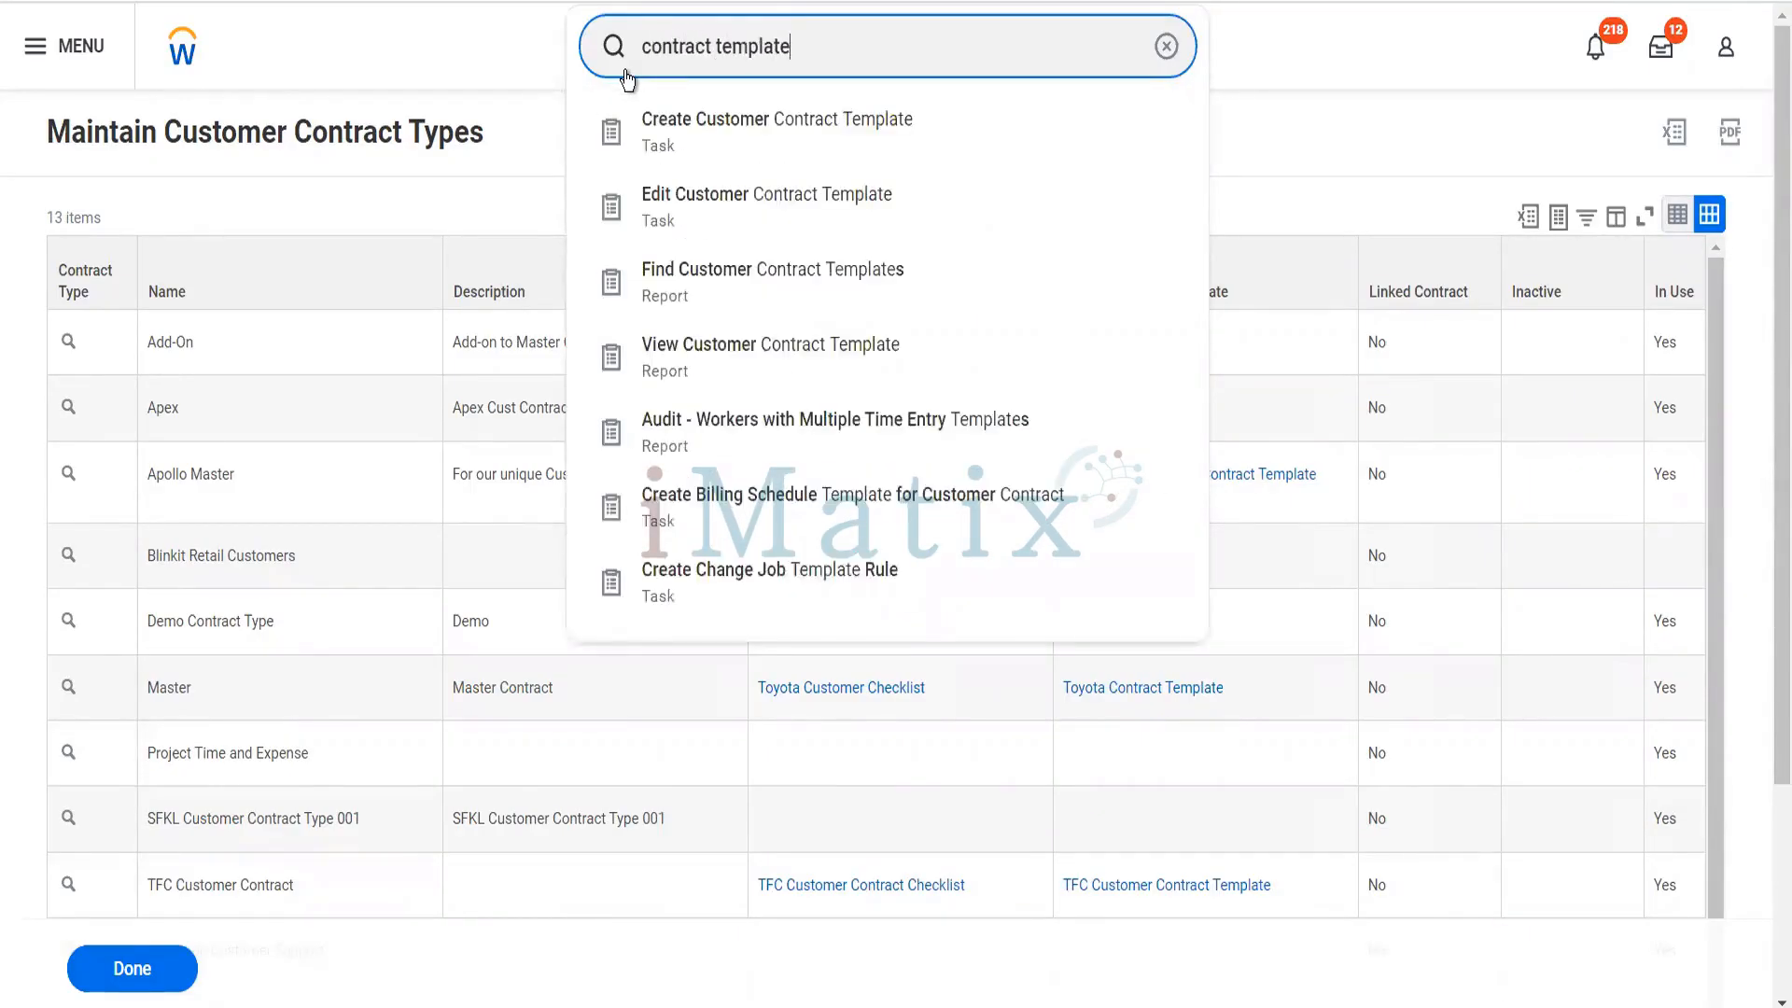
click(723, 139)
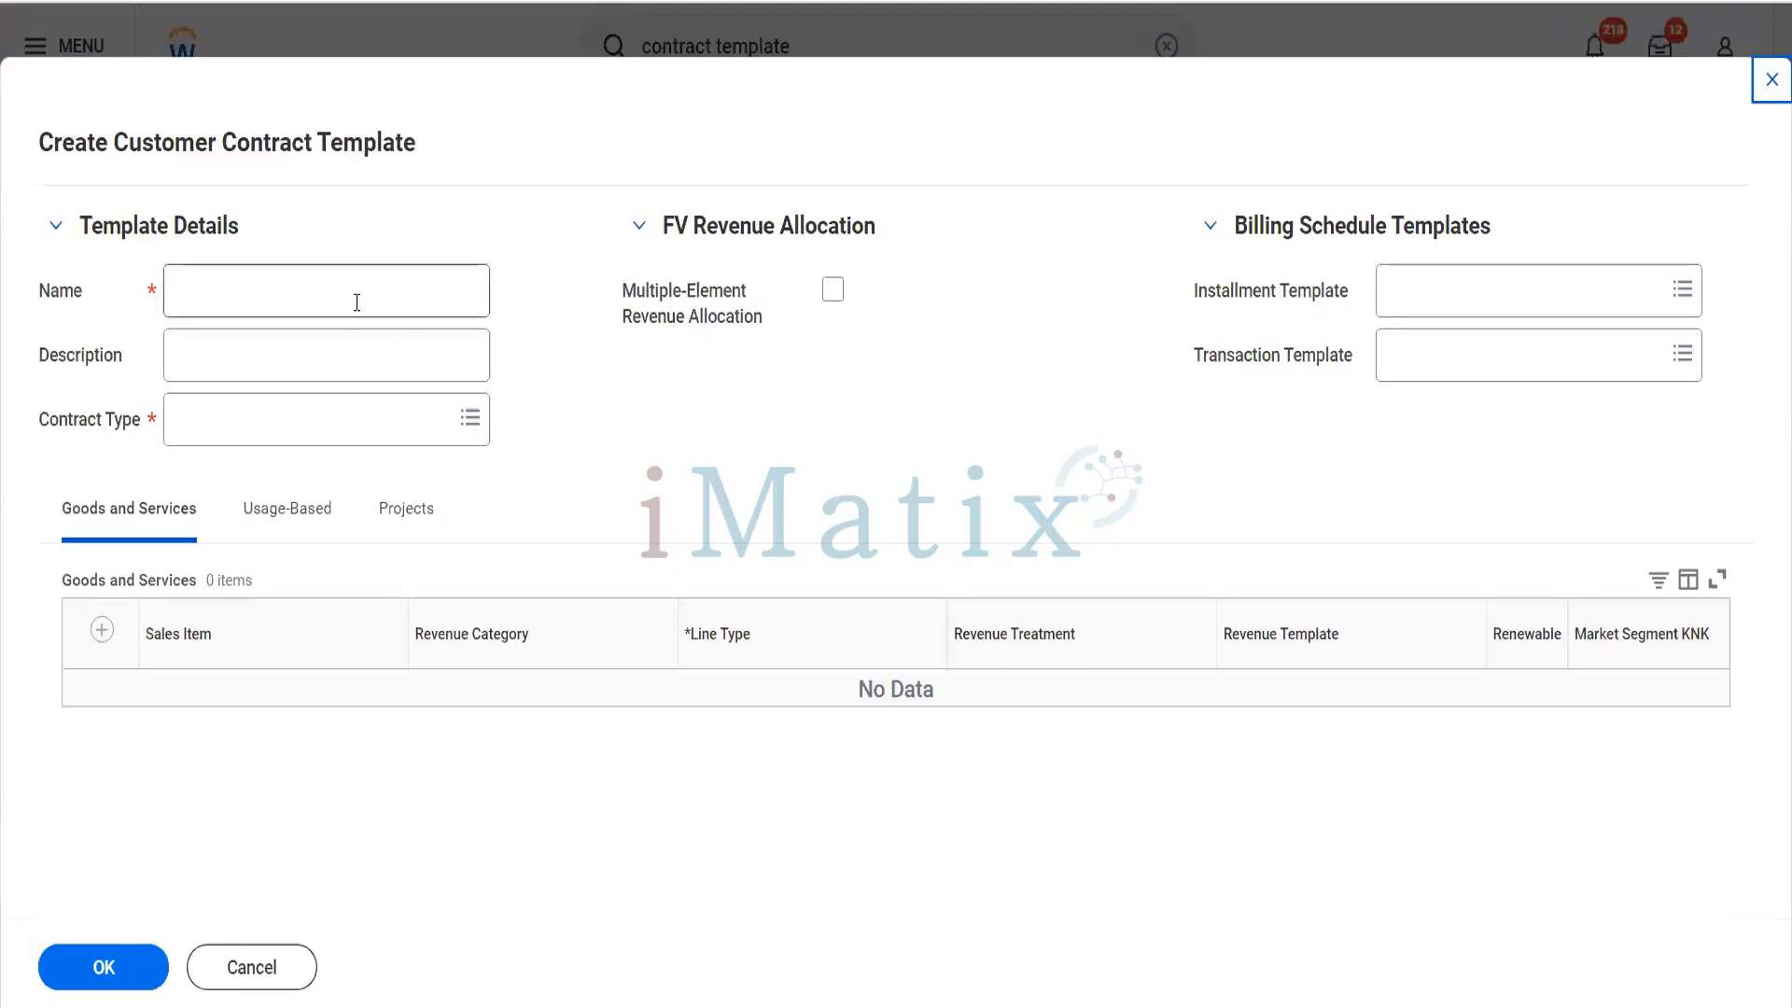
- Name the new contract template "Blinkit Customer Contract Template"
click(356, 302)
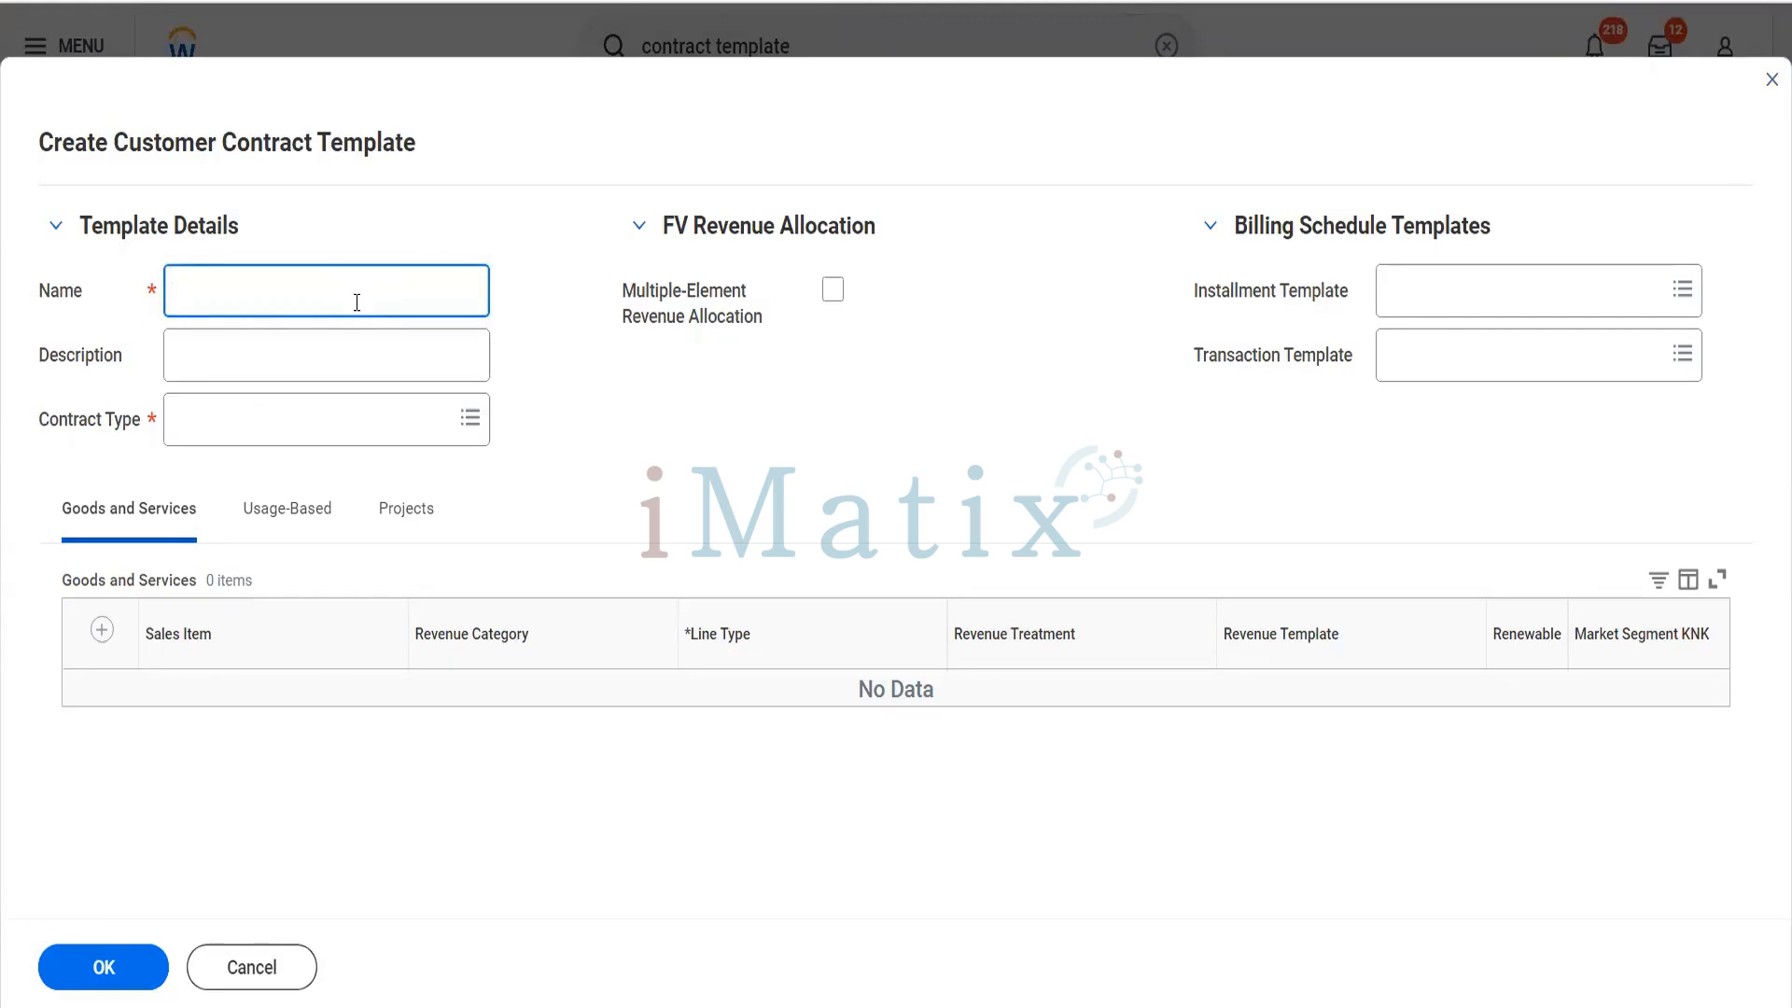
text(Blinkit Customer Contta)
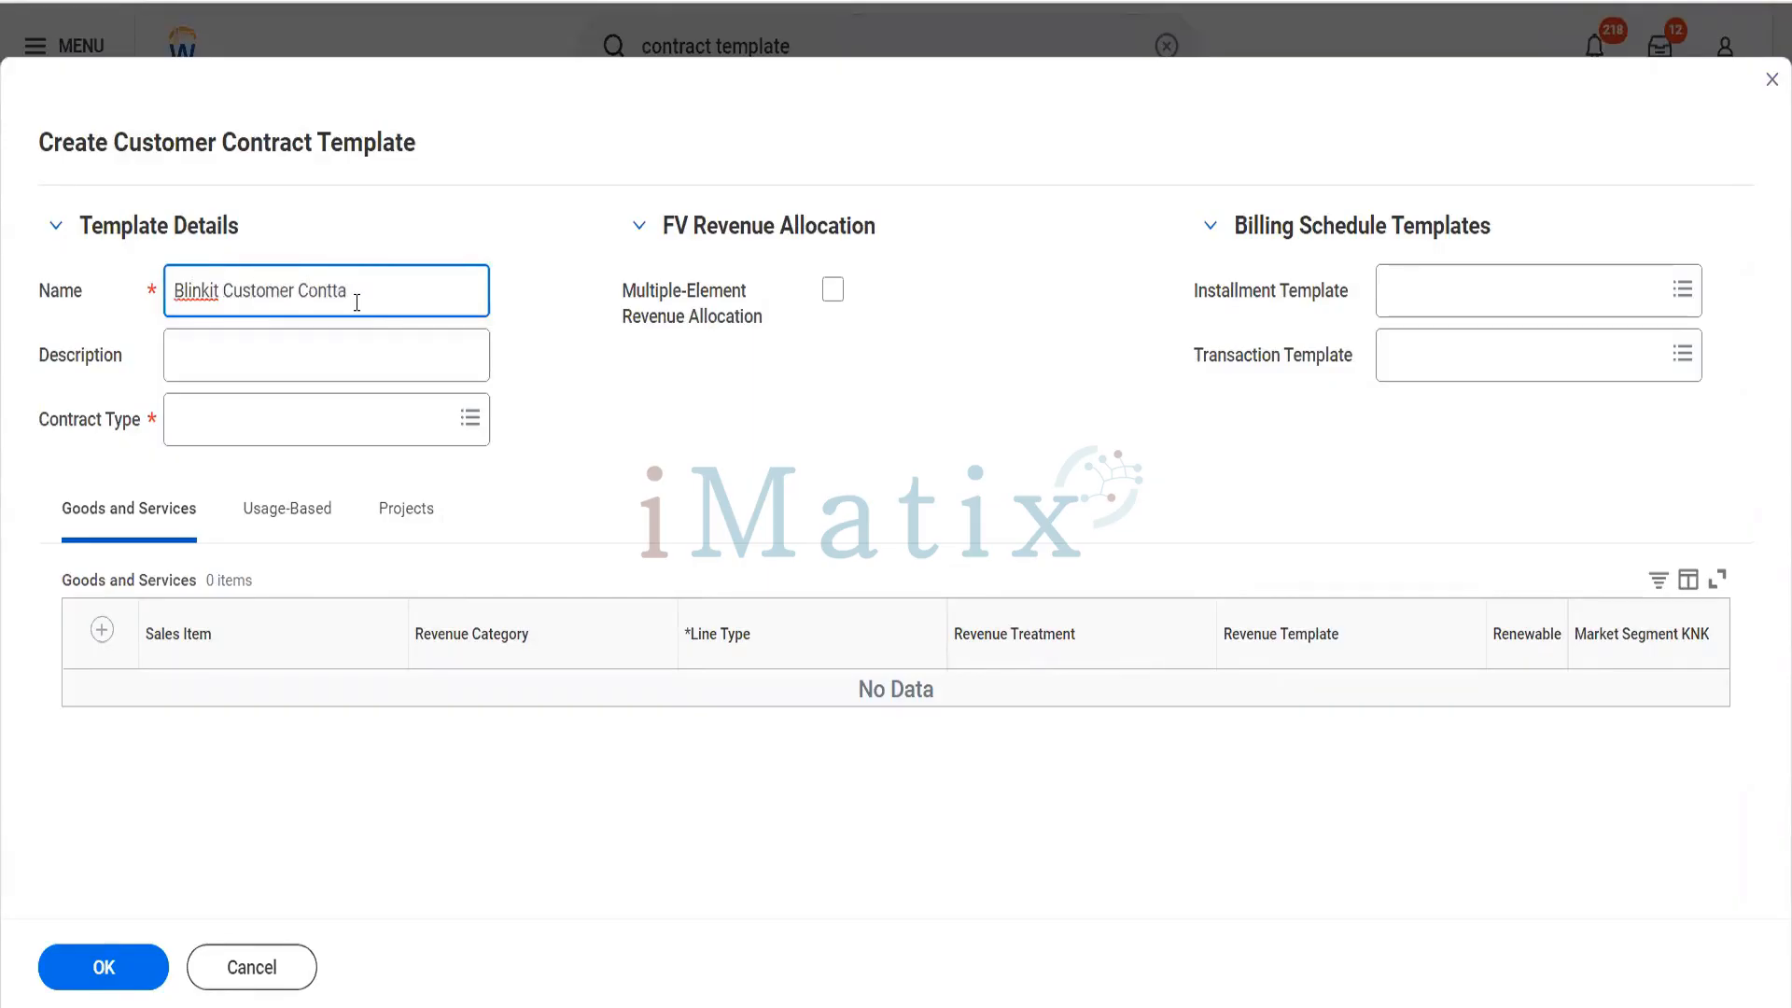
key(BackSpace)
key(BackSpace)
text(ract Tempal)
key(BackSpace)
key(BackSpace)
text(late)
- Enter the template description "First Contract template to be used for Reliance Hotel only"
click(321, 383)
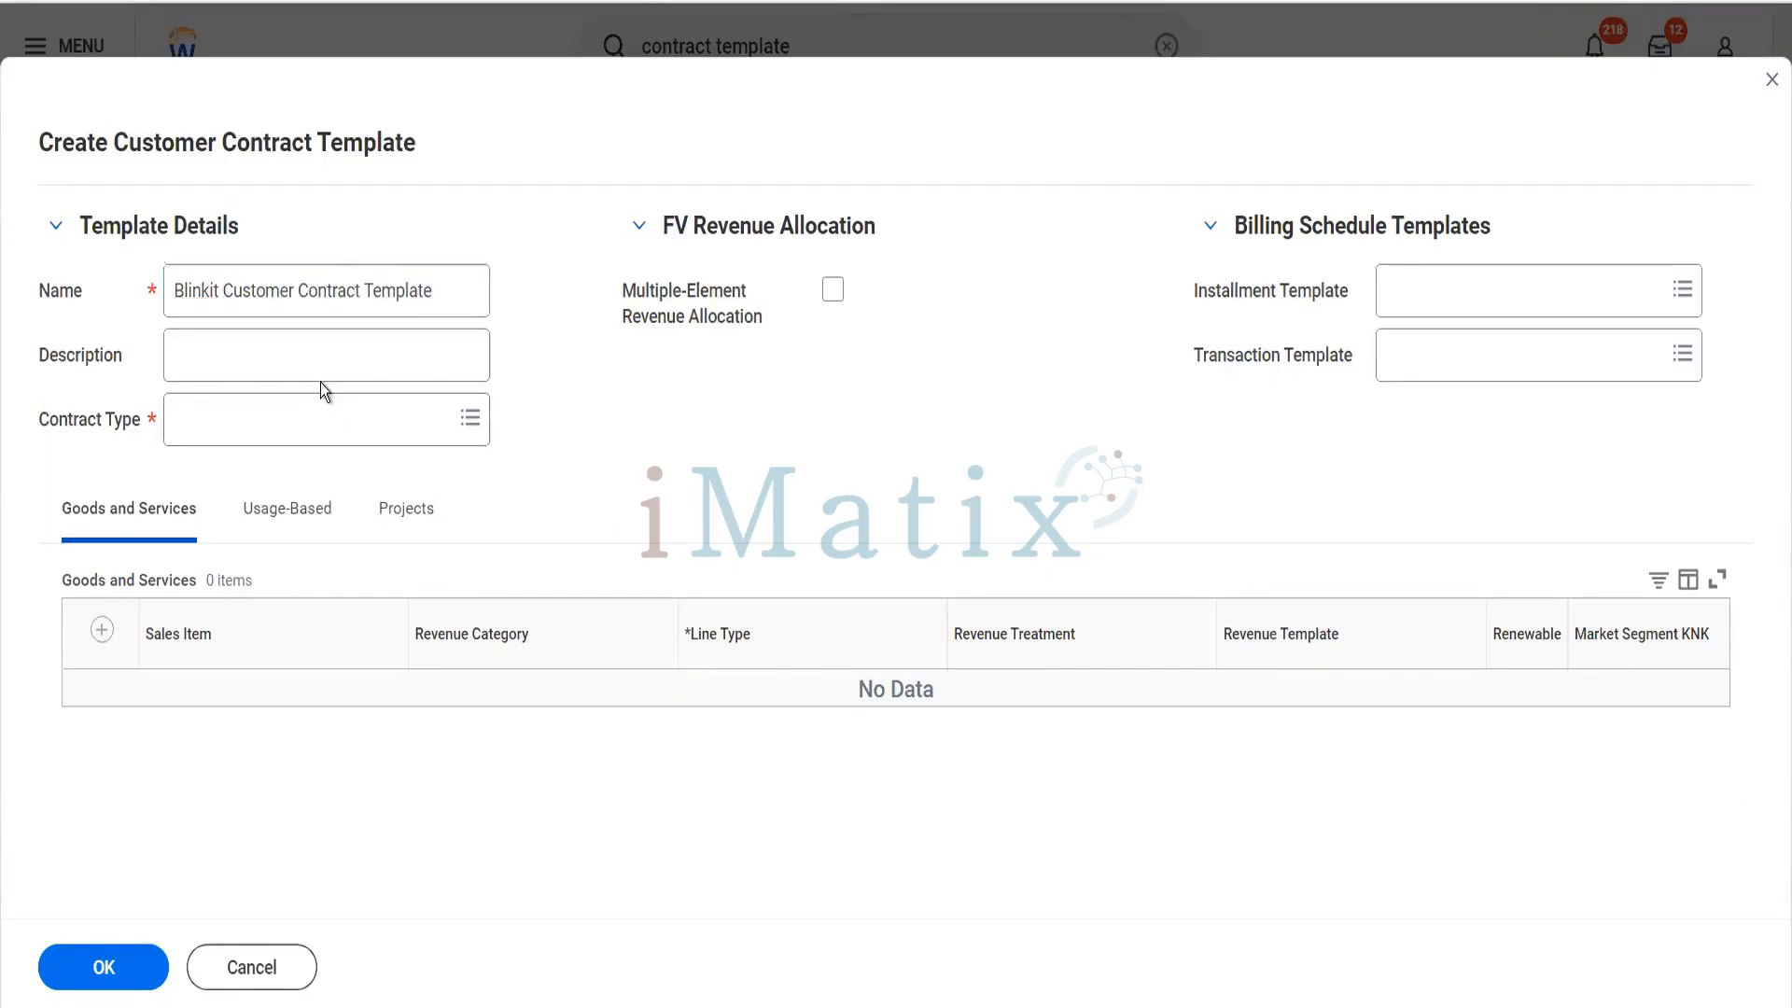
click(306, 373)
text(F)
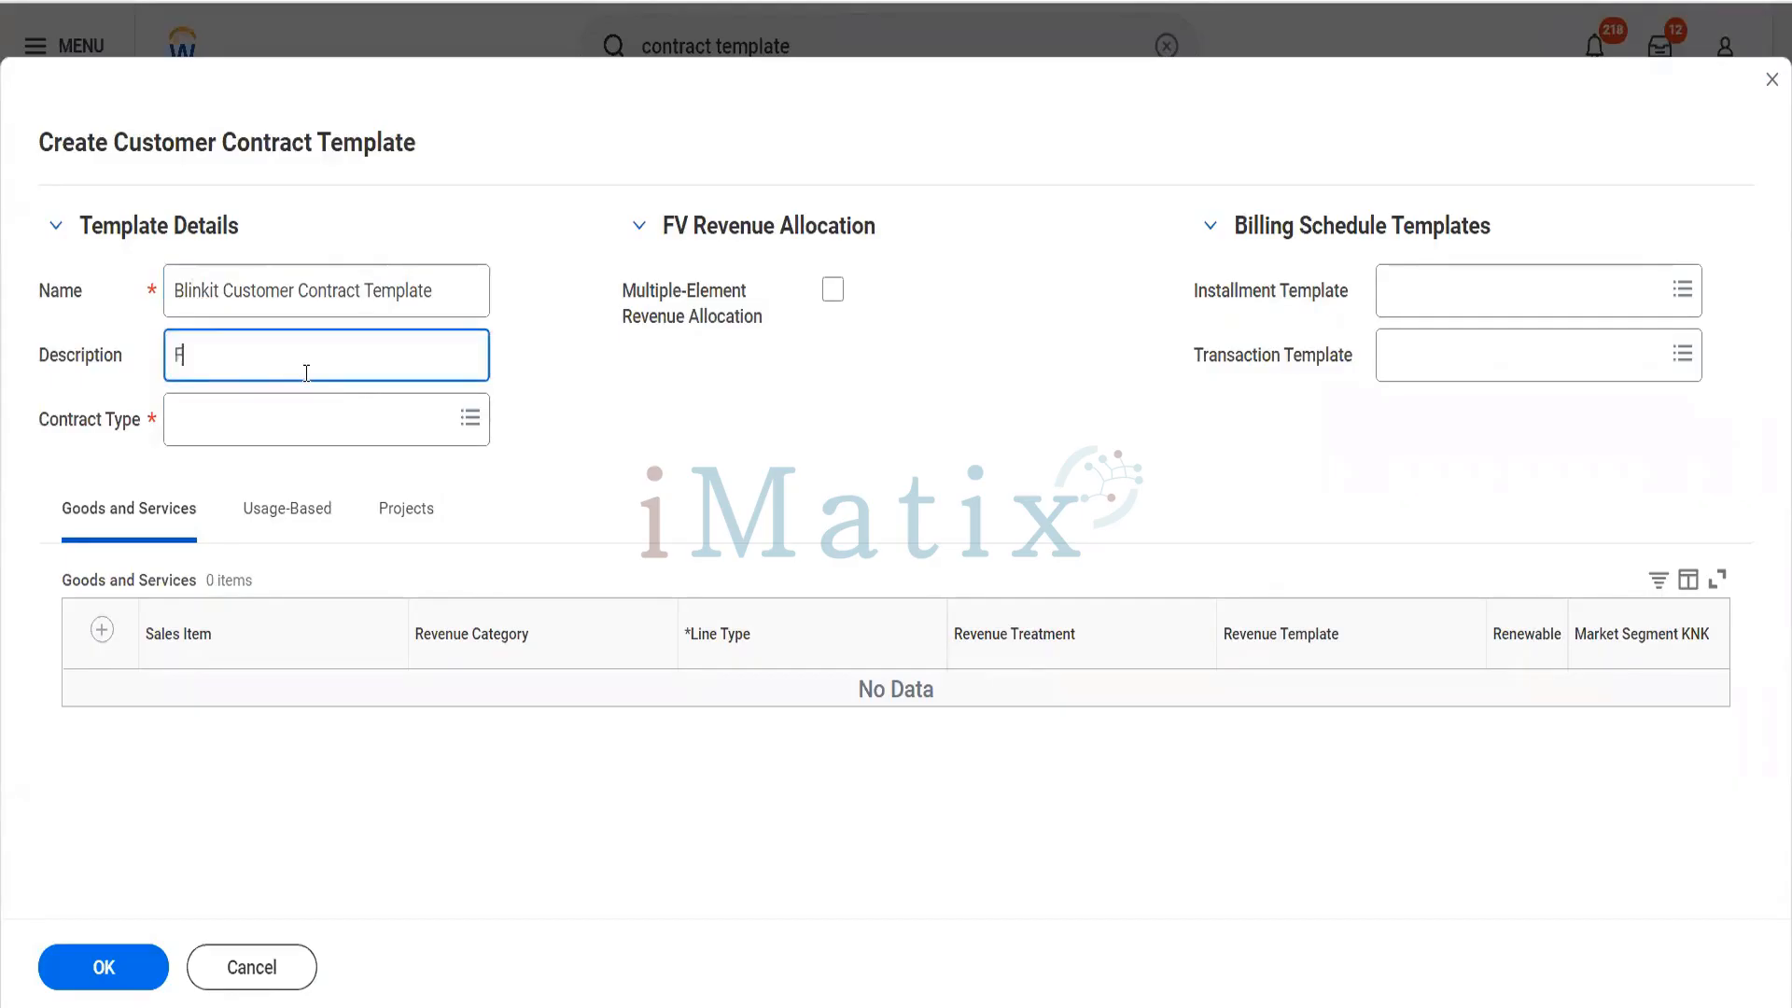
text(irst Contract)
text( template)
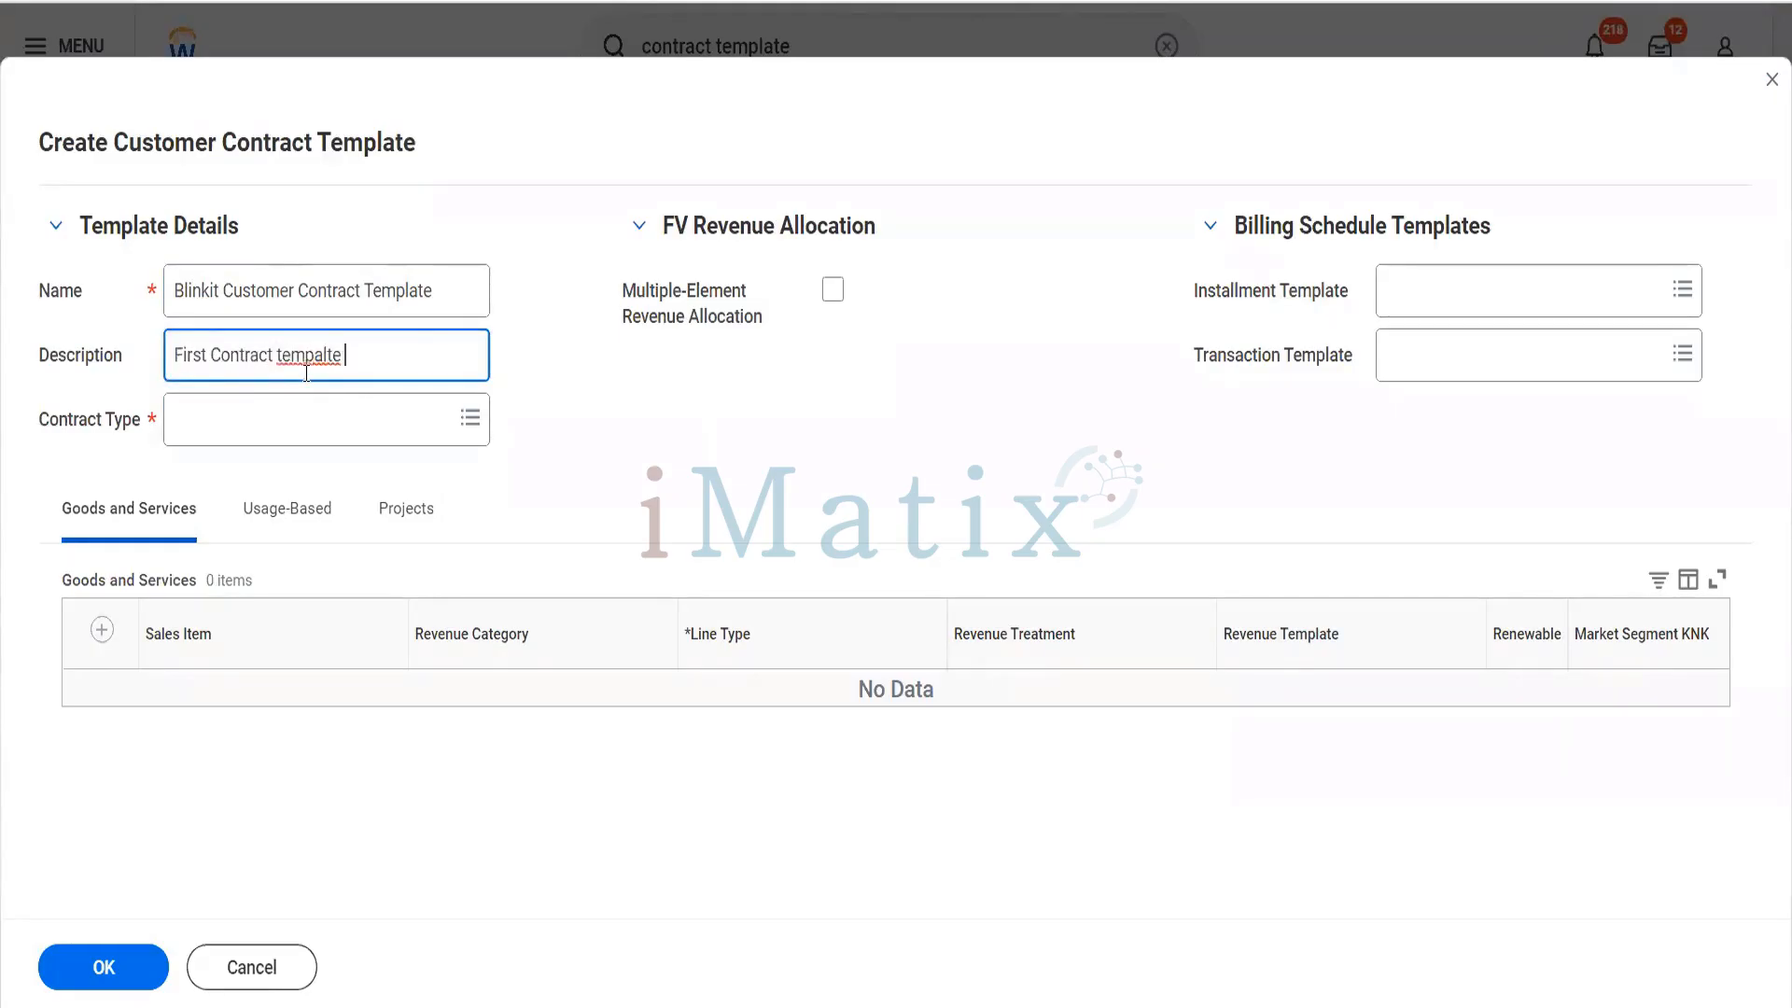
key(BackSpace)
key(BackSpace)
key(BackSpace)
key(BackSpace)
text(late to be used )
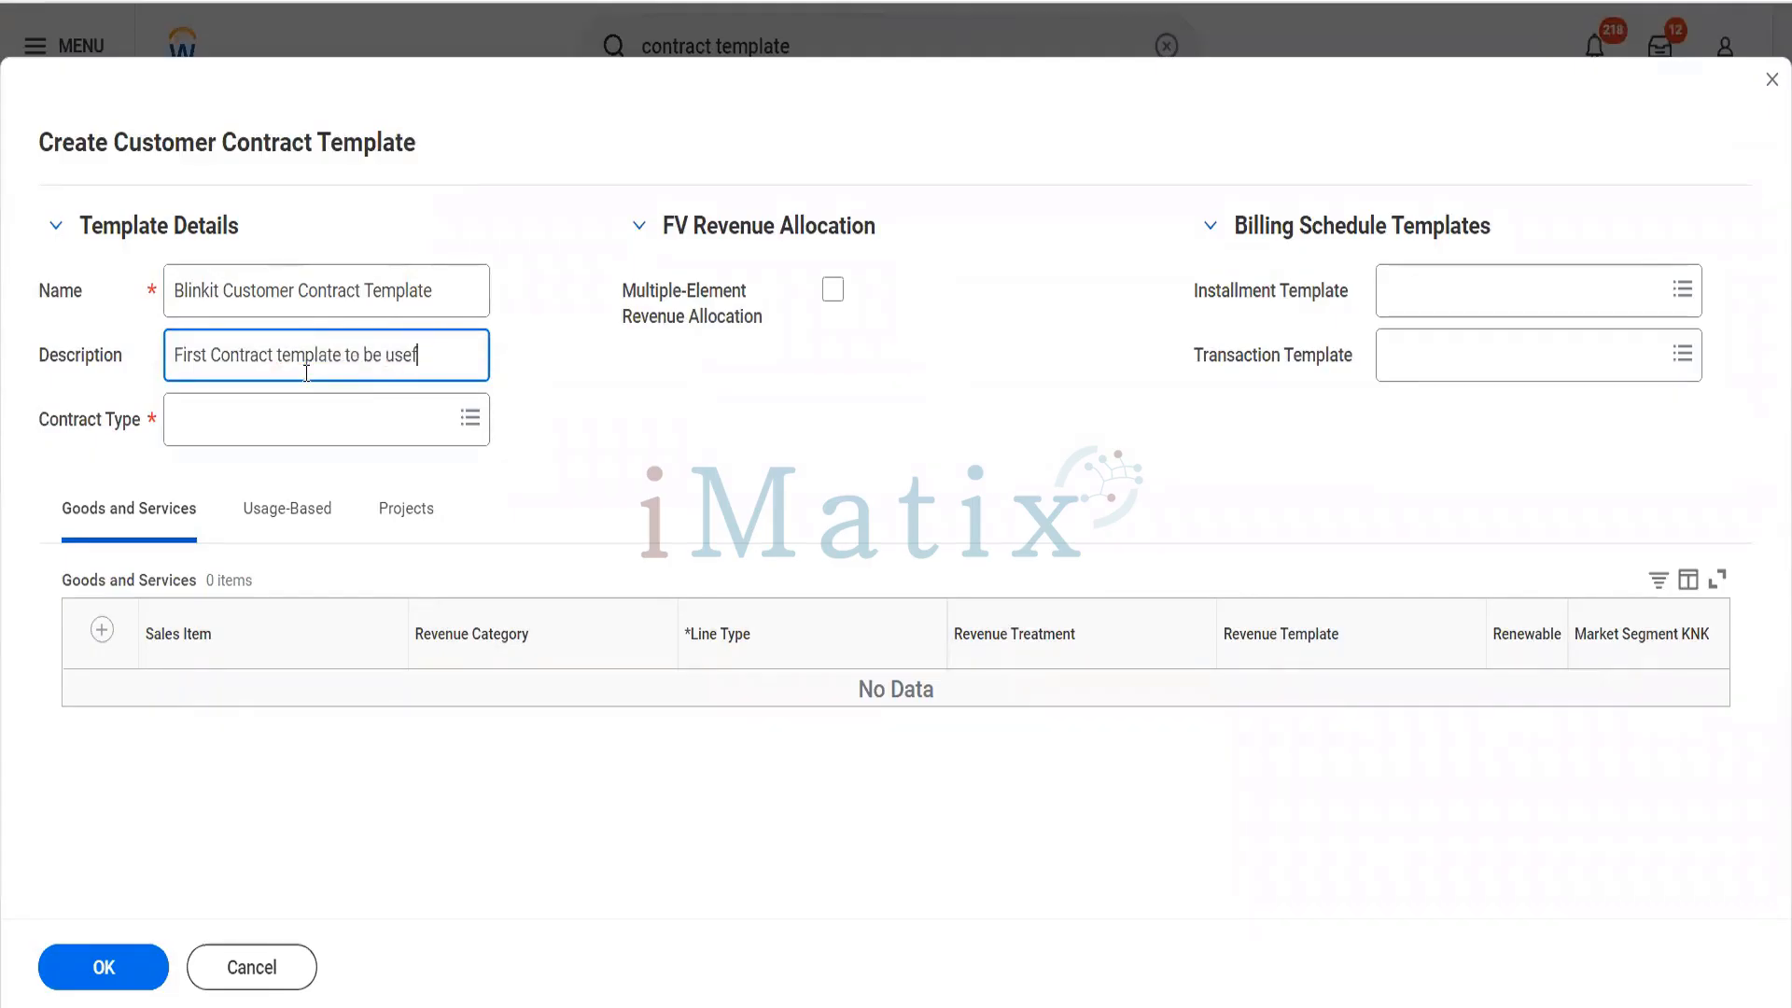
text(for Reliance Hotel only)
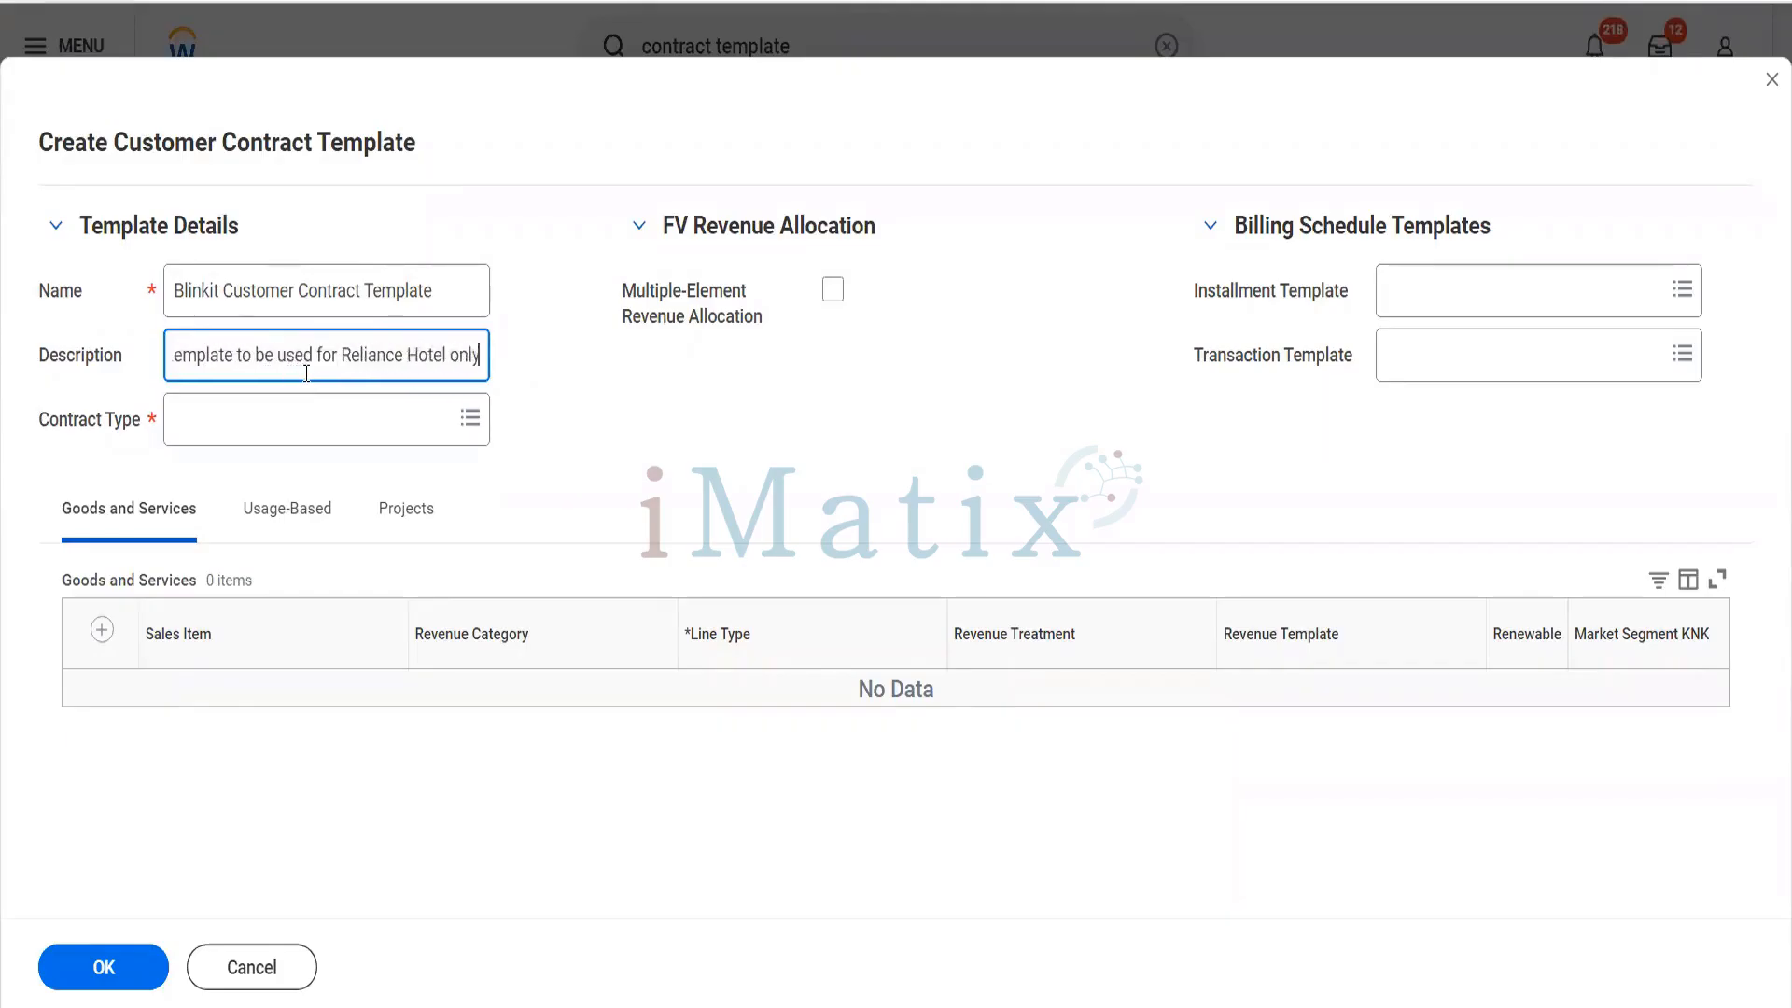
- Set the template's contract type to Blinkit Retail Customers
click(308, 429)
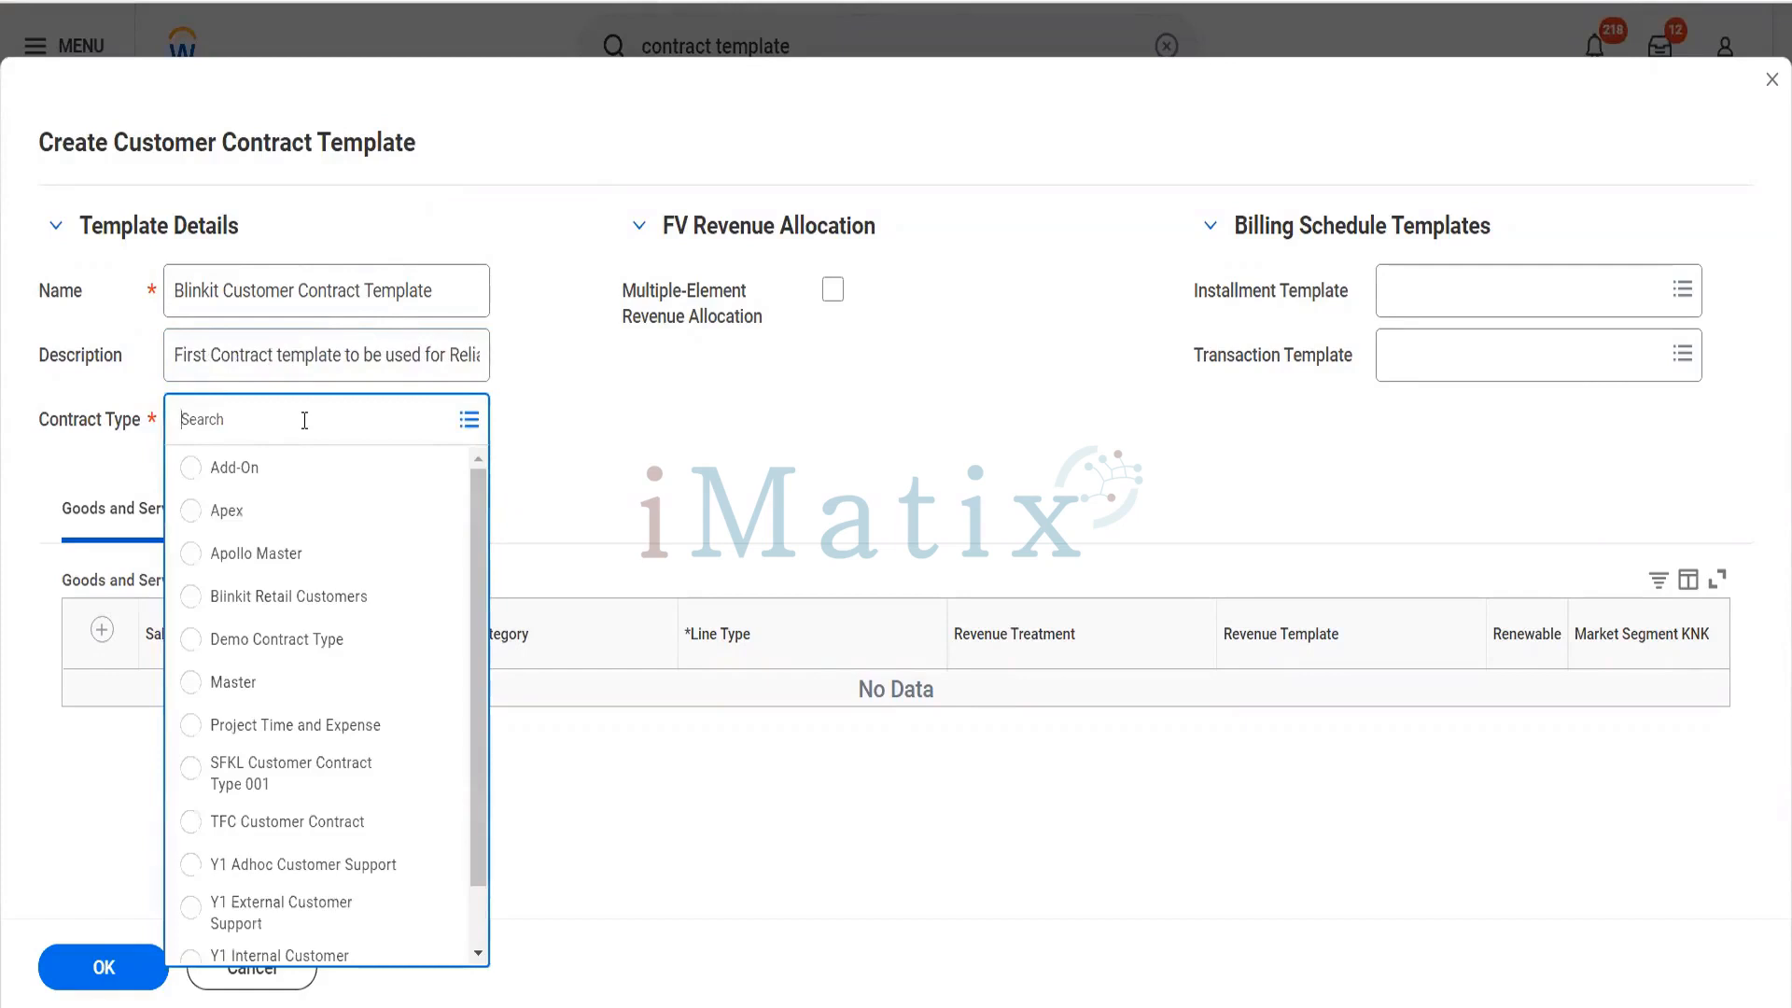
text(blinkit Retail Customers)
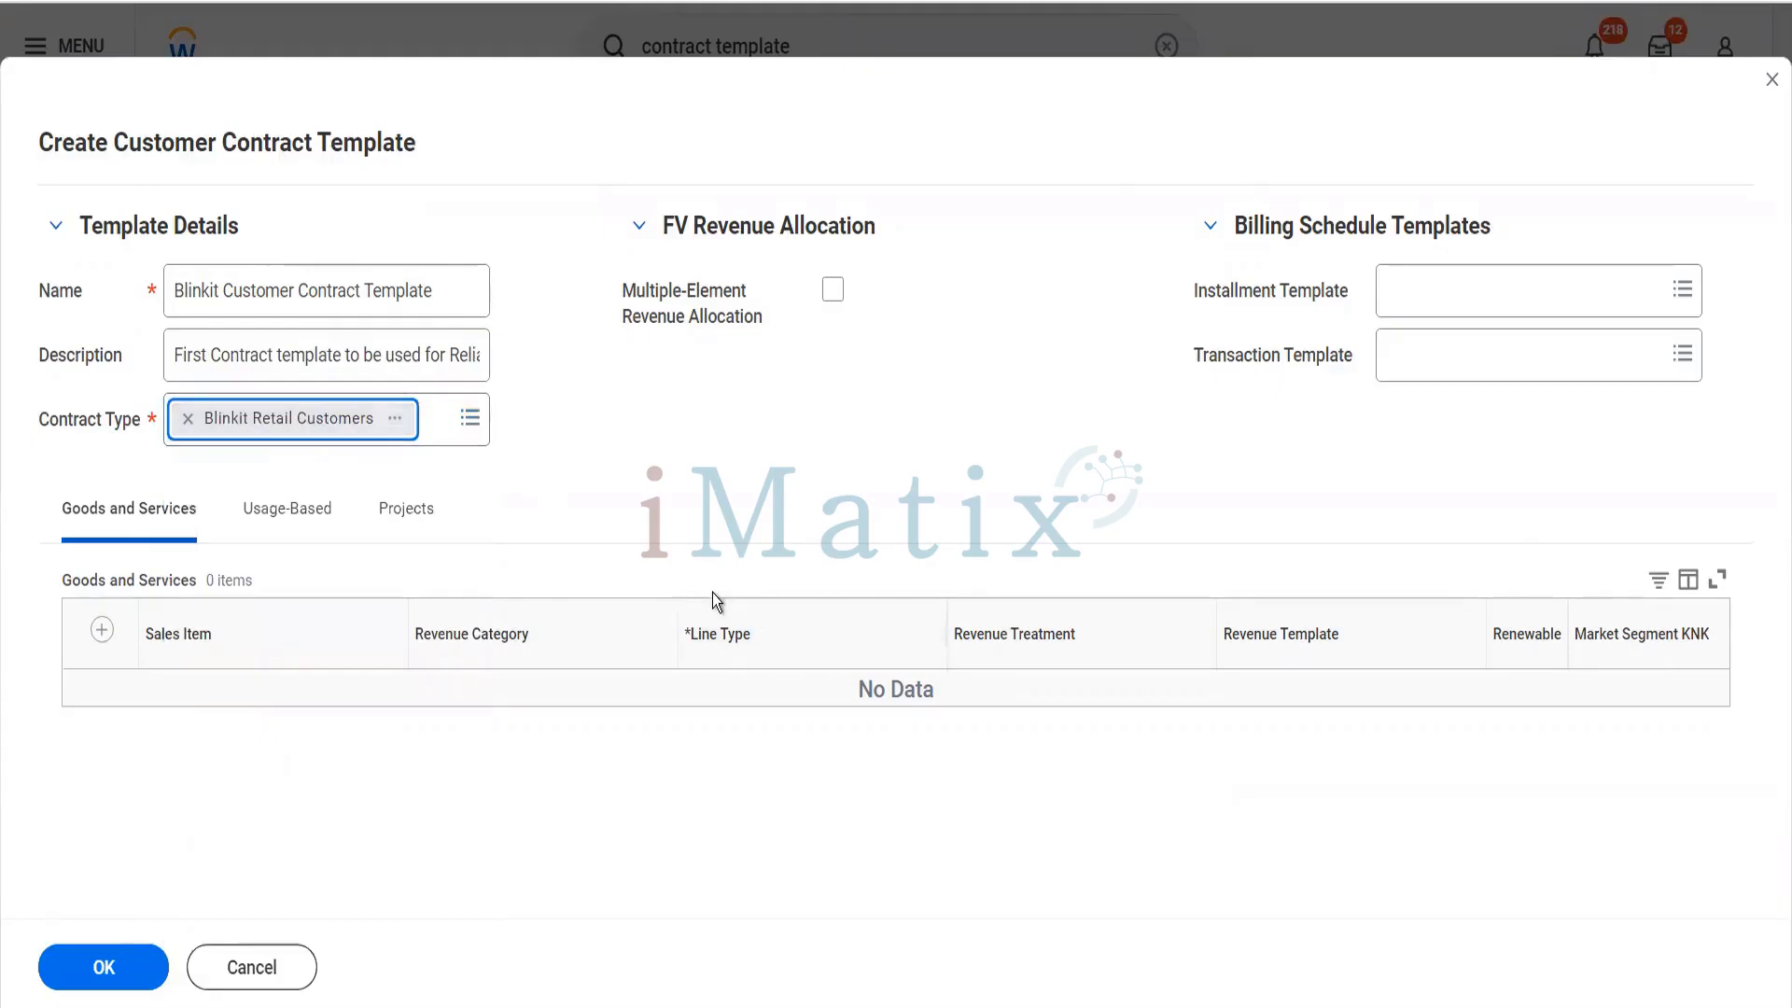
- View the full details of Apex Billing Schedule Template1 from the installment template choices, then return to the contract template form
click(1505, 282)
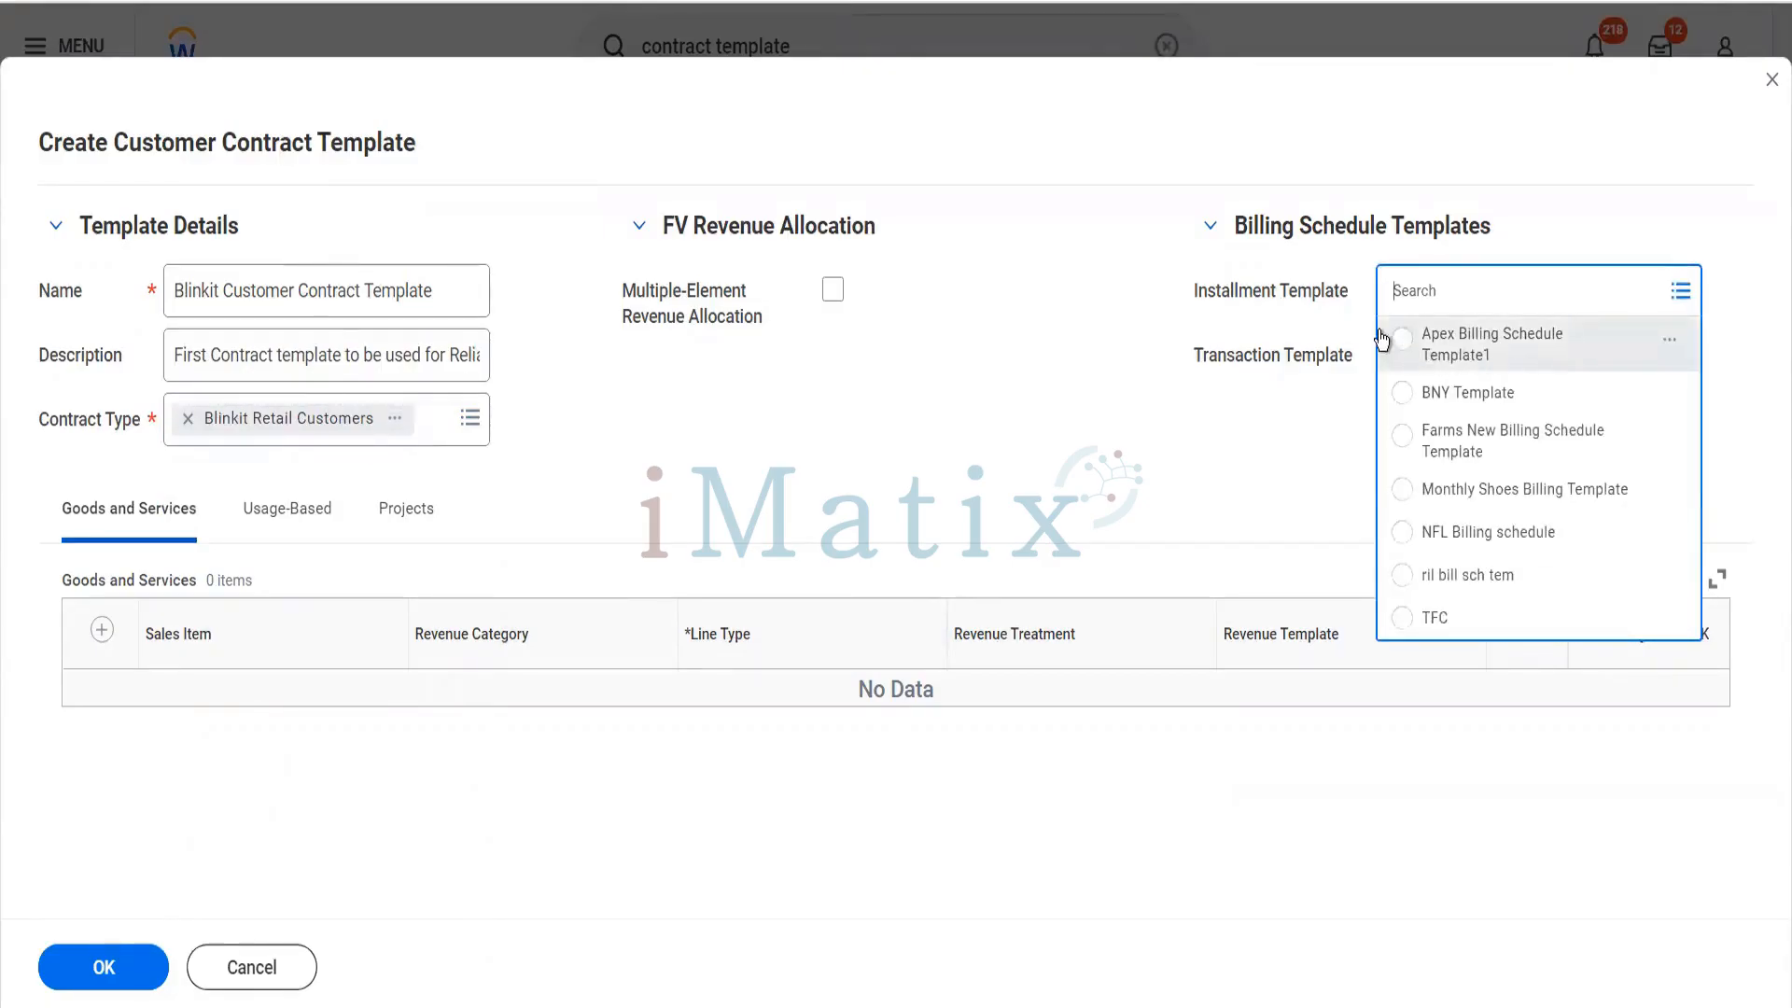
right_click(1499, 356)
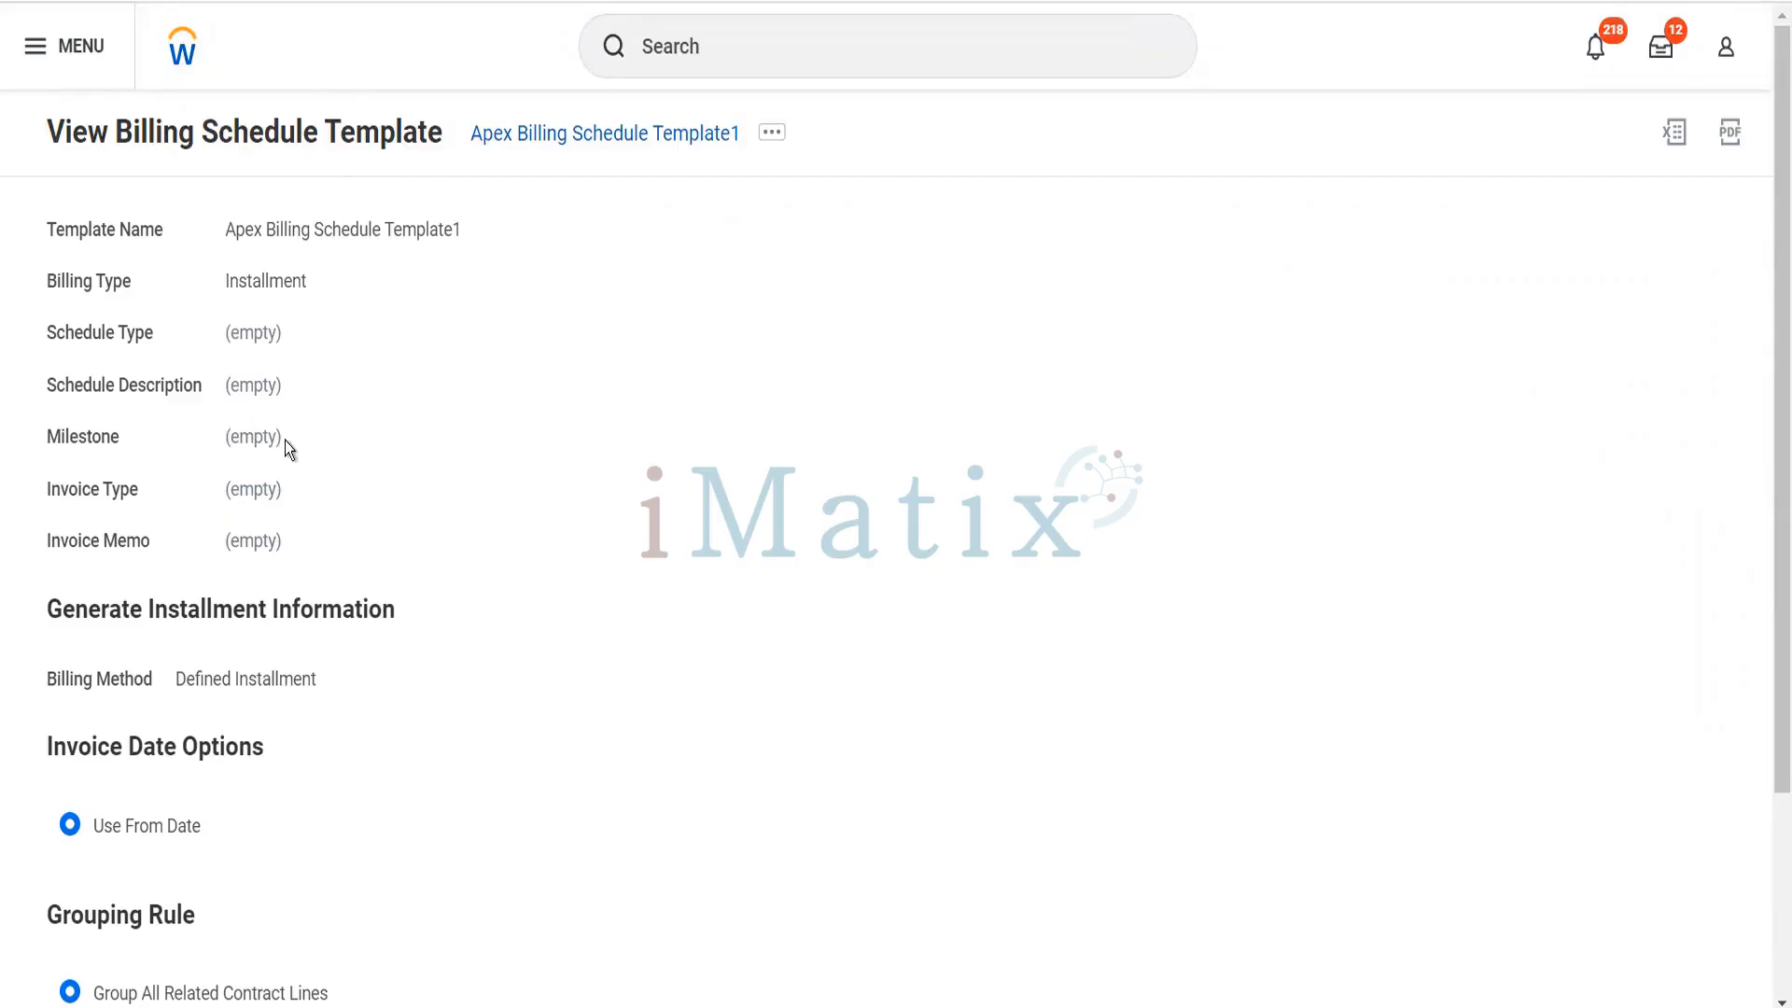
scroll(285, 441, down, 3)
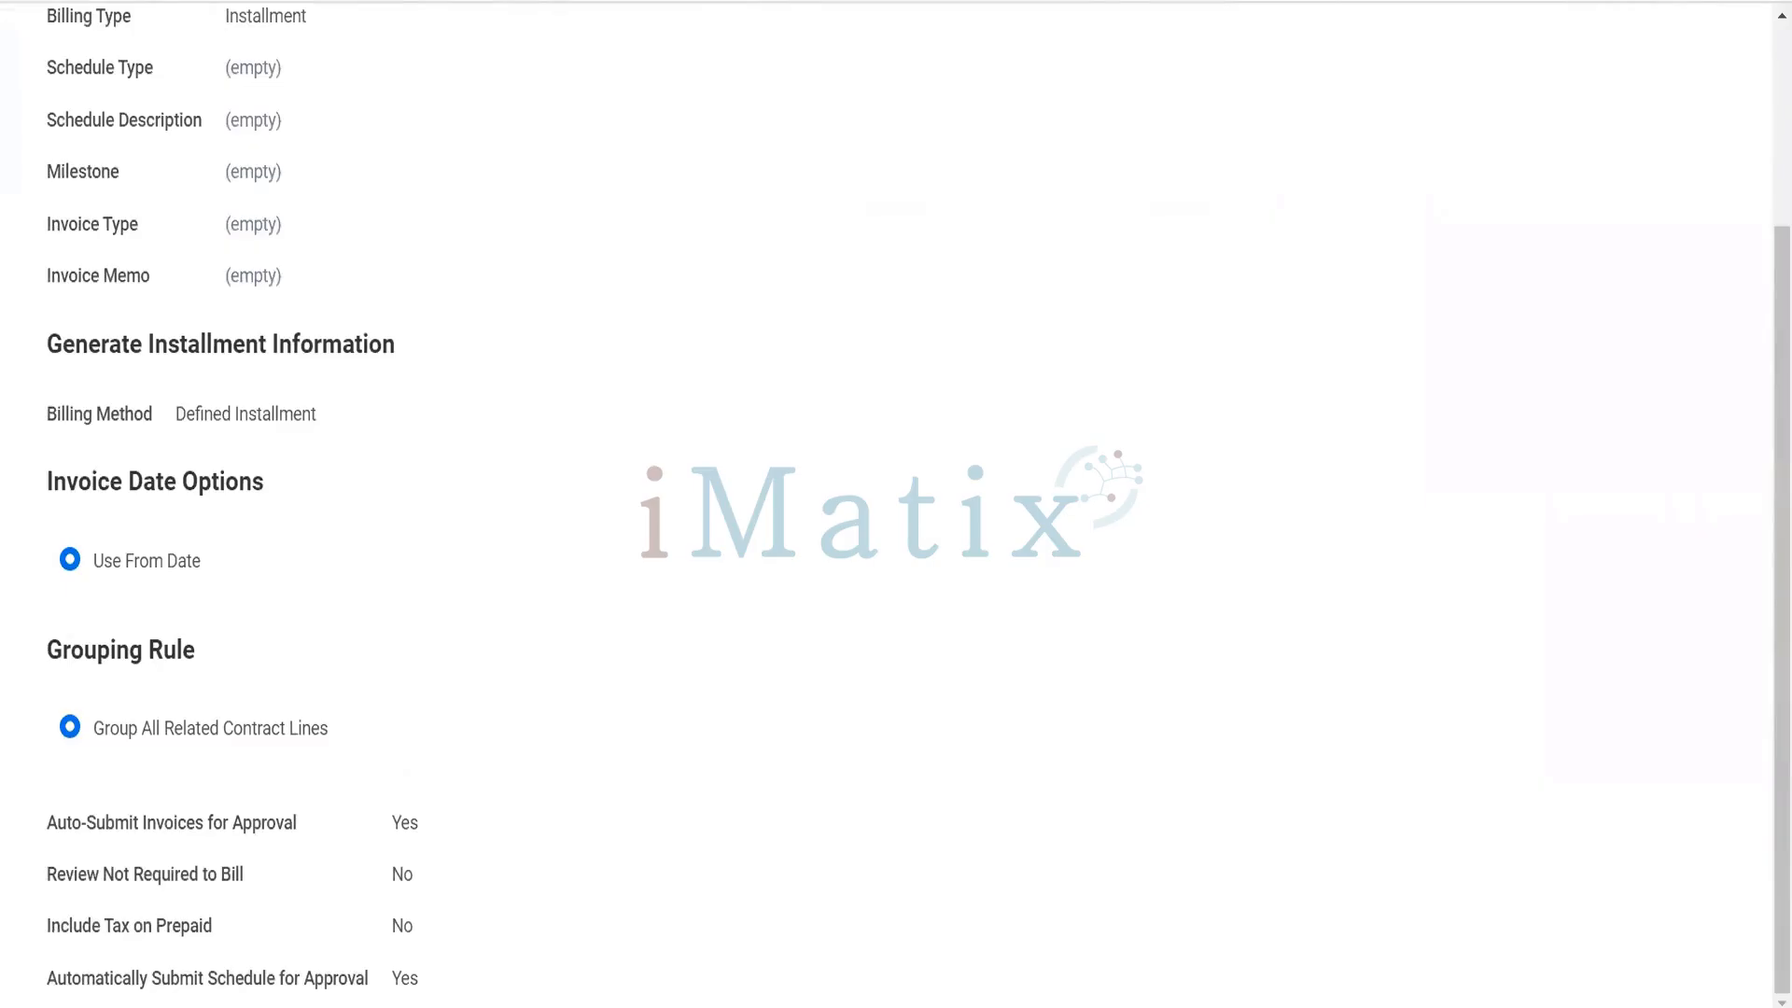
right_click(573, 1)
click(616, 245)
click(789, 307)
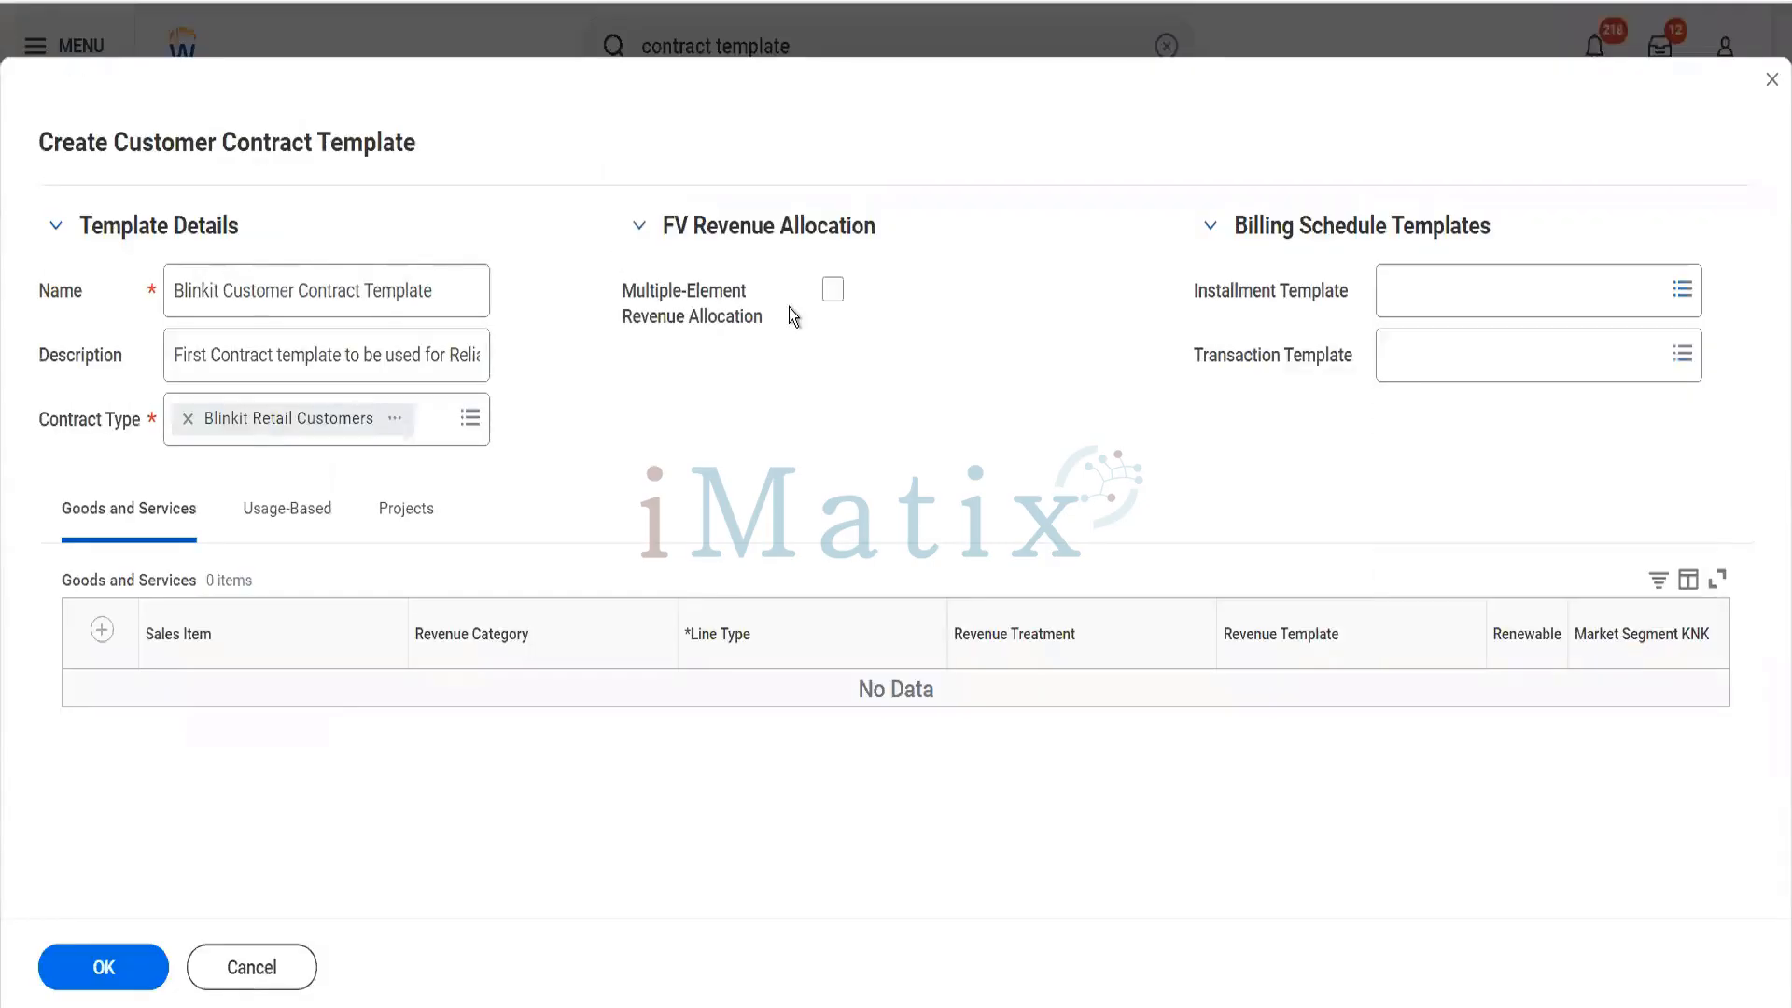
- Preview Apex Billing Schedule Template 2 from the transaction template choices and check its billing type
click(1409, 353)
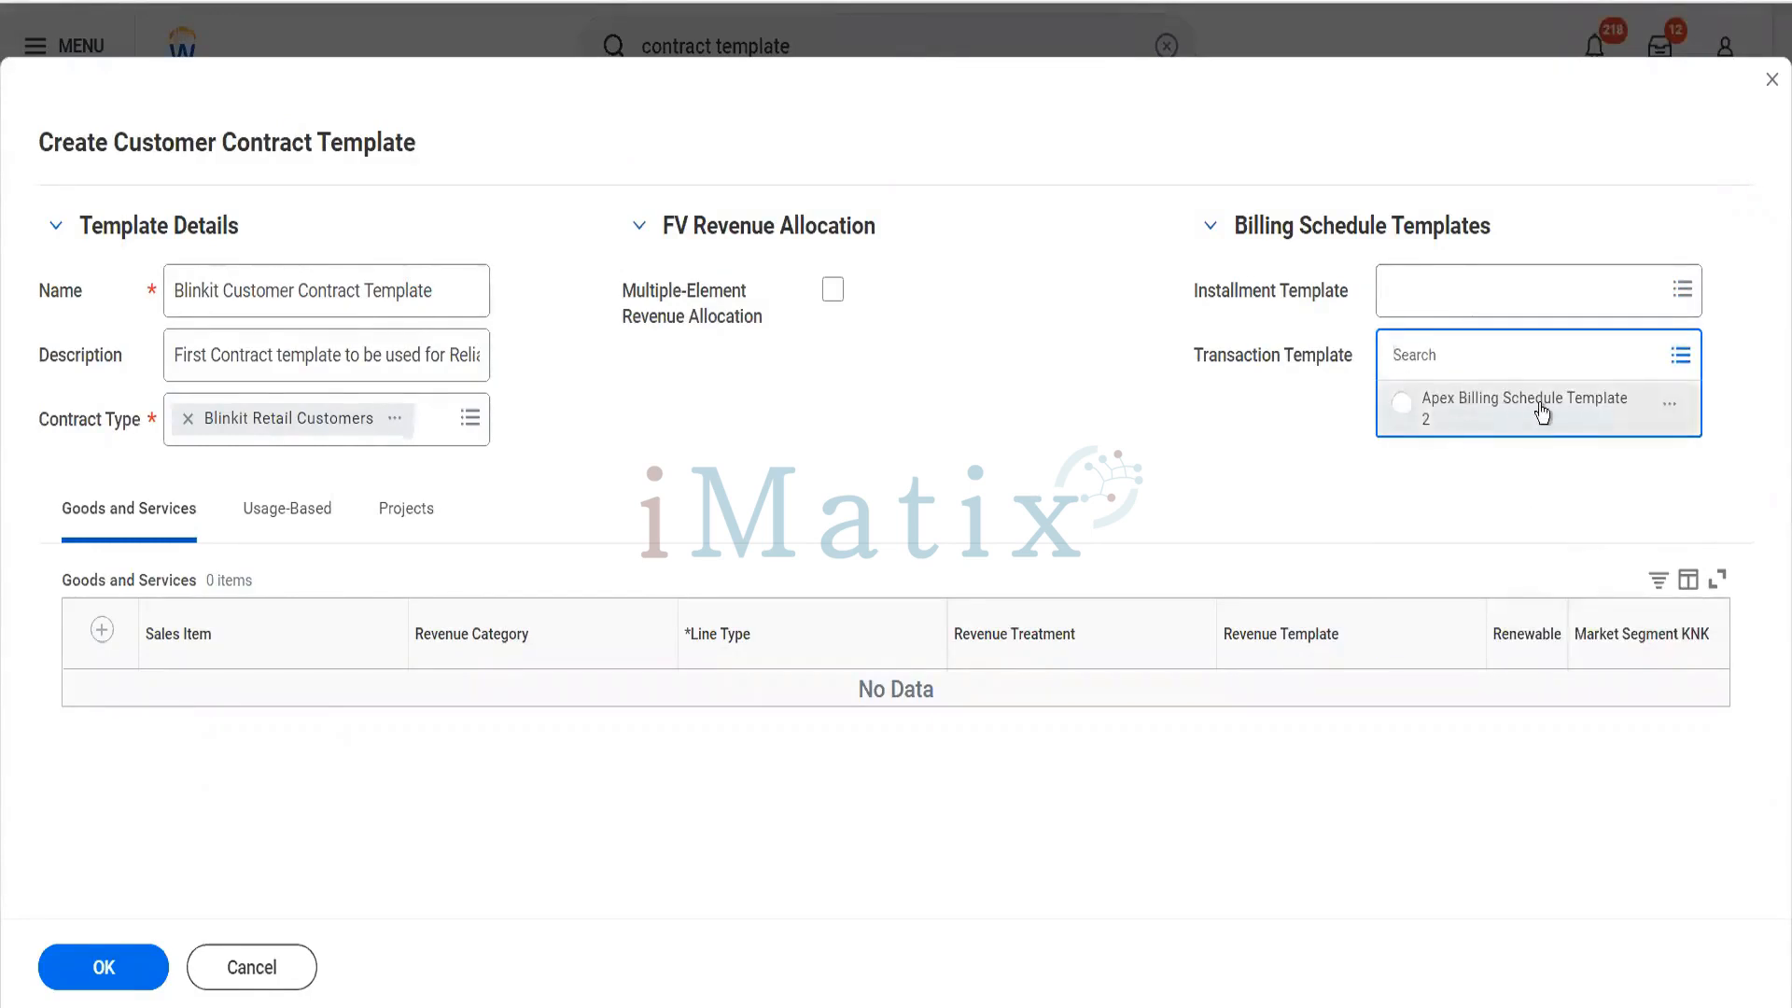
click(1670, 411)
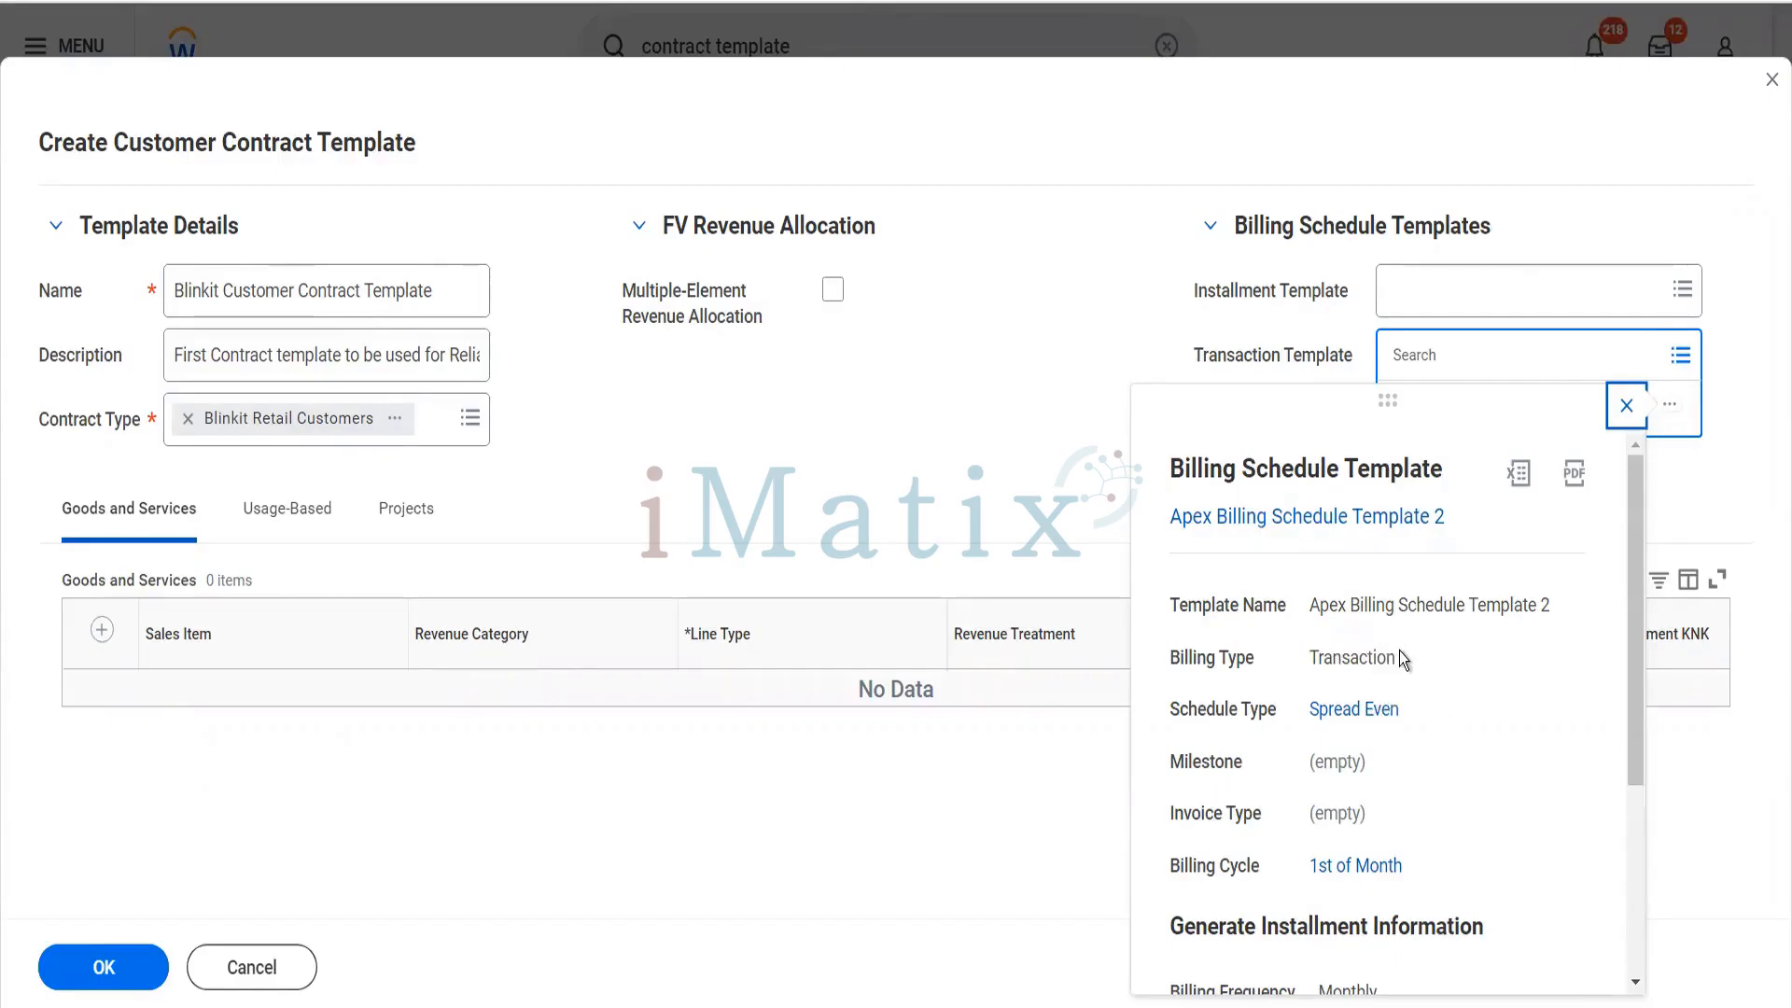
drag(1399, 657, 1304, 663)
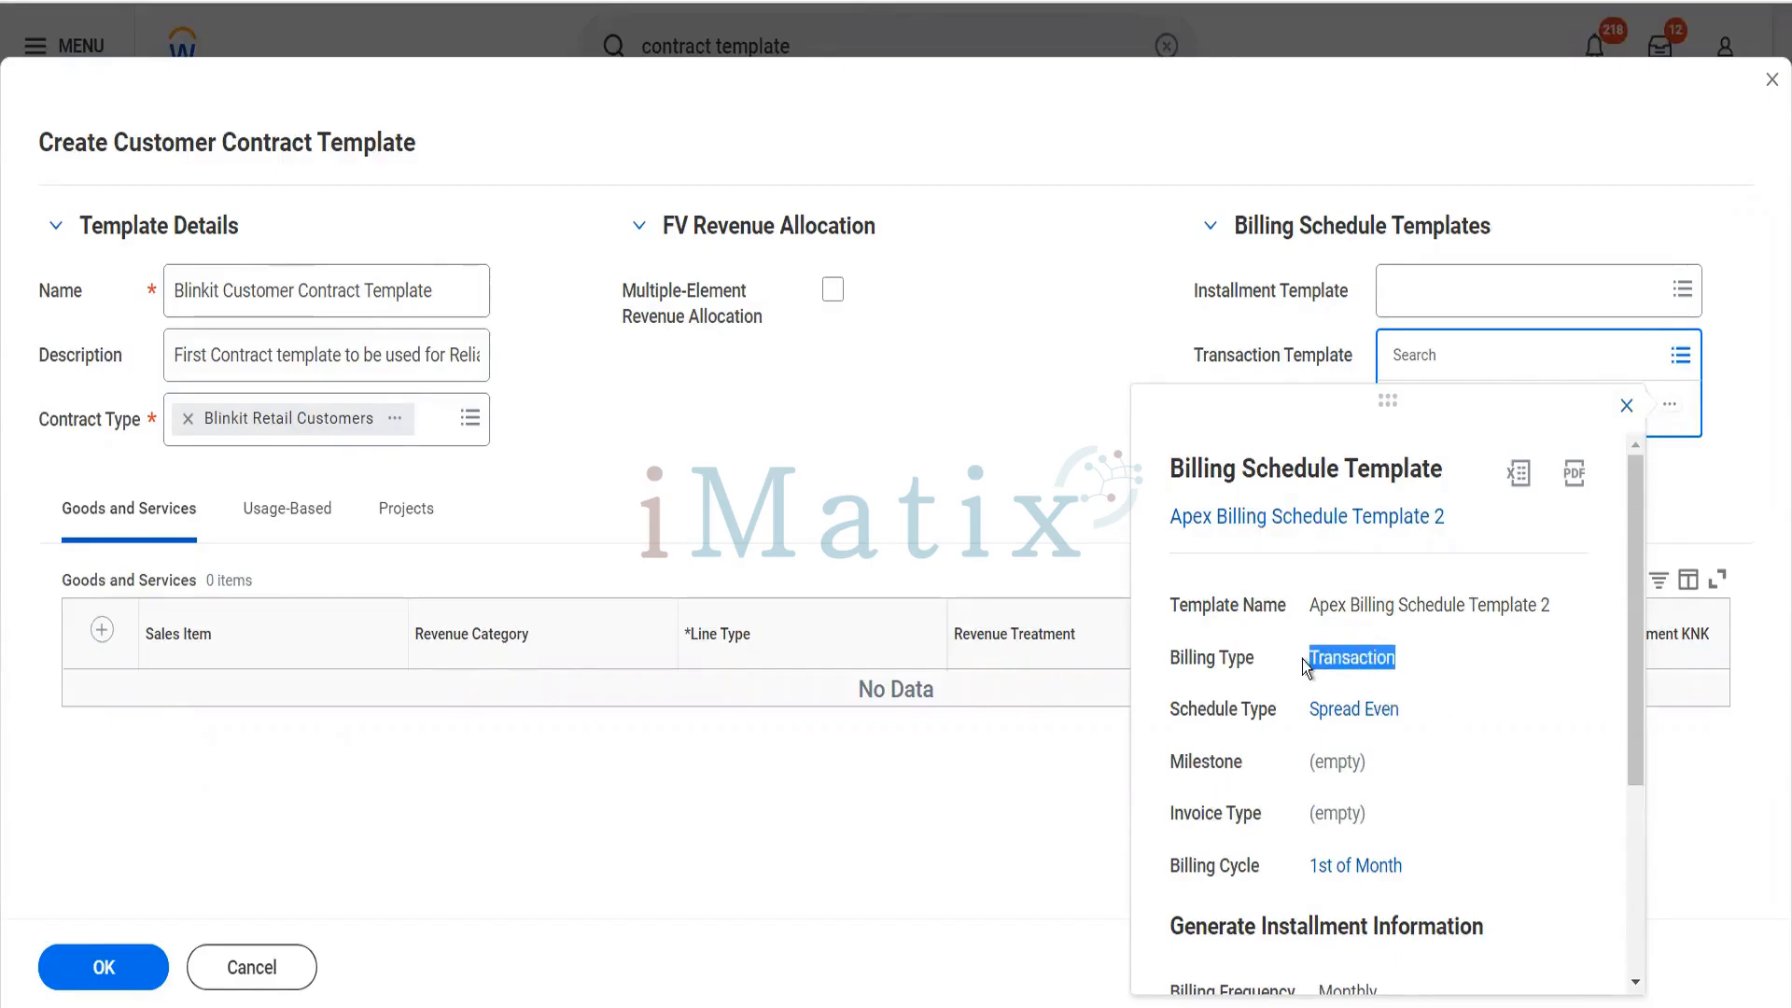
- Preview Apex Billing Schedule Template1 from the installment template choices and close the preview without selecting a template
click(1555, 284)
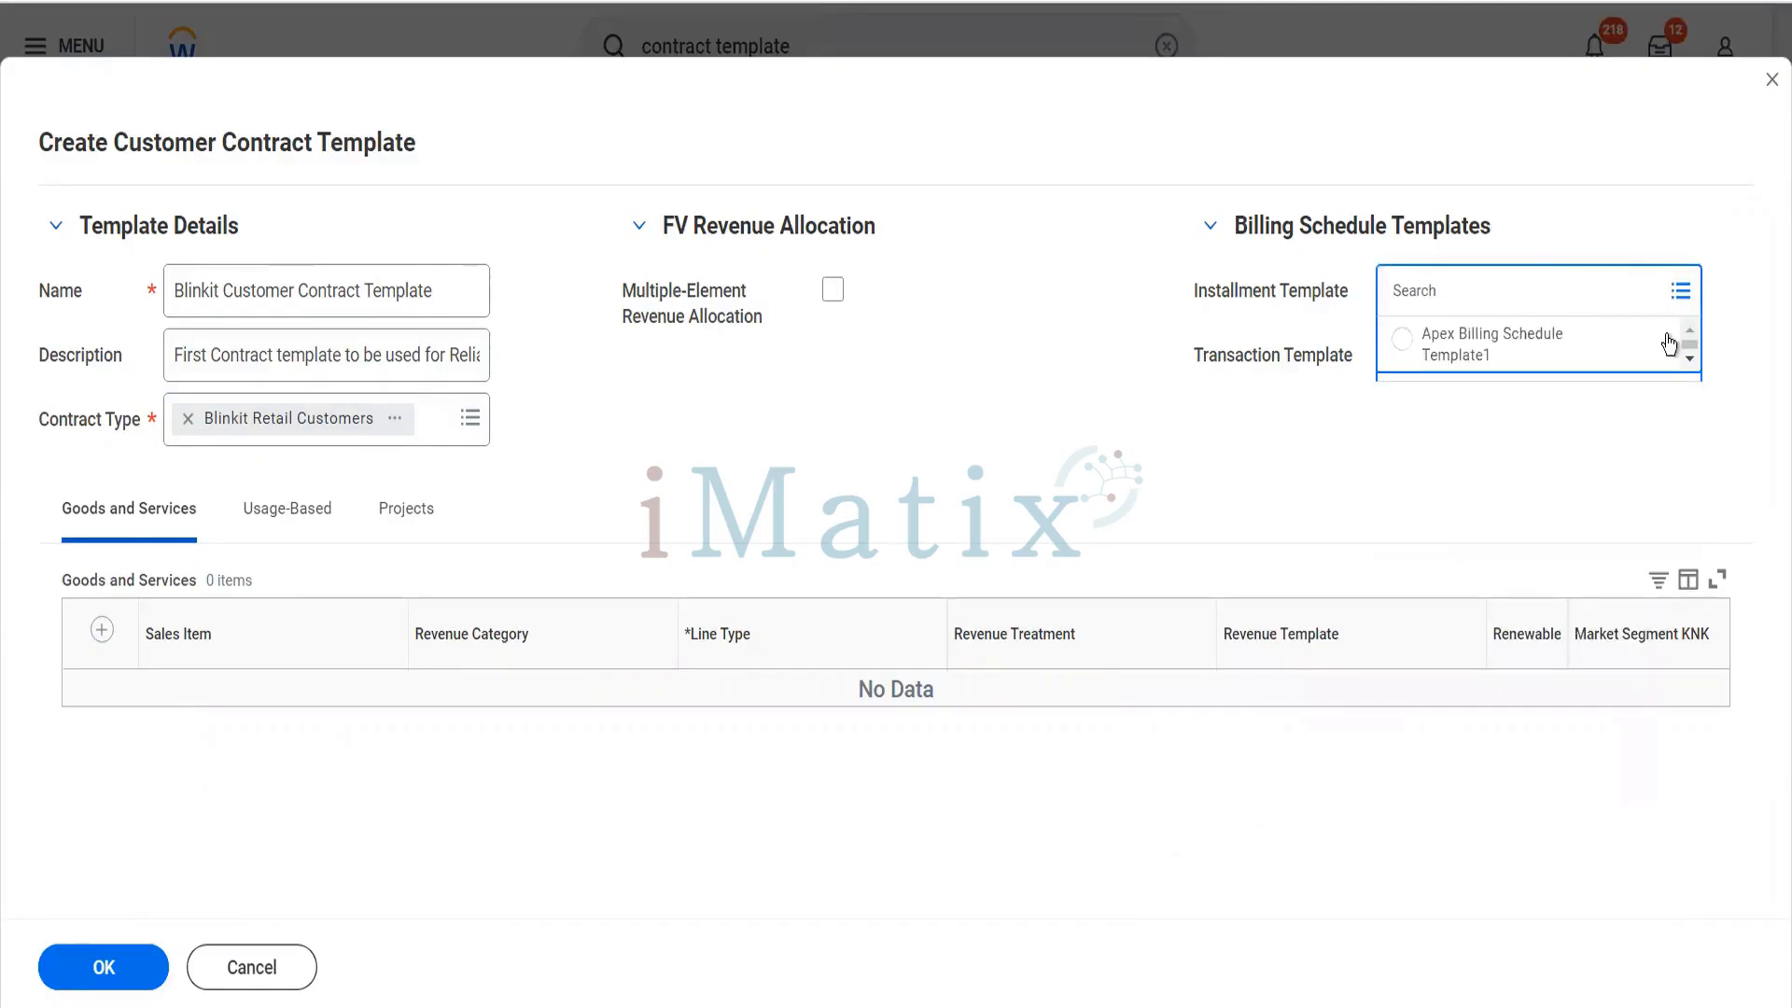
key(Tab)
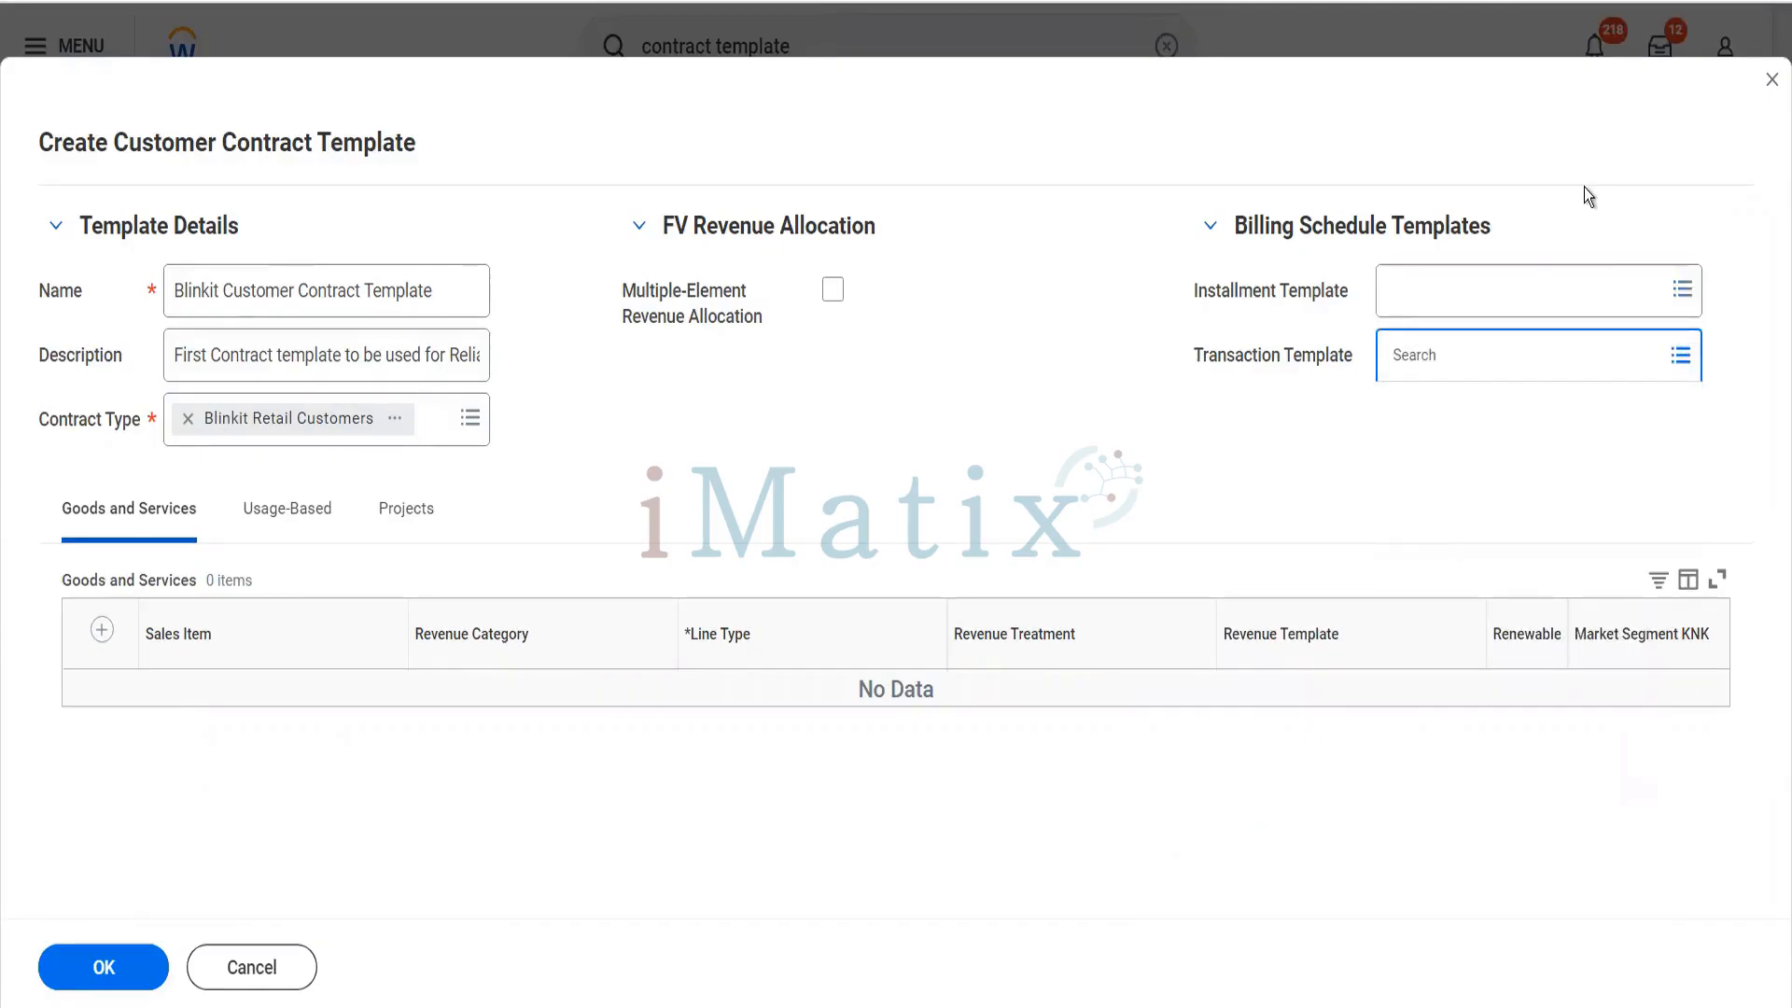
click(1585, 282)
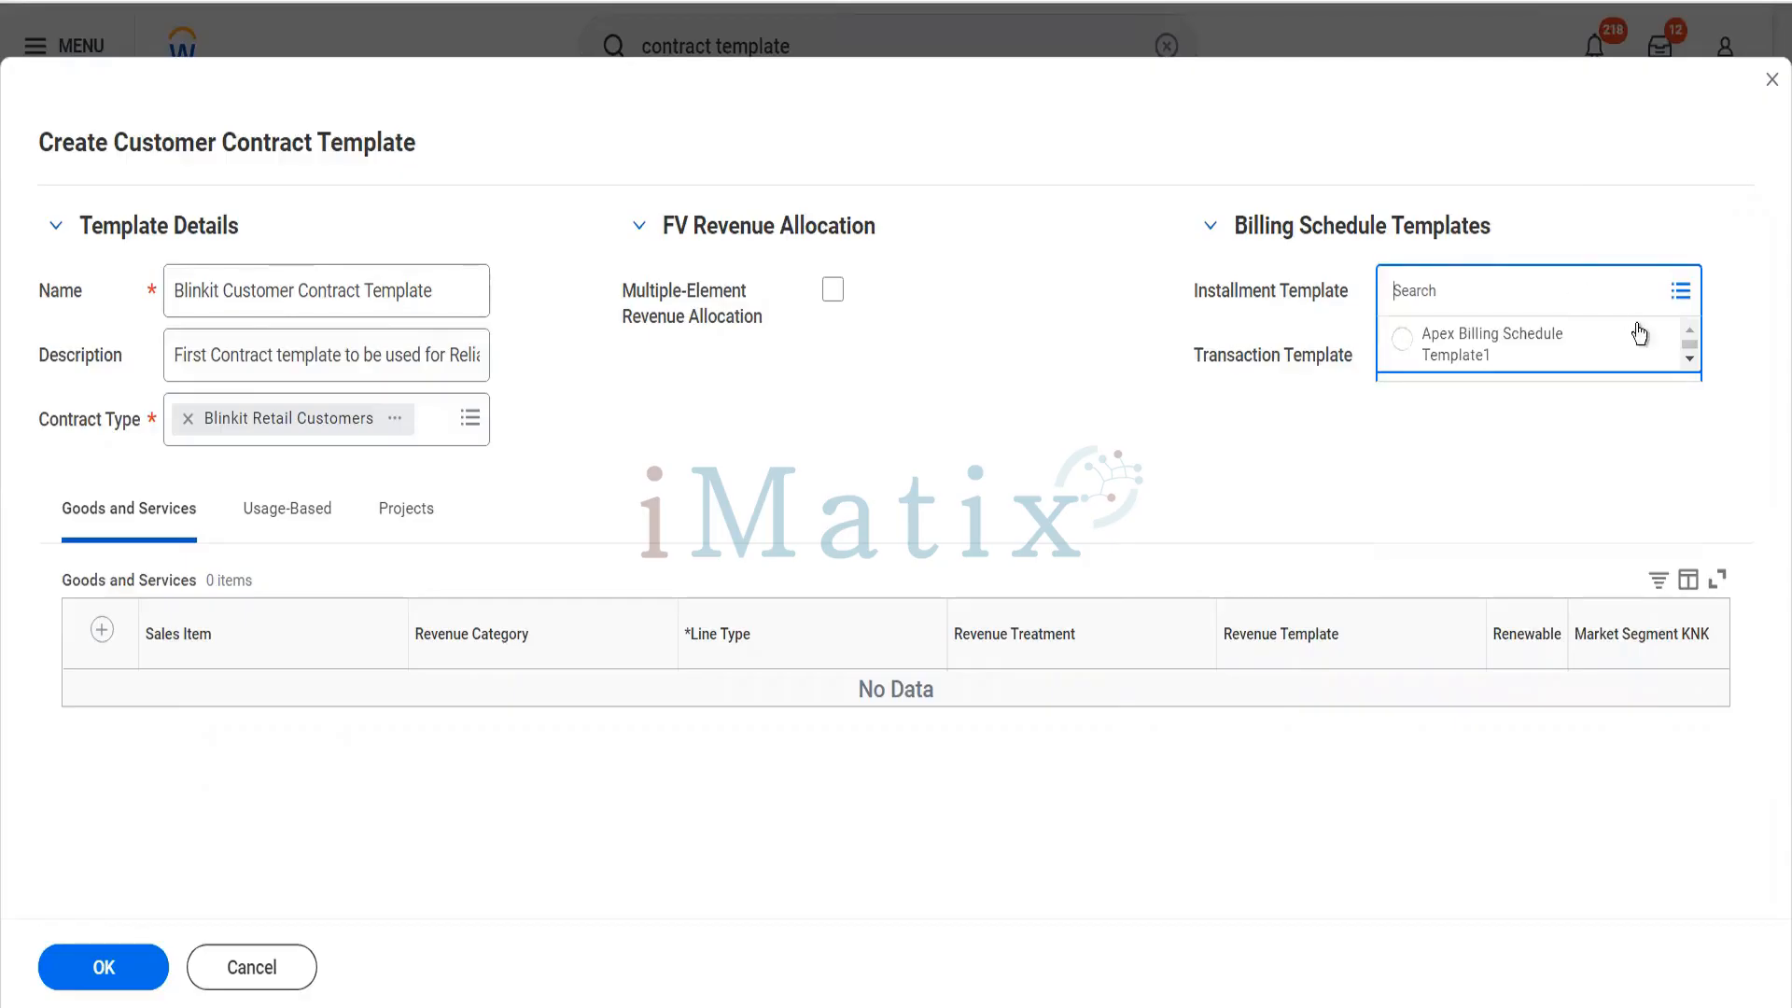
click(1651, 343)
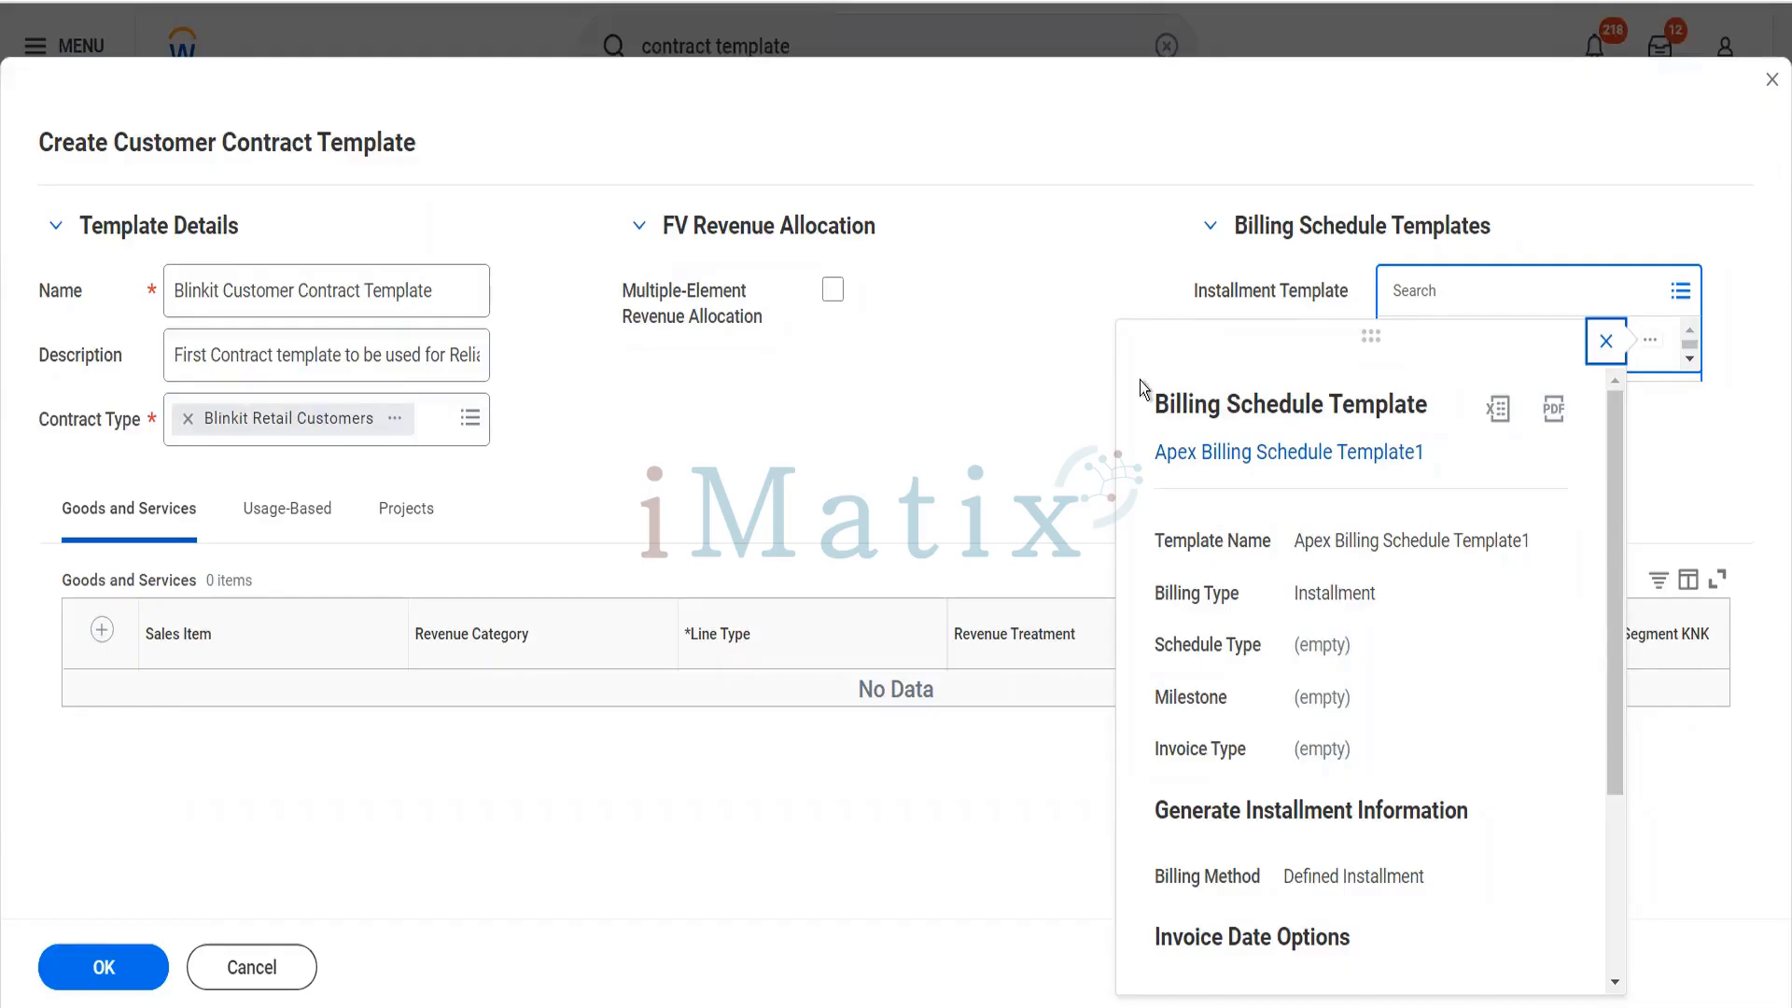
click(1000, 363)
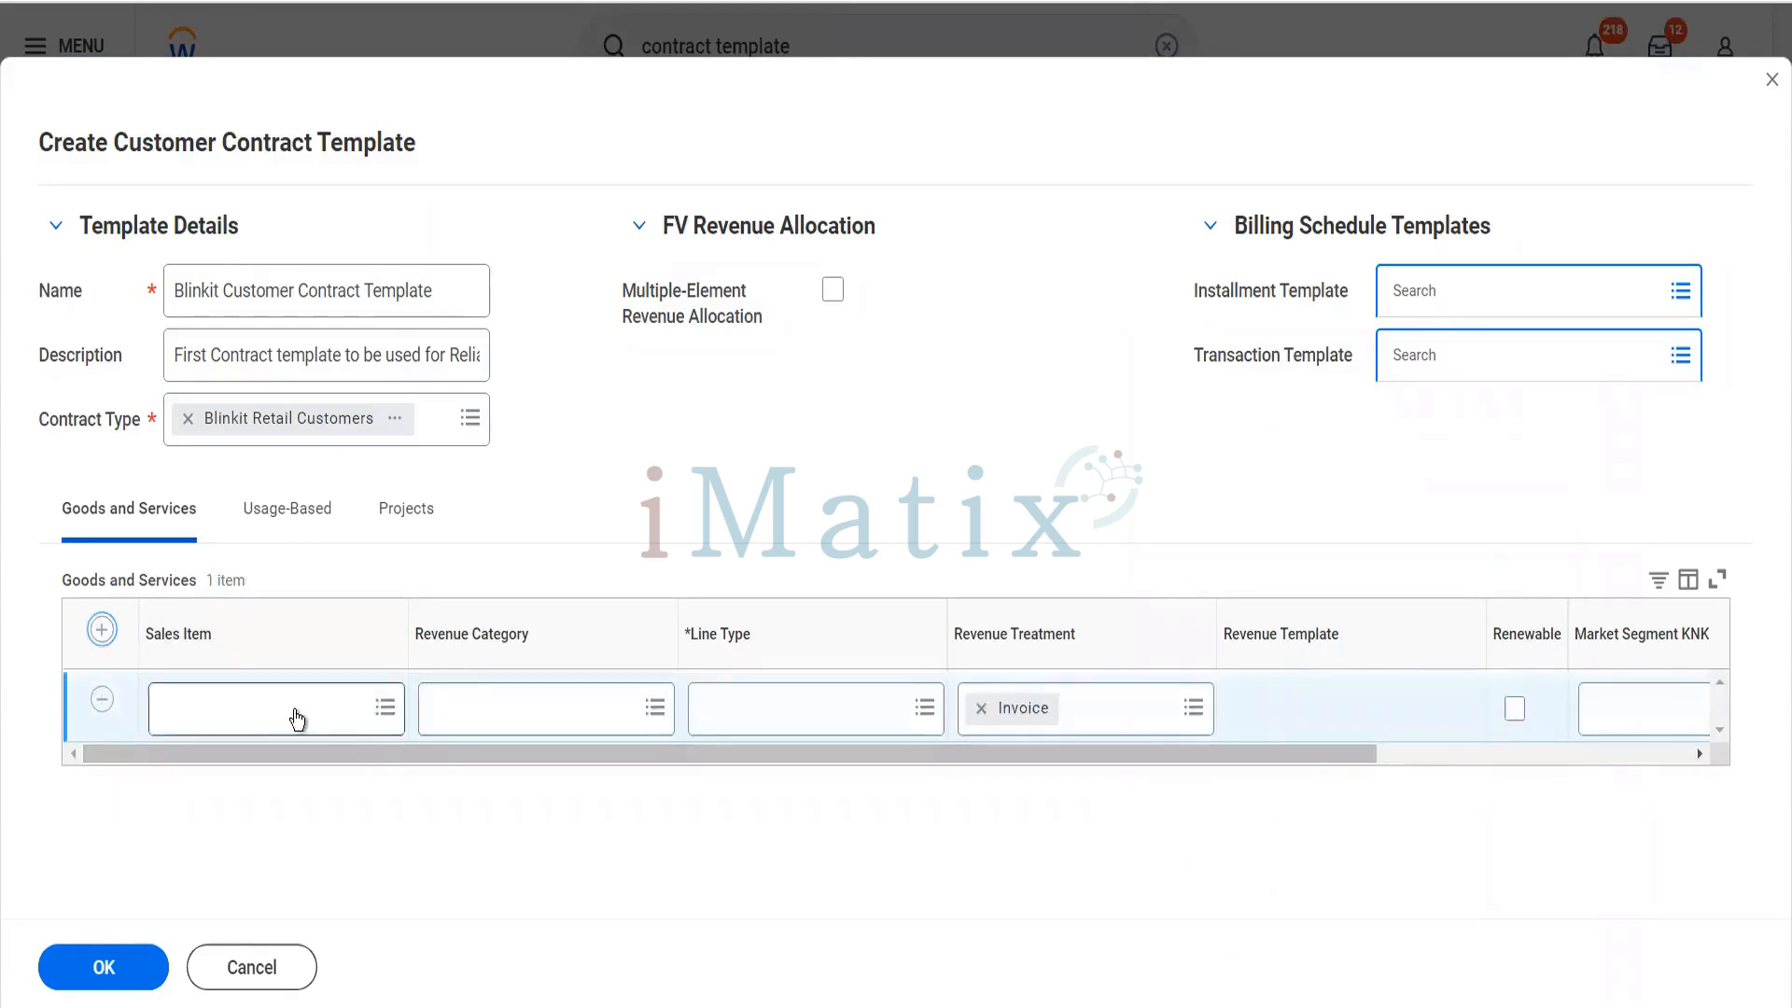
- Add a goods and services line with the sales item Pack of Biscuits
click(295, 710)
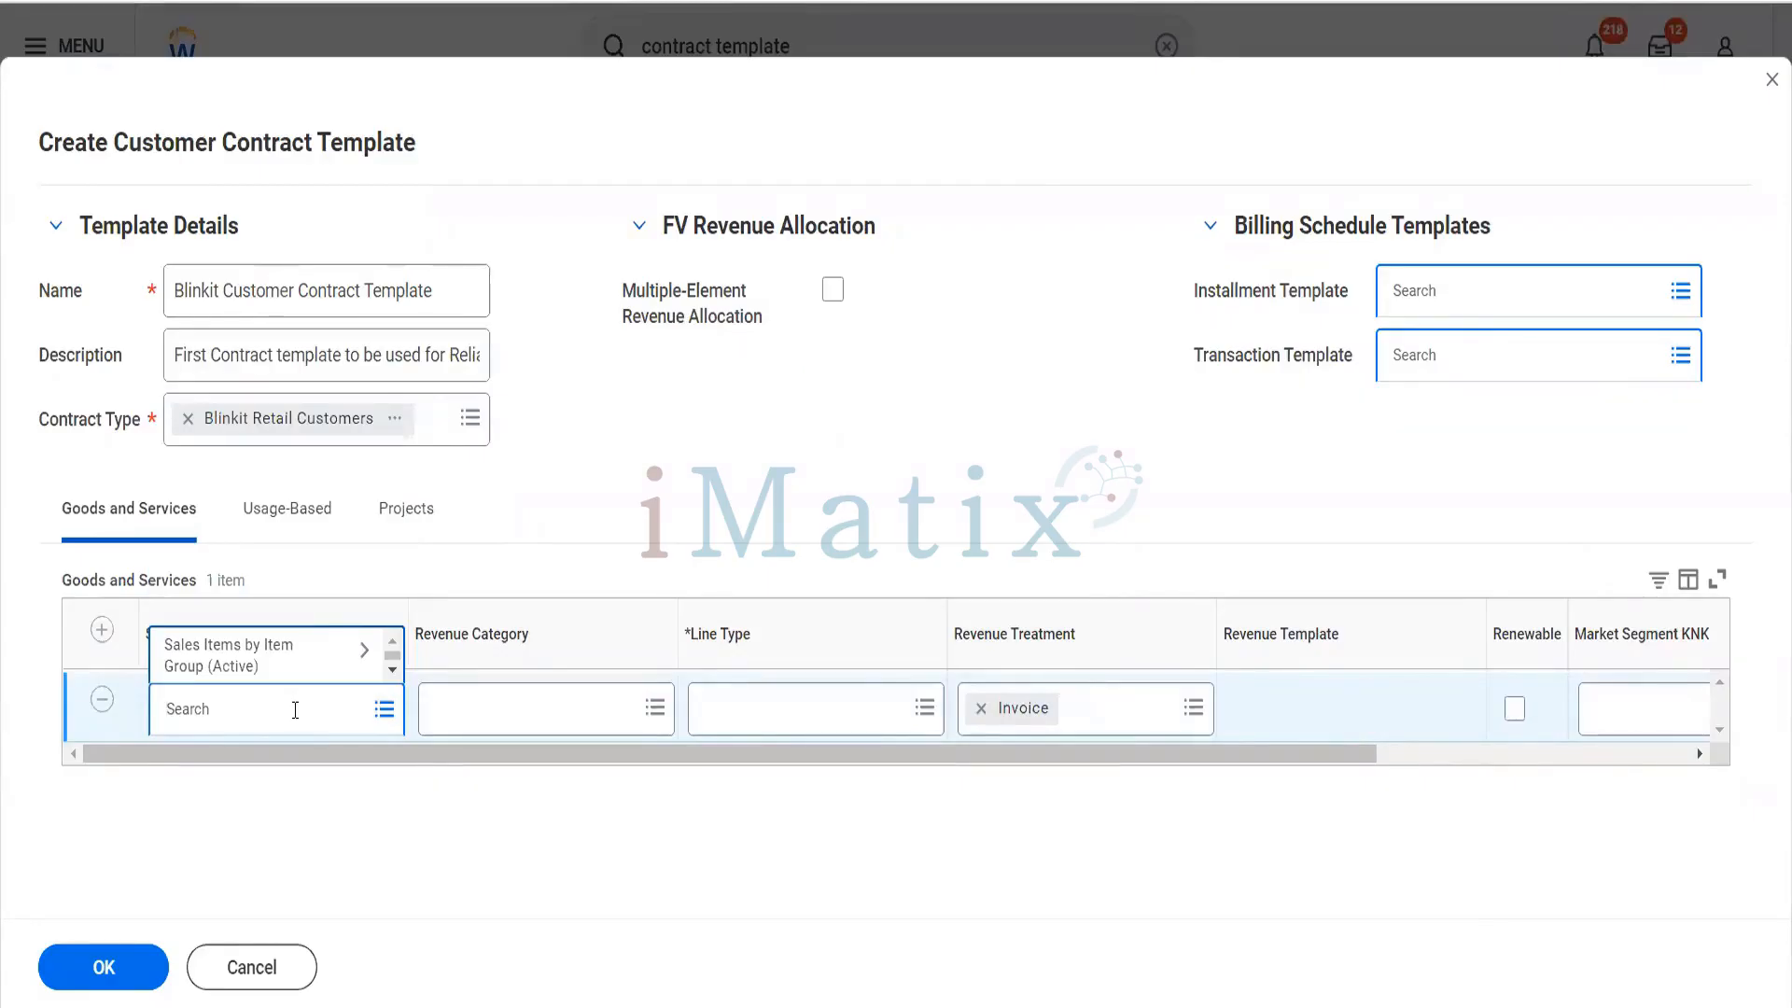
text(biscuit)
key(Return)
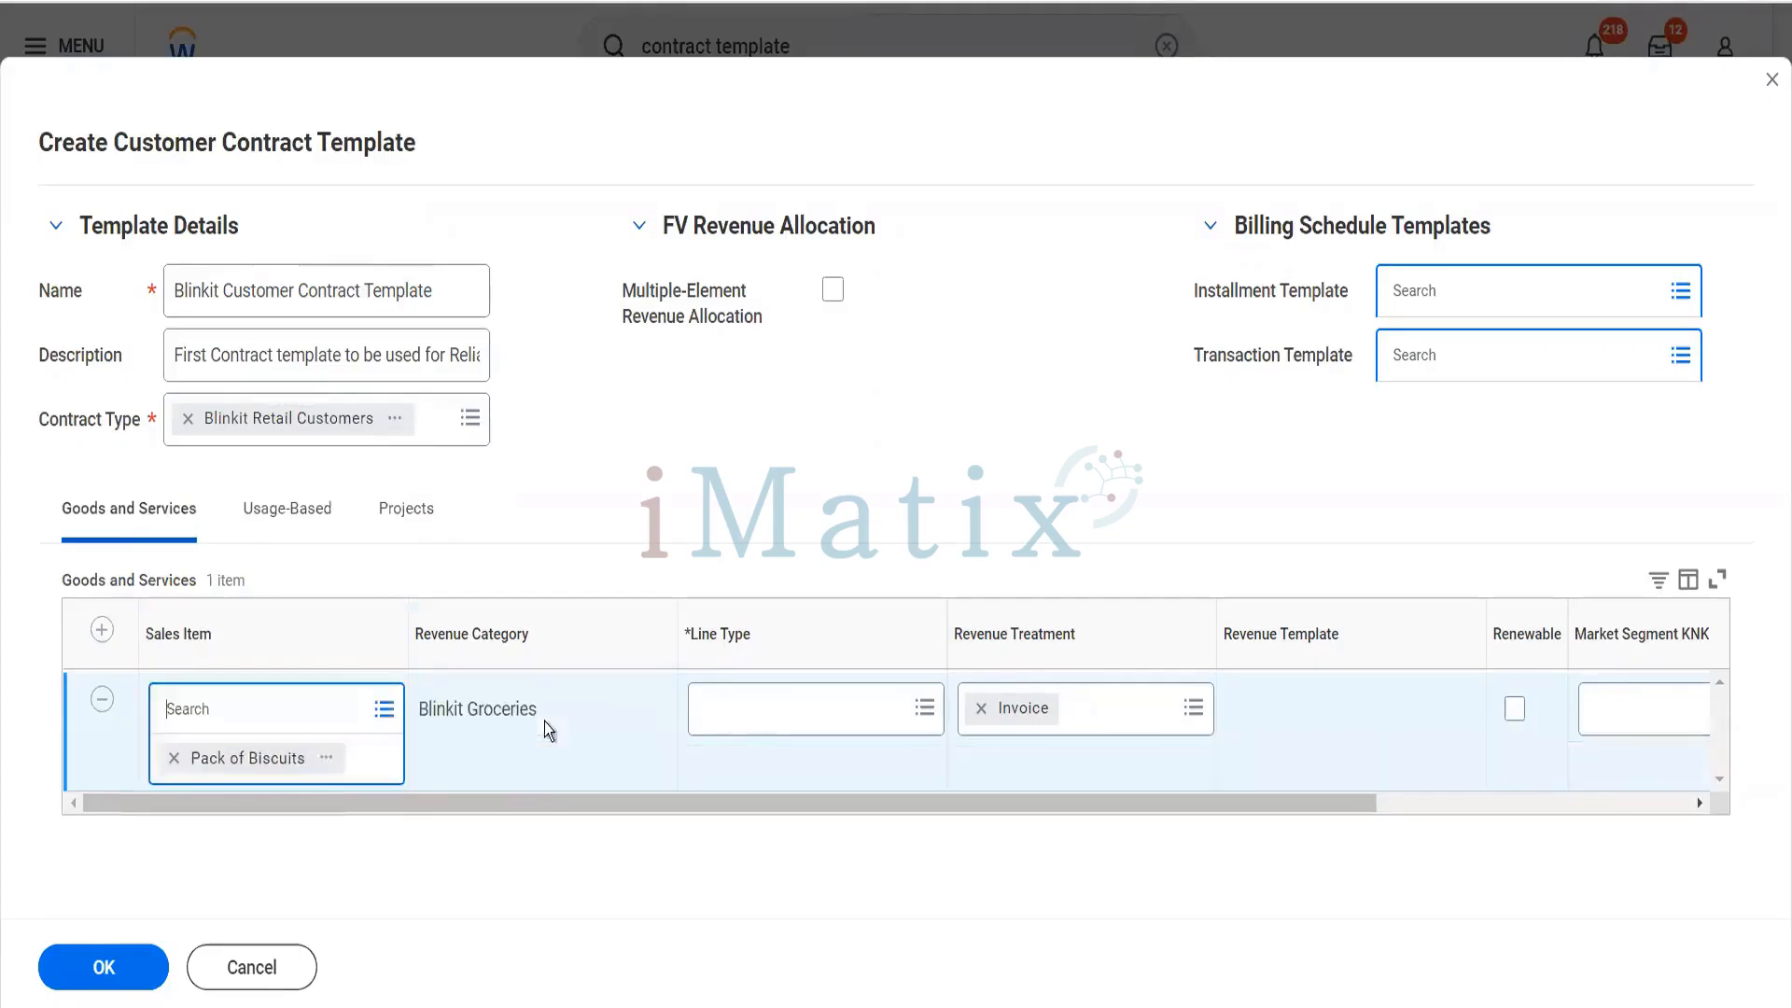
- Set the Pack of Biscuits line type to Fixed Amount and submit the customer contract template
click(744, 719)
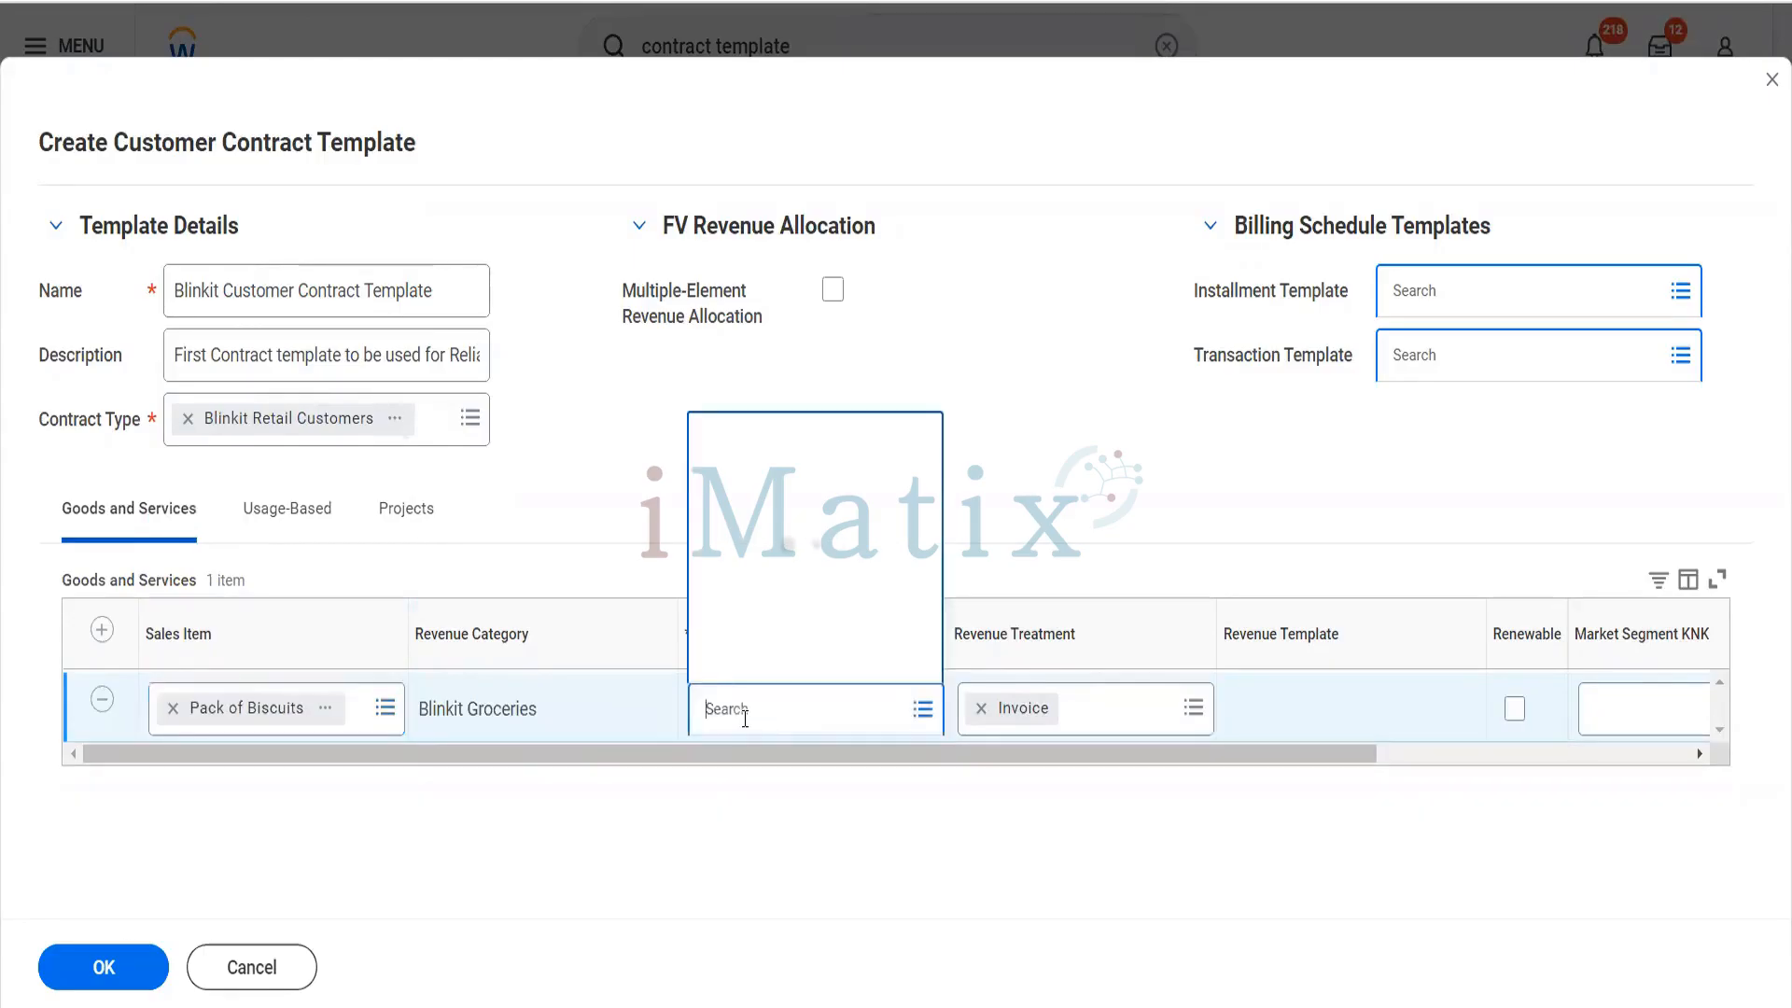
click(781, 653)
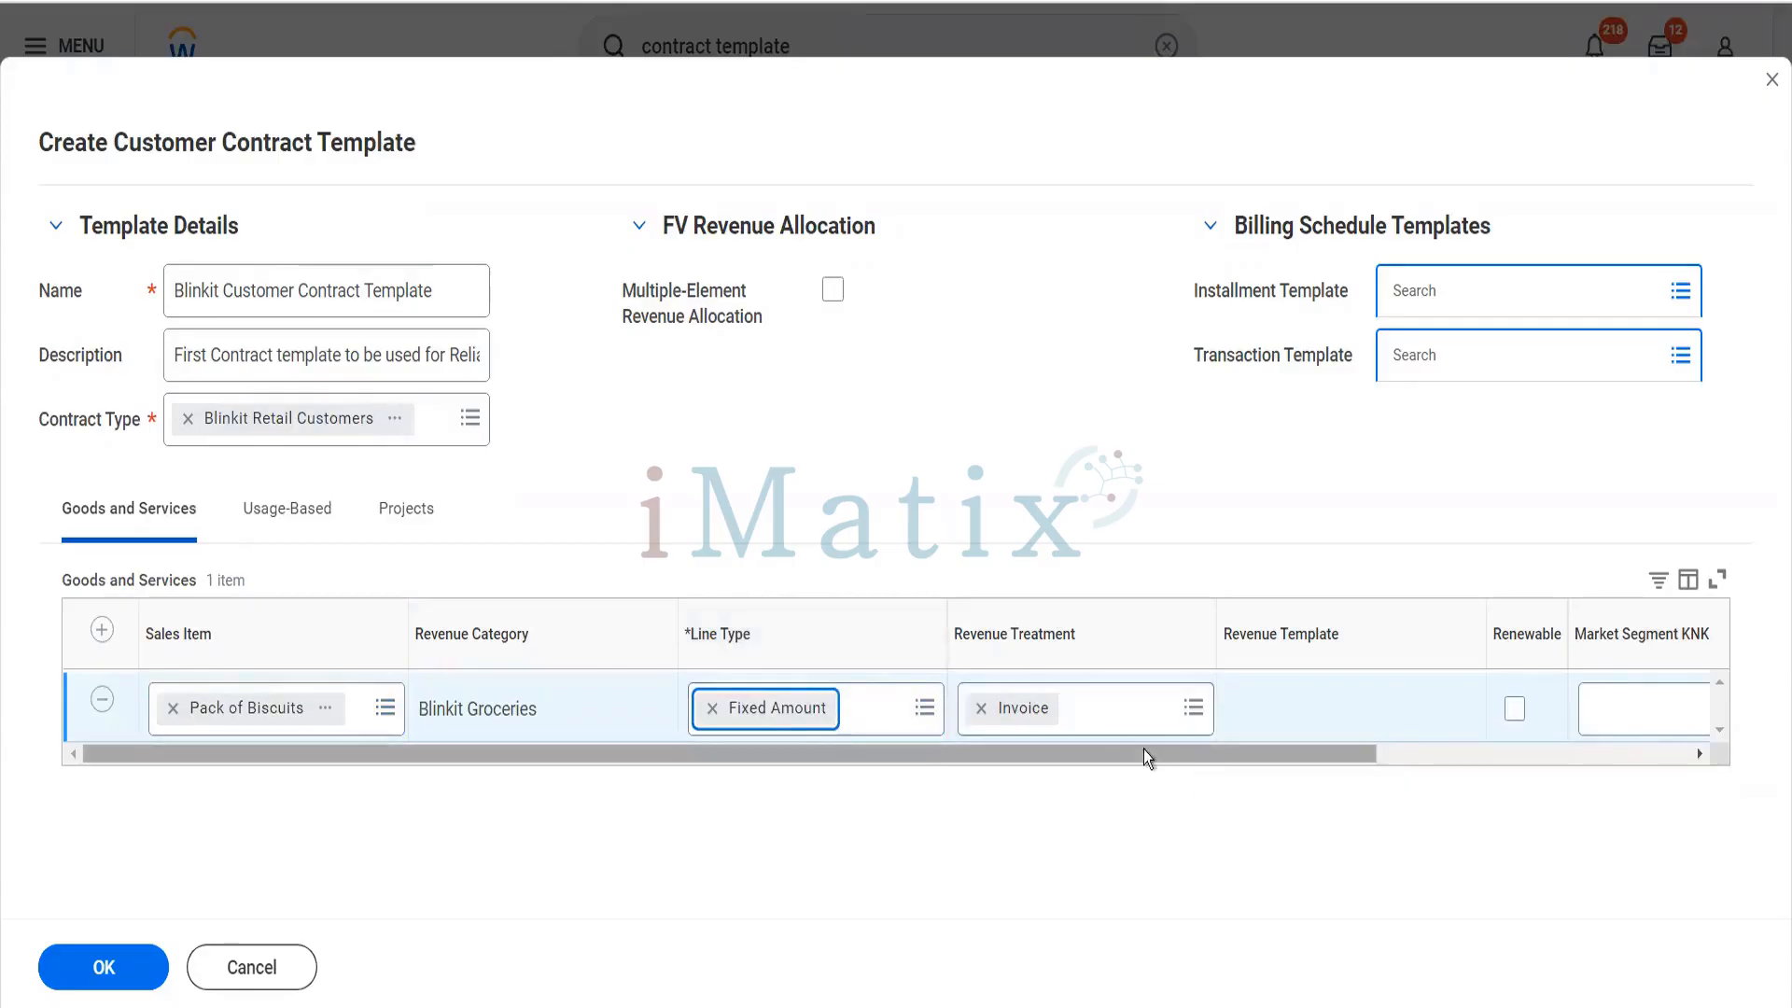
drag(1144, 749, 1497, 814)
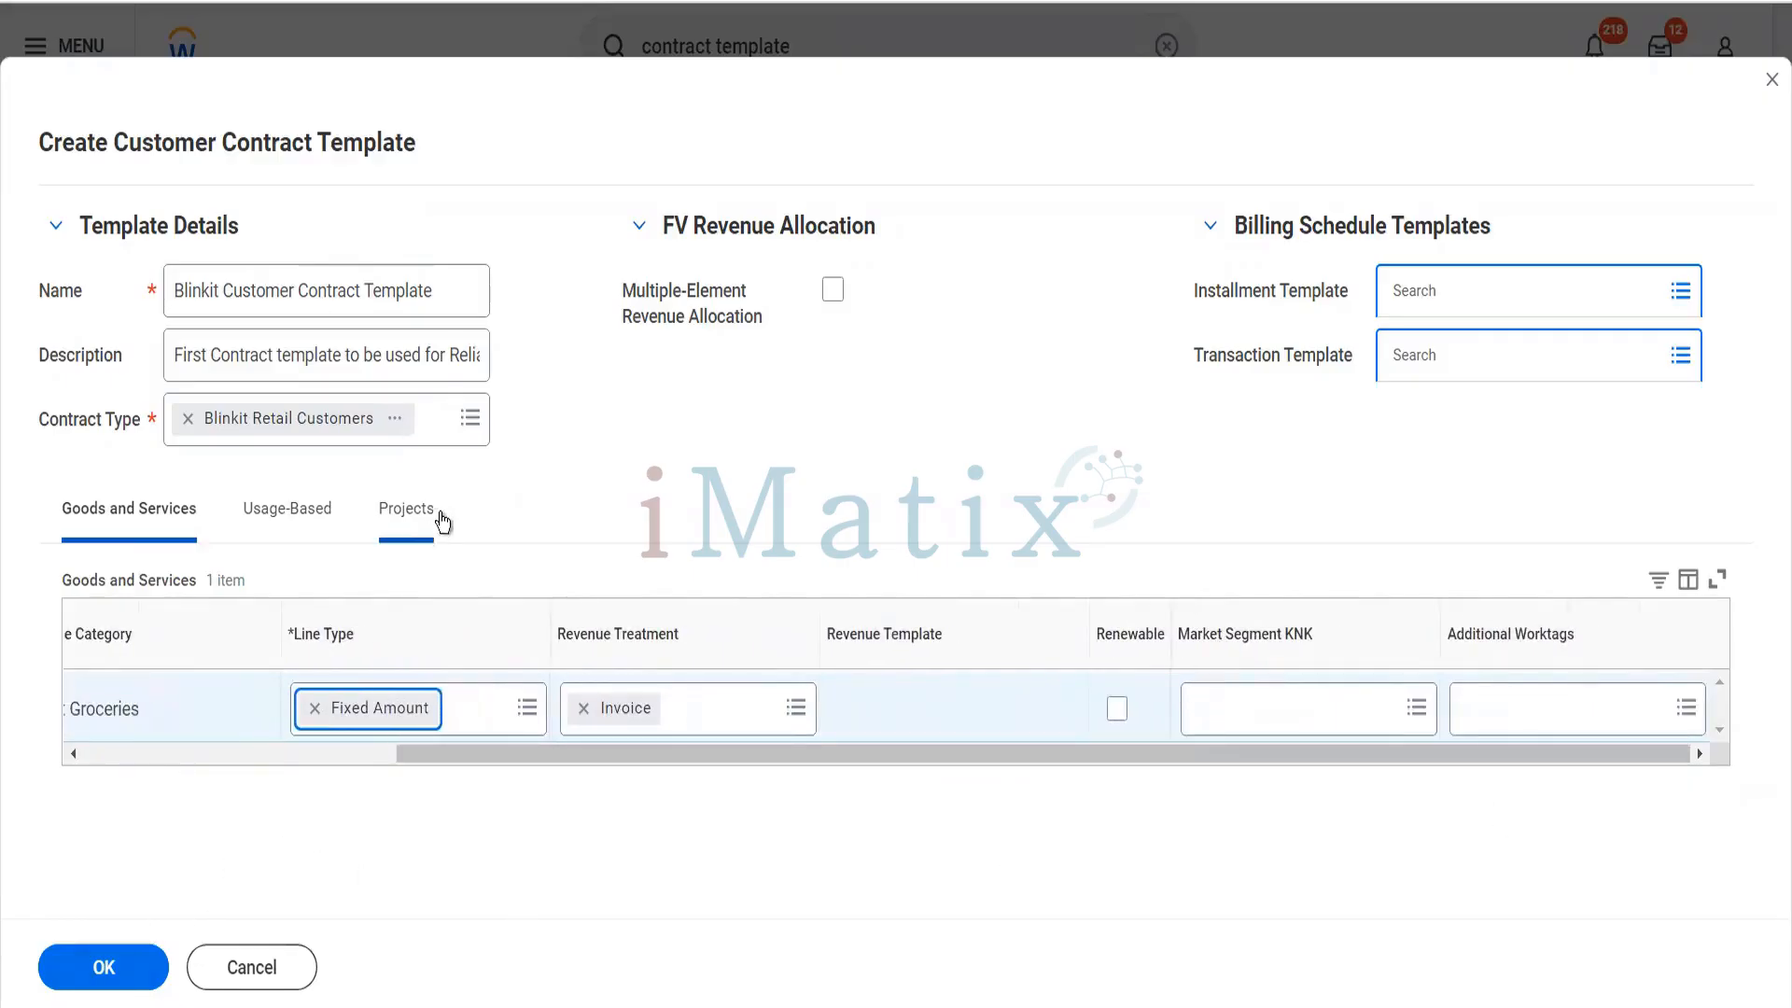
click(143, 973)
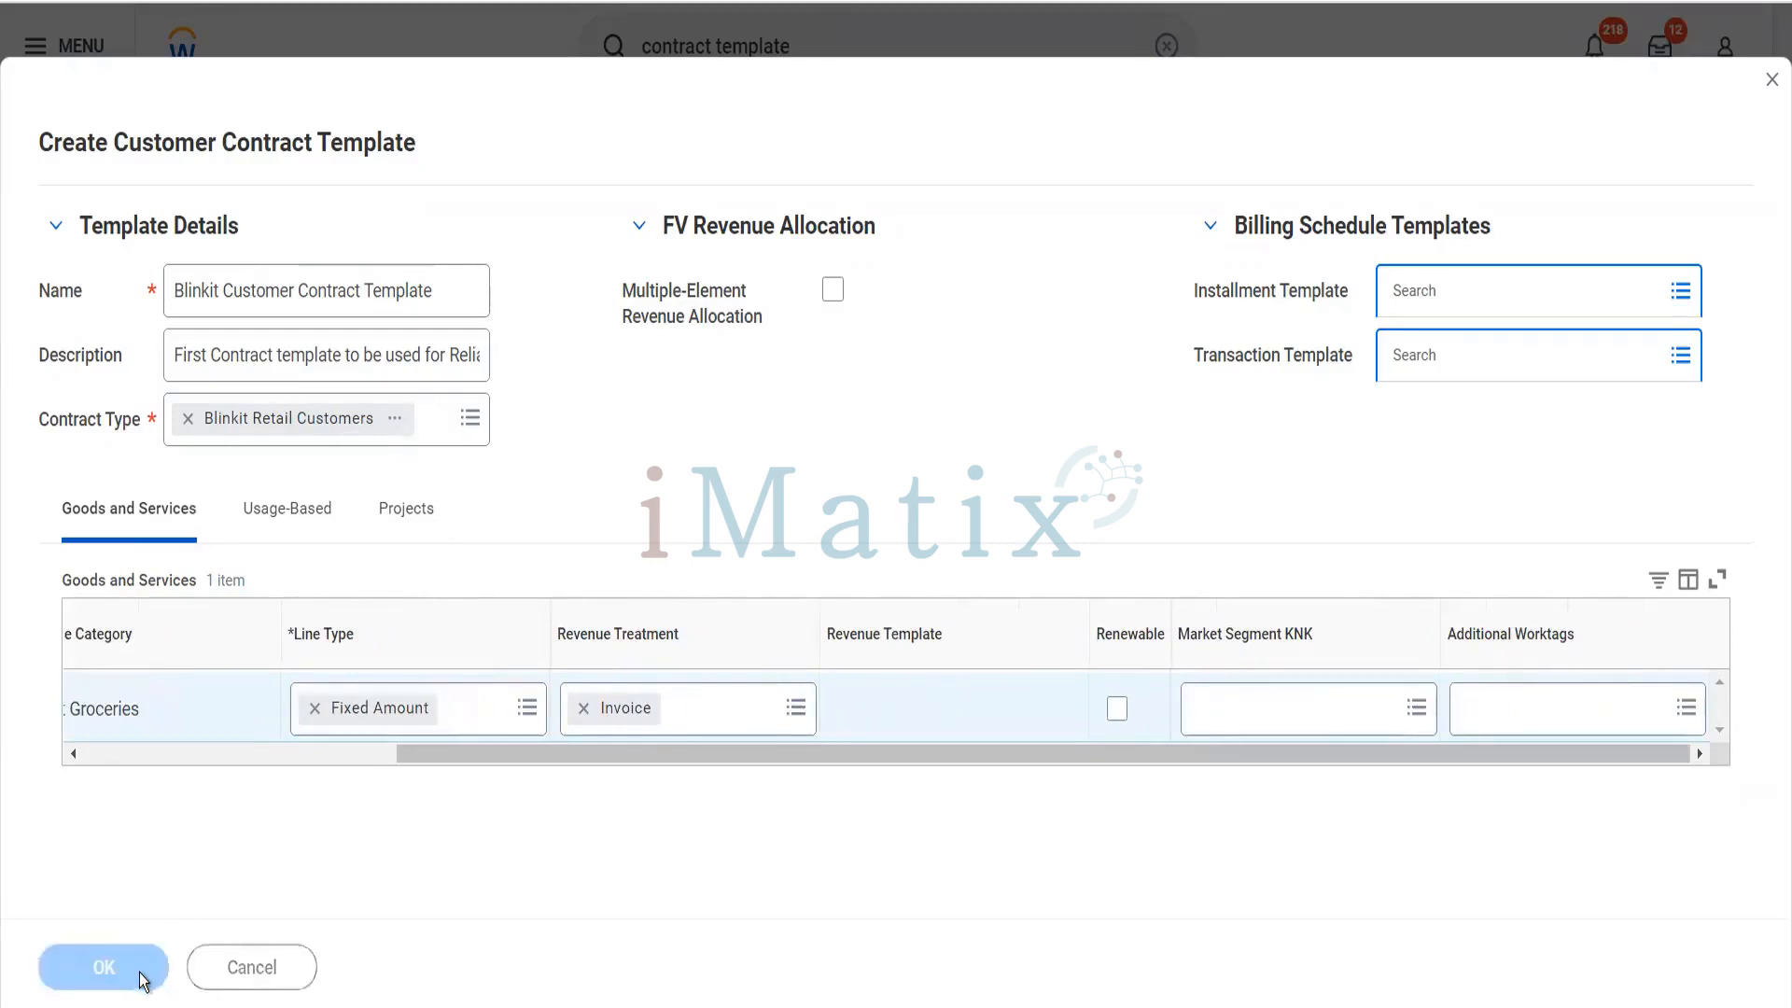
- Search for the Maintain Customer Contract Types task and open it
click(806, 46)
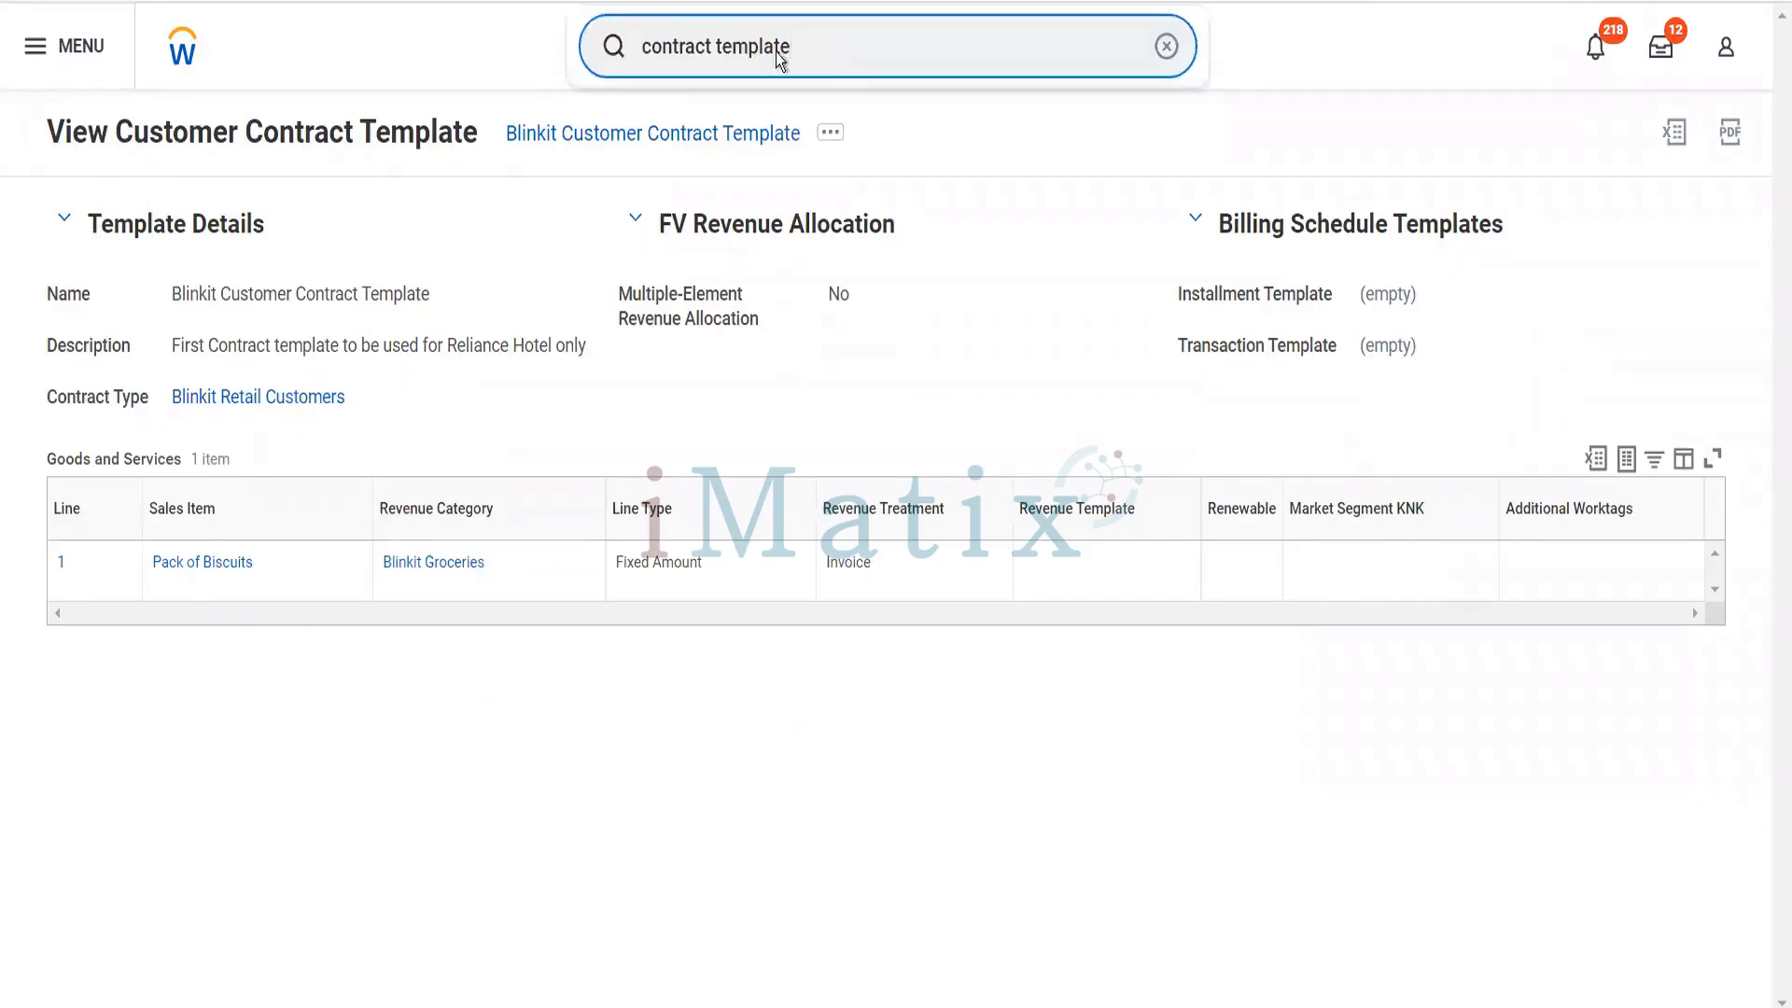
drag(823, 60, 652, 82)
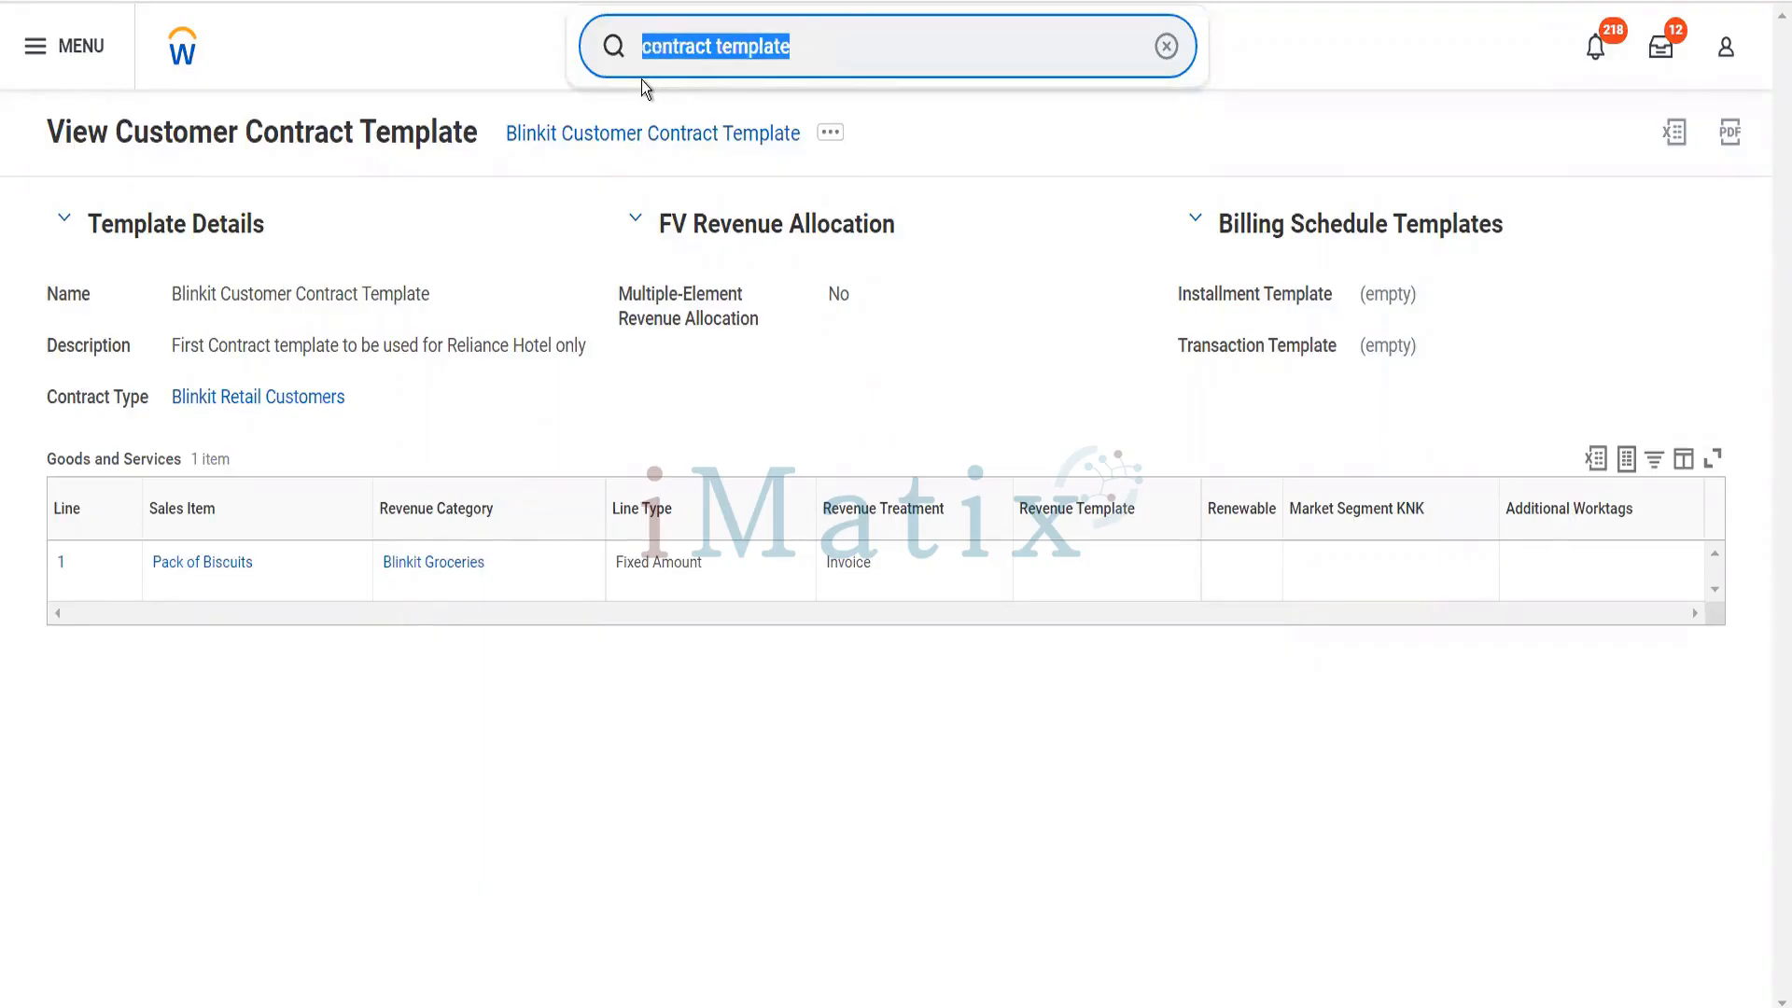
text(mai cust con)
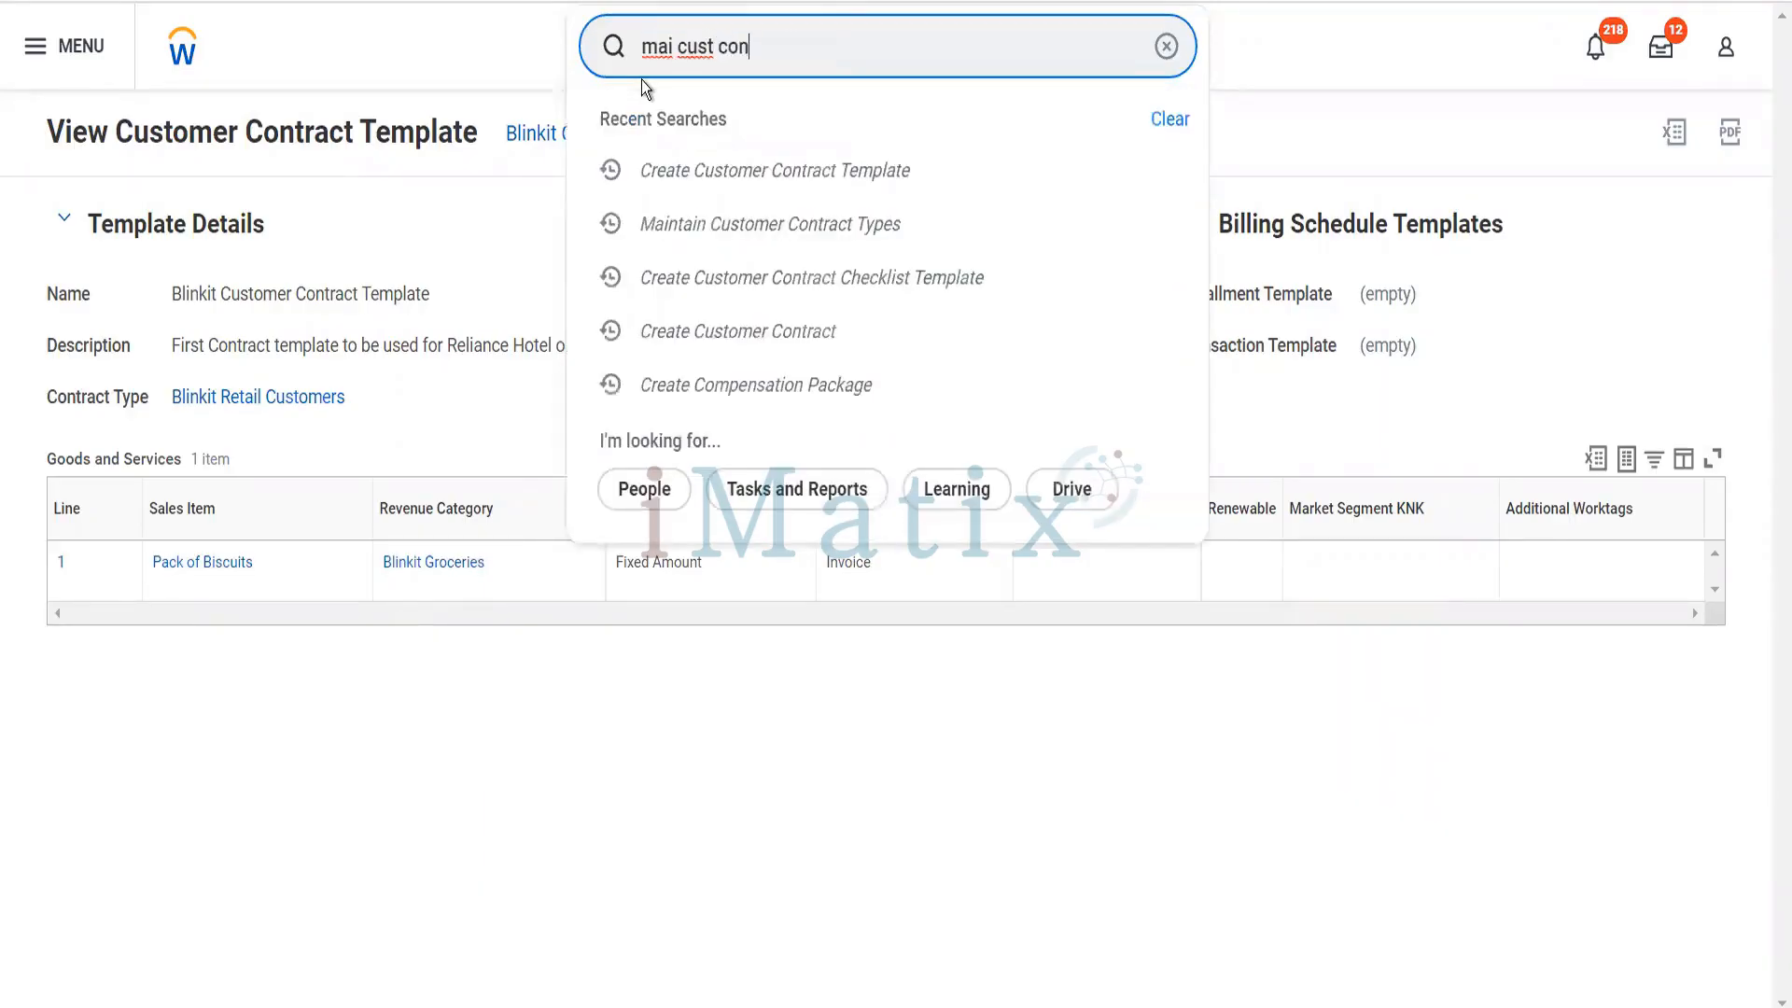
text( thype)
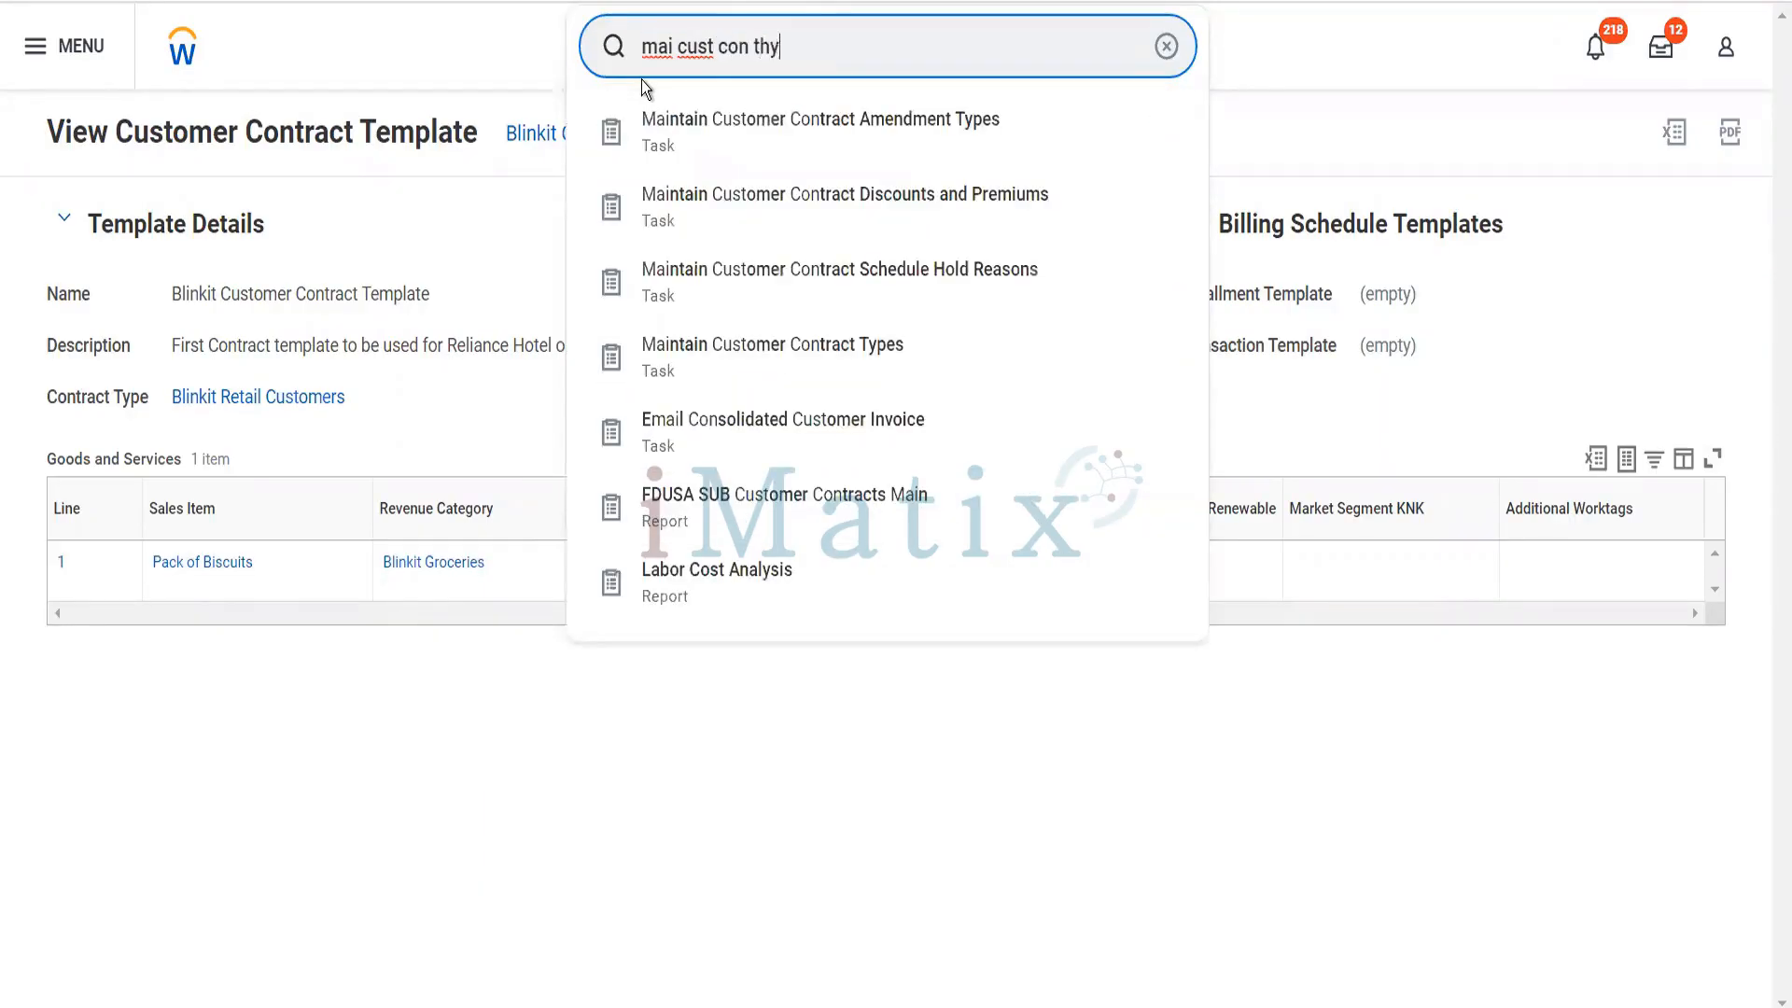
key(BackSpace)
key(BackSpace)
key(BackSpace)
key(BackSpace)
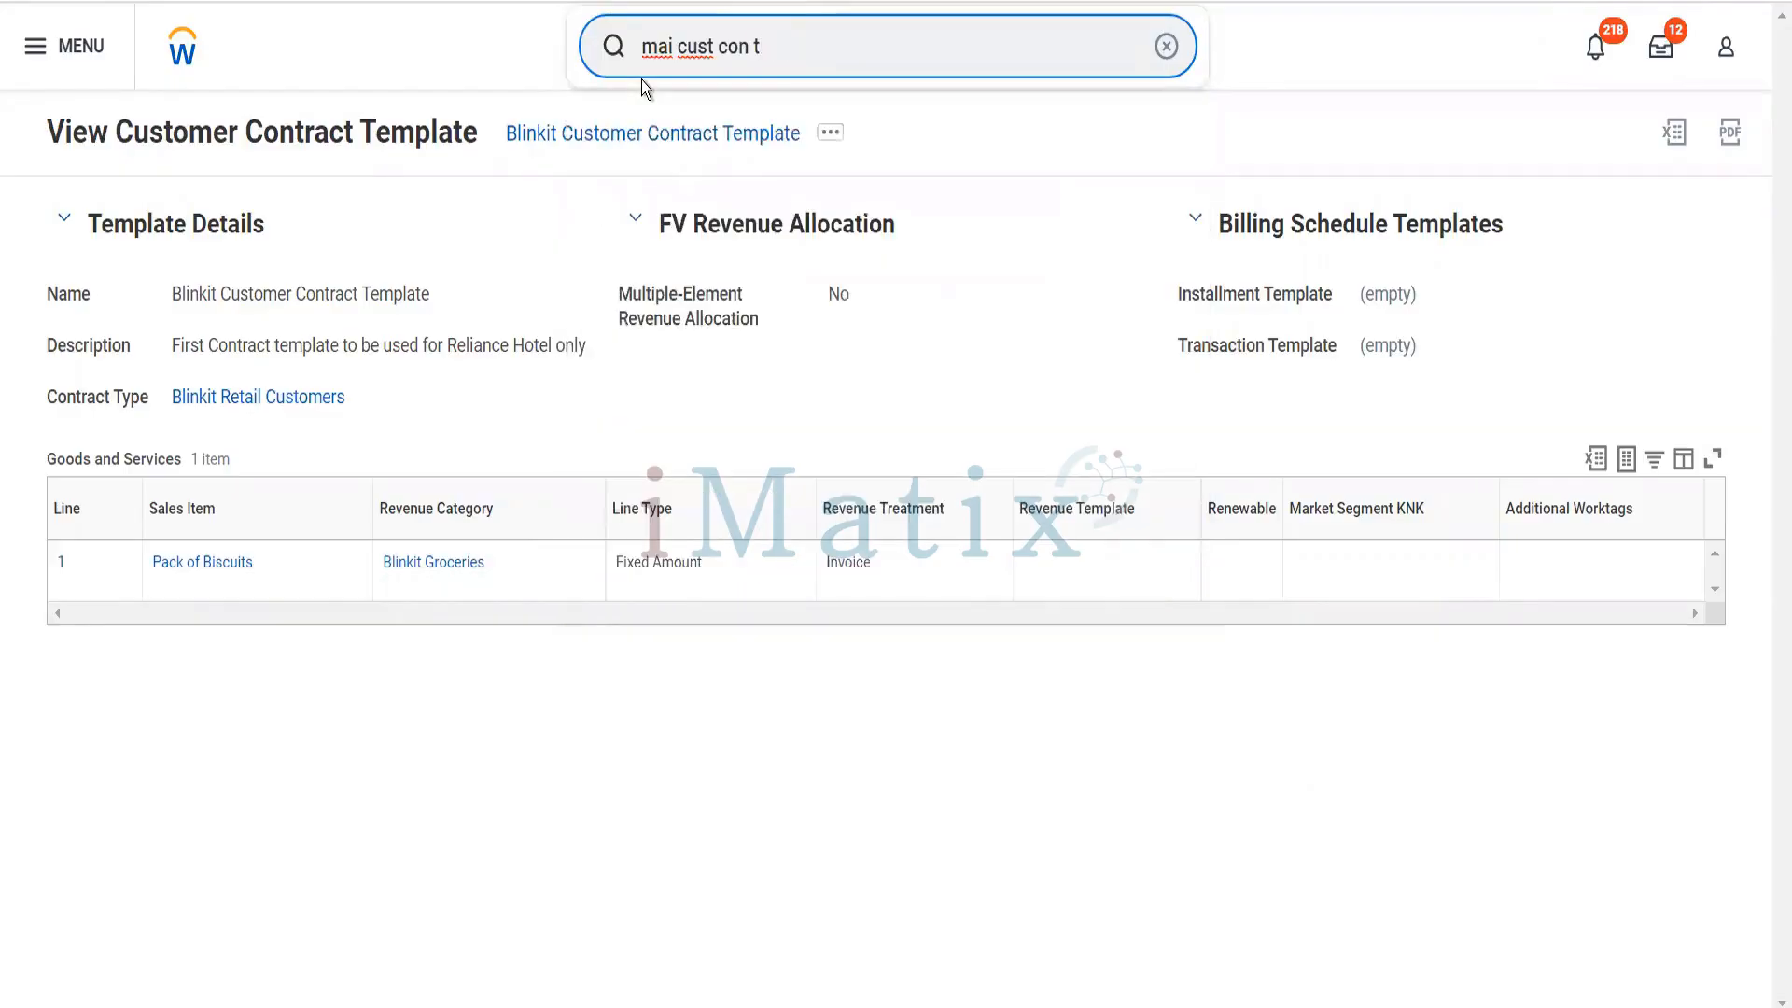
text(ype)
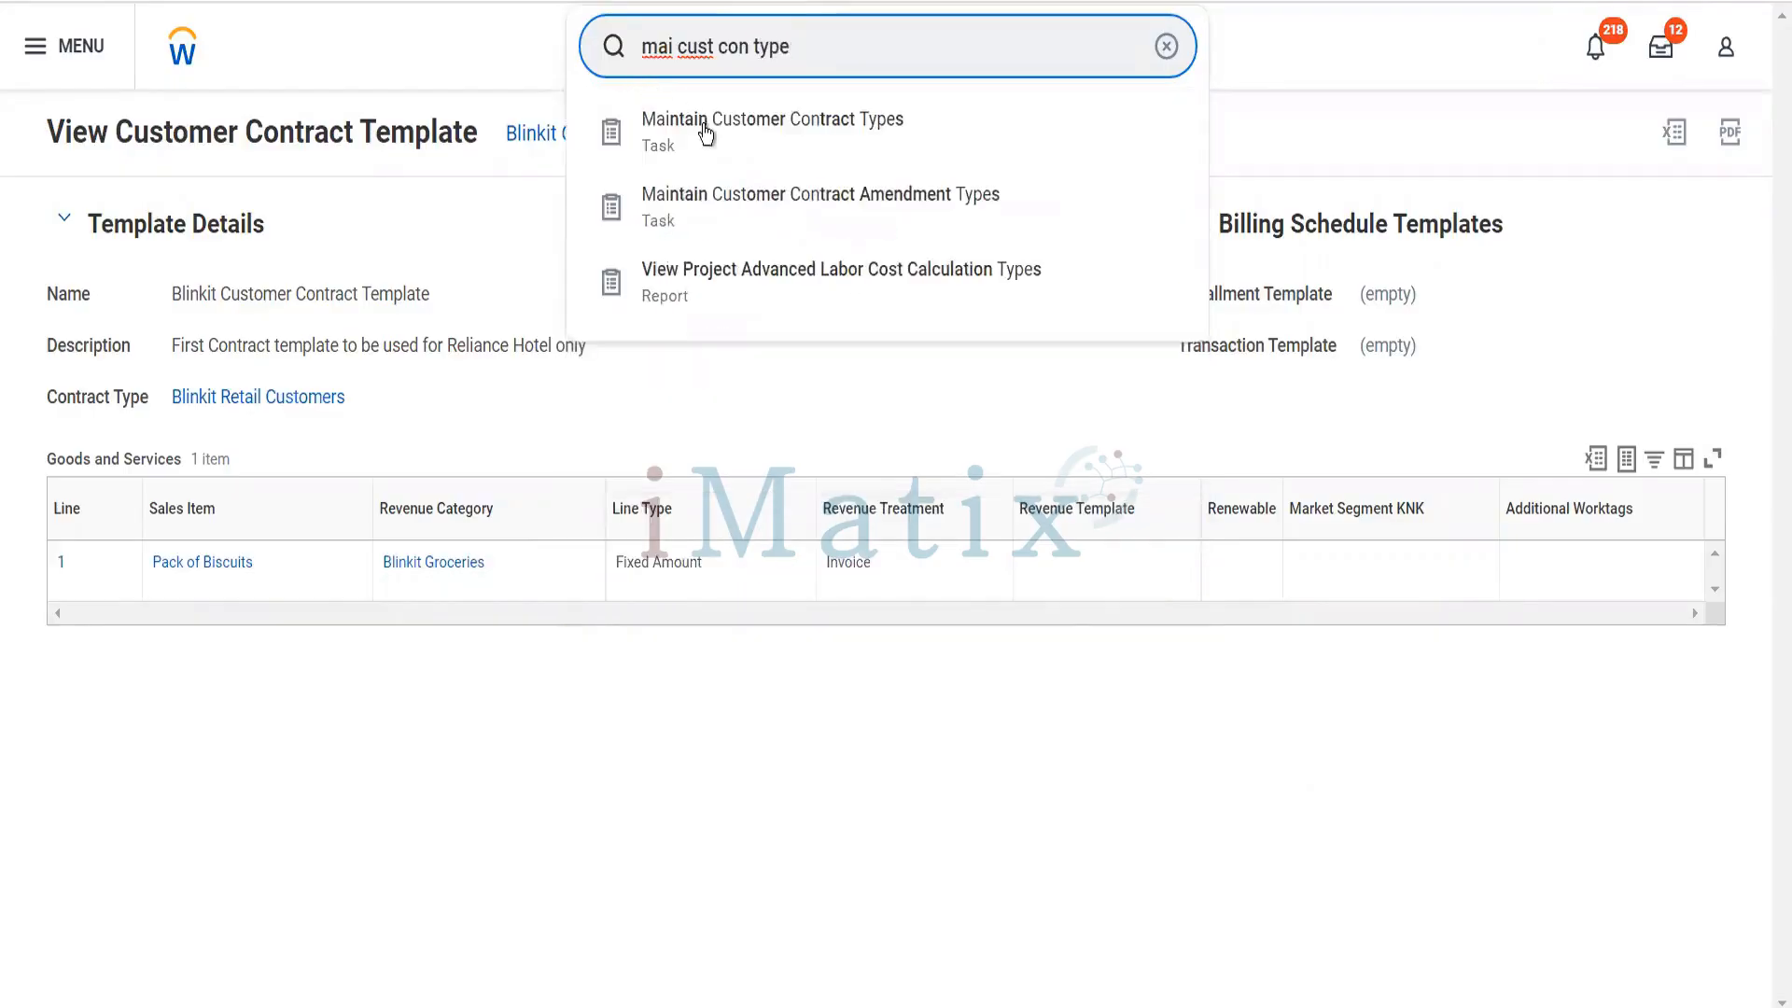
click(708, 135)
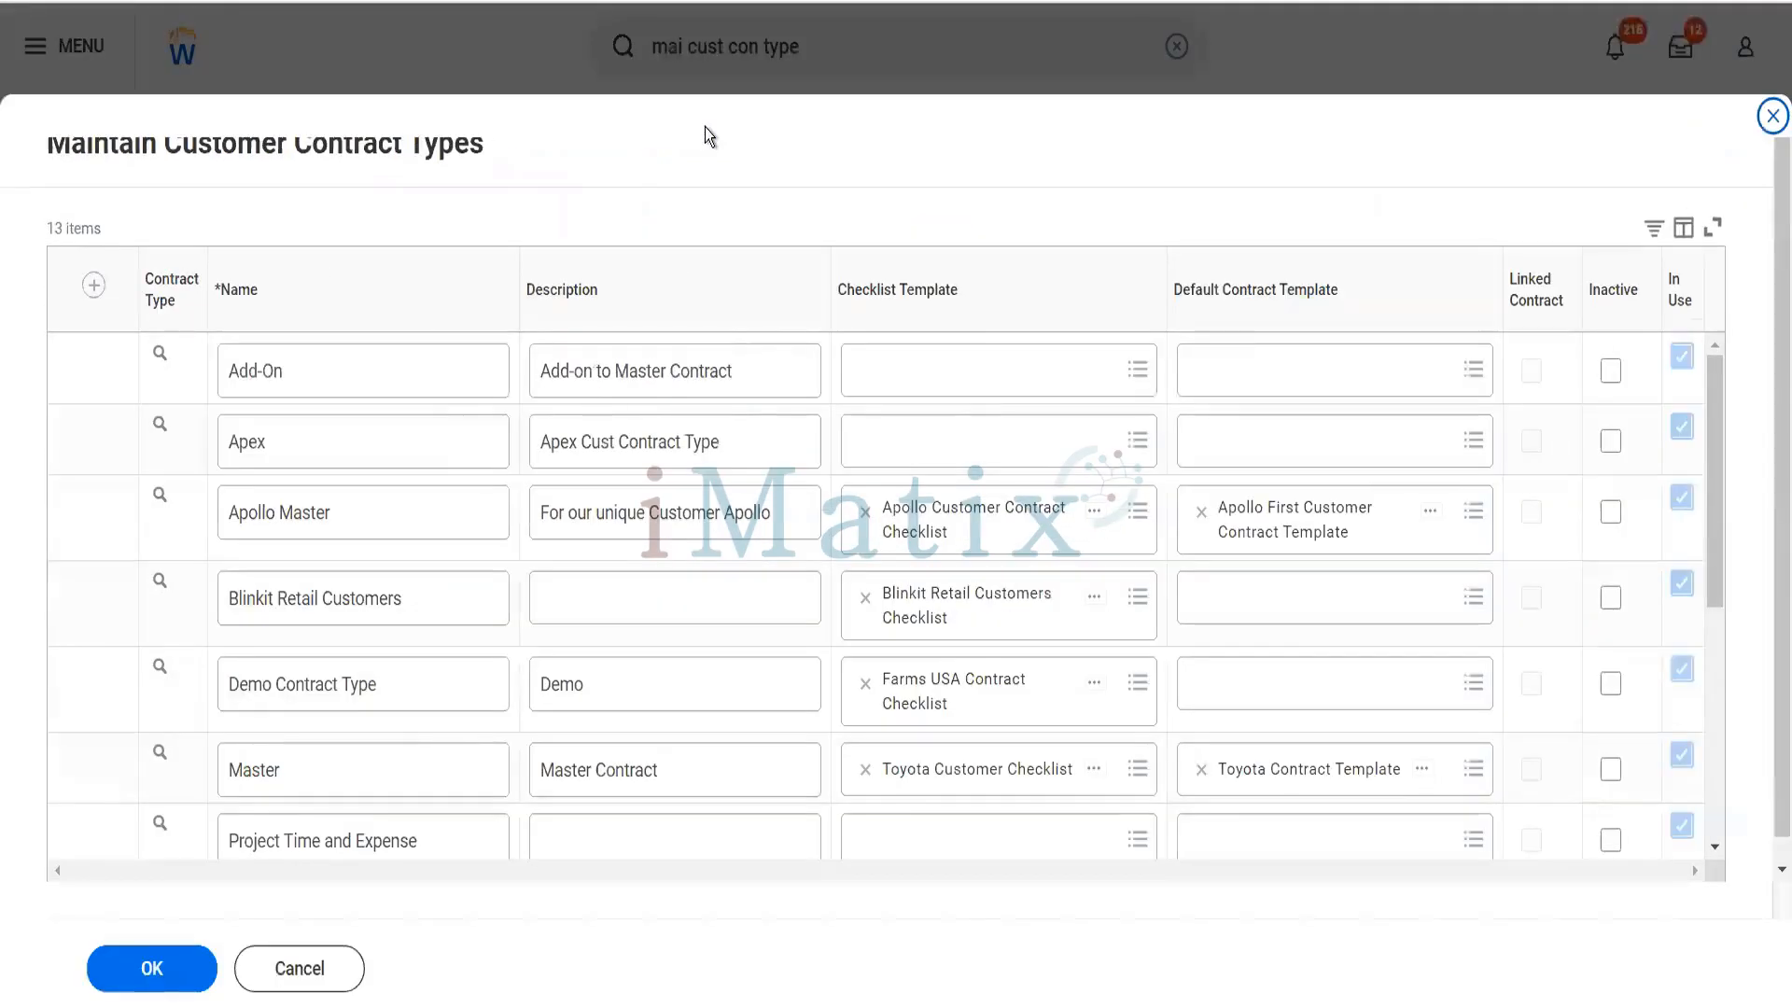
- Assign Blinkit Customer Contract Template as the default contract template of the Blinkit Retail Customers type and save the contract types
click(1279, 602)
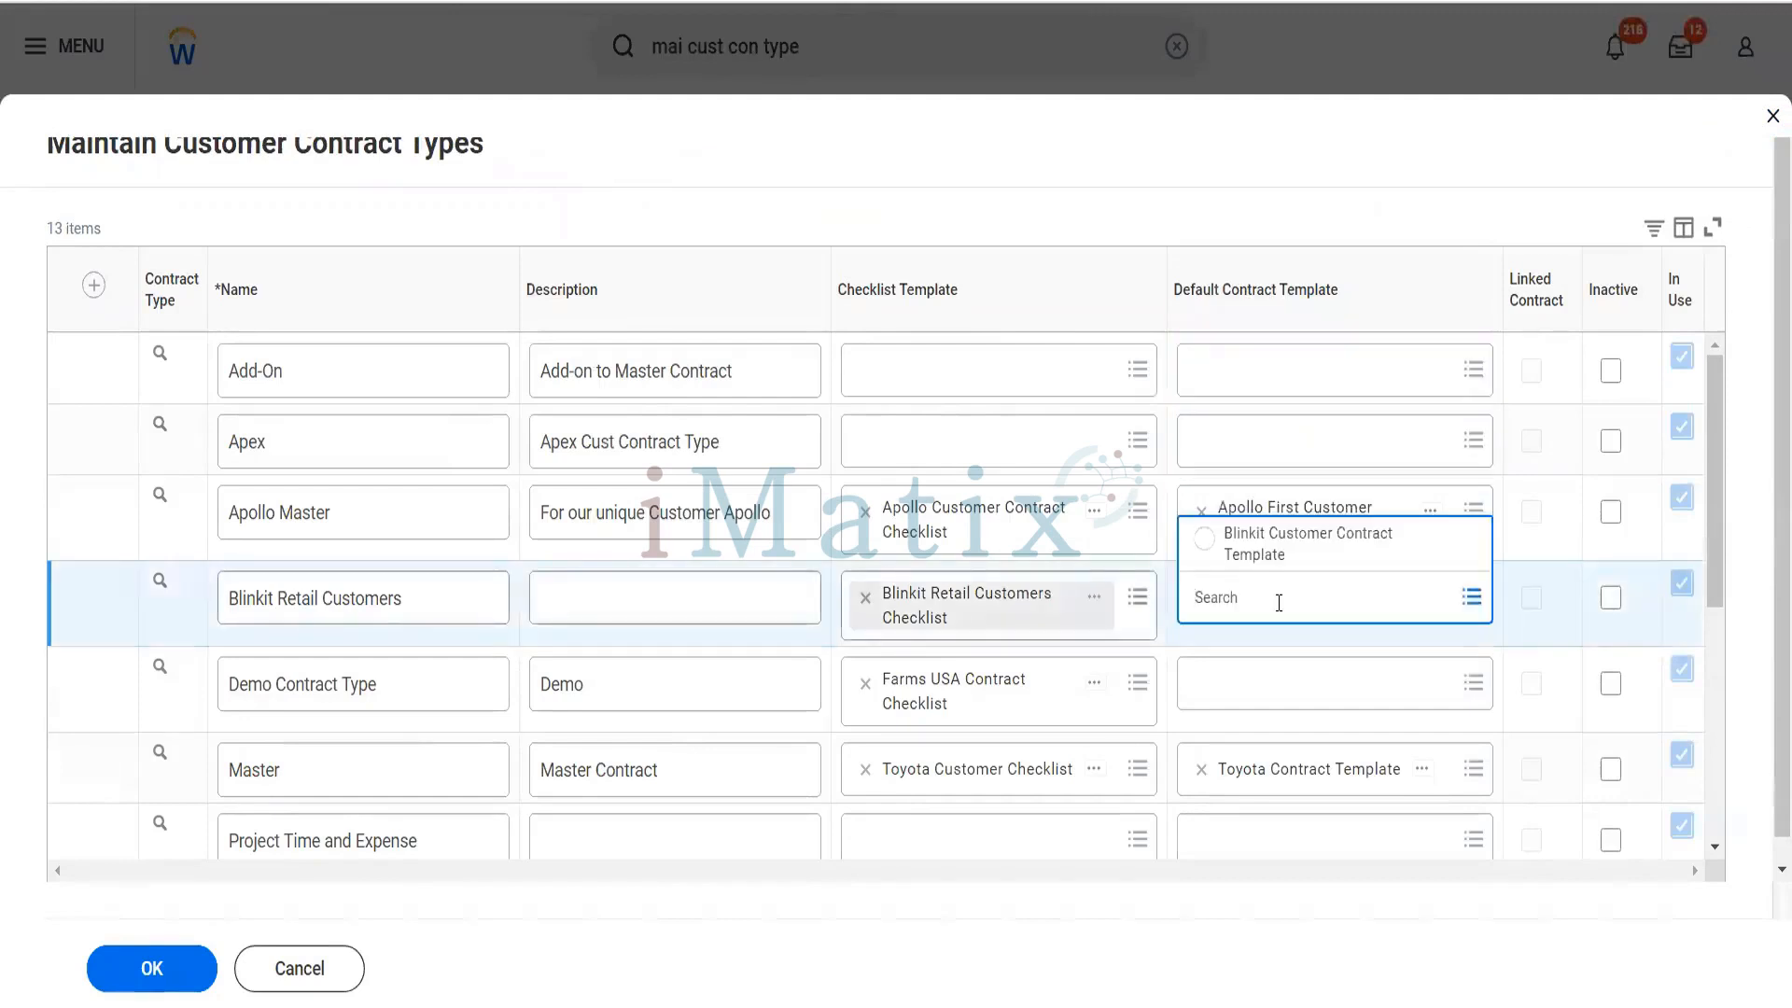
click(1269, 559)
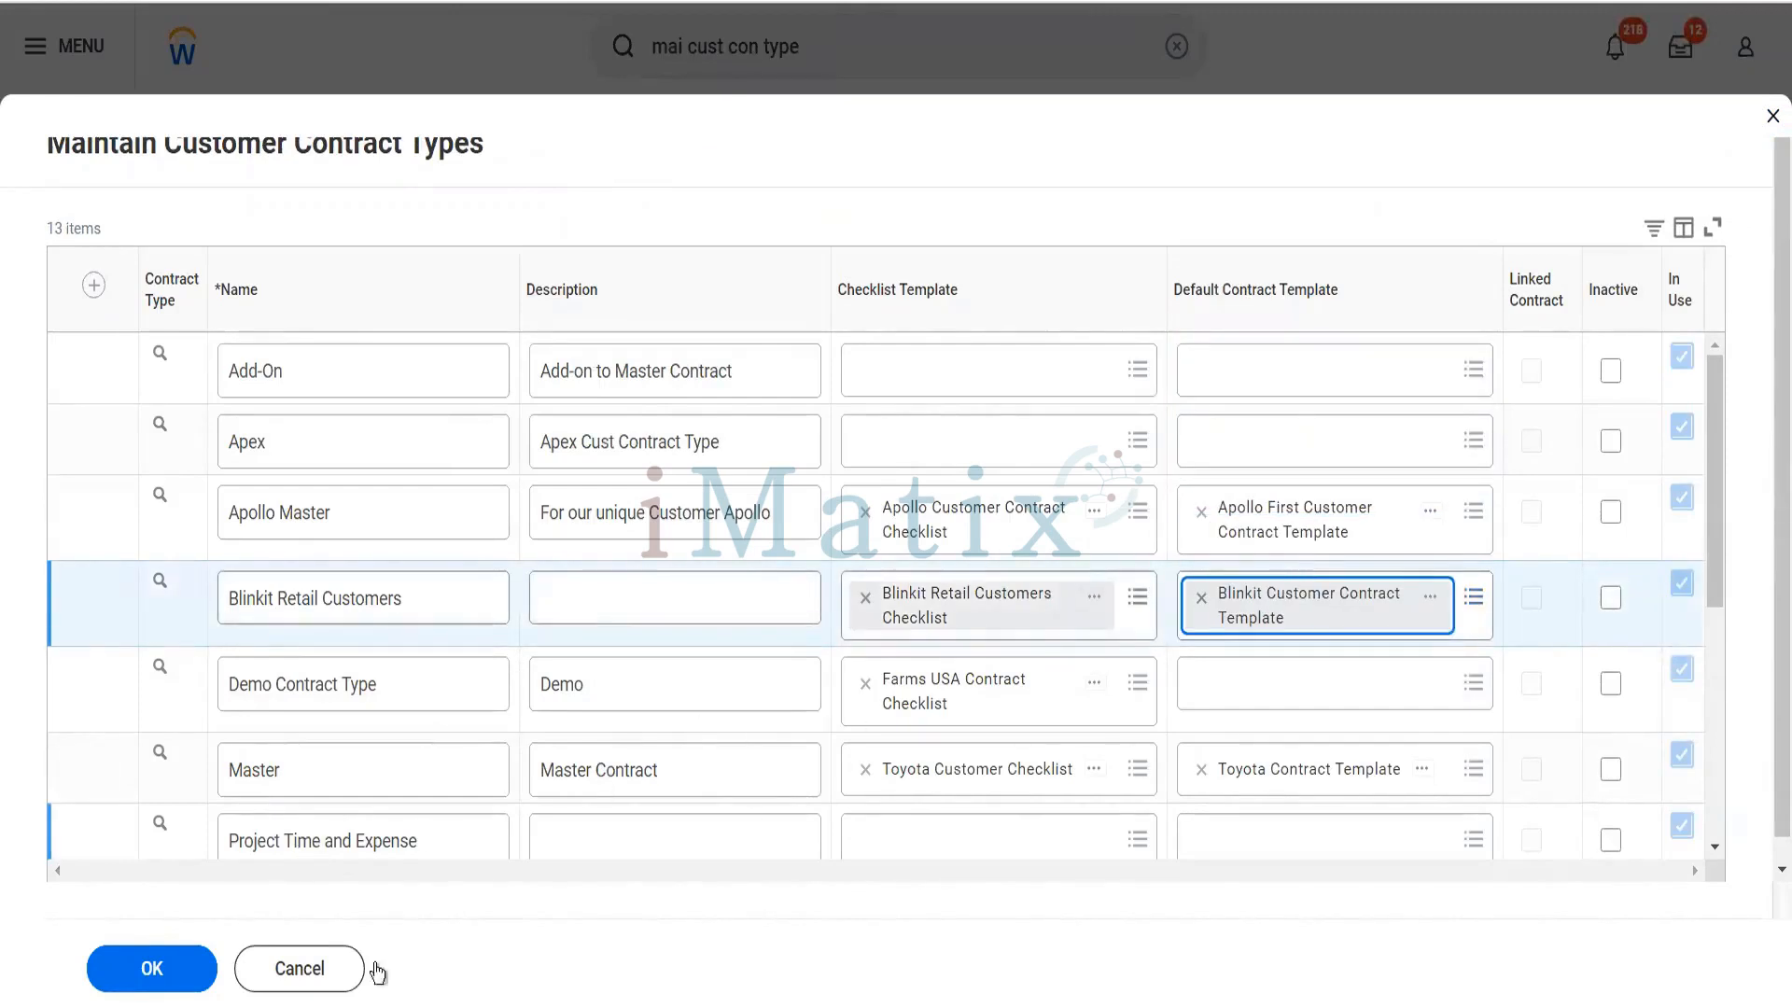
click(164, 975)
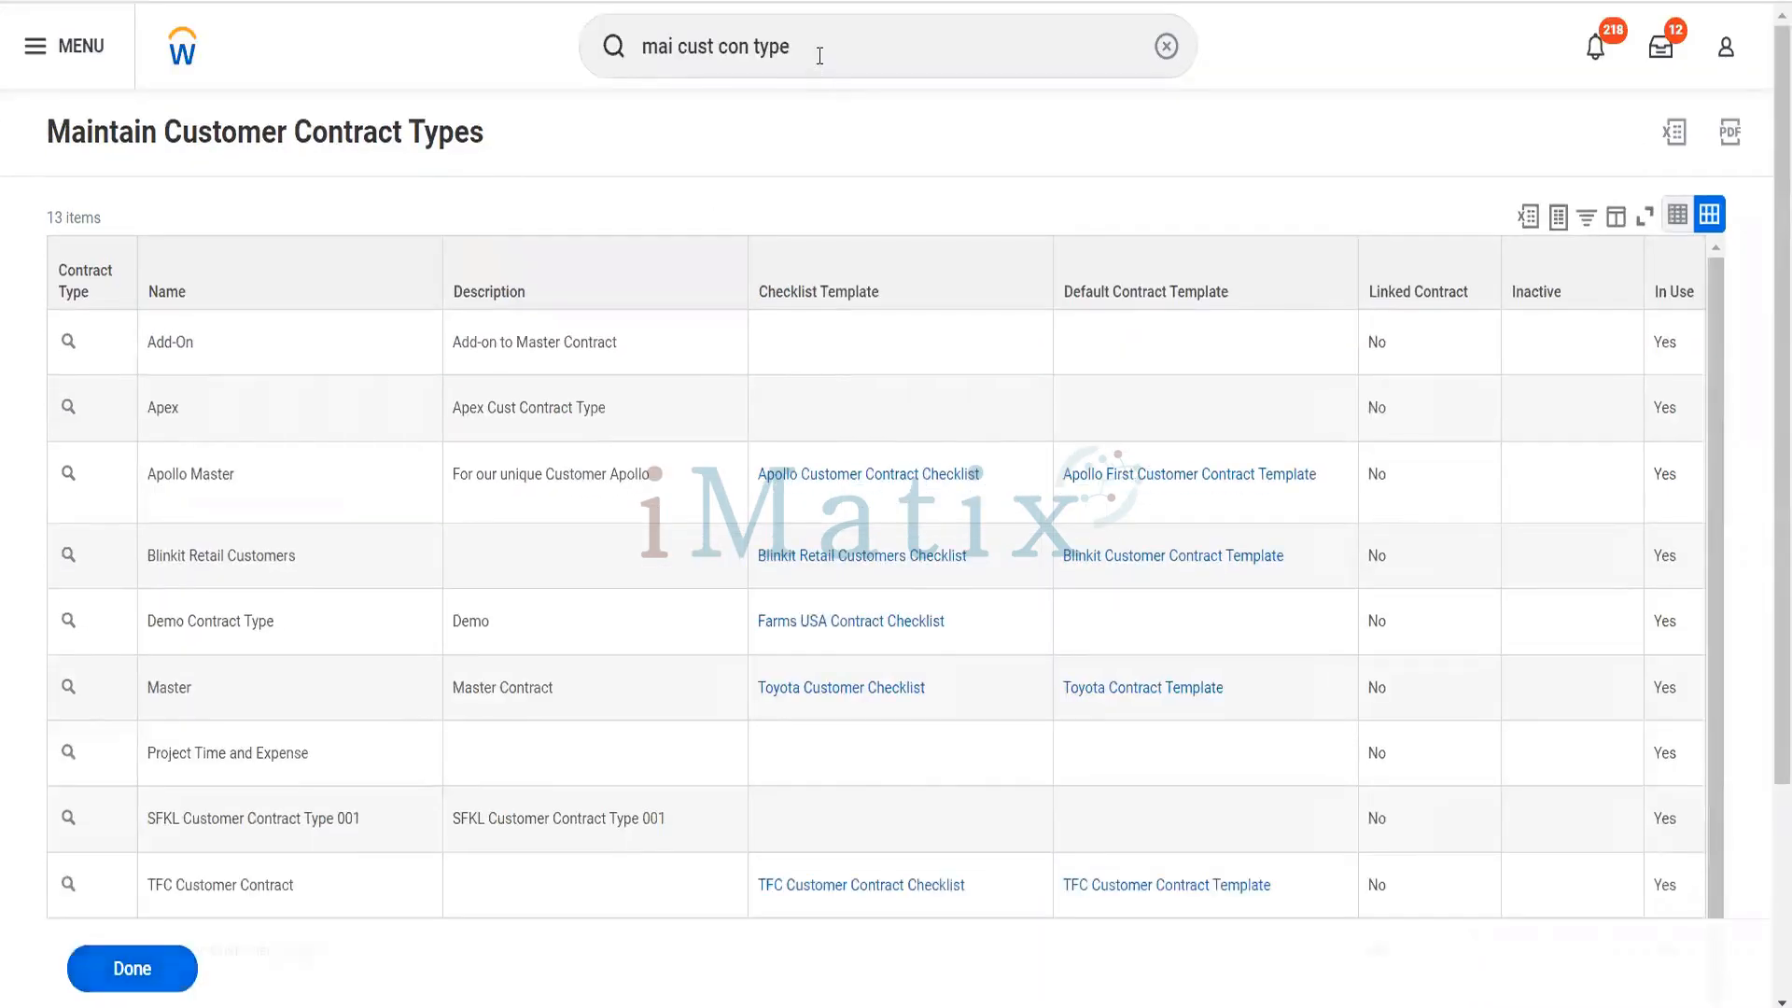
- Search for the Create Customer Contract task and open it
drag(819, 56, 615, 70)
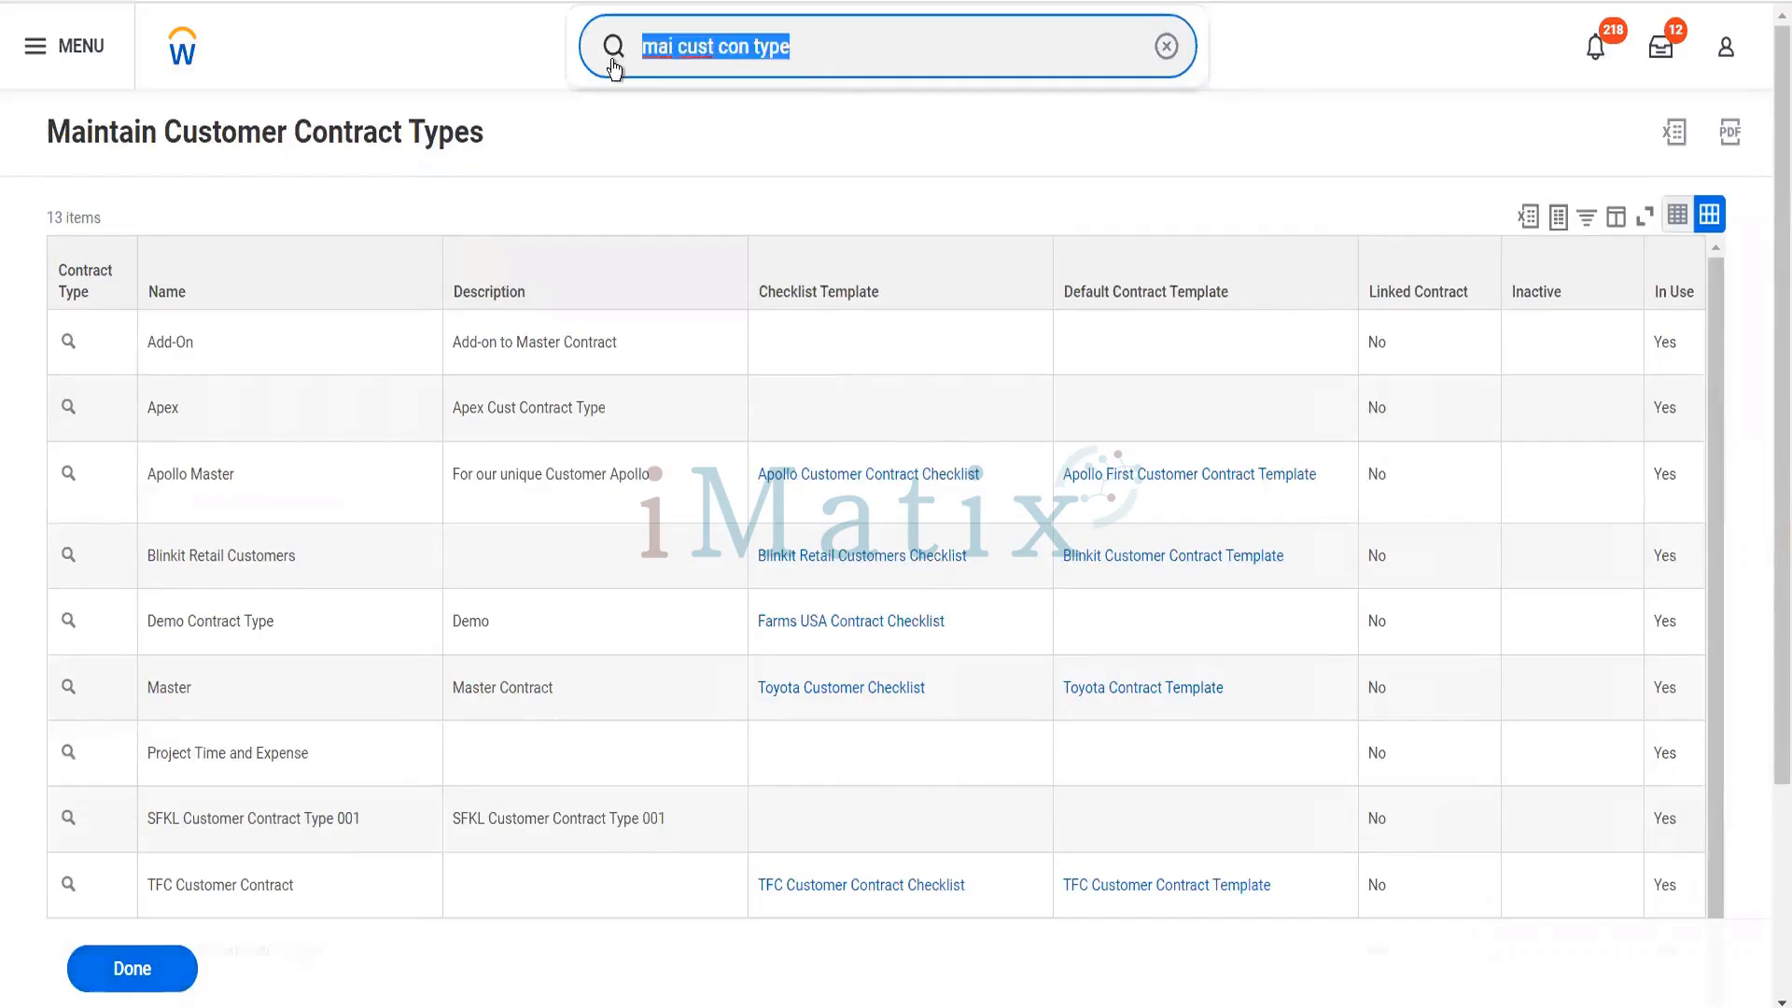
text(cr cust con)
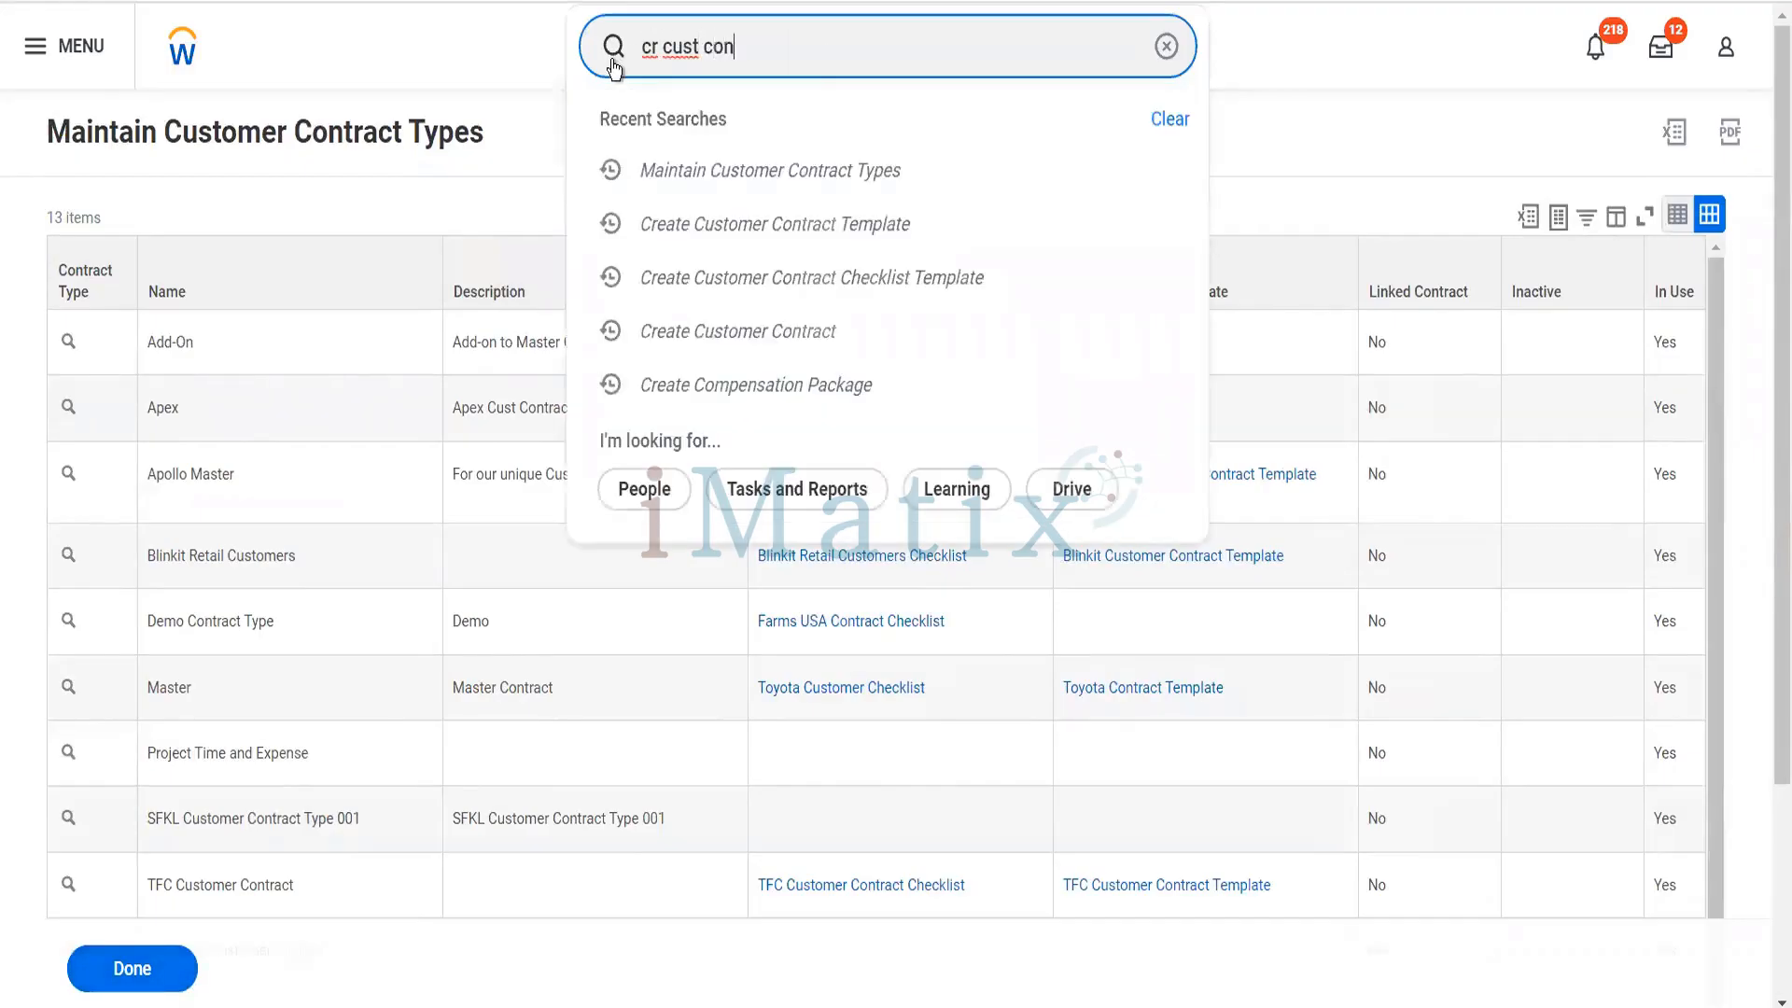
text(tr)
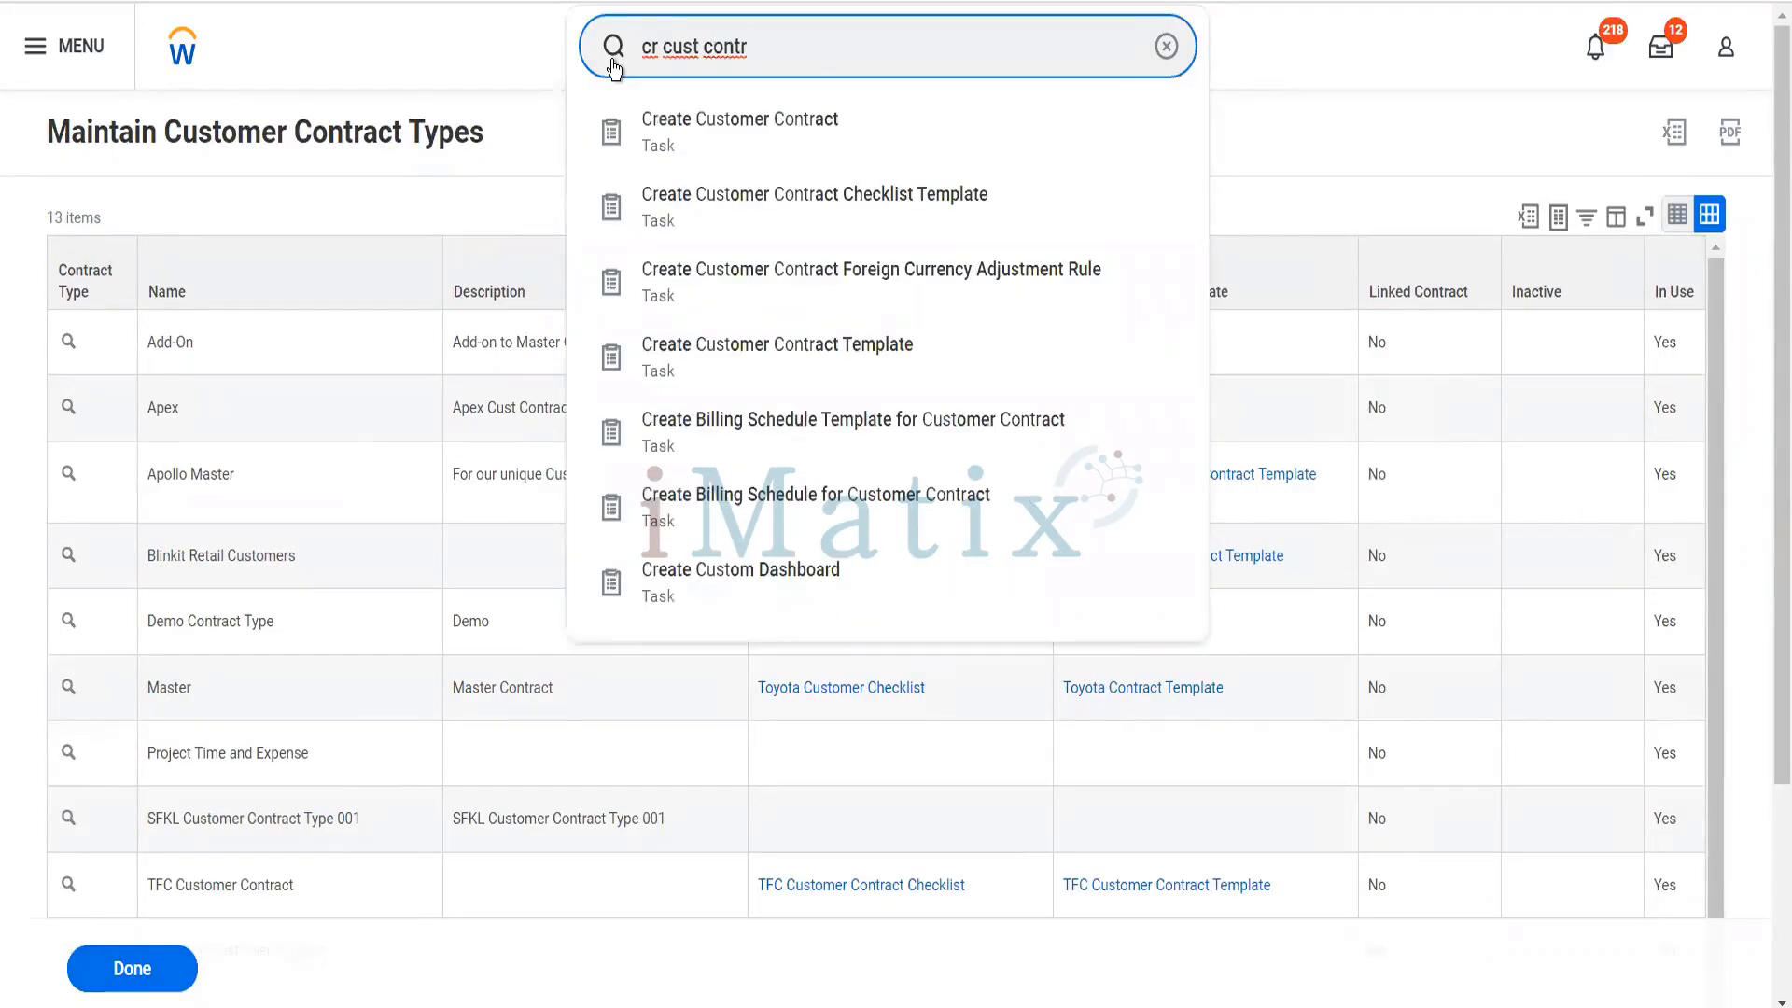
key(Down)
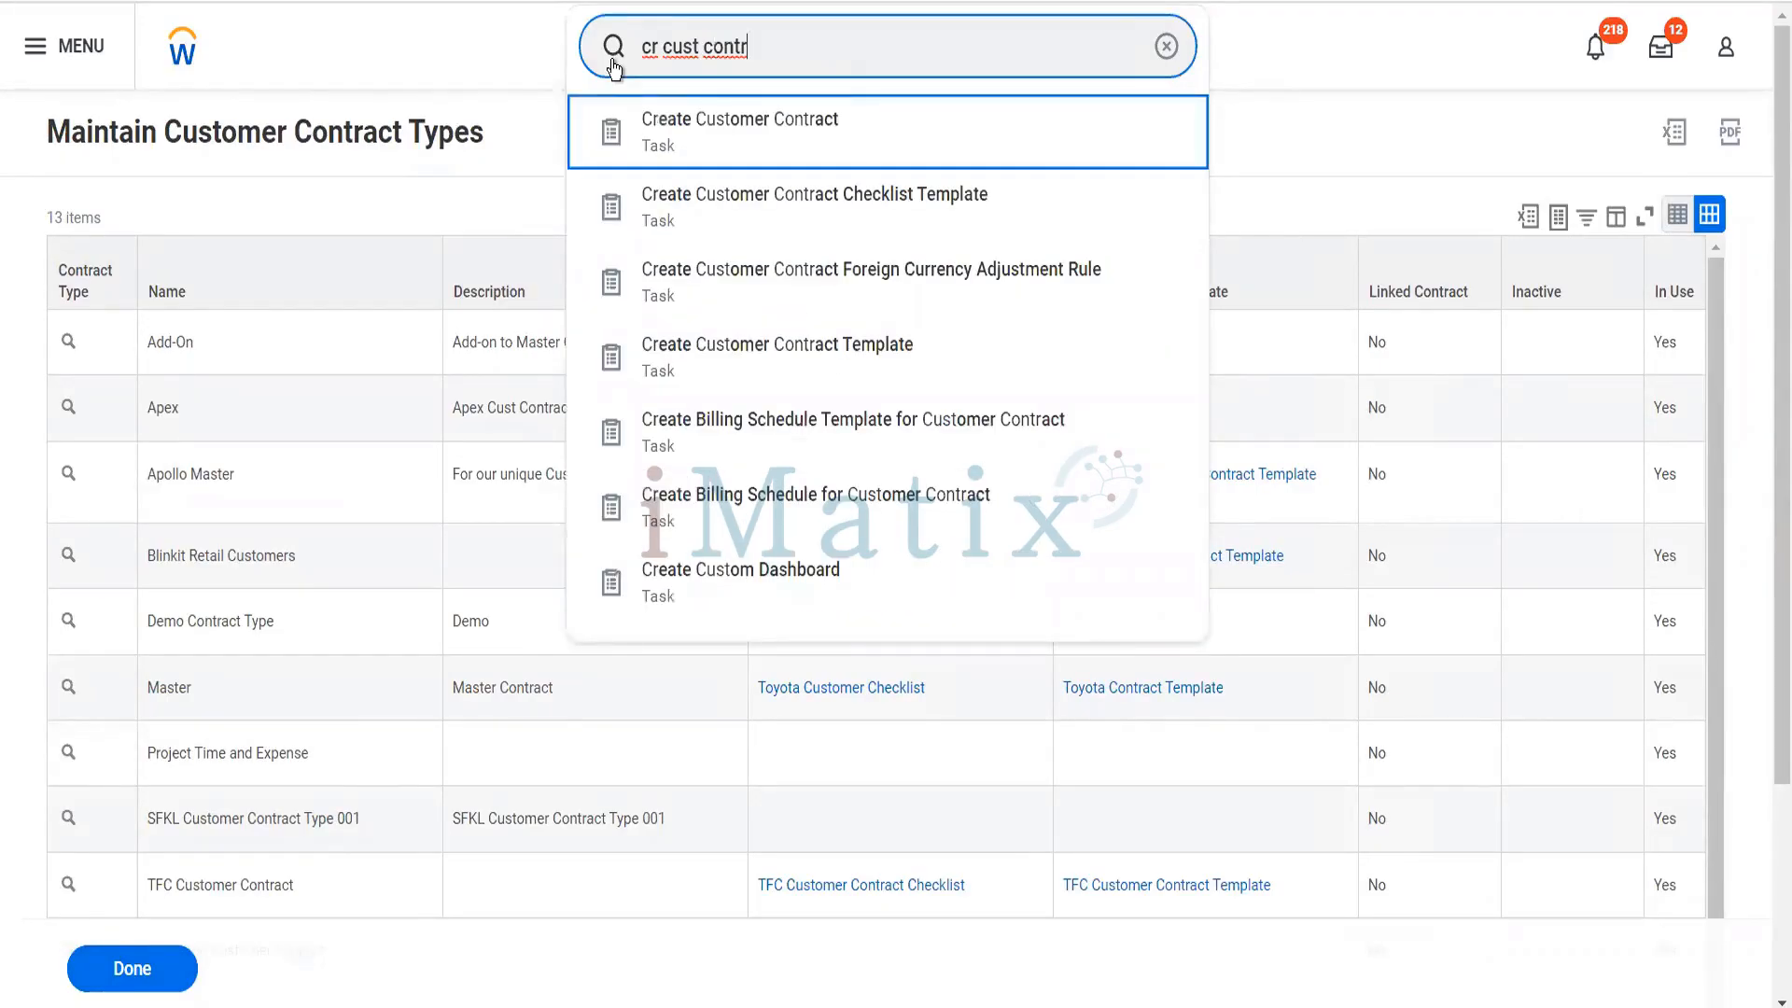
key(Return)
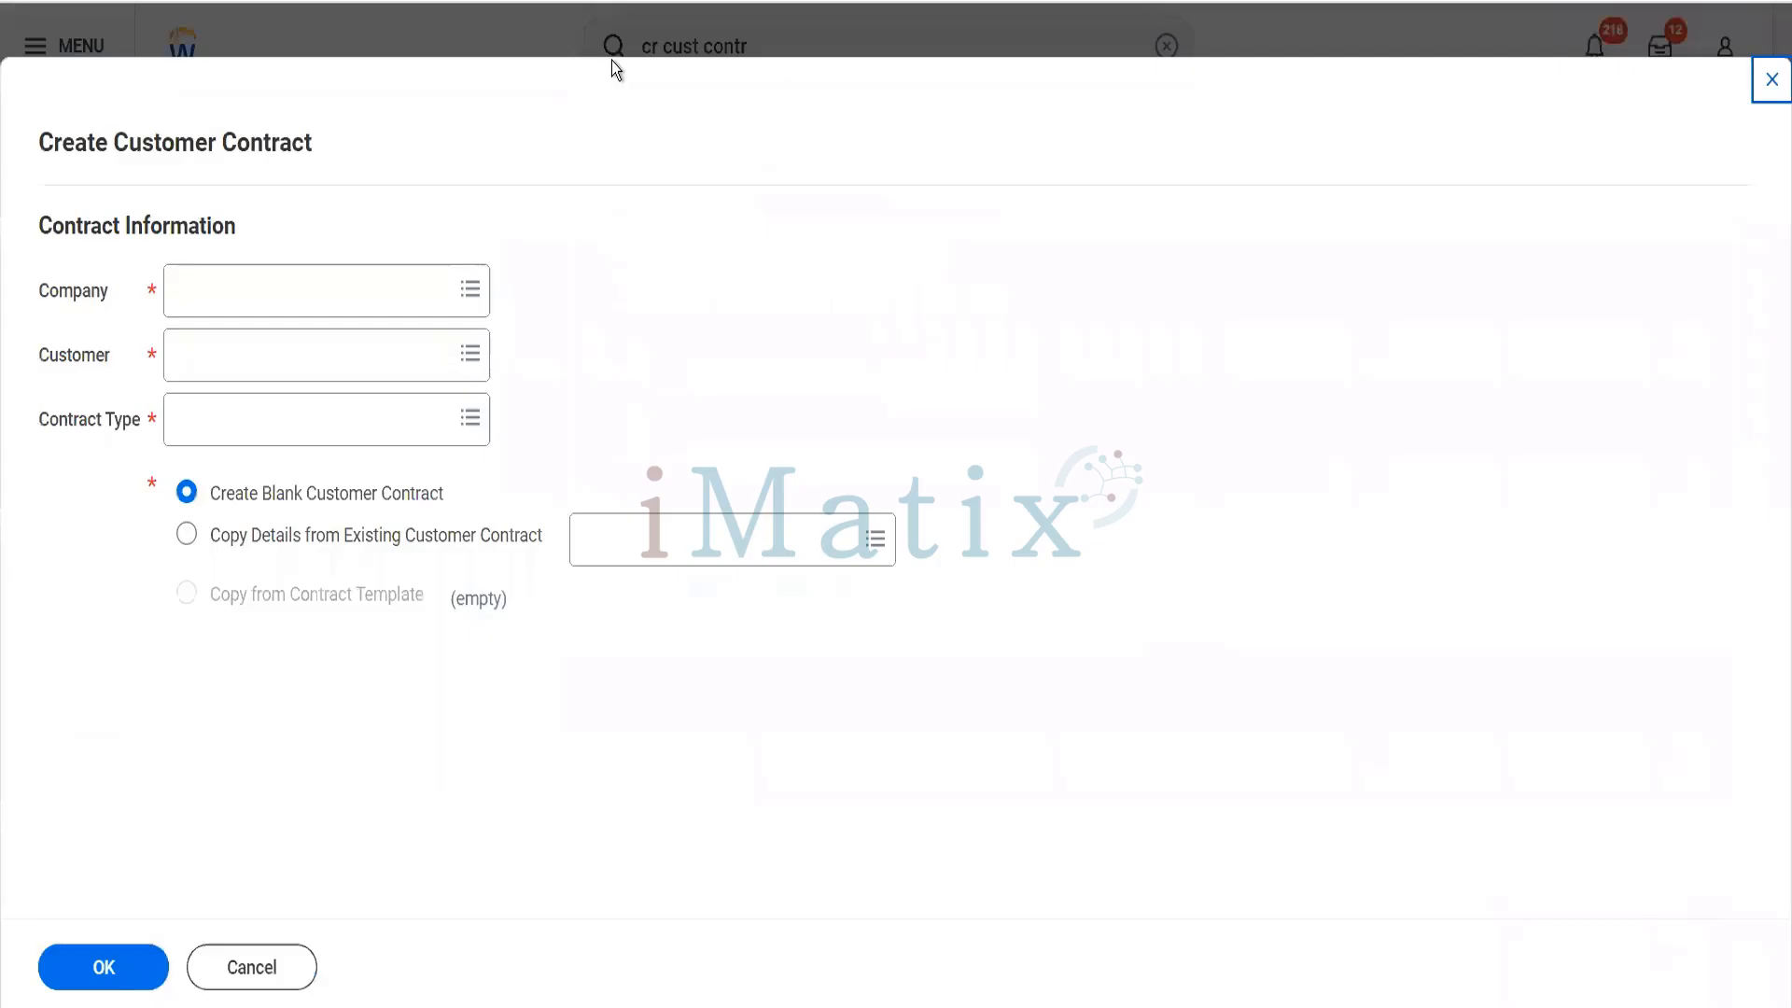
- Set the new contract's company to BGC Blinkit Grocery Delivery and its customer to Reliance Hotels
click(350, 290)
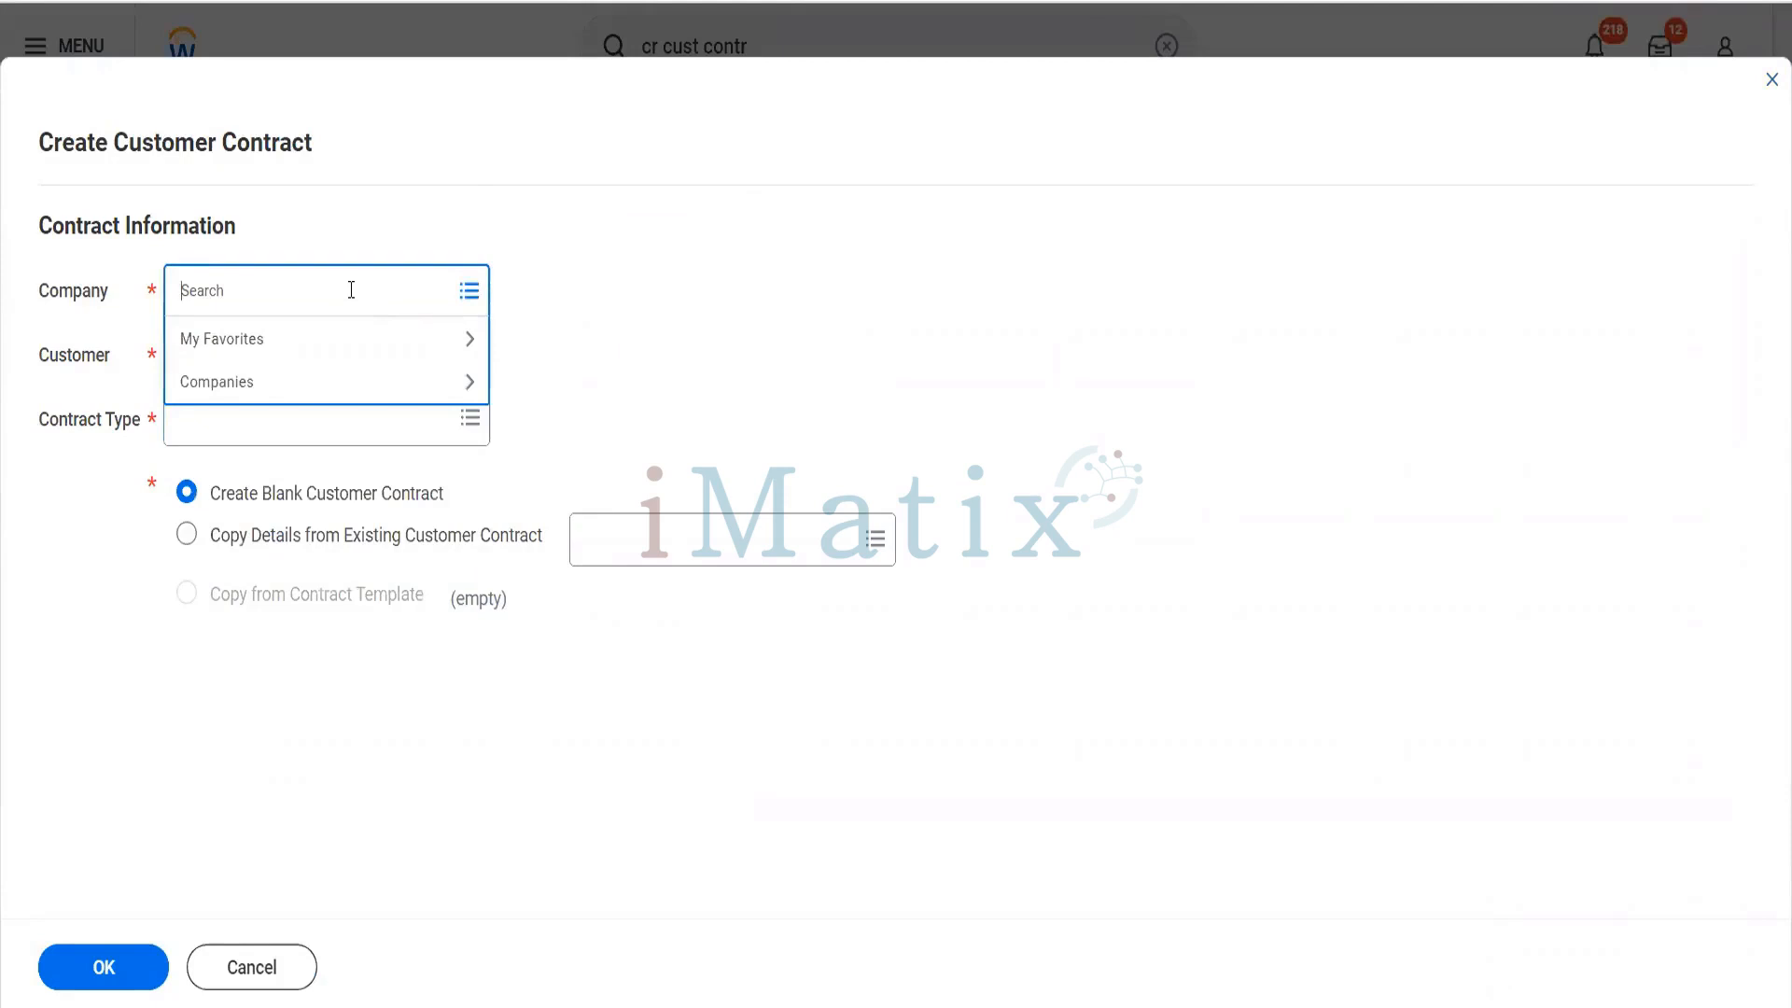
text(bgc)
key(Return)
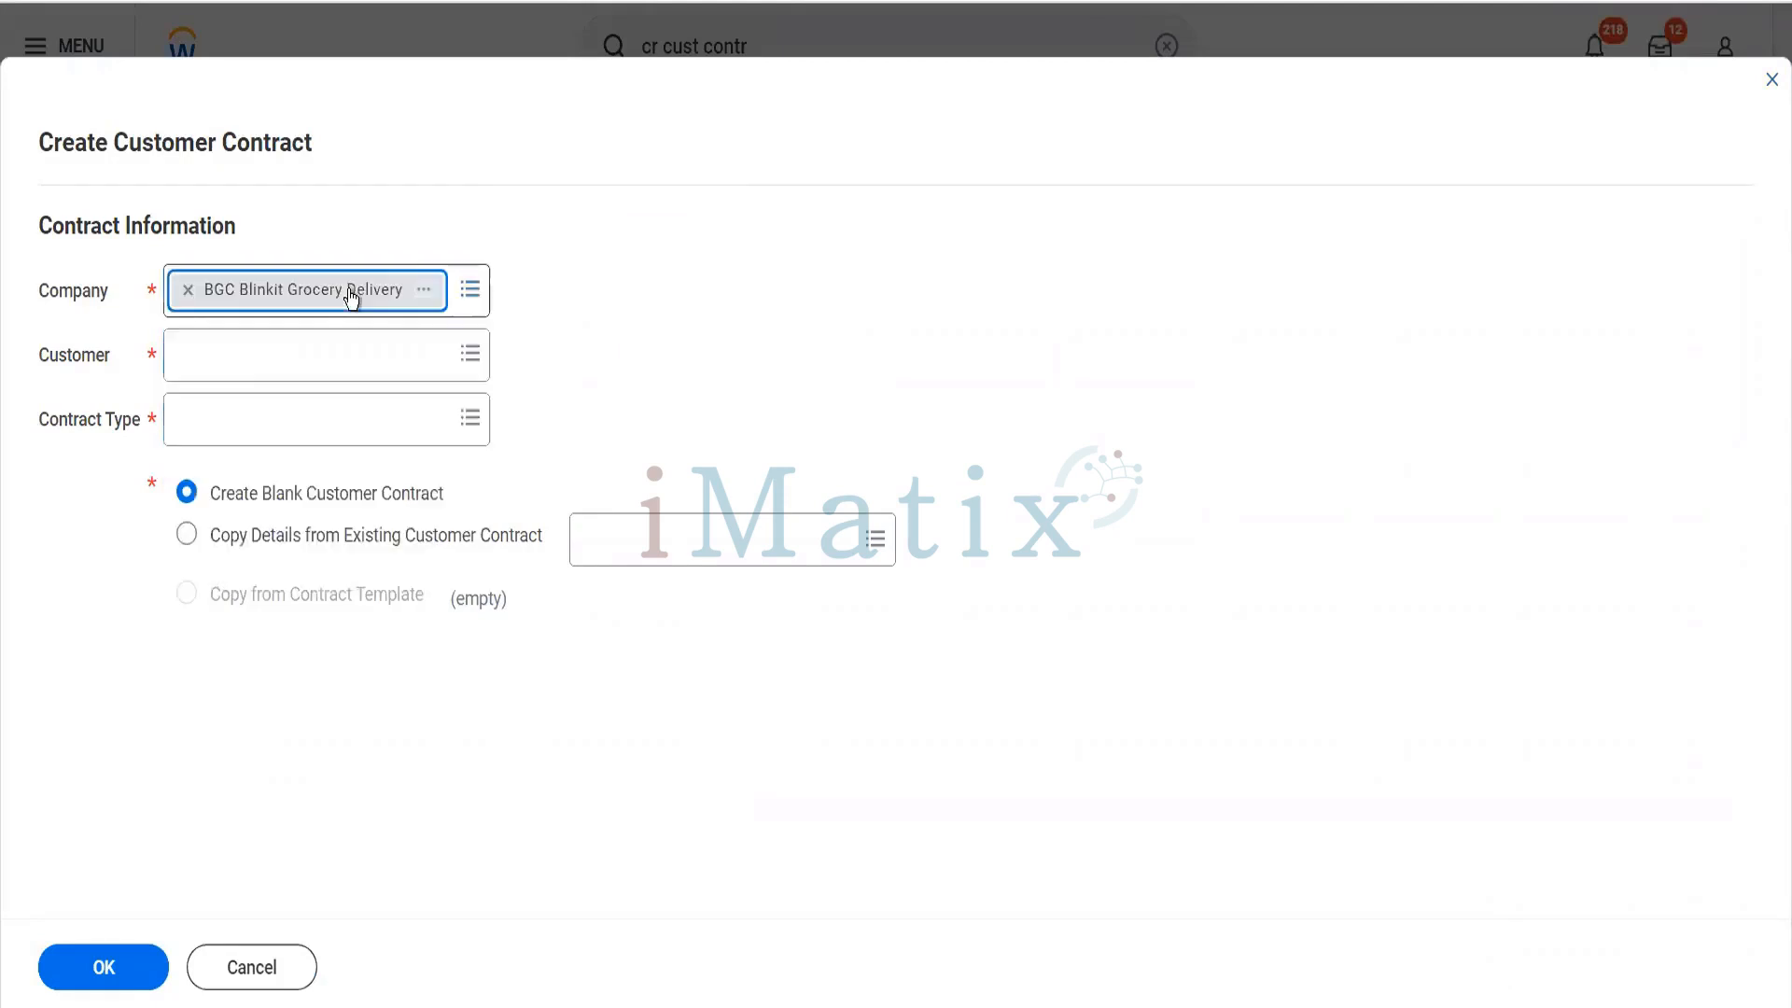
click(277, 373)
text(relain)
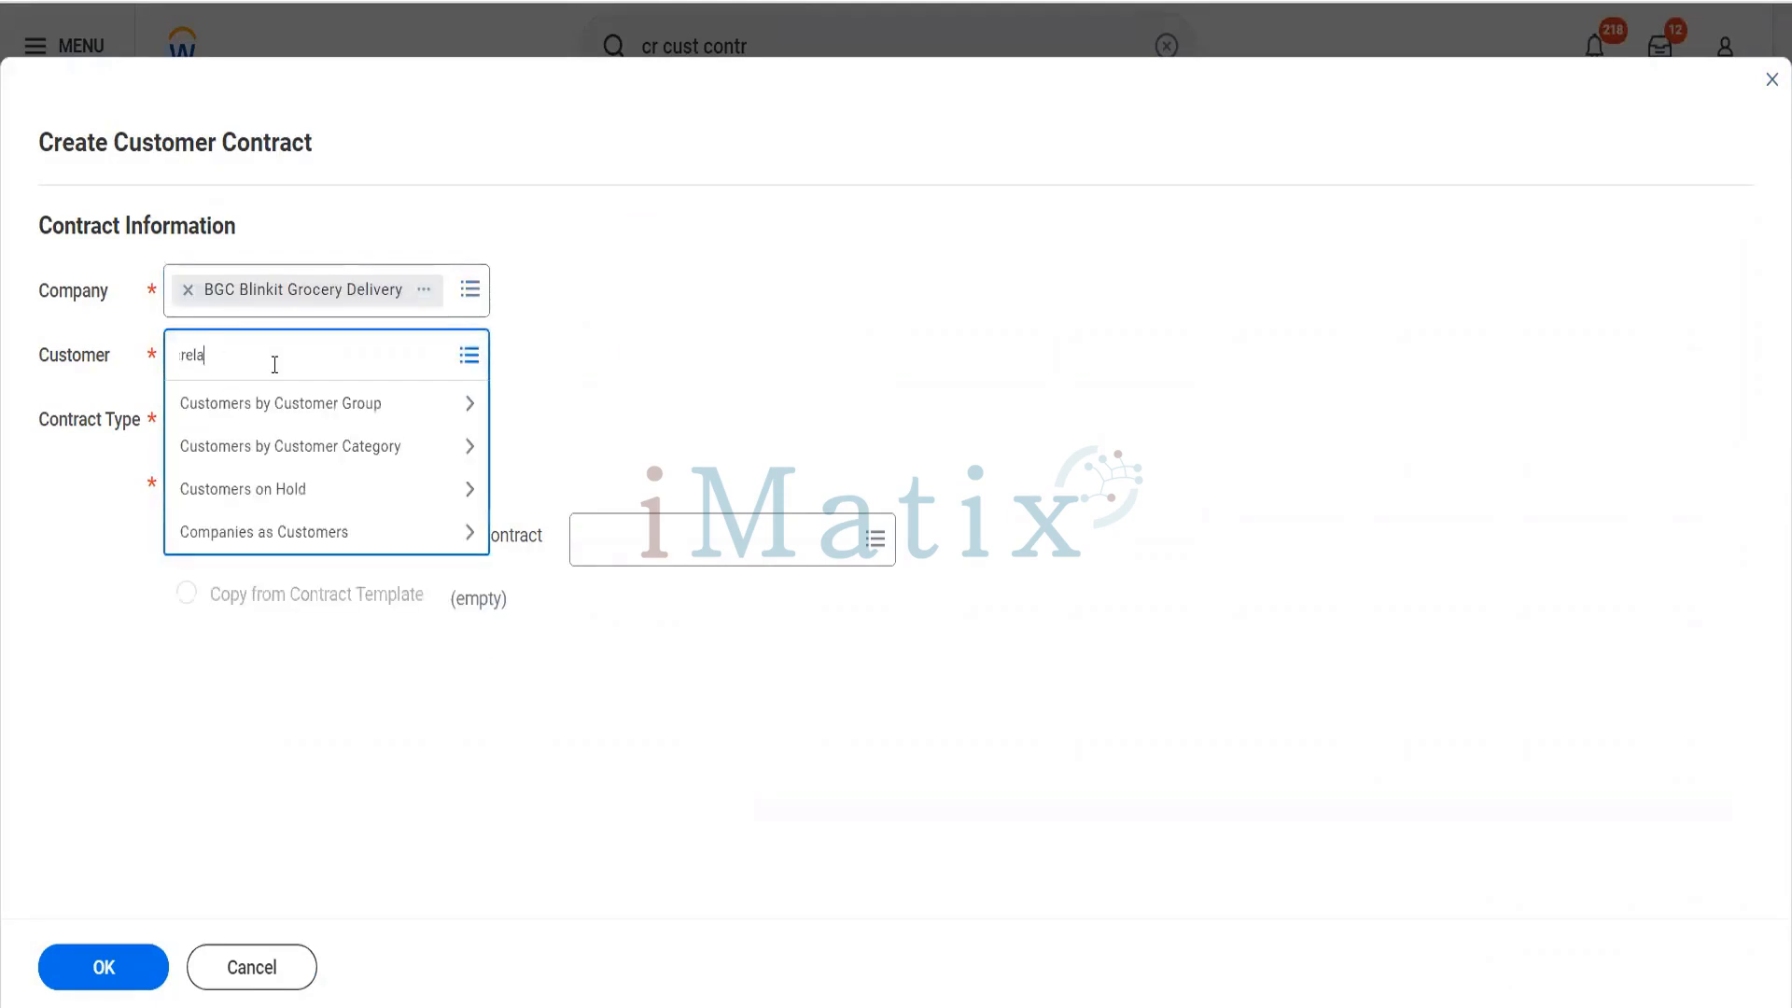
key(BackSpace)
key(BackSpace)
key(BackSpace)
text(iance hotel)
key(Return)
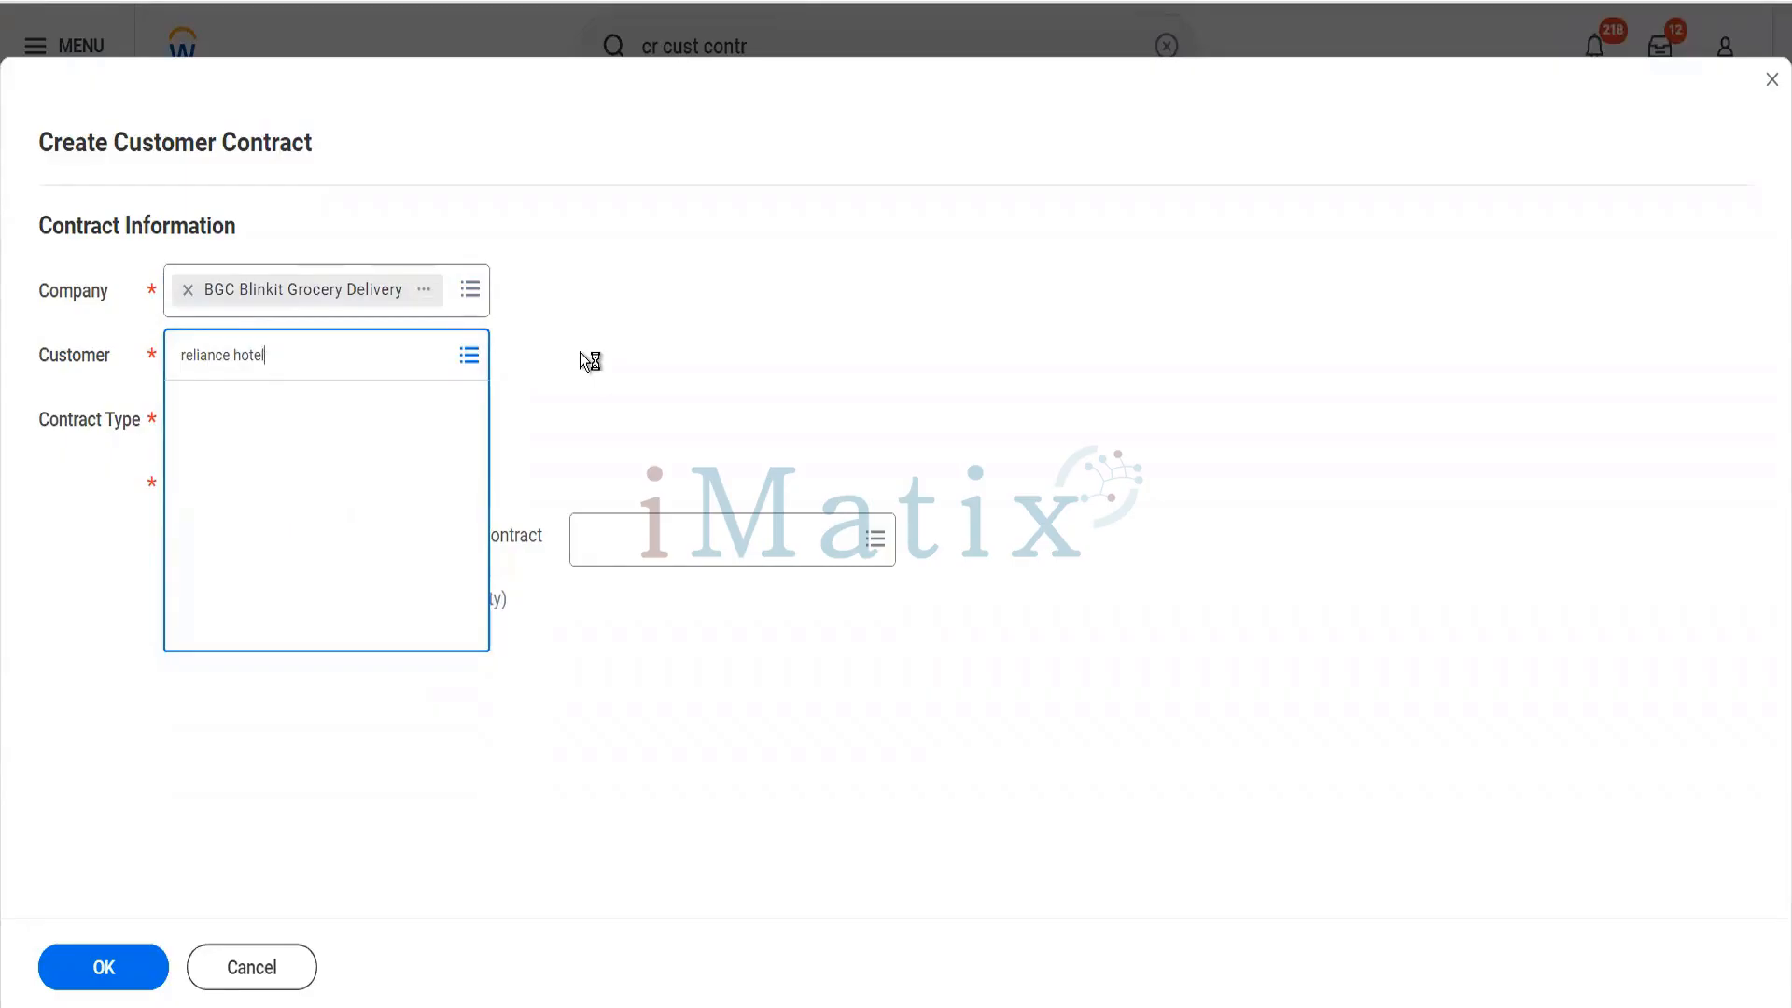
- Choose the contract type Blinkit Retail Customers and continue, copying from the Blinkit Customer Contract Template
click(374, 421)
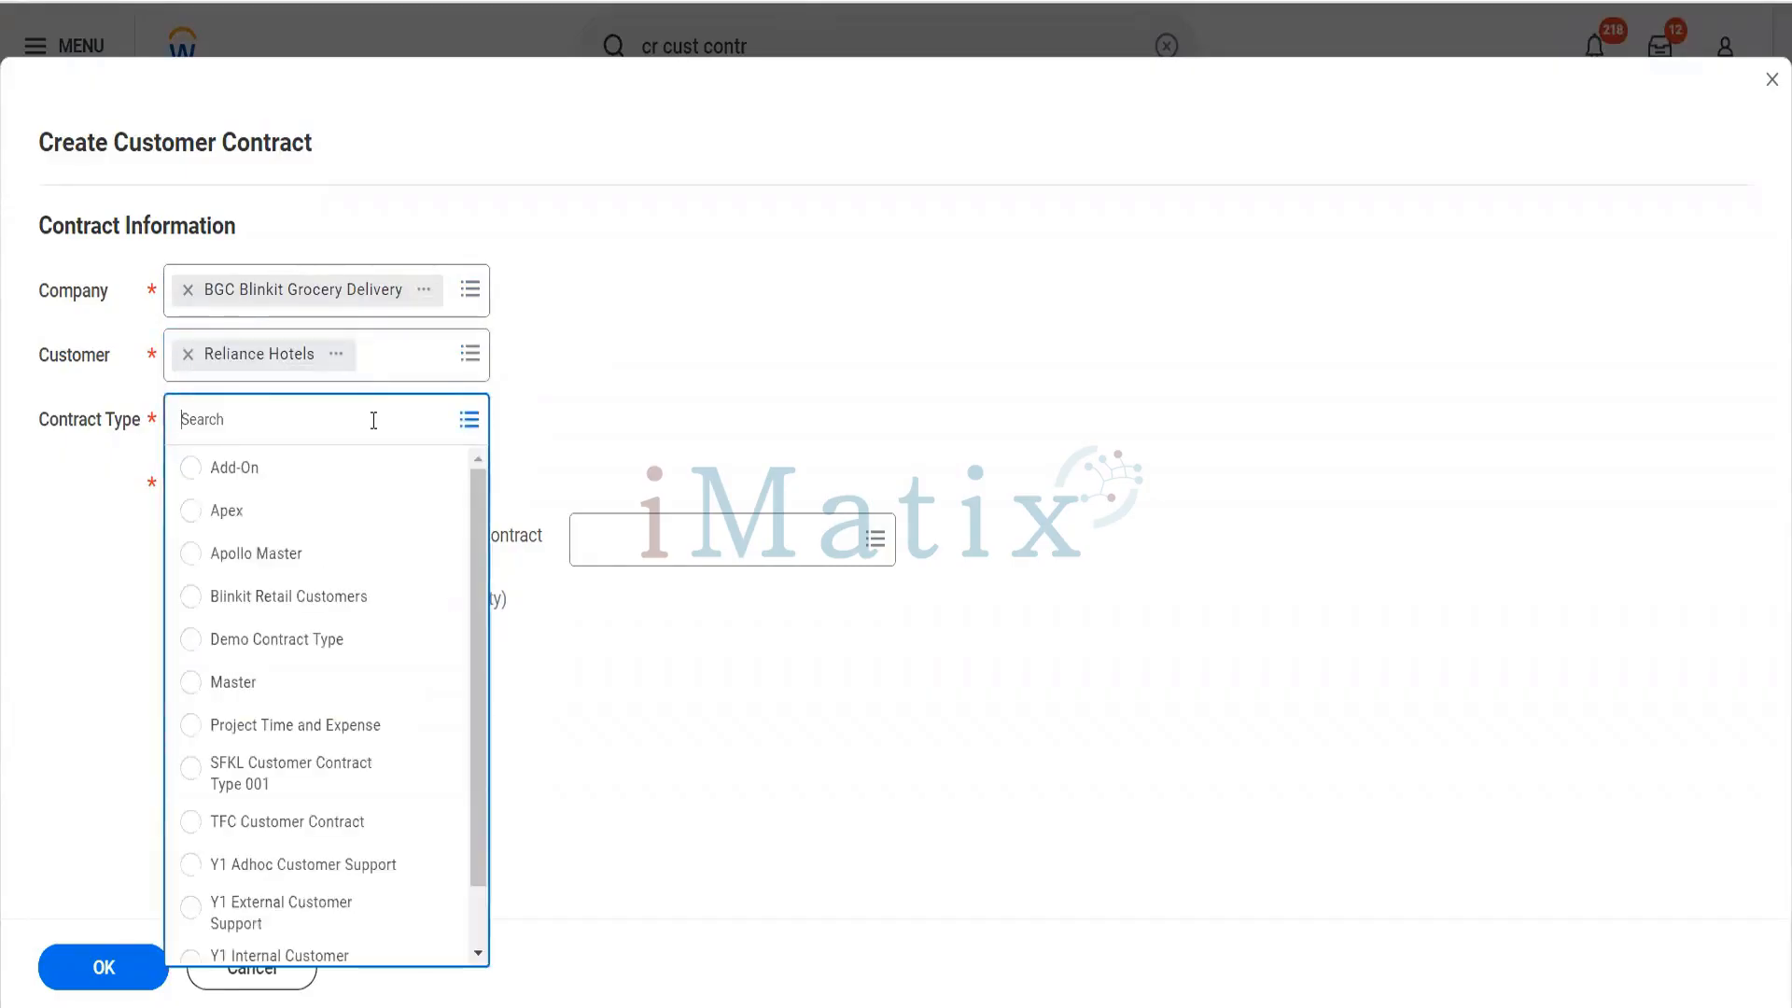
click(318, 597)
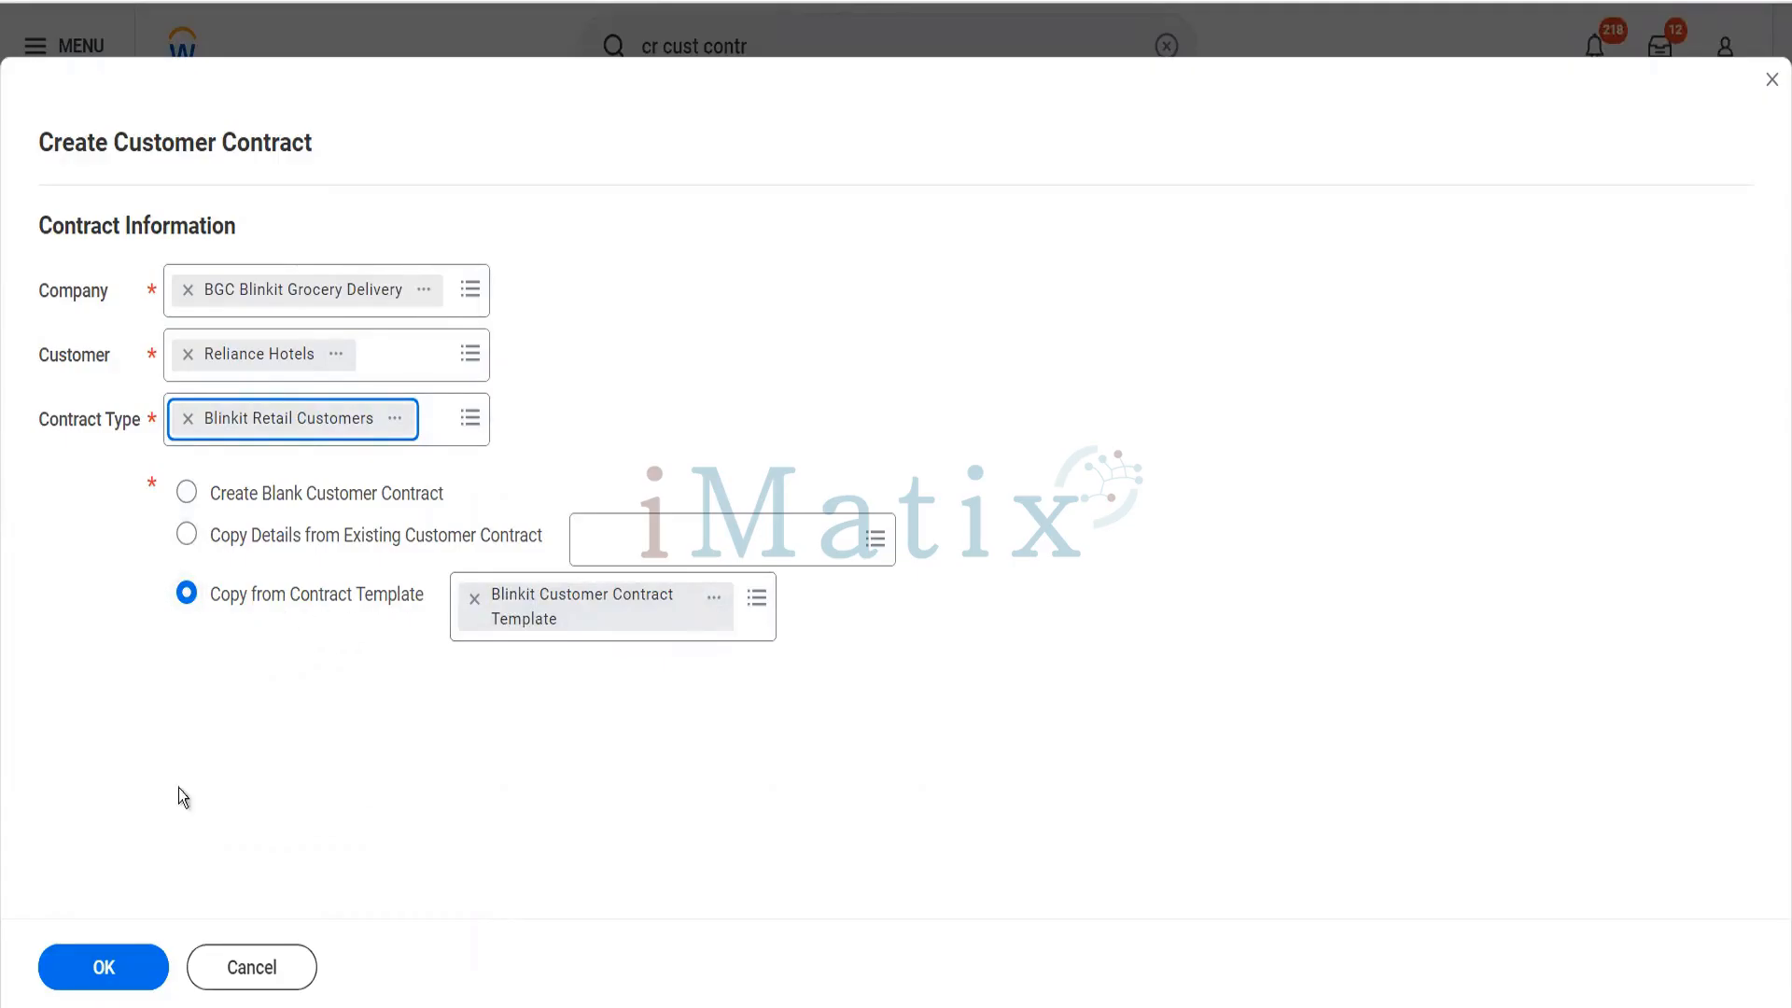
click(98, 983)
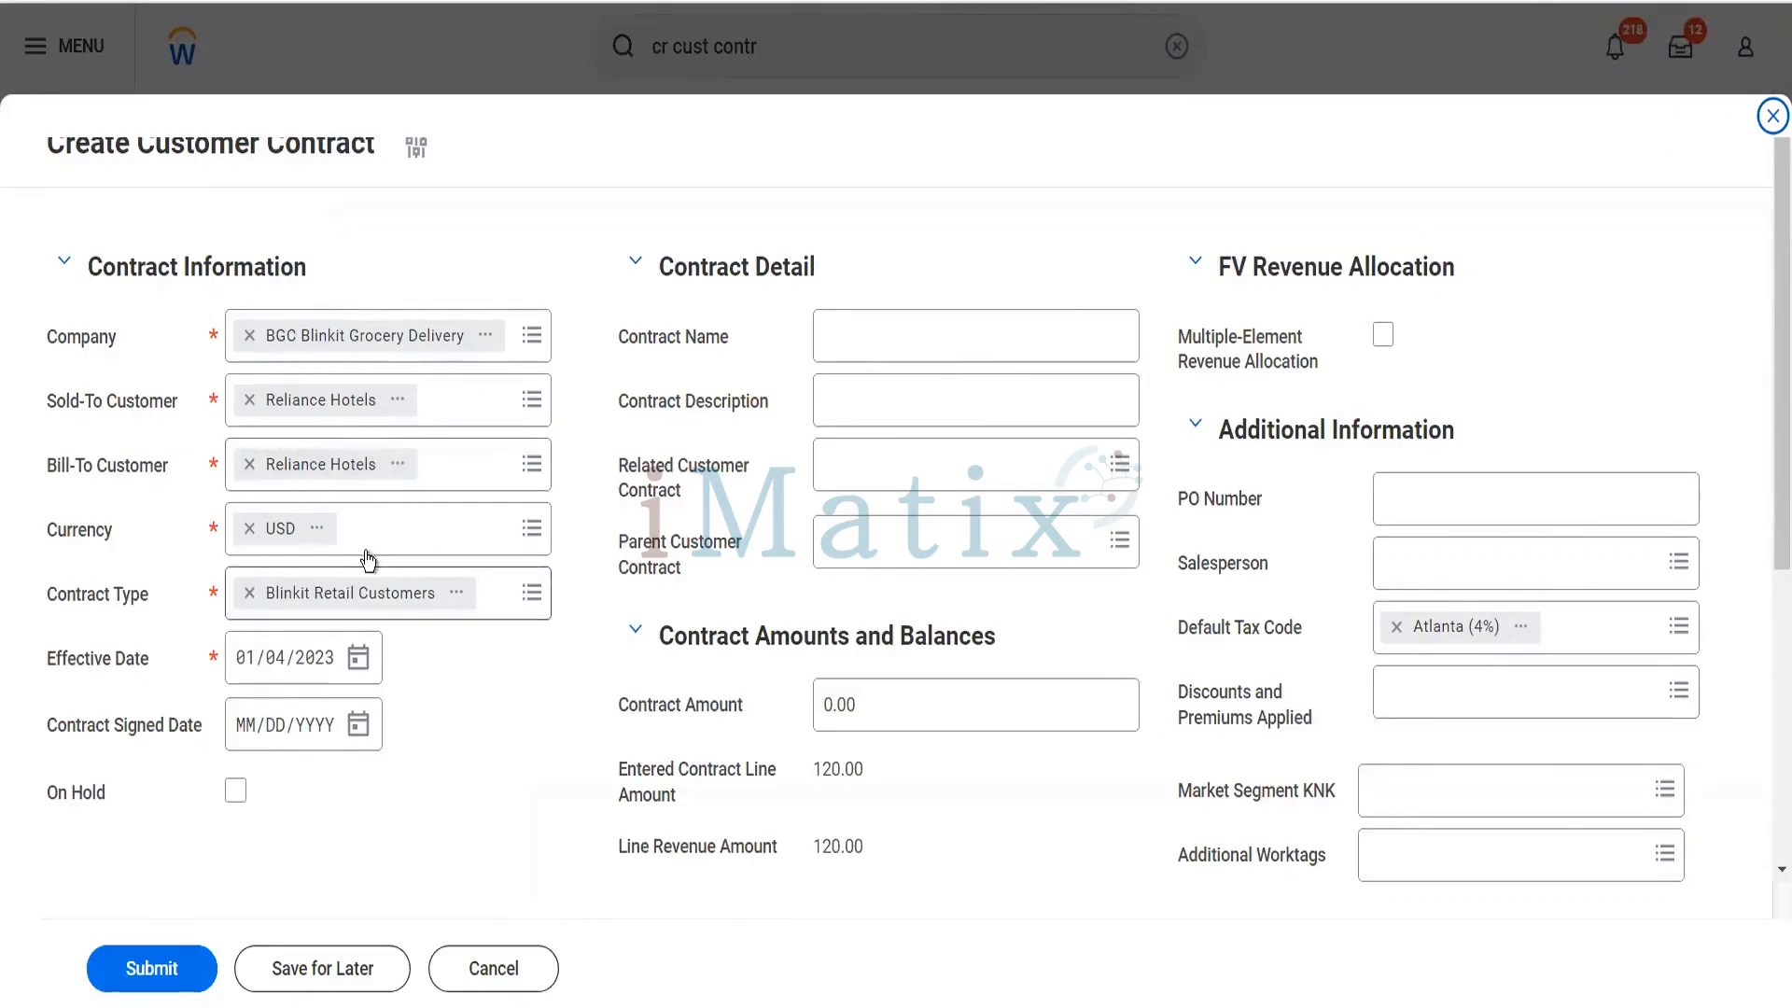
- Set both the effective date and the contract signed date to 01/01/2023
click(282, 663)
text(01)
click(244, 726)
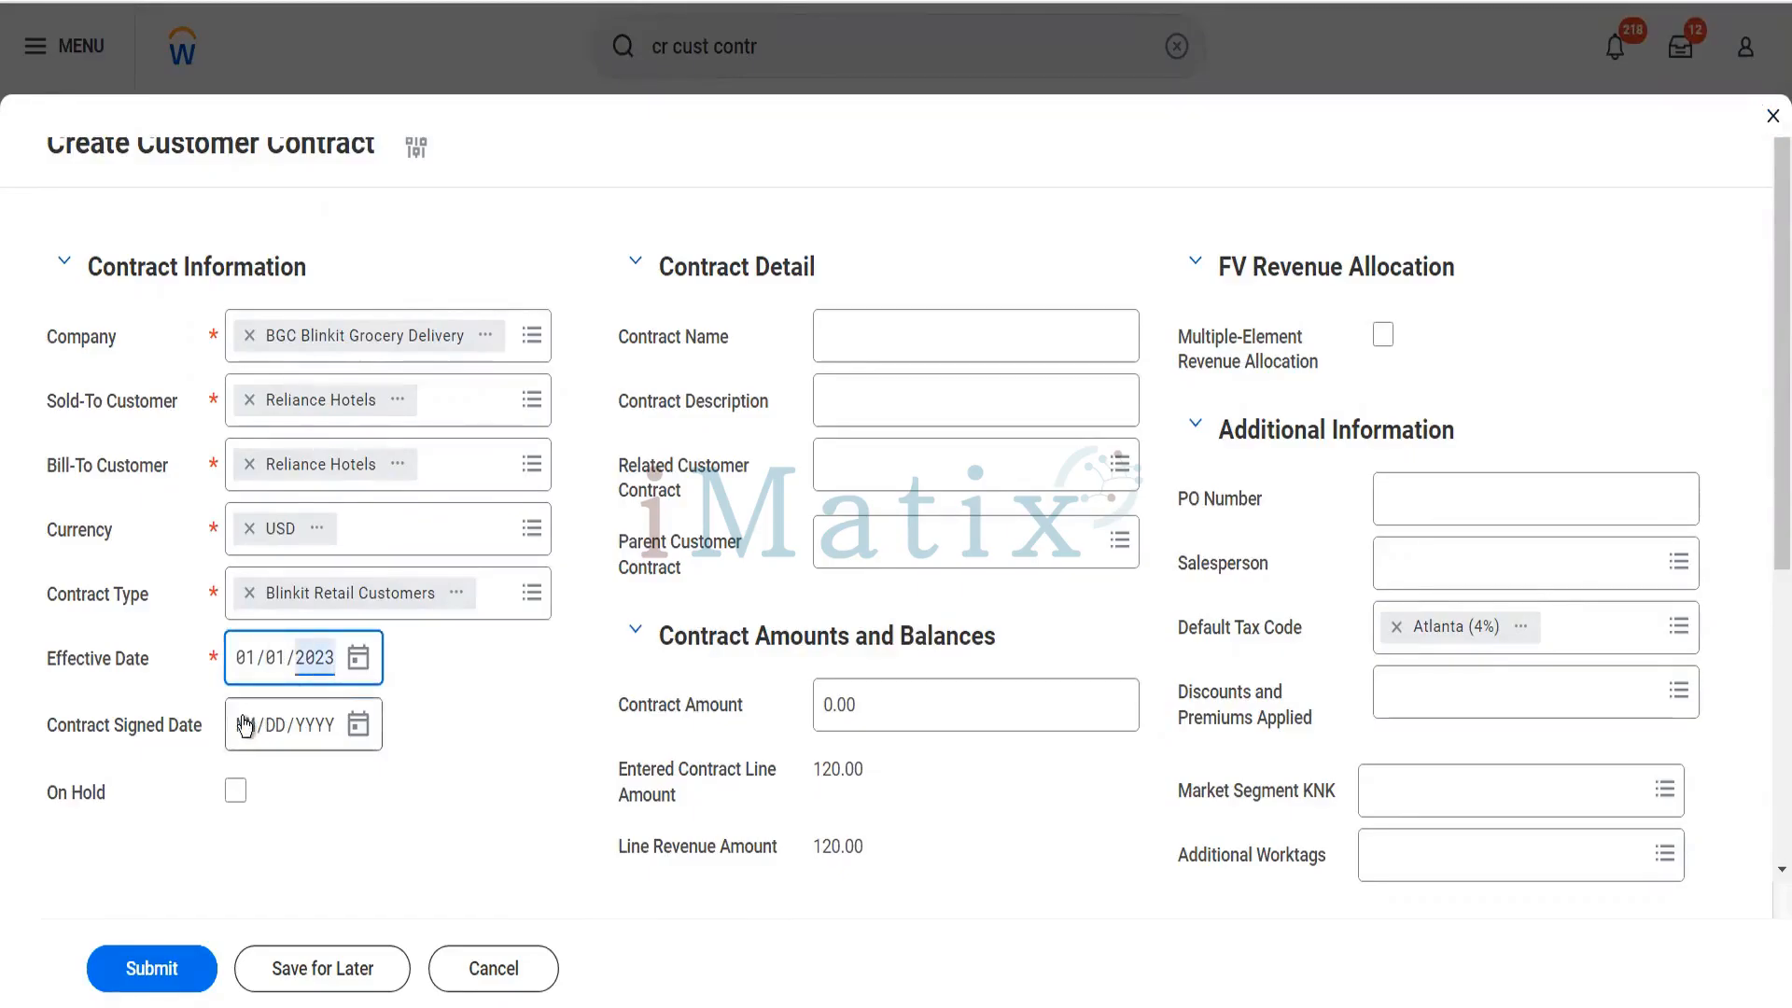
text(01/01/)
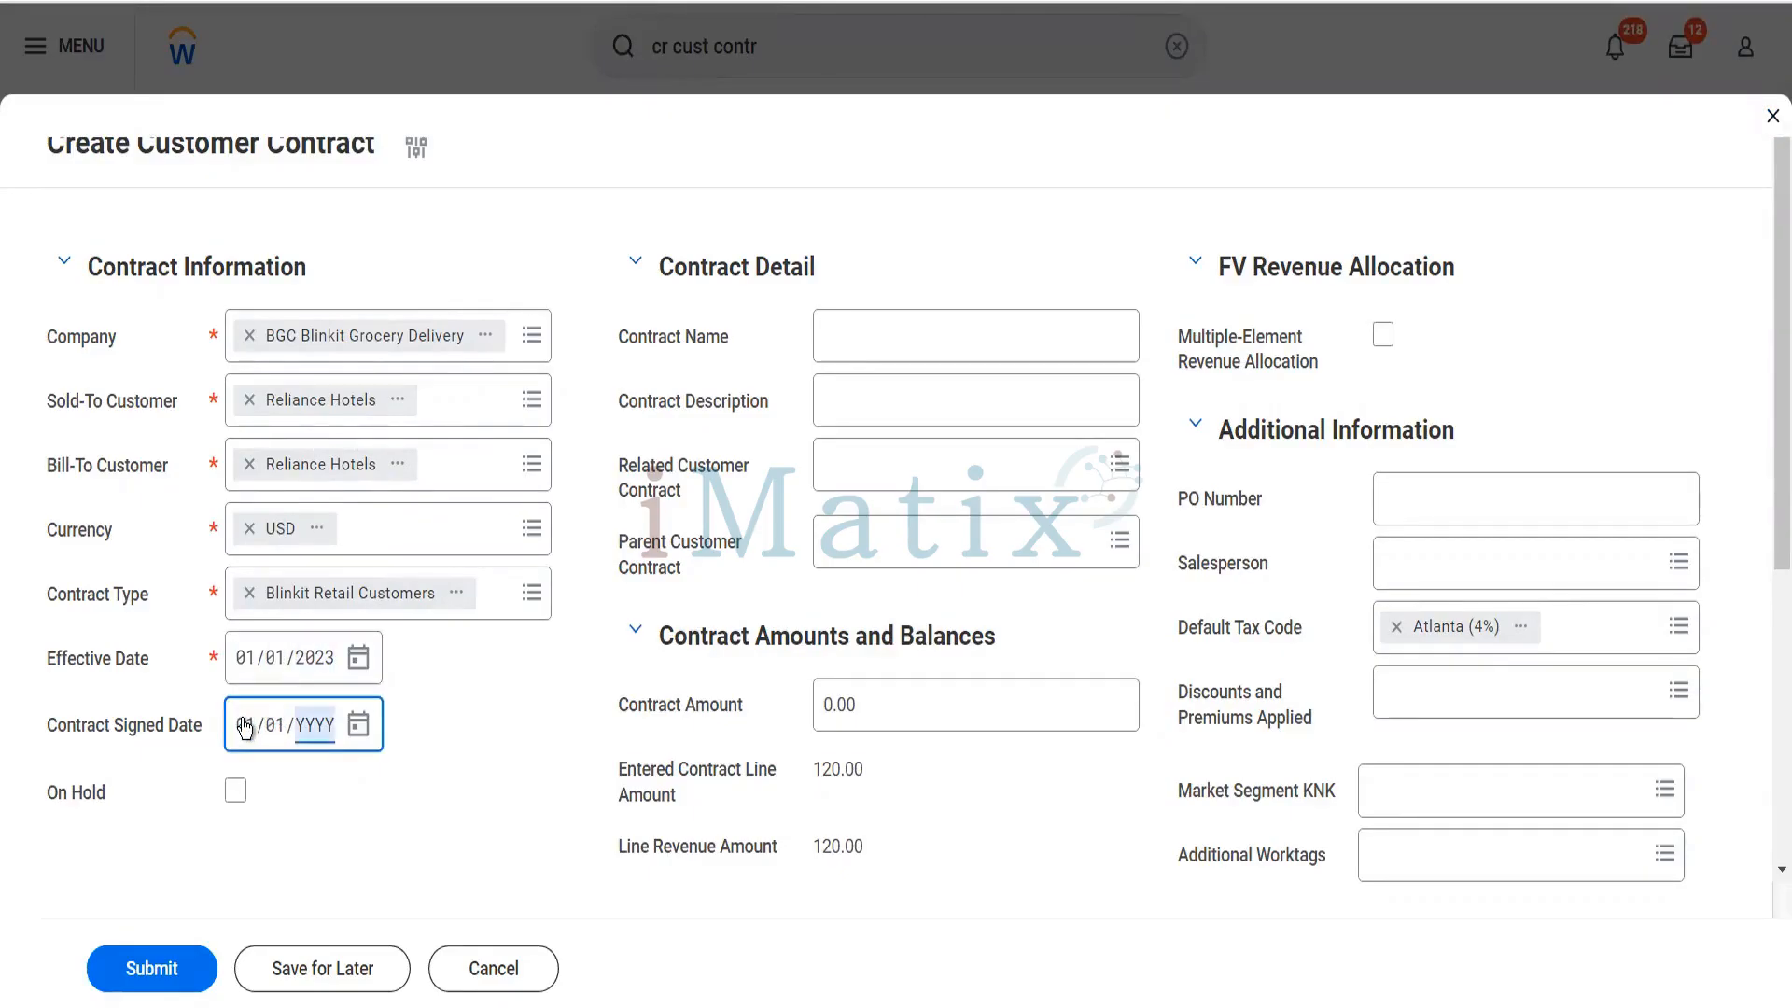
text(2023)
- Set the contract amount to 24,000 and fill in the PO number
drag(856, 705, 766, 705)
text(24000)
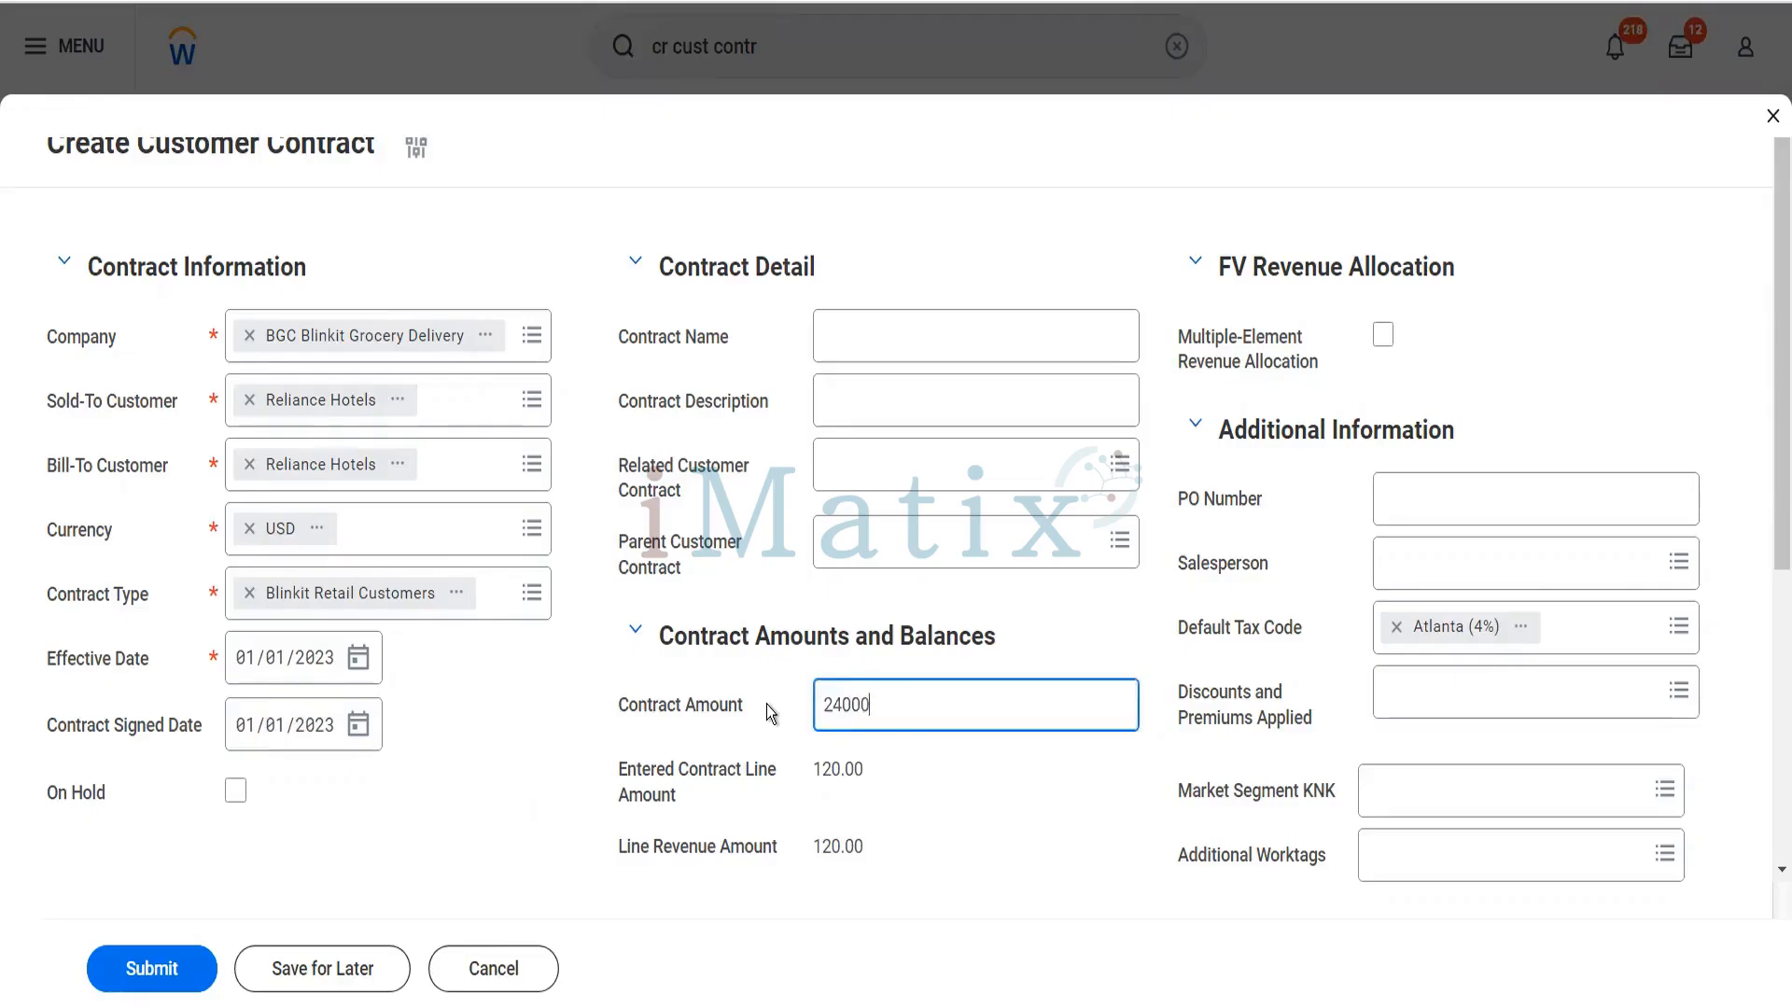
key(Tab)
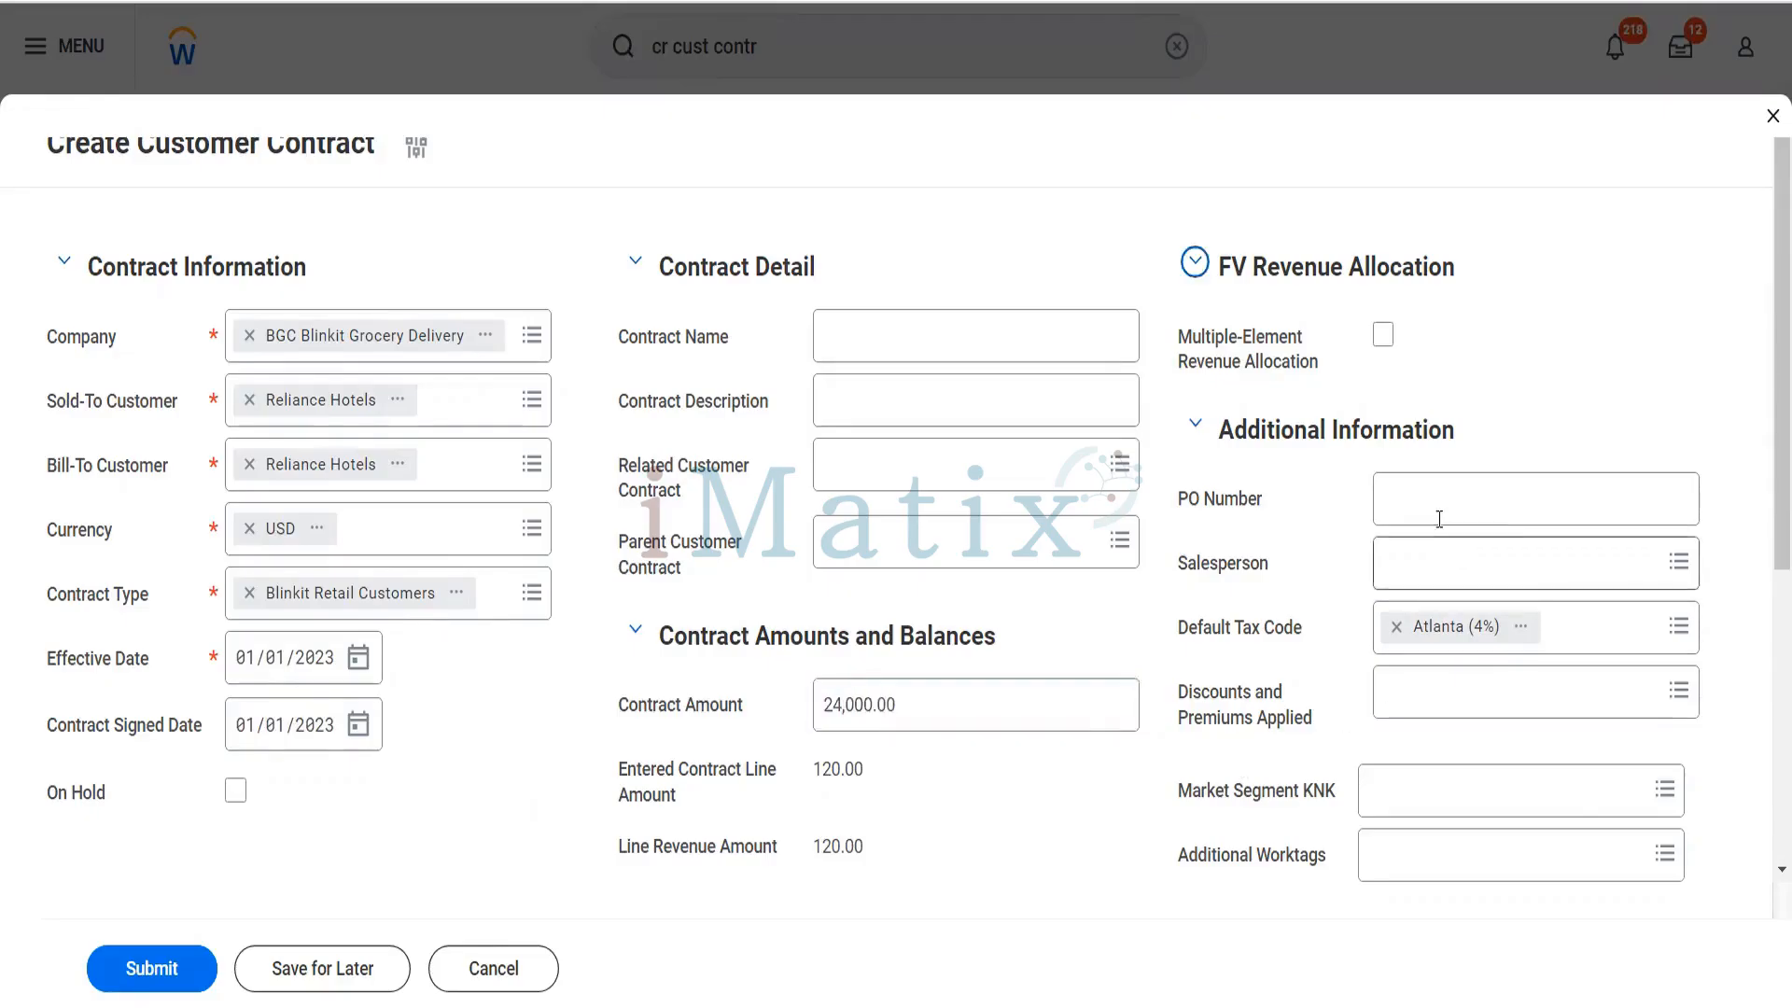
click(1439, 518)
text(465456)
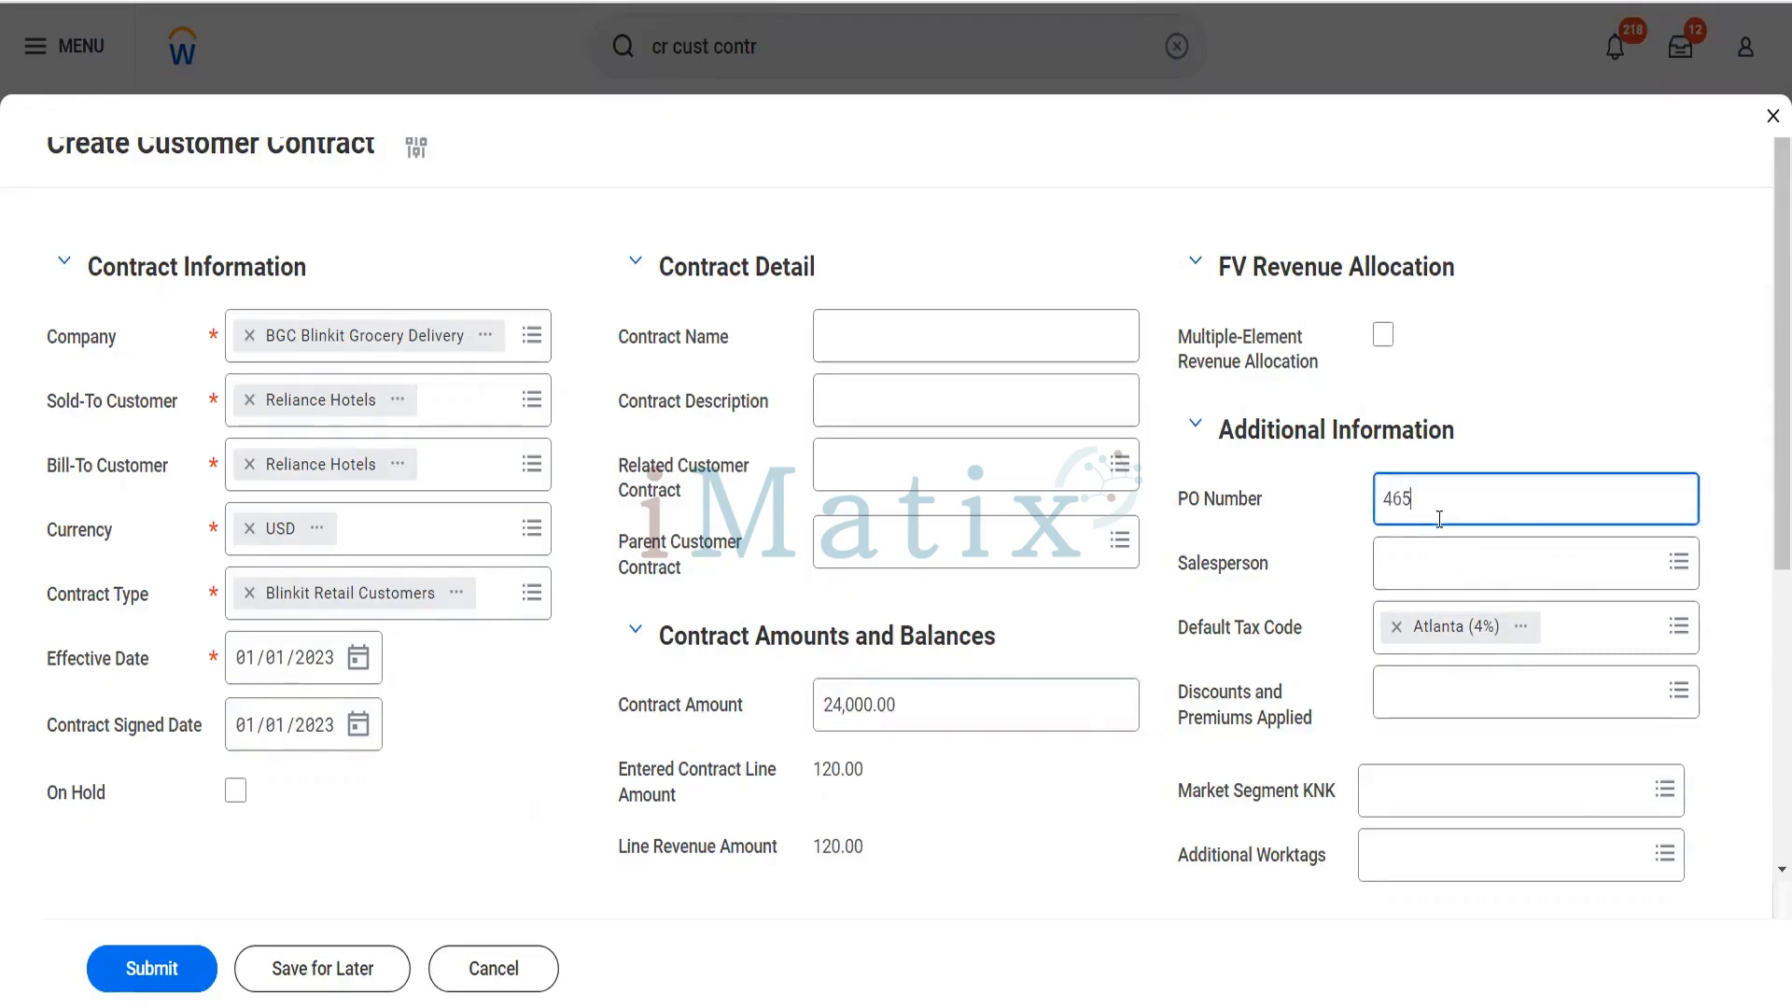
- Assign the Senior Financial Analyst from WD People Insights as salesperson and remove the default tax code
click(1434, 563)
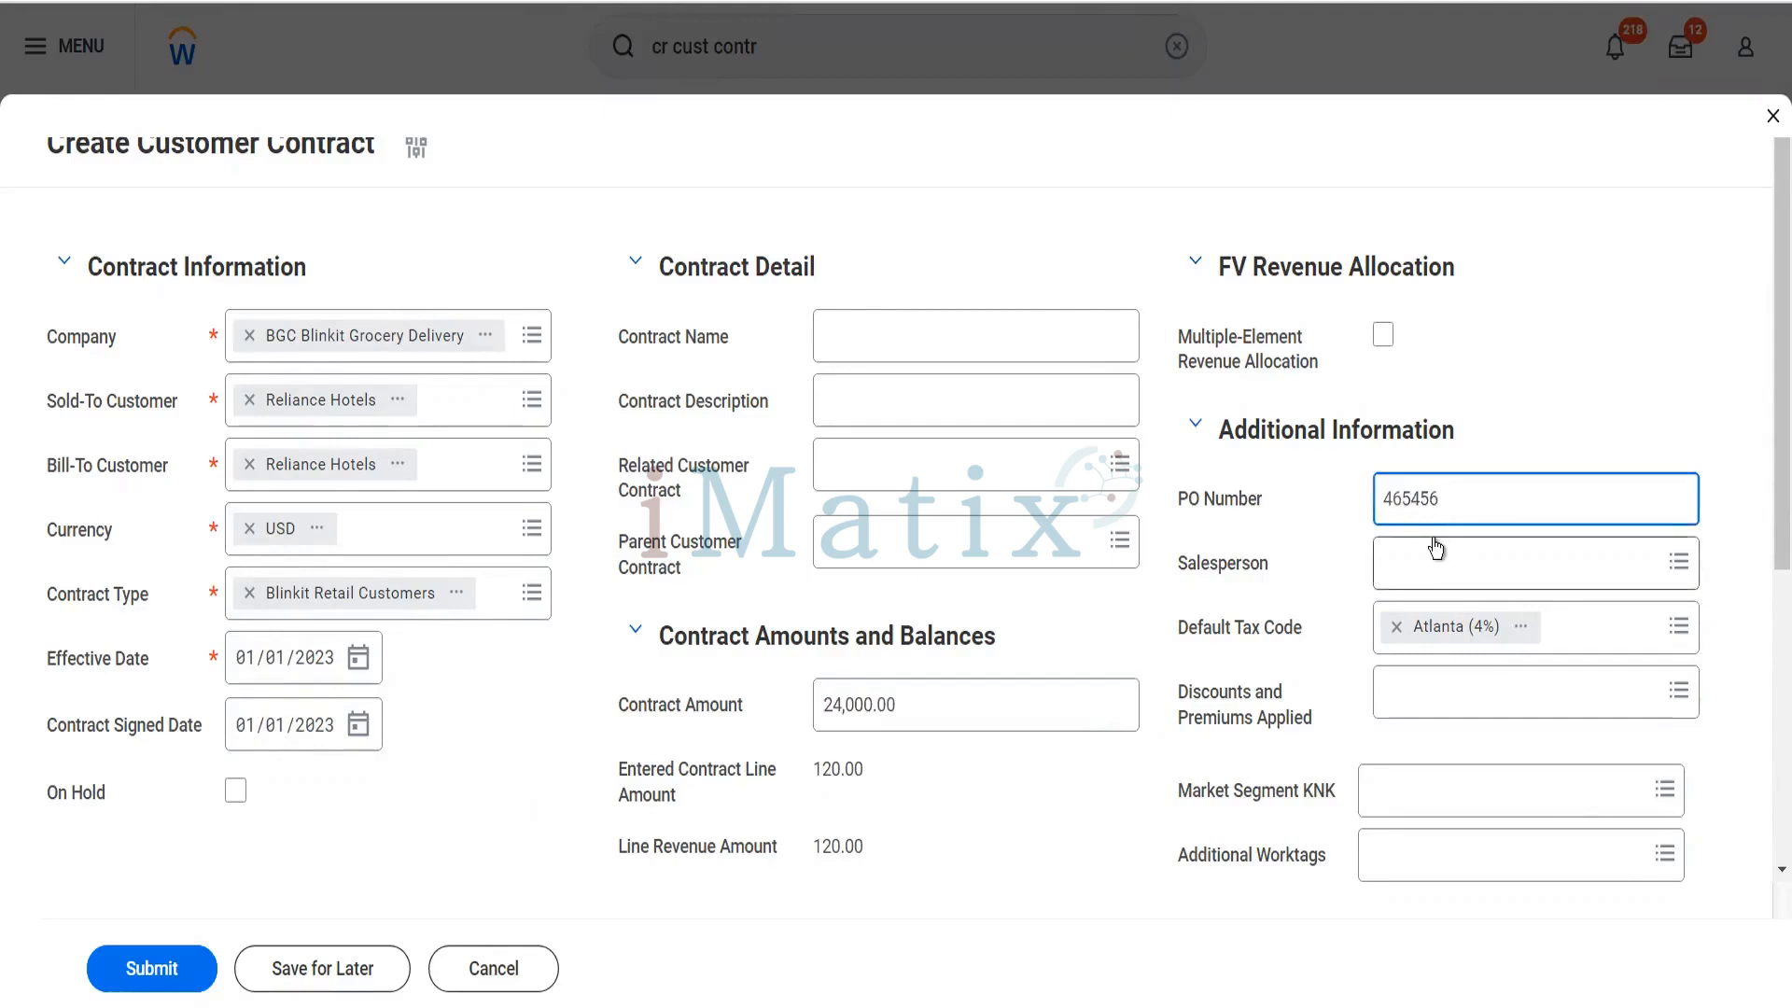
text(Ter)
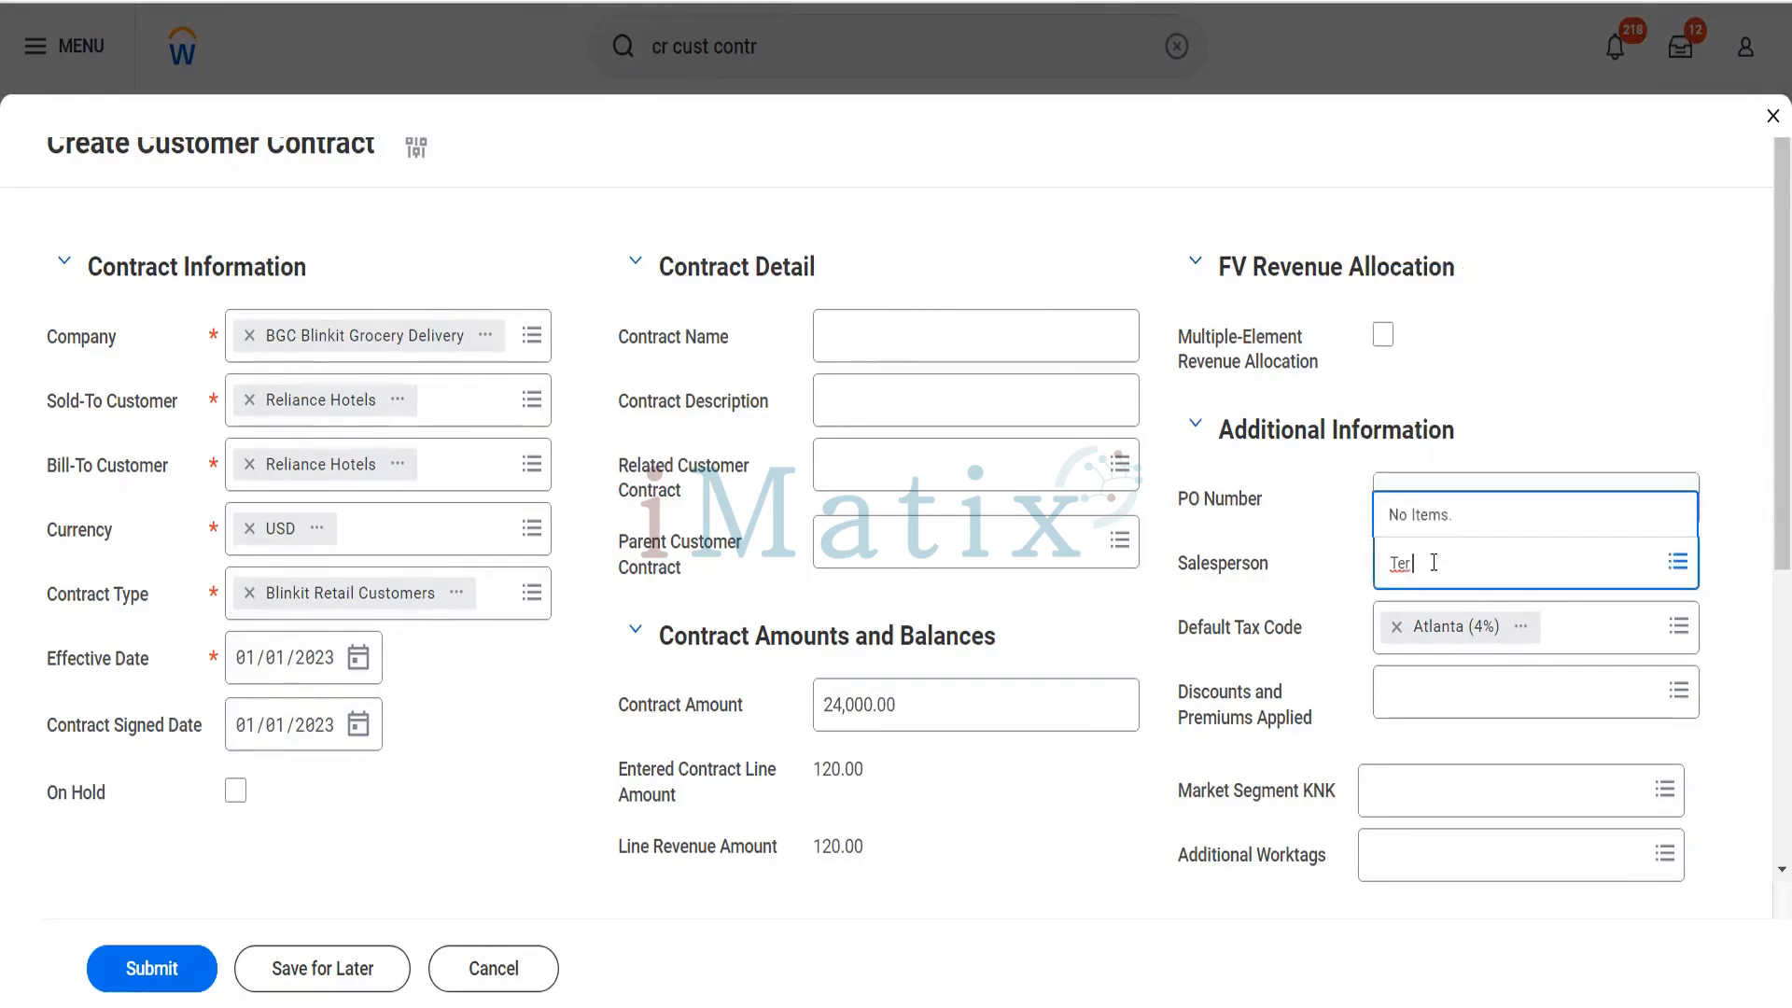
text( ser)
key(Return)
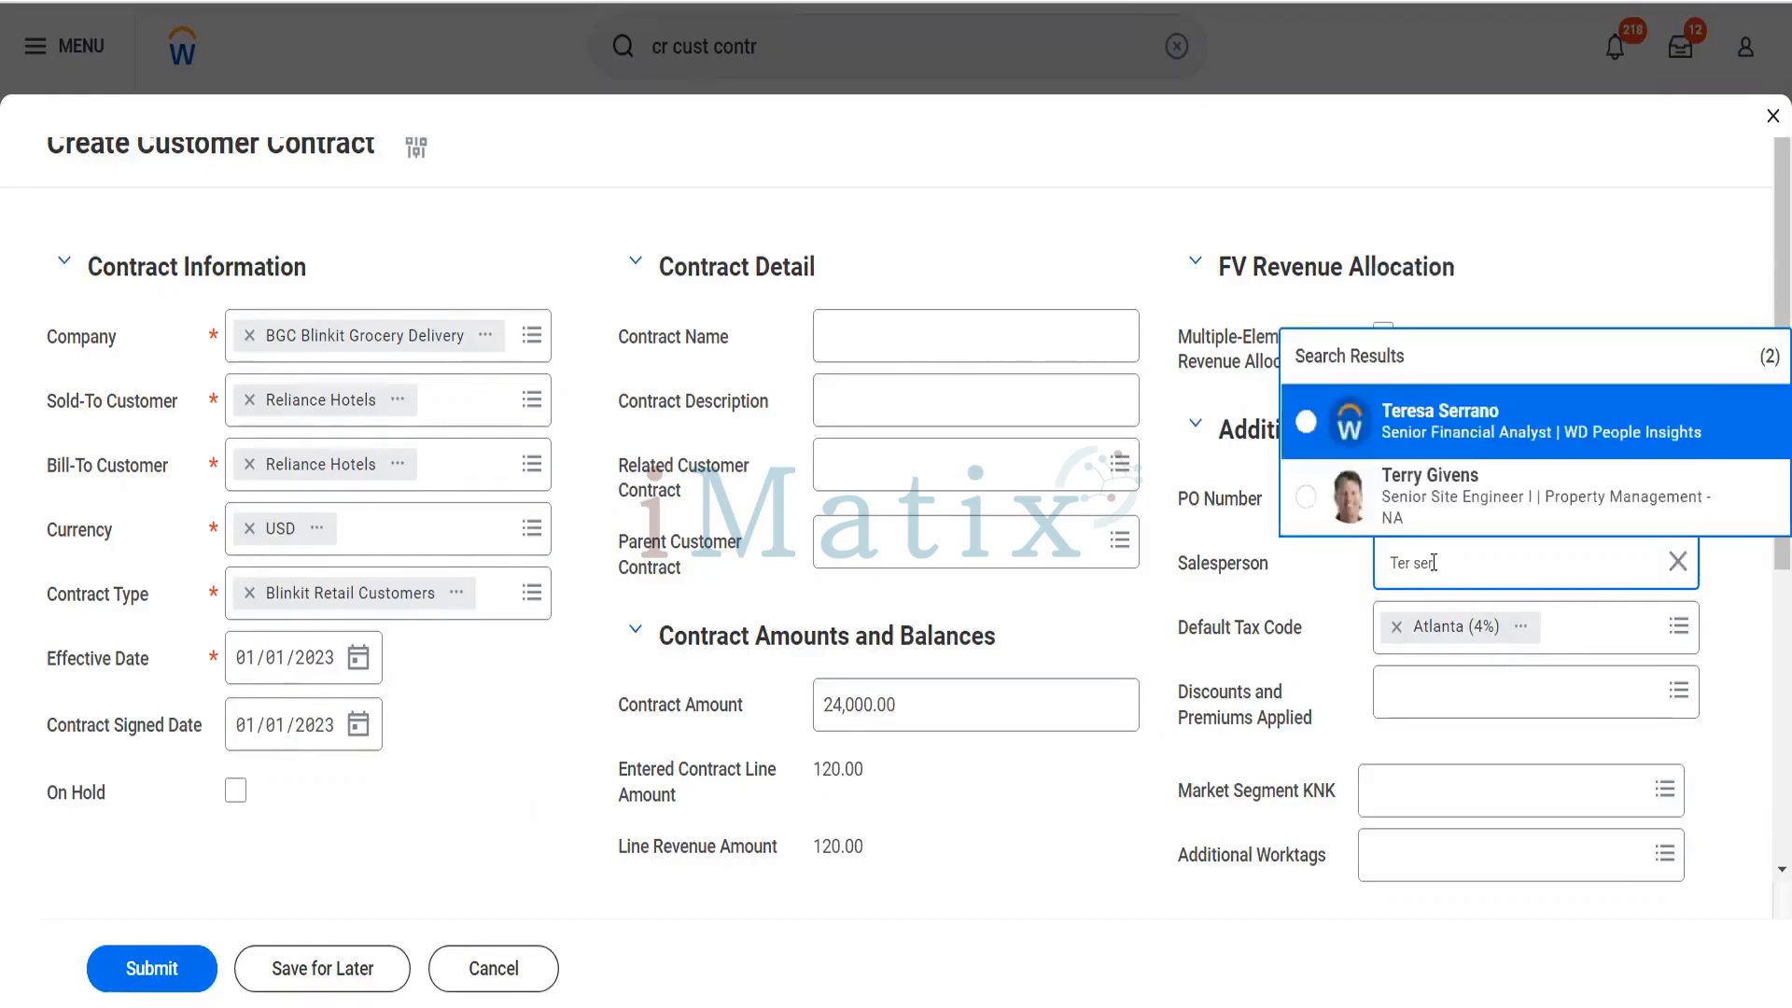
click(1479, 422)
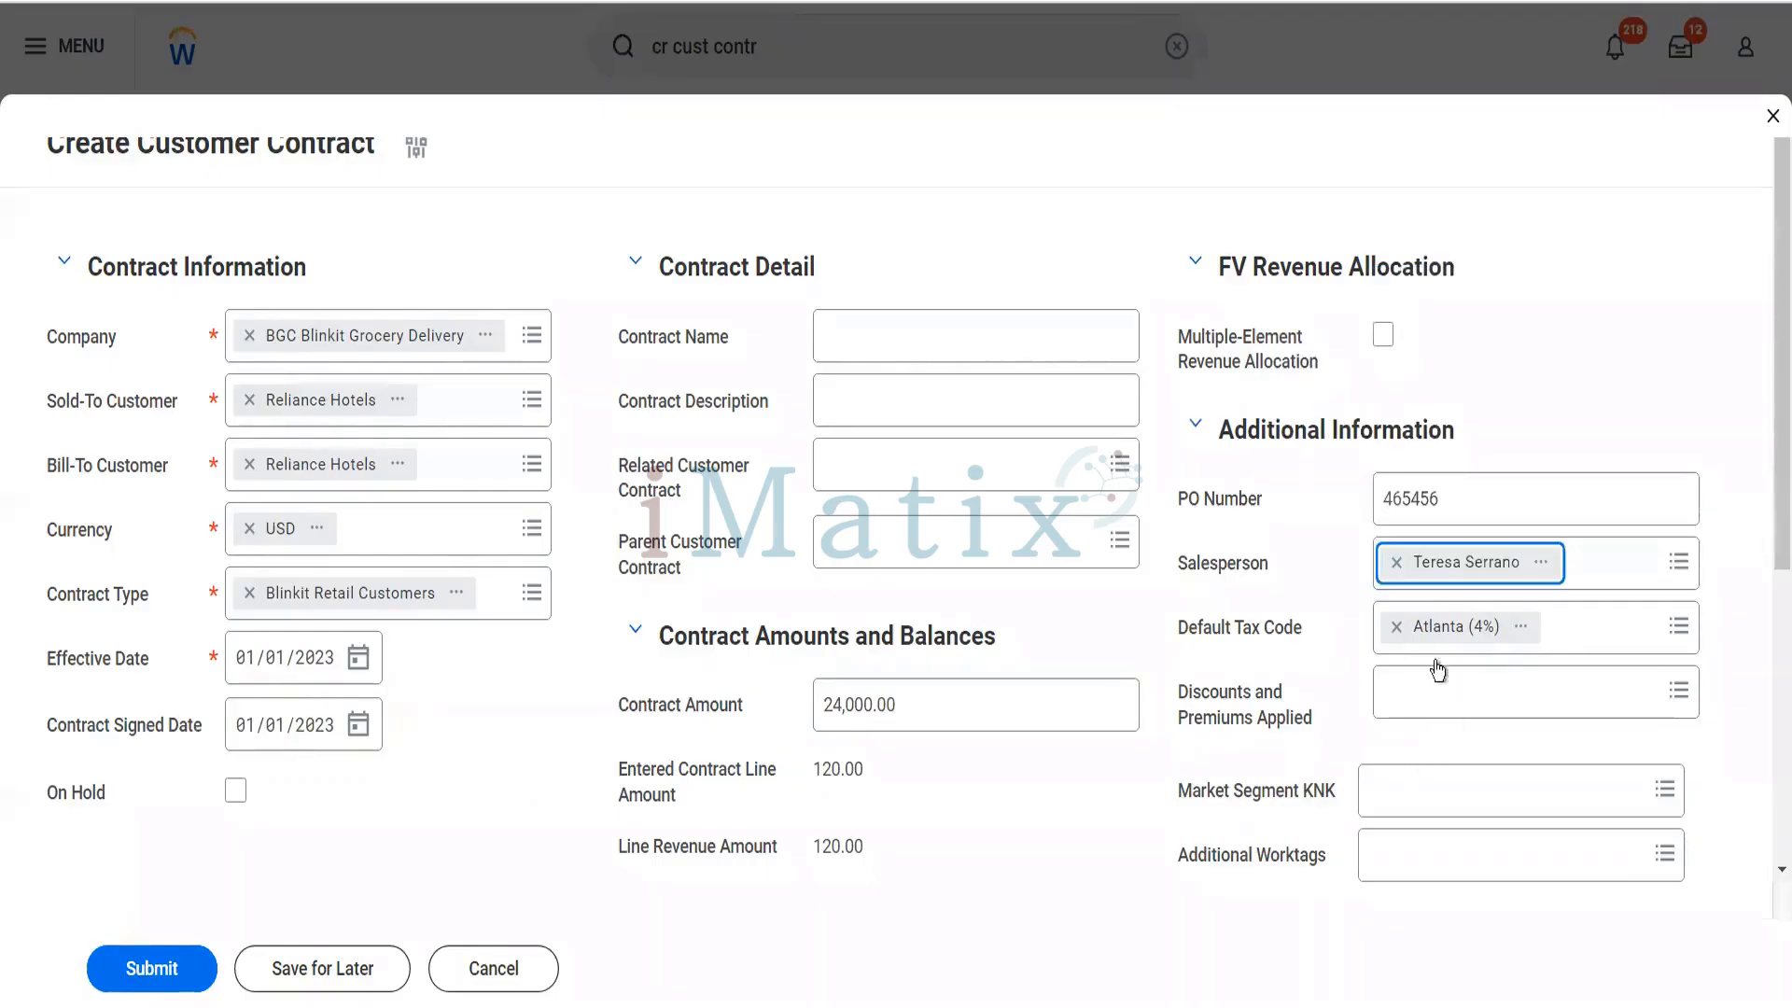
click(1396, 627)
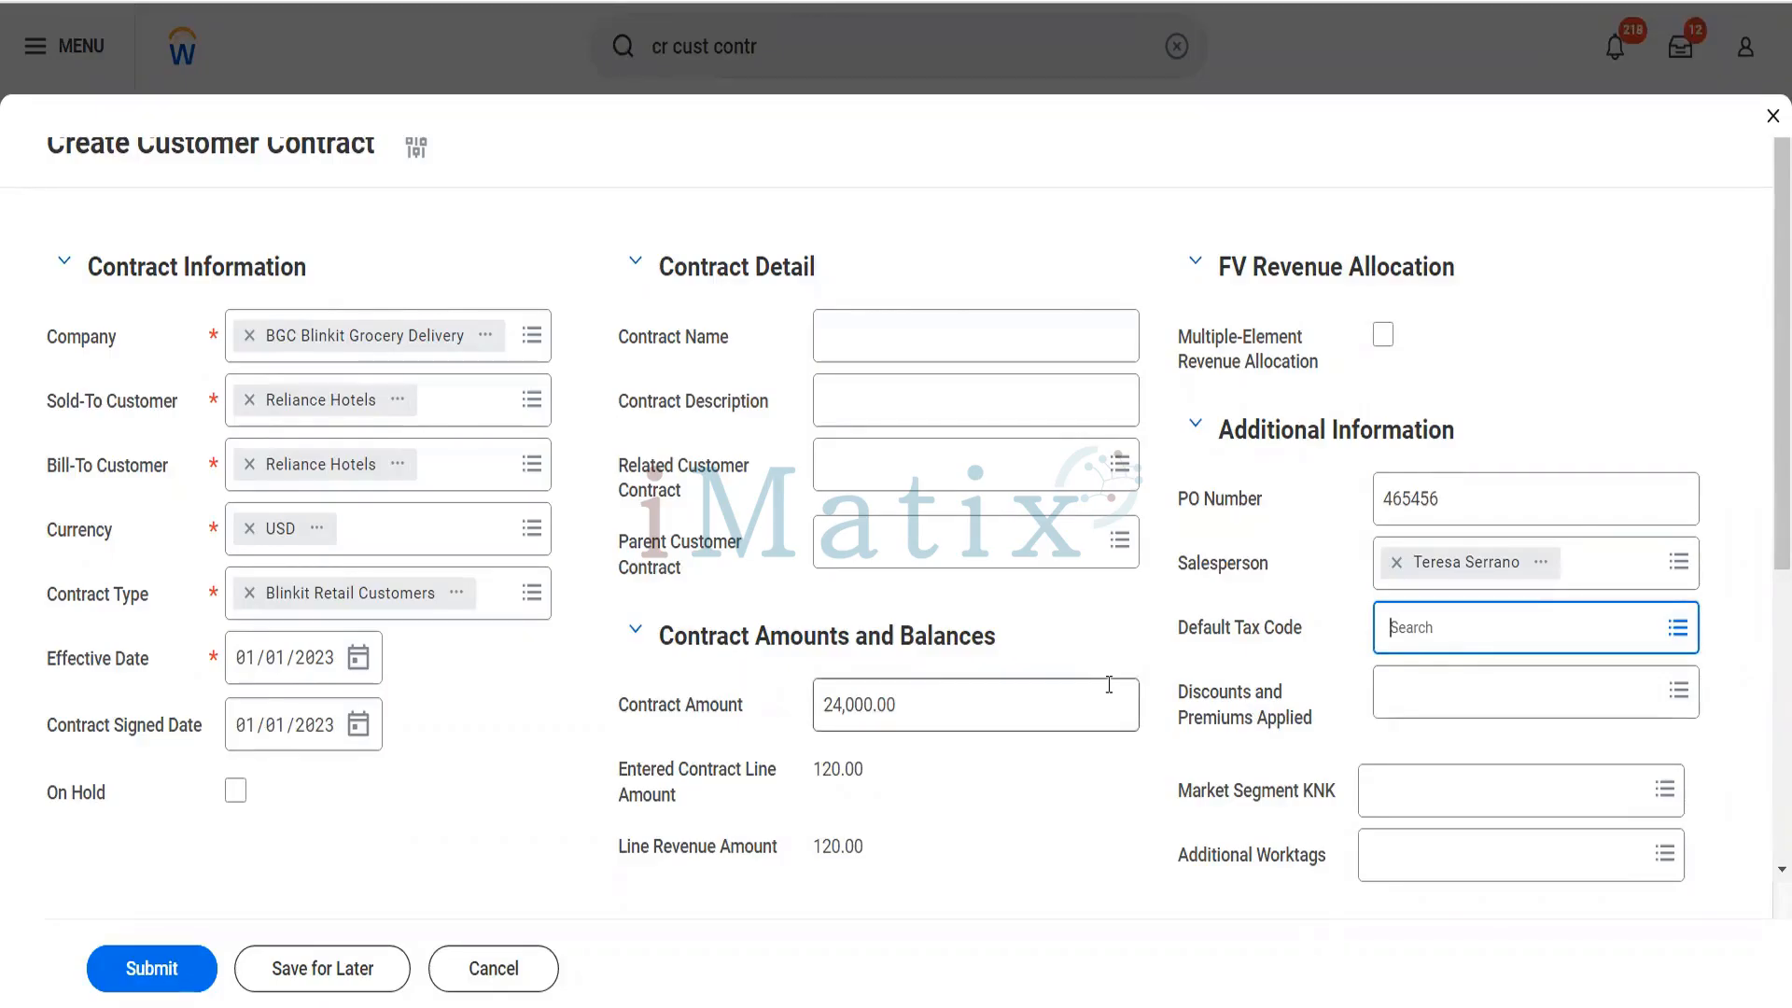
- Enter "This is our second Contract" as the contract name
click(932, 351)
text(This is )
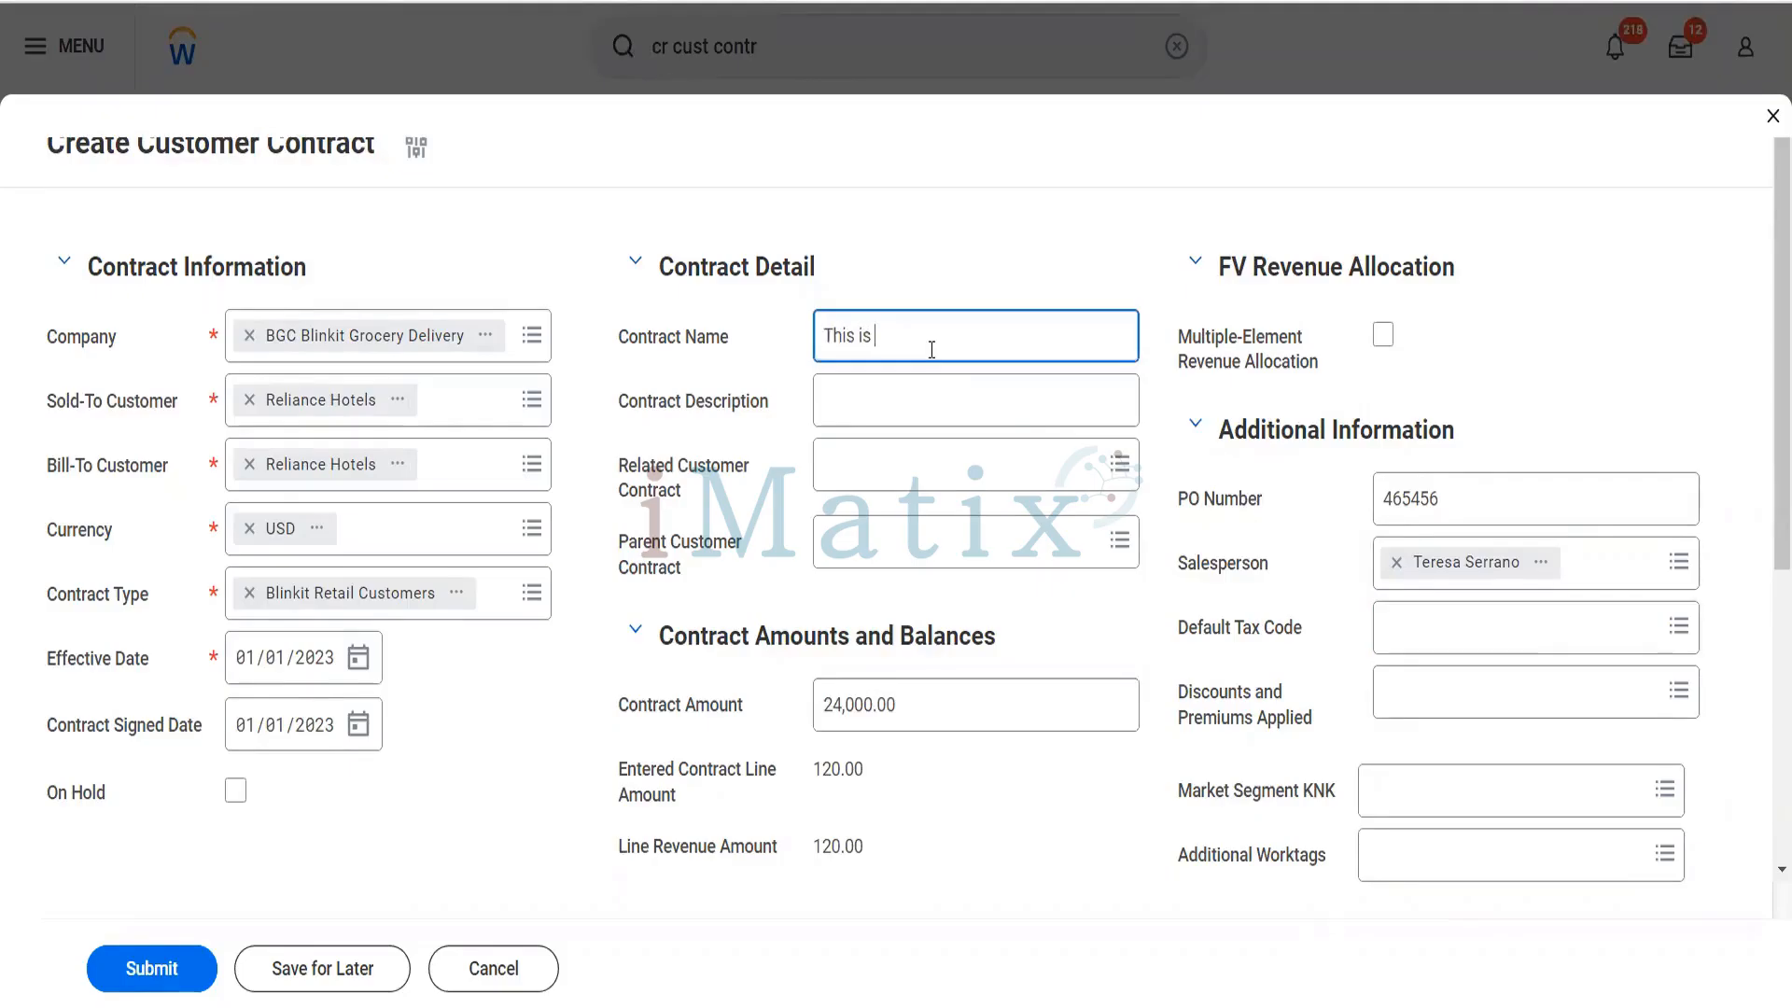
text(our second Contract)
- Enter "To demo Checklist and contract template" as the contract description
key(Tab)
text(To demo)
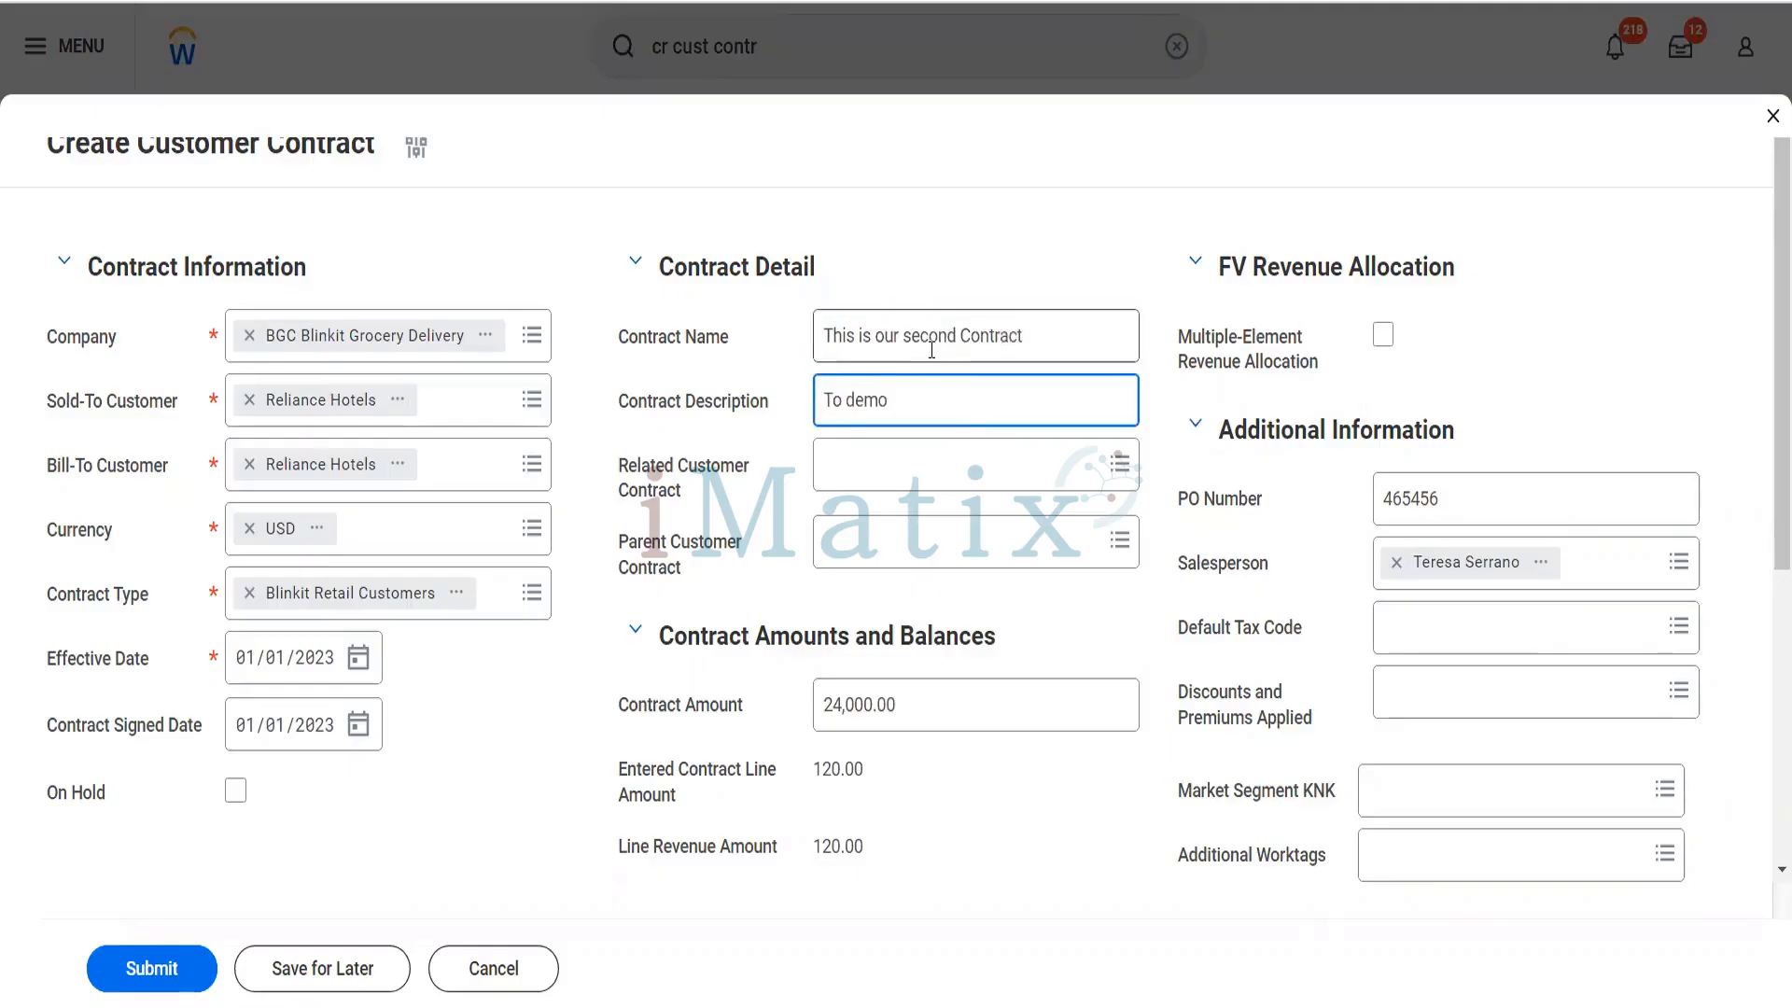
text( Checklist and conteact)
key(BackSpace)
key(BackSpace)
key(BackSpace)
key(BackSpace)
text(act template)
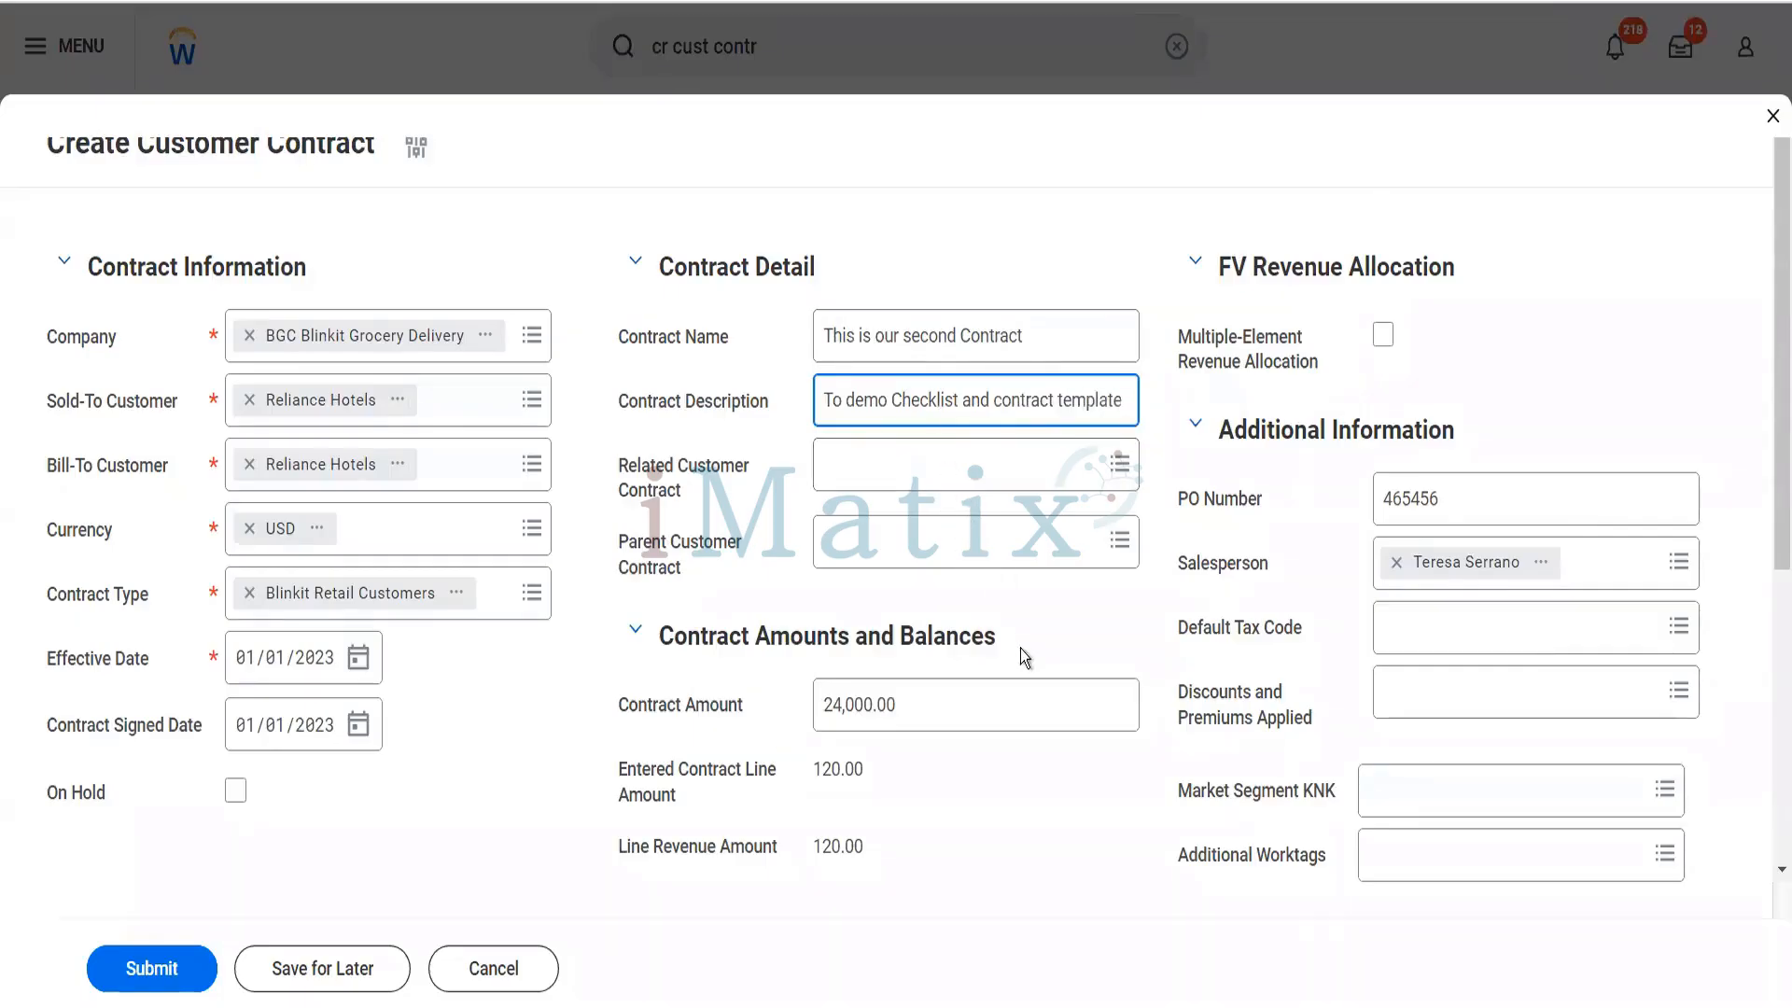
- Set the quantity of the Pack of Biscuits goods and services line to 12
scroll(1021, 648, down, 4)
scroll(1021, 657, down, 1)
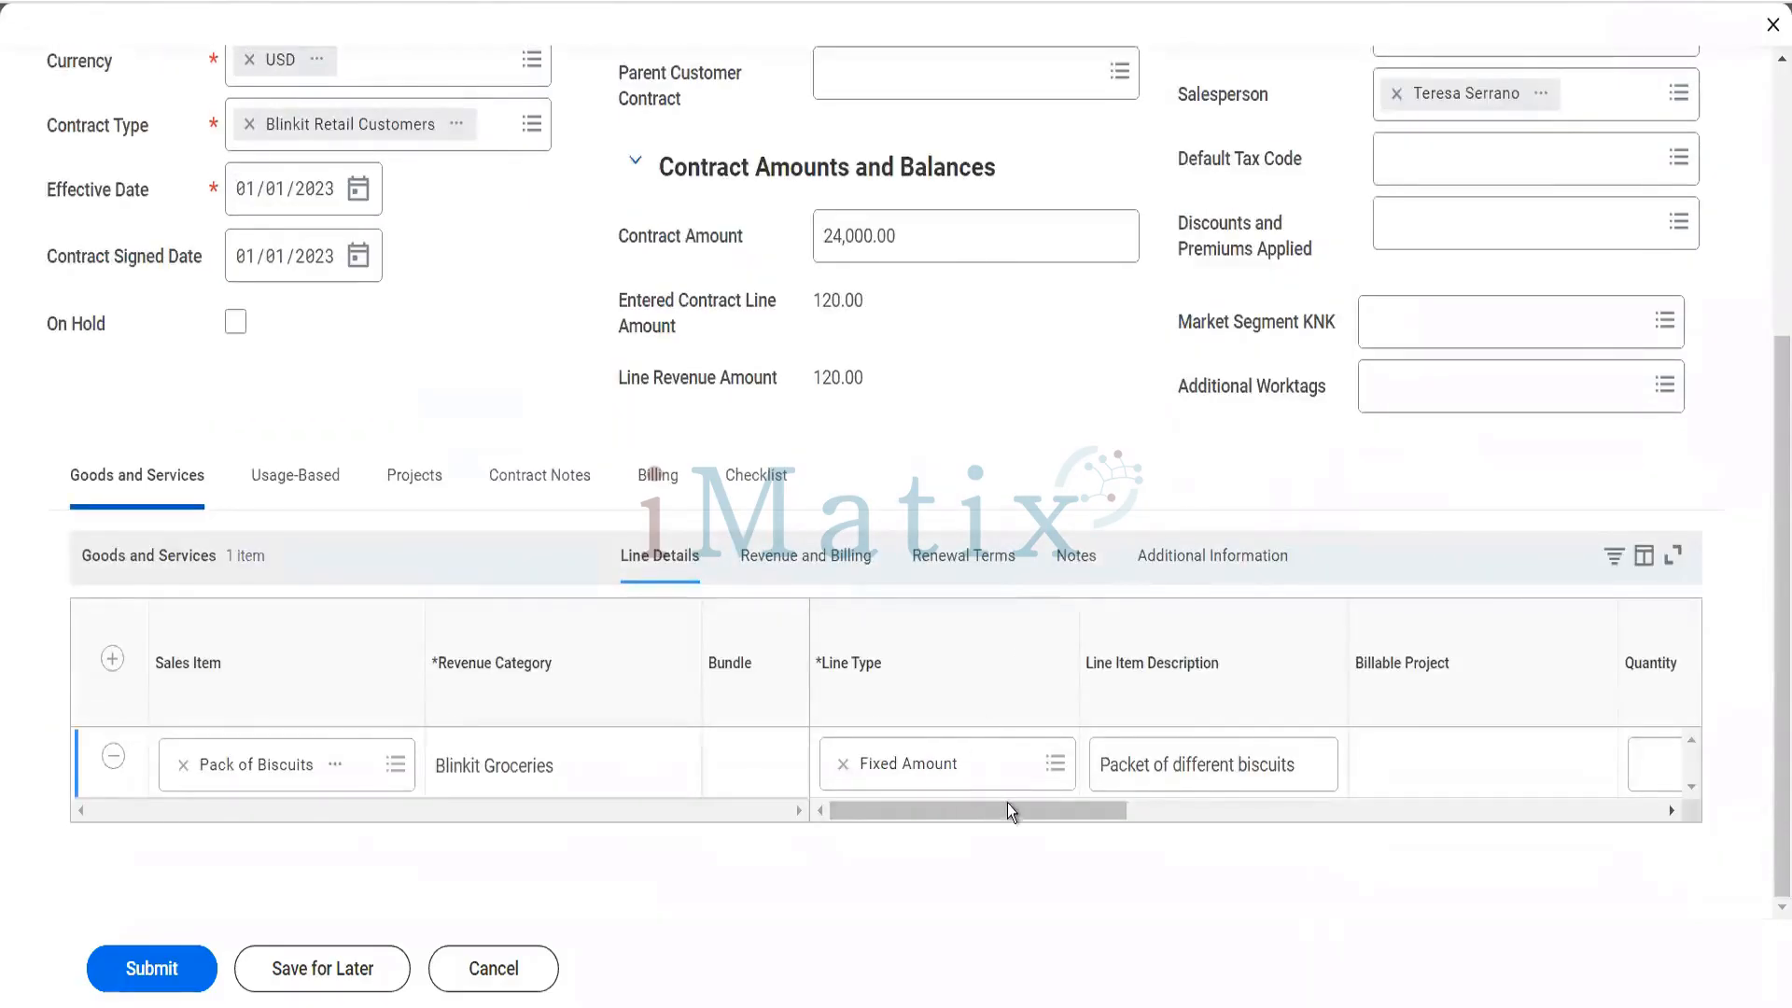
drag(1016, 809, 1056, 814)
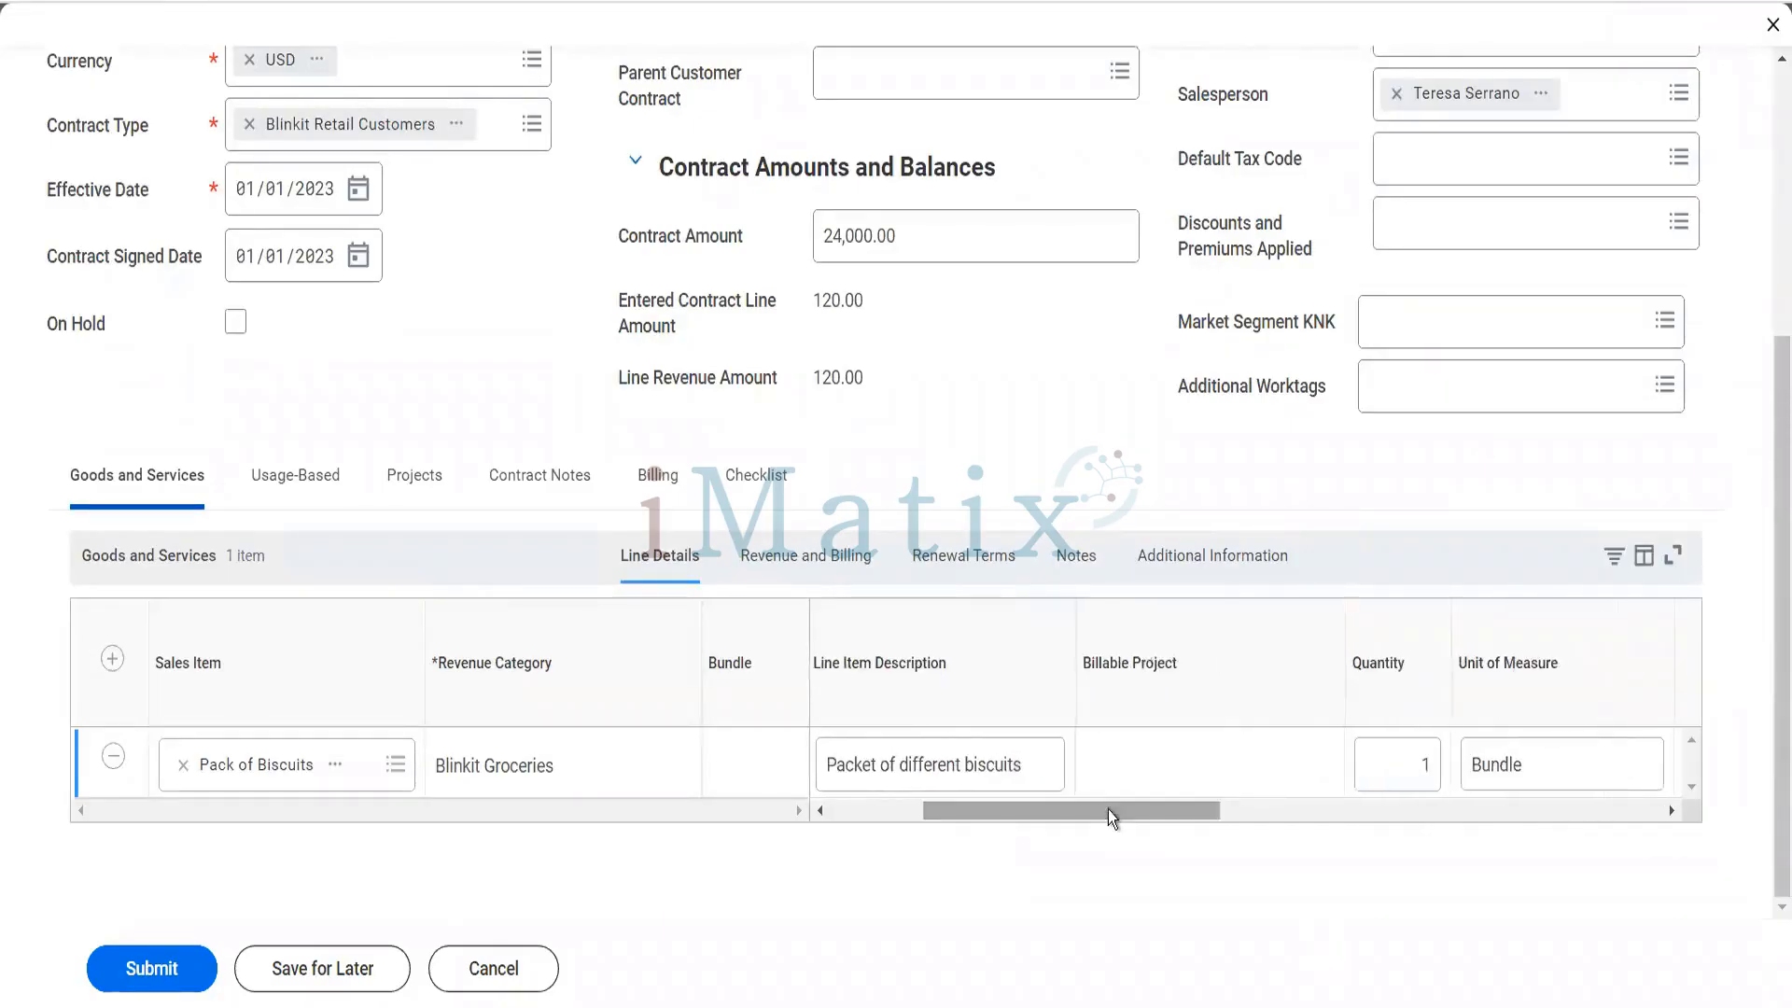
click(1423, 768)
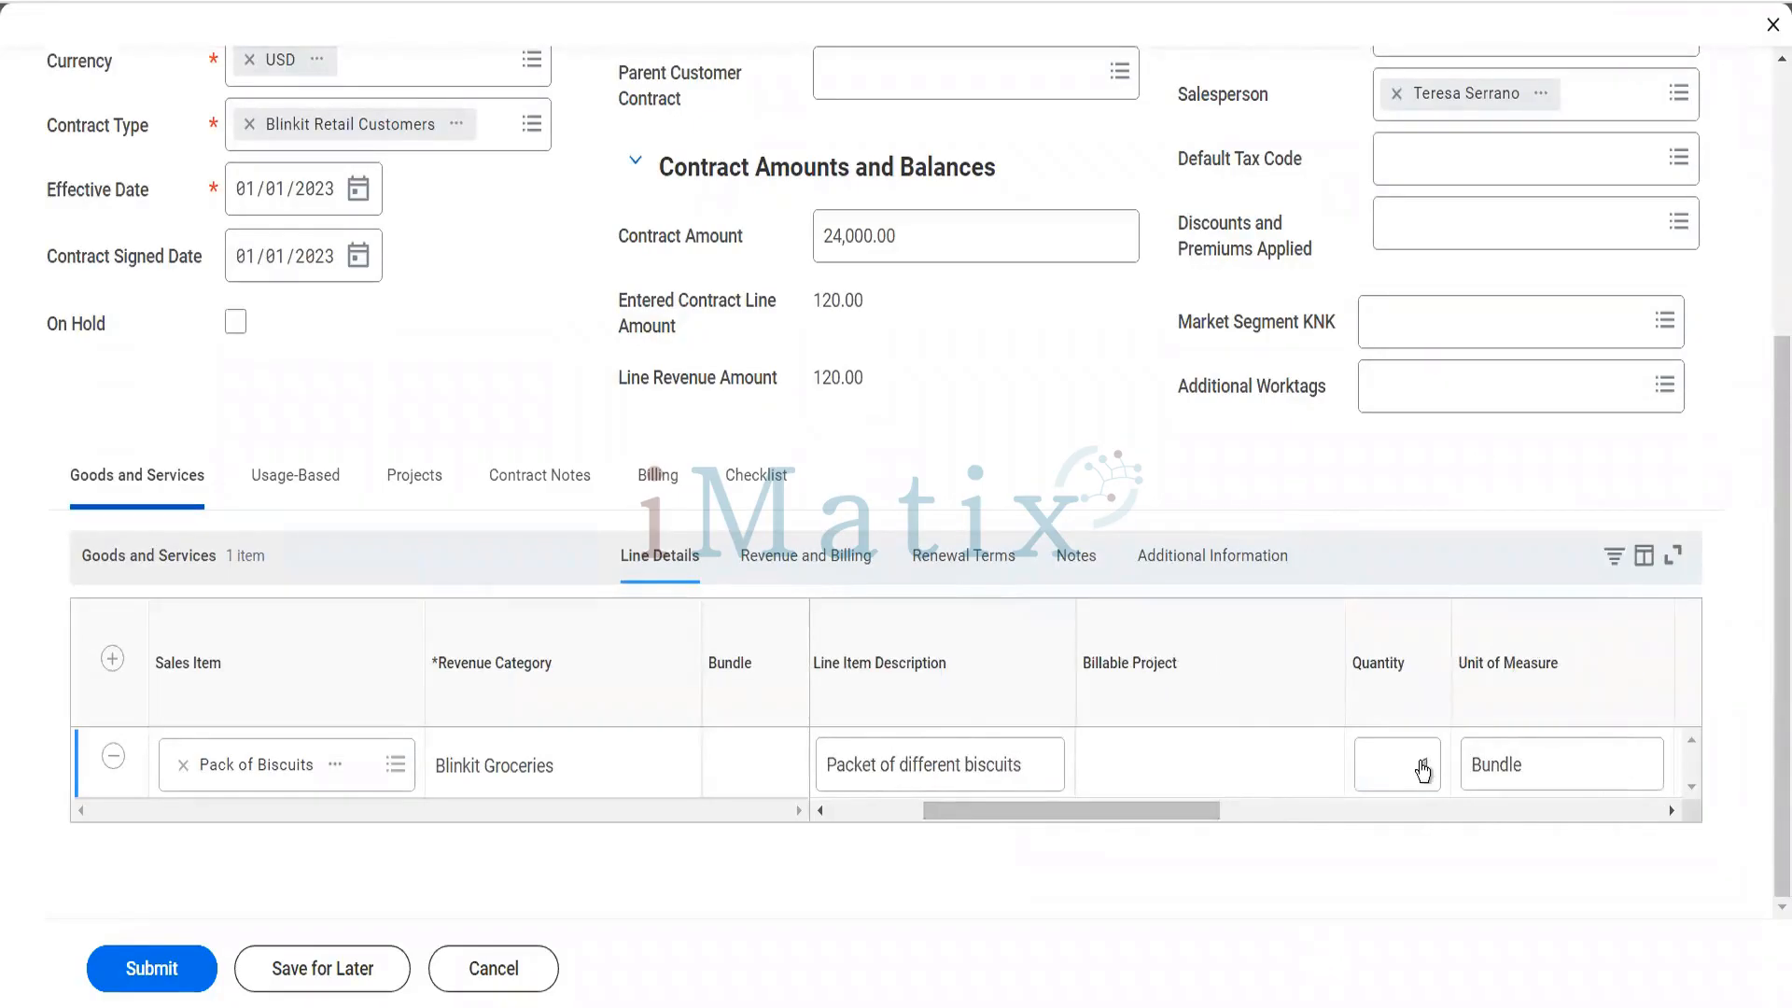
text(1)
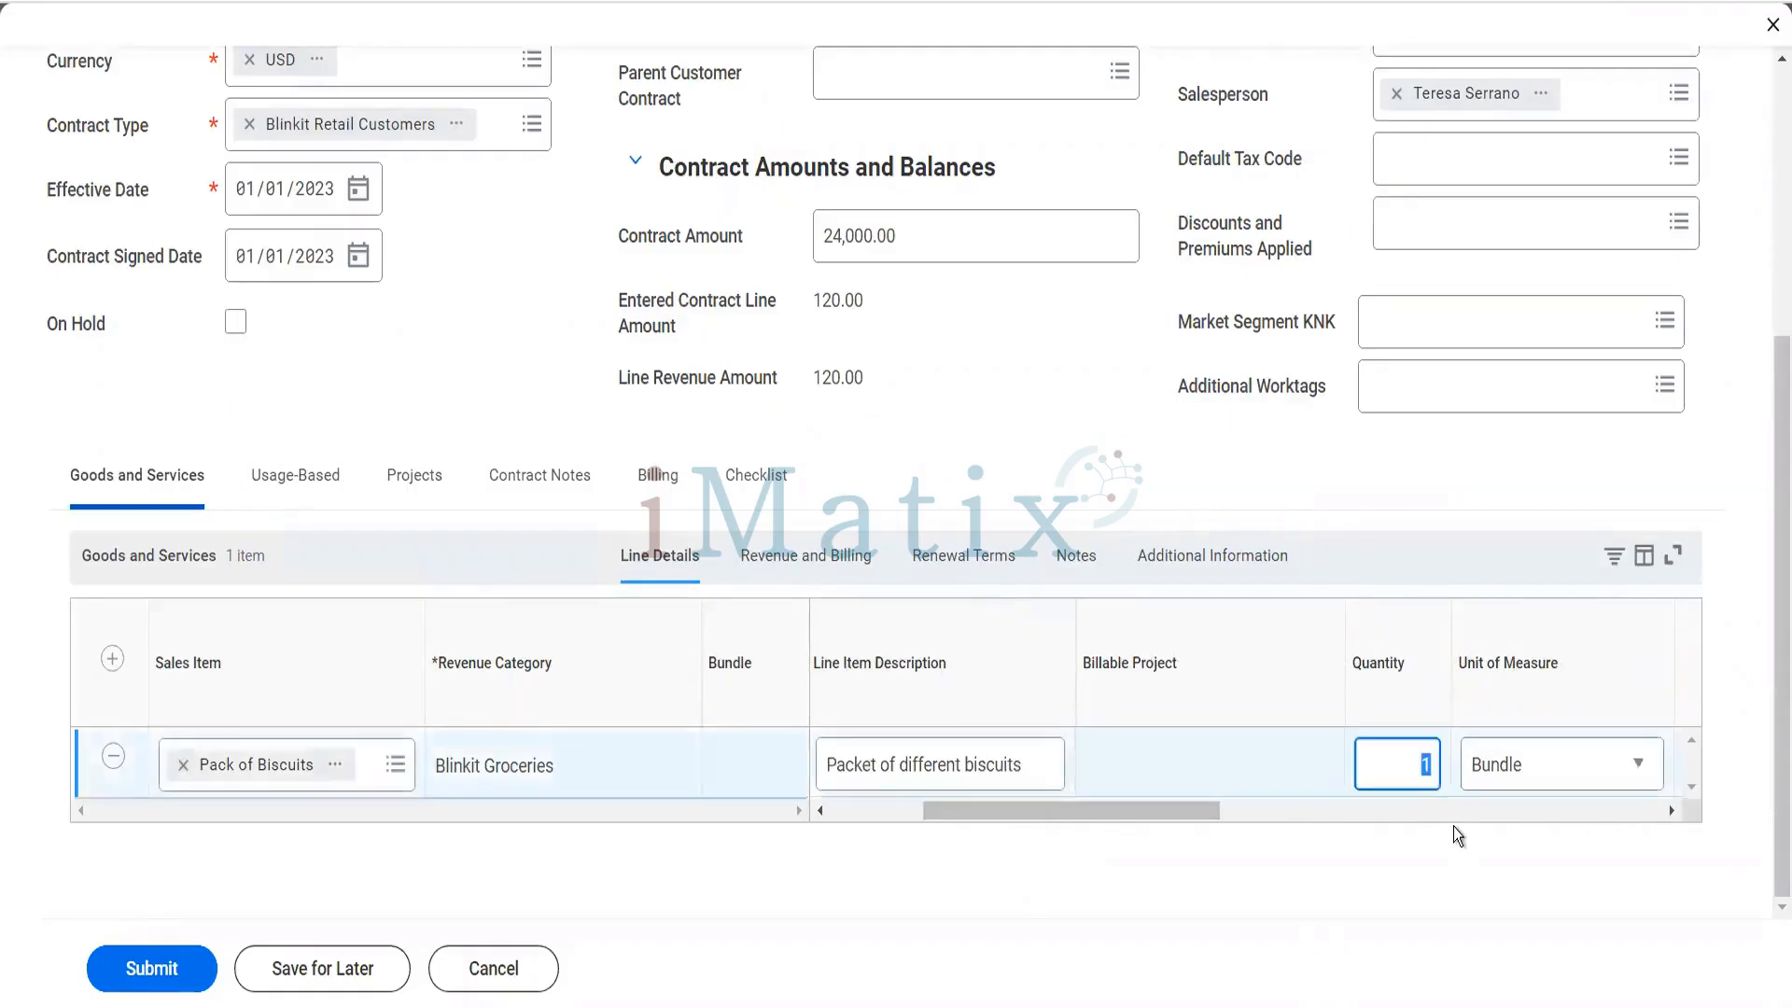
text(2)
key(Tab)
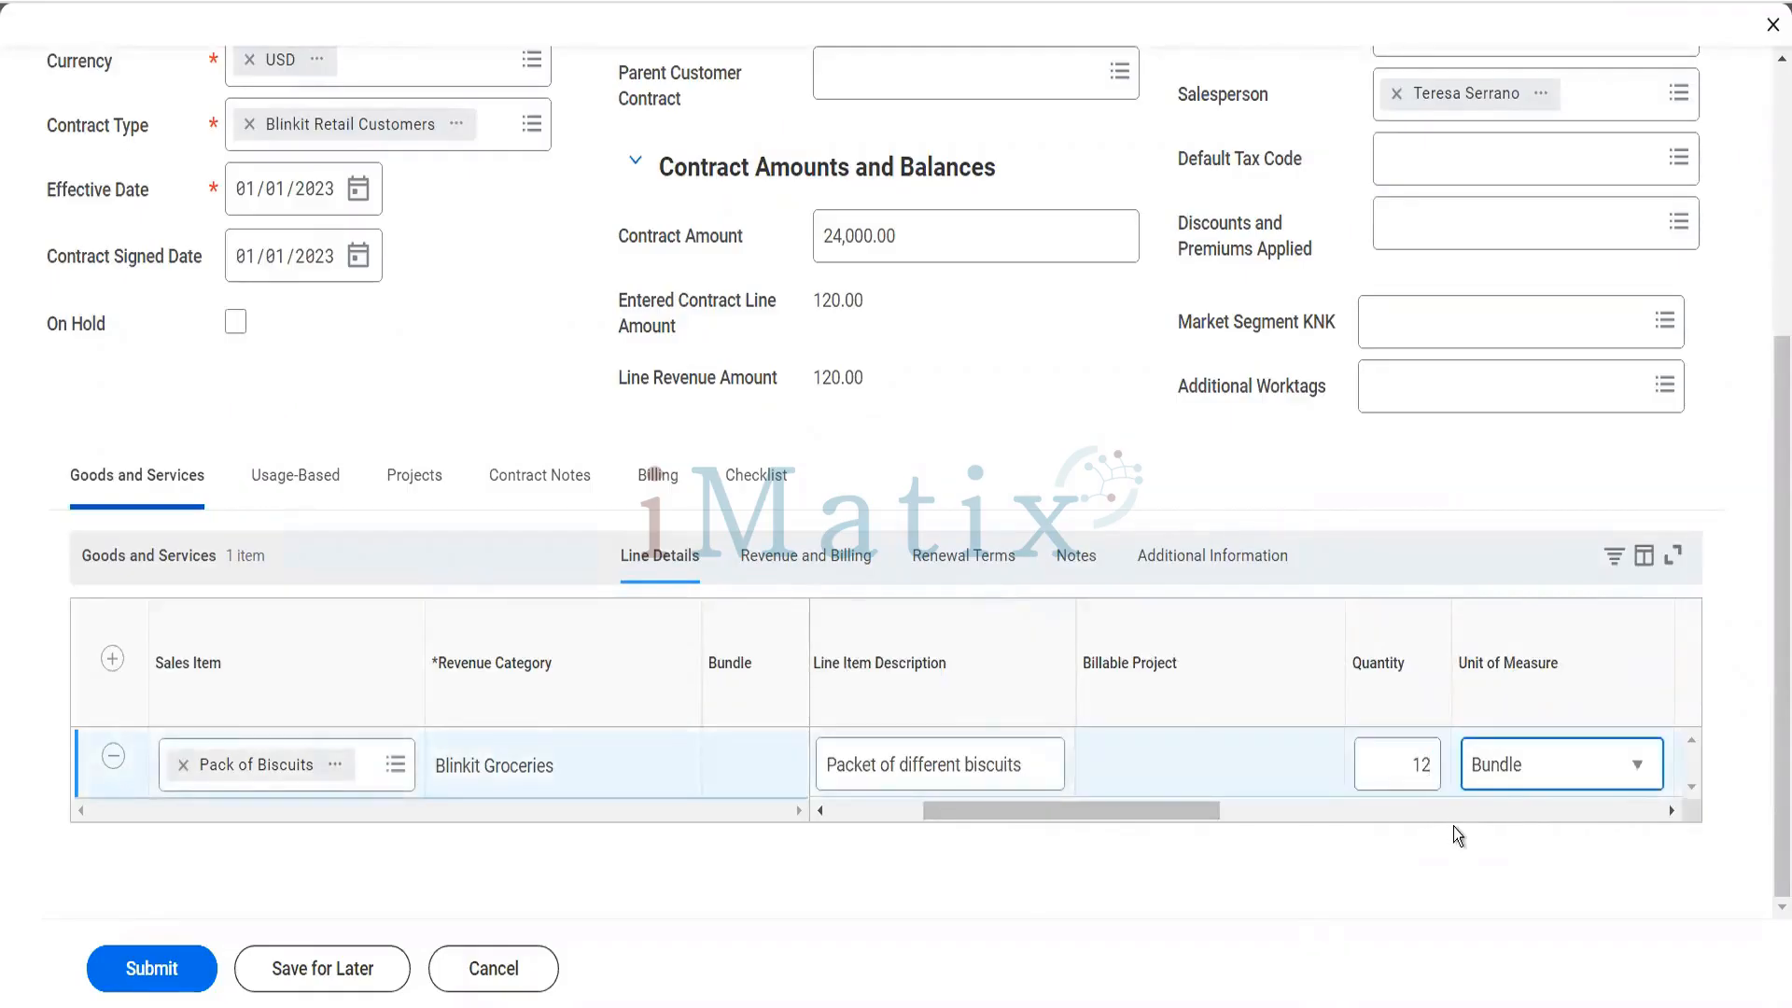
- Set the unit price of the Pack of Biscuits line to 2,000
key(Tab)
key(Tab)
key(Tab)
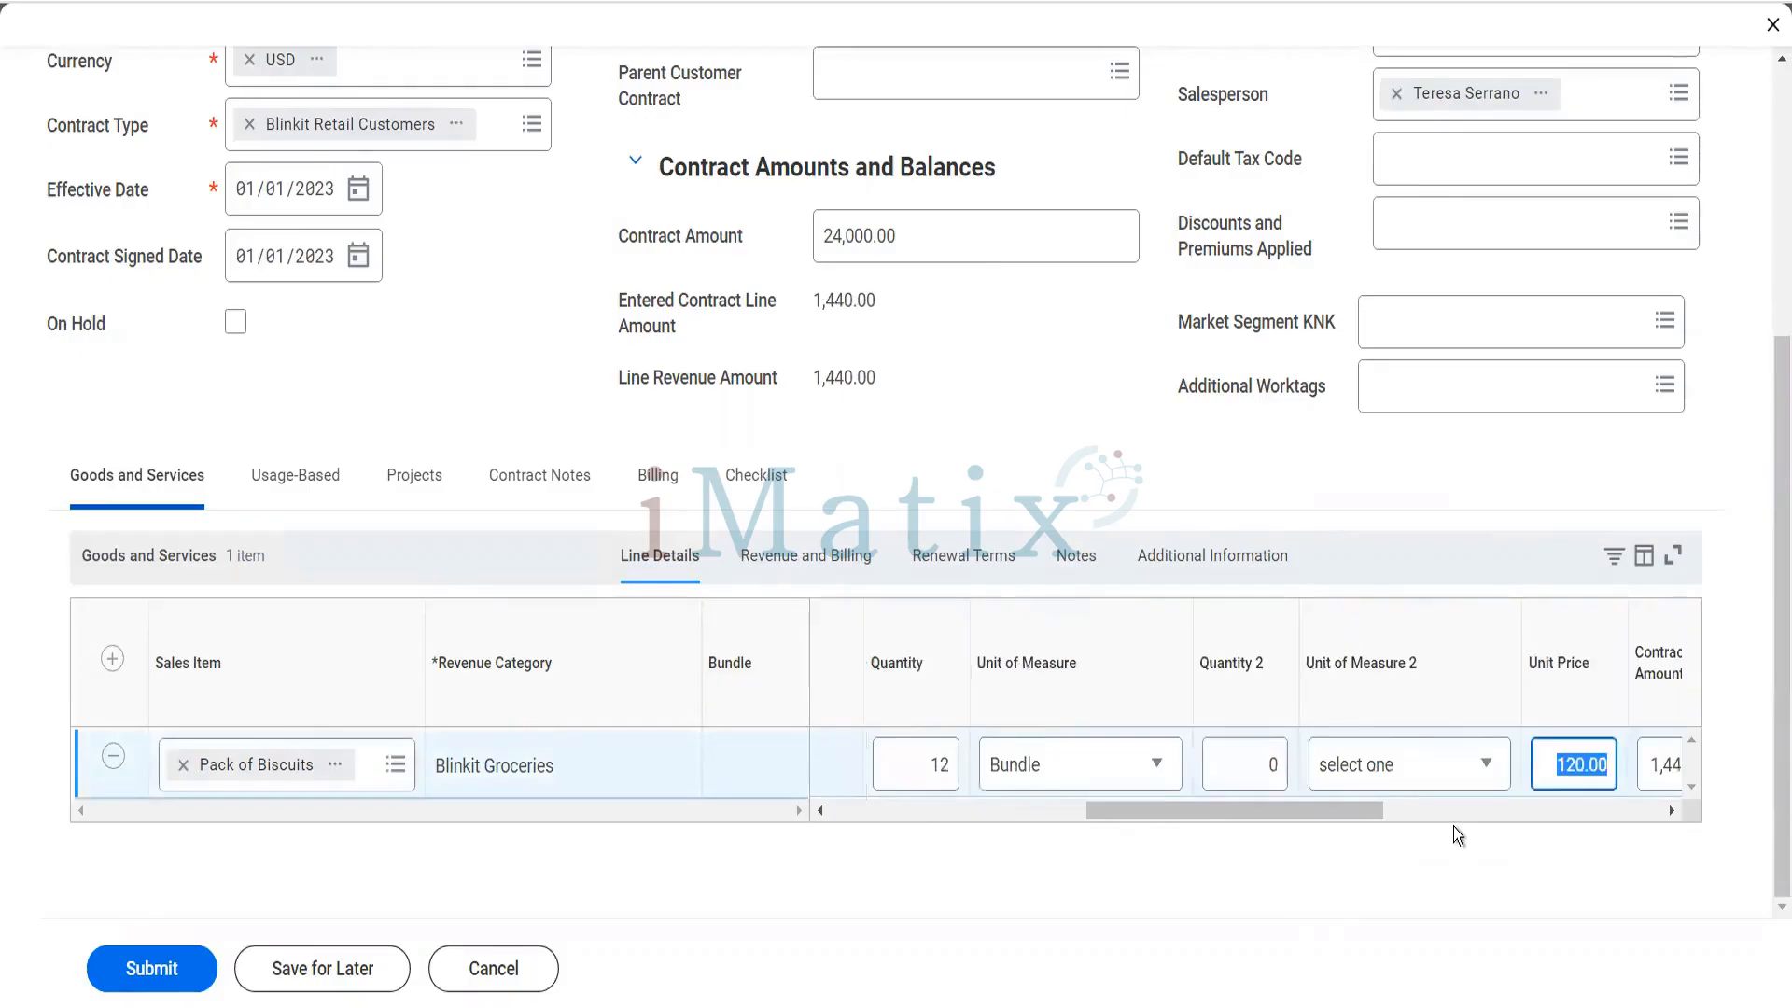
text(2000)
key(Tab)
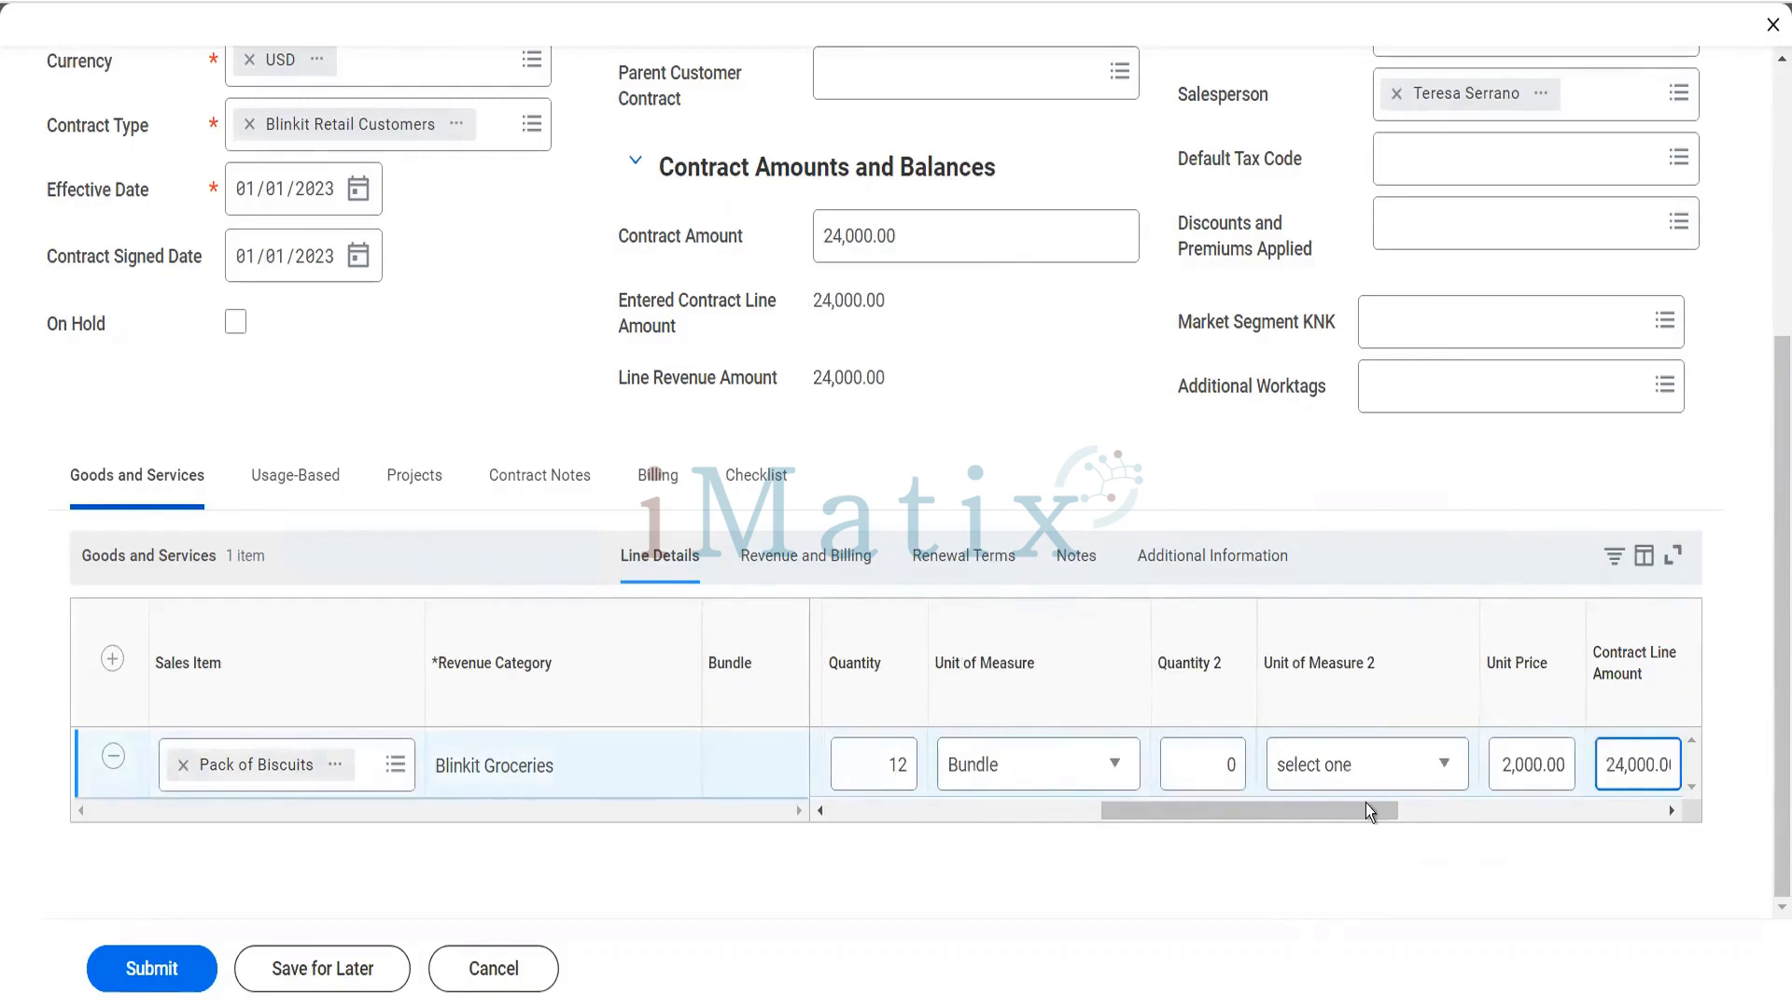
- Examine the discount and list price details of the Pack of Biscuits line
drag(1364, 803, 1473, 814)
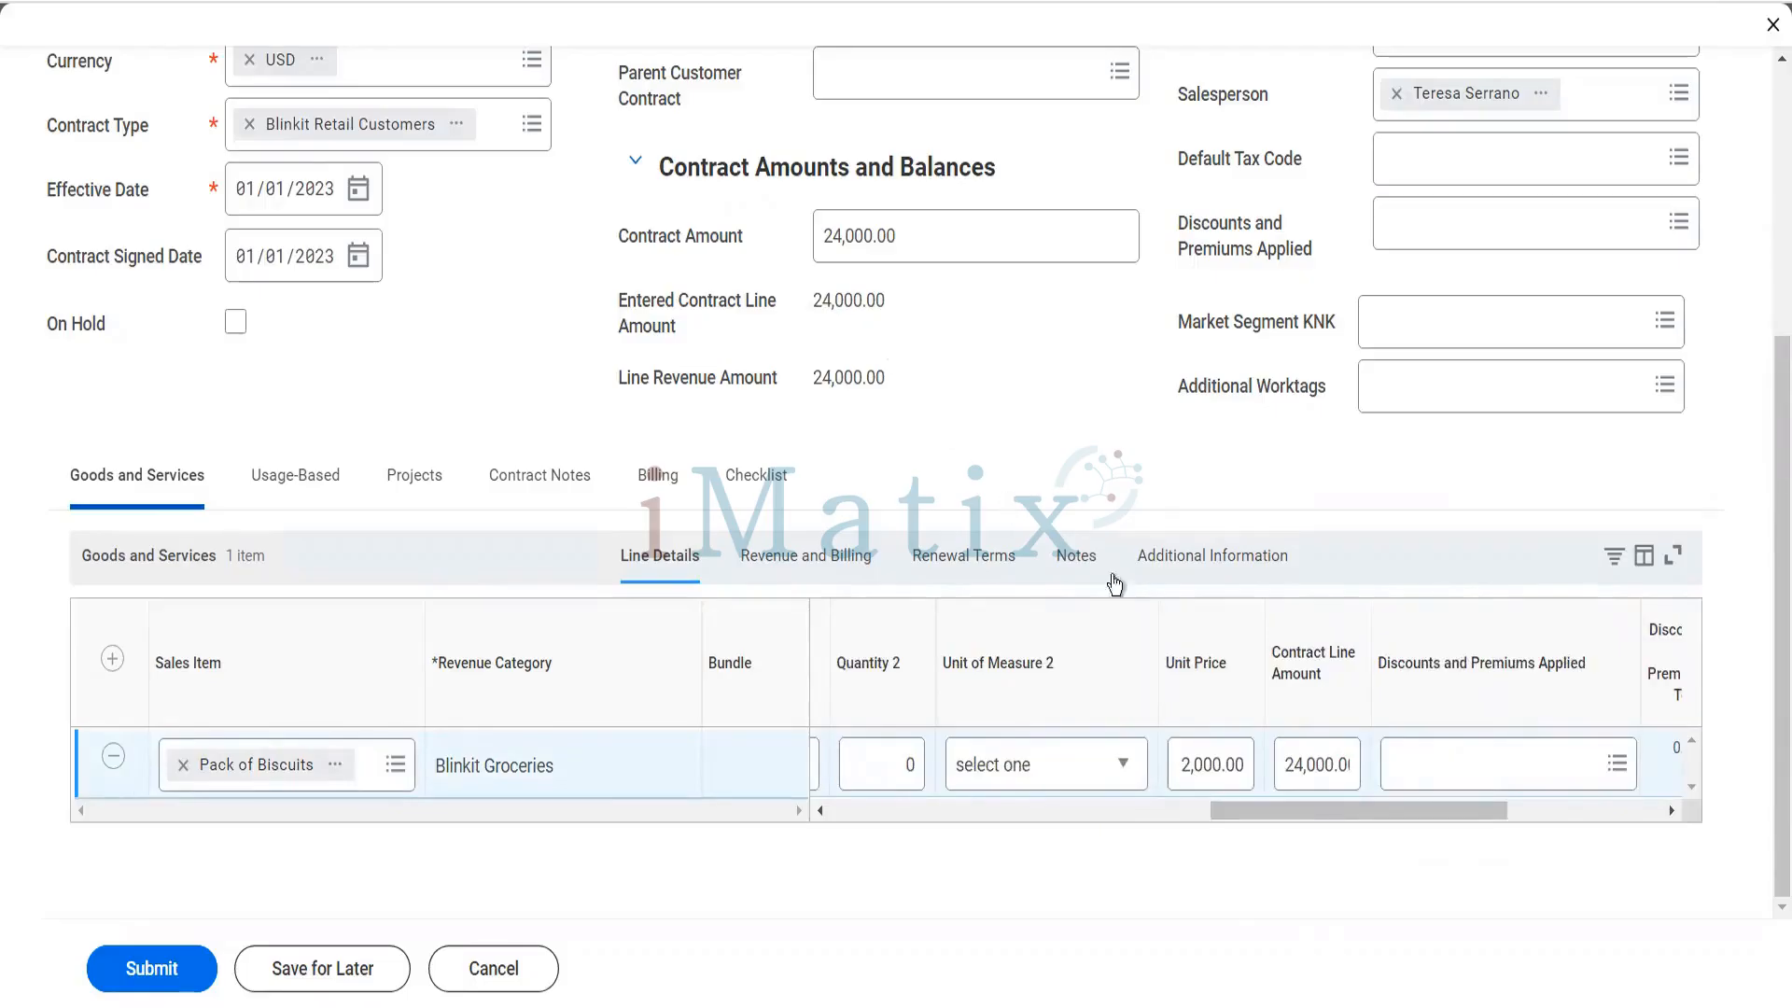
drag(1389, 804, 1447, 816)
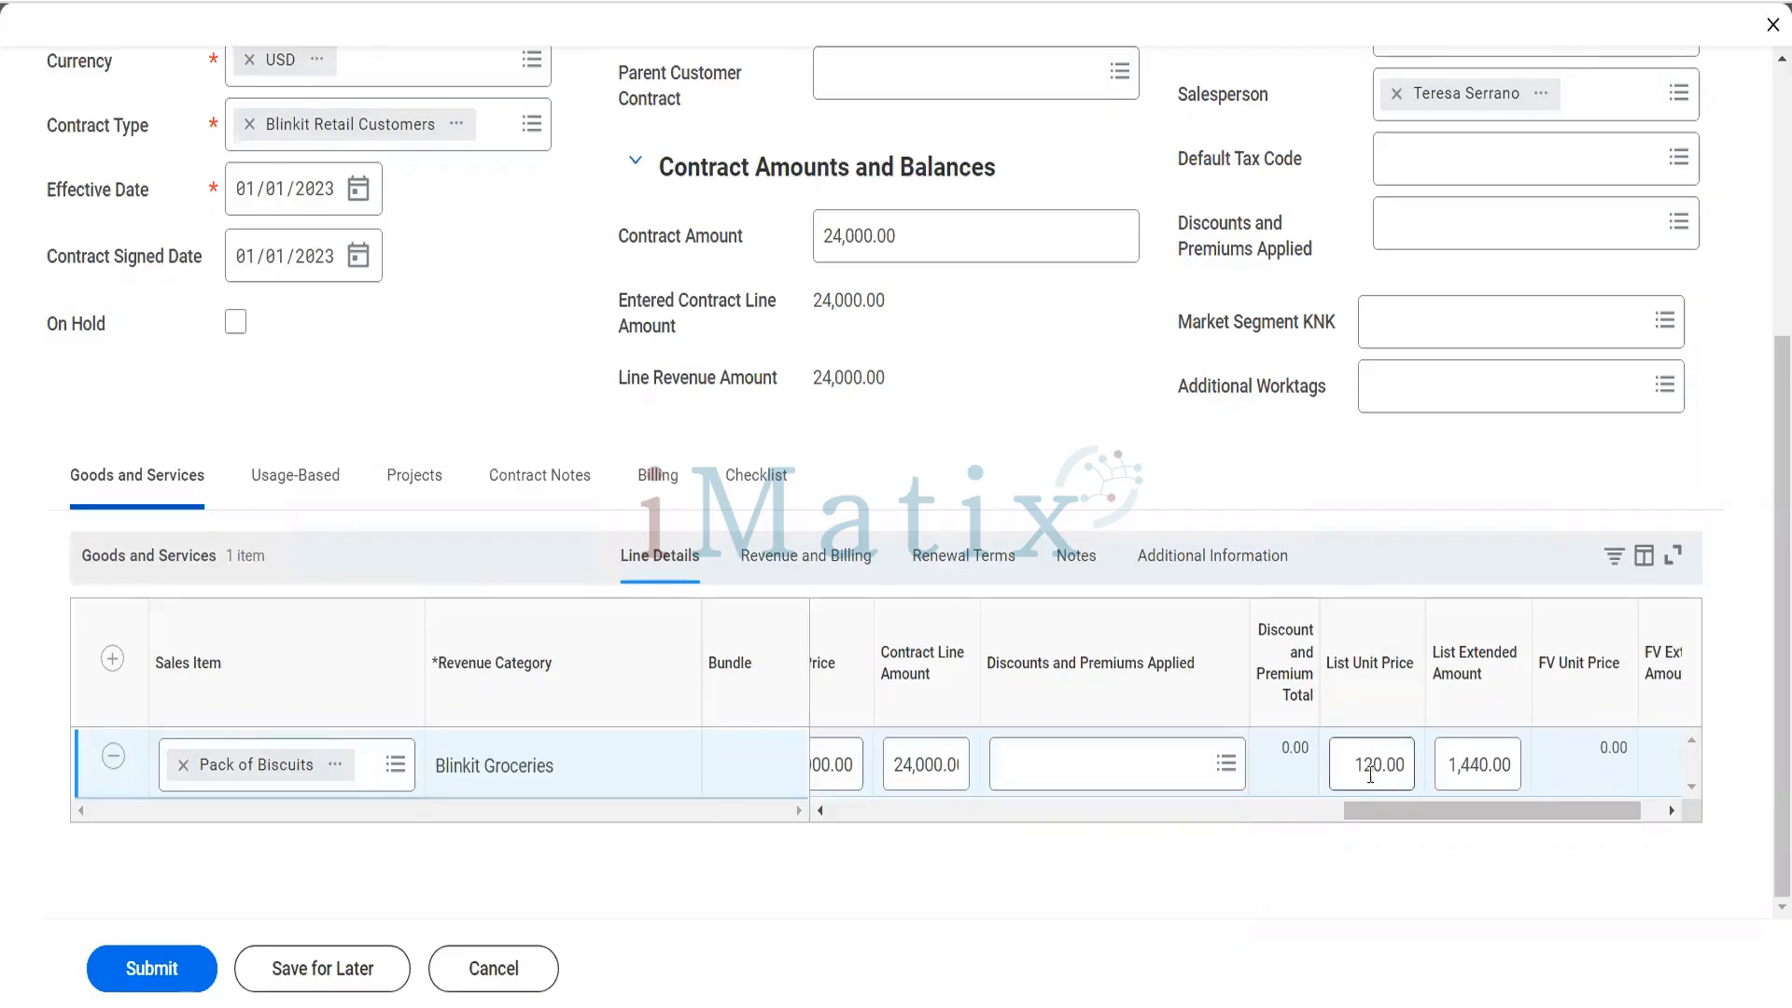
click(1498, 765)
- In the line's revenue and billing details, set the From Date to 01/01/2023 and the To Date to 12/31/2023
click(865, 560)
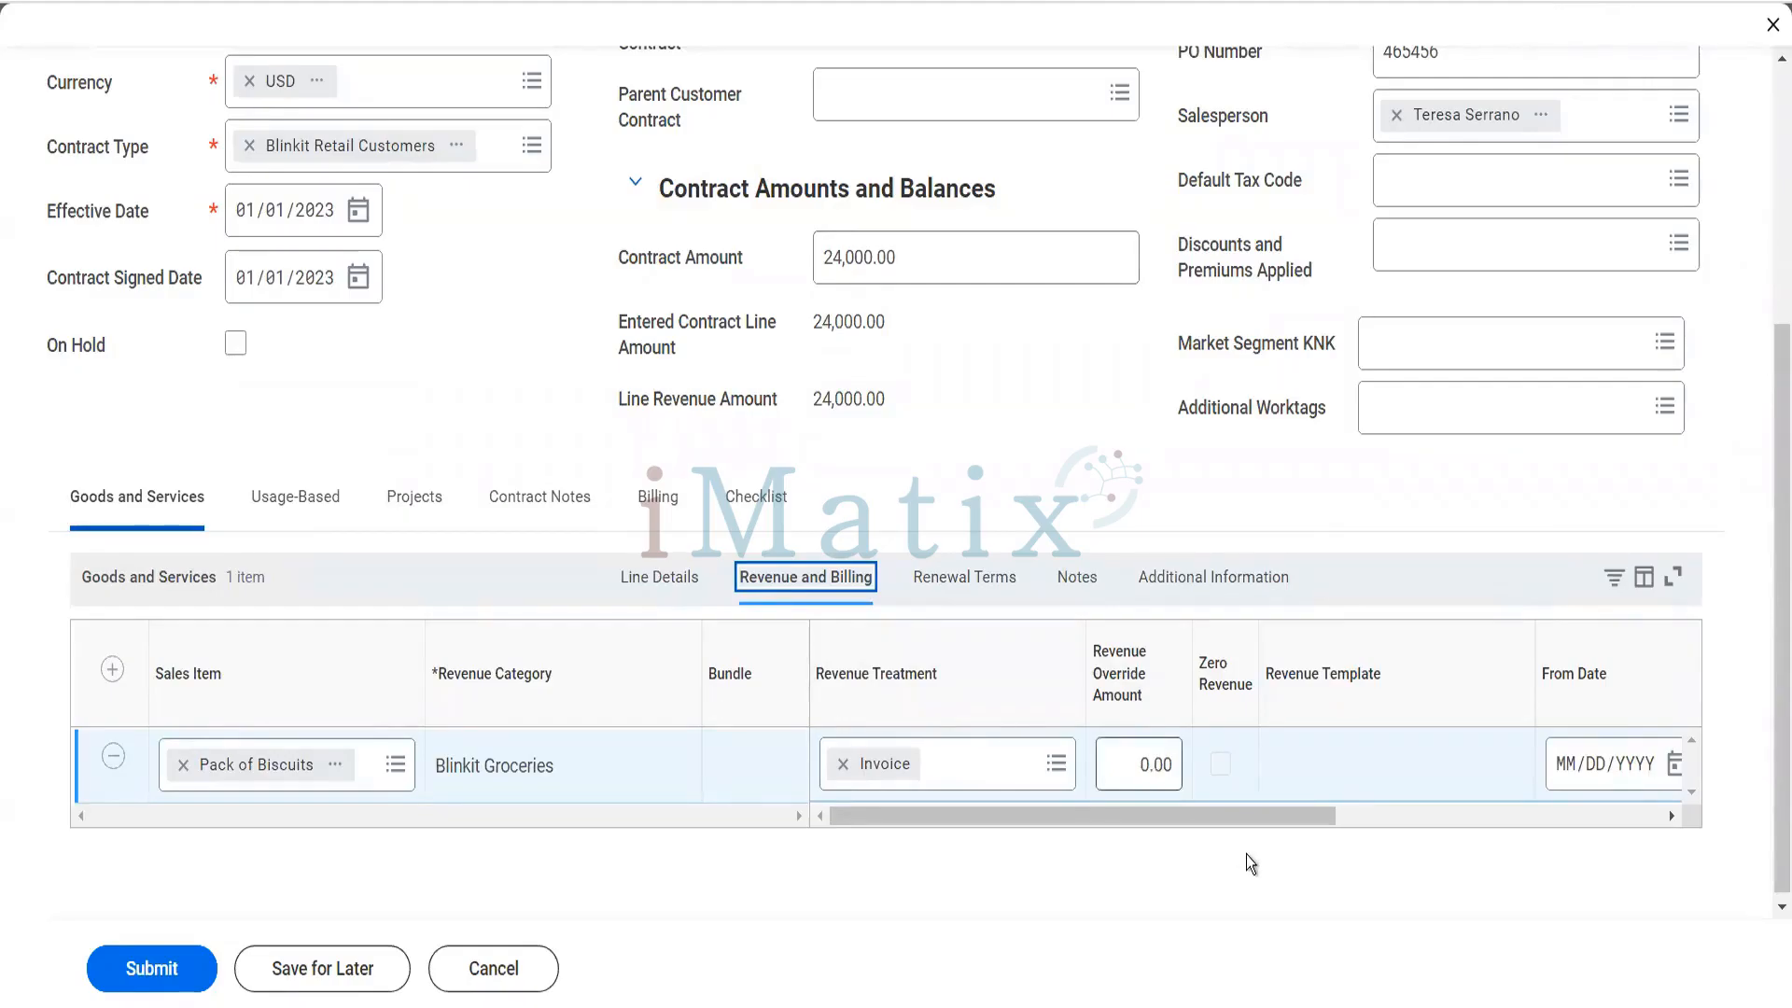
click(1242, 816)
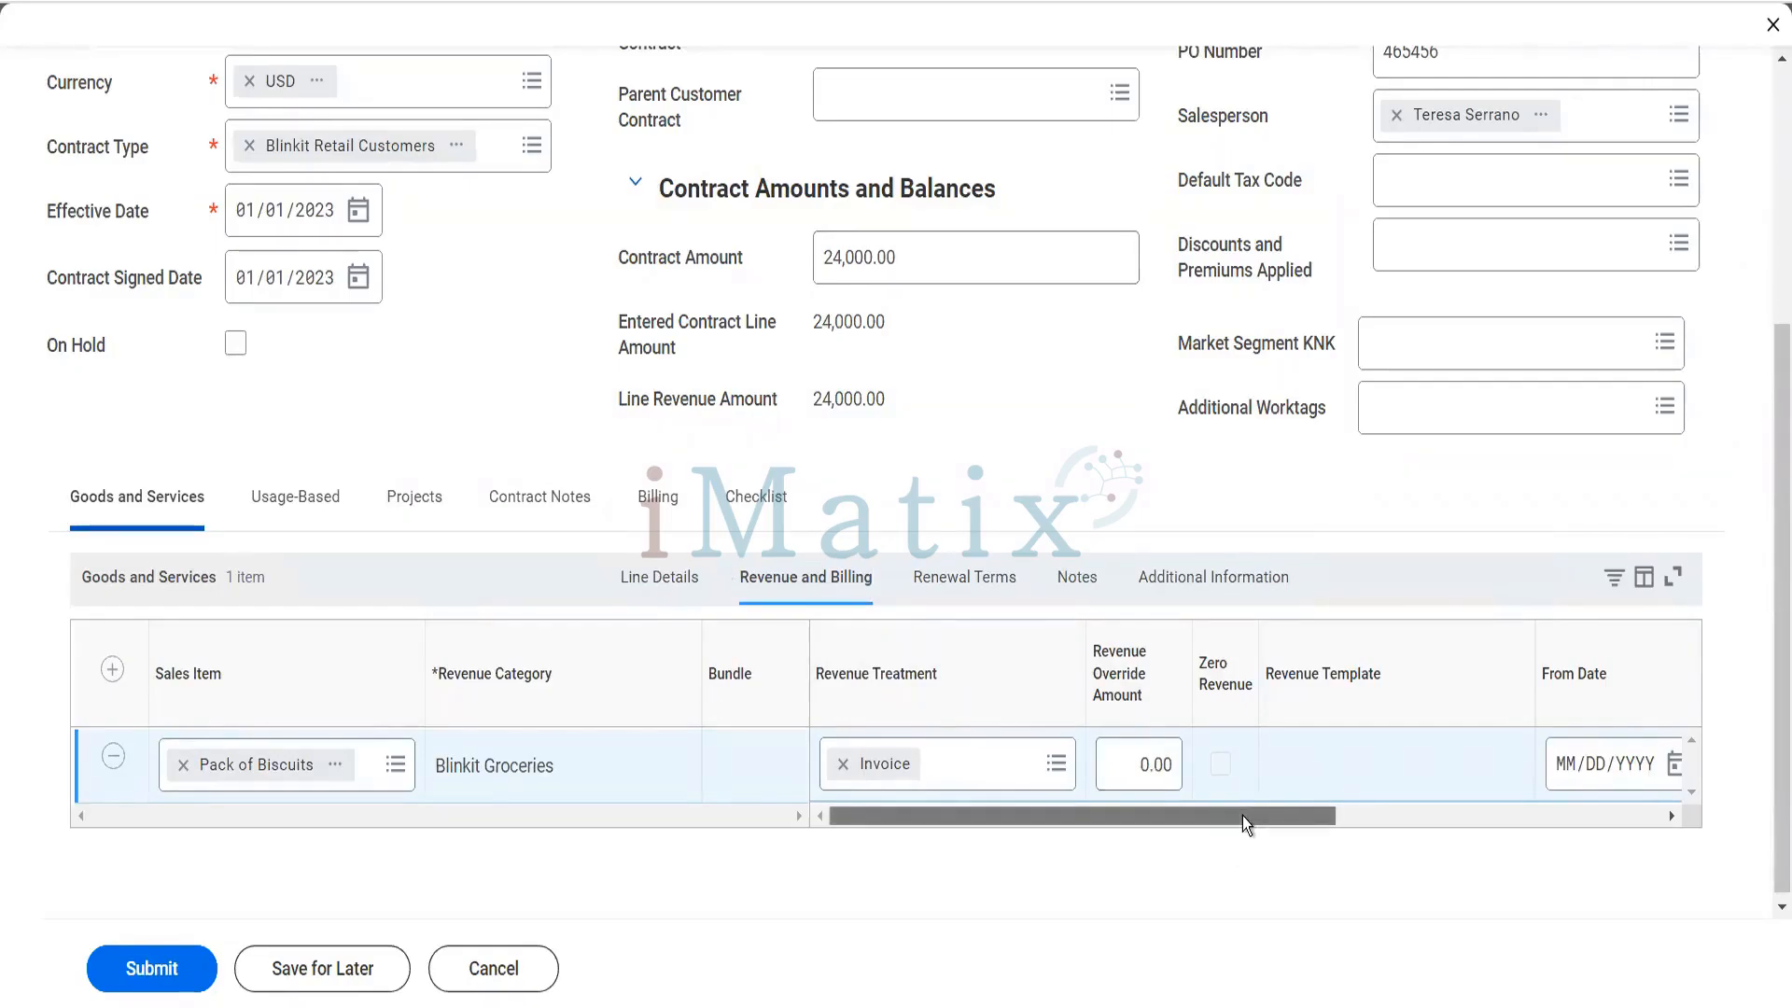
click(1025, 762)
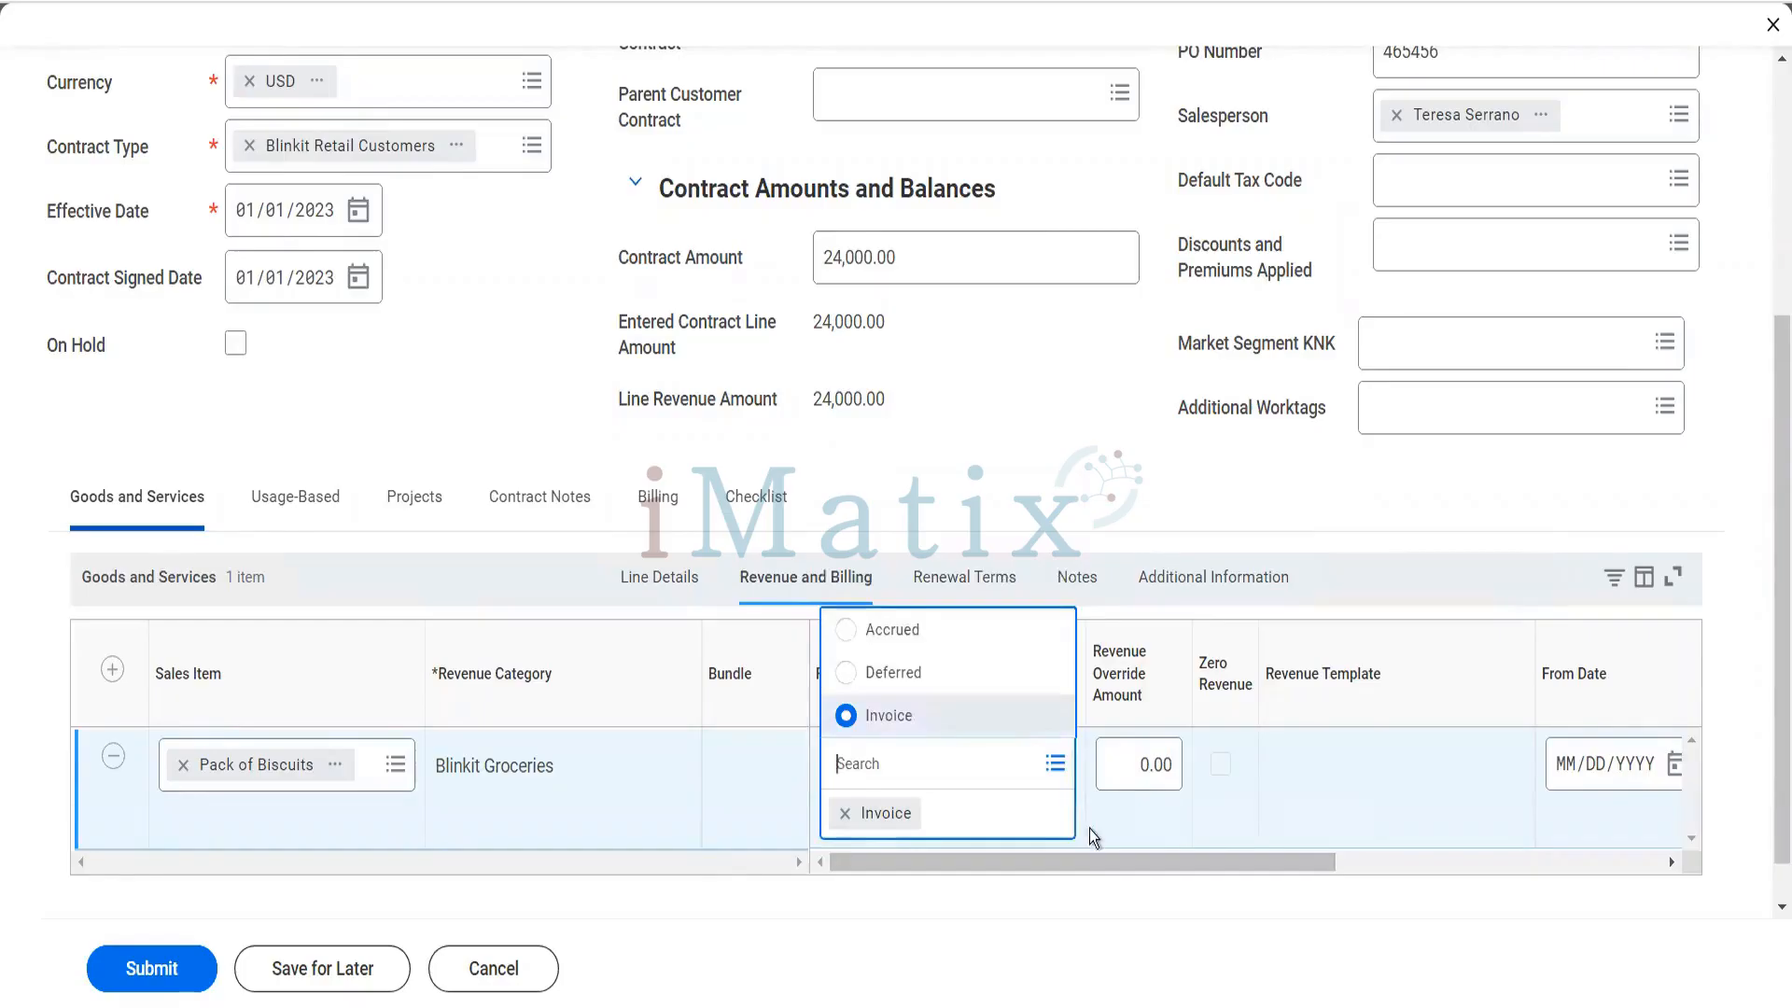
click(1173, 863)
drag(1178, 866, 1331, 866)
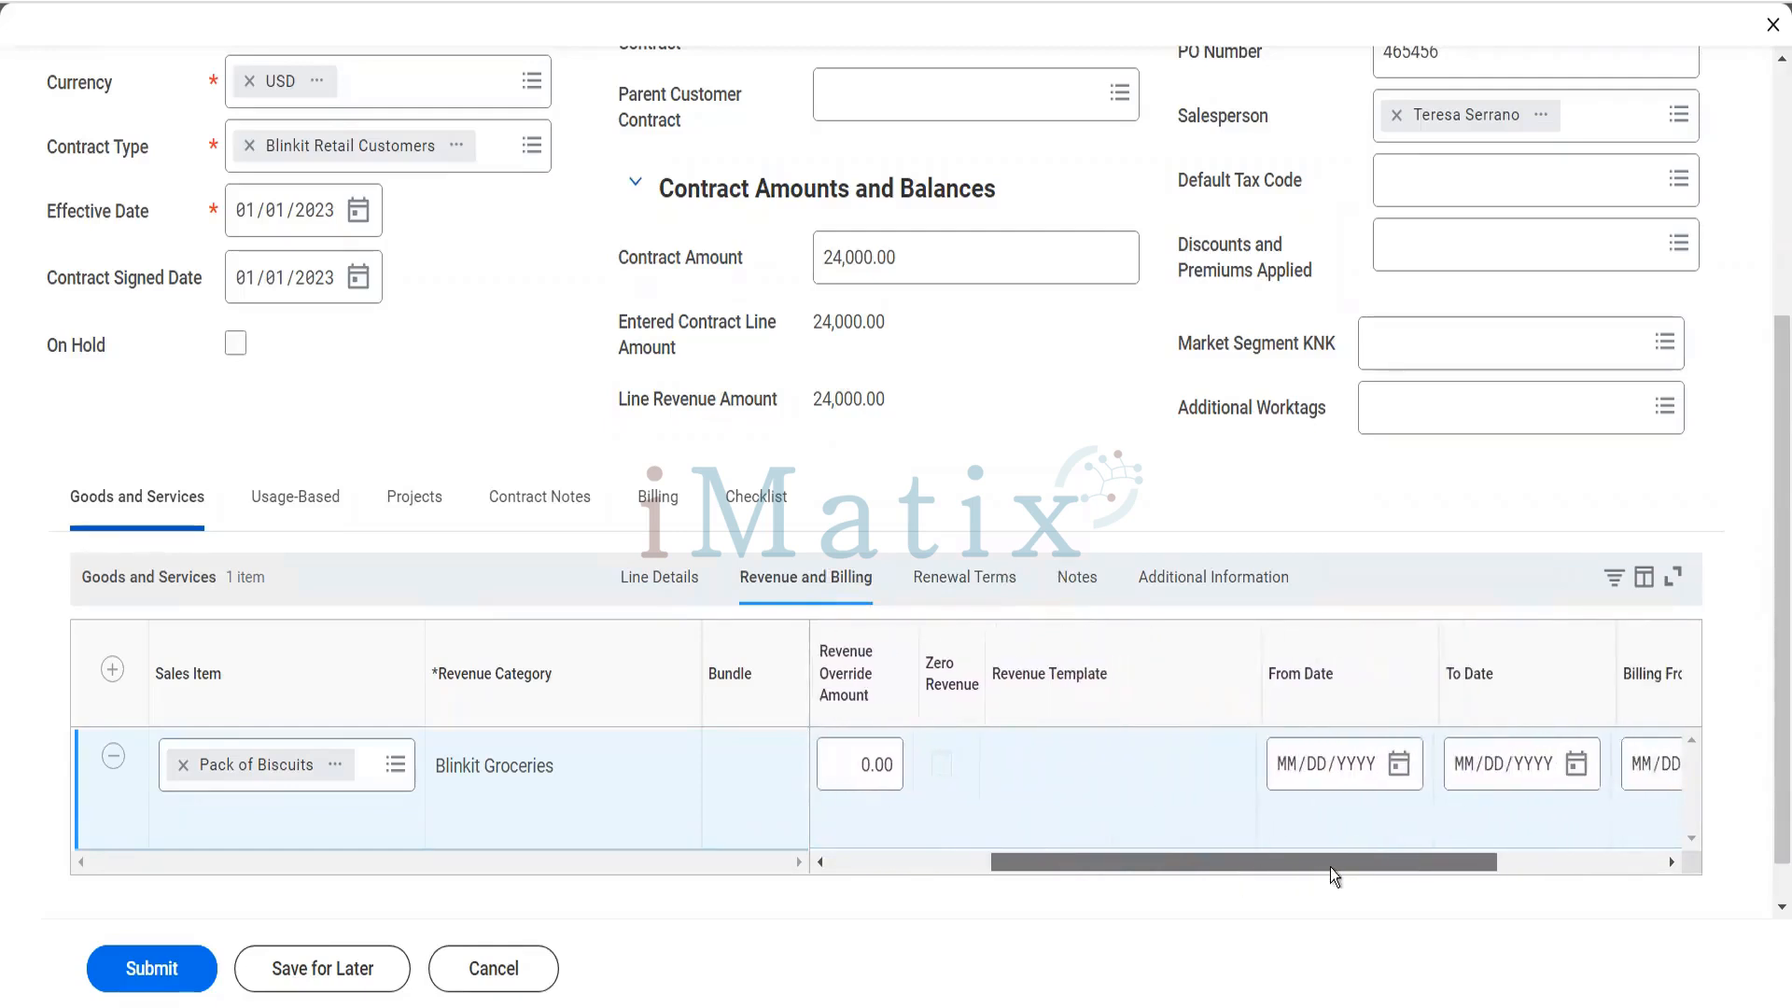
click(1287, 773)
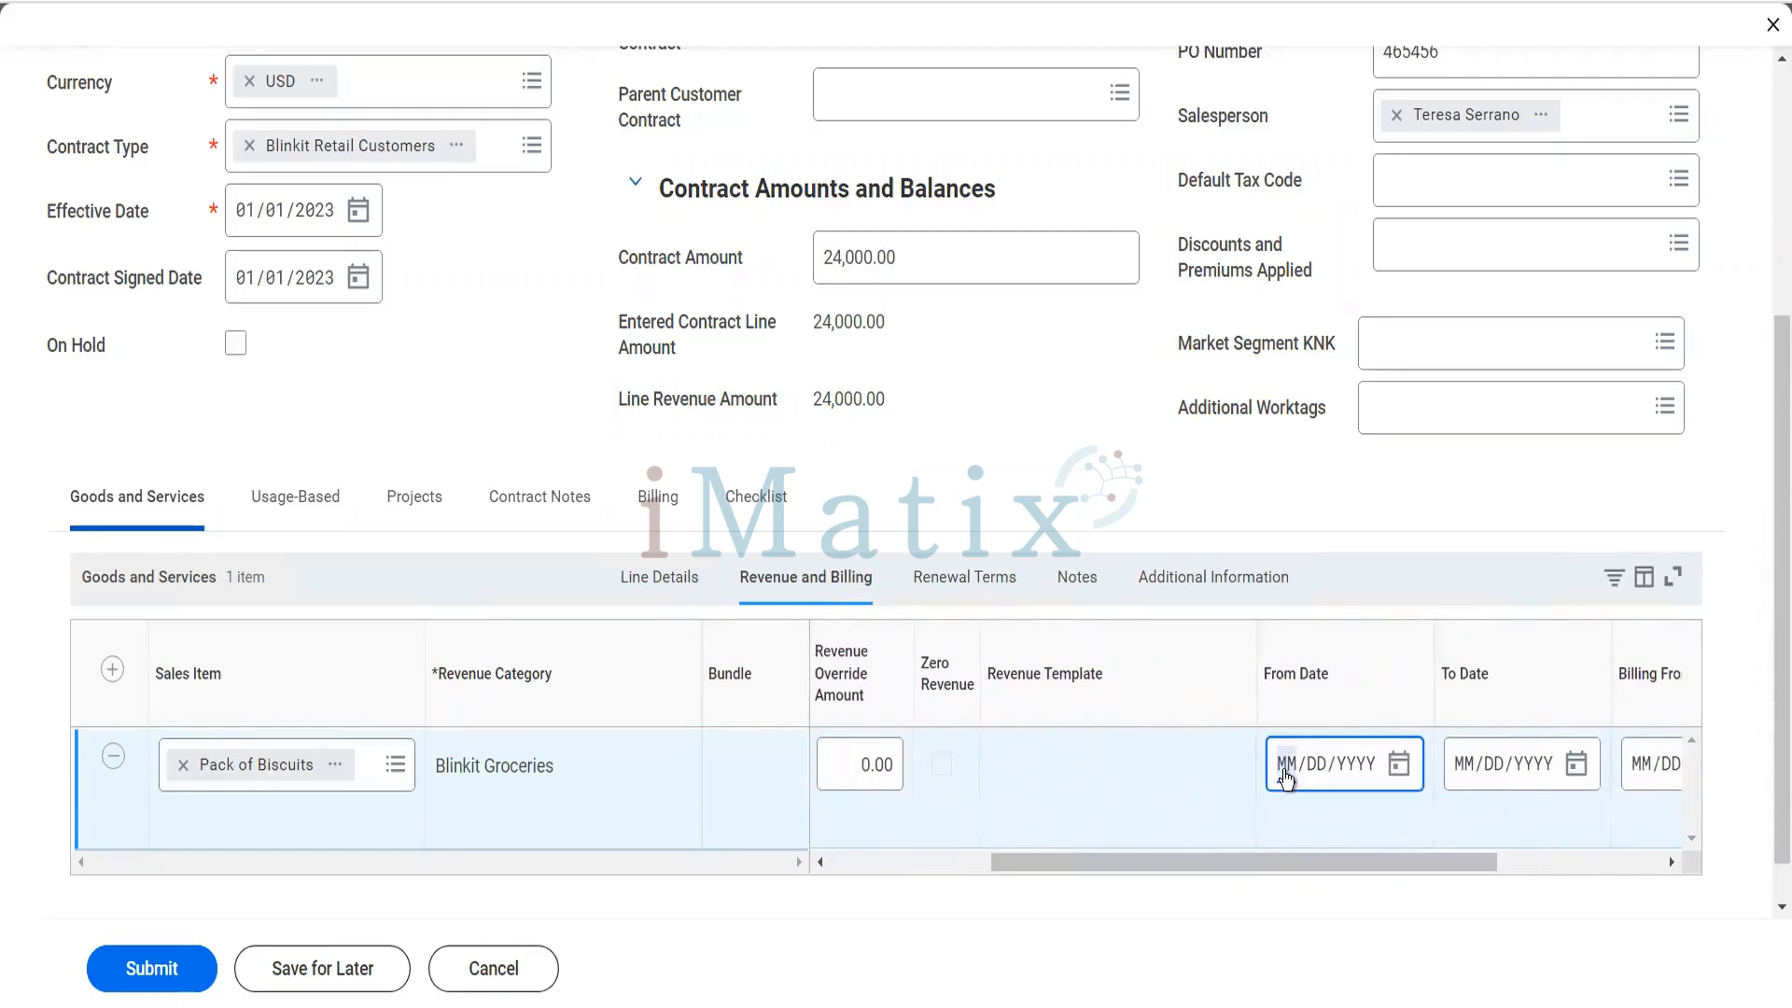
text(01012023)
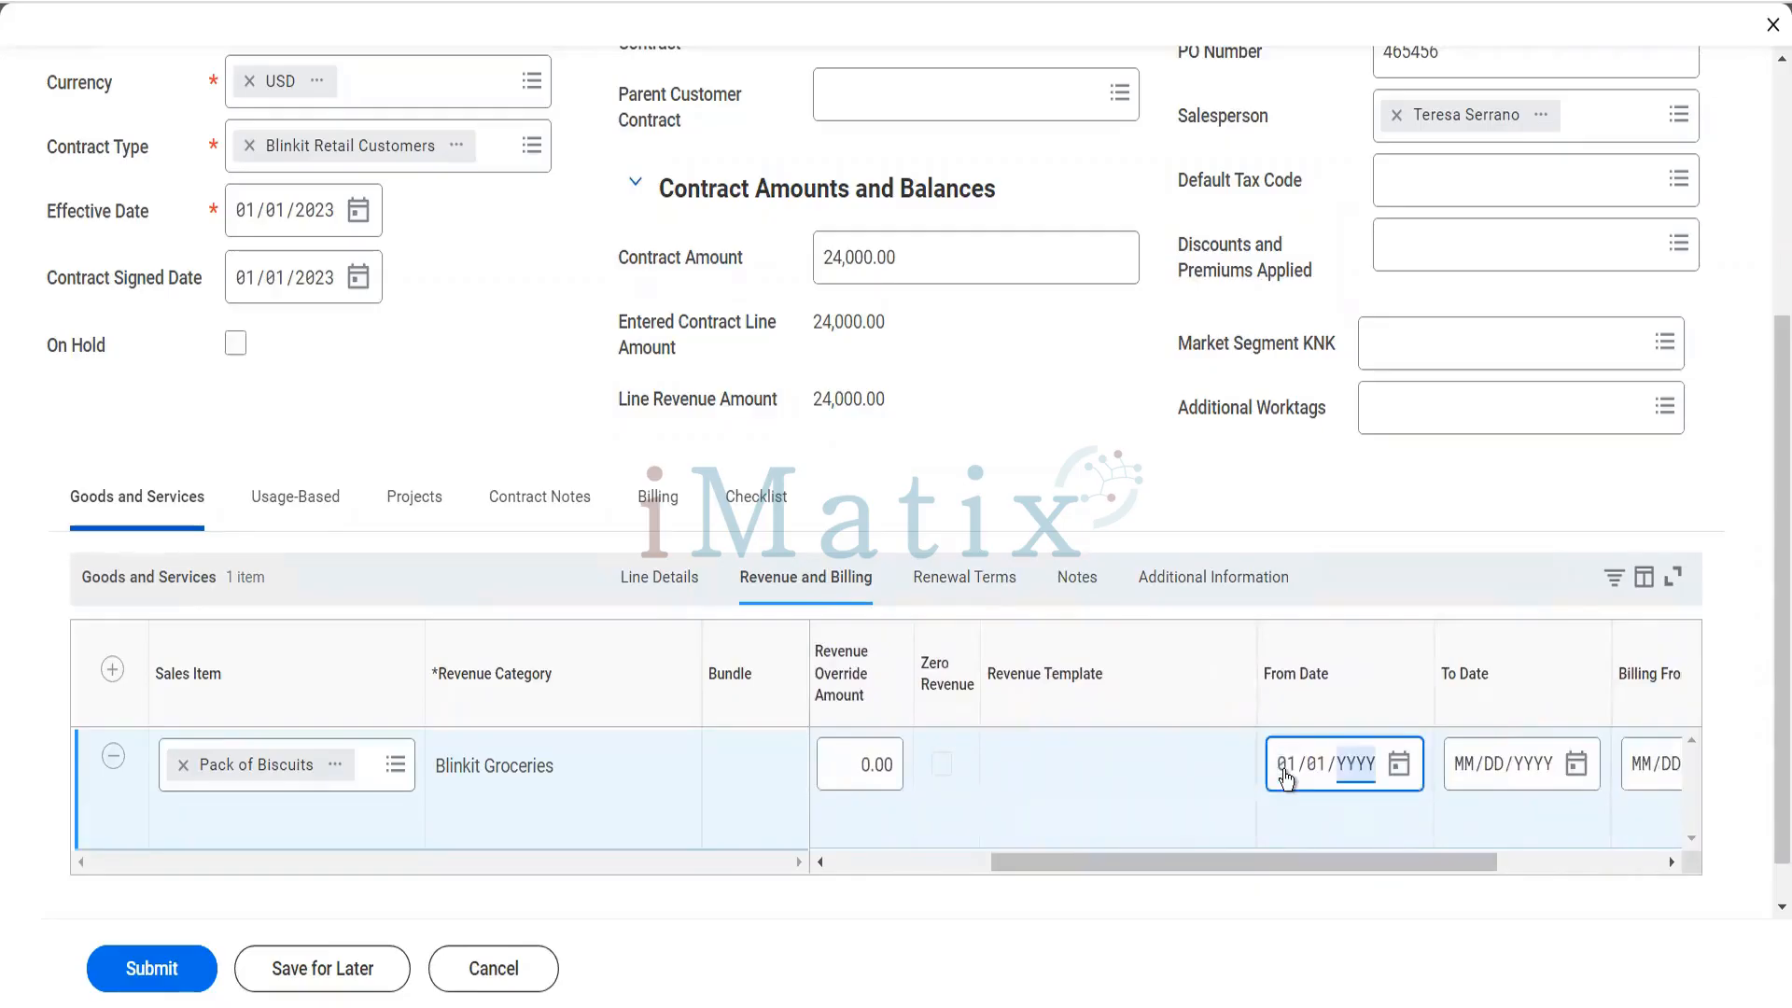
click(1459, 775)
text(12/)
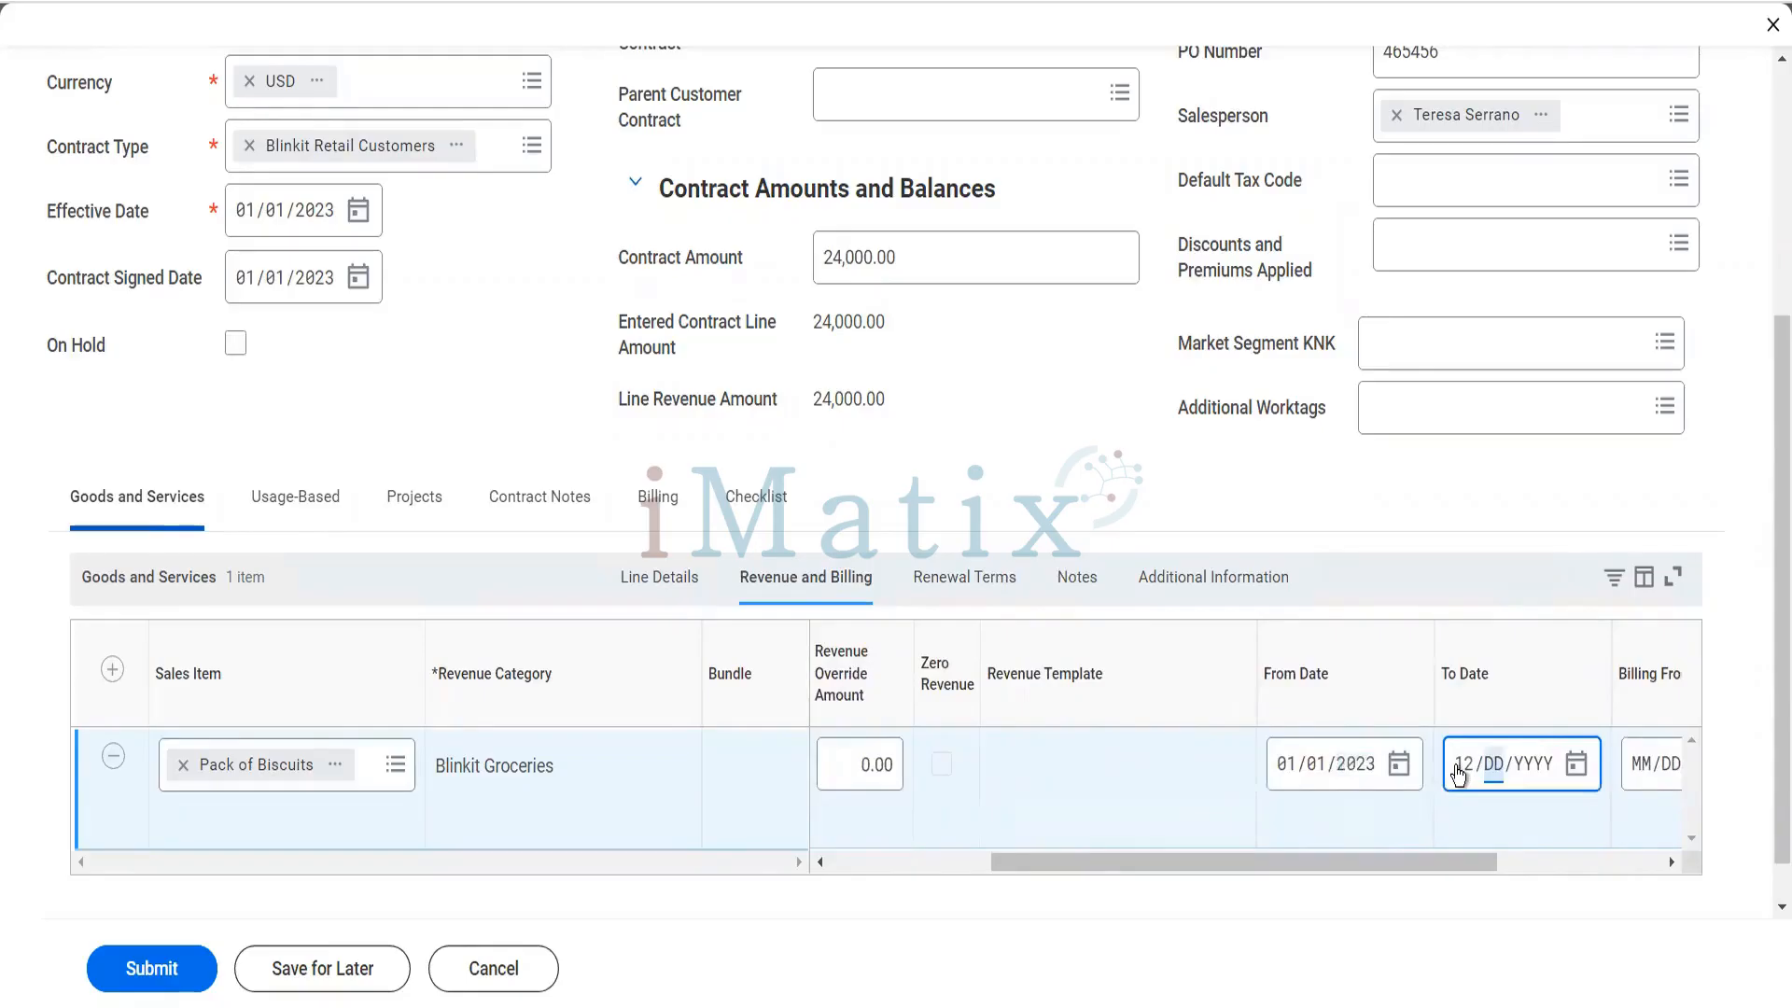
text(31/2023)
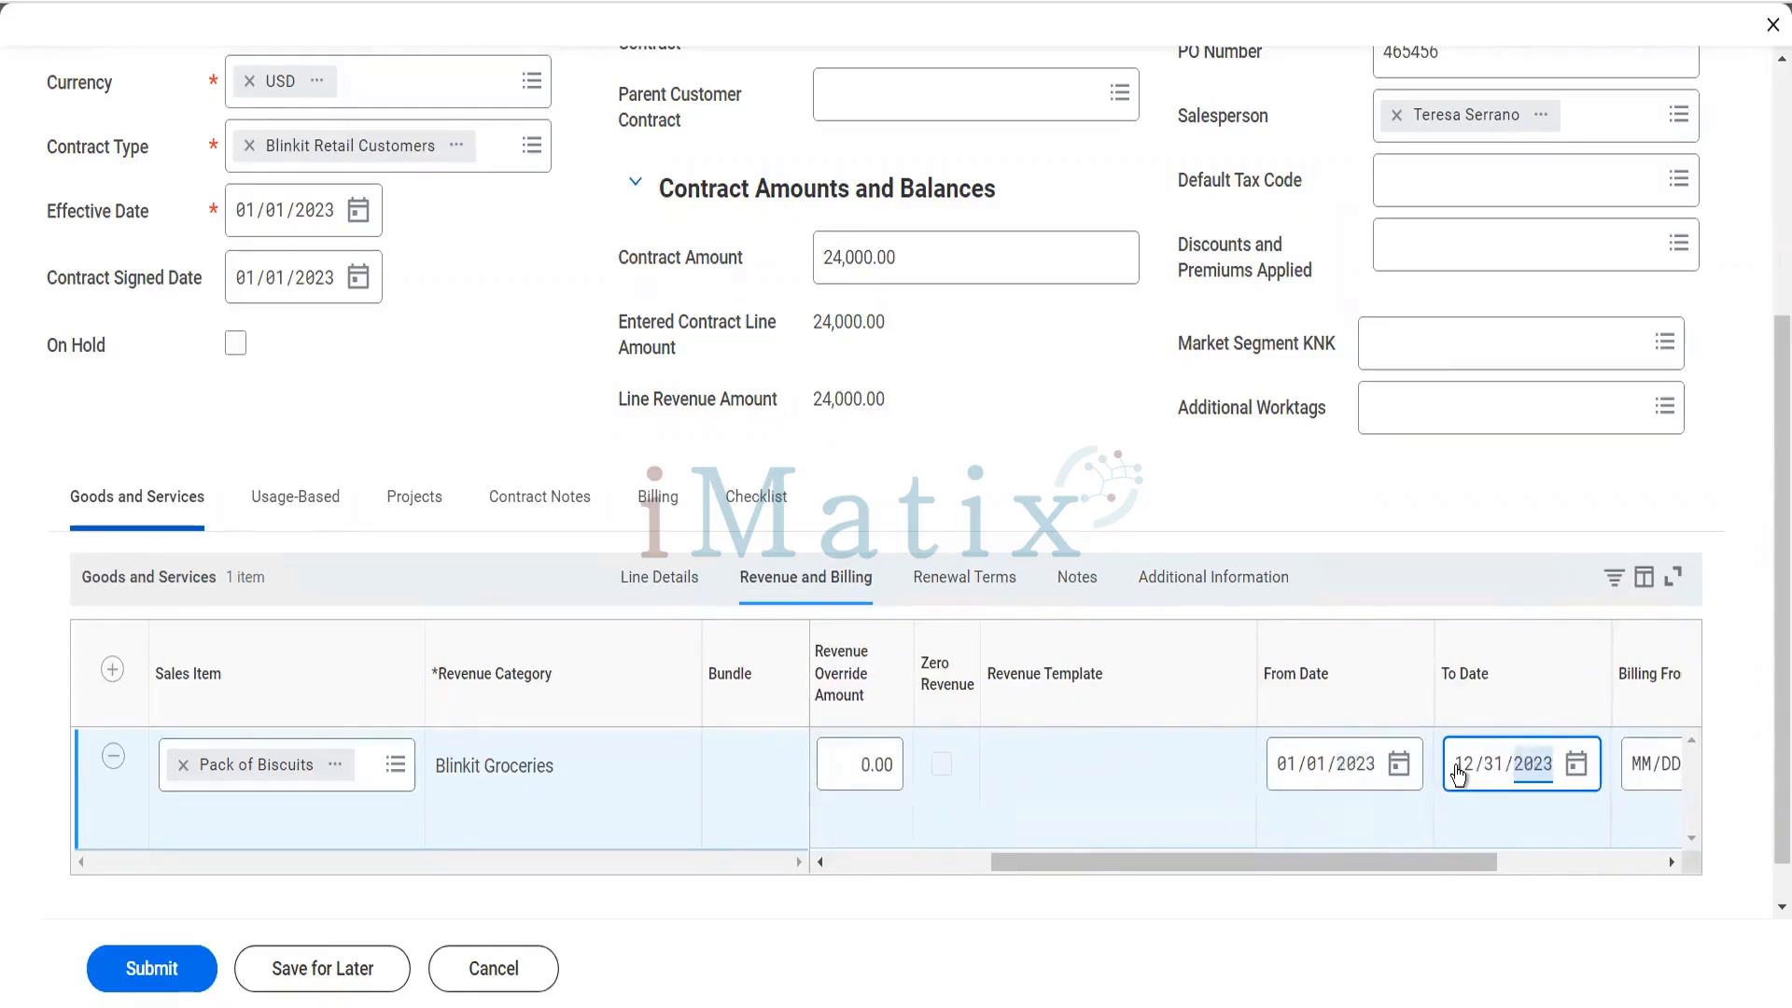
- Set the line's Billing From Date to 01/01/2023 and Billing To Date to 12/31/2023
drag(1477, 865, 1643, 854)
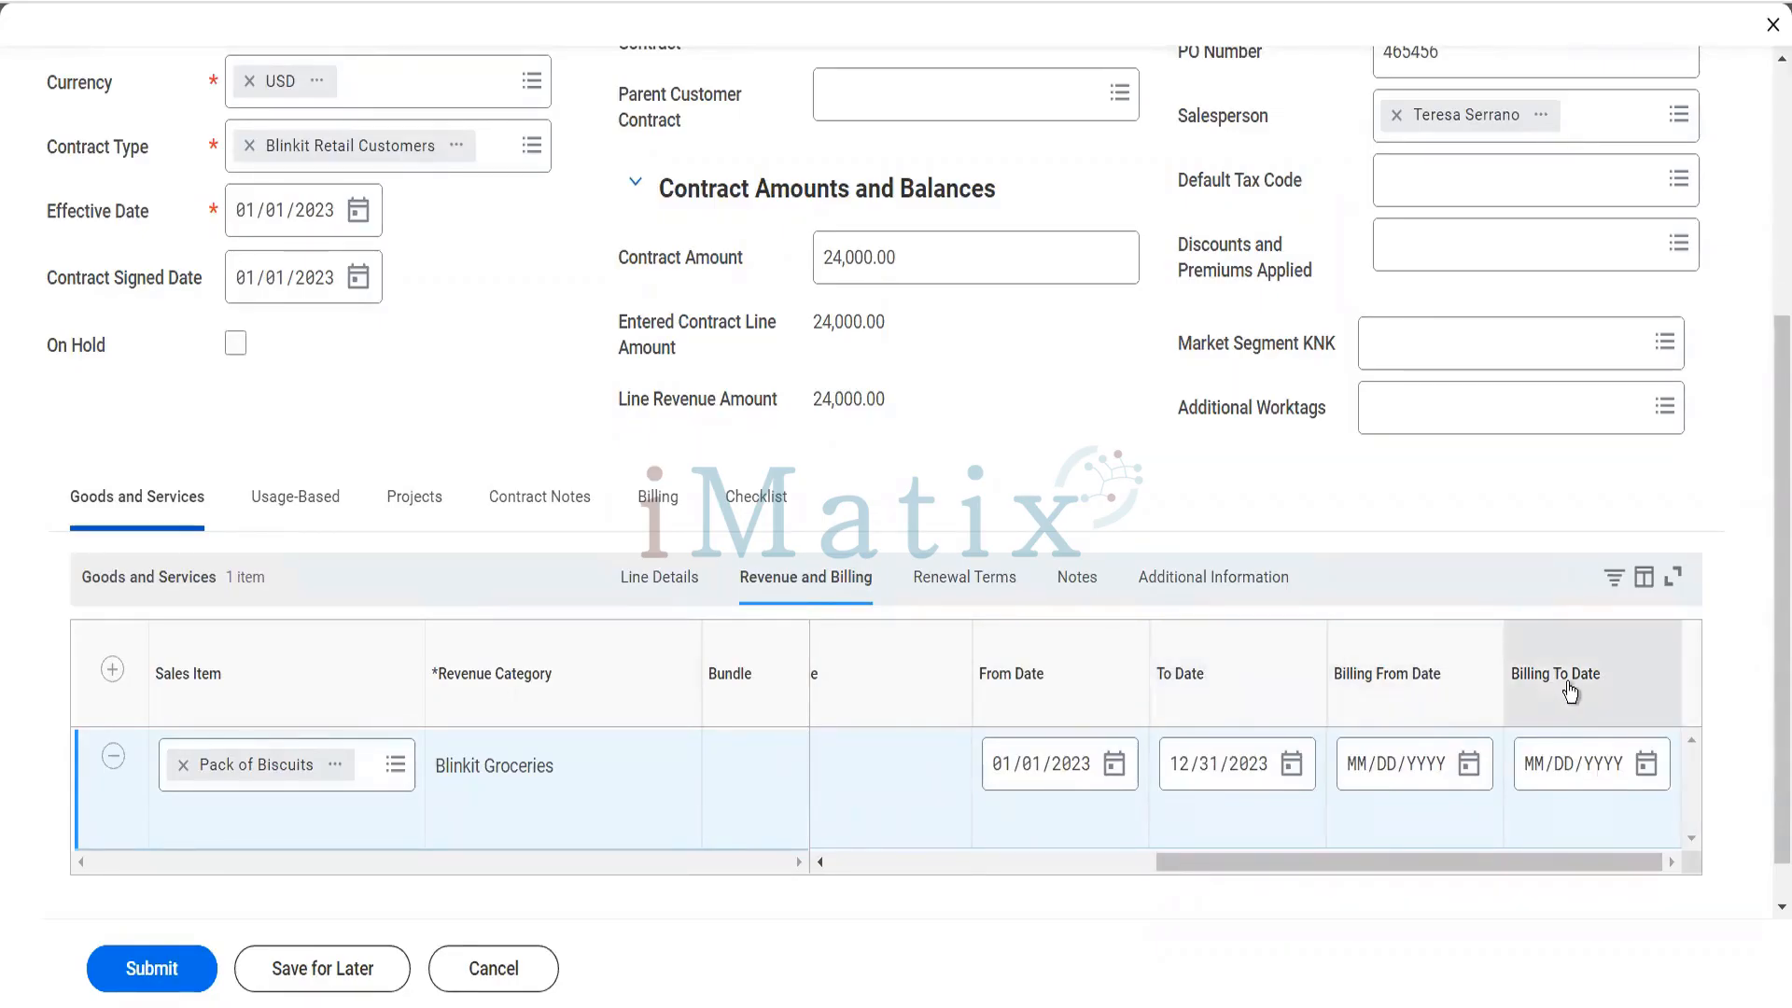
click(1360, 765)
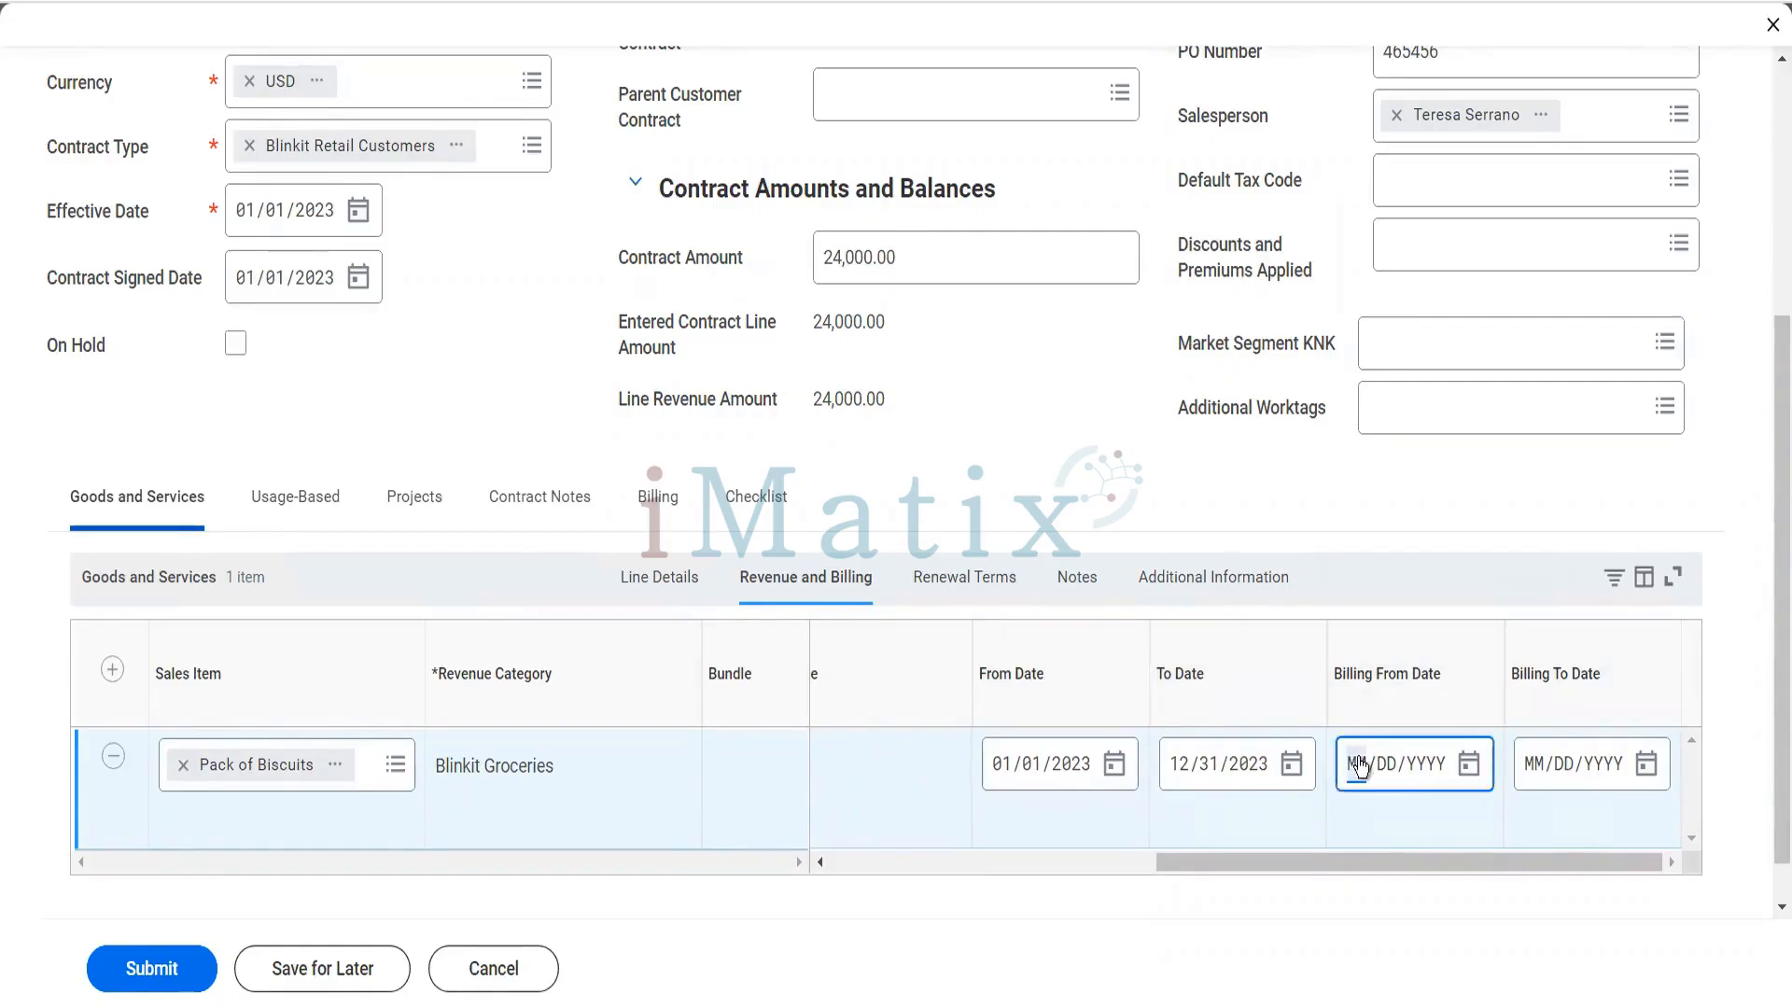
text(01012023)
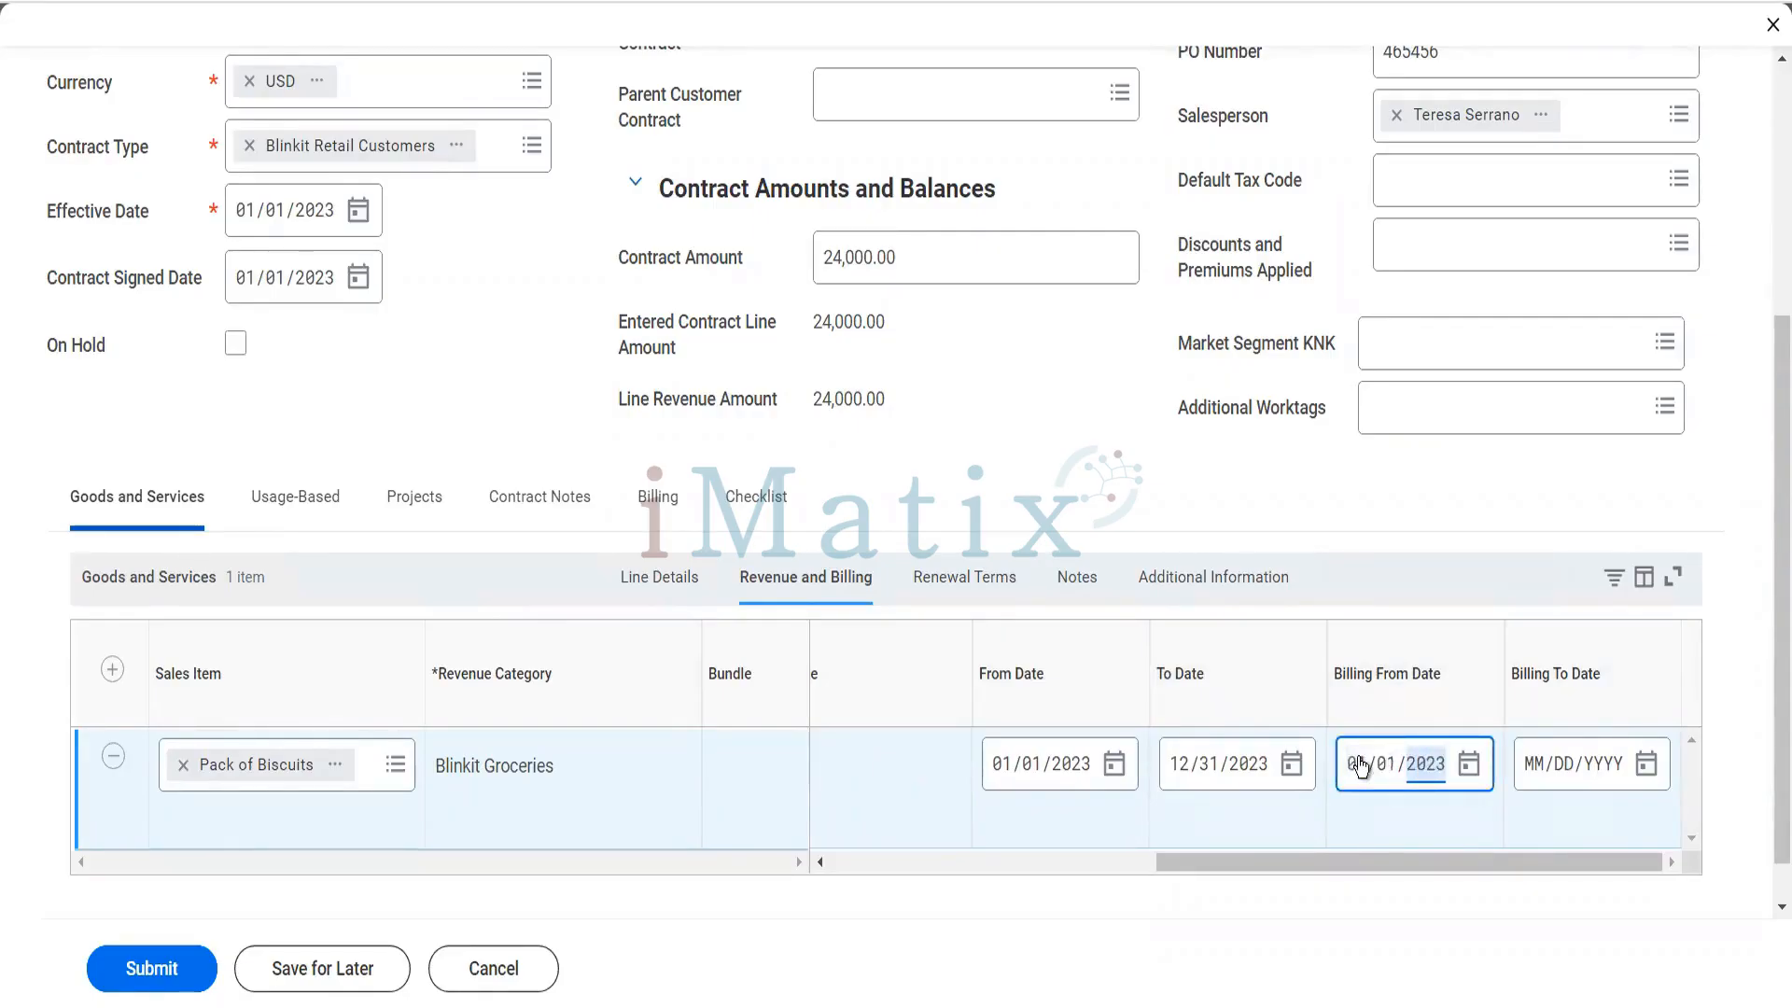
click(1531, 764)
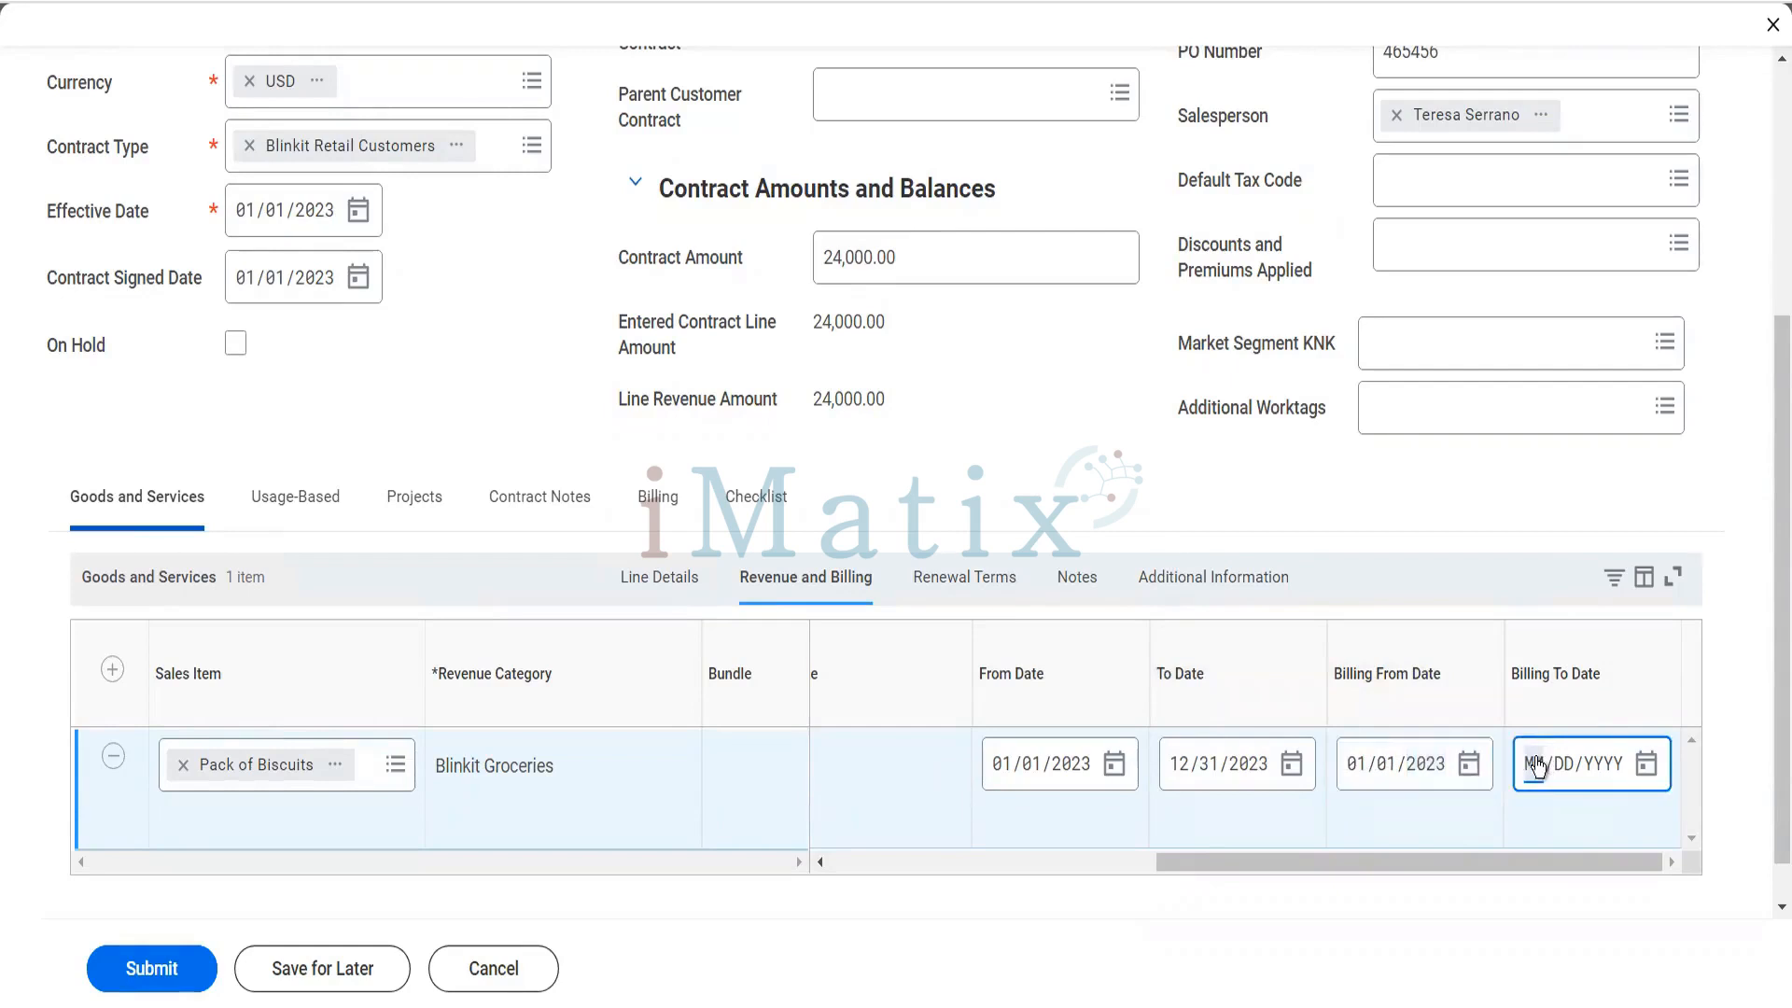
text(12/31/2023)
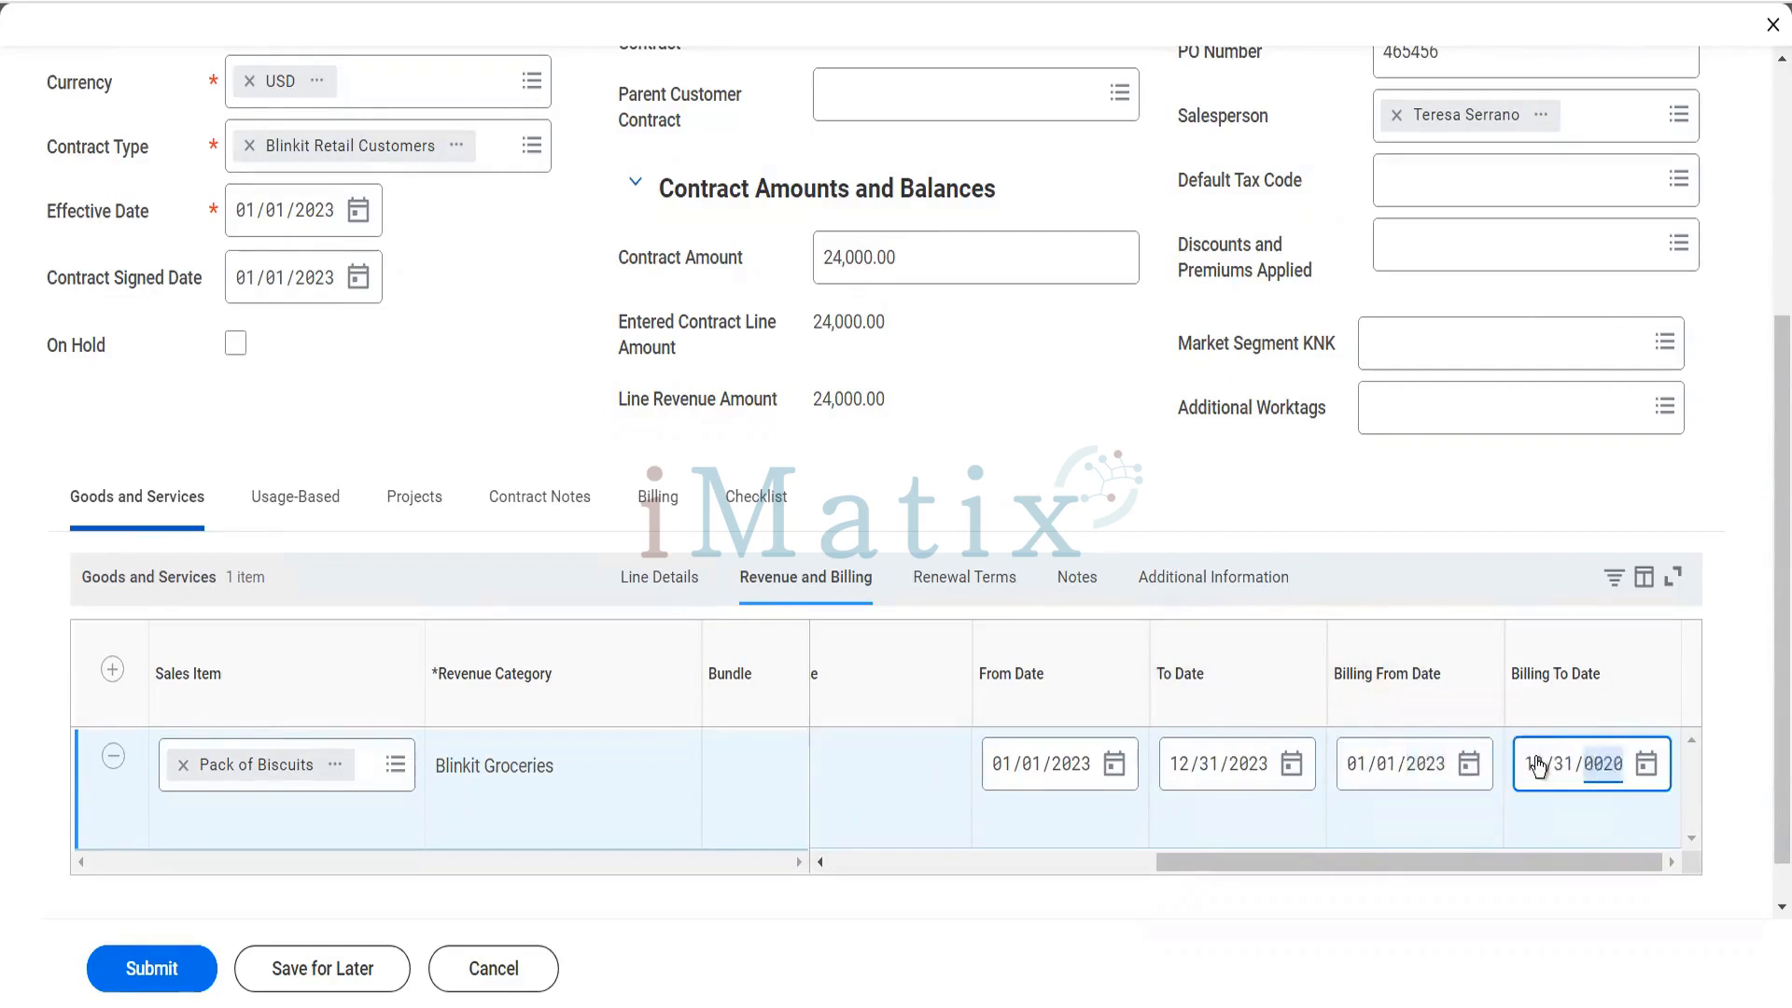
- Make the Pack of Biscuits line renewable, with renewal terms from 01/01/2024 to 12/31/2024
click(982, 593)
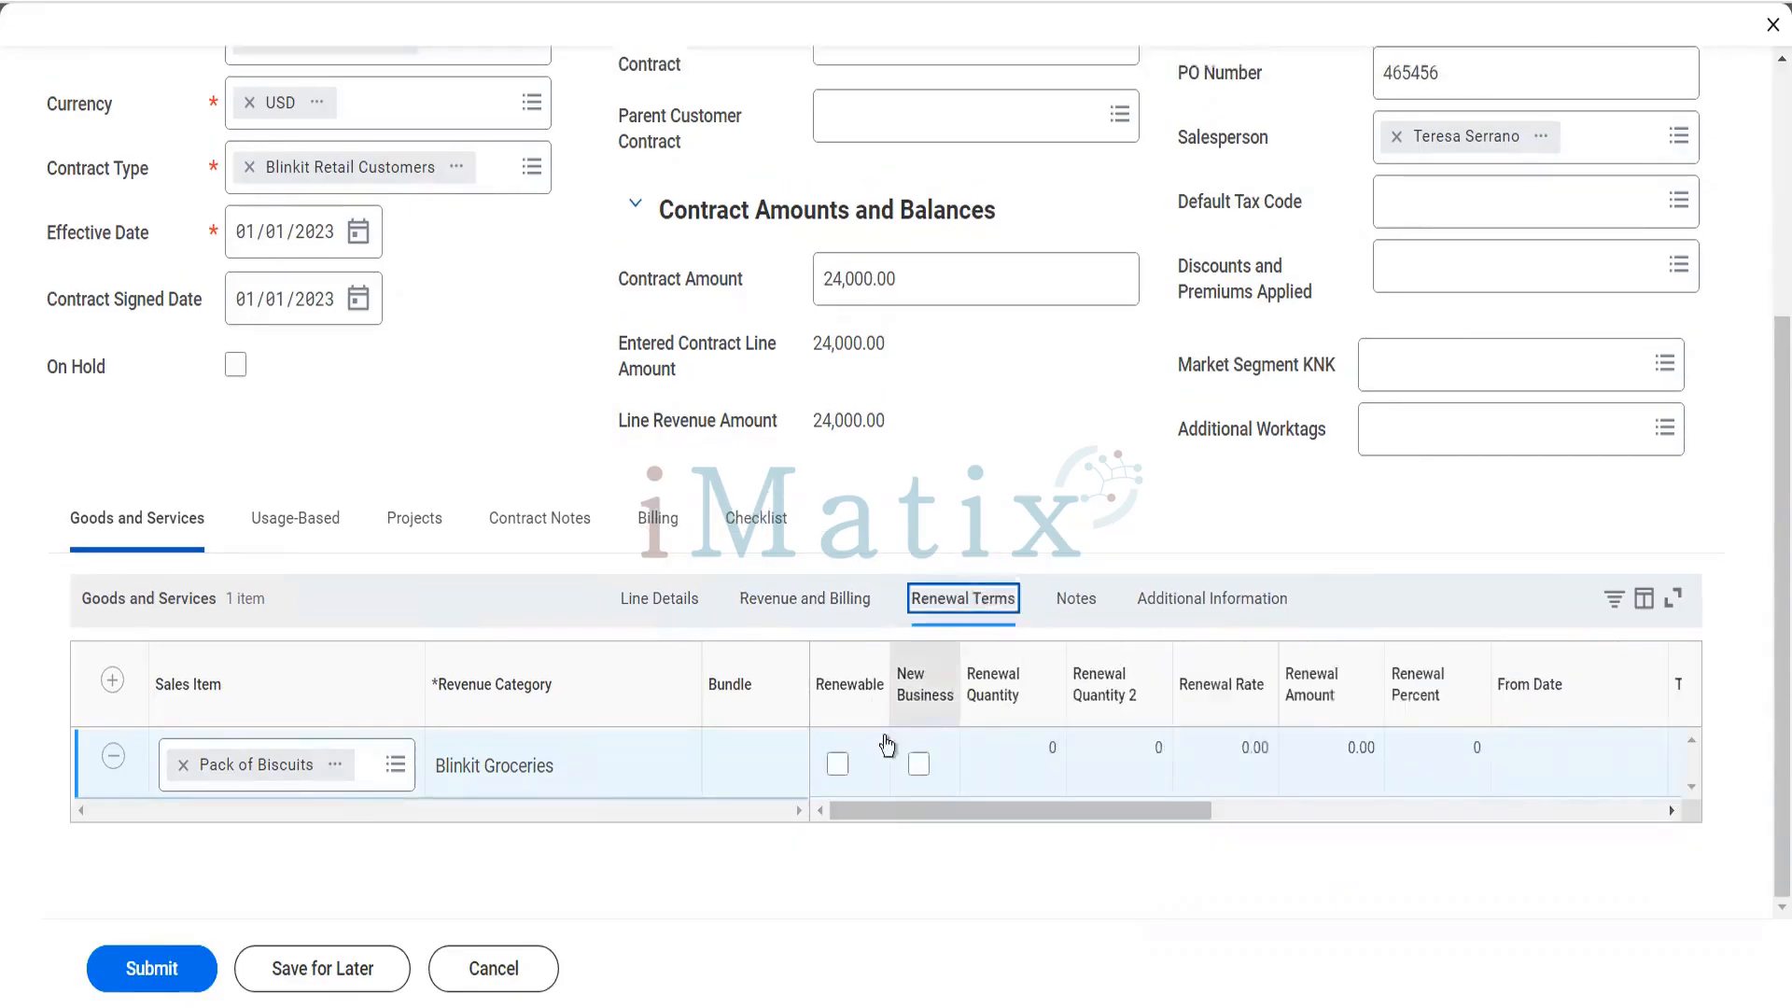
click(838, 766)
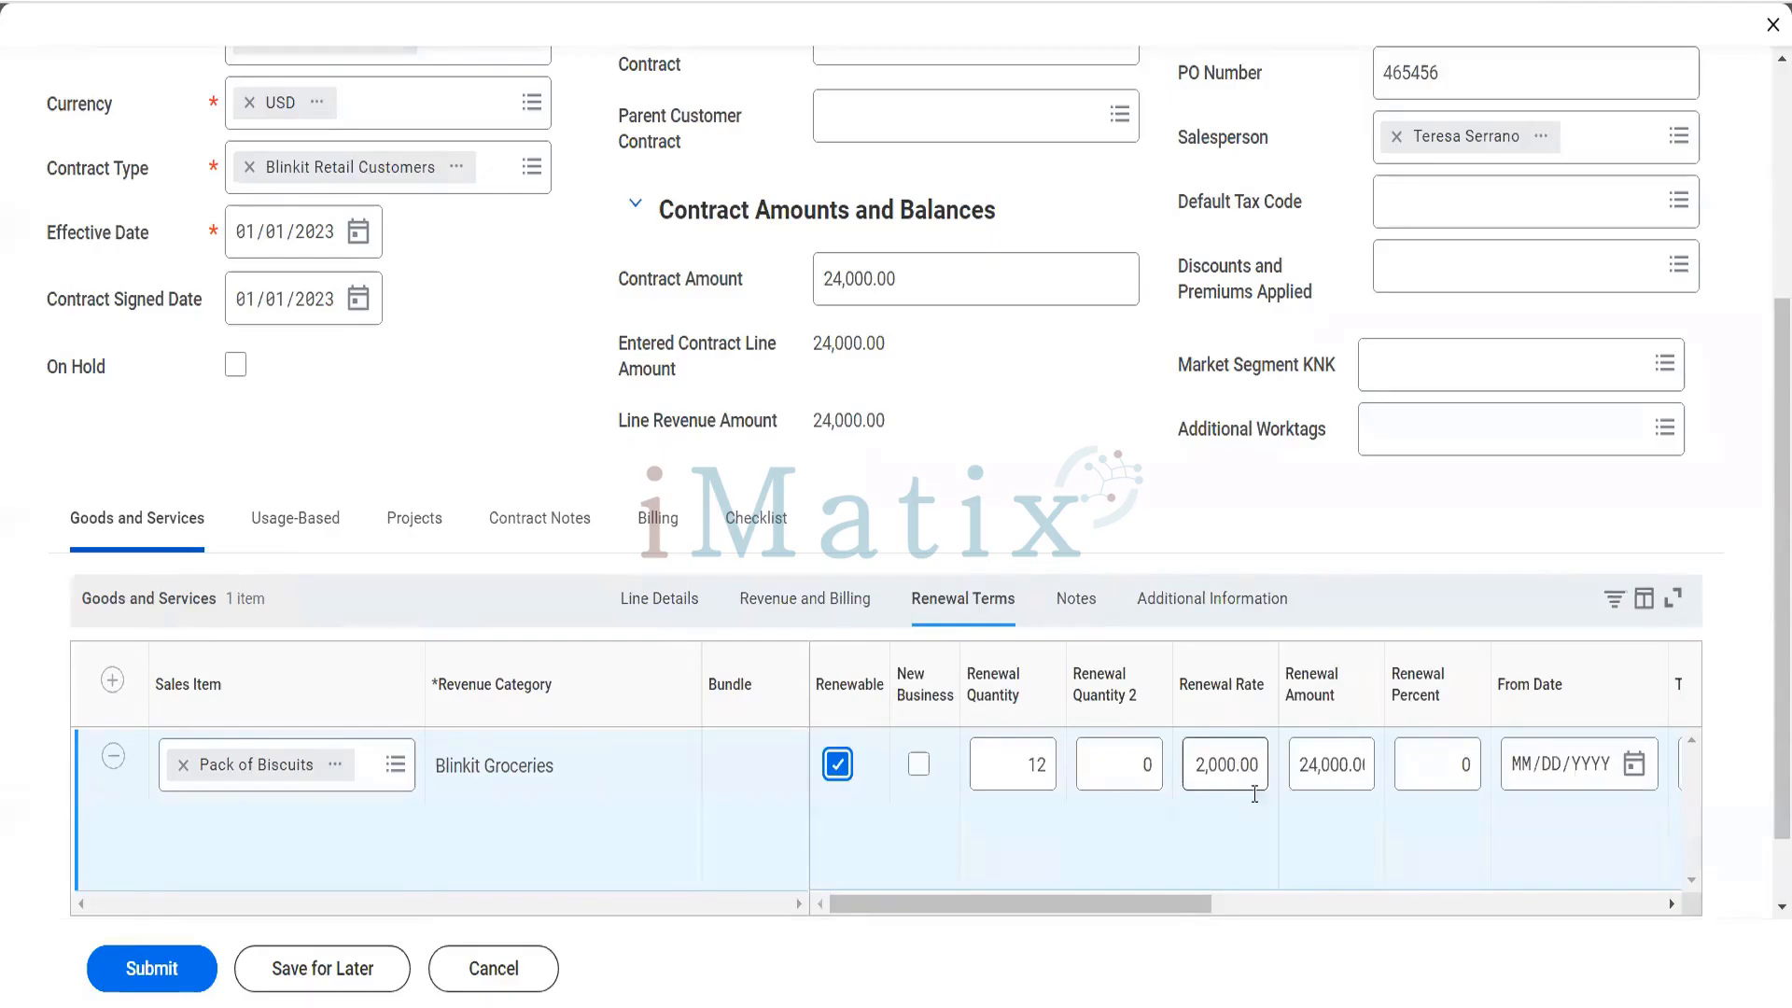
drag(1157, 905, 1358, 889)
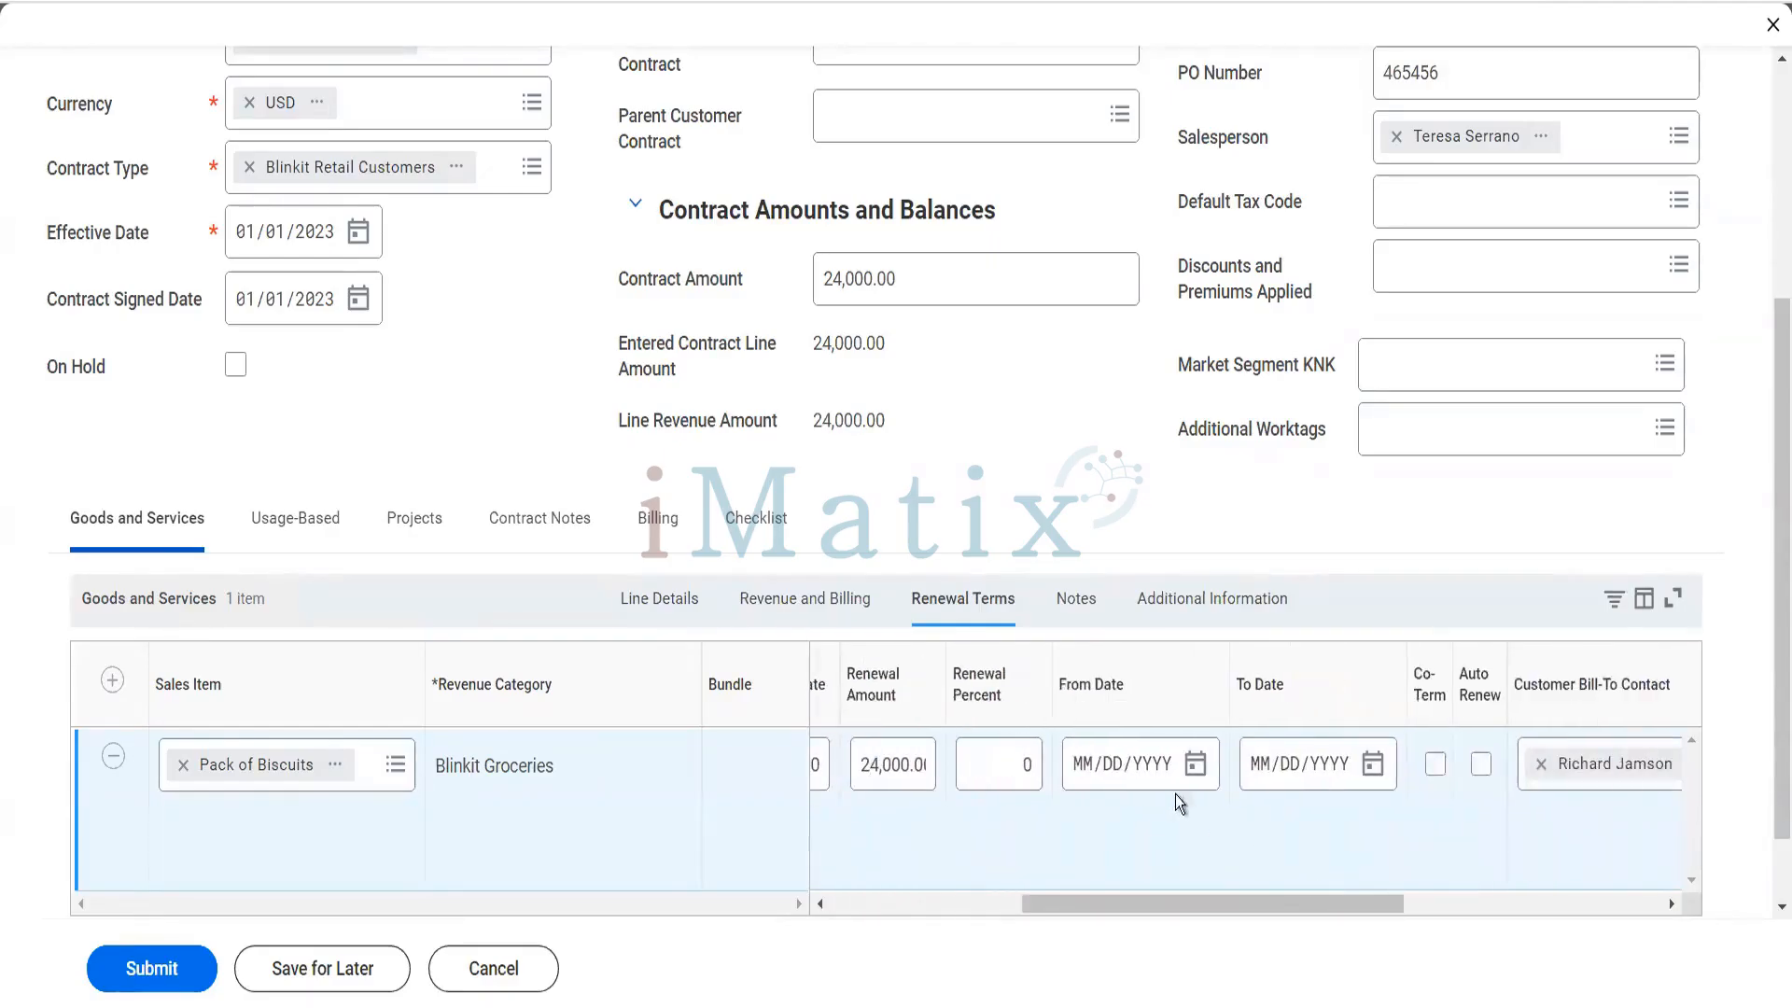
click(1089, 779)
text(01012024)
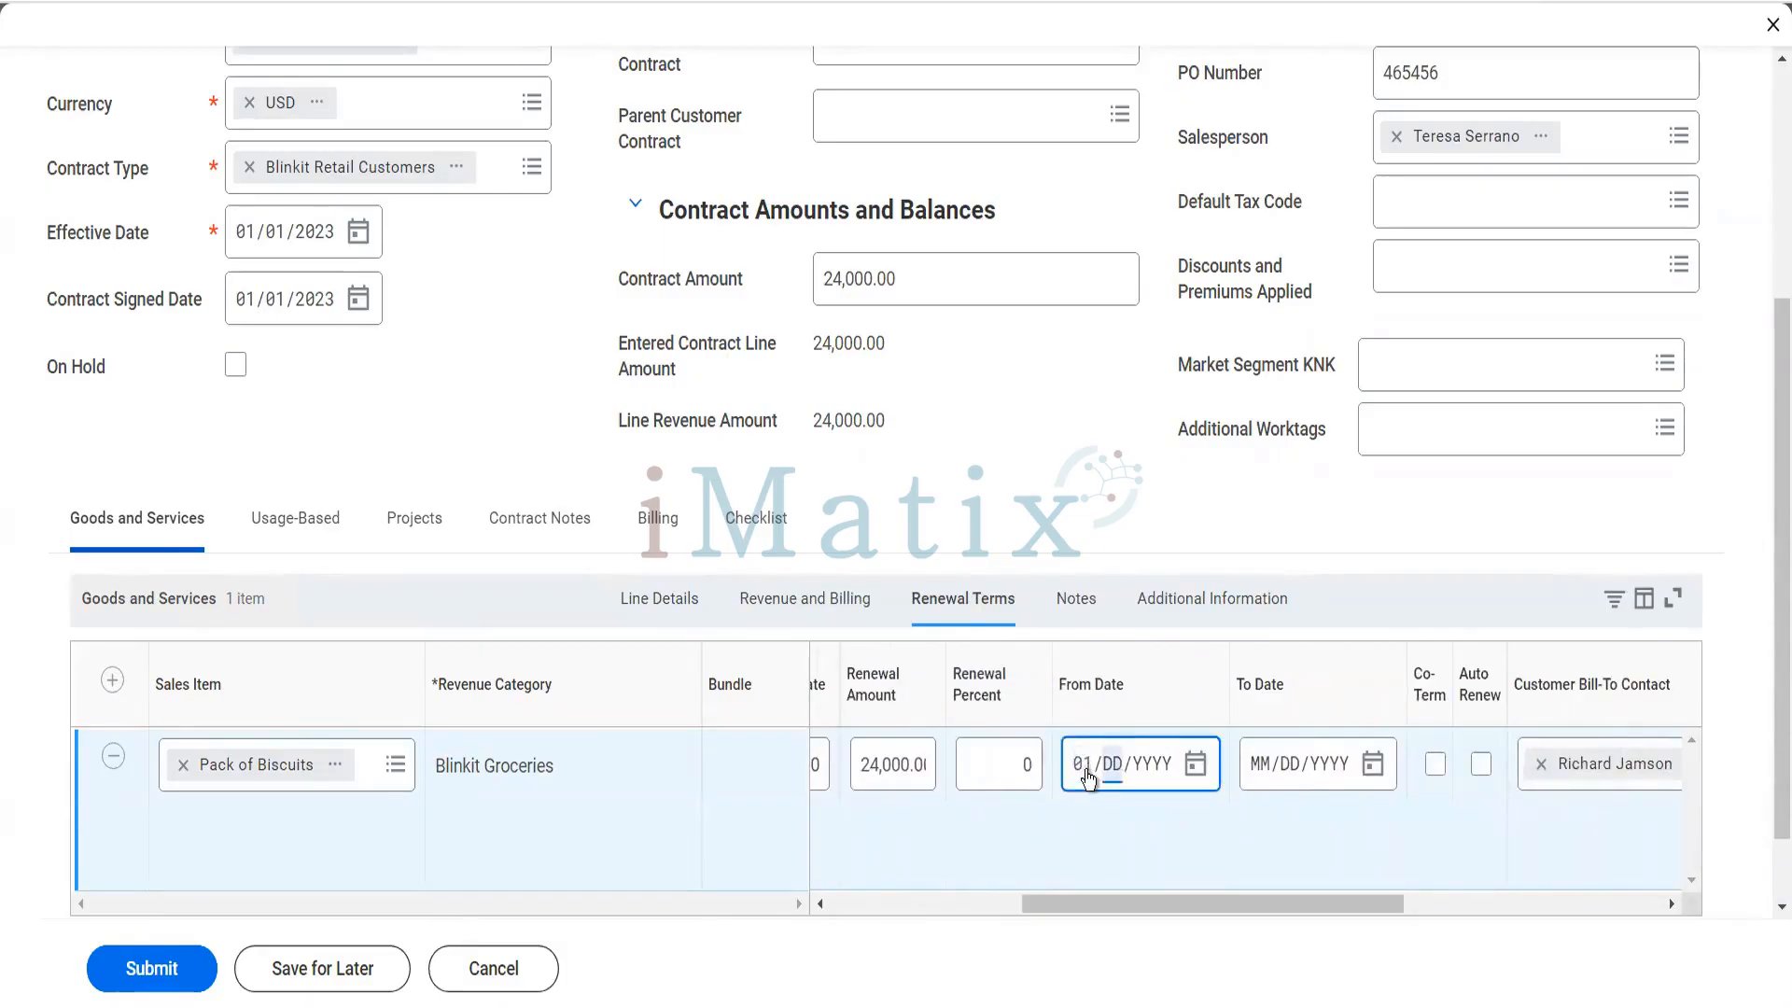
click(1257, 767)
text(12/)
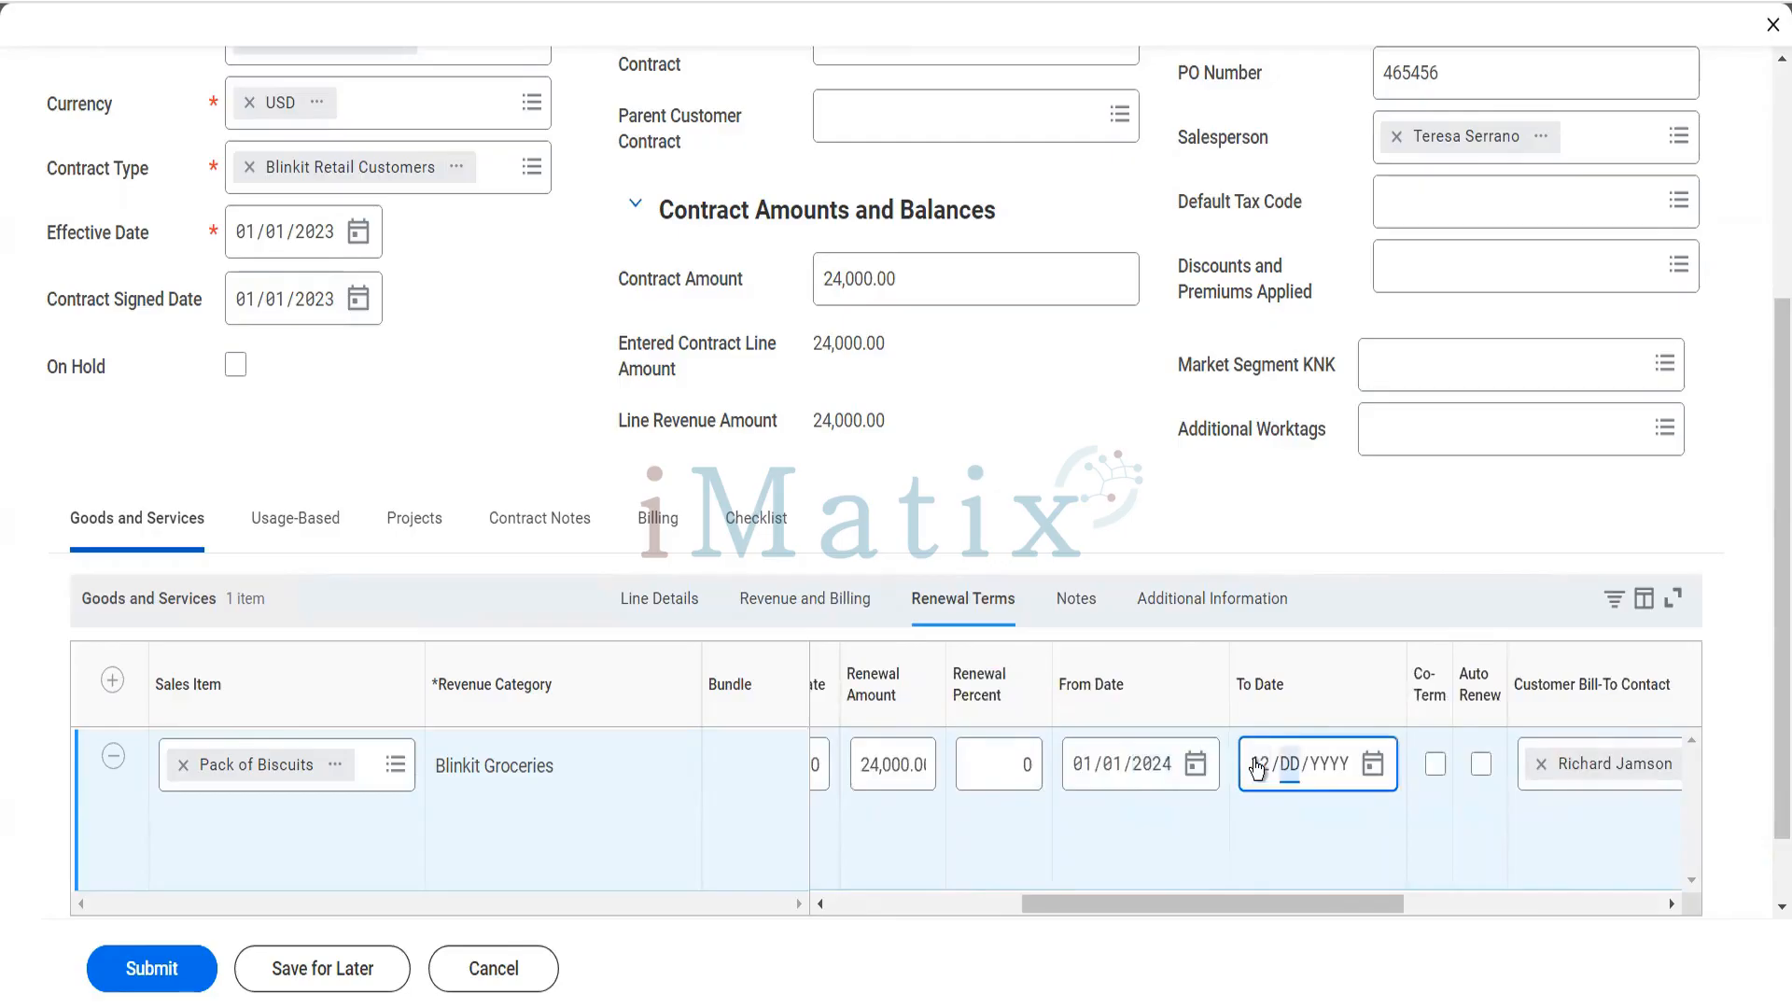
text(31/2024)
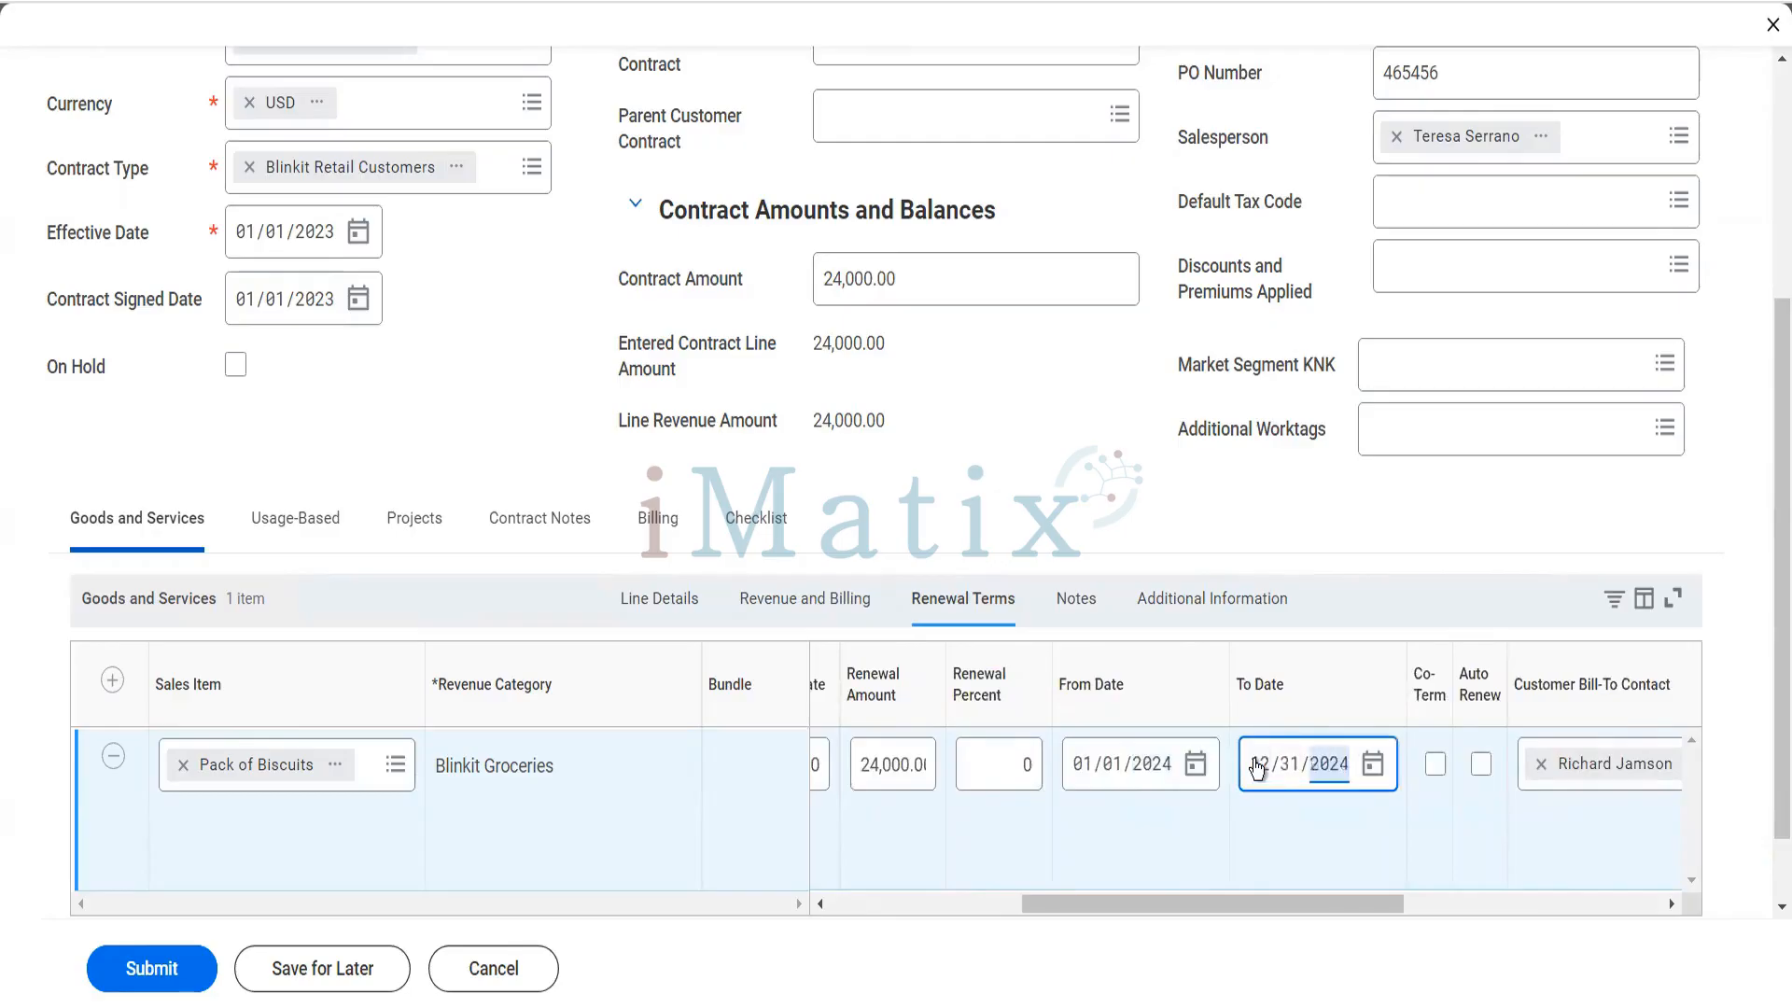
- Enable Co-Term and Auto Renew in the renewal terms and set the opt-out period to 5 days
drag(1364, 900, 1470, 910)
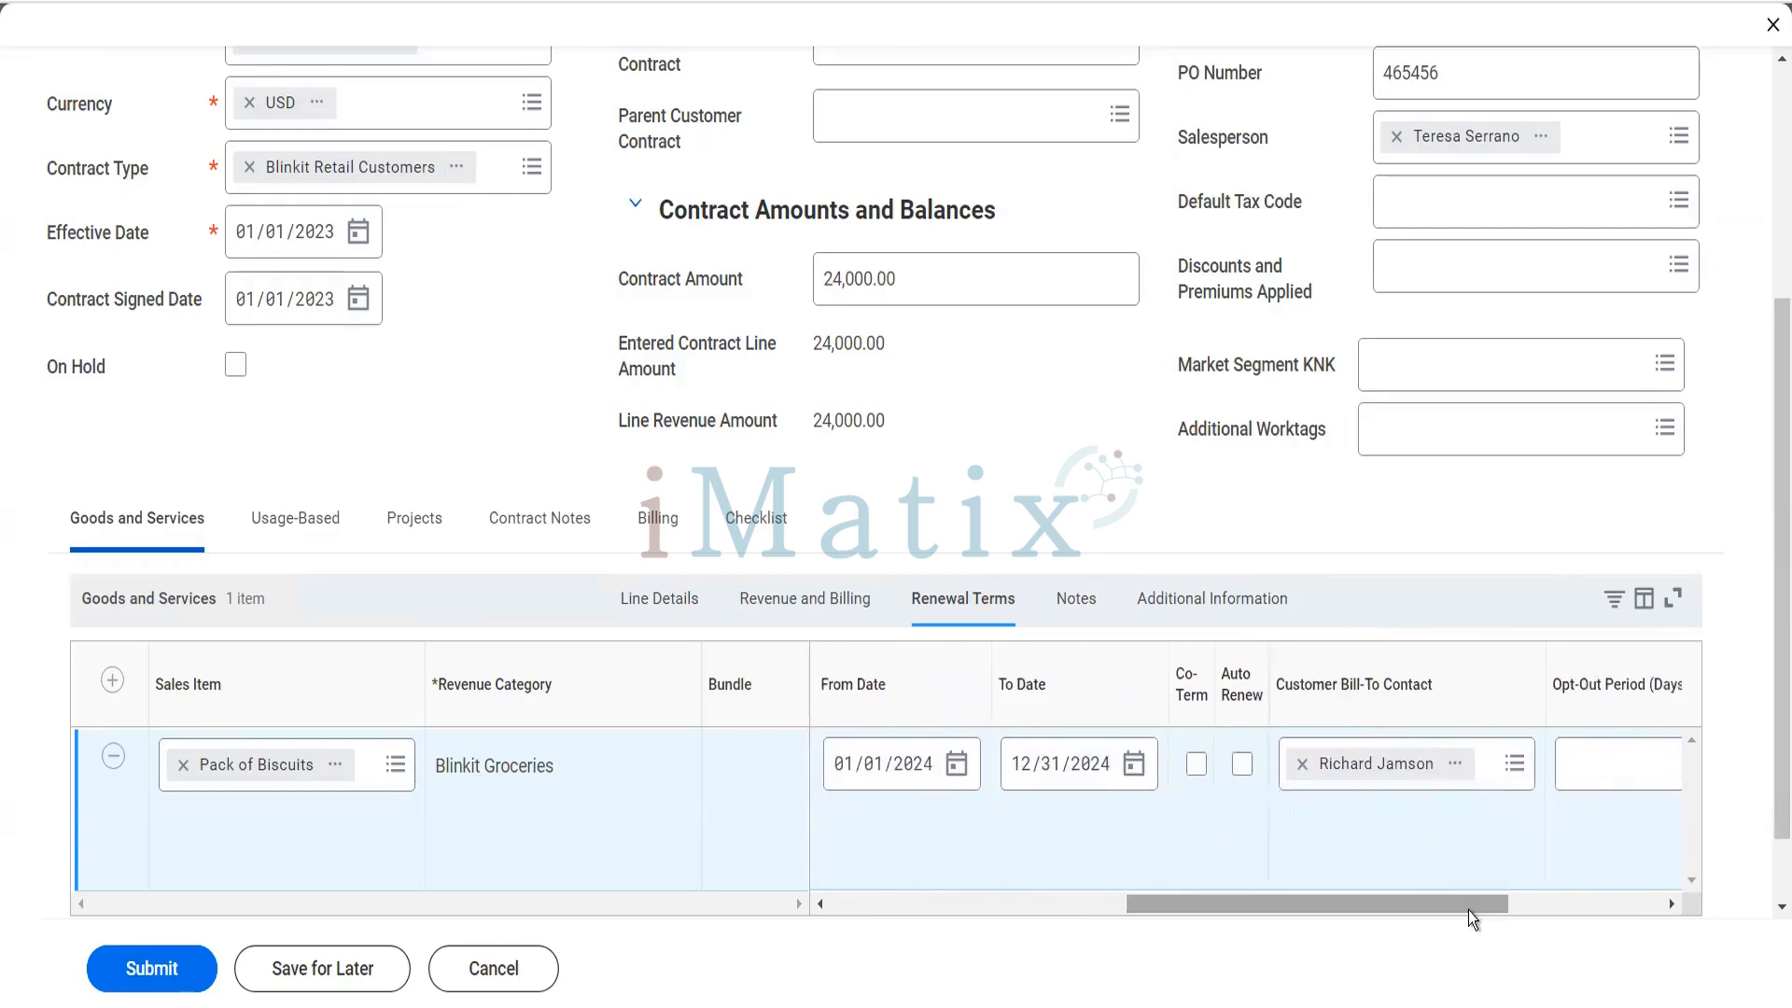
click(1194, 774)
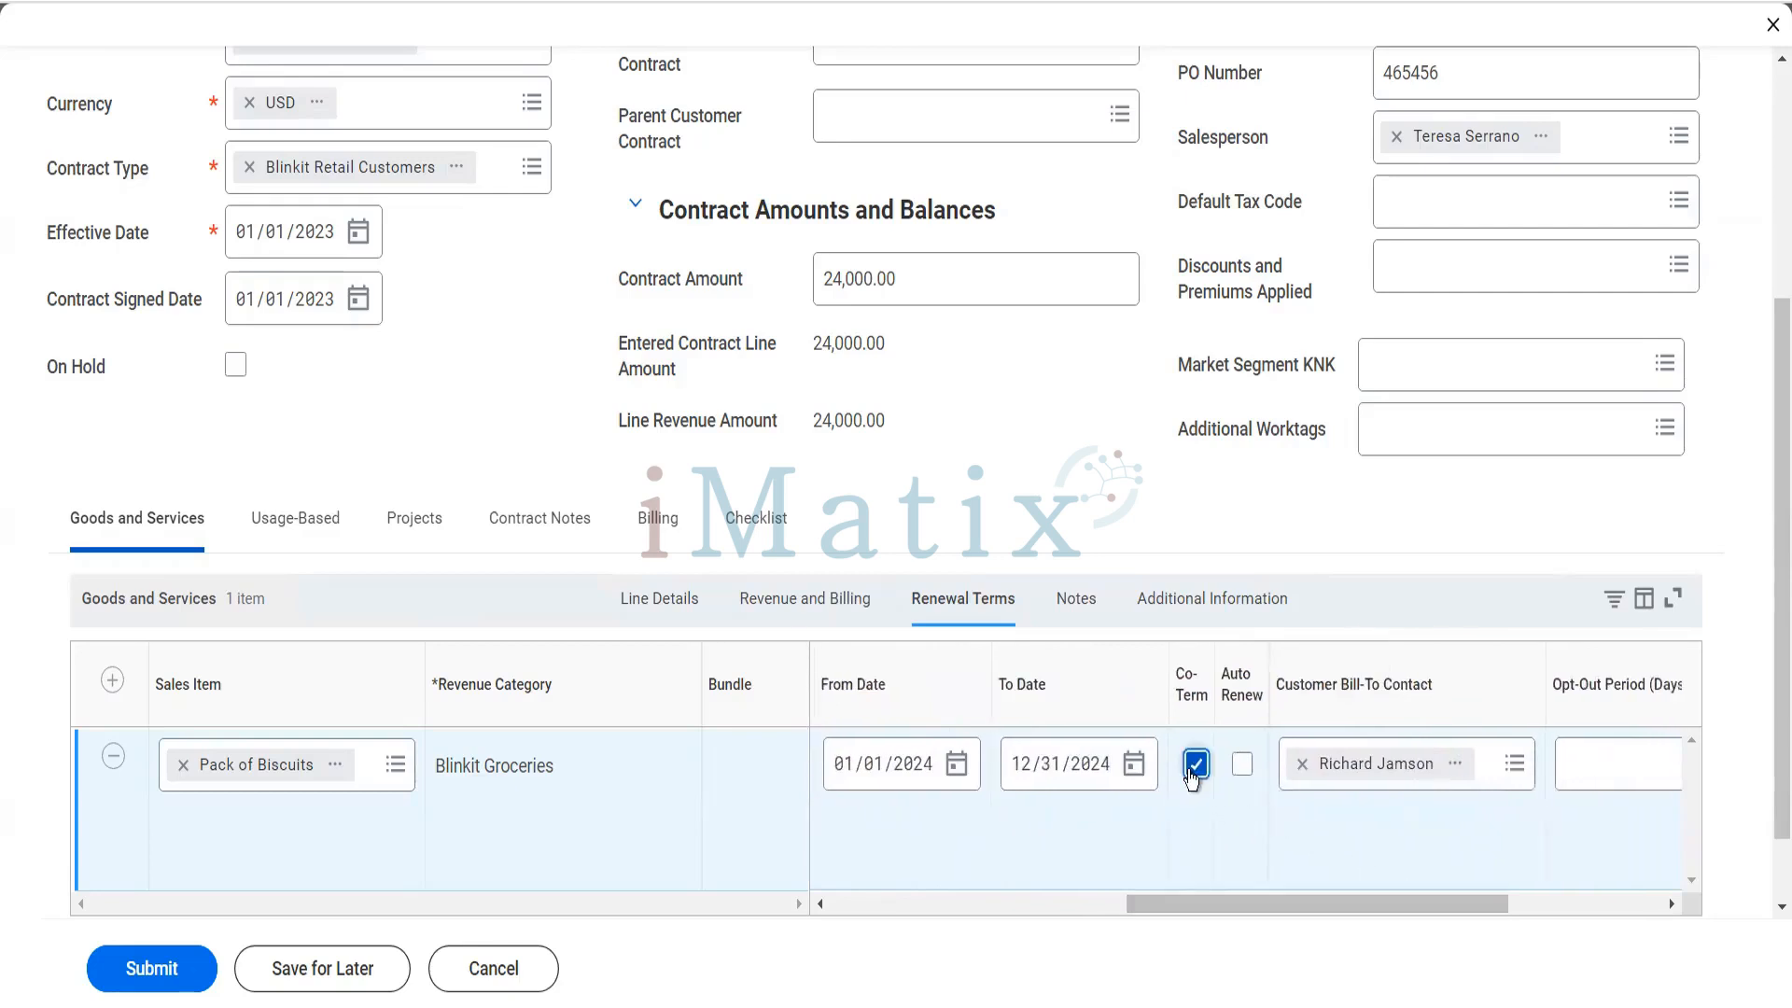
click(1242, 770)
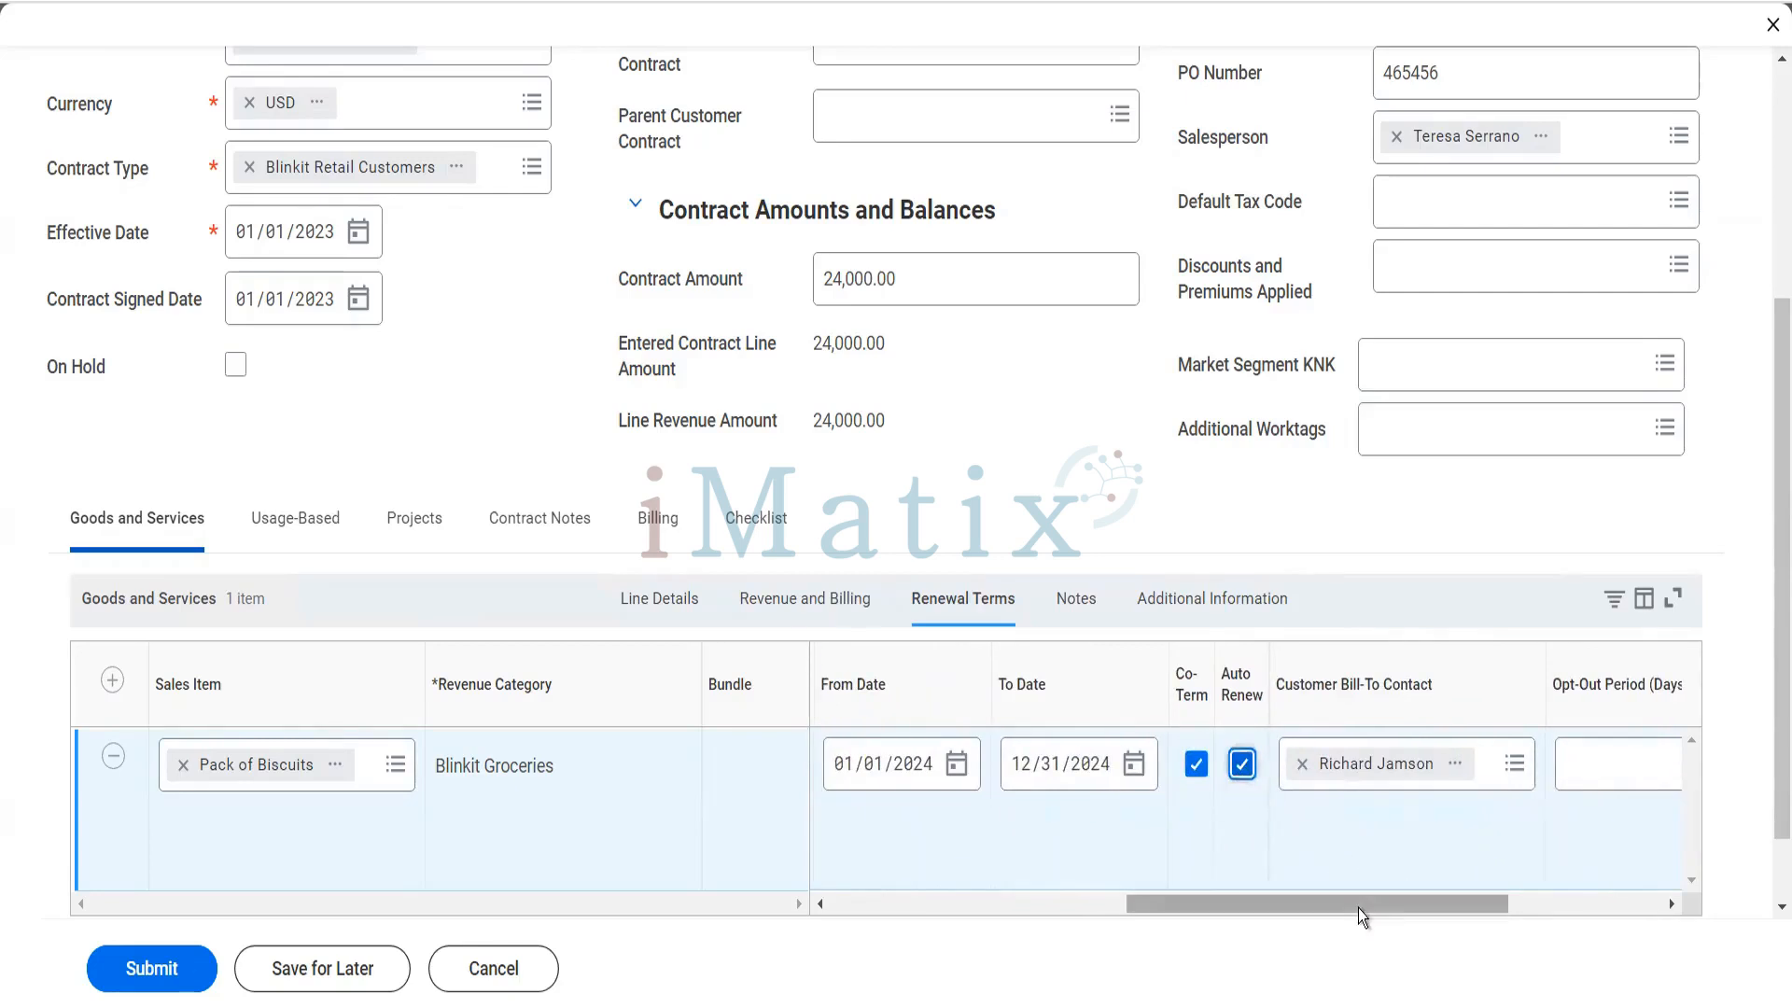
drag(1358, 910, 1498, 901)
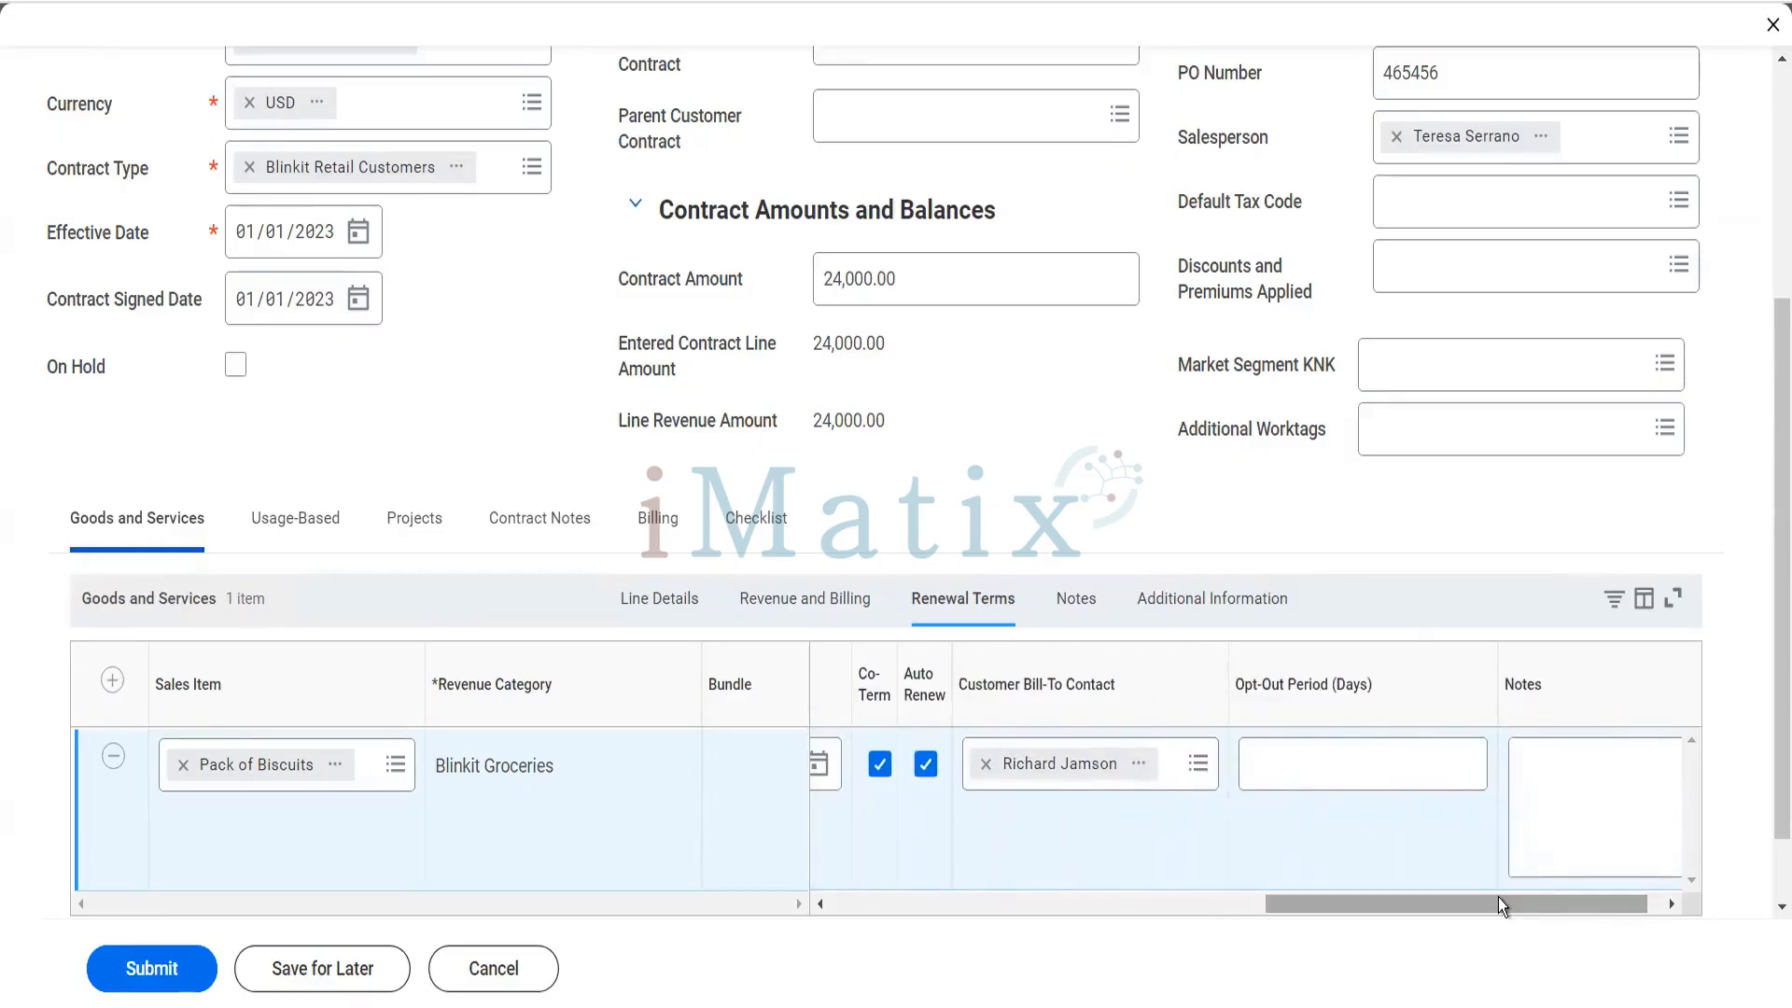
click(1470, 758)
text(5)
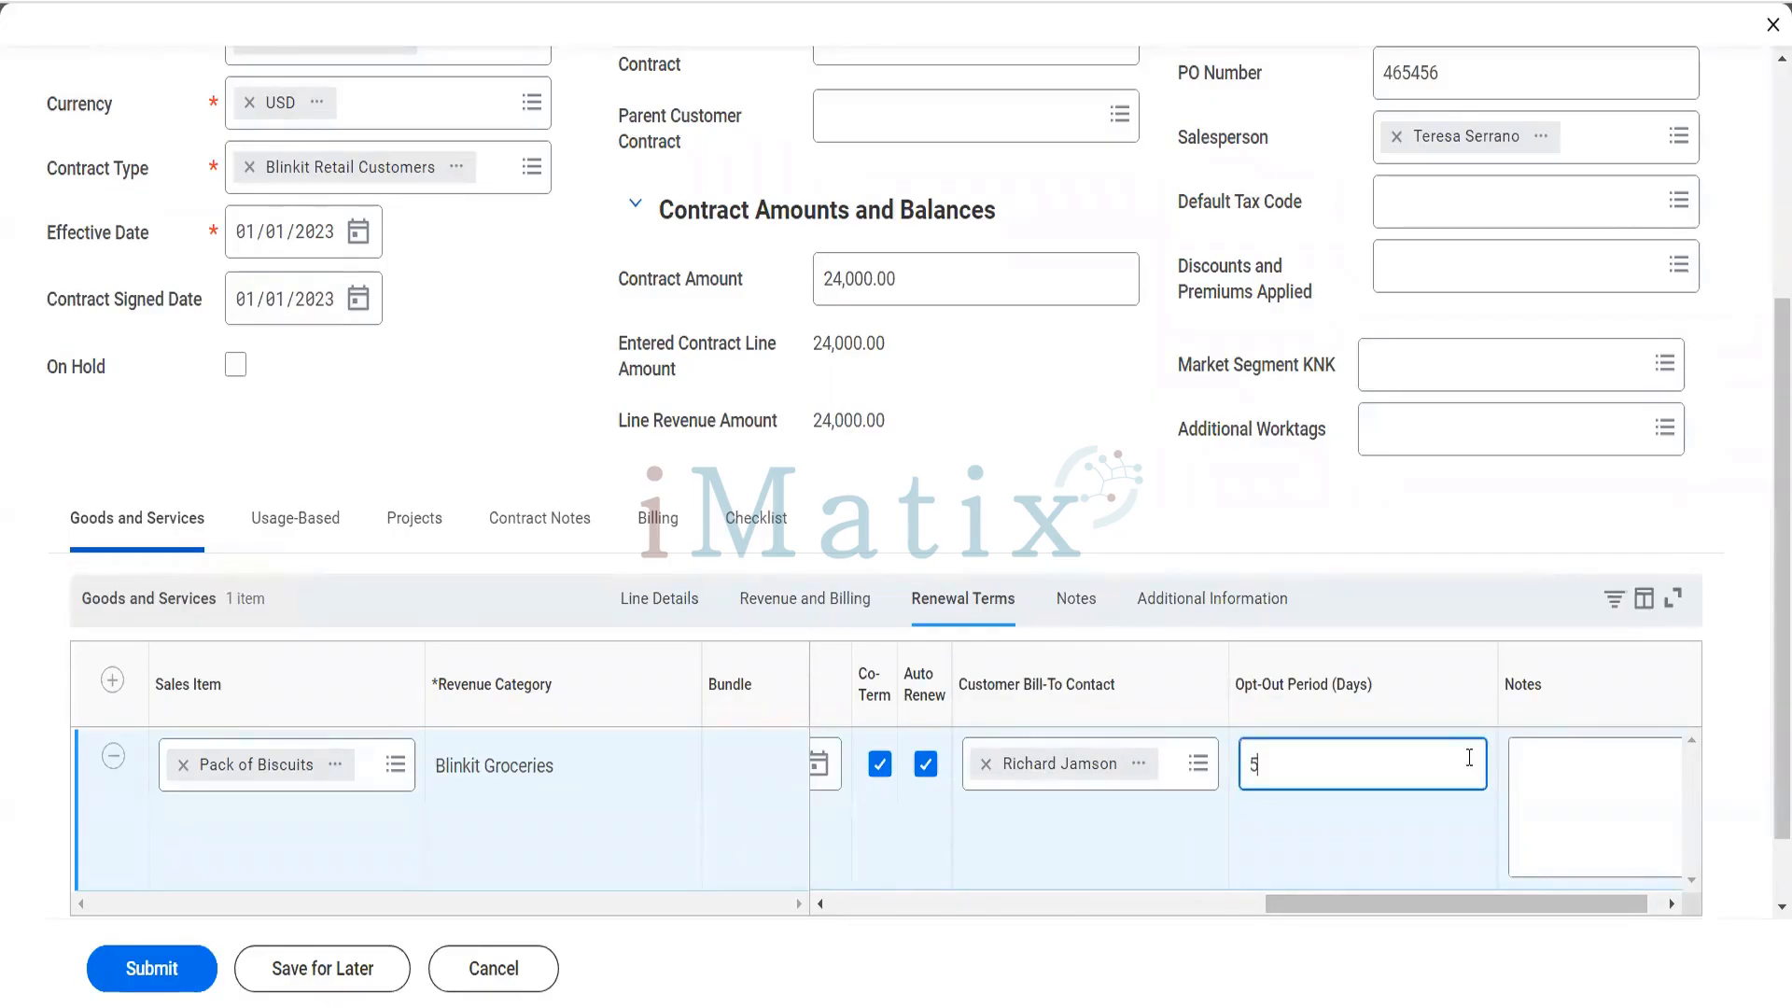
- In the line's renewal terms notes, enter "We will call customer to see if they wants to continue with contract"
click(1579, 845)
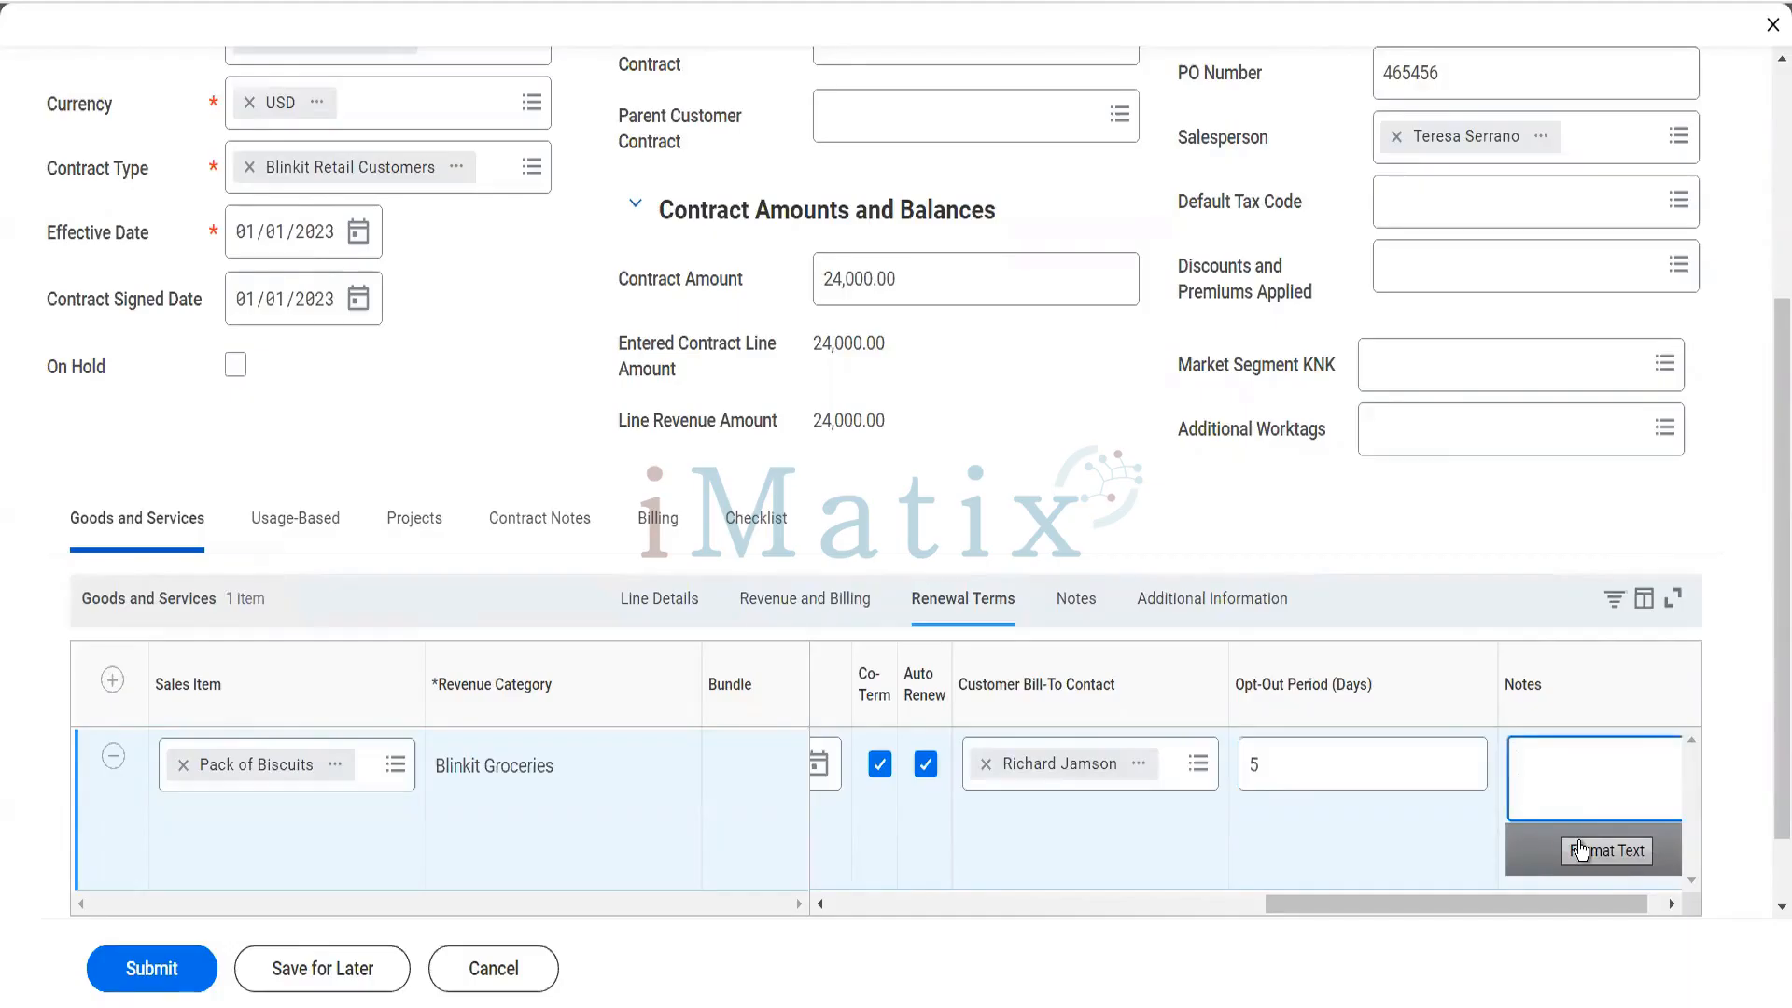
text(We will call customer to)
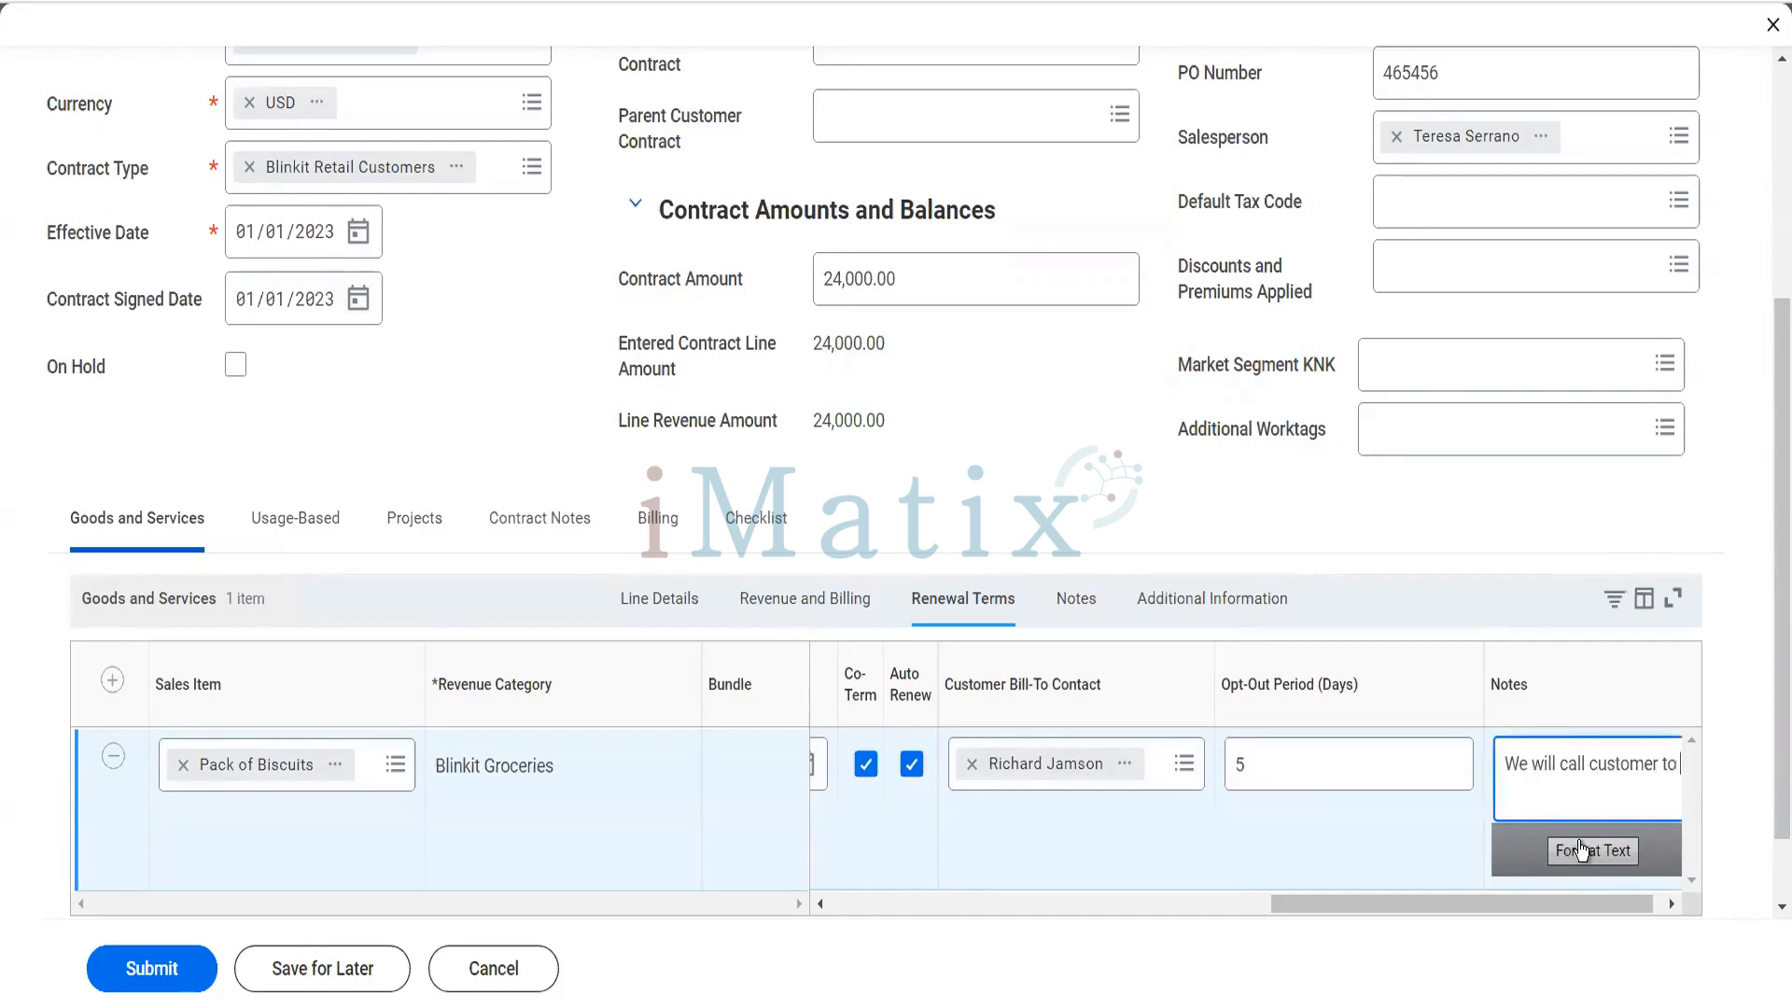
text( see if he)
key(BackSpace)
key(BackSpace)
text(they wants to continue with)
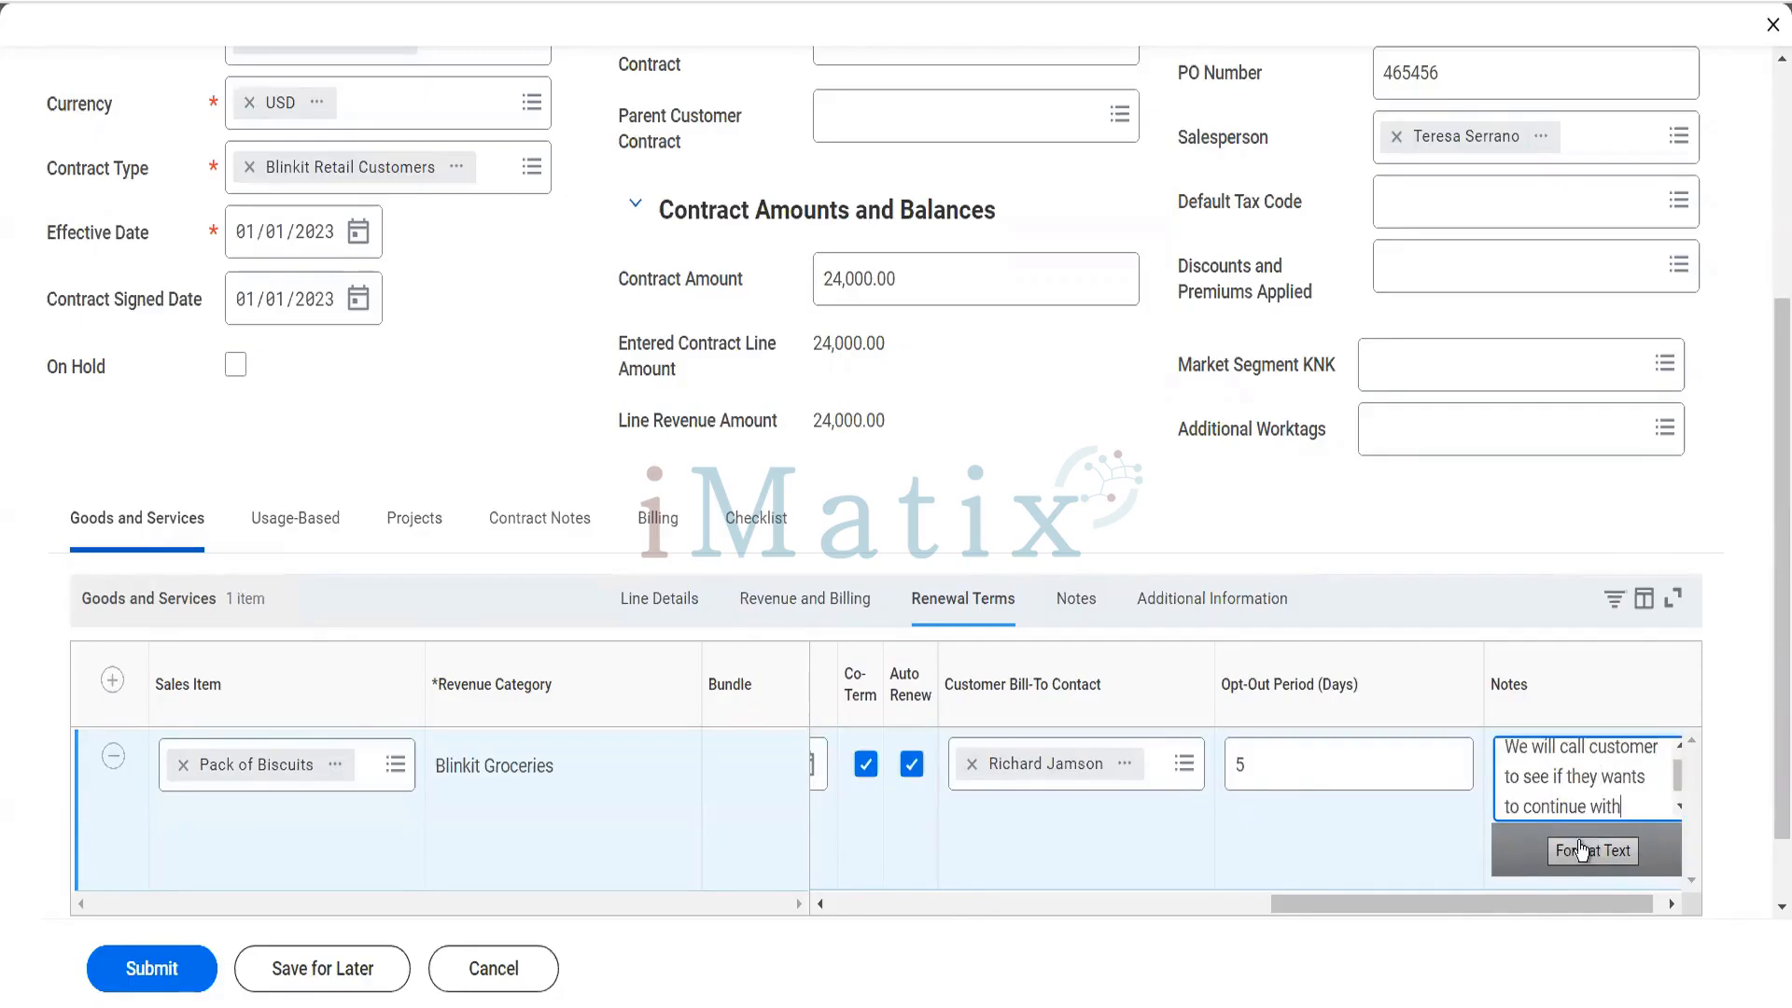
text( contract)
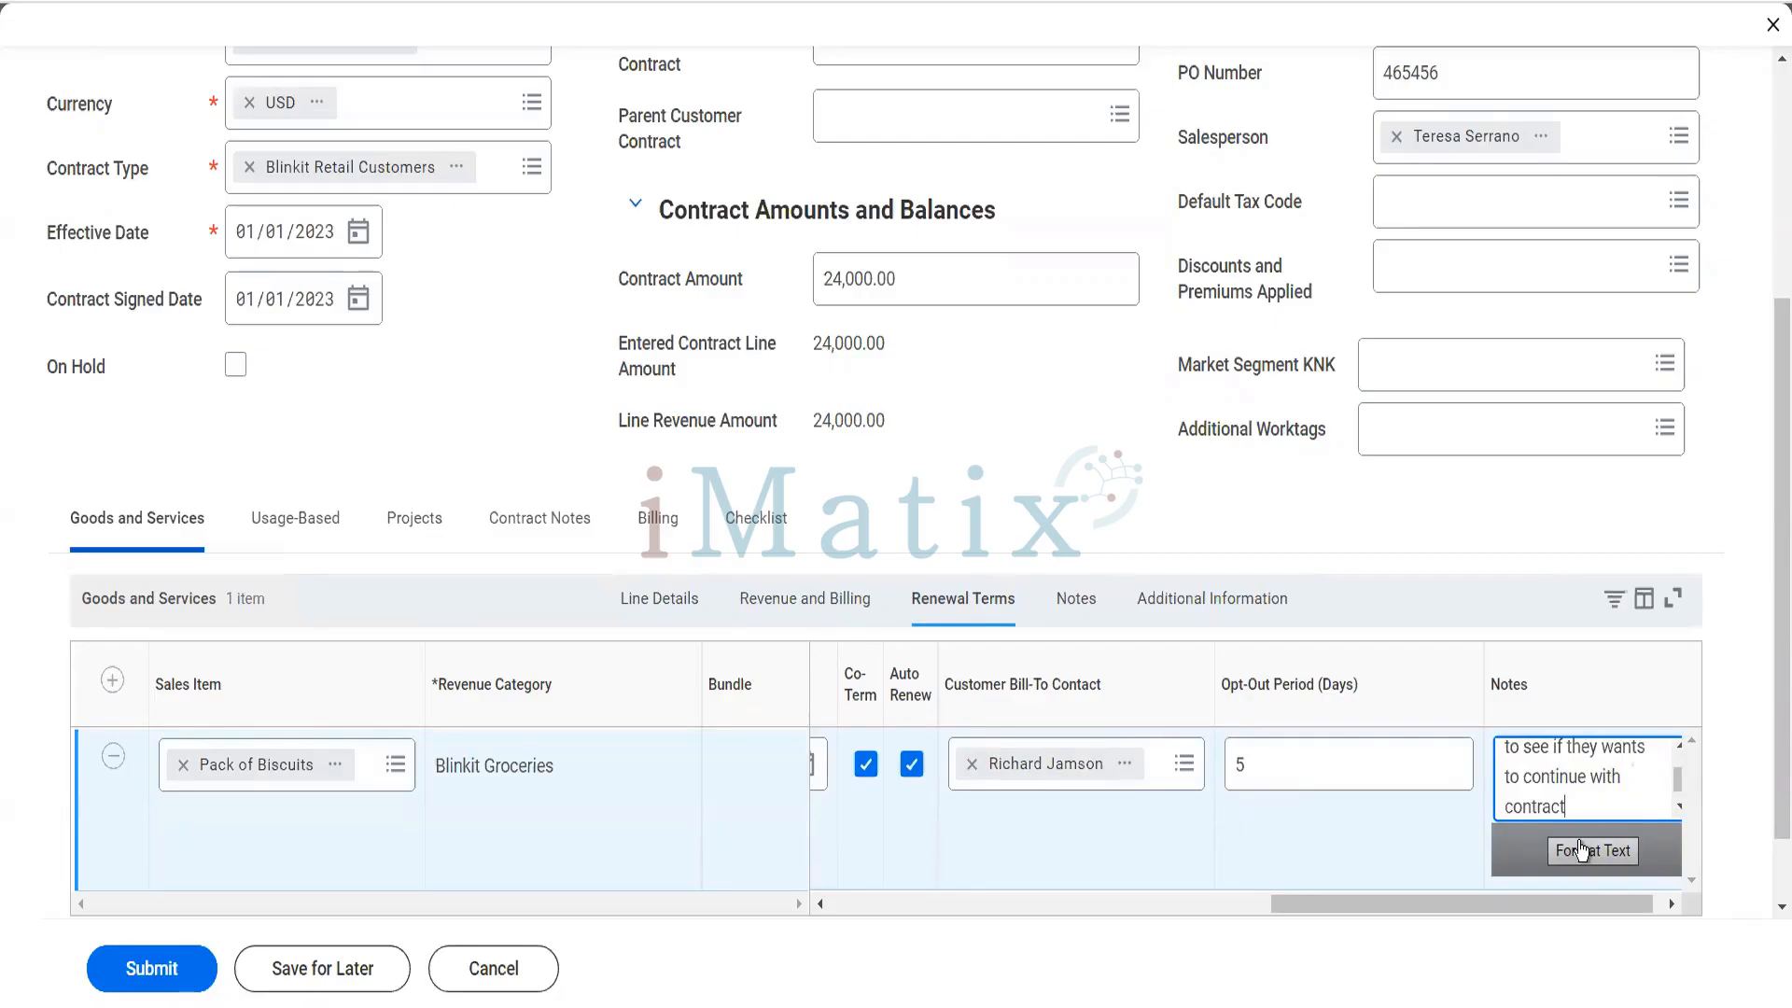
- In the line's notes section, set the Invoice Line Memo to "Invoice Line memo Notes"
click(1077, 601)
click(908, 749)
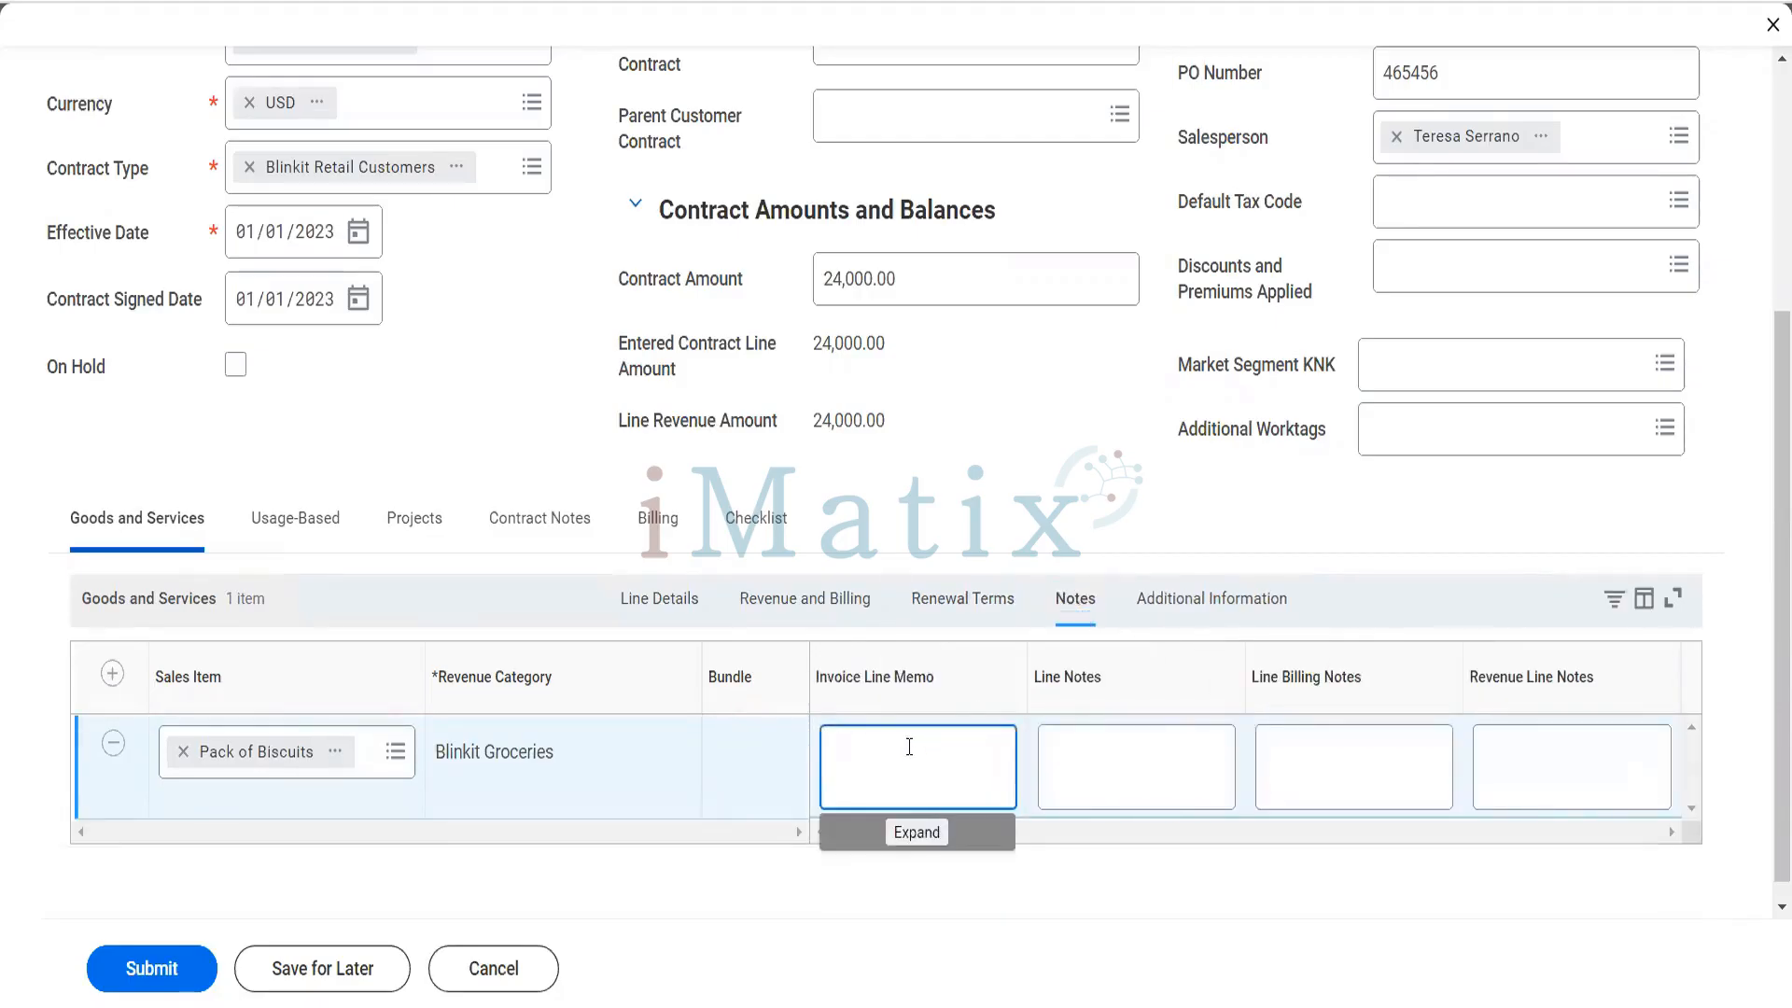
text(Invoice Line Note)
text(s)
key(Tab)
key(Tab)
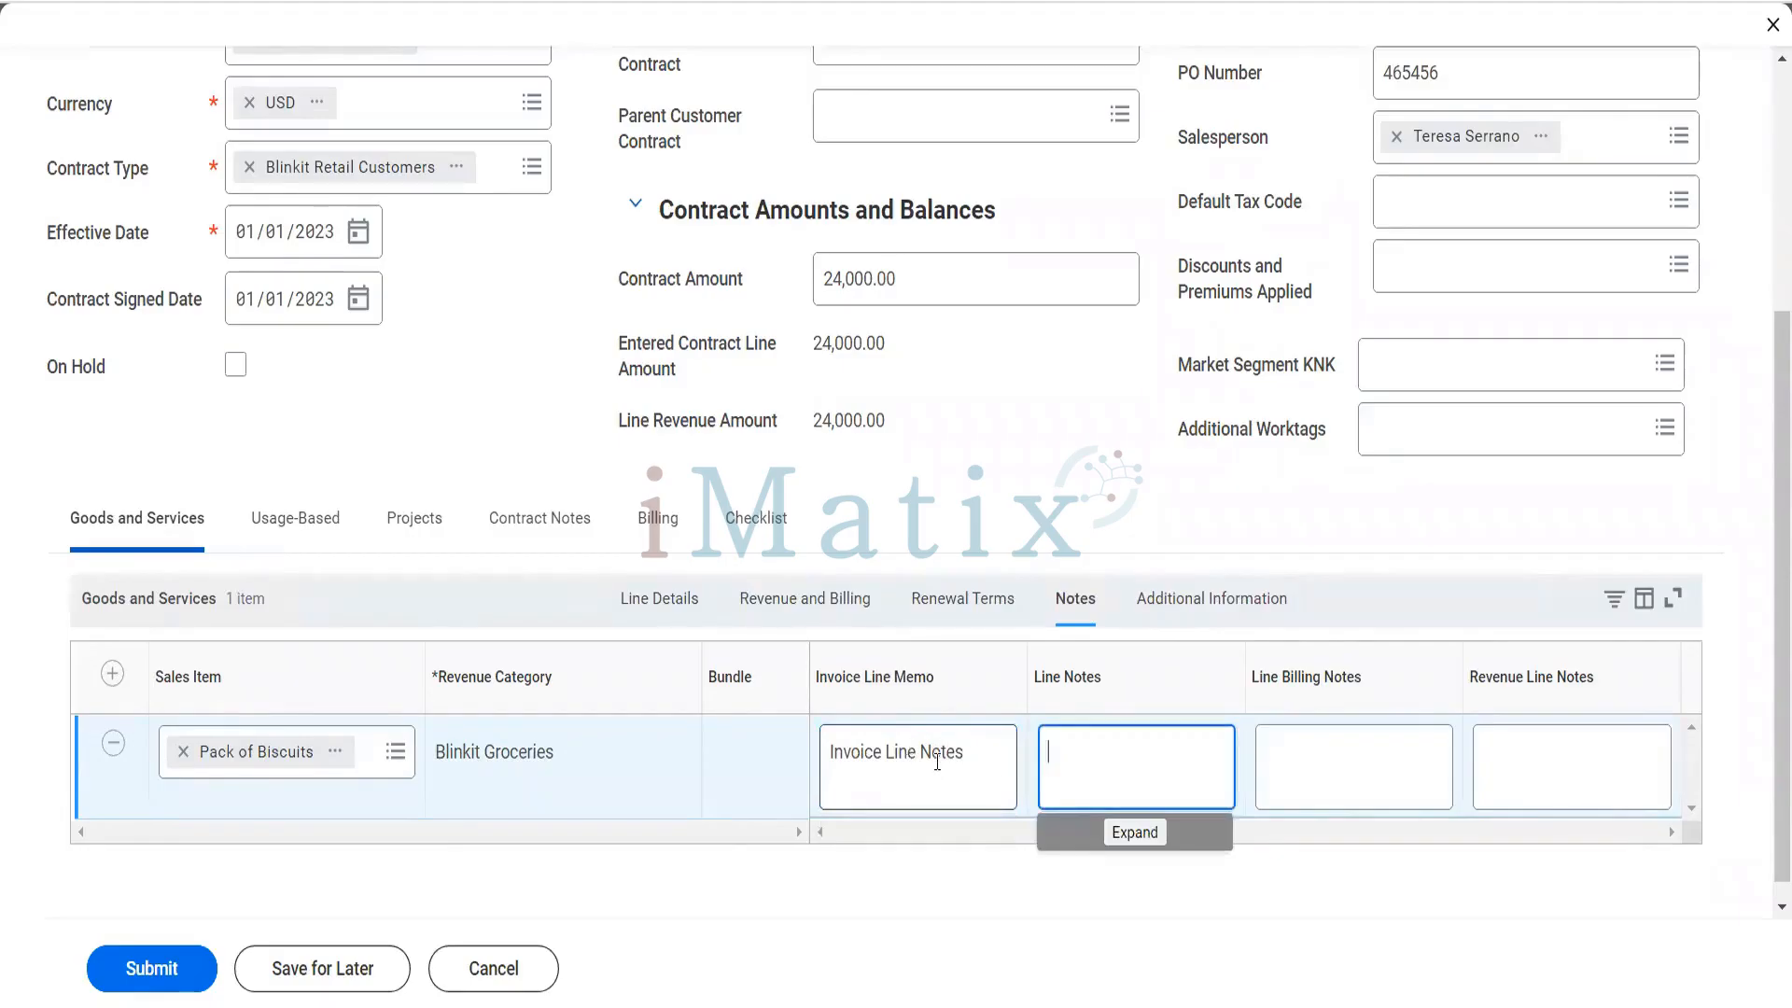
click(922, 761)
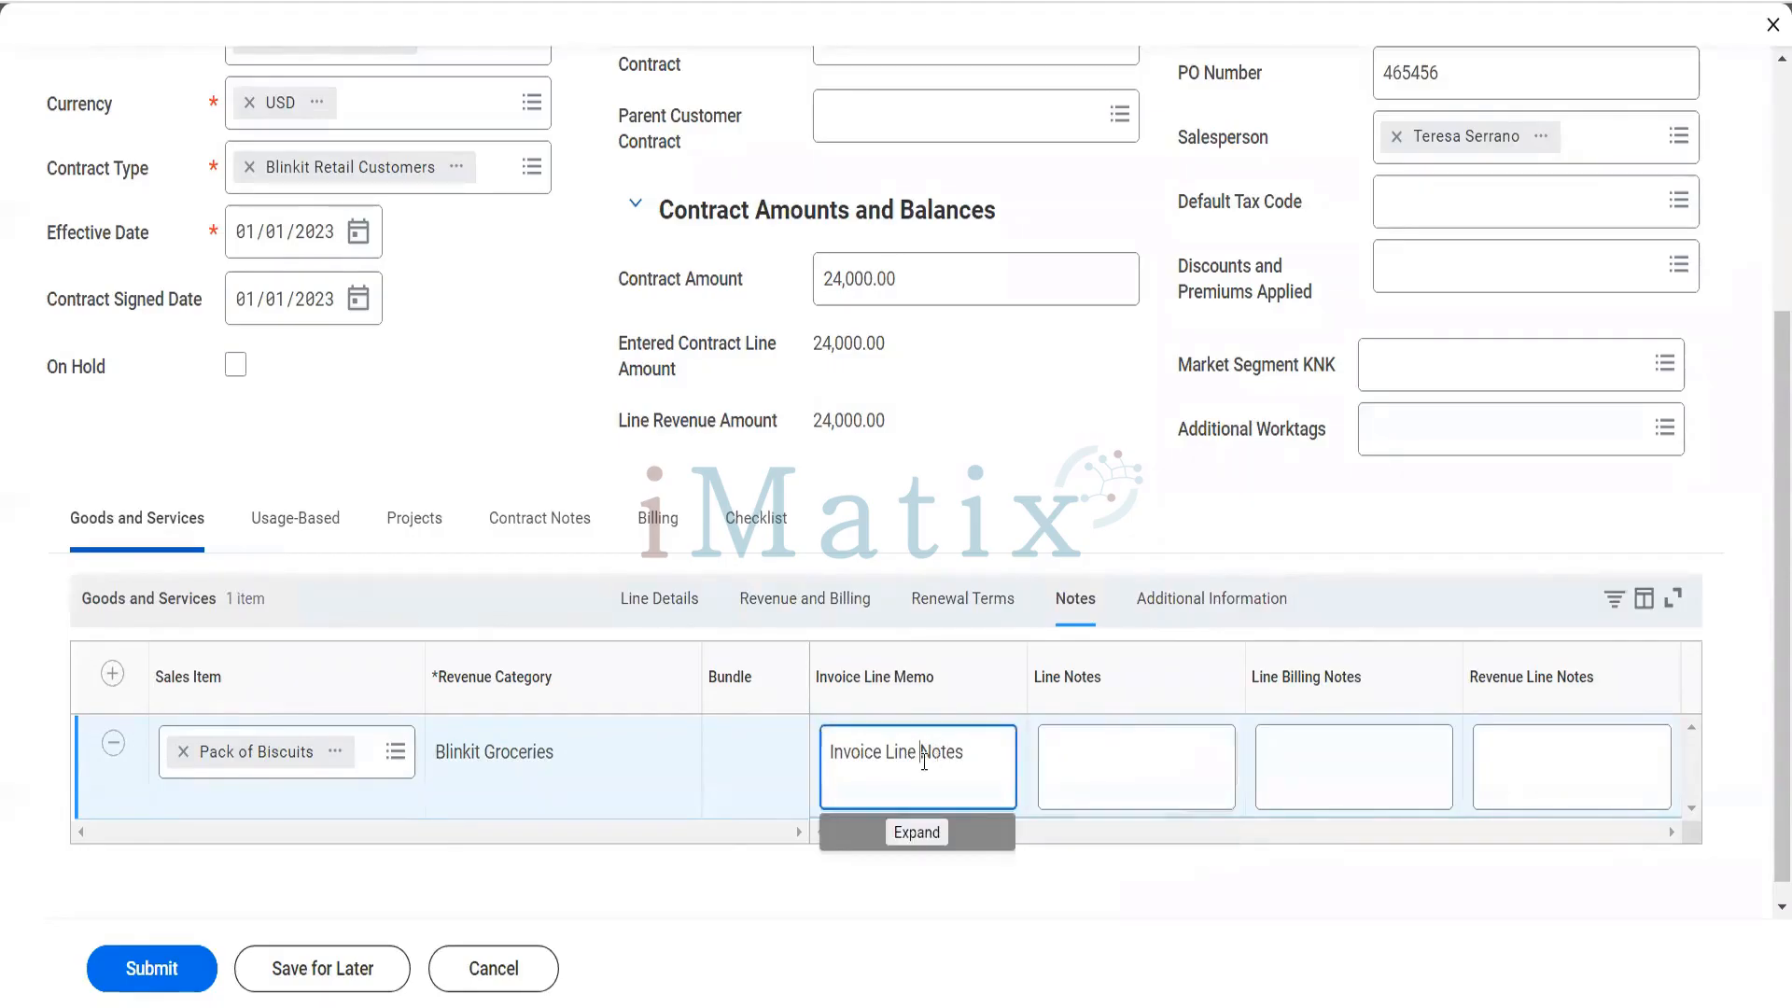
text(memo)
- Enter "Invoice Line Notes" as the Line Notes of the Pack of Biscuits line
click(1060, 758)
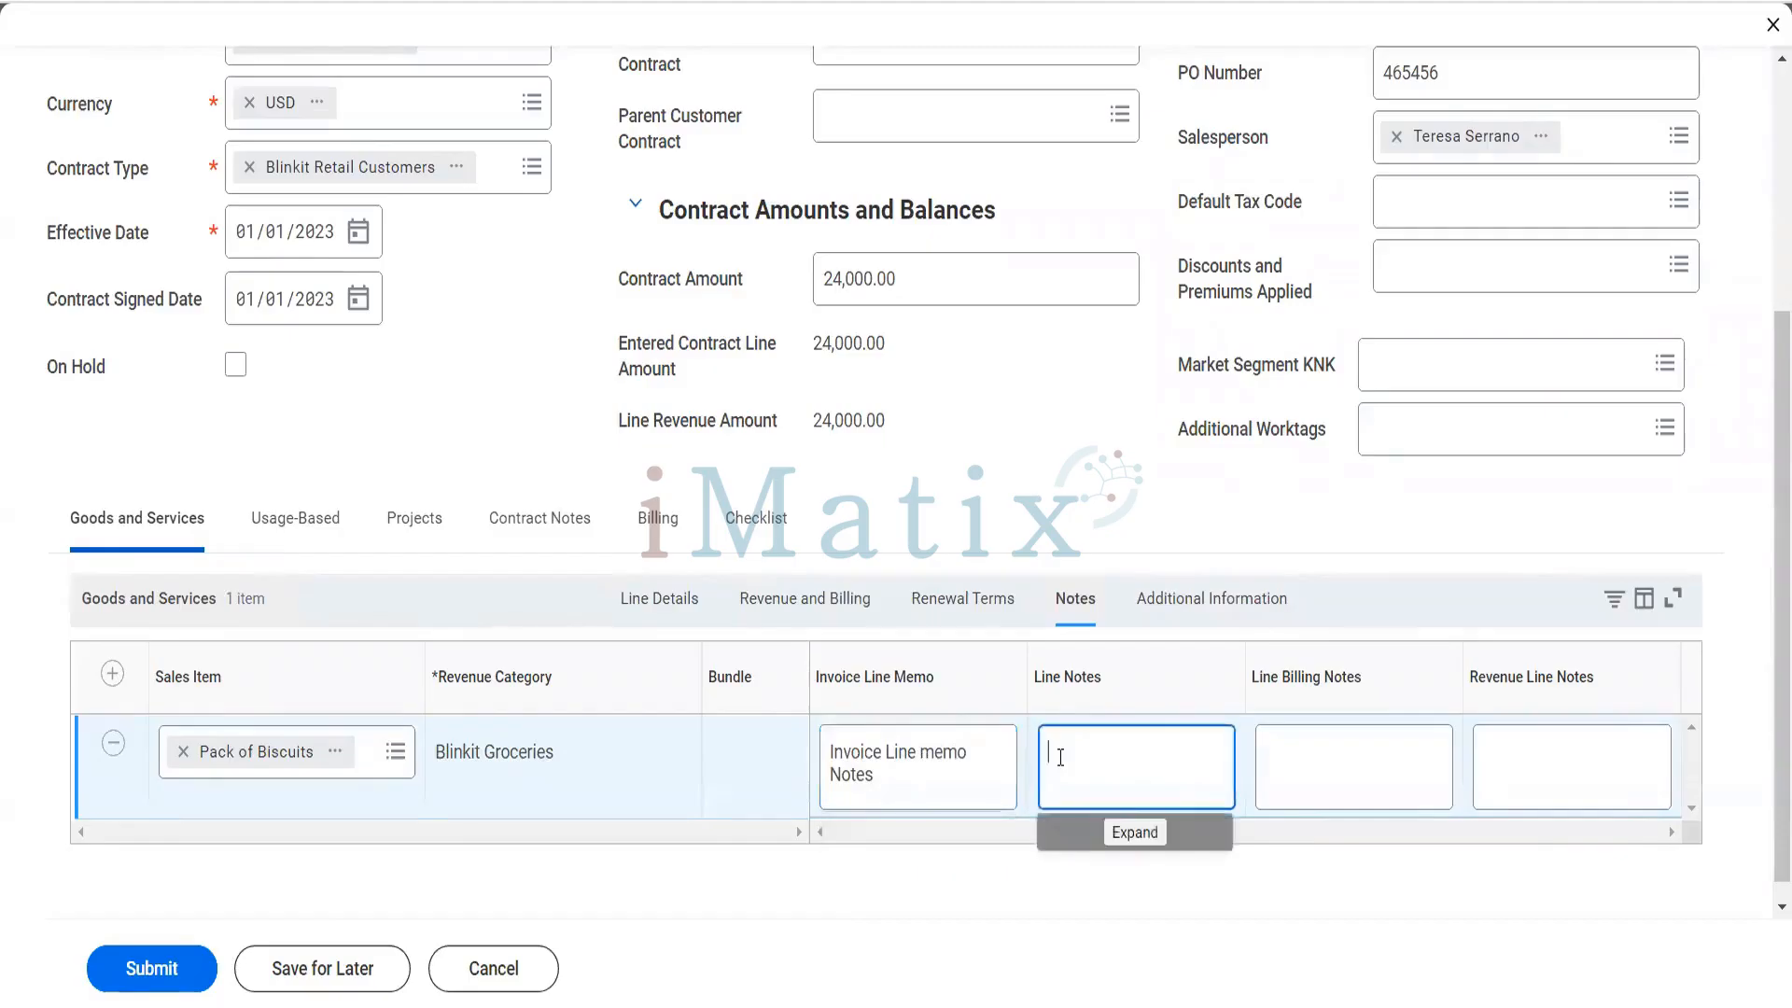
text(Invoice Line Notes)
- Enter "Invoice Line Billing notes" as the Line Billing Notes of the Pack of Biscuits line
click(1288, 773)
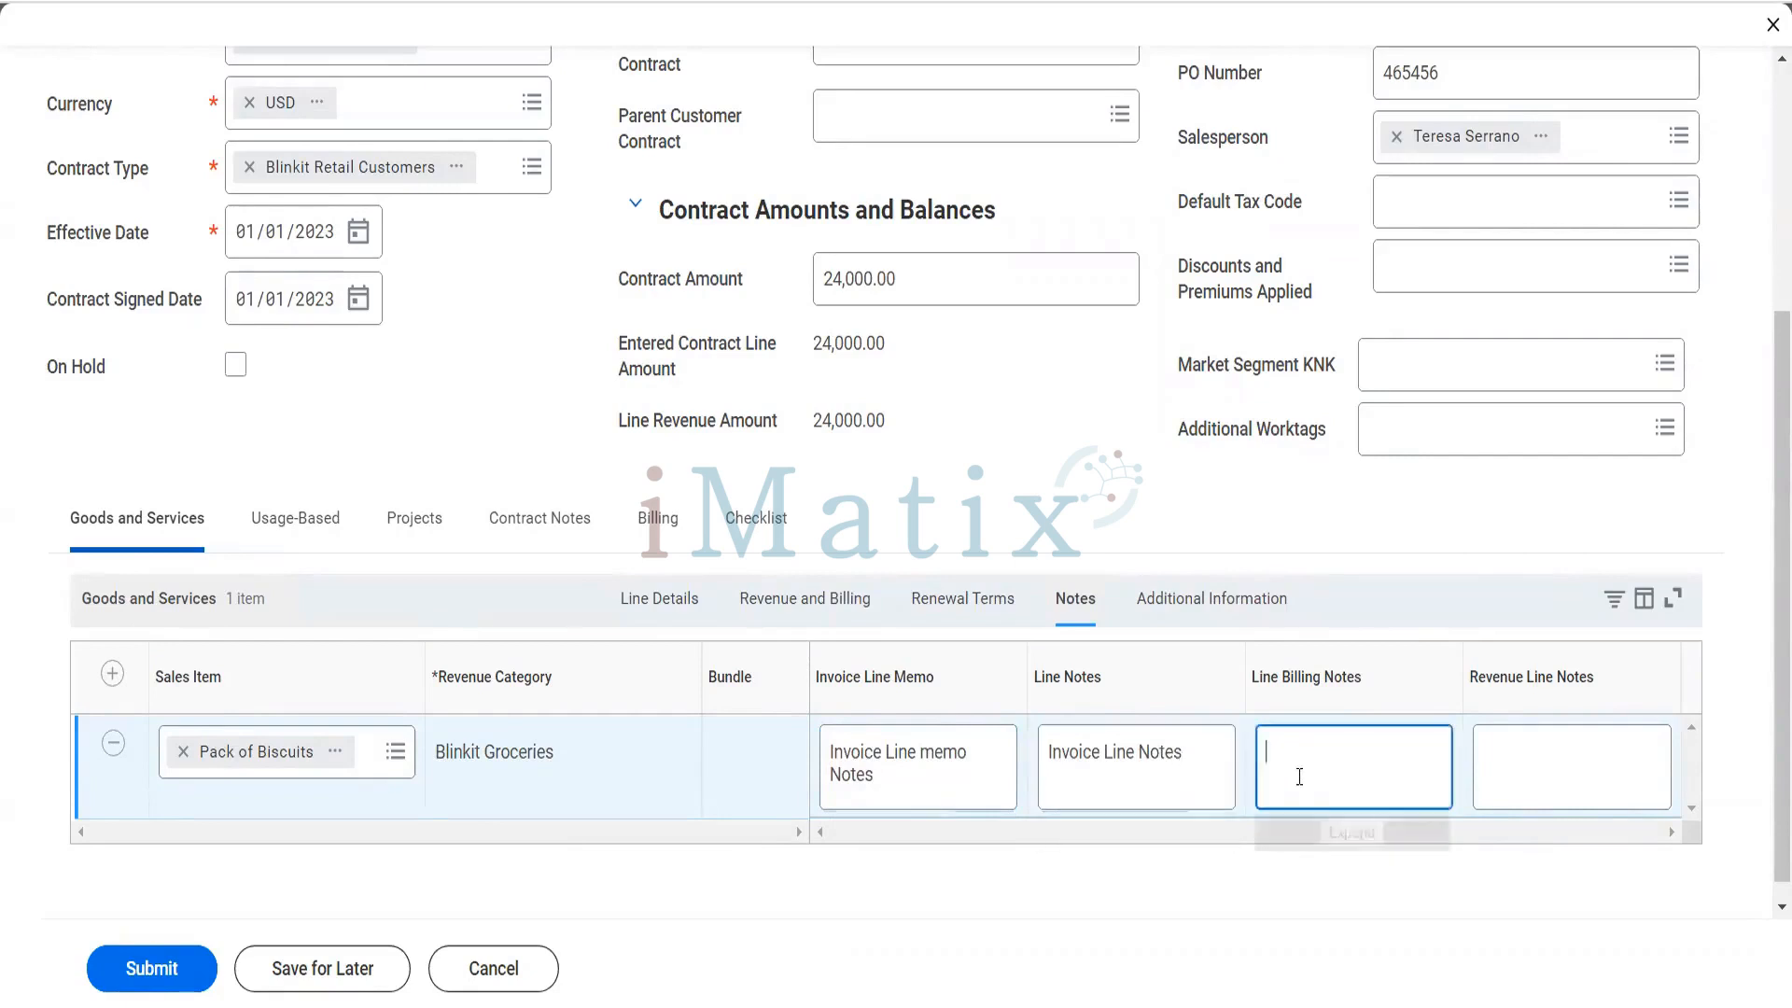
text(Invoice L)
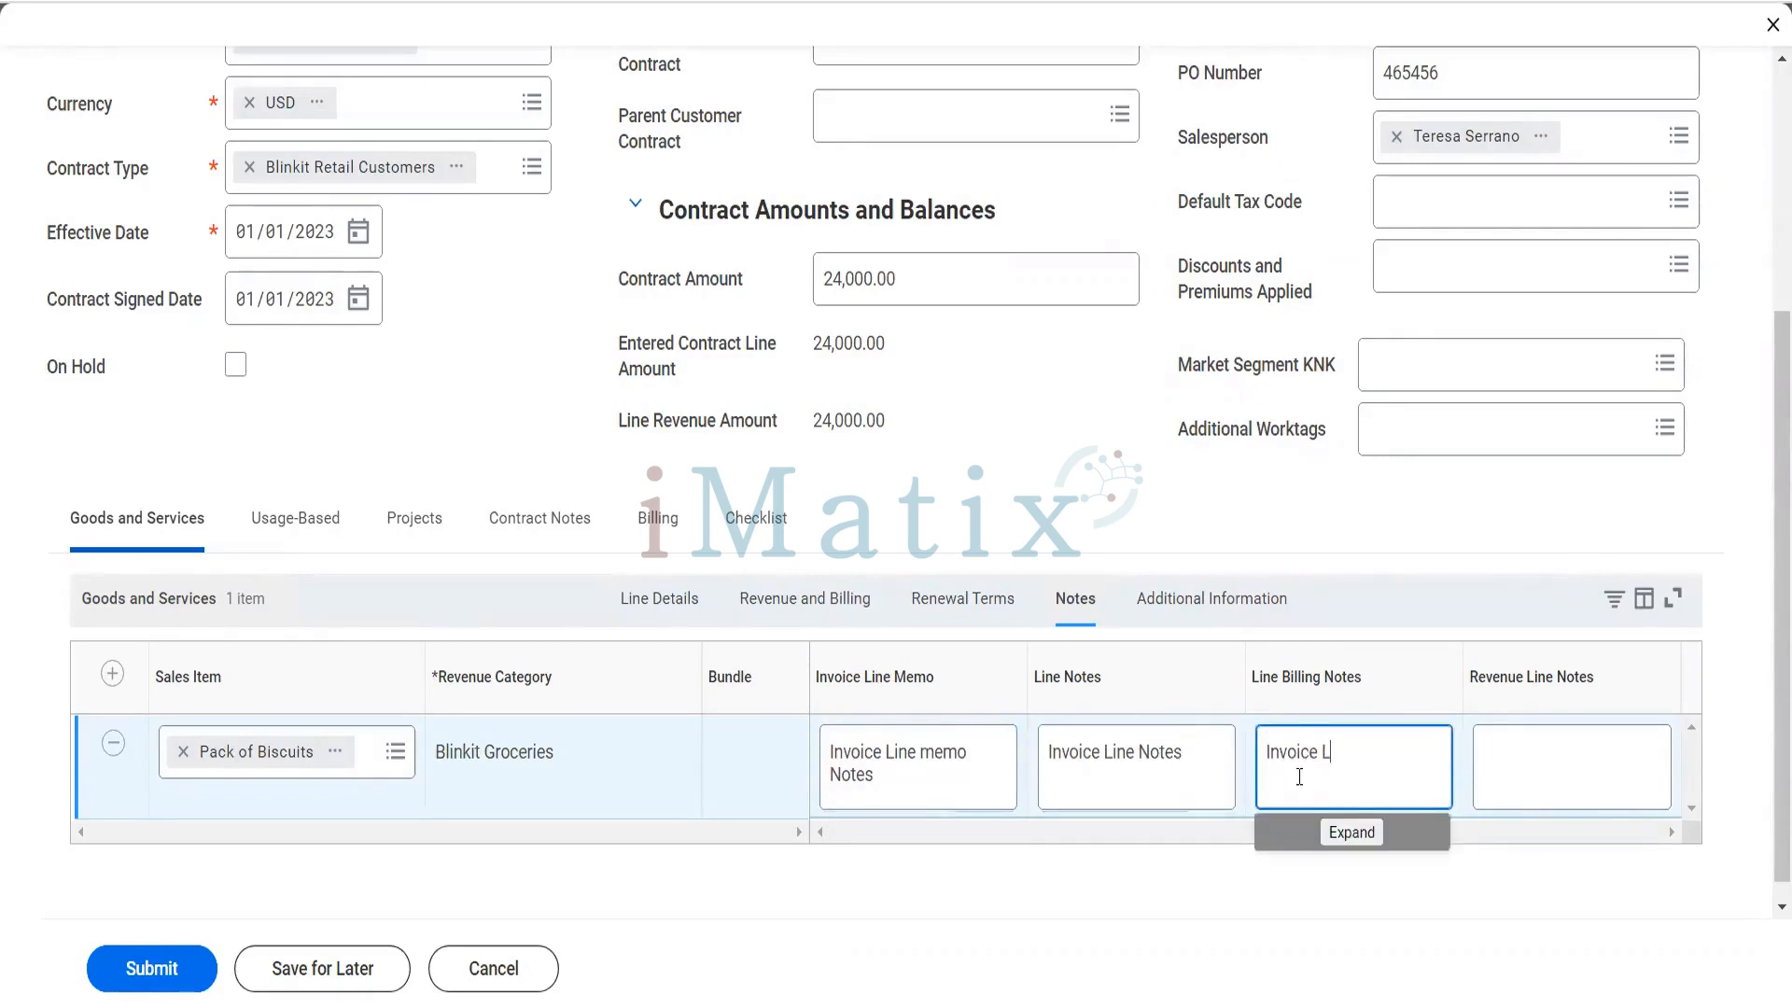
text(ine Billing notes)
key(Tab)
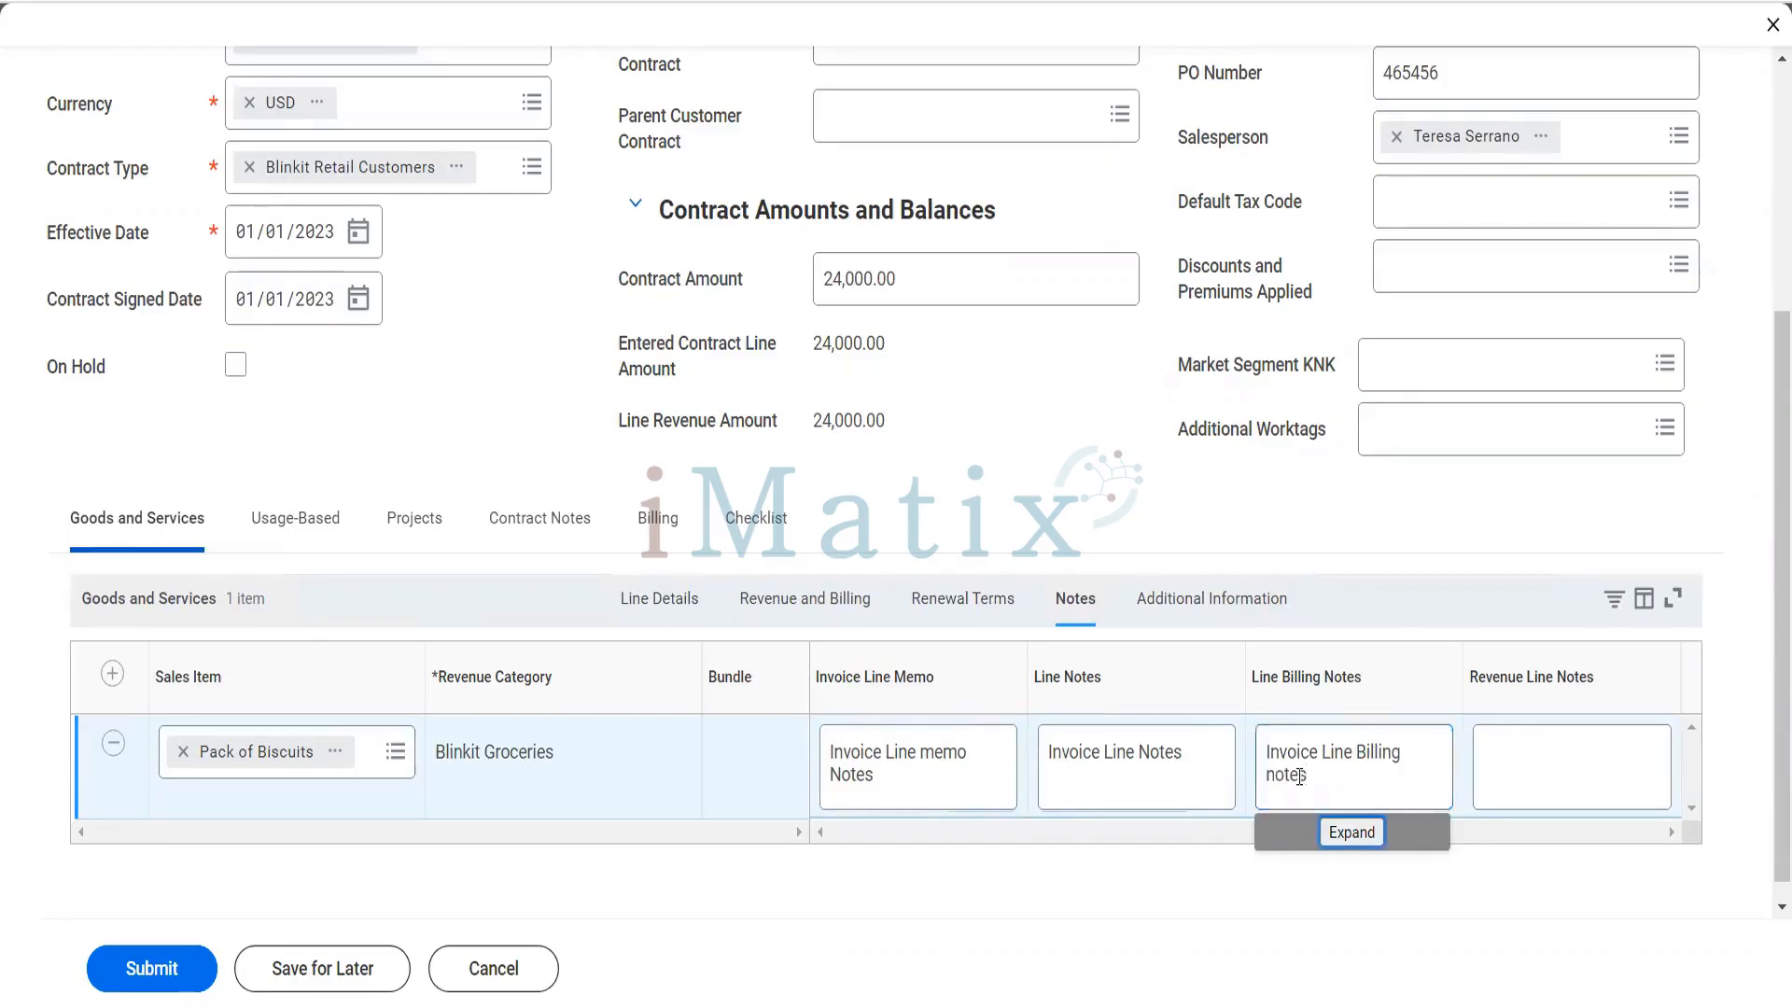
- Enter "Invoice Line Revenue Notes" as the Revenue Line Notes of the Pack of Biscuits line
click(1522, 785)
text(Invoice )
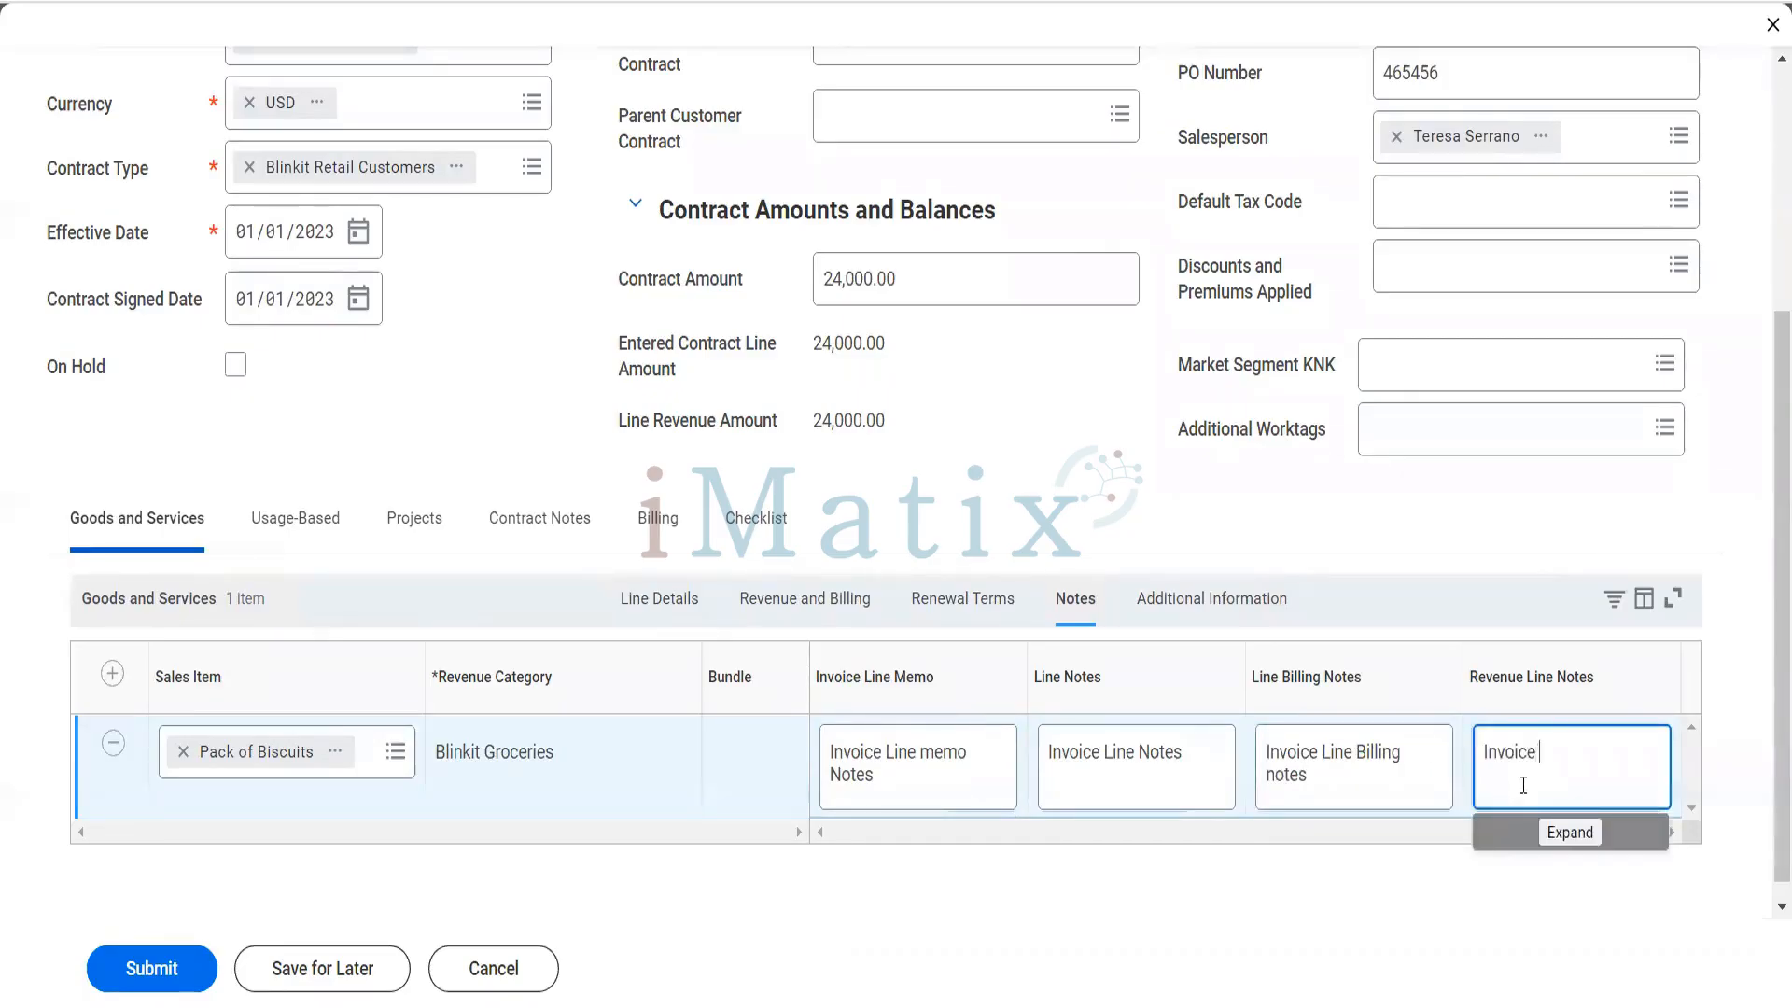
text(Line Revene)
key(BackSpace)
key(BackSpace)
text(ue NOtes)
key(BackSpace)
key(BackSpace)
key(BackSpace)
key(BackSpace)
key(BackSpace)
text(Notes)
- Remove the Atlanta (4%) tax code from the line's additional information and check the remaining tax and ship-to fields
click(1246, 619)
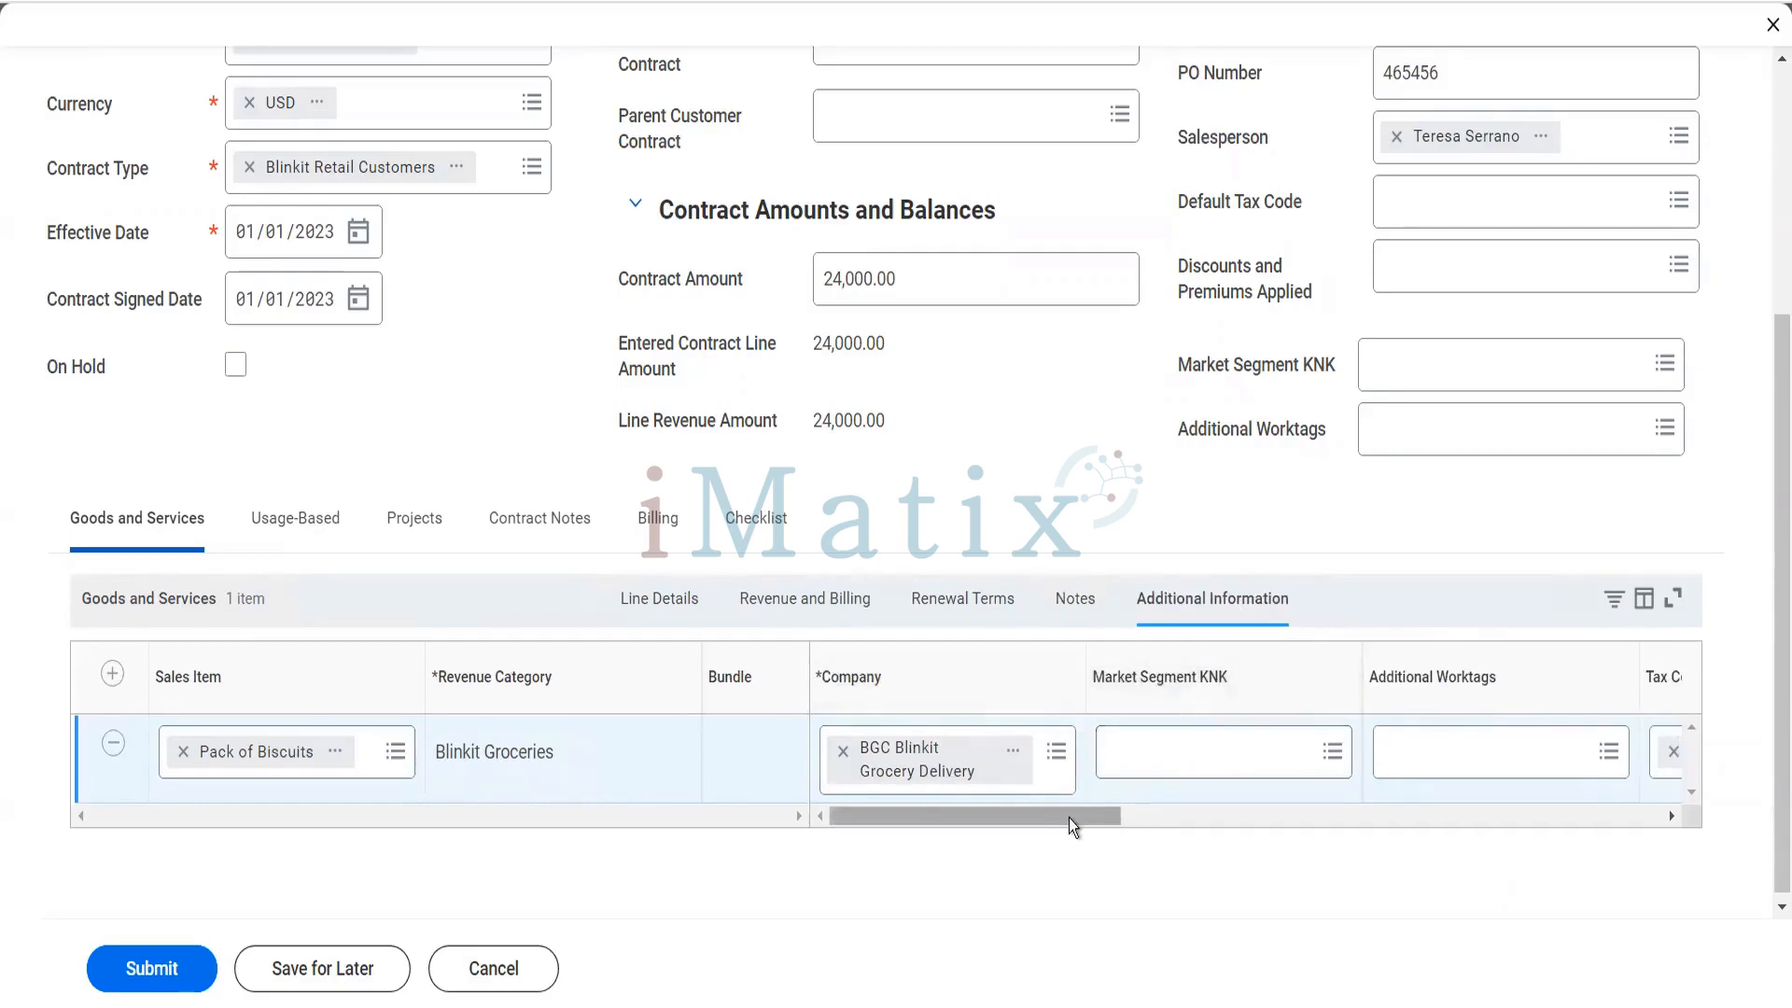
drag(1068, 818, 1155, 818)
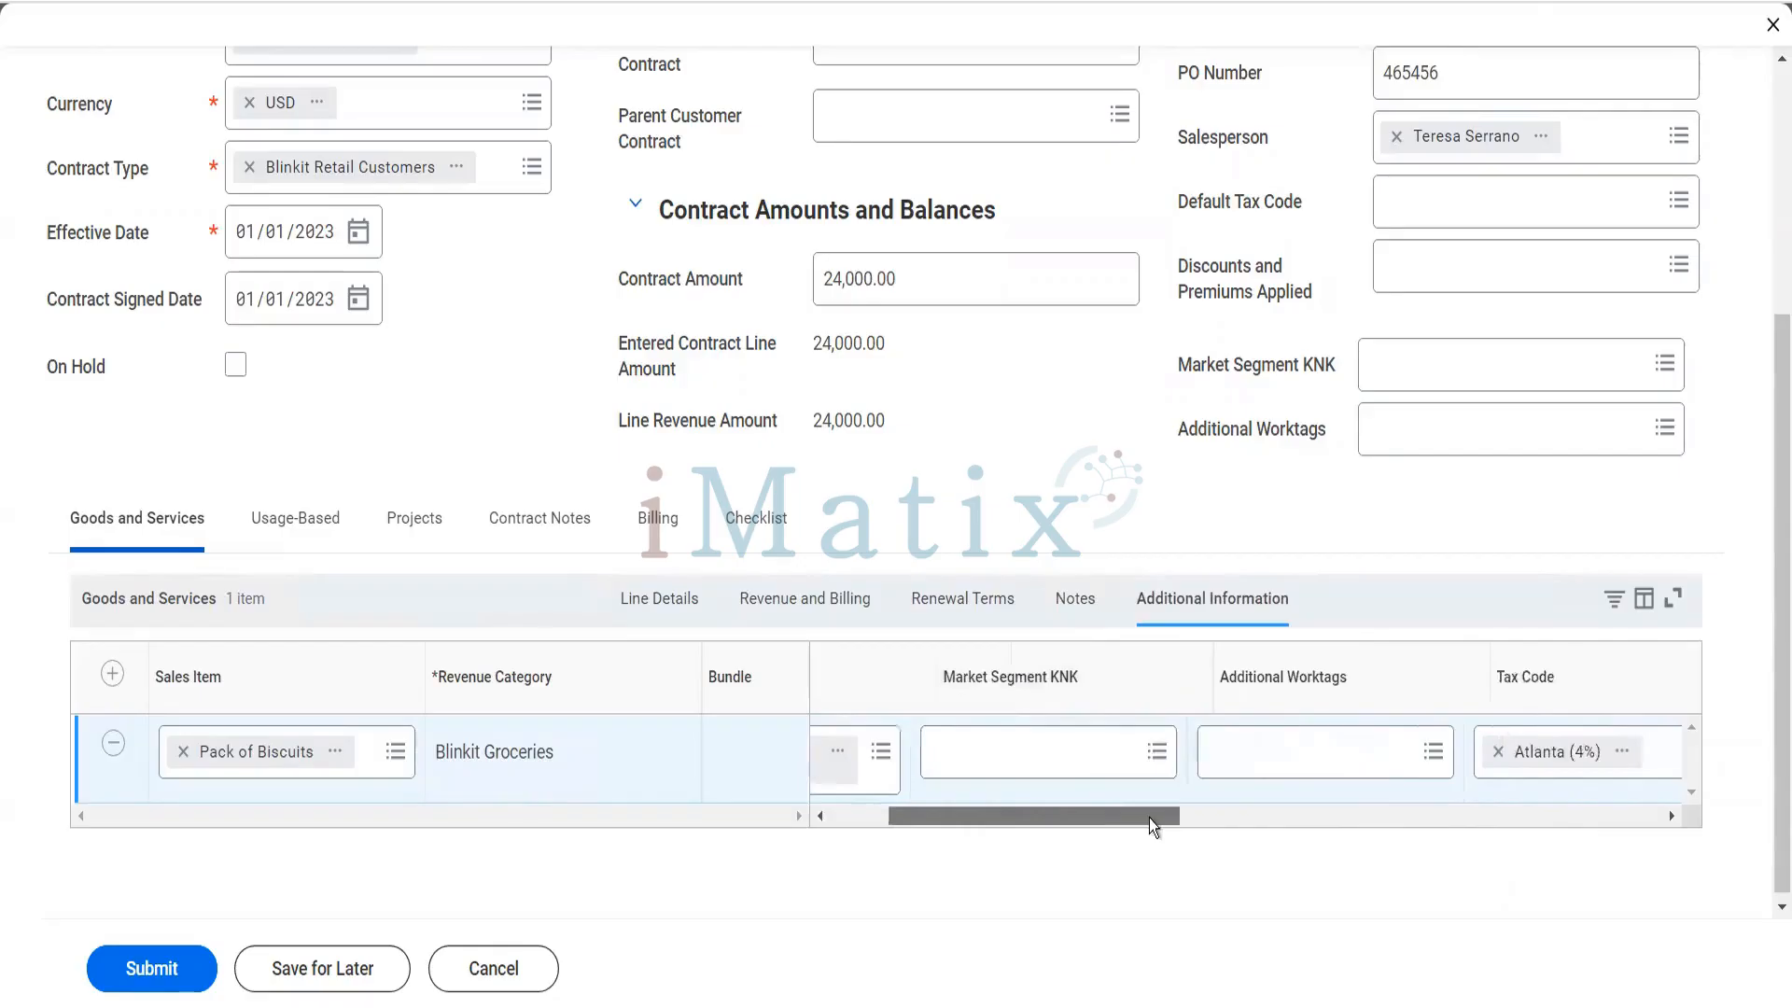
drag(1150, 818, 1207, 820)
click(1148, 764)
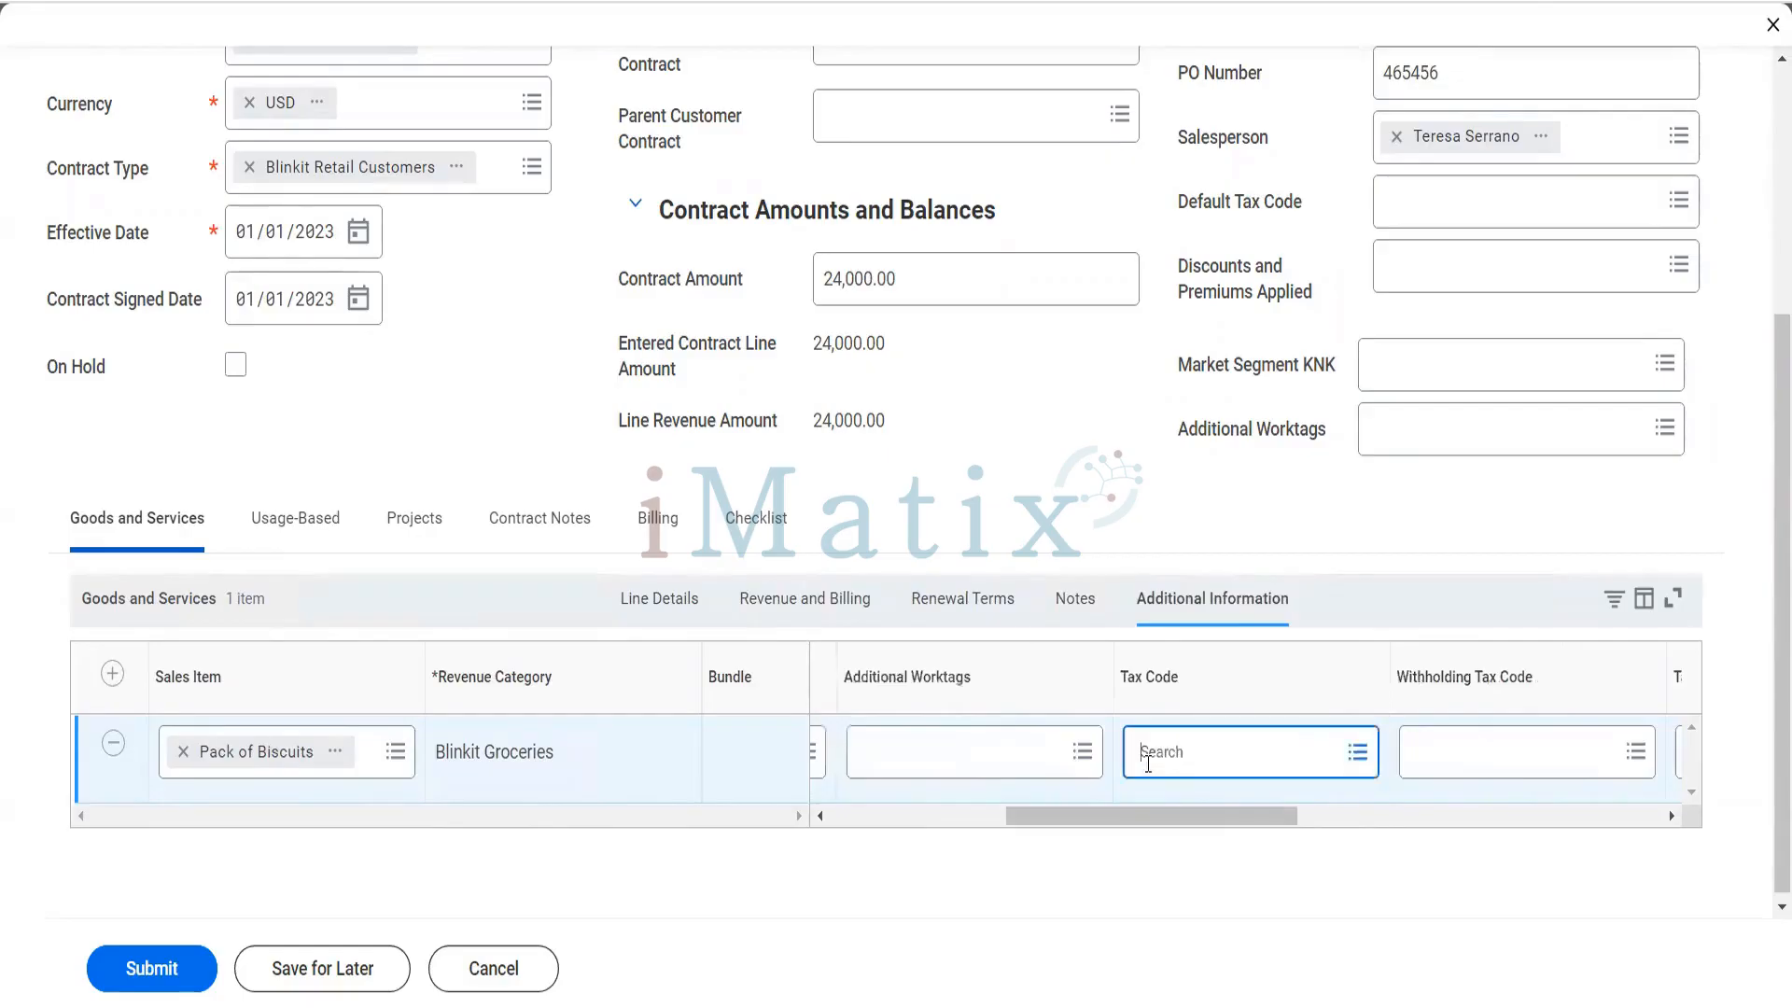
drag(1150, 818, 1252, 793)
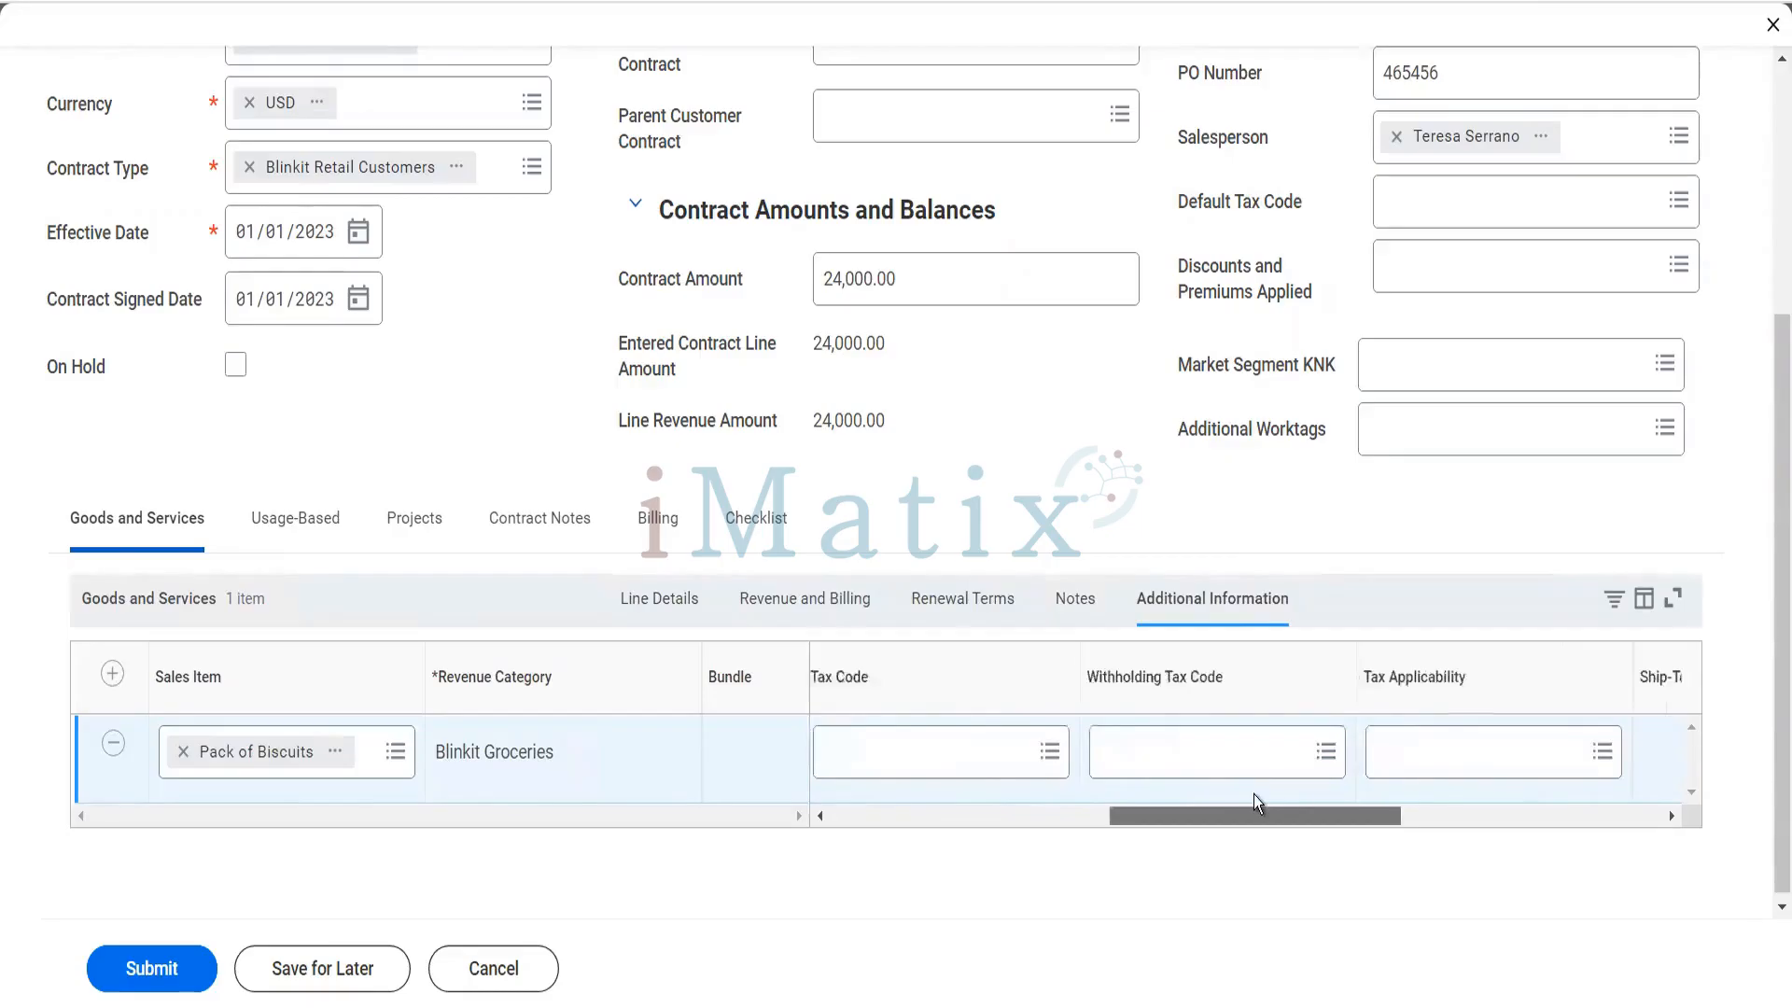
drag(1253, 793, 1538, 789)
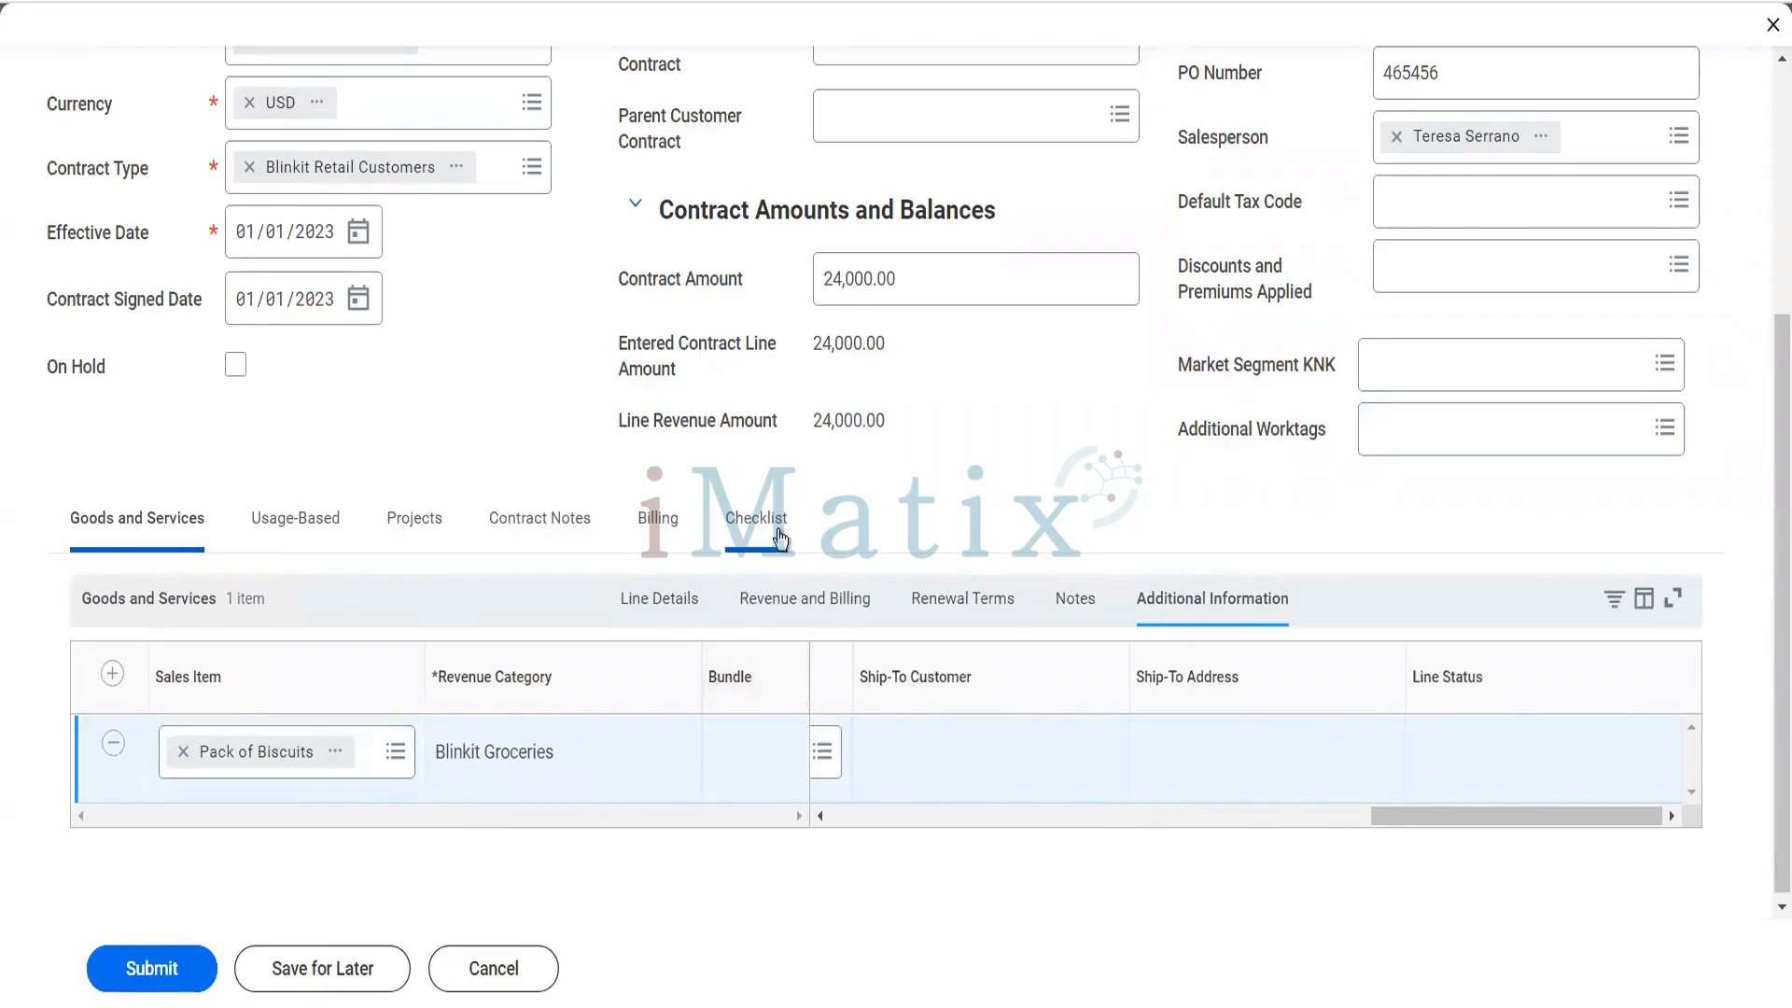
- Compare the contract's checklist tasks with its company, customer and sales item line
click(779, 536)
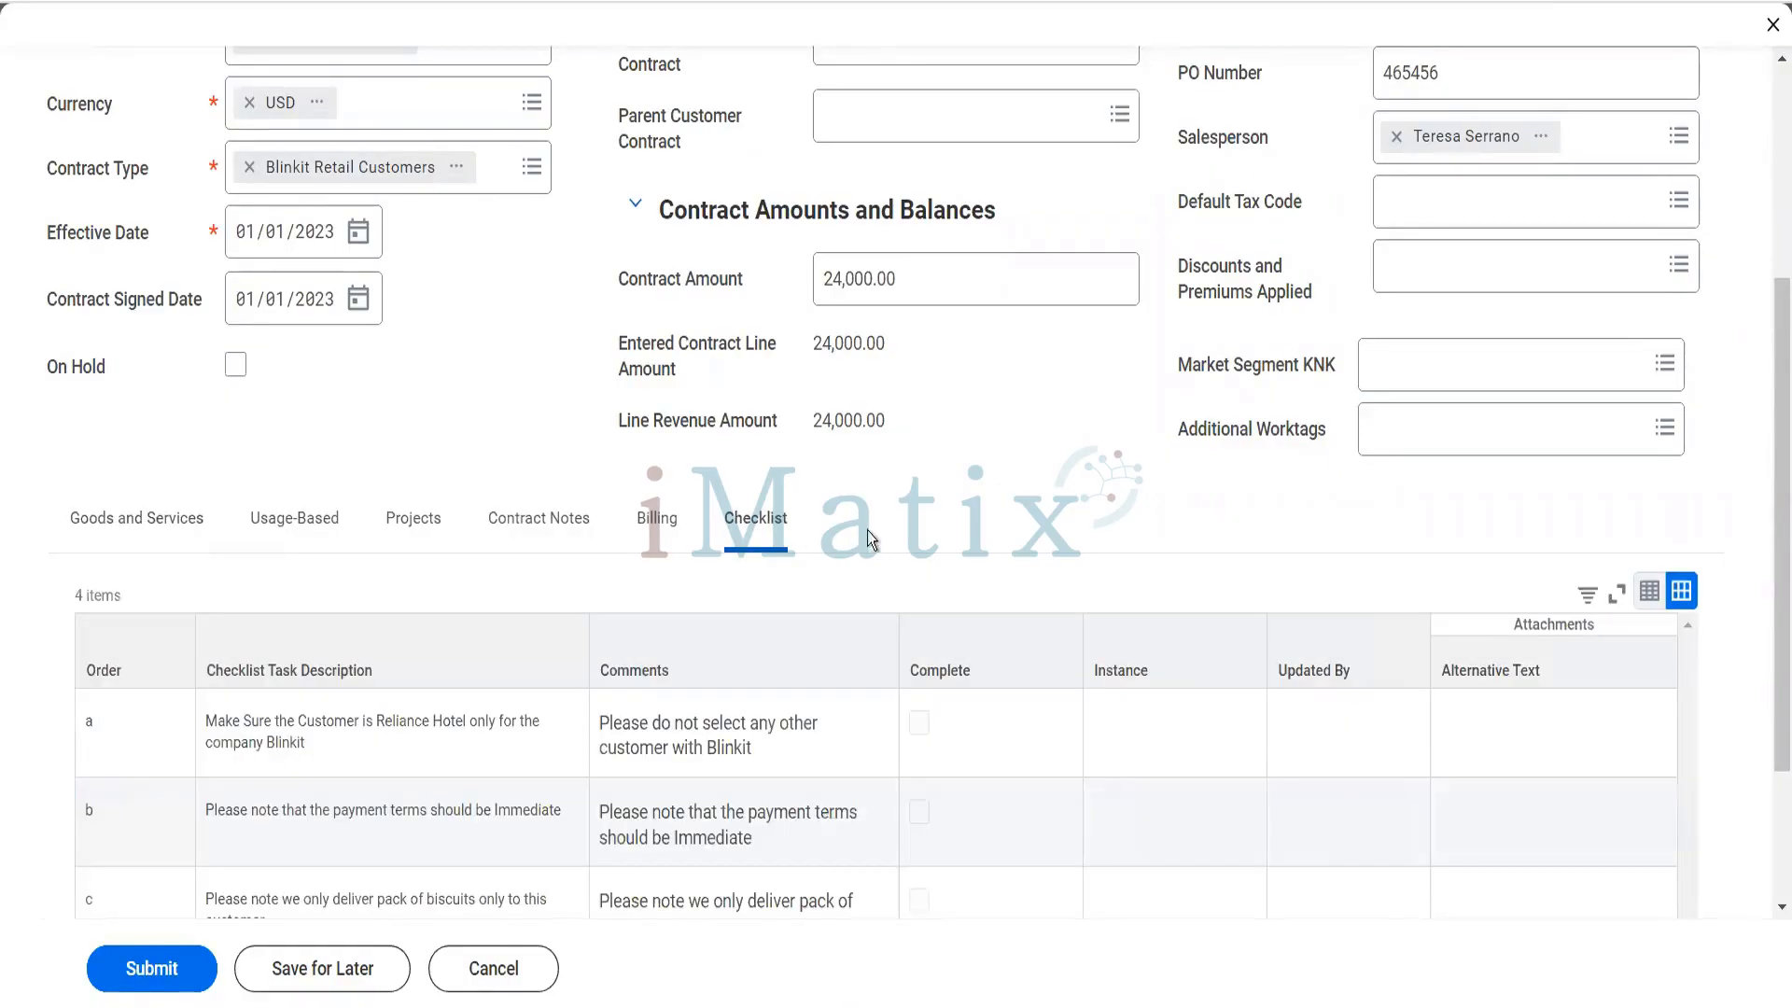
scroll(878, 532, down, 2)
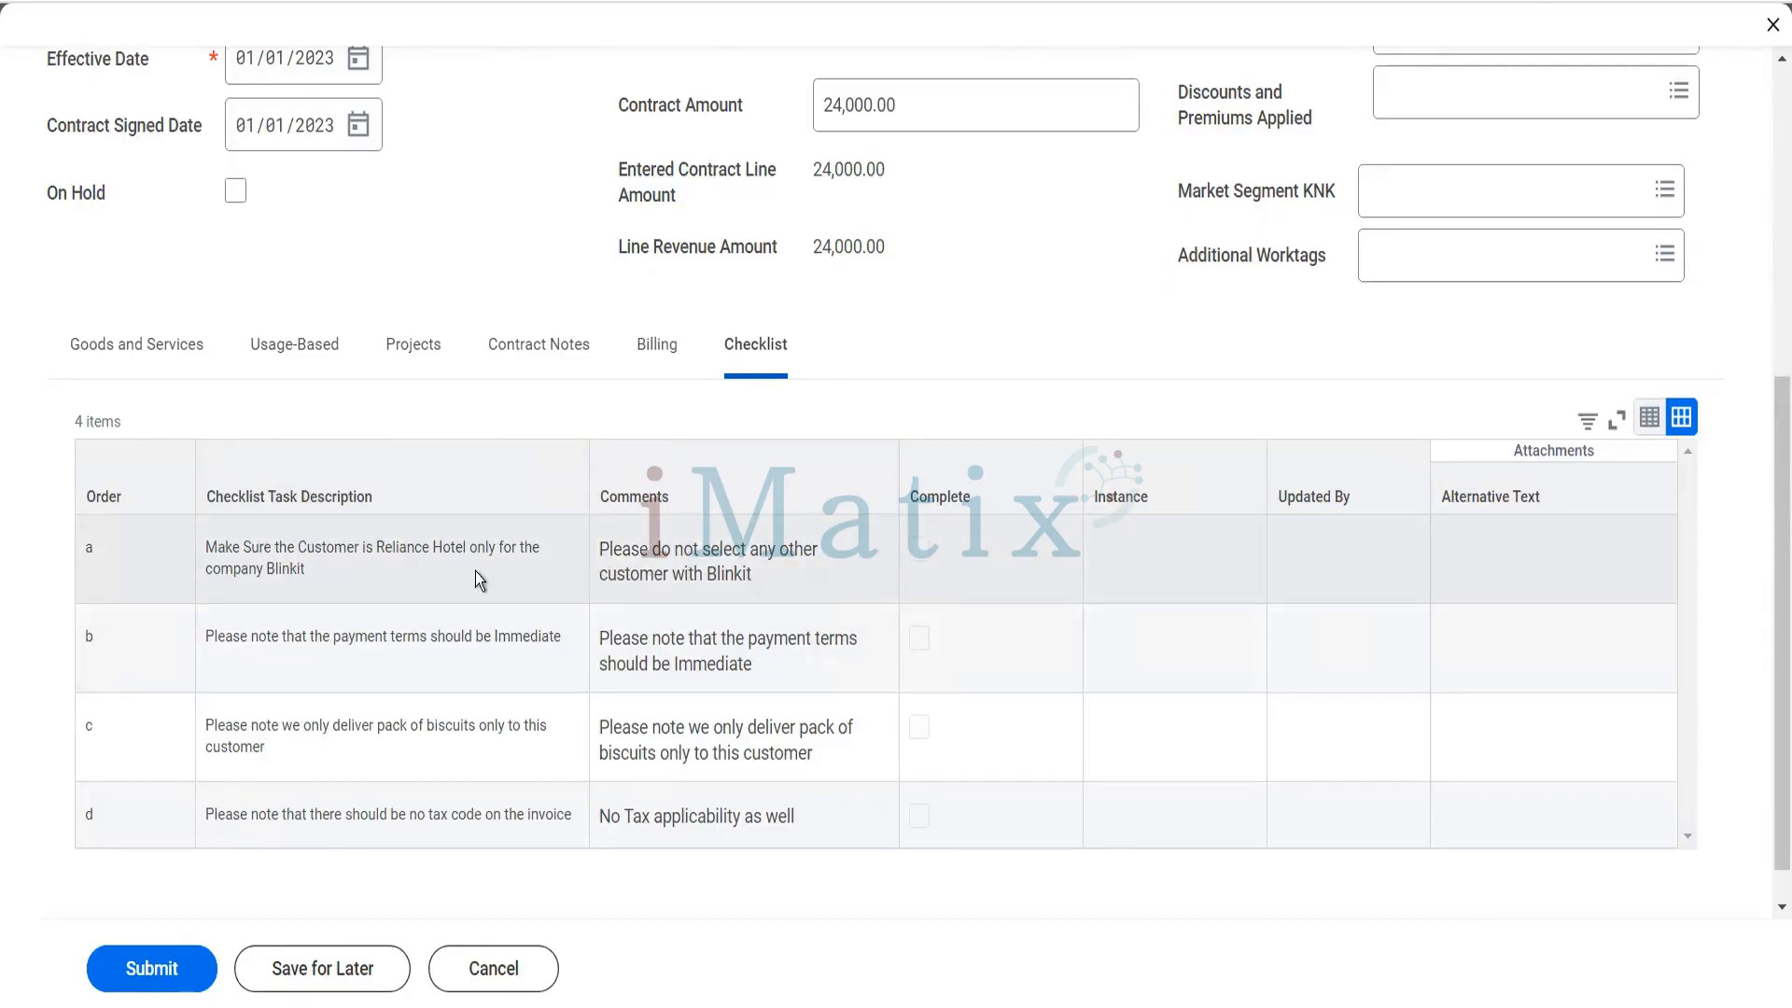
scroll(486, 574, up, 5)
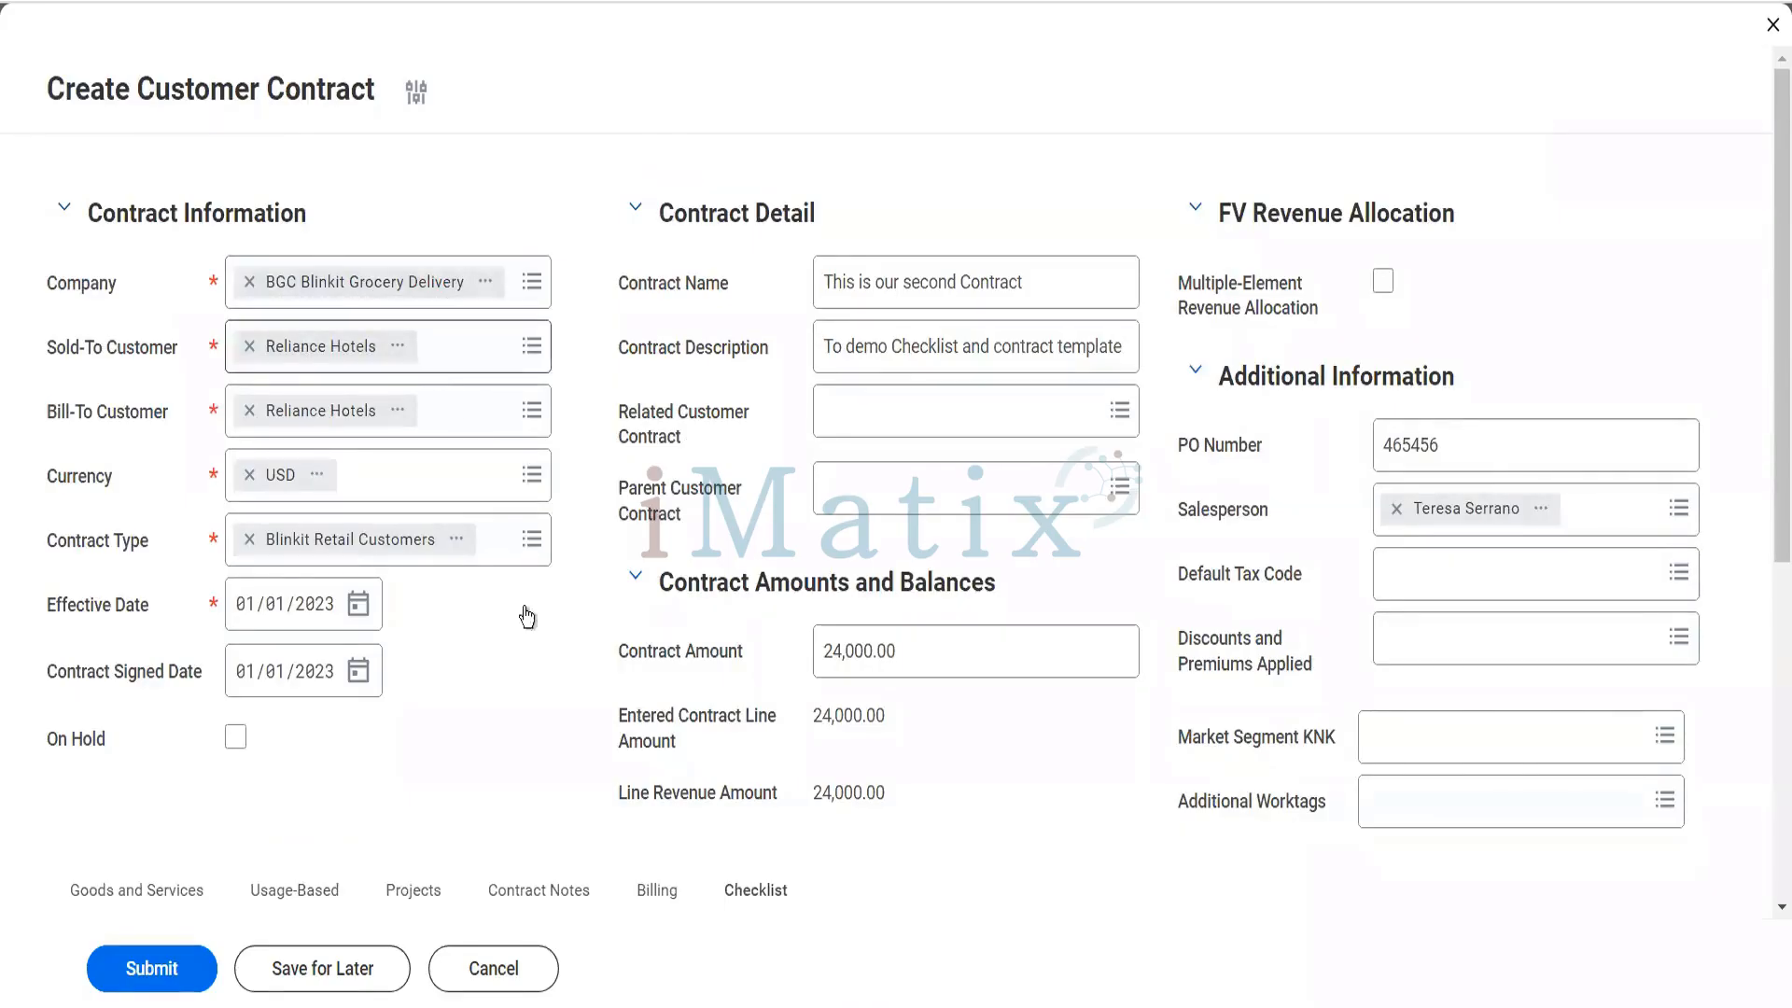
scroll(523, 608, down, 6)
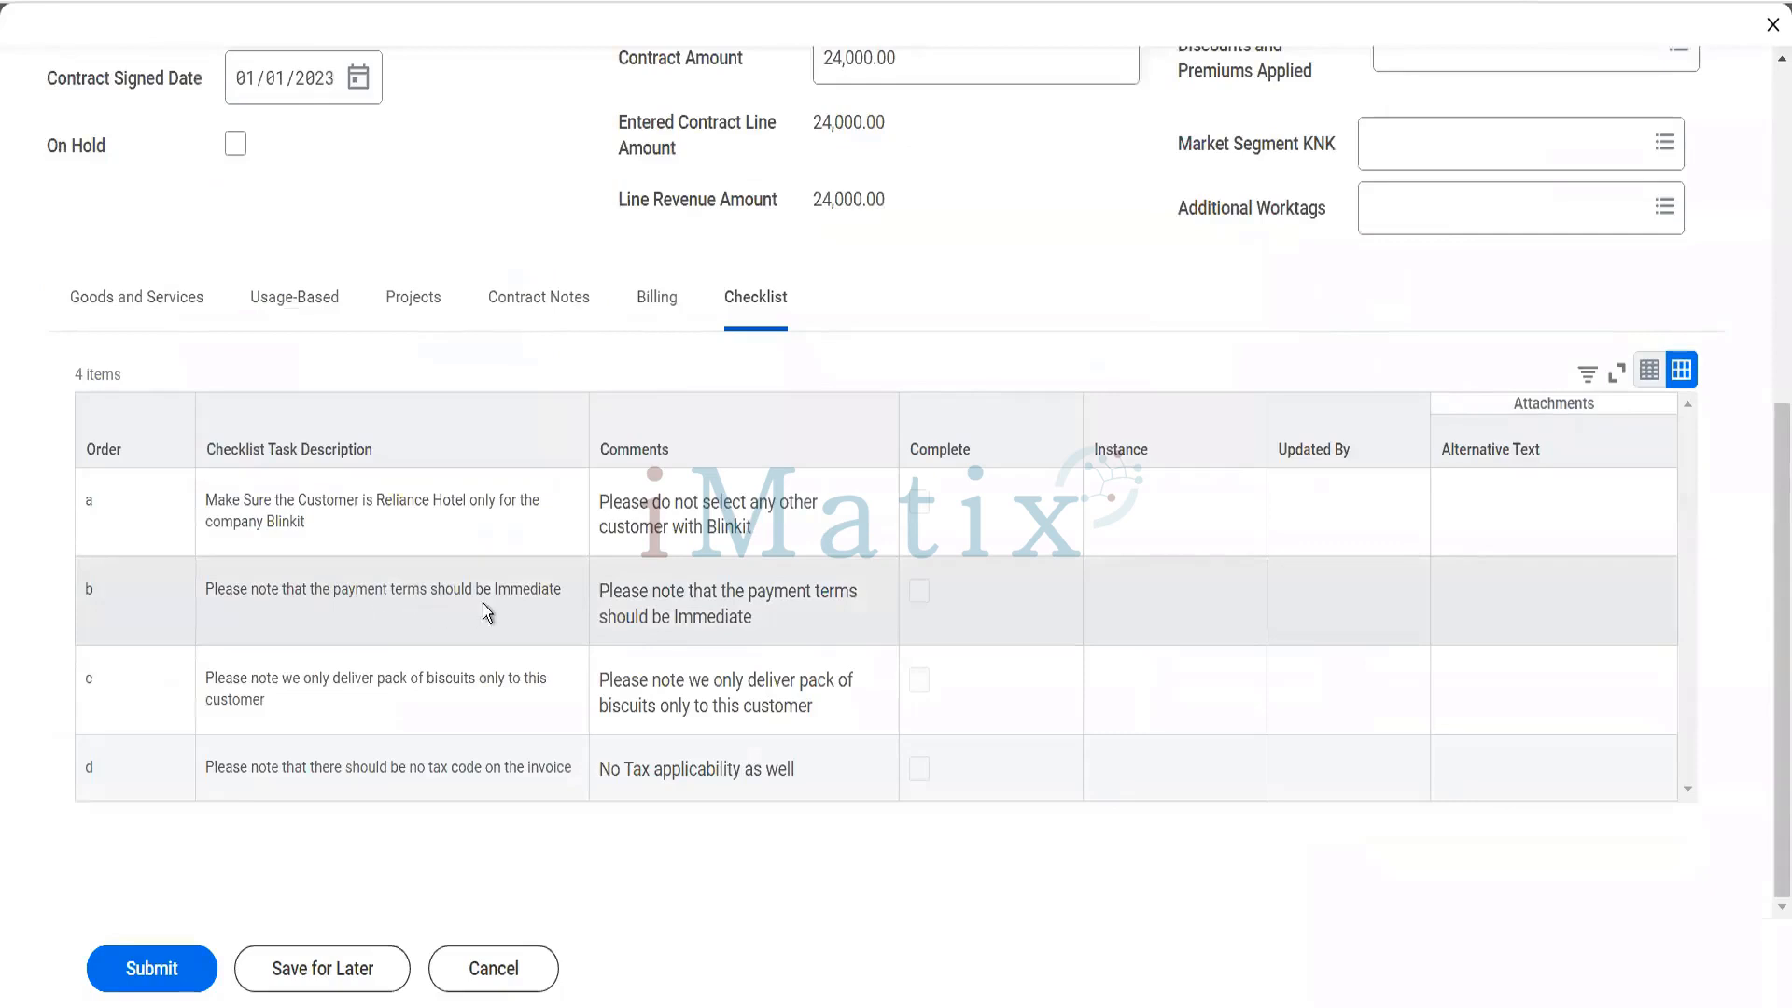
scroll(486, 613, up, 6)
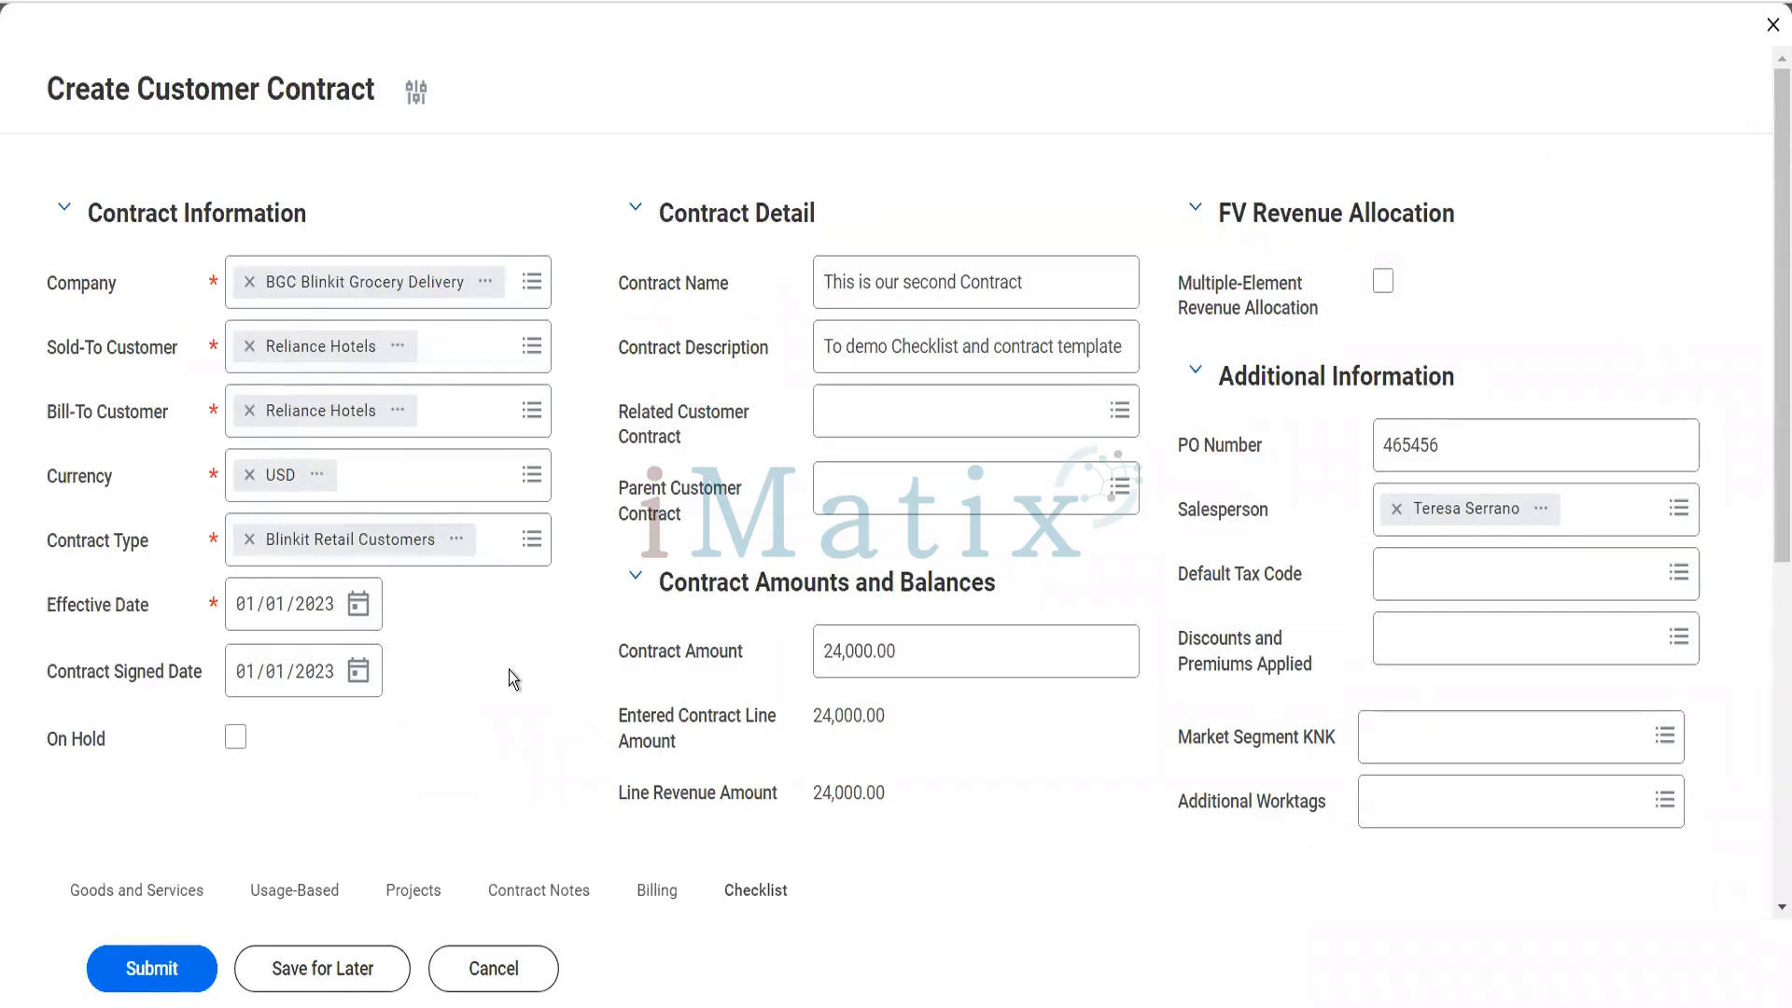
scroll(509, 670, down, 3)
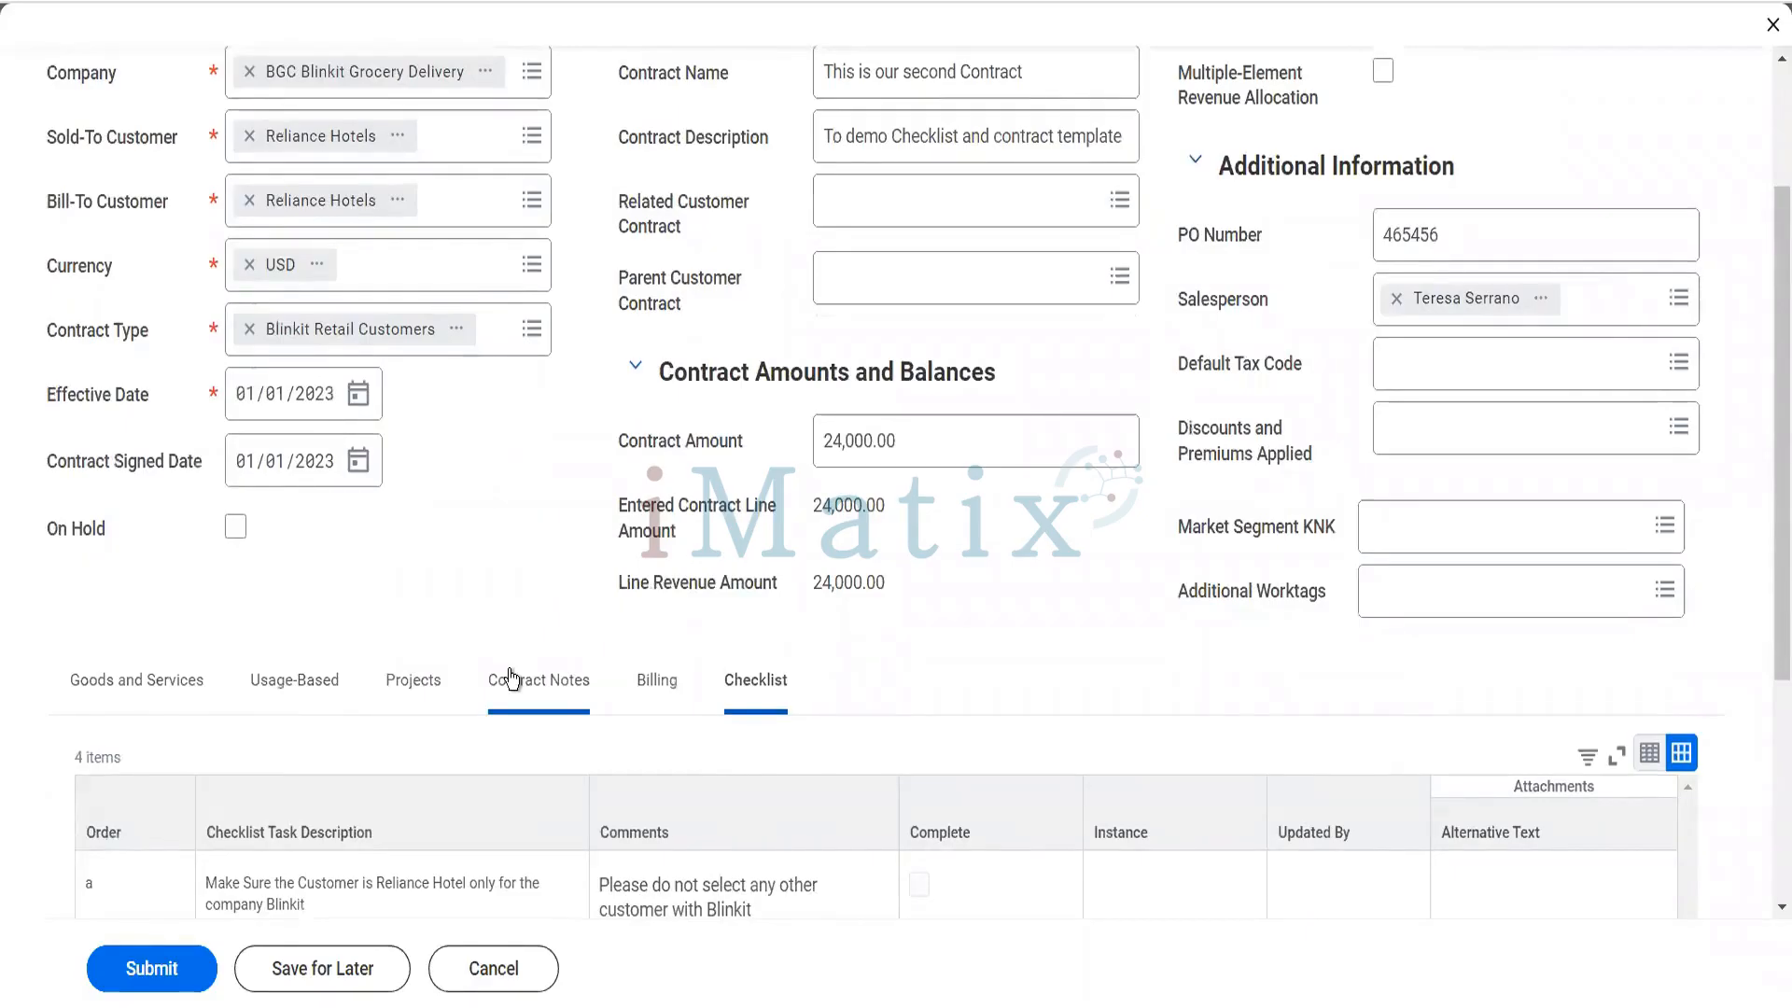
scroll(512, 676, down, 5)
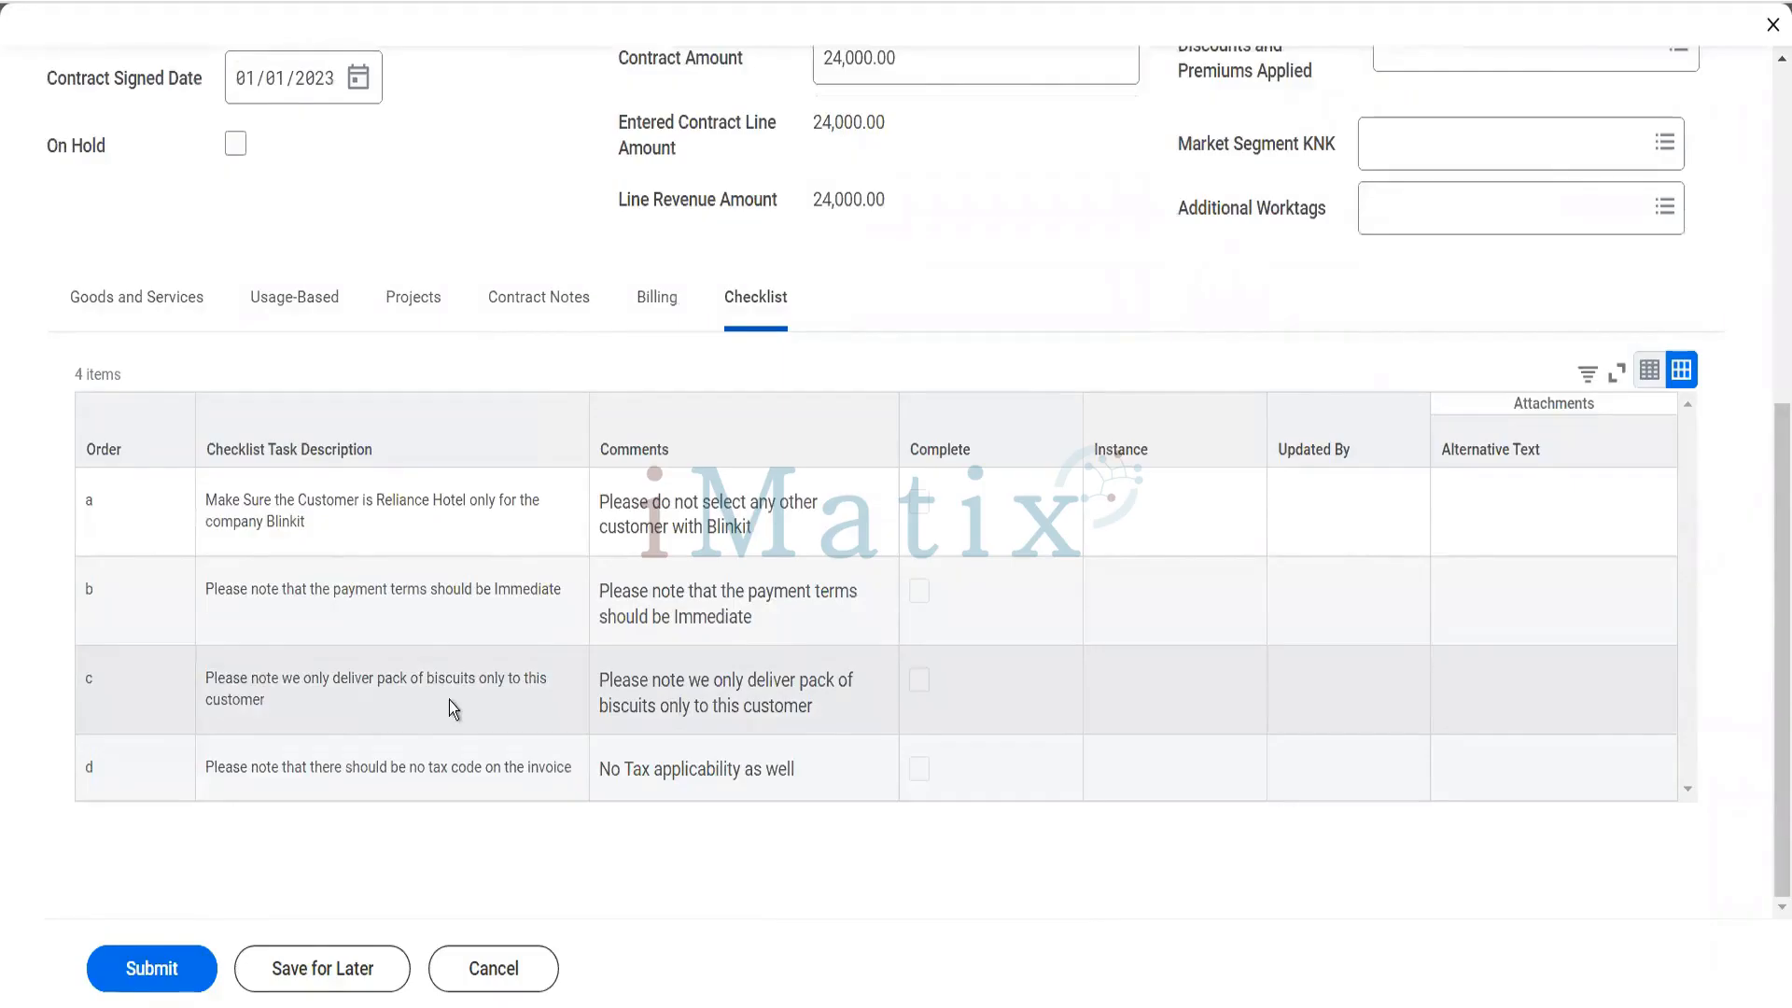
scroll(450, 700, up, 2)
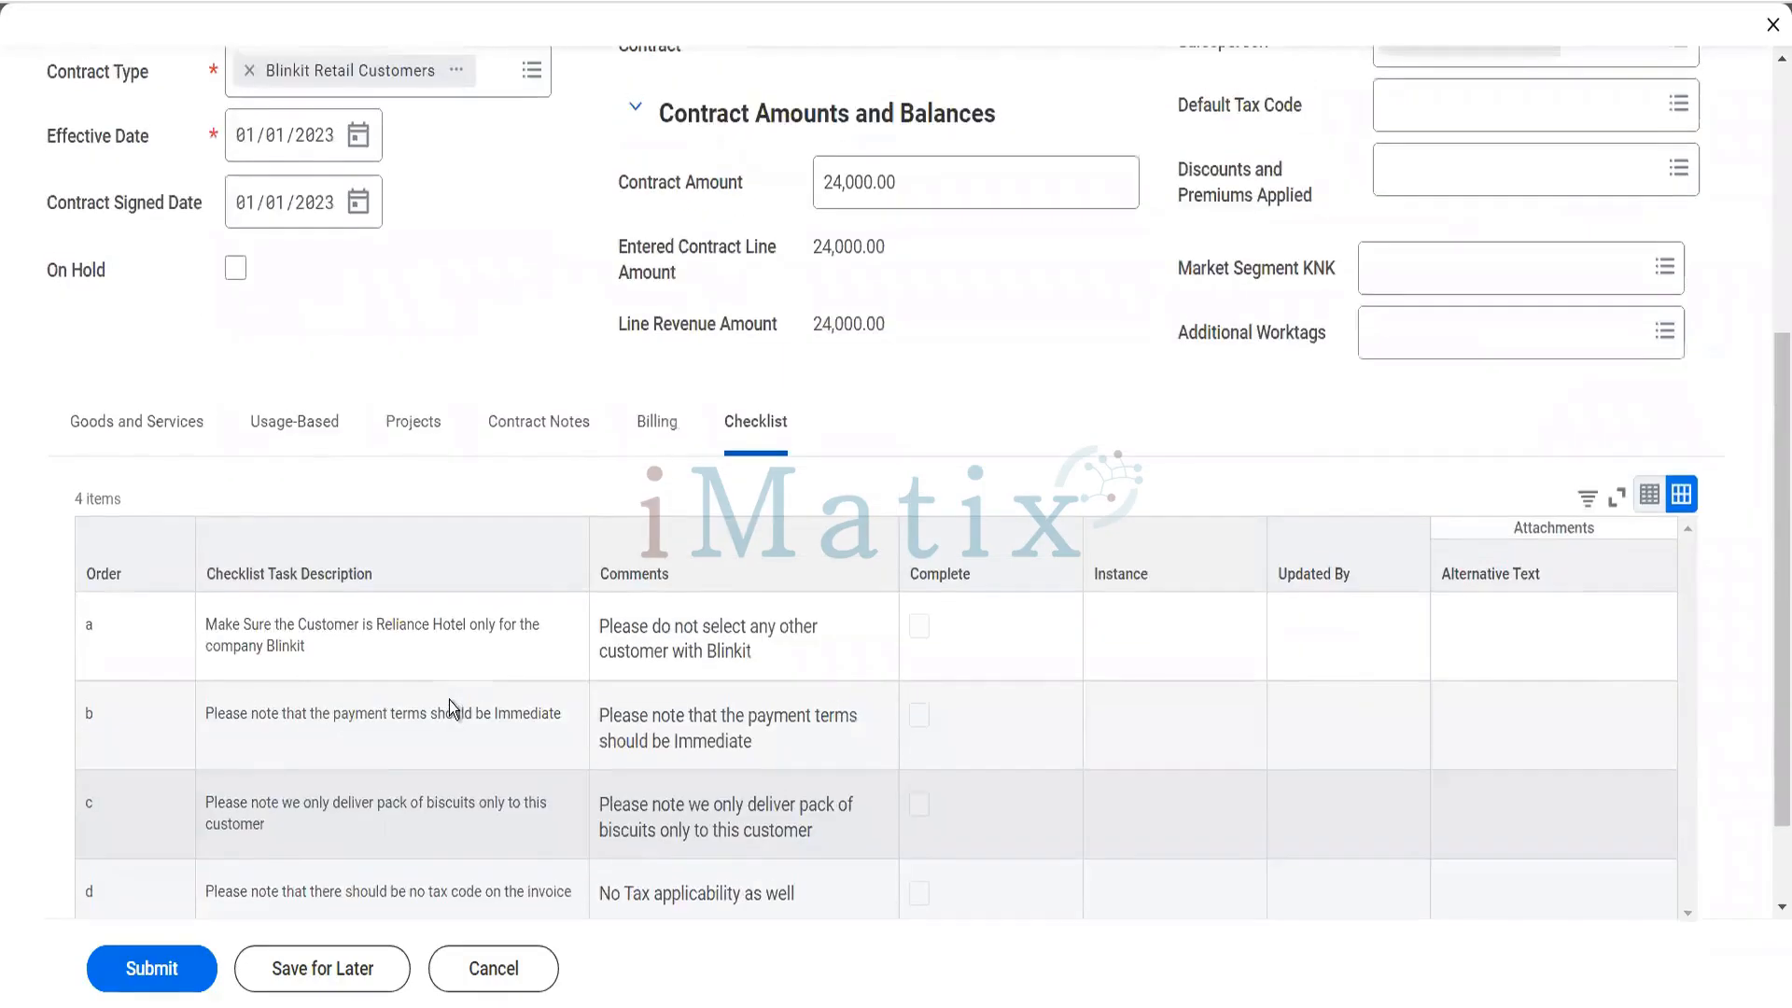
click(149, 416)
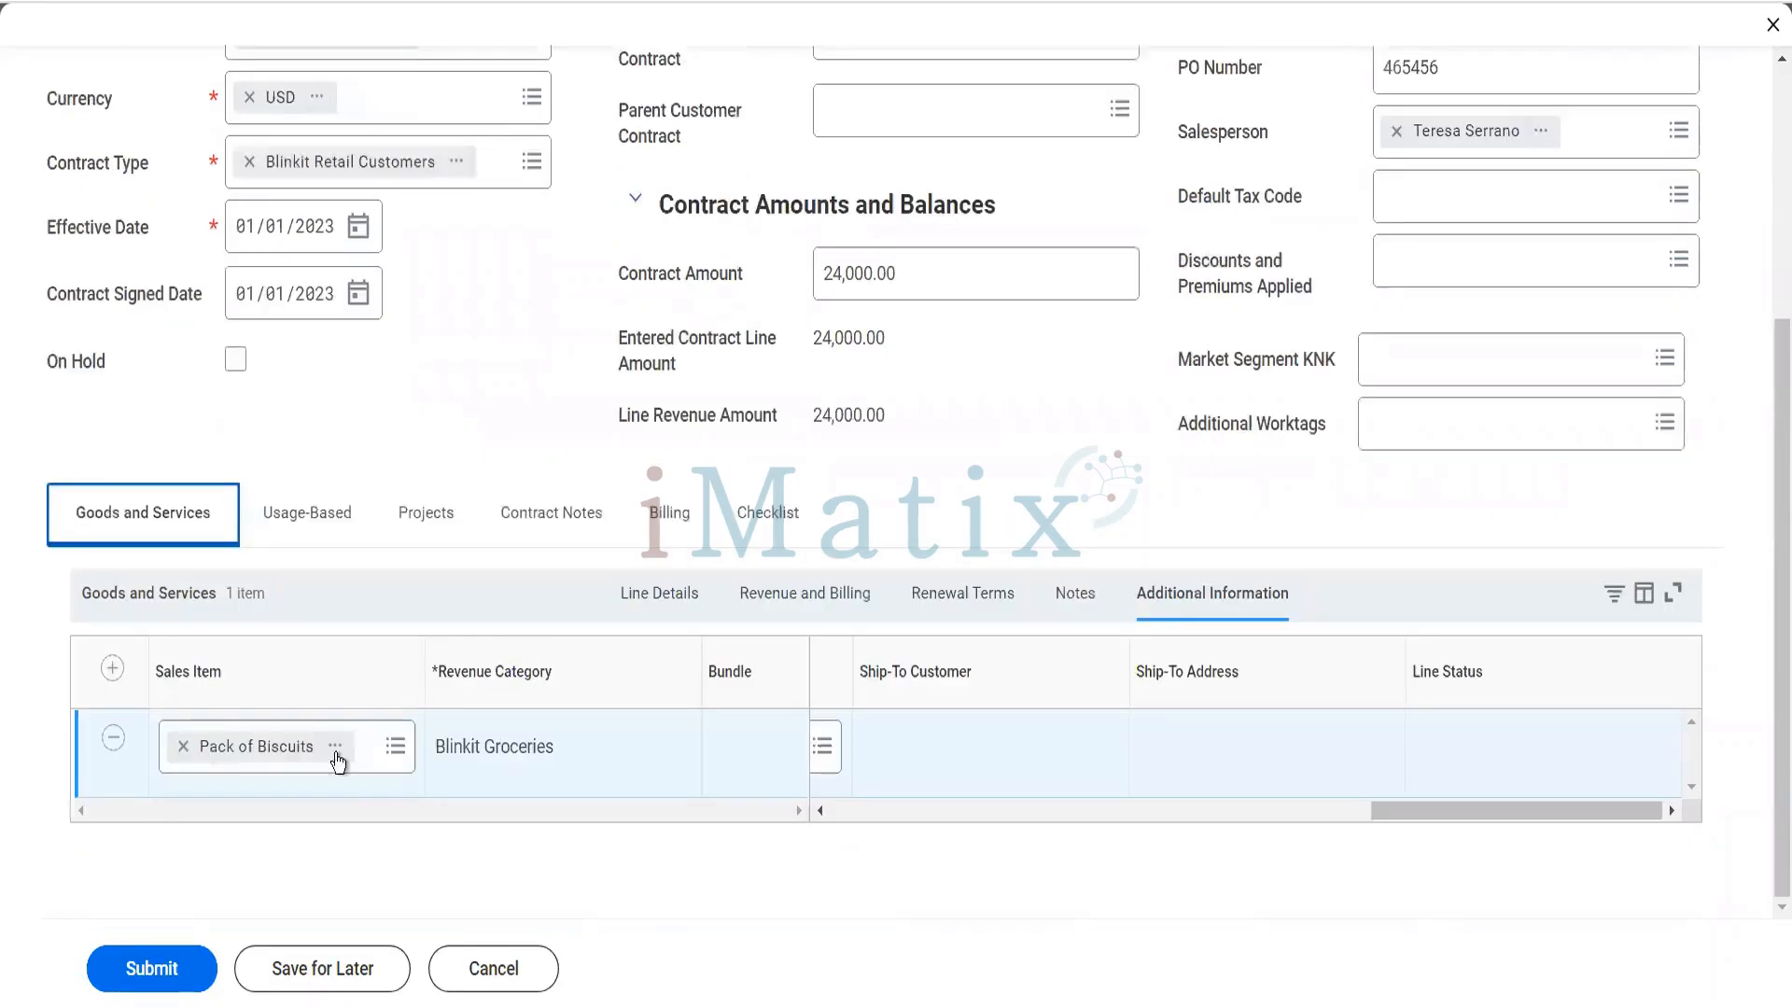
click(769, 529)
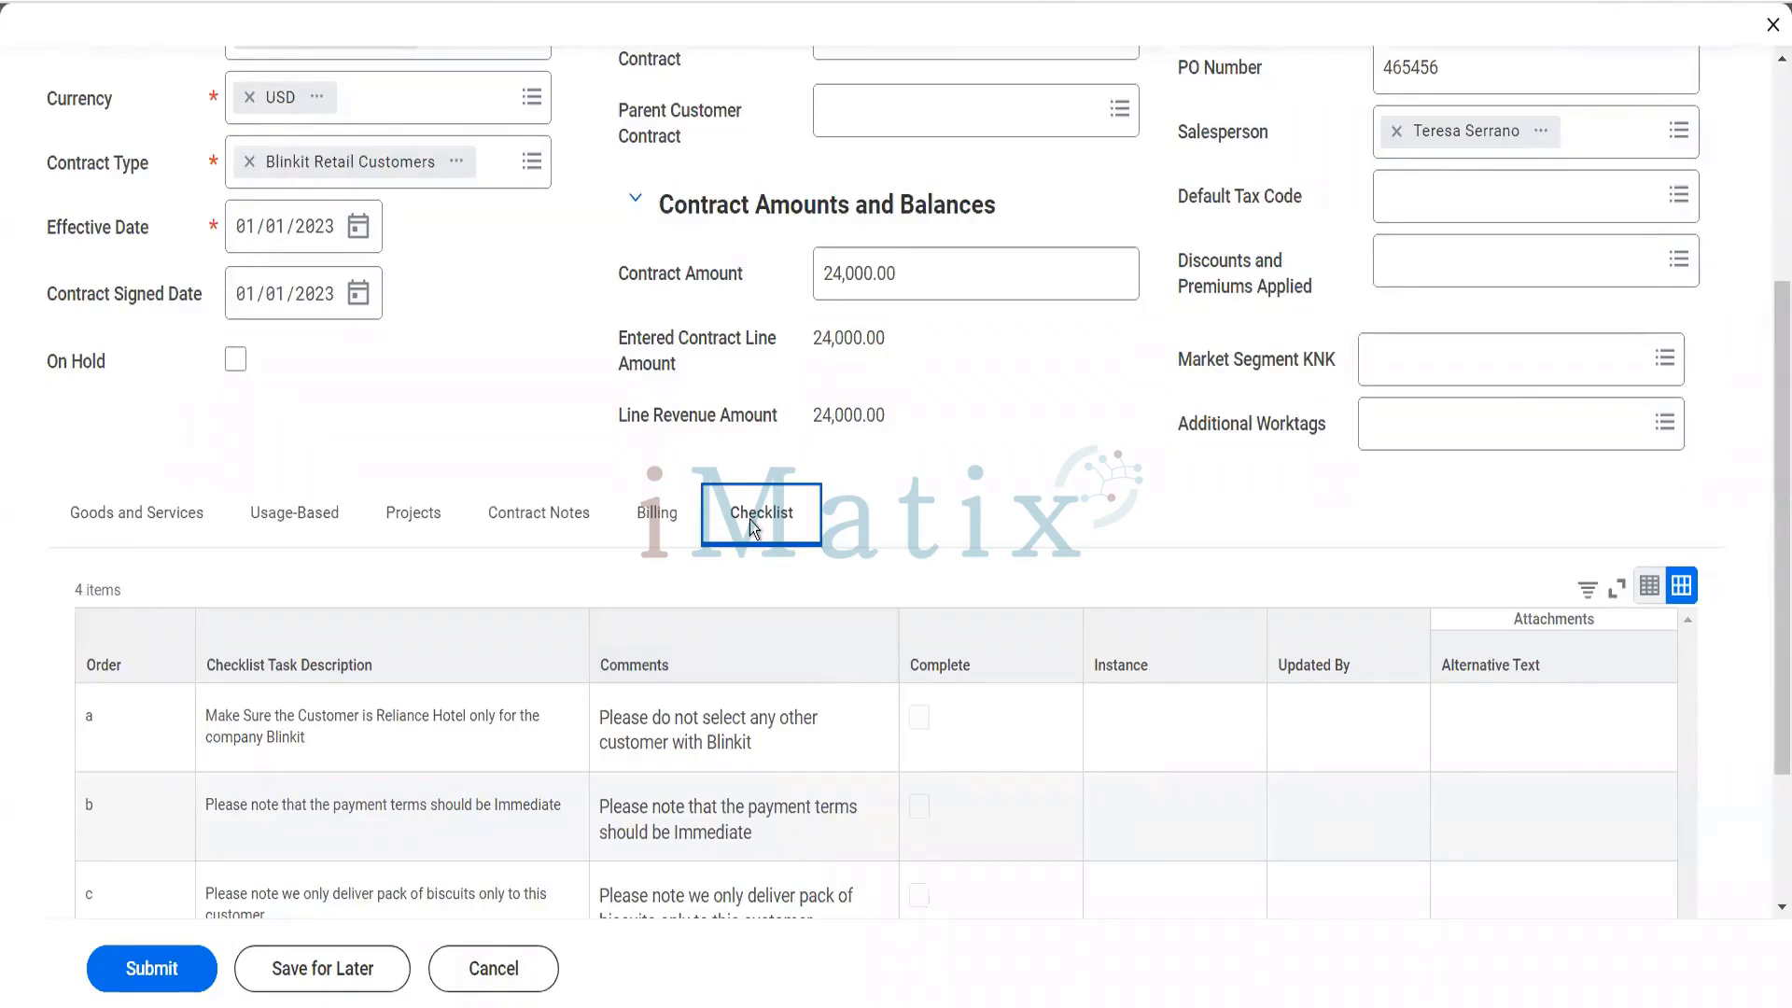
- Check the payment terms in the contract's billing details and set the Payment Type to Check
click(657, 519)
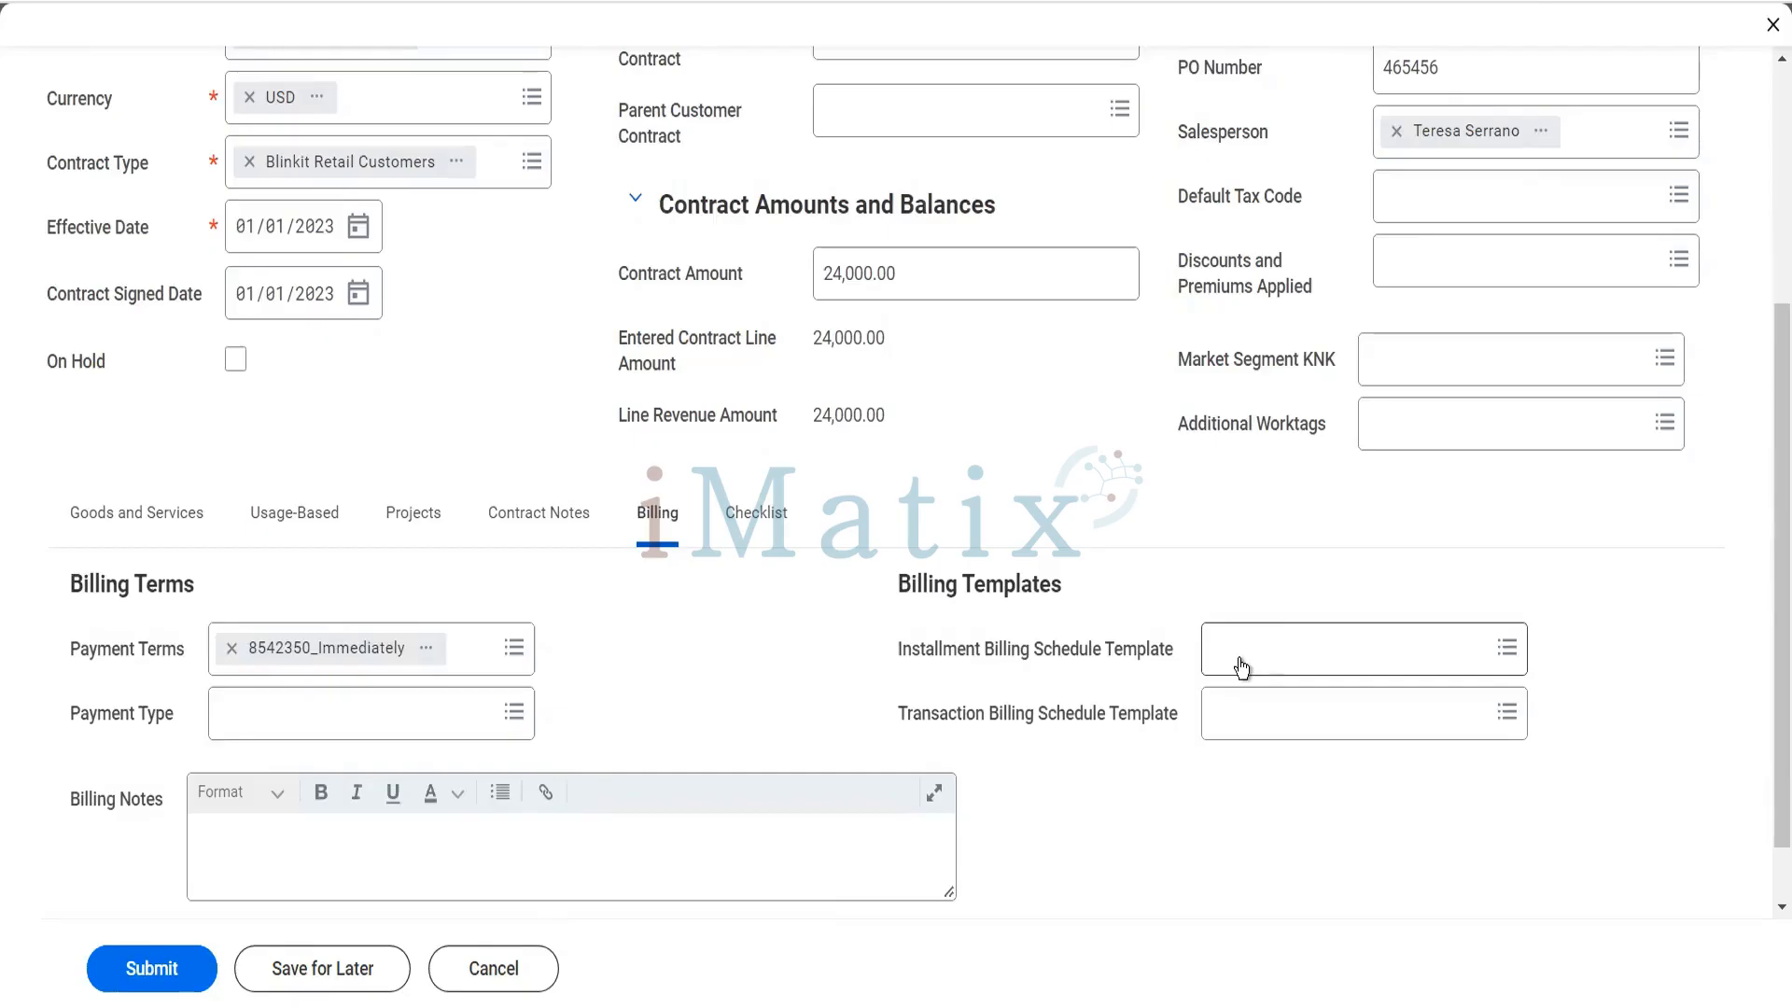
click(469, 711)
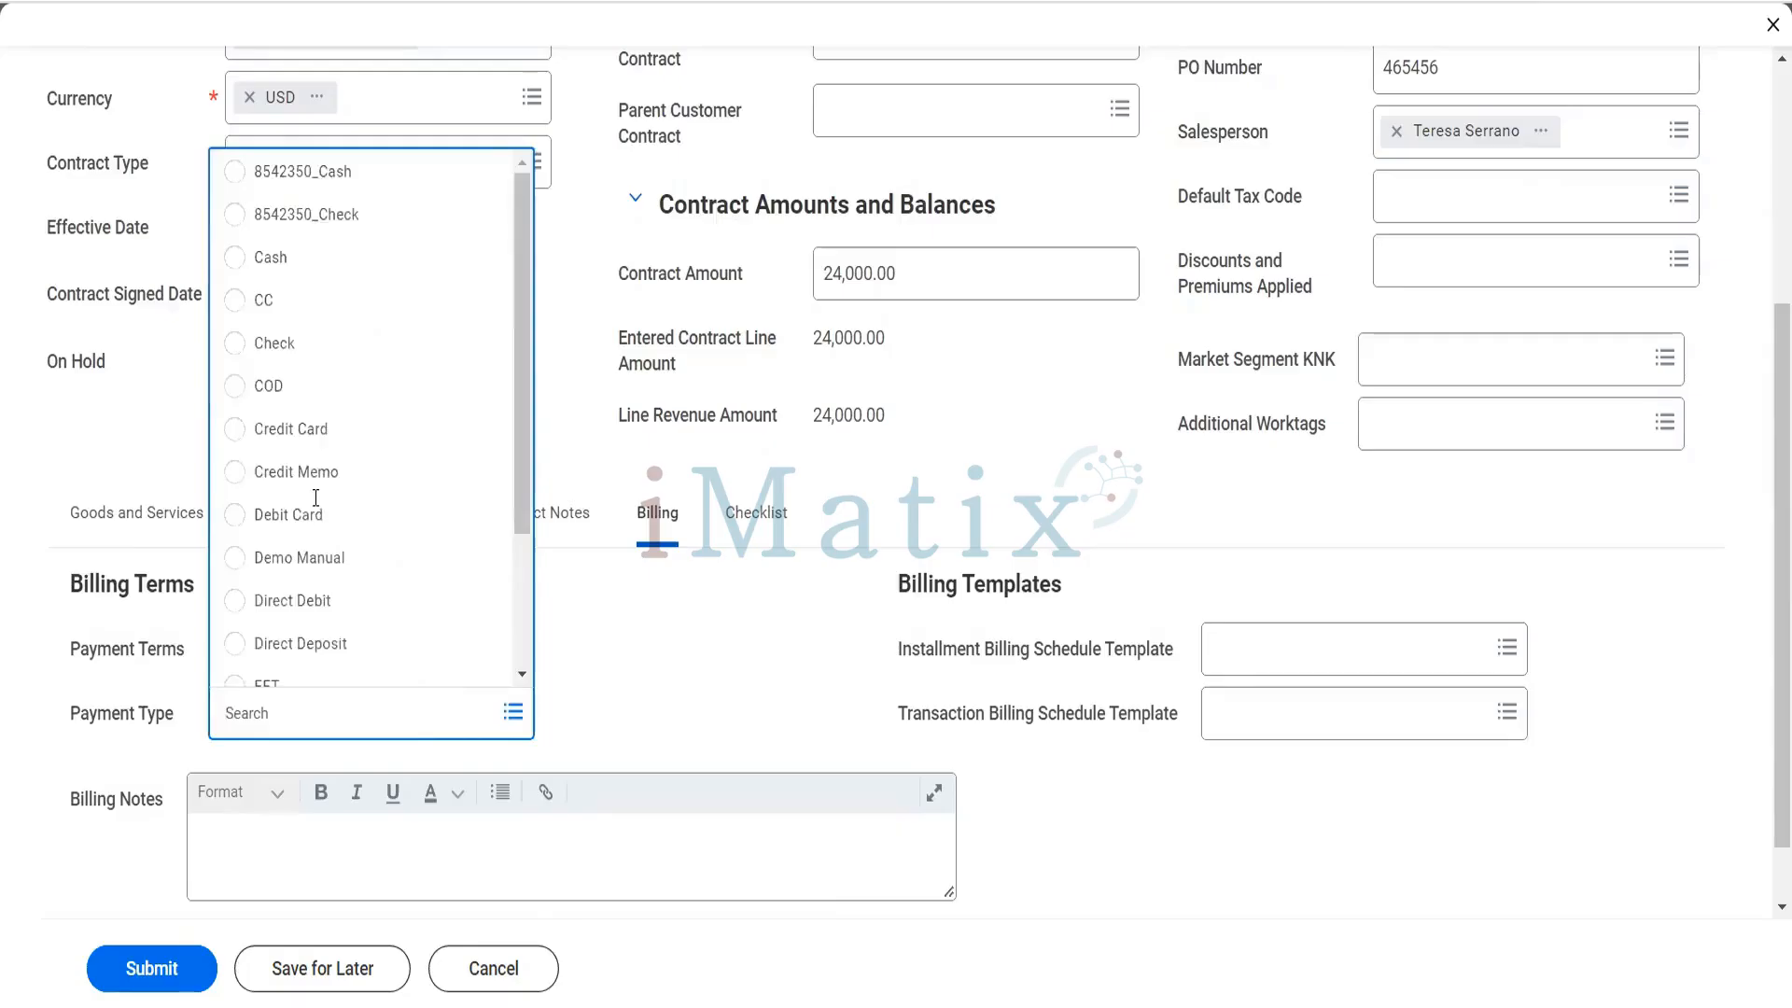
click(289, 343)
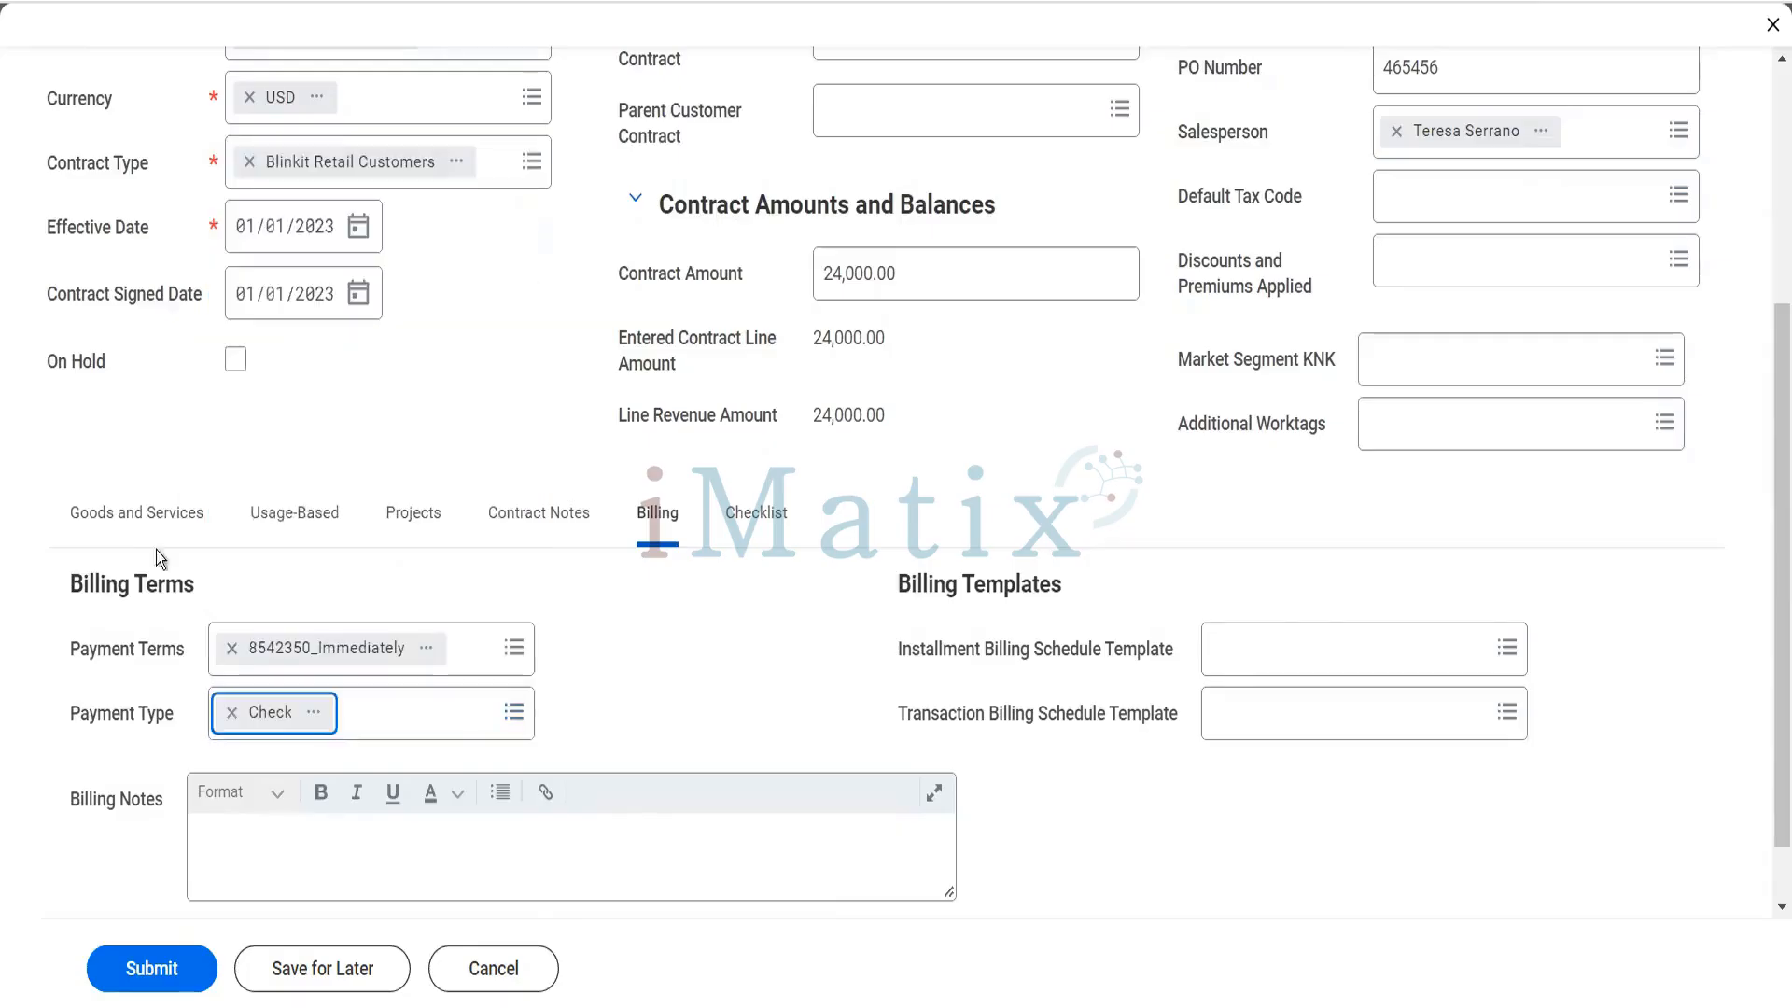
- Submit the Reliance Hotels customer contract and open the contract record from its submission details
click(140, 512)
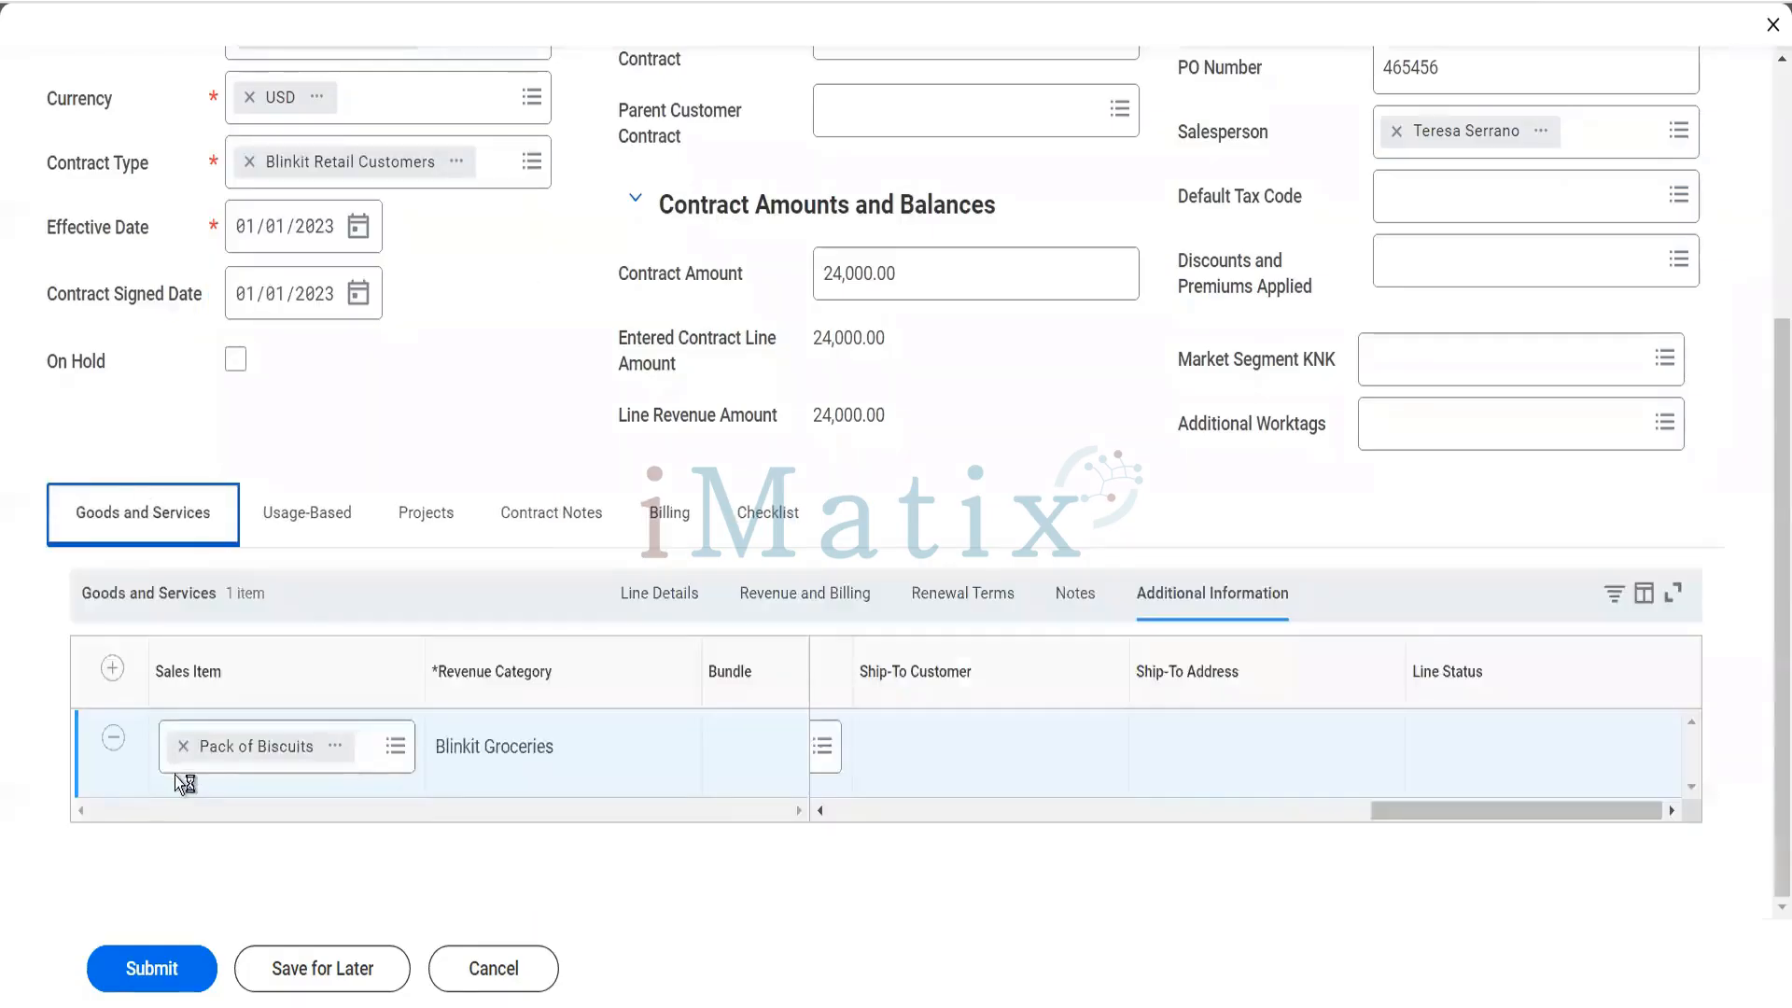
click(154, 968)
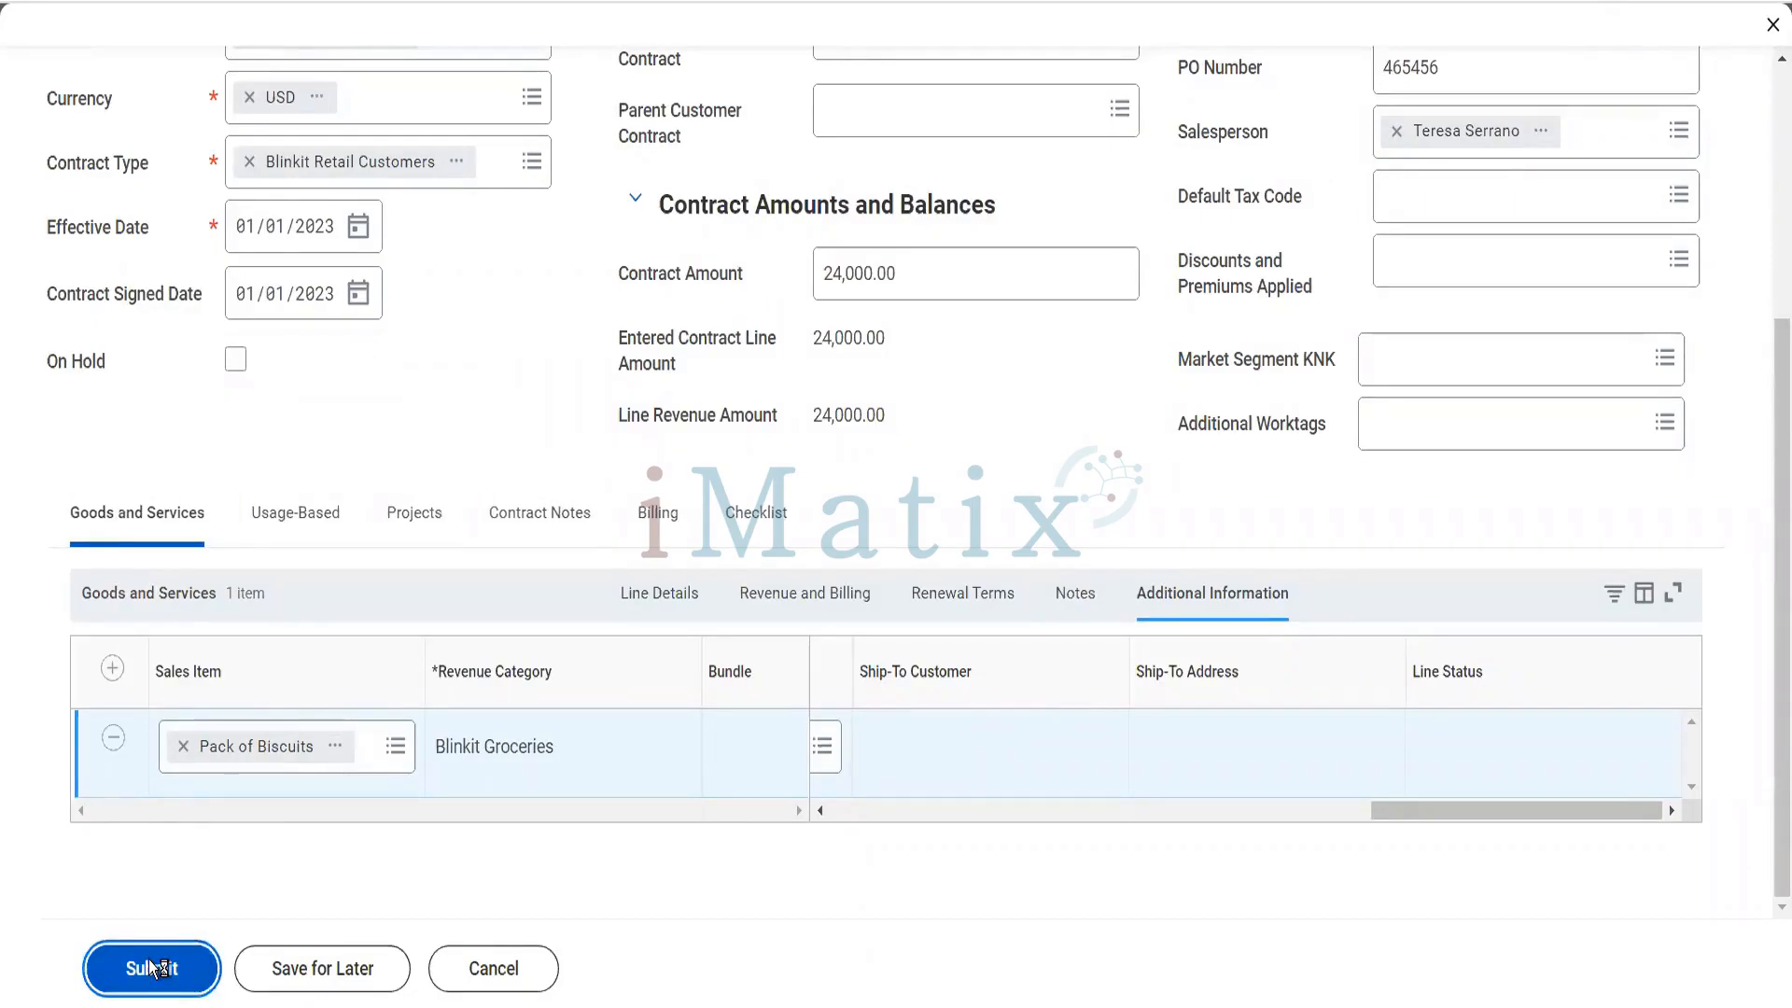
click(507, 522)
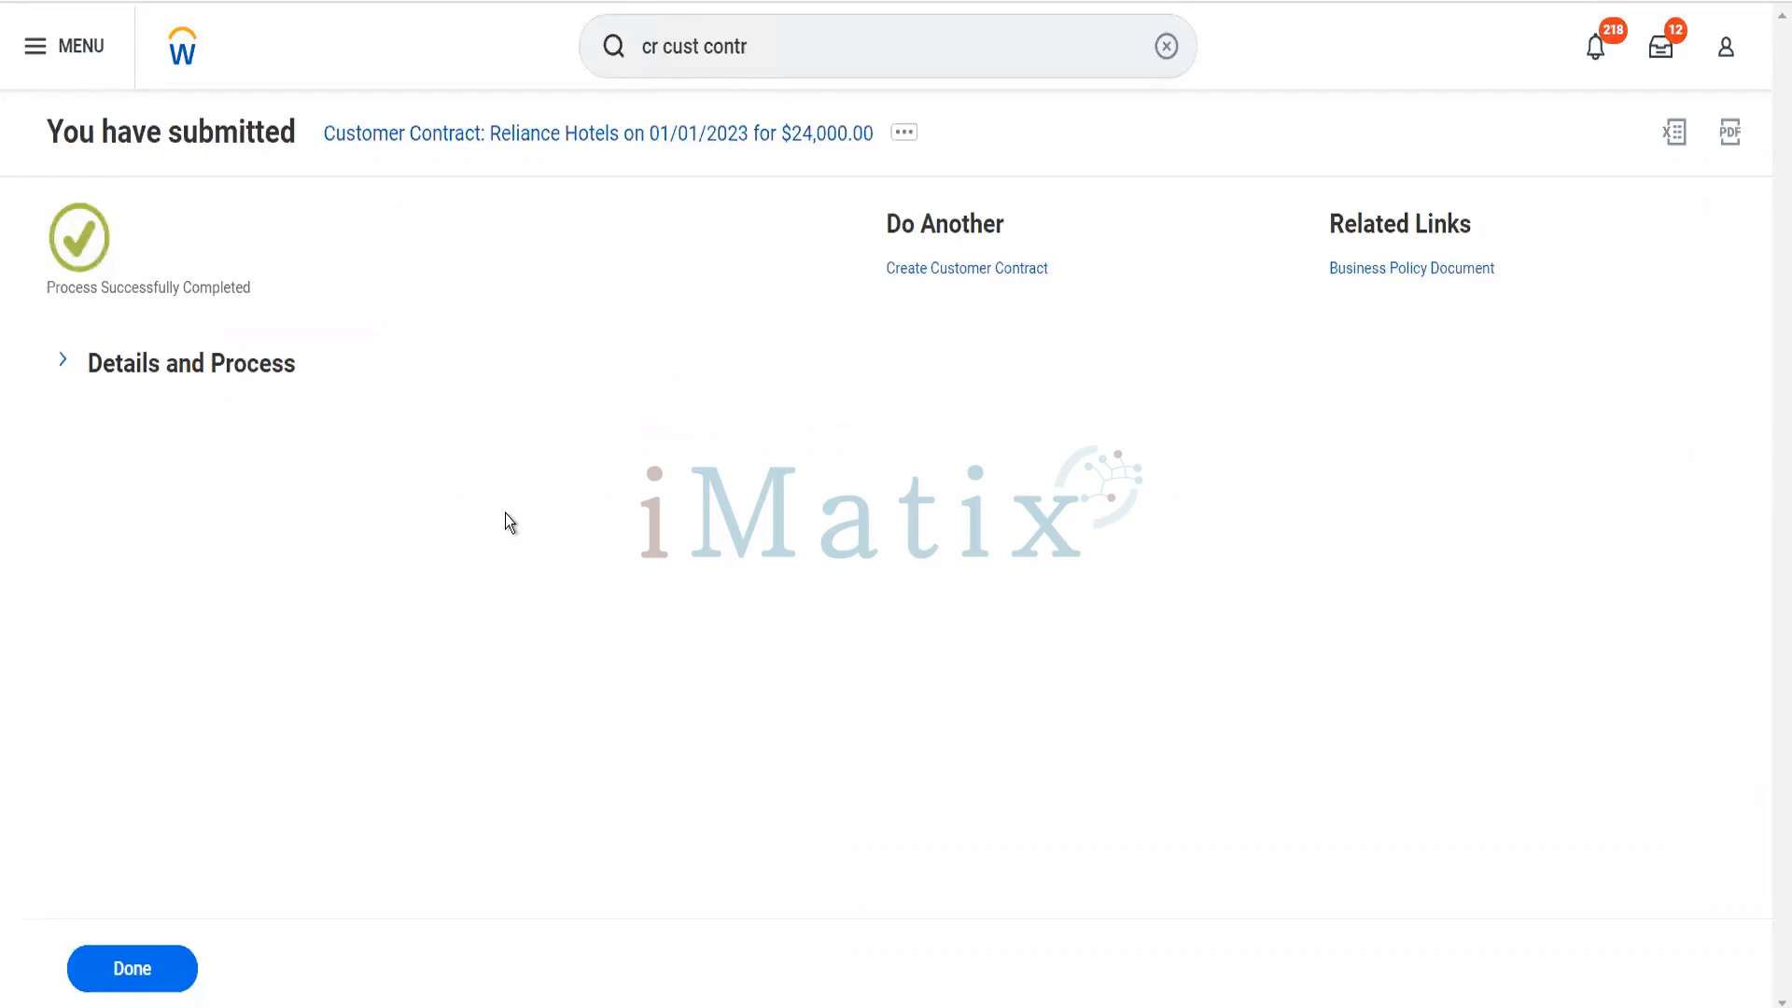
click(196, 376)
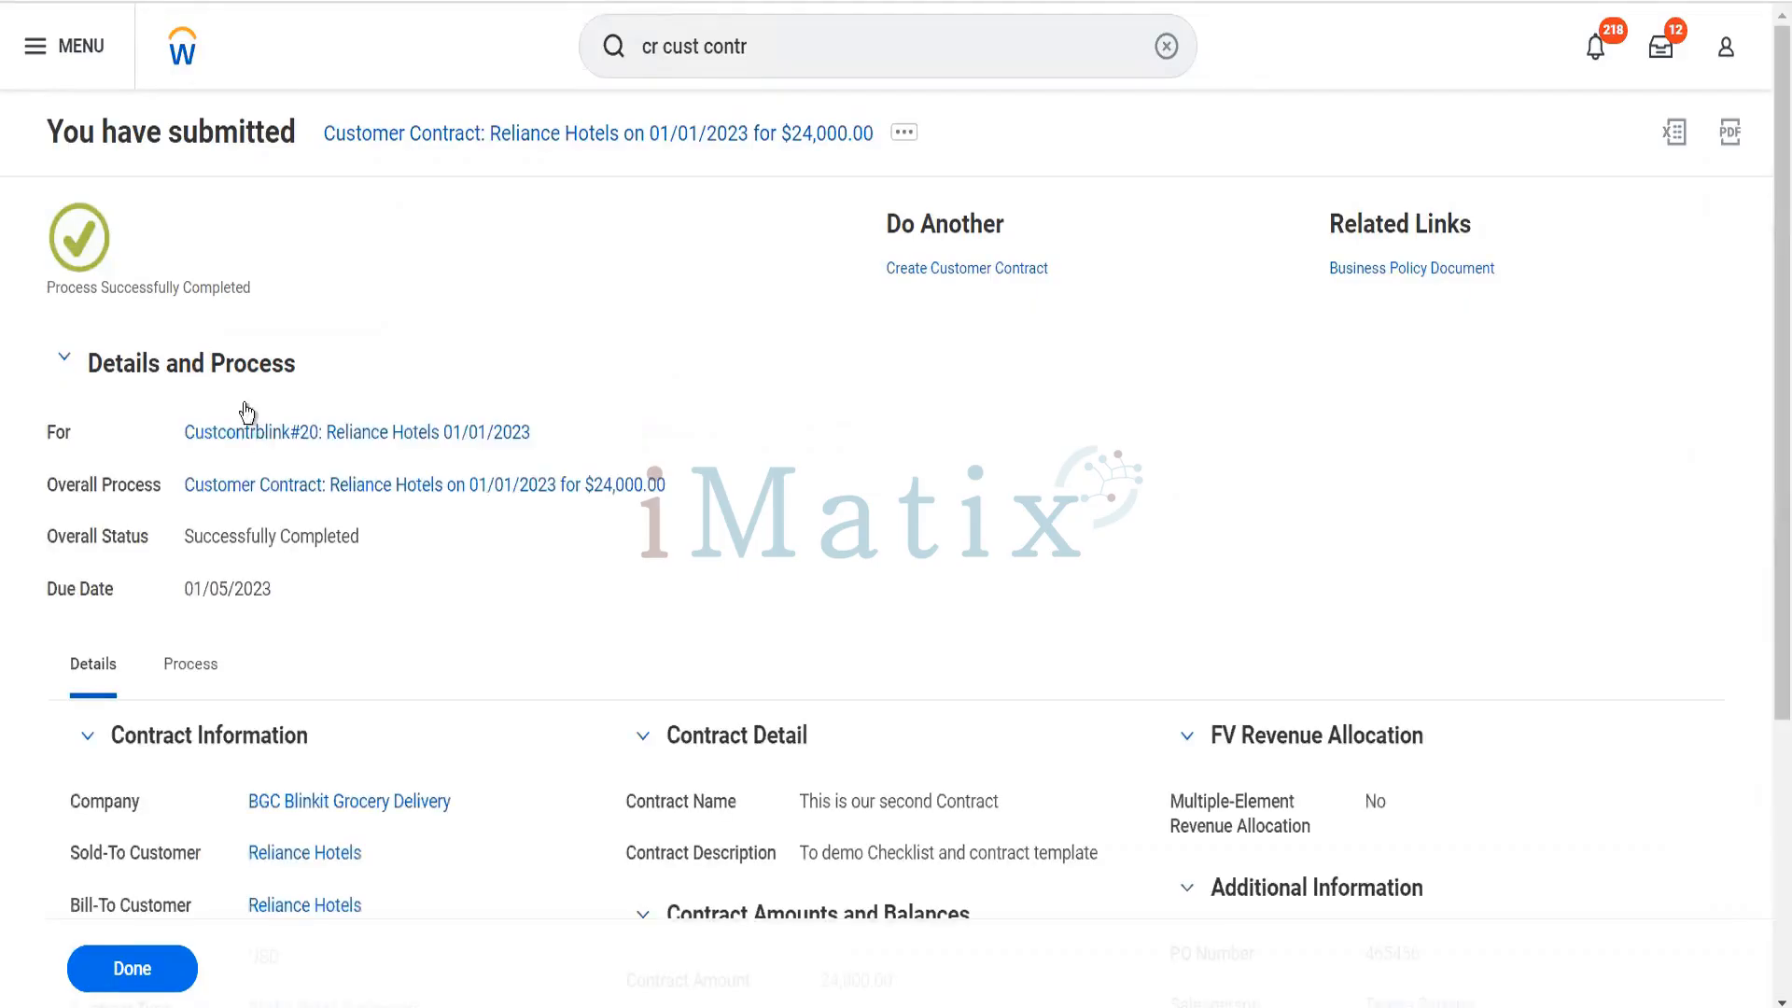
click(320, 433)
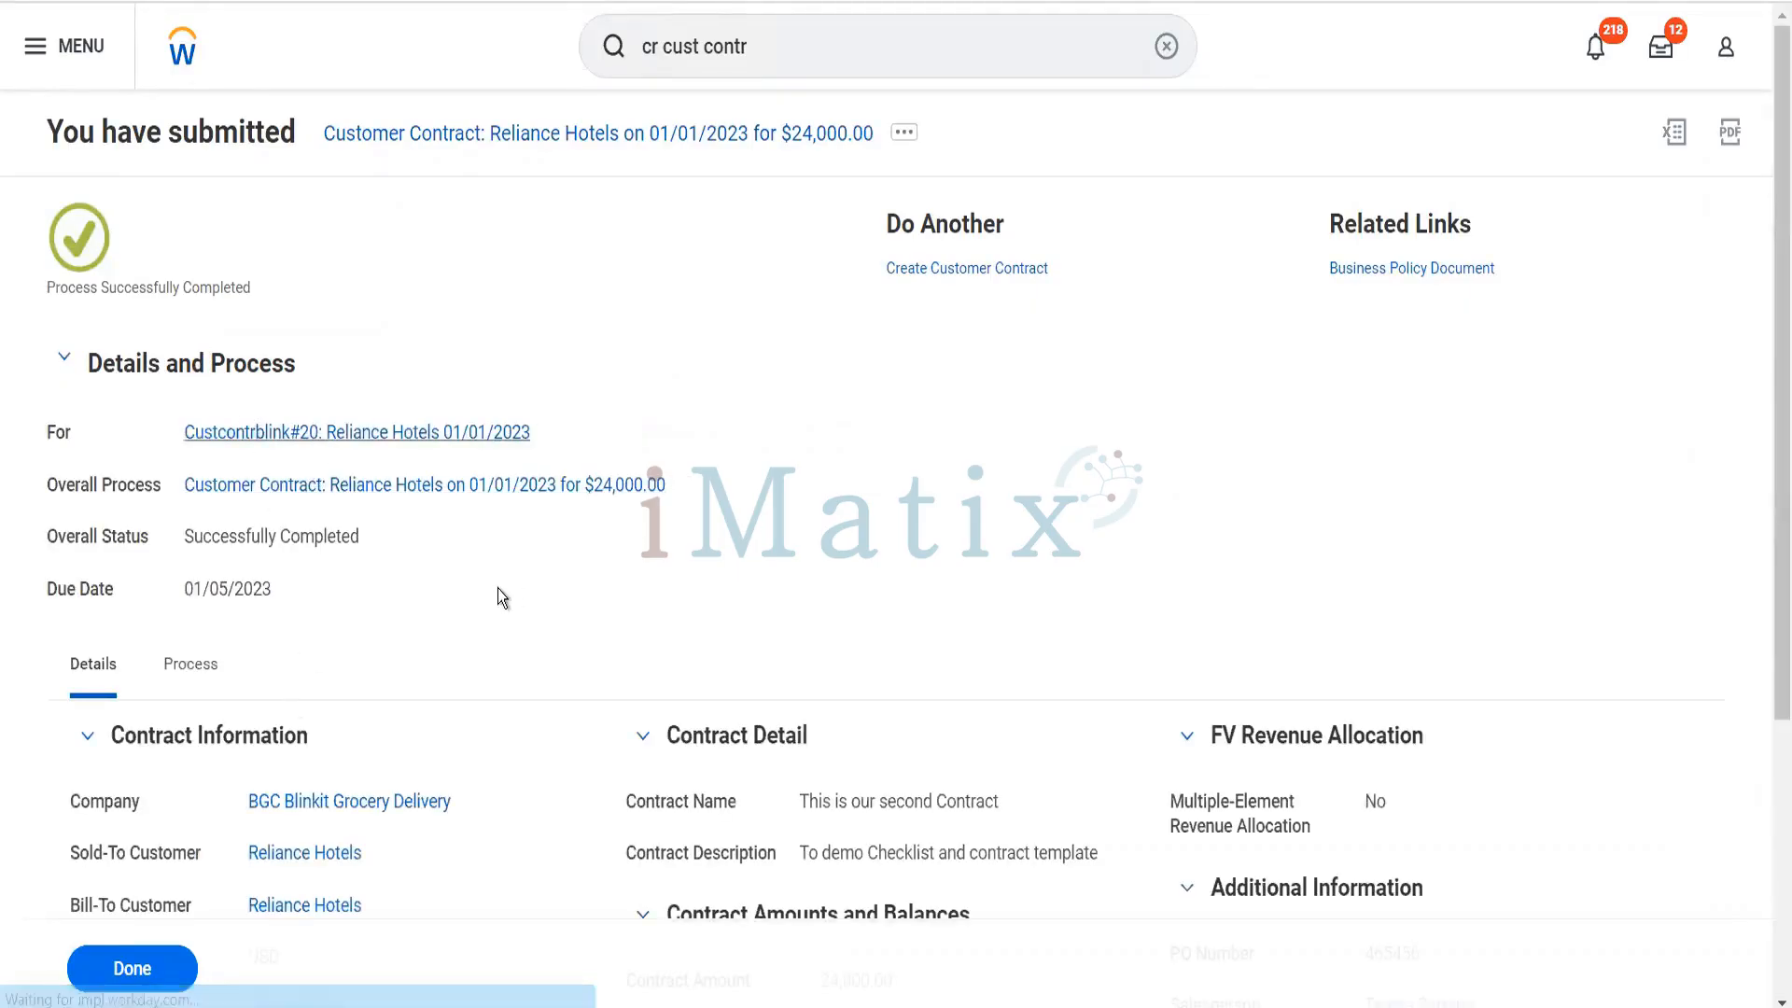
- Review the contract line's details and the related actions offered for the Pack of Biscuits line
scroll(496, 588, down, 4)
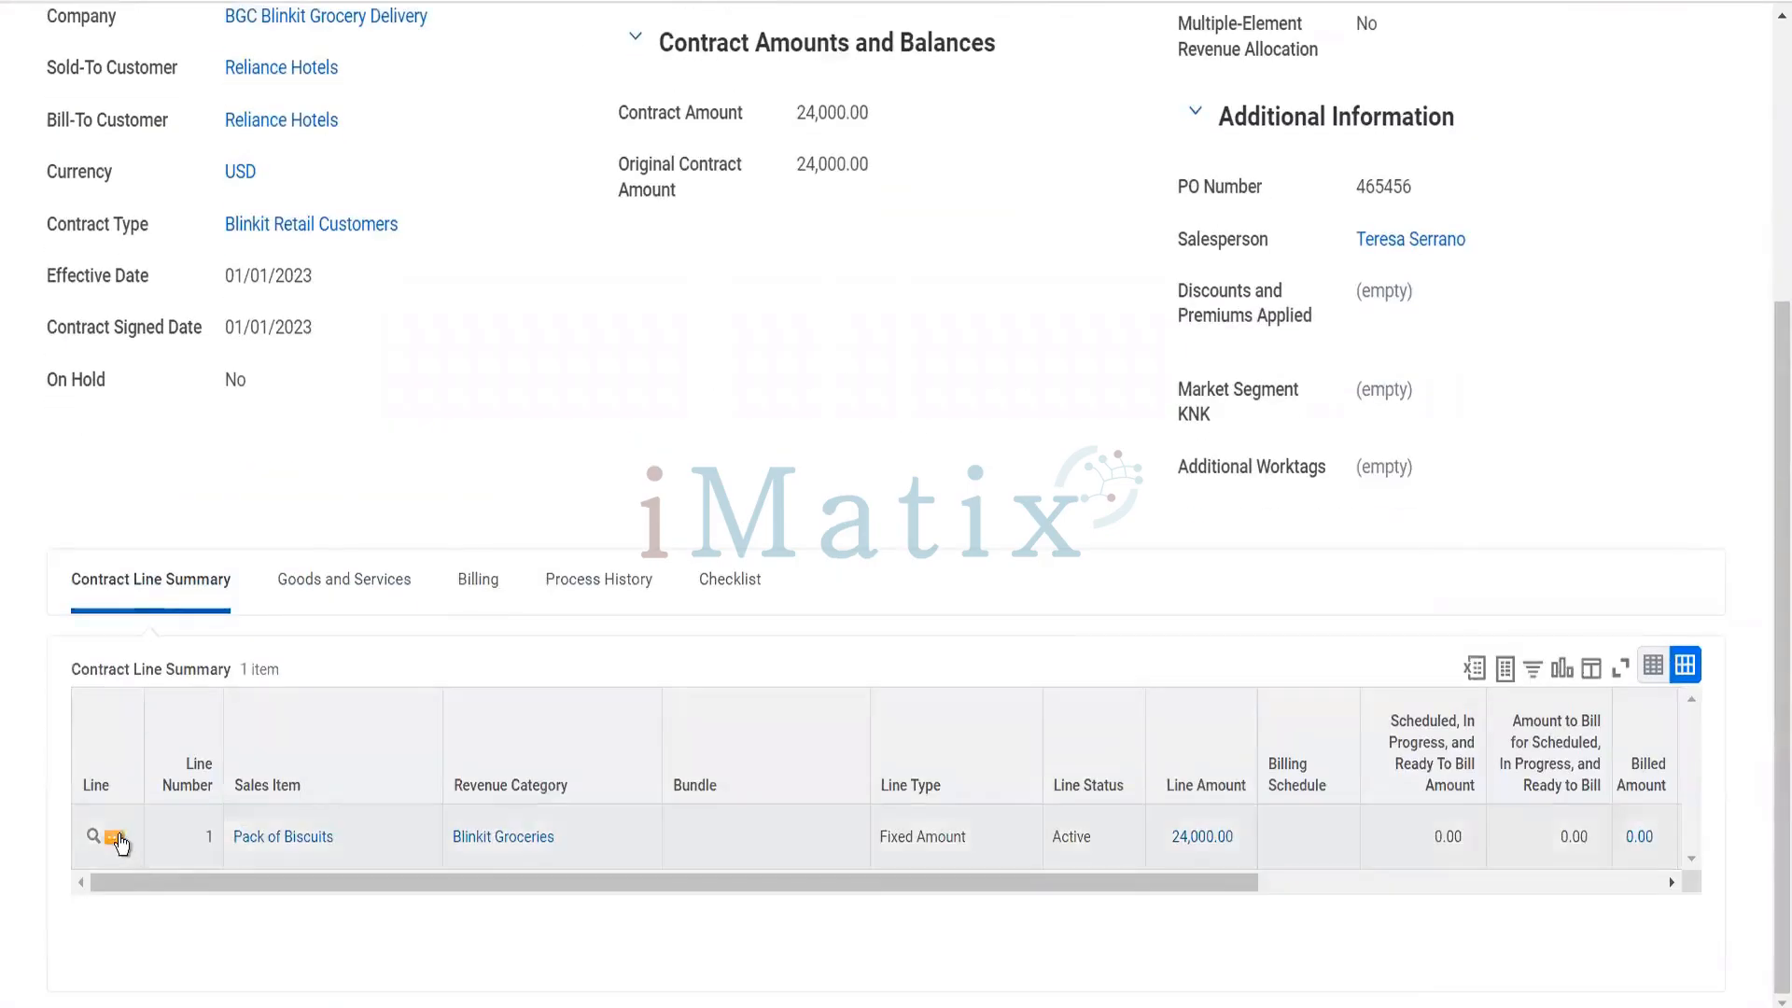
click(116, 839)
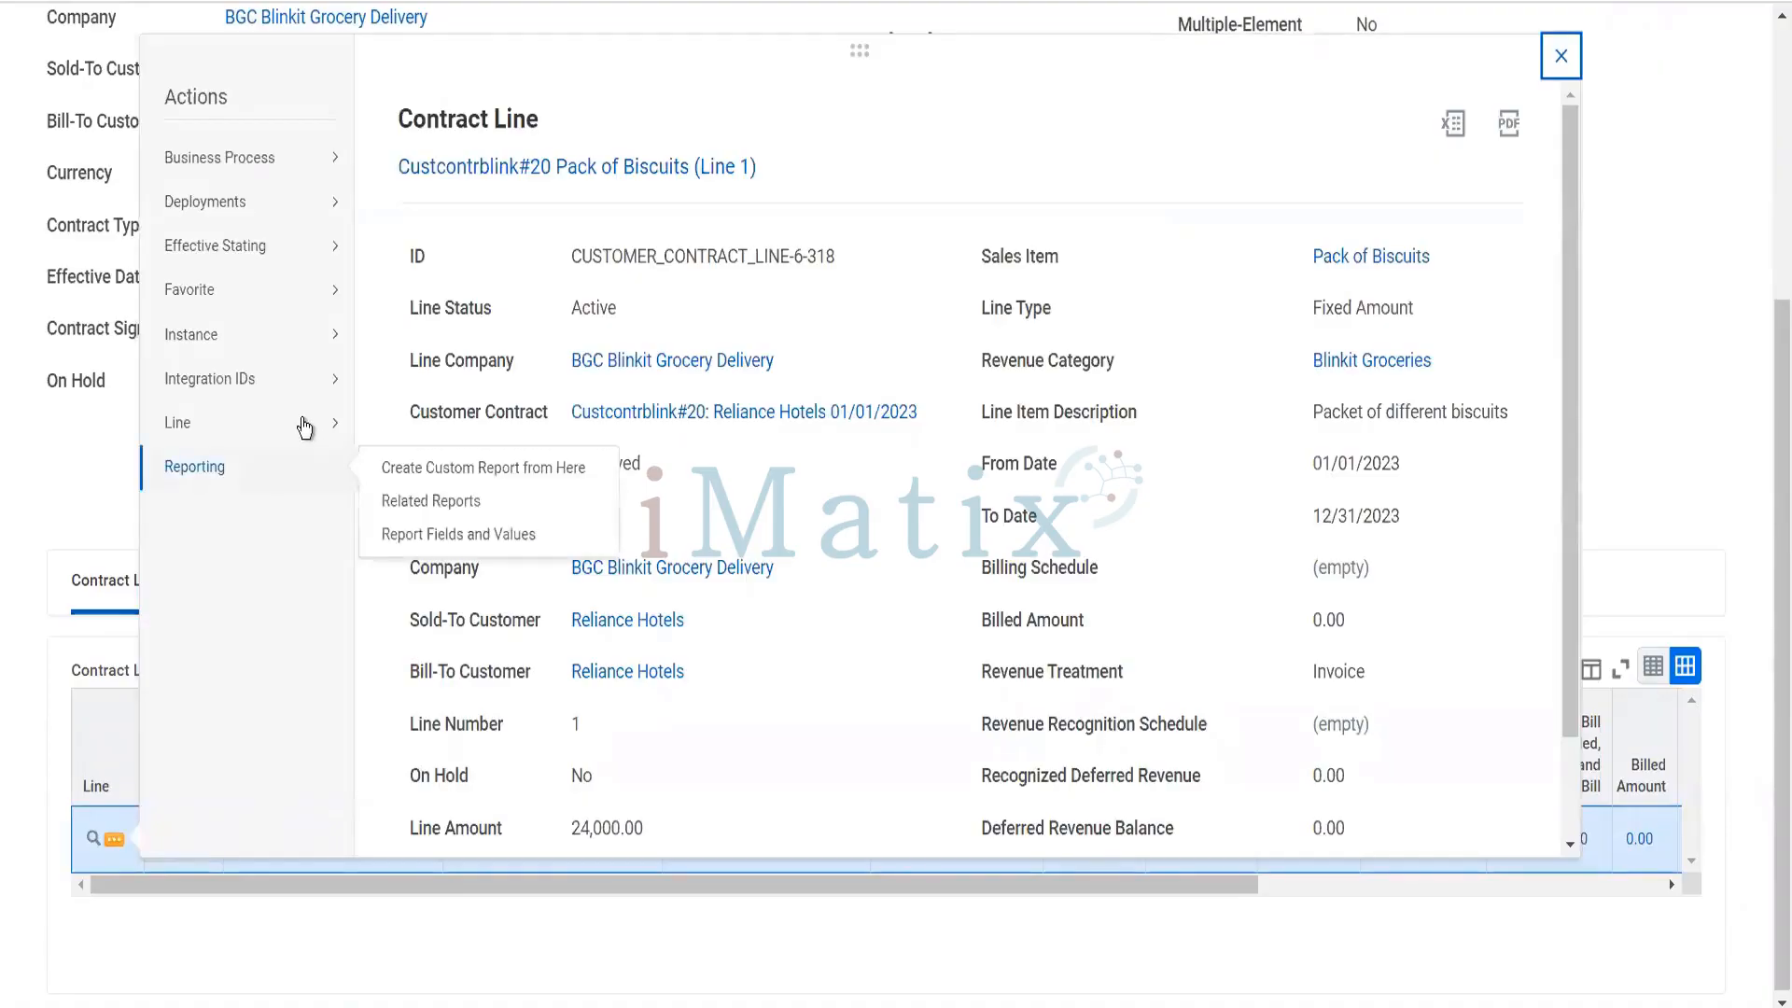
mouse_move(306, 429)
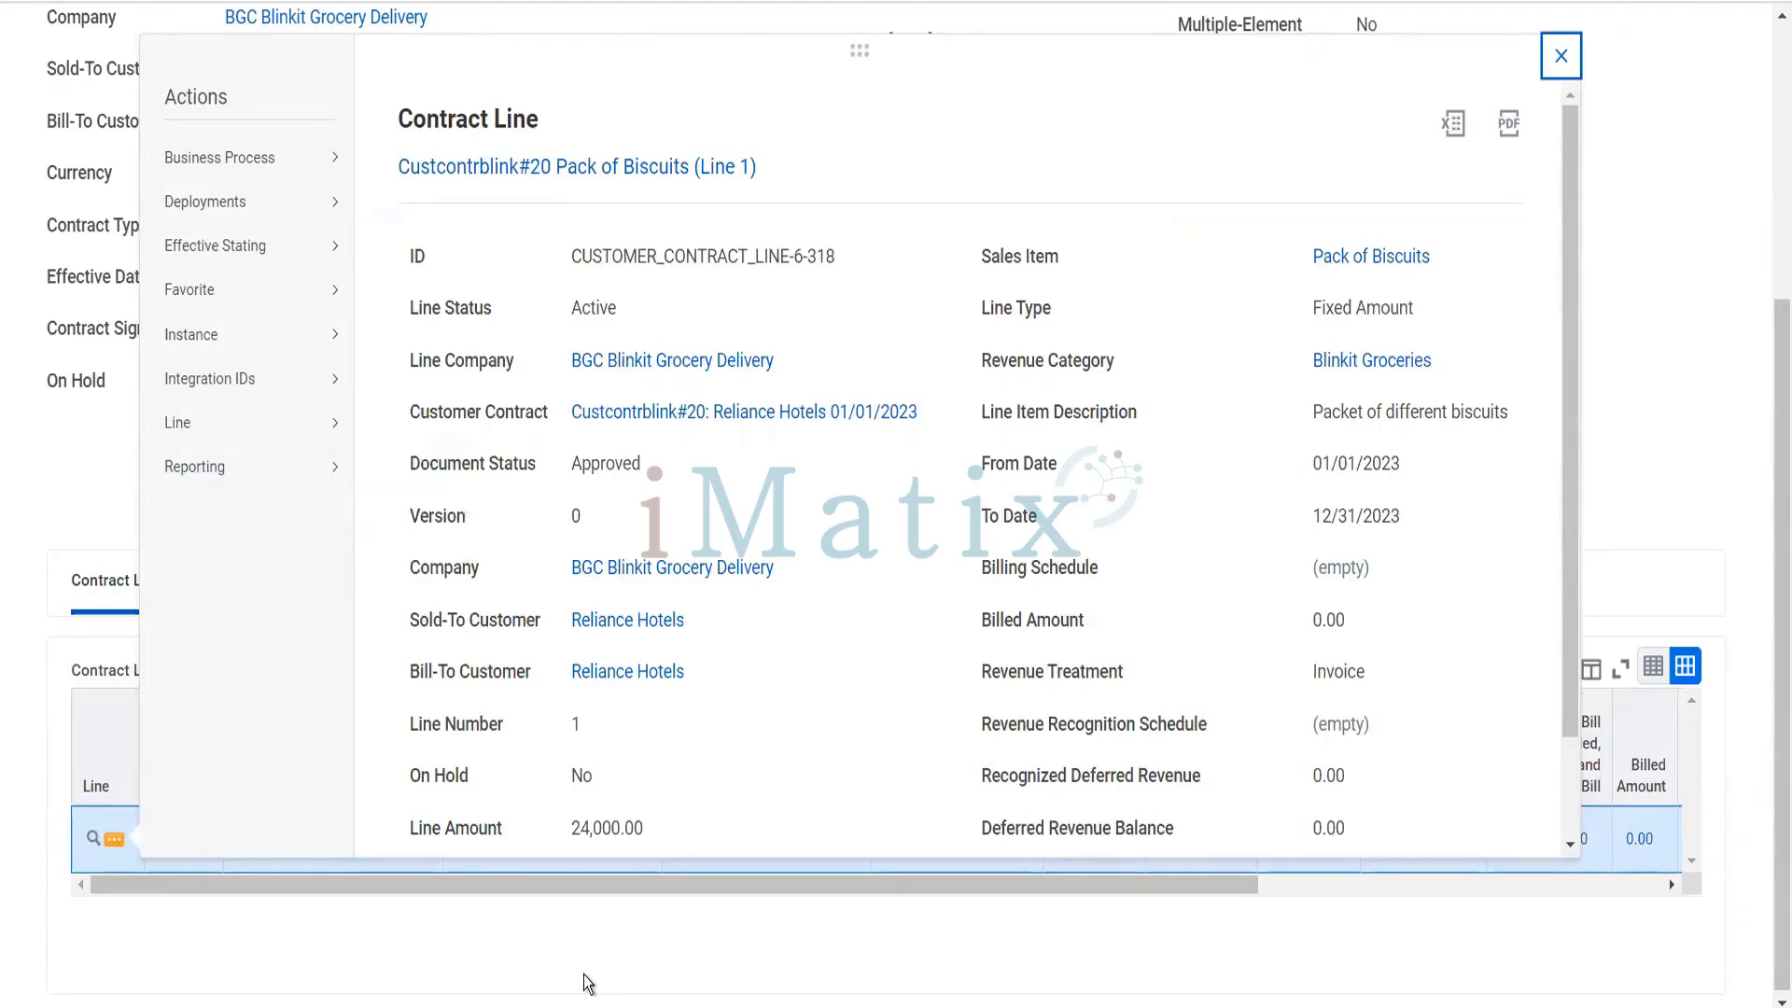
click(669, 928)
scroll(669, 928, up, 4)
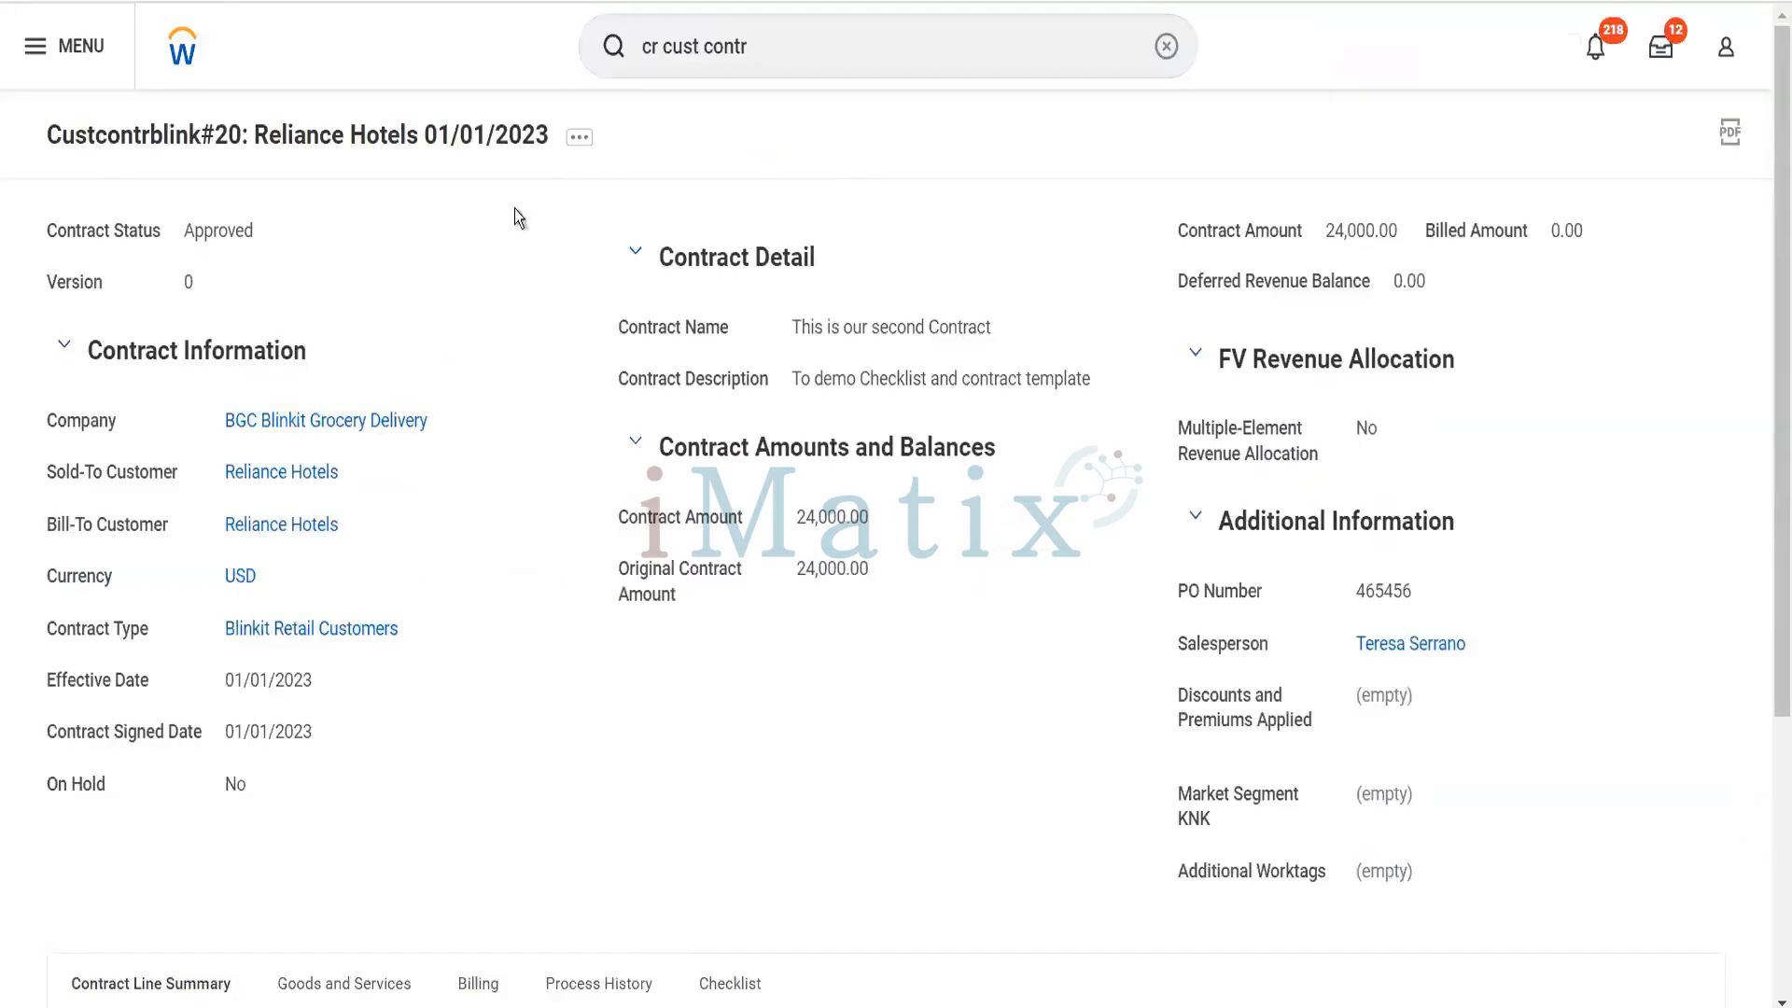
- Start a billing schedule for the Reliance Hotels contract with the non-consolidated Spread Even schedule type, keeping Installment as the billing type
click(578, 142)
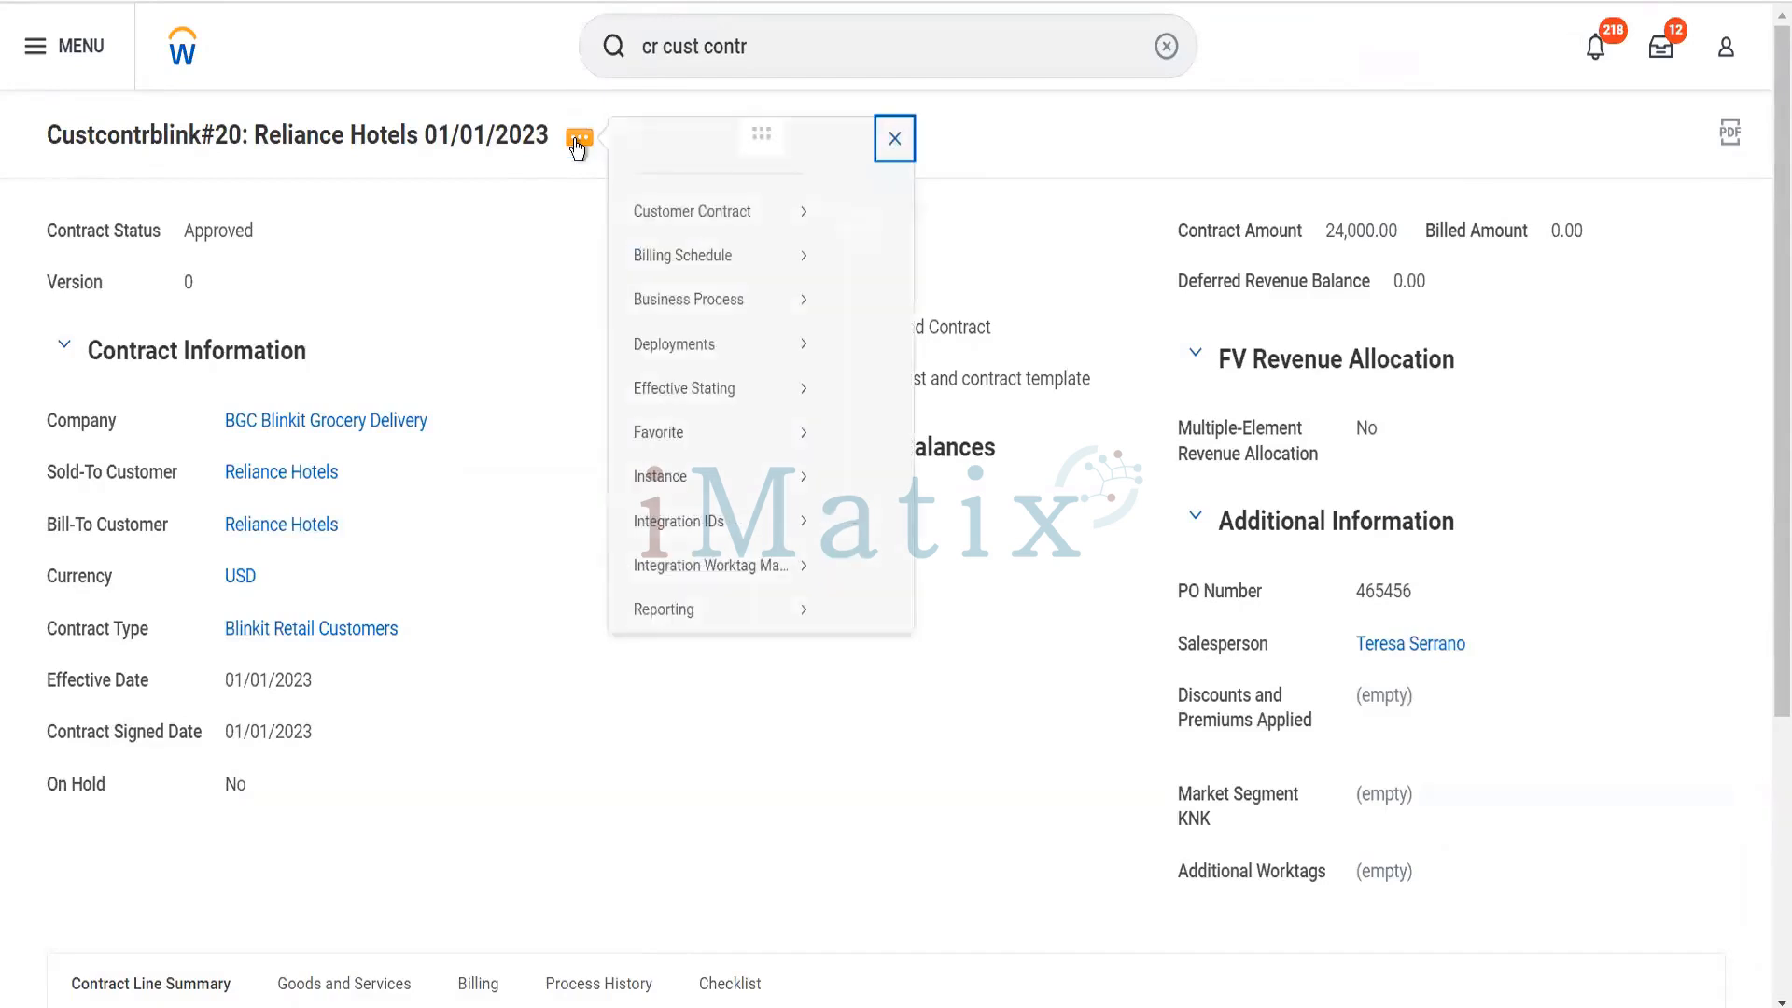
mouse_move(756, 240)
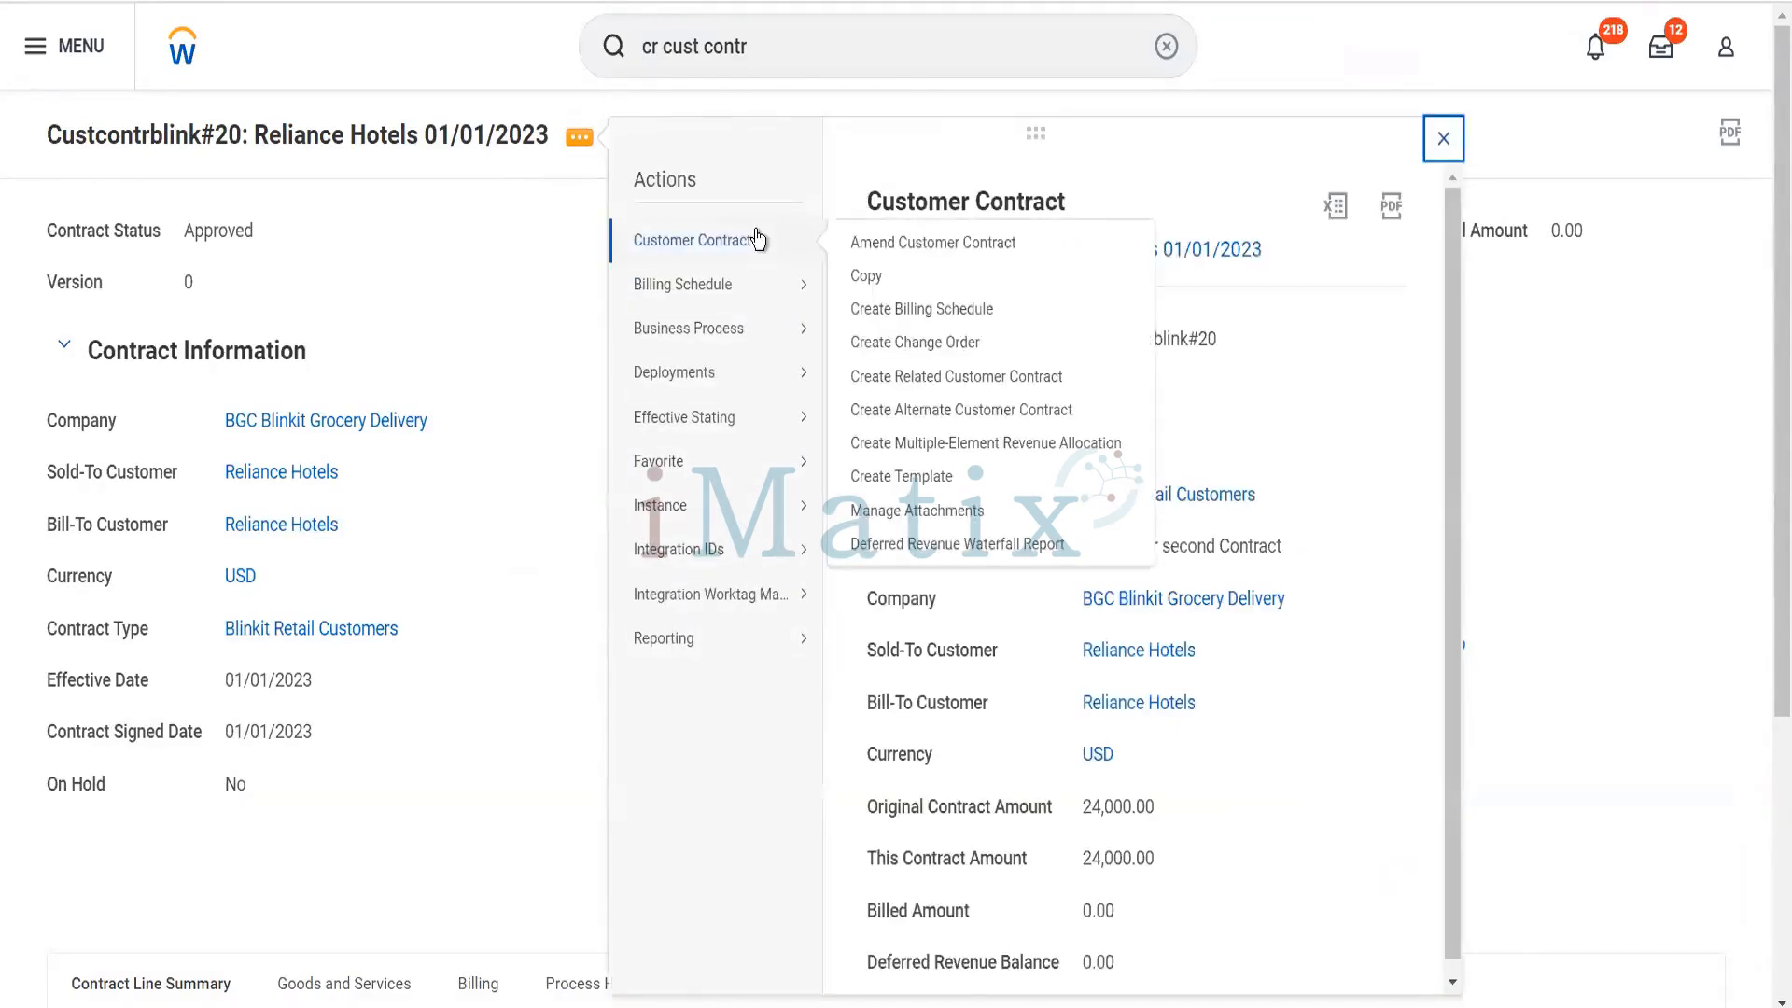
click(927, 314)
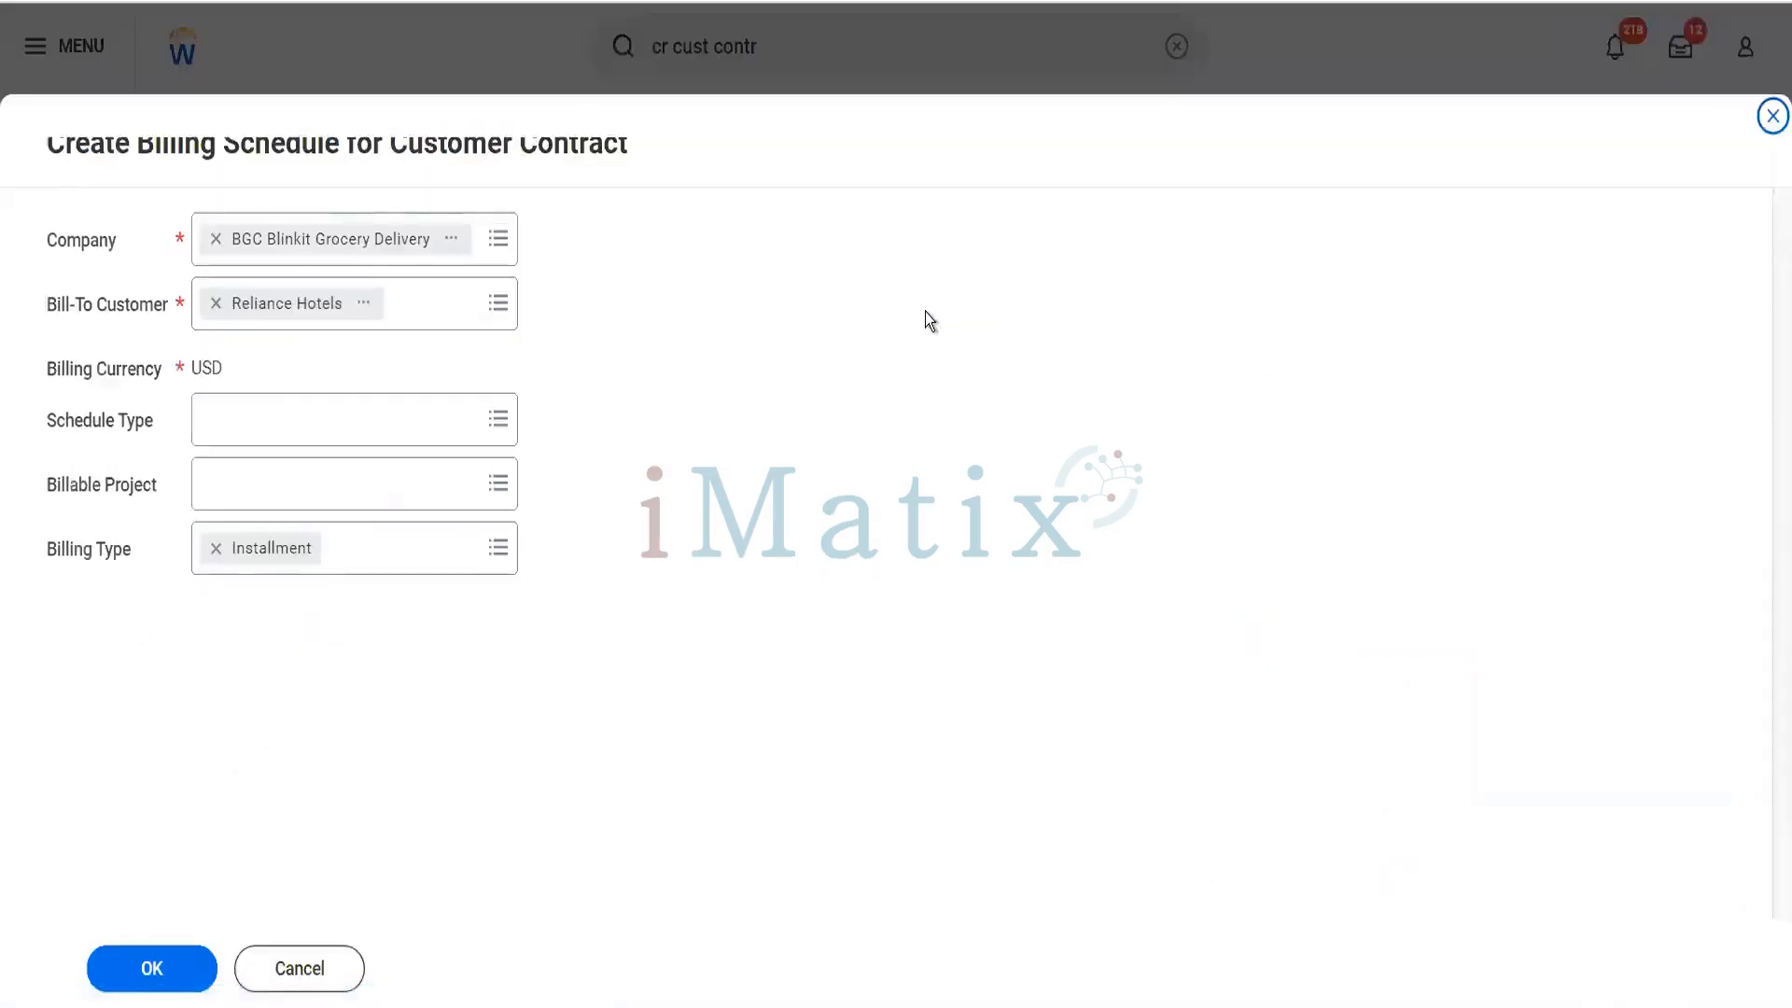
click(349, 425)
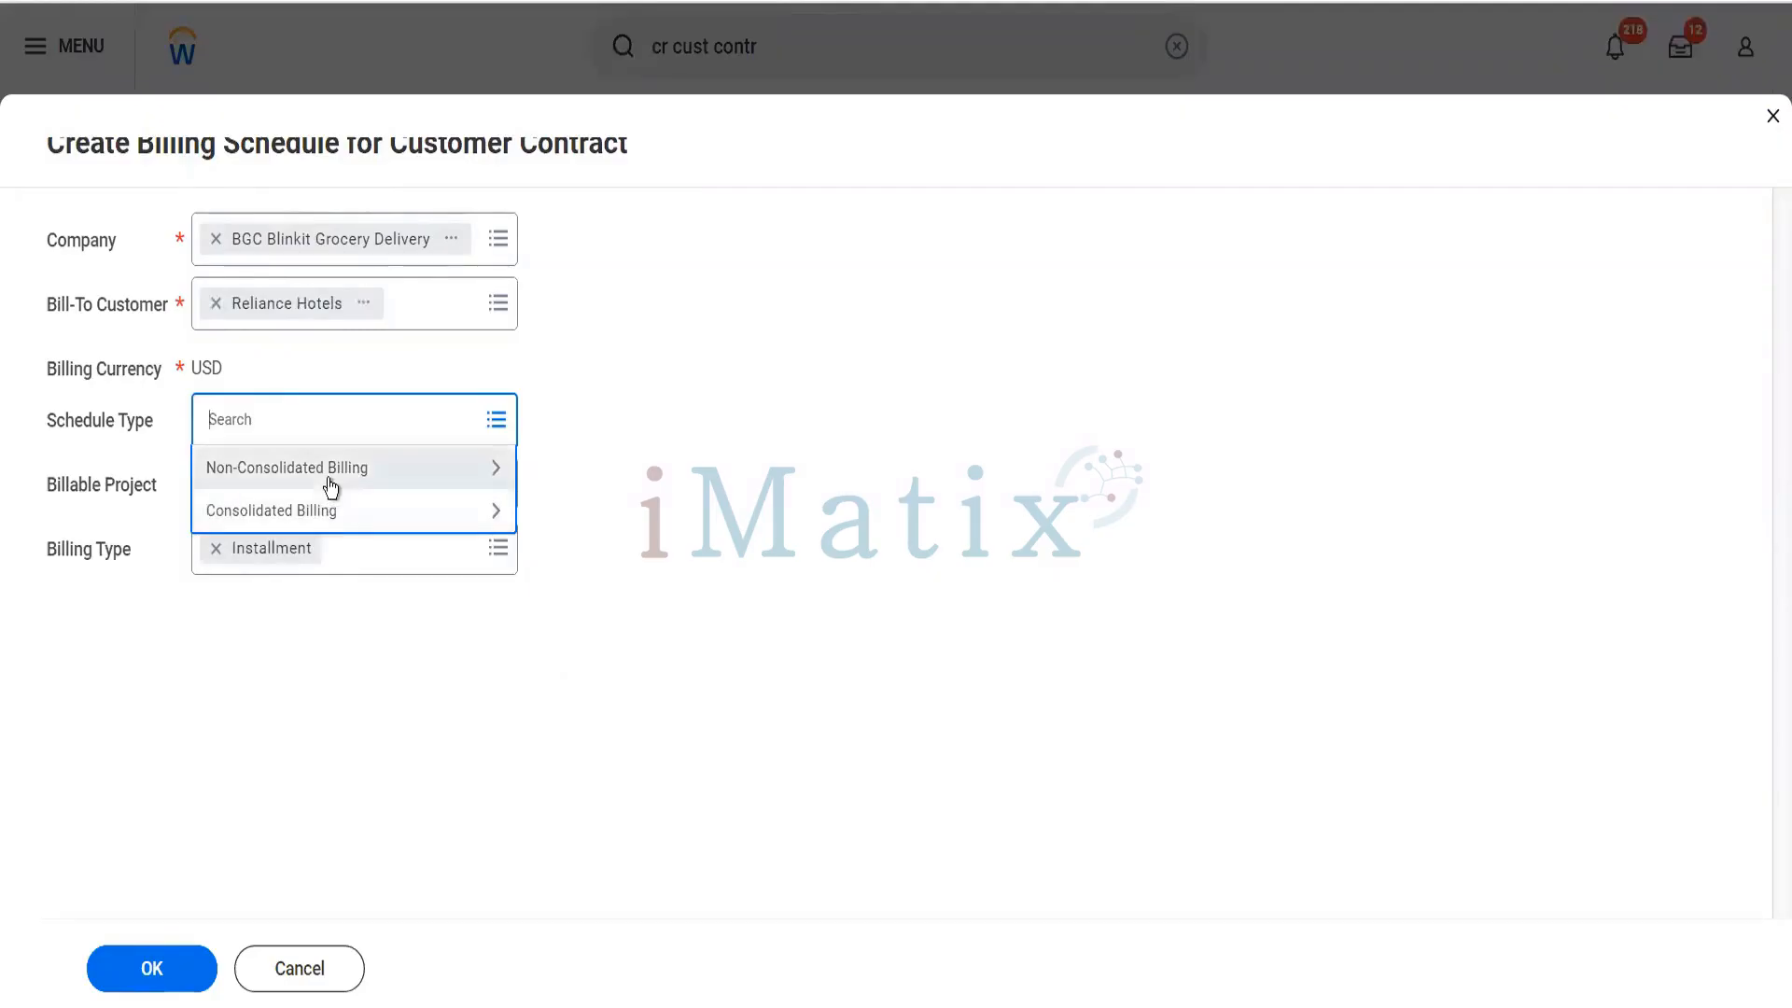
click(329, 479)
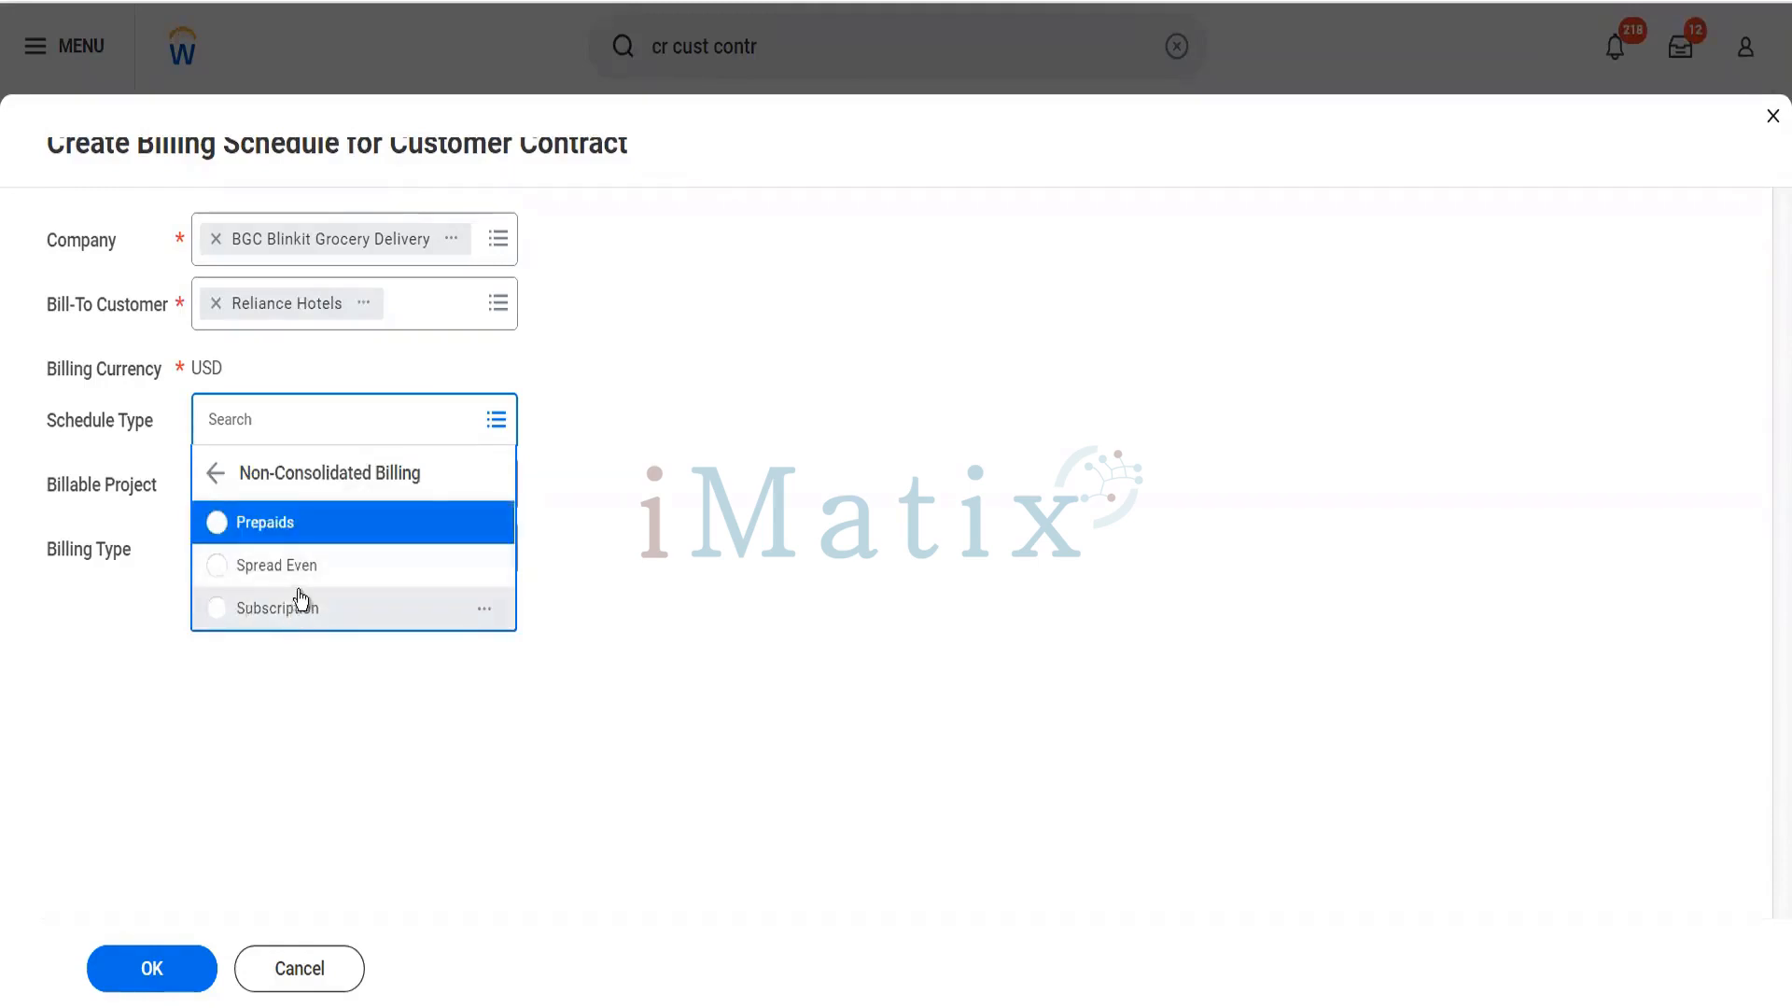
click(304, 588)
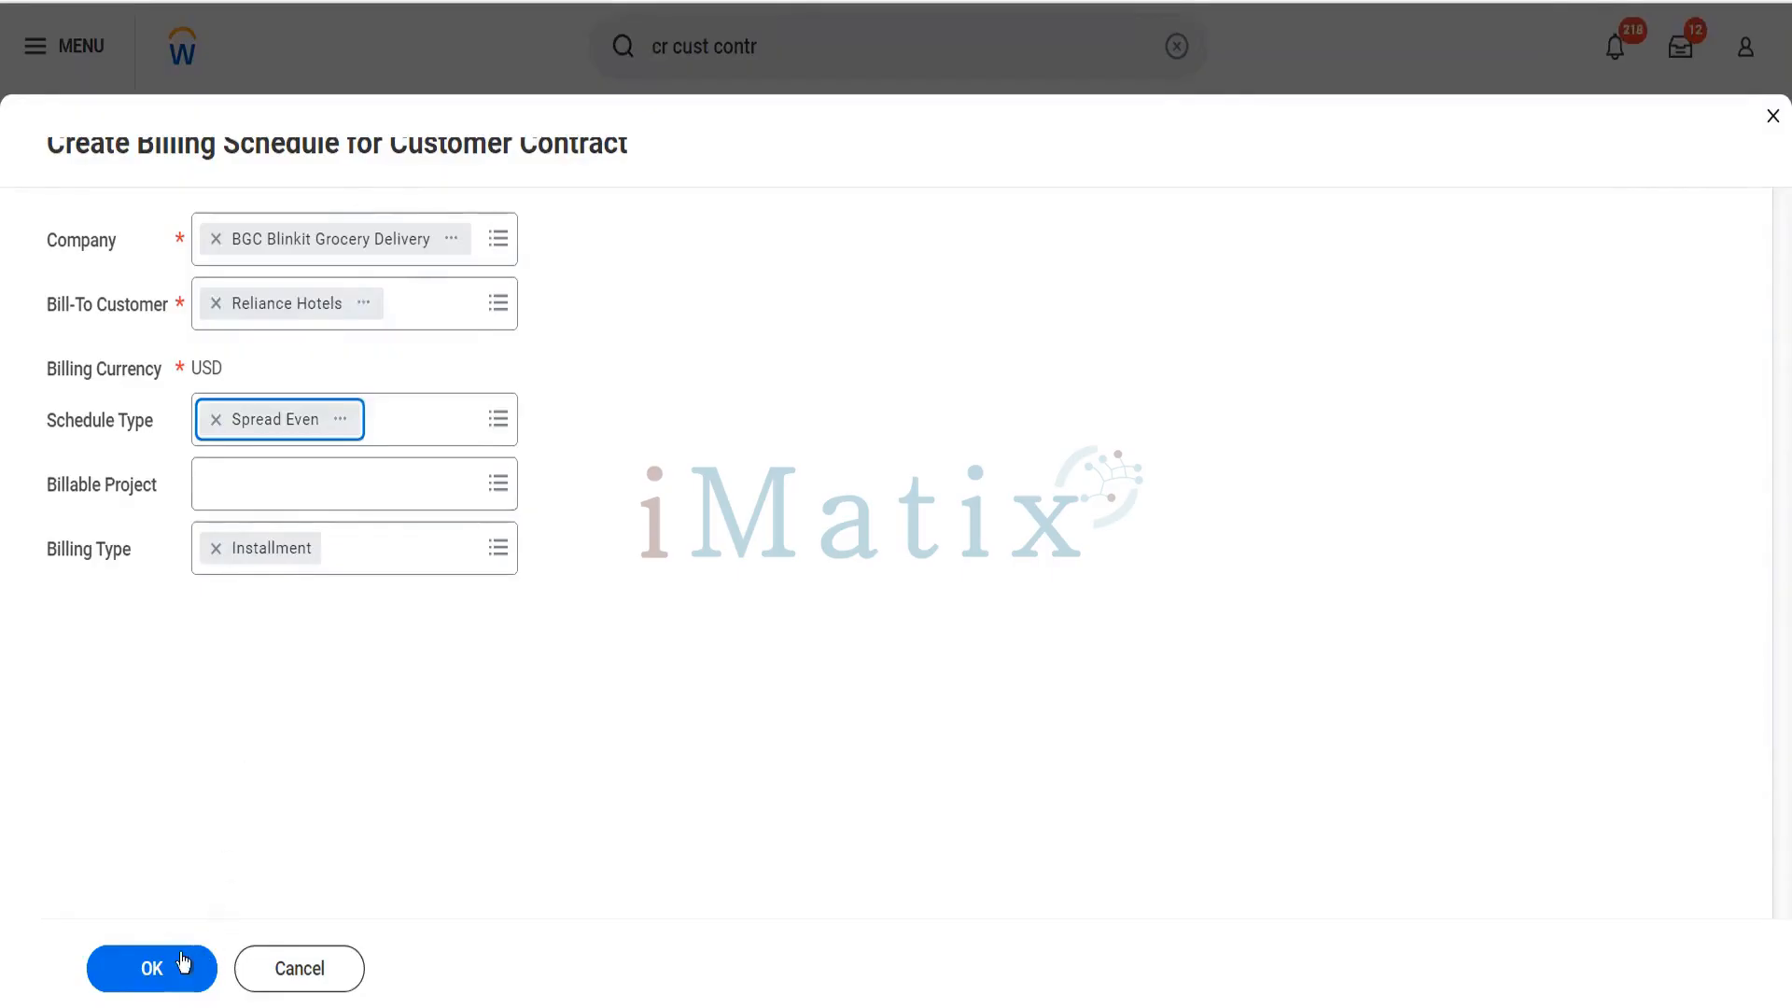
click(395, 546)
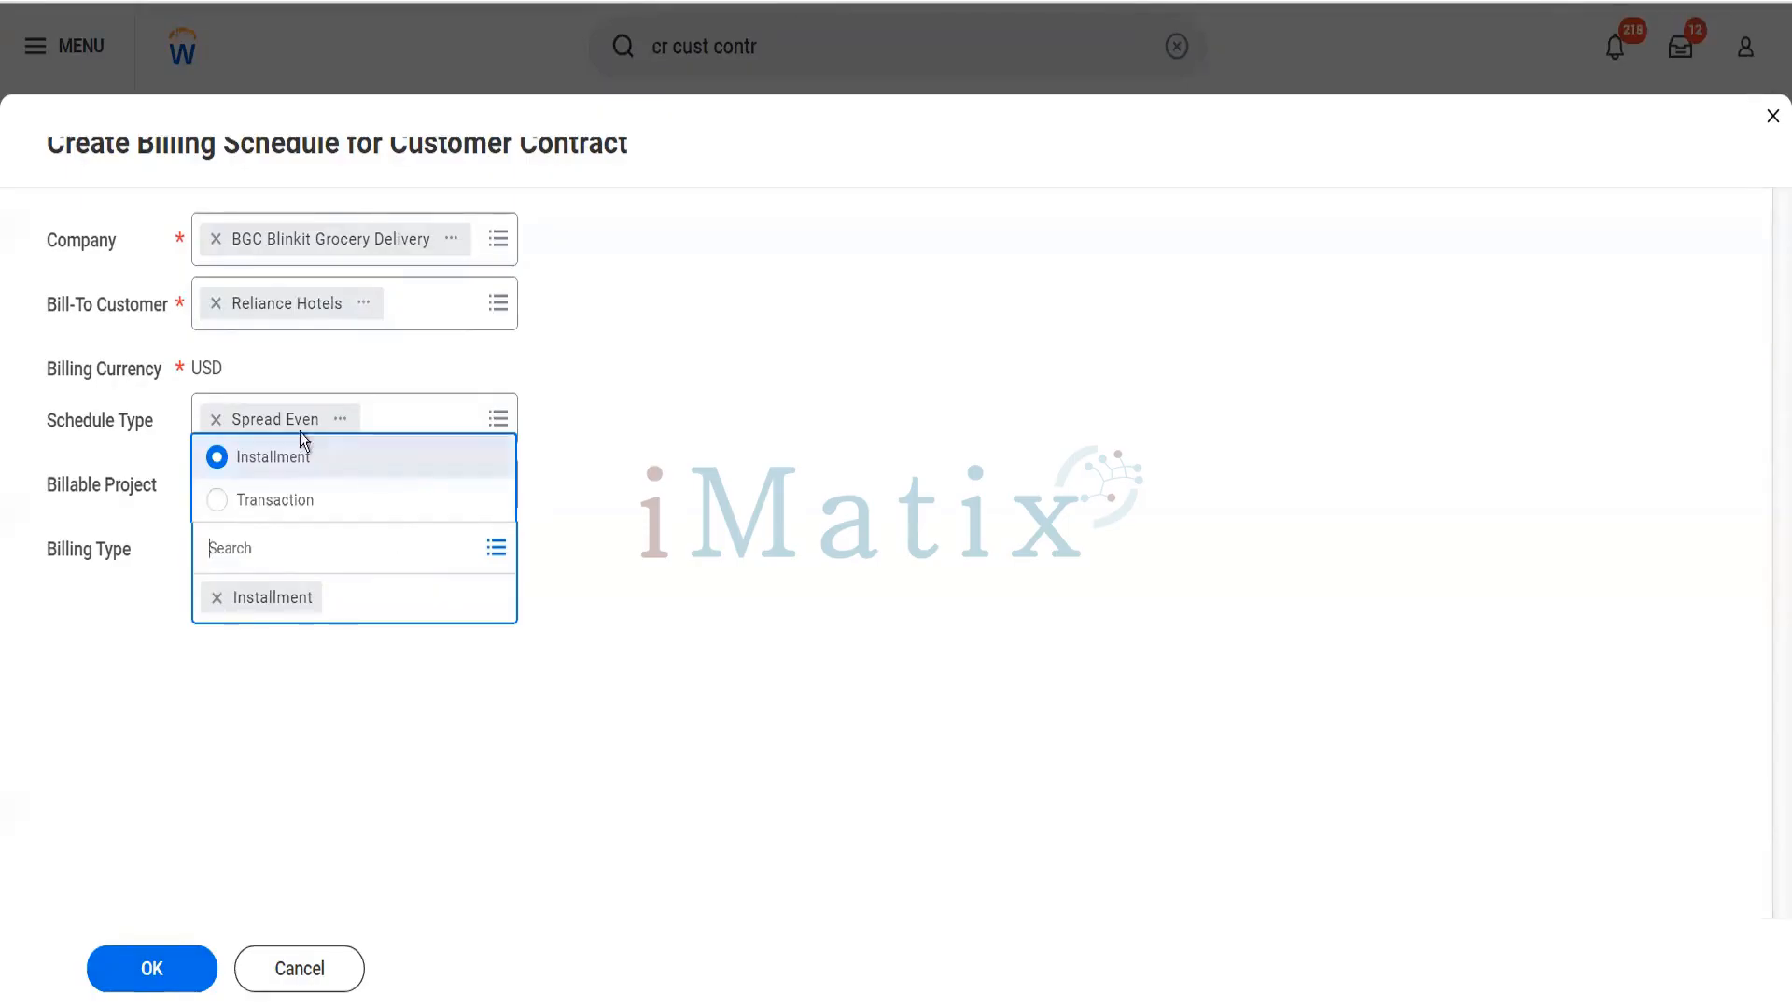
click(580, 530)
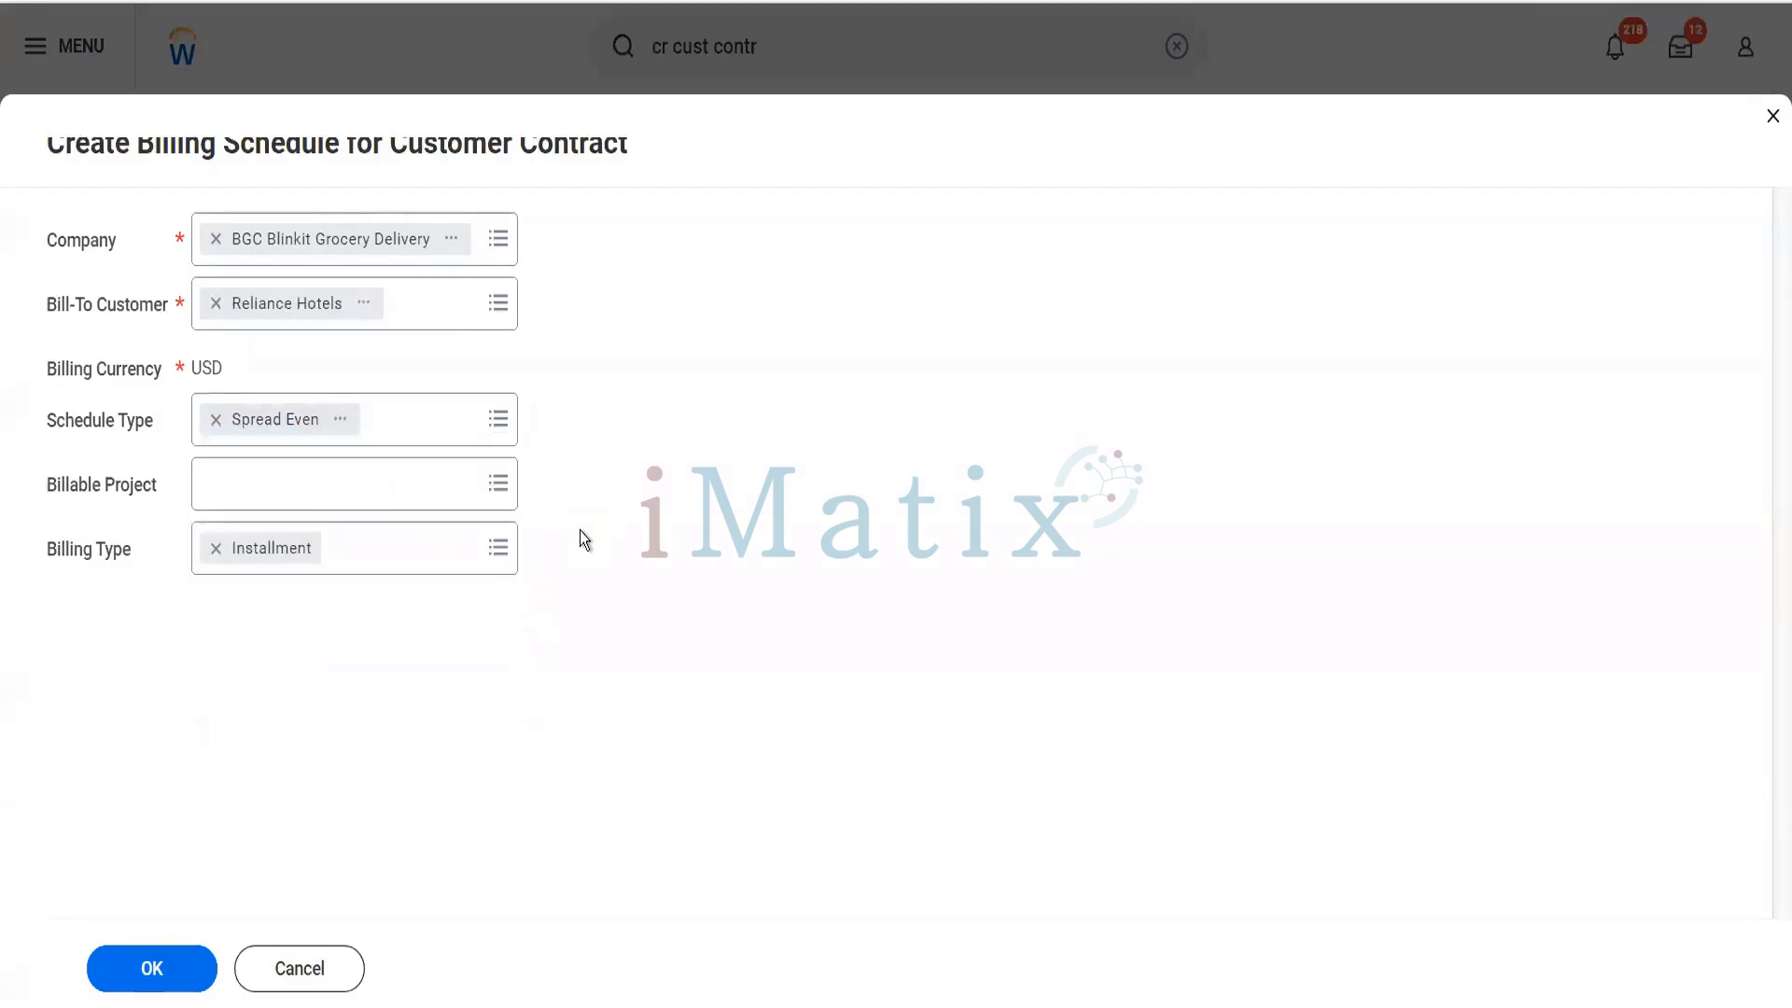
click(165, 947)
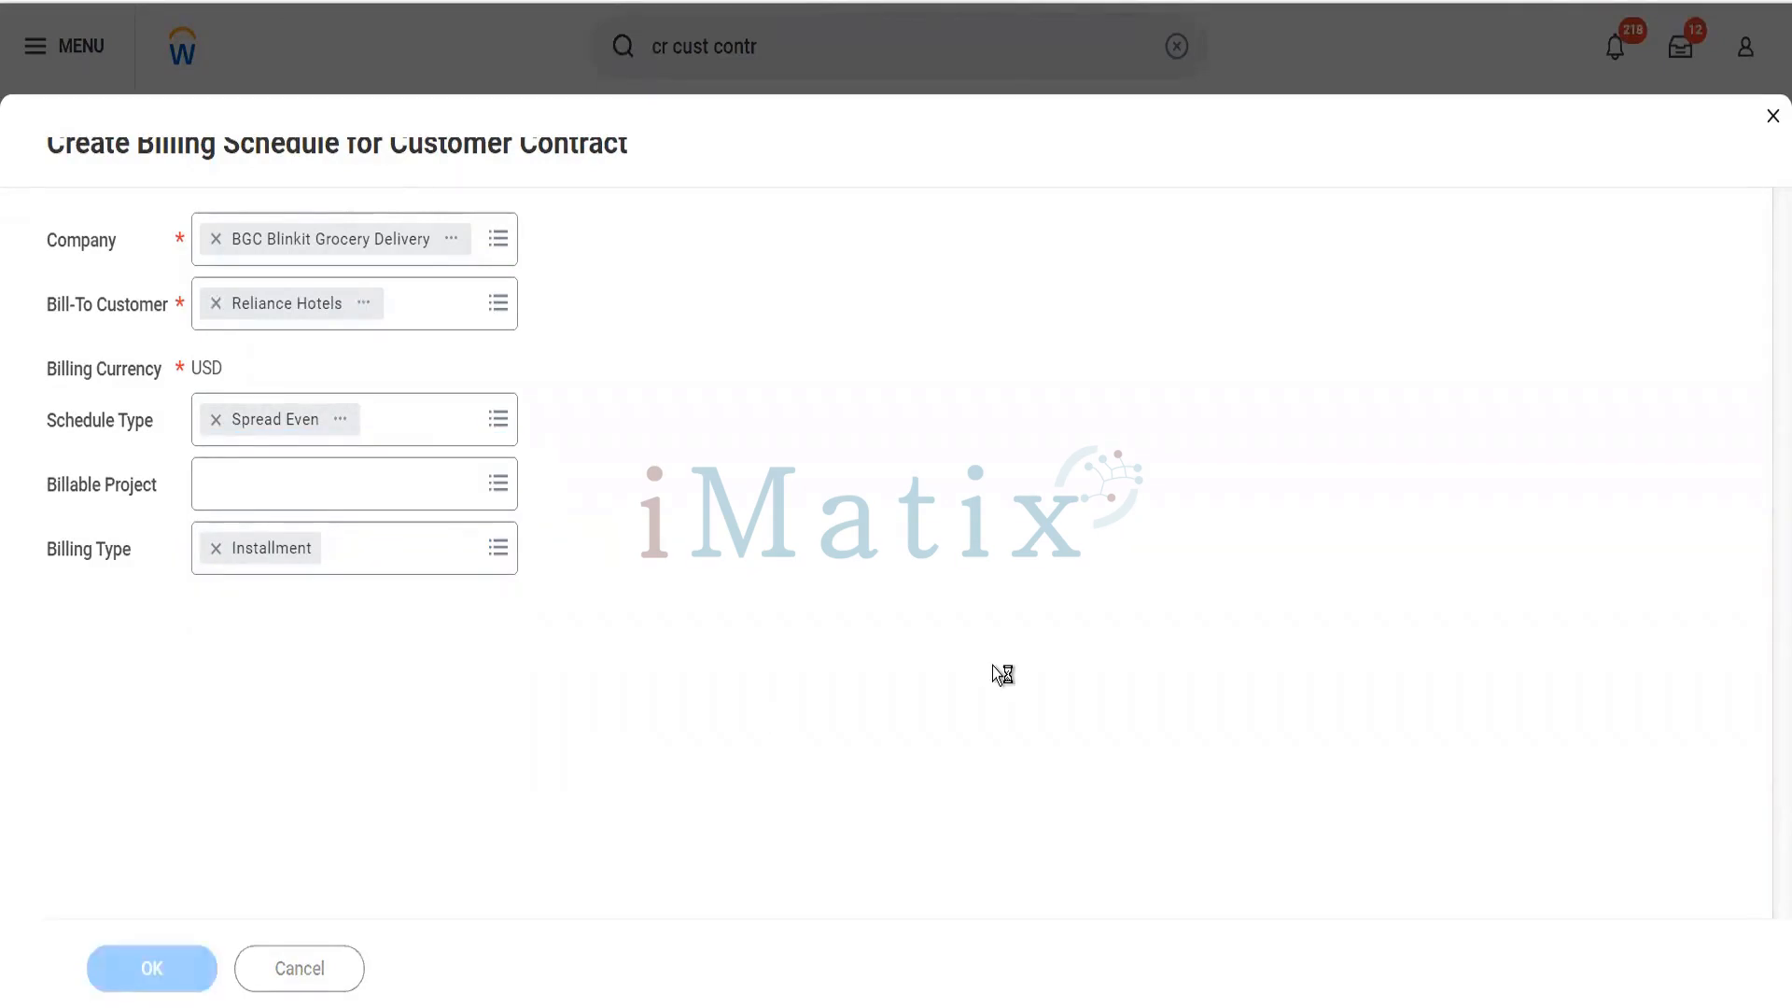
- Set the Schedule Type to Spread Even in the billing schedule's billing and schedule information
scroll(994, 665, down, 5)
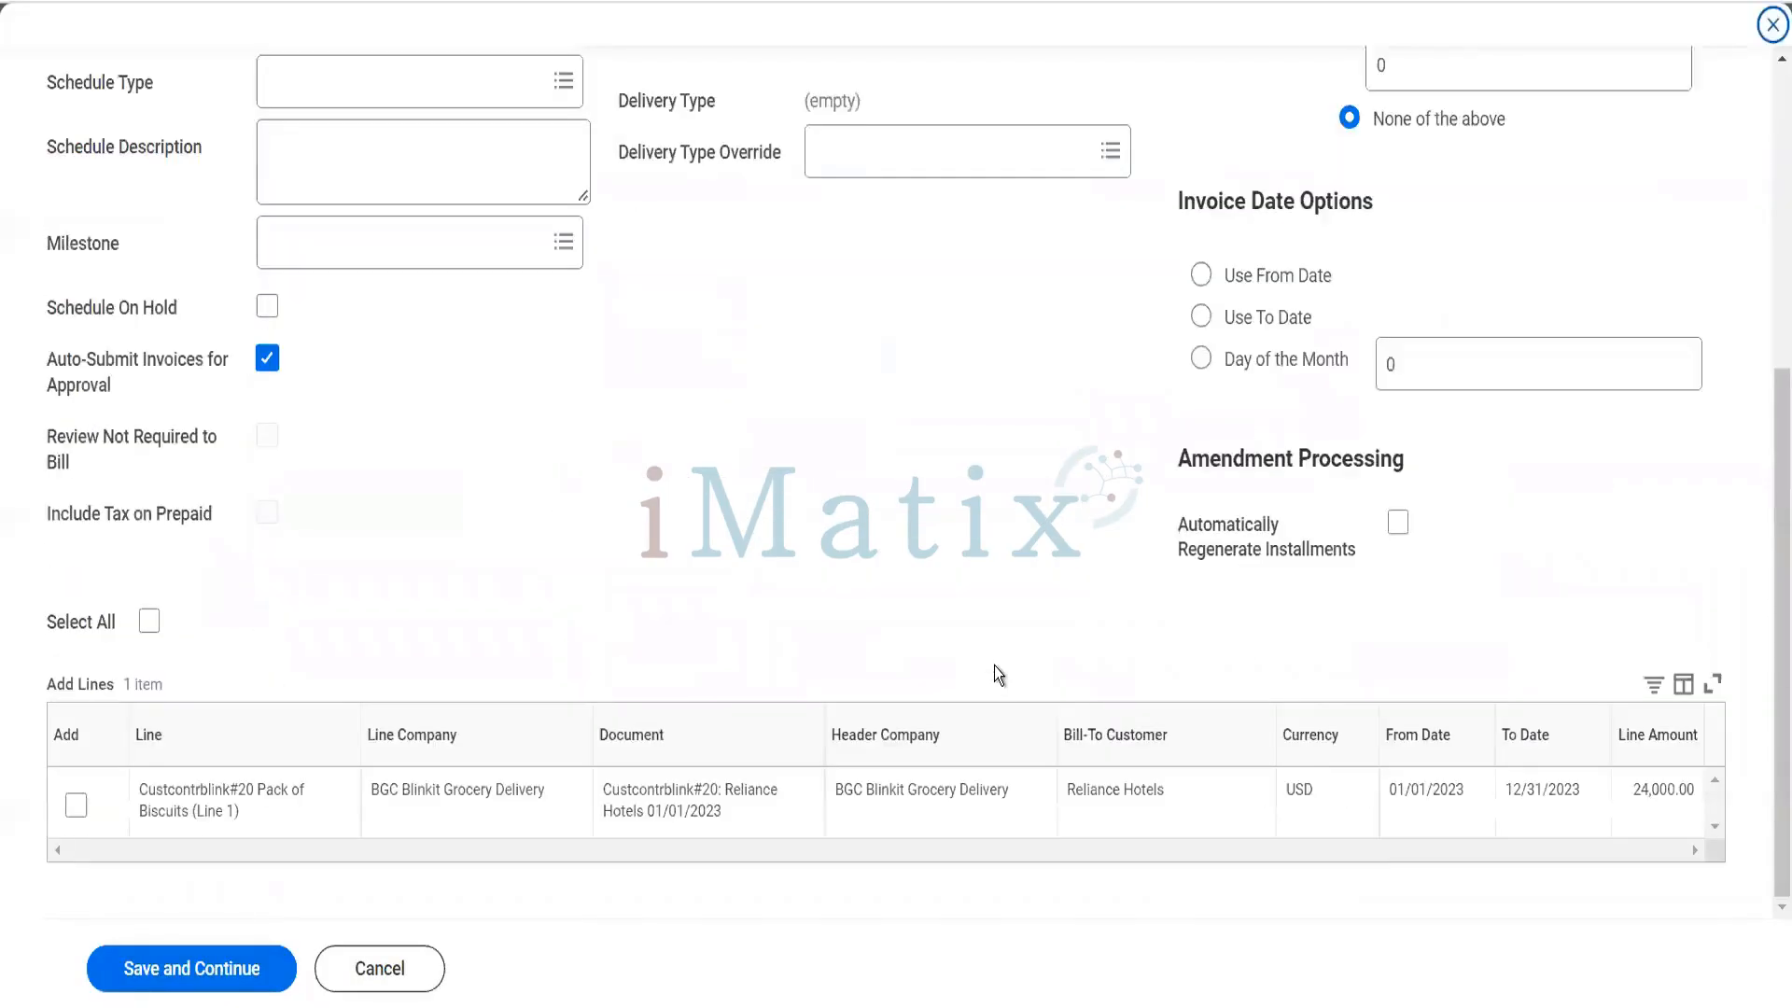
scroll(1017, 452, up, 5)
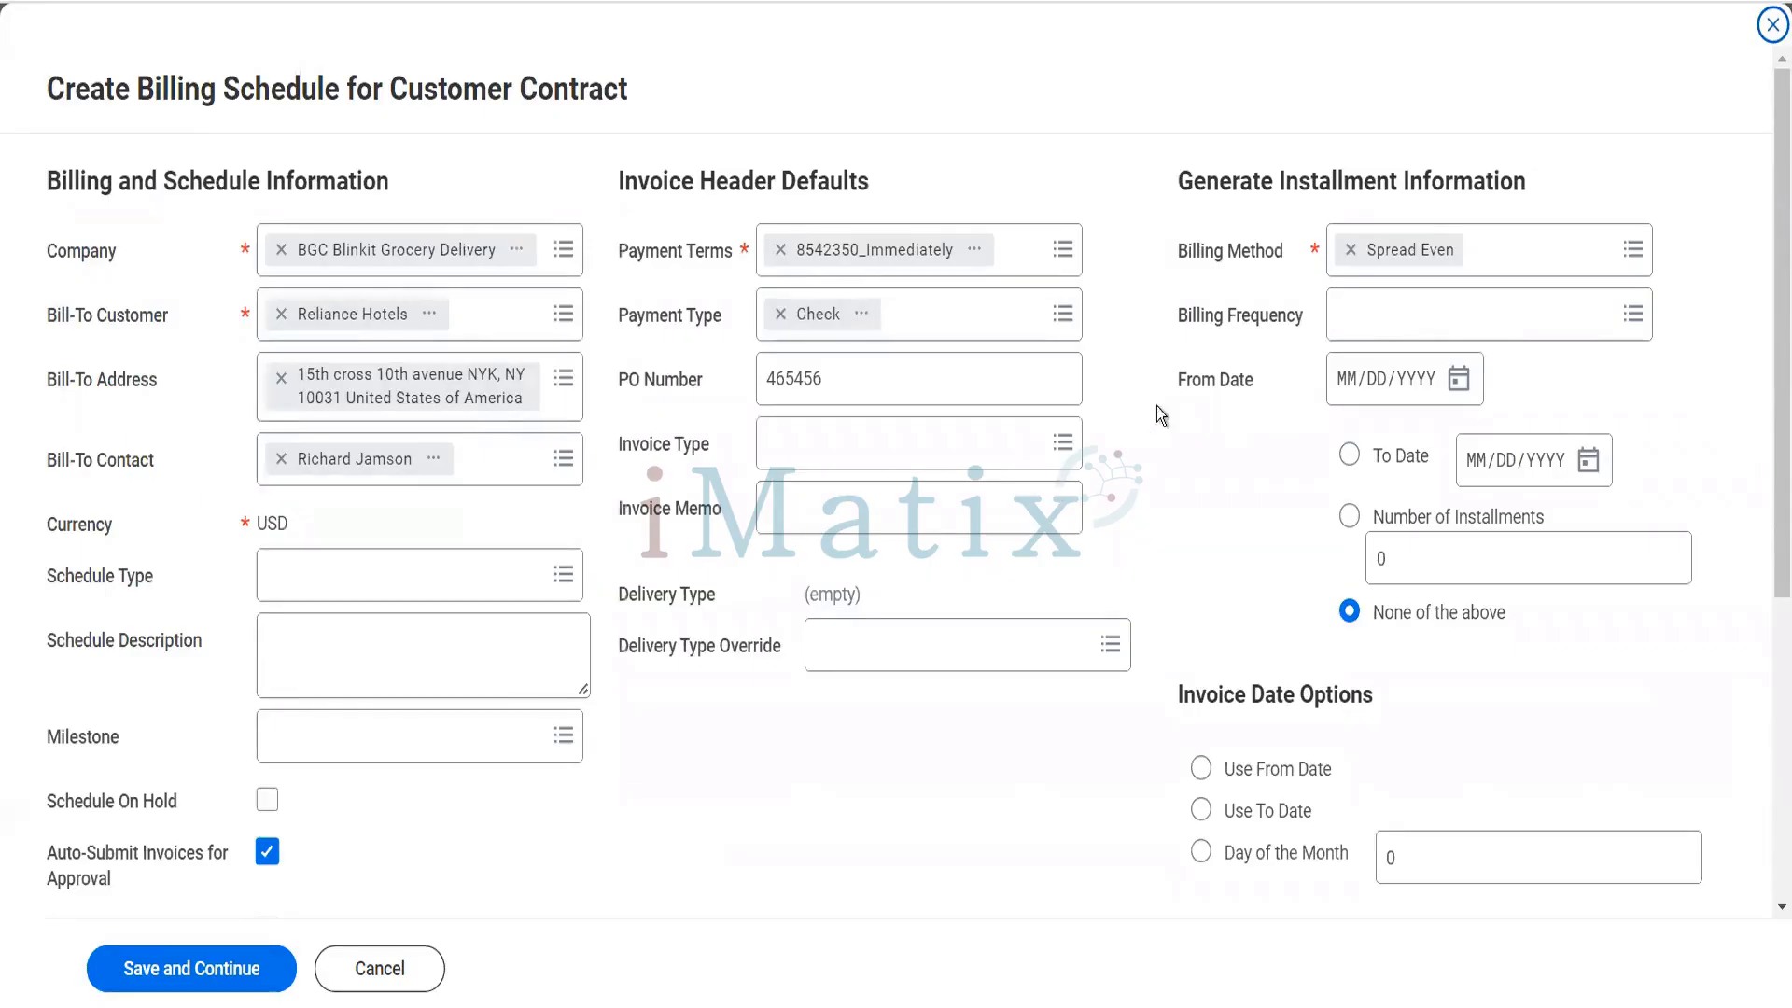
click(491, 594)
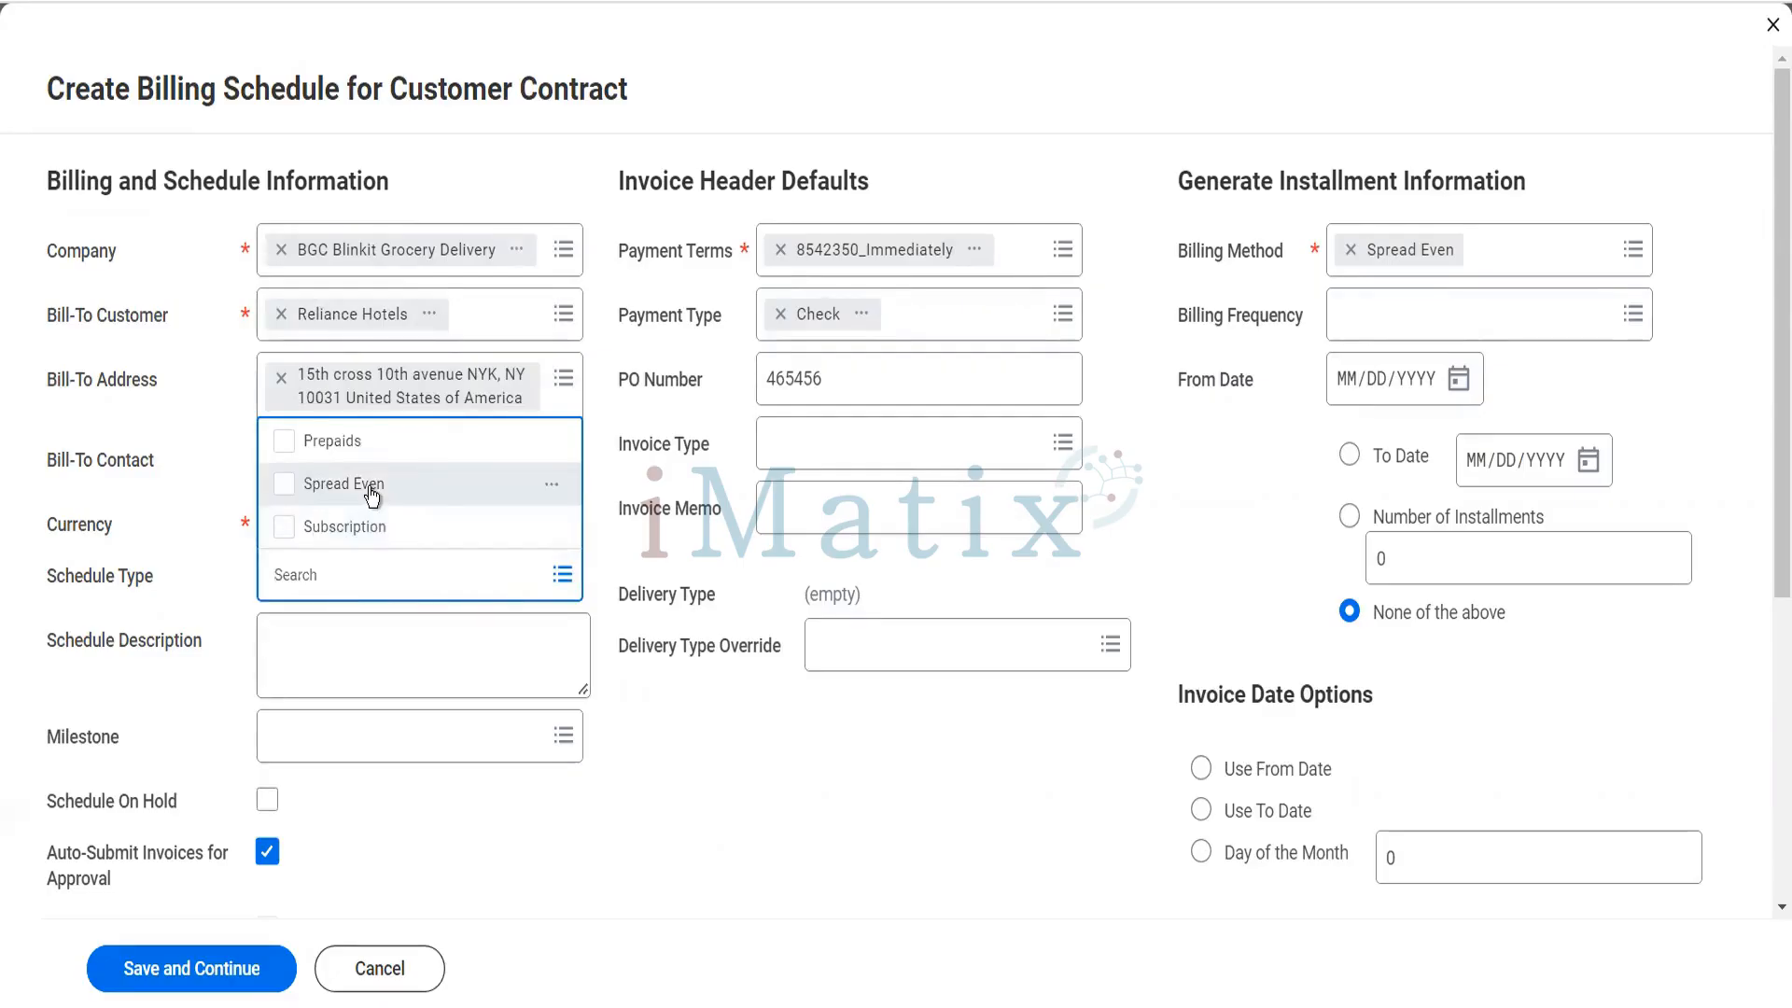
click(371, 494)
click(670, 821)
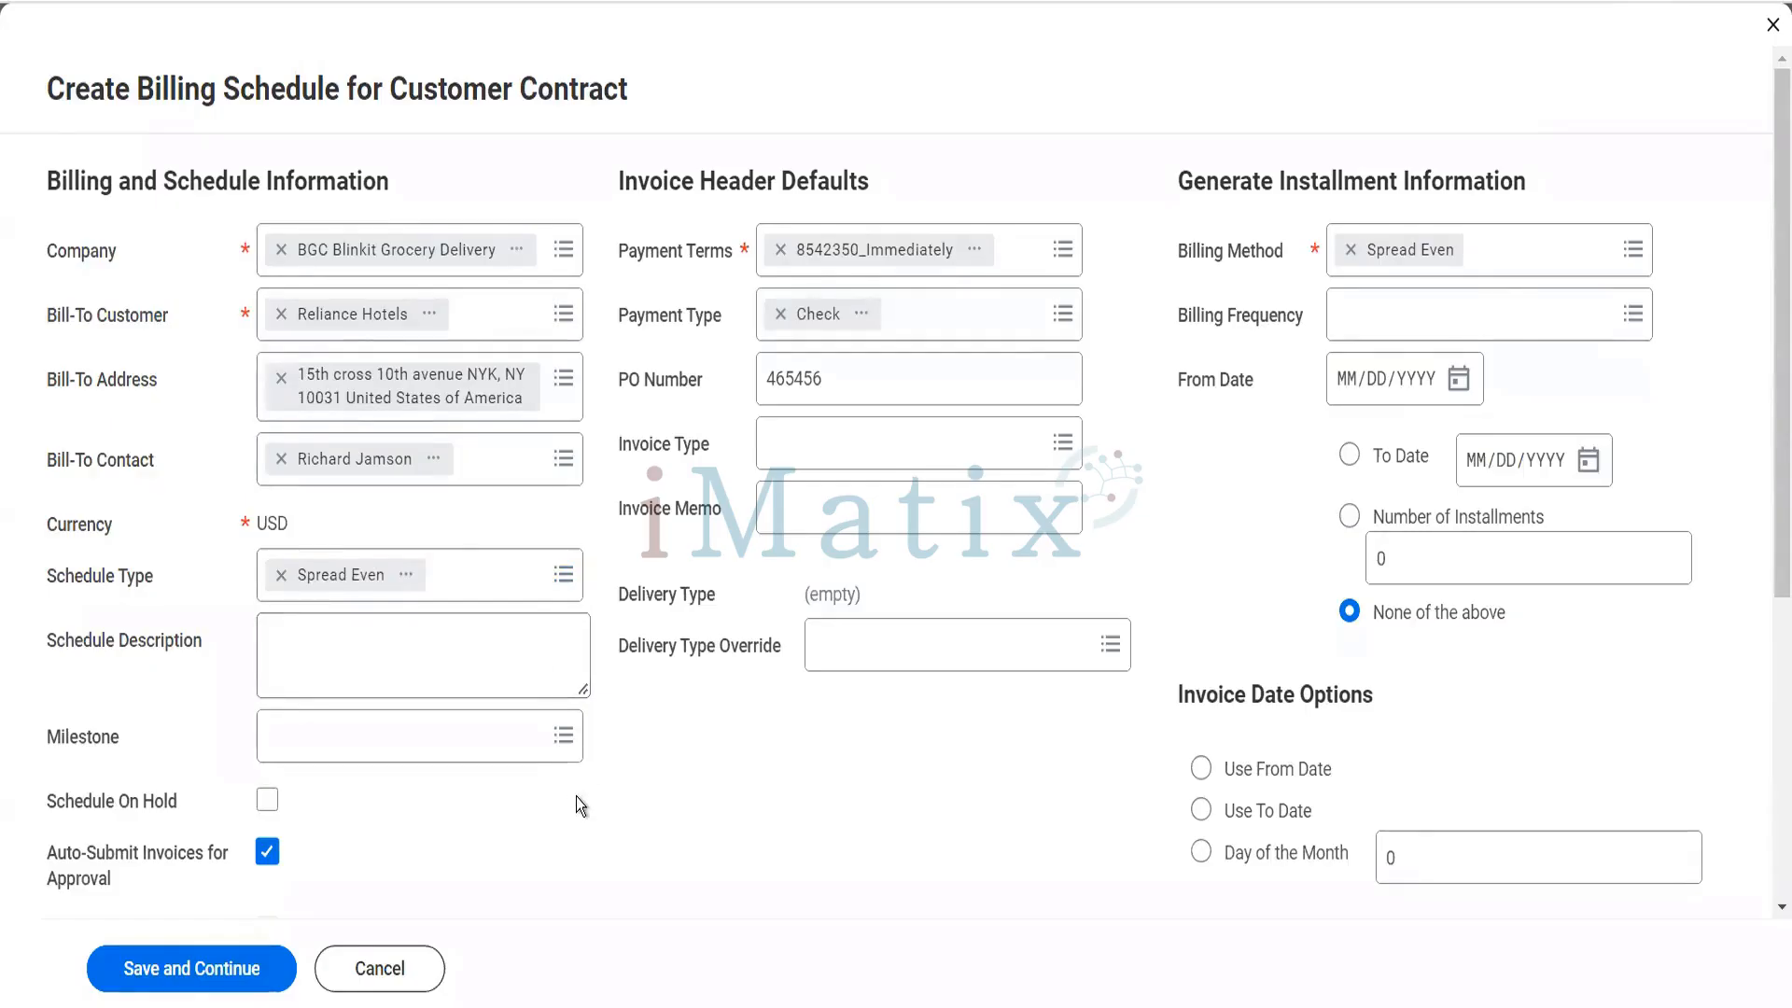
scroll(577, 800, down, 2)
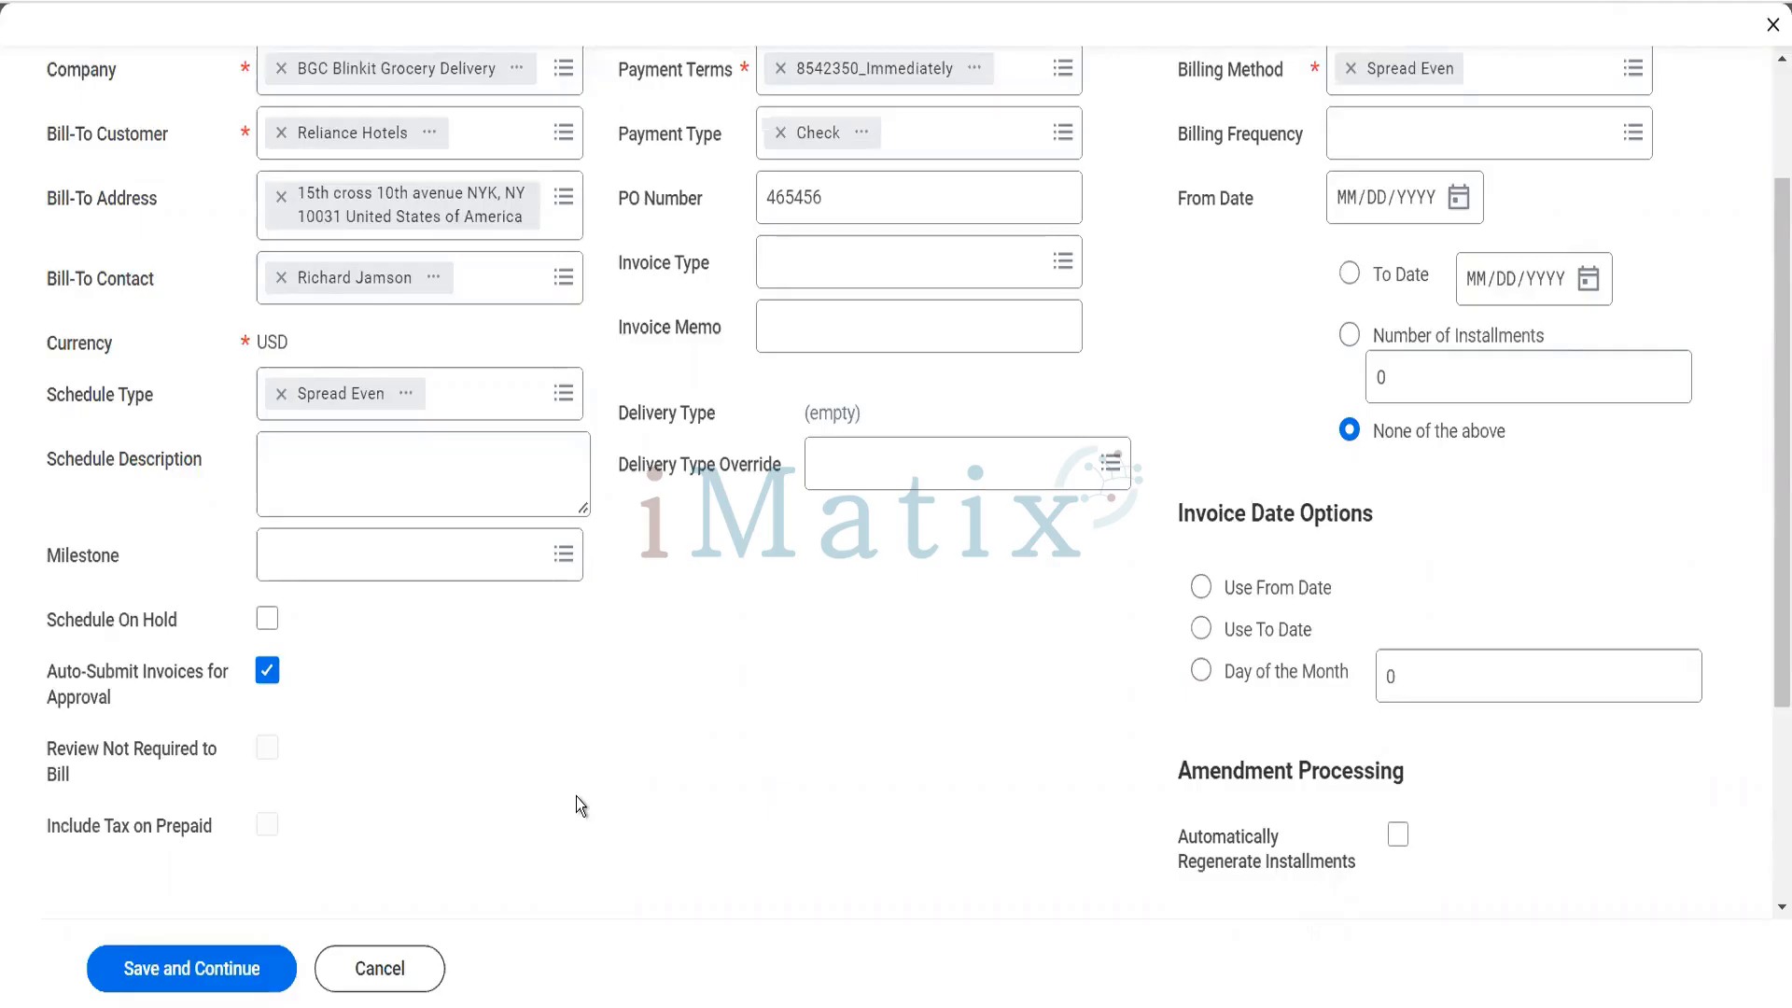
- Start a new date milestone for the billing schedule with customer Reliance Hotels and milestone type Delivery
click(476, 562)
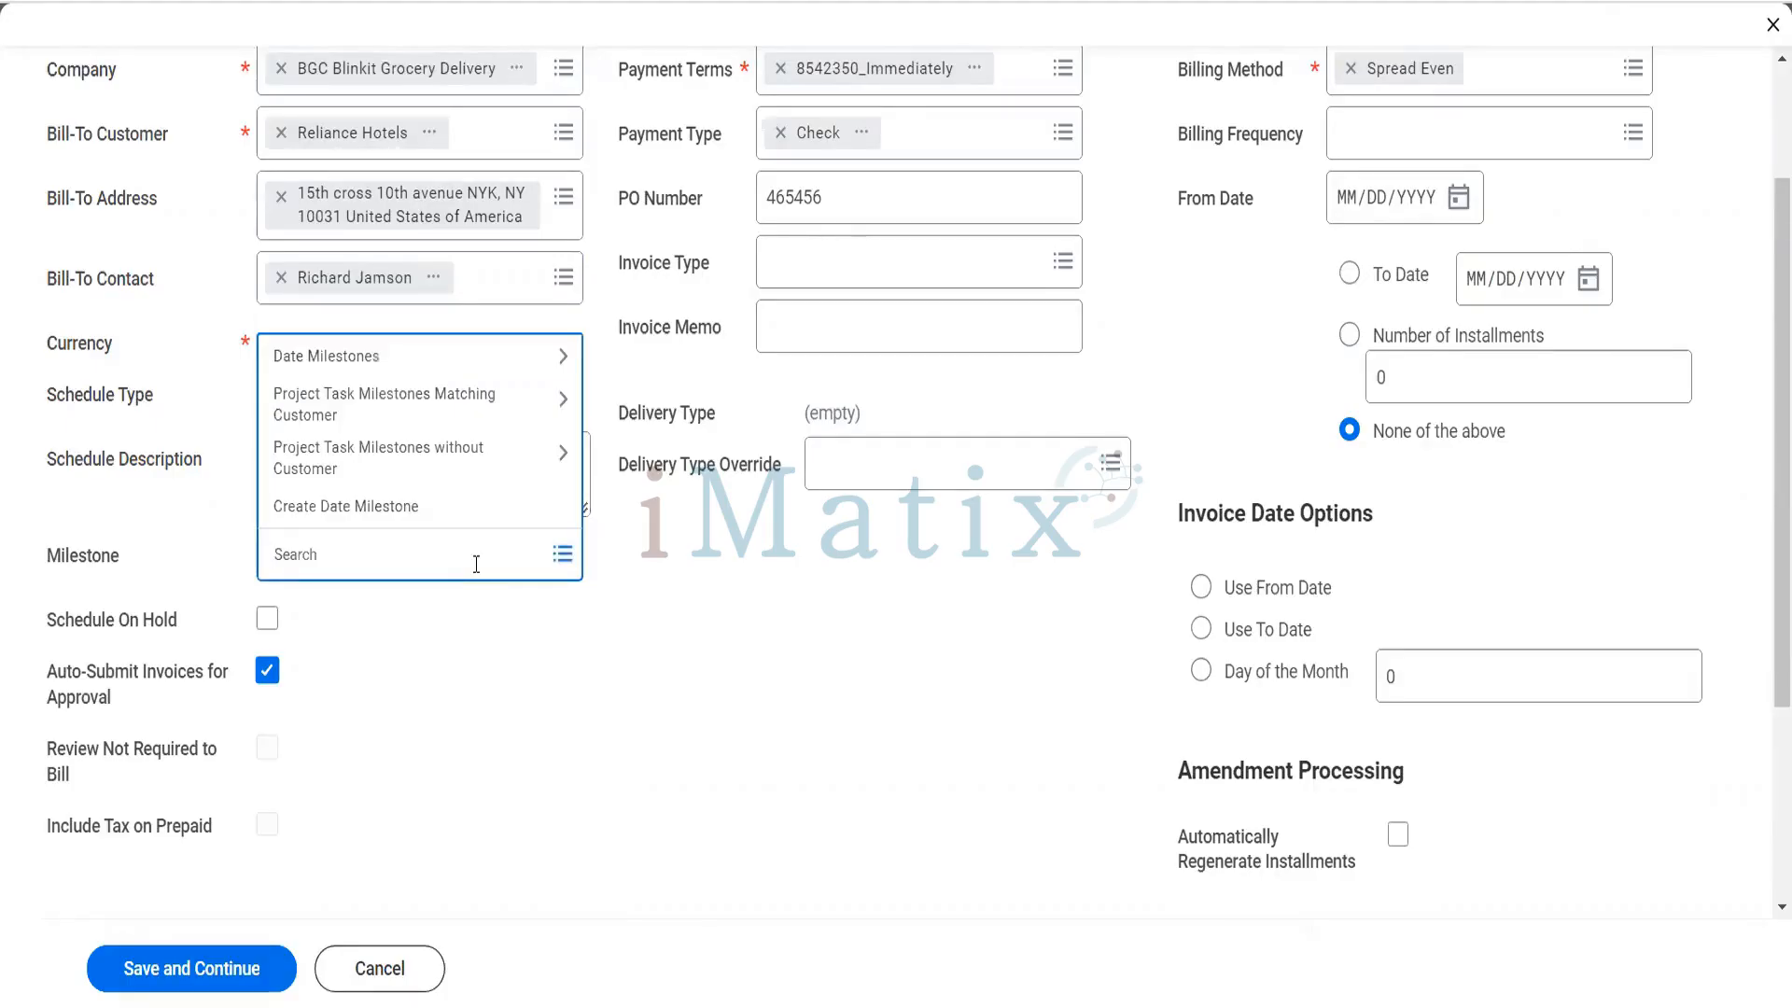
click(435, 503)
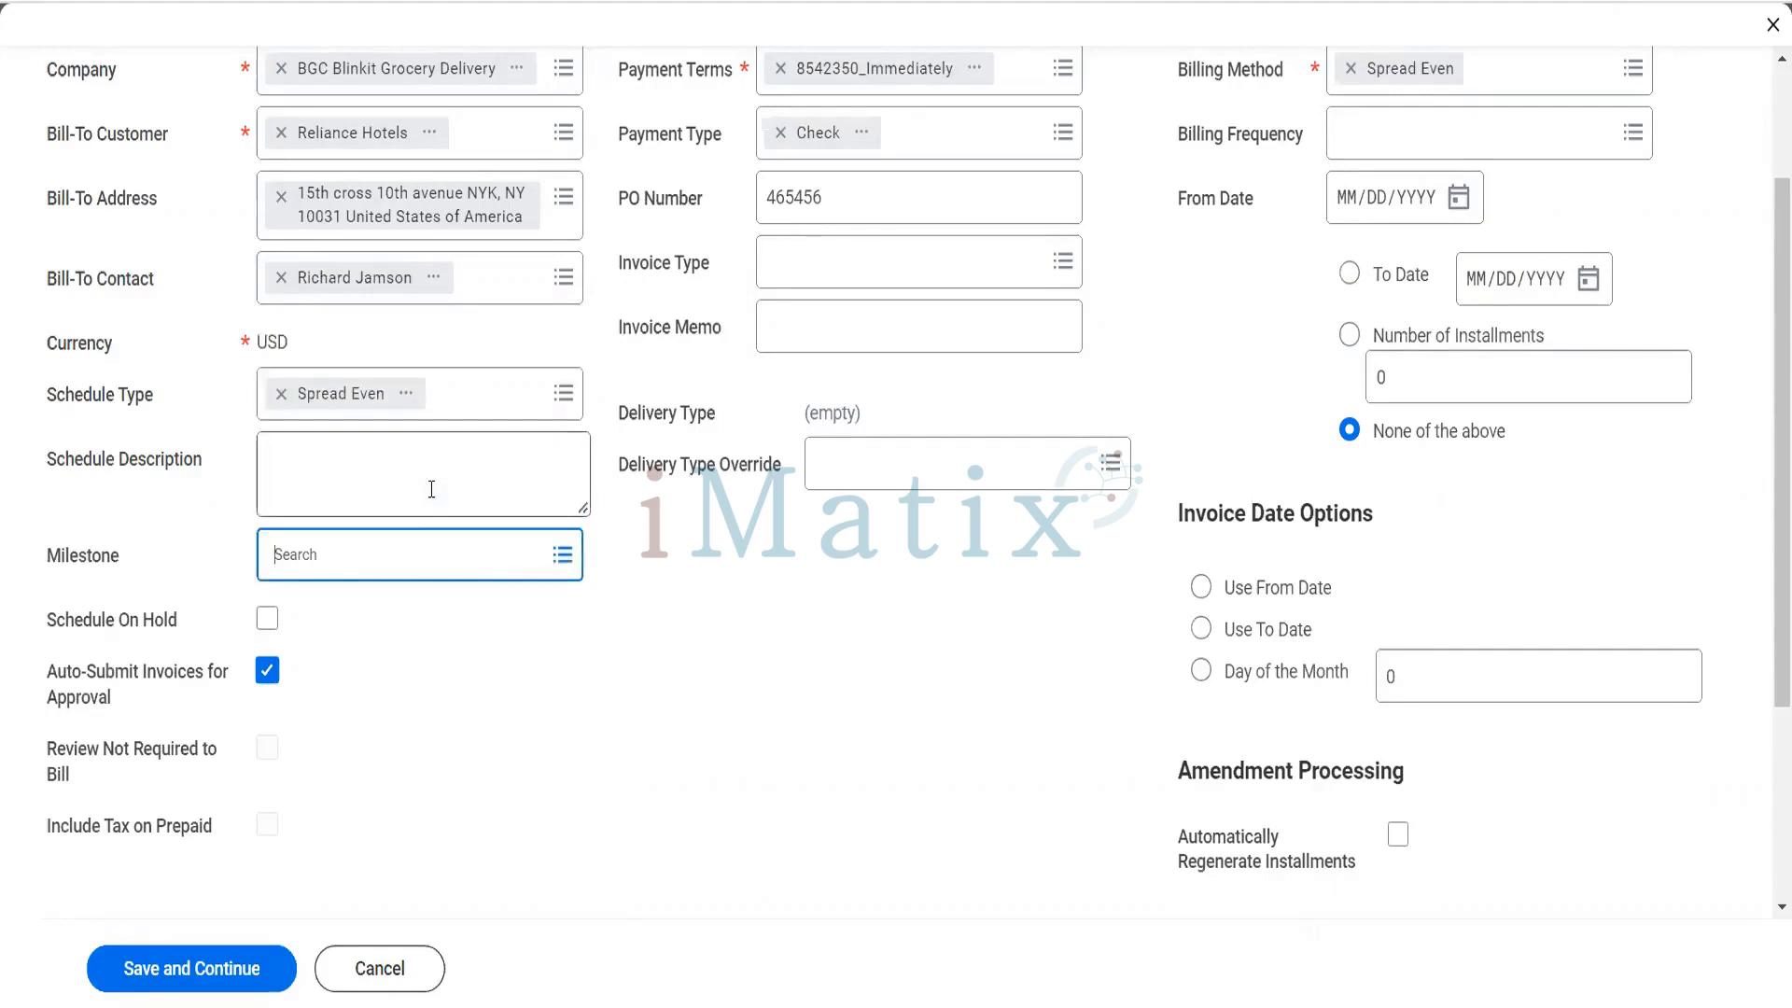
click(381, 368)
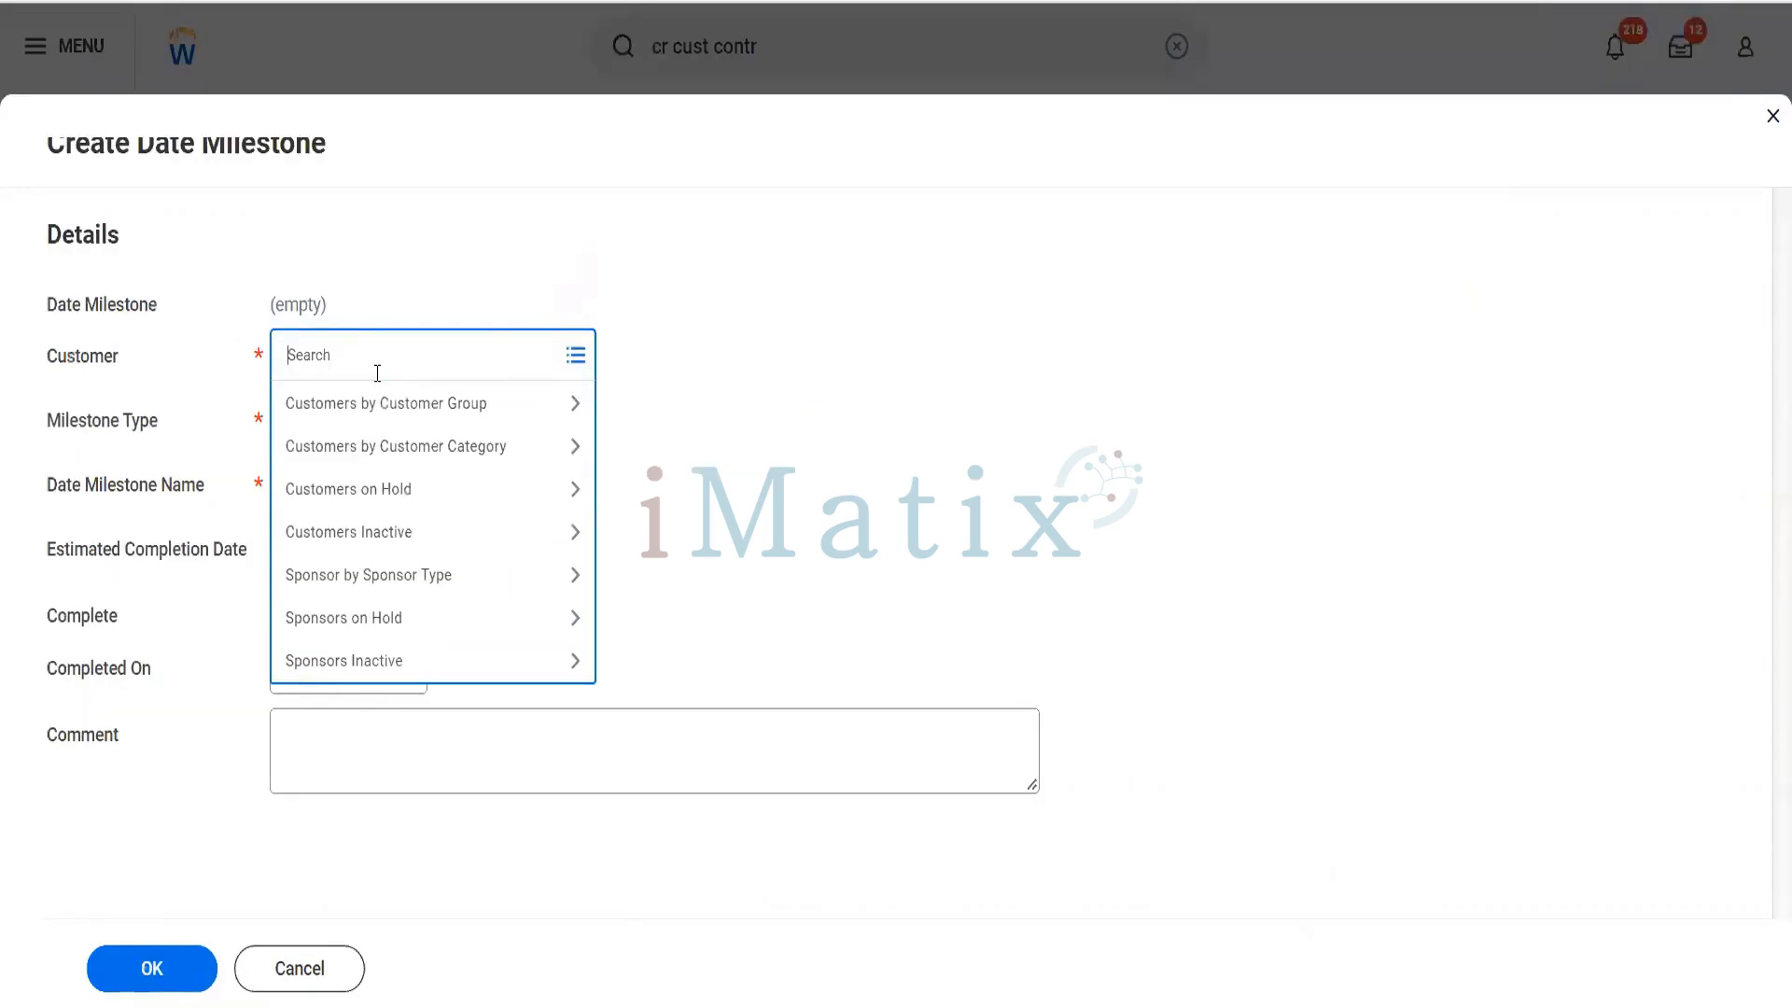
text(reliance)
key(Return)
click(358, 418)
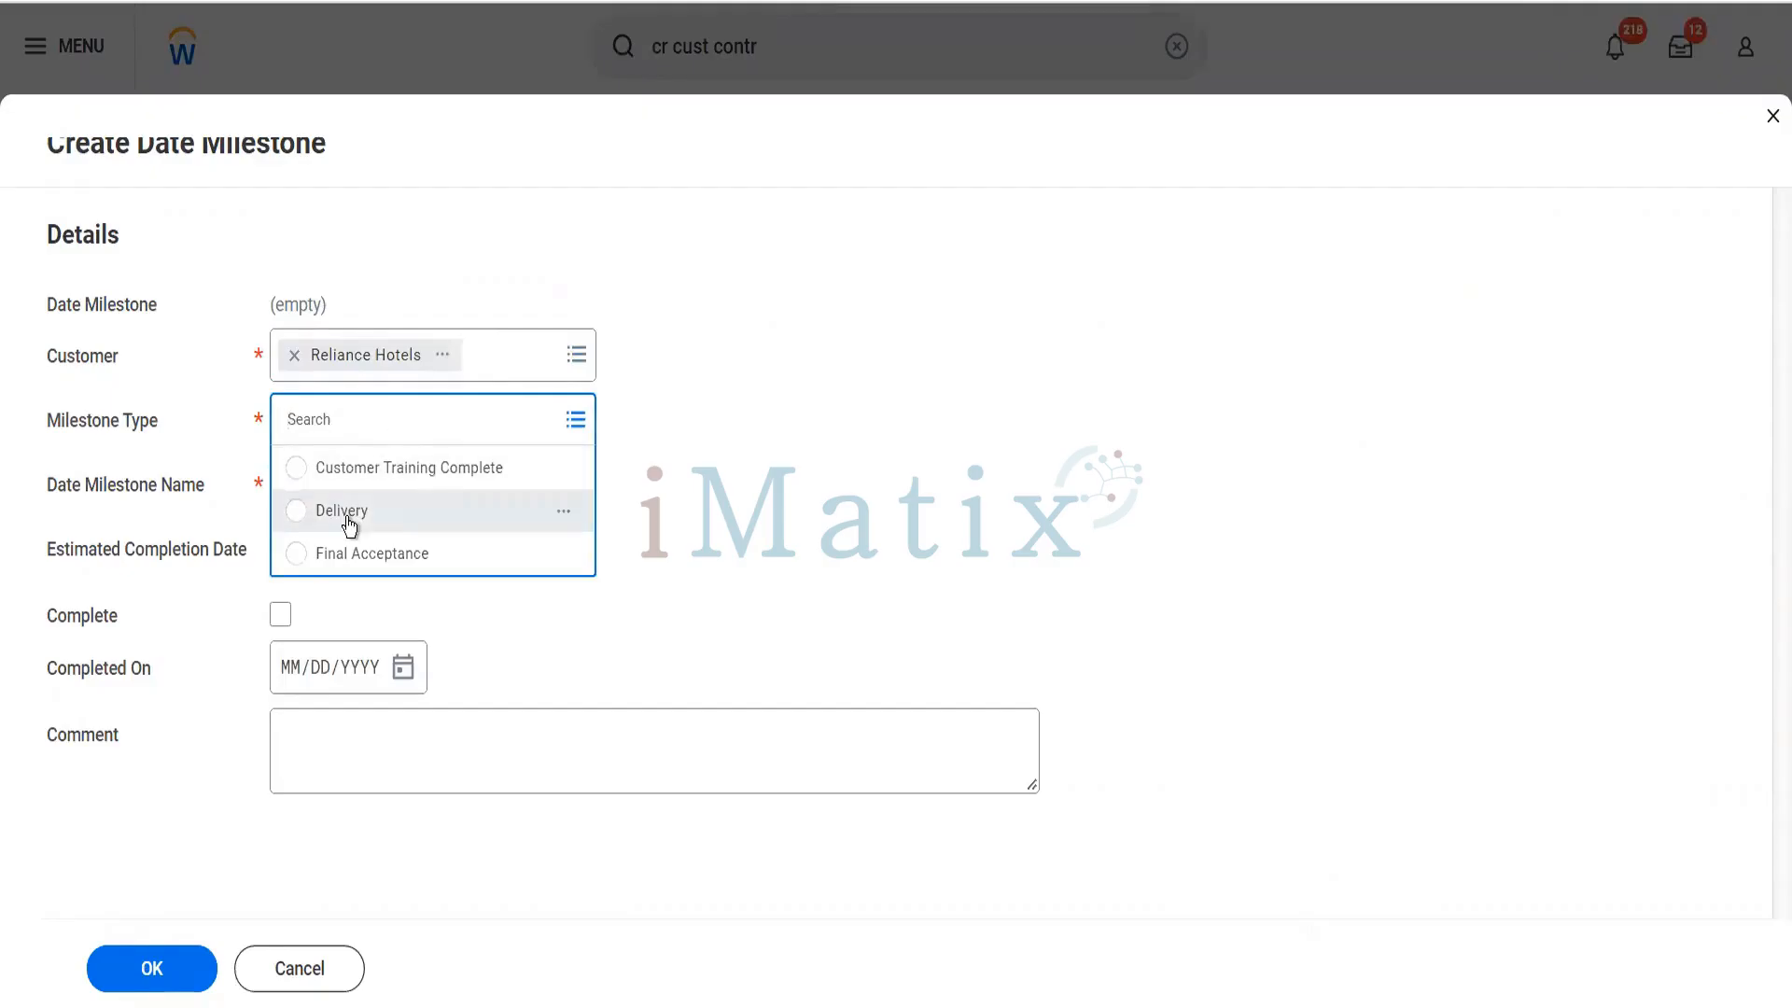
click(349, 511)
- Name the date milestone "Blinkit Date based Milestone"
click(354, 481)
text(Delivery)
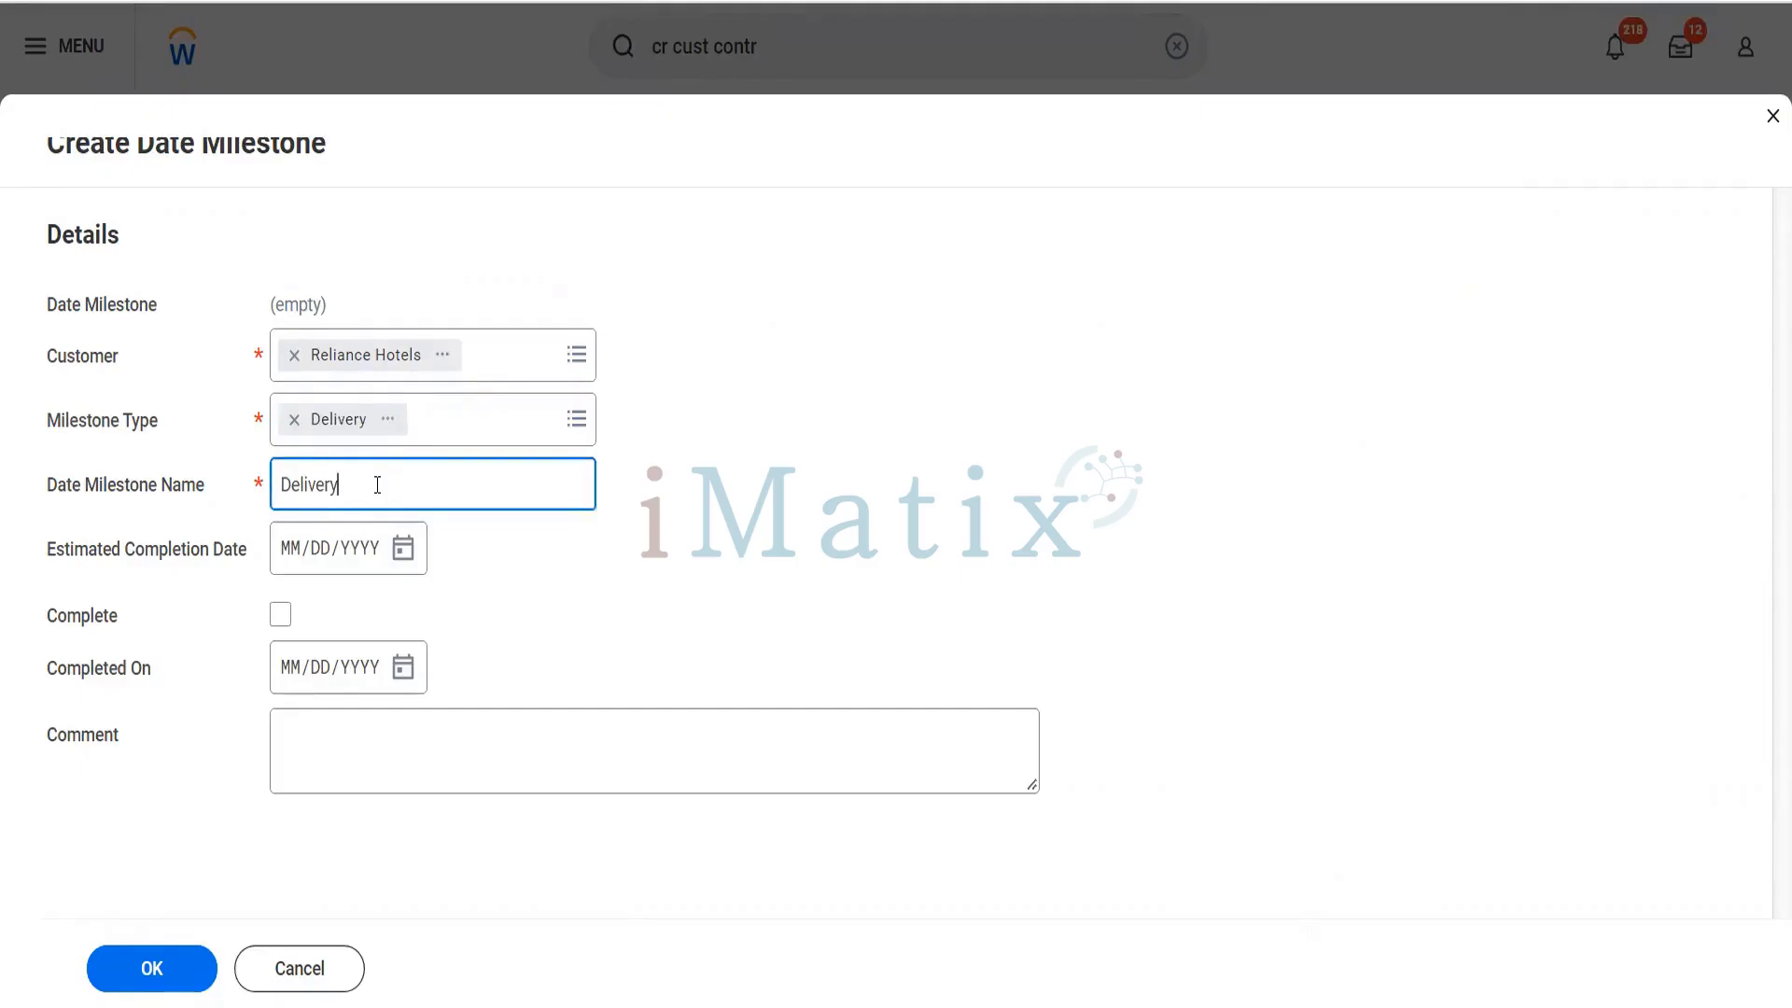
key(BackSpace)
key(BackSpace)
key(BackSpace)
key(BackSpace)
key(BackSpace)
key(BackSpace)
key(BackSpace)
key(BackSpace)
text(Blinkit Da)
key(BackSpace)
text(ate based Mile)
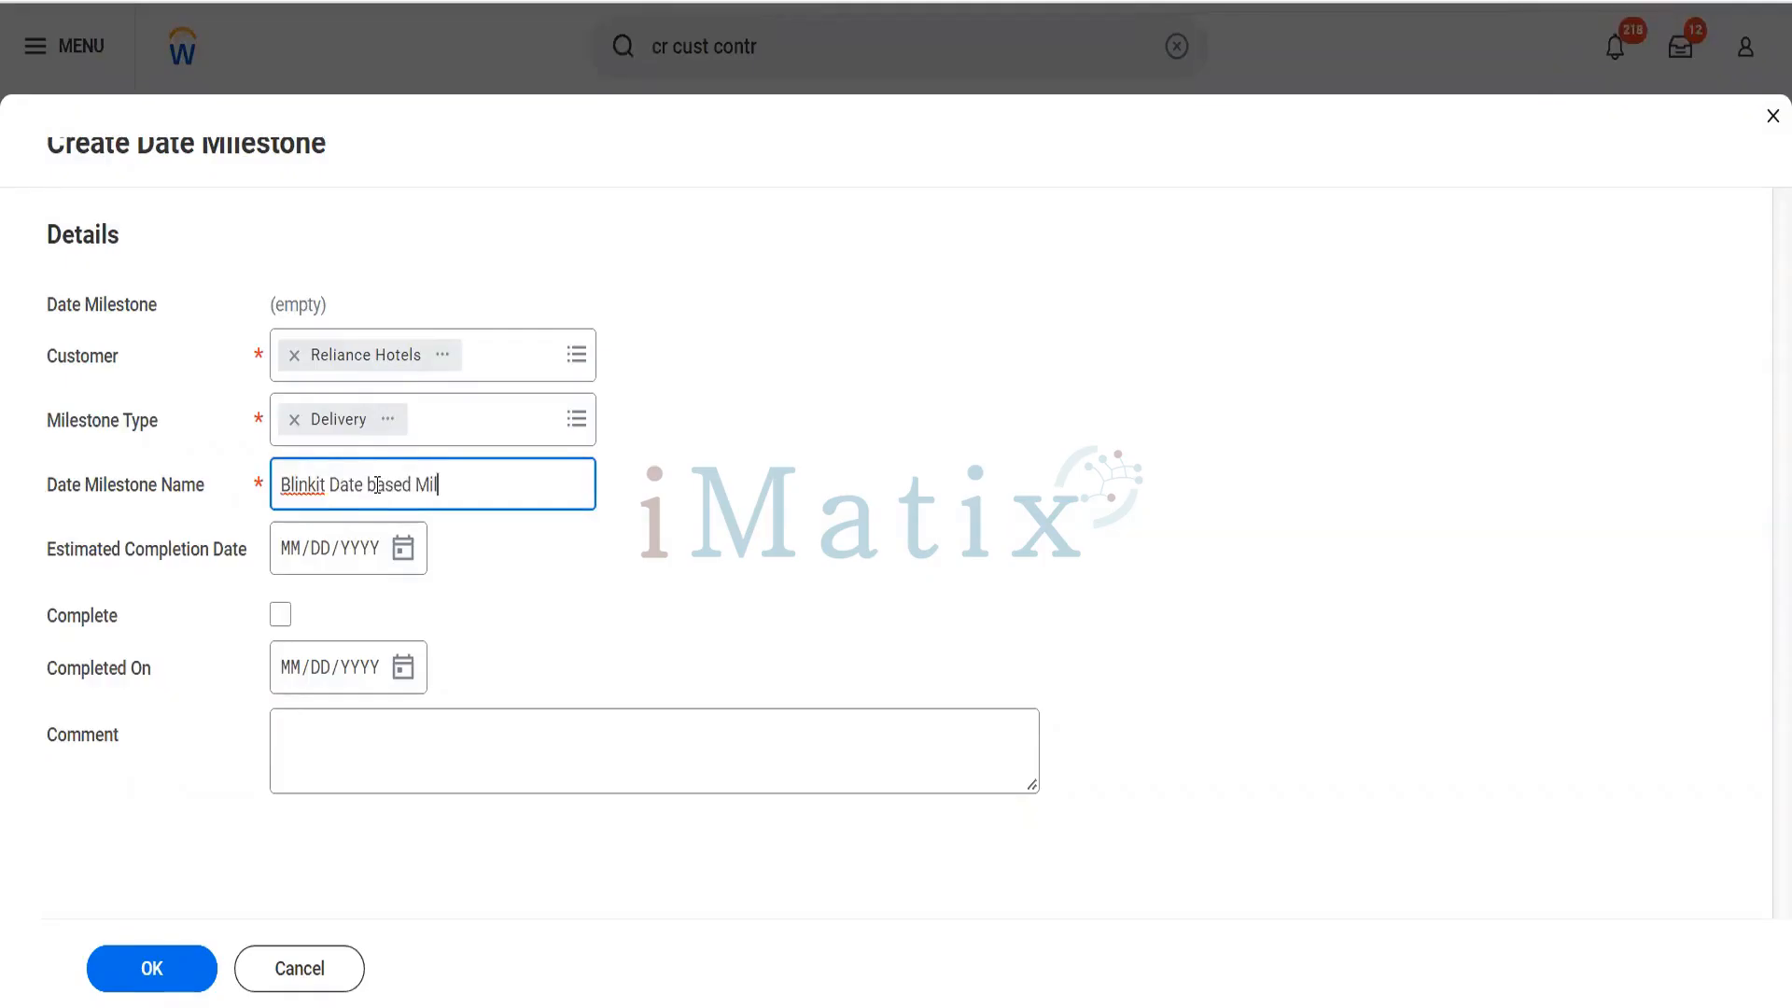
key(BackSpace)
text(eson)
key(BackSpace)
text(tne)
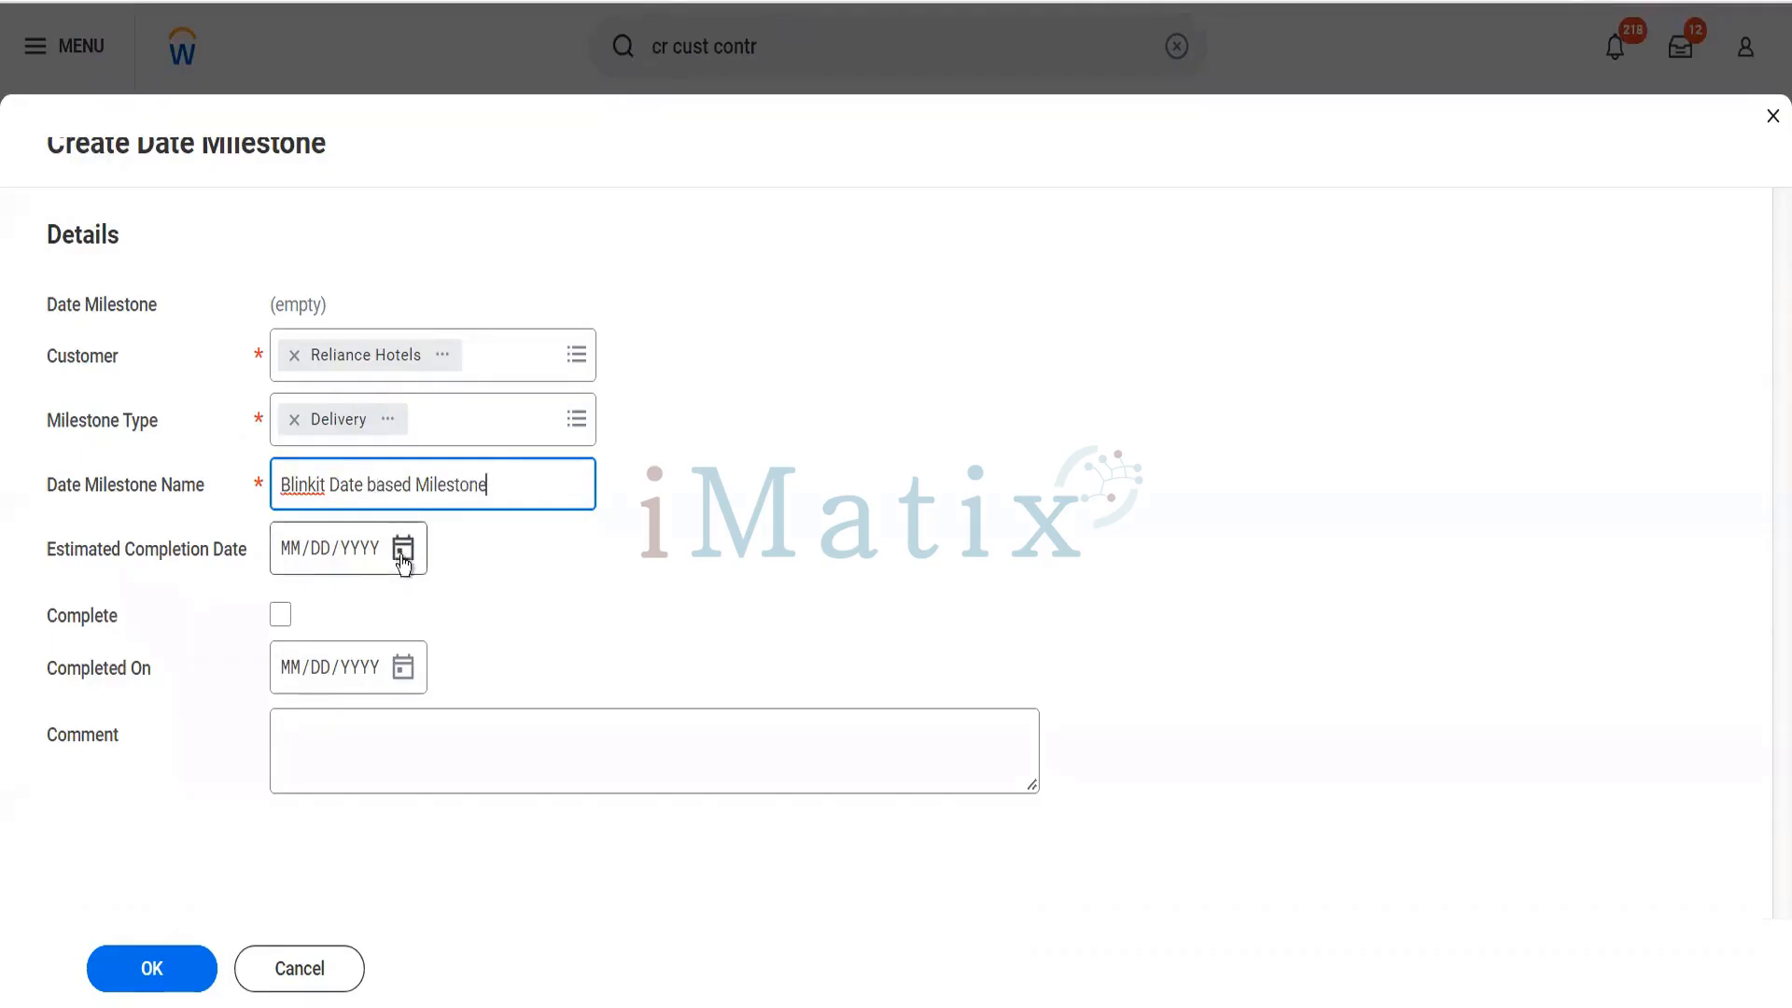
- Set the milestone's estimated completion date to 12/31/2023 and save it to the billing schedule
click(289, 558)
text(12/31/20)
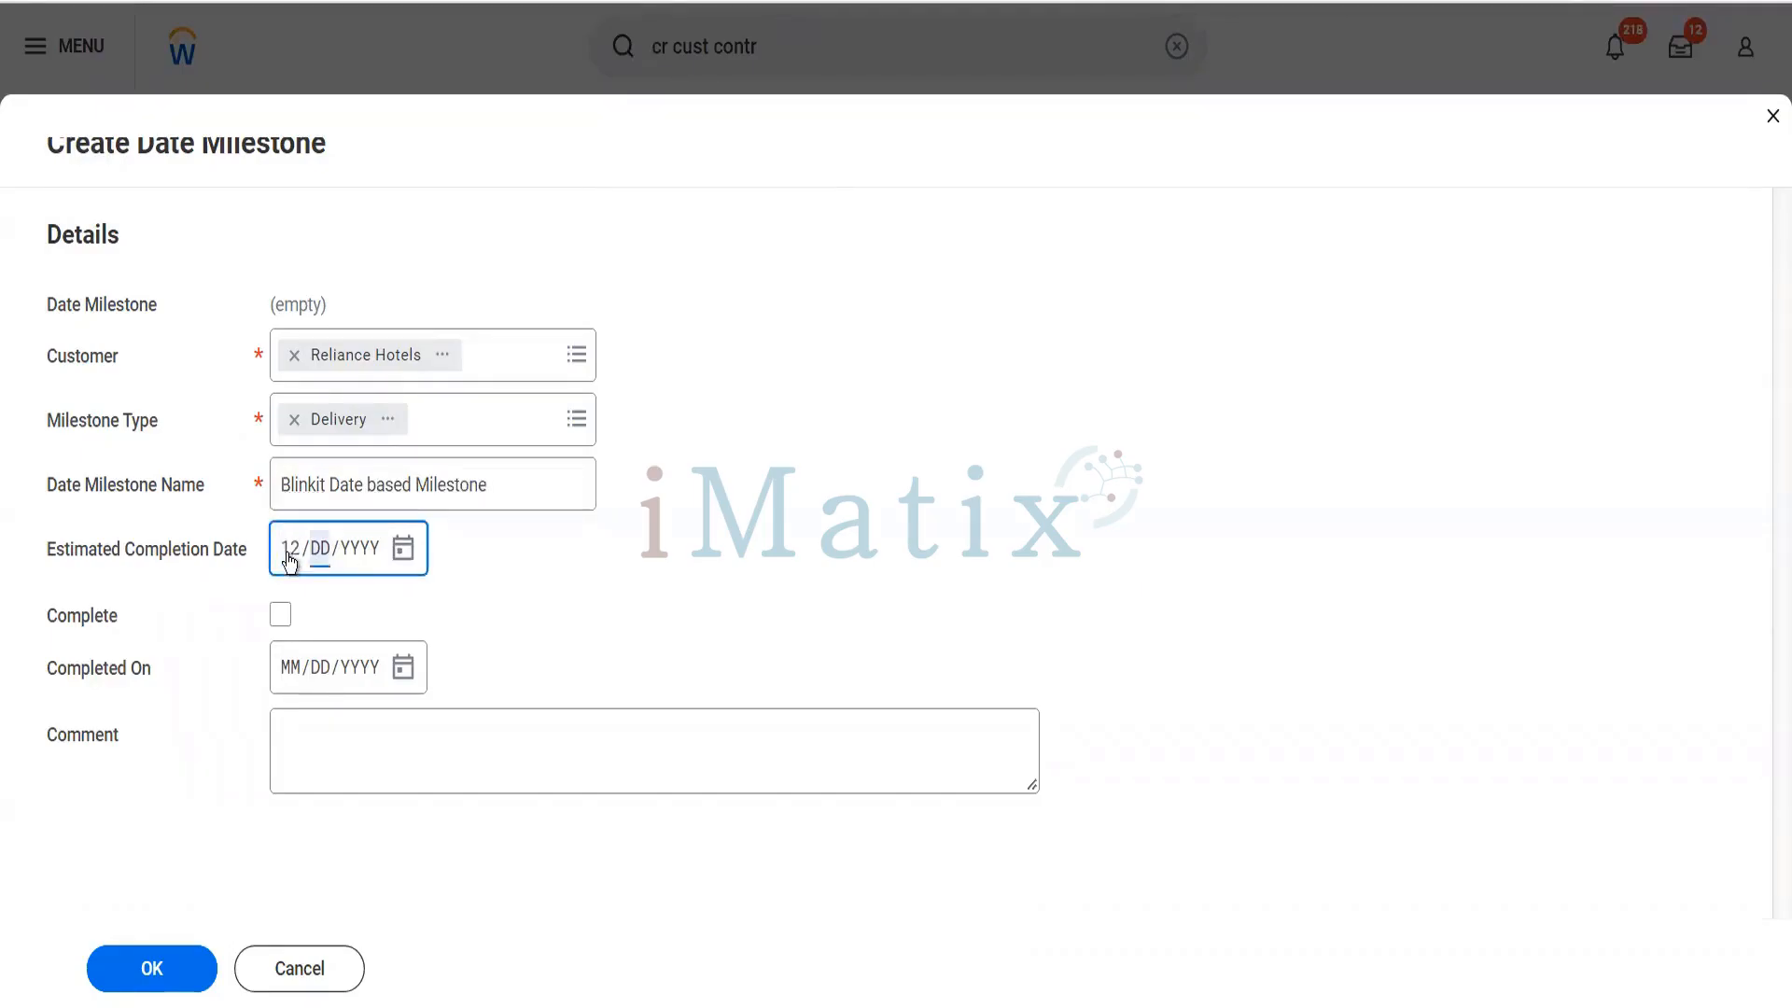
text(23)
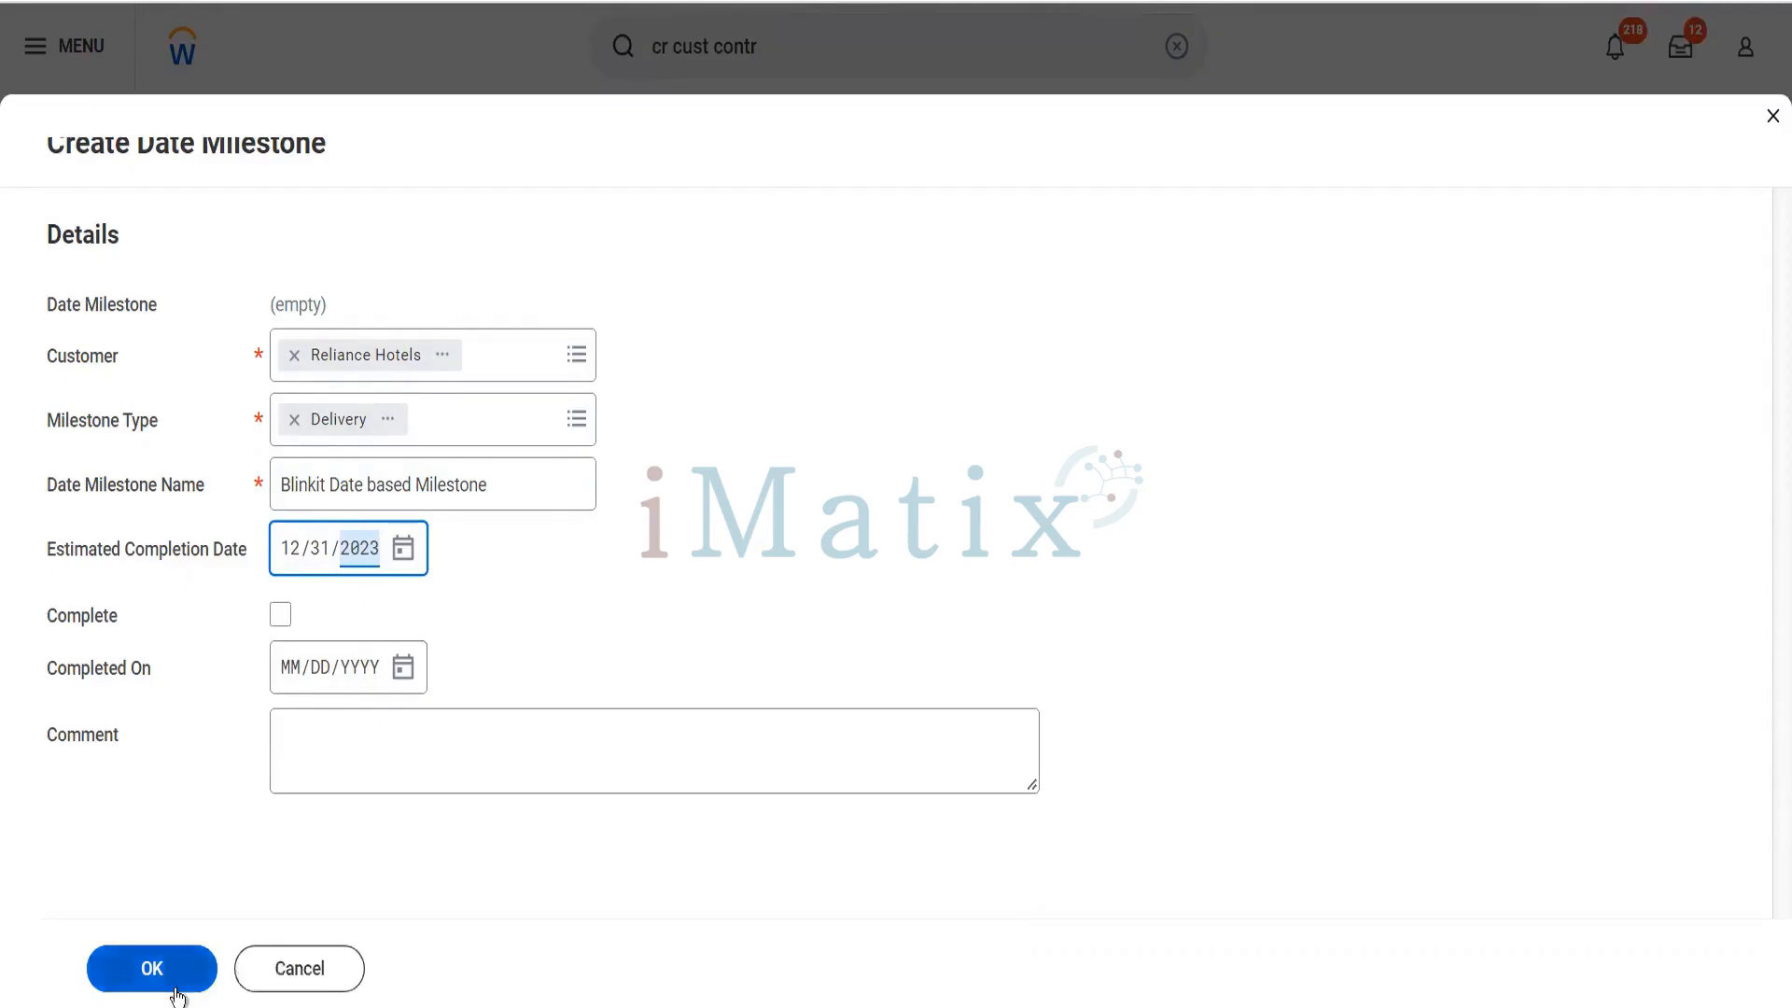
click(178, 995)
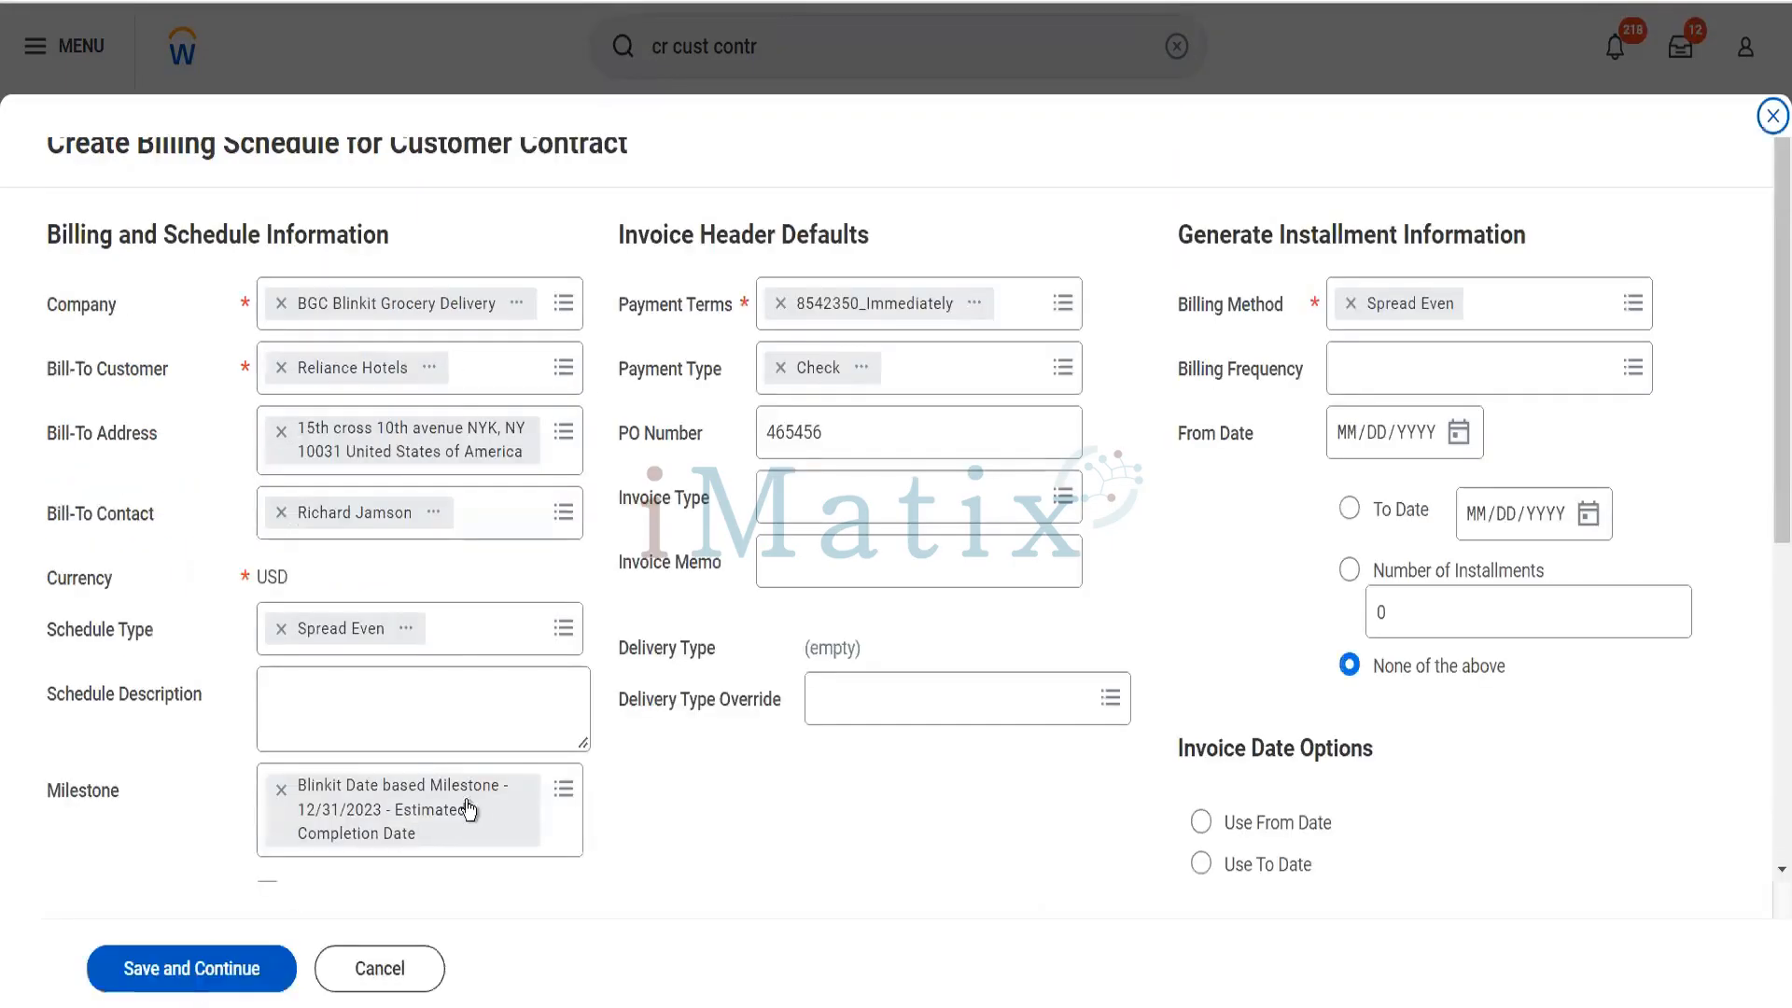
- Set the installment billing frequency to Monthly with a From Date of 01/01/2023
scroll(563, 808, down, 3)
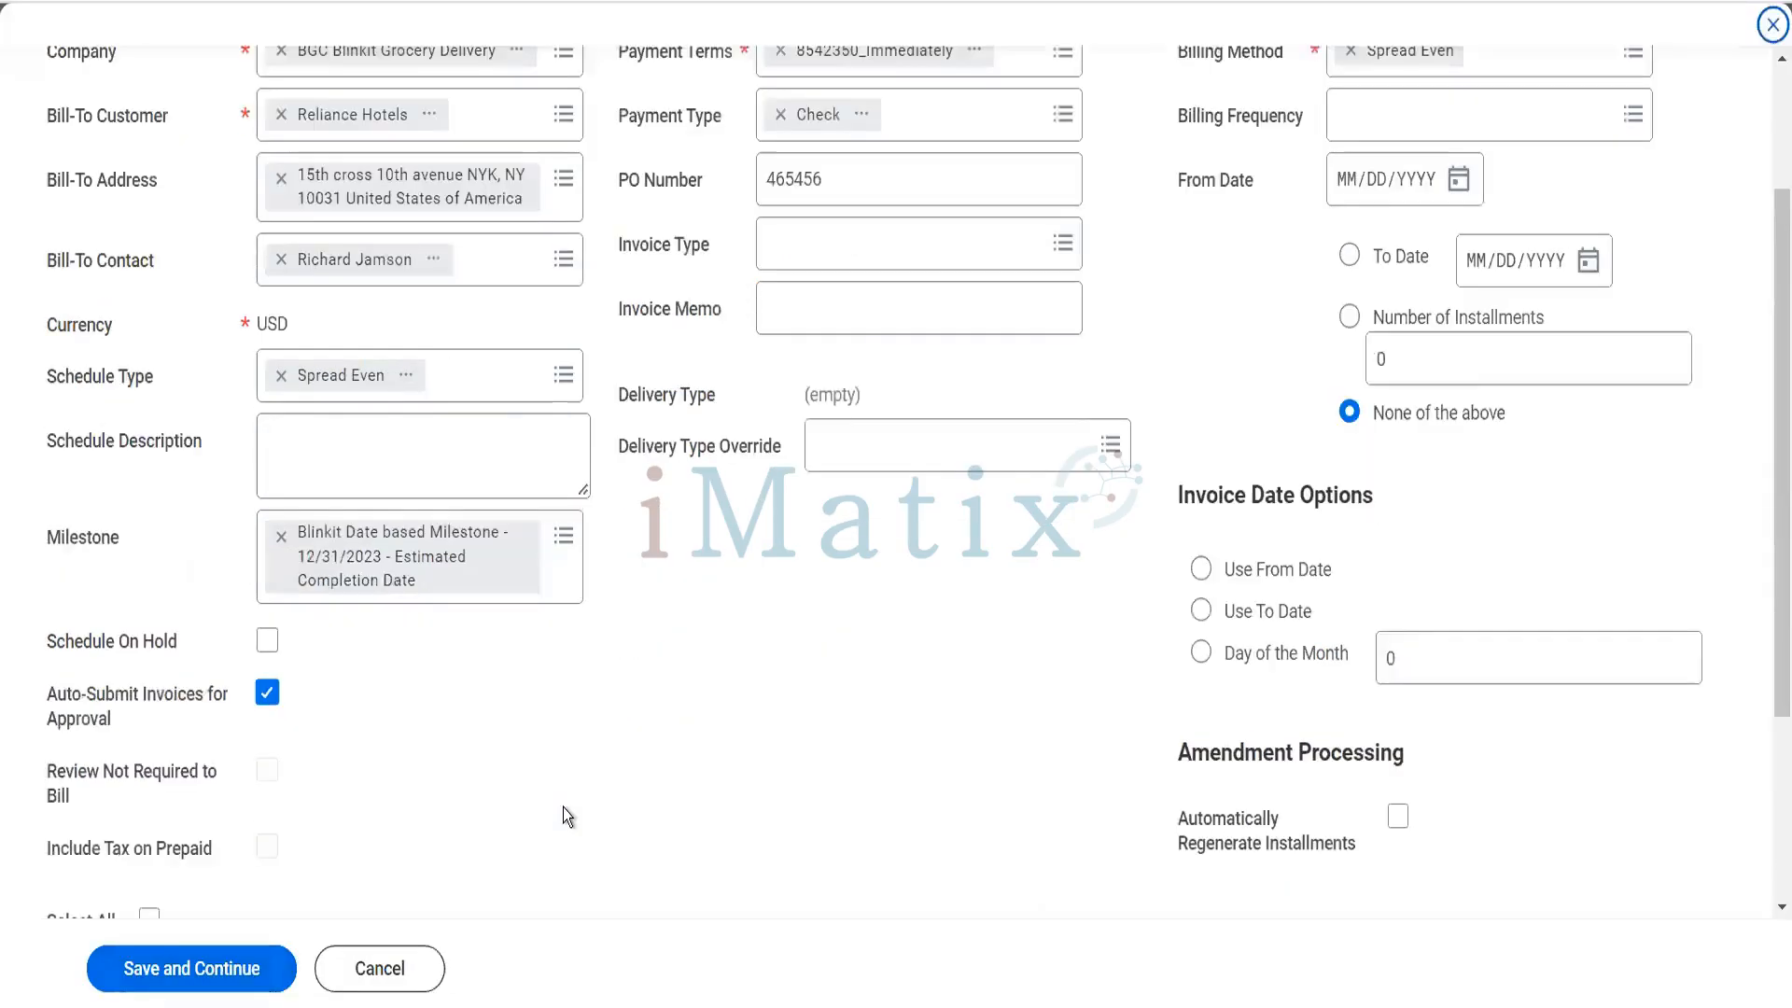
scroll(907, 644, up, 3)
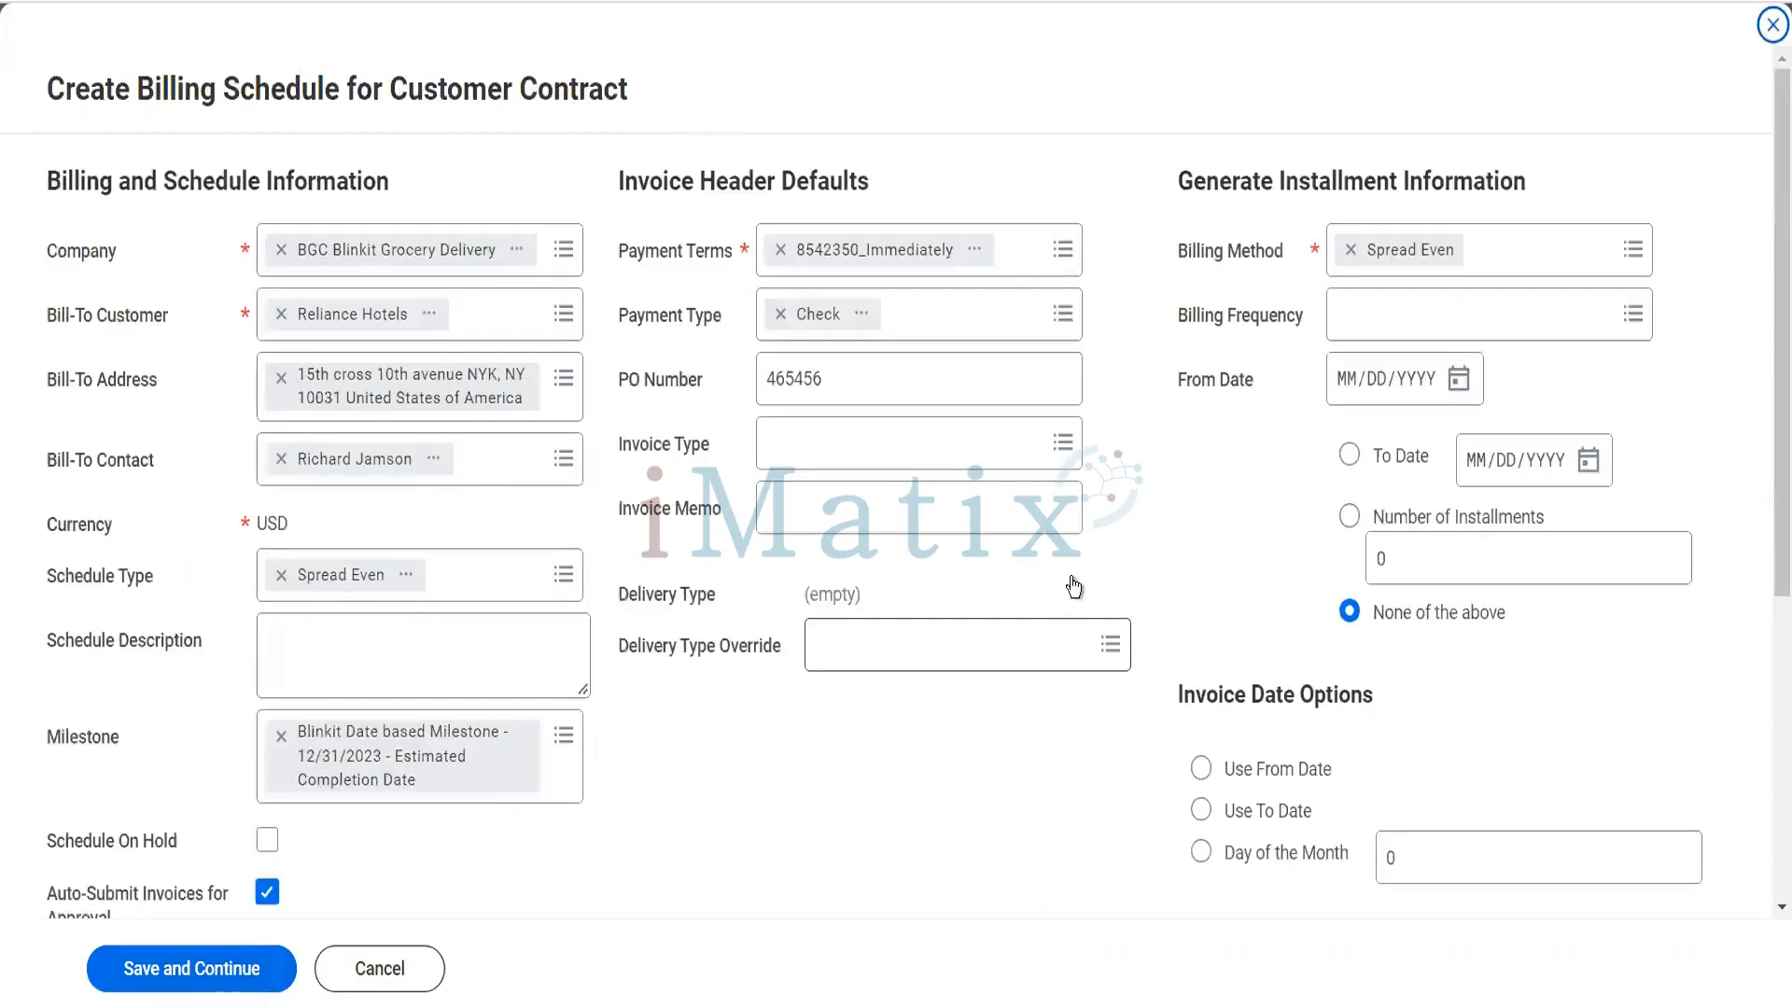
click(1388, 333)
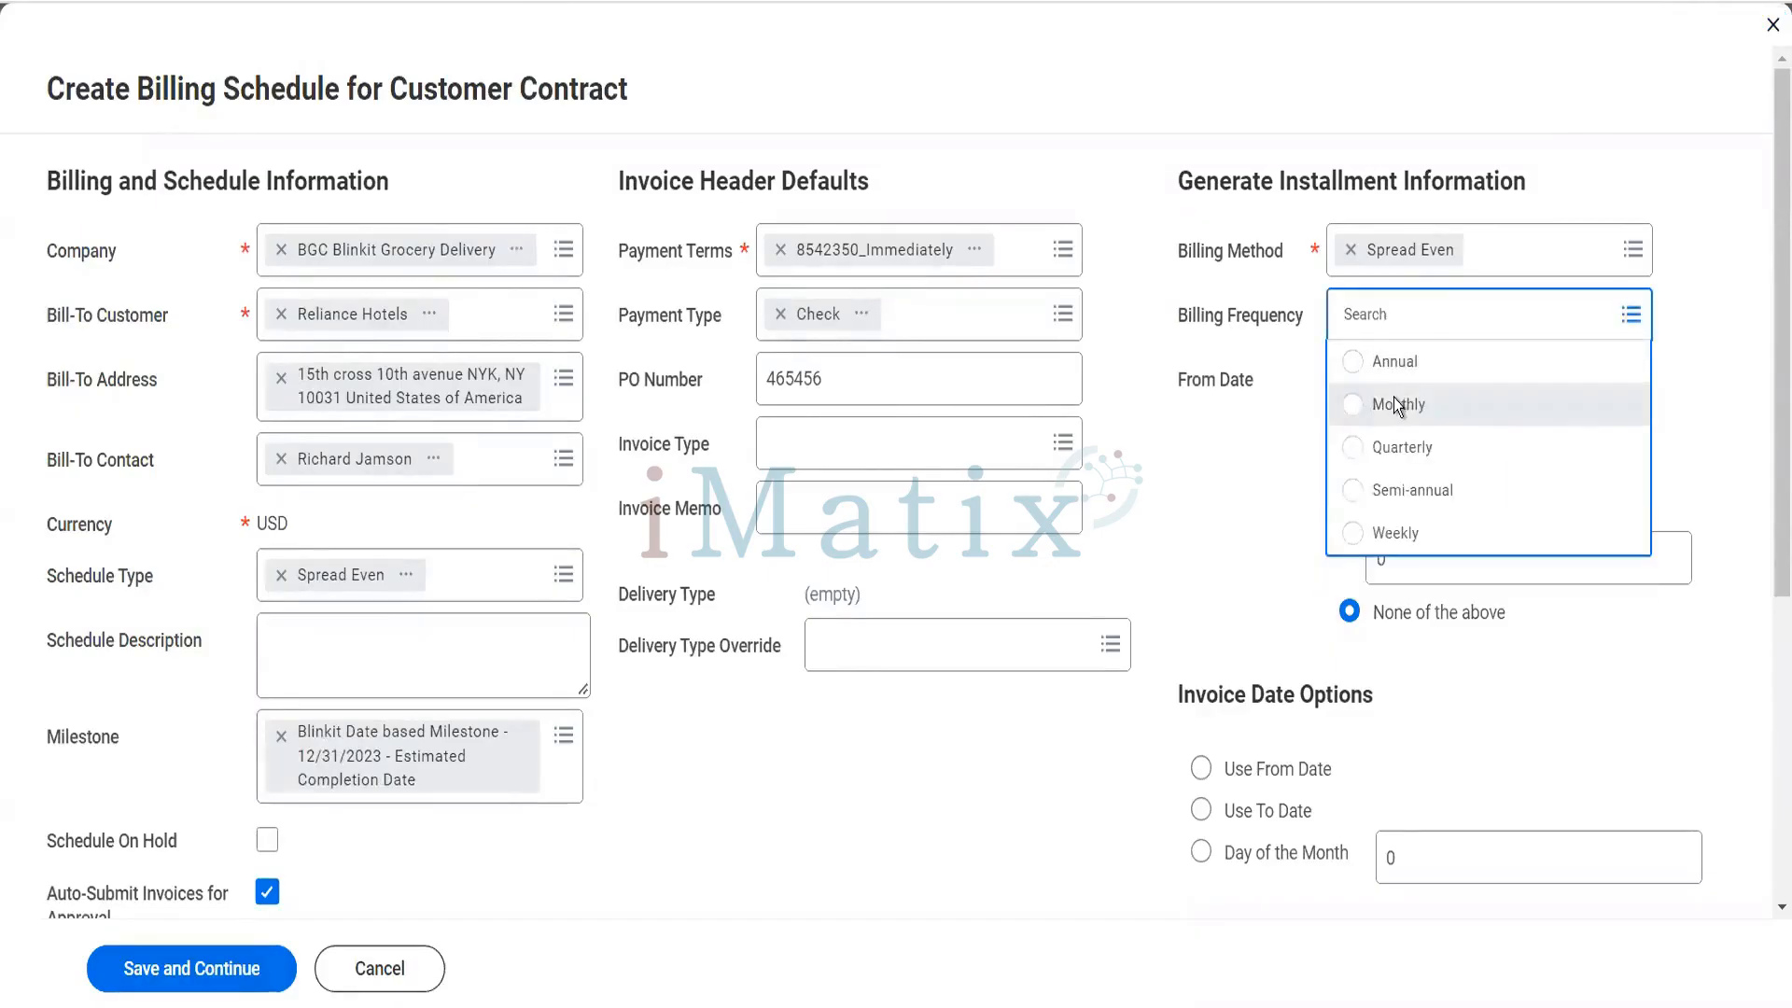
click(1398, 404)
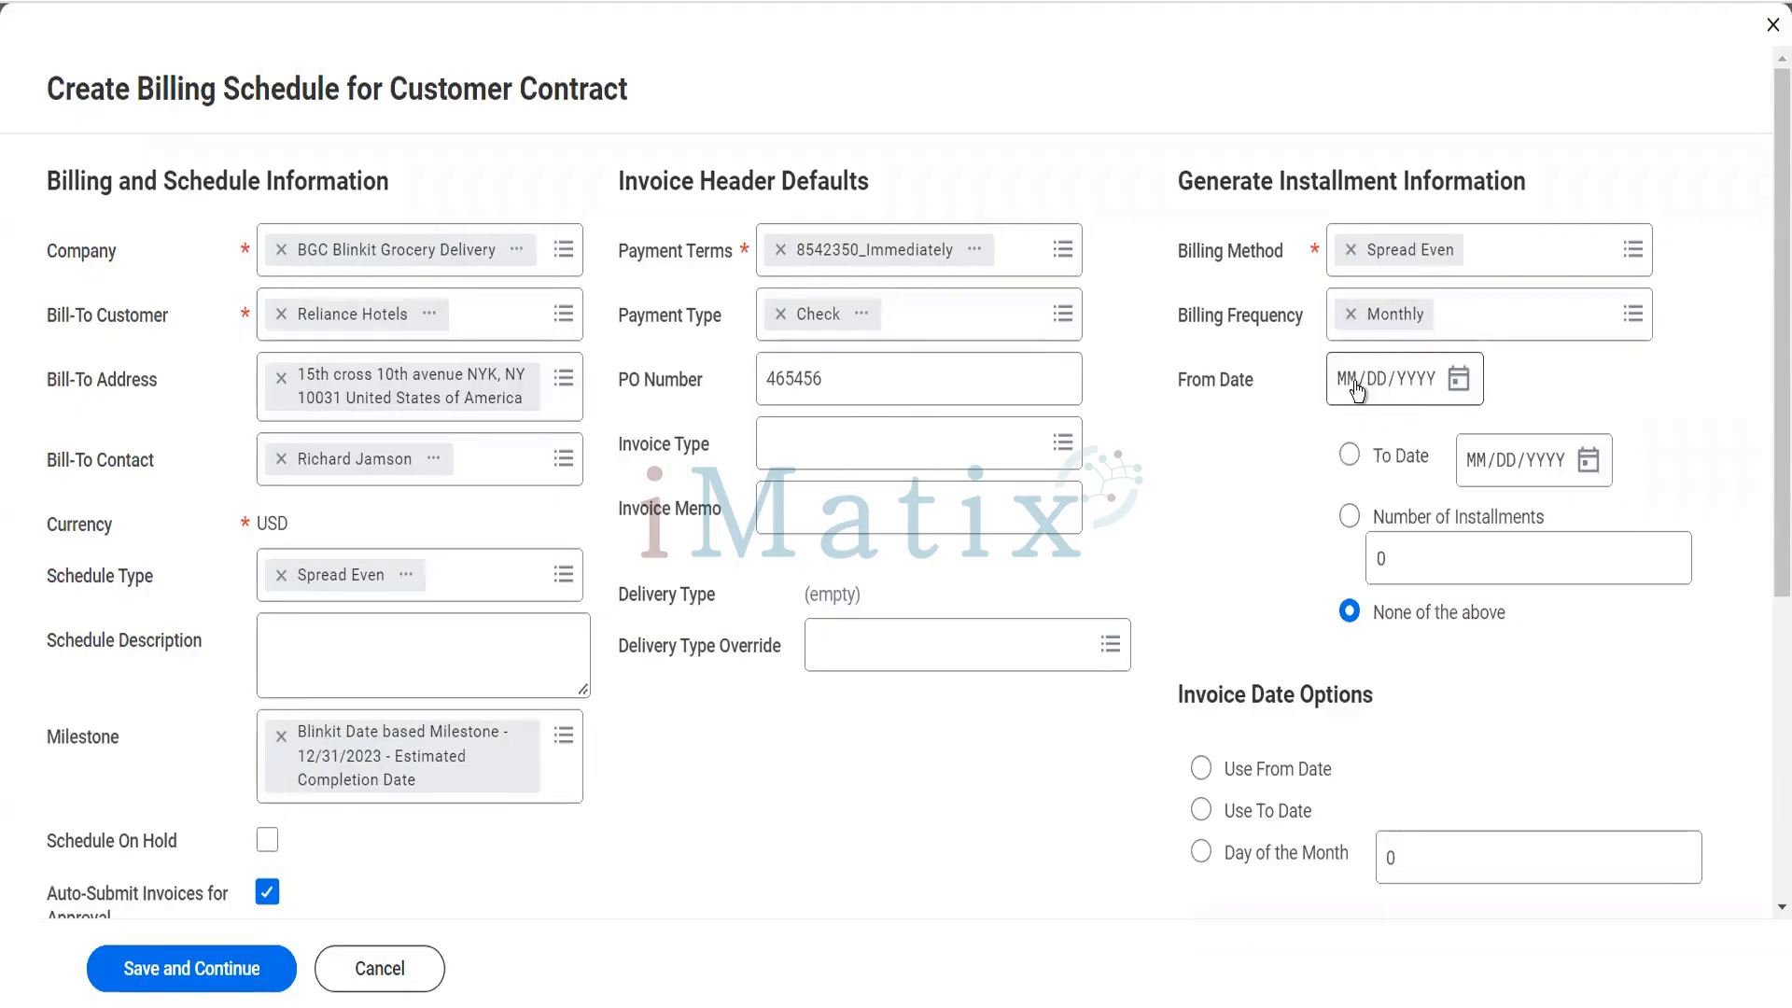
click(1359, 383)
text(01012023)
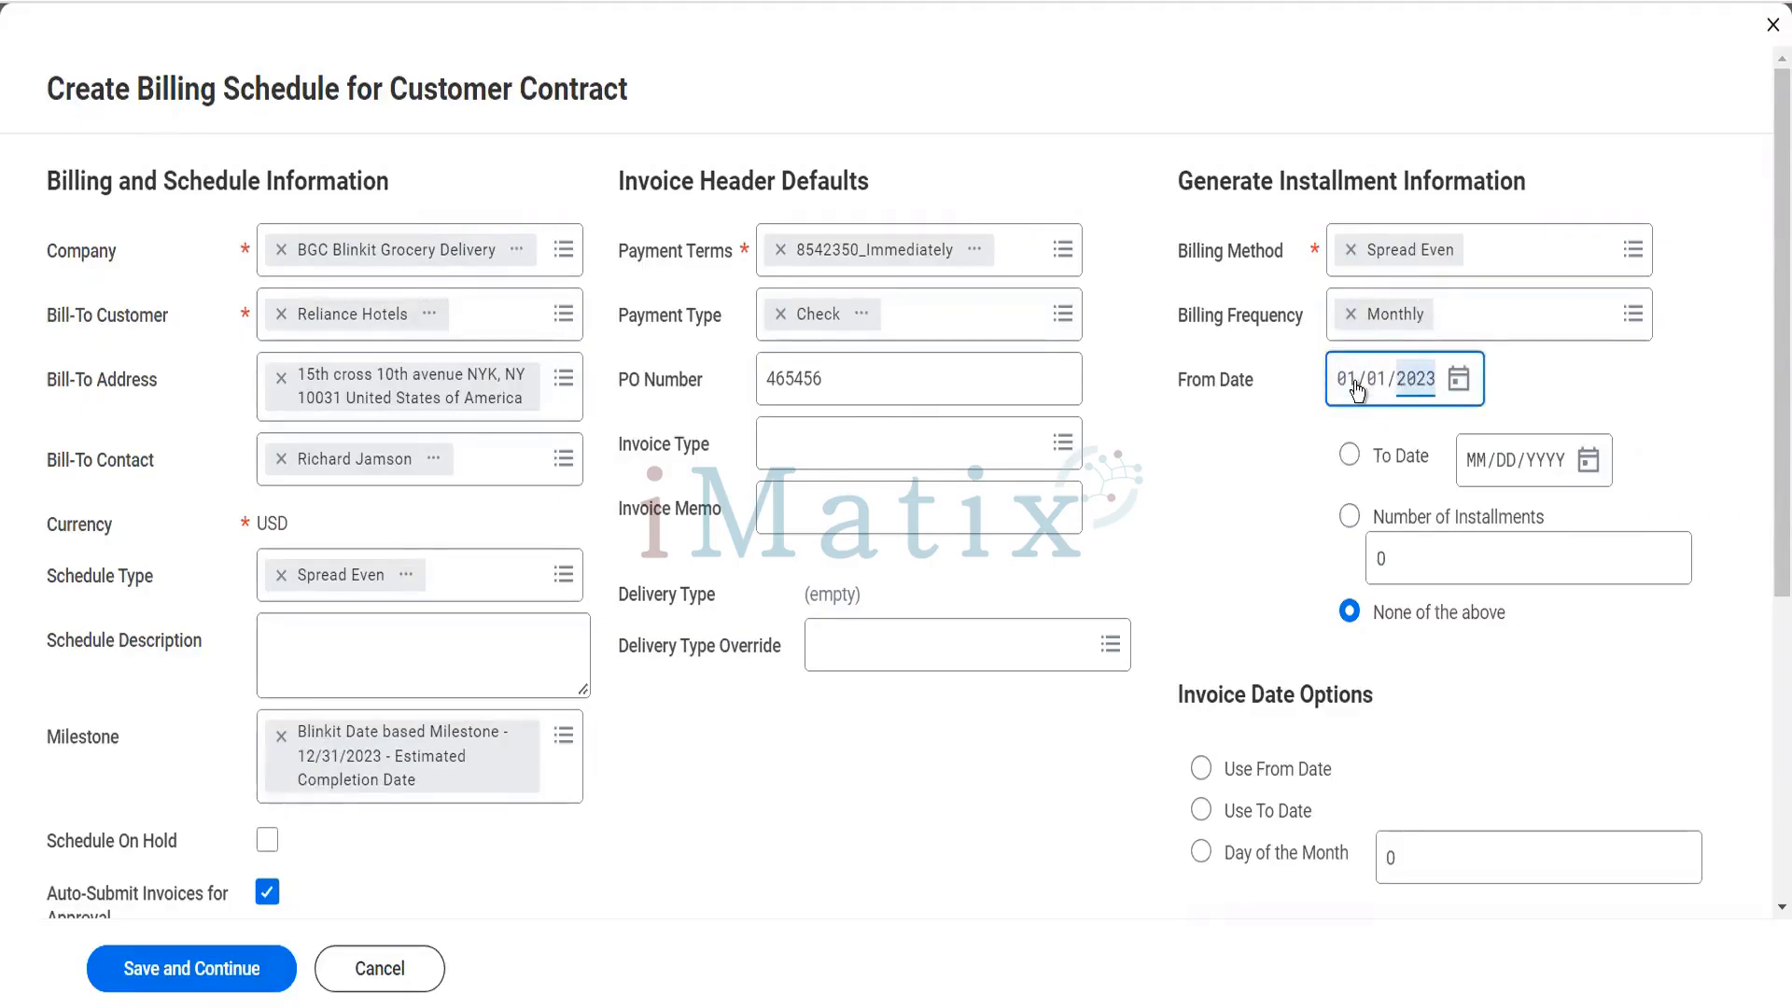
- Base the schedule on a number of installments and set it to 12
click(1351, 518)
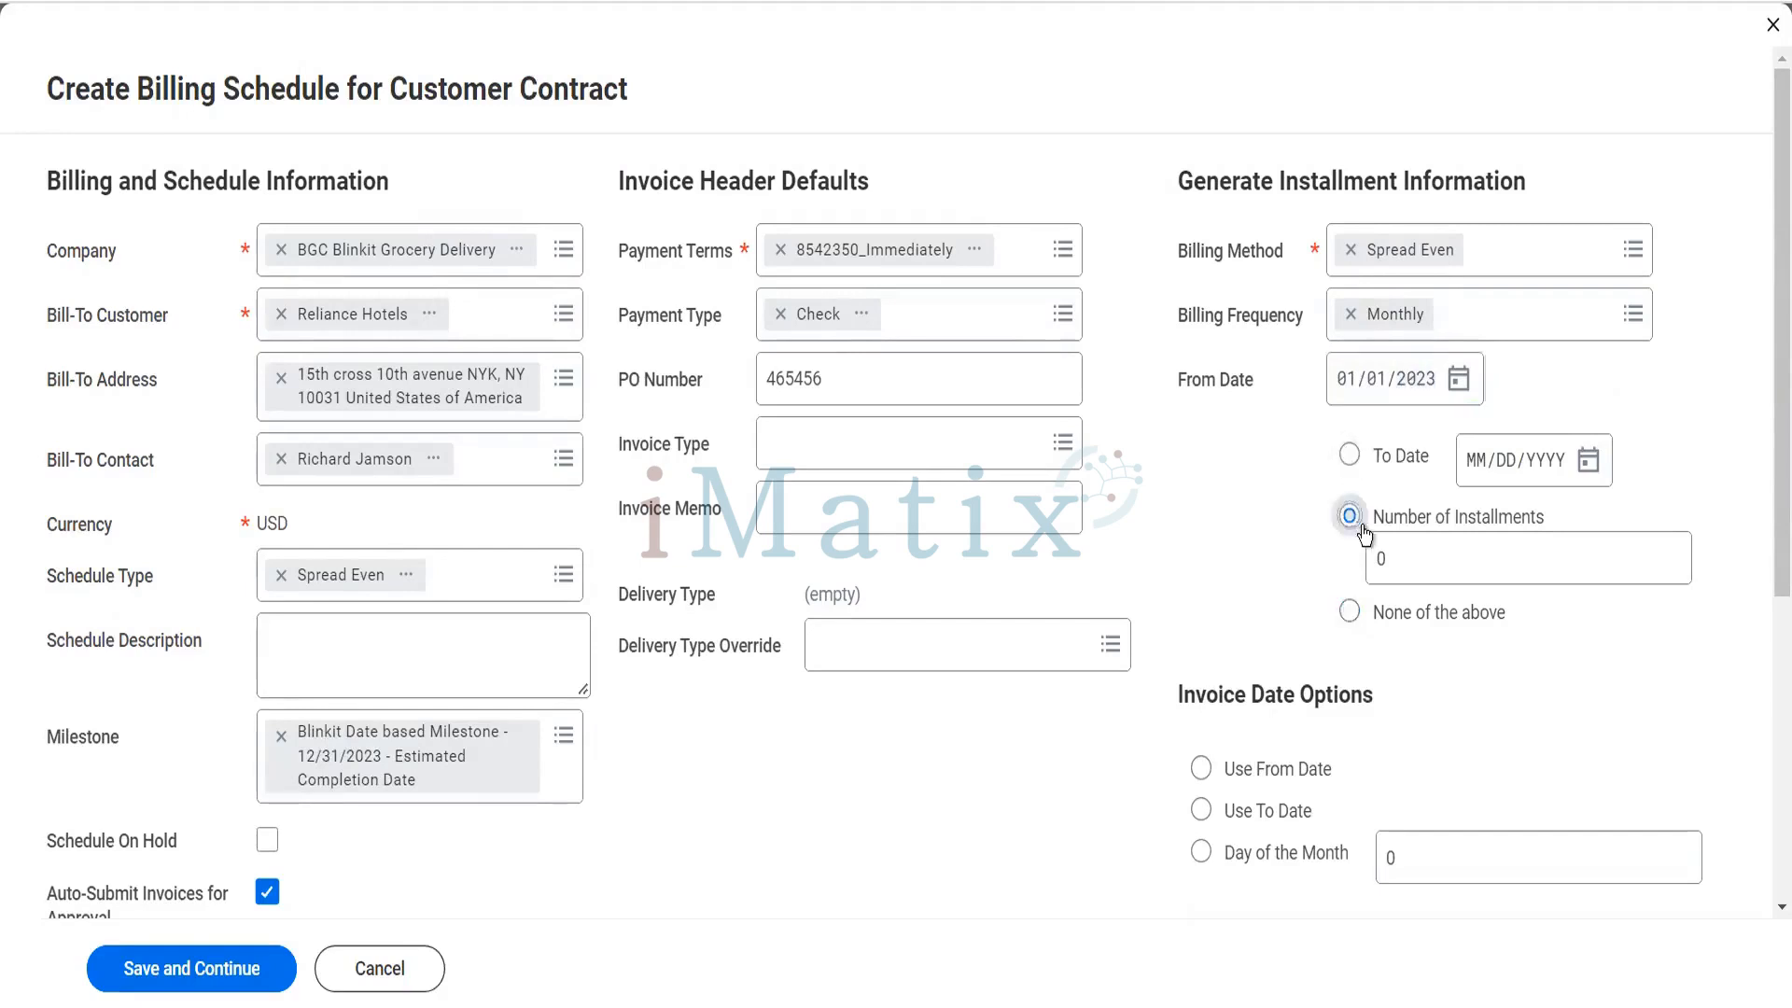
click(1368, 563)
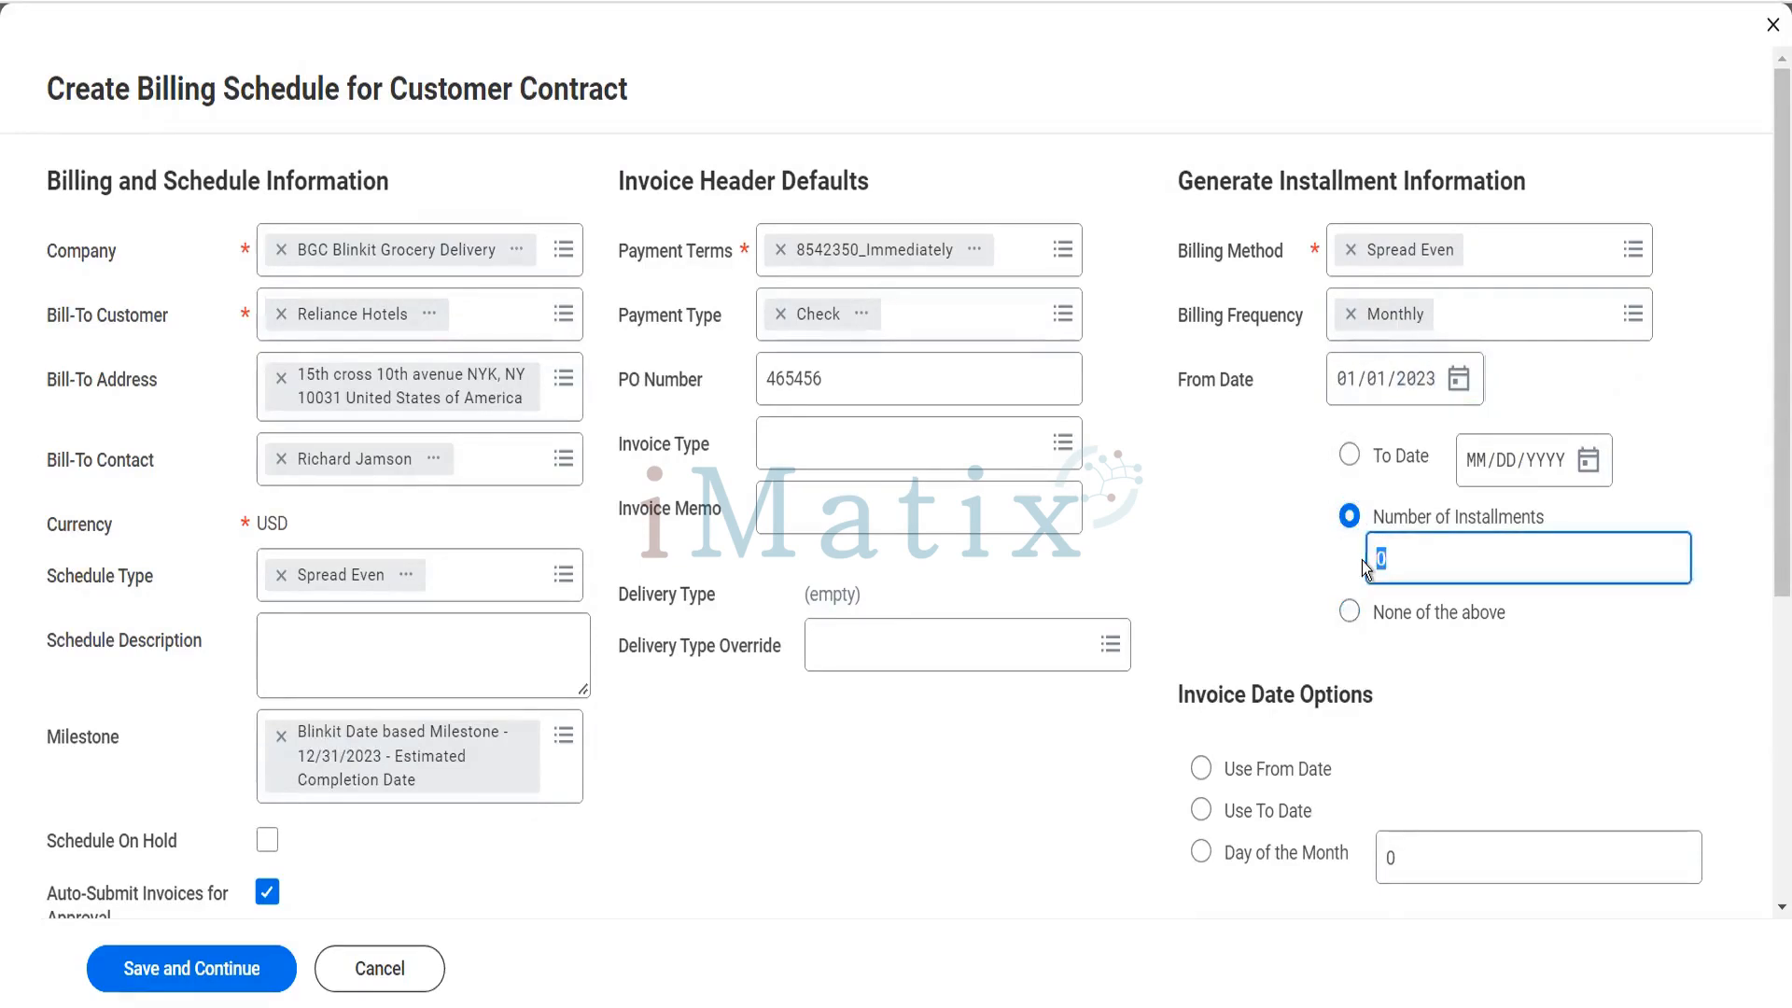
text(12)
key(Tab)
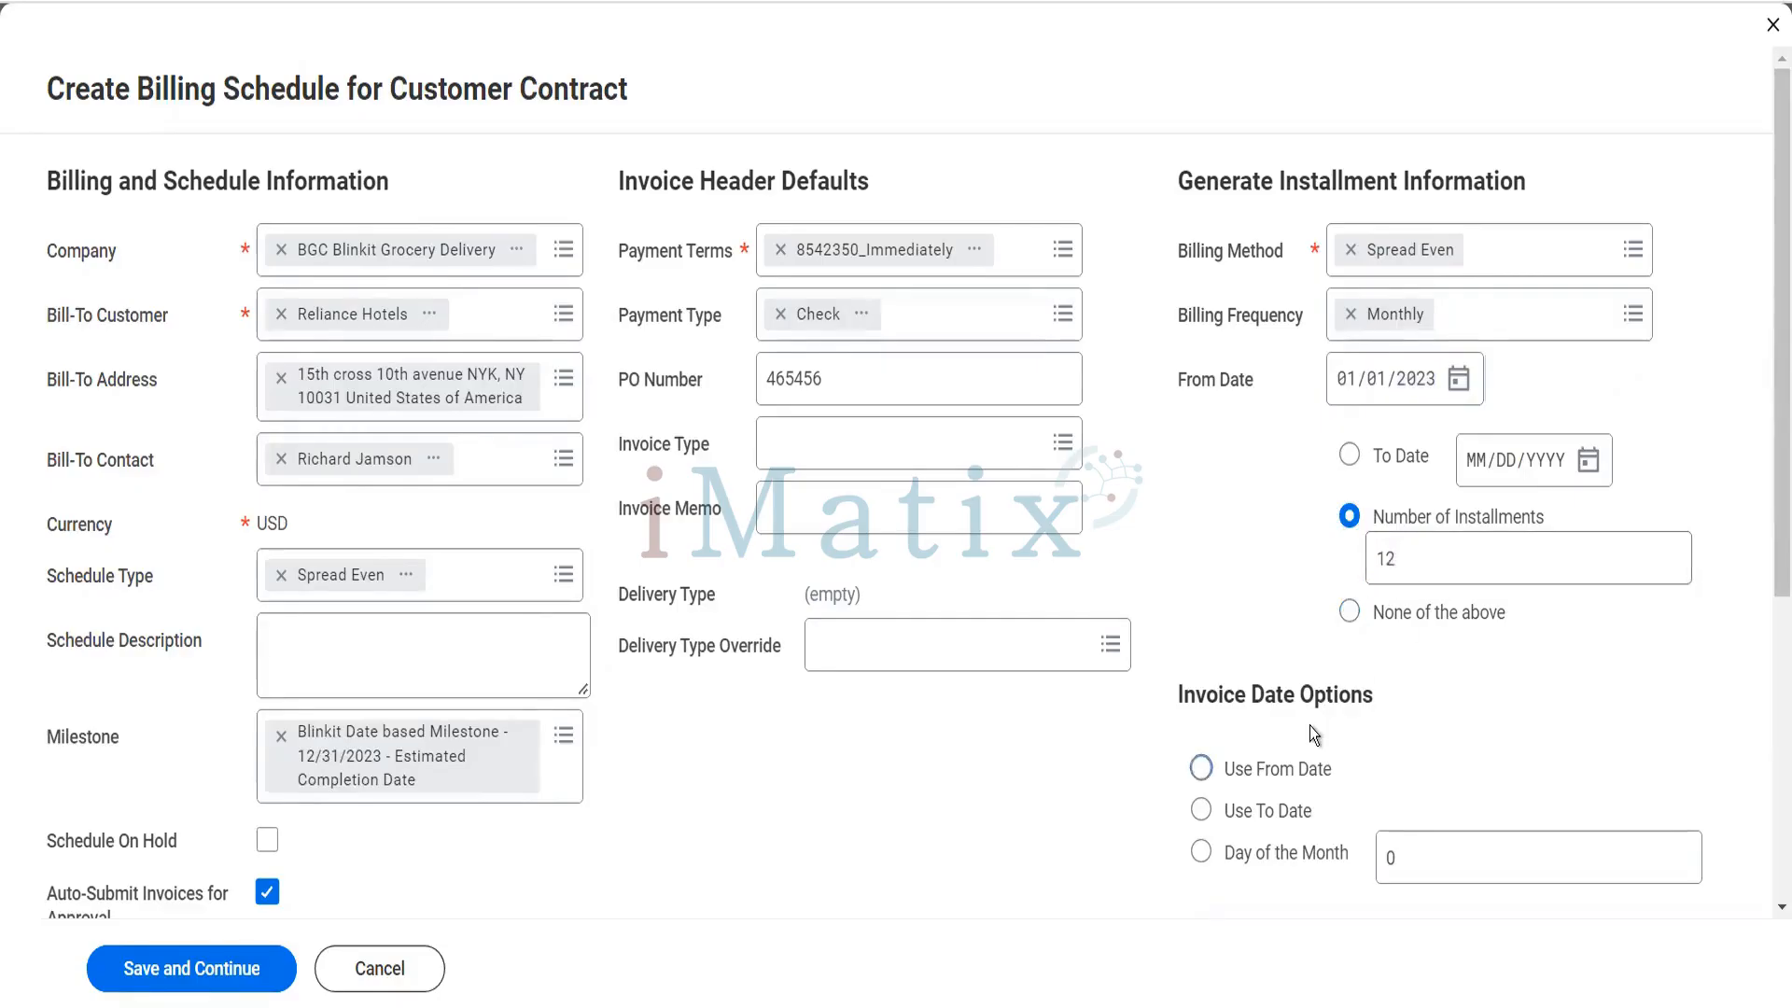
- Set the invoice date to Use From Date and enable both automatic installment regeneration and automatic schedule submission via contract amendment
scroll(1308, 726, down, 3)
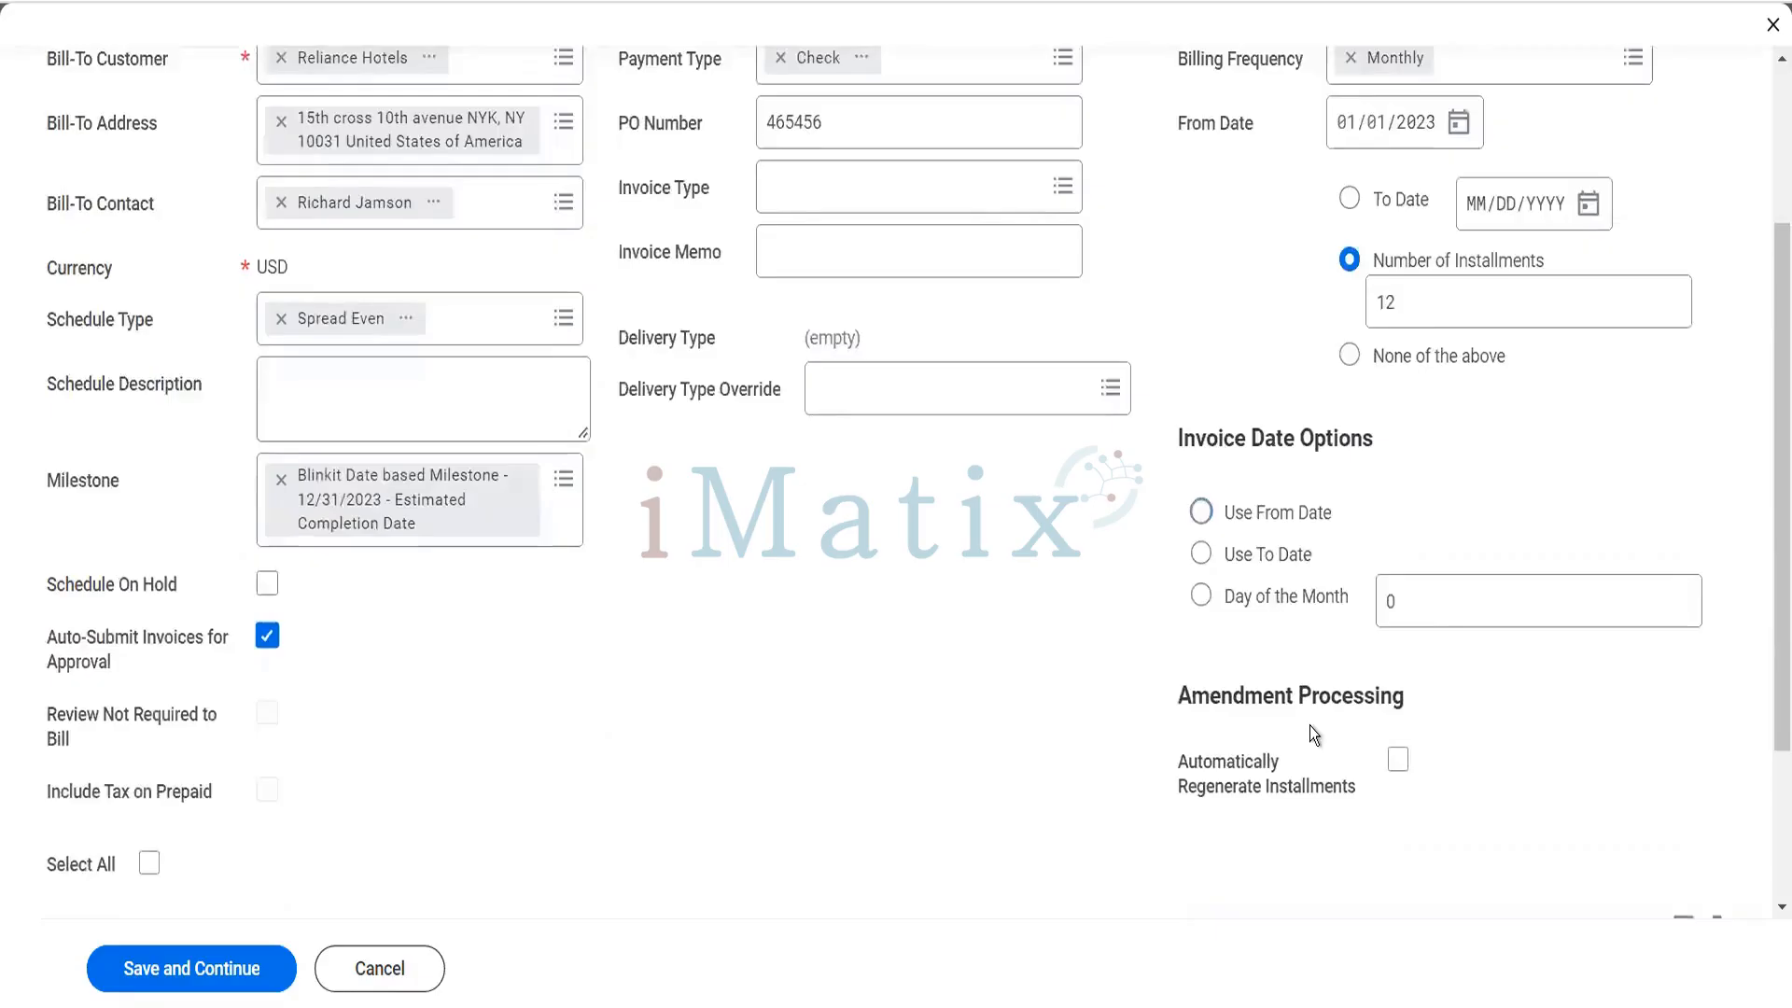
click(1200, 516)
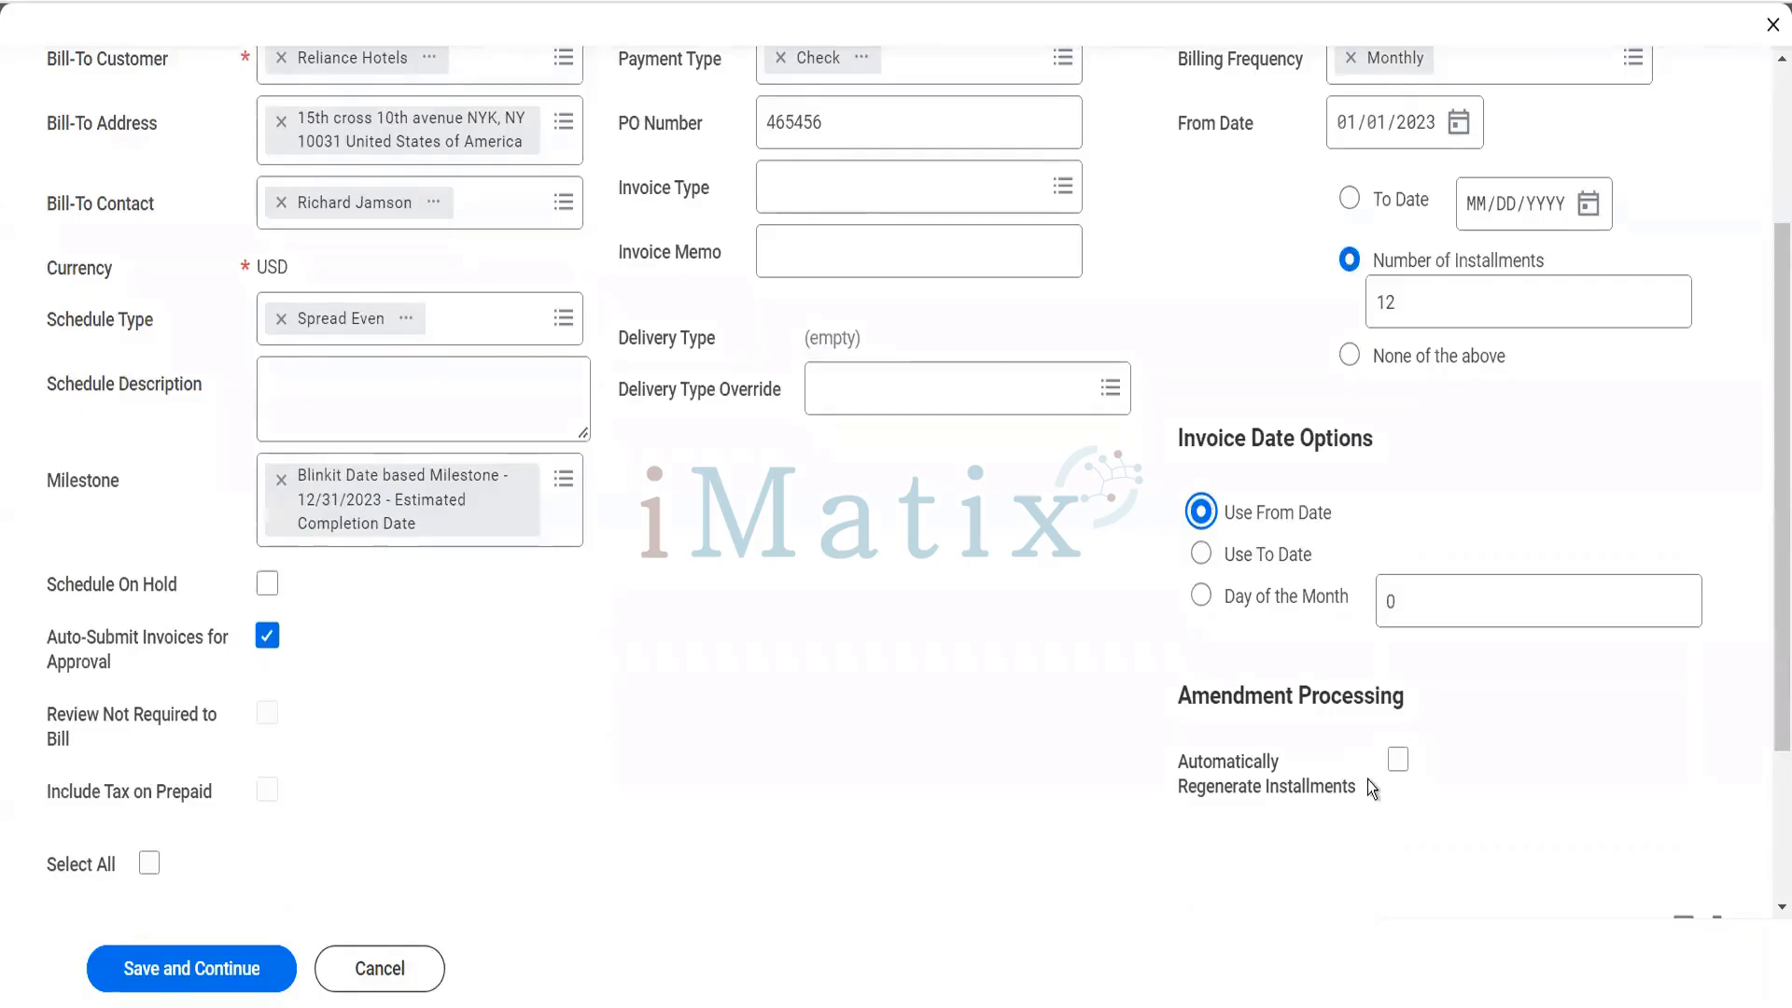
click(1397, 761)
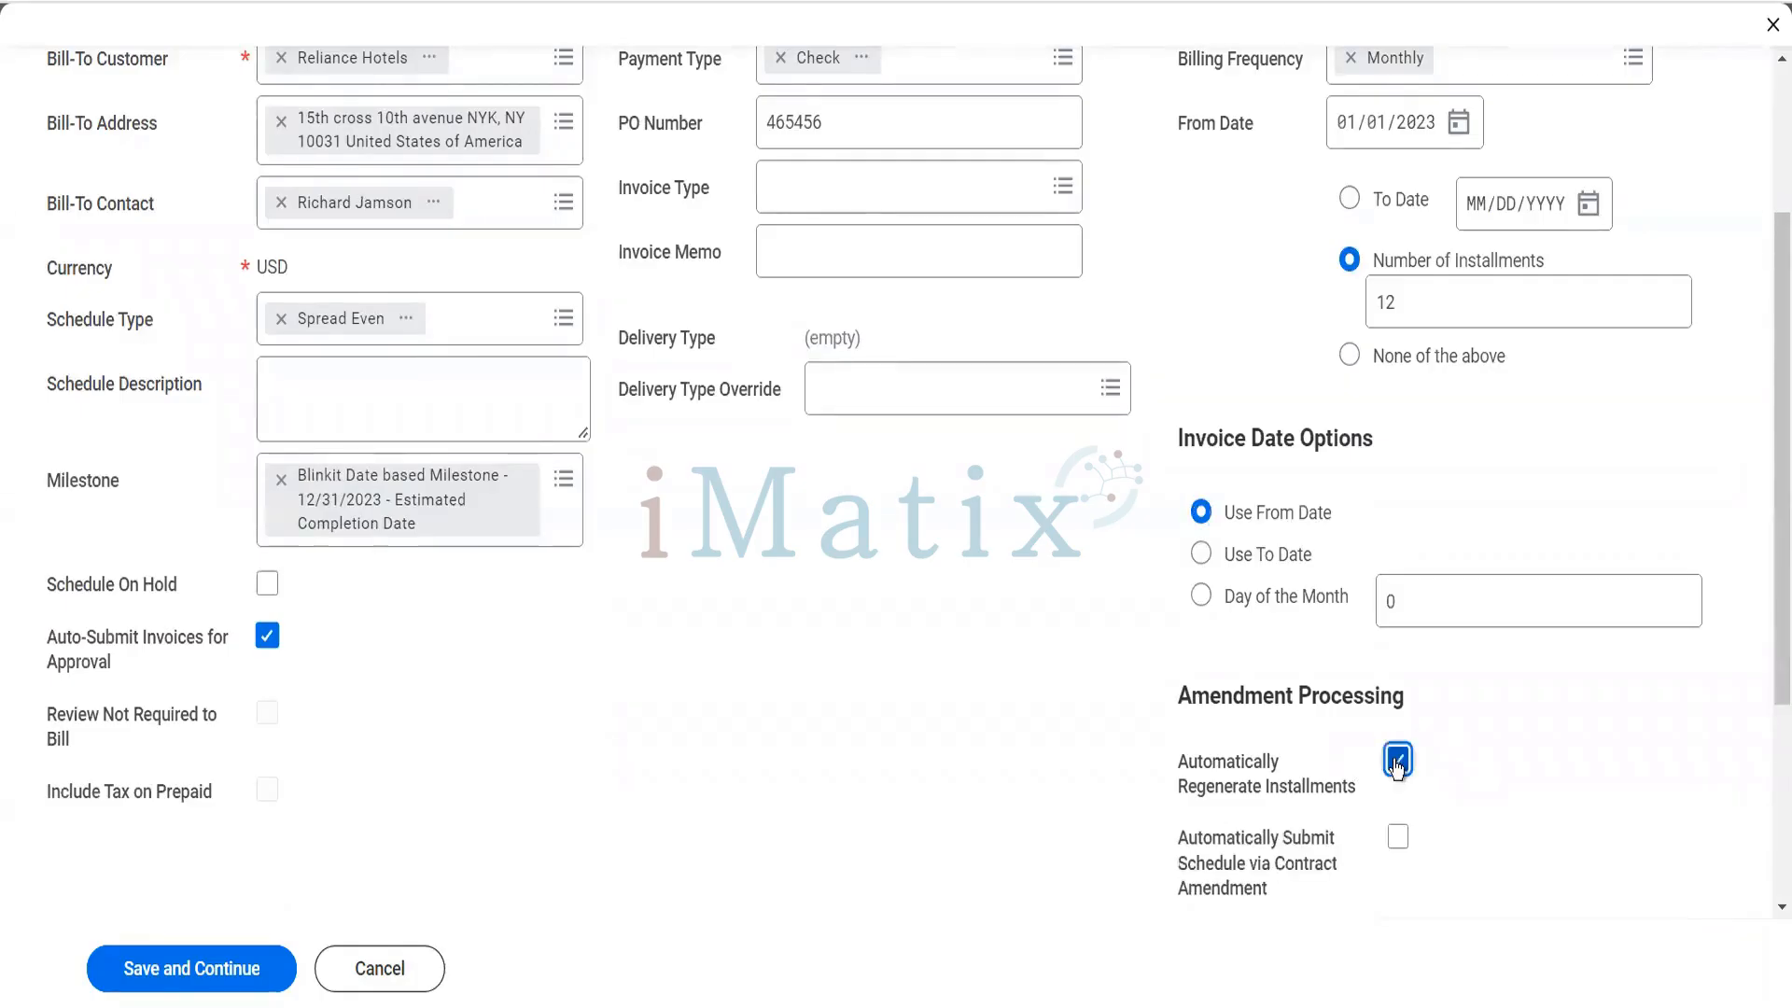
click(1395, 838)
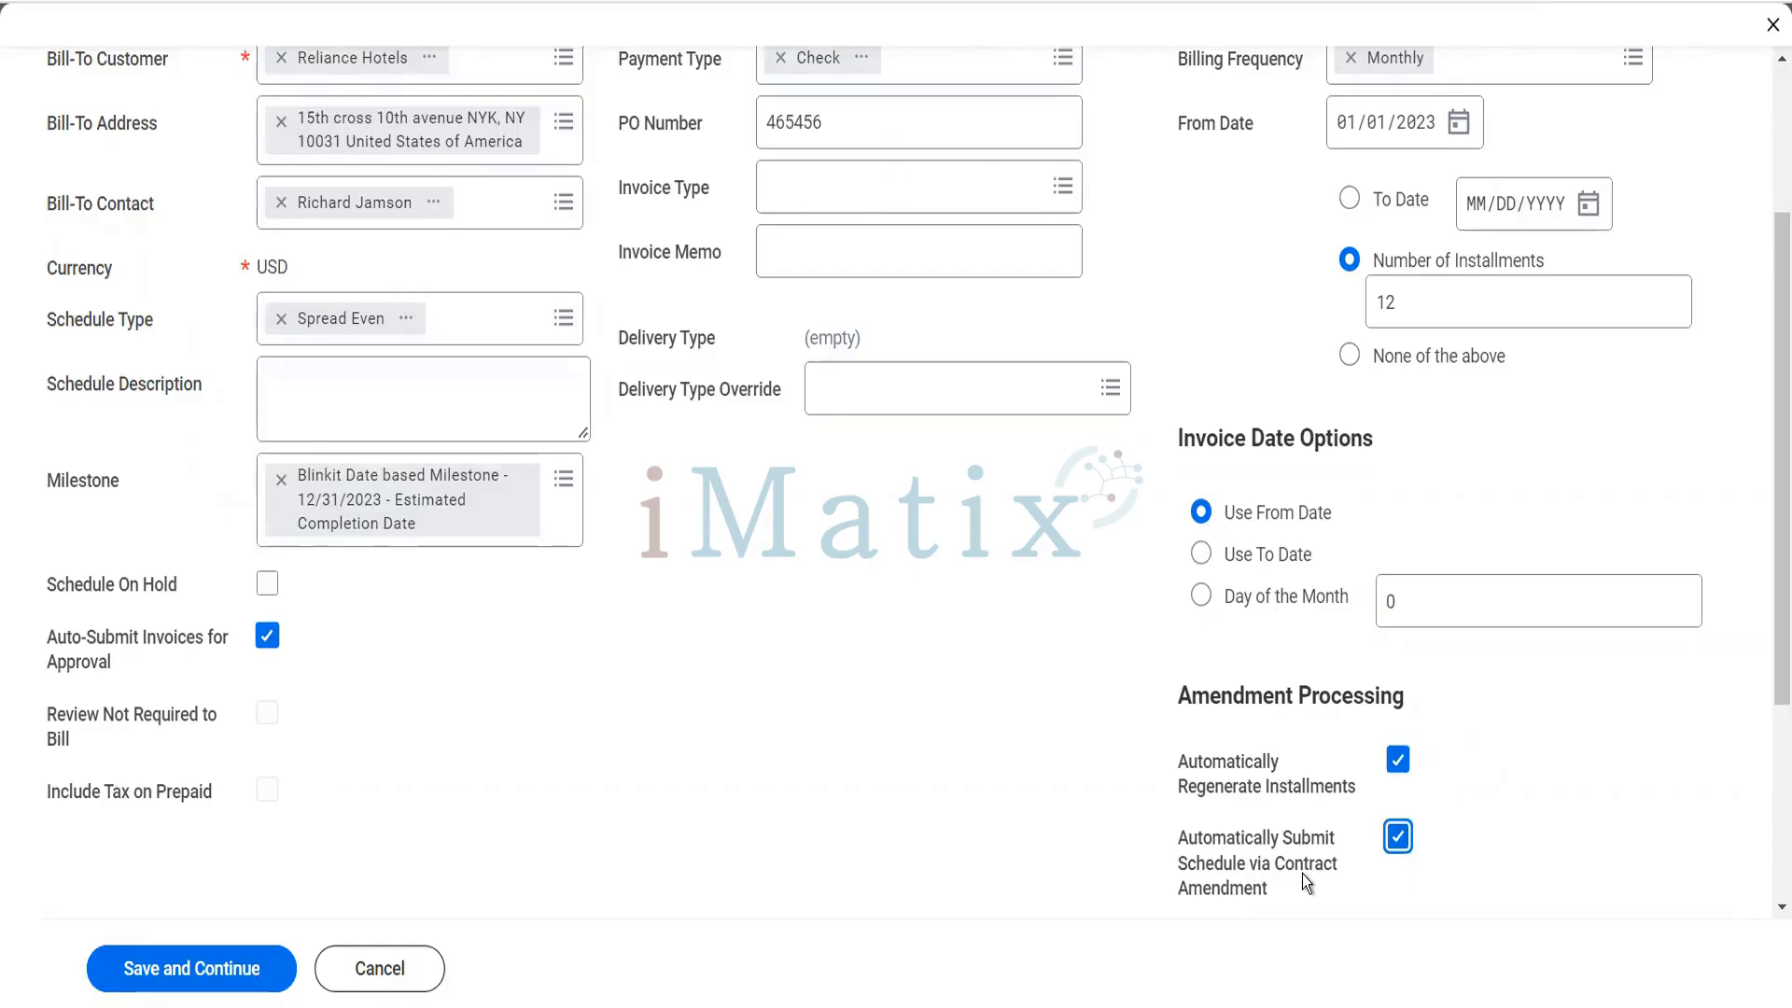
- Set the invoice type to Standard and enter the invoice memo "The memo would be standard"
click(831, 210)
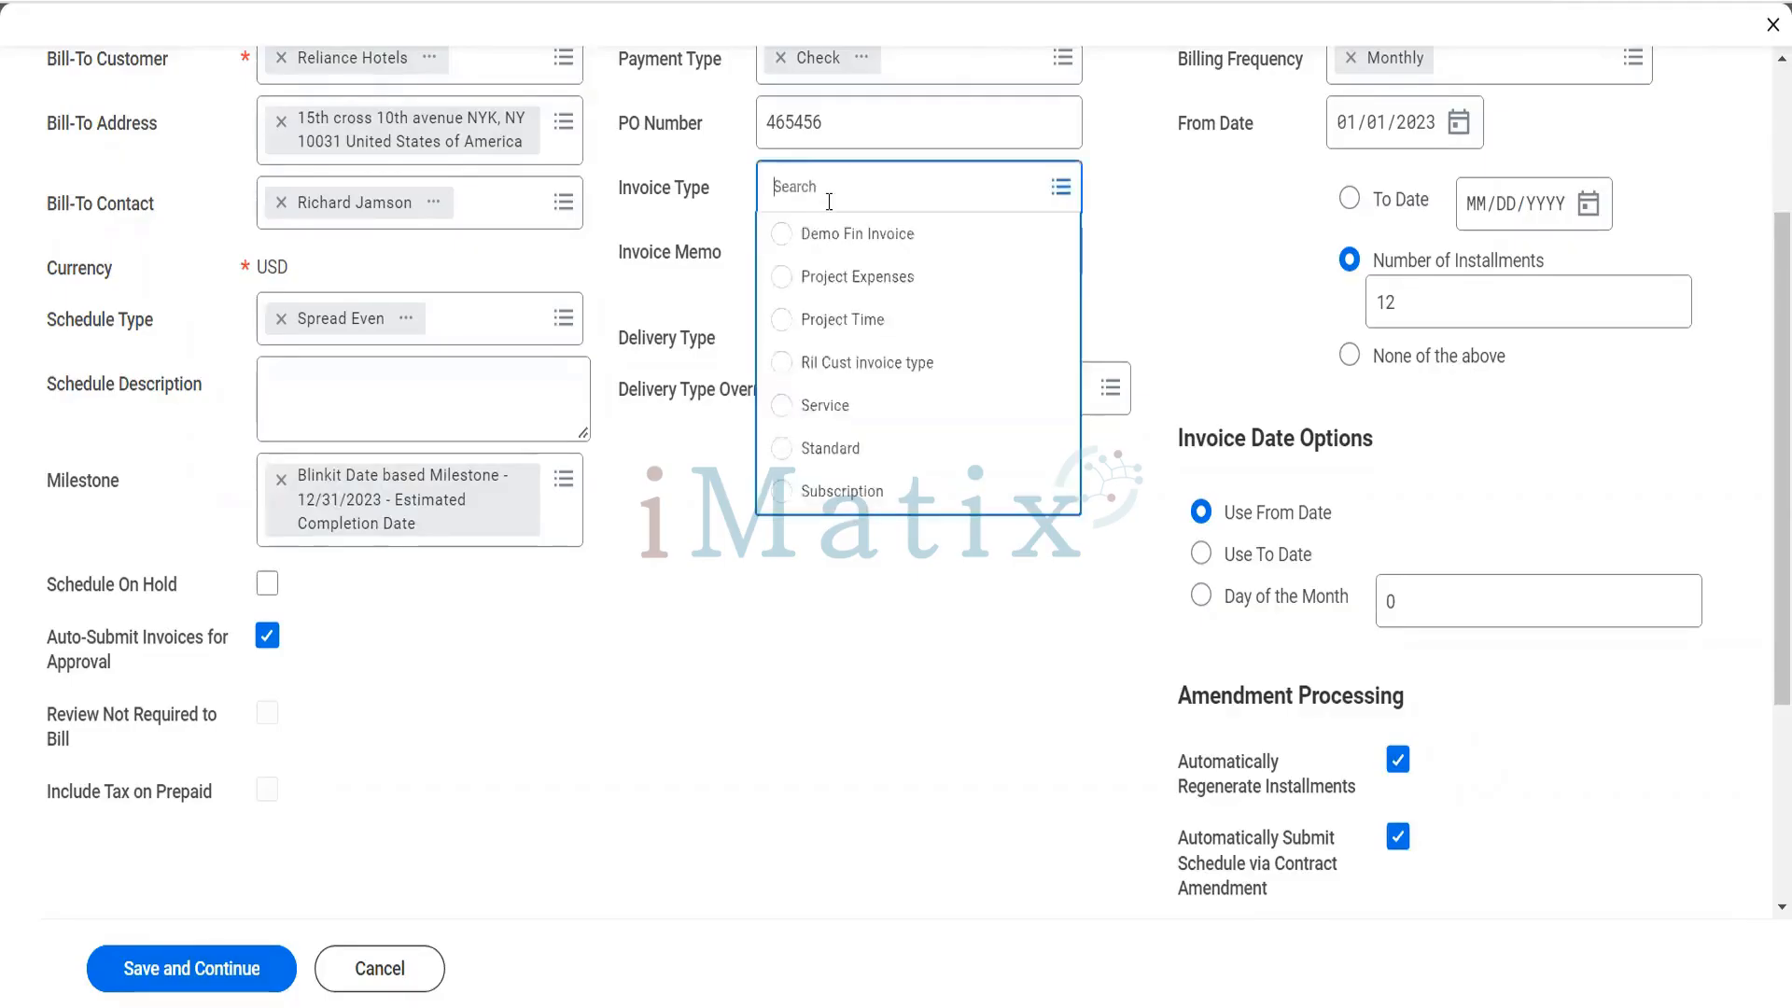
click(853, 462)
click(830, 254)
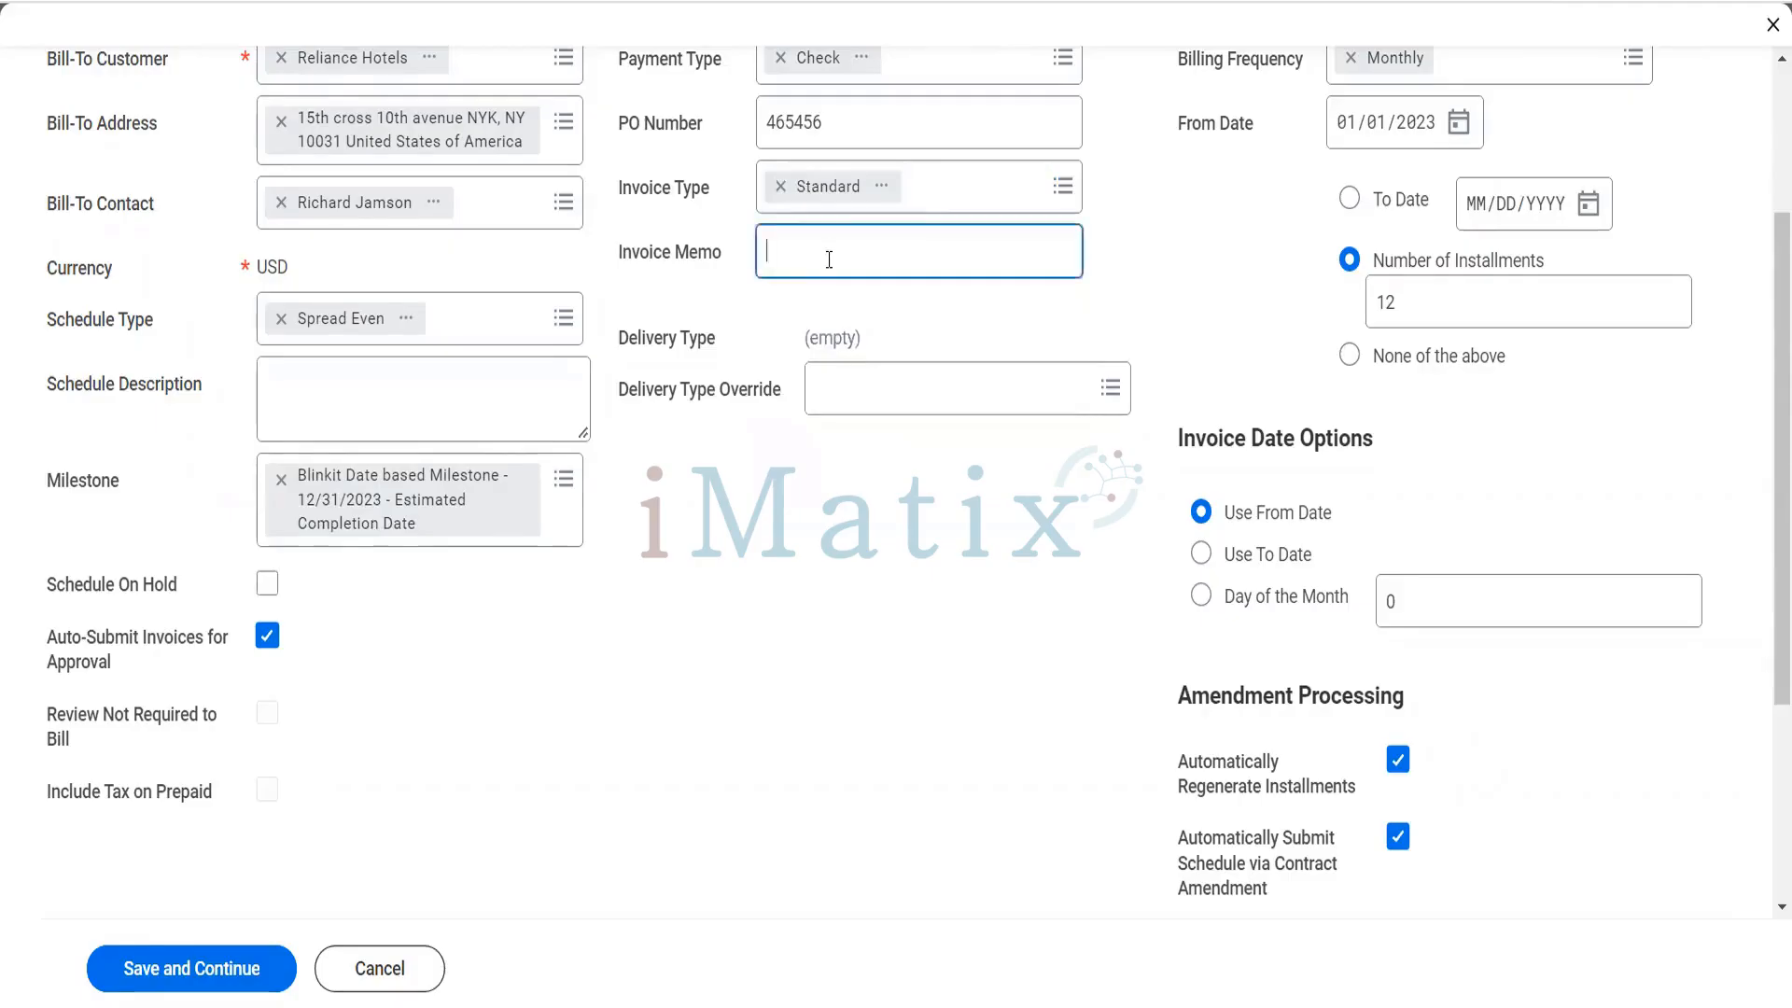
text(Th)
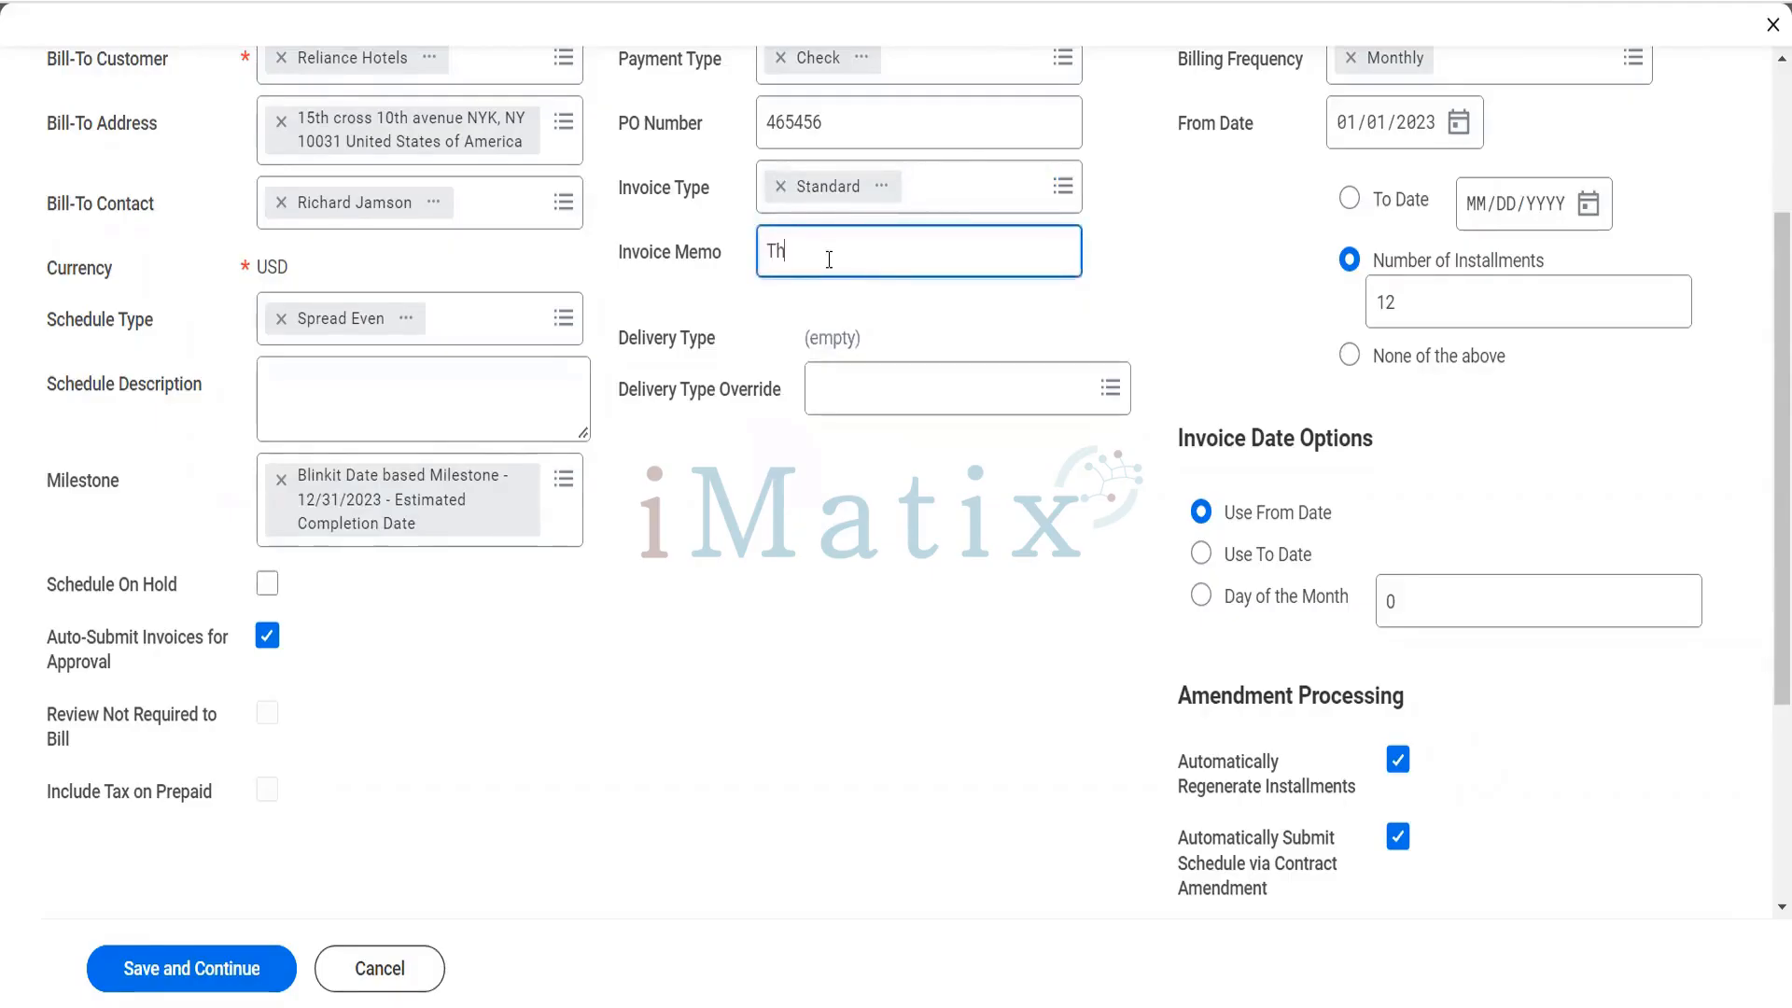
text(e memo would be standard)
- Set the invoice Delivery Type Override to Email
click(874, 412)
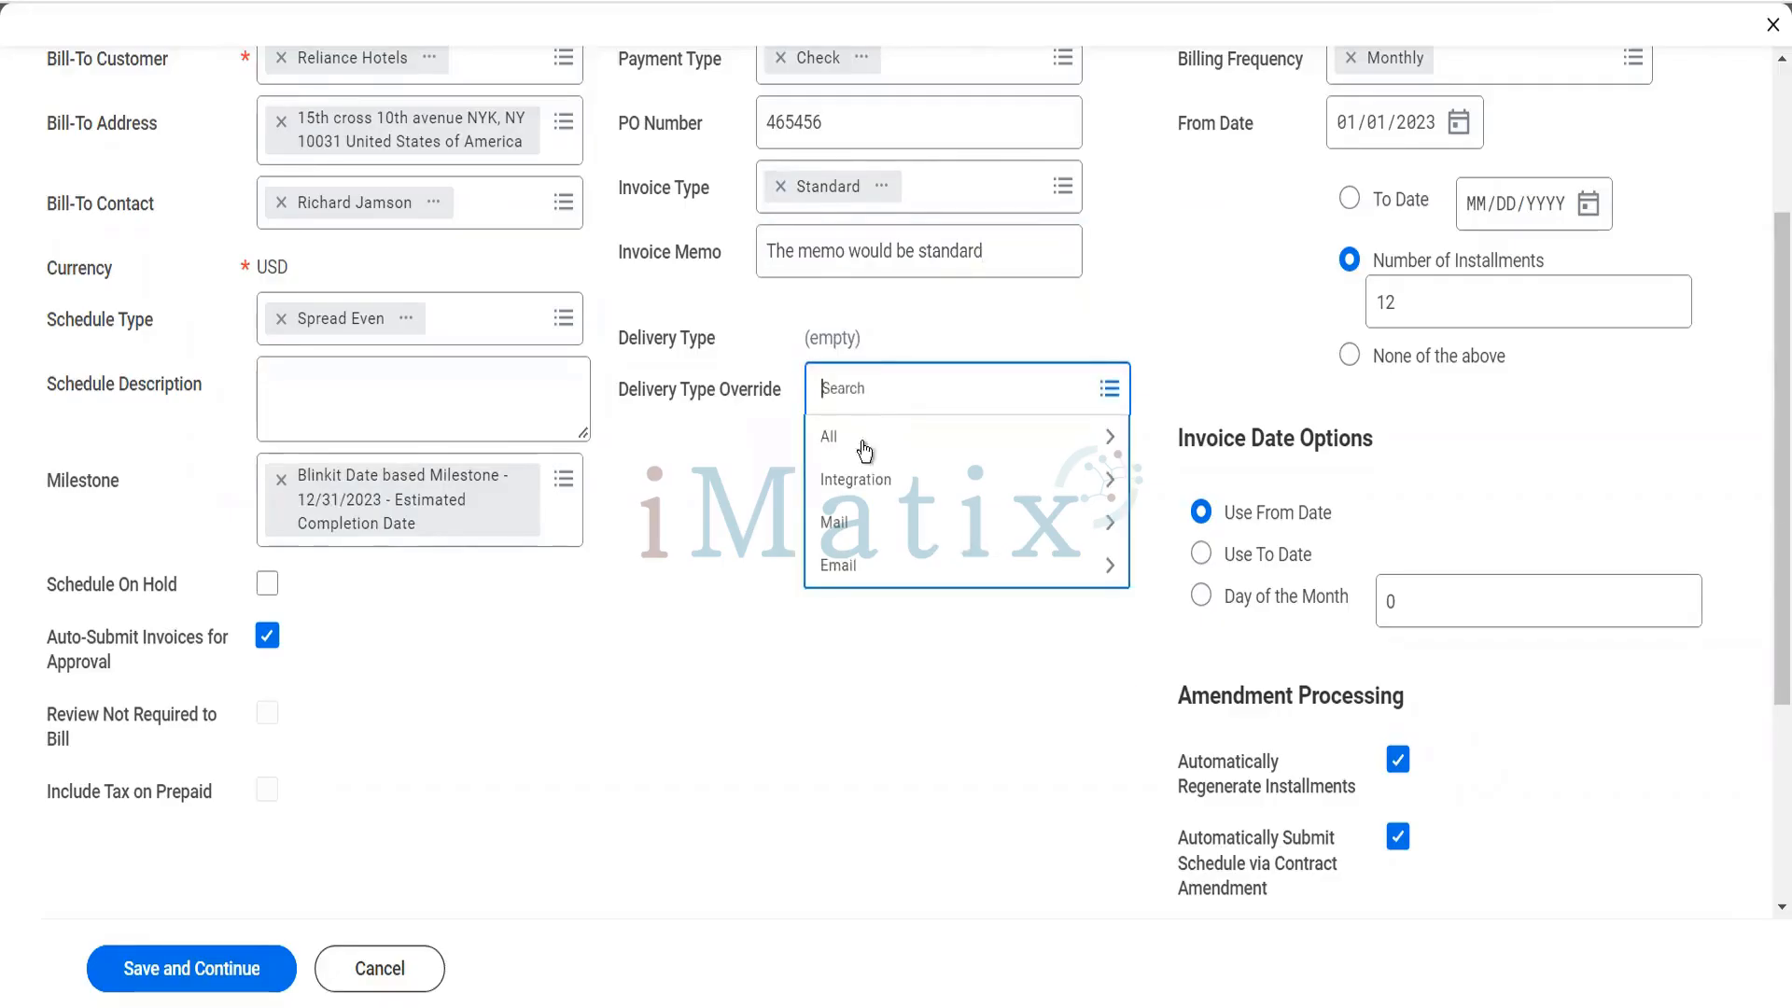
click(850, 566)
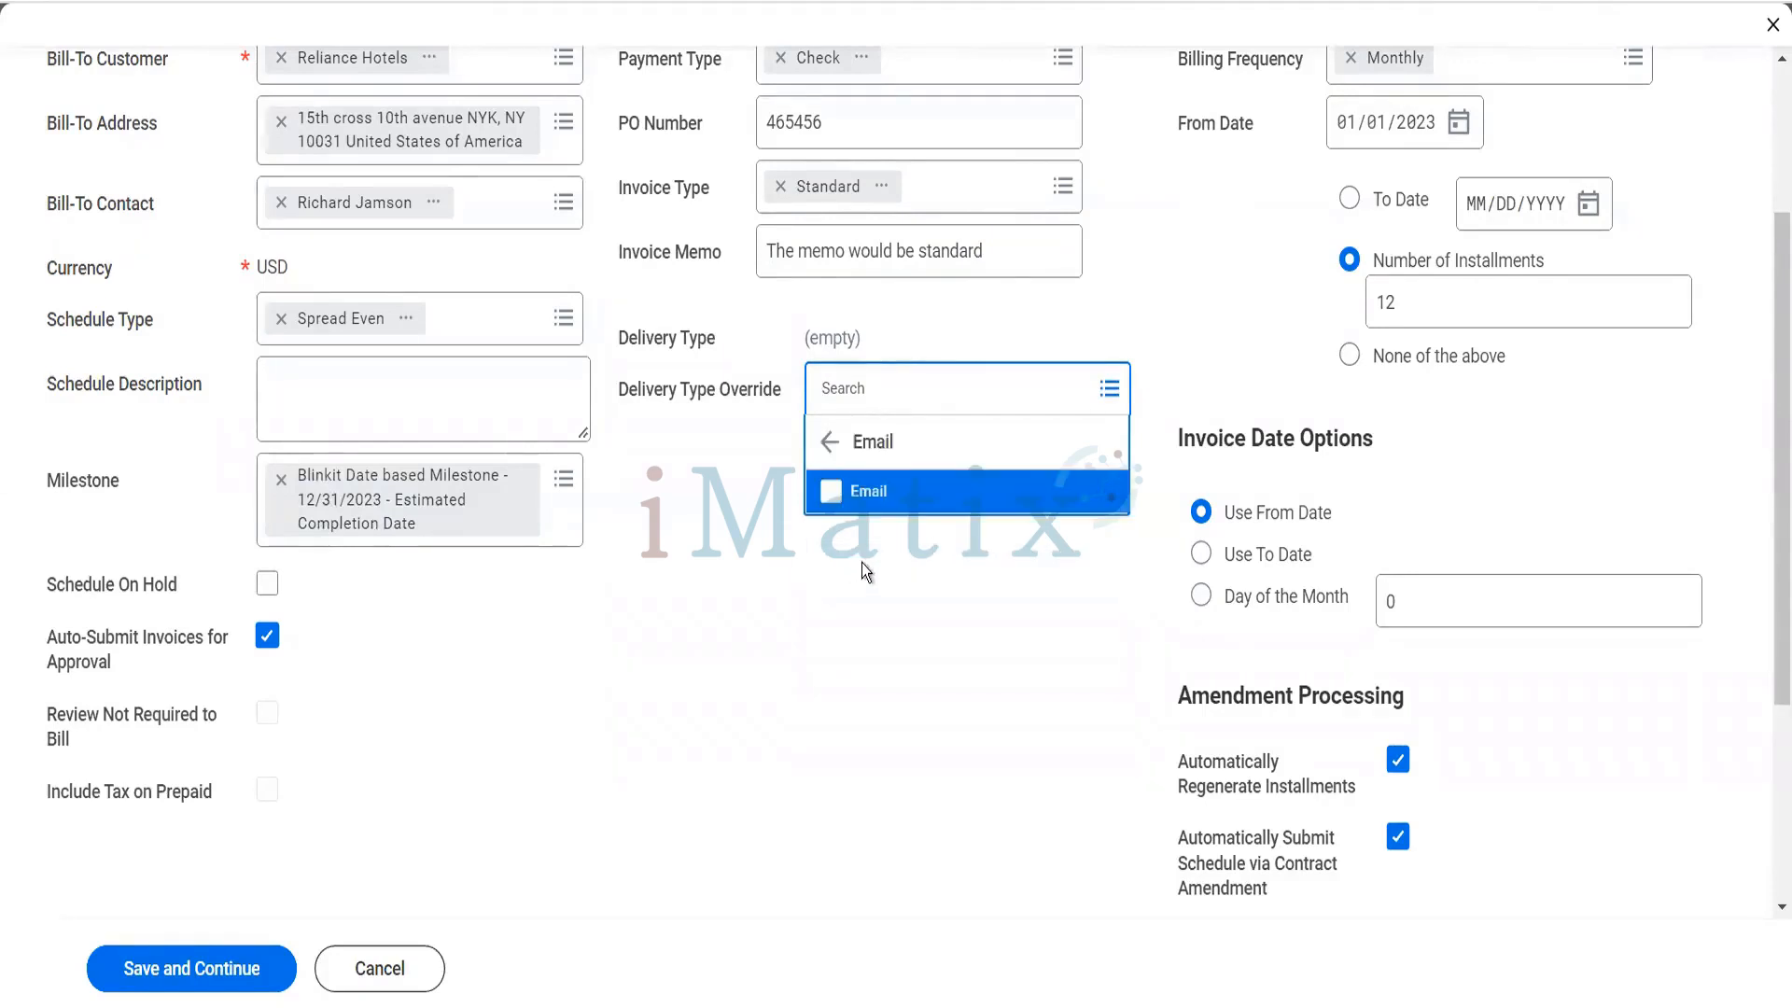
click(885, 499)
click(747, 619)
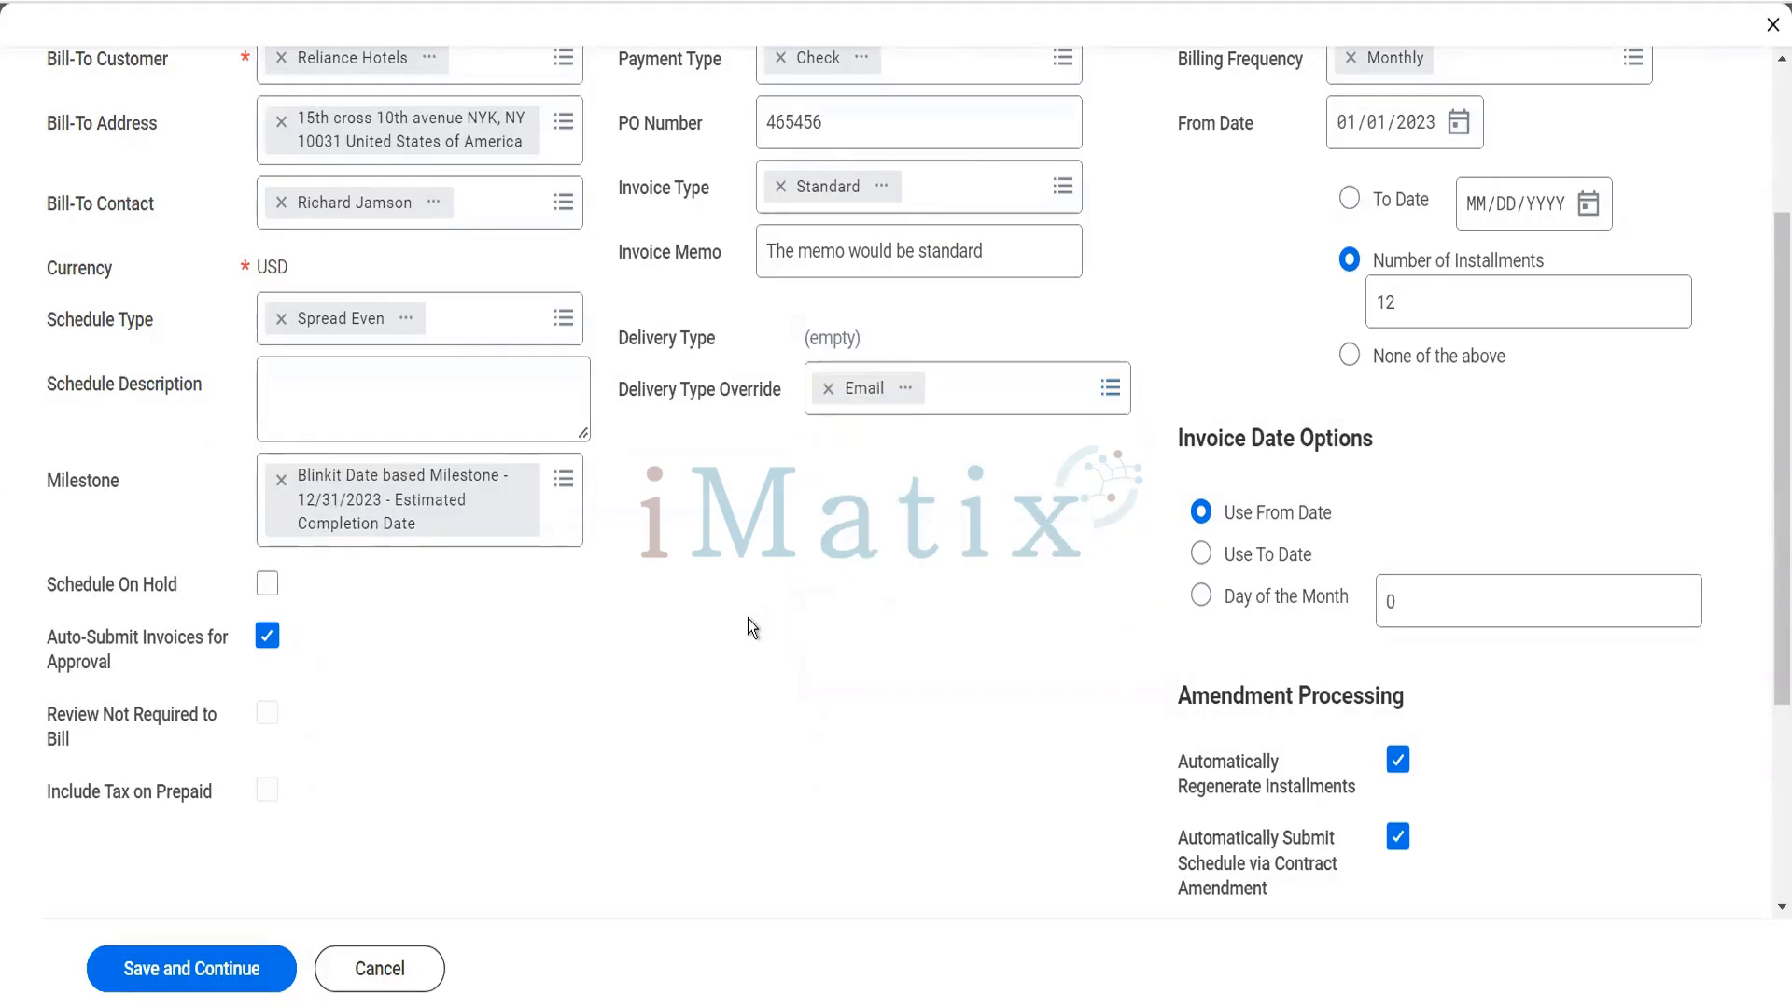
- Add the Pack of Biscuits contract line to the billing schedule, then save and continue
scroll(512, 691, down, 3)
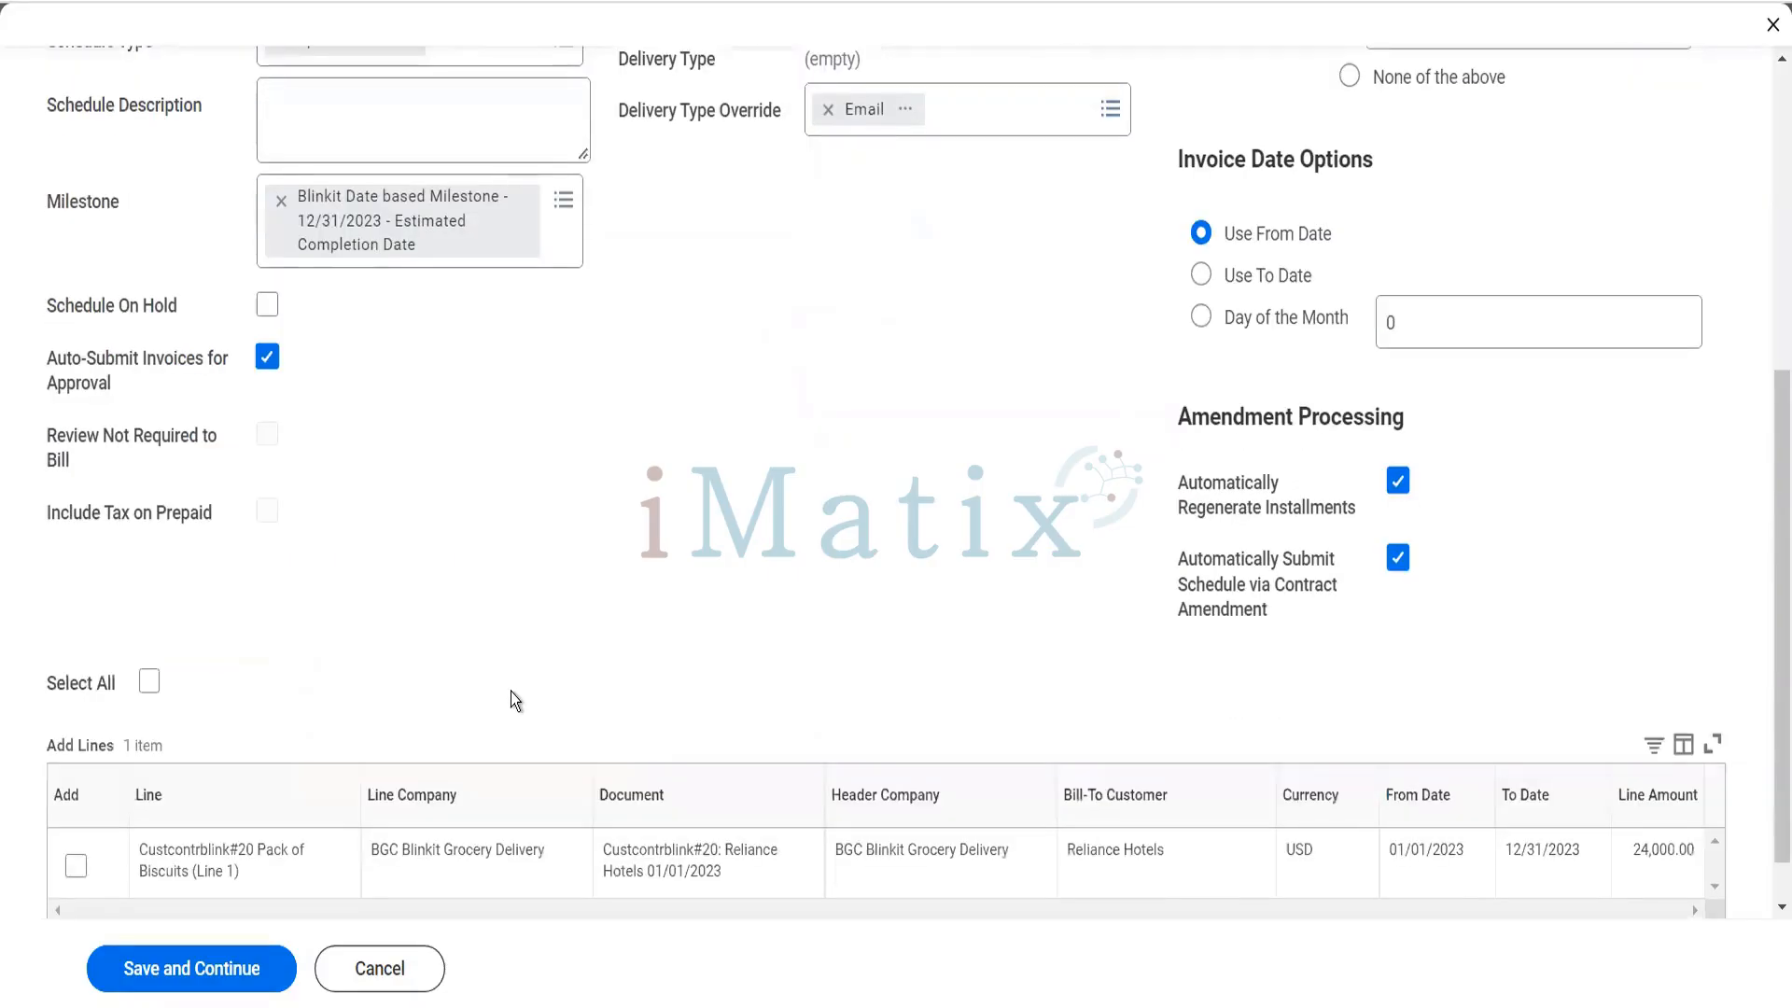
click(77, 867)
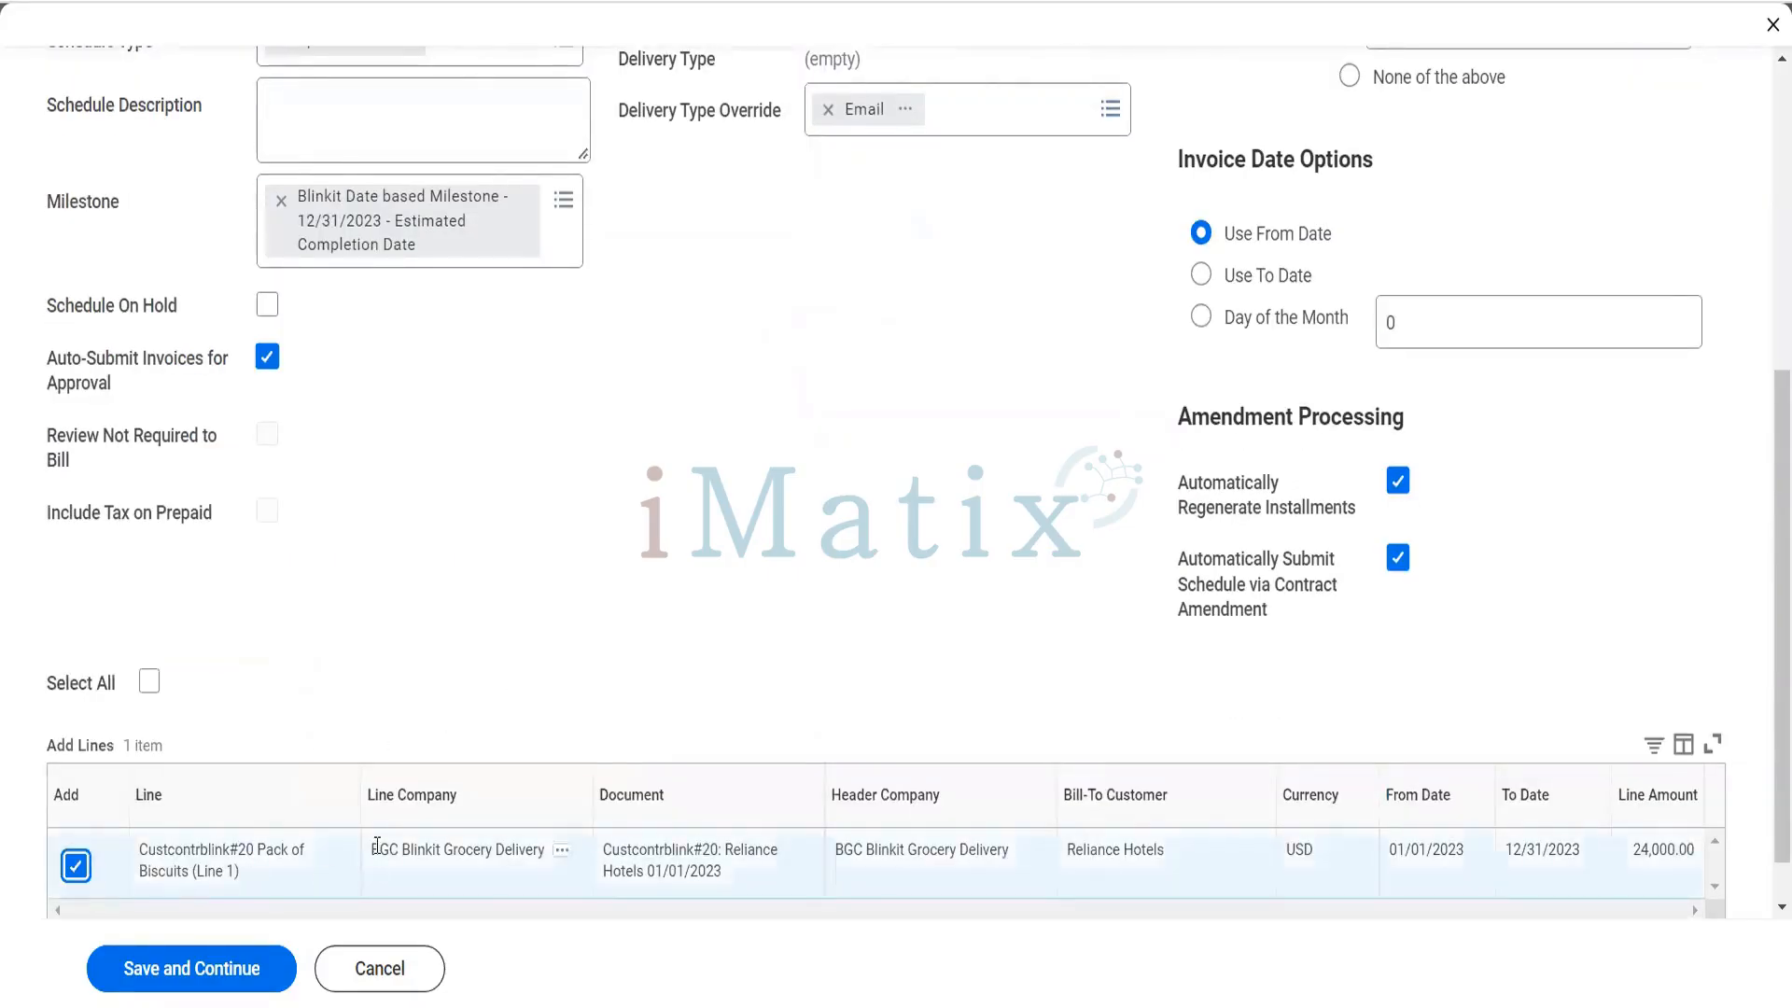
click(224, 971)
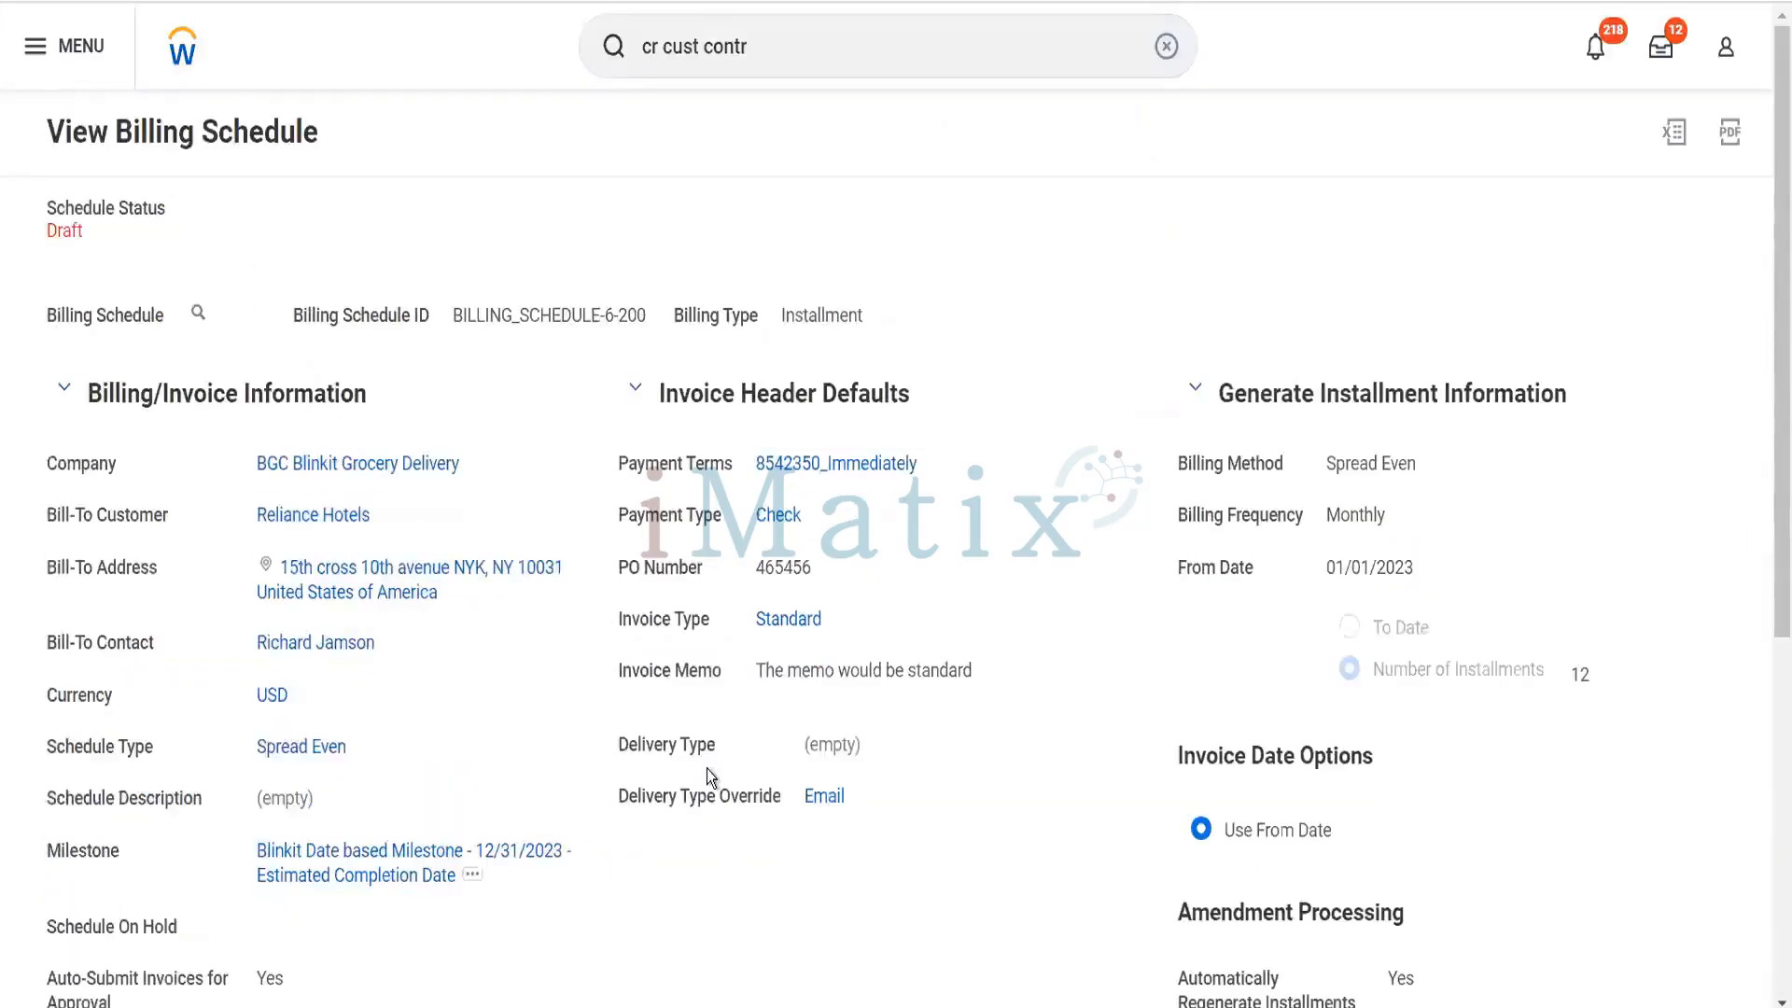
- Review the draft billing schedule's header details, available schedule actions and contract line
scroll(816, 717, down, 5)
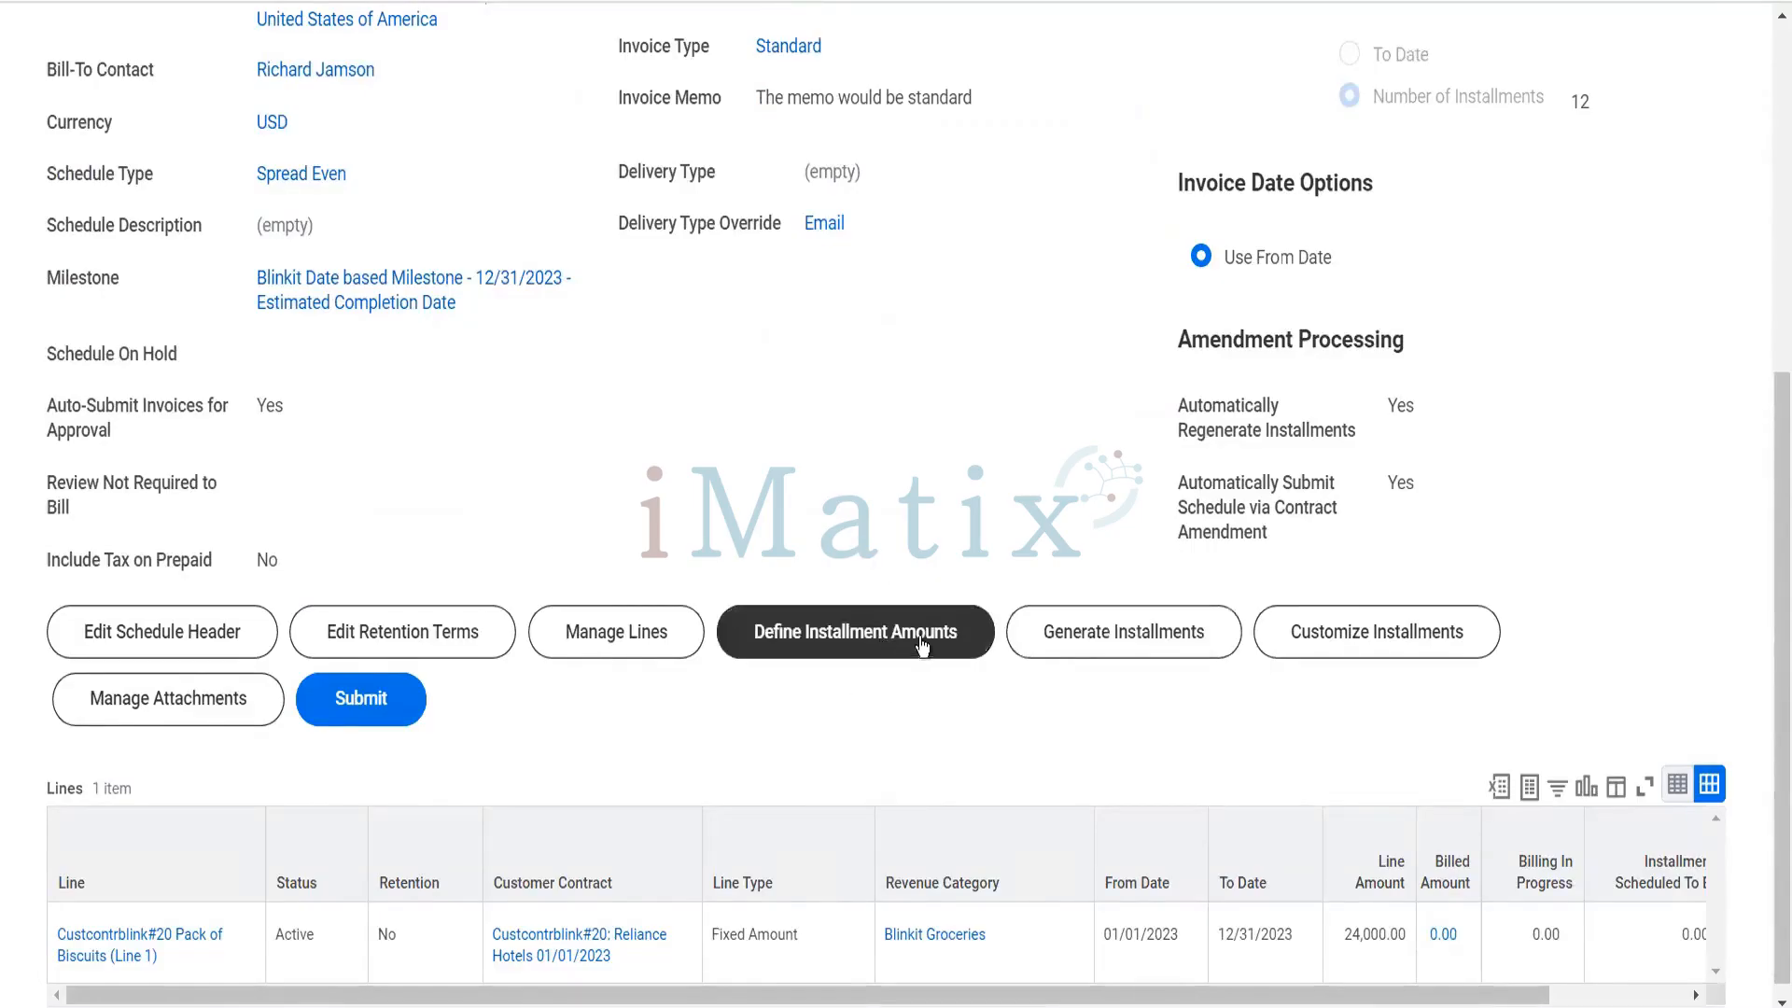
scroll(529, 491, up, 1)
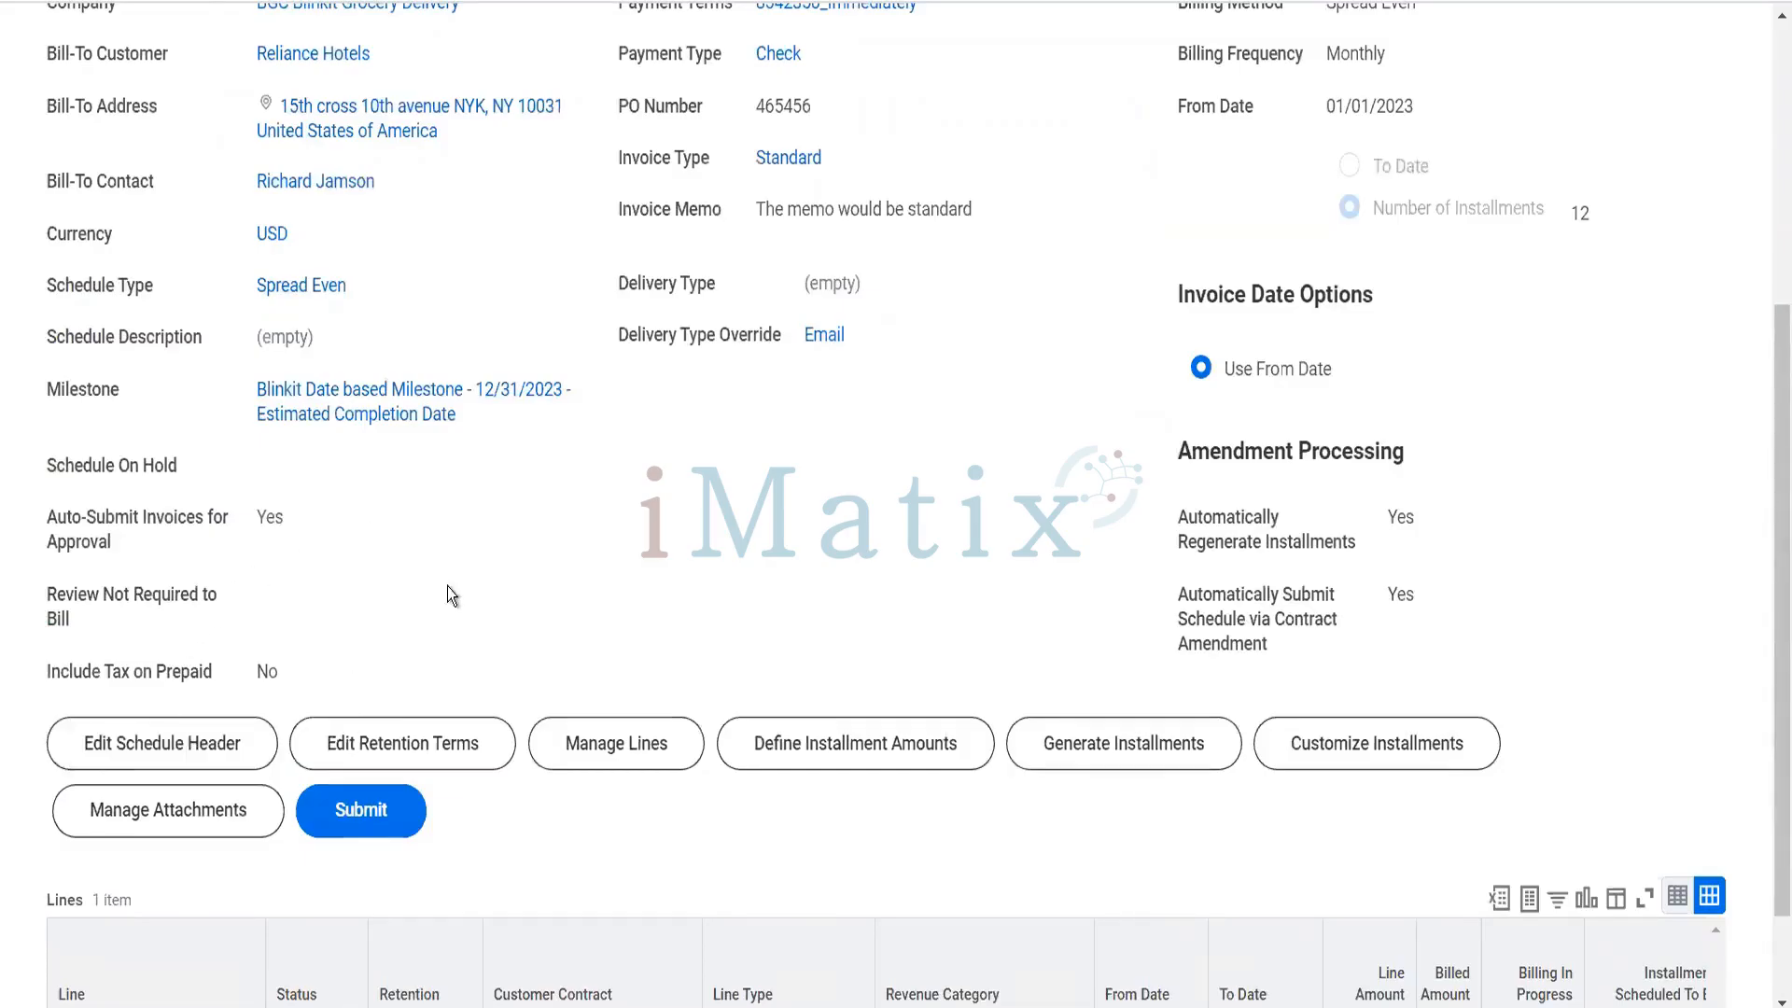
scroll(446, 586, up, 2)
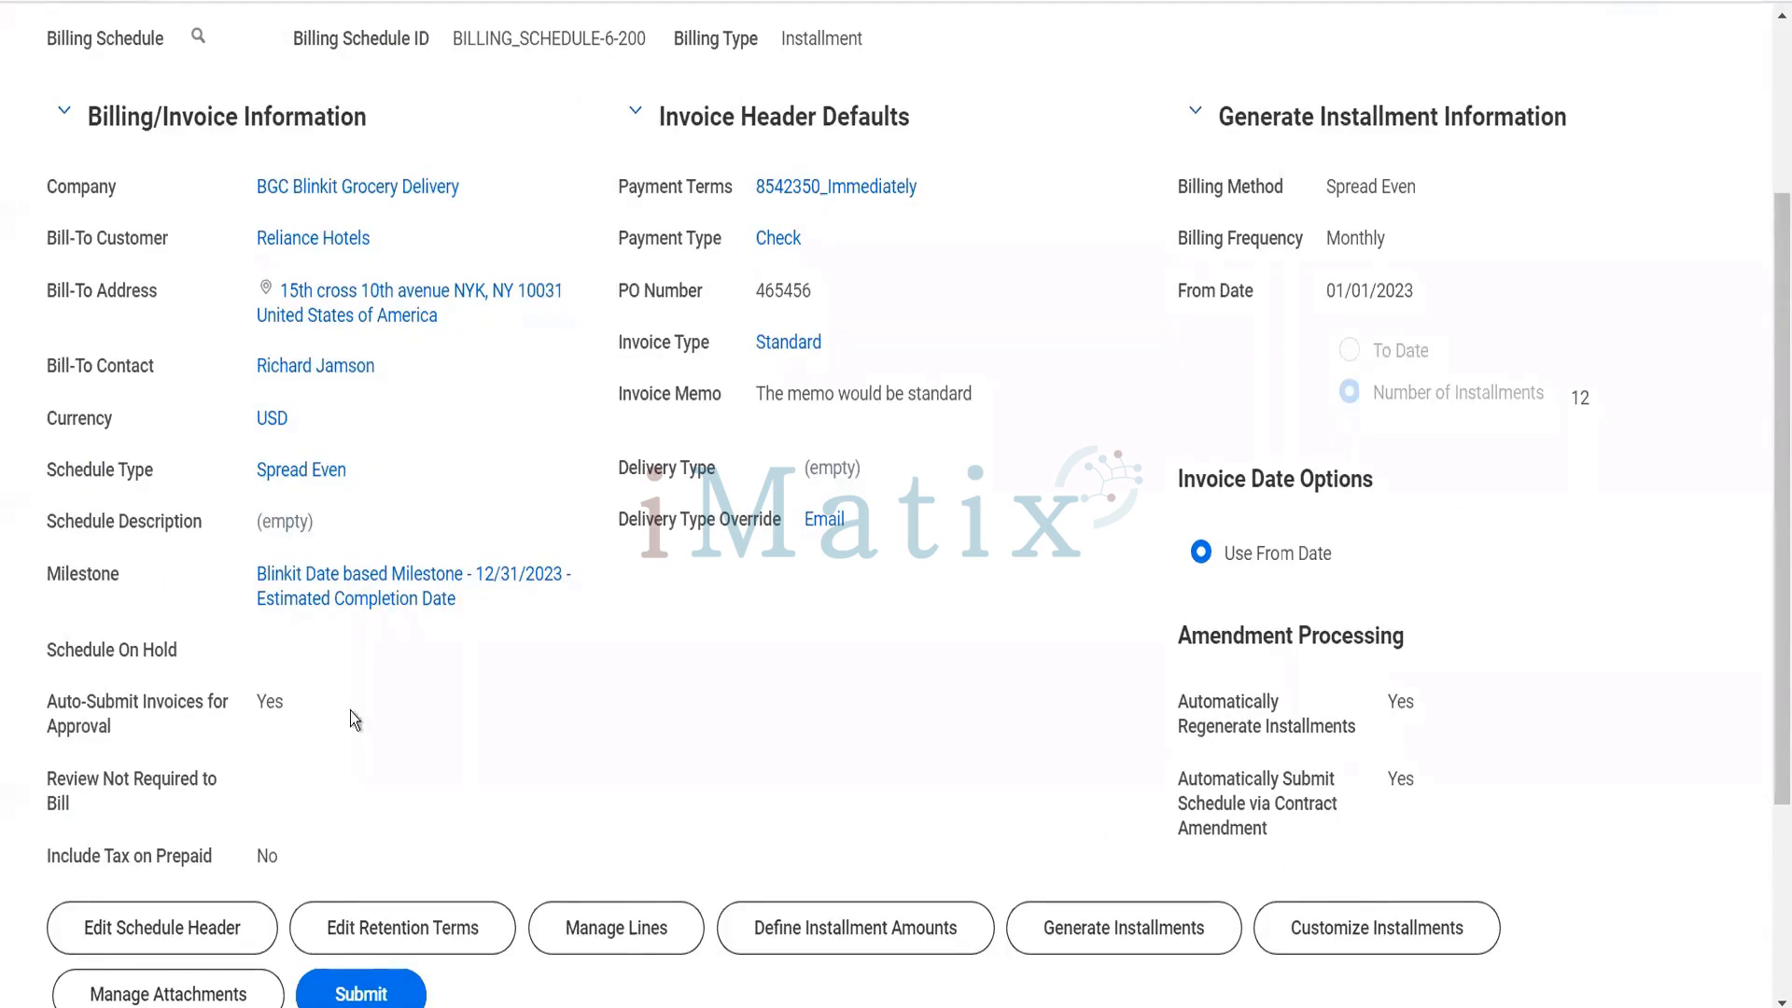
scroll(408, 771, down, 3)
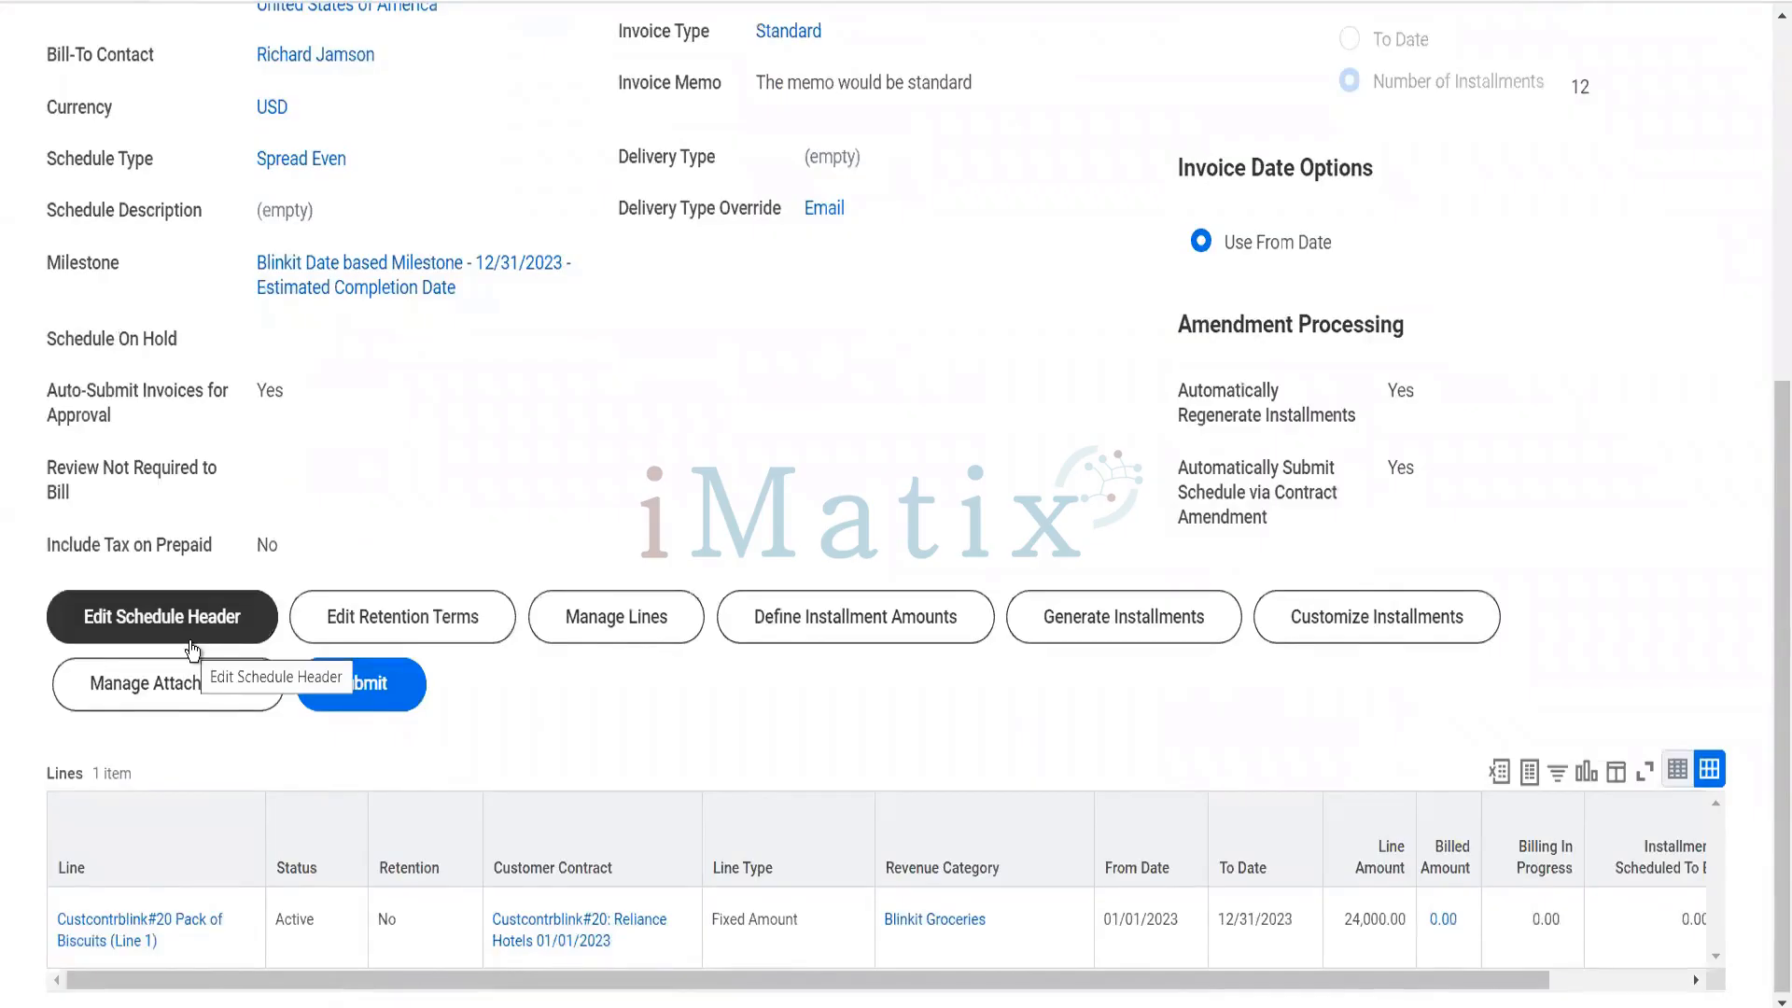
- Inspect the billing schedule's retention terms and the lines eligible for retention, leaving without saving
click(418, 633)
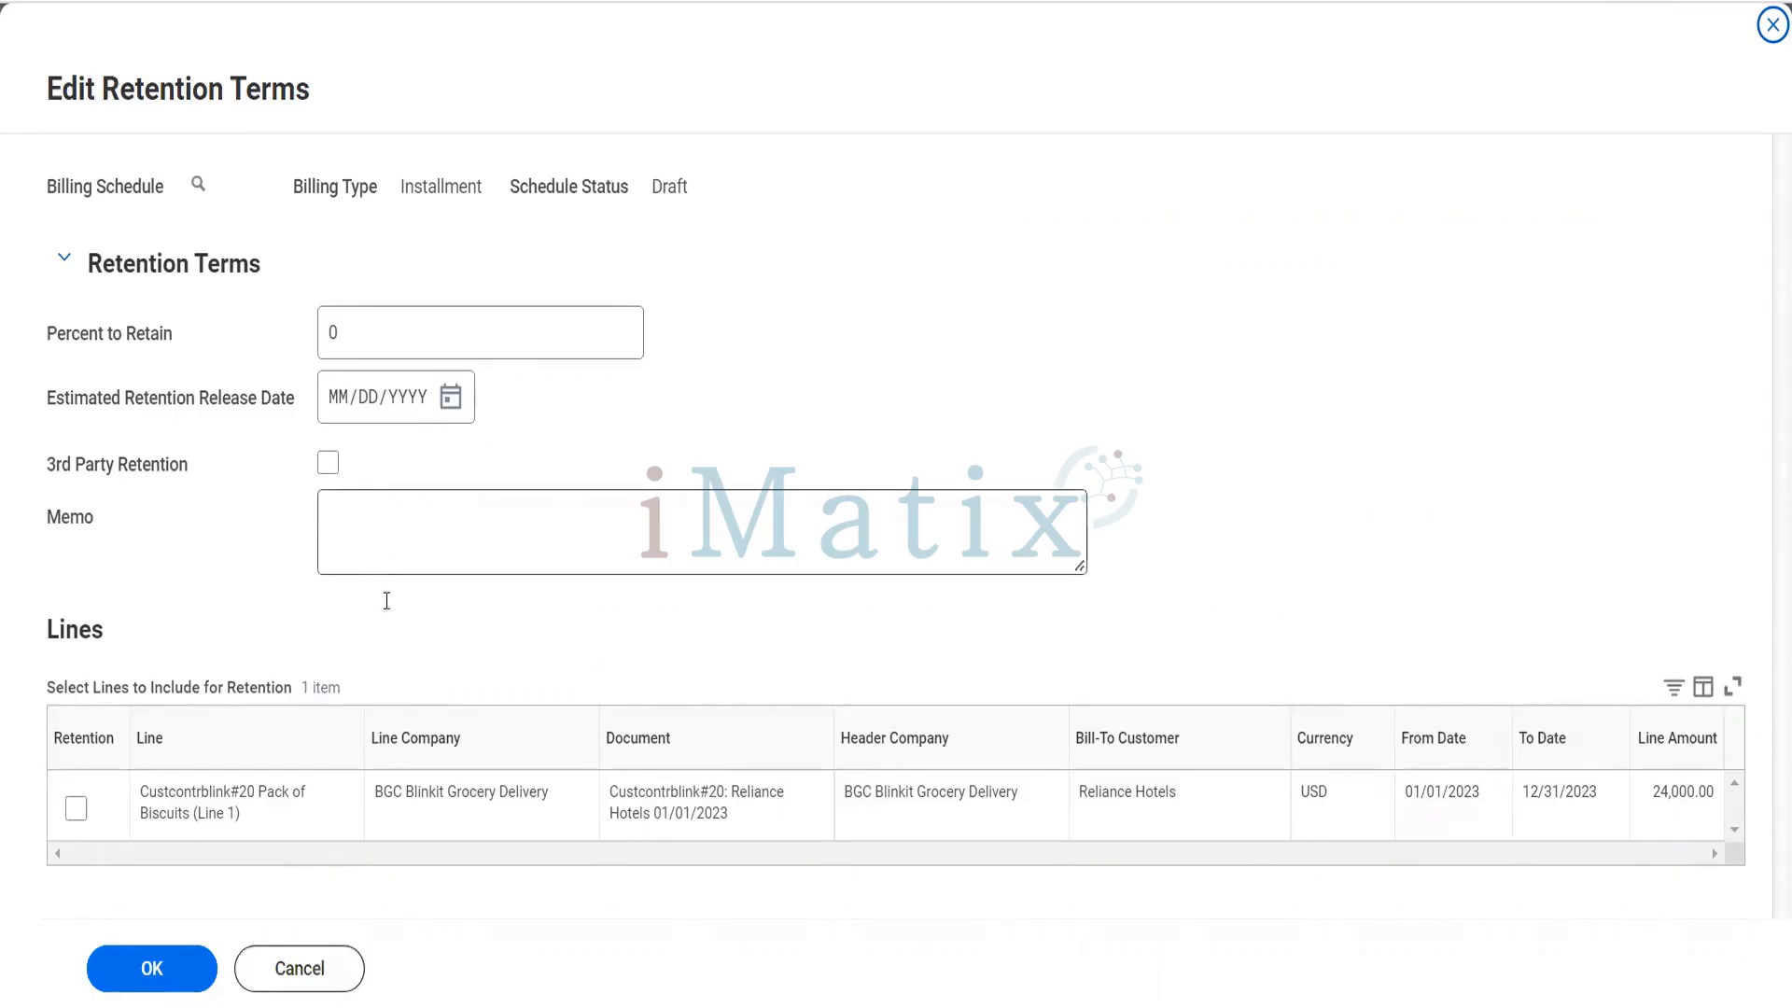
click(298, 971)
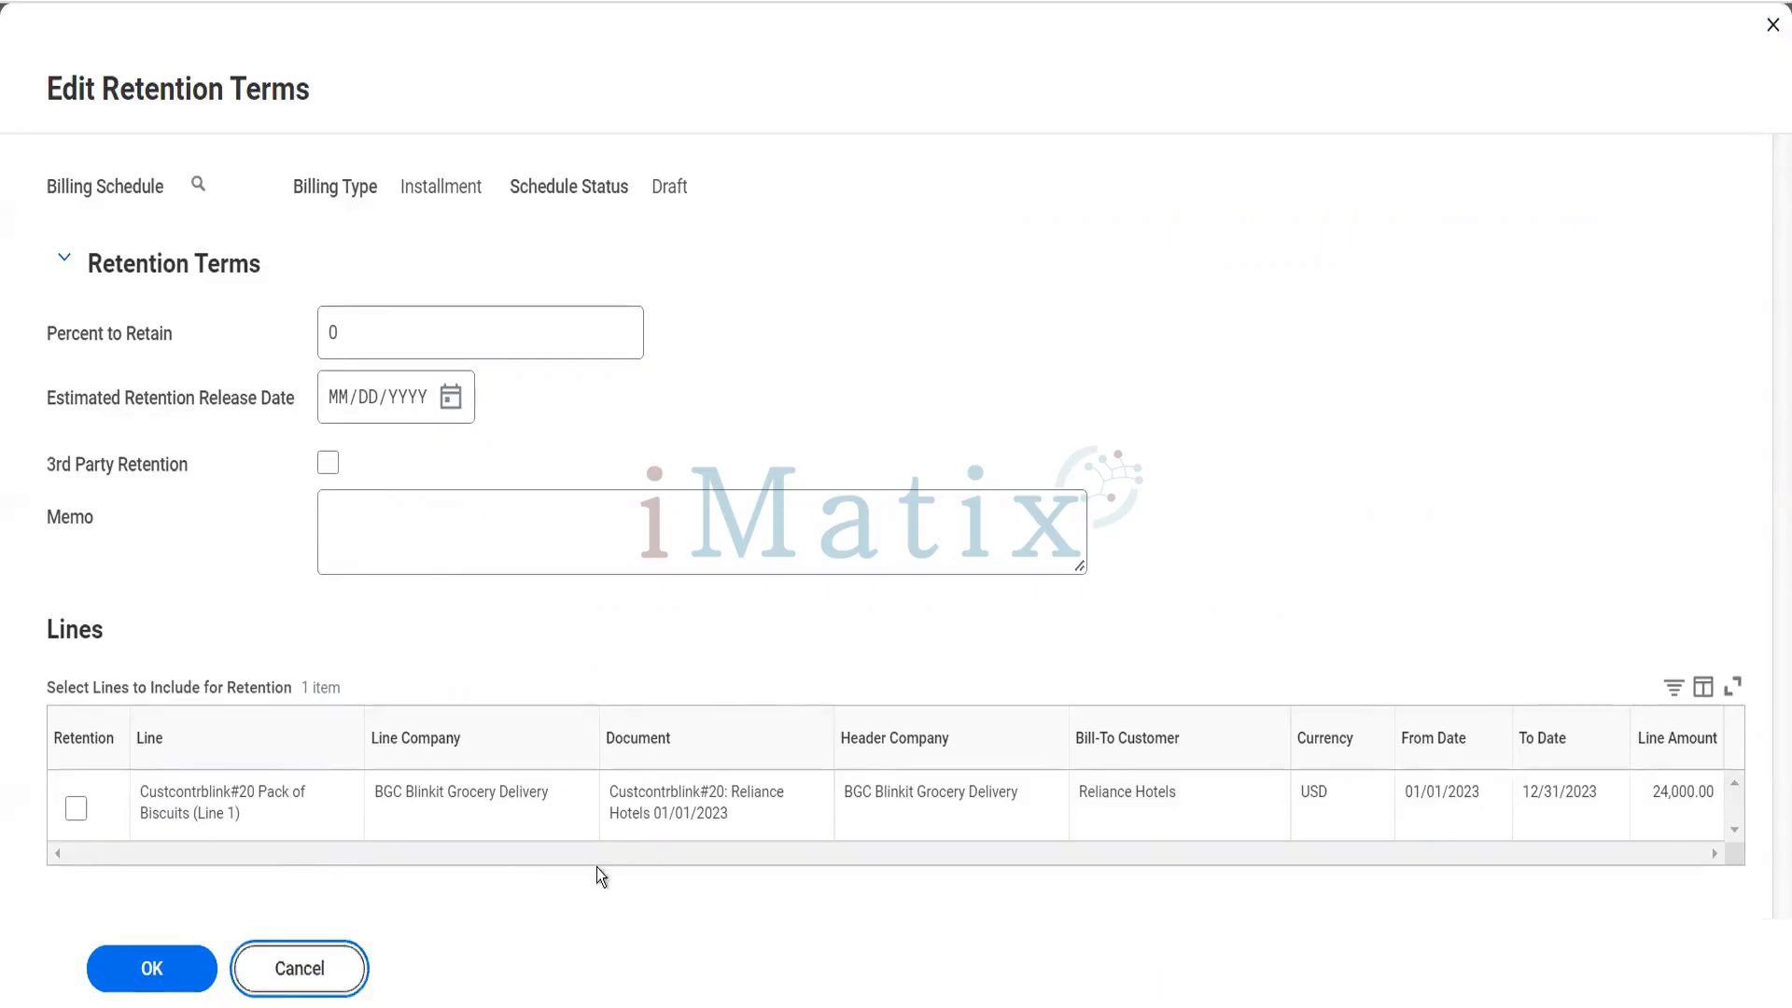
click(328, 968)
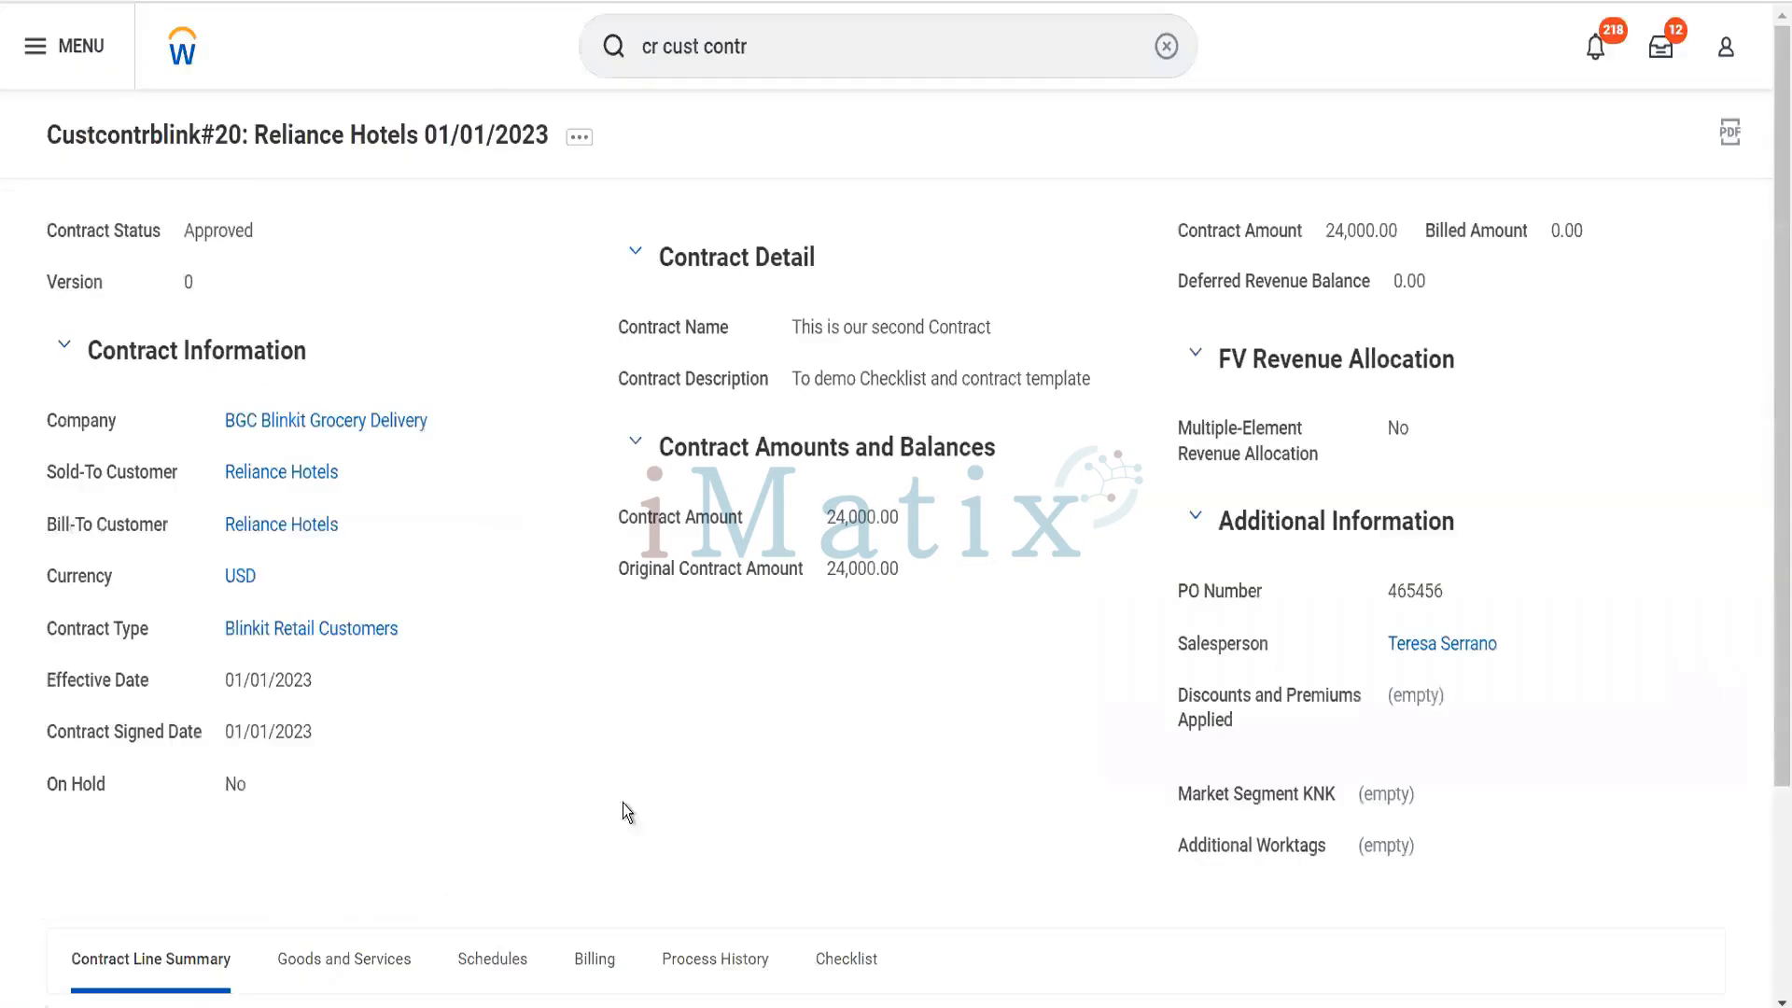
- Reopen the Reliance Hotels 01/01/2023 Spread Even billing schedule from the contract's list of schedules
scroll(664, 791, down, 4)
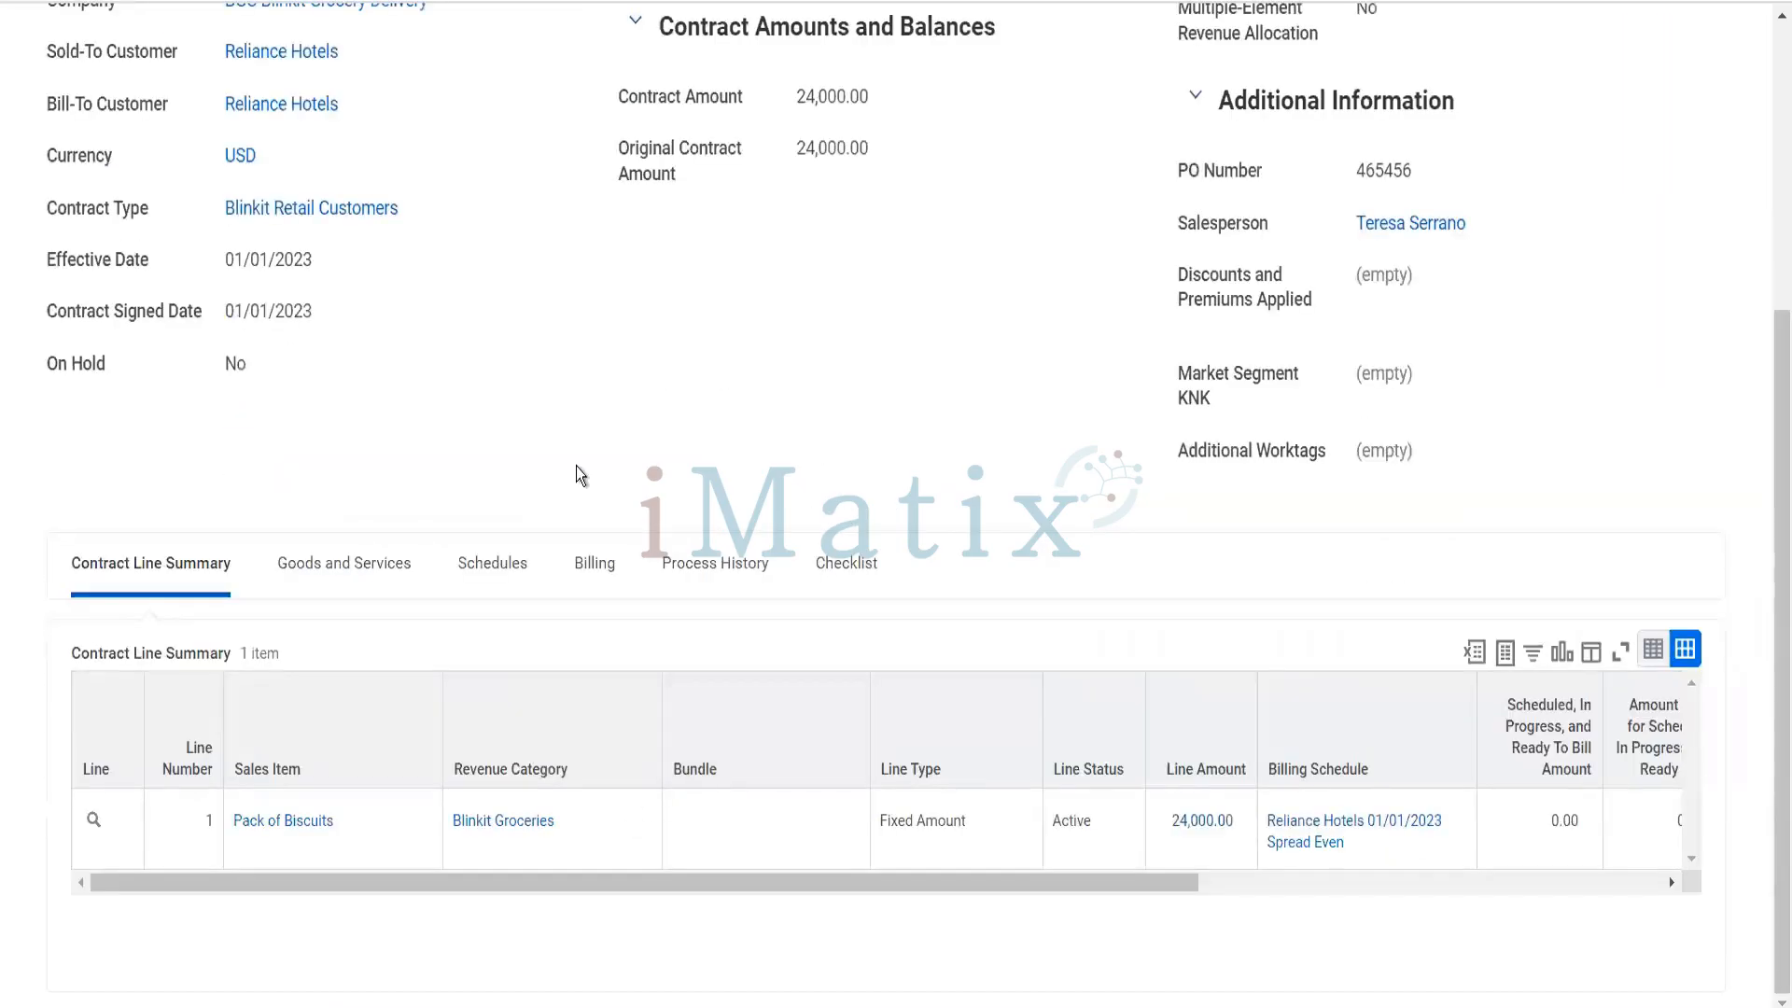
scroll(577, 468, up, 4)
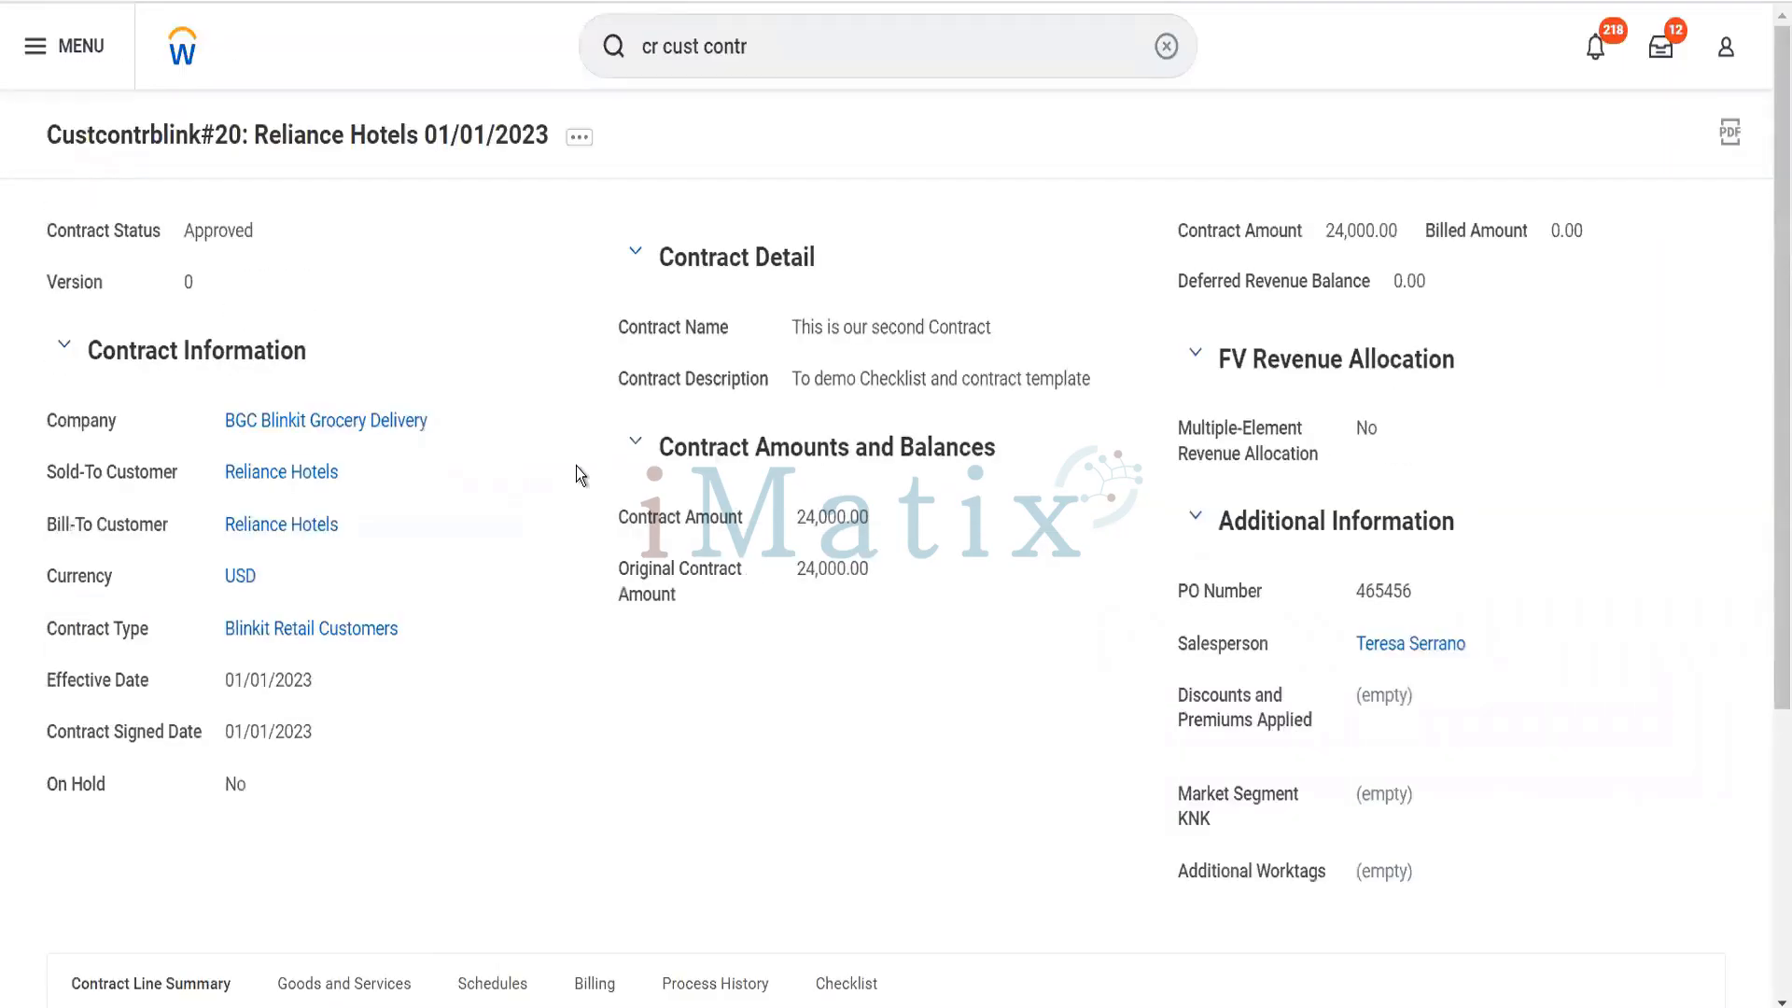
scroll(576, 467, down, 4)
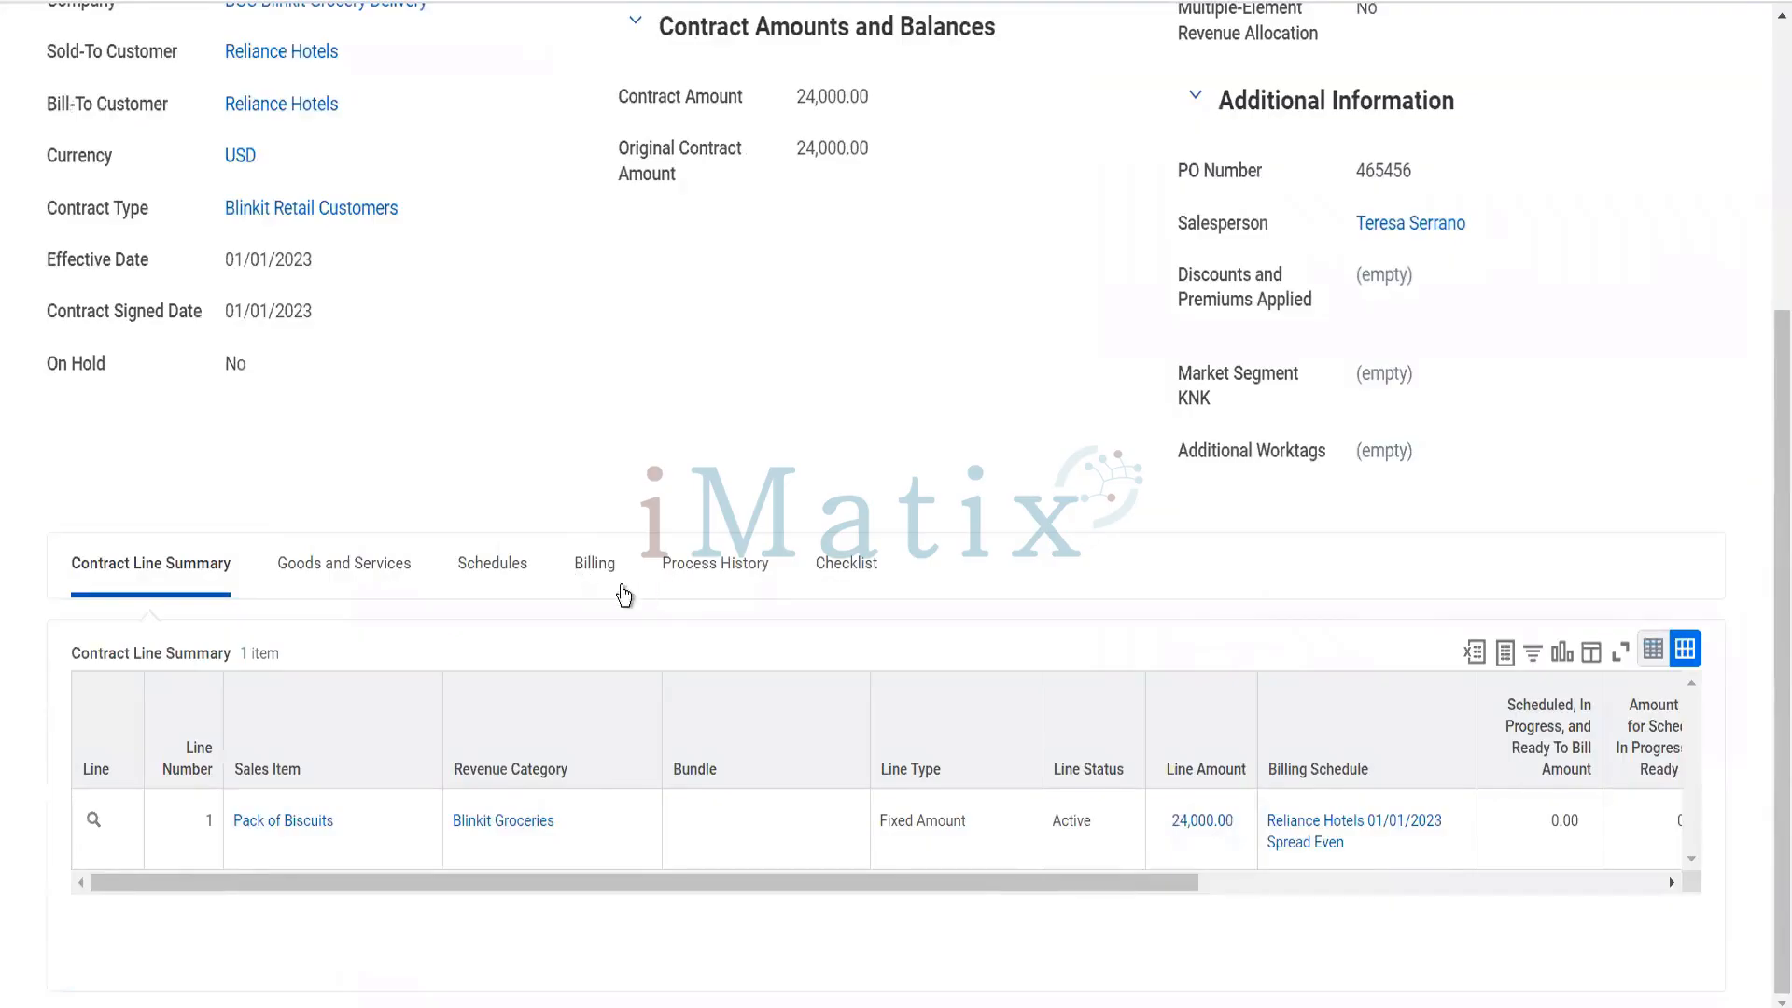
click(506, 564)
scroll(642, 514, down, 2)
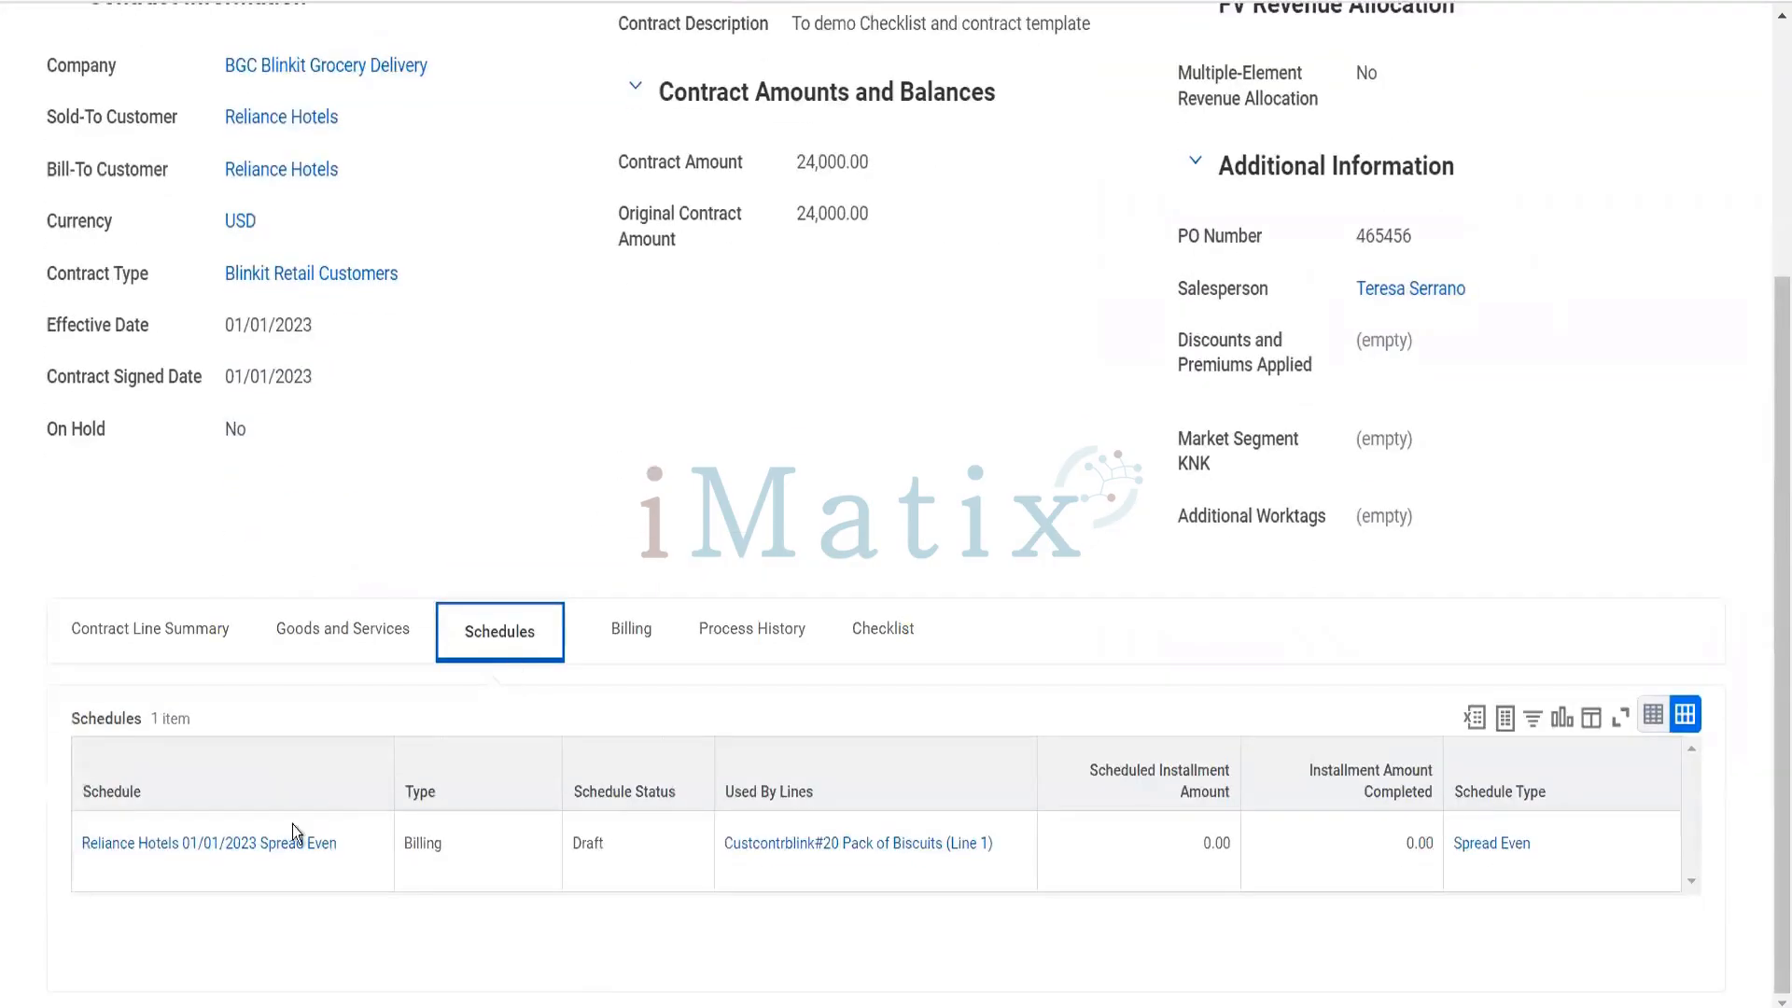
click(293, 825)
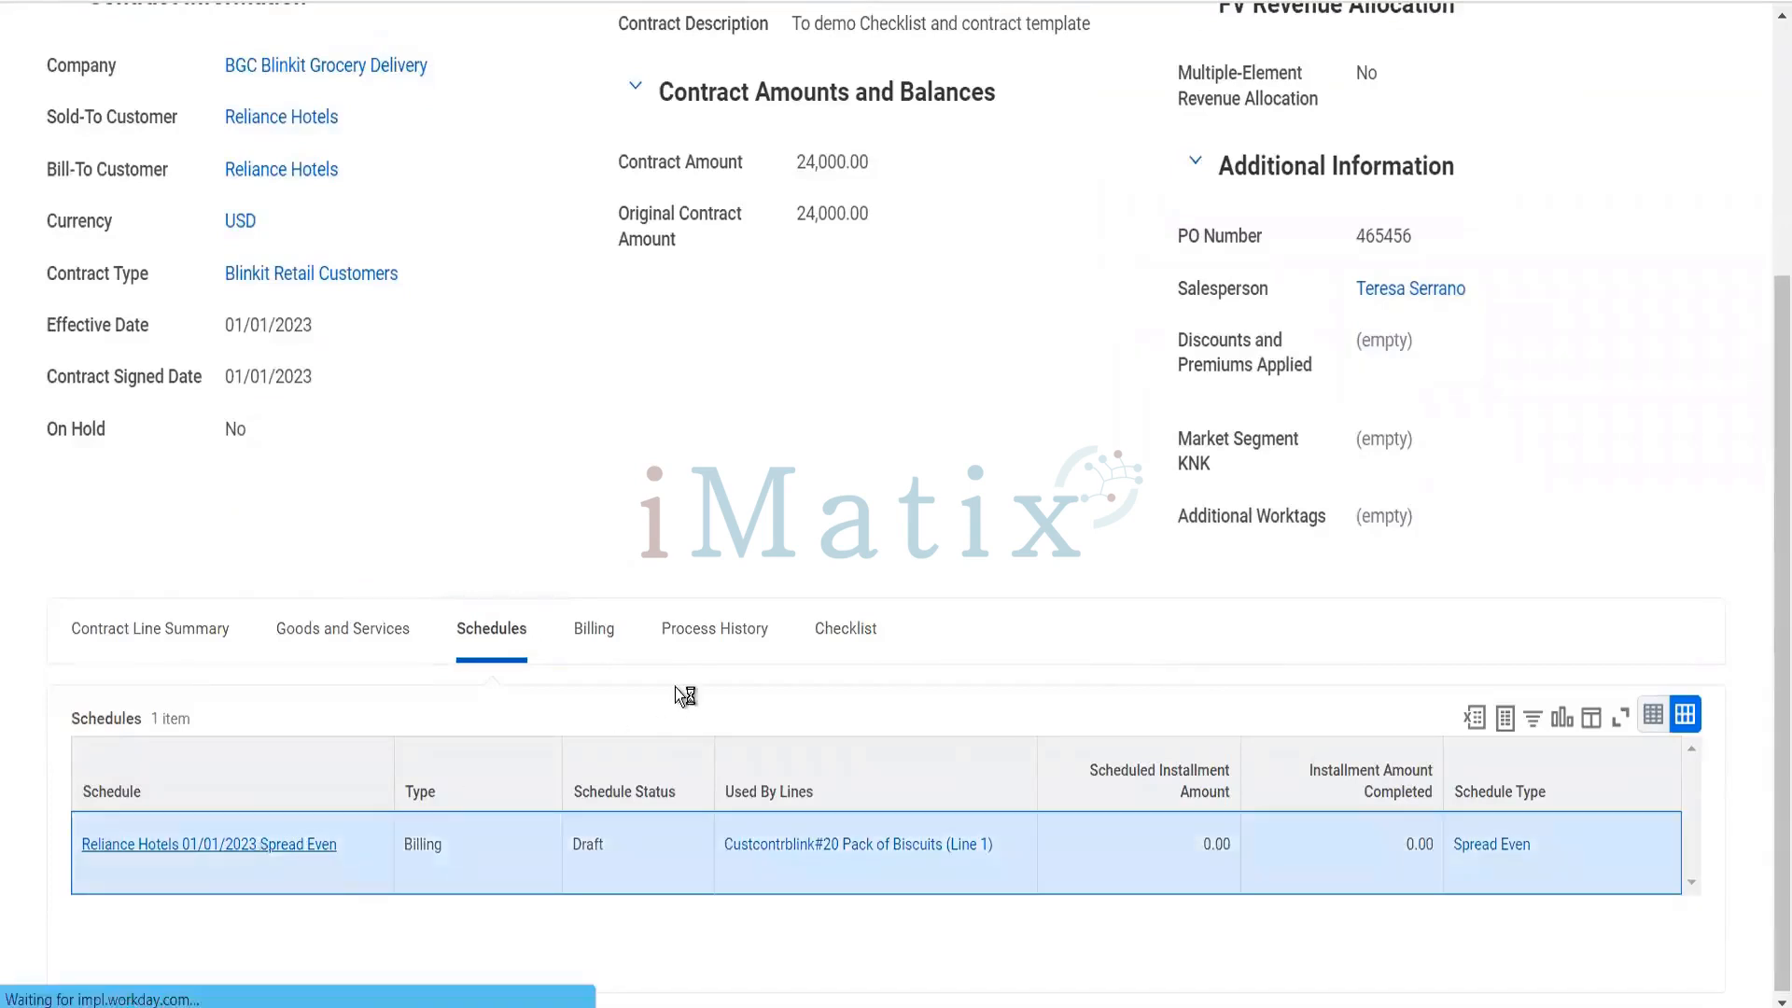
- Try marking the Pack of Biscuits line for removal from the billing schedule, unmark it and discard the line changes
scroll(844, 585, down, 6)
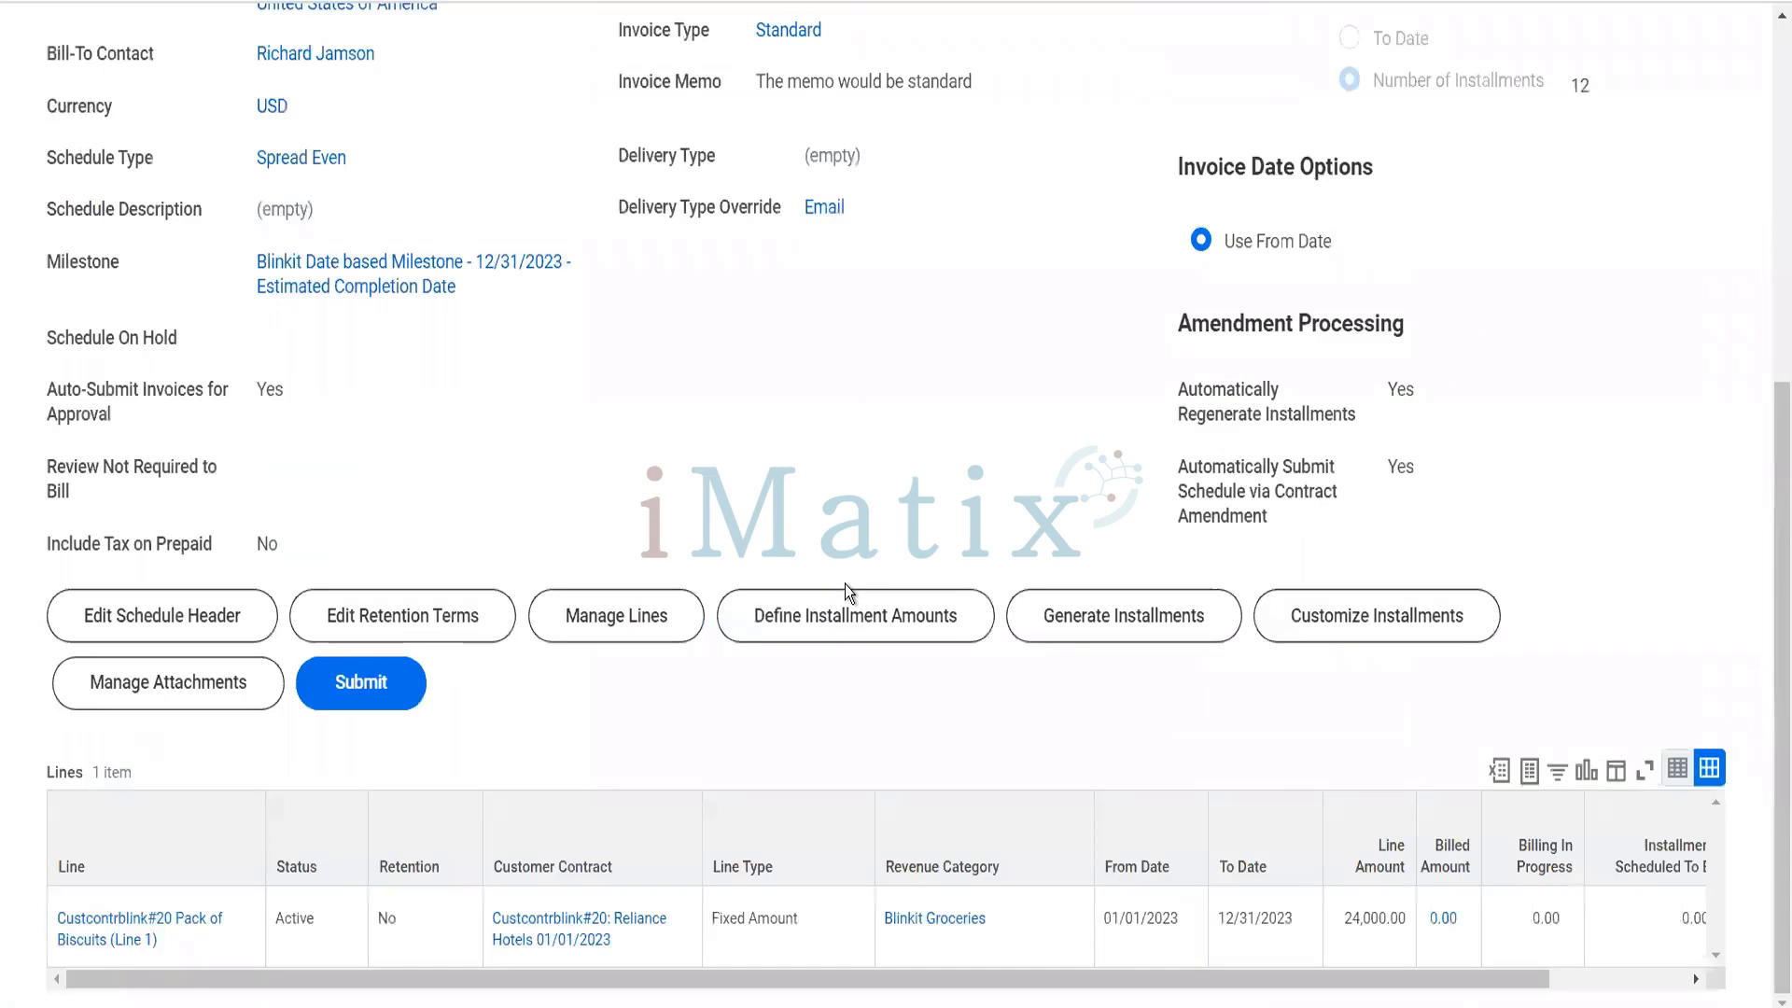
click(635, 621)
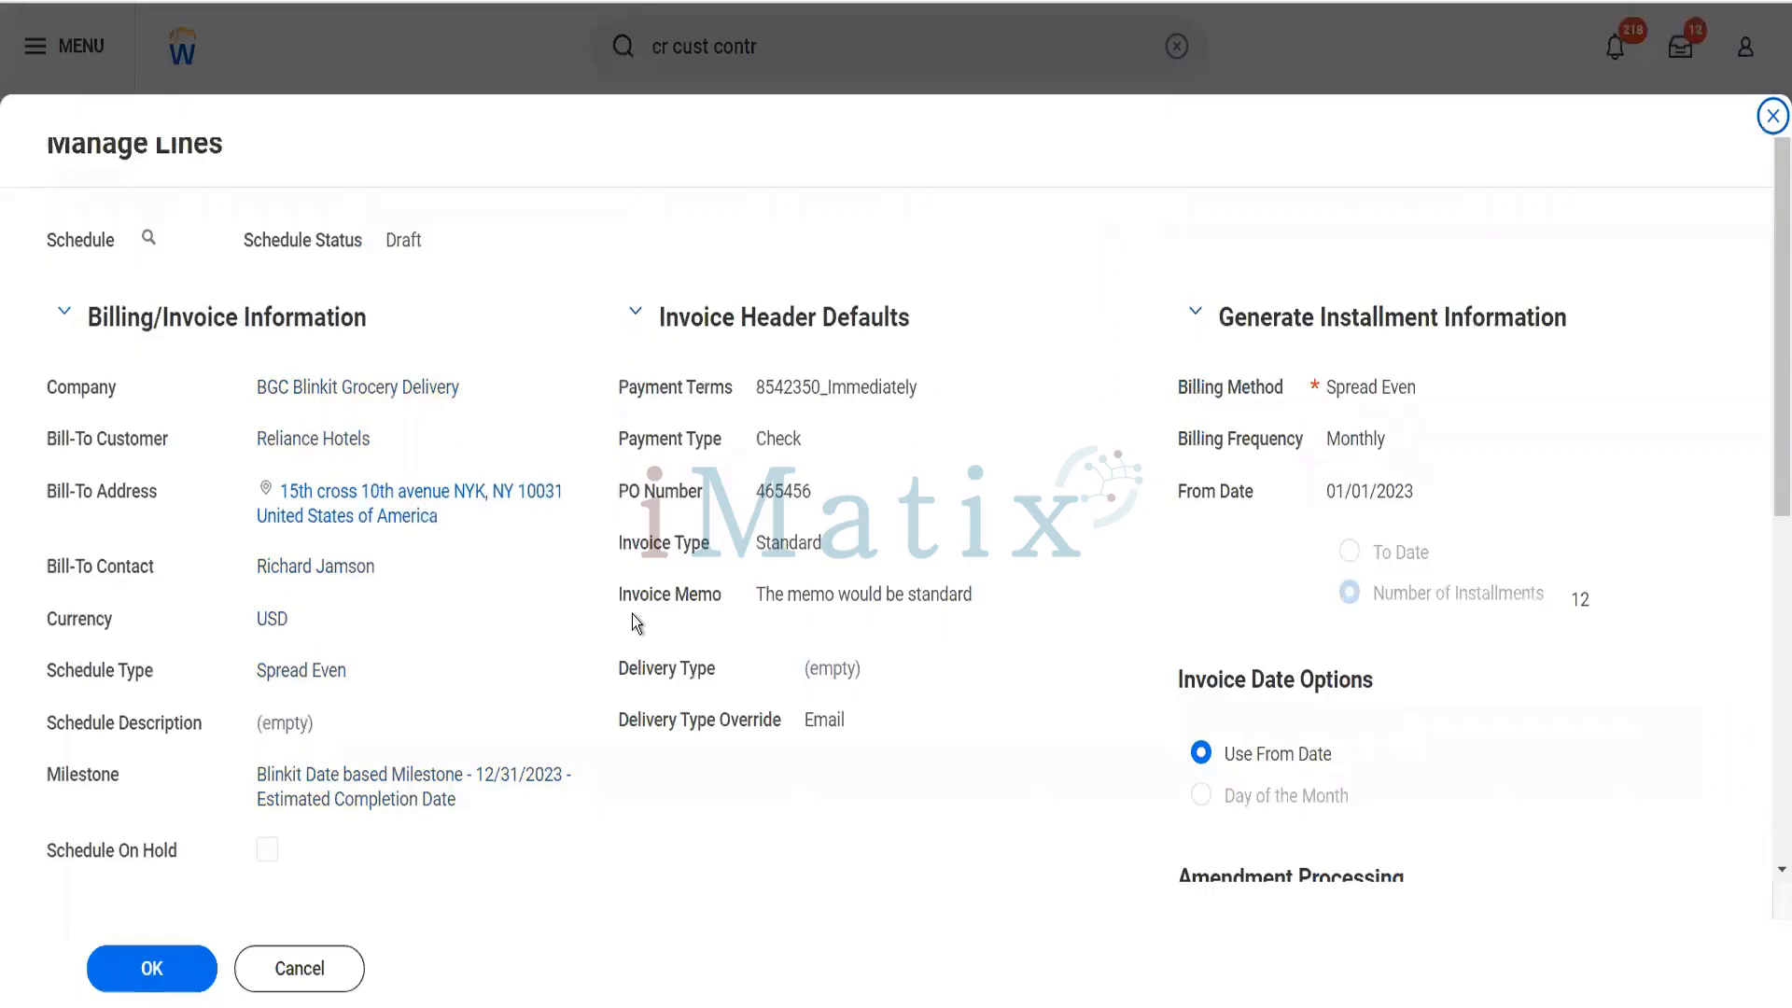
scroll(631, 615, down, 6)
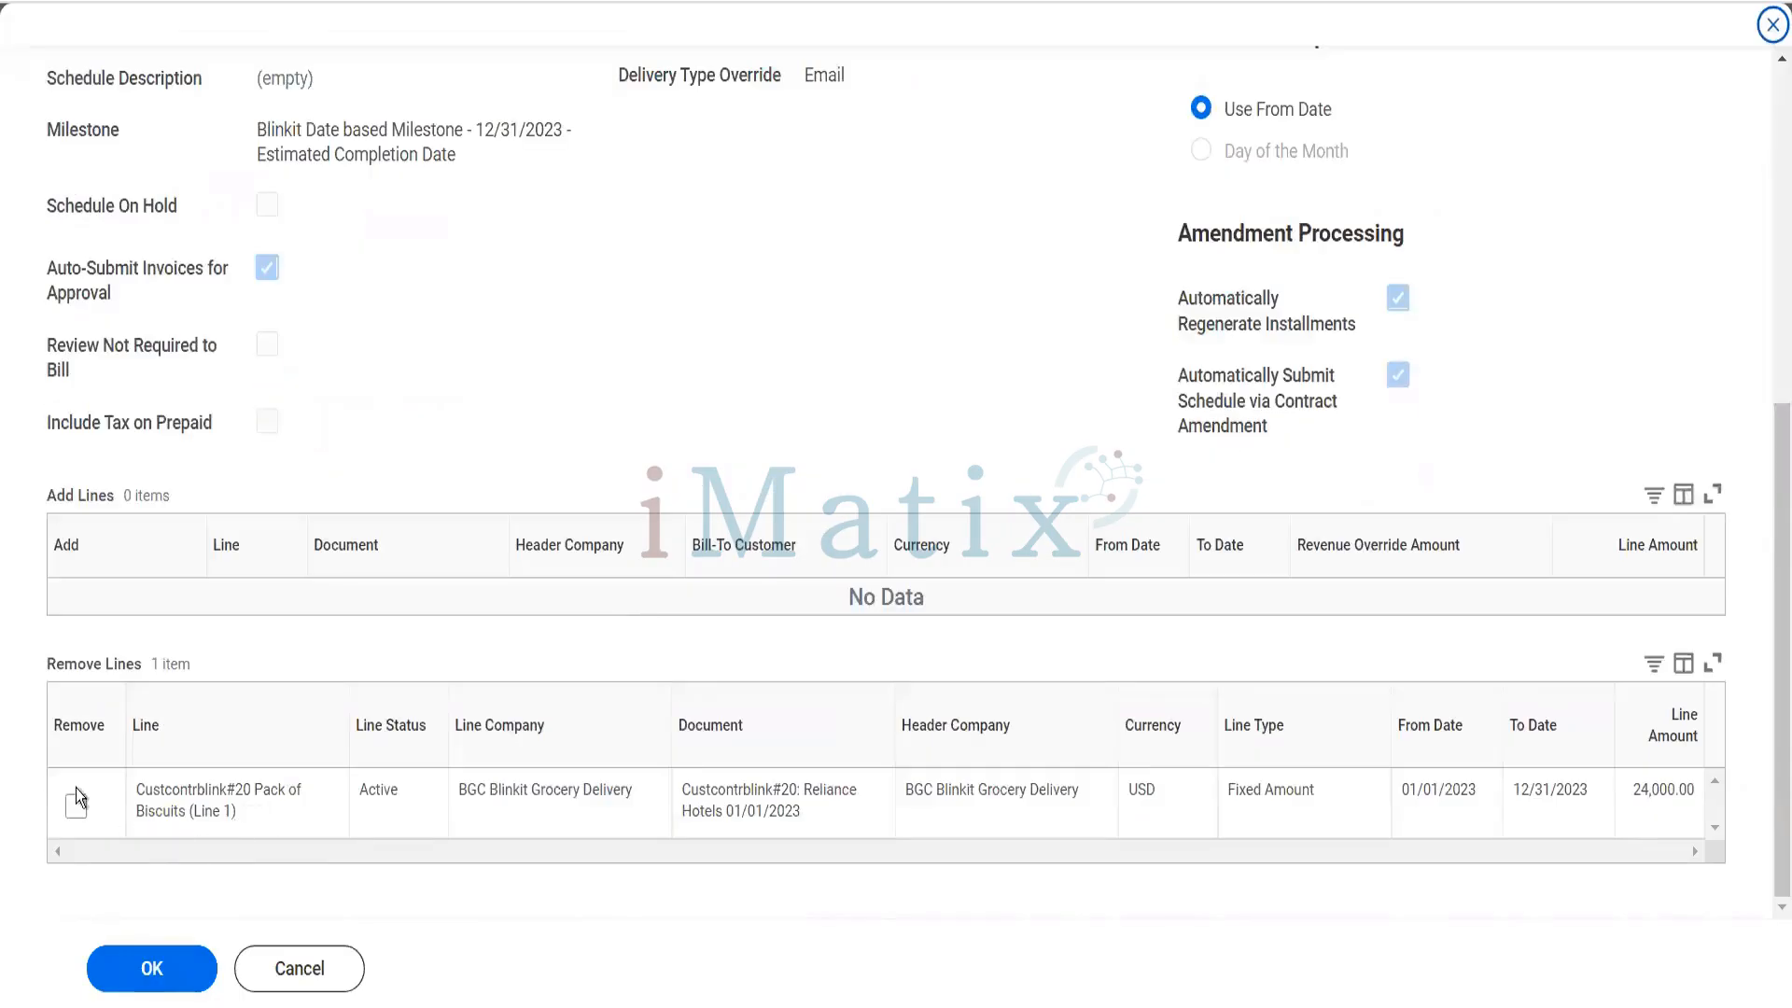
click(74, 806)
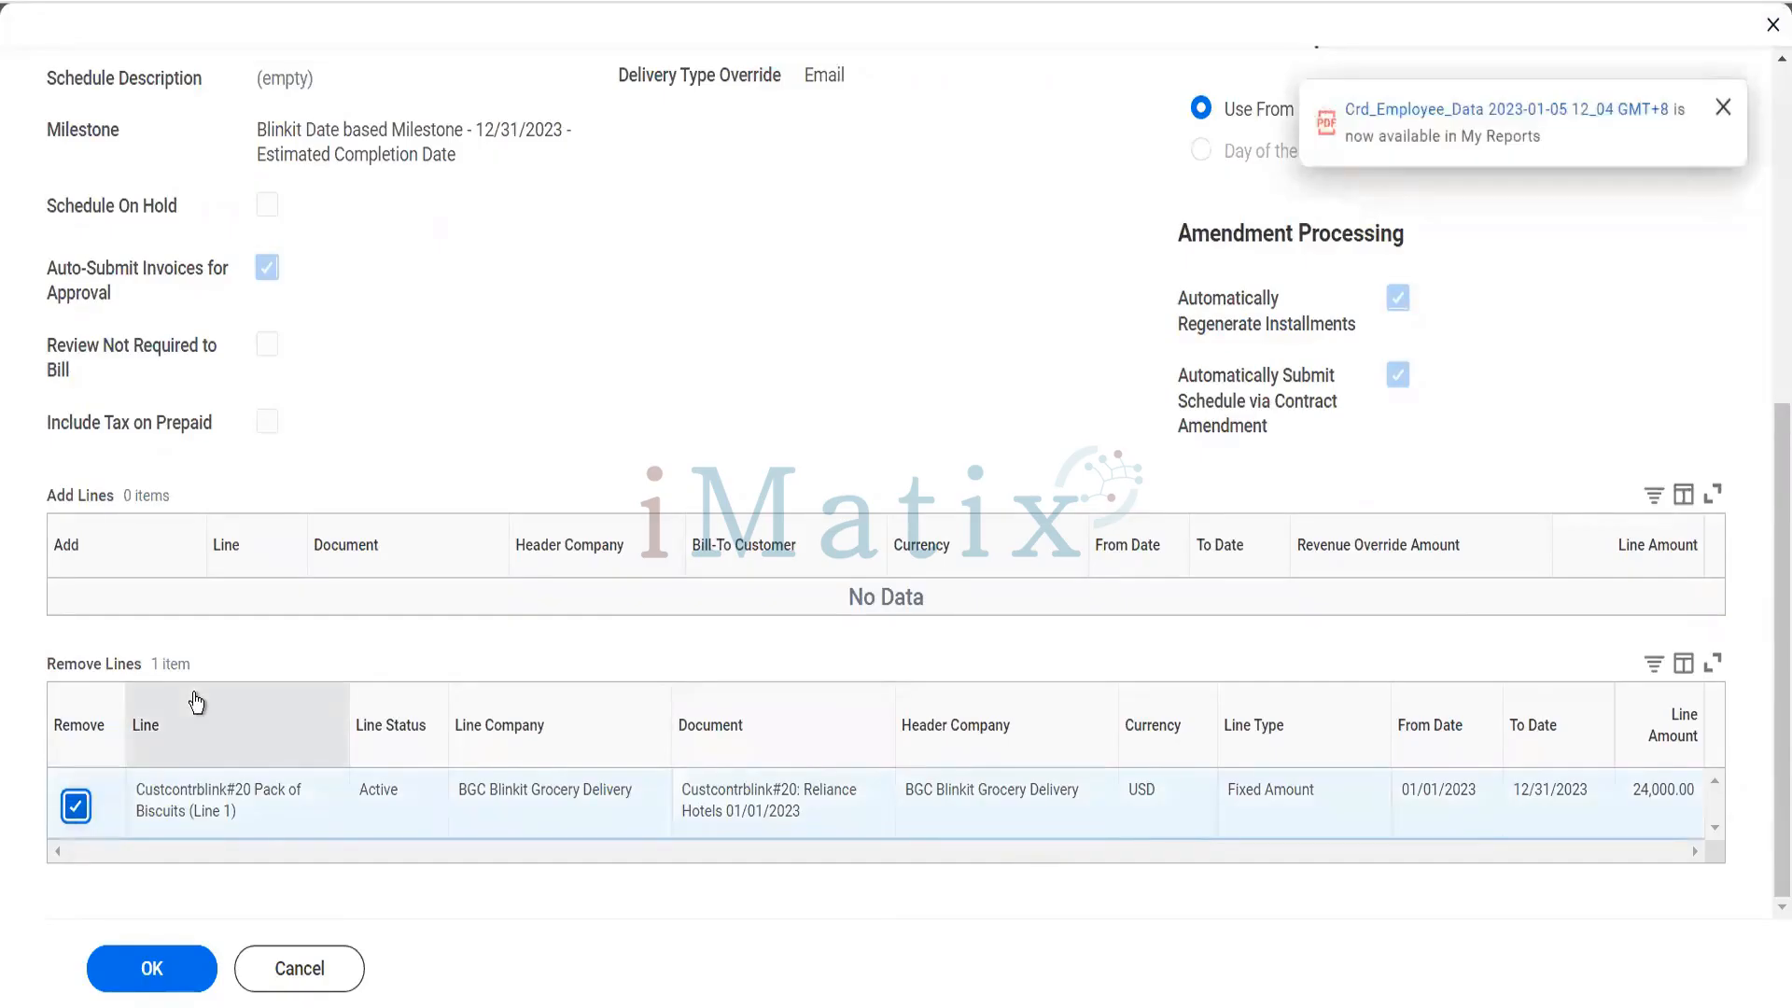
click(82, 818)
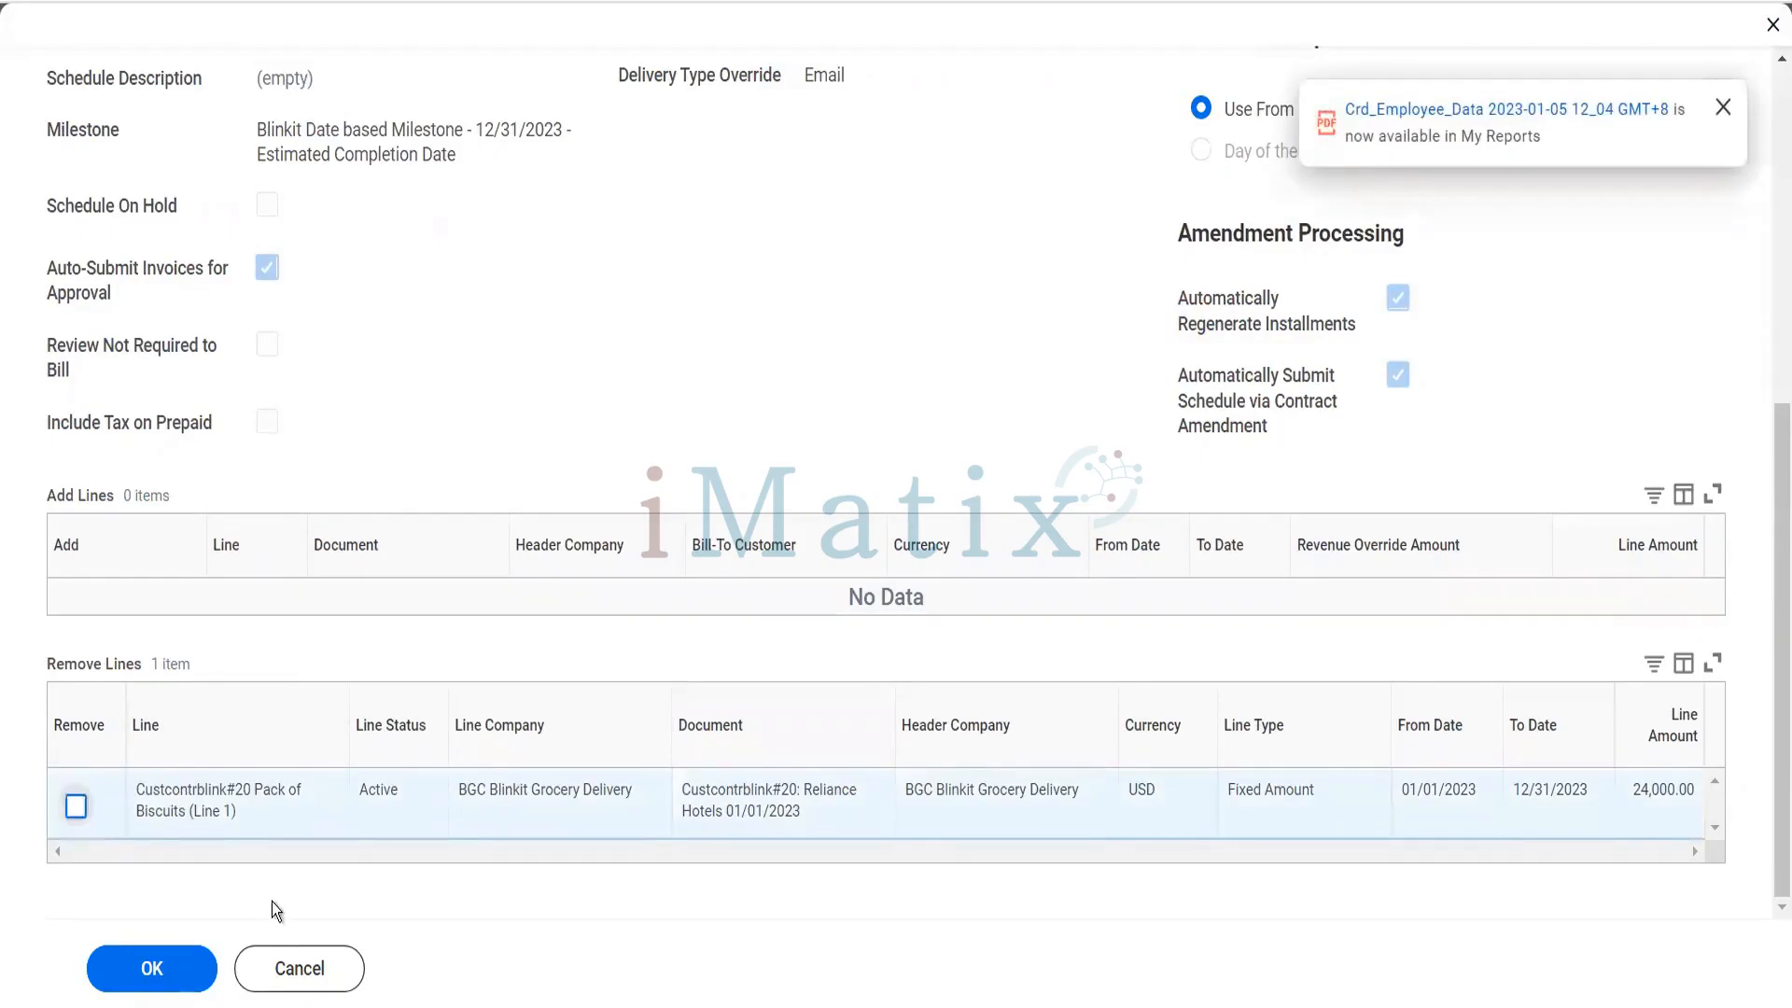
click(297, 969)
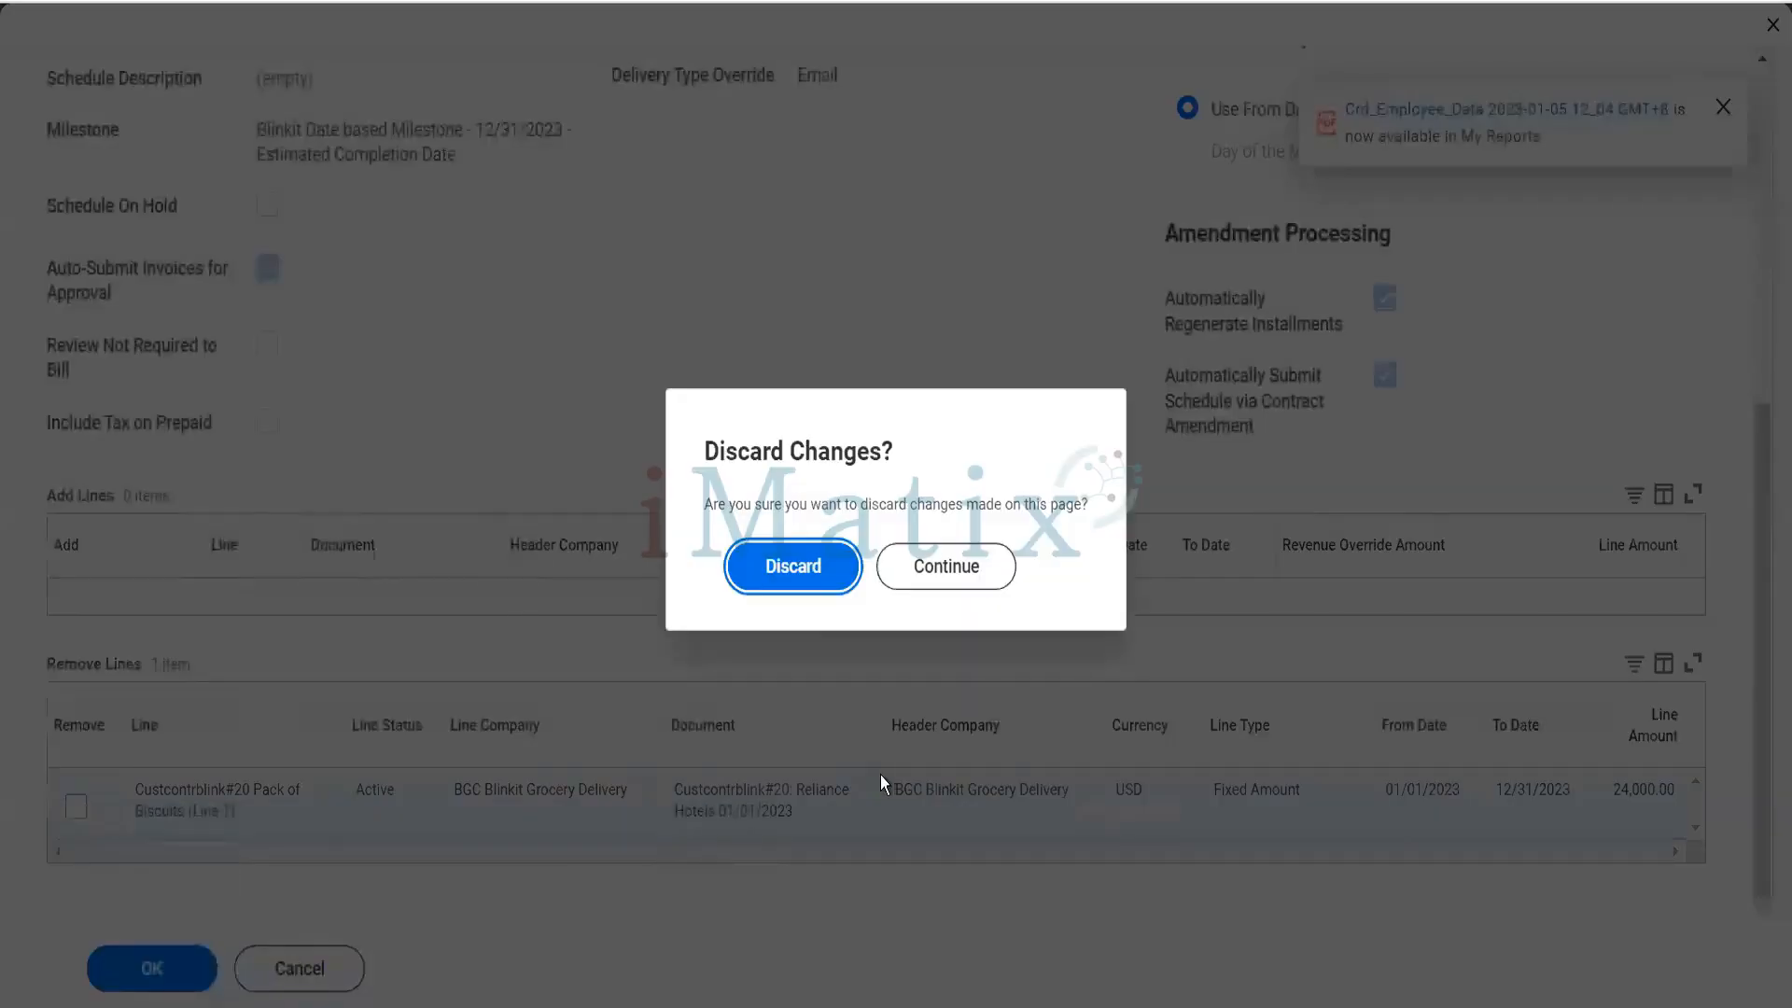
click(805, 581)
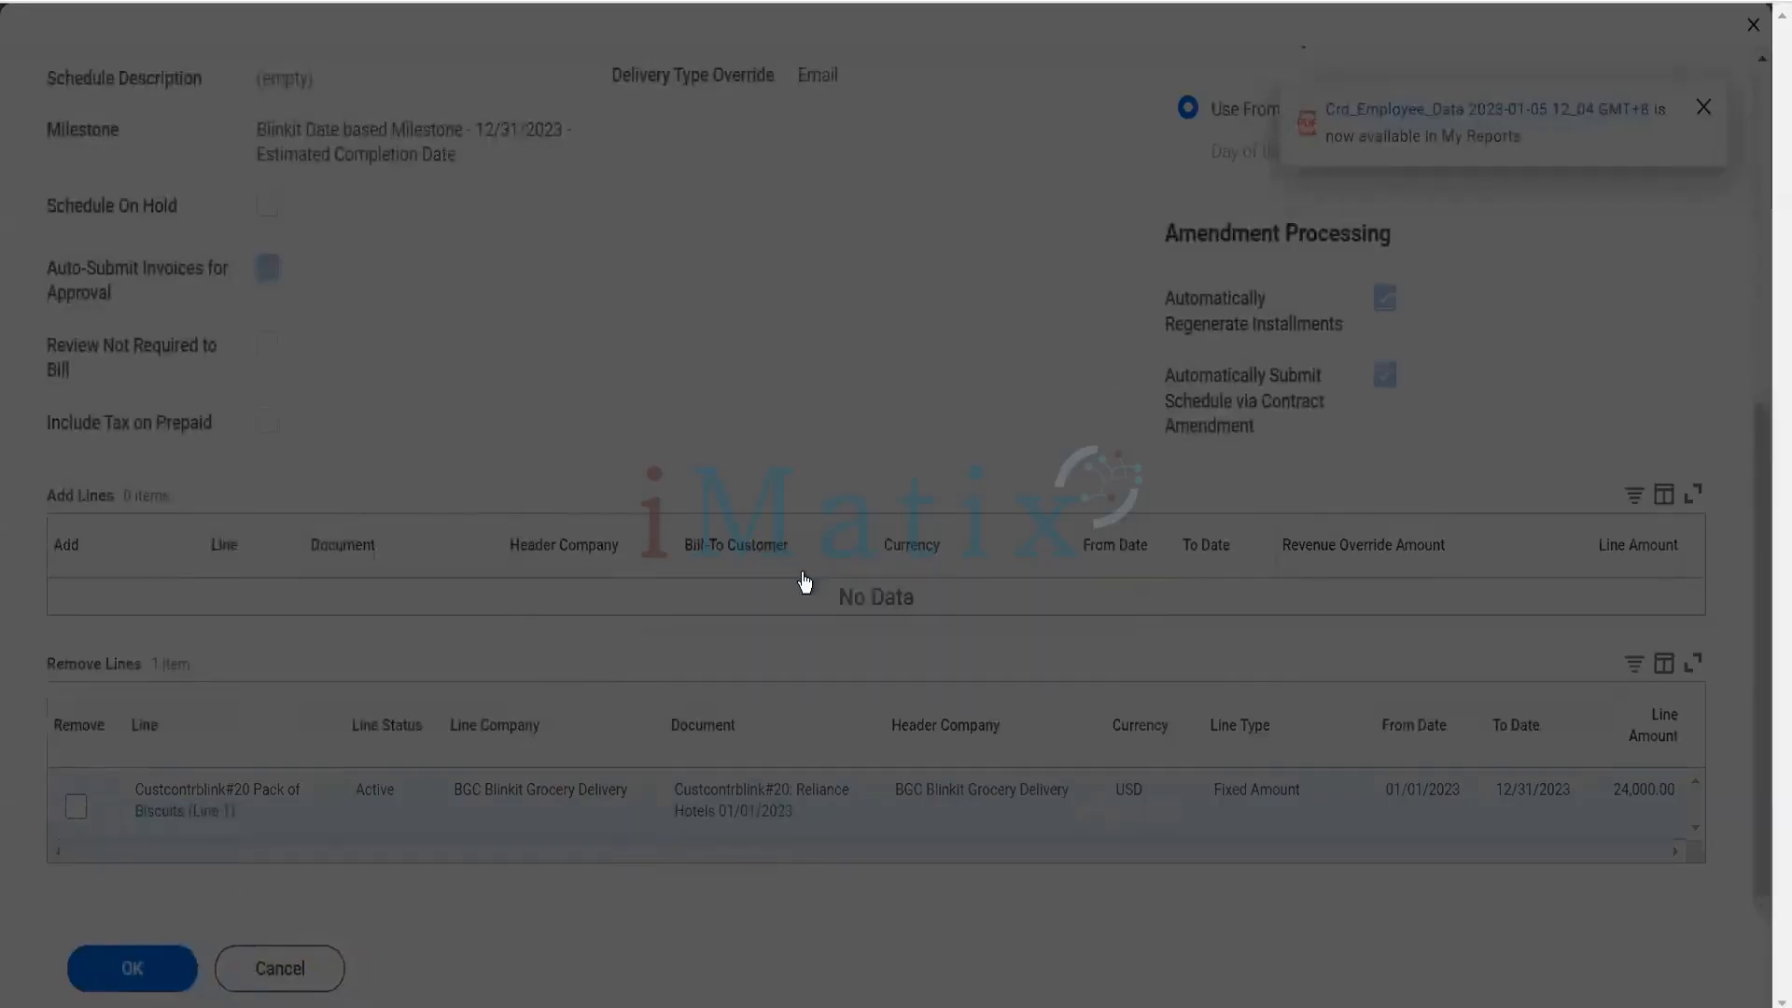
- Inspect the Regular, First and Last defined installment amount fields for the Pack of Biscuits line, leaving without saving
scroll(573, 783, down, 6)
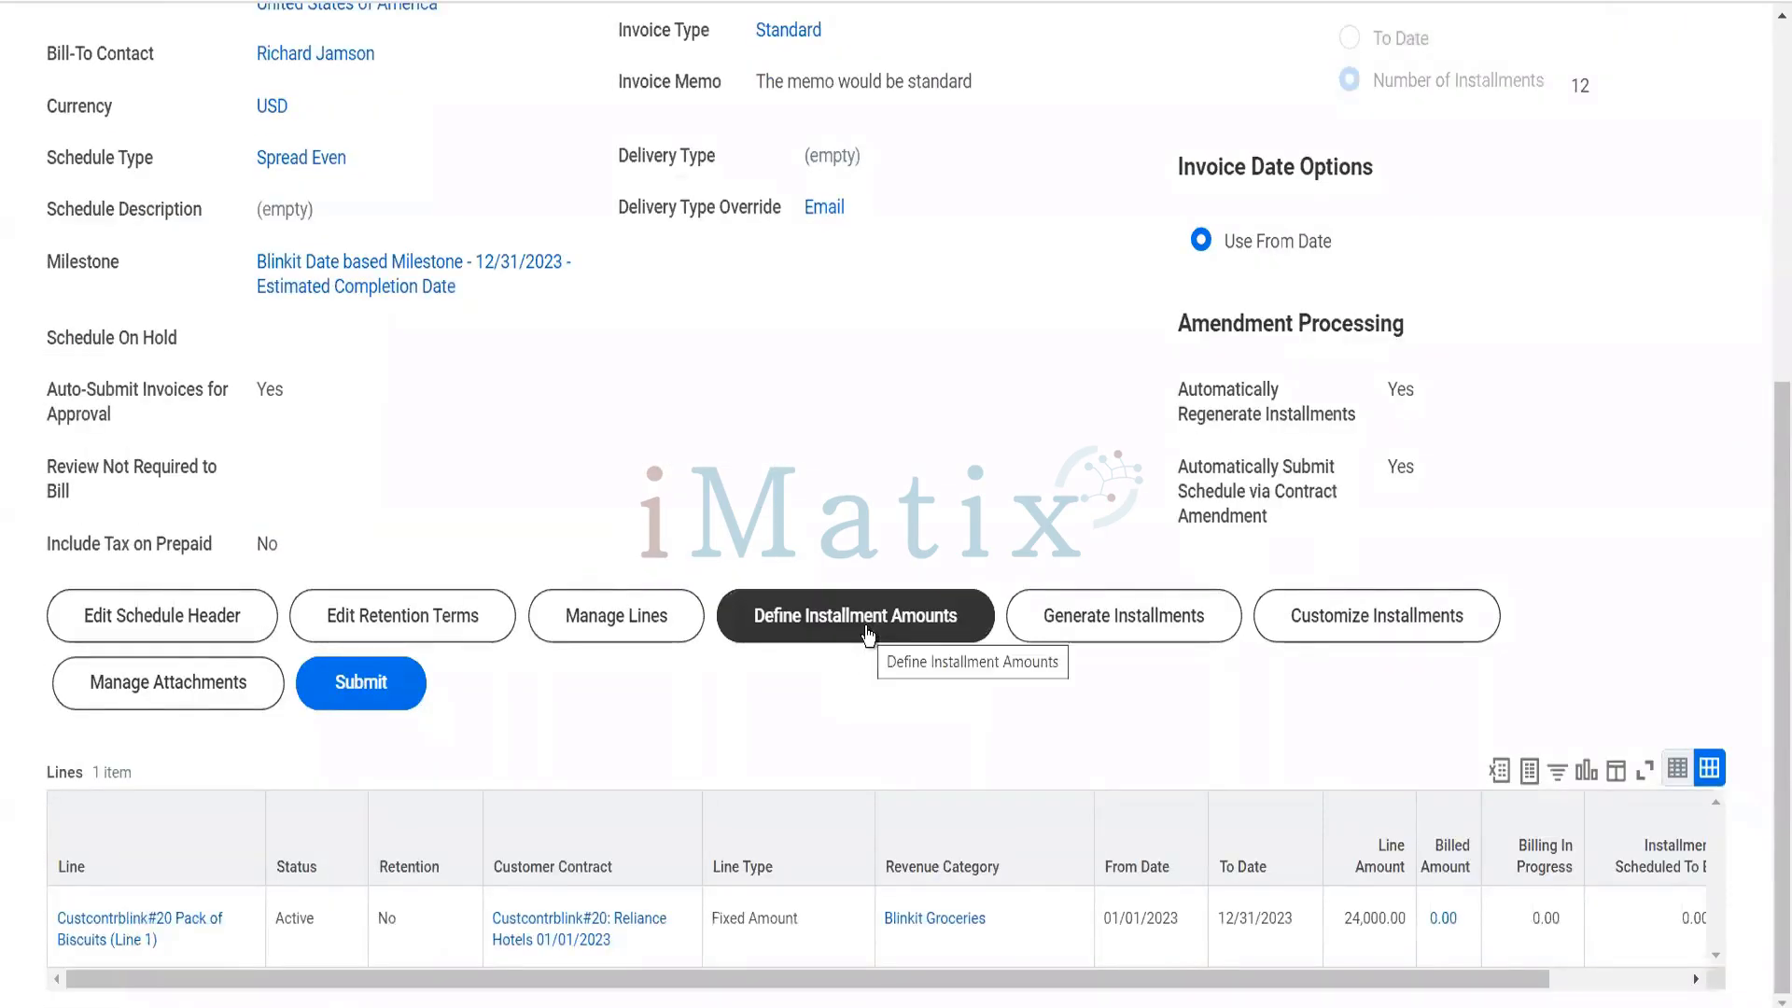
click(868, 634)
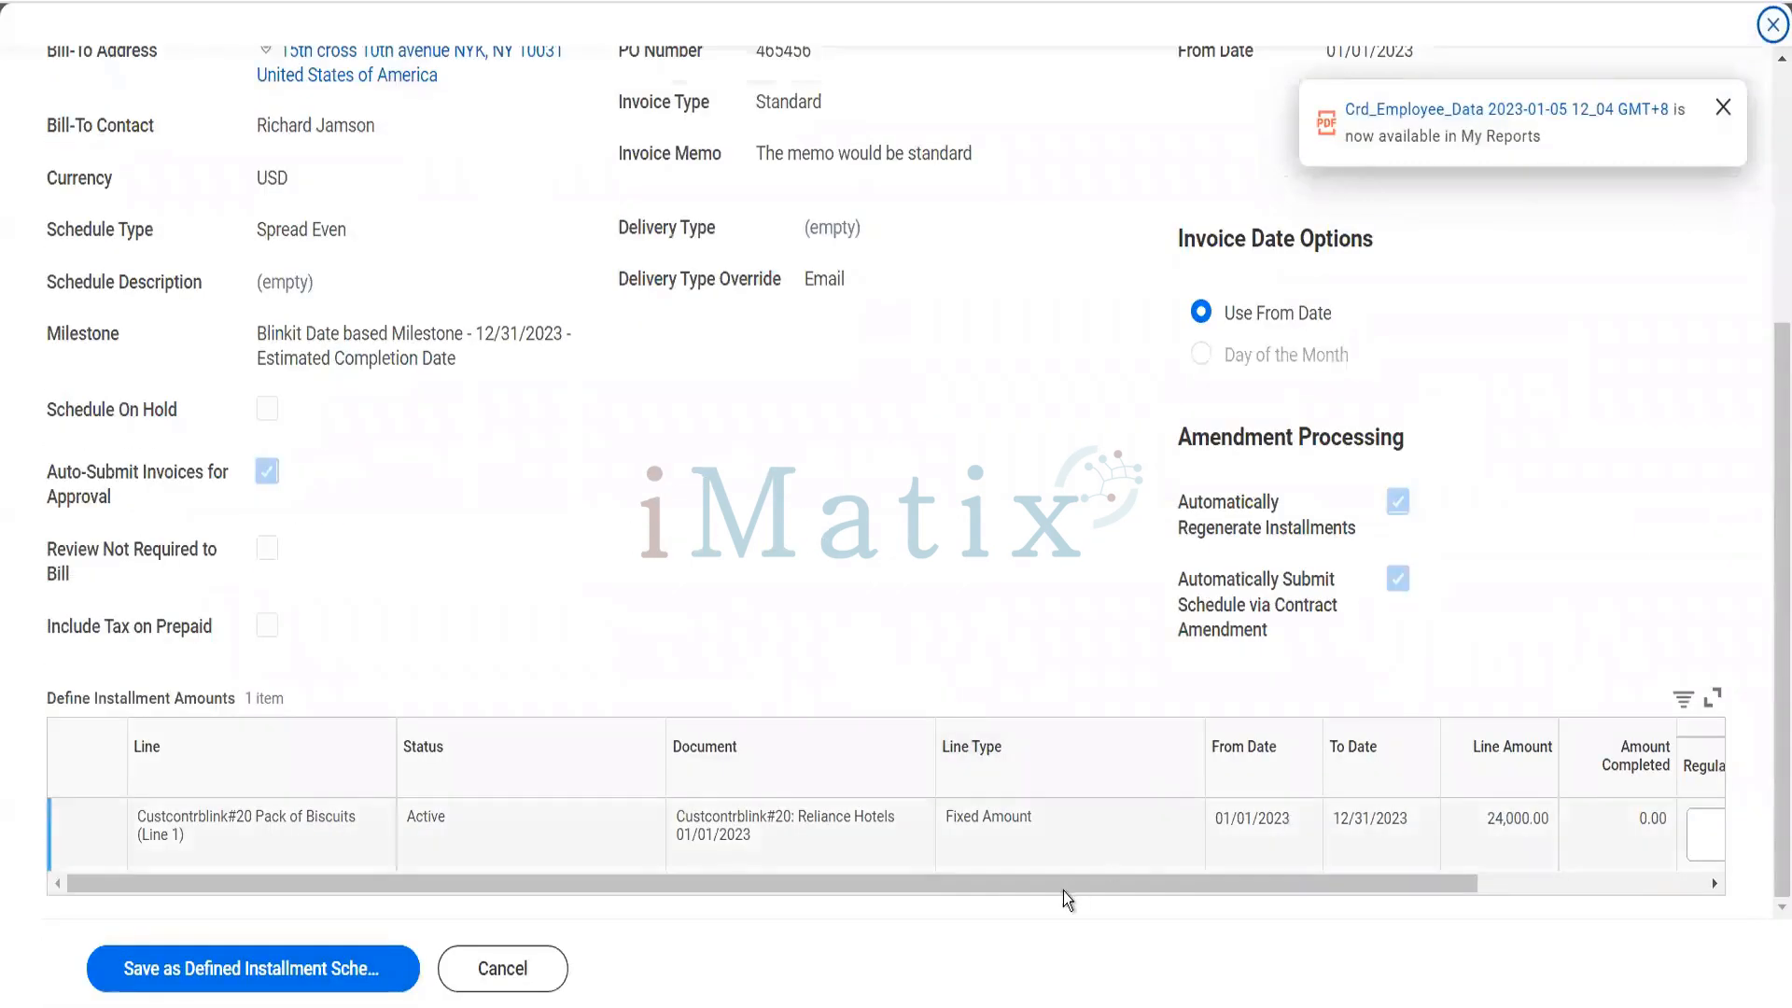
drag(1055, 890, 1332, 898)
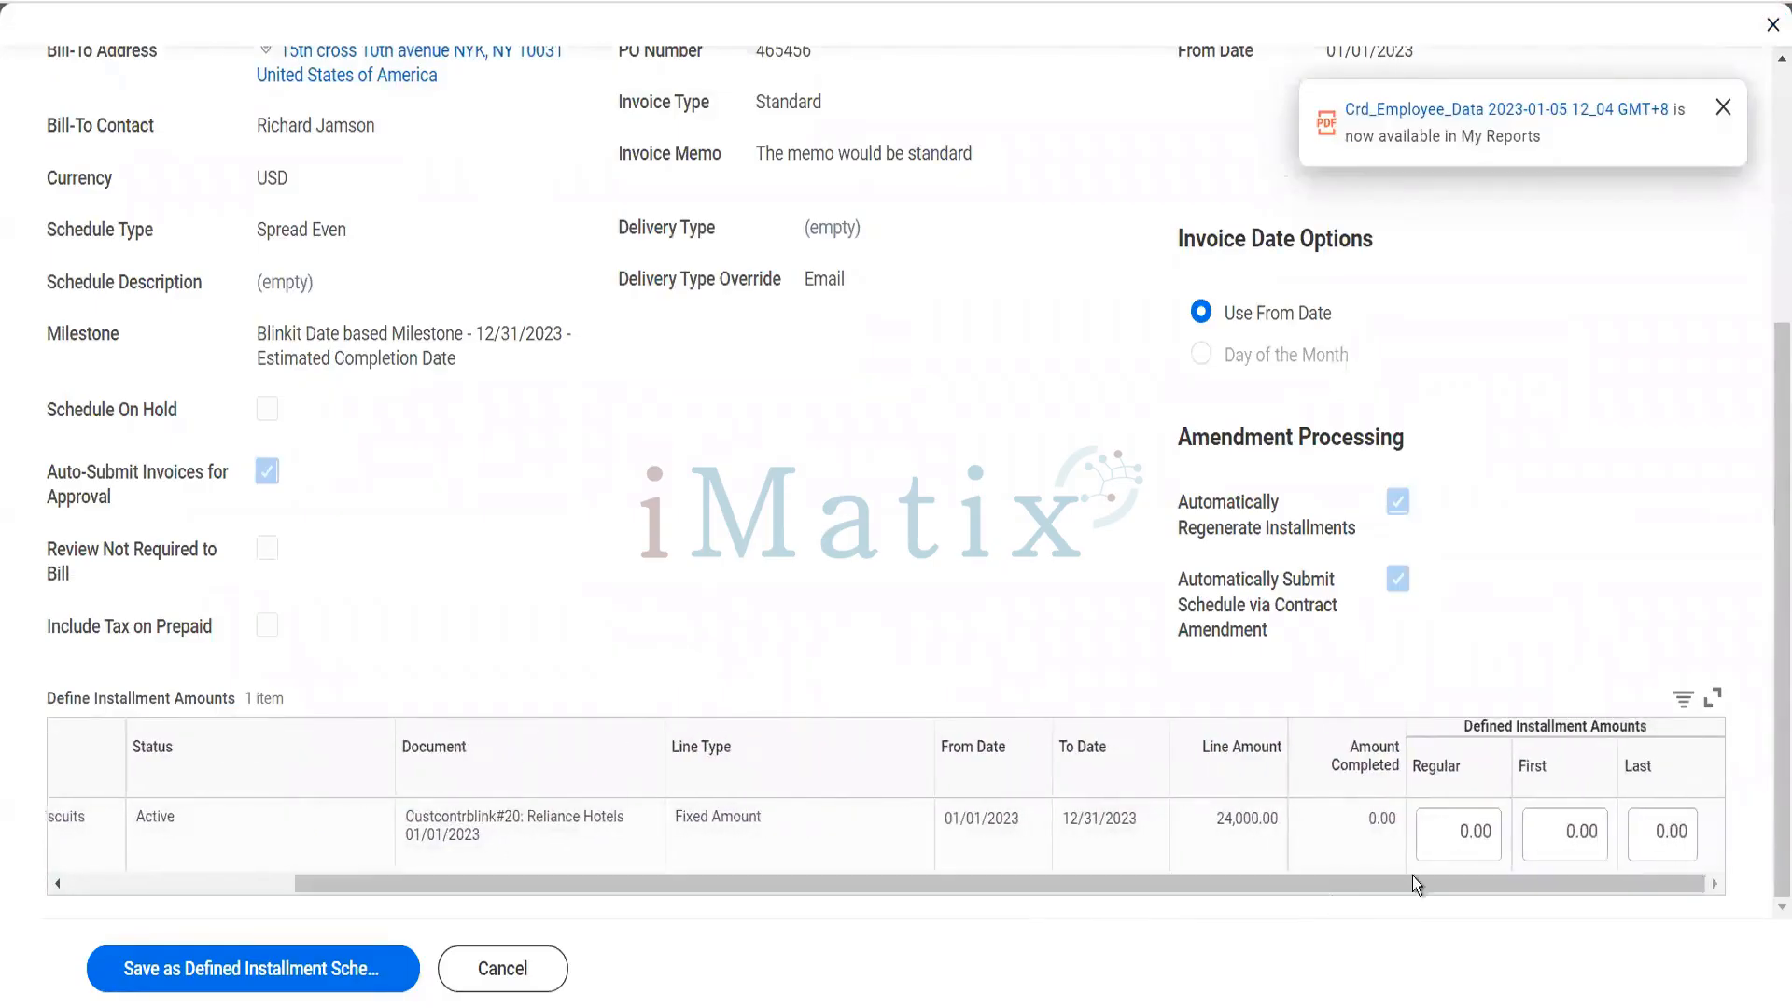
click(1445, 835)
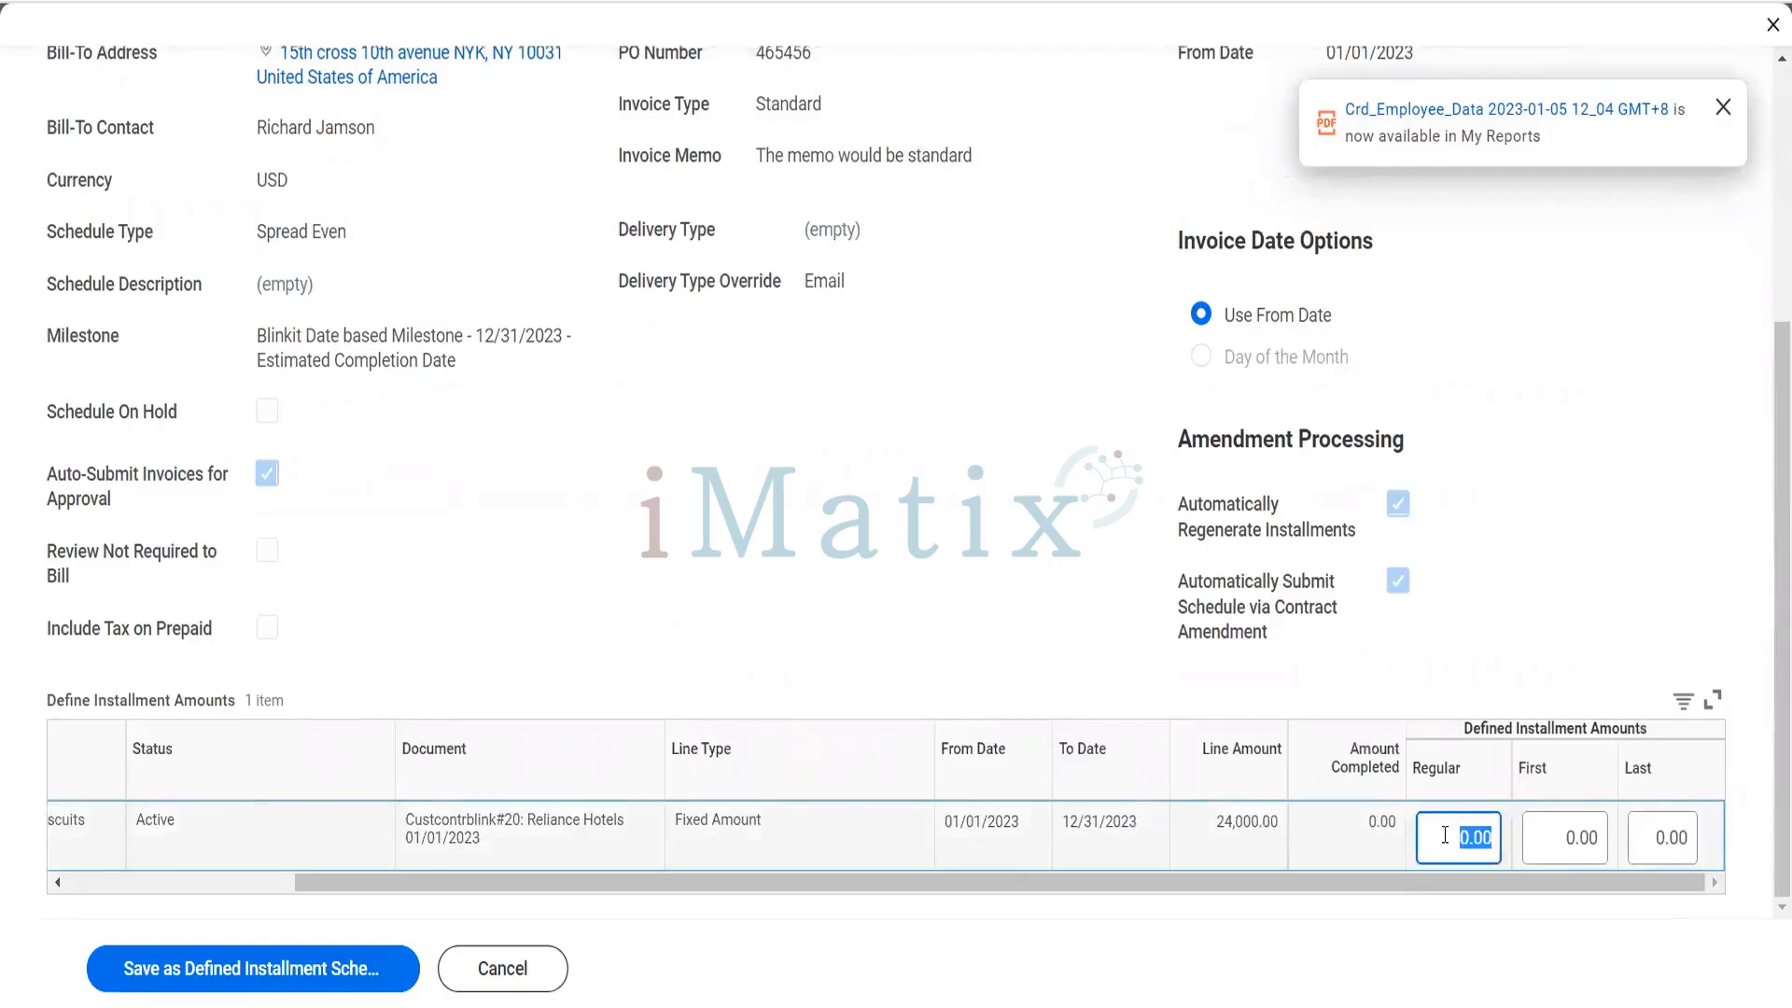
click(1574, 840)
click(1574, 840)
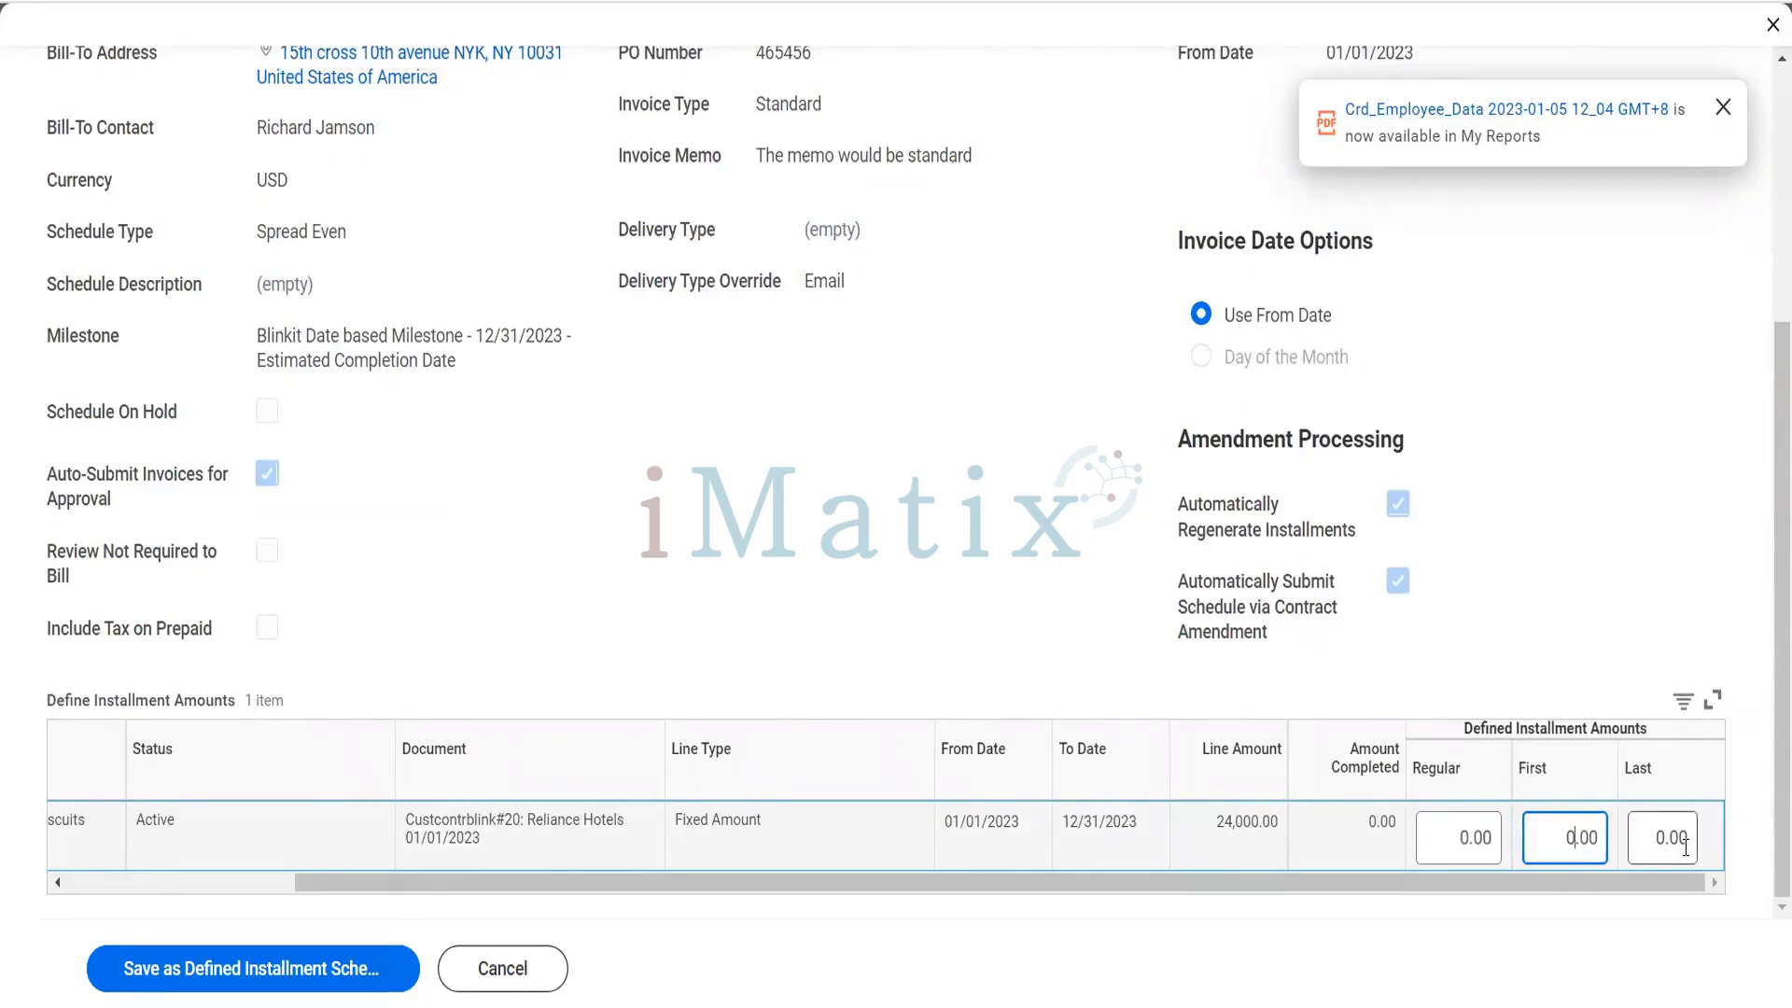
click(1457, 845)
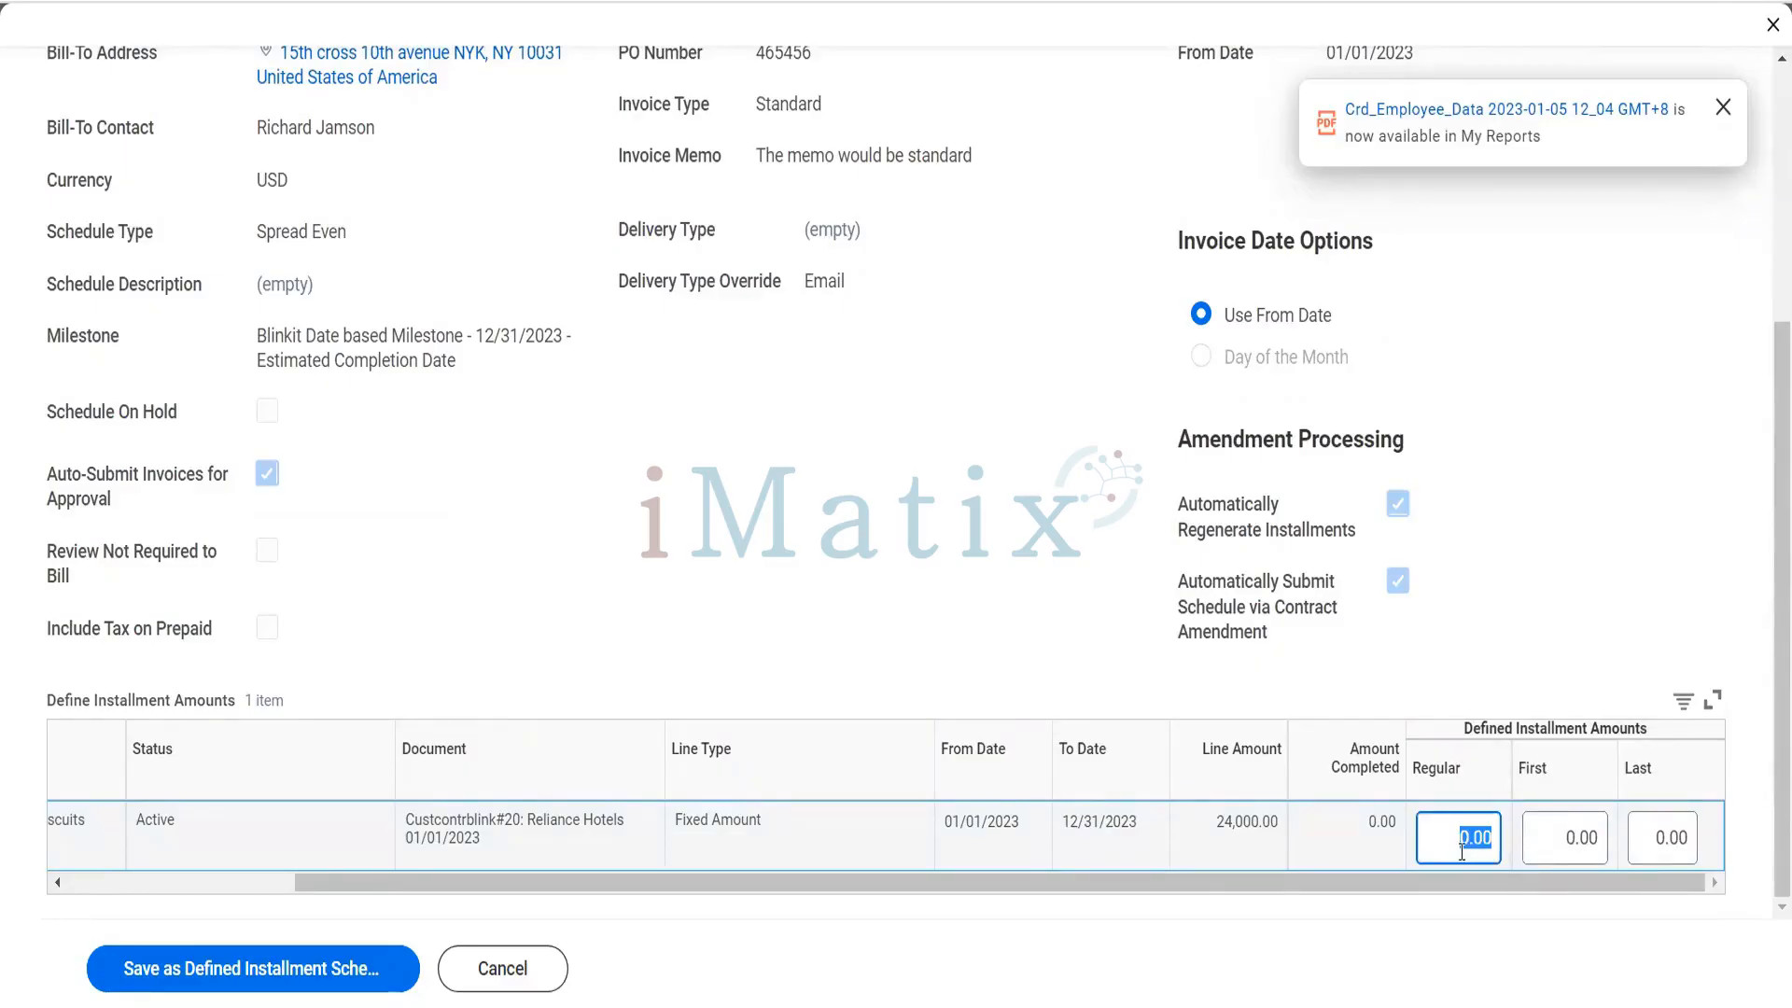
click(1566, 837)
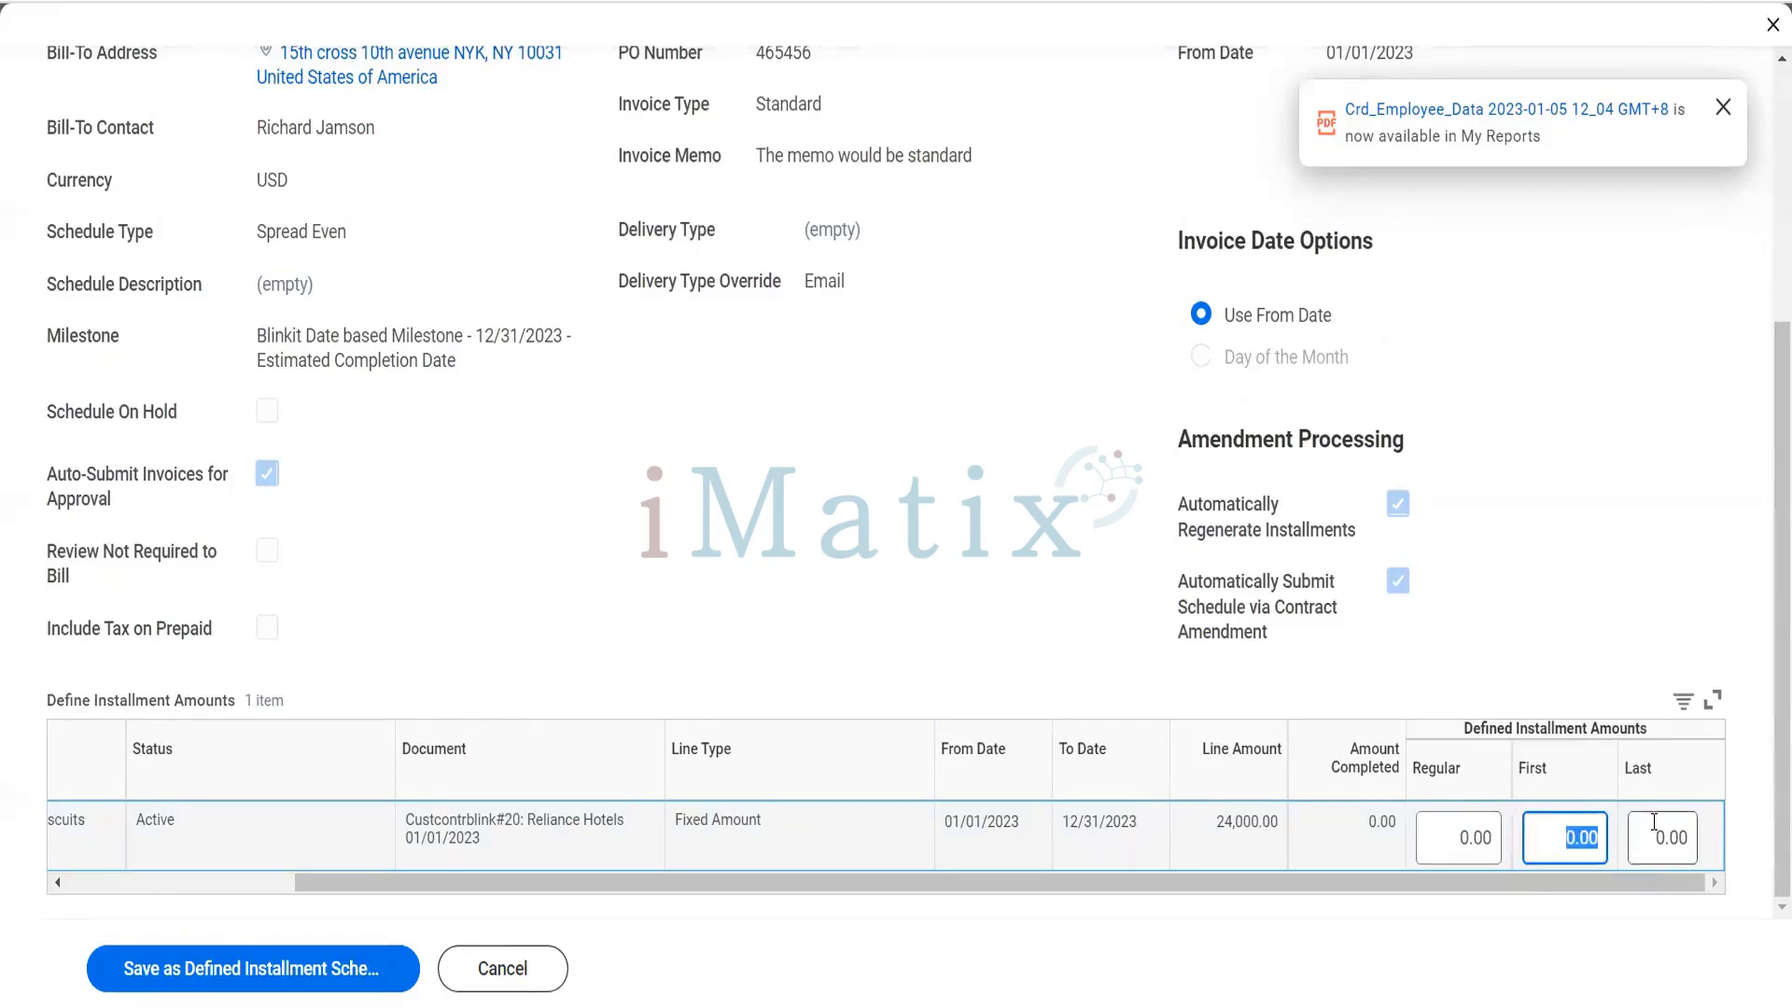
click(1654, 823)
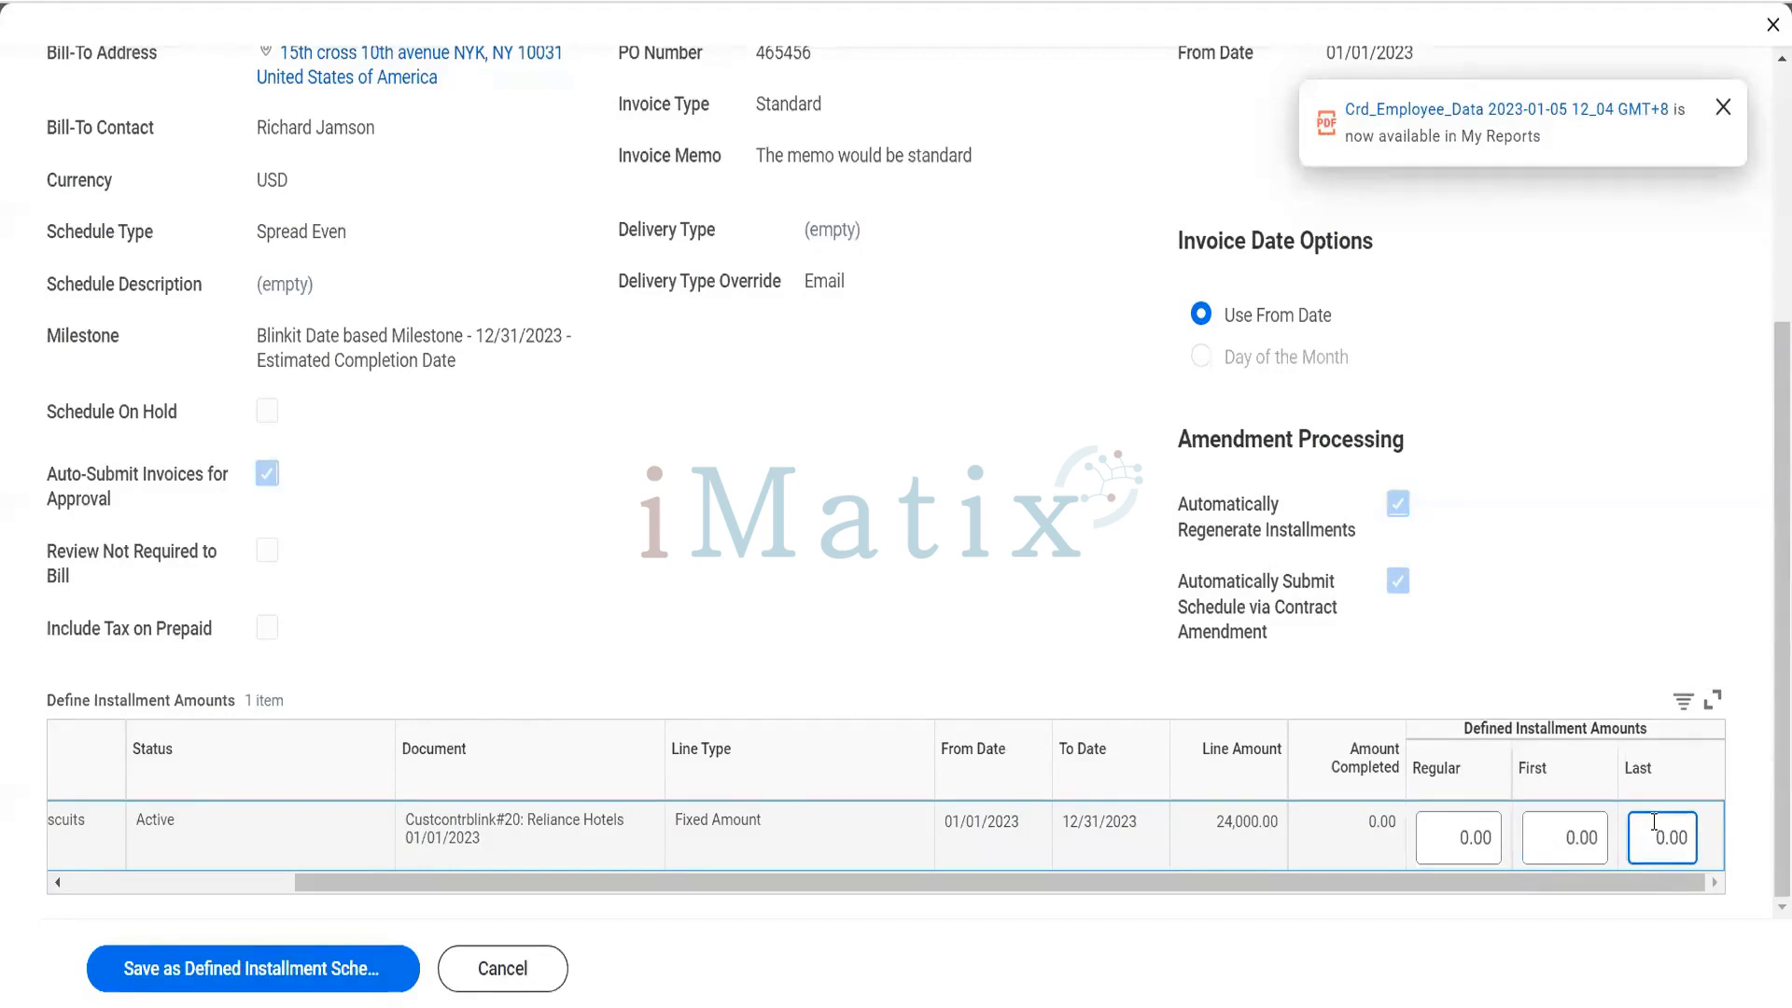
drag(1654, 823, 1717, 854)
click(509, 969)
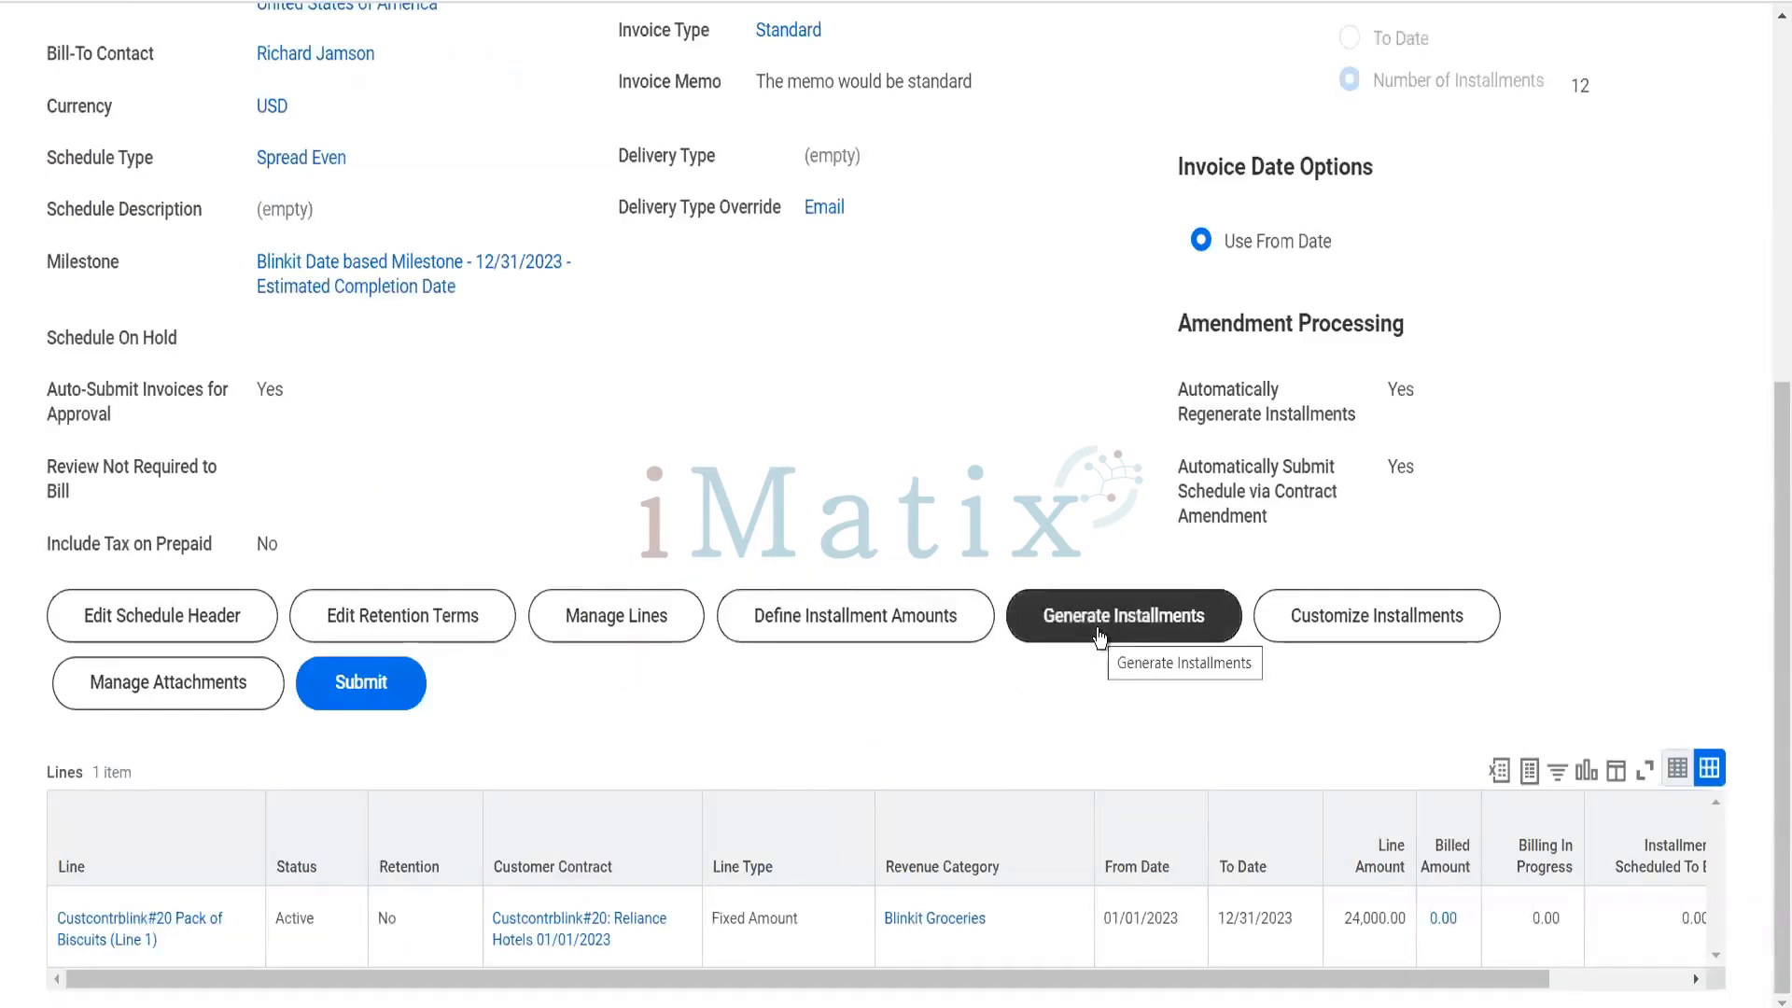
- Generate the billing schedule's installments for the Pack of Biscuits line, check their dates and amounts, and accept them
click(1101, 638)
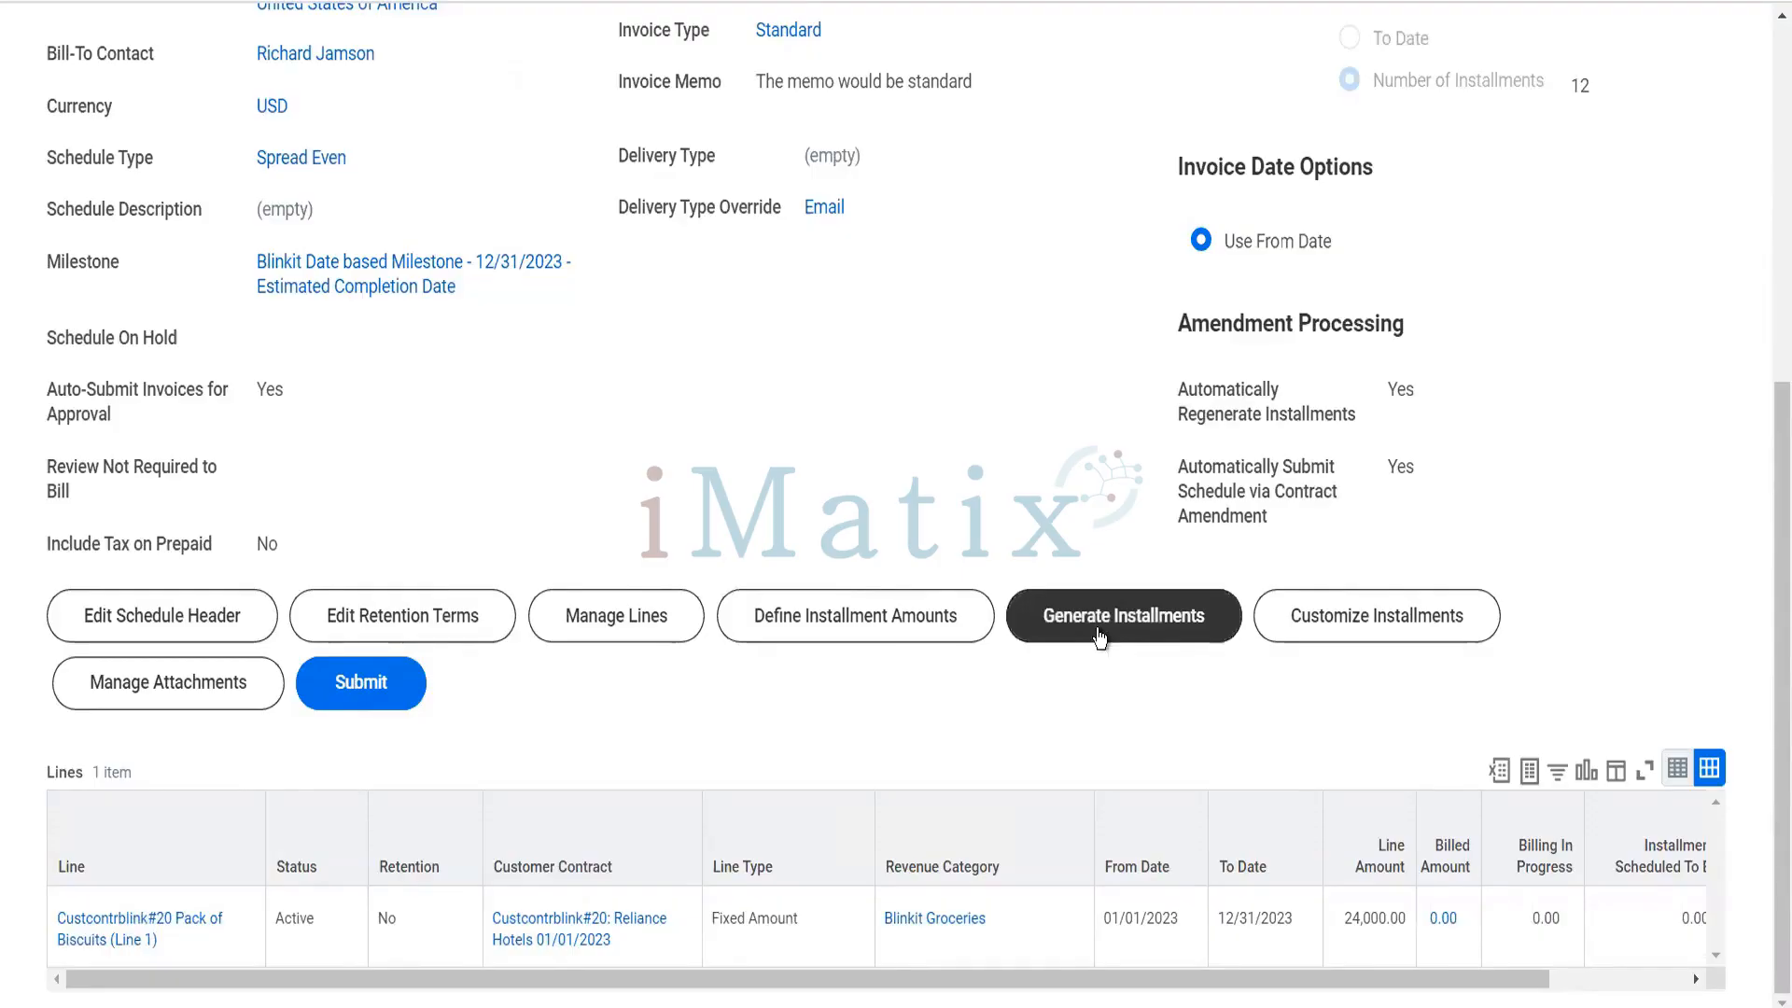
click(1100, 639)
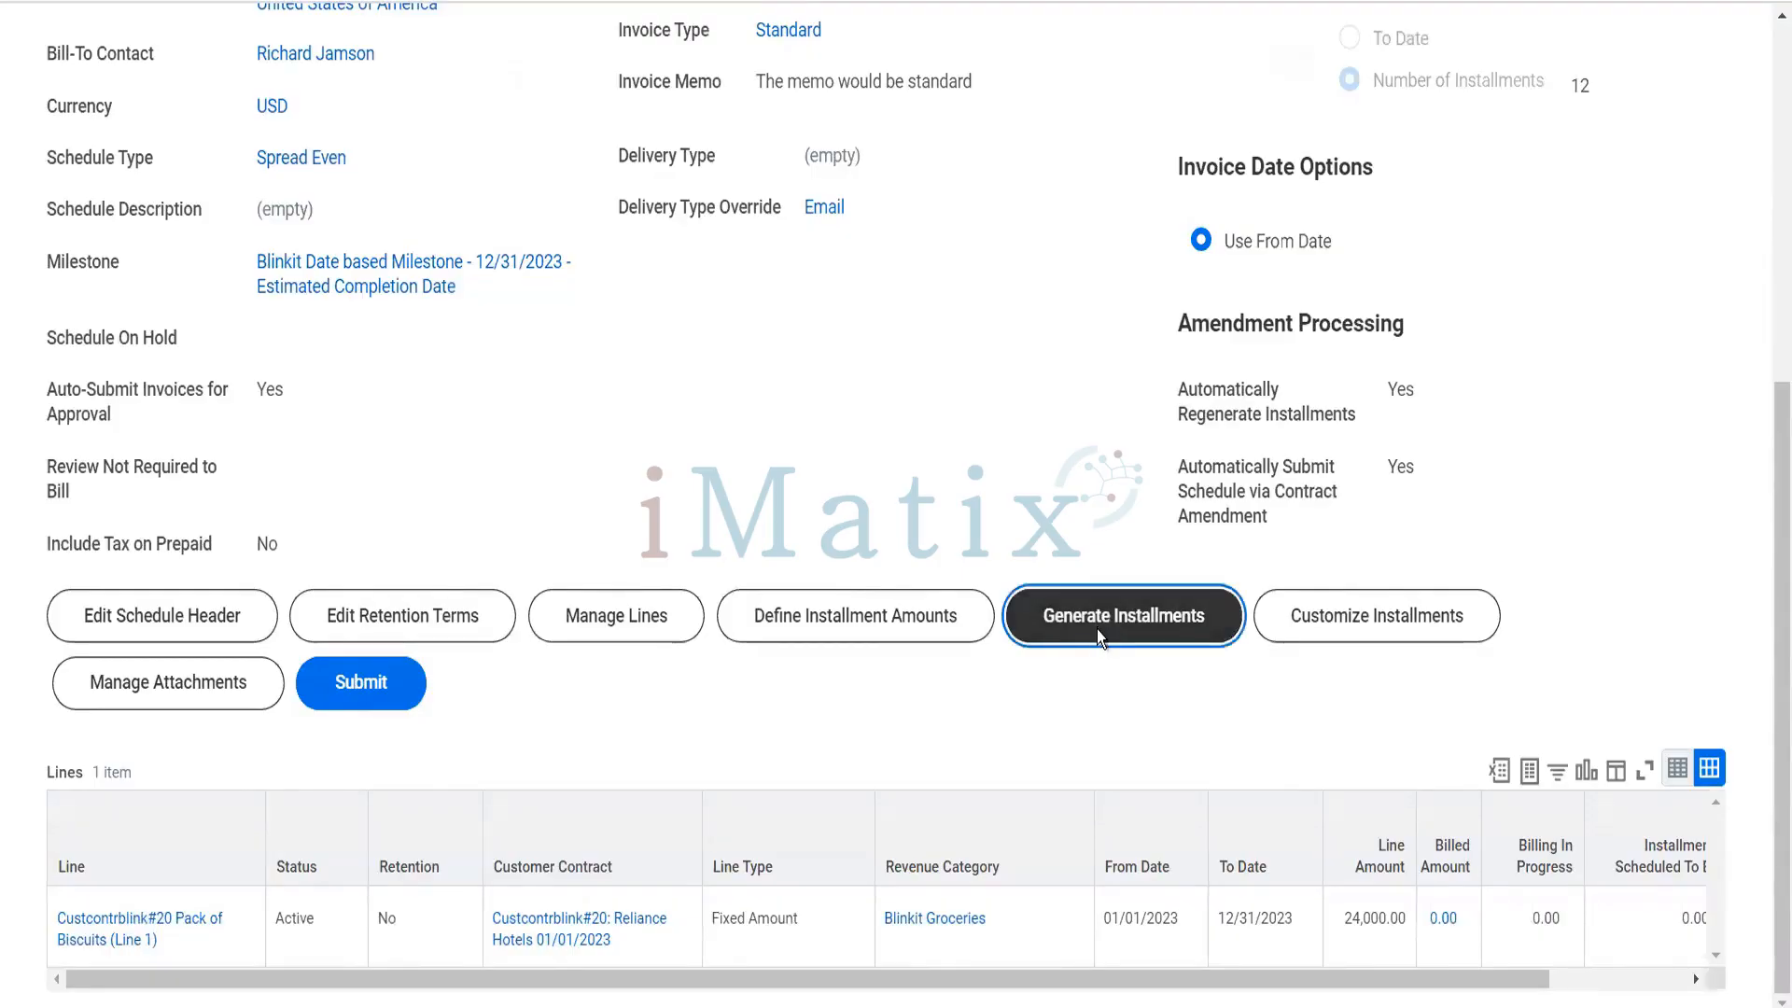
scroll(1096, 629, down, 10)
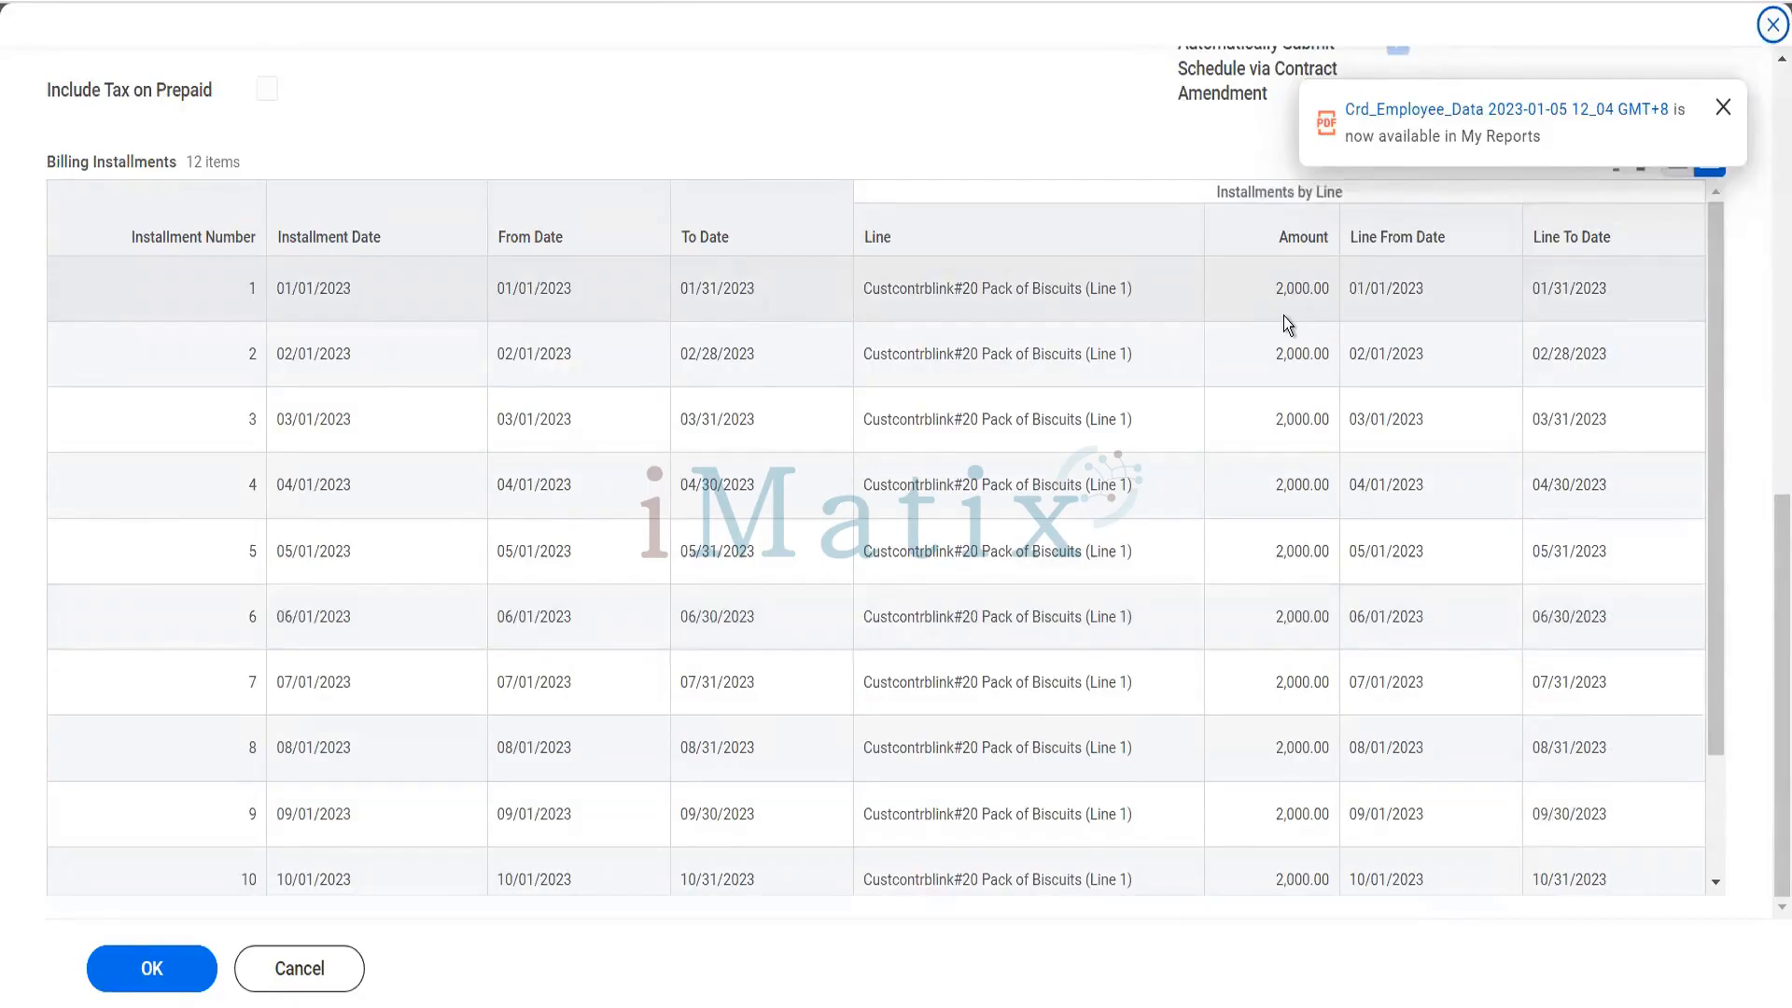
scroll(1285, 316, down, 2)
scroll(1284, 315, up, 2)
scroll(854, 527, down, 2)
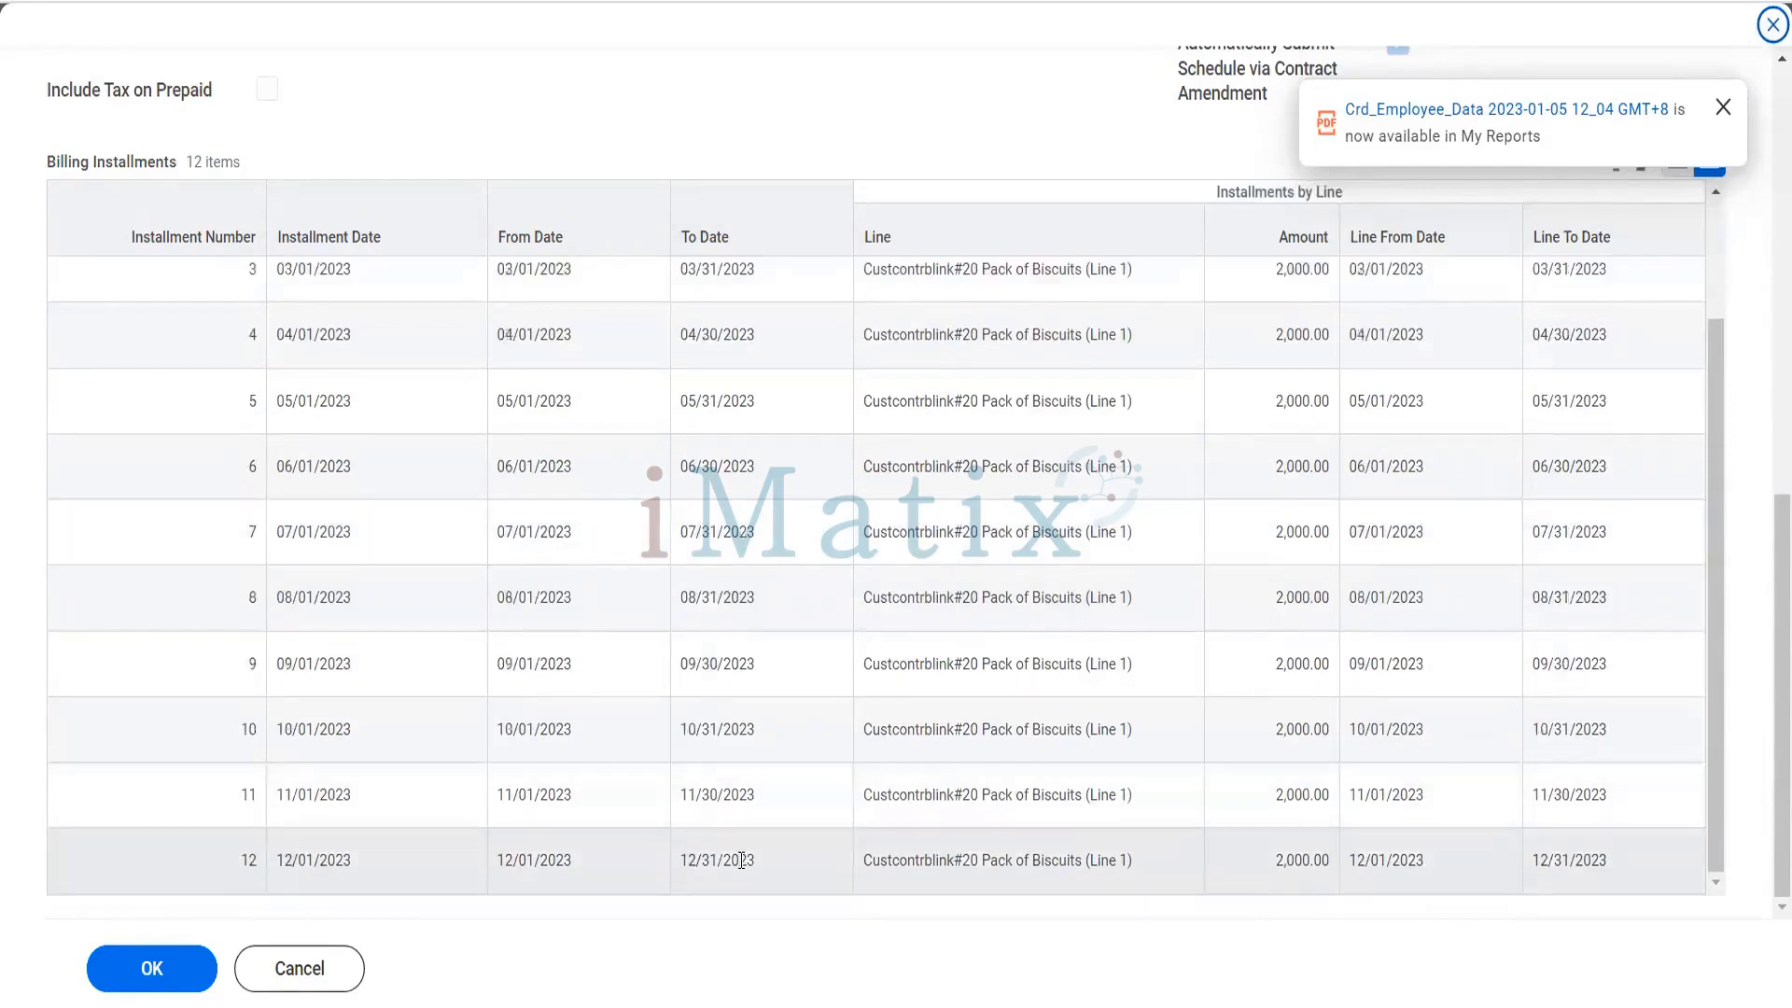
scroll(742, 859, up, 2)
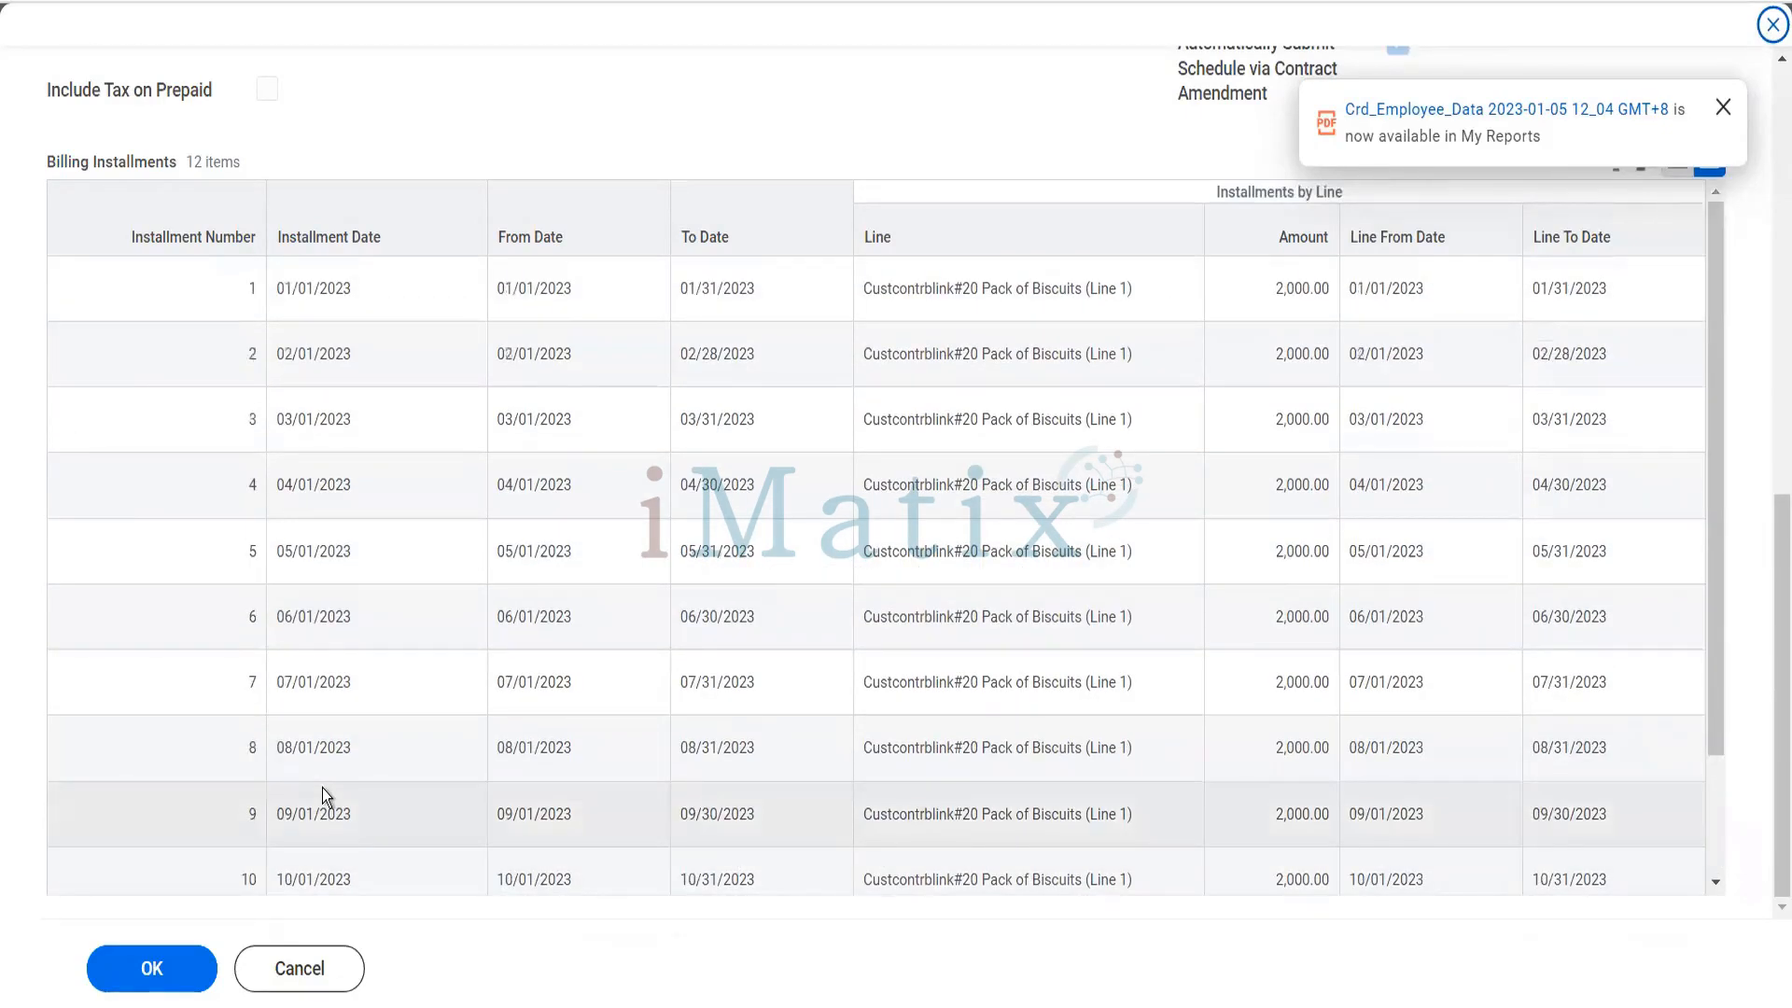
scroll(322, 788, up, 3)
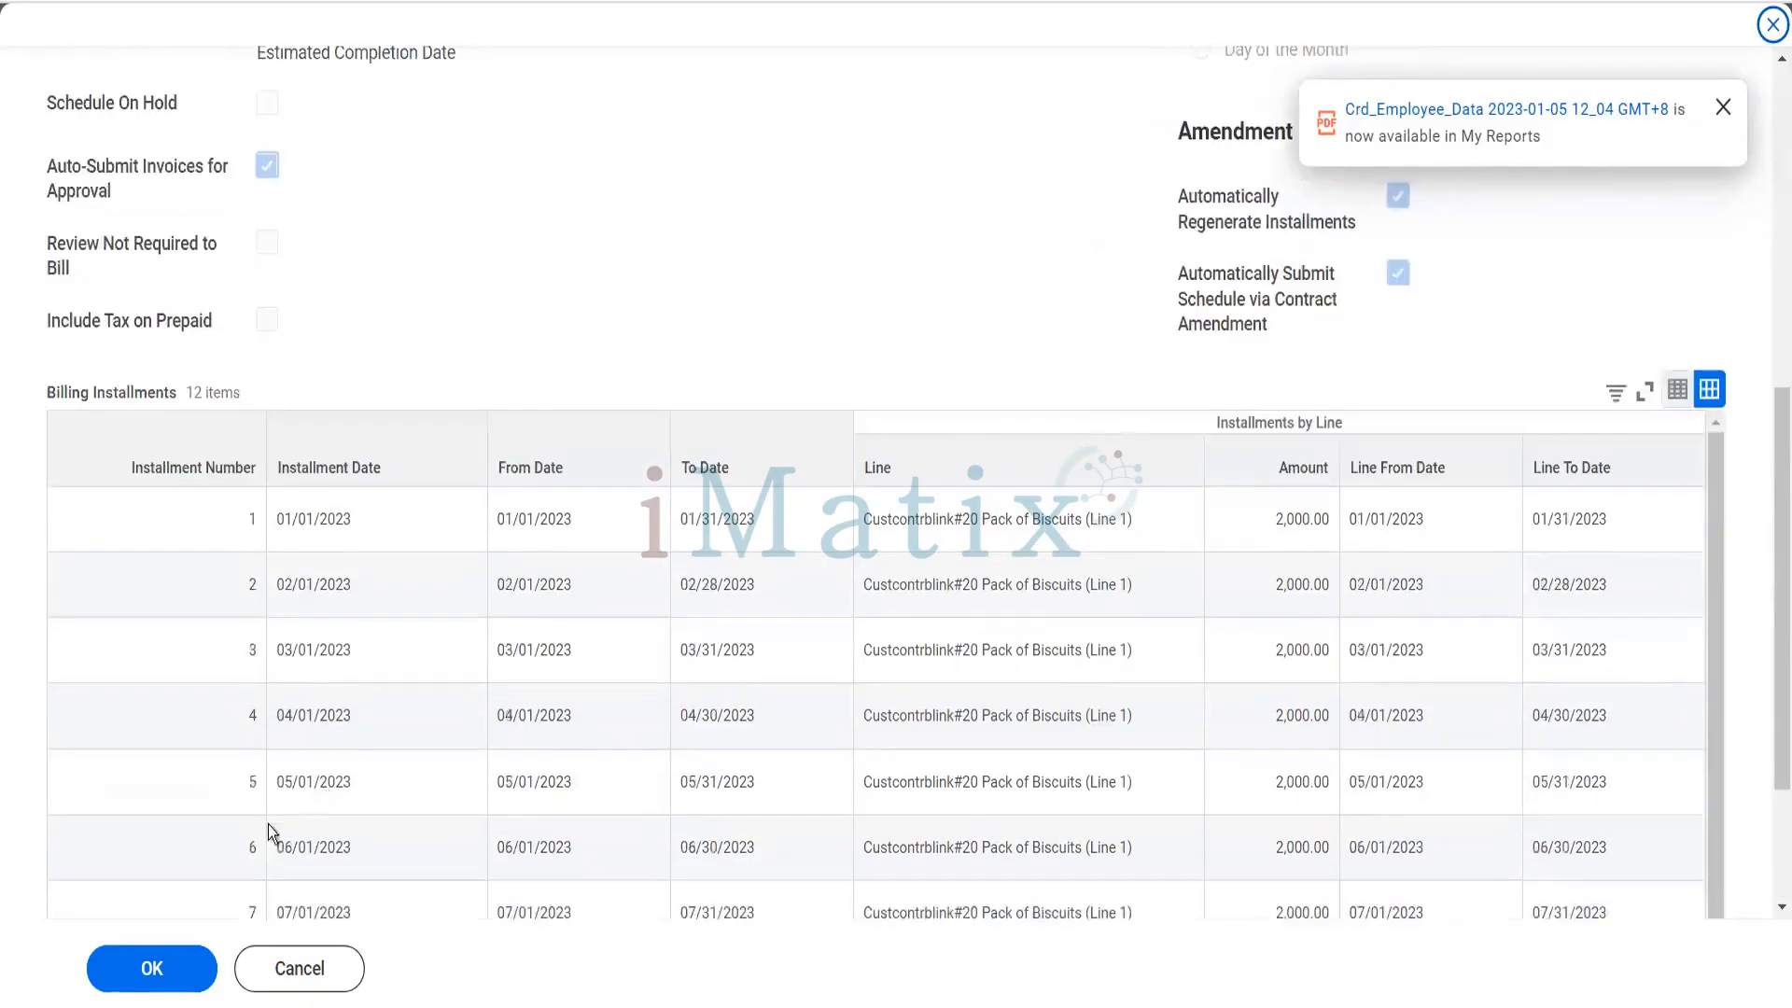
click(183, 967)
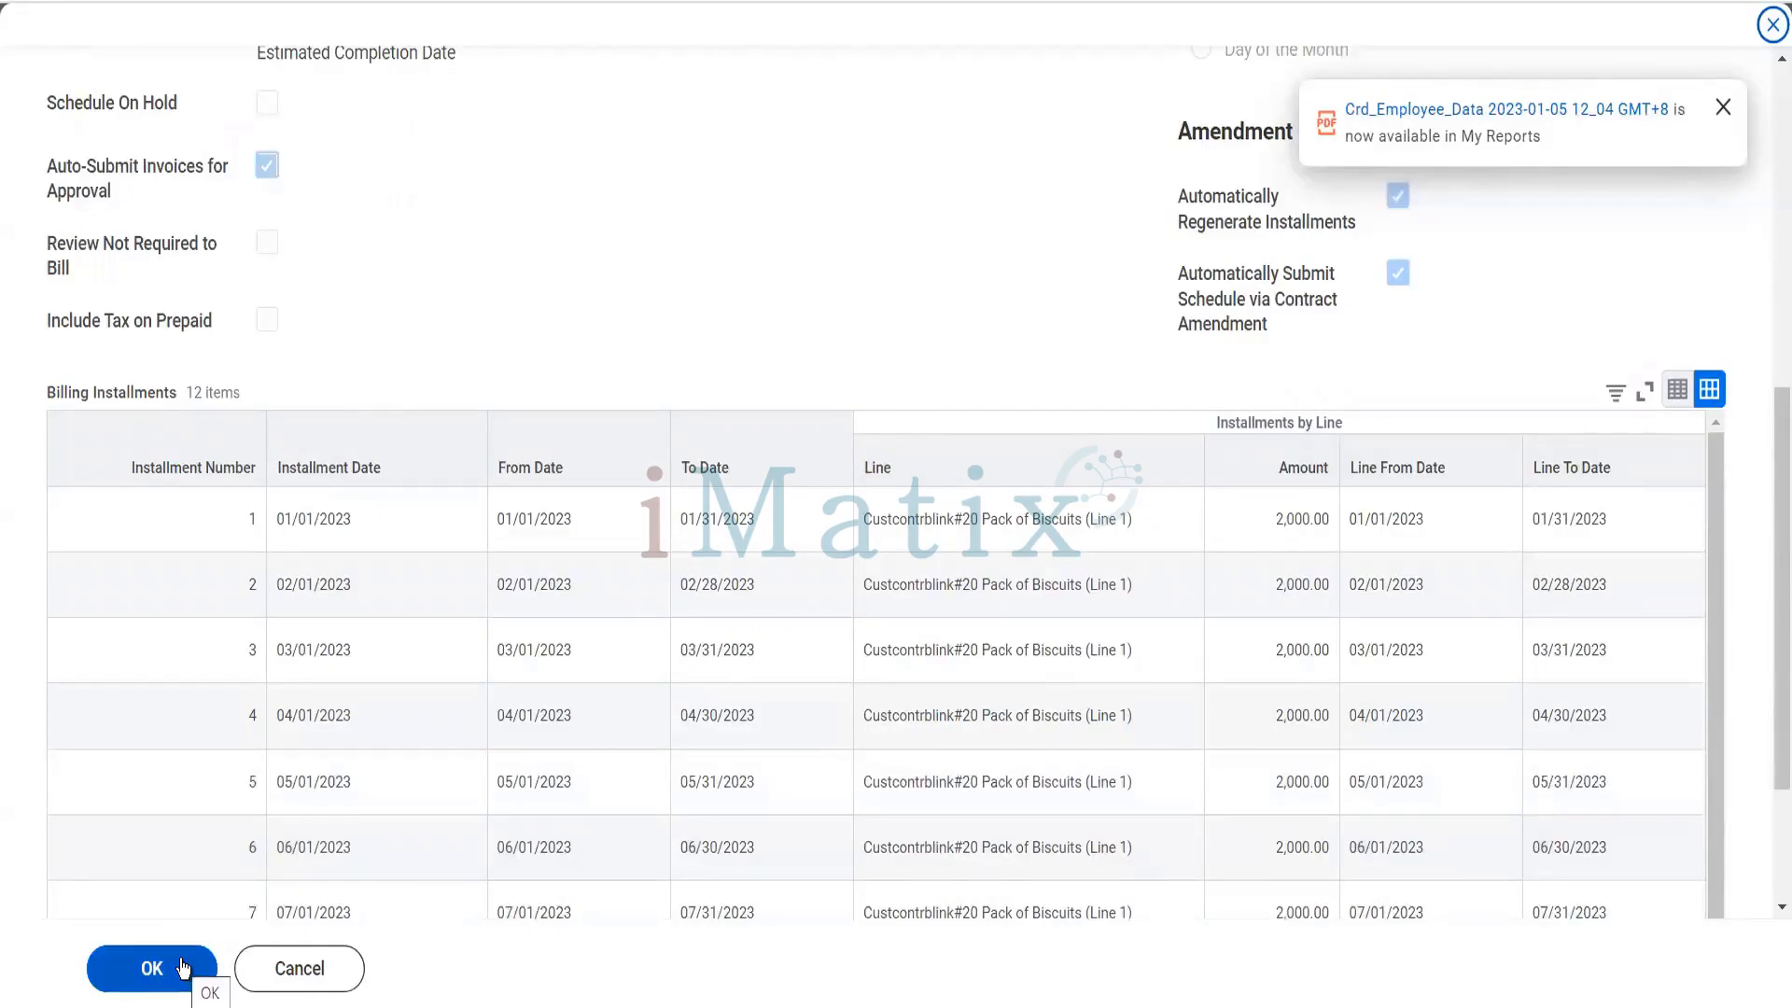
click(183, 968)
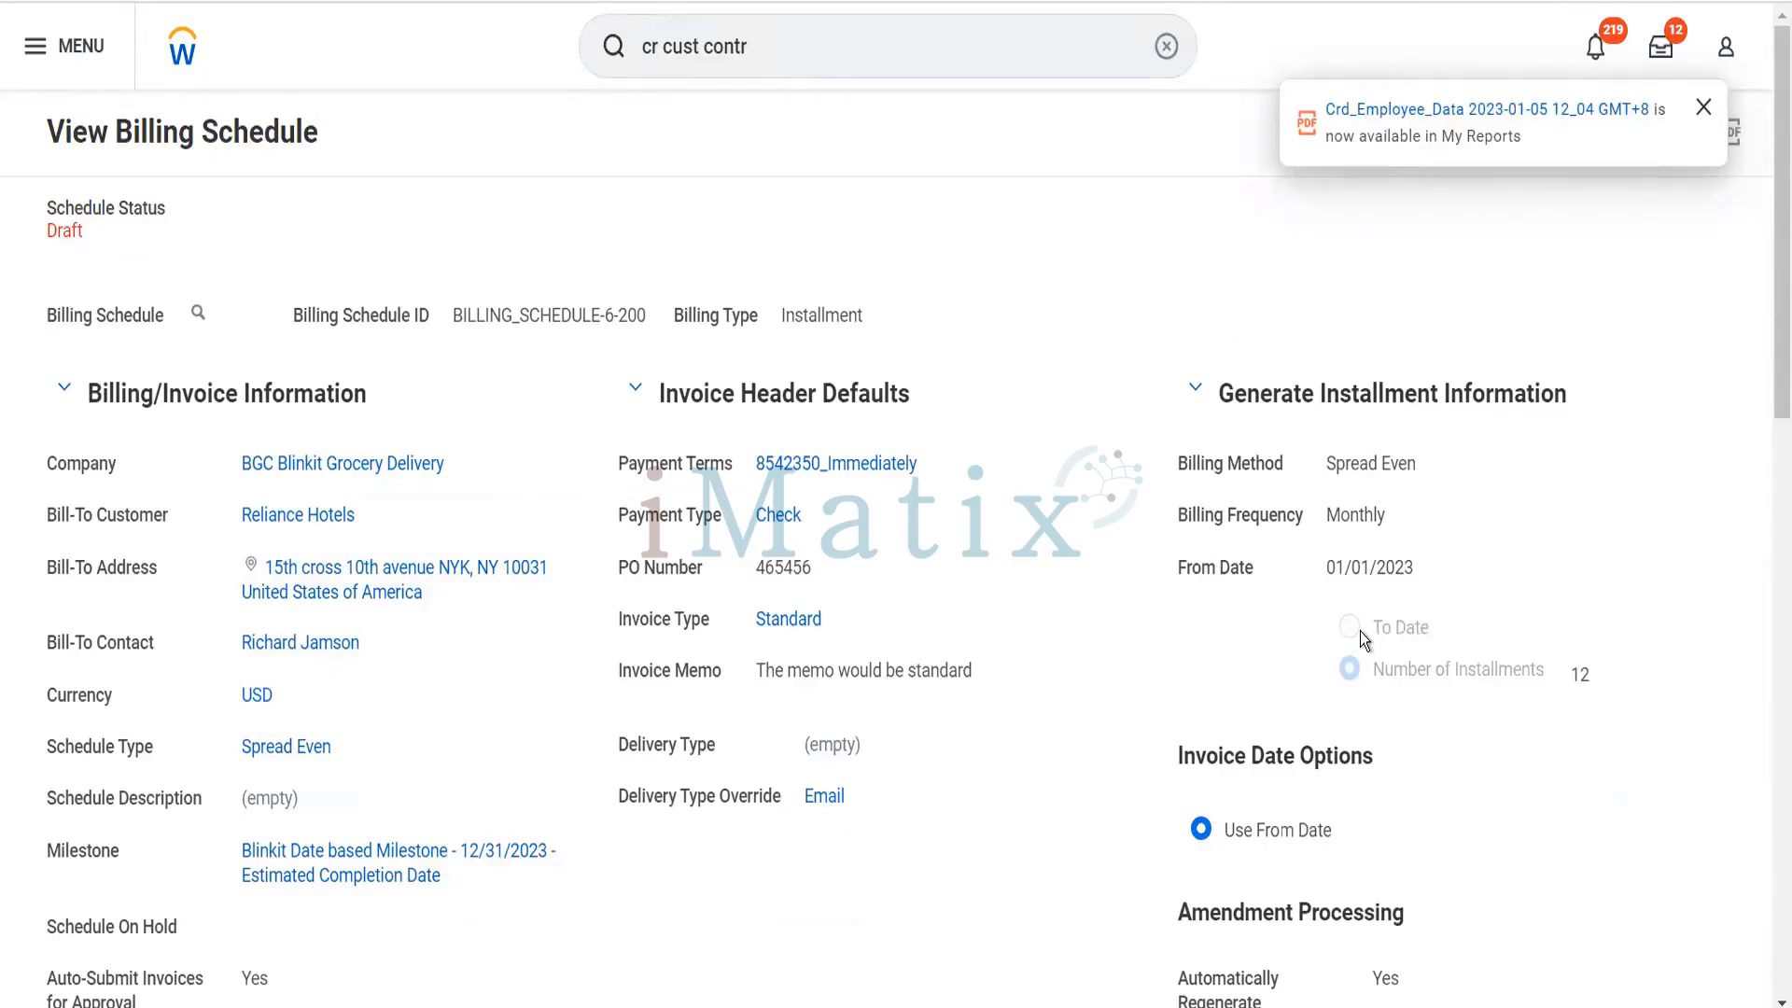
- Submit the Reliance Hotels billing schedule with its generated installments and confirm the submission
scroll(1359, 631, down, 8)
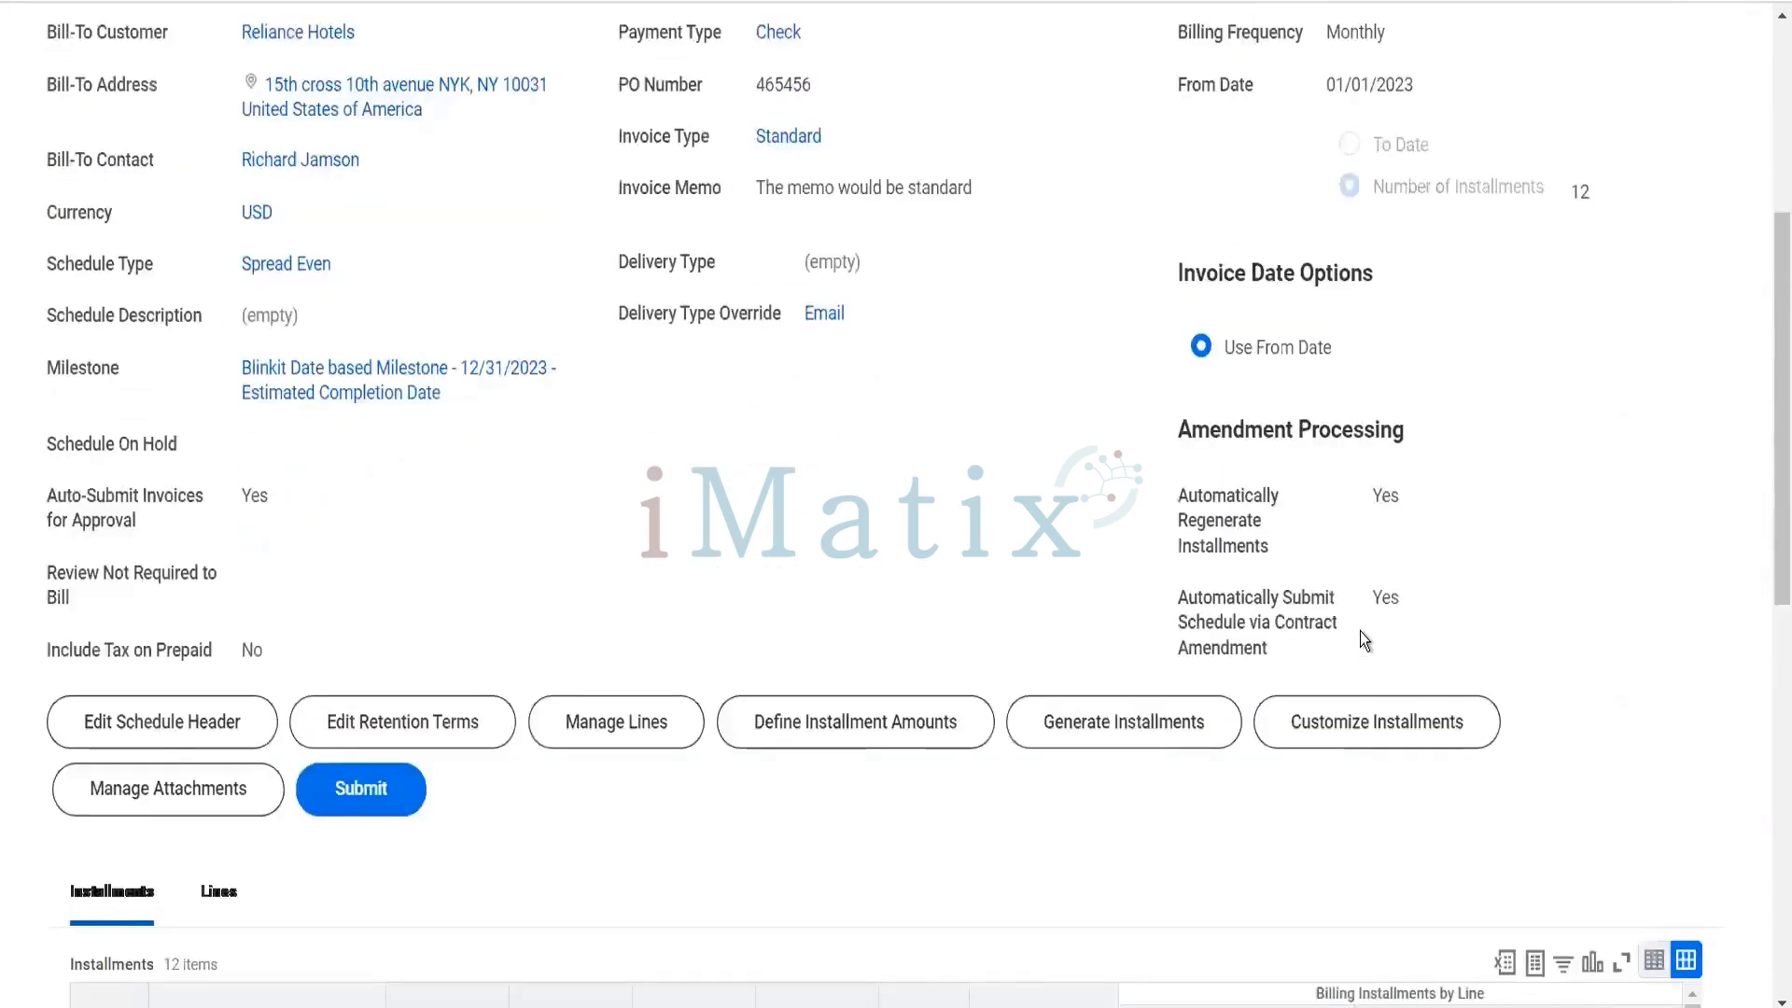
click(397, 537)
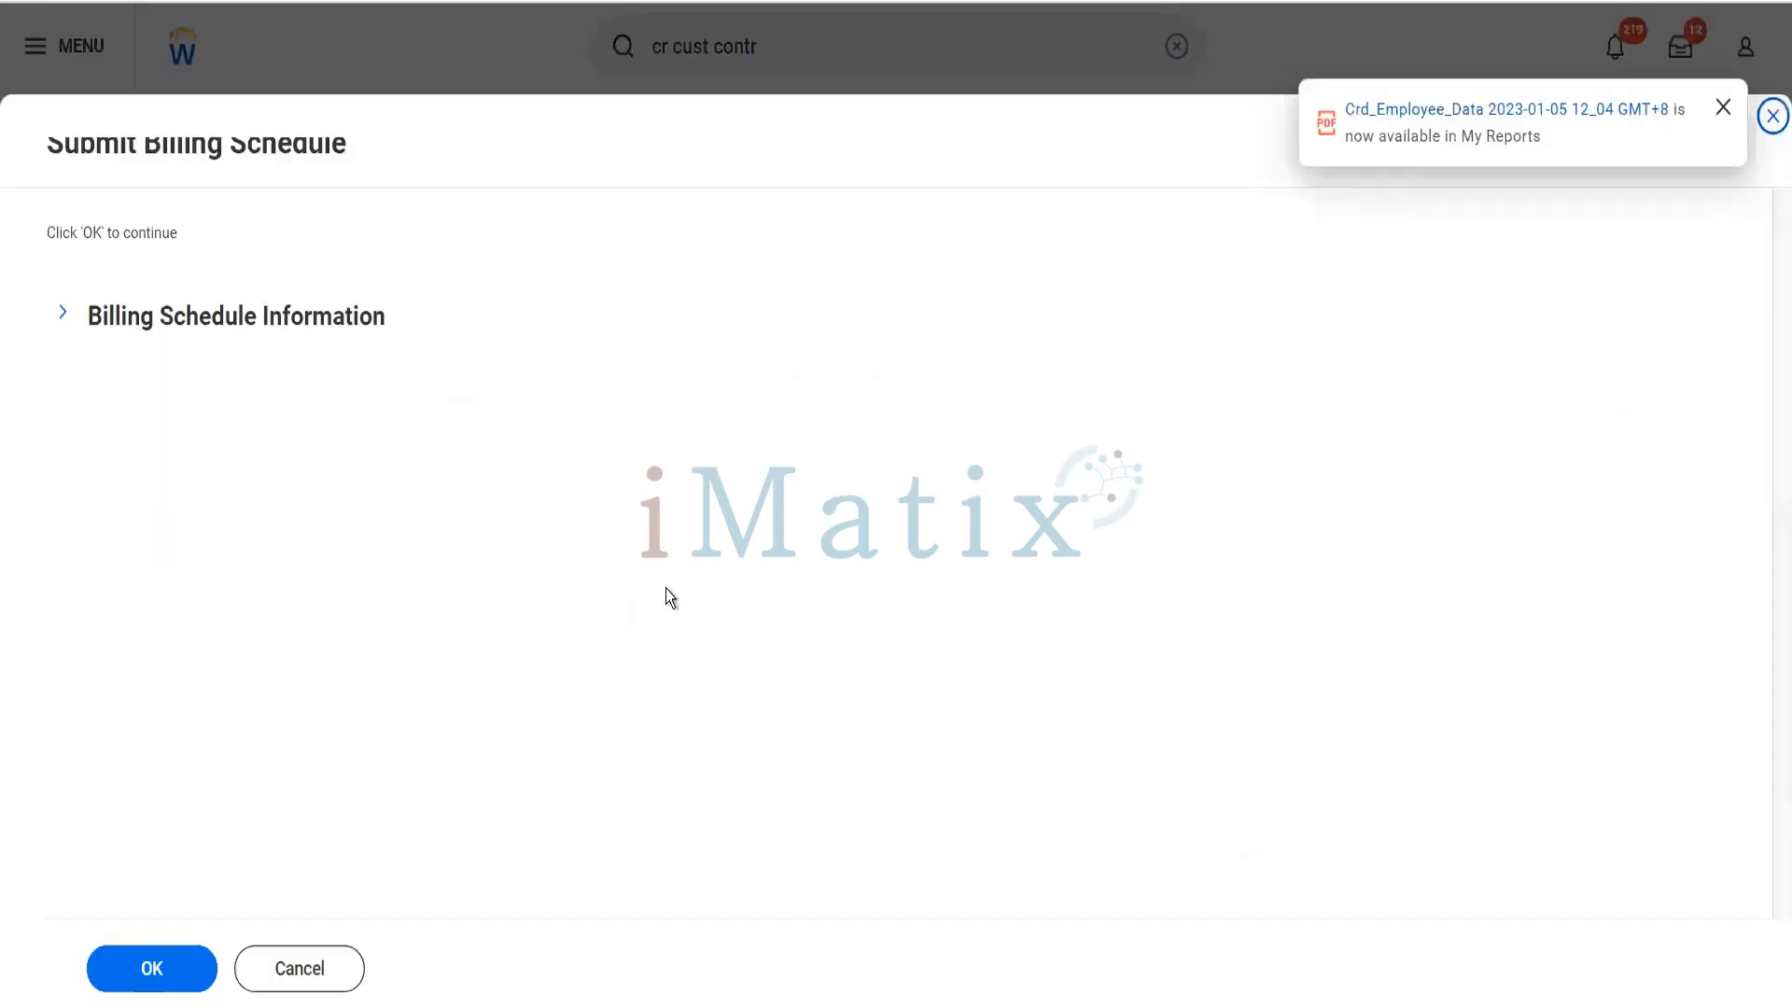
click(168, 971)
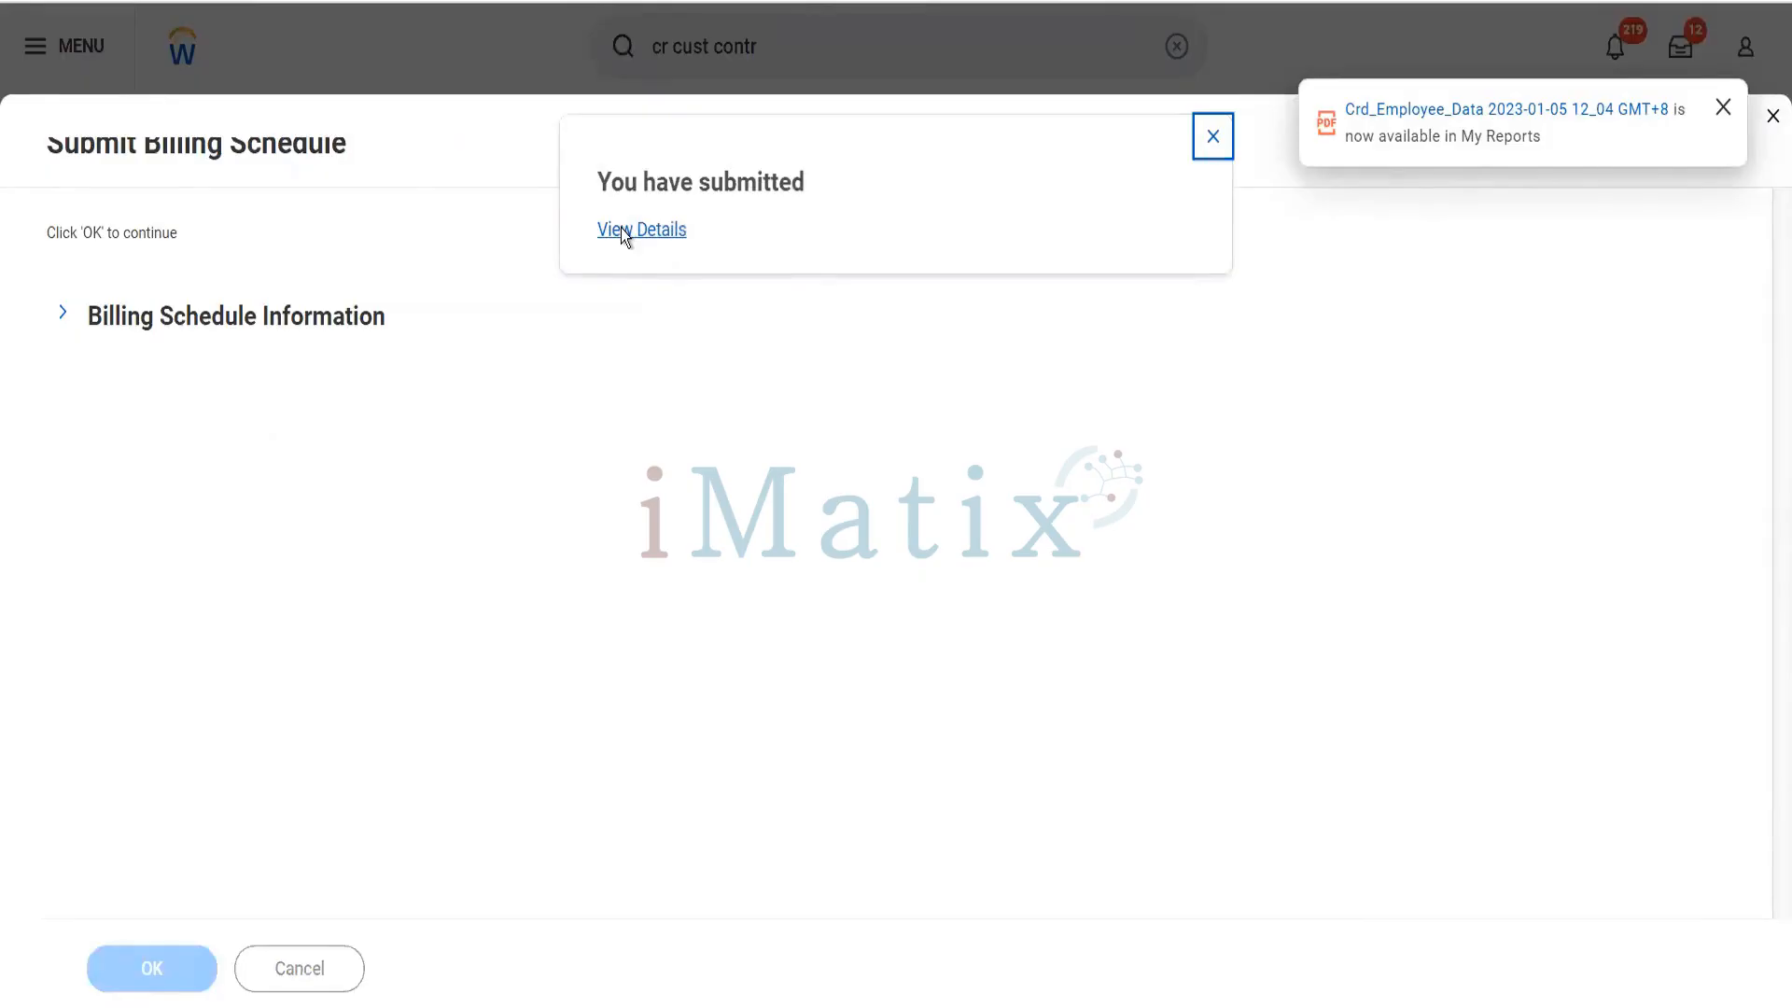
- Review the submitted Reliance Hotels billing schedule's header details, milestone and generated installments
scroll(585, 586, down, 12)
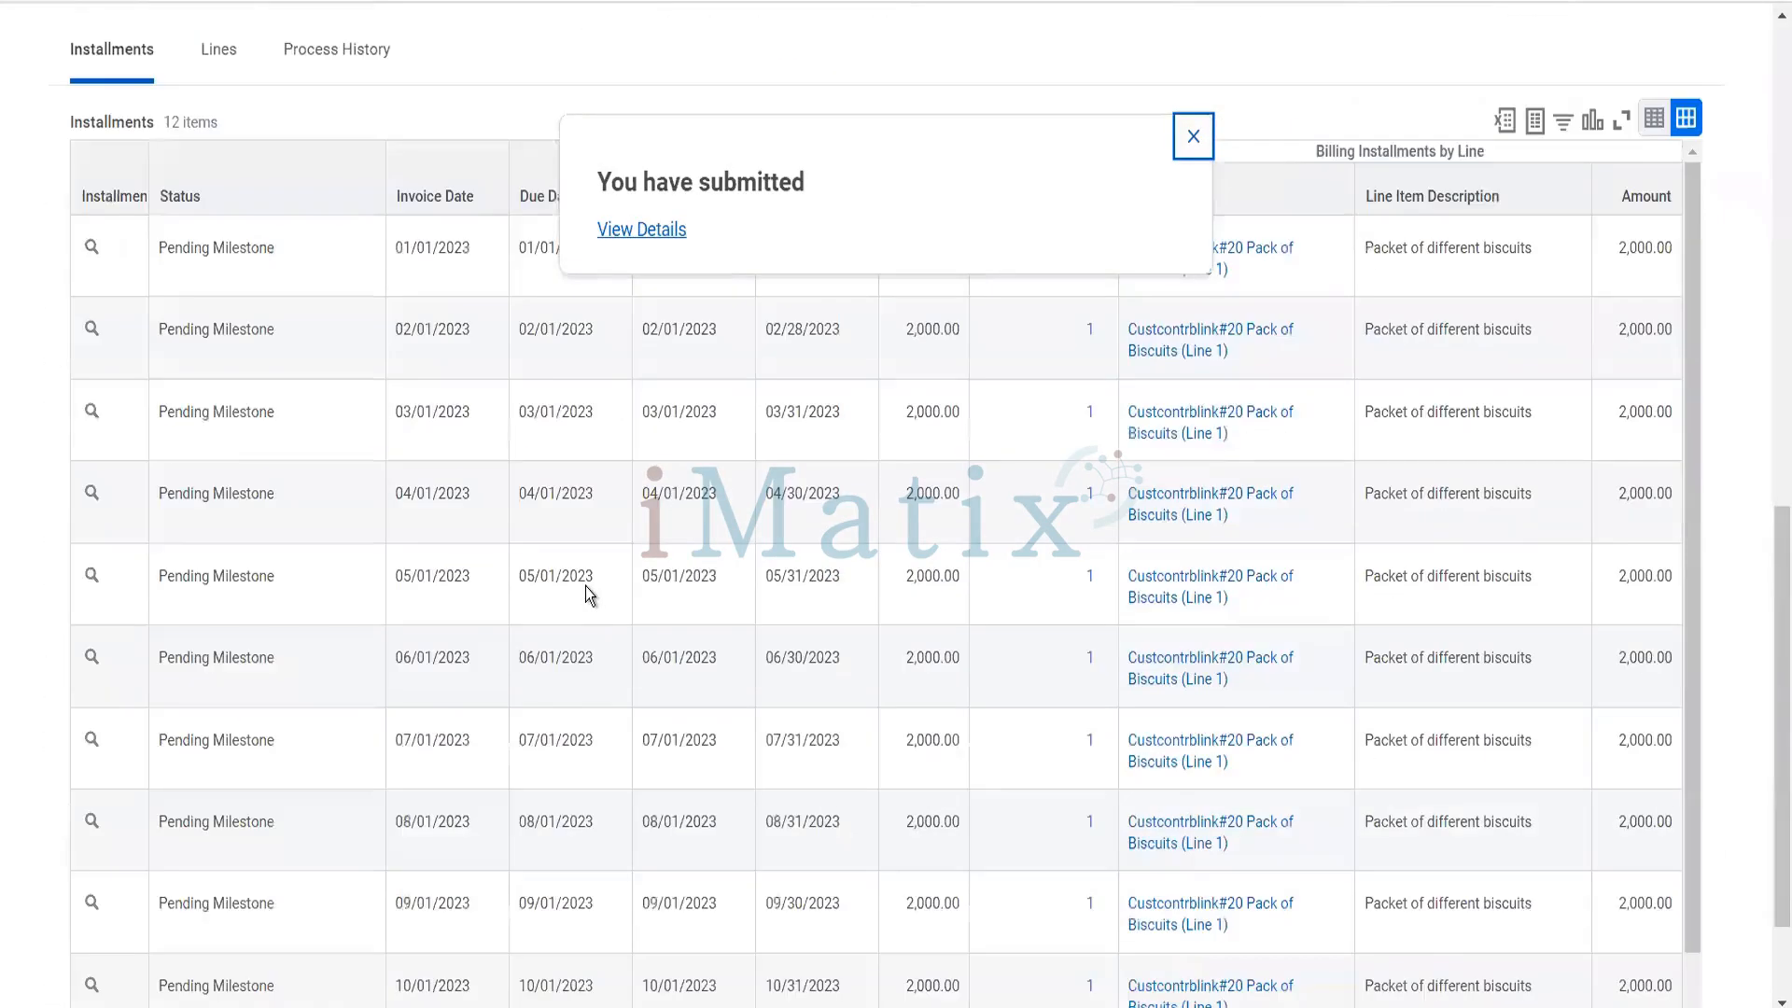
scroll(585, 587, up, 3)
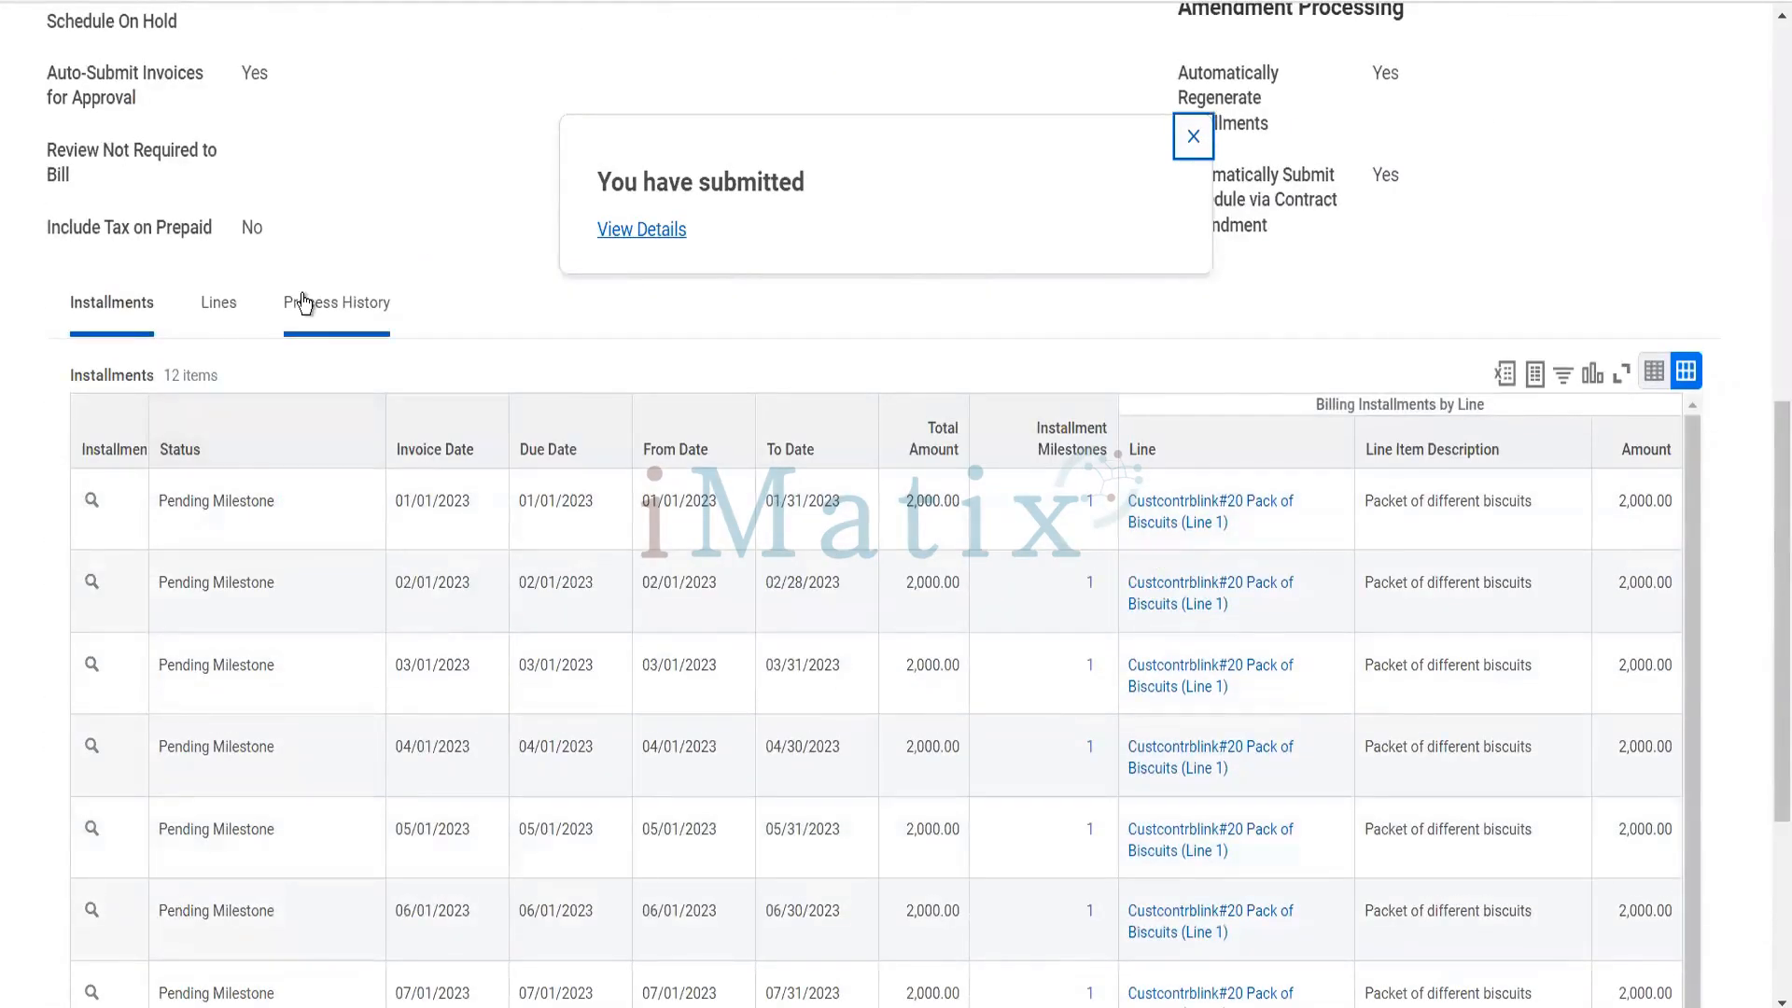
scroll(304, 303, up, 2)
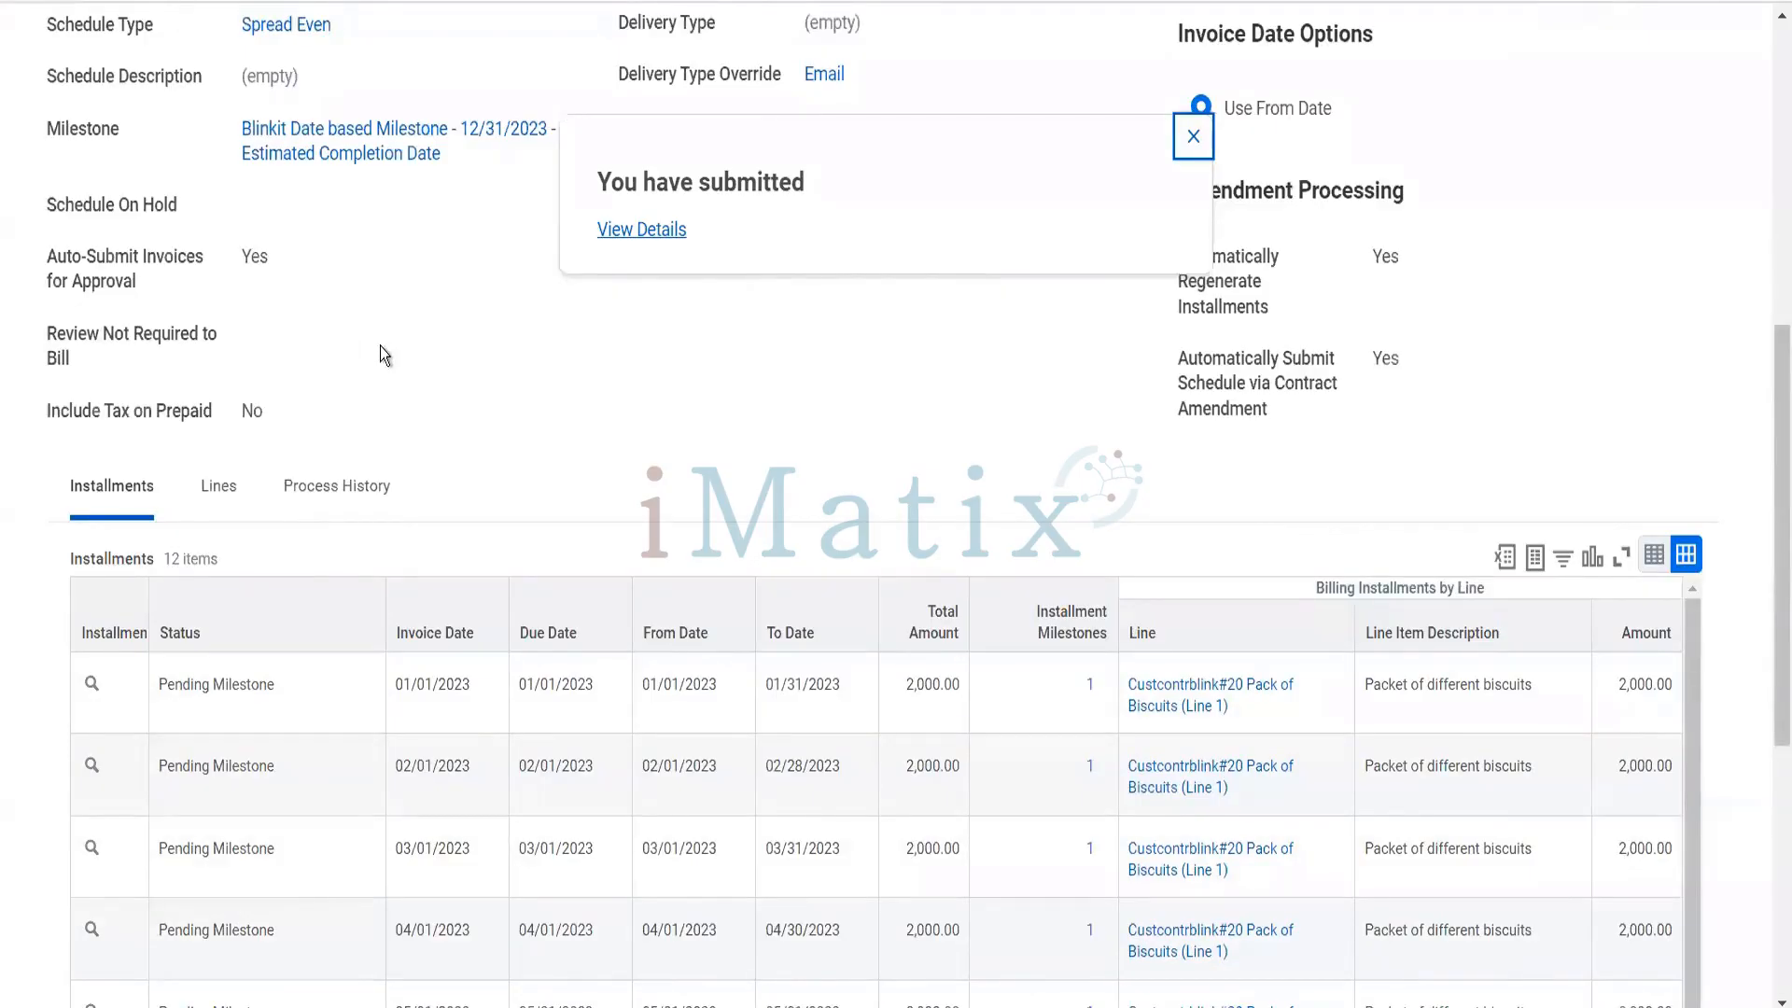
scroll(381, 347, up, 5)
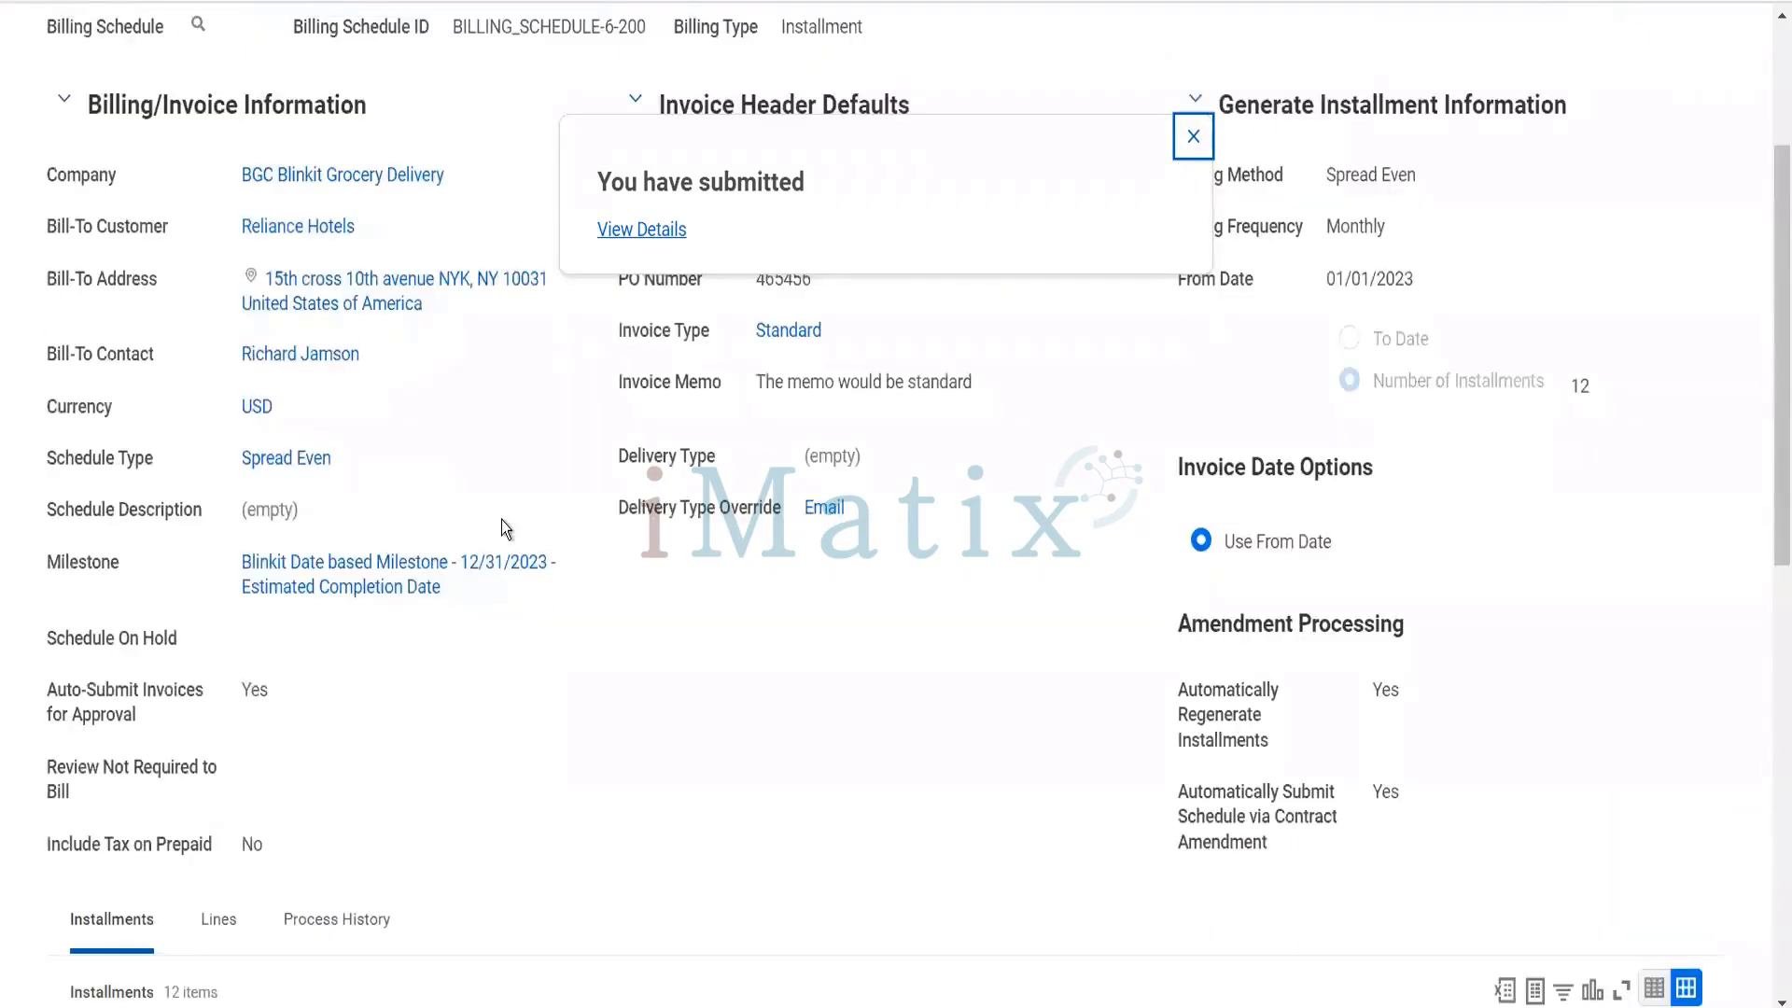
scroll(501, 519, up, 3)
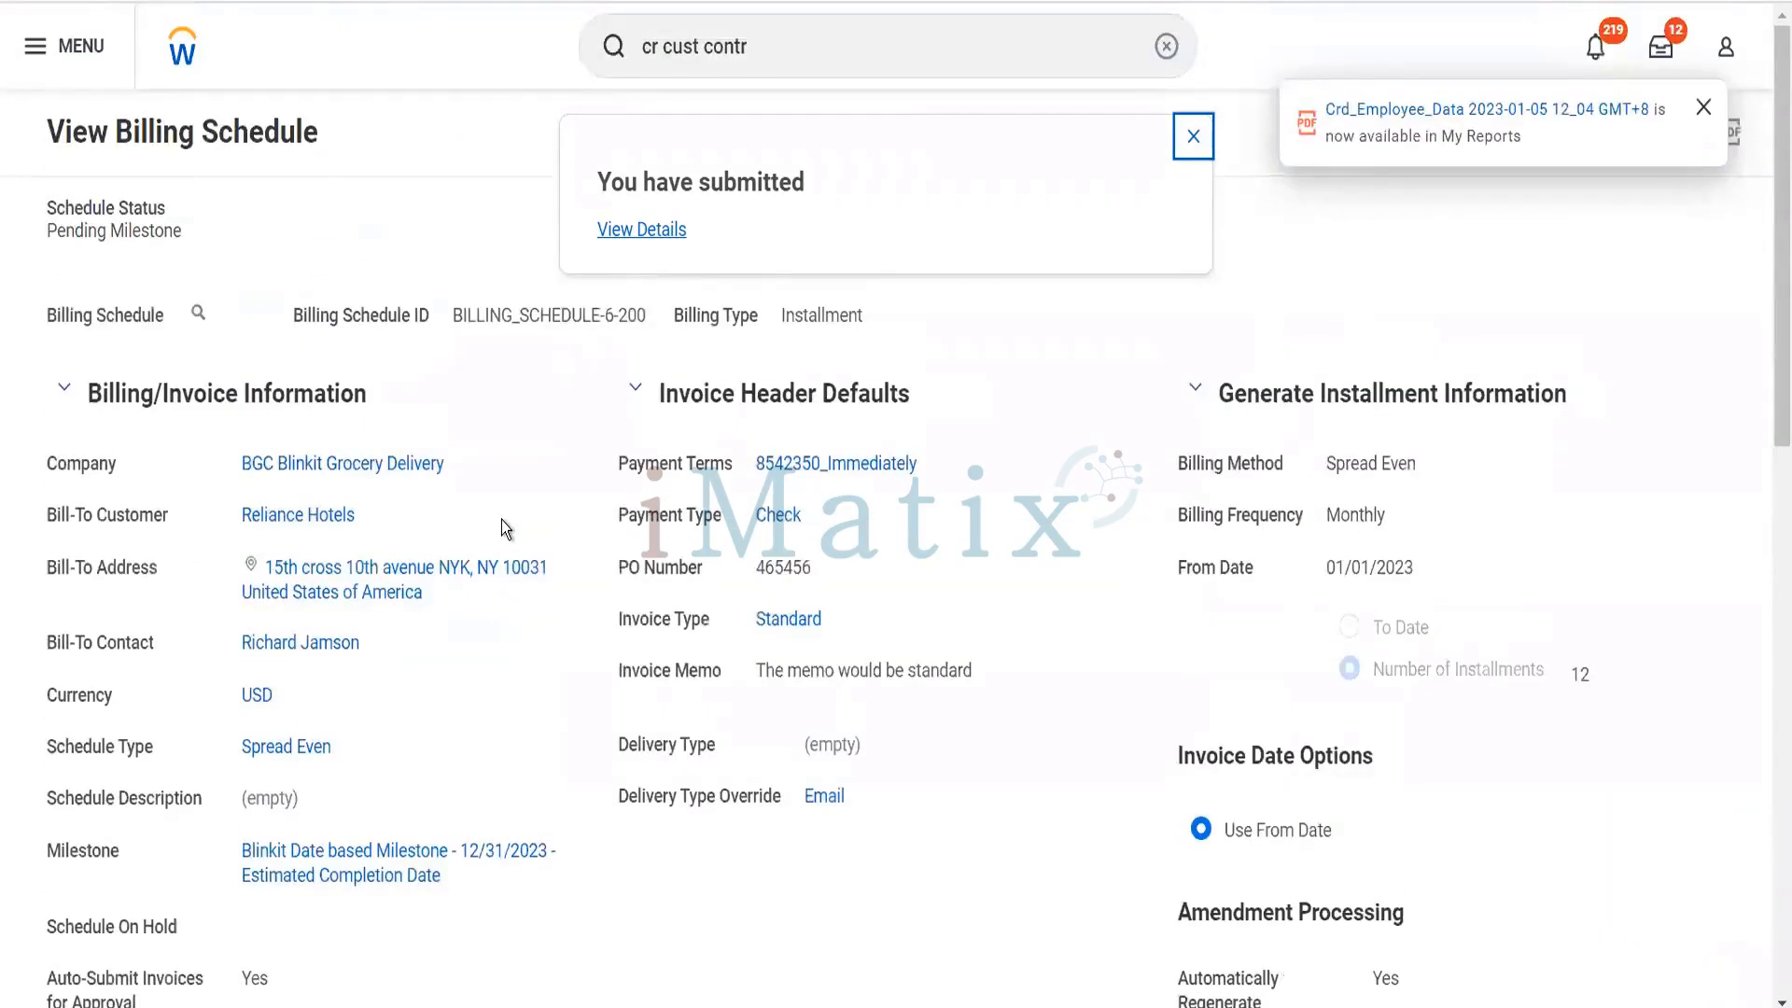
scroll(501, 519, down, 6)
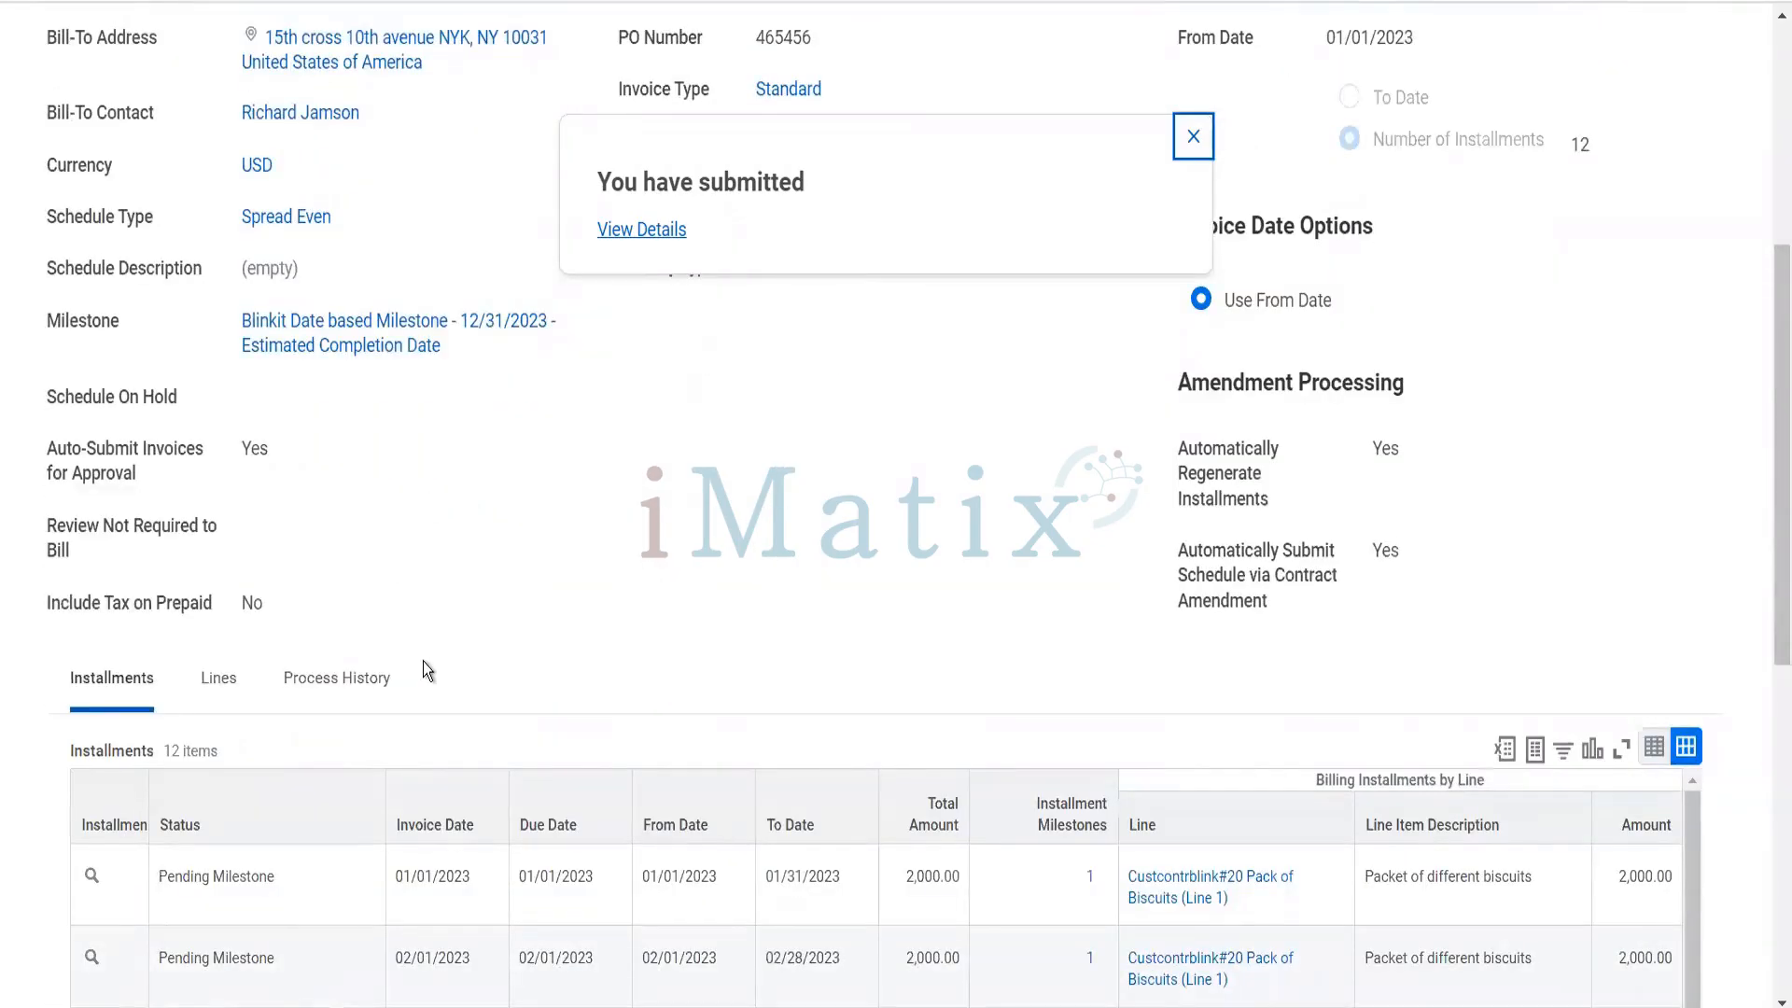
scroll(423, 662, up, 5)
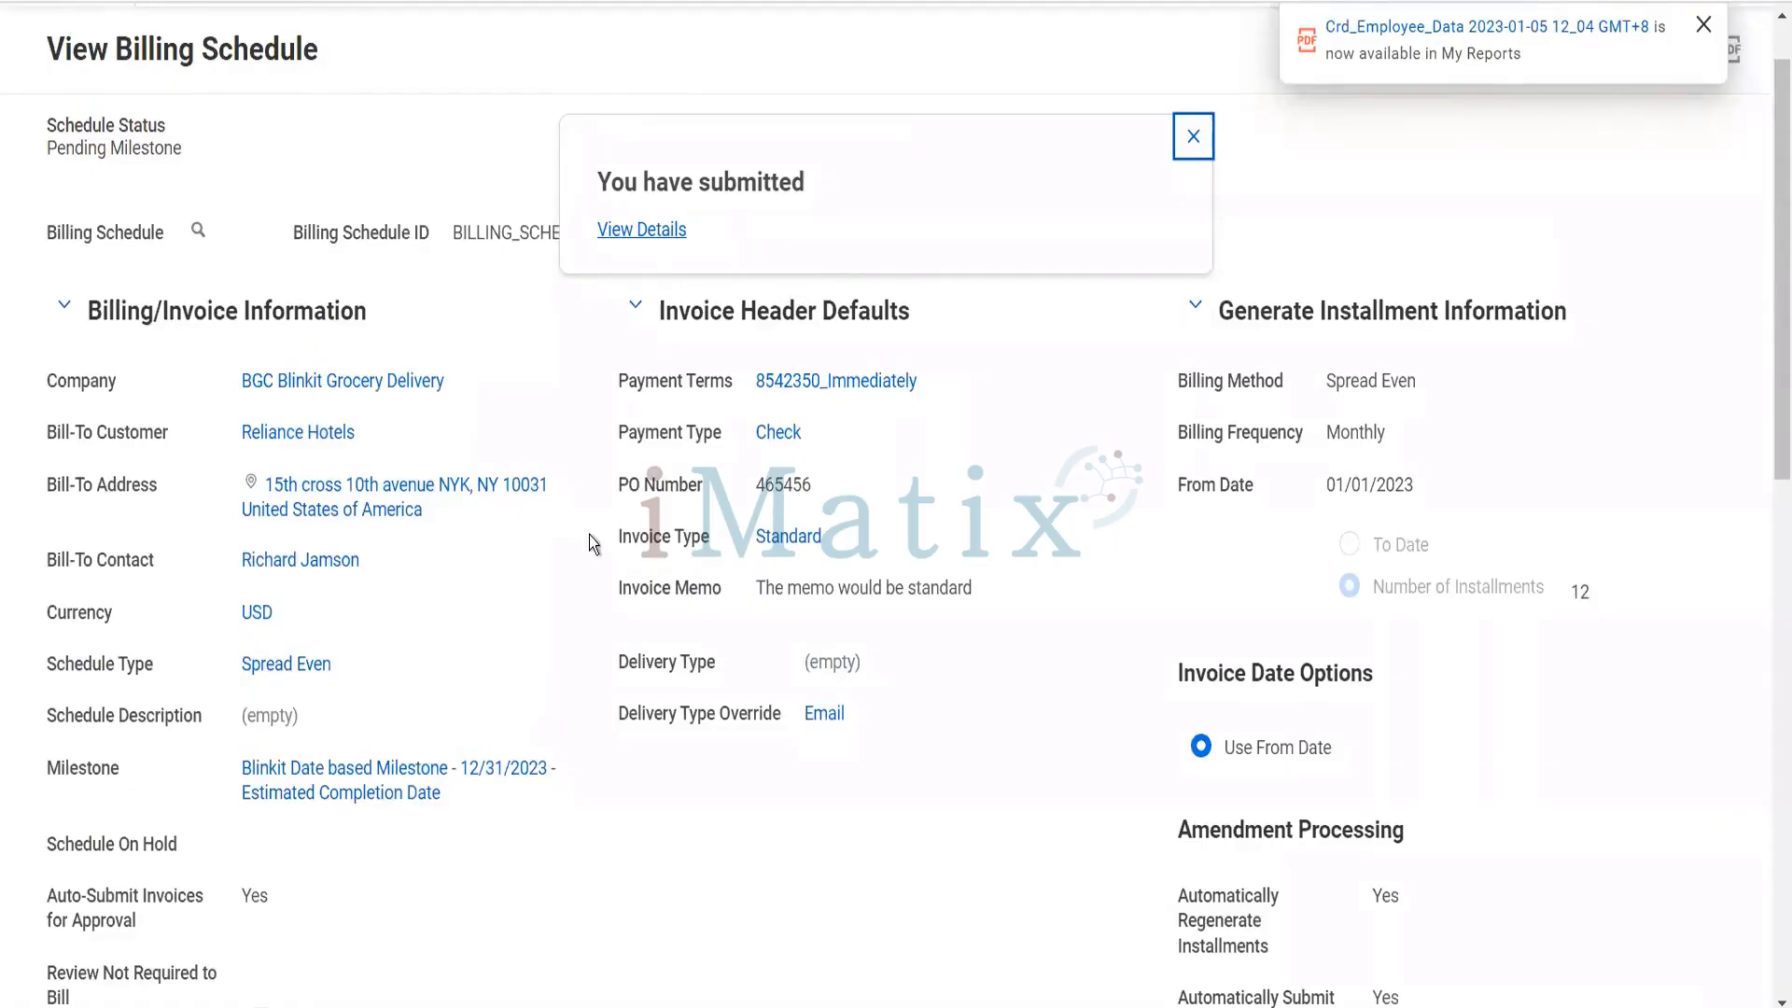
click(196, 232)
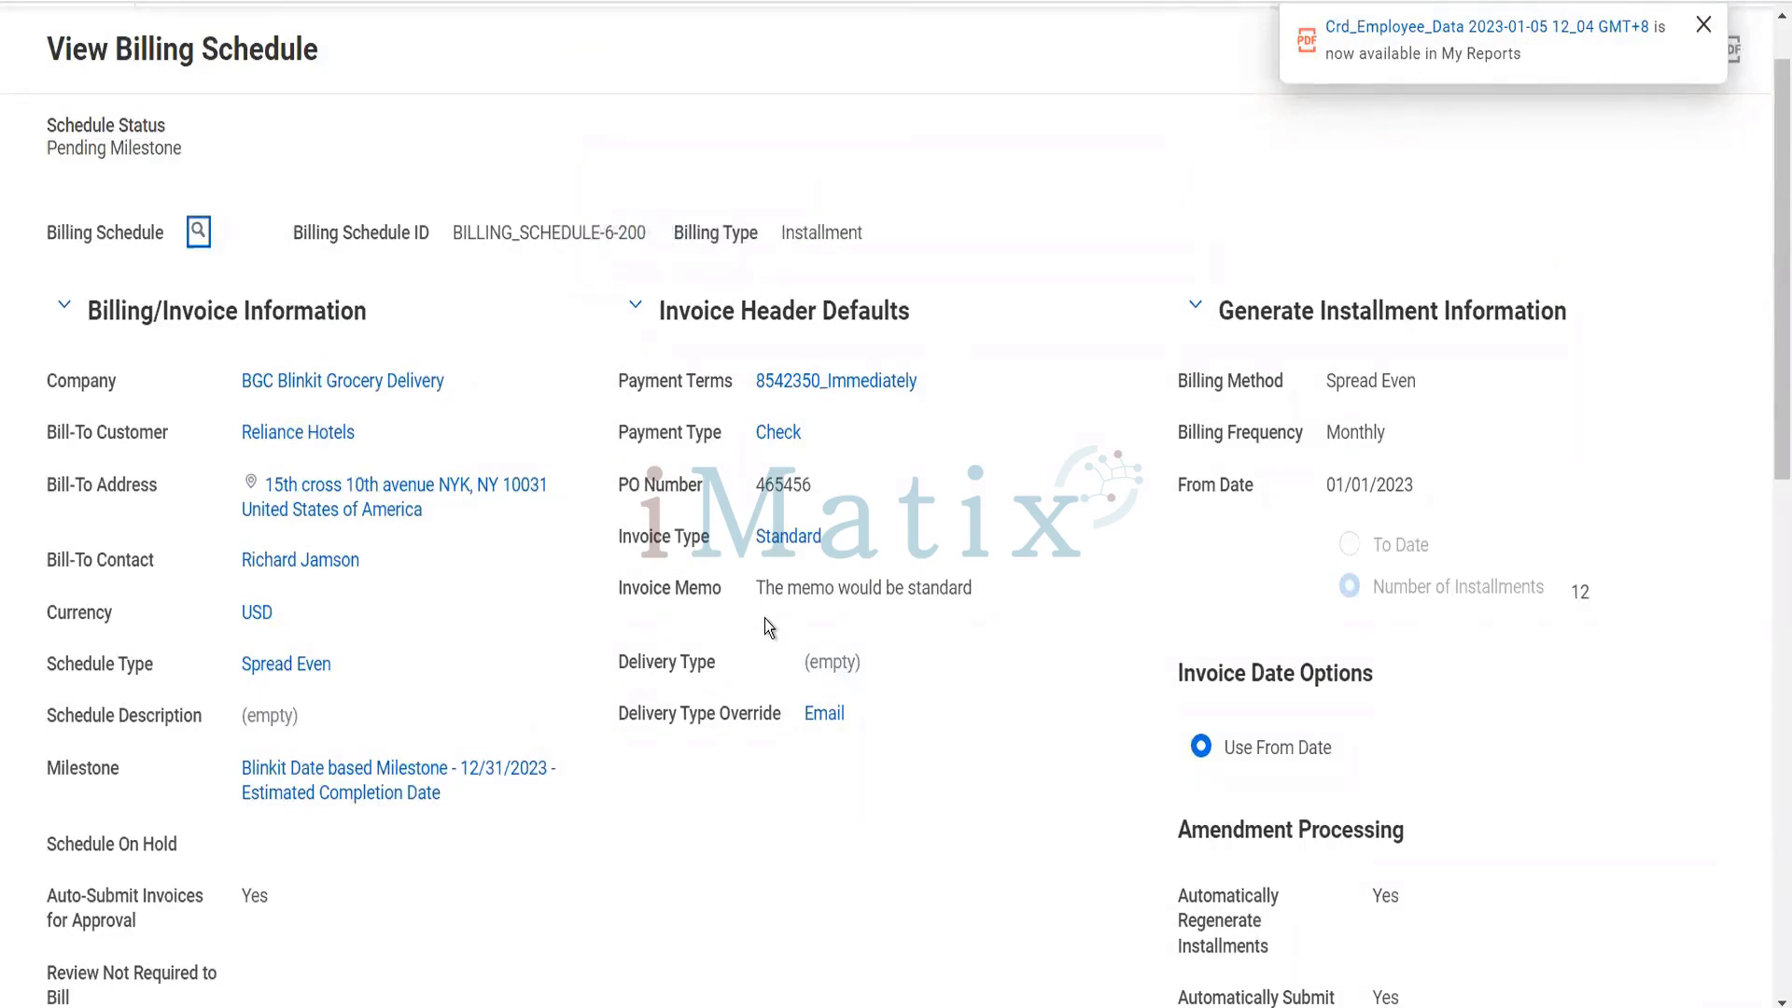
scroll(764, 618, down, 6)
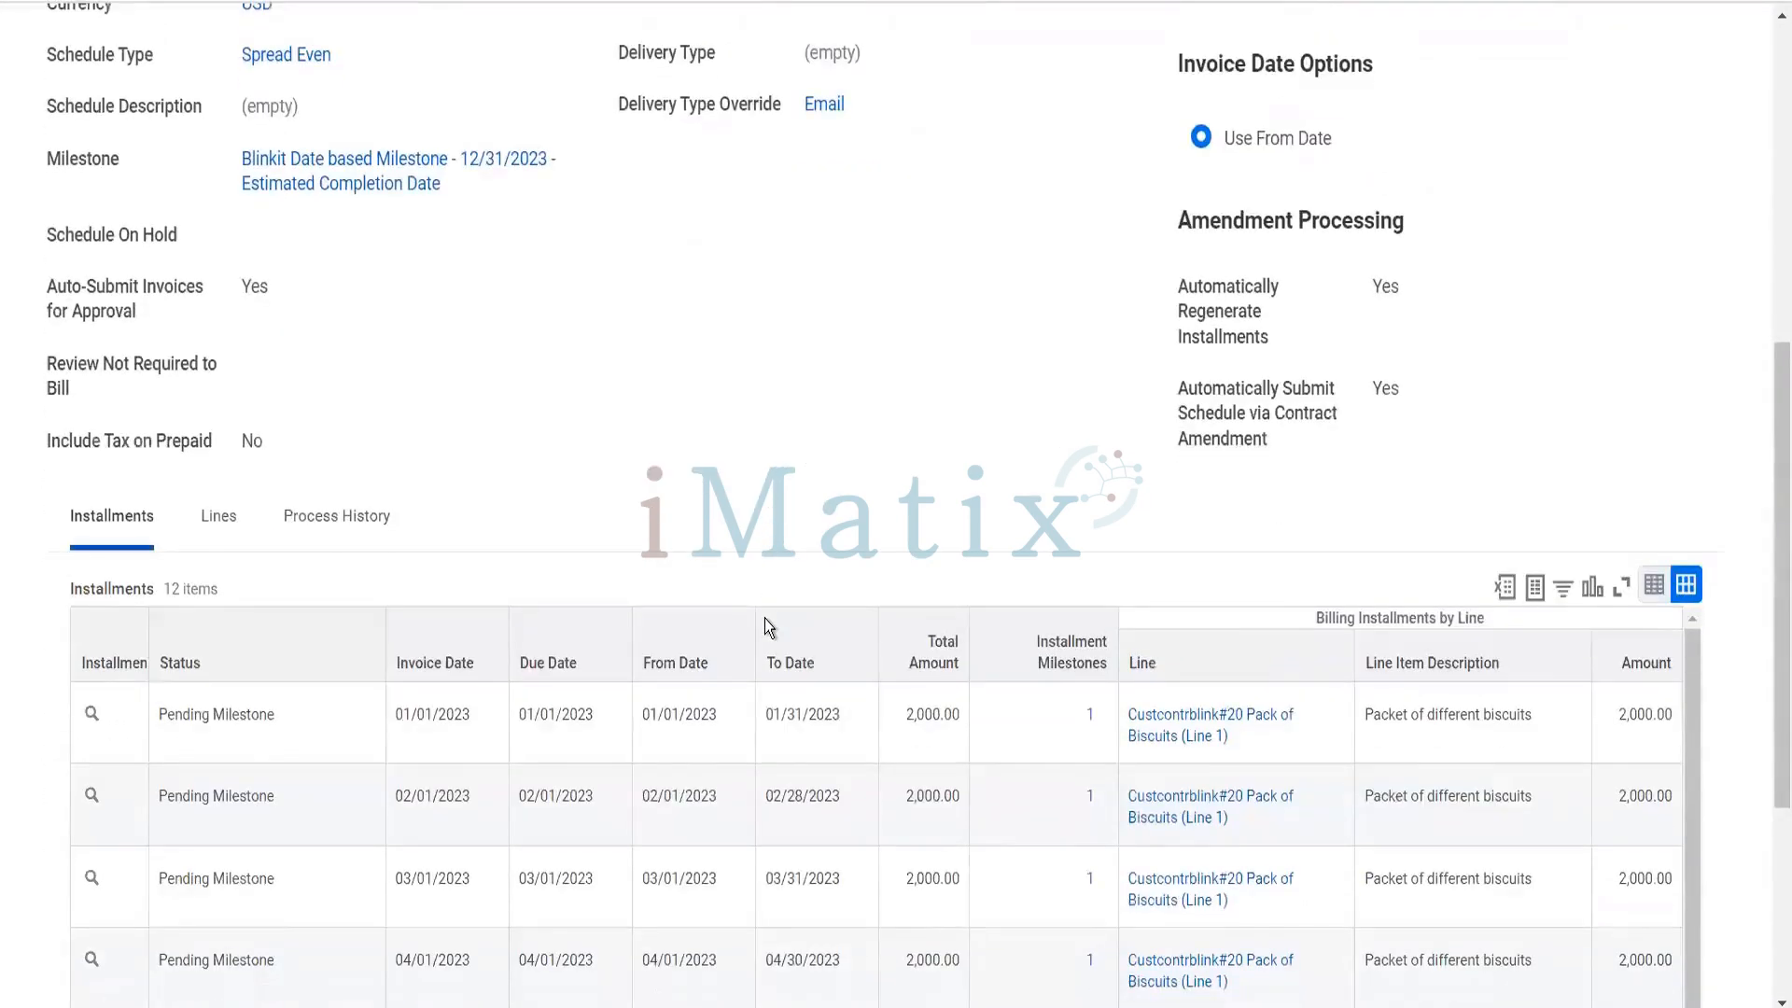
scroll(764, 618, down, 4)
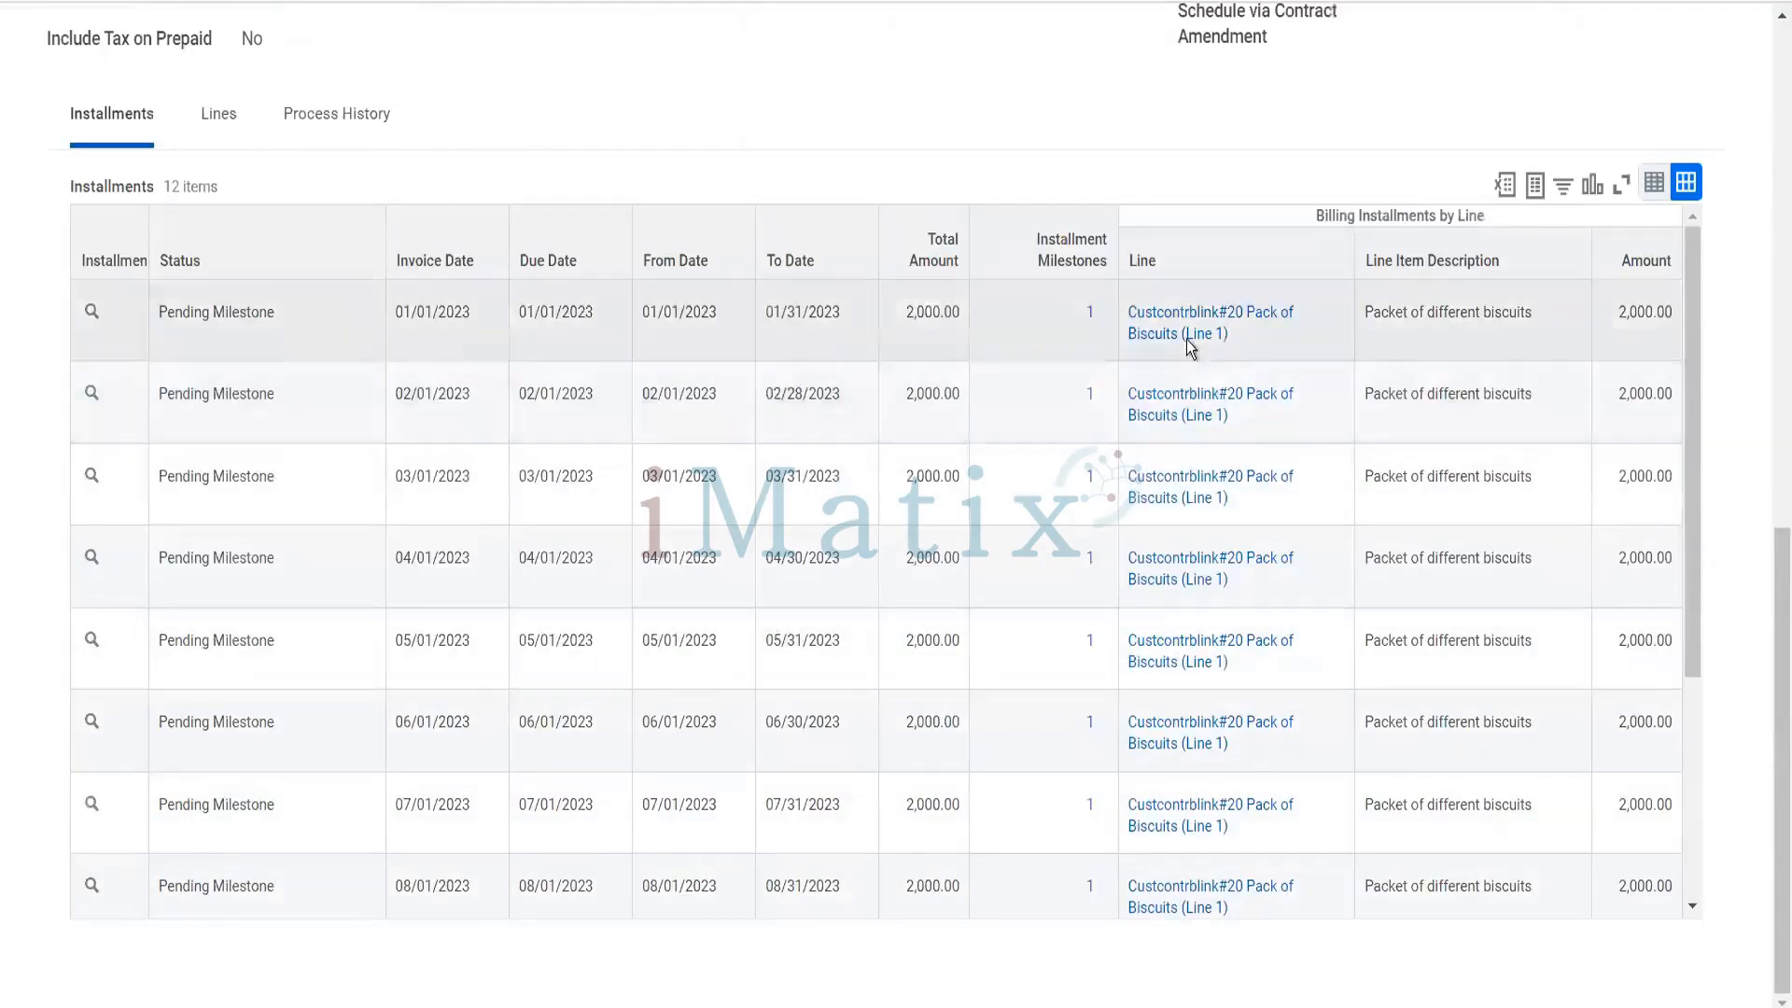
mouse_move(1190, 345)
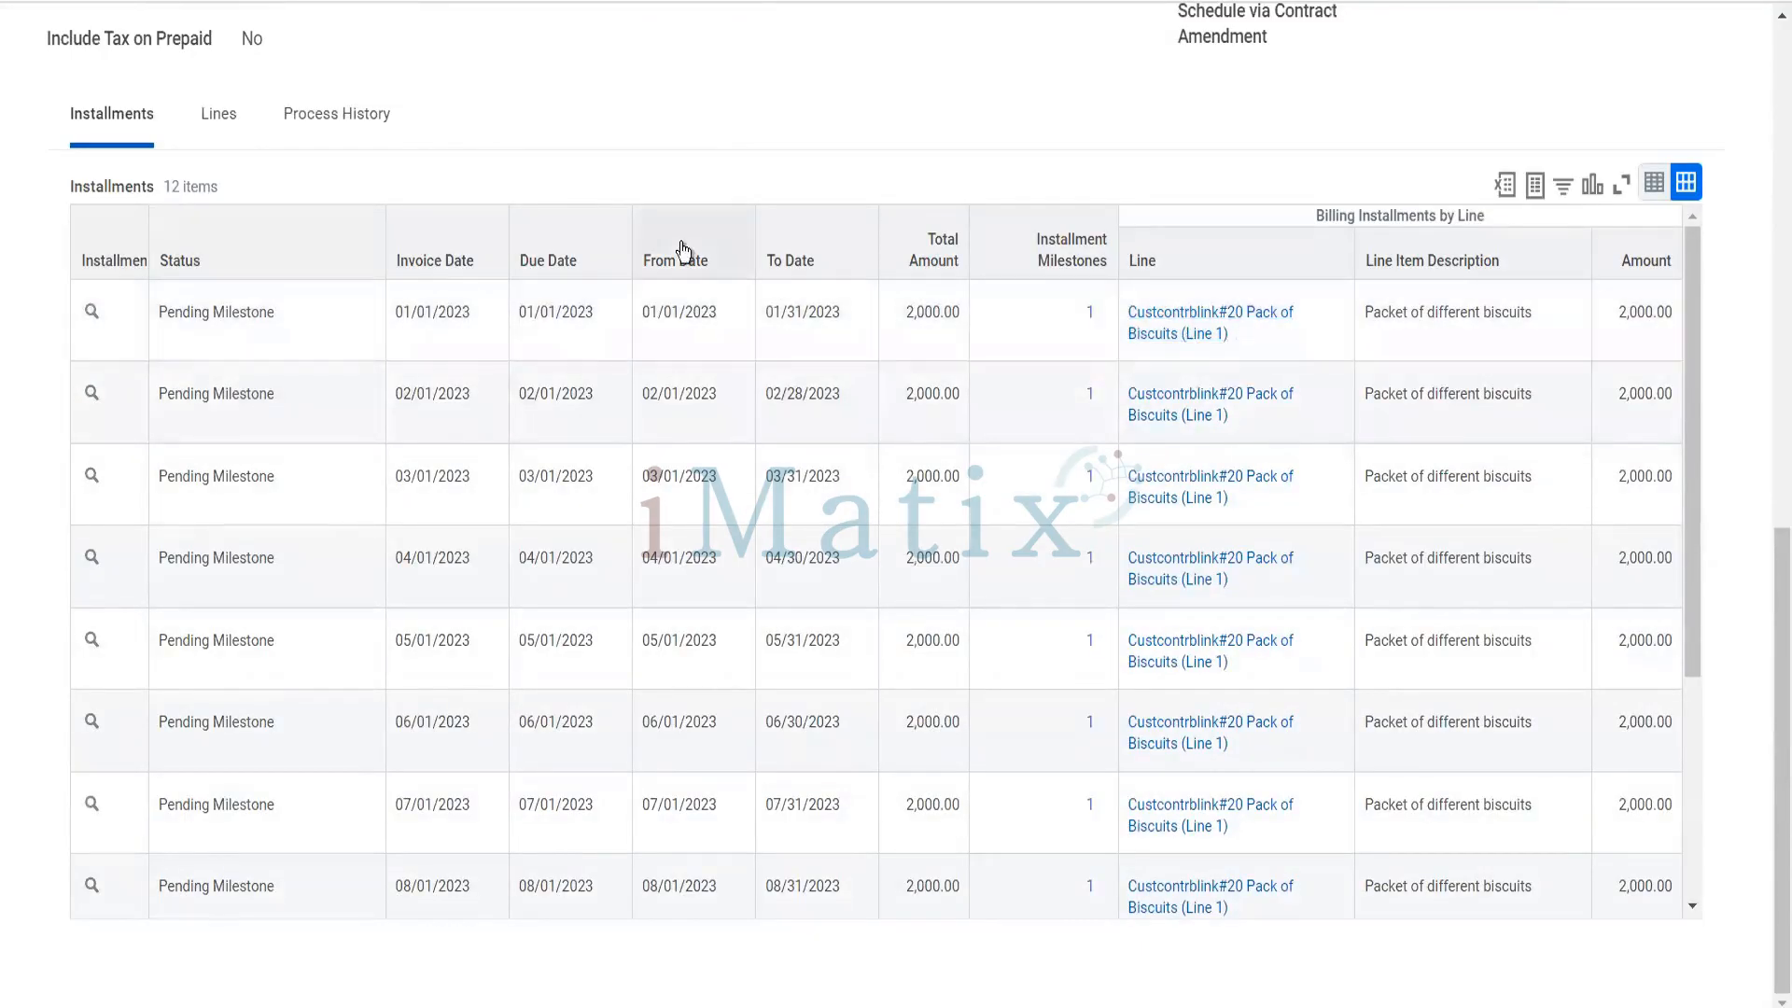
- Open the Reliance Hotels contract from the billing schedule's line and reopen the Spread Even schedule from the contract's schedules
click(226, 136)
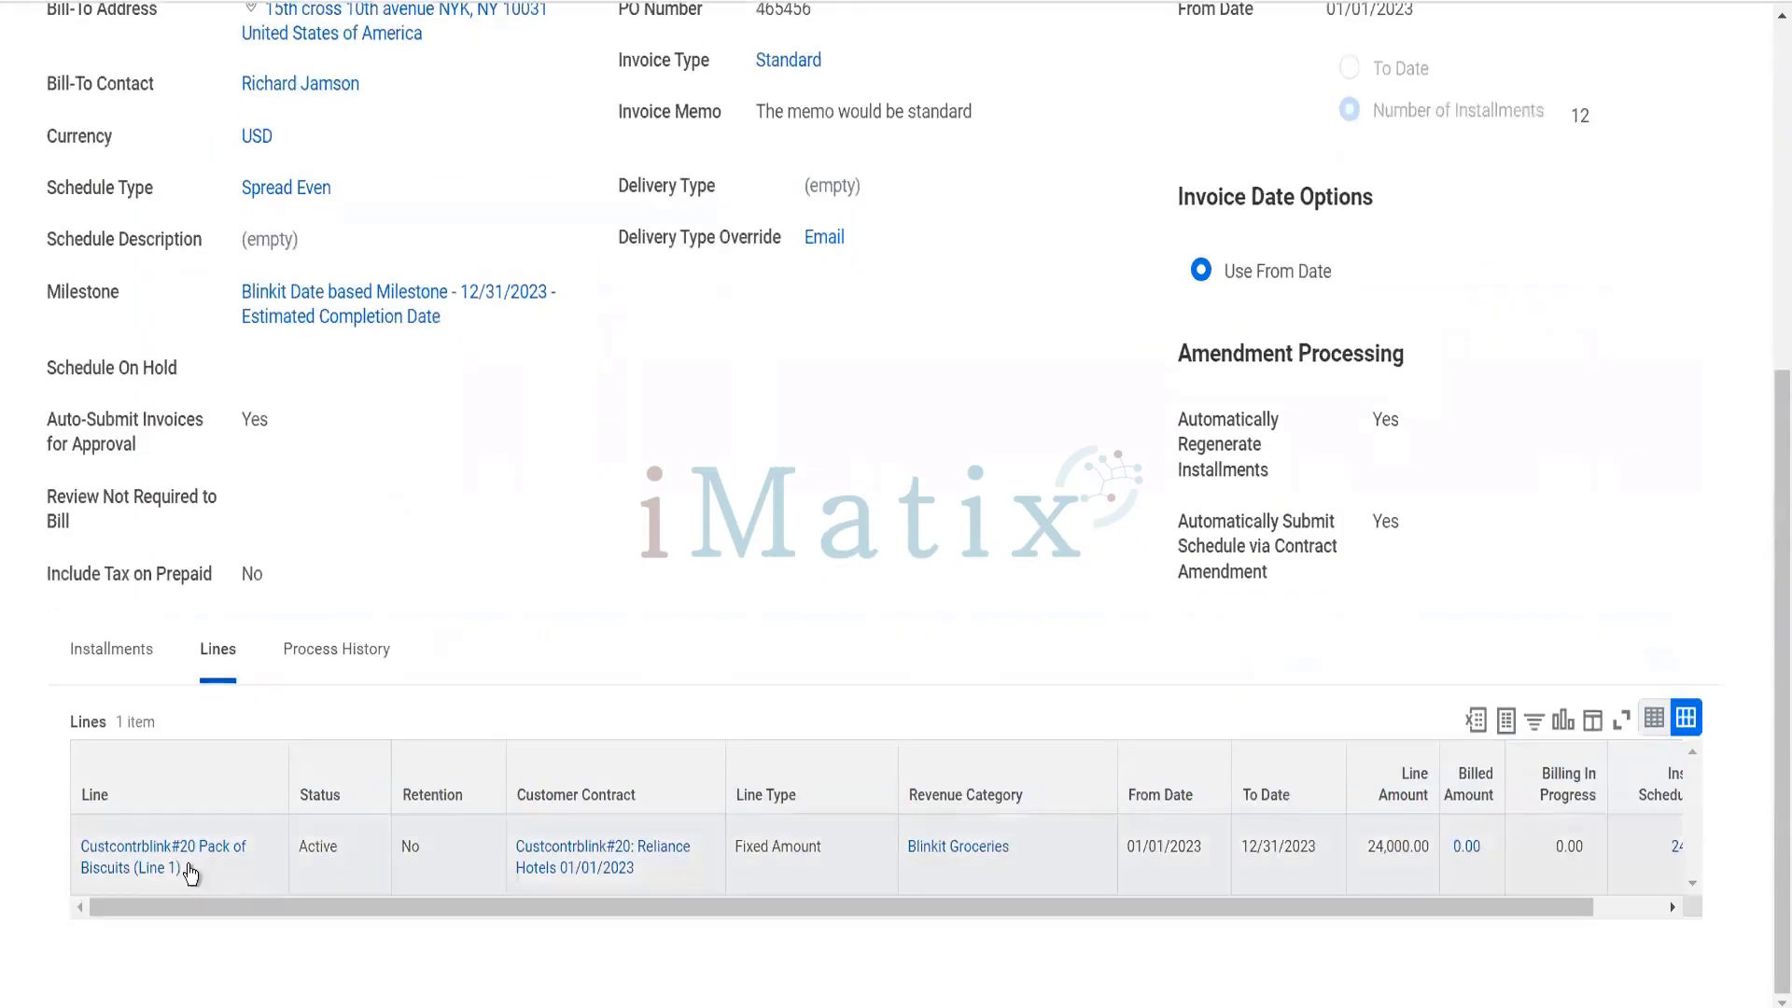
click(561, 860)
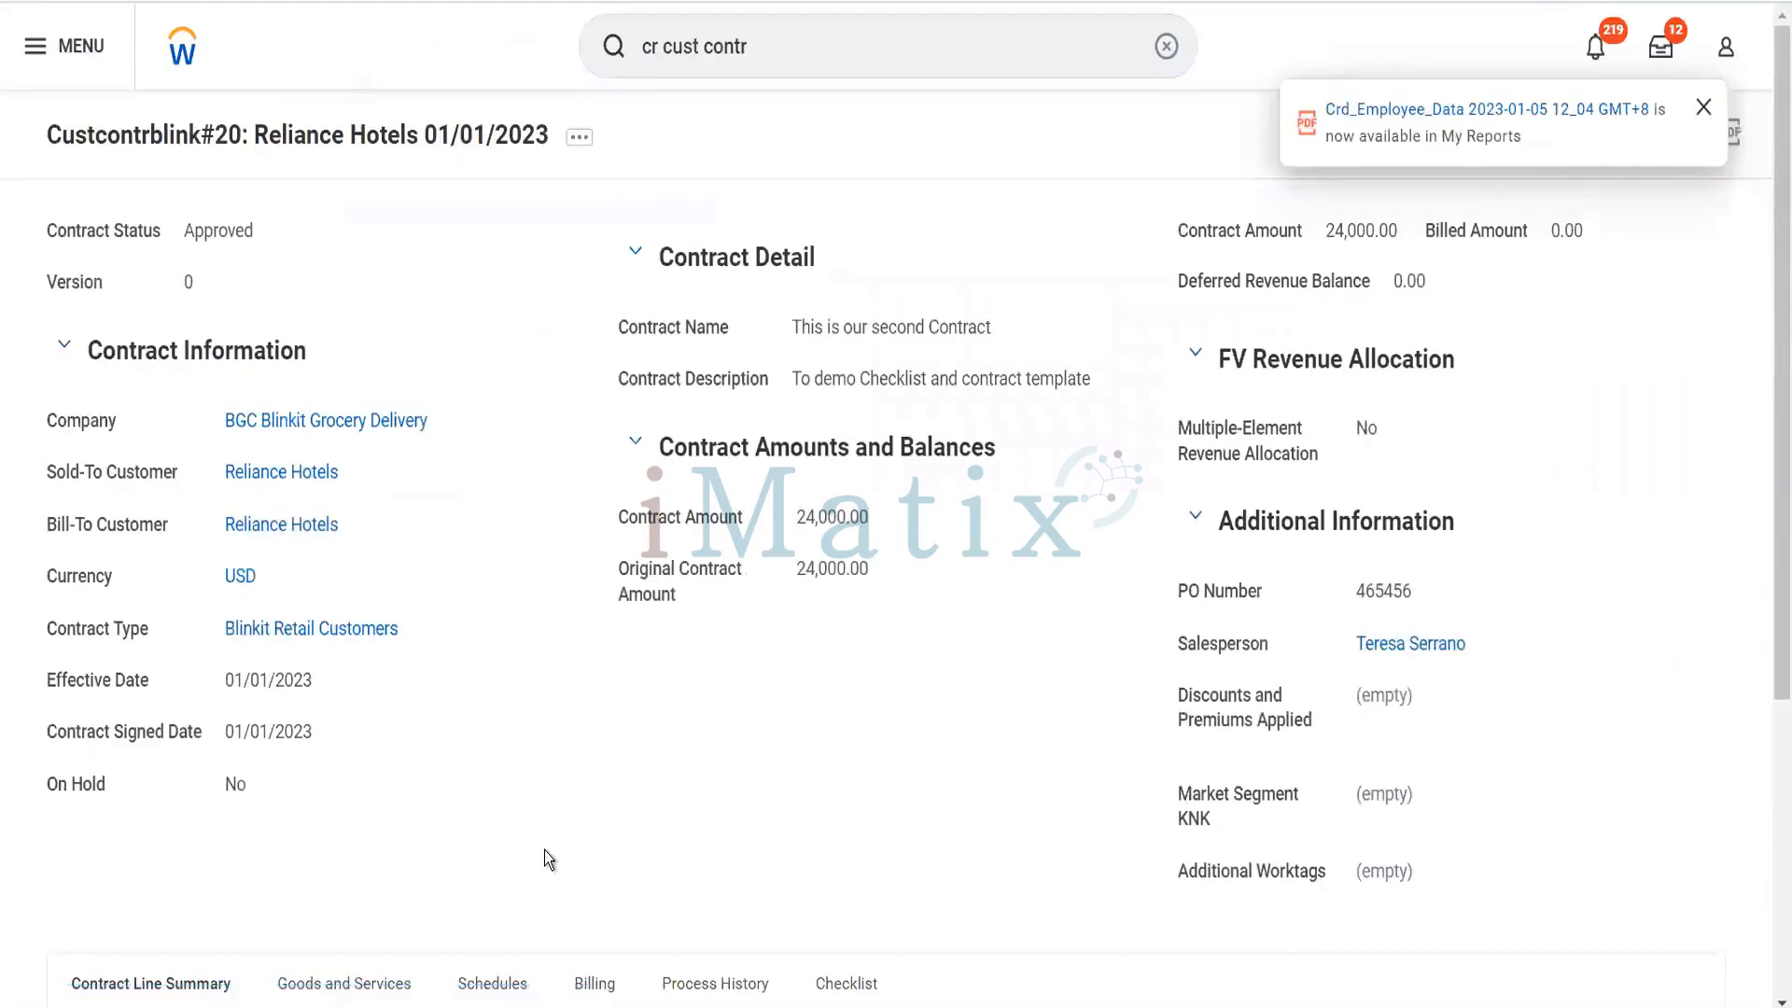
scroll(536, 840, down, 5)
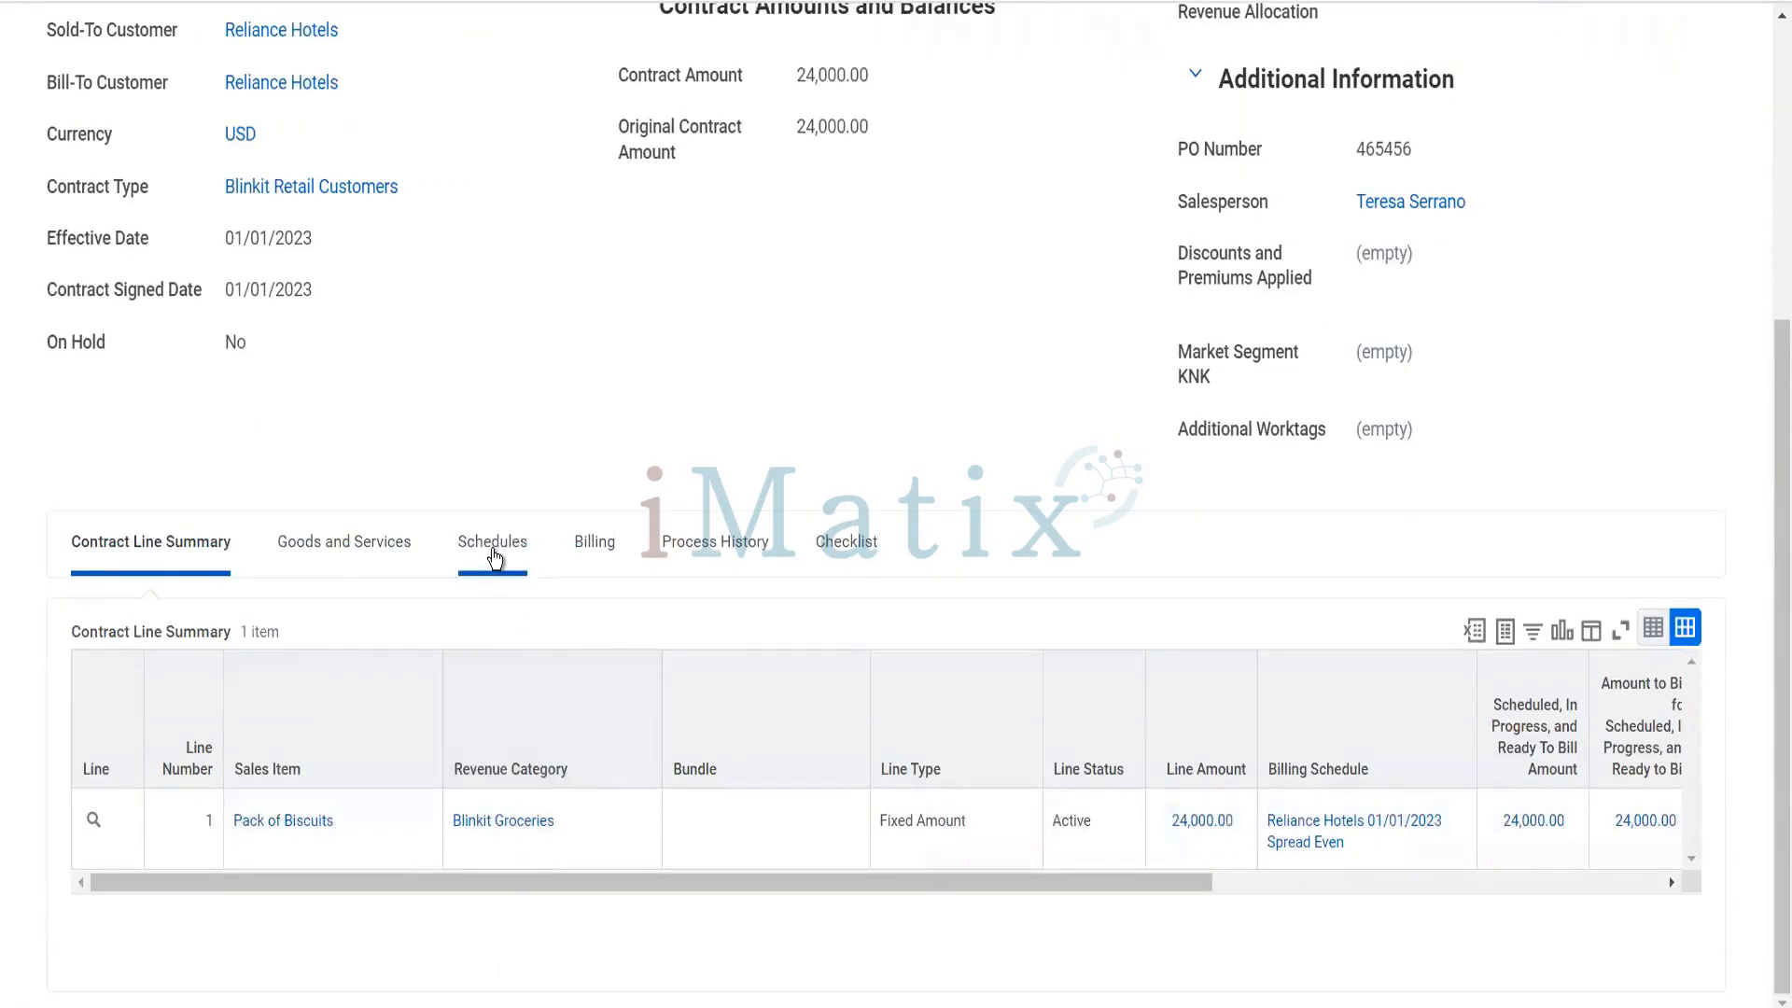
click(494, 559)
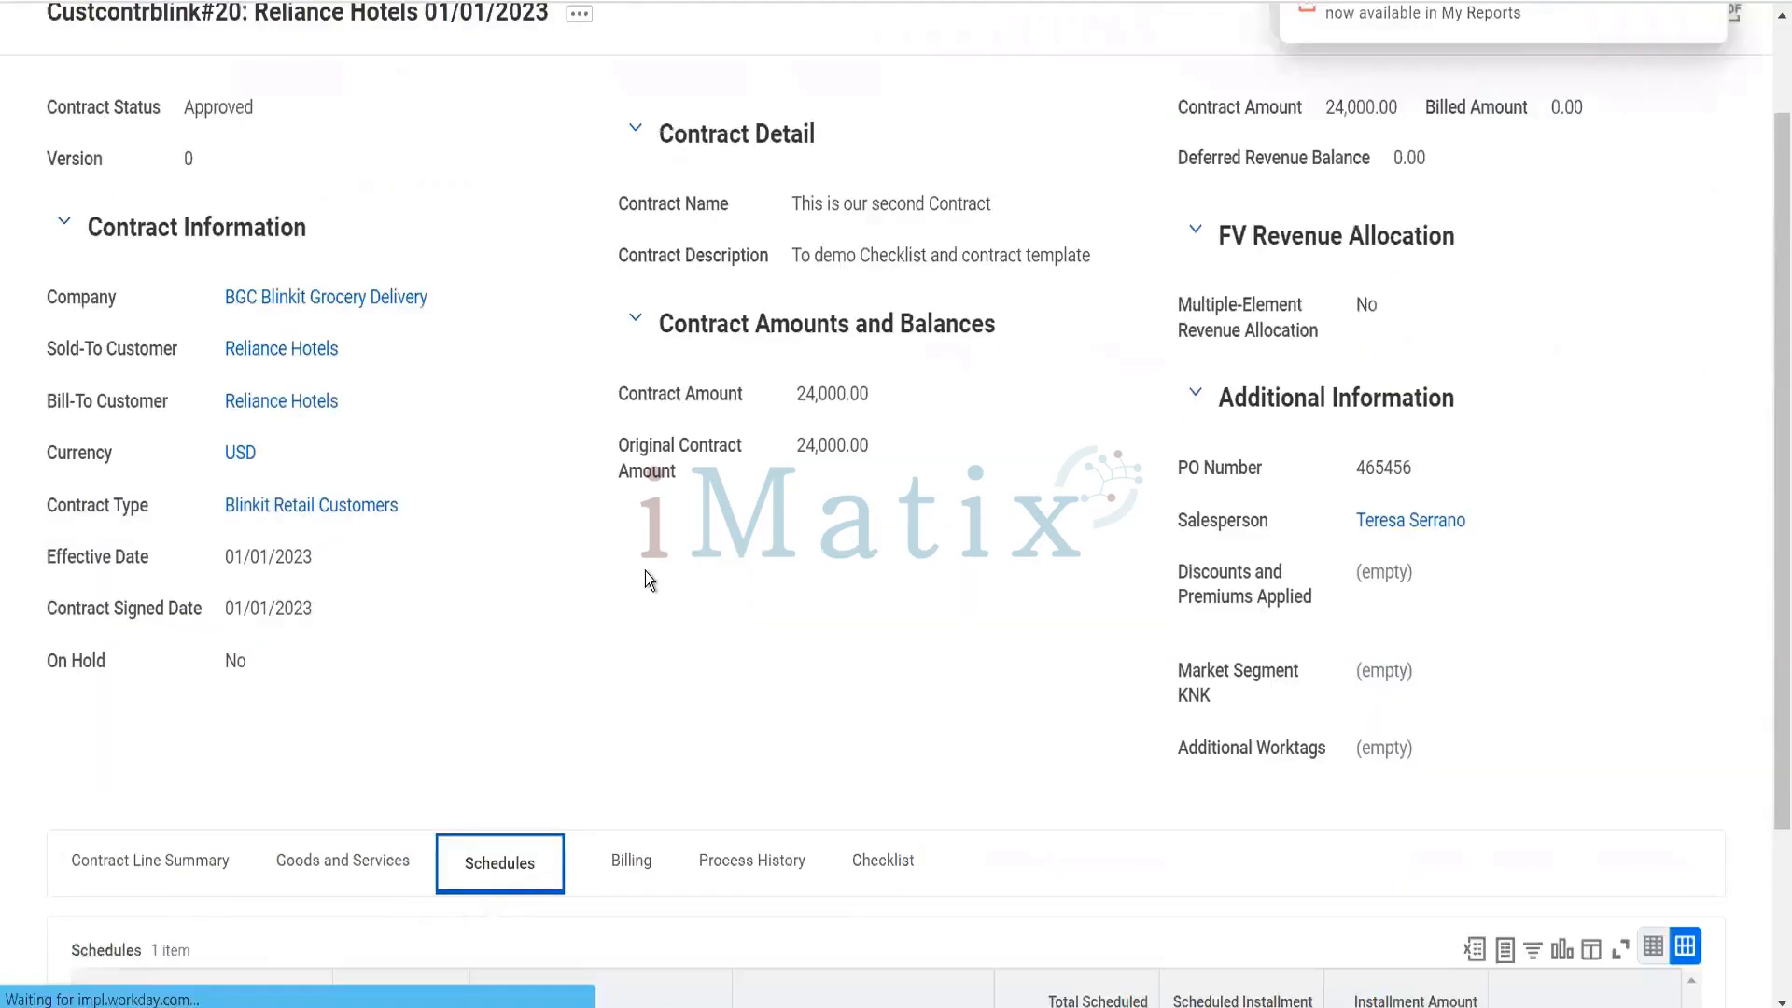
scroll(646, 571, down, 4)
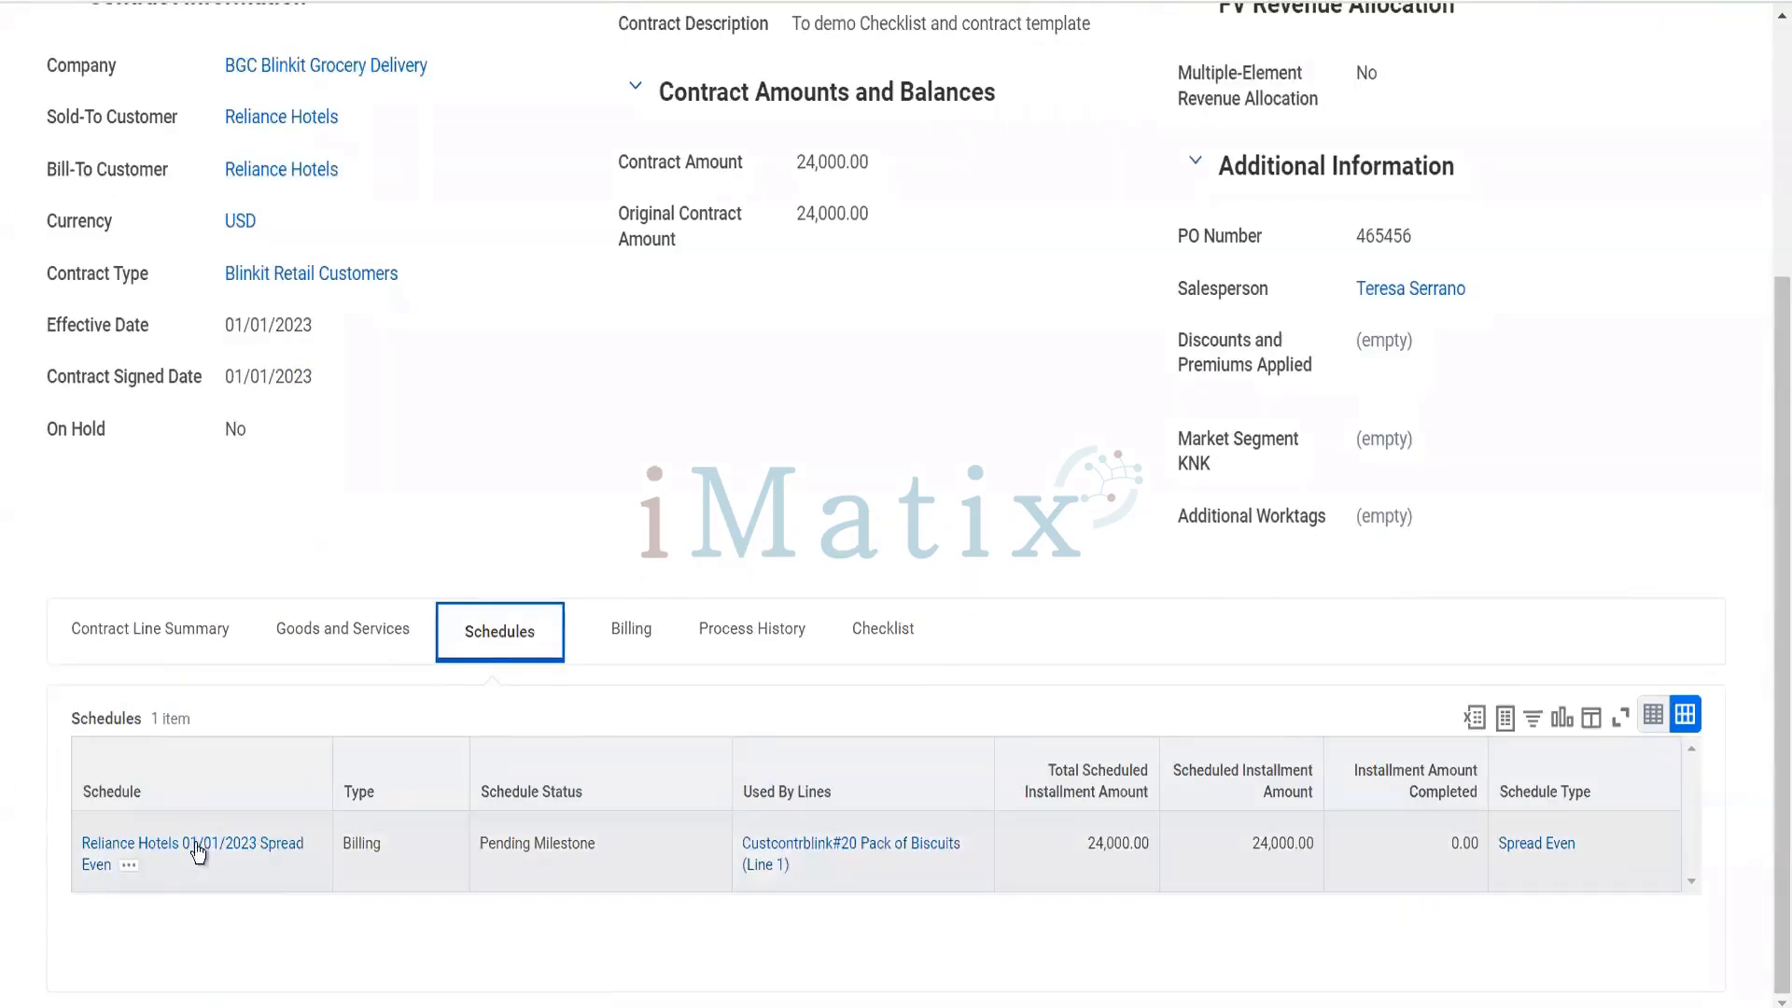
click(198, 838)
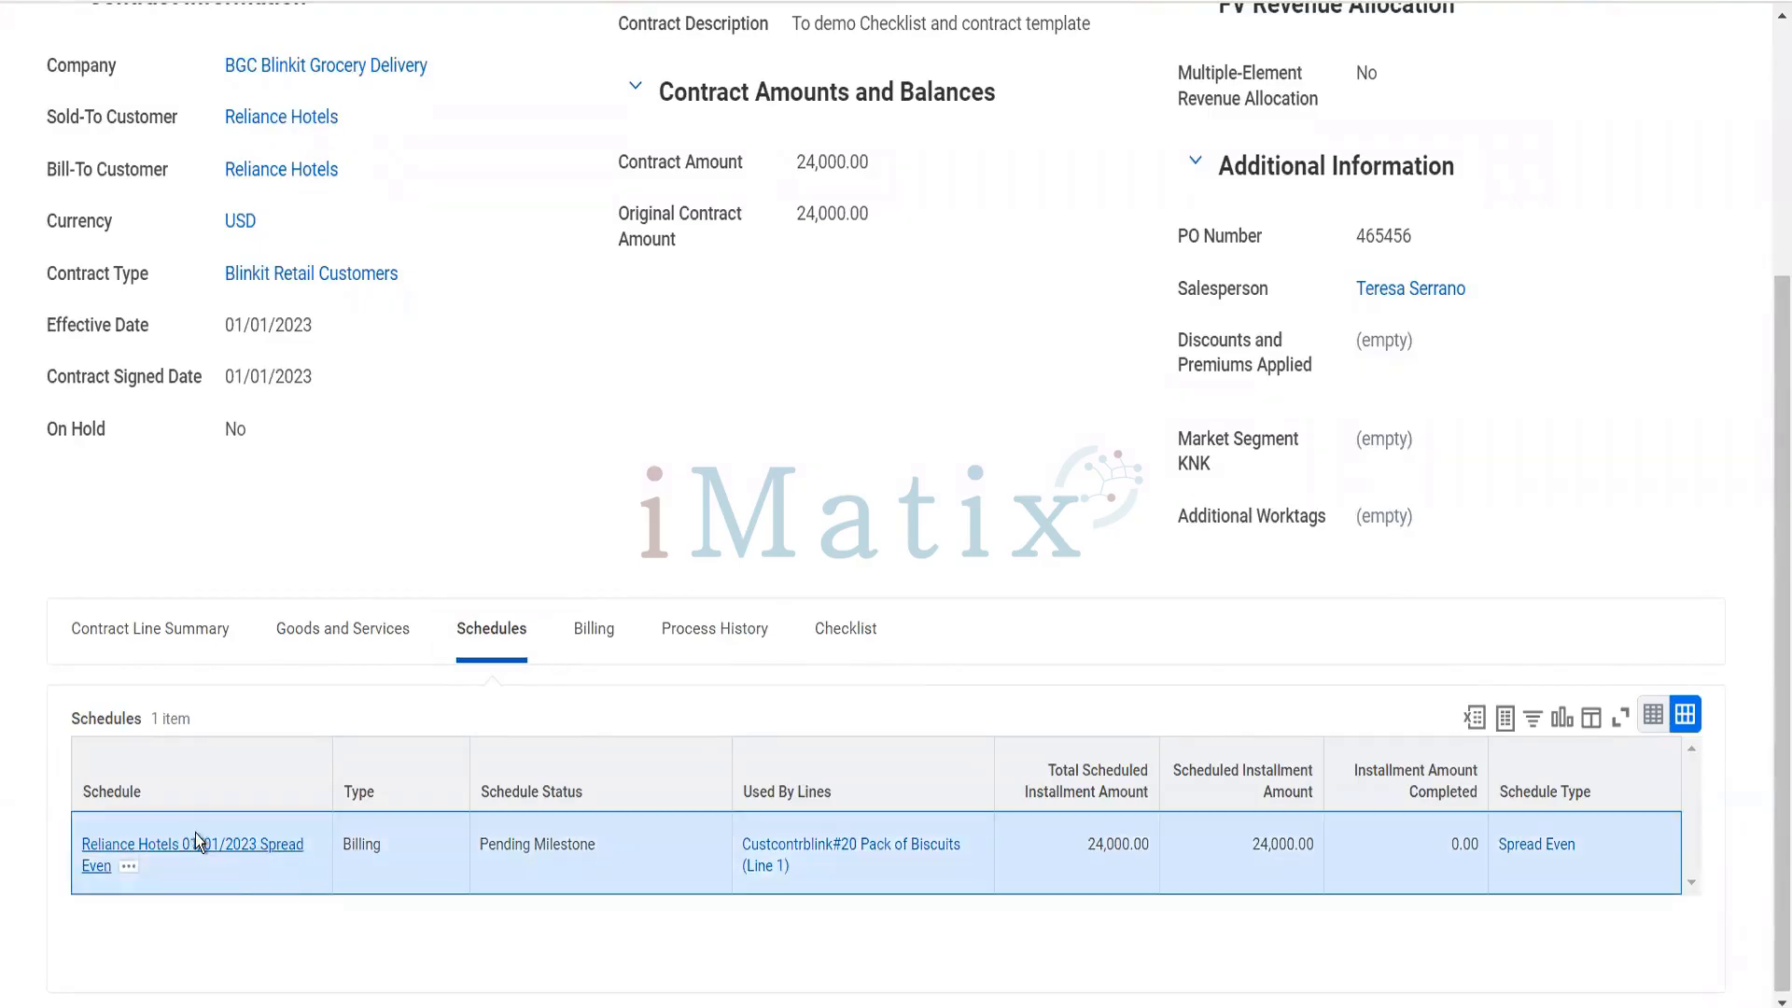
- Examine the actions available for the 01/01/2023 installment, check the schedule's lines and return to the installments
scroll(400, 657, down, 10)
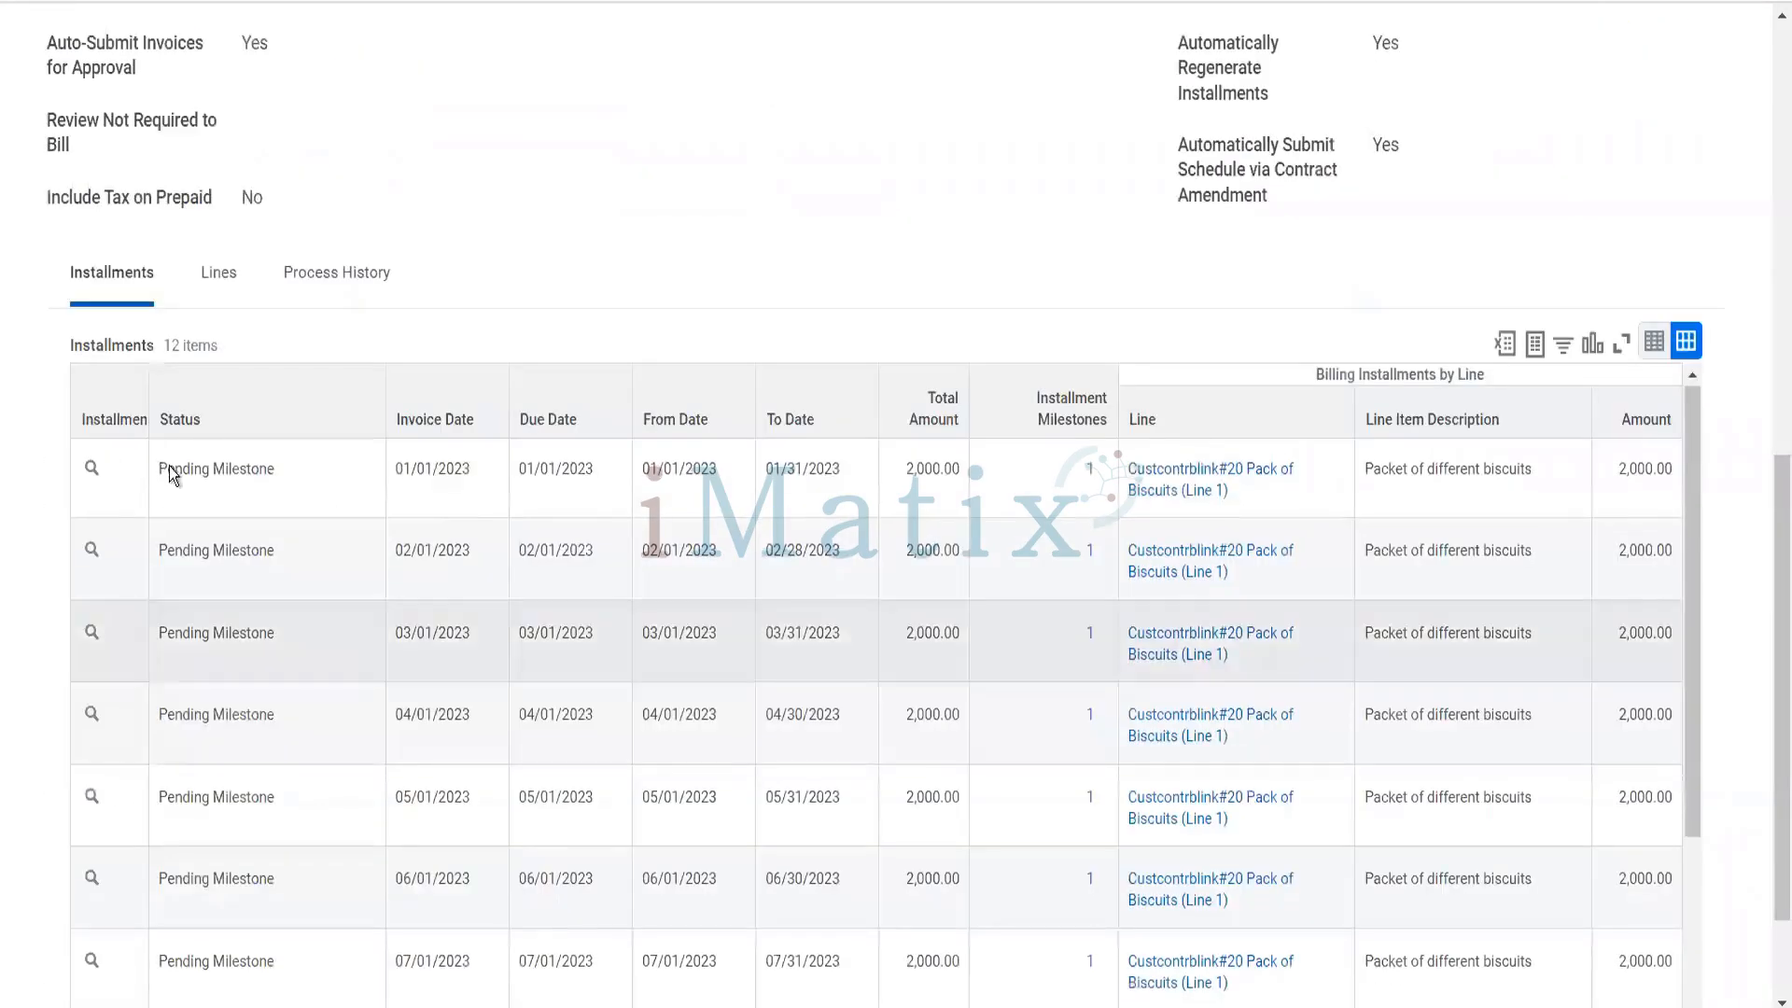
click(119, 476)
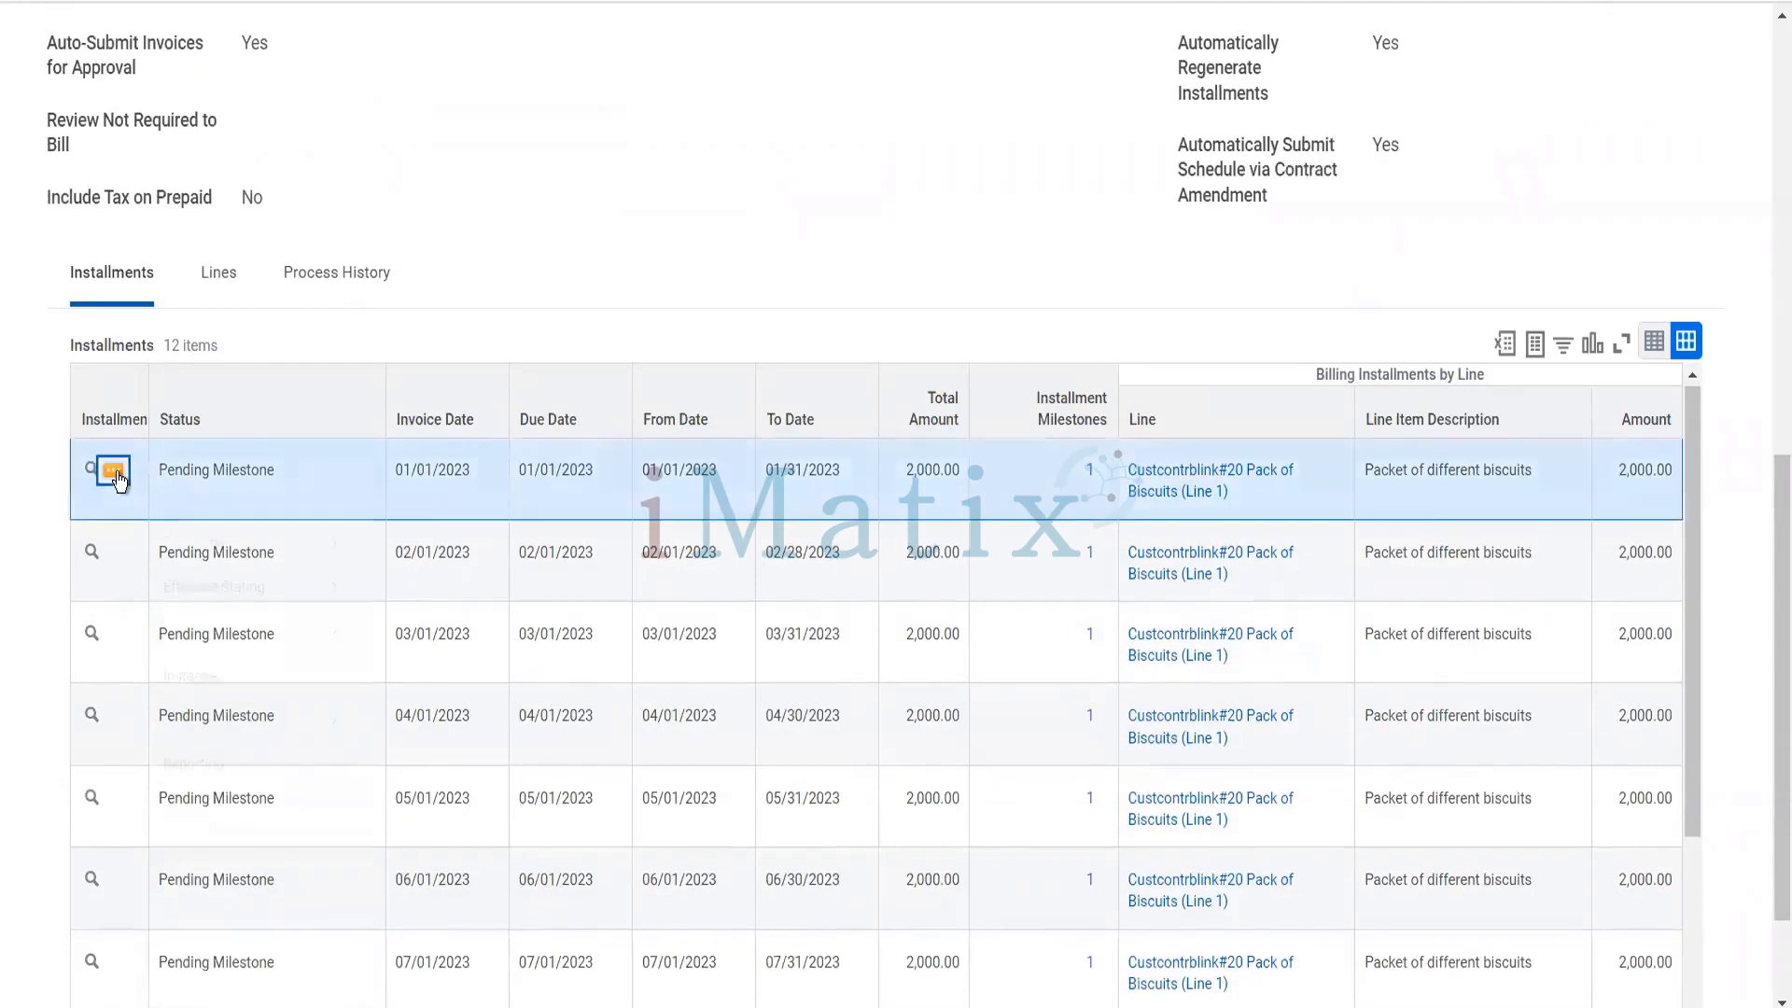
mouse_move(259, 761)
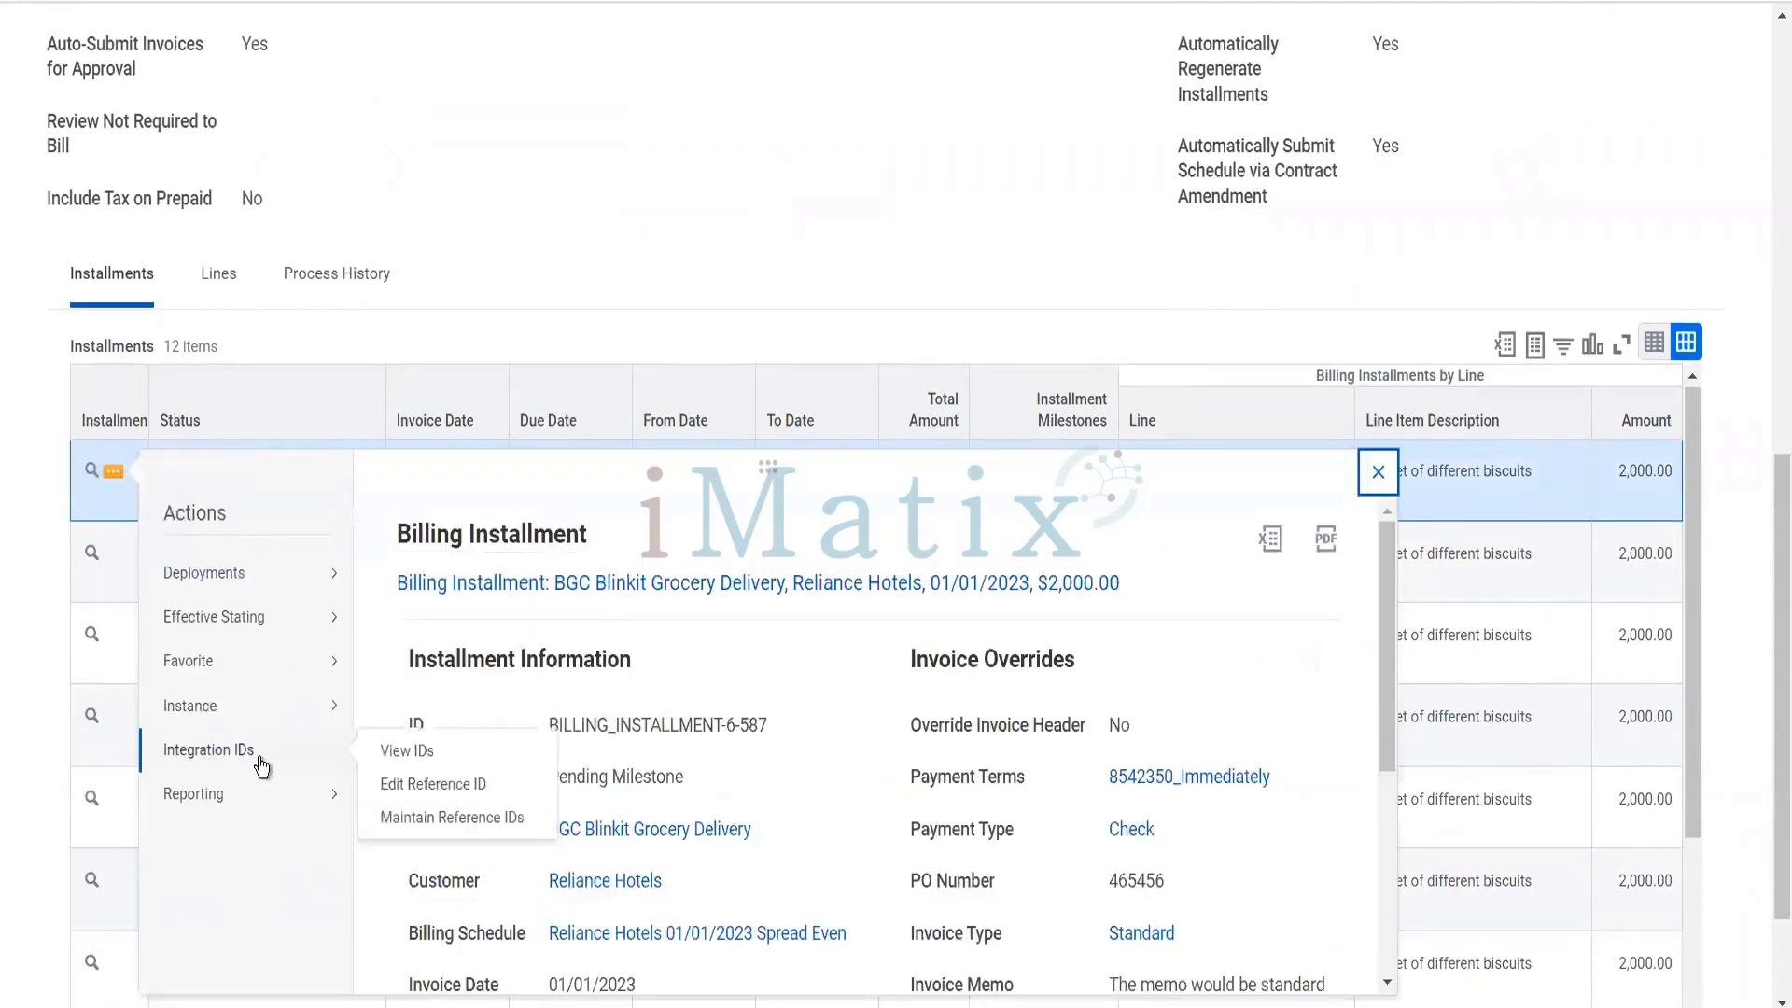
mouse_move(268, 807)
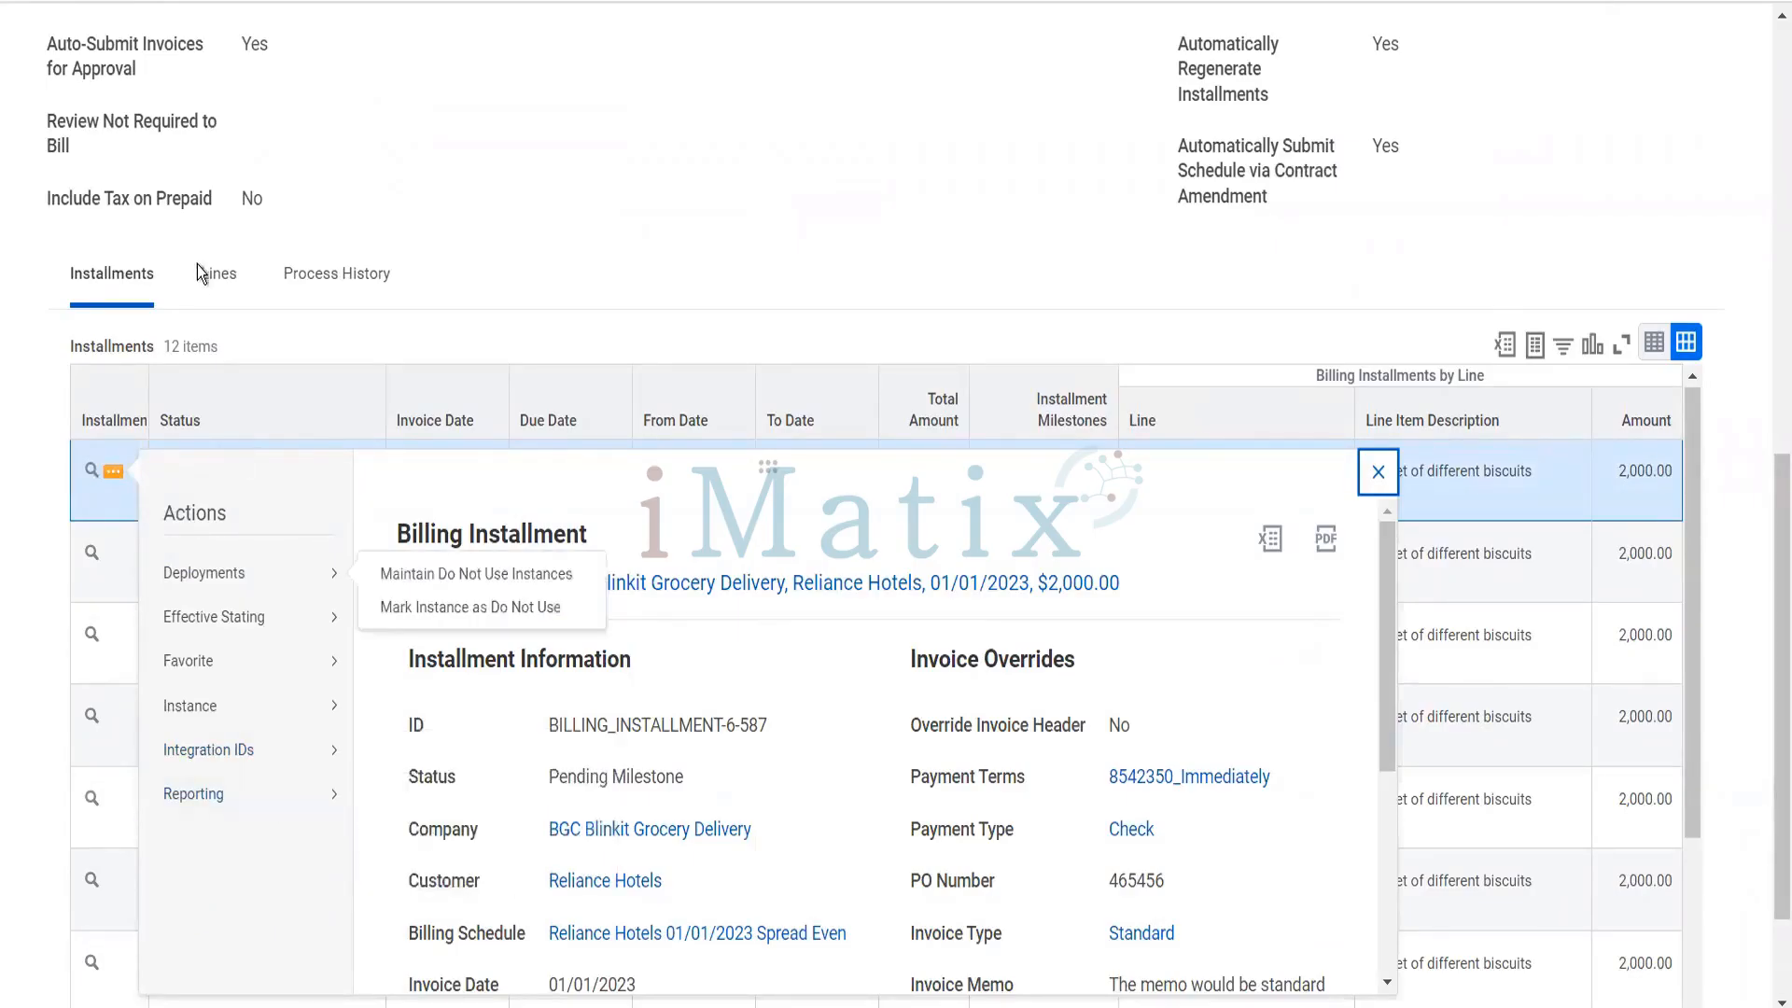
click(206, 288)
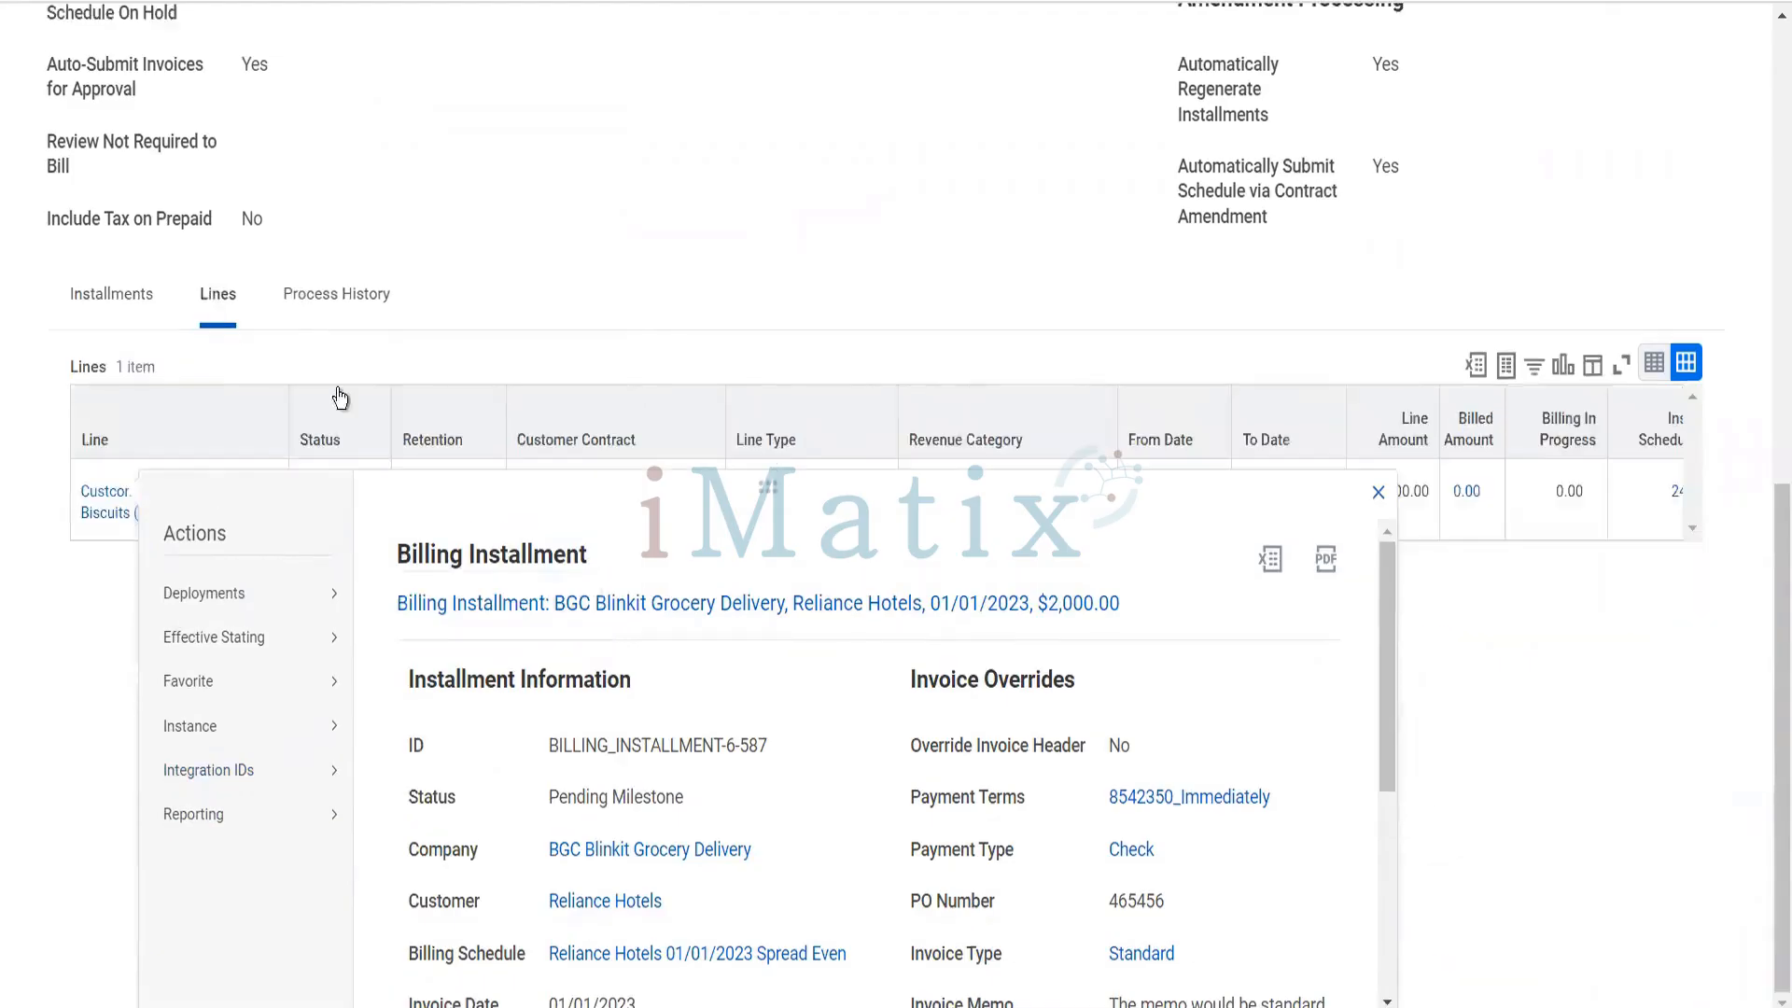
click(422, 285)
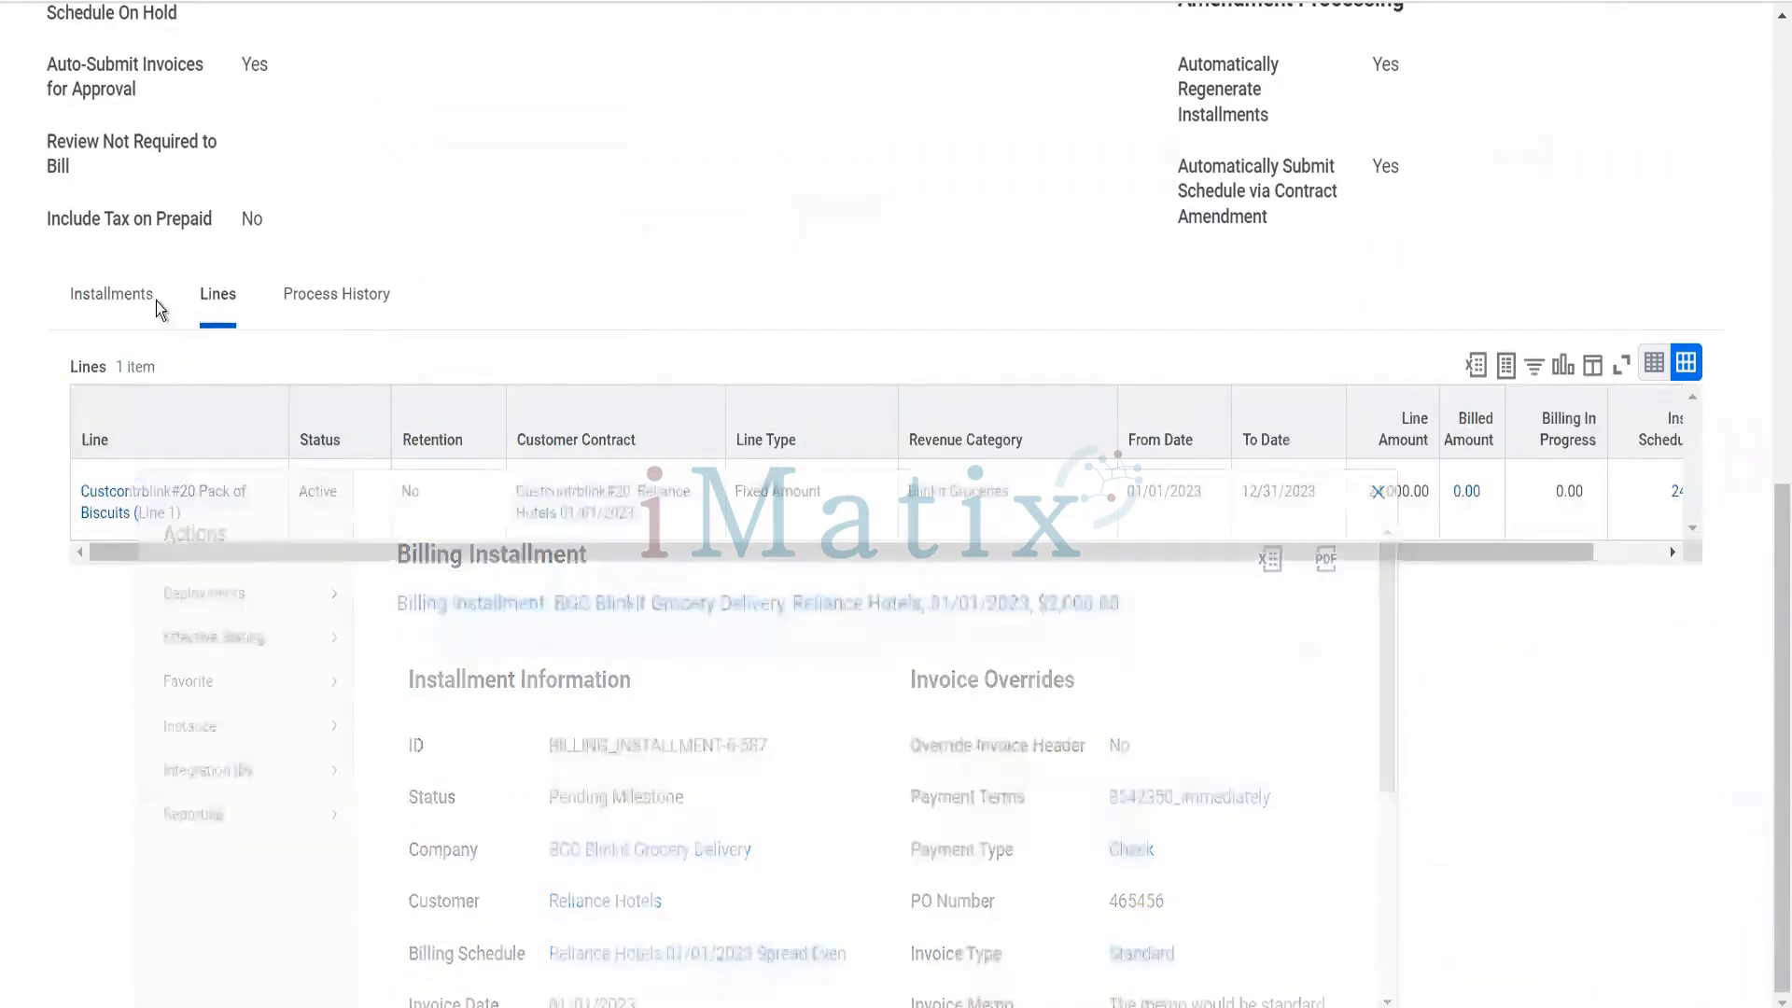
scroll(149, 297, up, 4)
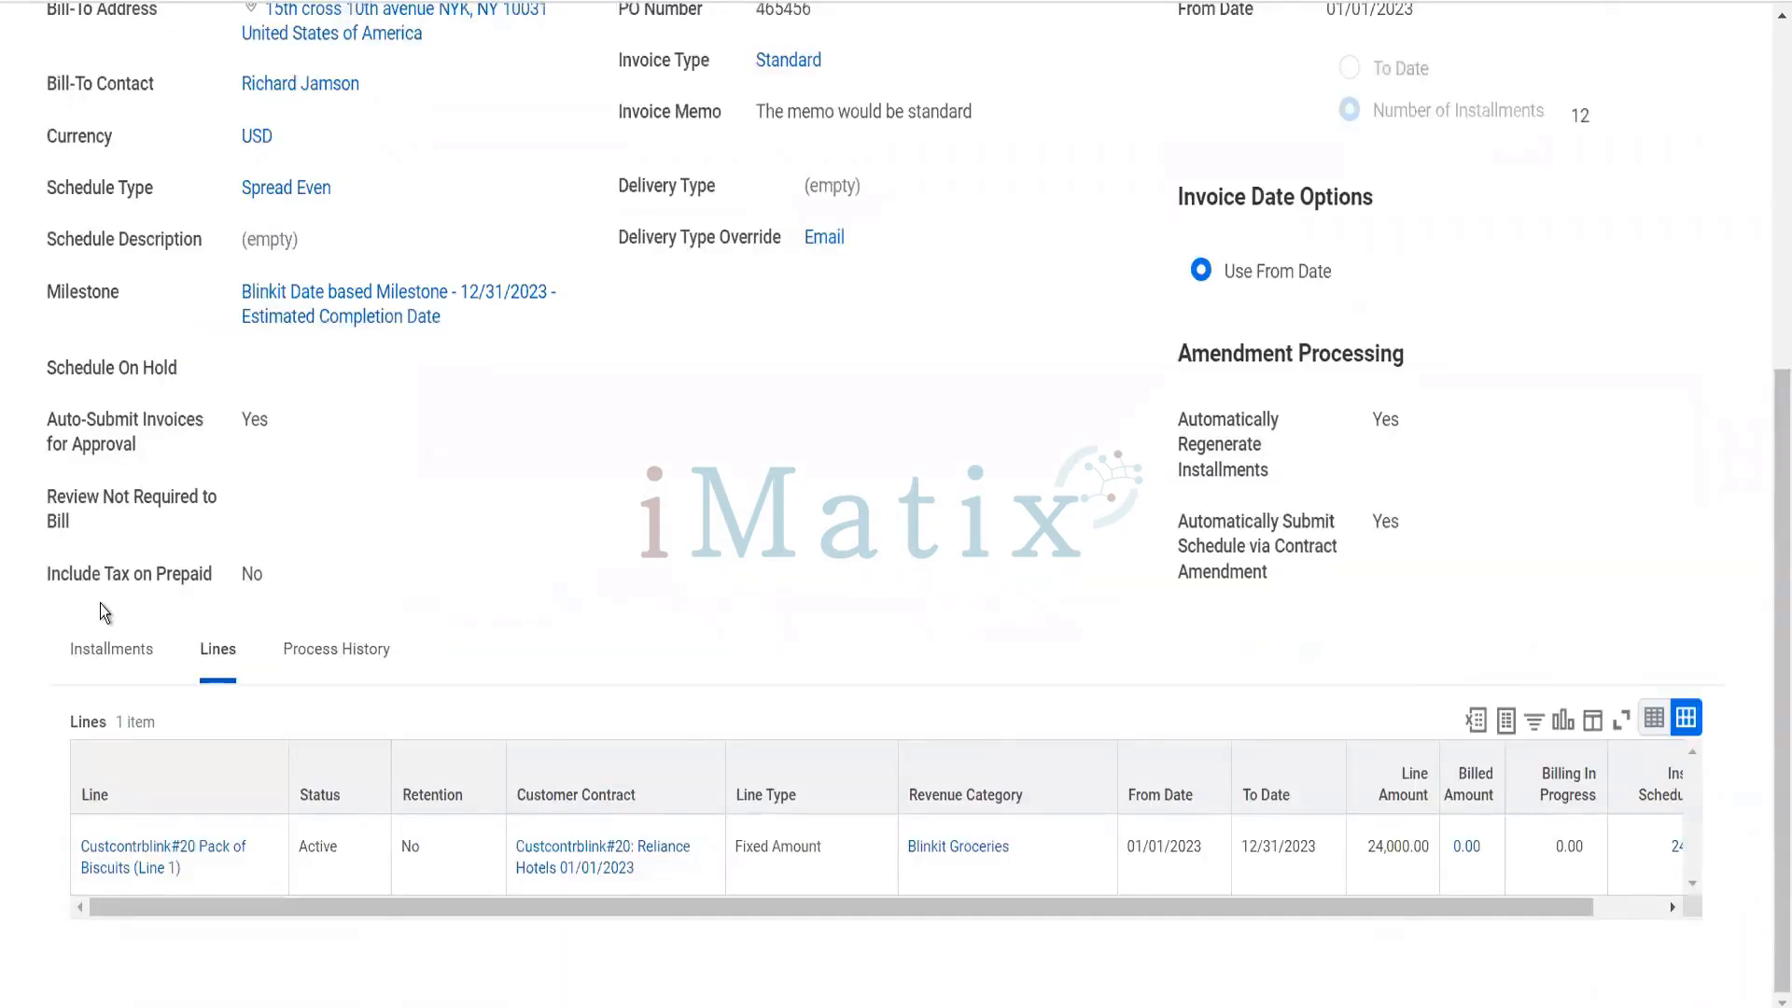
click(100, 653)
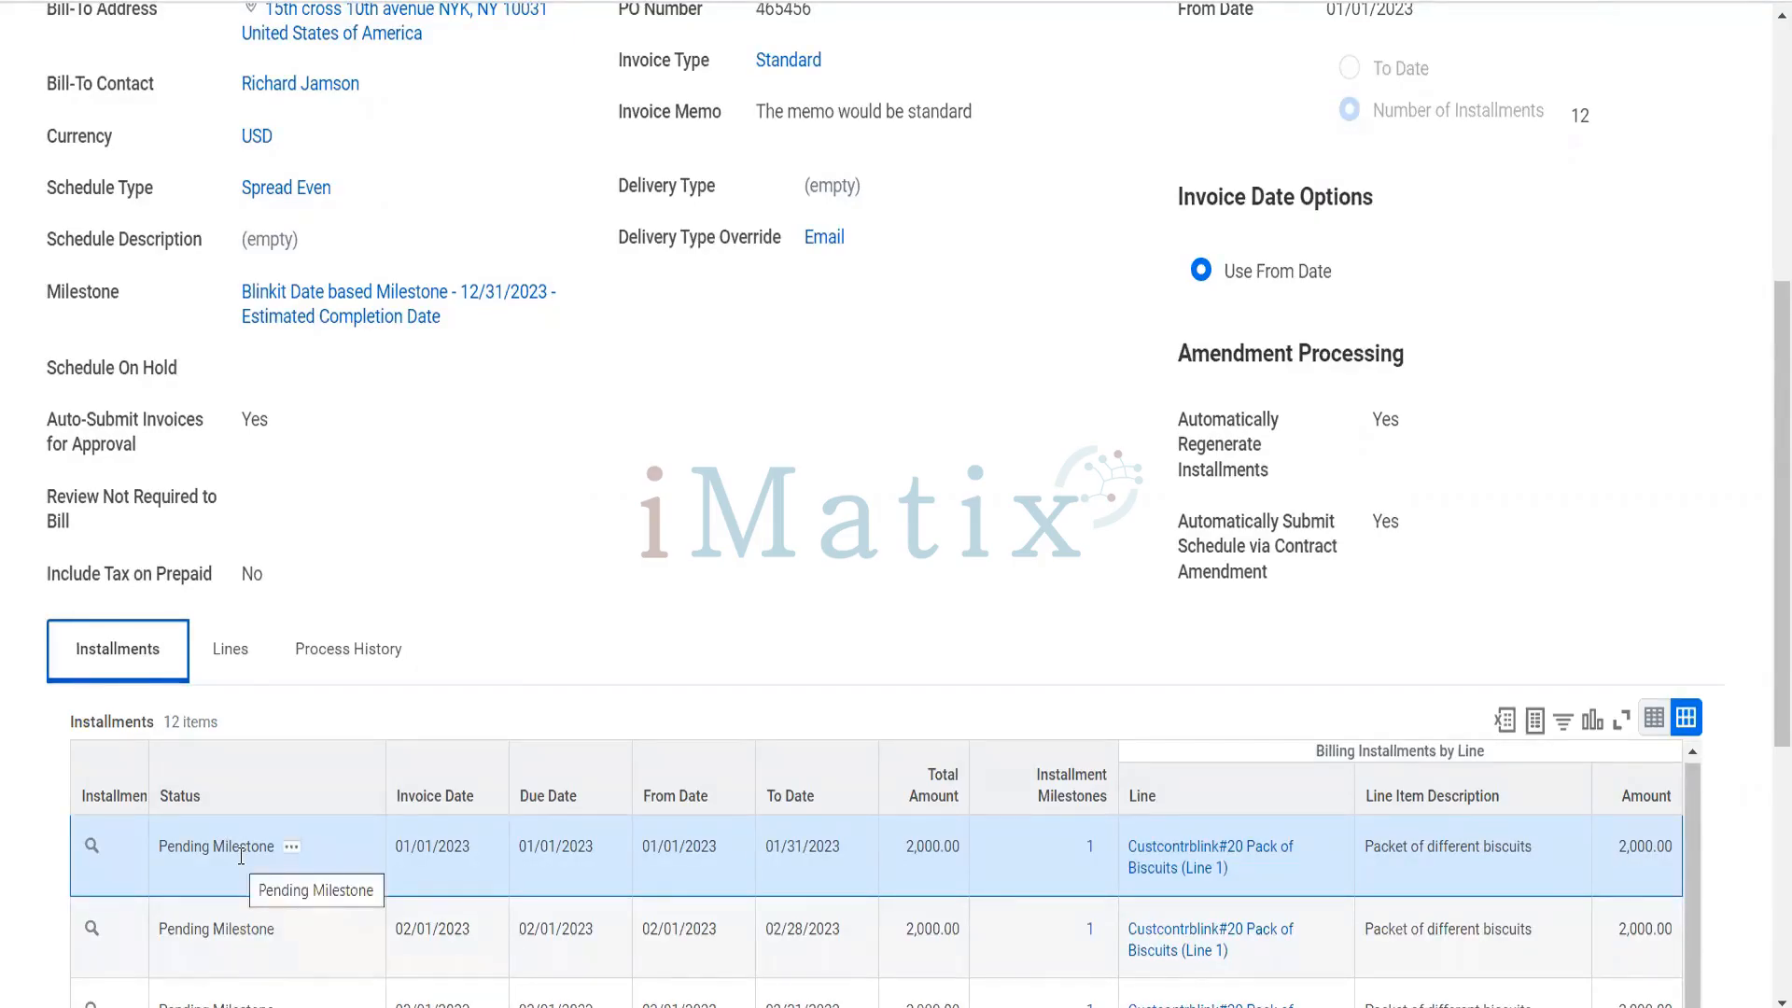
- Open the schedule's Blinkit Date based Milestone in a new tab and start editing it
right_click(380, 329)
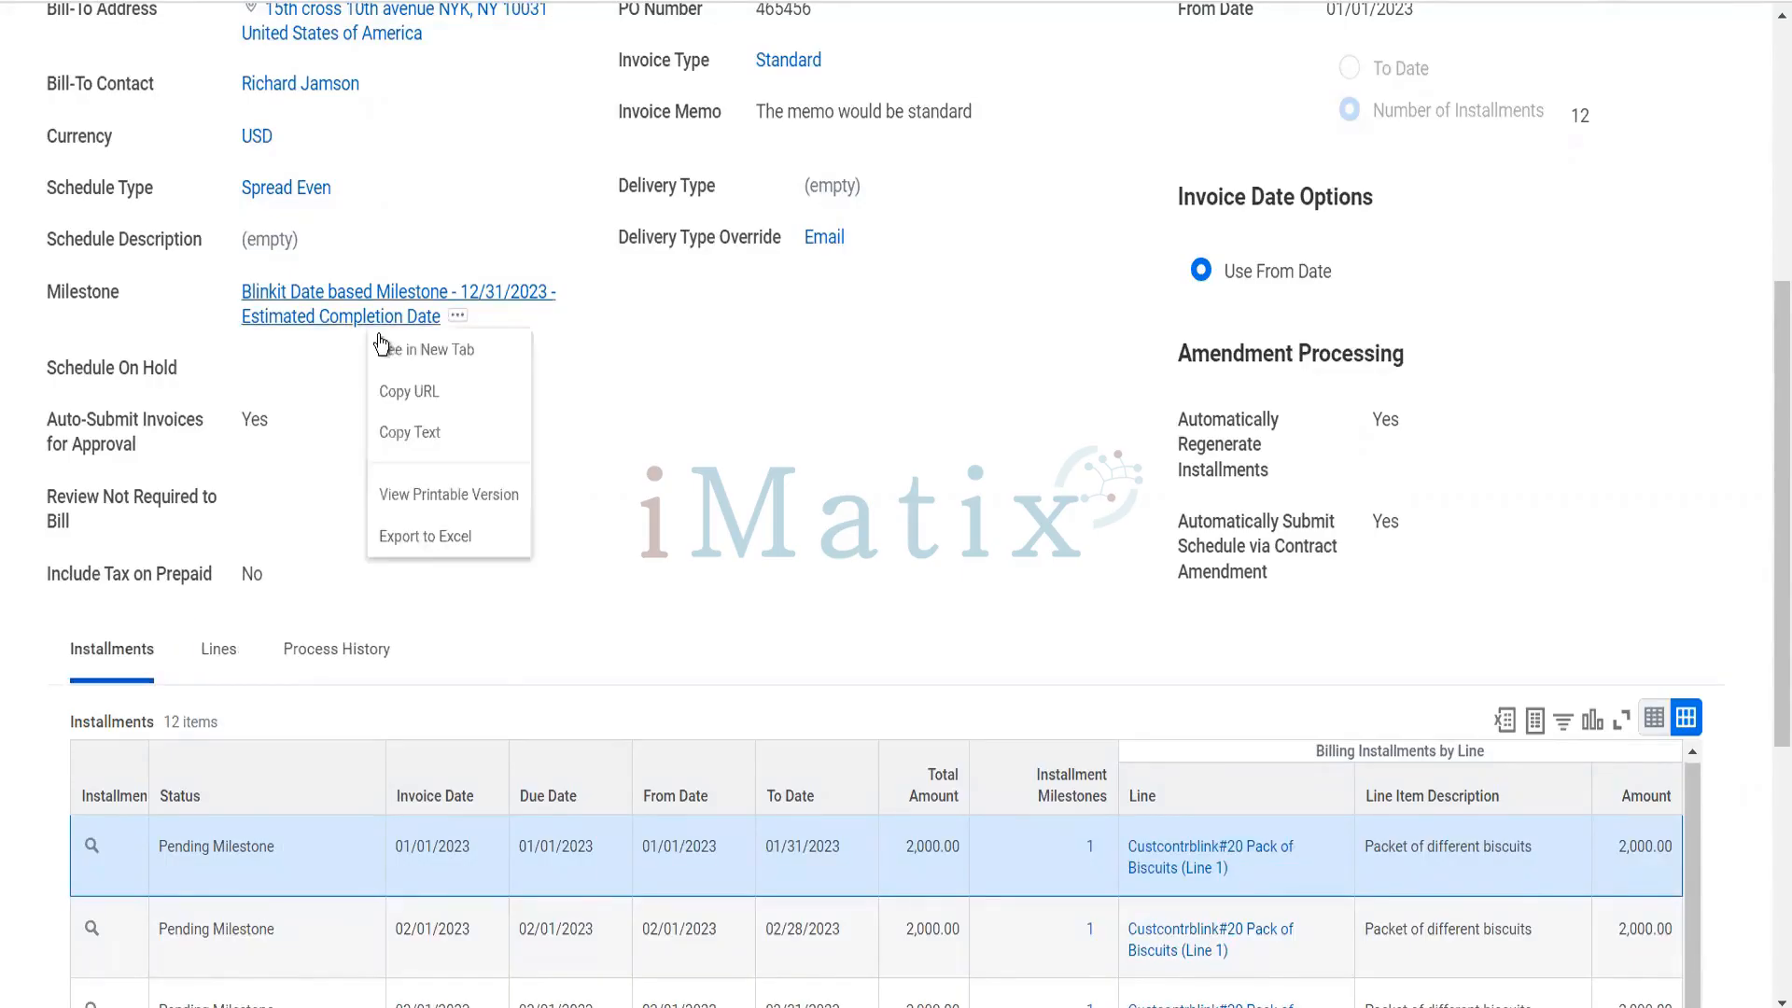
click(384, 347)
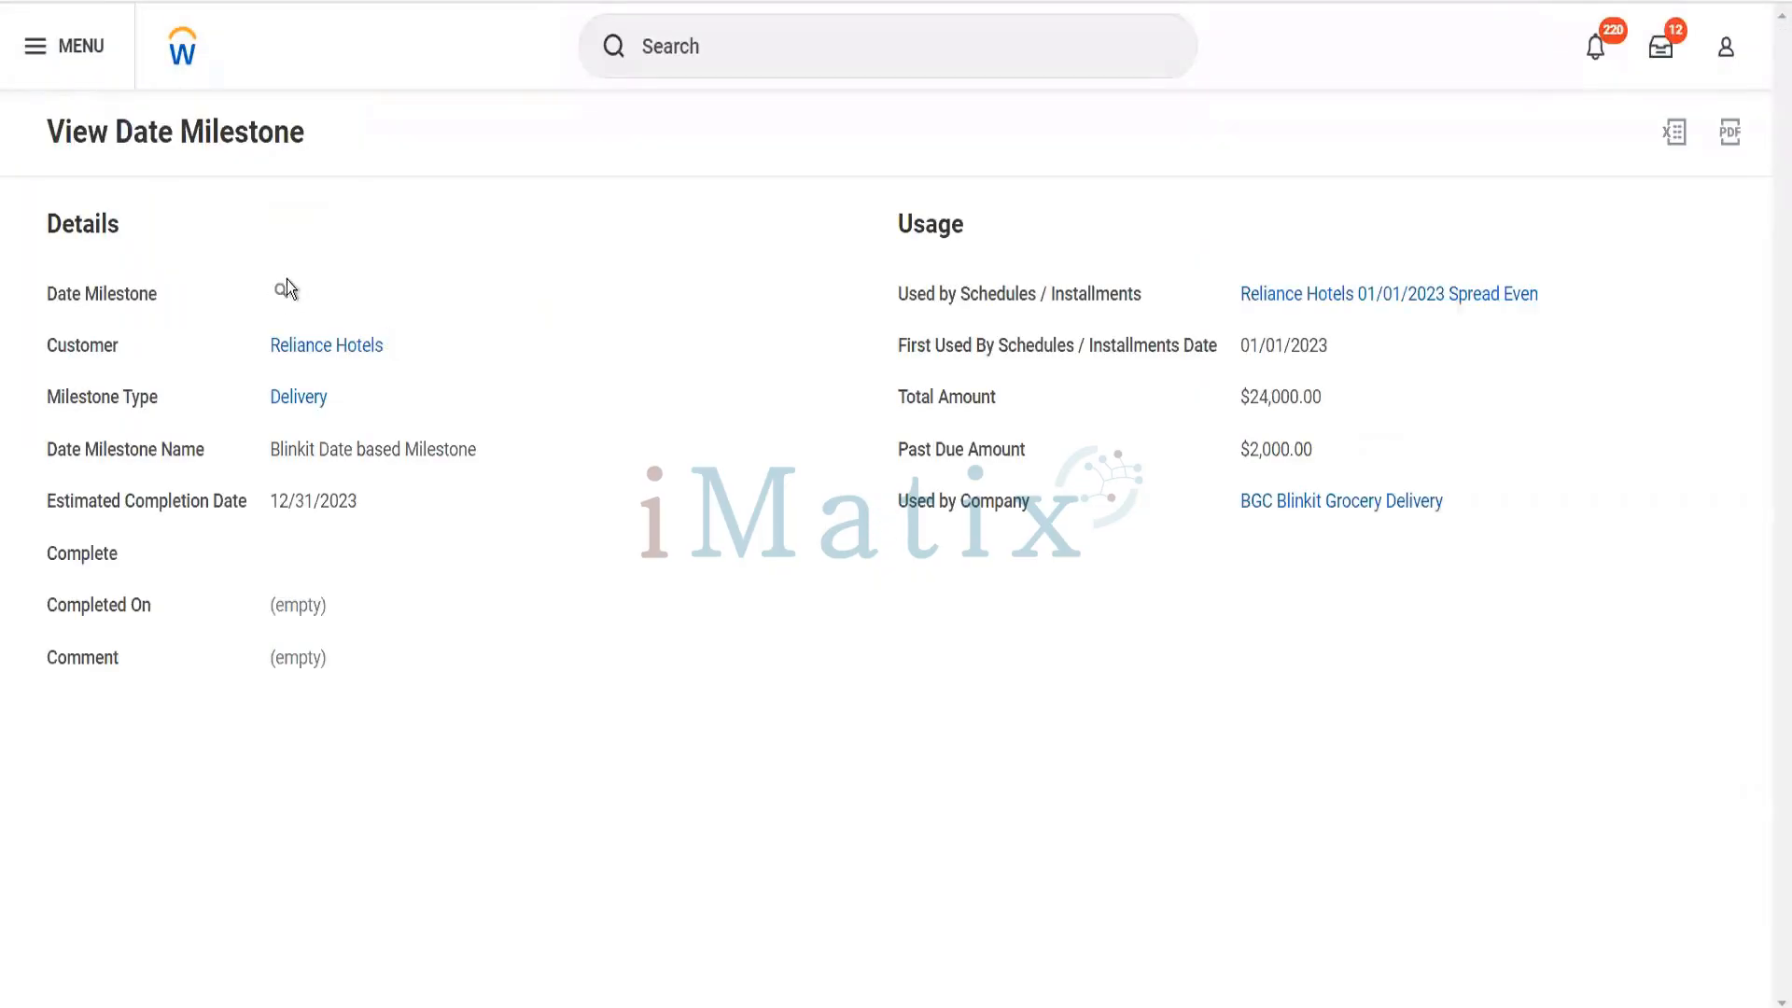
click(302, 291)
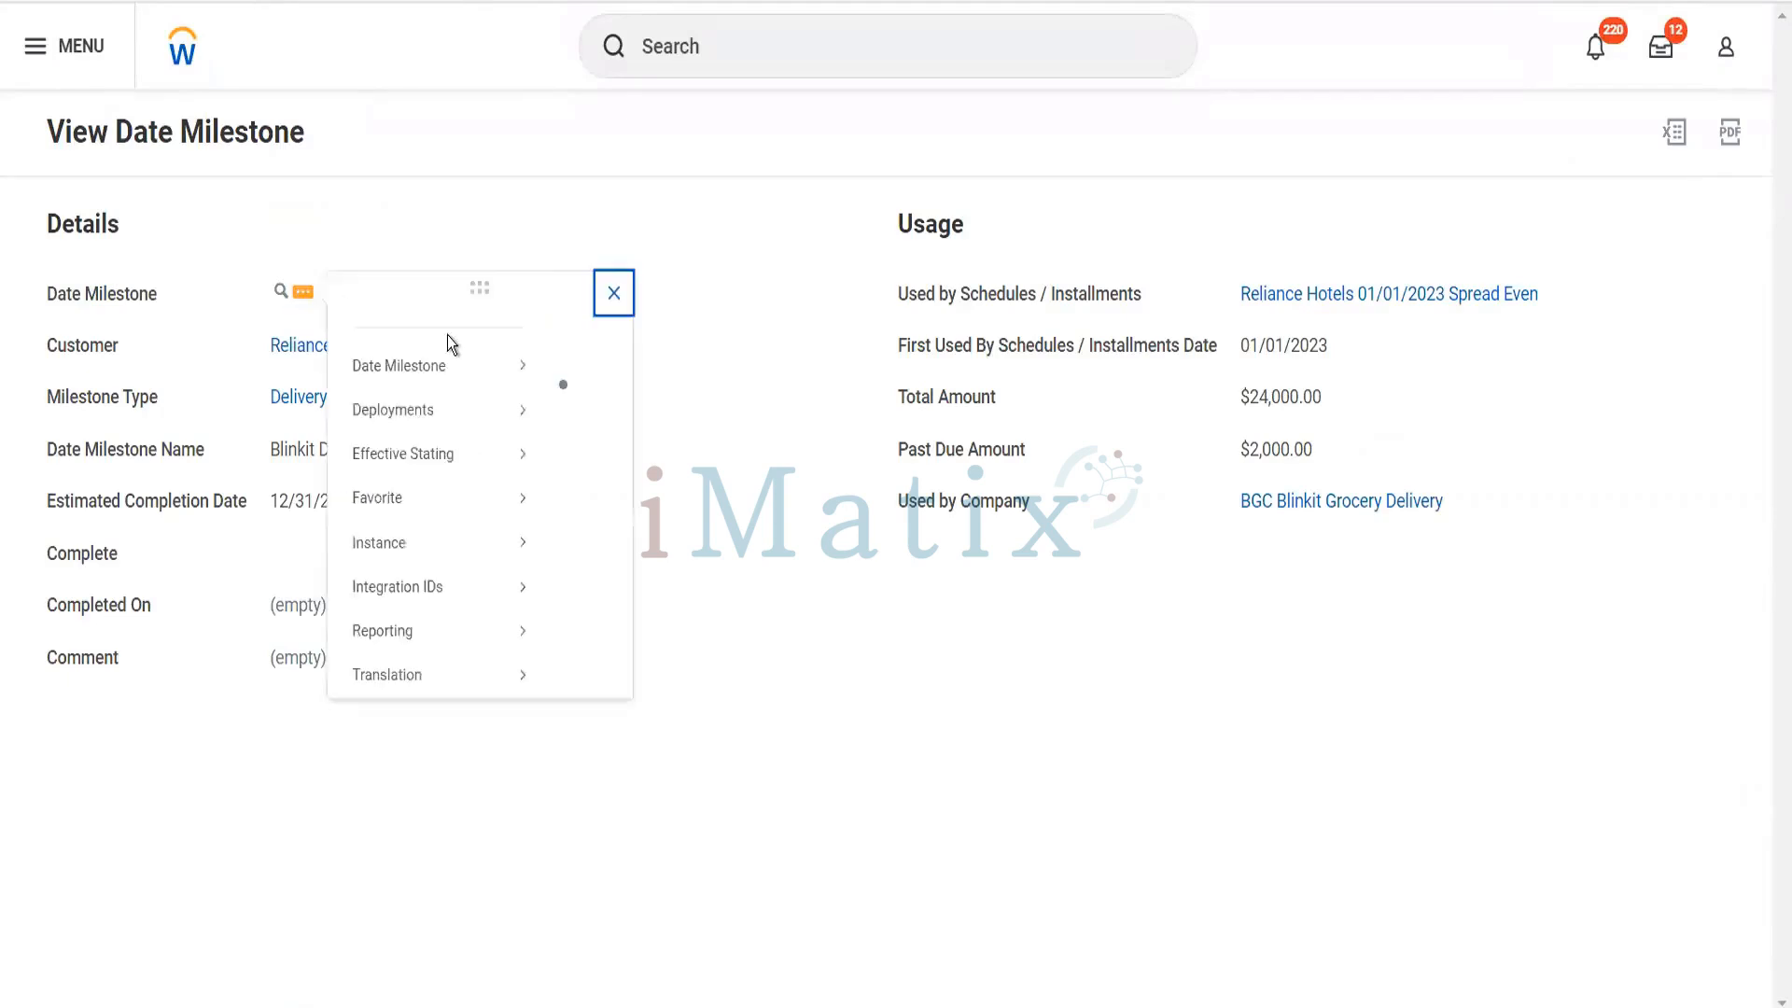
mouse_move(502, 392)
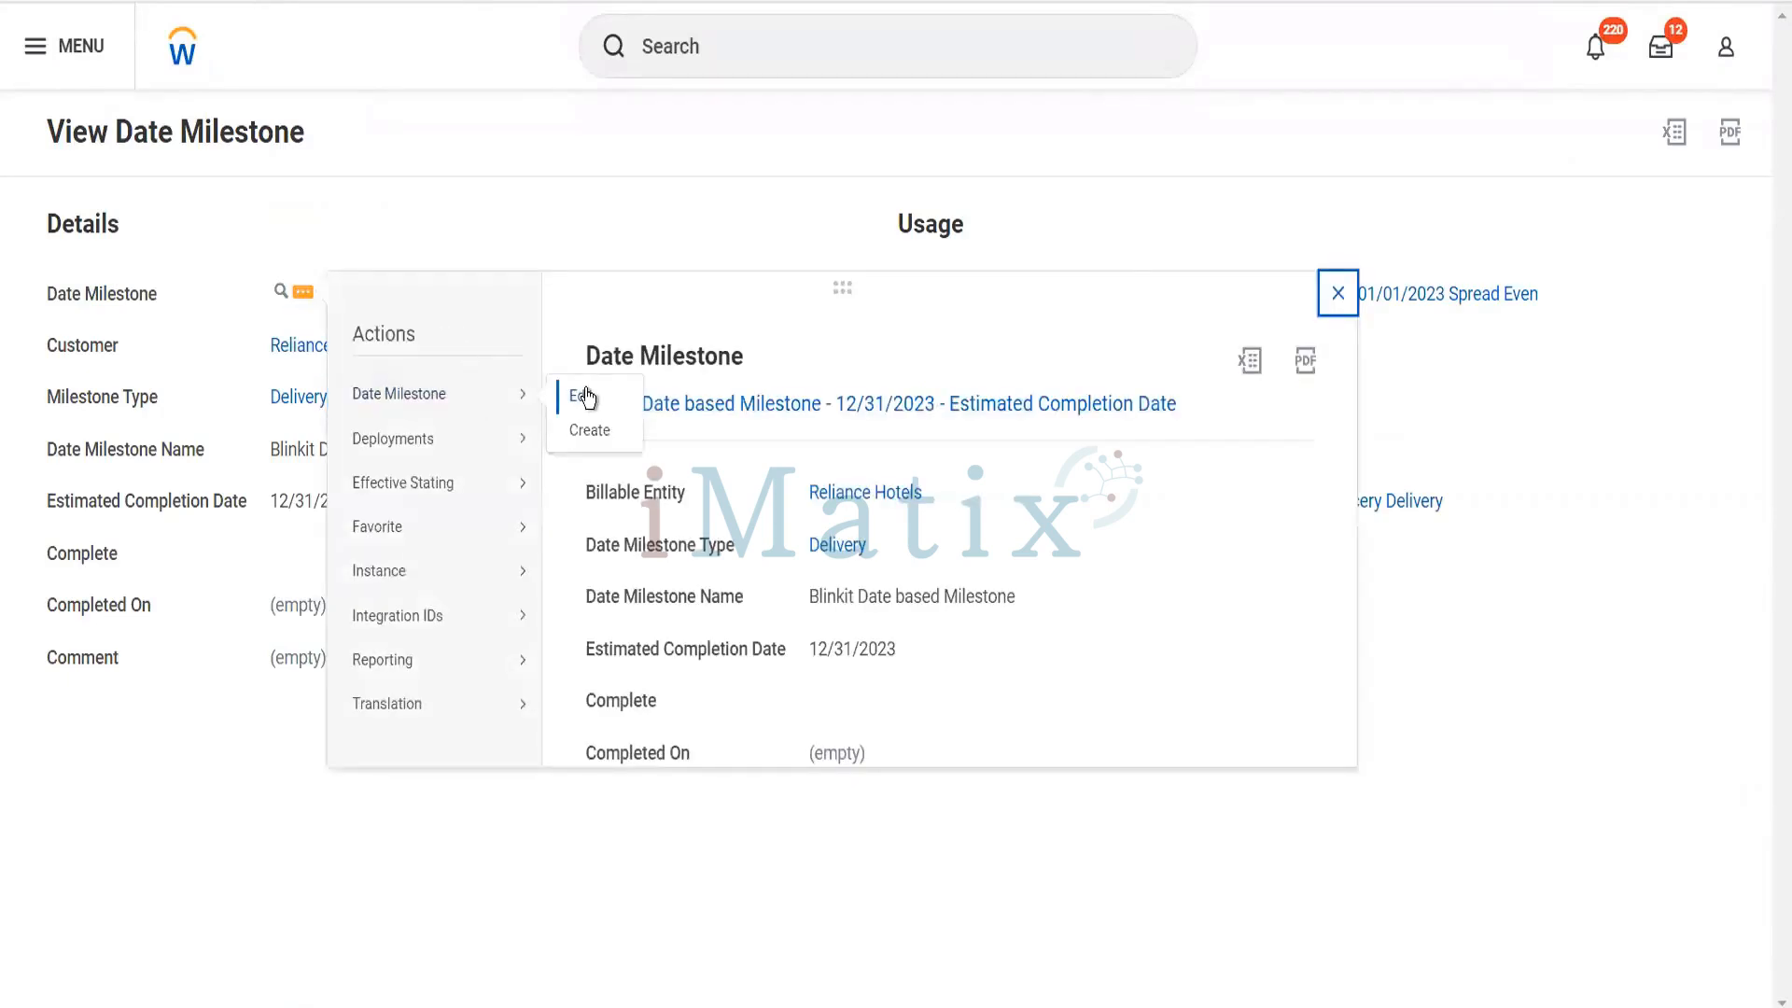
click(585, 396)
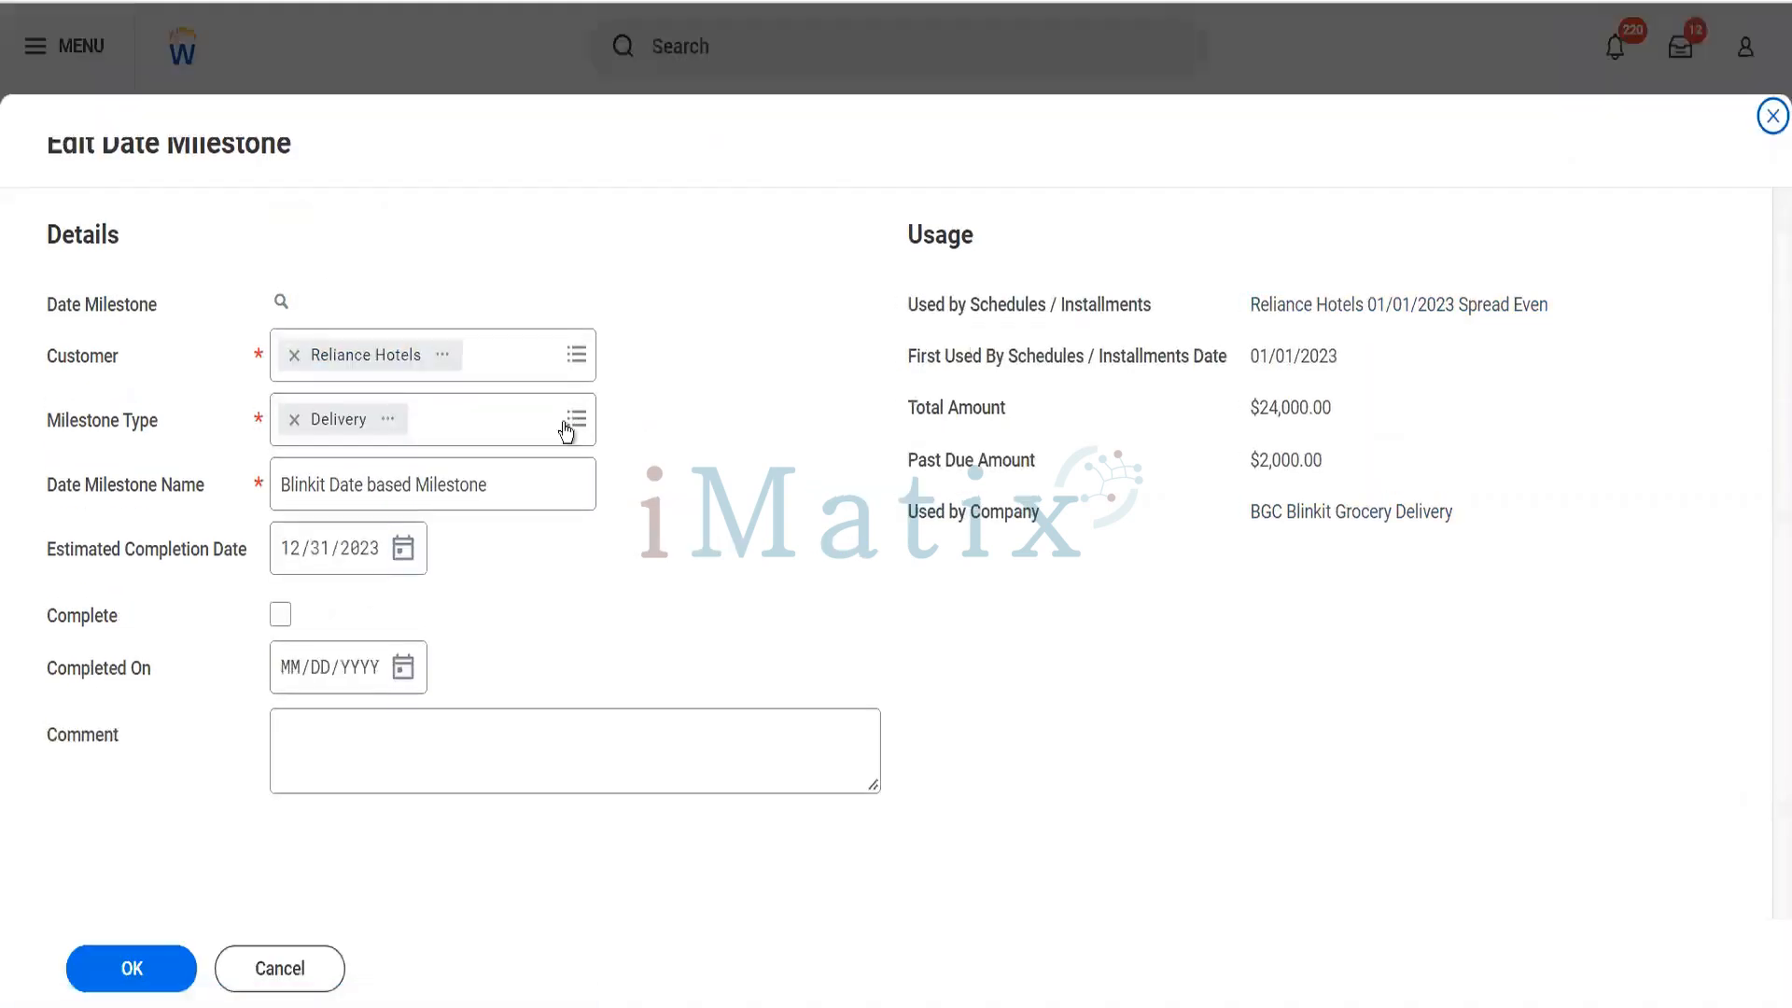
- Mark the date milestone as complete with a Completed On date of 01/04/2023
click(280, 618)
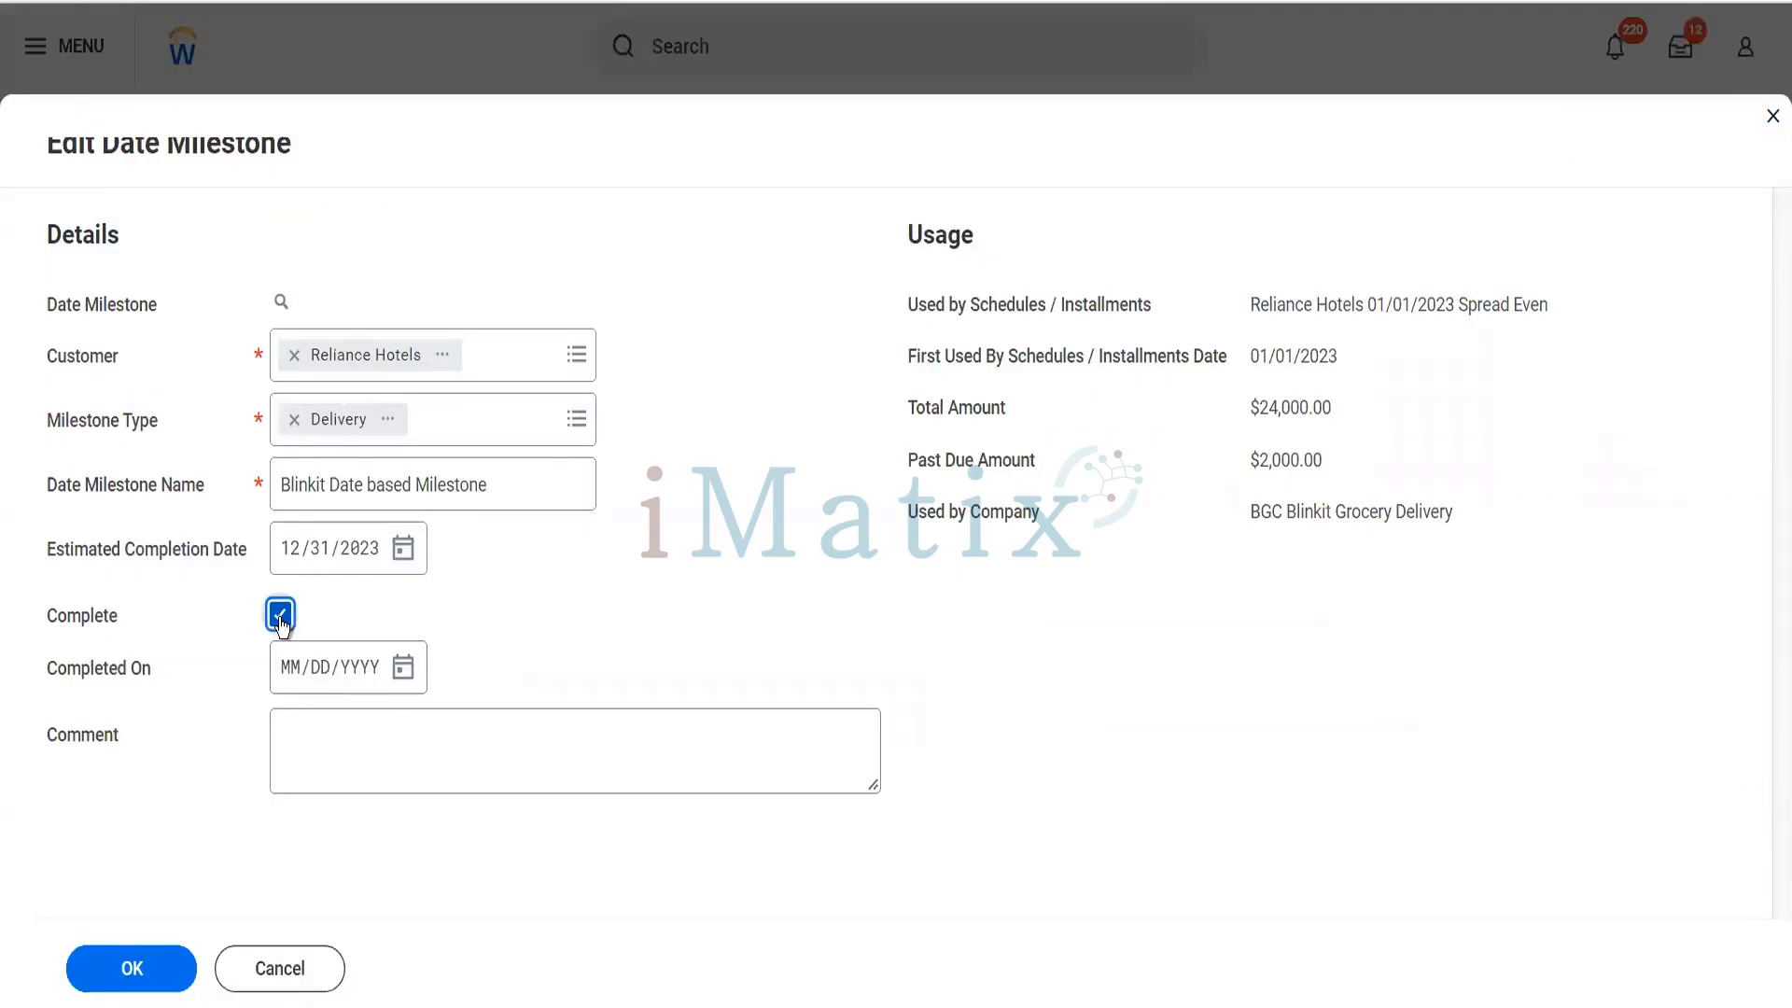
click(403, 667)
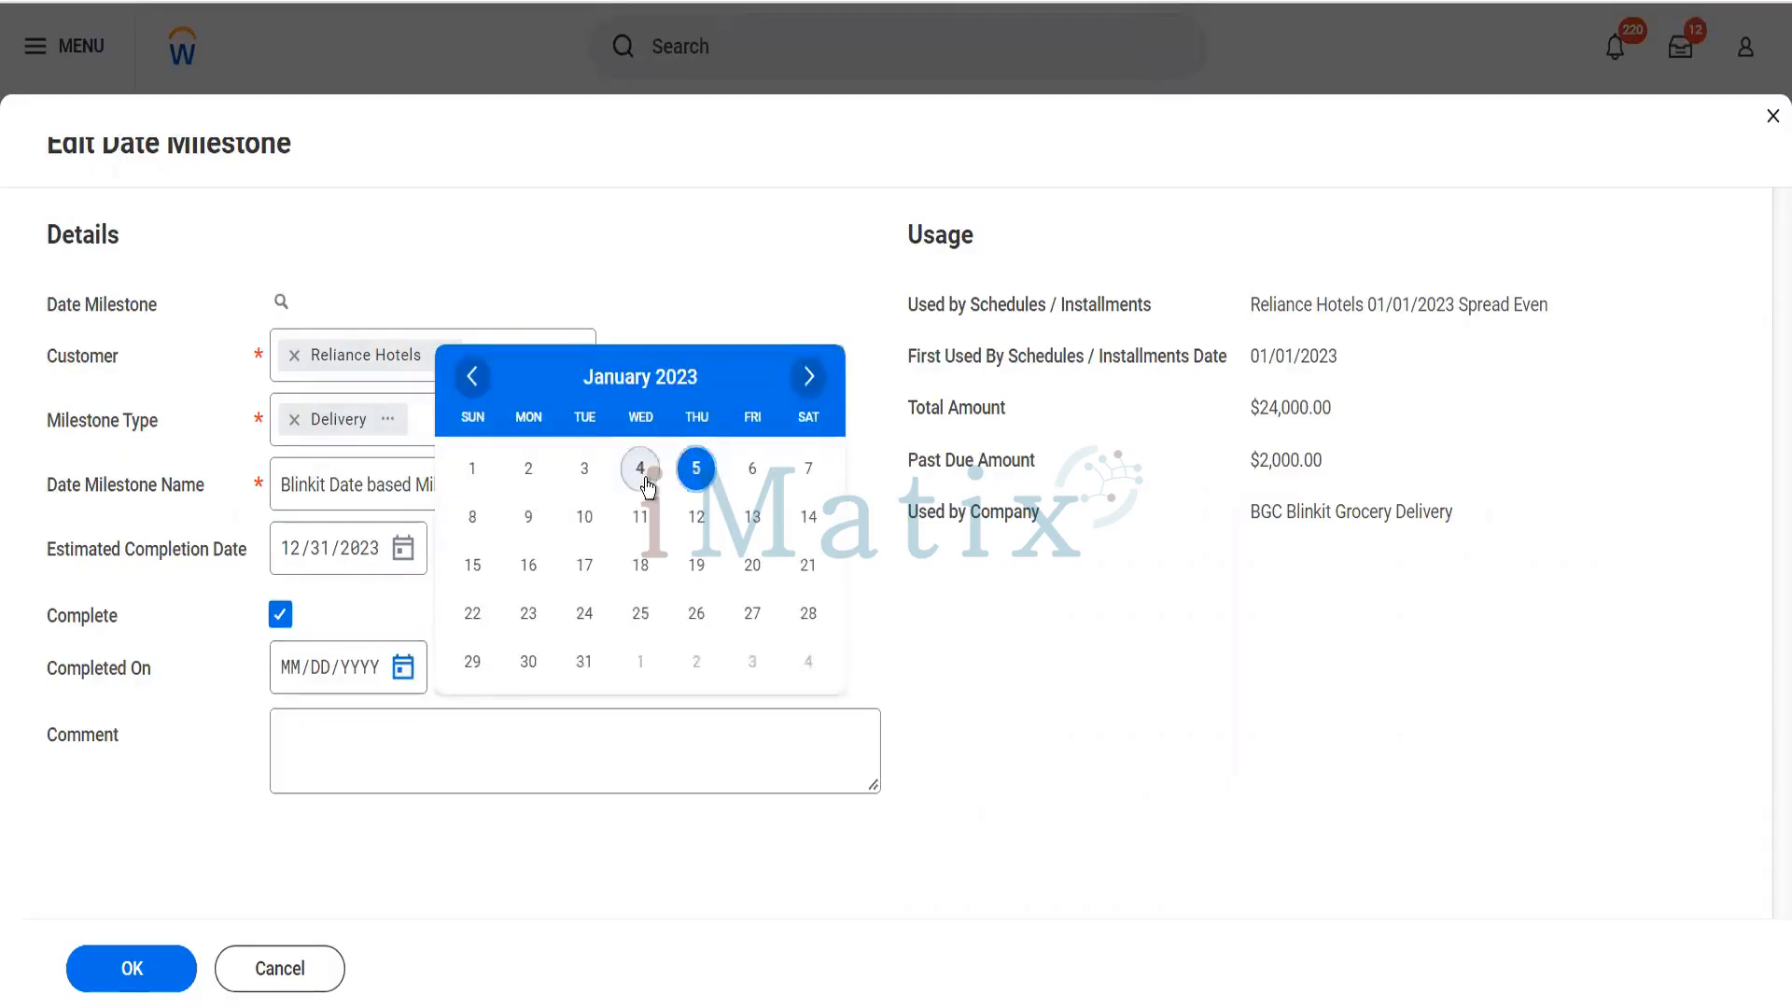
click(647, 481)
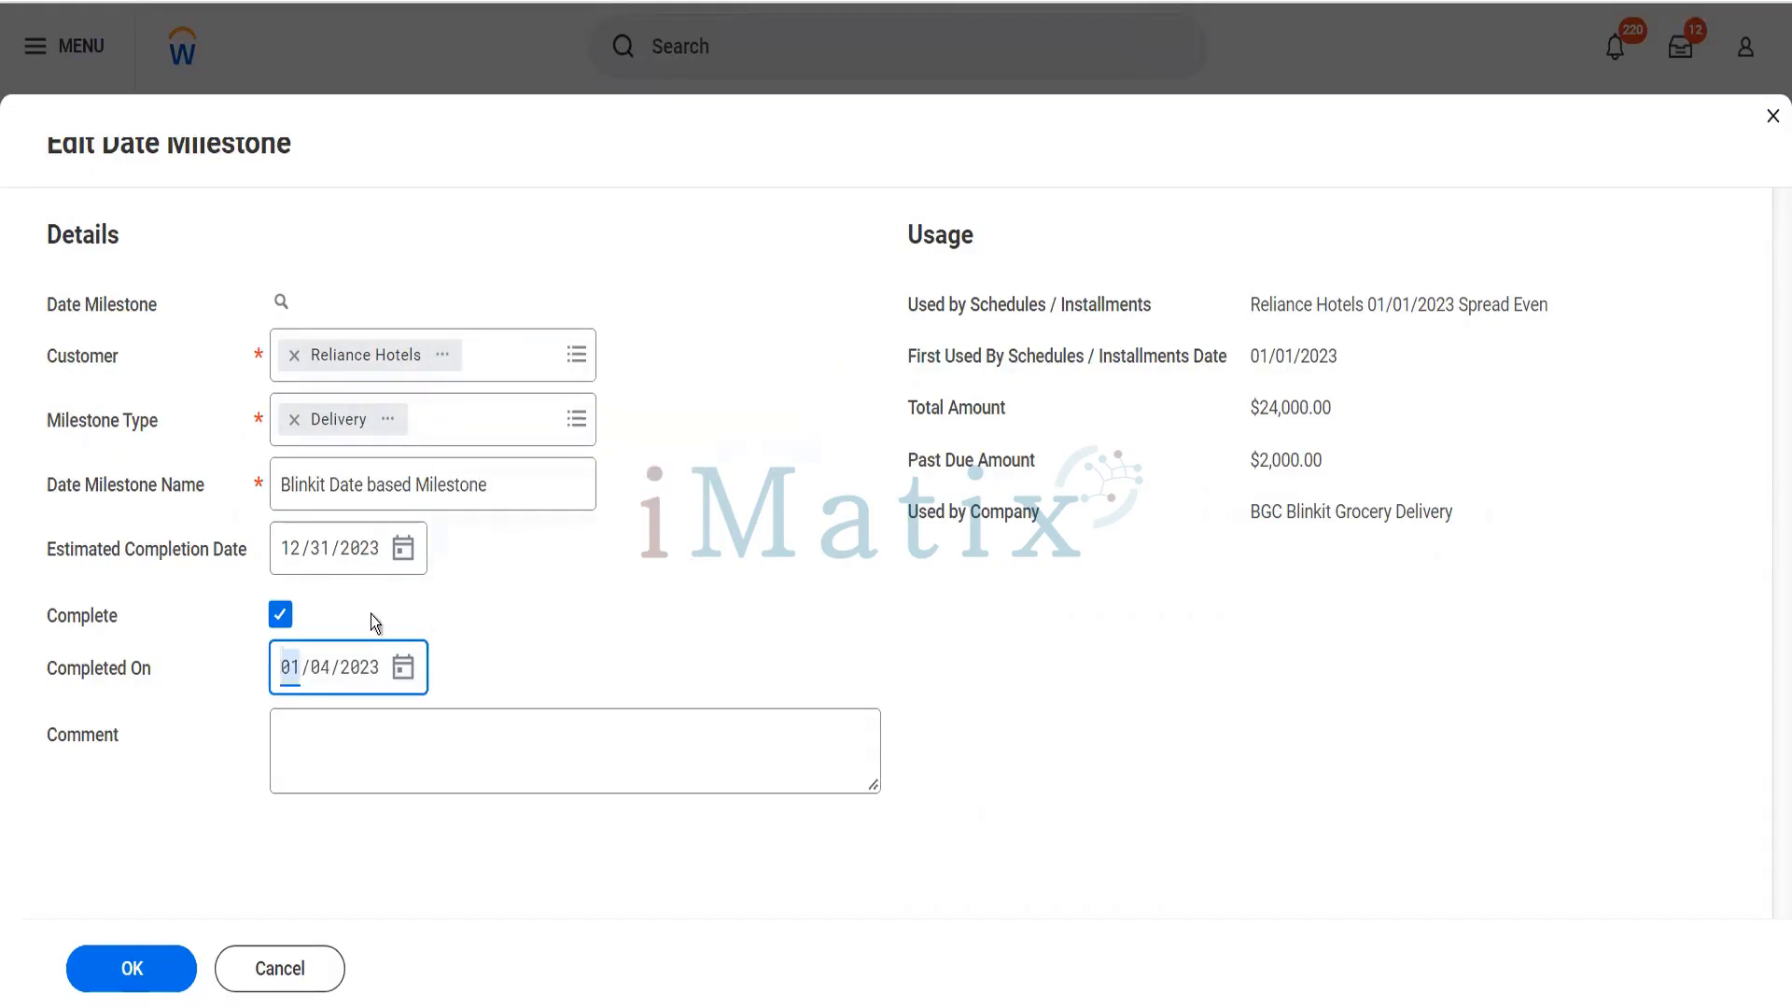
- Set the date milestone's Estimated Completion Date to 01/04/2023 and save the milestone
click(403, 548)
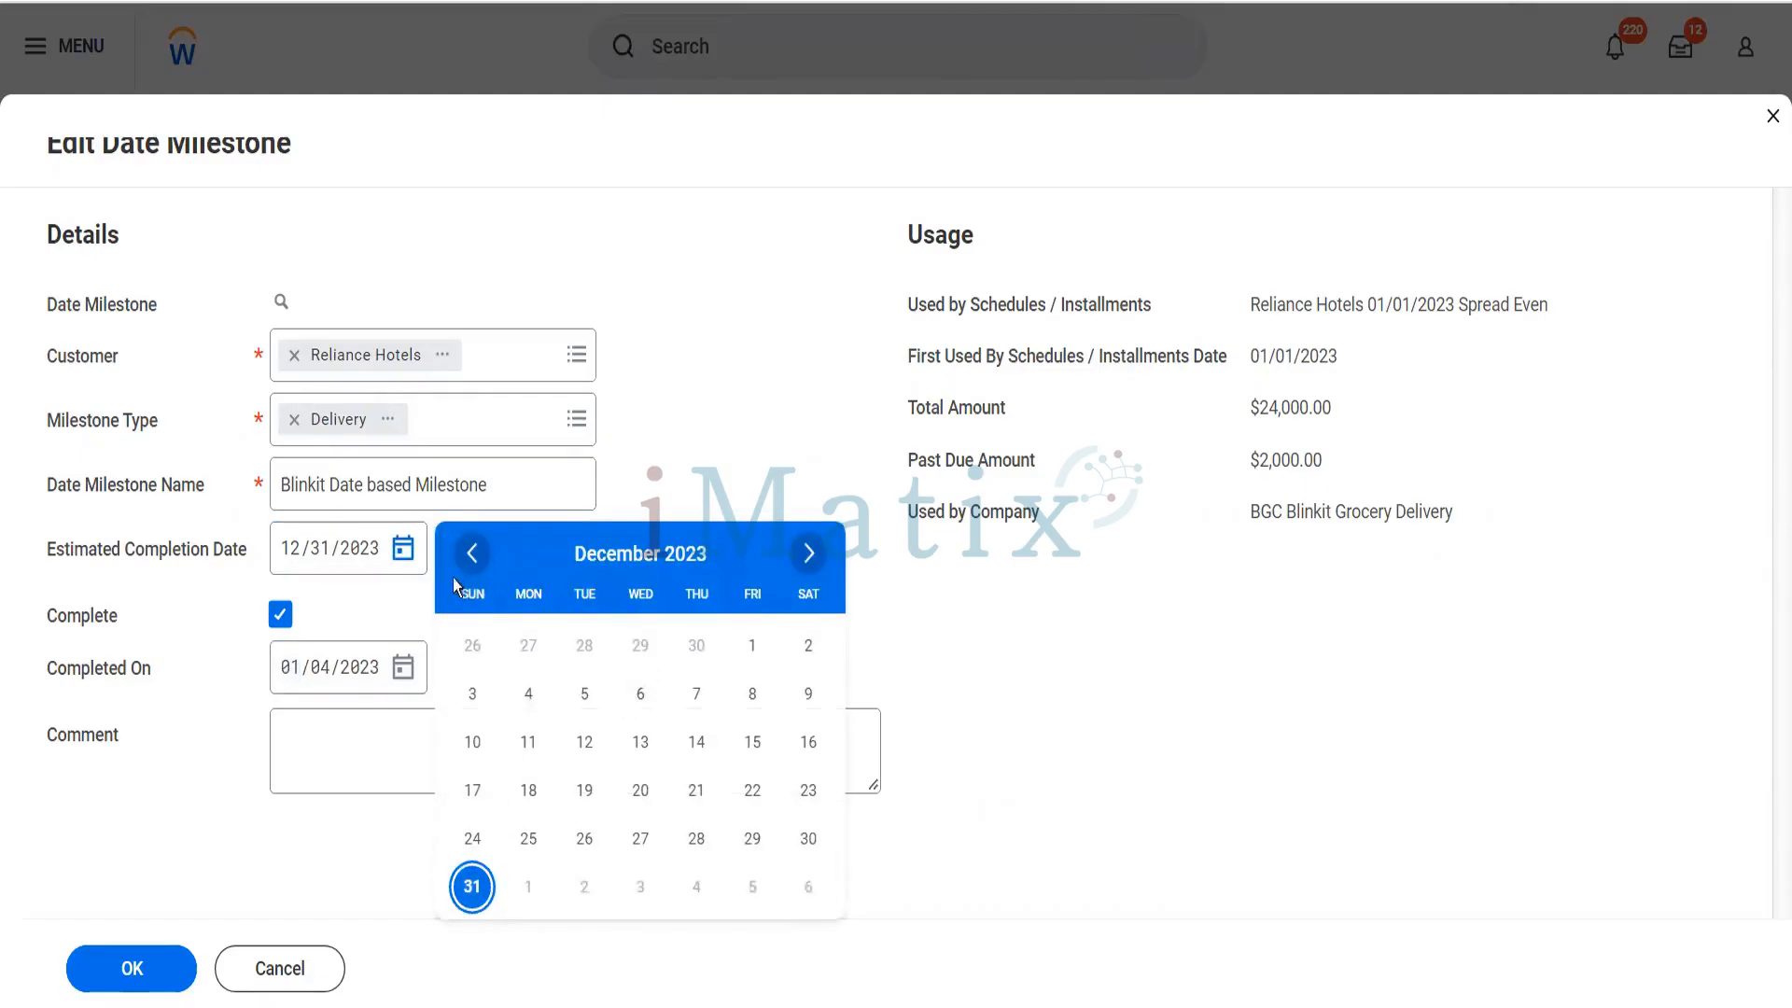
click(473, 553)
click(473, 553)
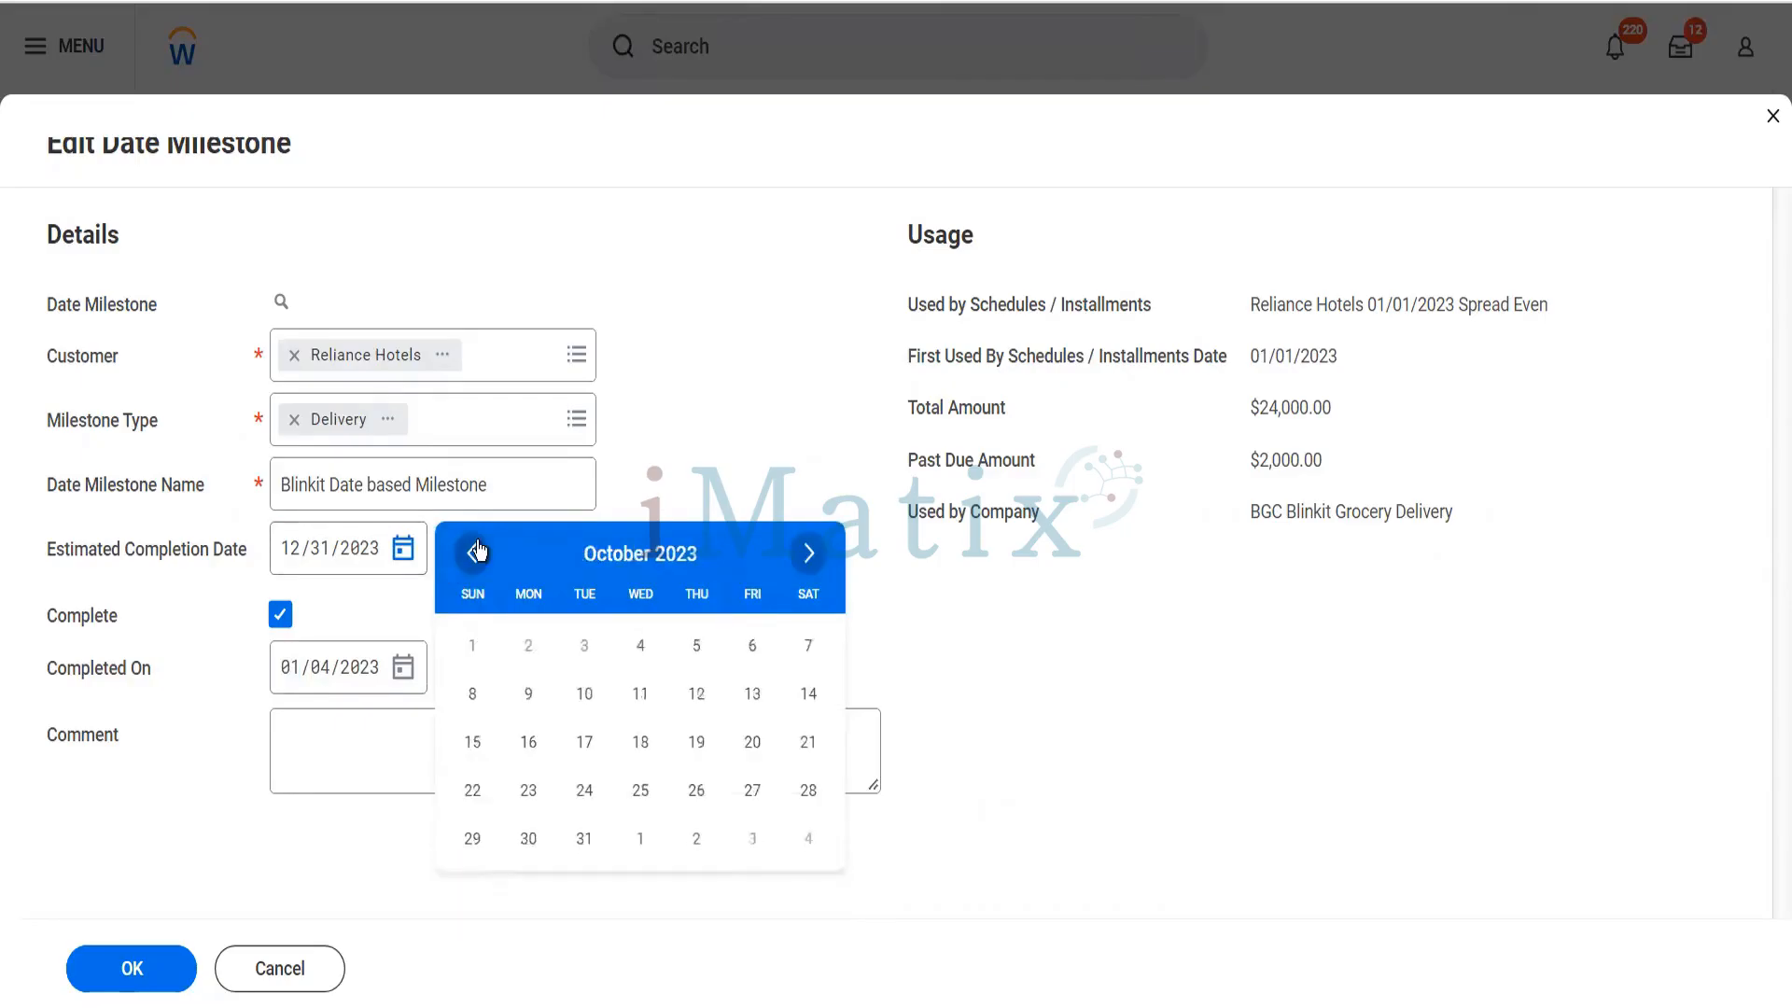
click(473, 553)
click(473, 553)
click(474, 552)
click(473, 553)
click(474, 552)
click(473, 553)
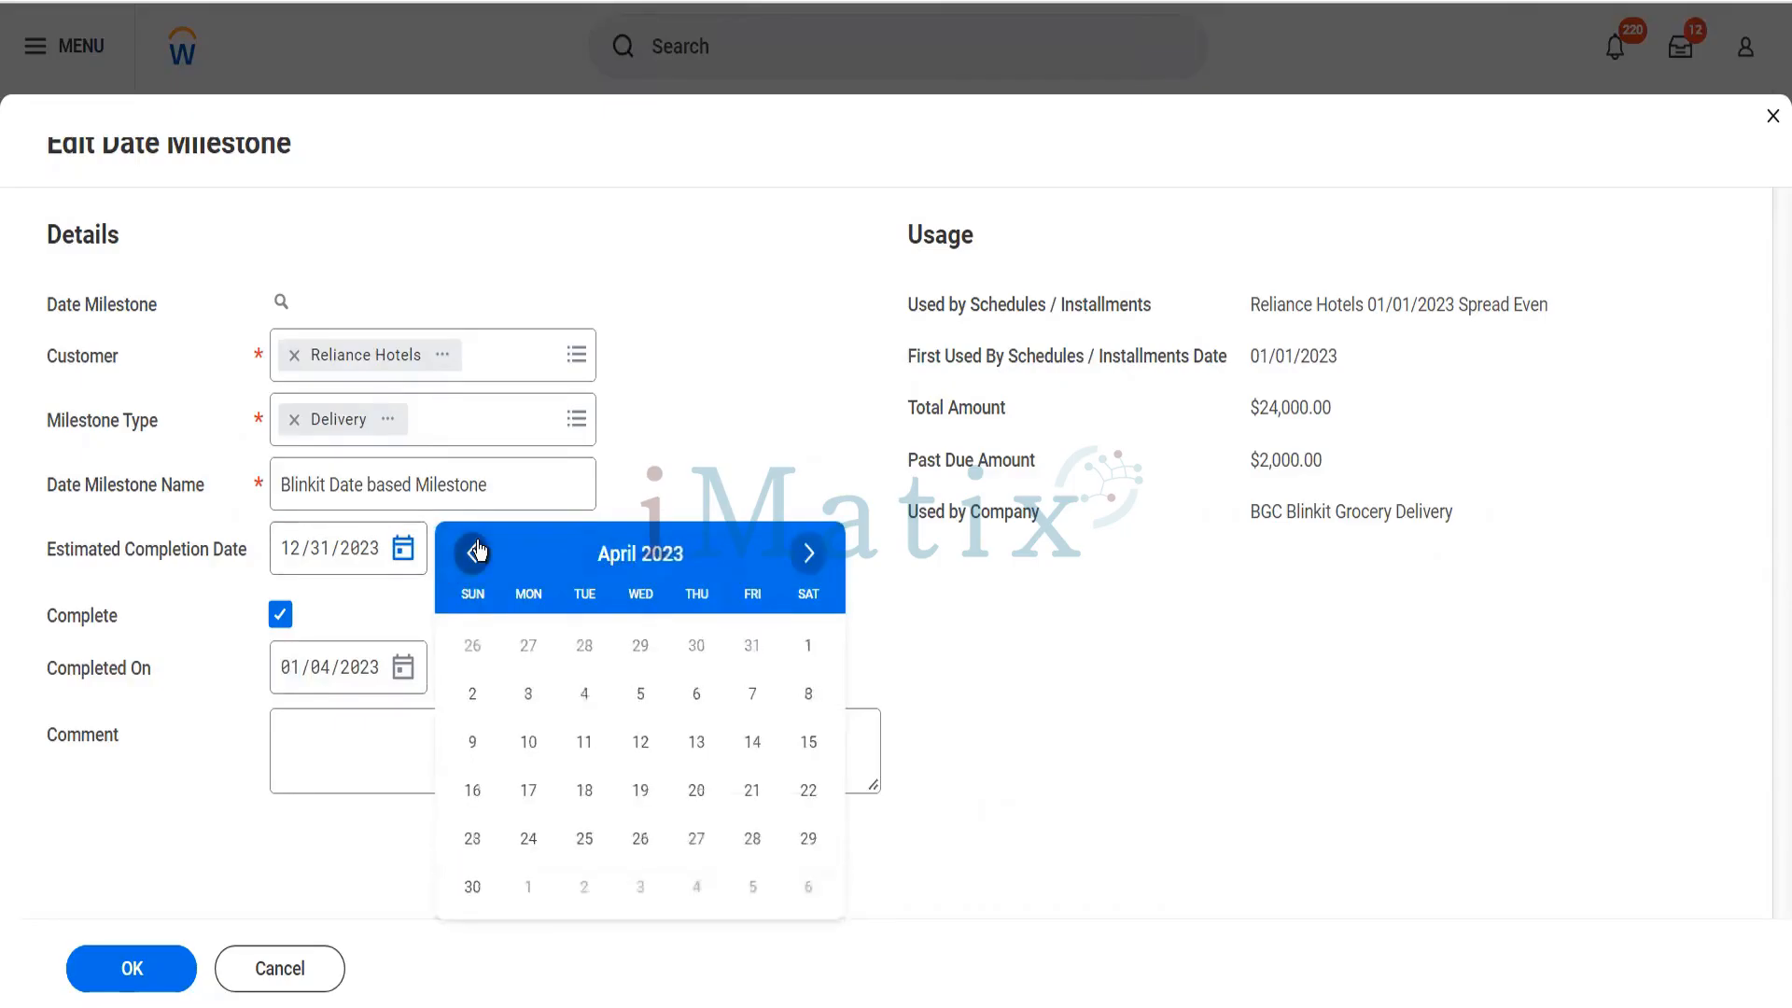
click(473, 552)
click(474, 553)
click(473, 552)
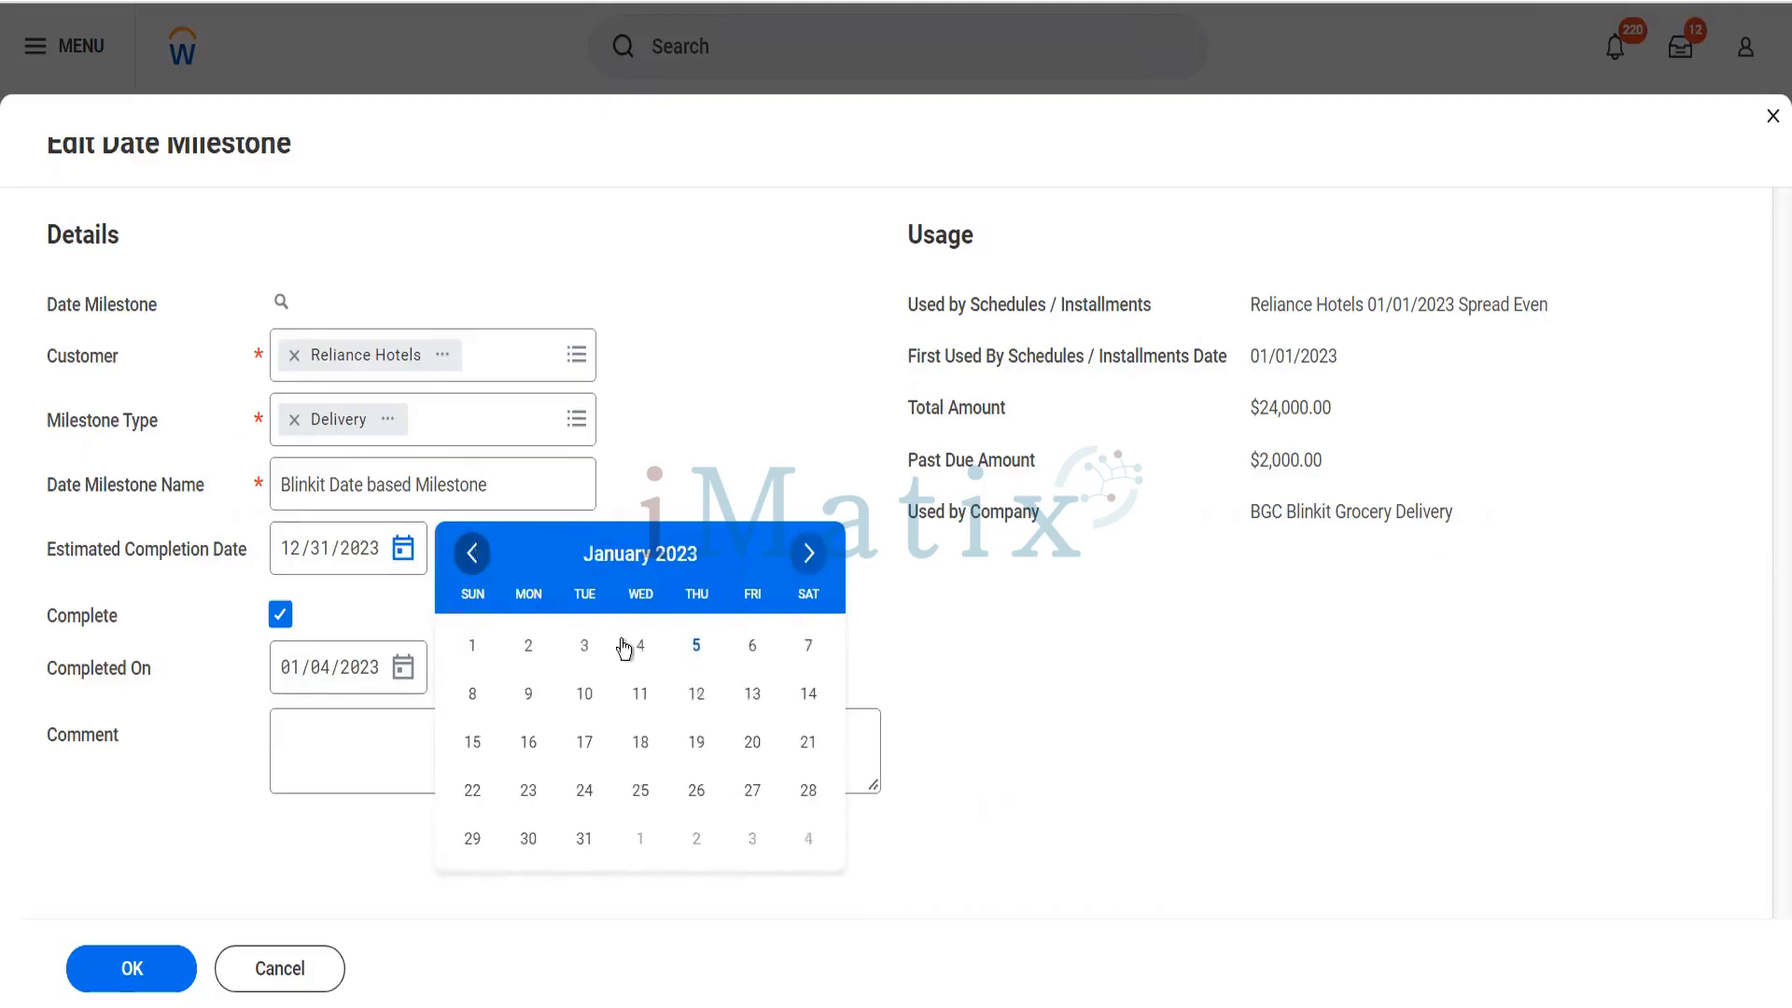
click(641, 645)
click(173, 982)
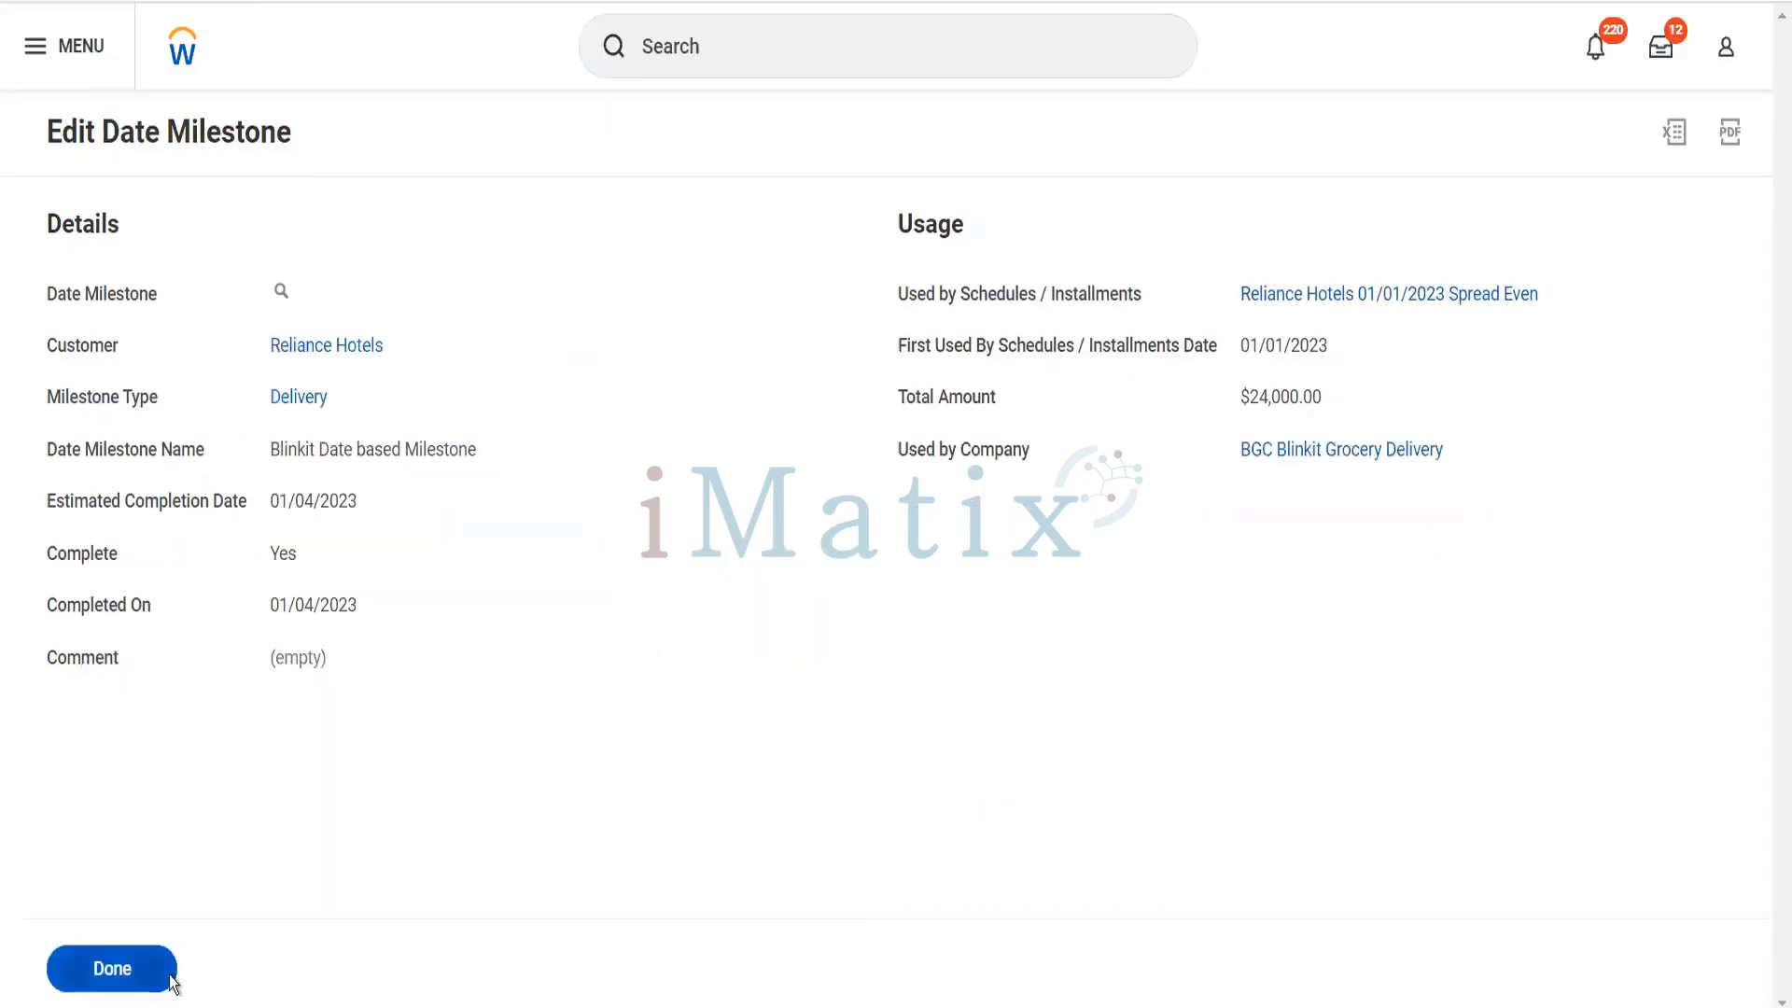
click(172, 982)
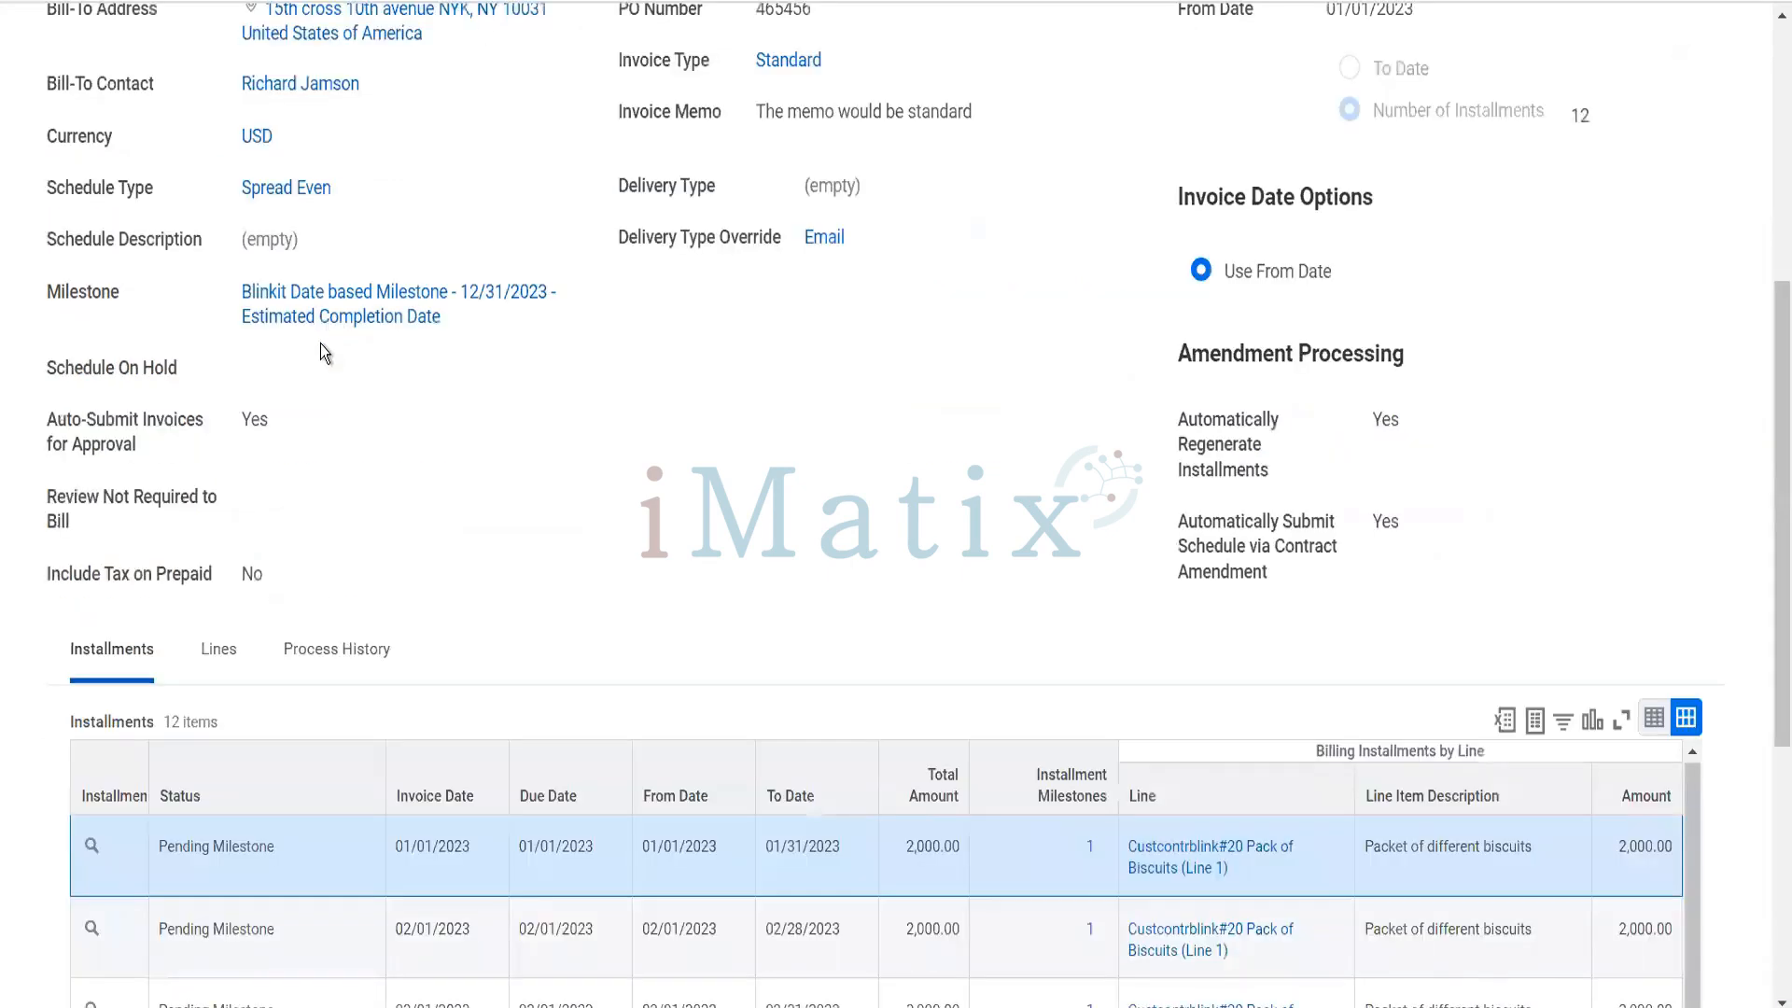
- Reopen the Reliance Hotels Spread Even billing schedule and check the status of its installments
scroll(321, 343, up, 7)
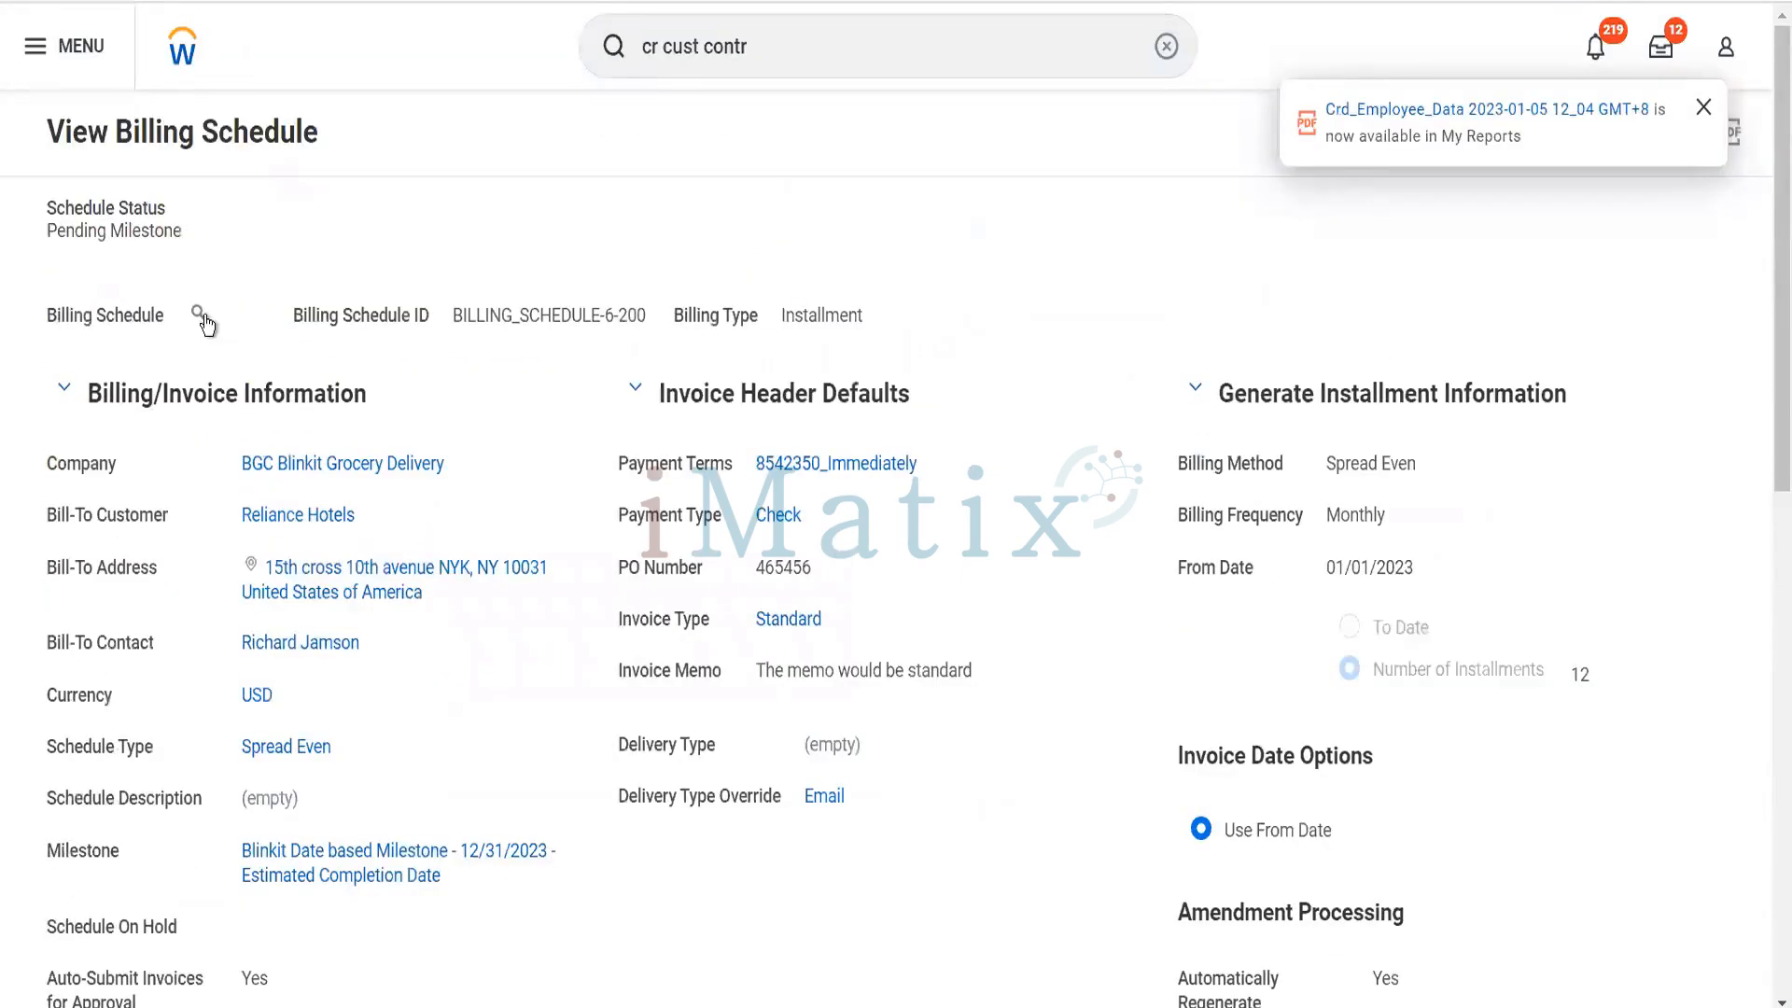
click(198, 312)
scroll(524, 535, down, 1)
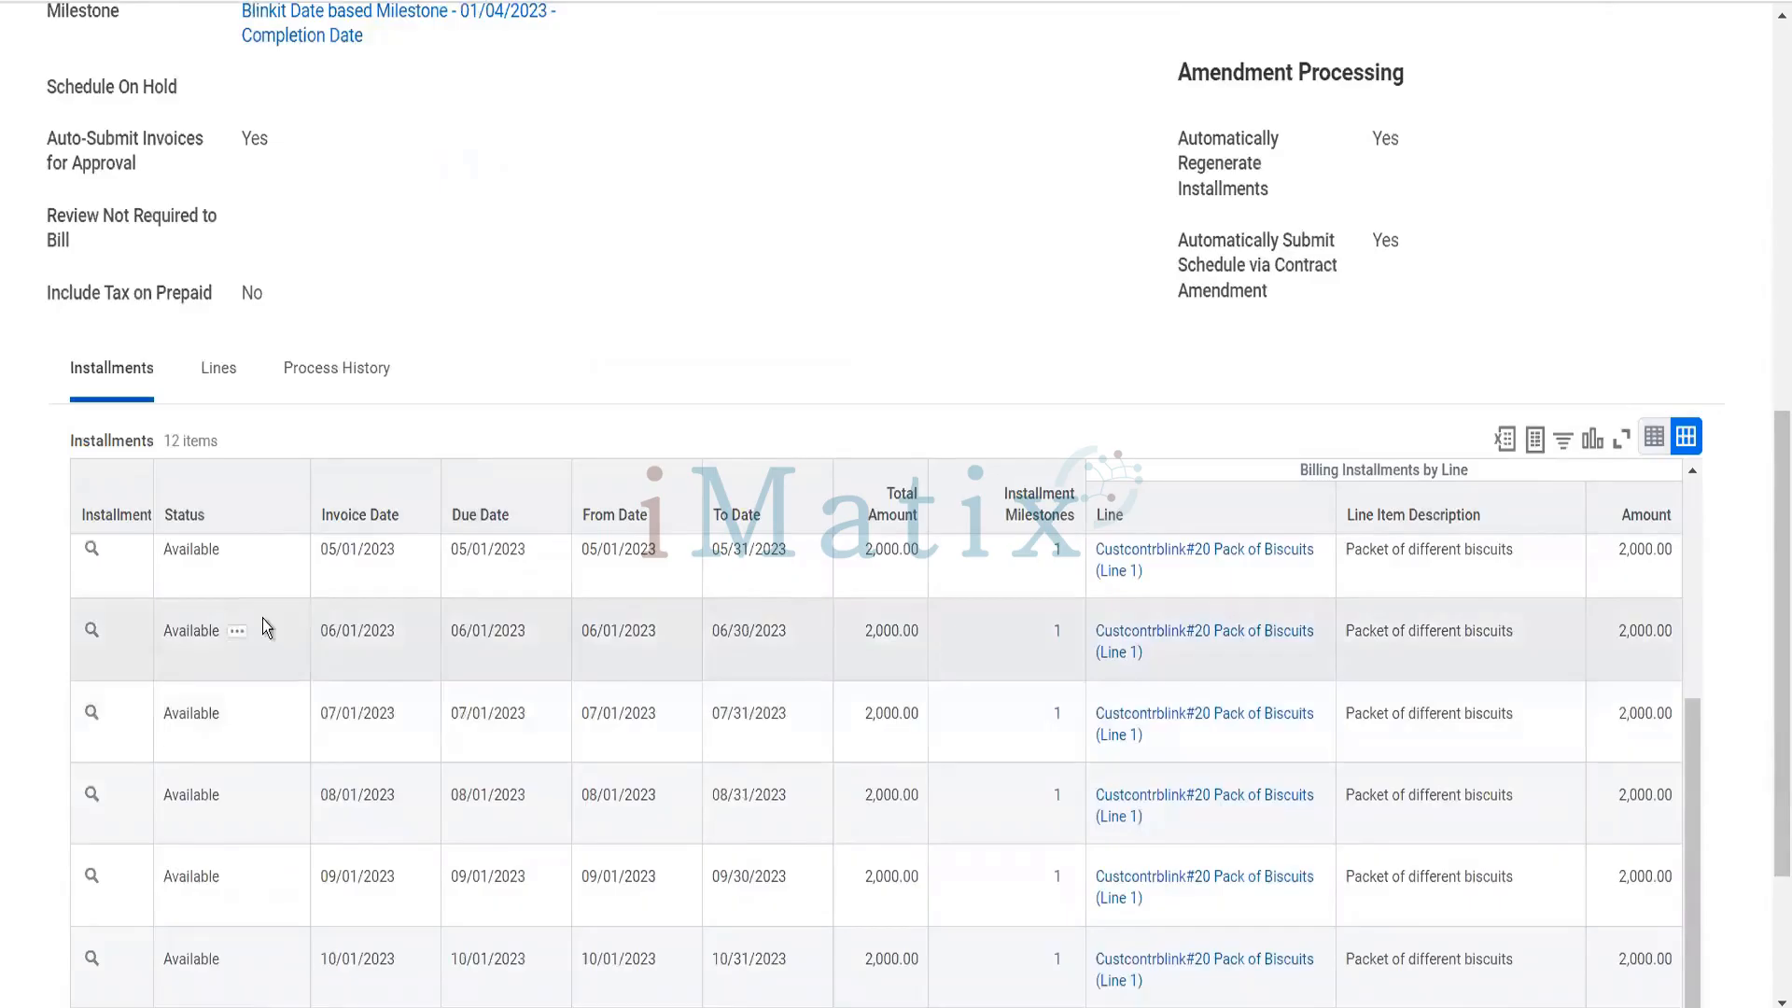
scroll(262, 623, up, 5)
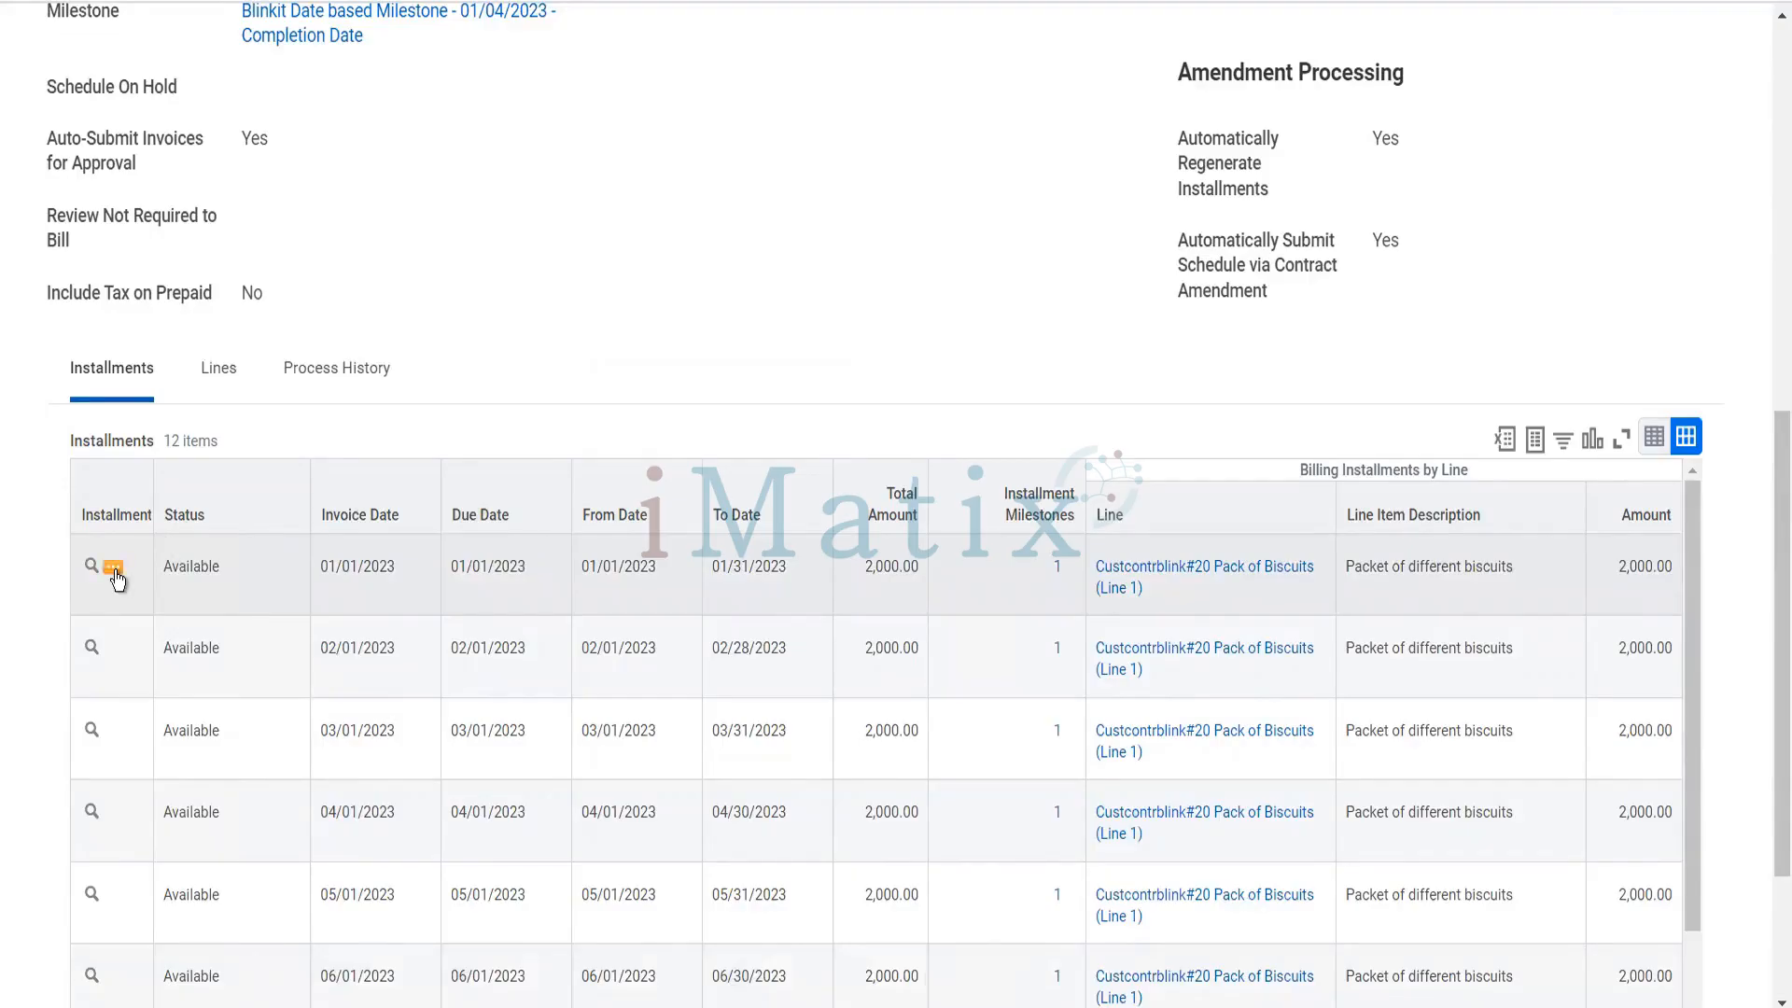
- Create a customer invoice from the 01/01/2023 billing installment and confirm its creation
click(113, 570)
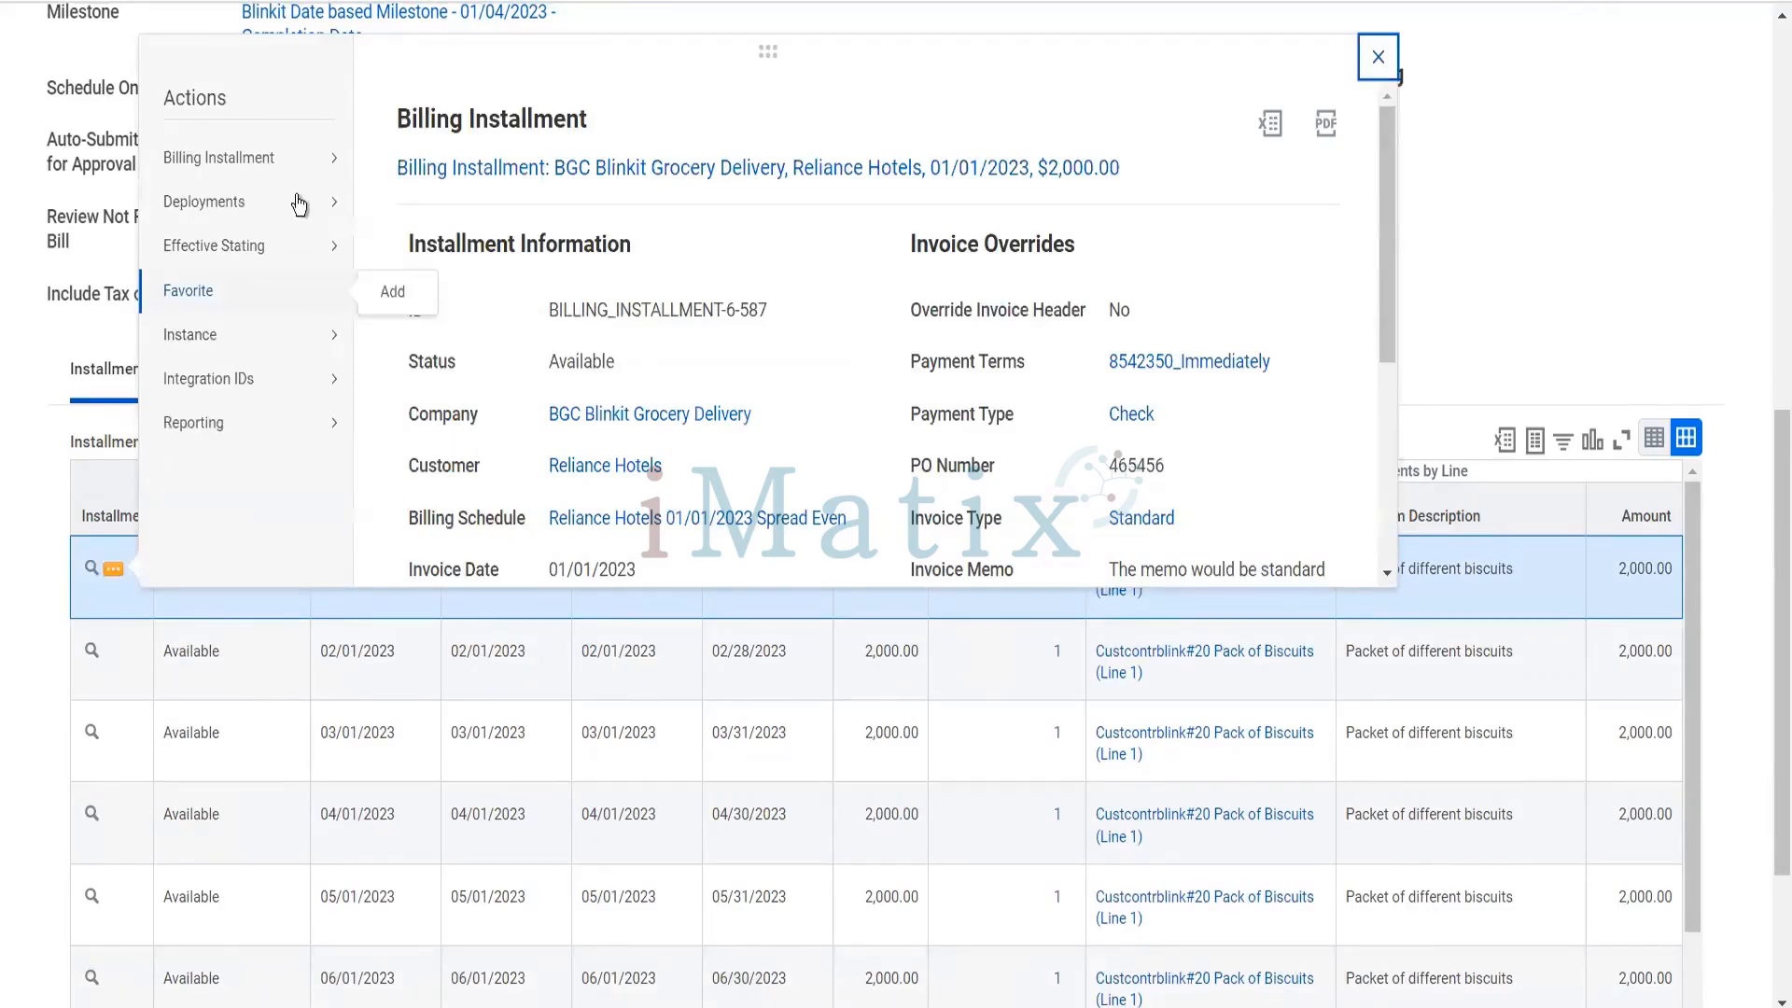
mouse_move(326, 156)
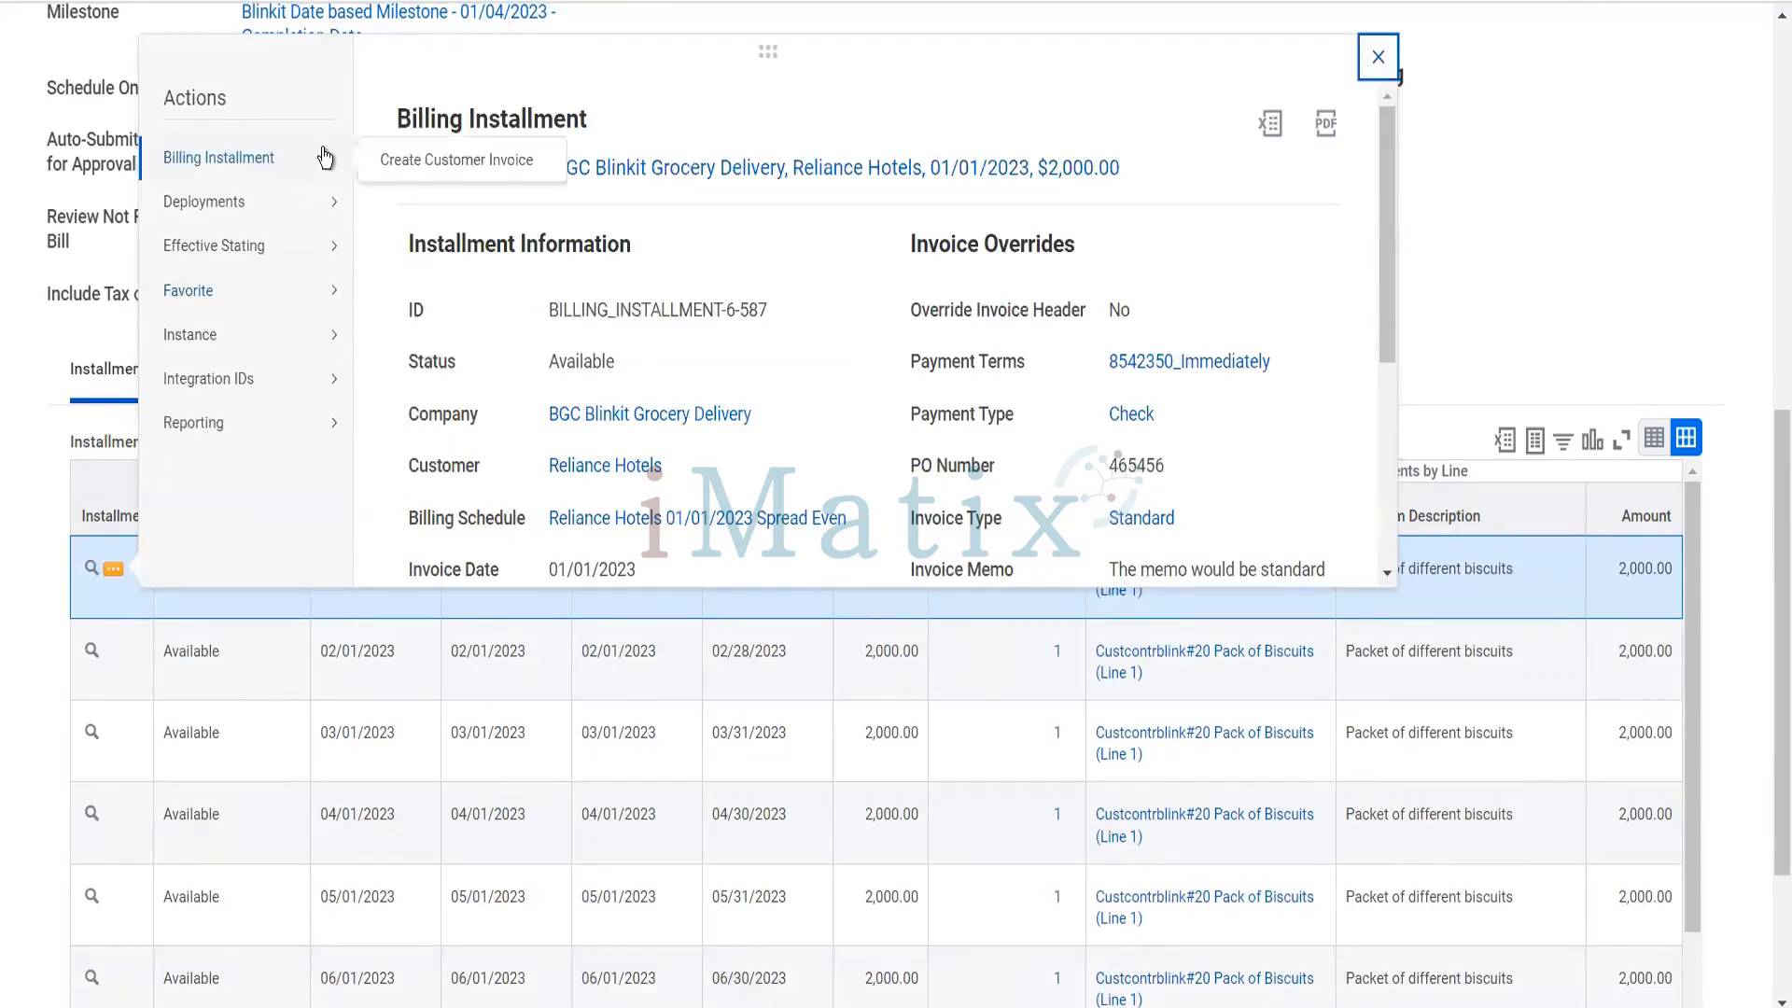
click(402, 161)
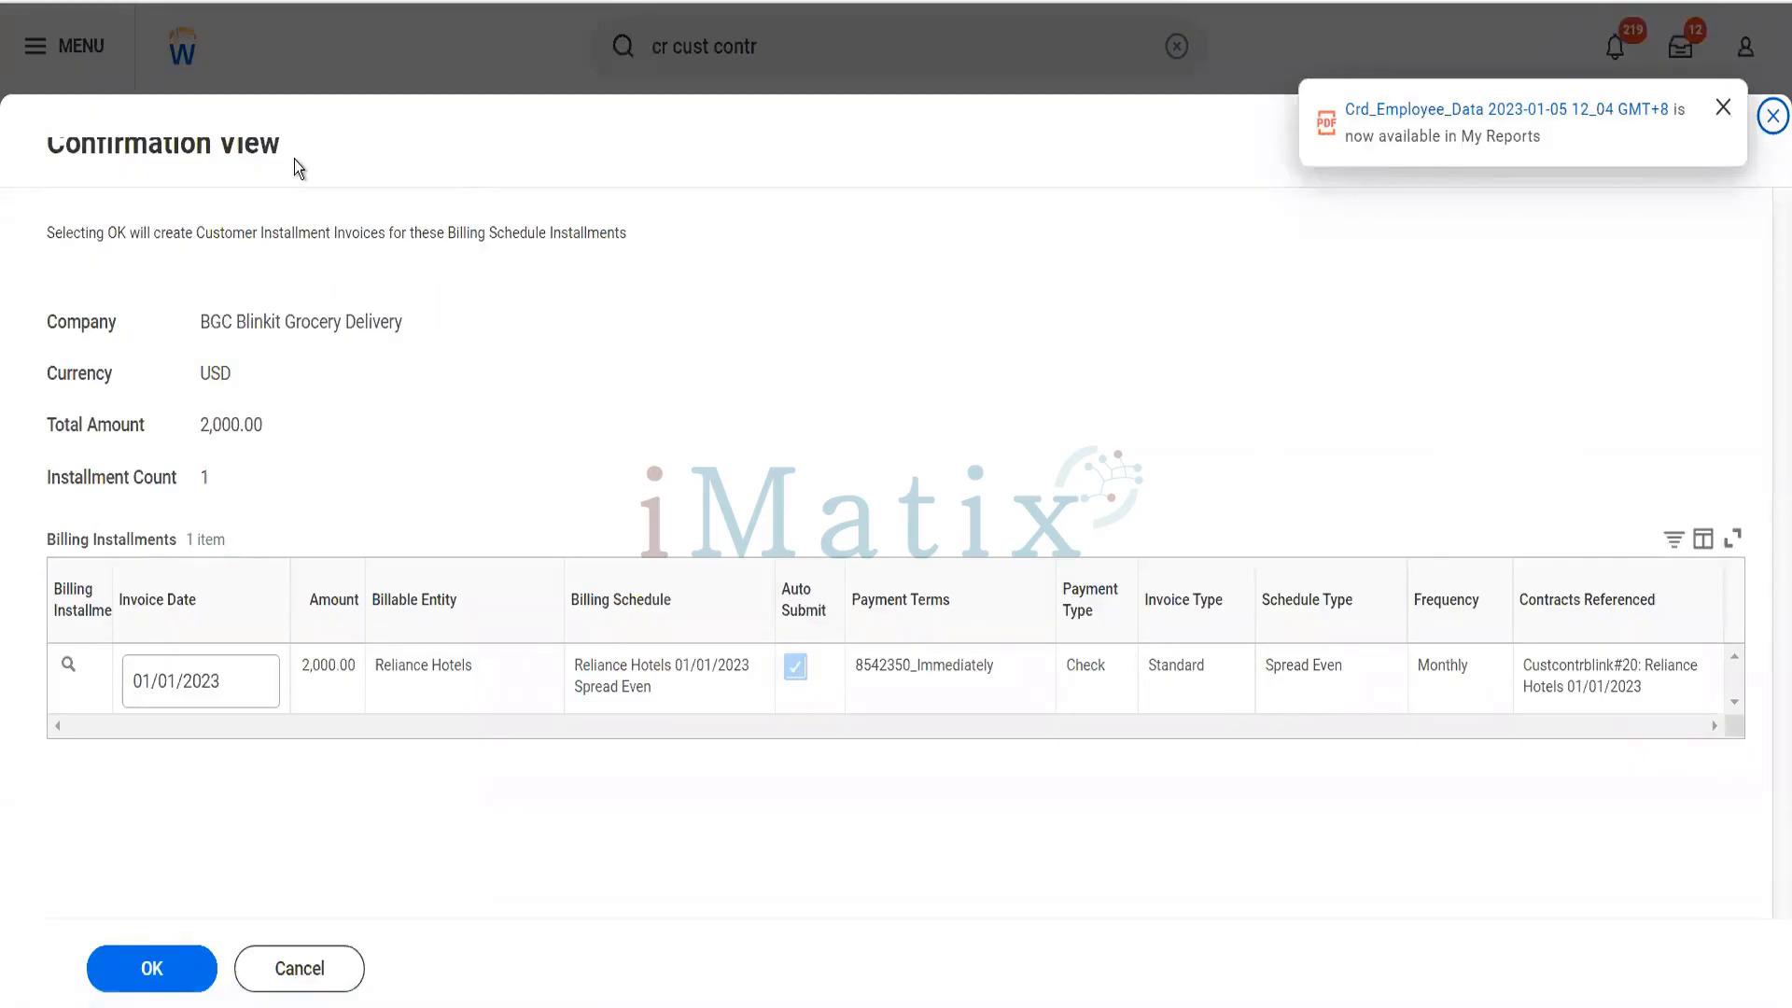
click(169, 976)
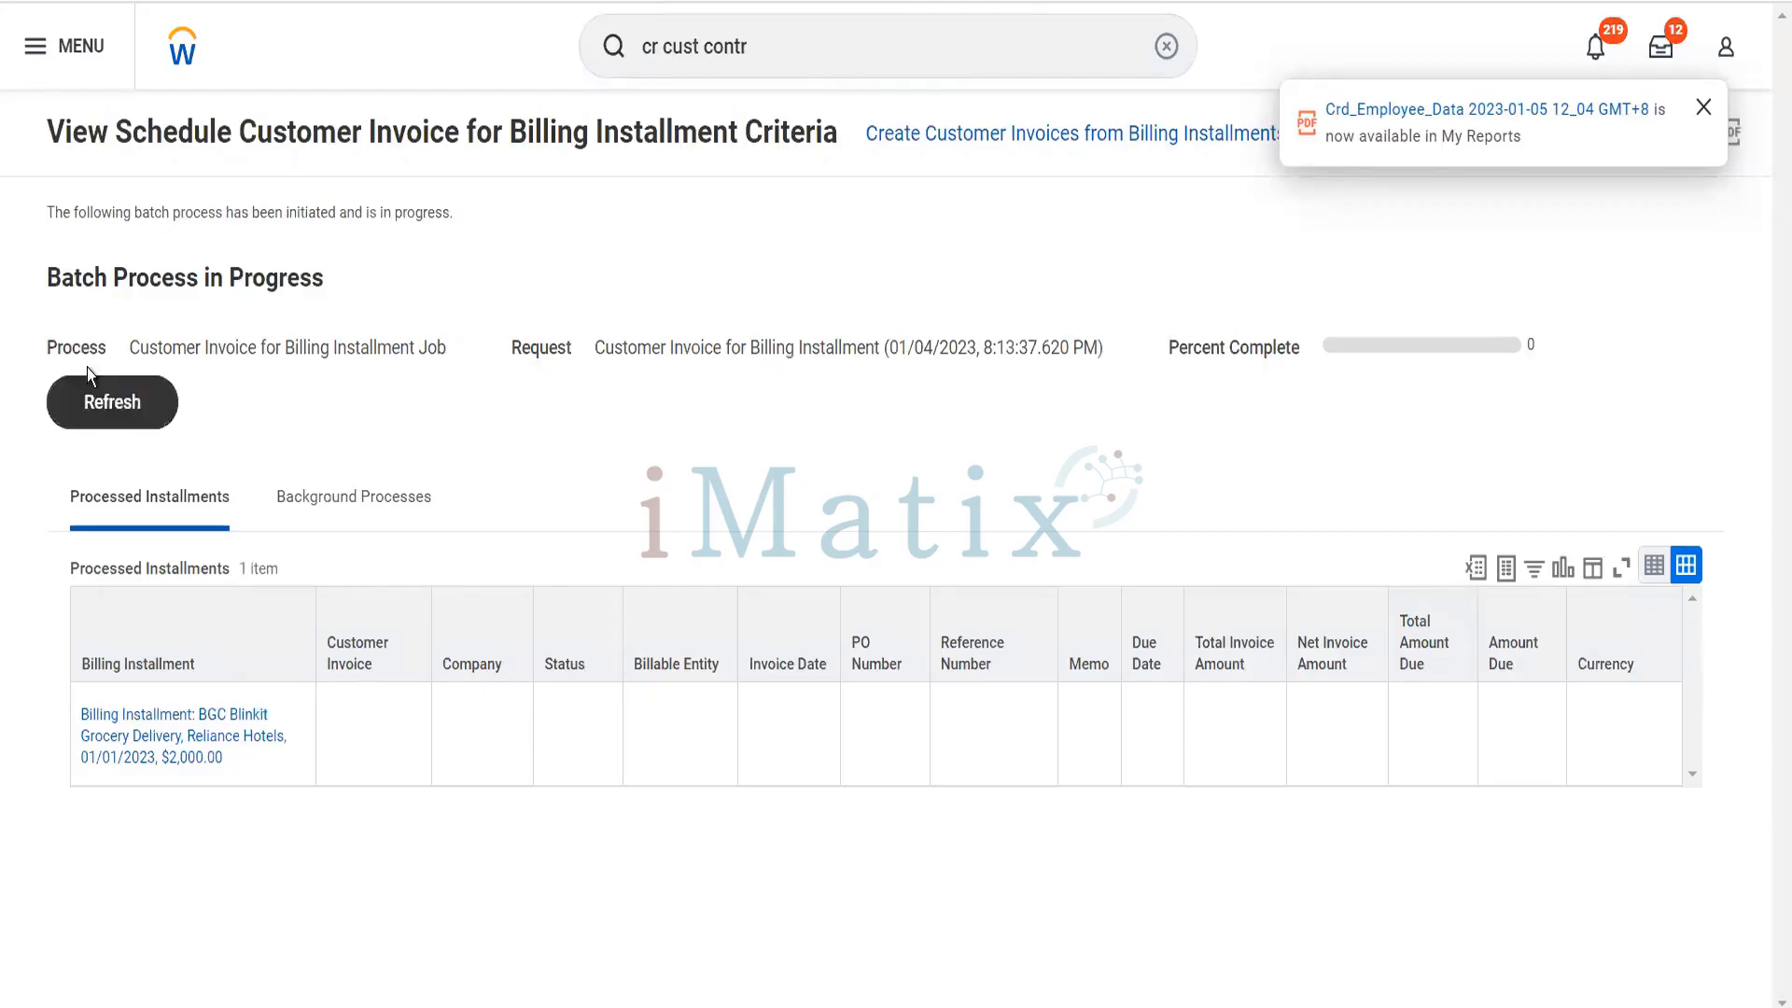
- Refresh the Customer Invoice for Billing Installment job until the batch process completes
click(110, 404)
click(110, 403)
click(110, 403)
click(111, 404)
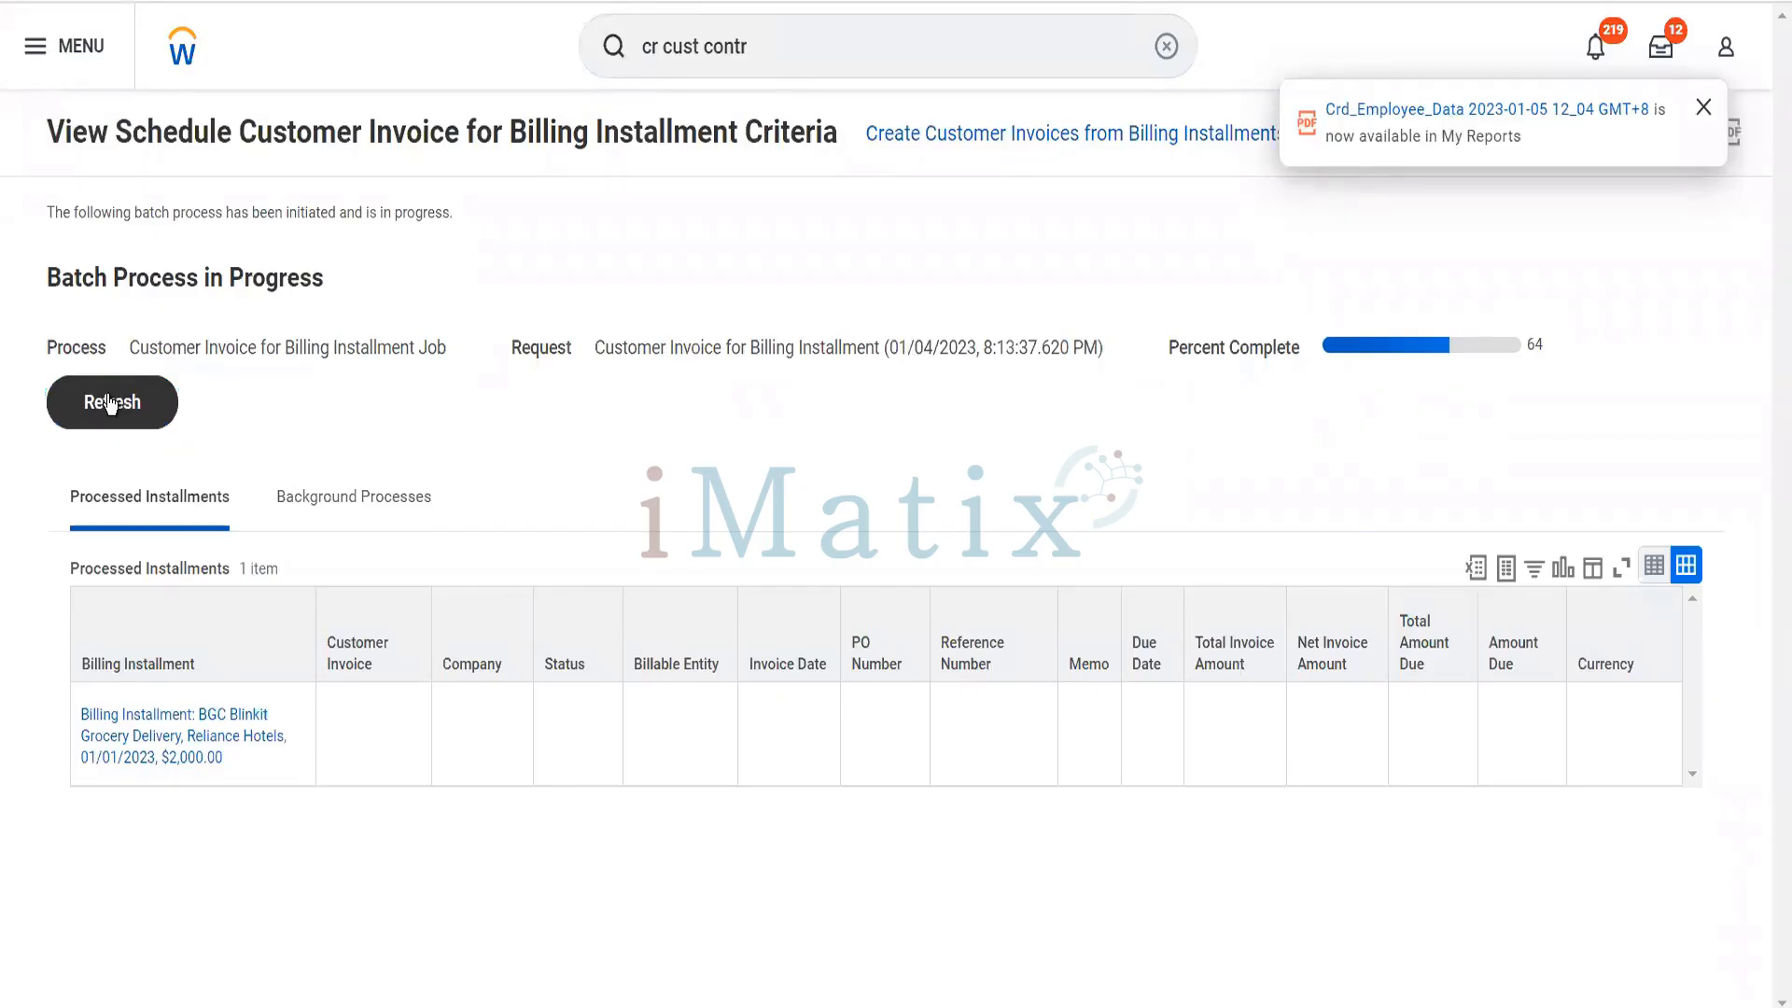
click(110, 404)
click(110, 403)
click(111, 404)
click(111, 404)
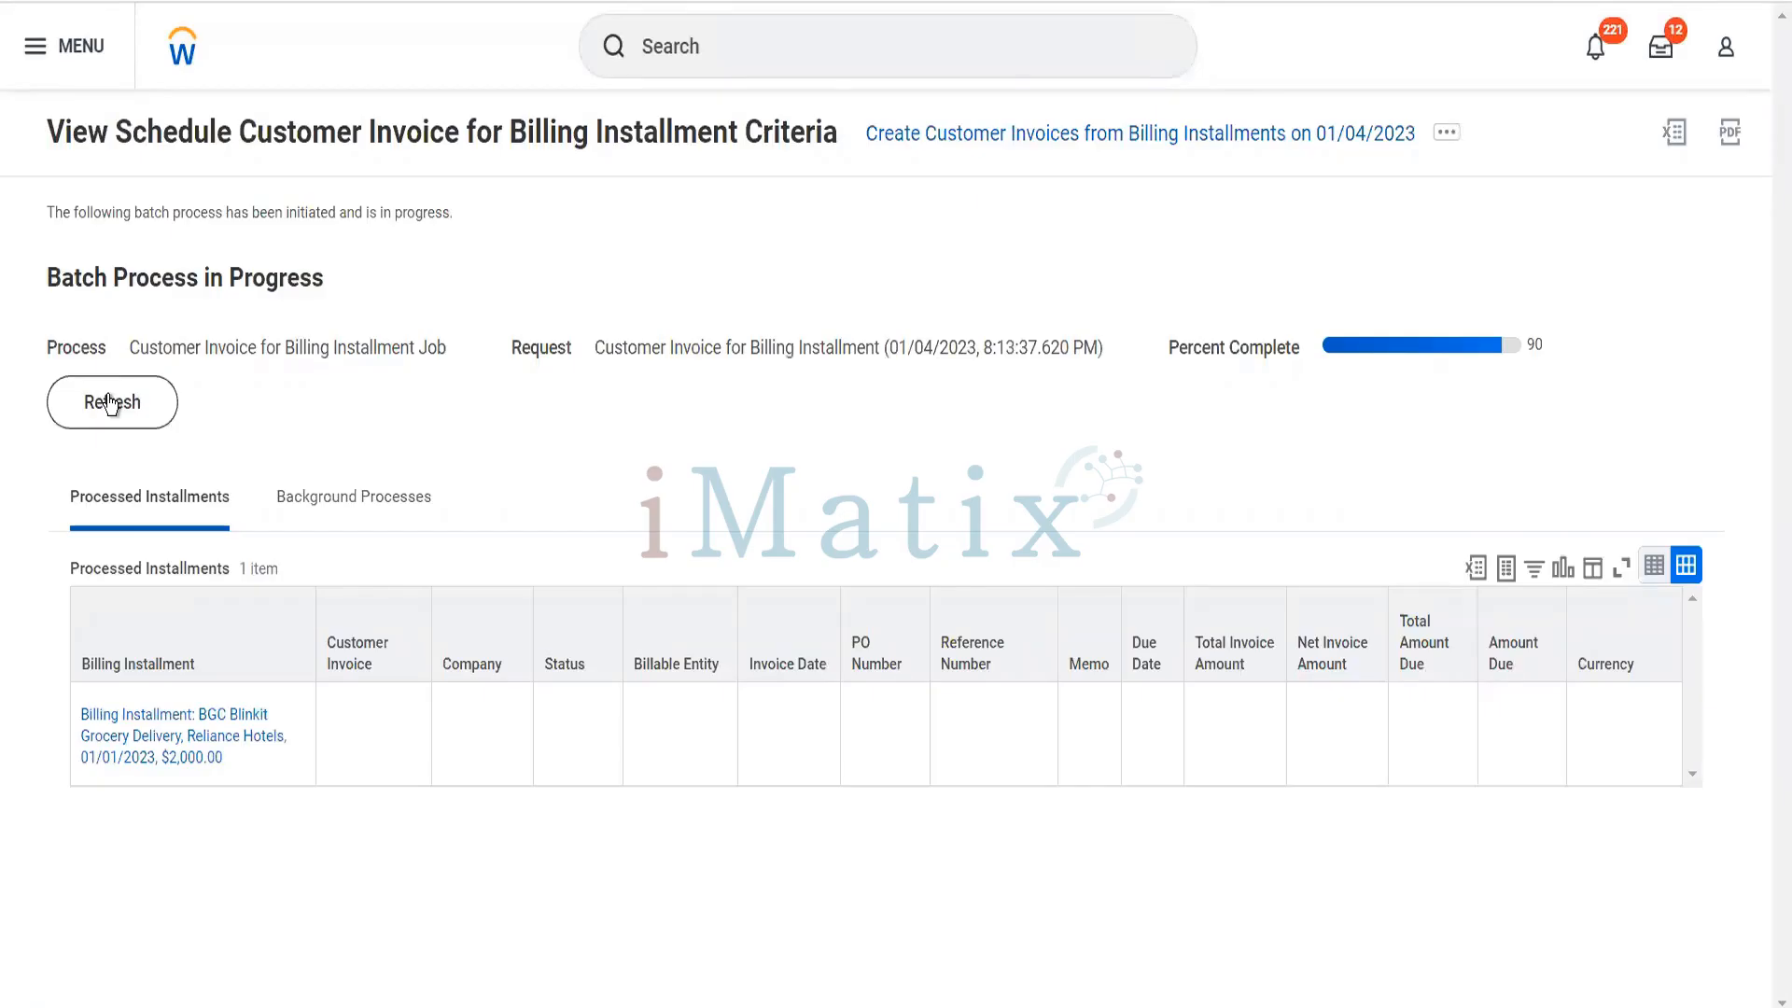
click(111, 403)
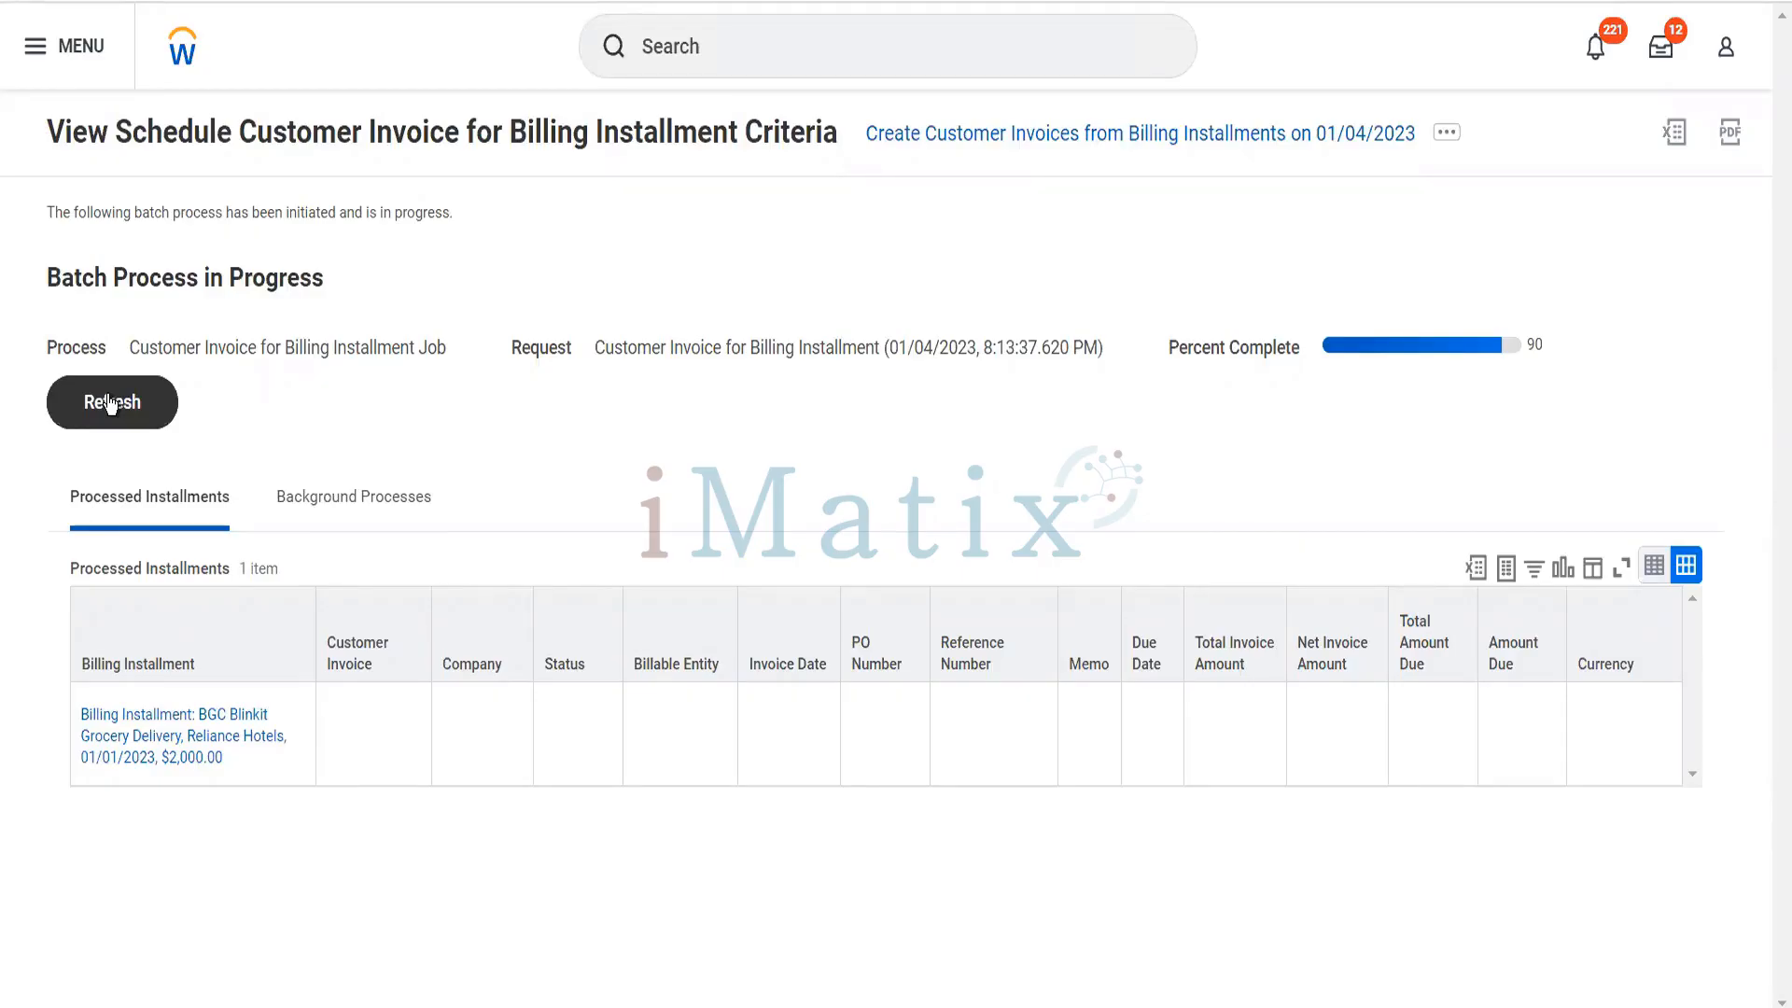
click(110, 404)
click(131, 428)
click(133, 430)
click(133, 430)
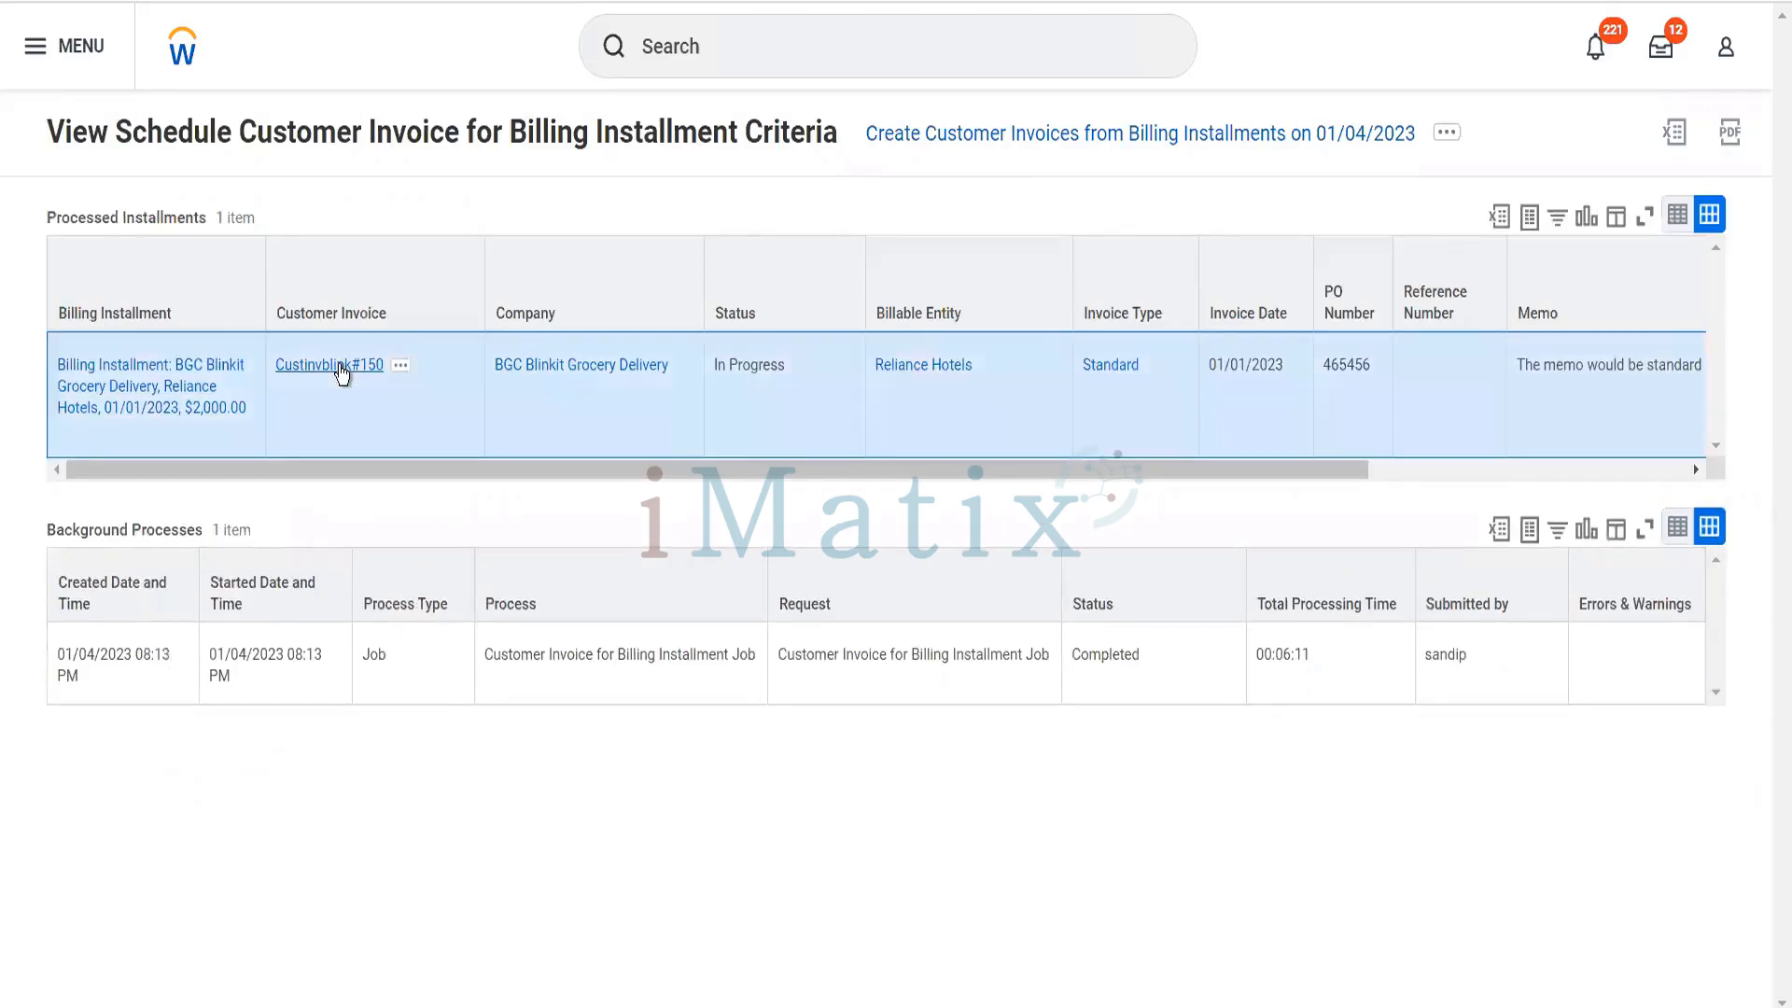
- Open the customer invoice created from the installment and examine its header details and invoice lines
click(339, 366)
scroll(473, 472, down, 3)
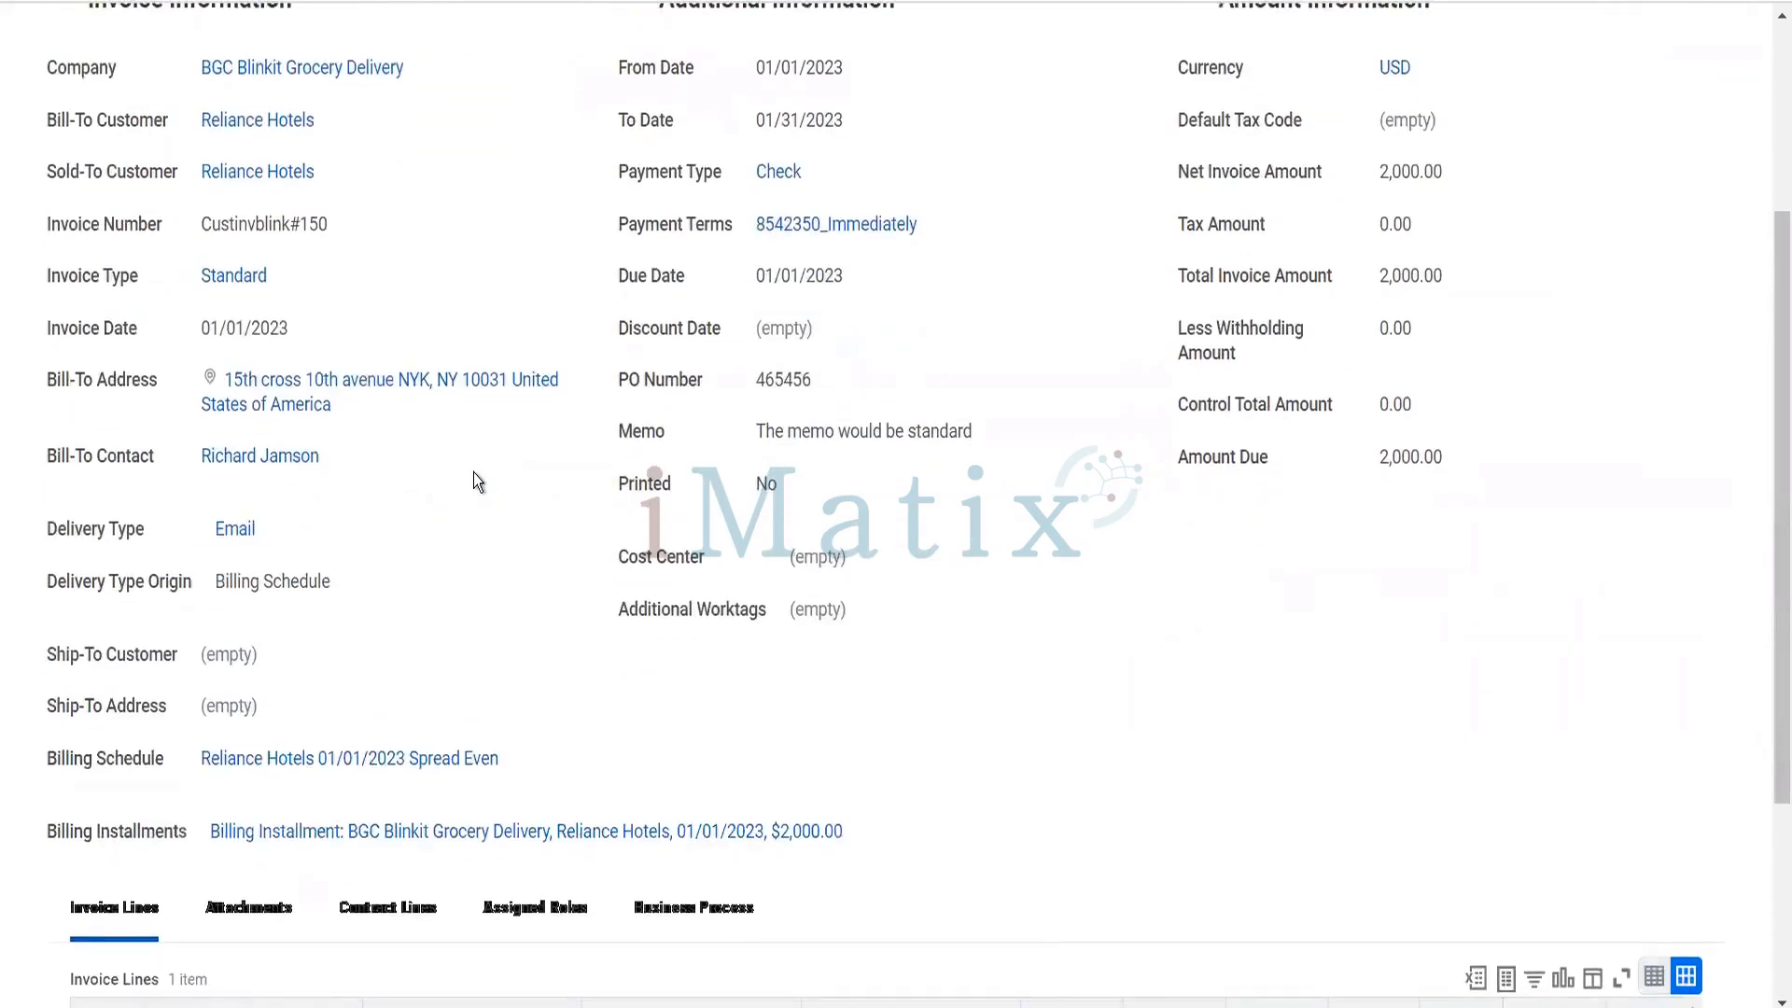
scroll(476, 482, down, 3)
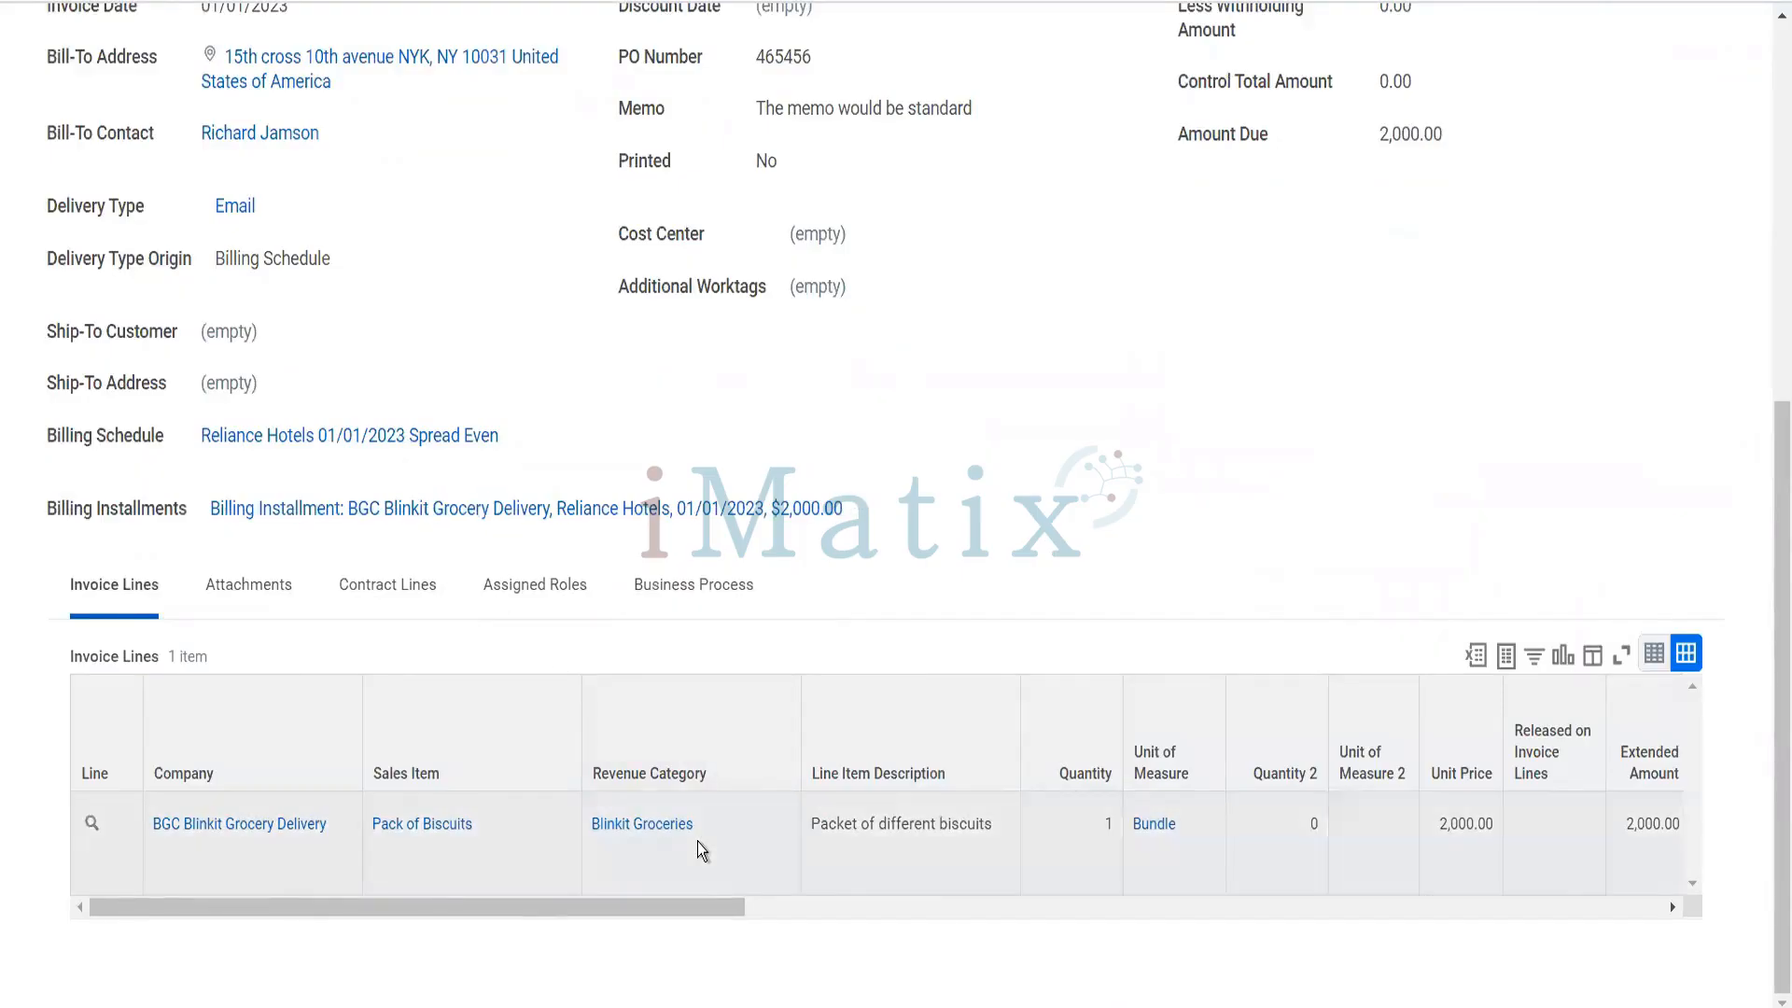
scroll(702, 851, right, 10)
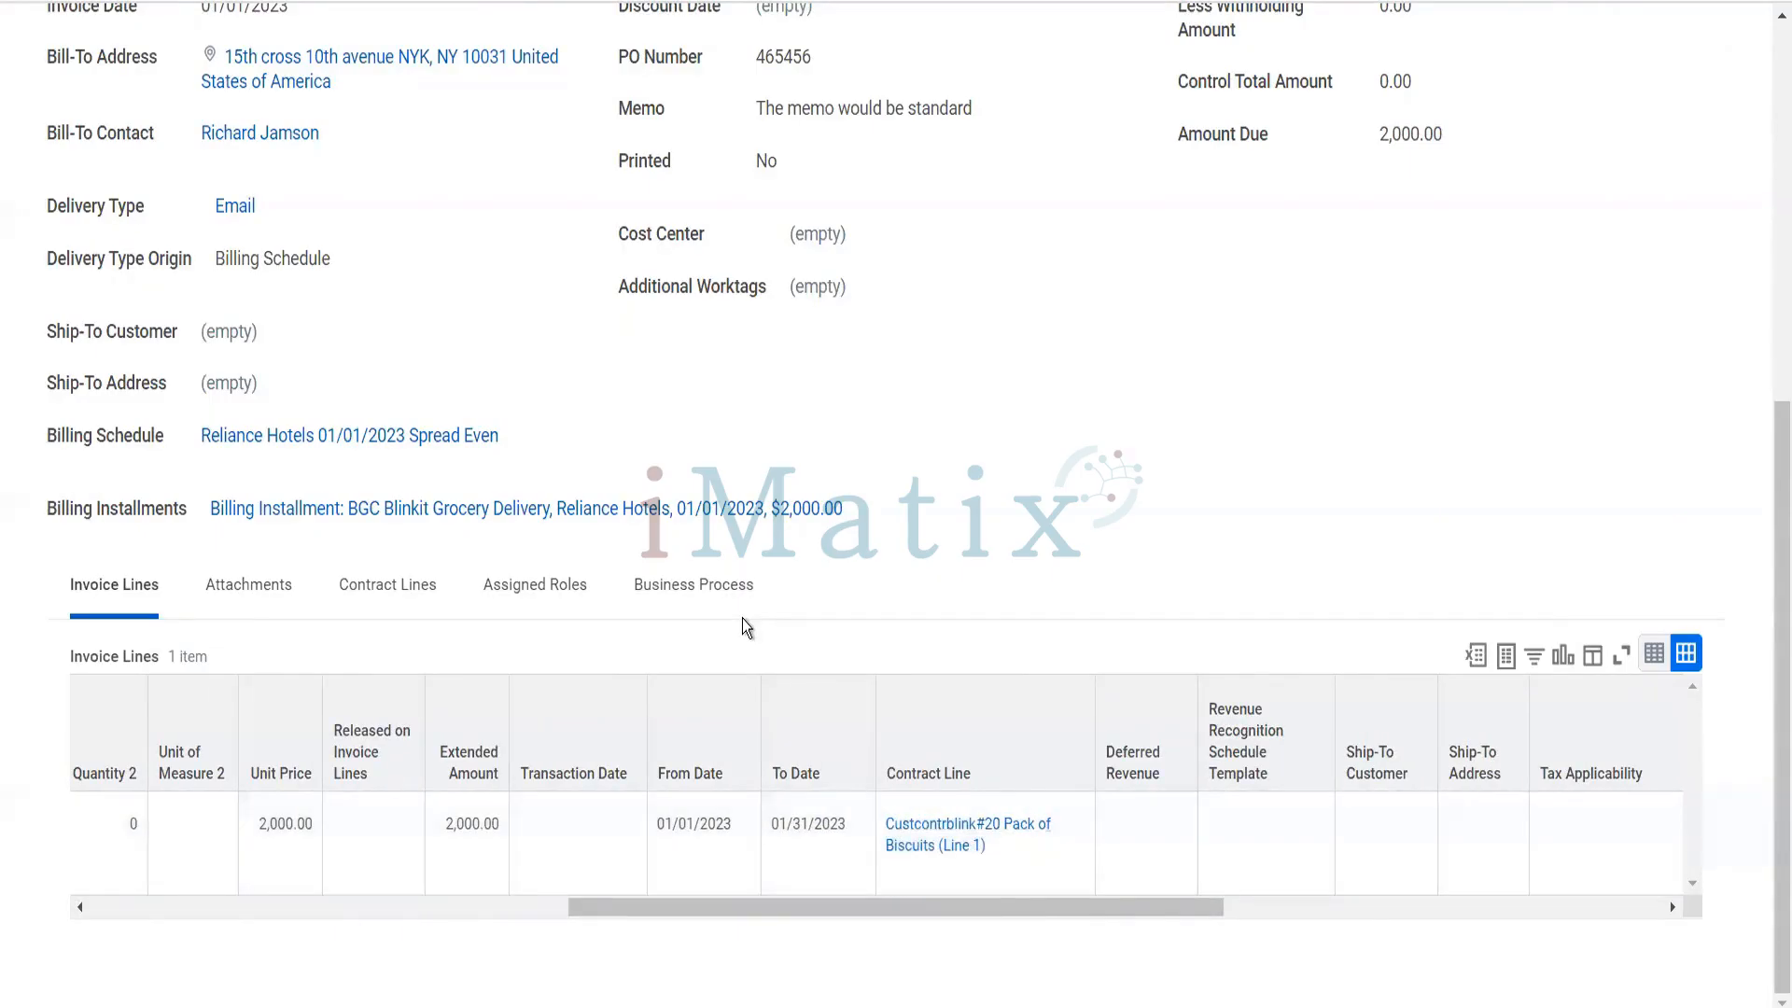
scroll(743, 618, up, 7)
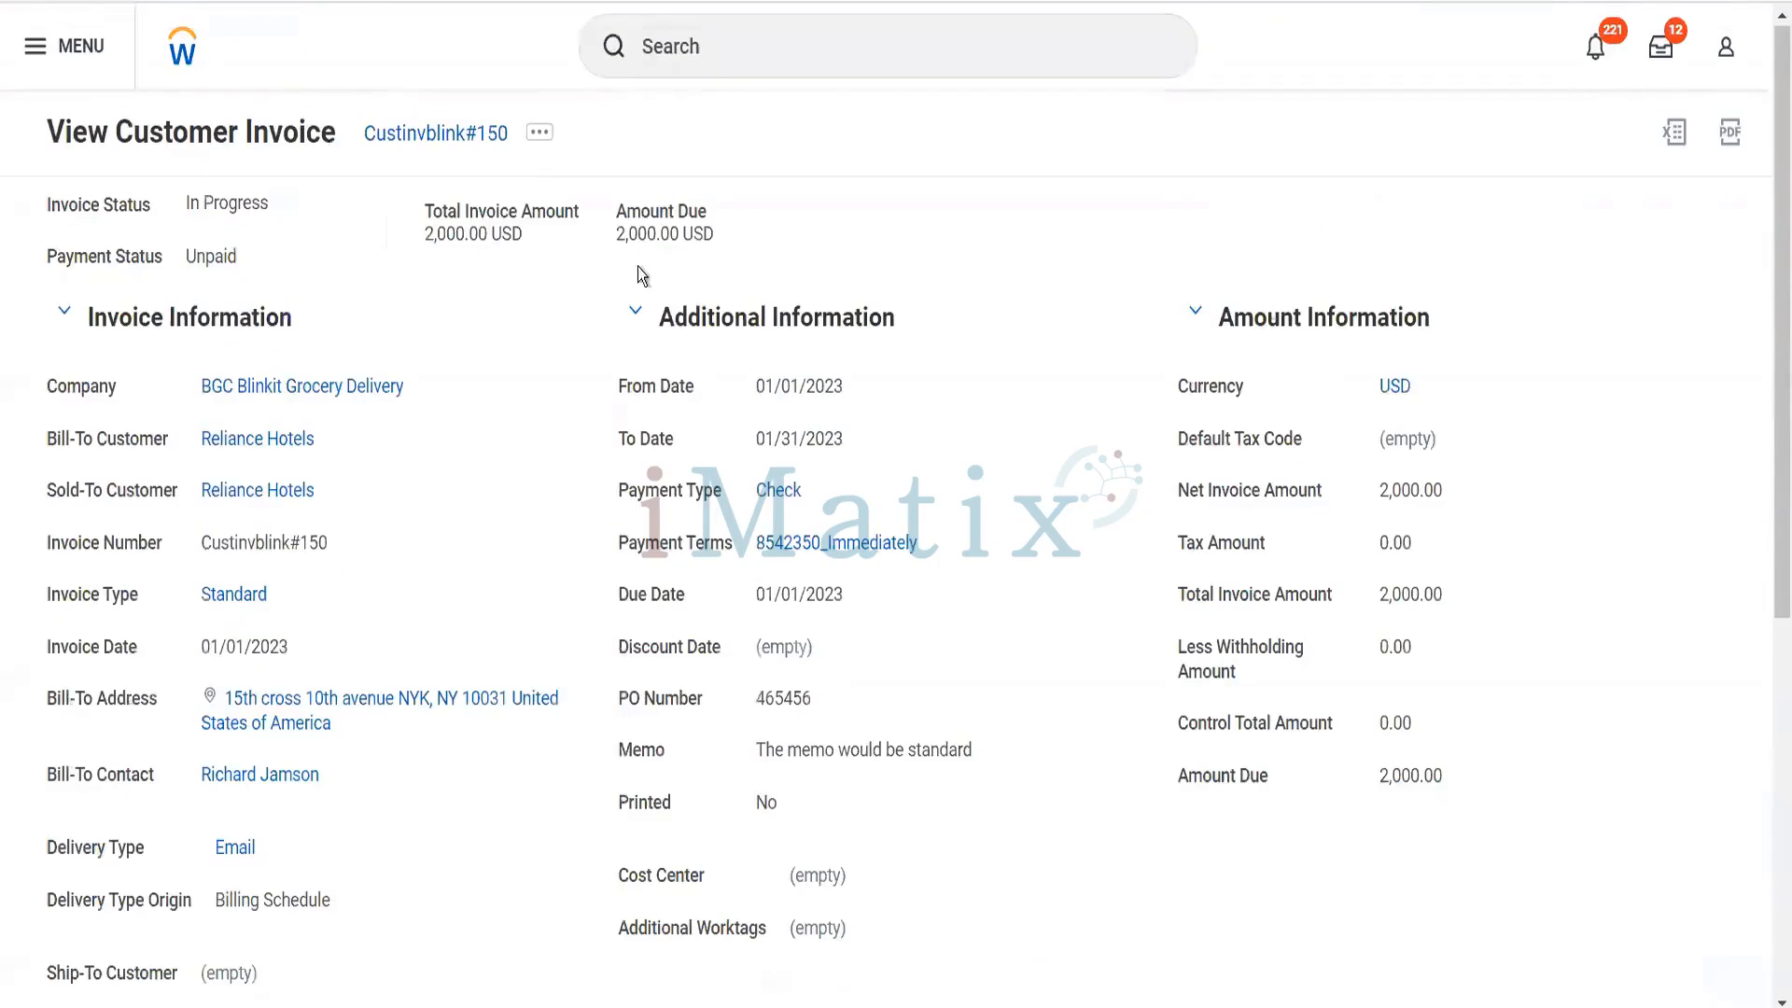
- Examine the Customer Invoice actions available for this invoice and return to the invoice view
click(549, 142)
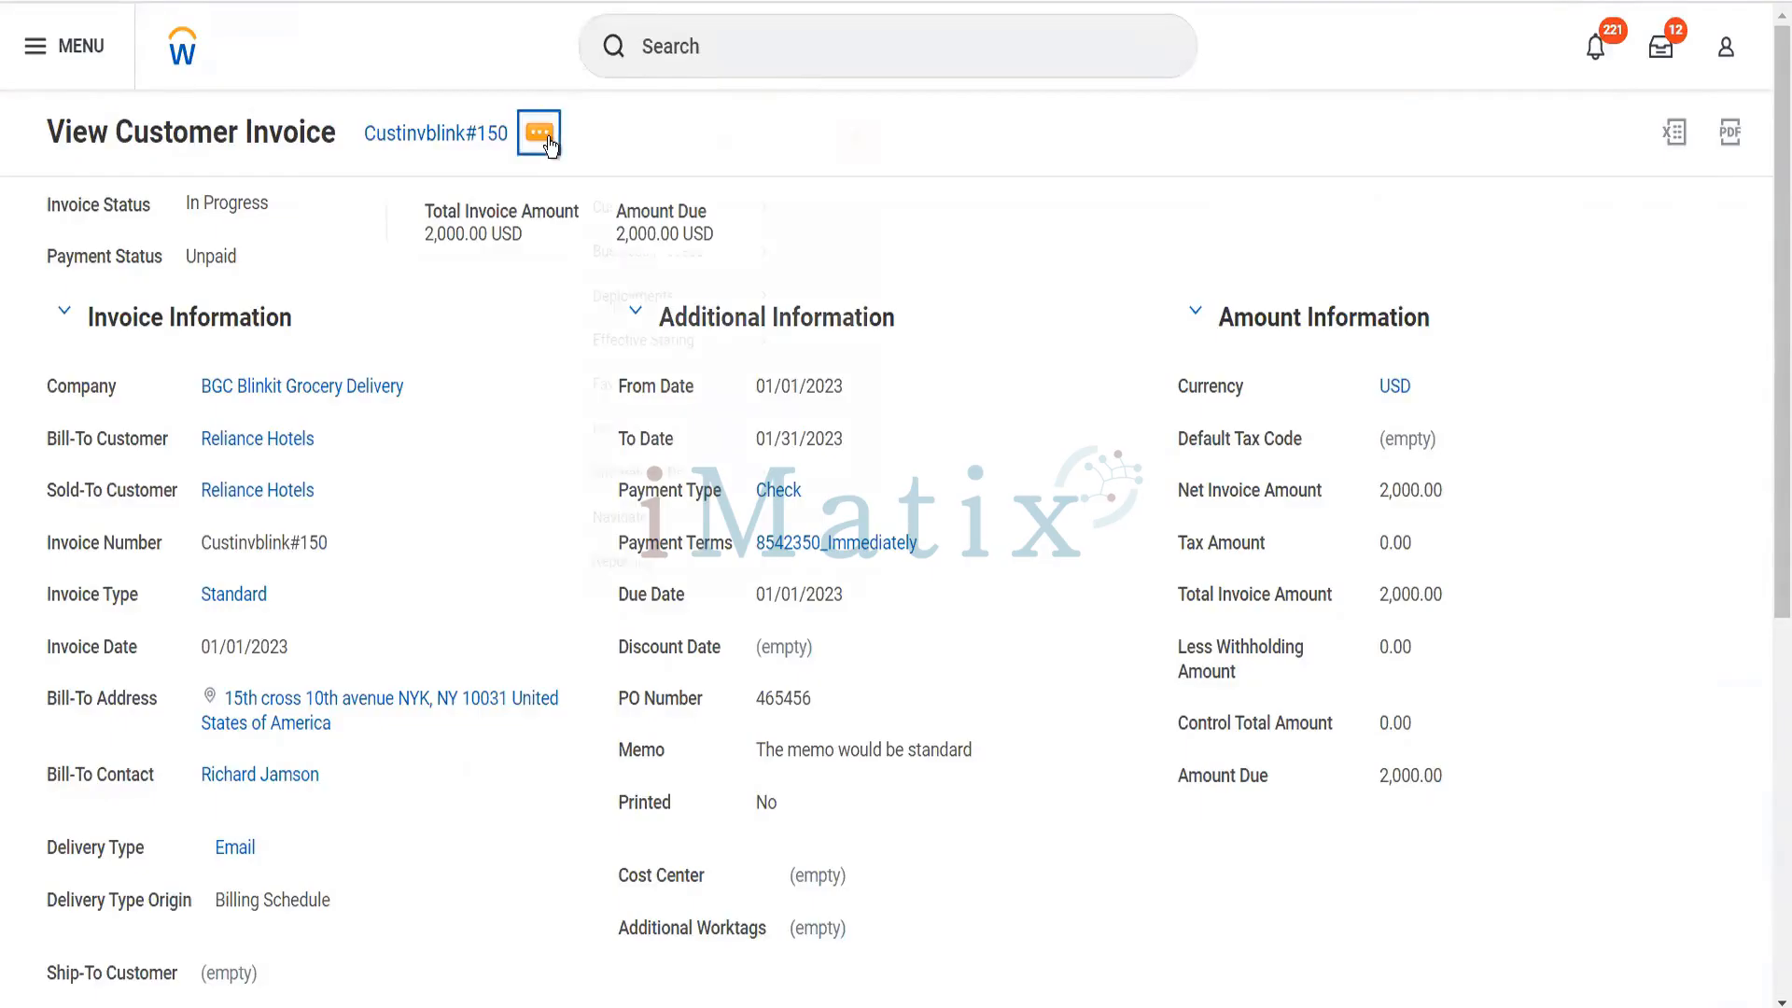
mouse_move(688, 248)
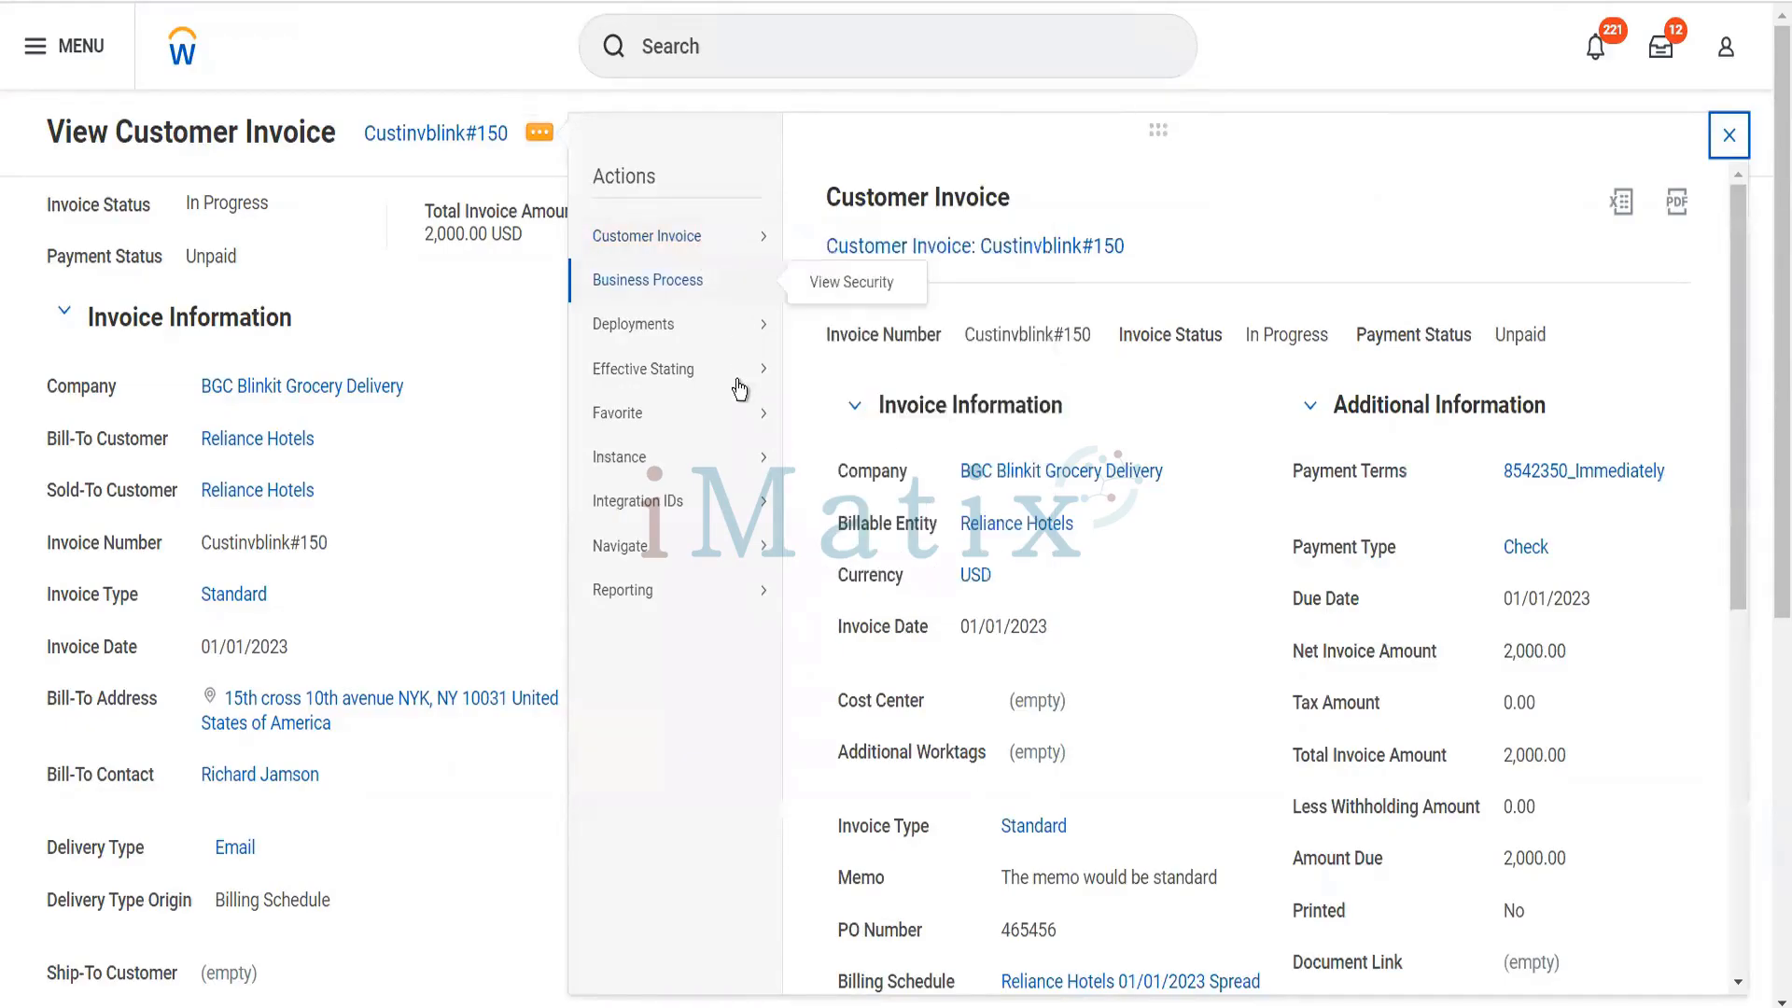
mouse_move(759, 245)
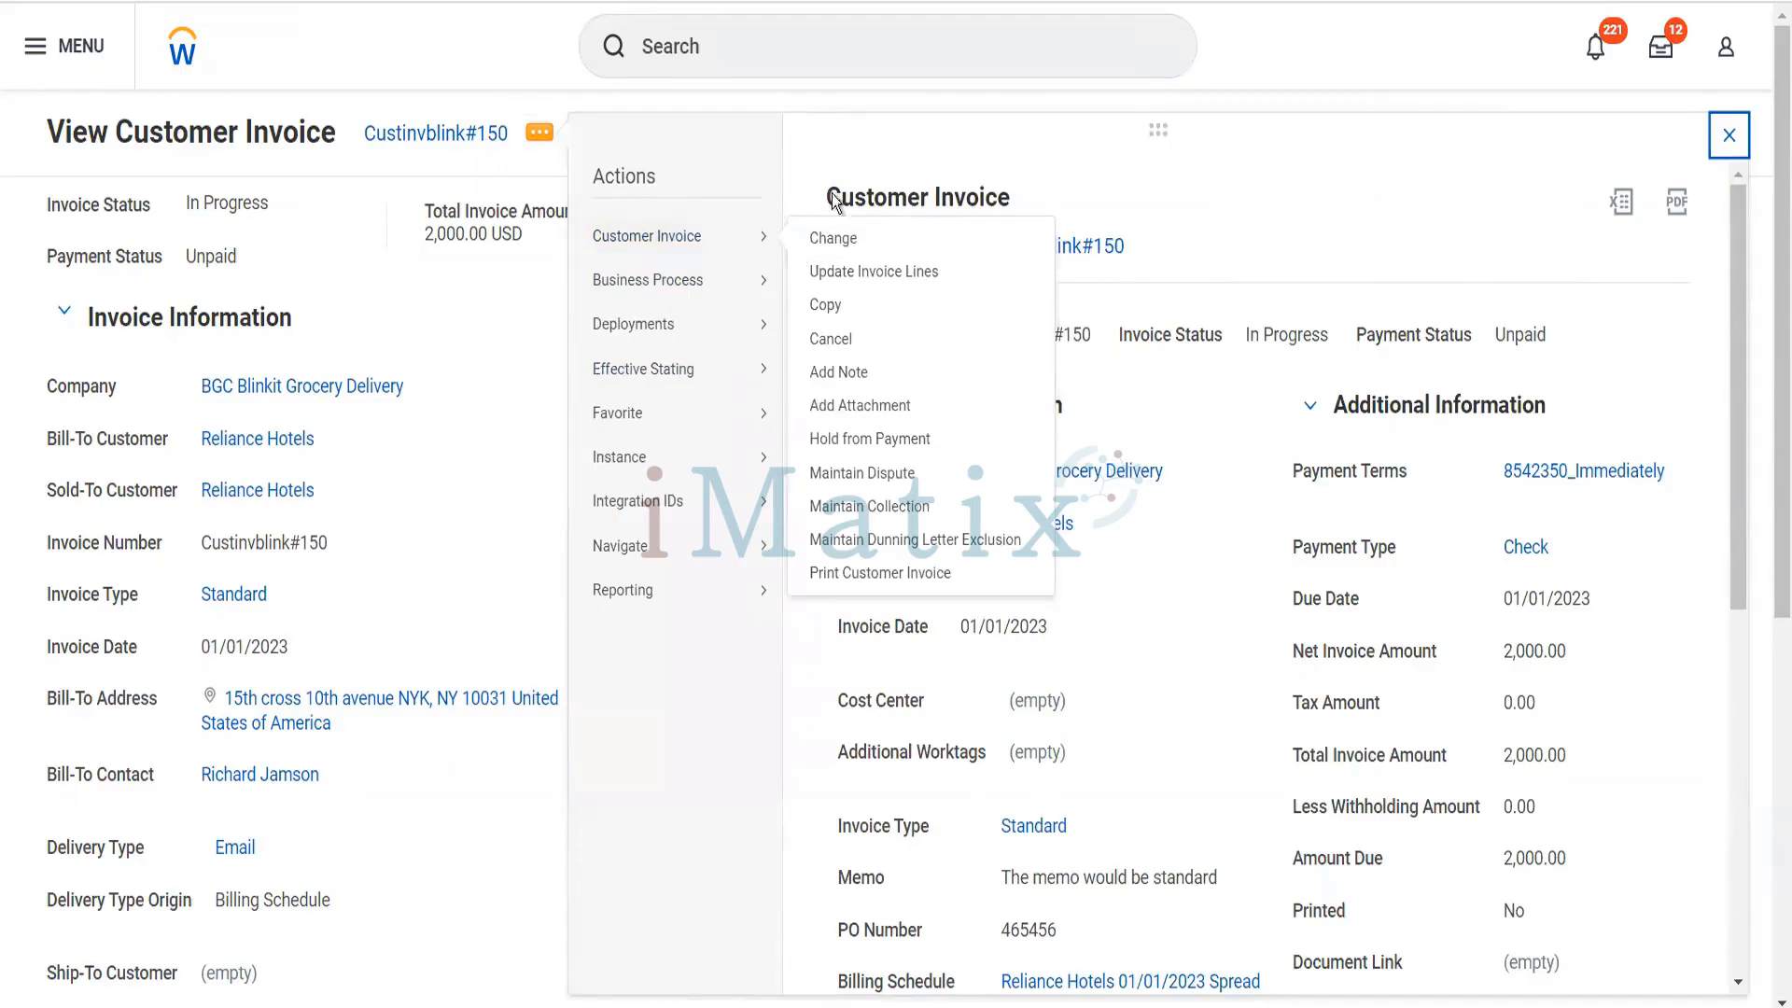
click(810, 59)
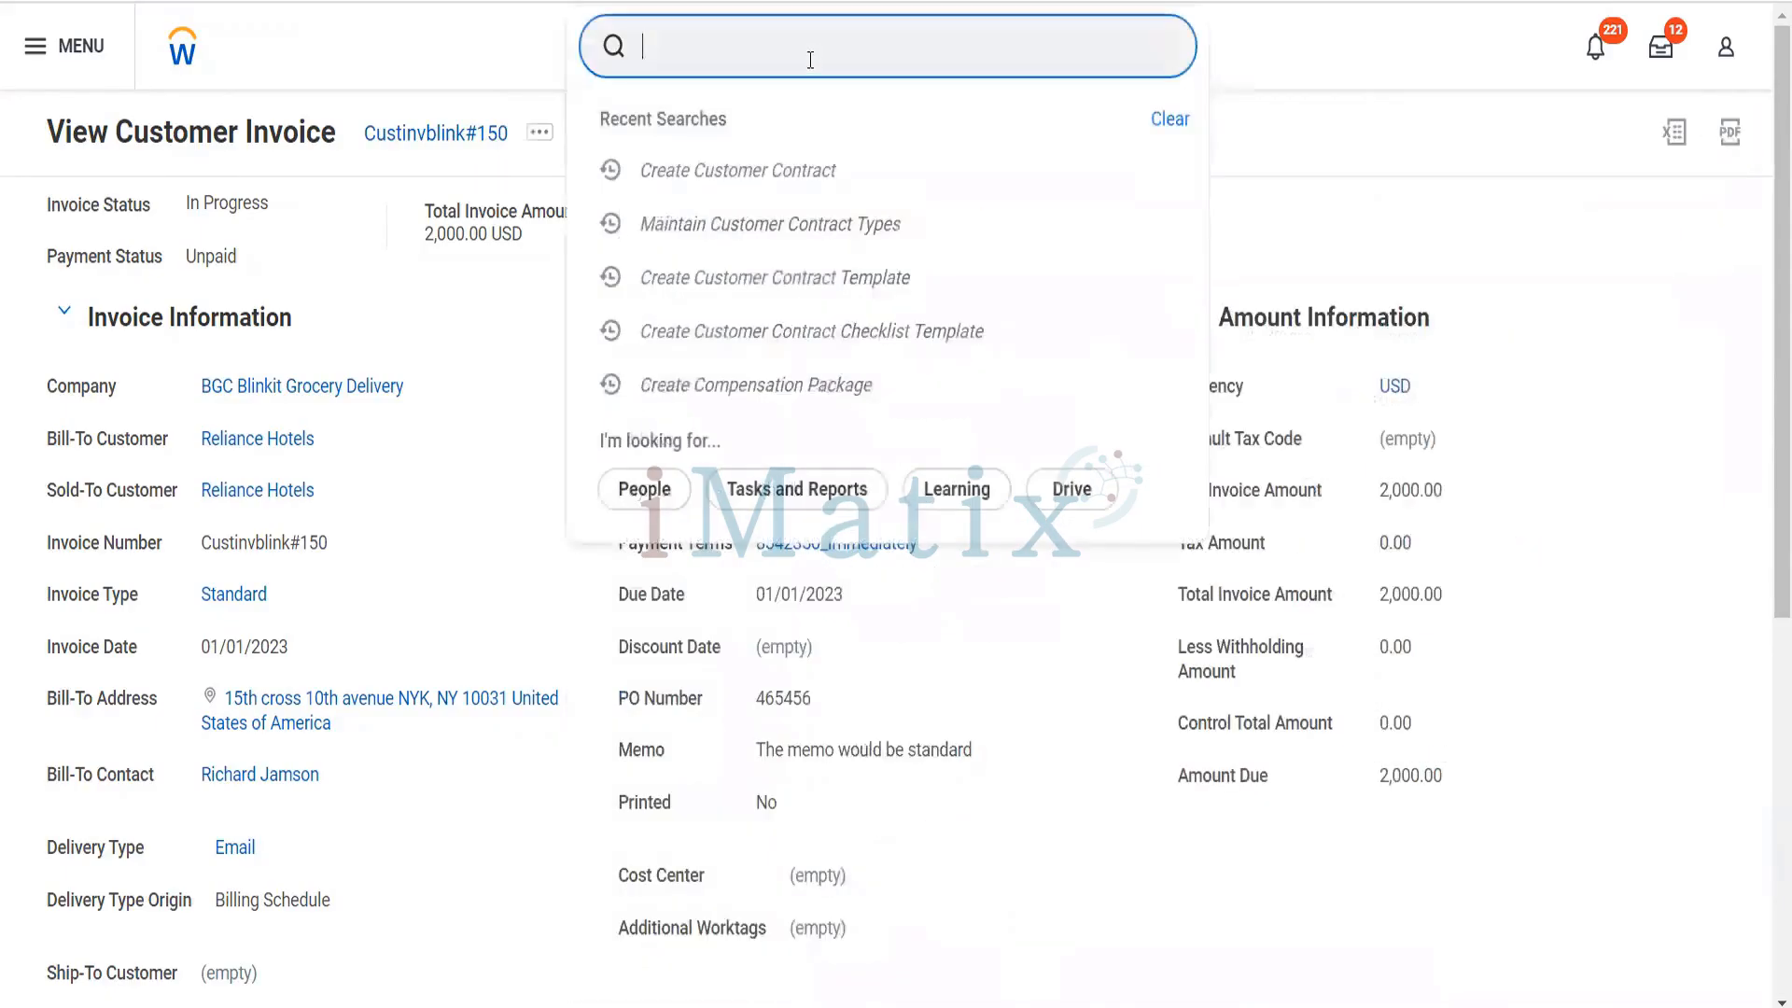
click(439, 358)
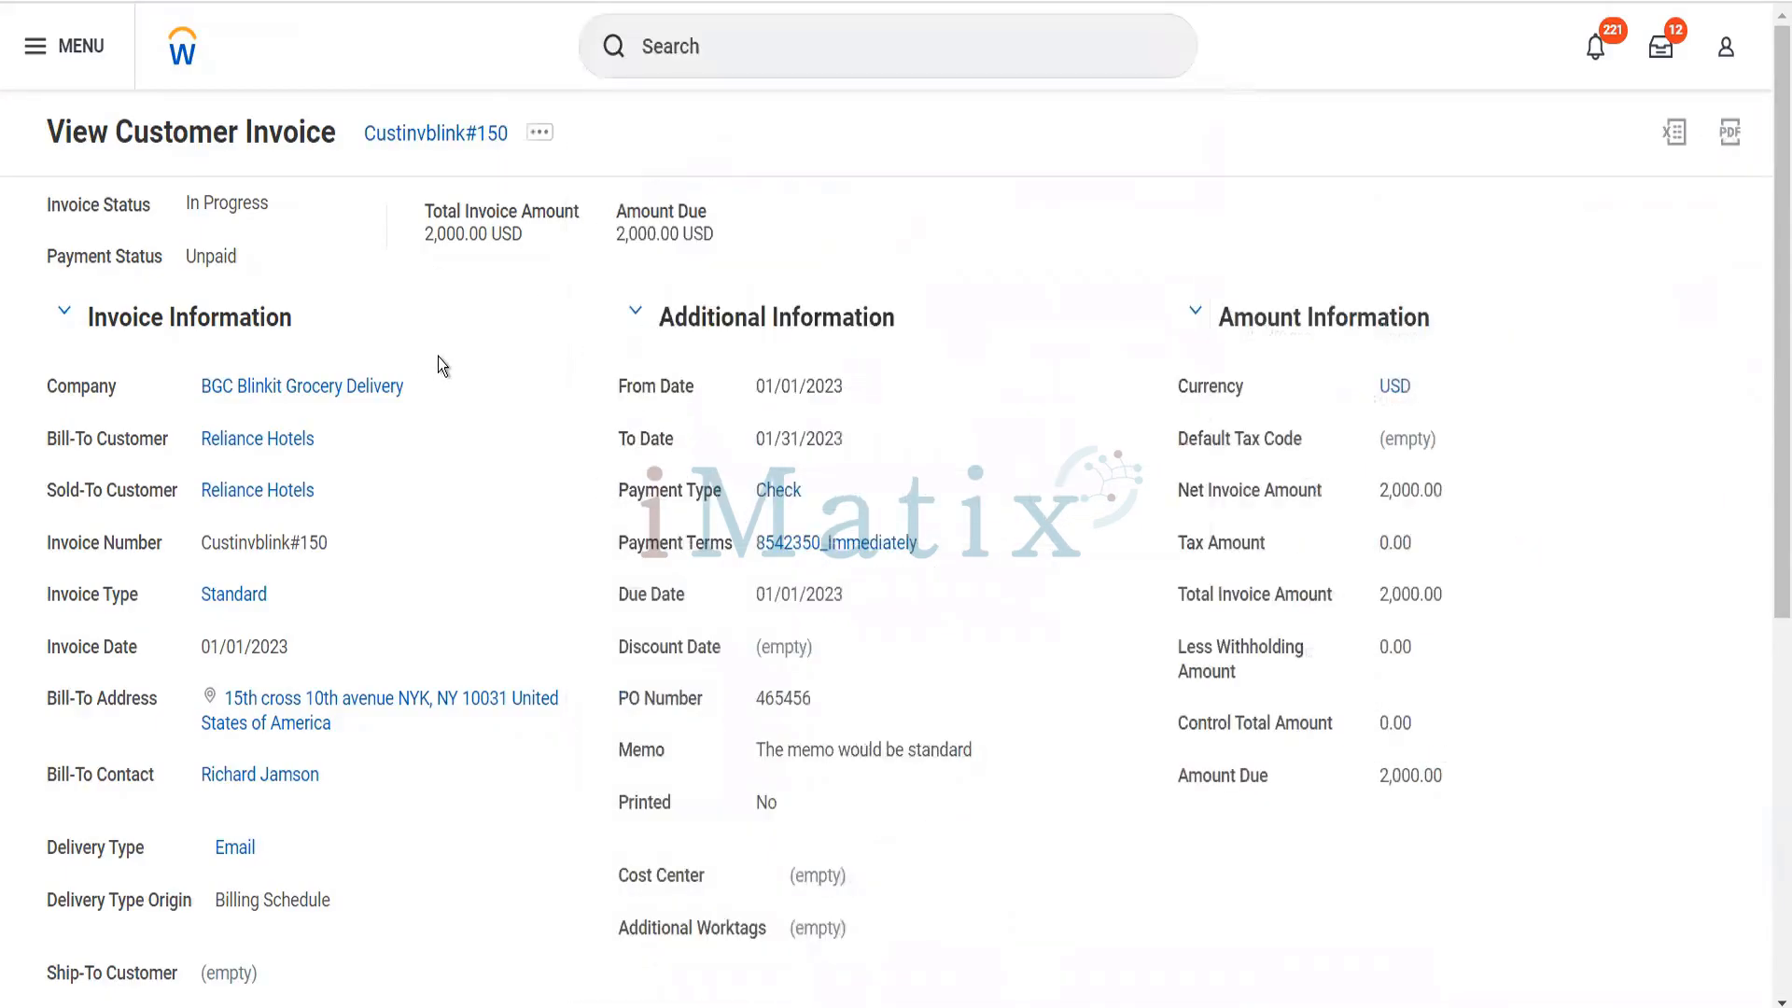
- Open the Pack of Biscuits contract line from the invoice lines and examine its Line Detail
scroll(760, 450, down, 7)
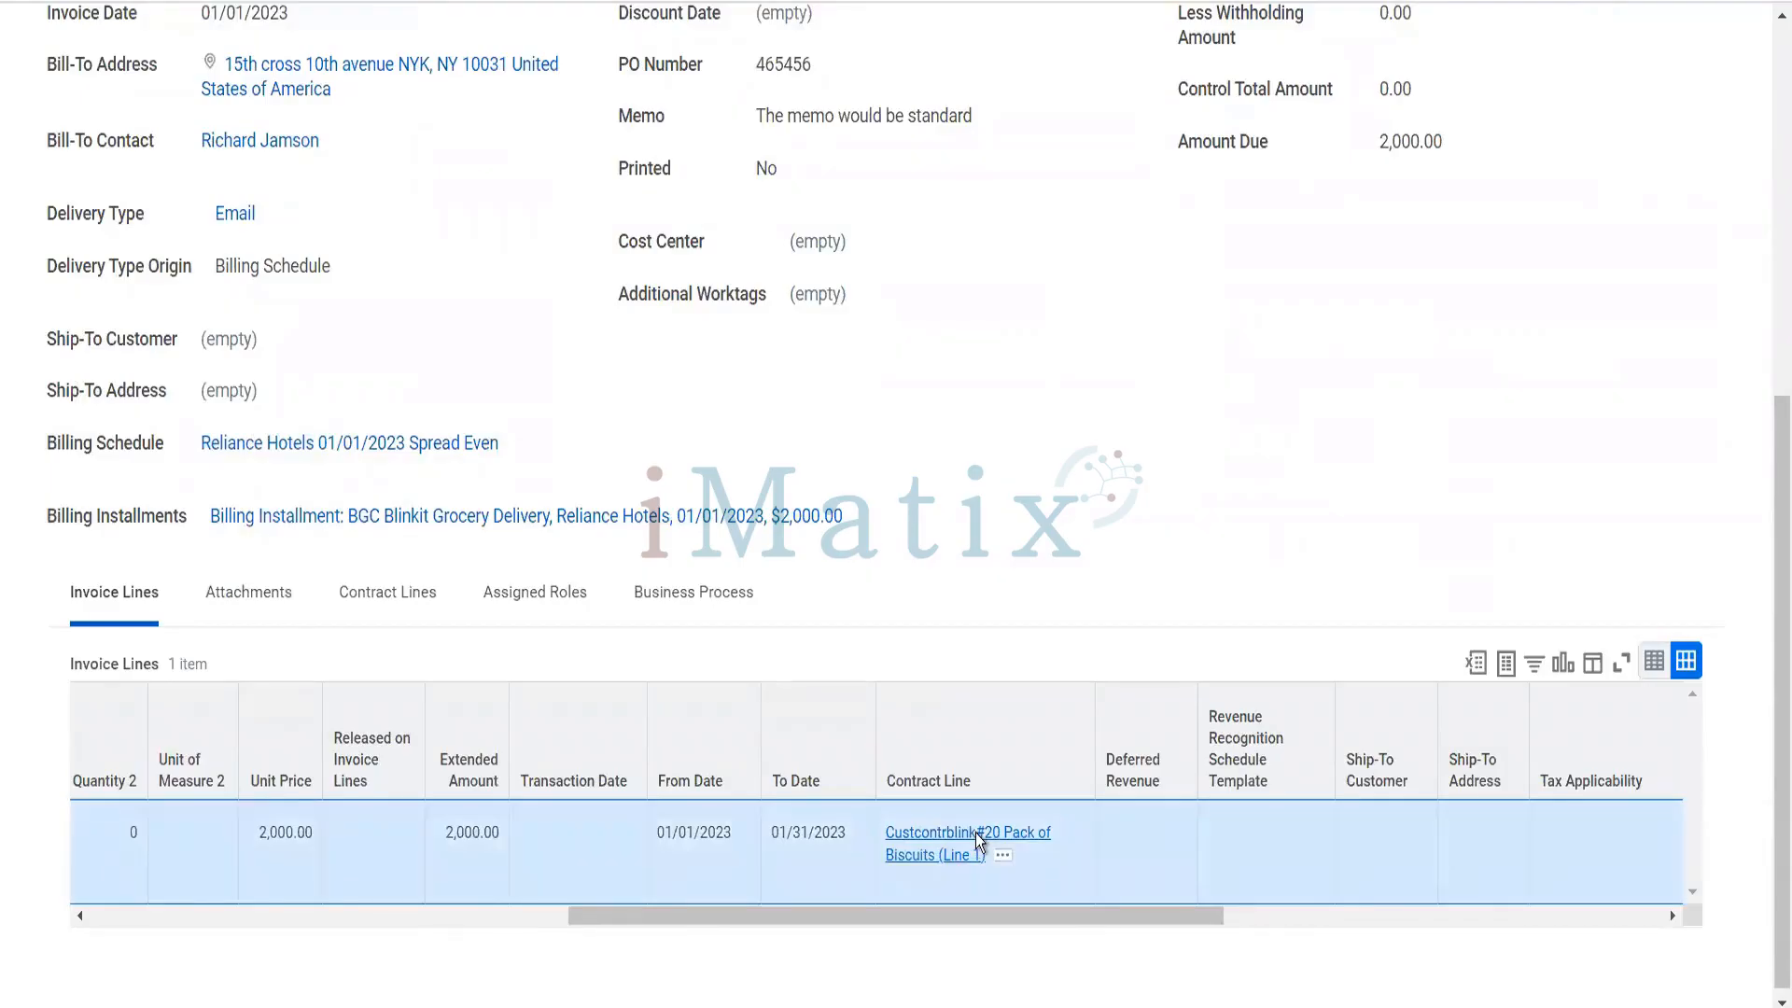
click(976, 839)
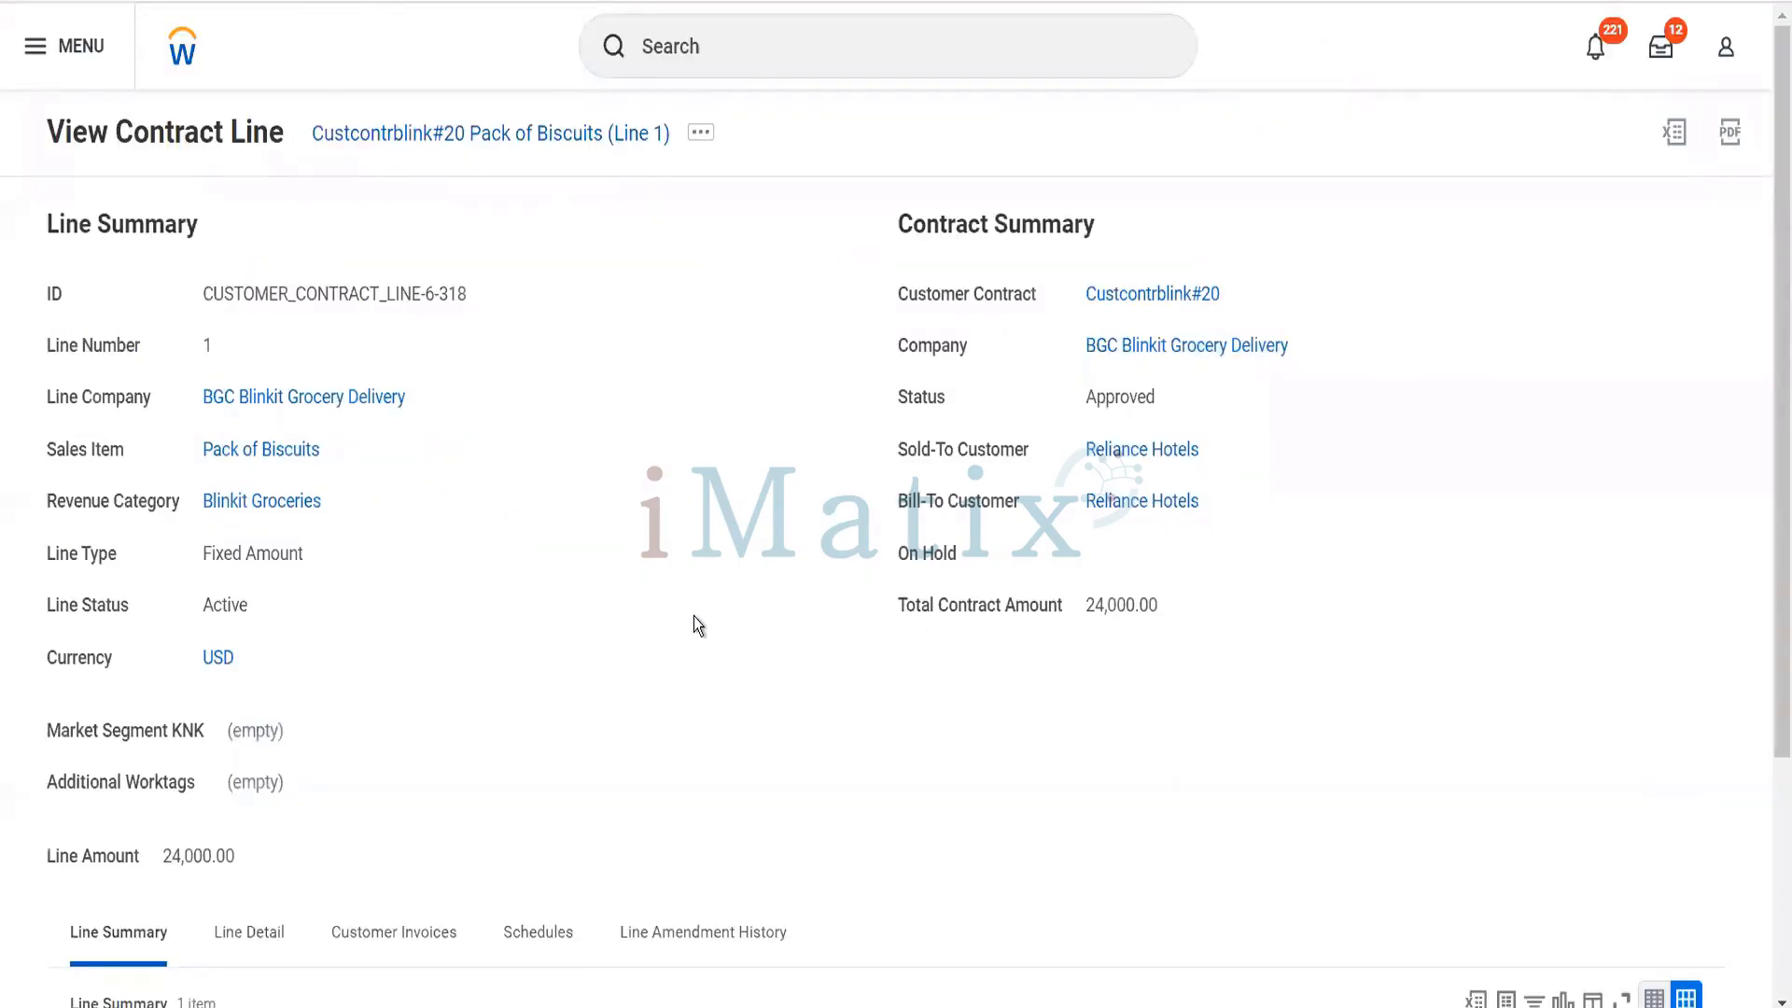
scroll(692, 616, down, 2)
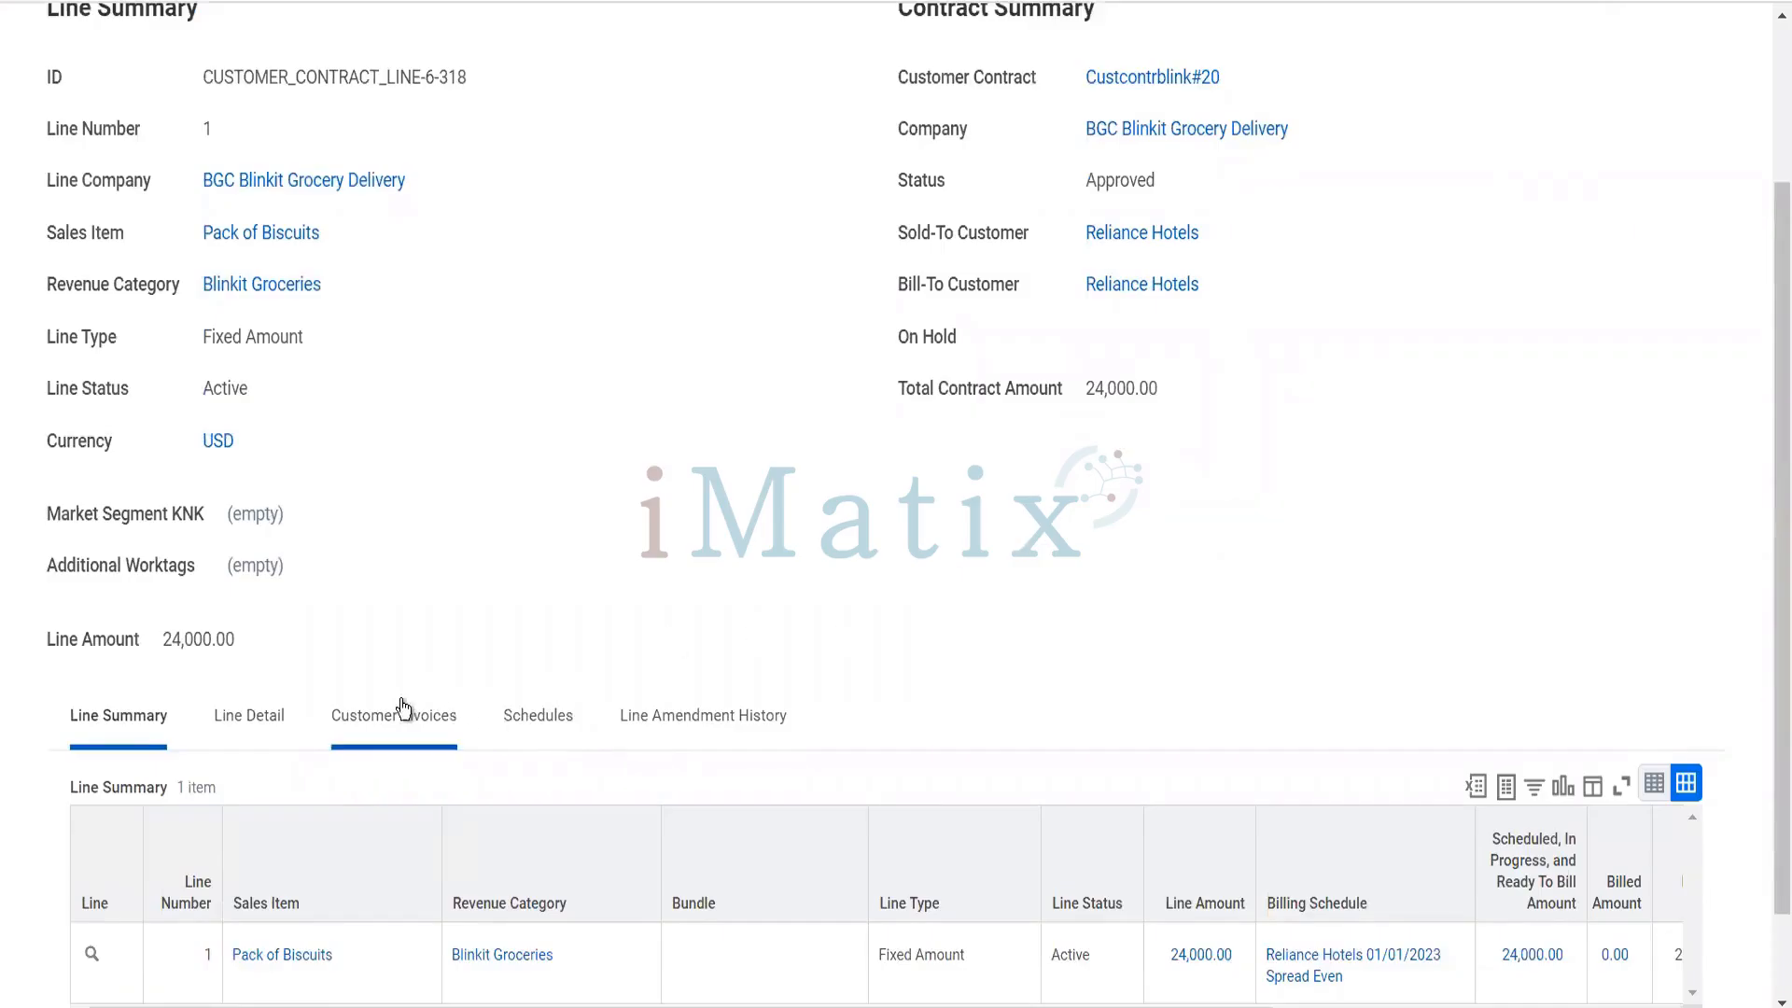
click(277, 725)
scroll(434, 598, down, 8)
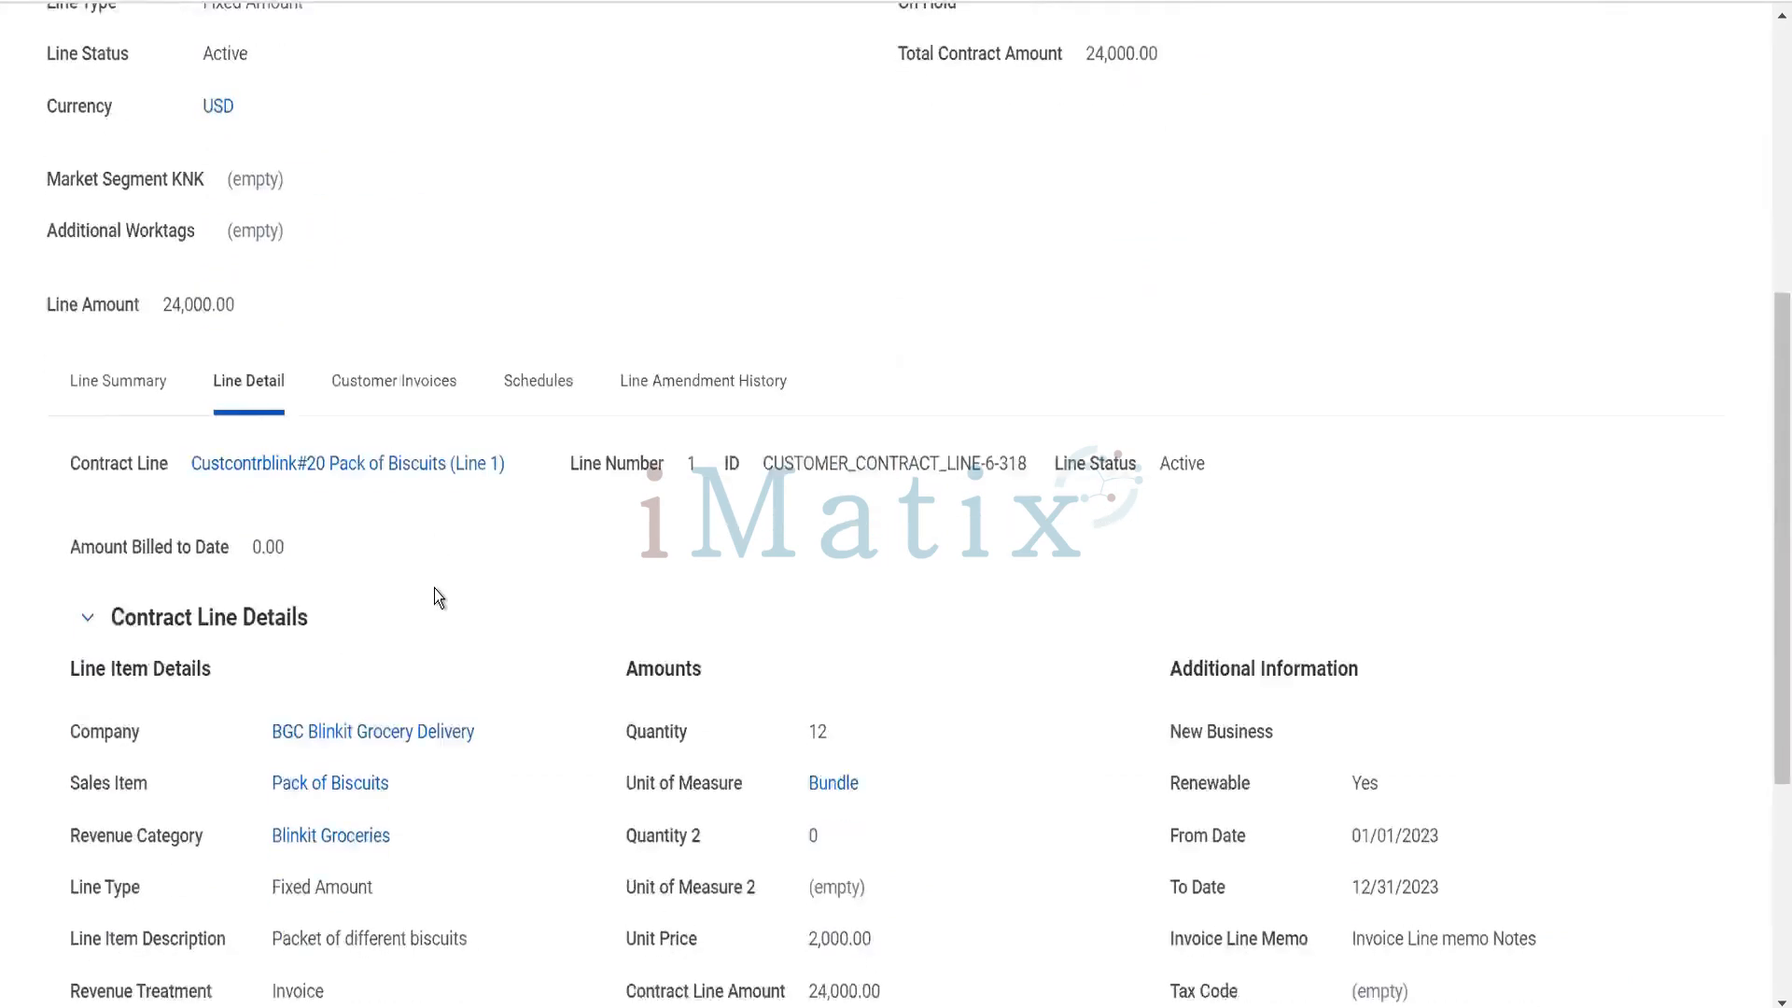
- Open the customer contract from the contract line and check its Billed Amount and Deferred Revenue Balance
scroll(436, 597, up, 10)
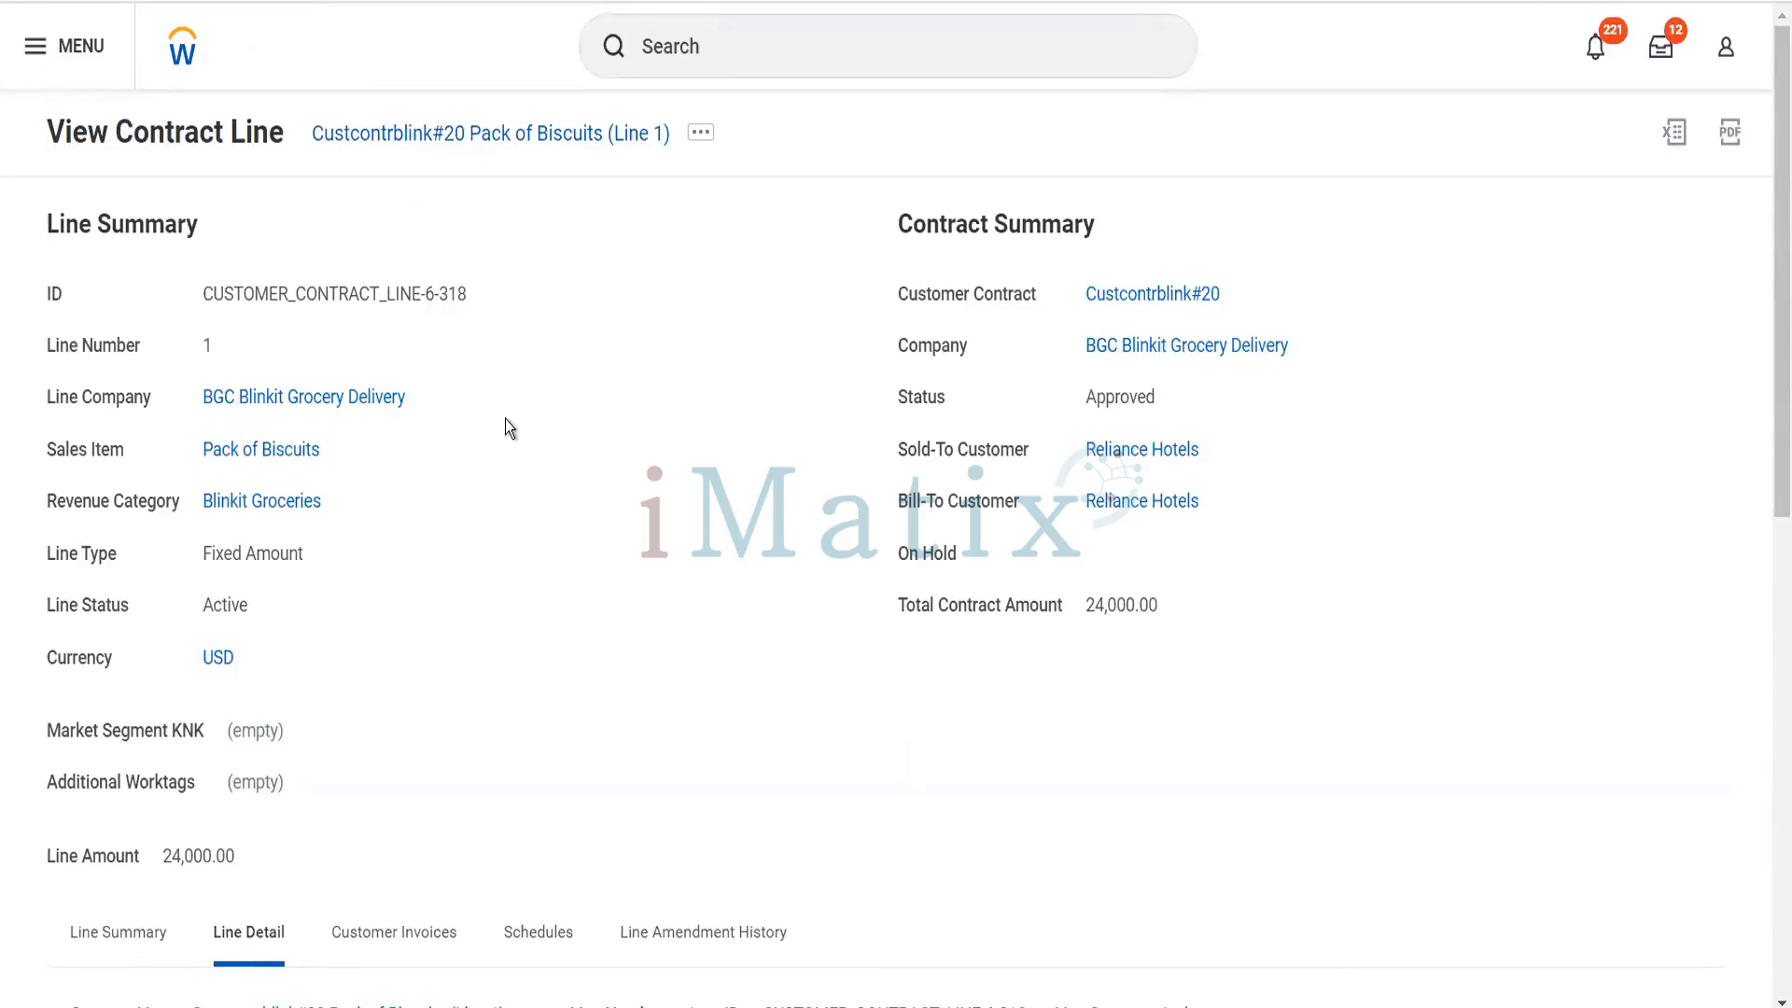
click(1141, 296)
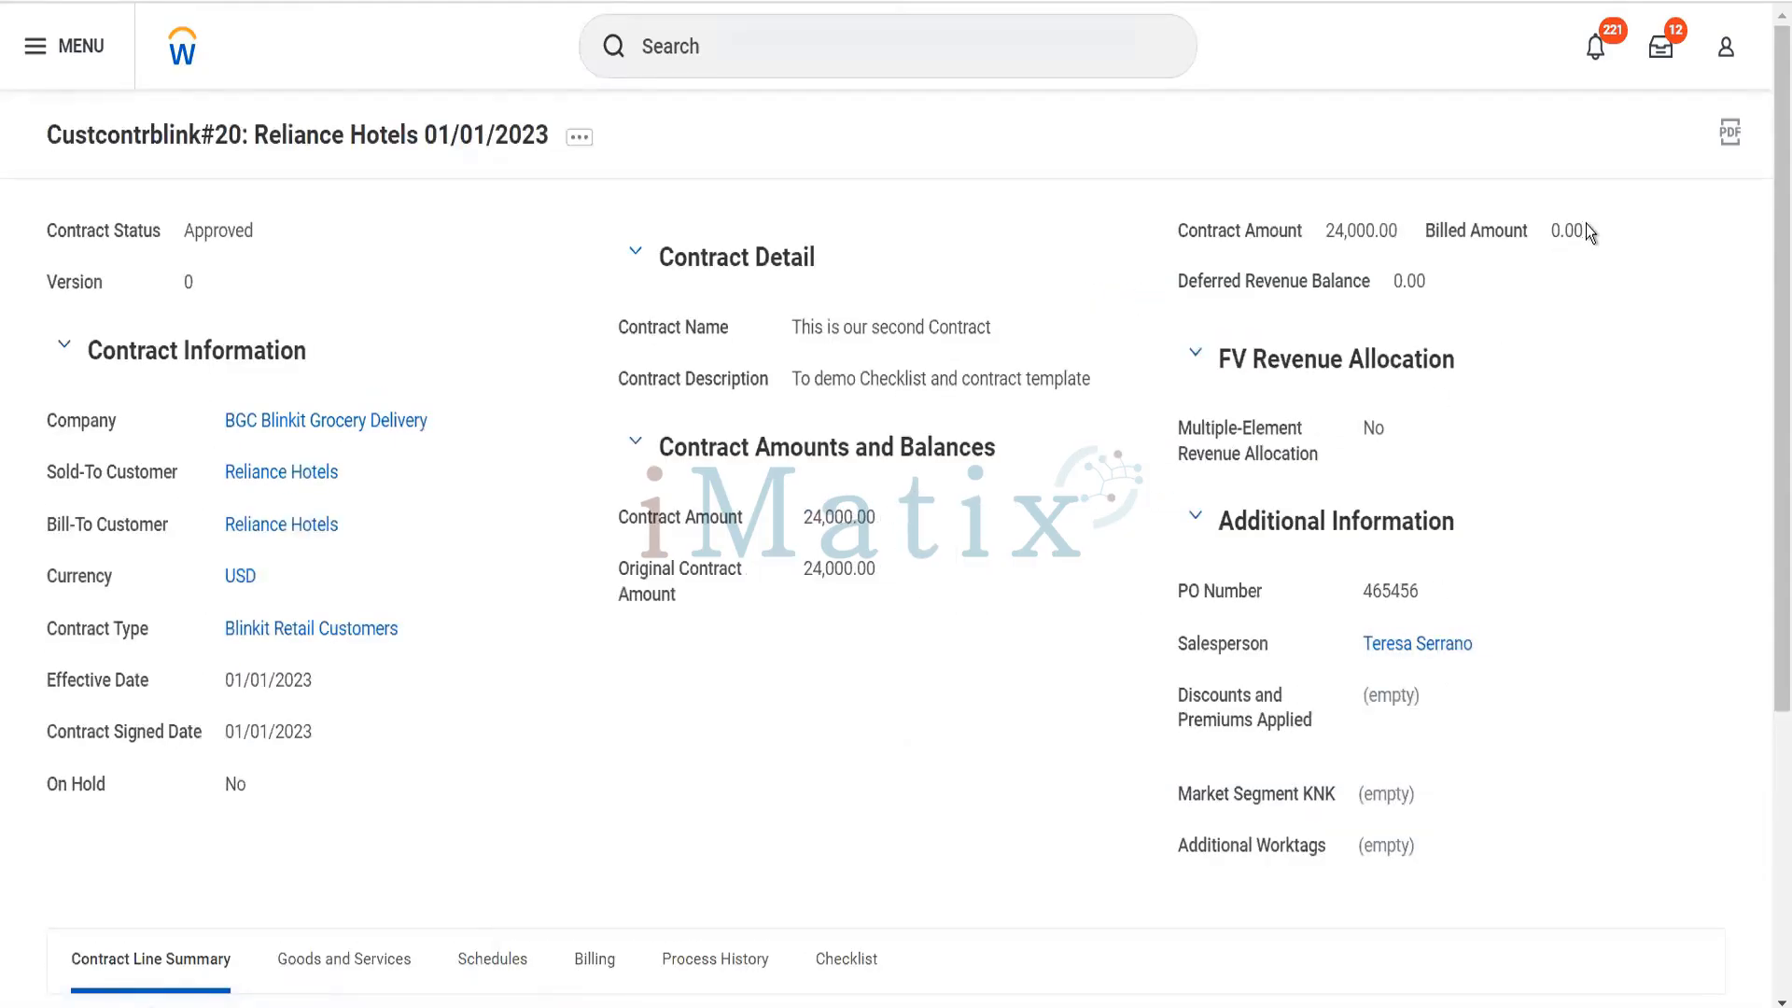
drag(1587, 224, 1548, 256)
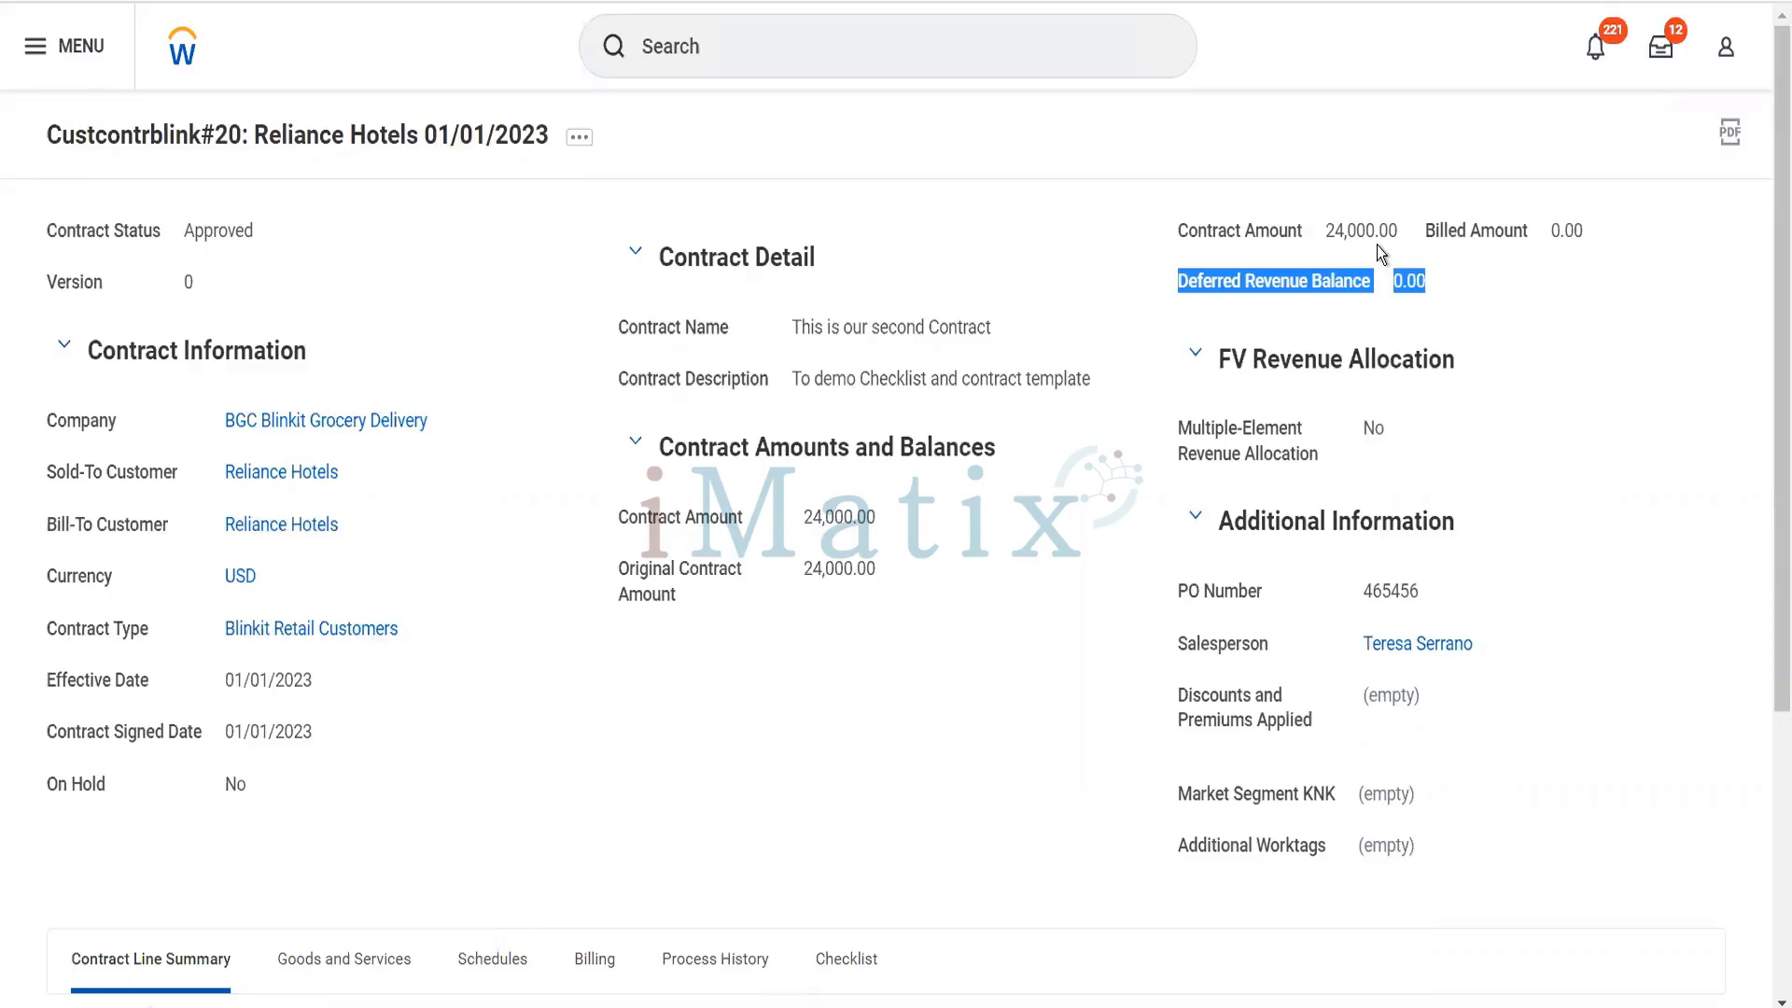
- Search for "discount" and open the Maintain Customer Contract Discounts and Premiums task
click(982, 21)
text(discount)
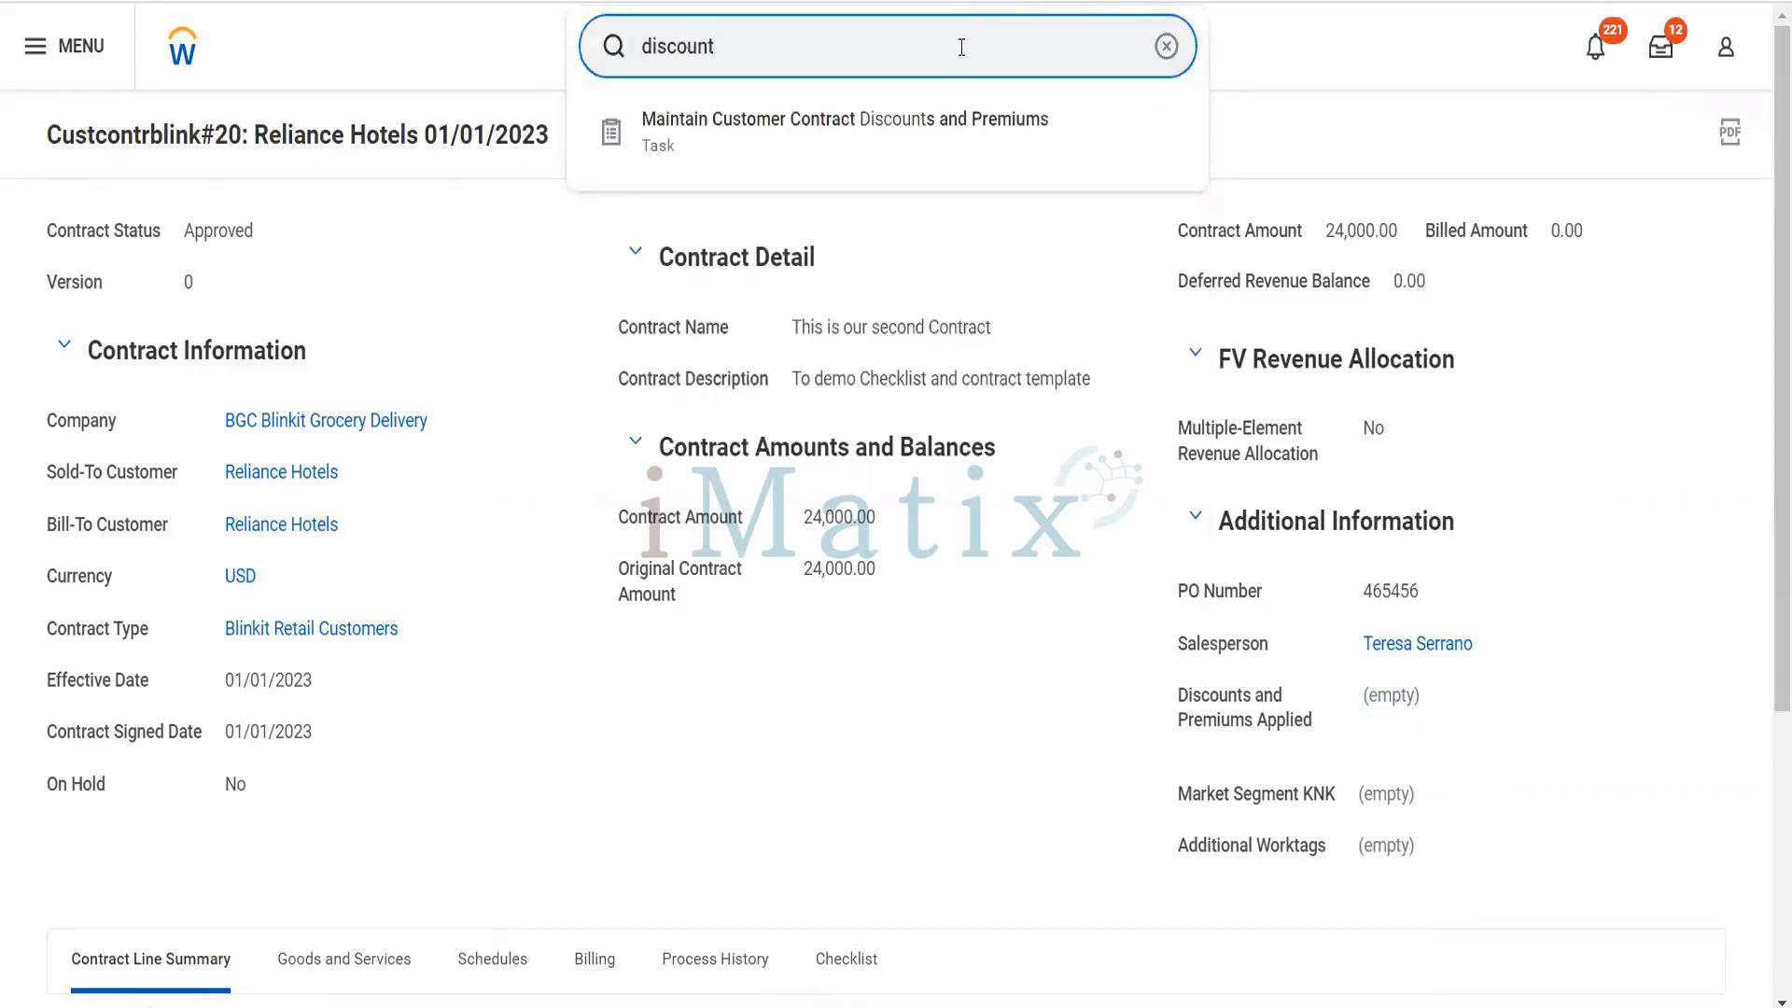
click(925, 119)
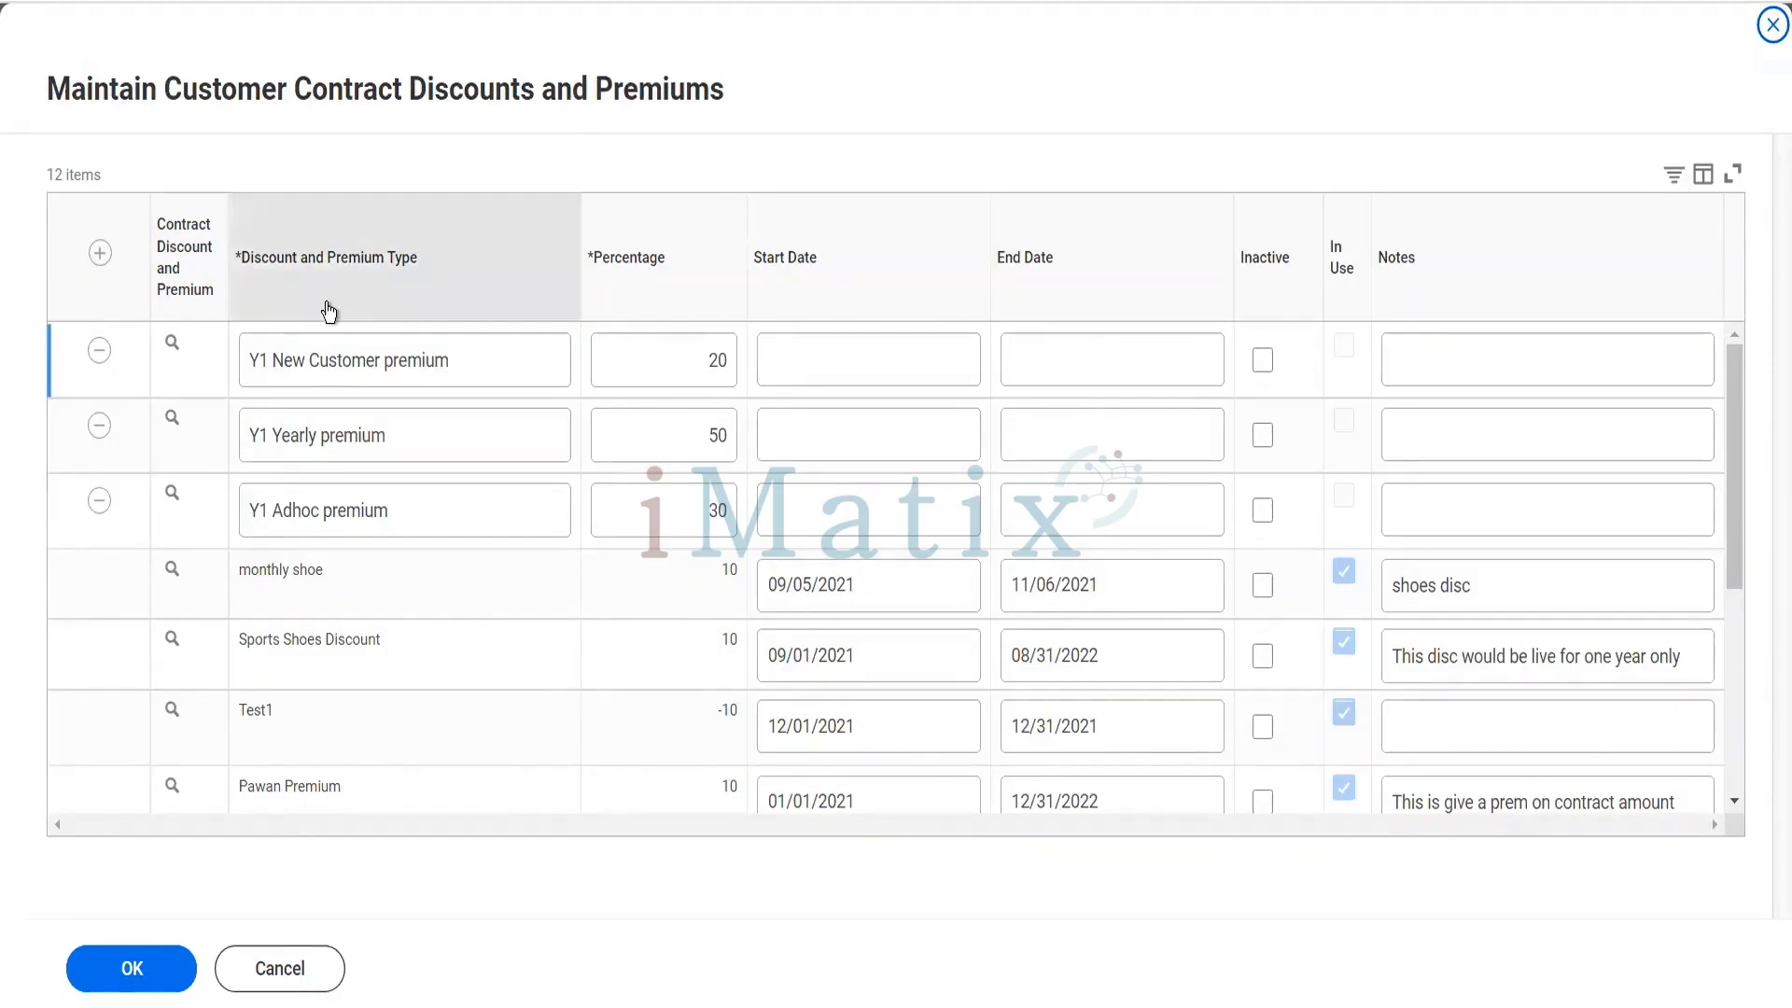
- Add a discount and premium type row named Blinkit Discount with a percentage of -10
click(99, 254)
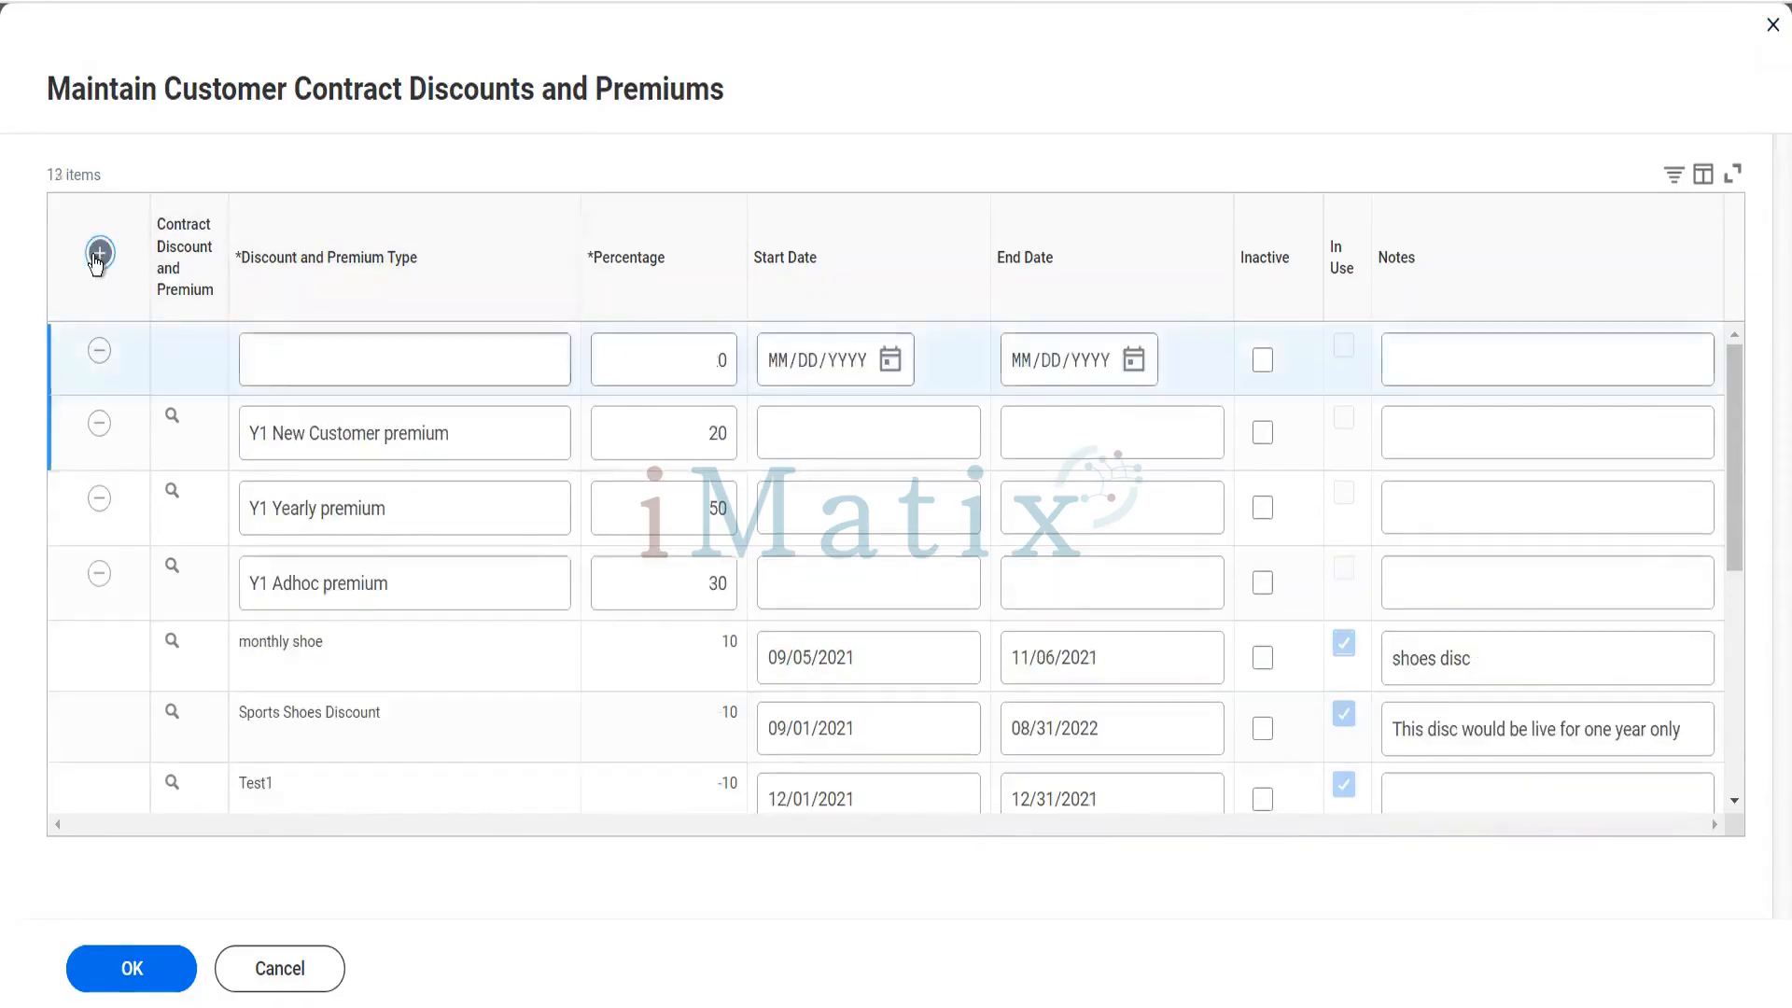
click(288, 371)
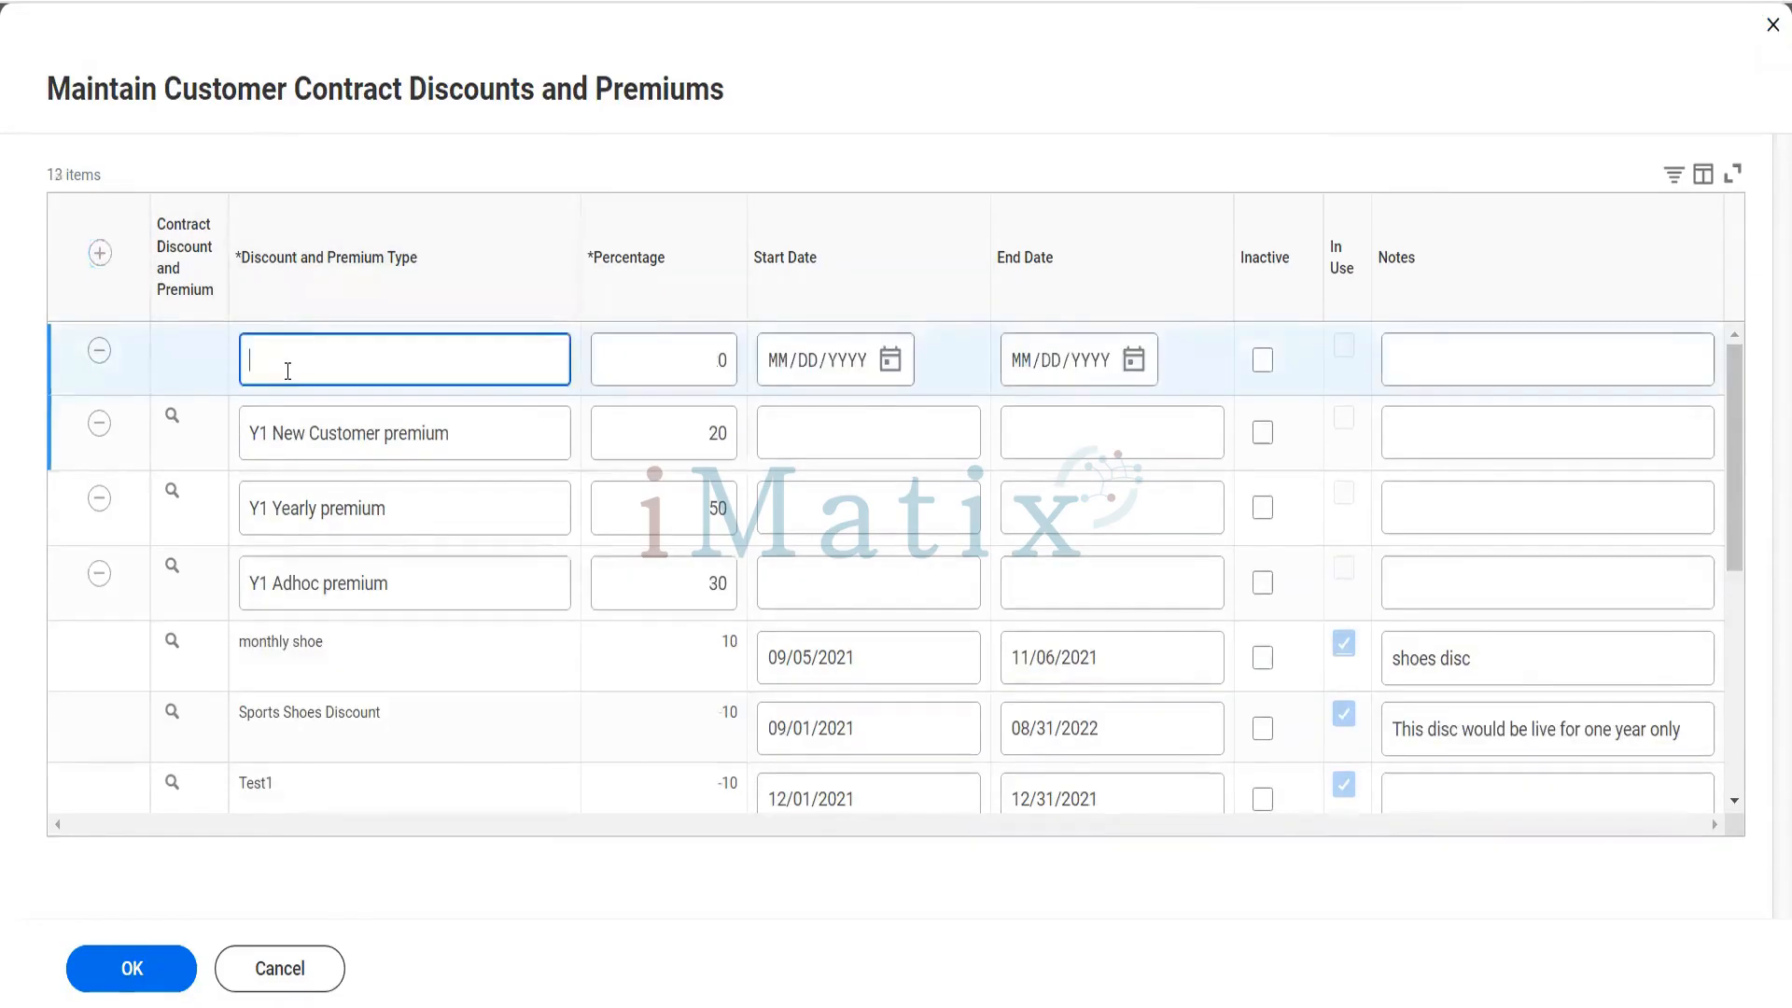
text(Blinkit Doscu)
key(BackSpace)
key(BackSpace)
key(BackSpace)
key(BackSpace)
text(iscount)
key(Tab)
text(-10)
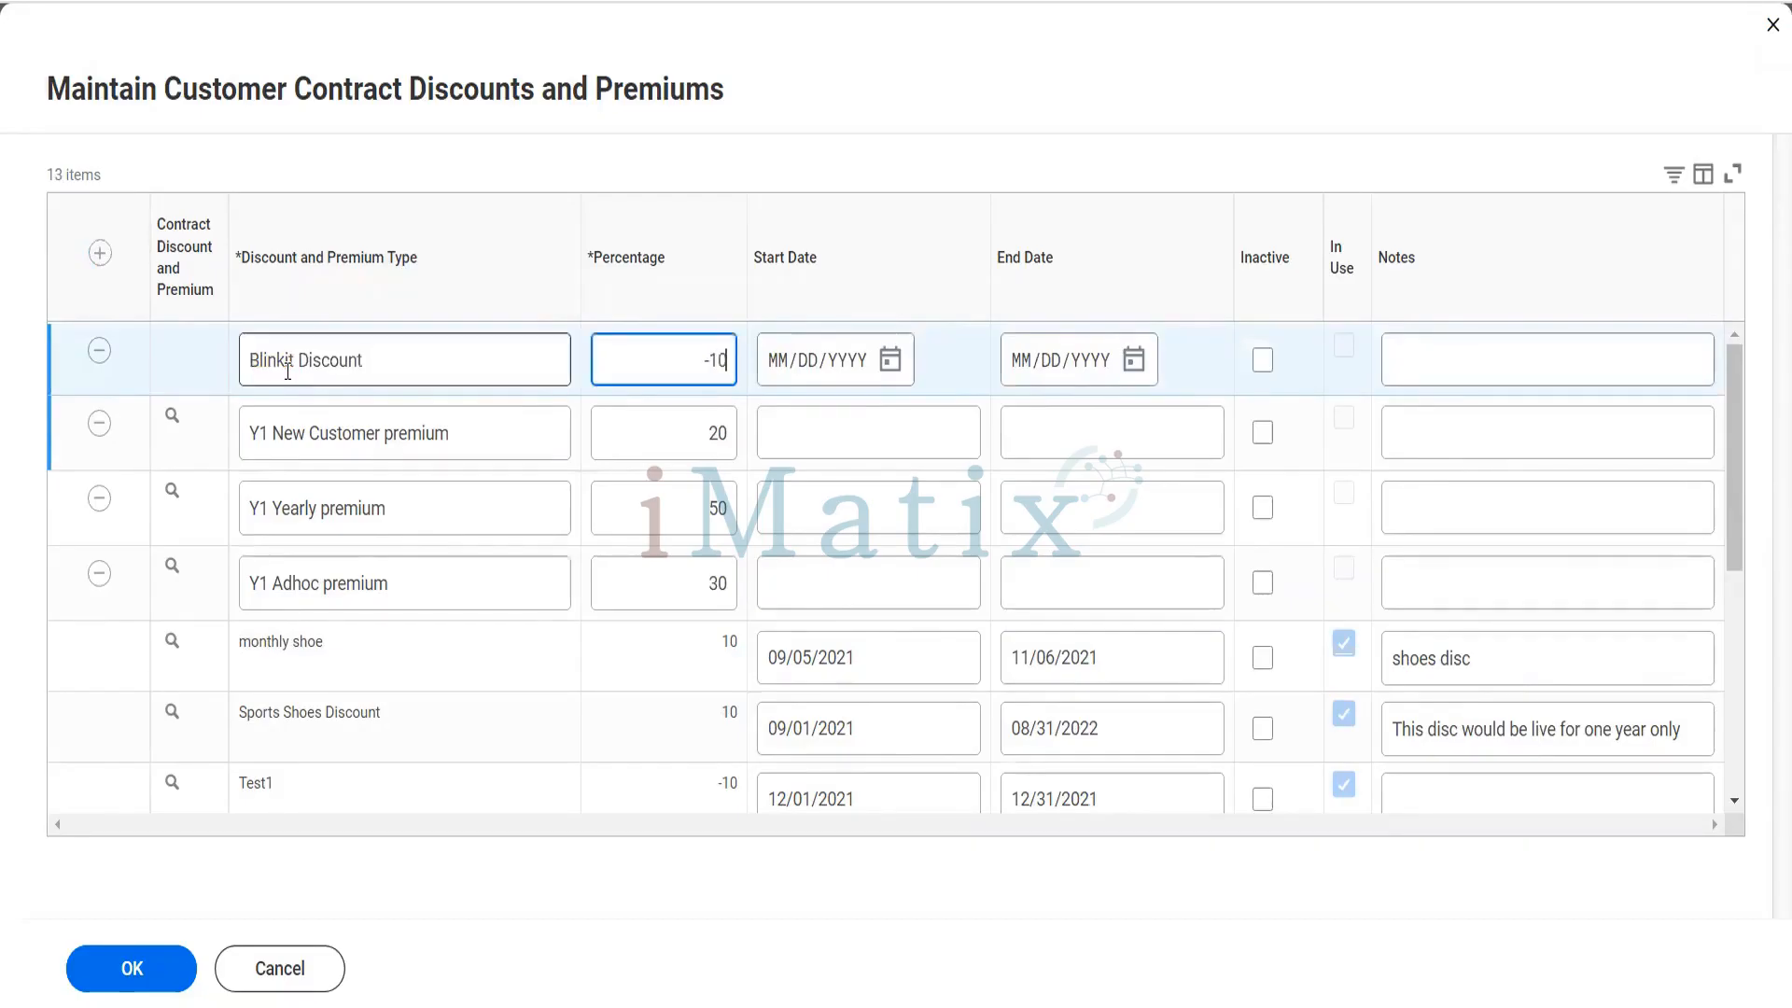
- Set the Blinkit Discount's start date to 01/01/2023 and end date to 12/31/2023, and save the discounts and premiums
key(Tab)
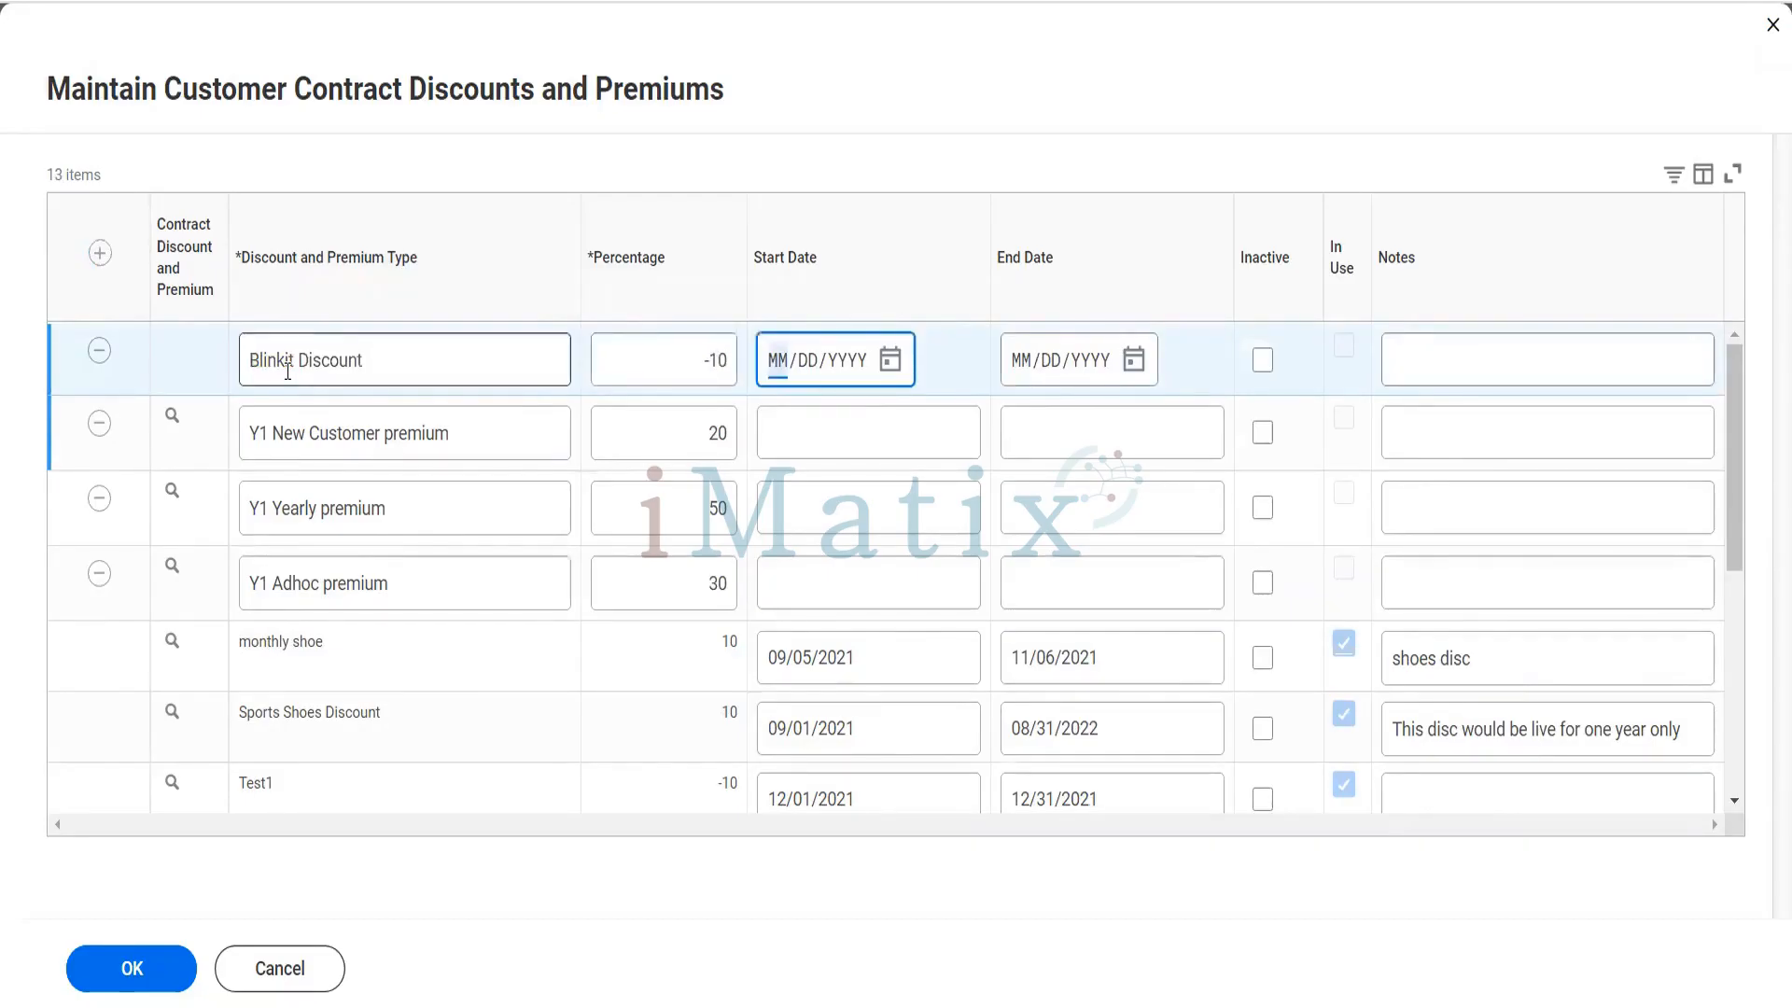
text(01/01/2)
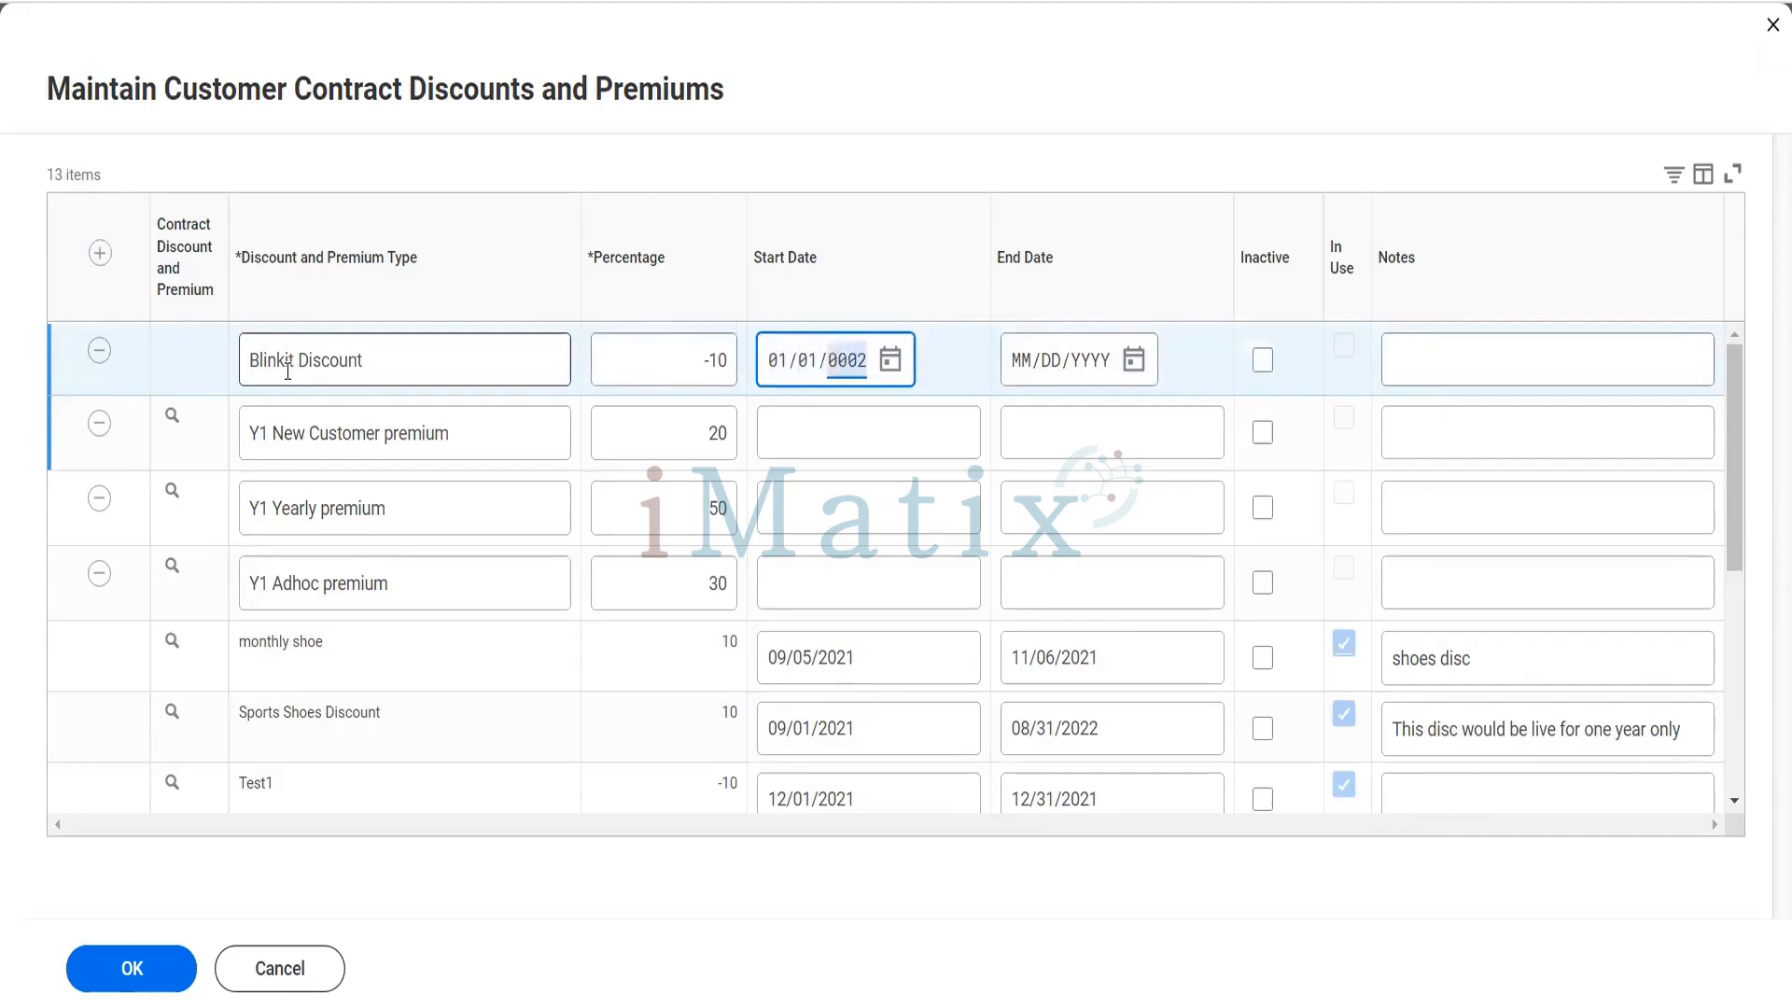
text(023)
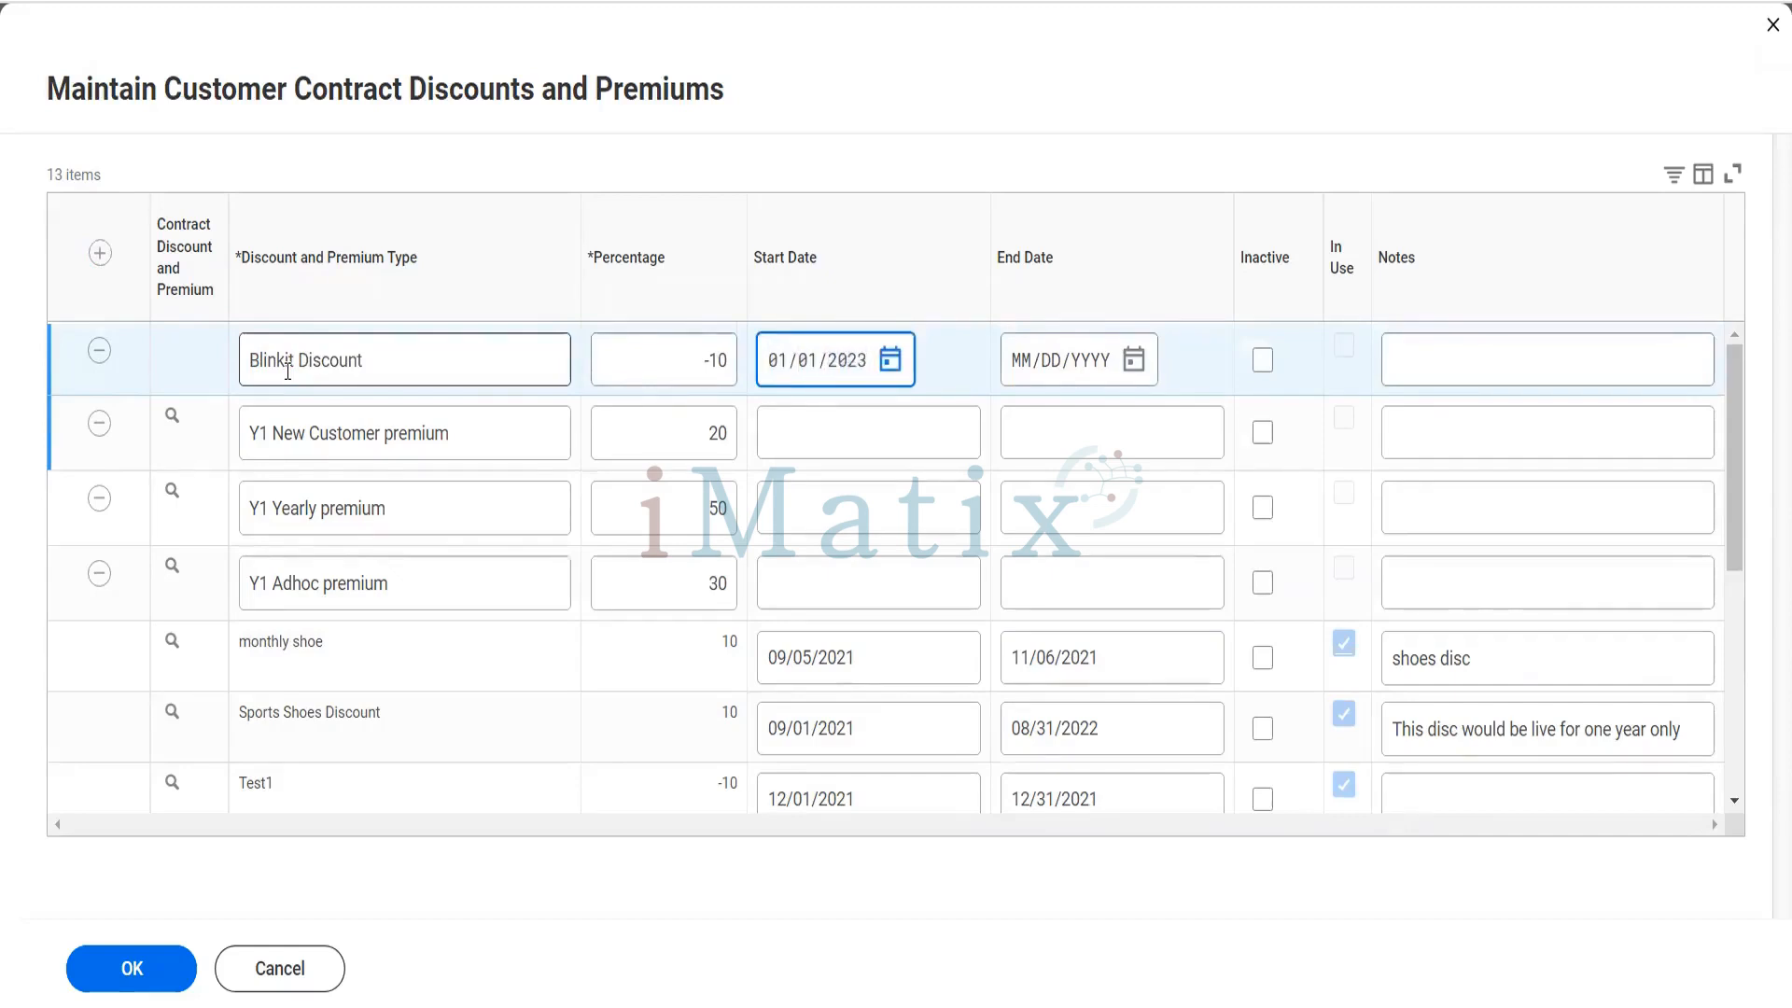
key(Tab)
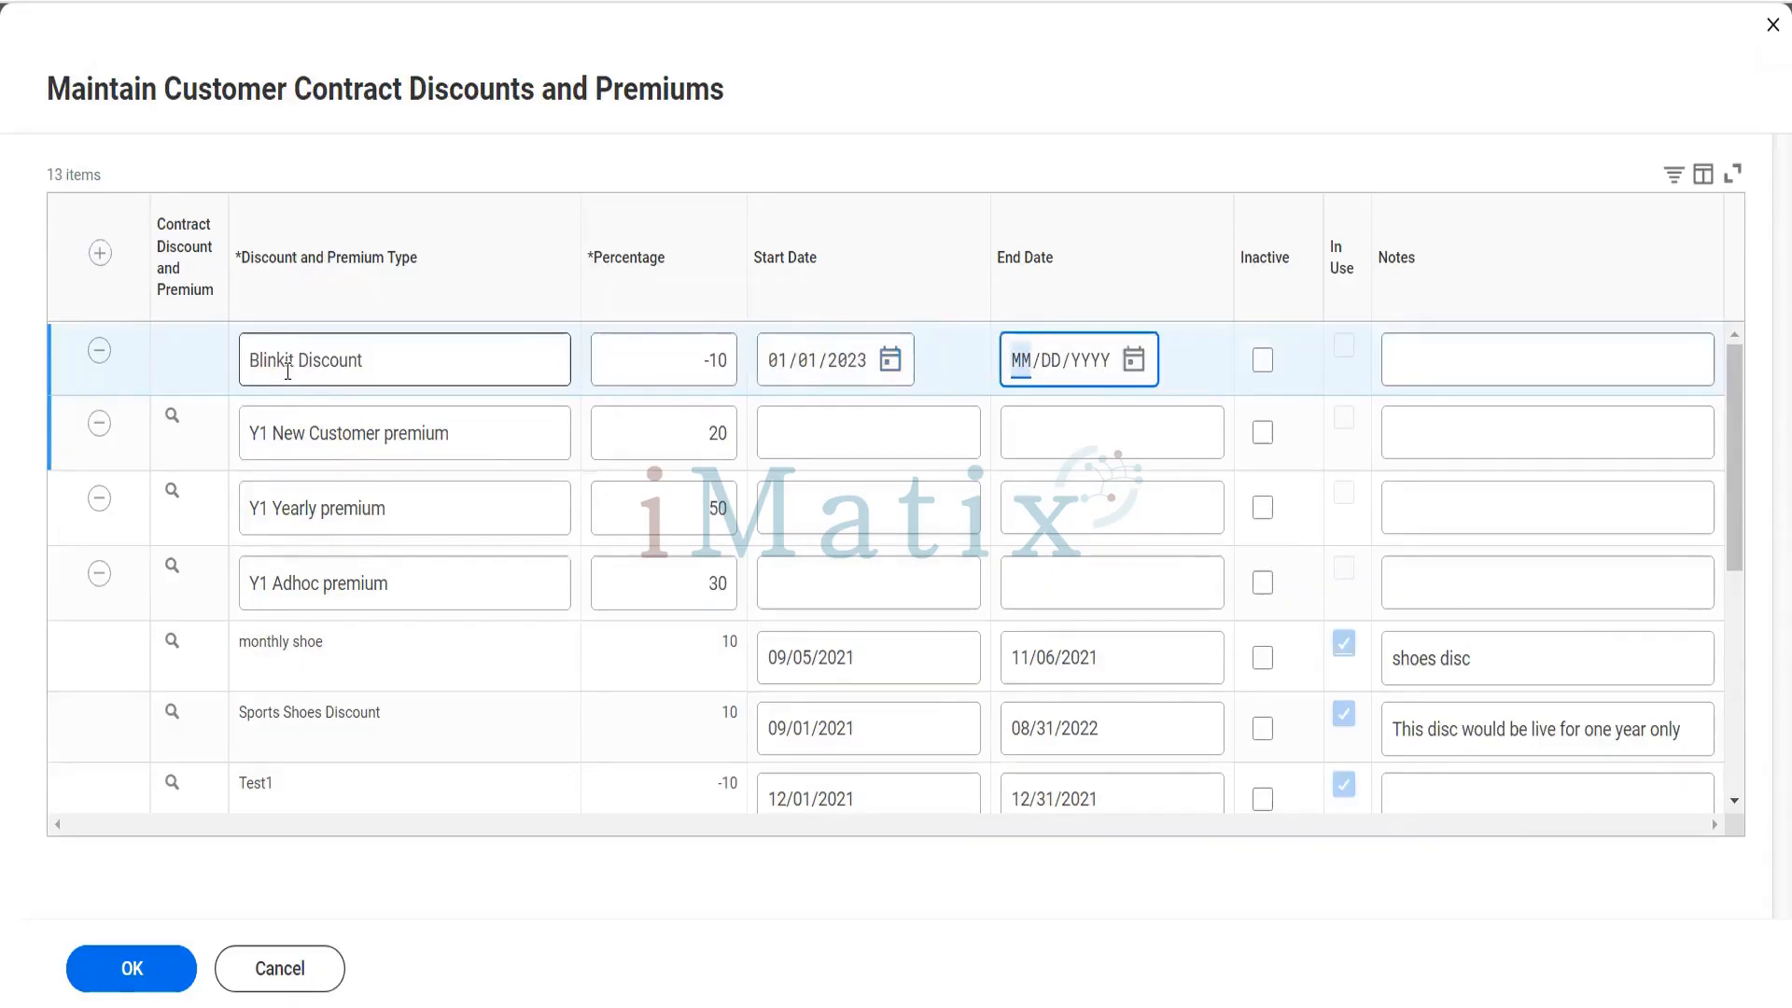
text(123)
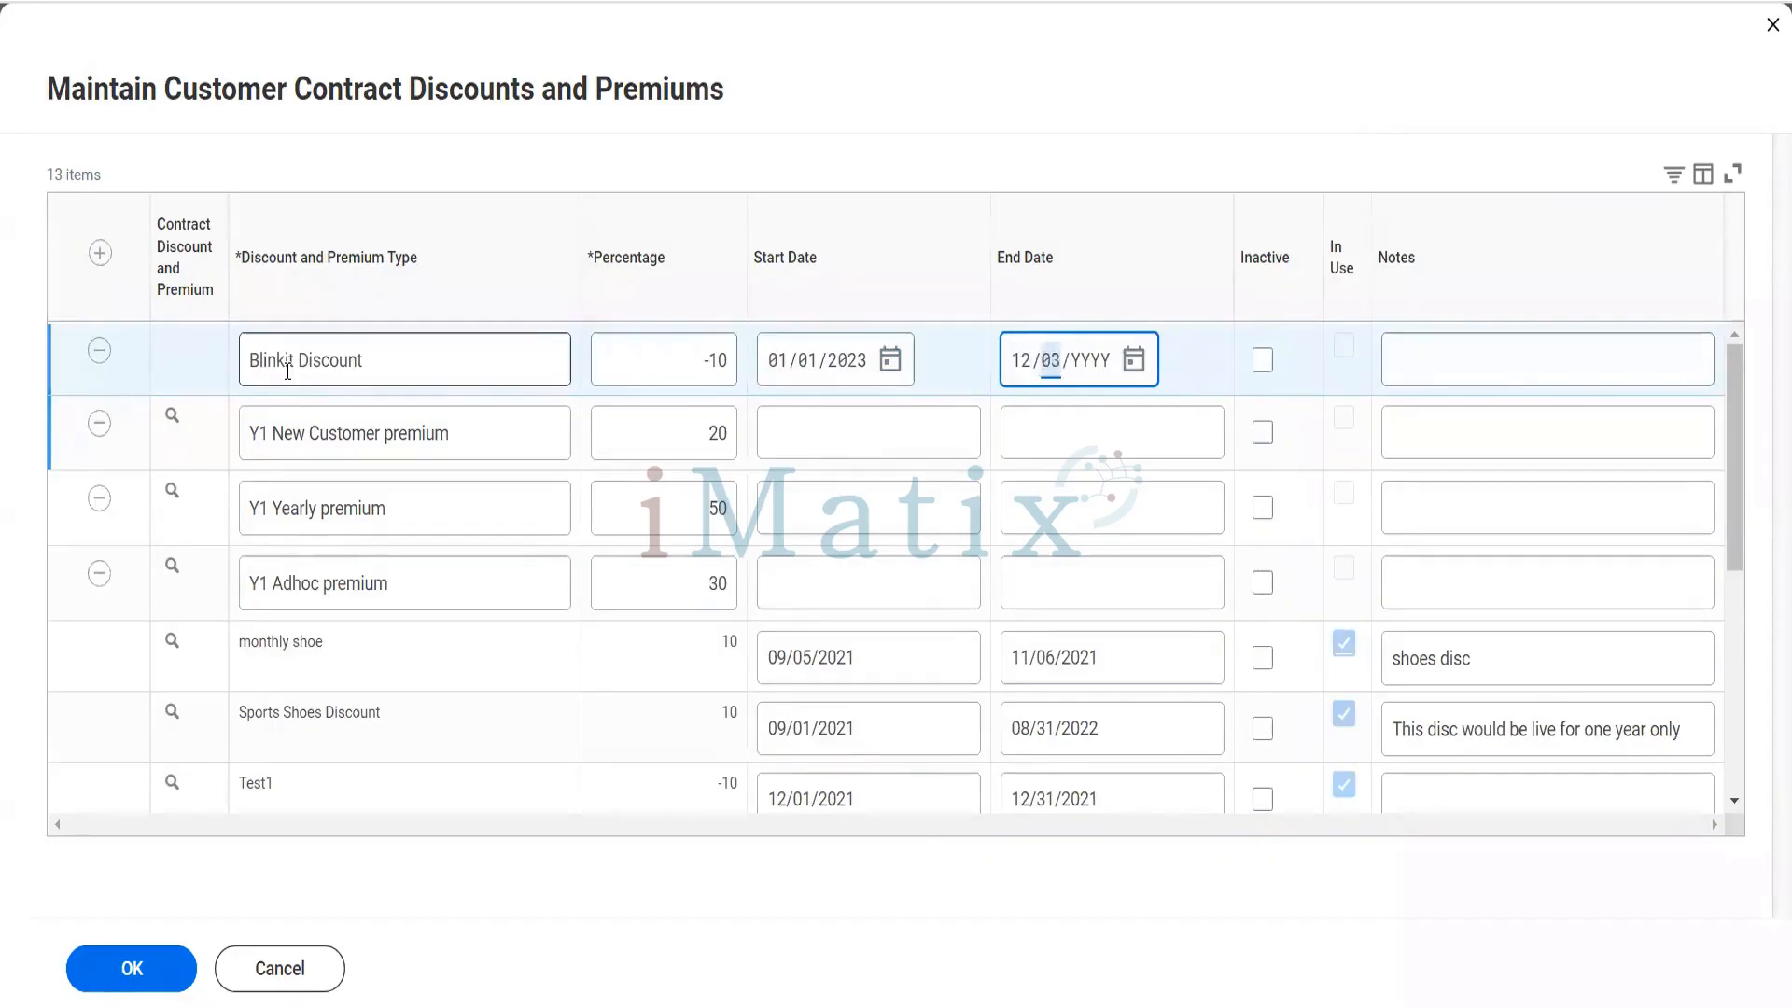
key(shift+Tab)
key(Tab)
text(312023)
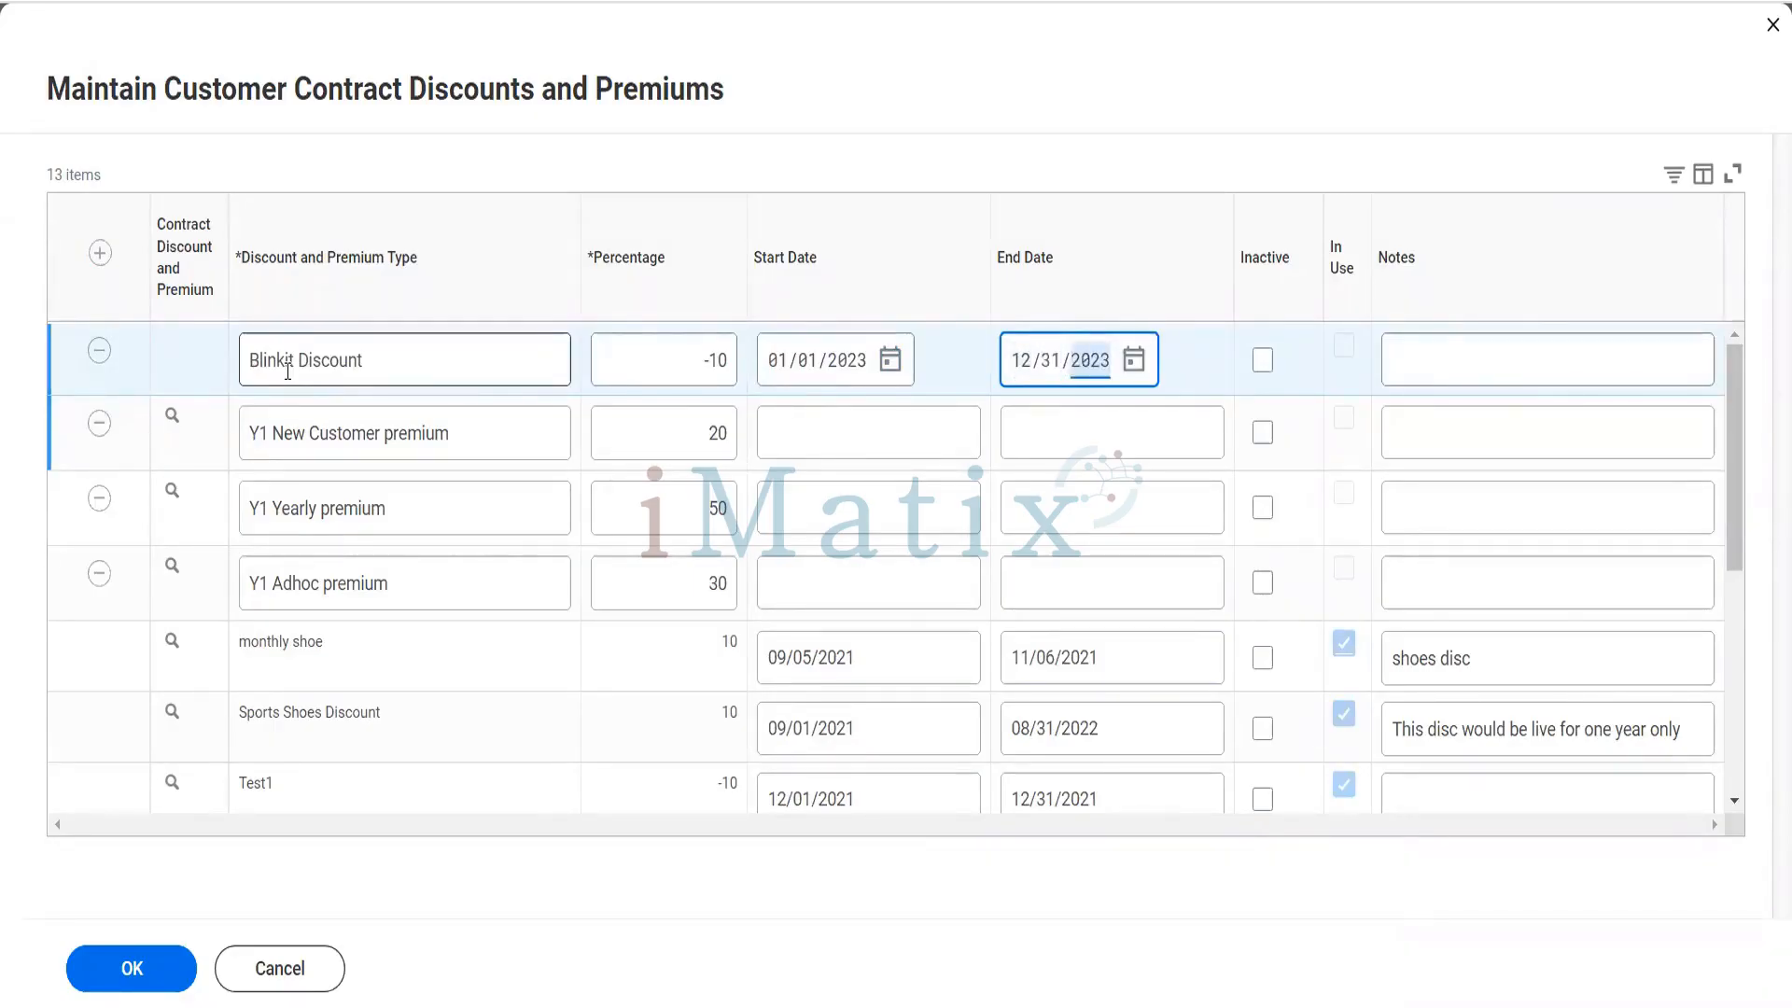
click(111, 968)
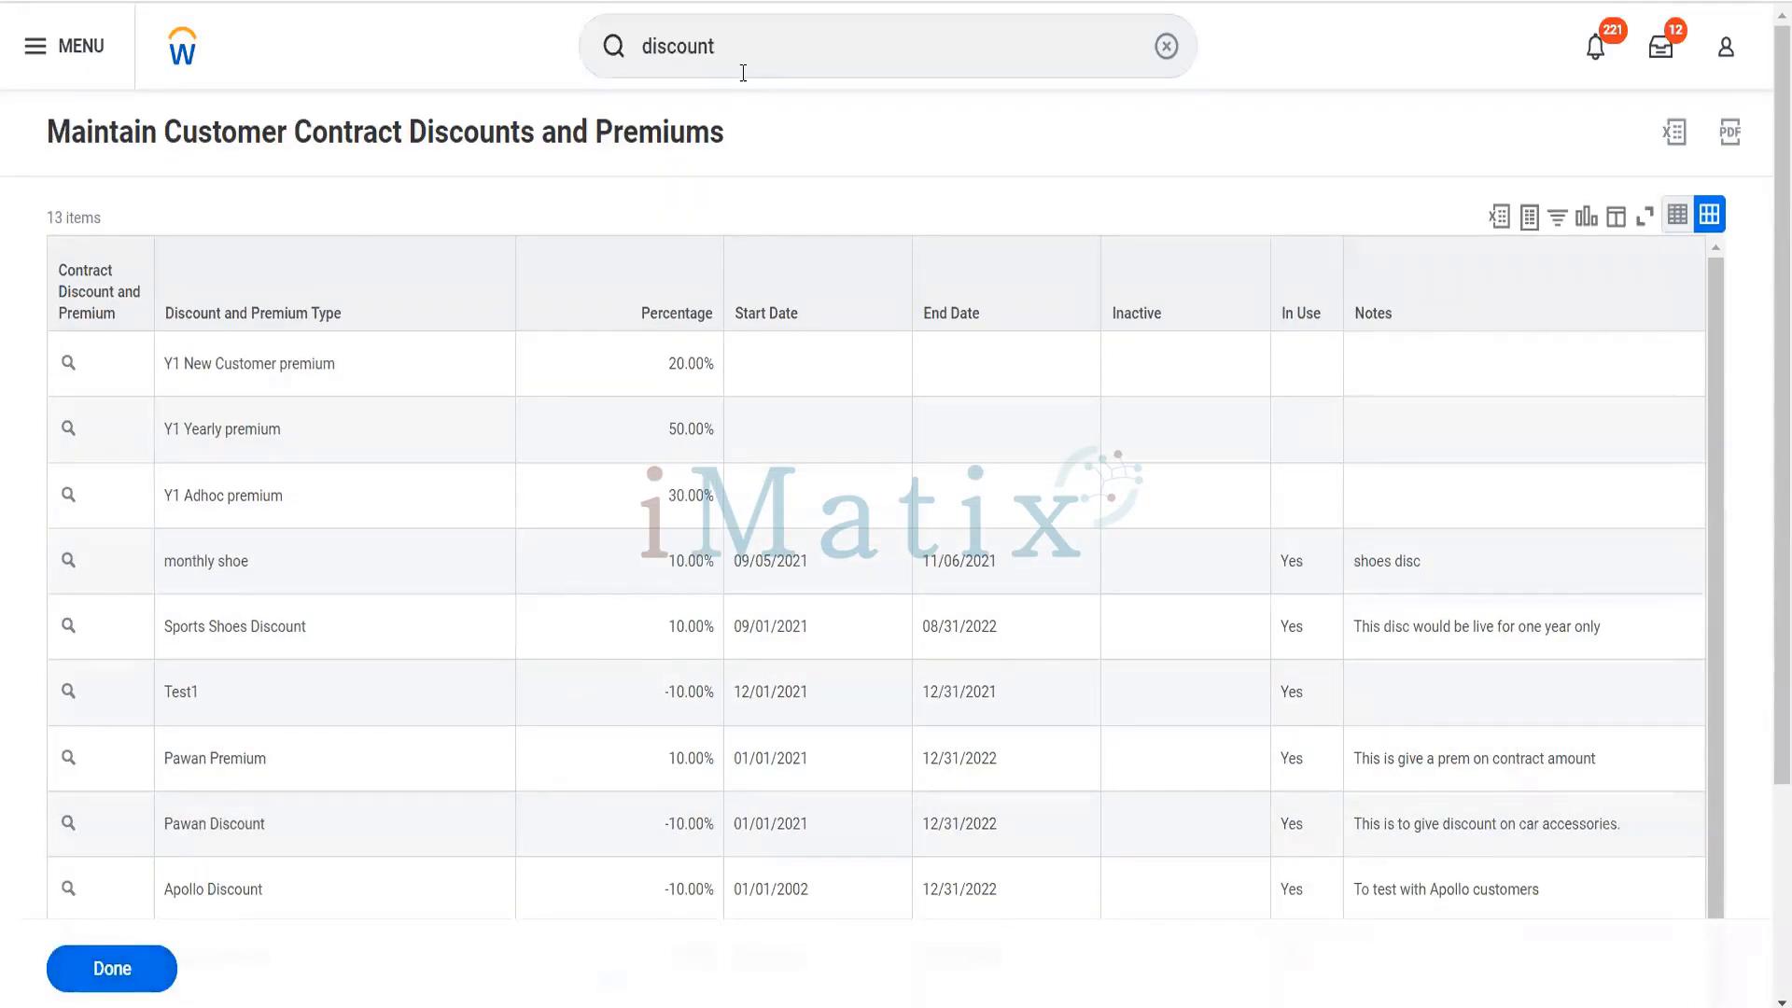
- Search for "cr cust contract" and open the Create Customer Contract task
click(676, 51)
text(c)
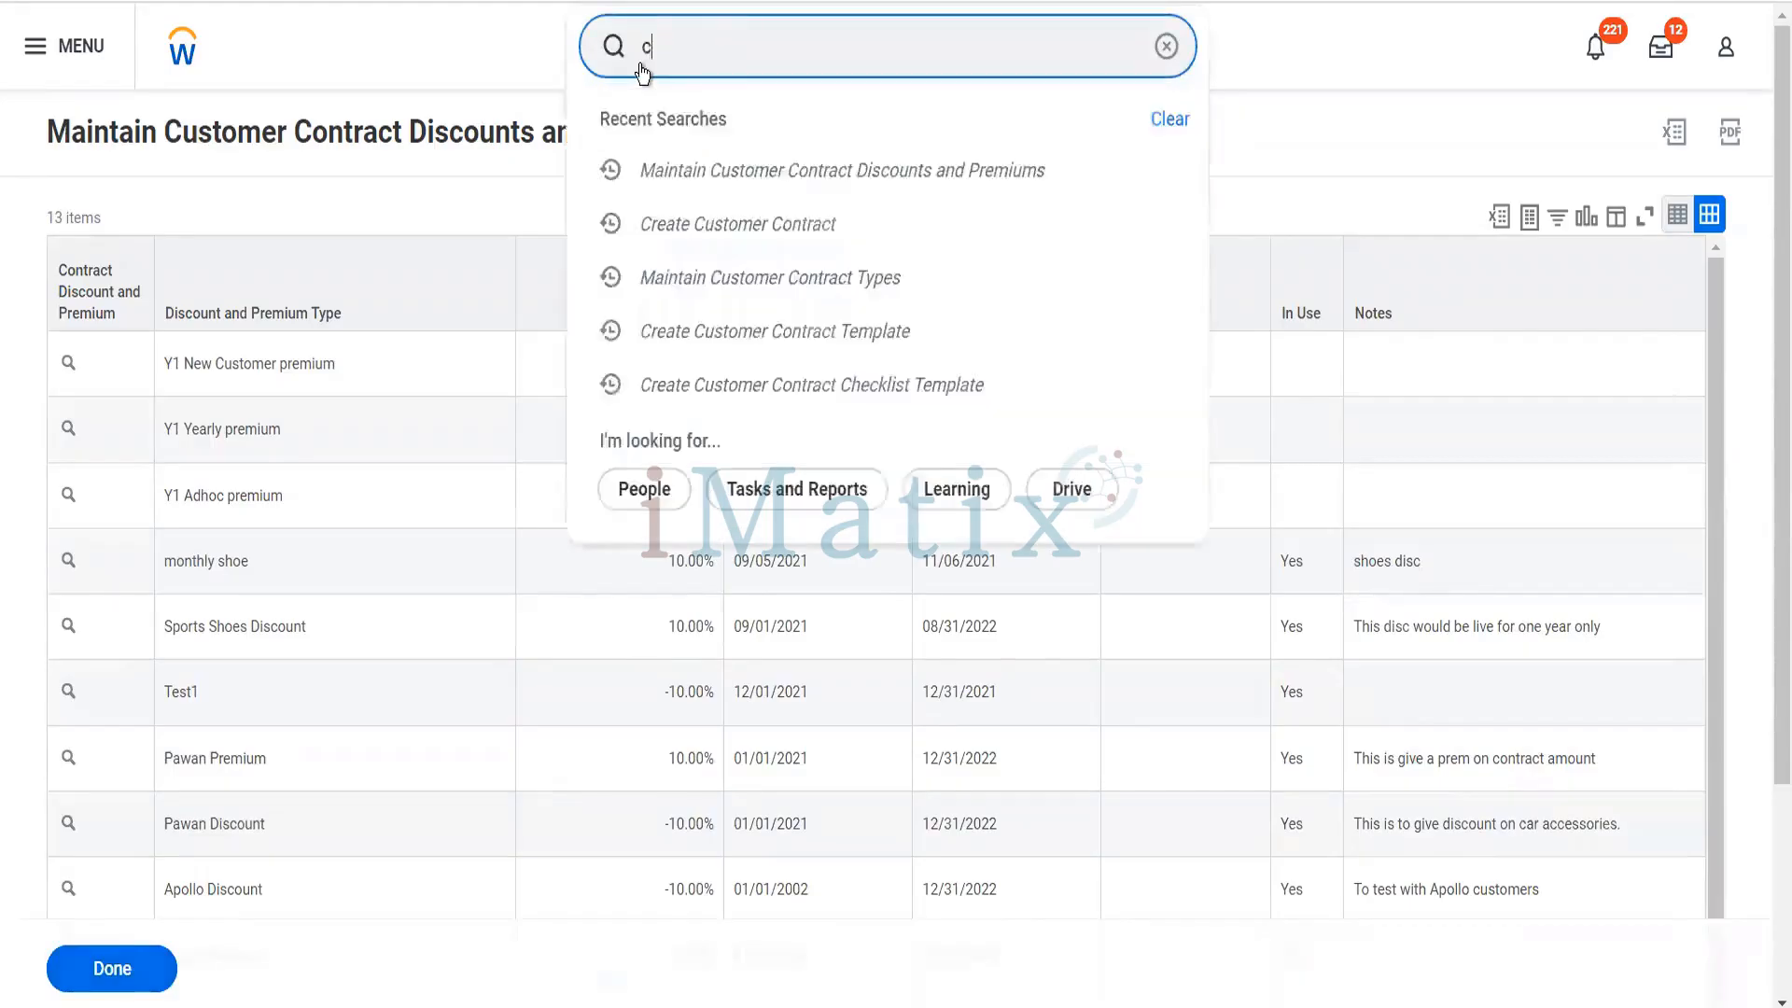
text(r cust contract)
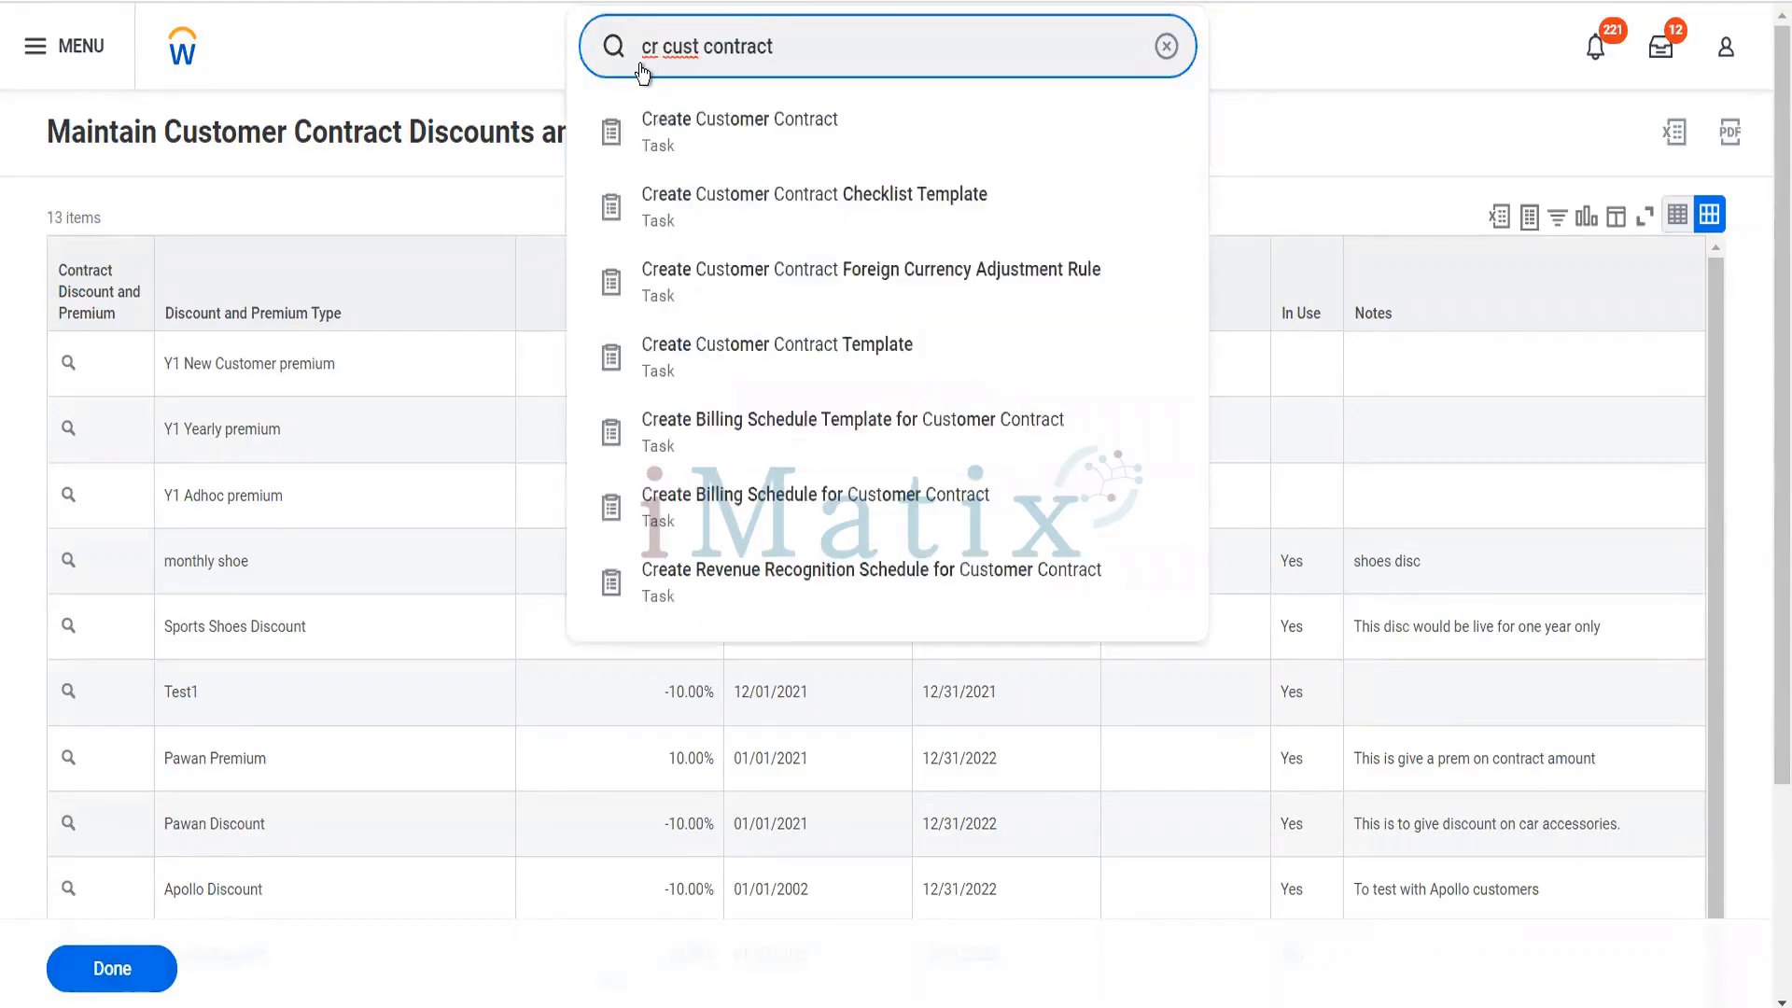
key(Return)
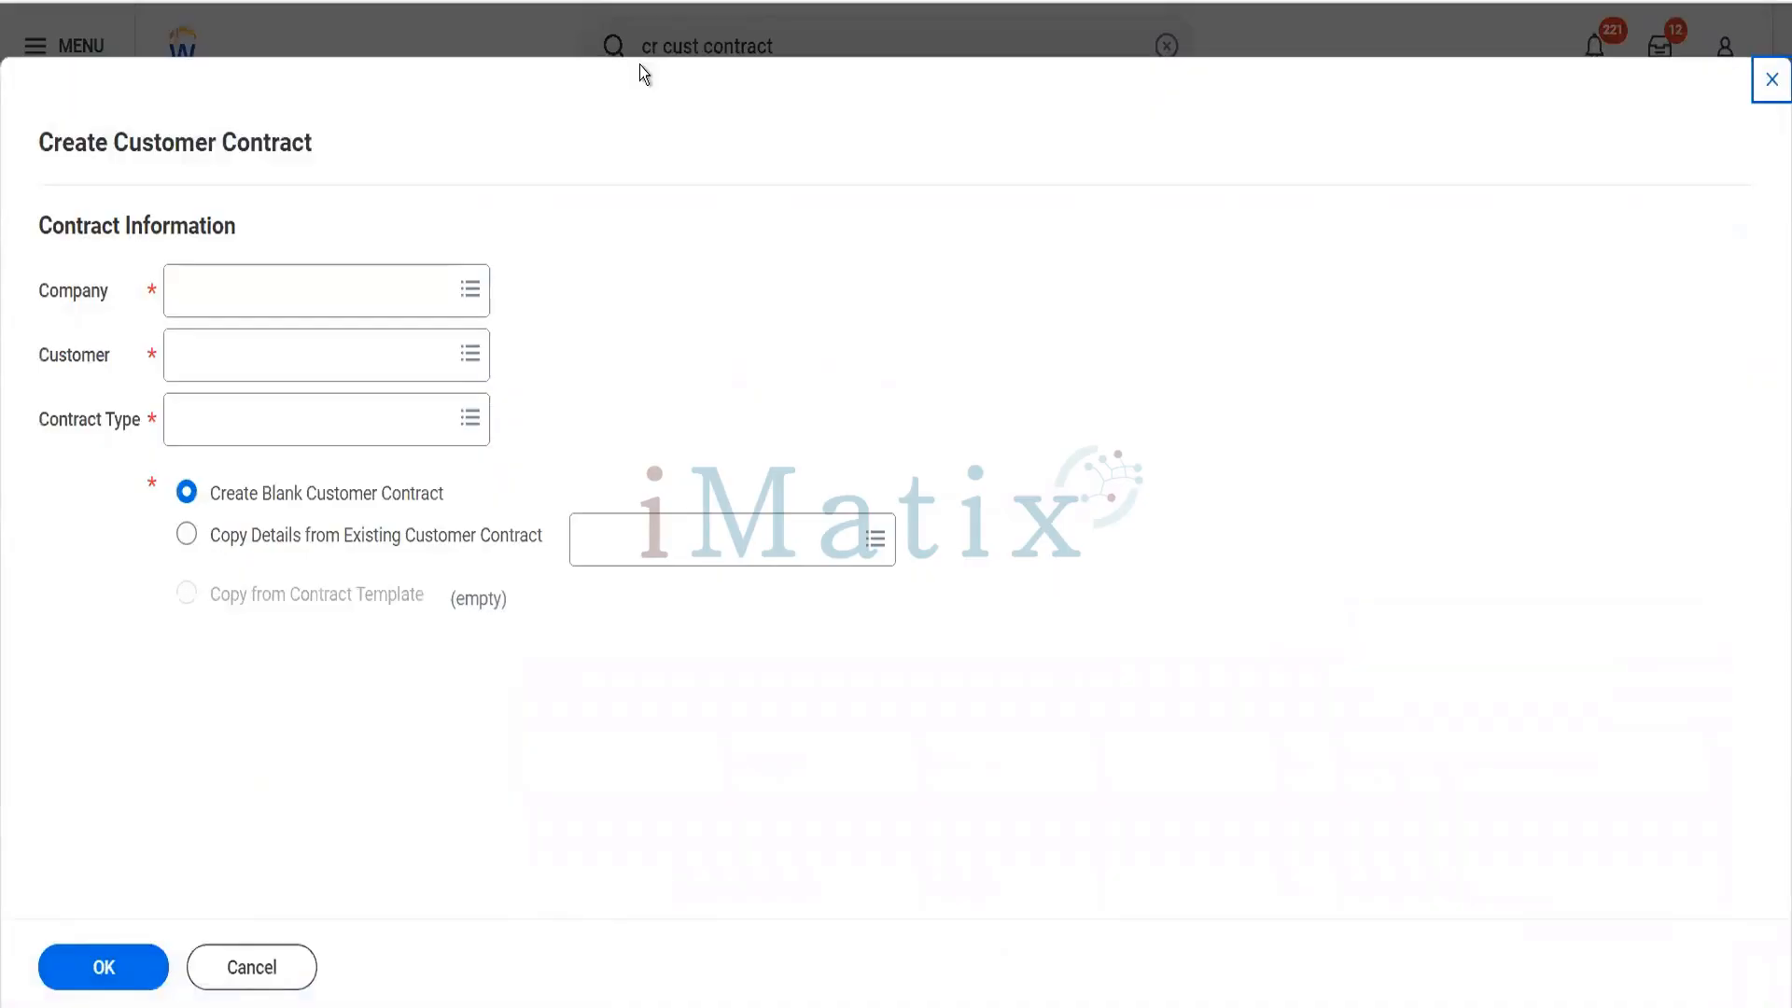
- Start a customer contract for company BGC Blinkit Grocery Delivery, customer Reliance Hotels and contract type Blinkit Retail Customers, copied from the Blinkit Customer Contract Template
click(324, 308)
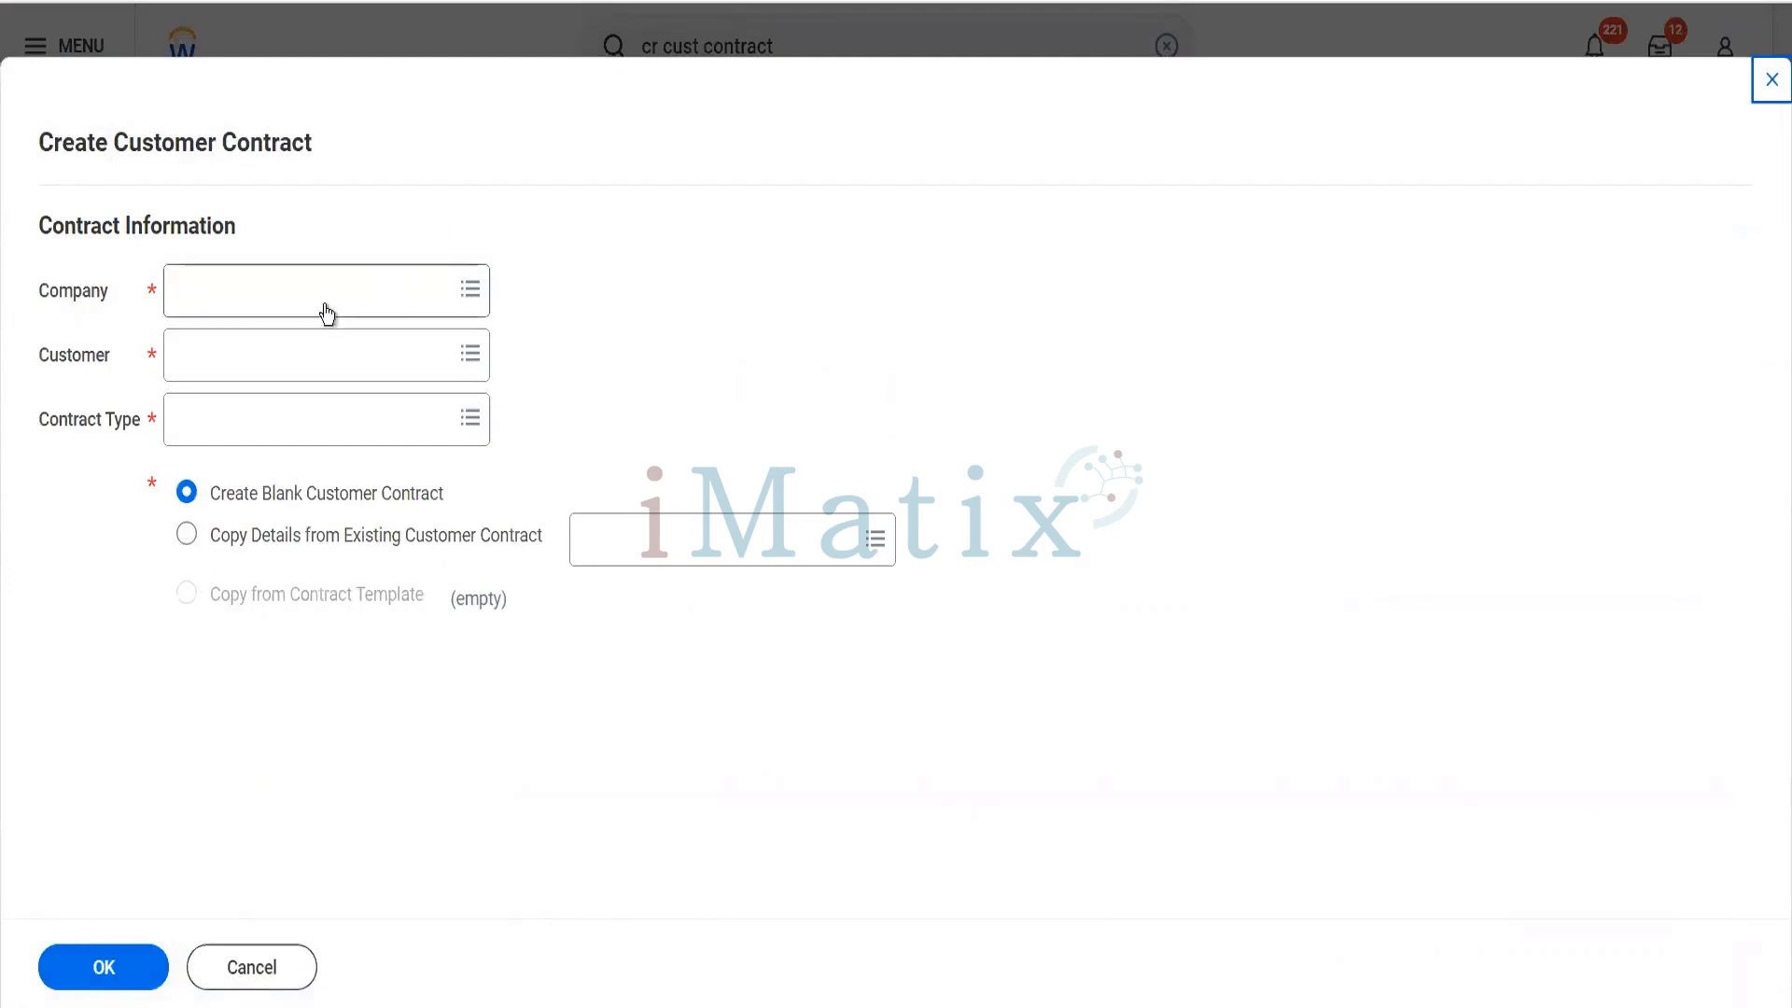
text(bgc)
key(Return)
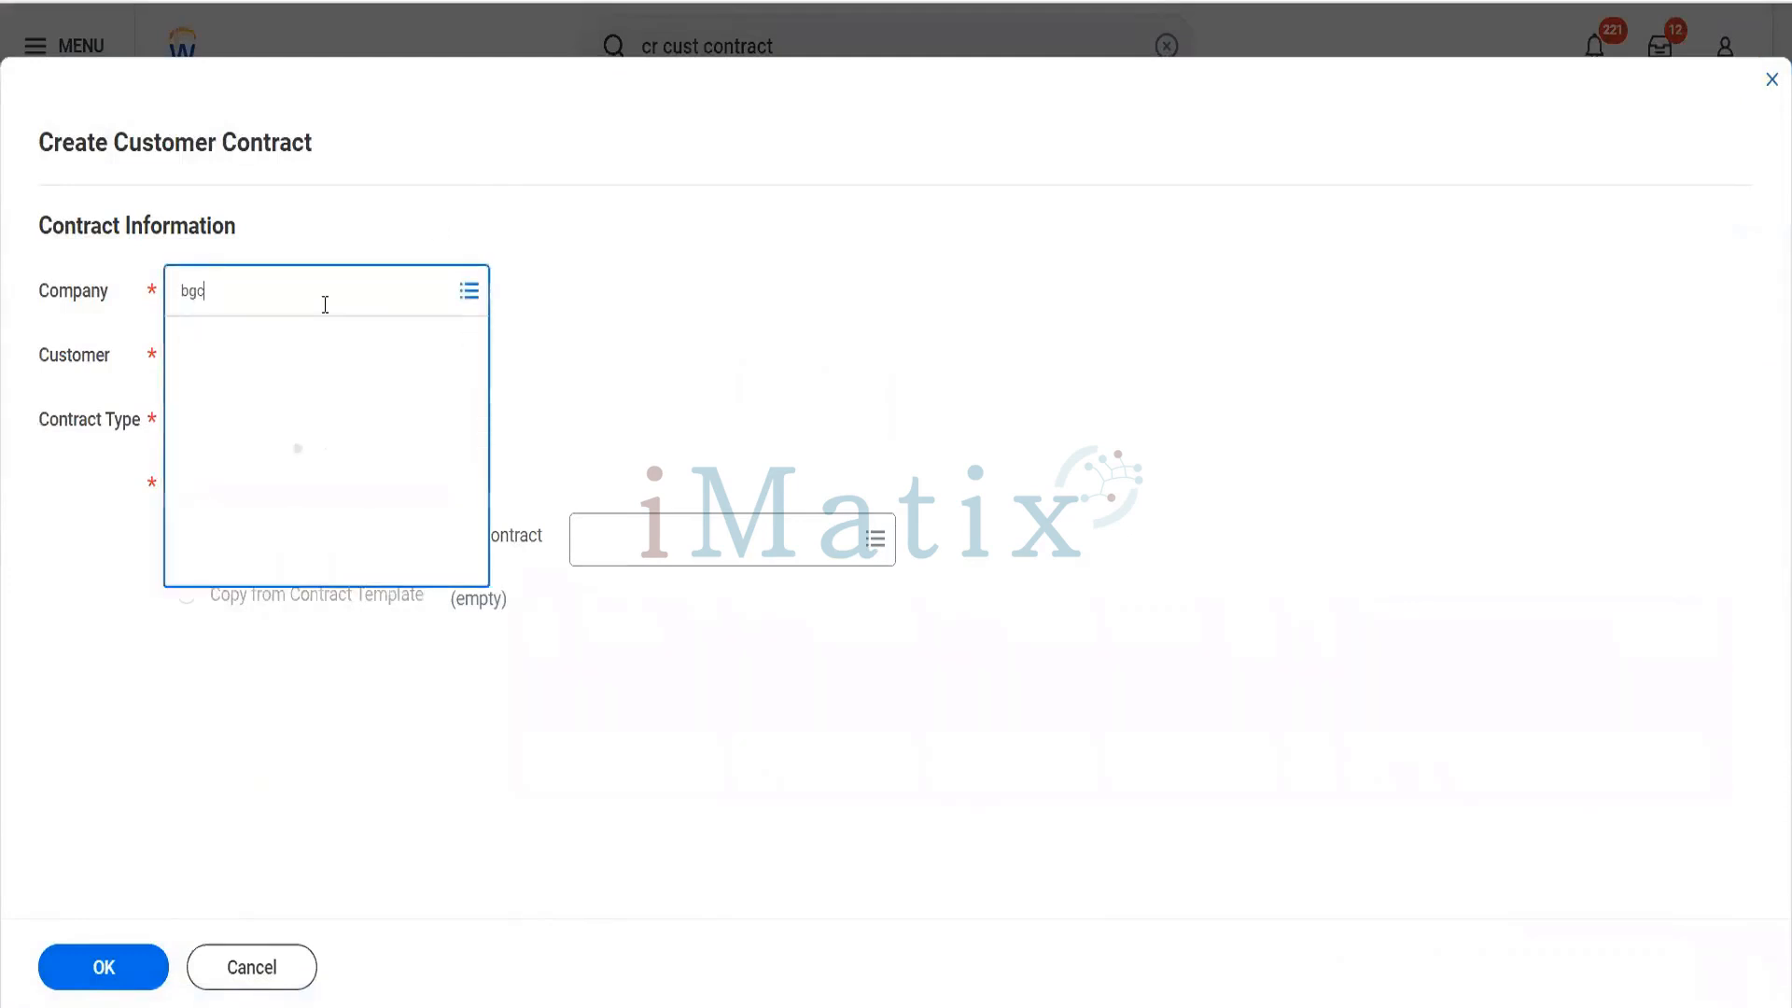
text(reliance)
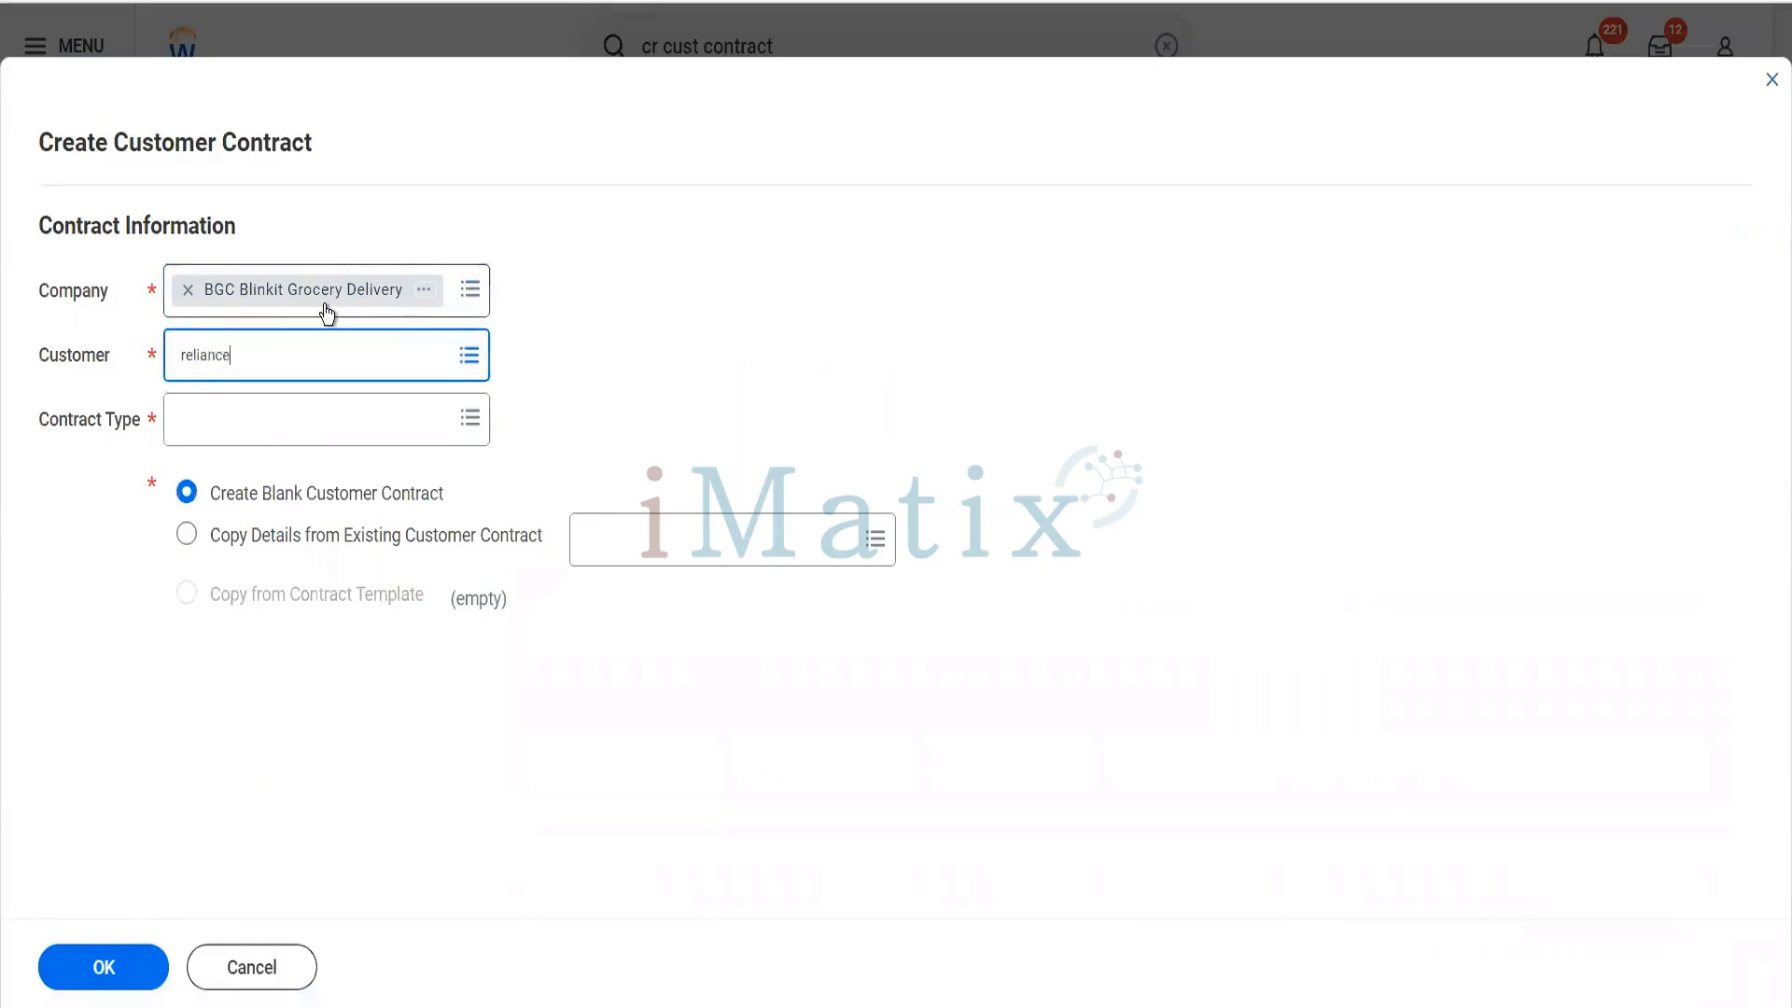
key(Return)
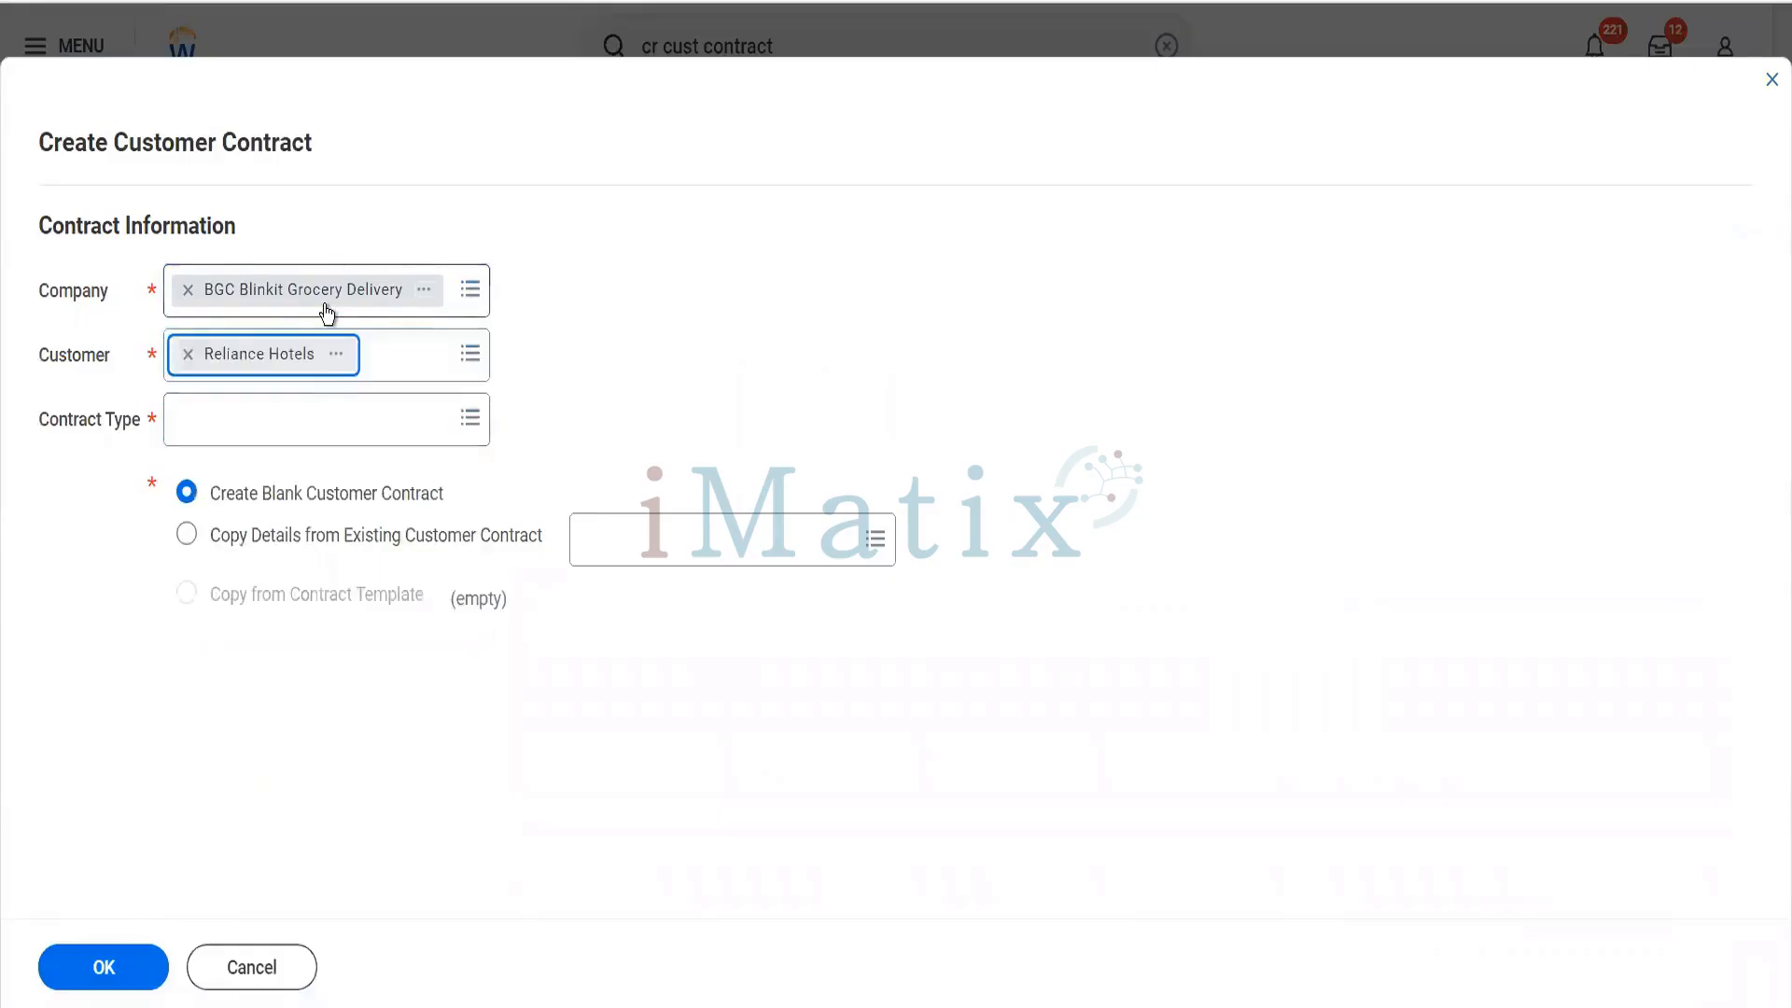
click(295, 414)
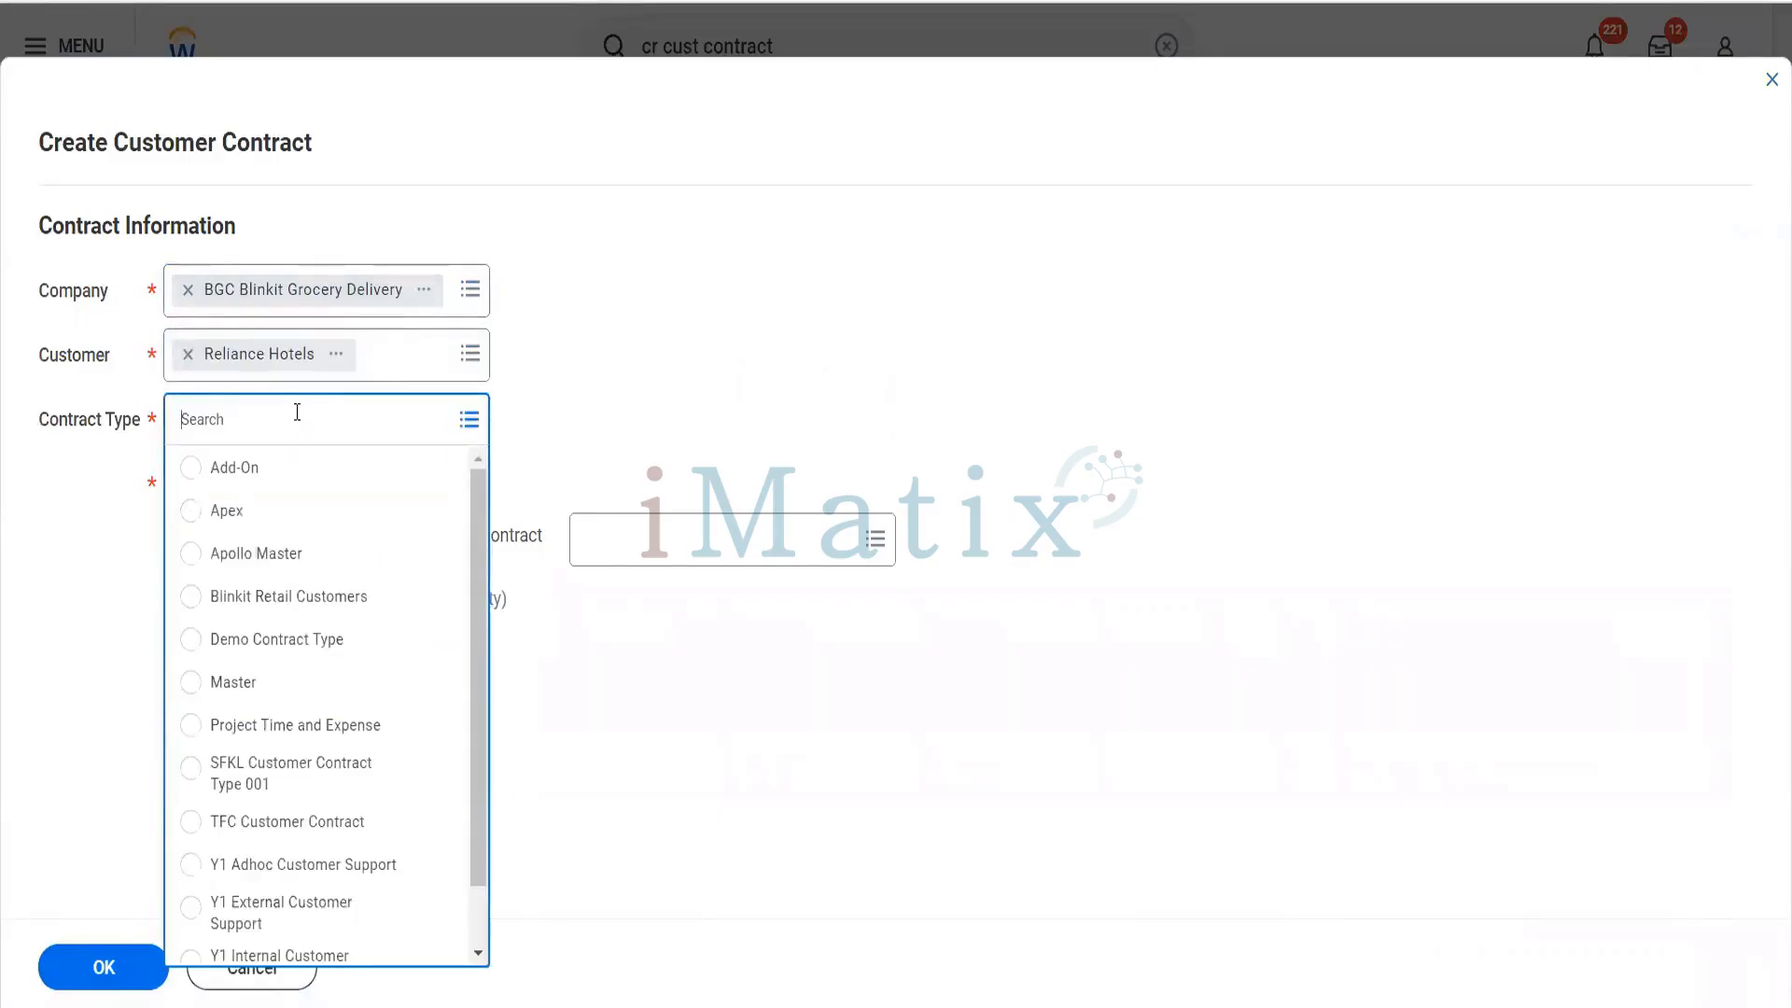
text(blinki)
key(Return)
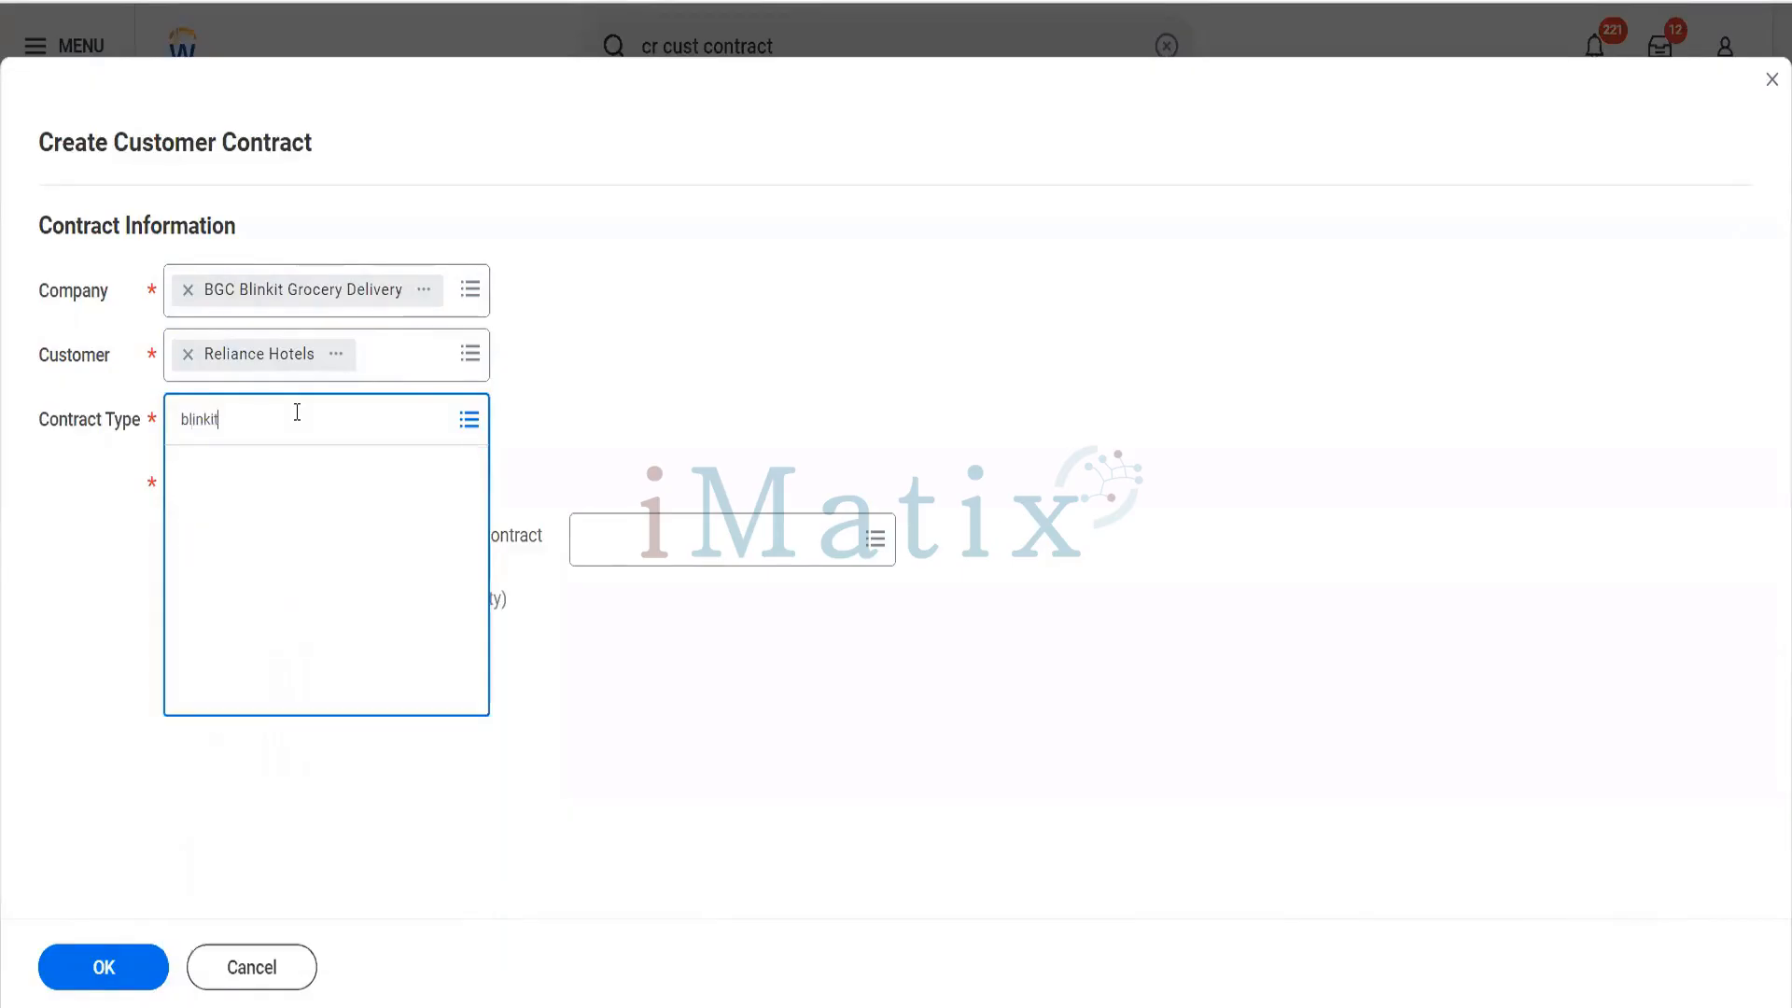
click(140, 971)
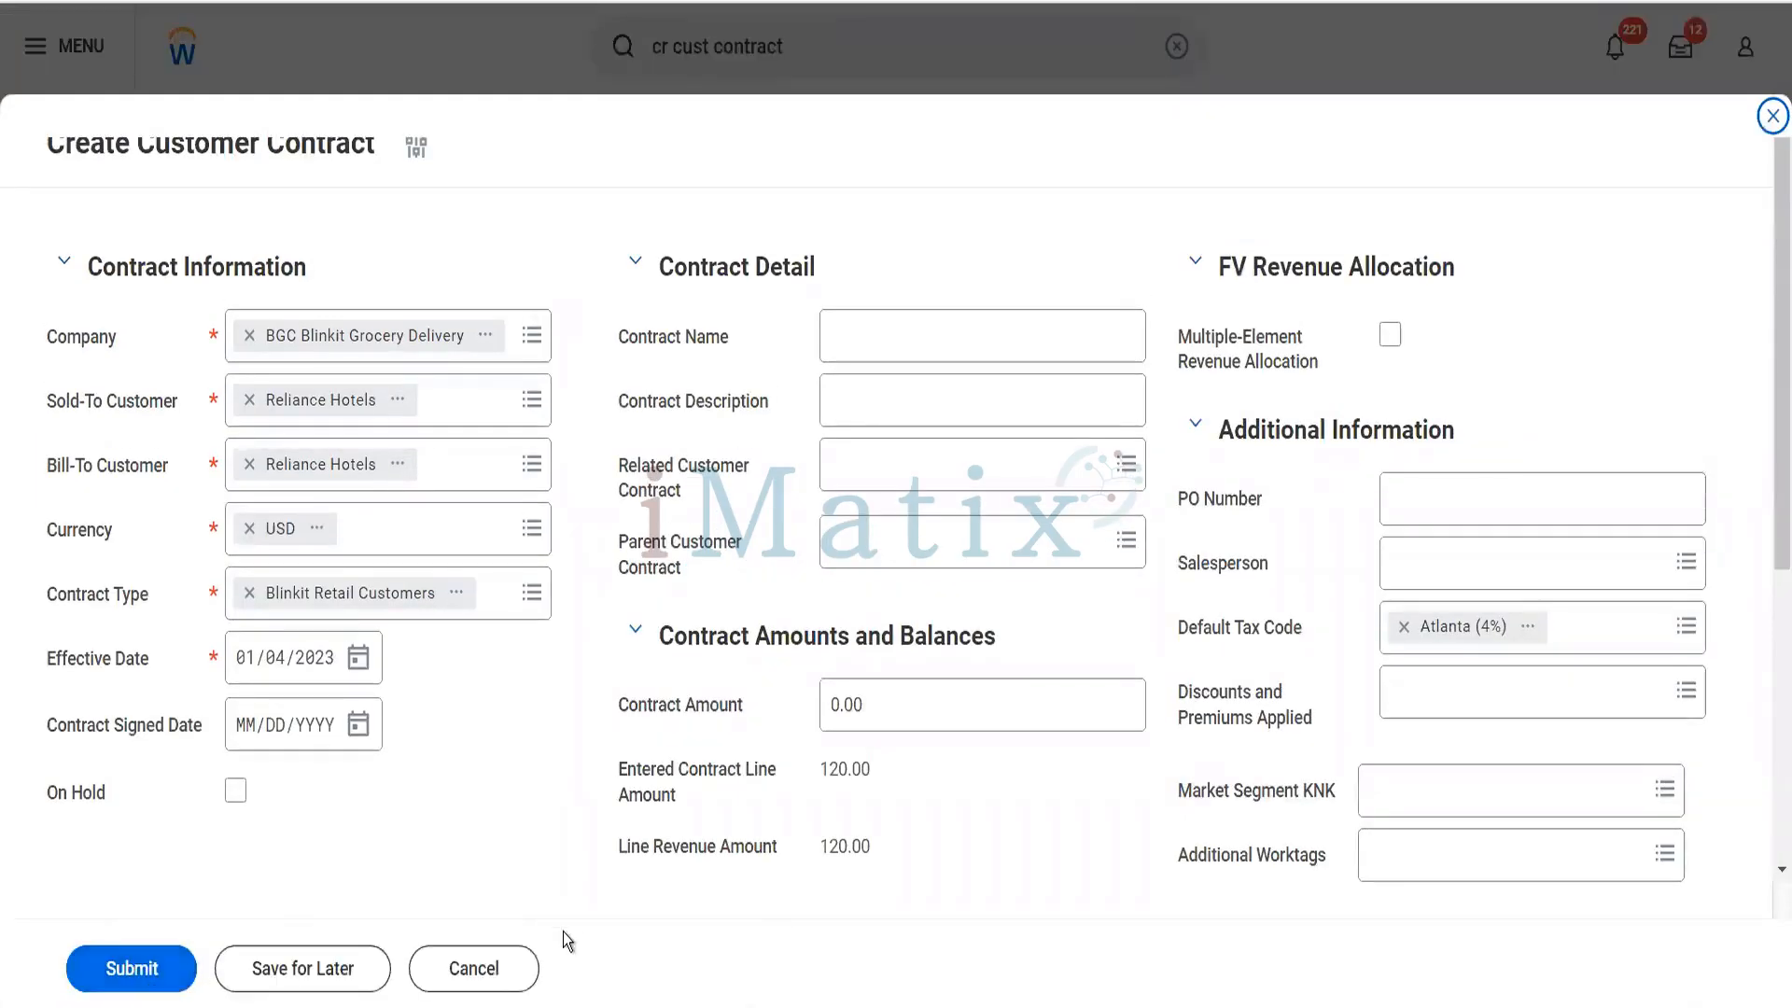
- Name the contract "This is our third contract" and describe it as "to test discount feature"
click(872, 334)
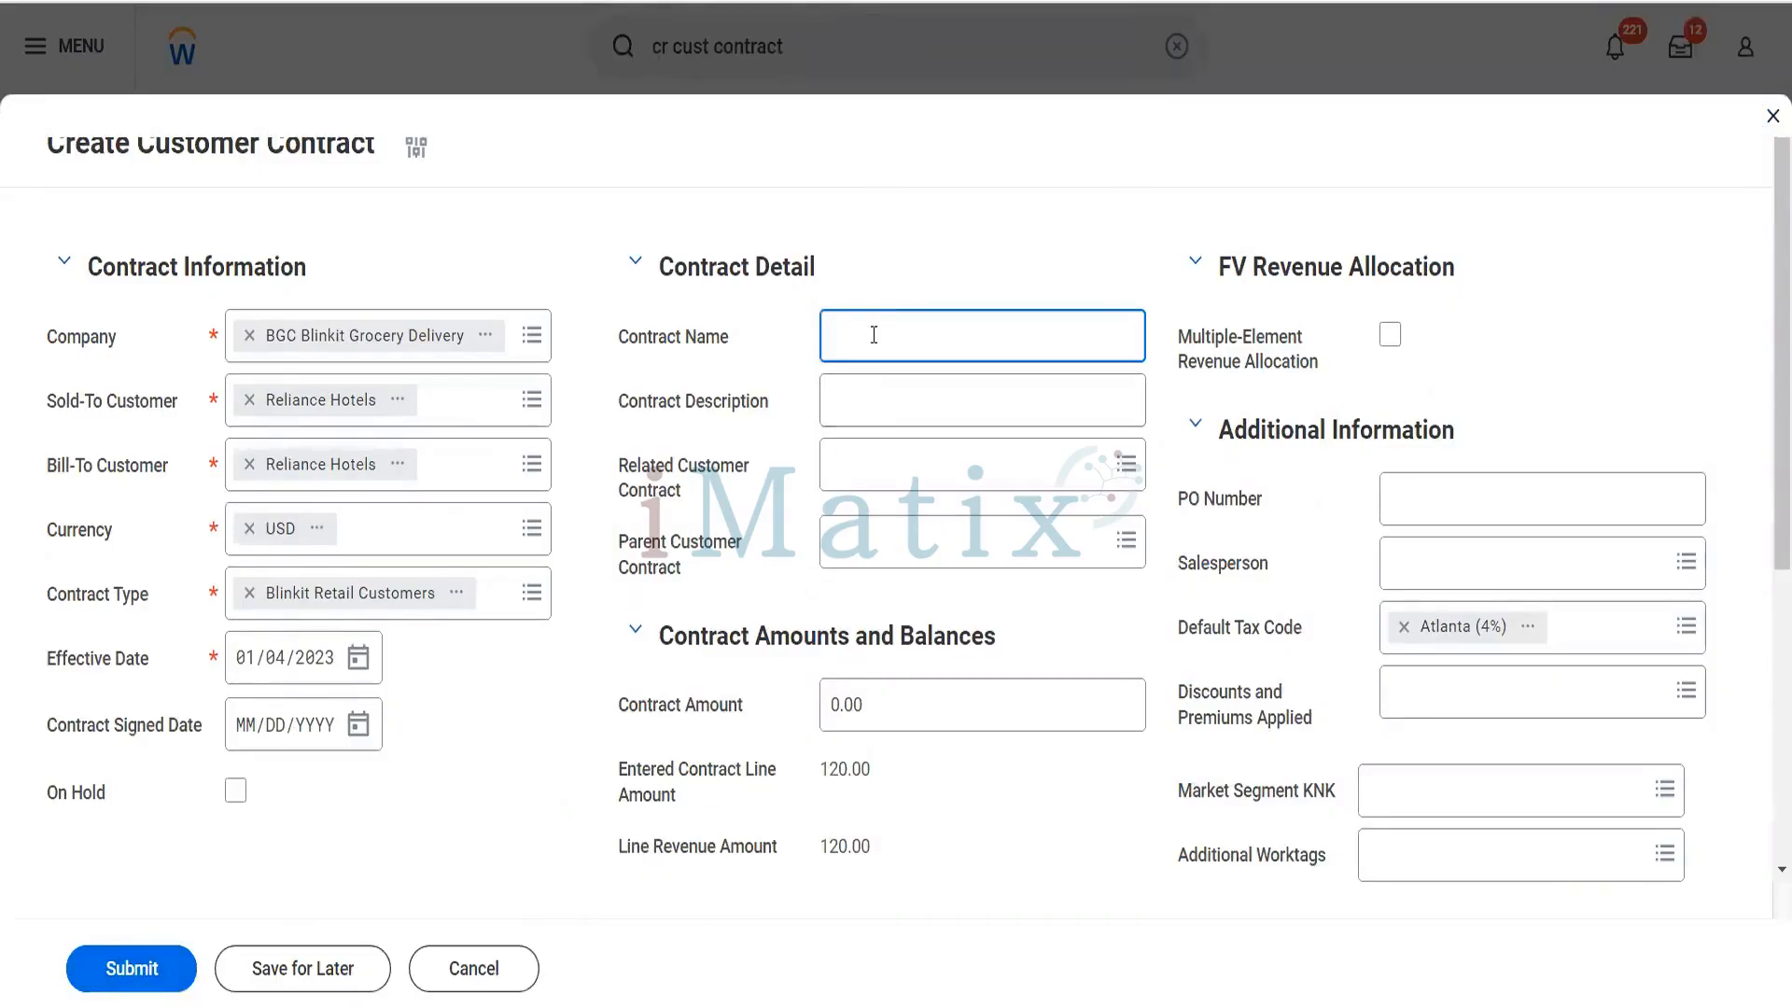
text(This is our third contract)
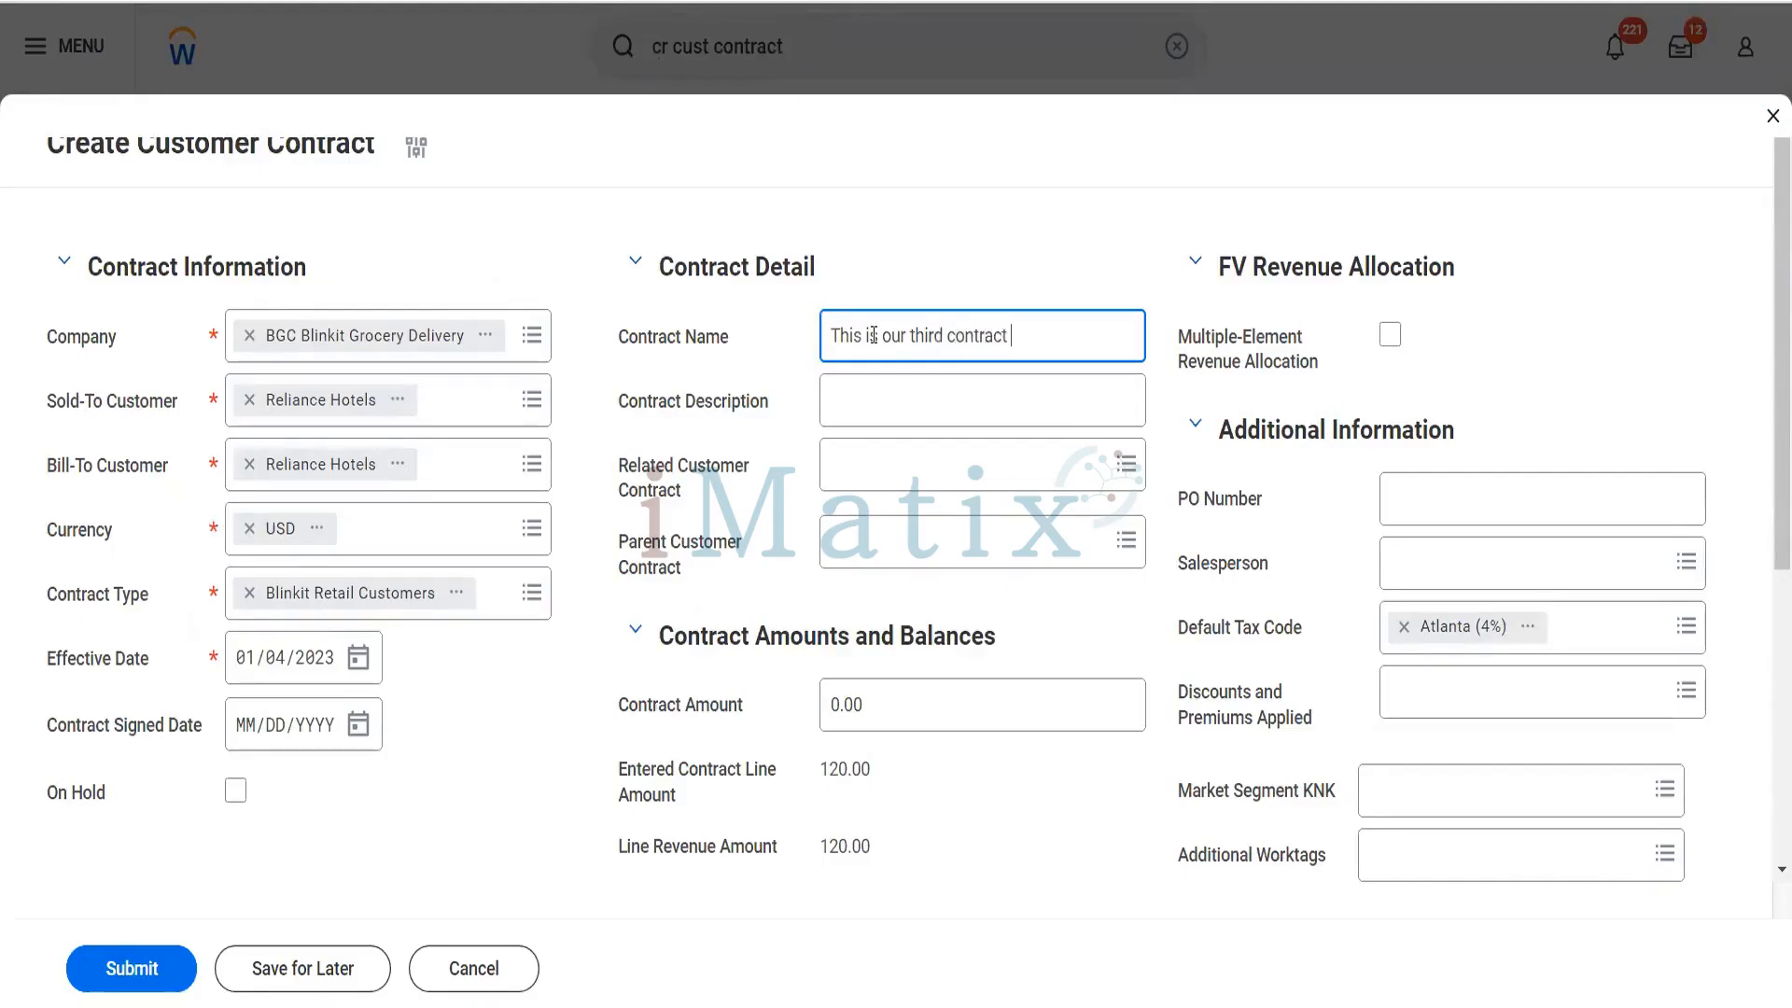
key(Tab)
text(to test d)
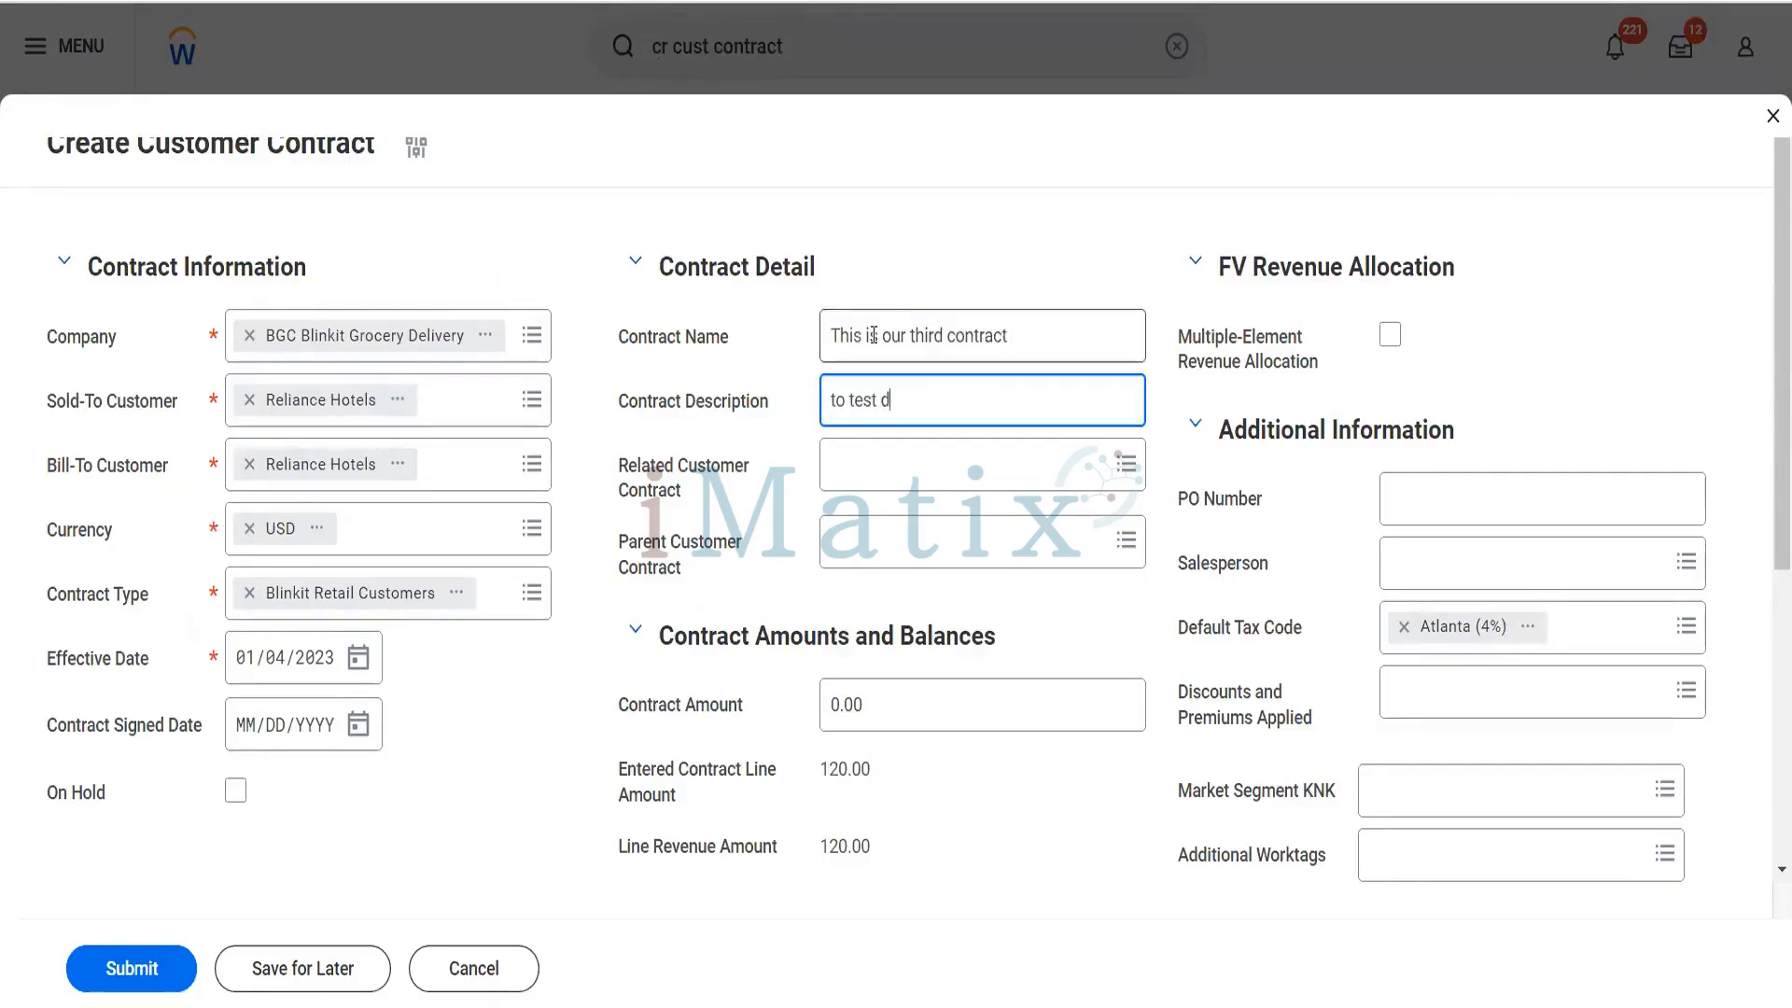
text(iscount feature)
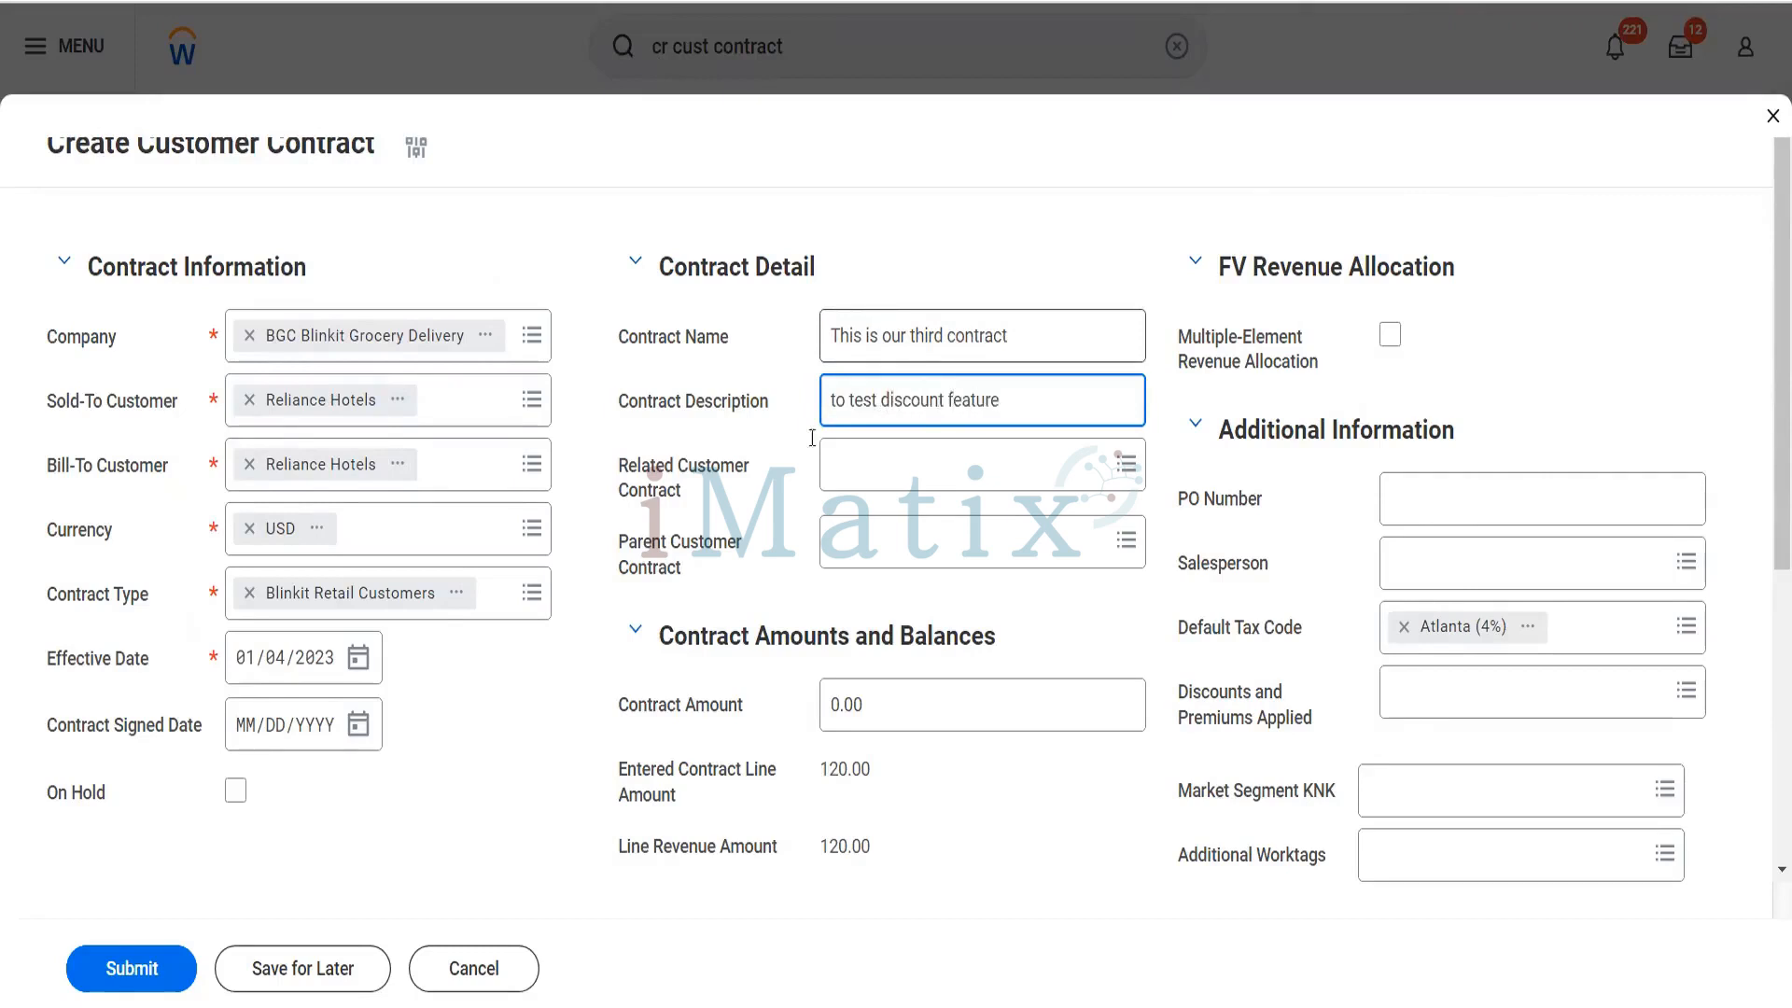
- Set both the contract's effective date and its signed date to 01/01/2023
click(283, 661)
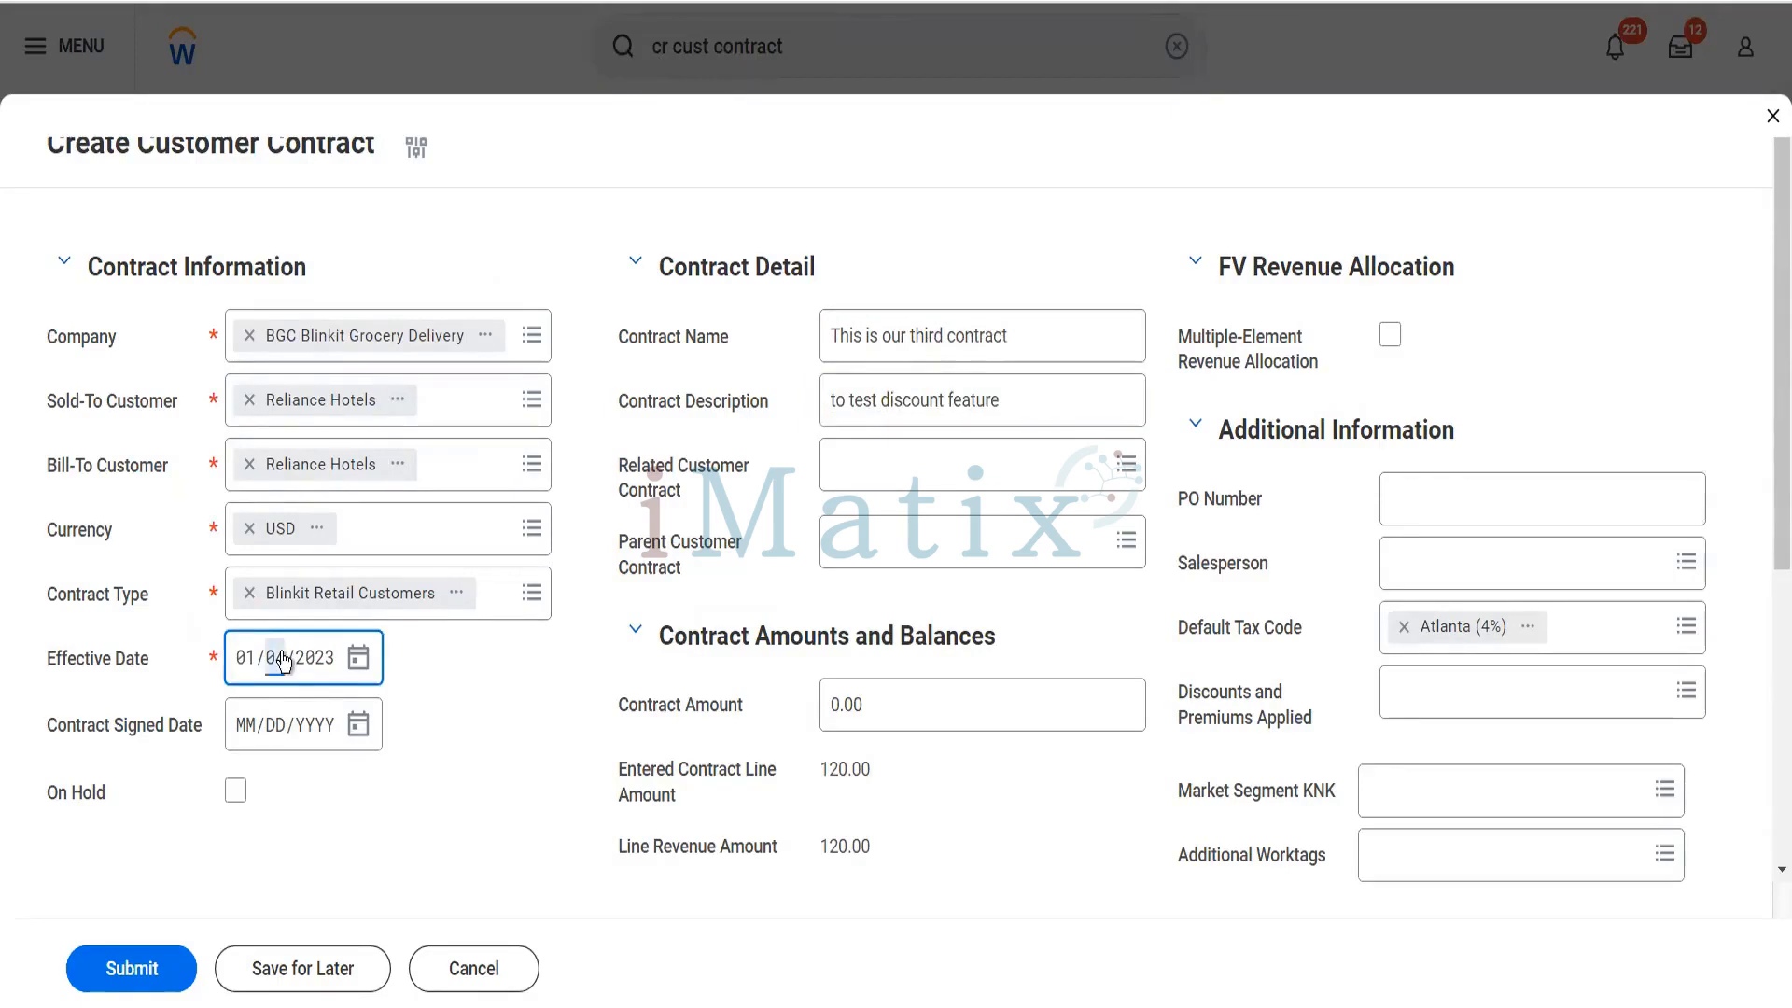
text(01)
click(241, 733)
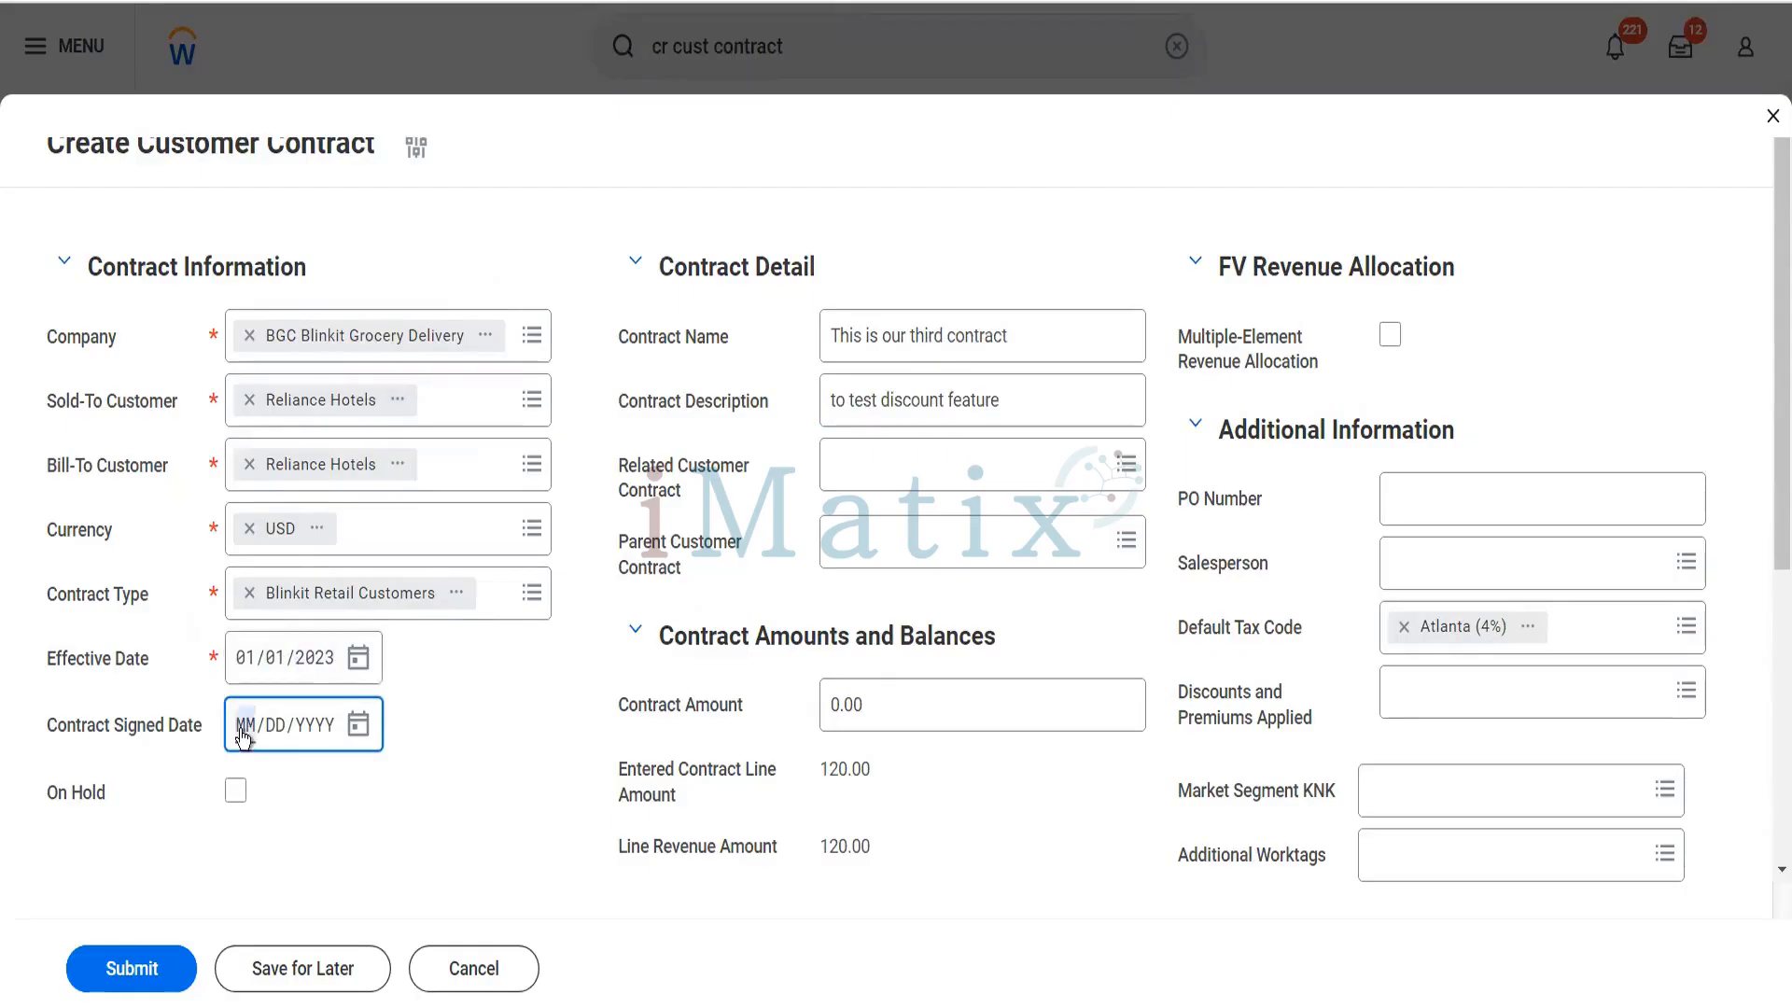
text(01/01/2023)
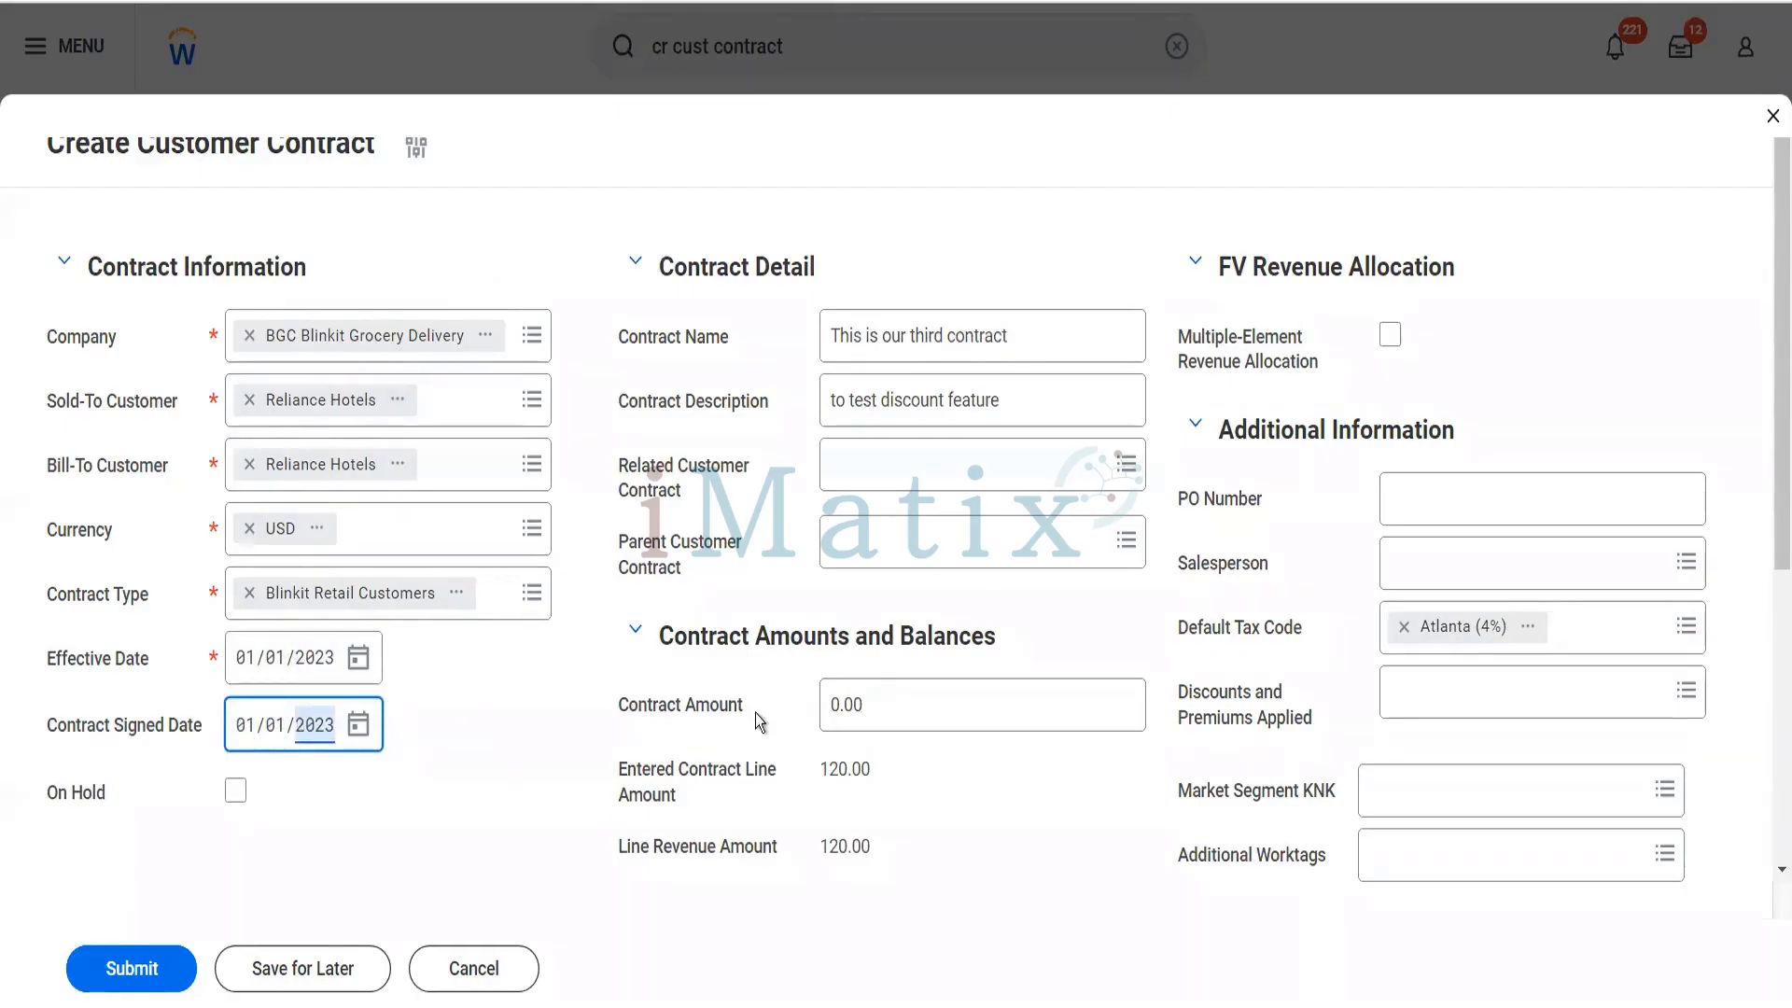
- Set the contract amount to 24,000 and remove the Atlanta (4%) default tax code
click(868, 695)
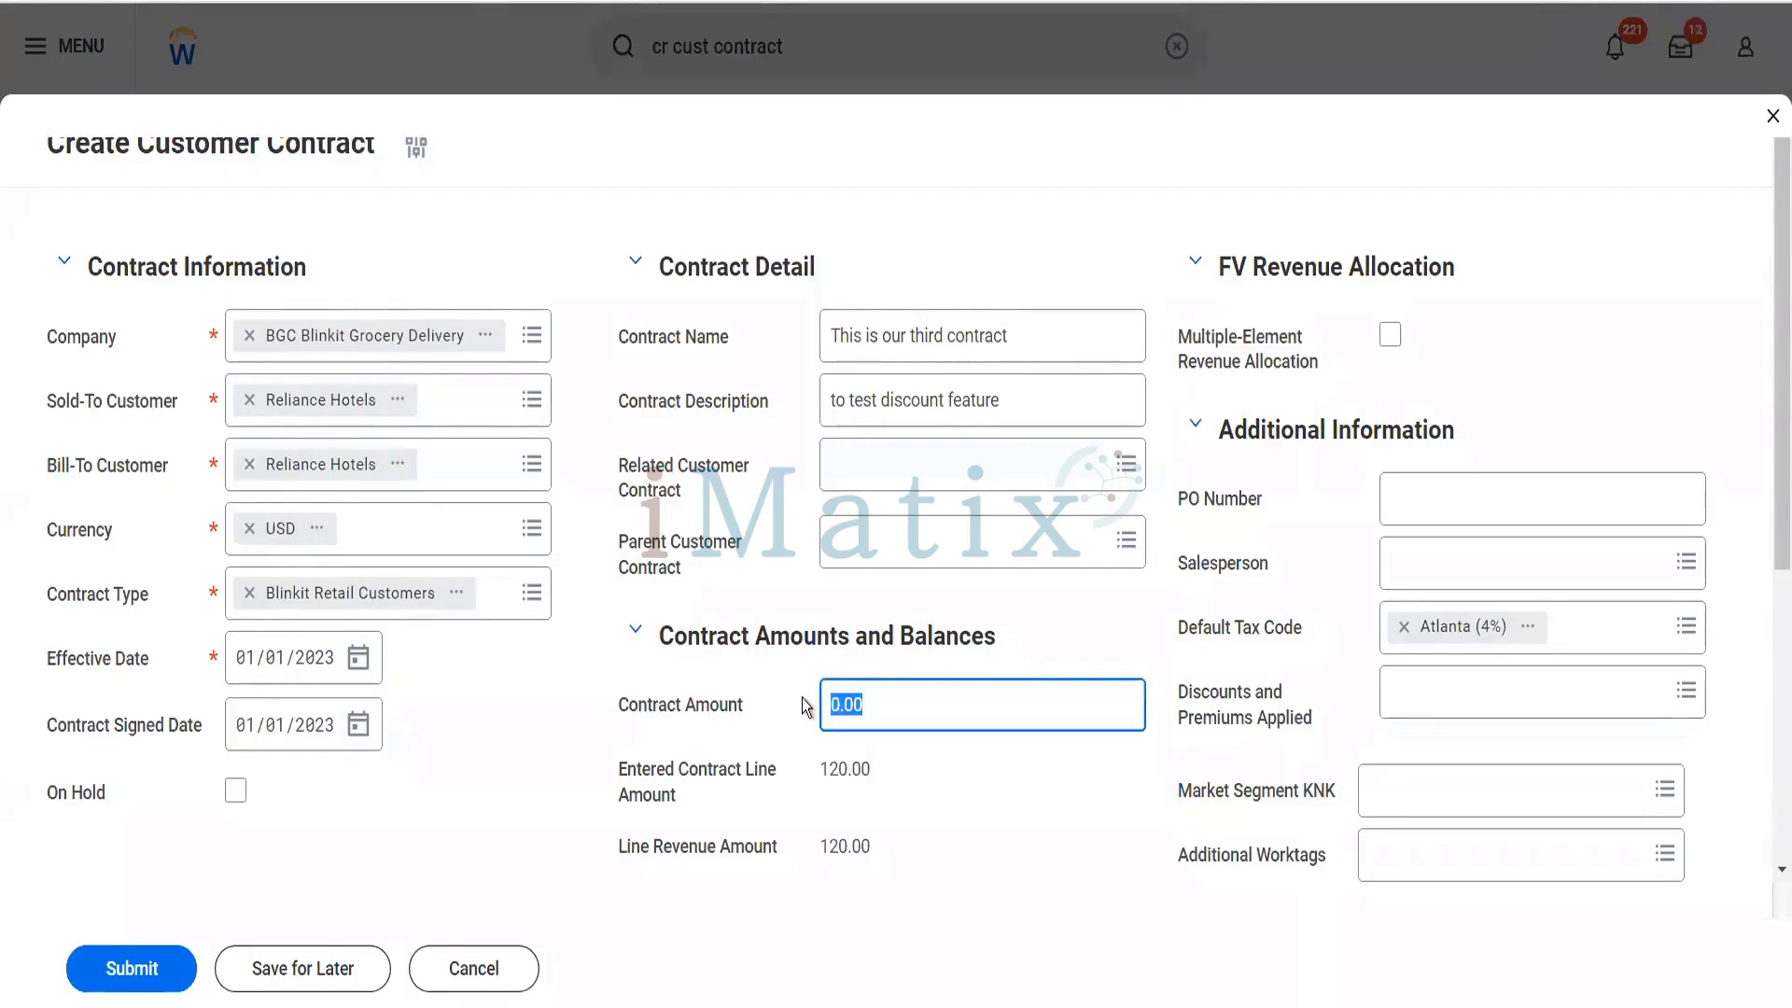
text(24000)
key(Tab)
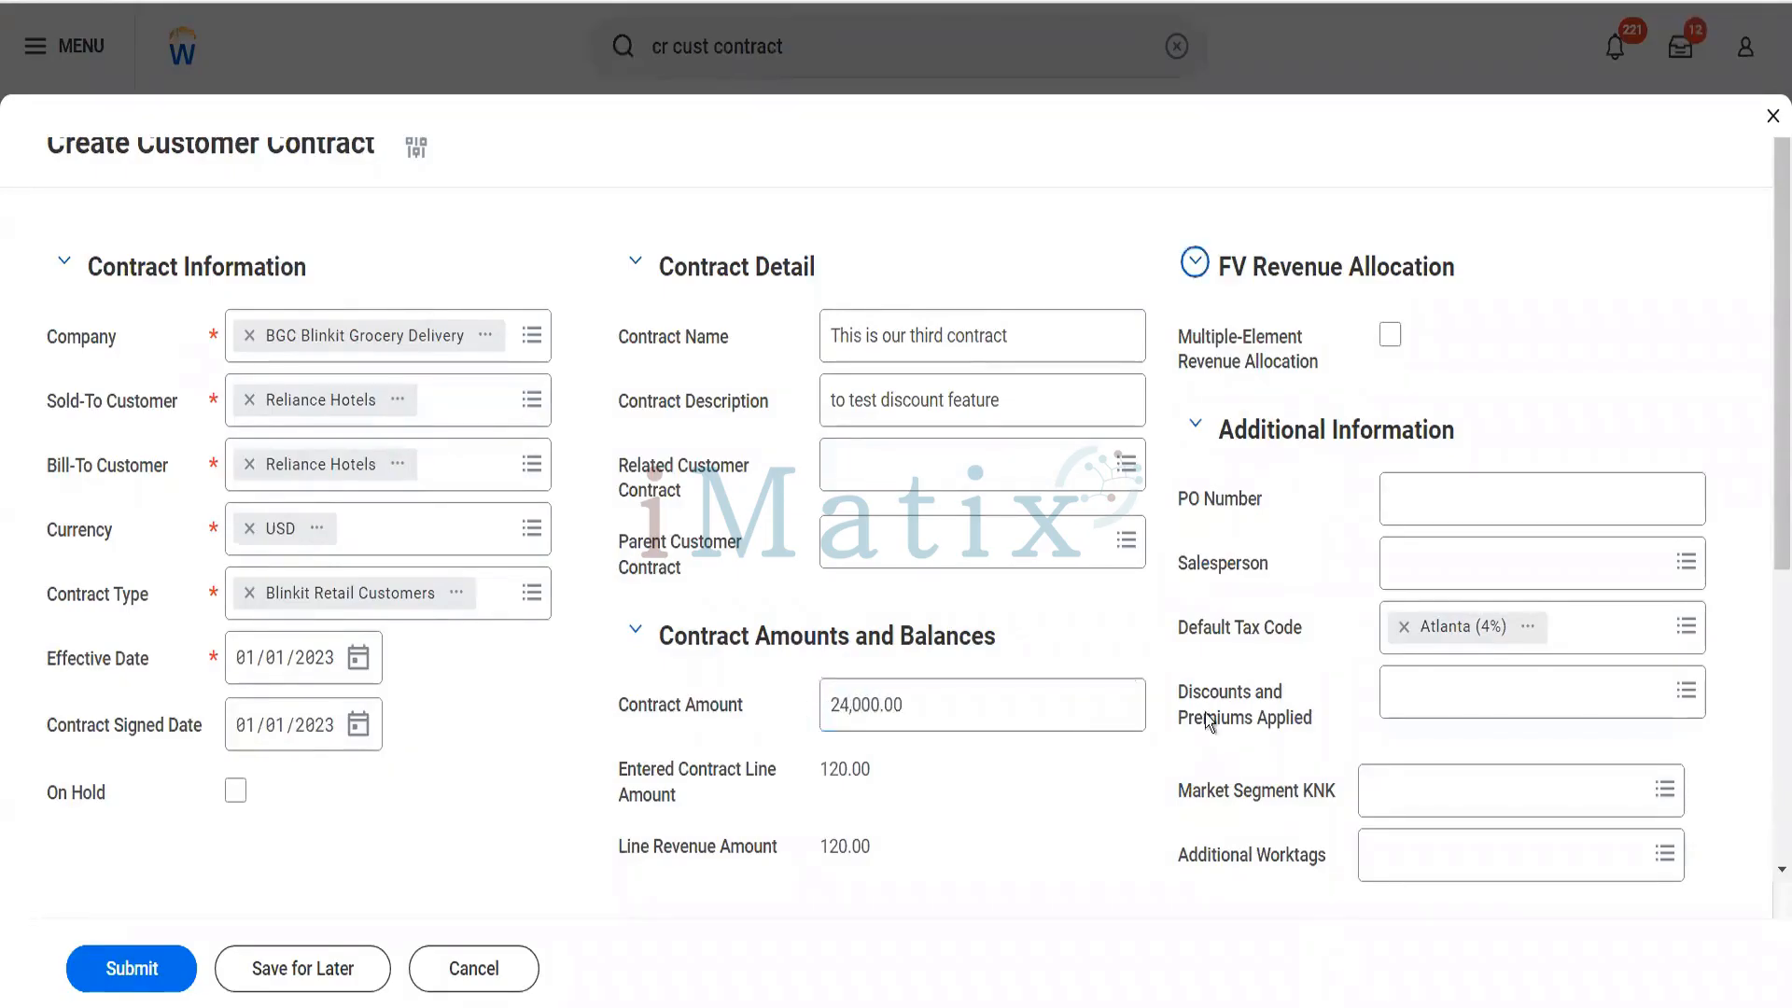
click(1404, 627)
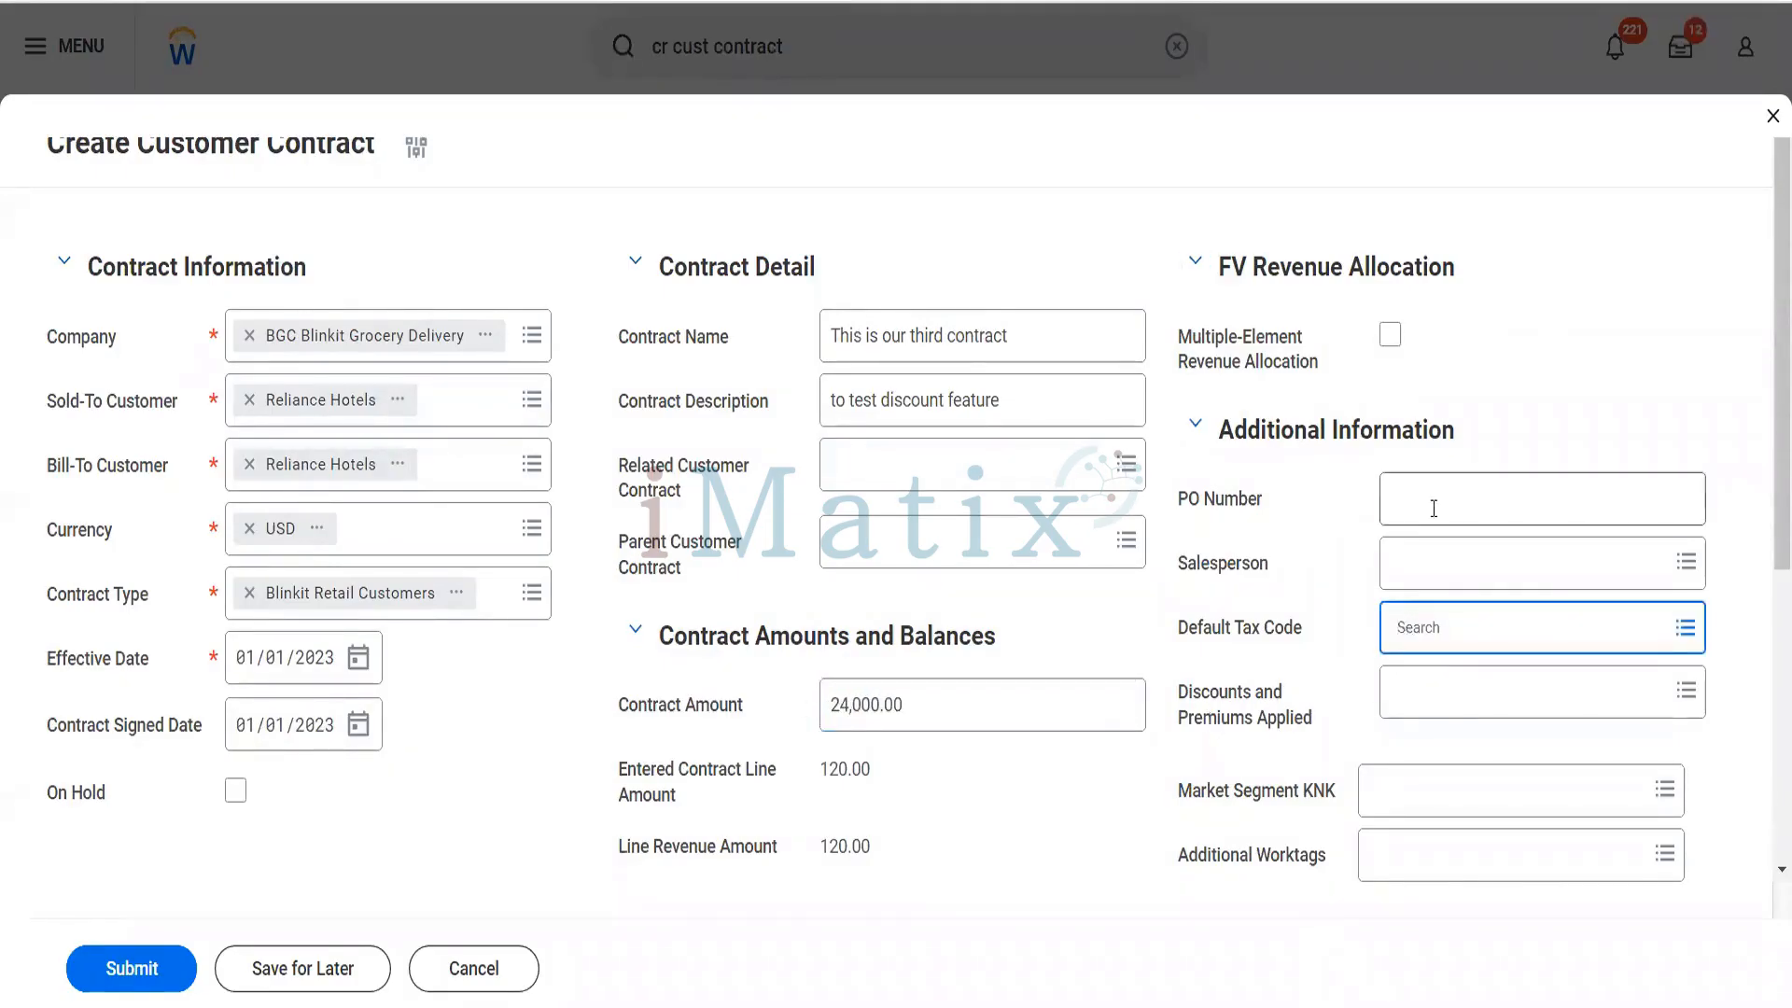
- Enter the PO number and assign the Senior Financial Analyst from WD People Insights as the contract's salesperson
click(1434, 509)
text(4546)
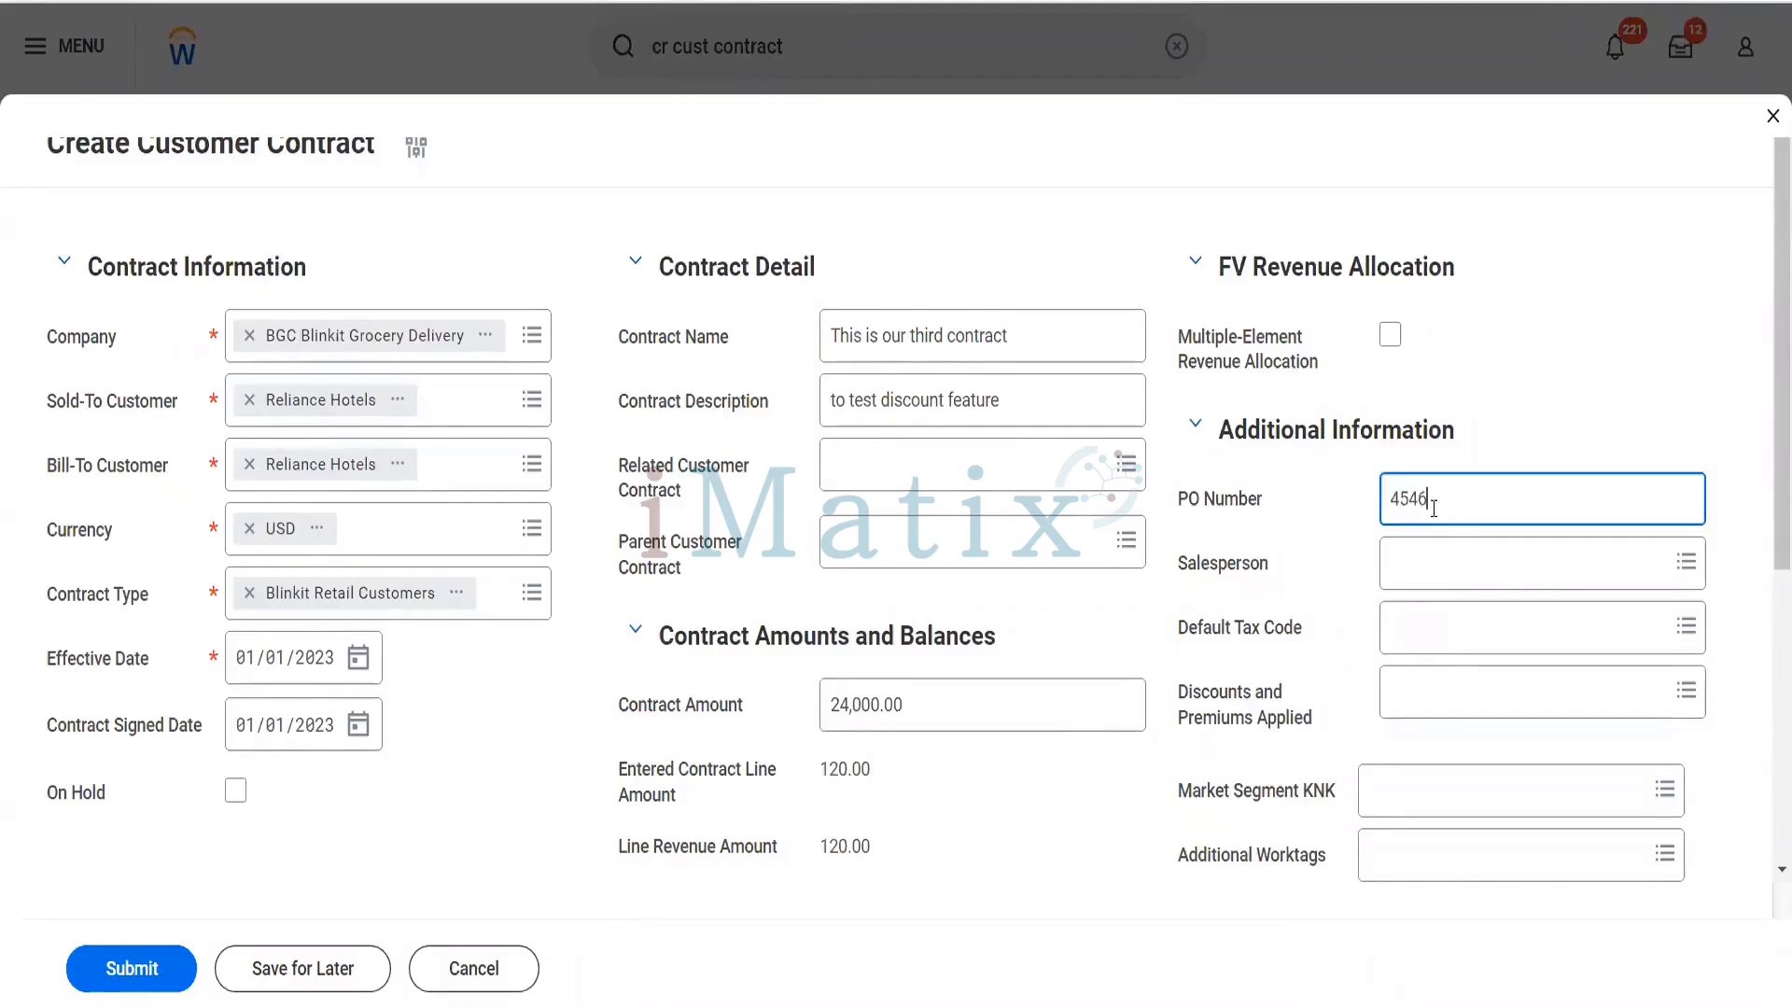
click(1435, 561)
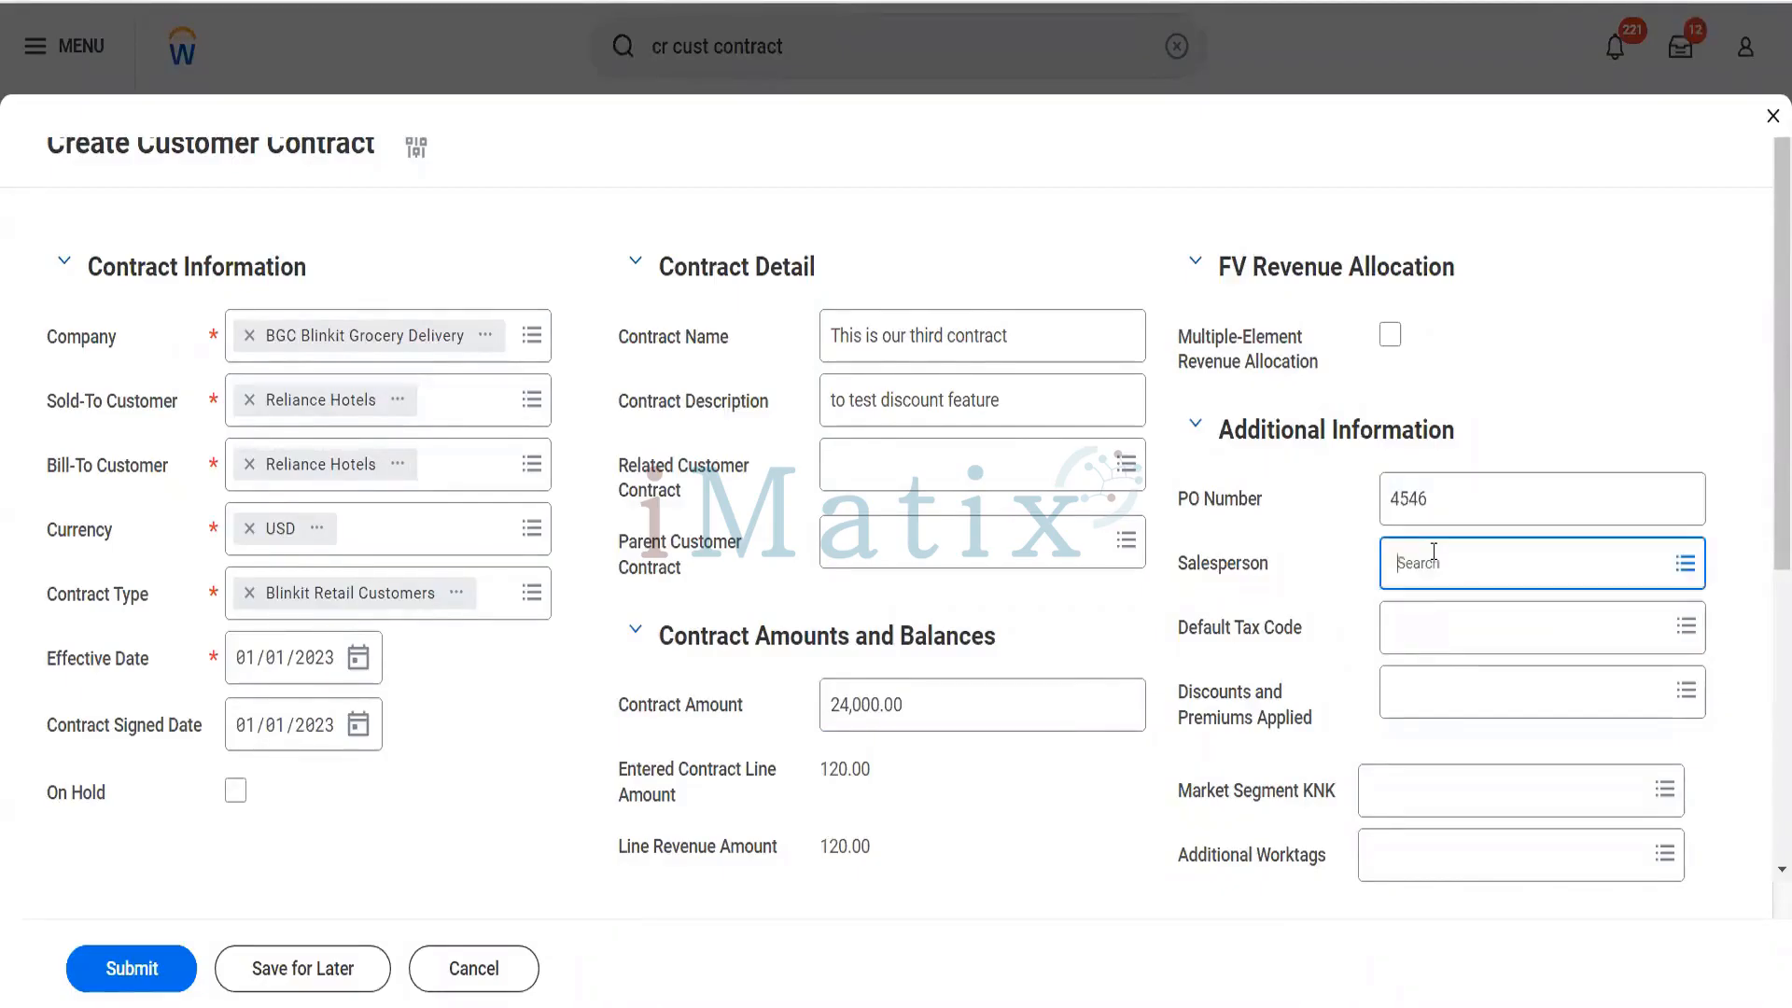
text(ter ser)
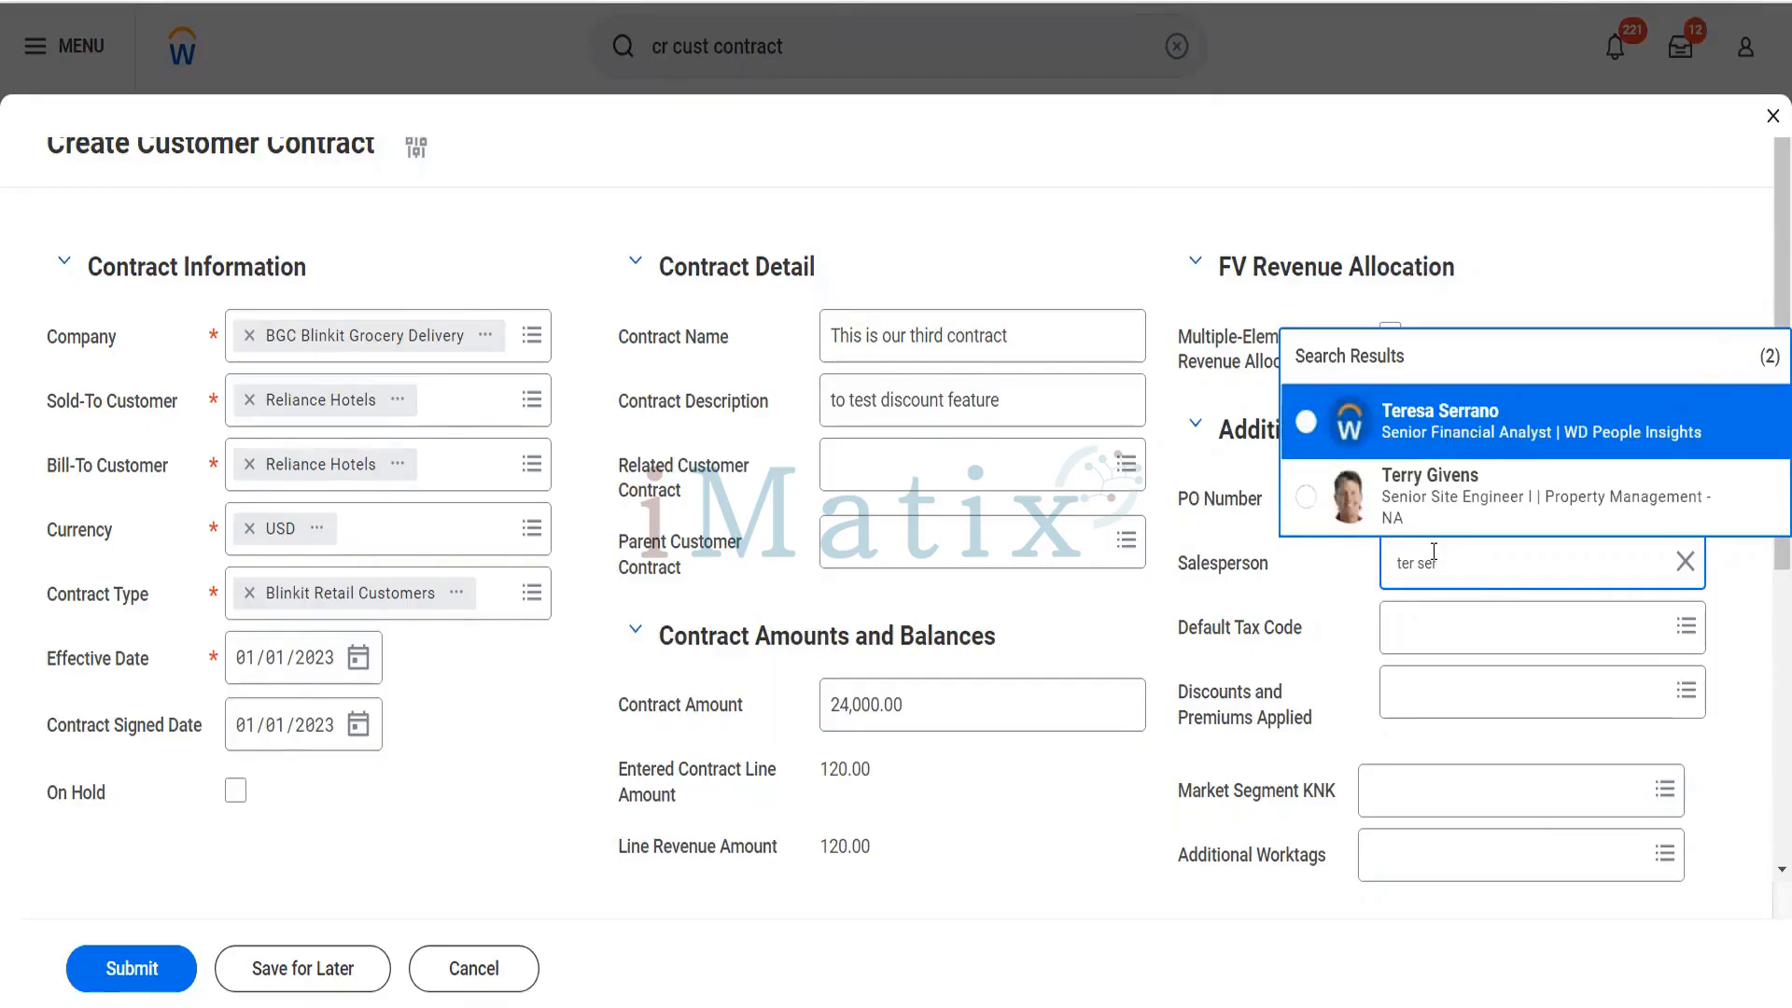
click(1445, 439)
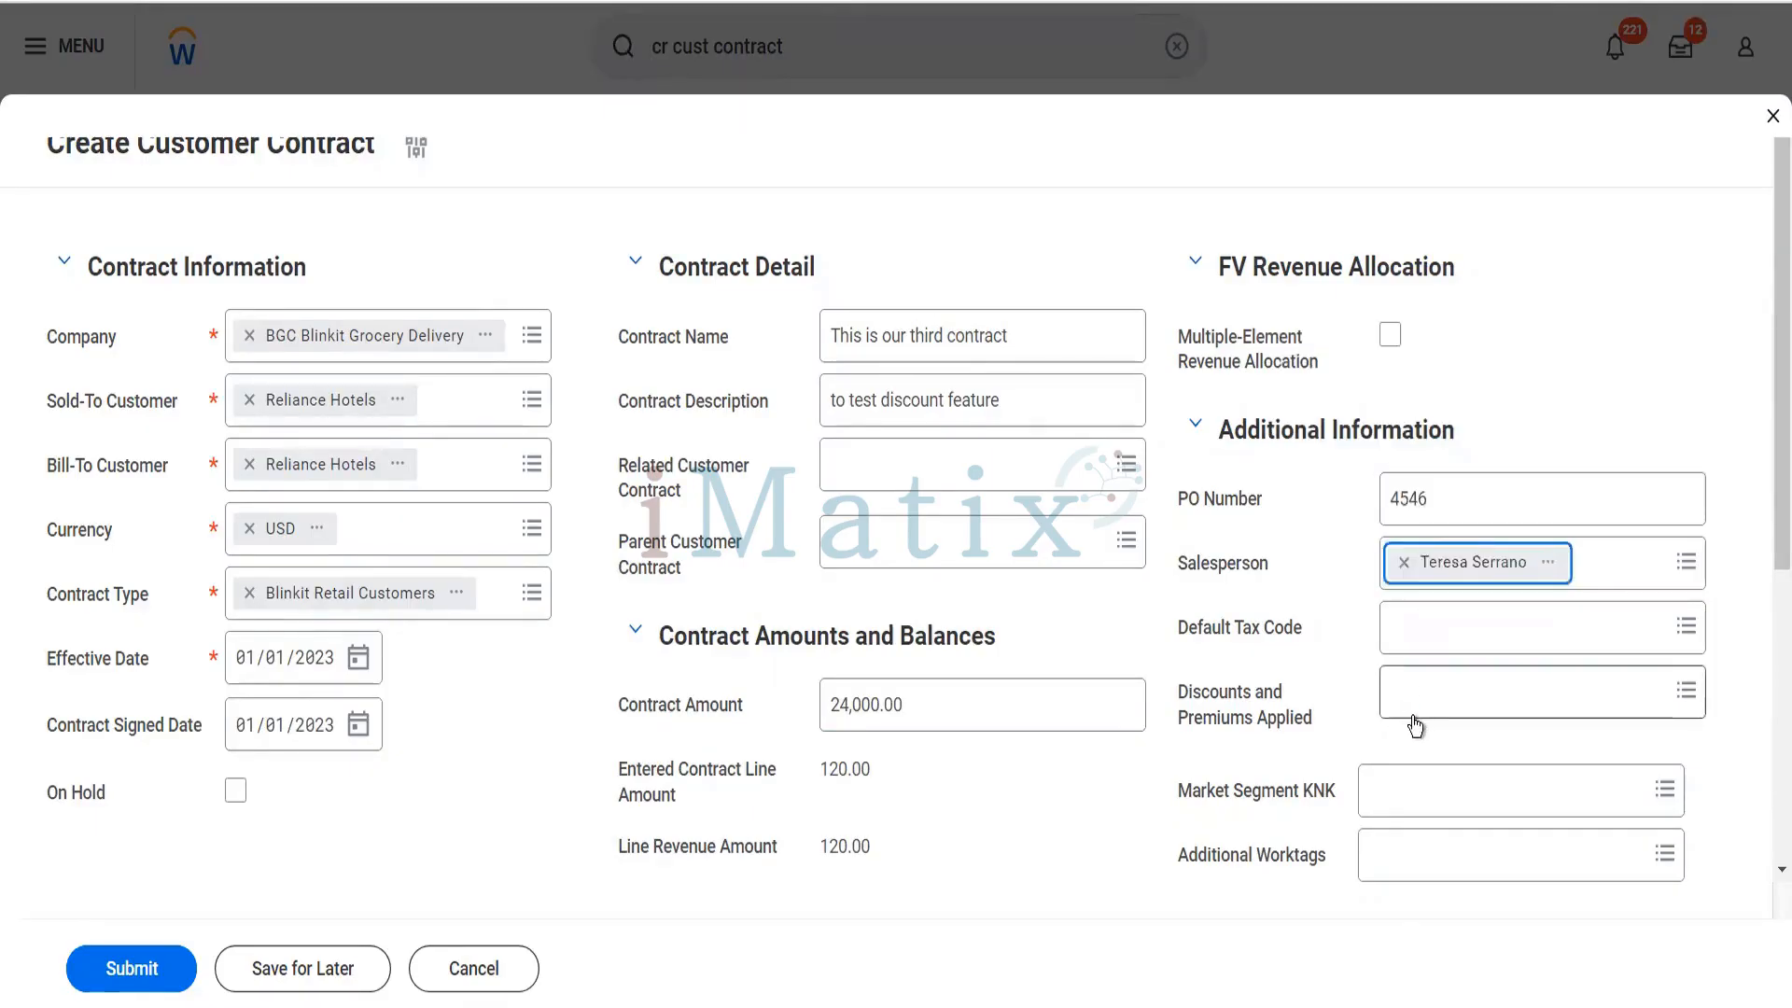
- Apply the Blinkit Discount: -10% to the contract's discounts and premiums
click(1423, 703)
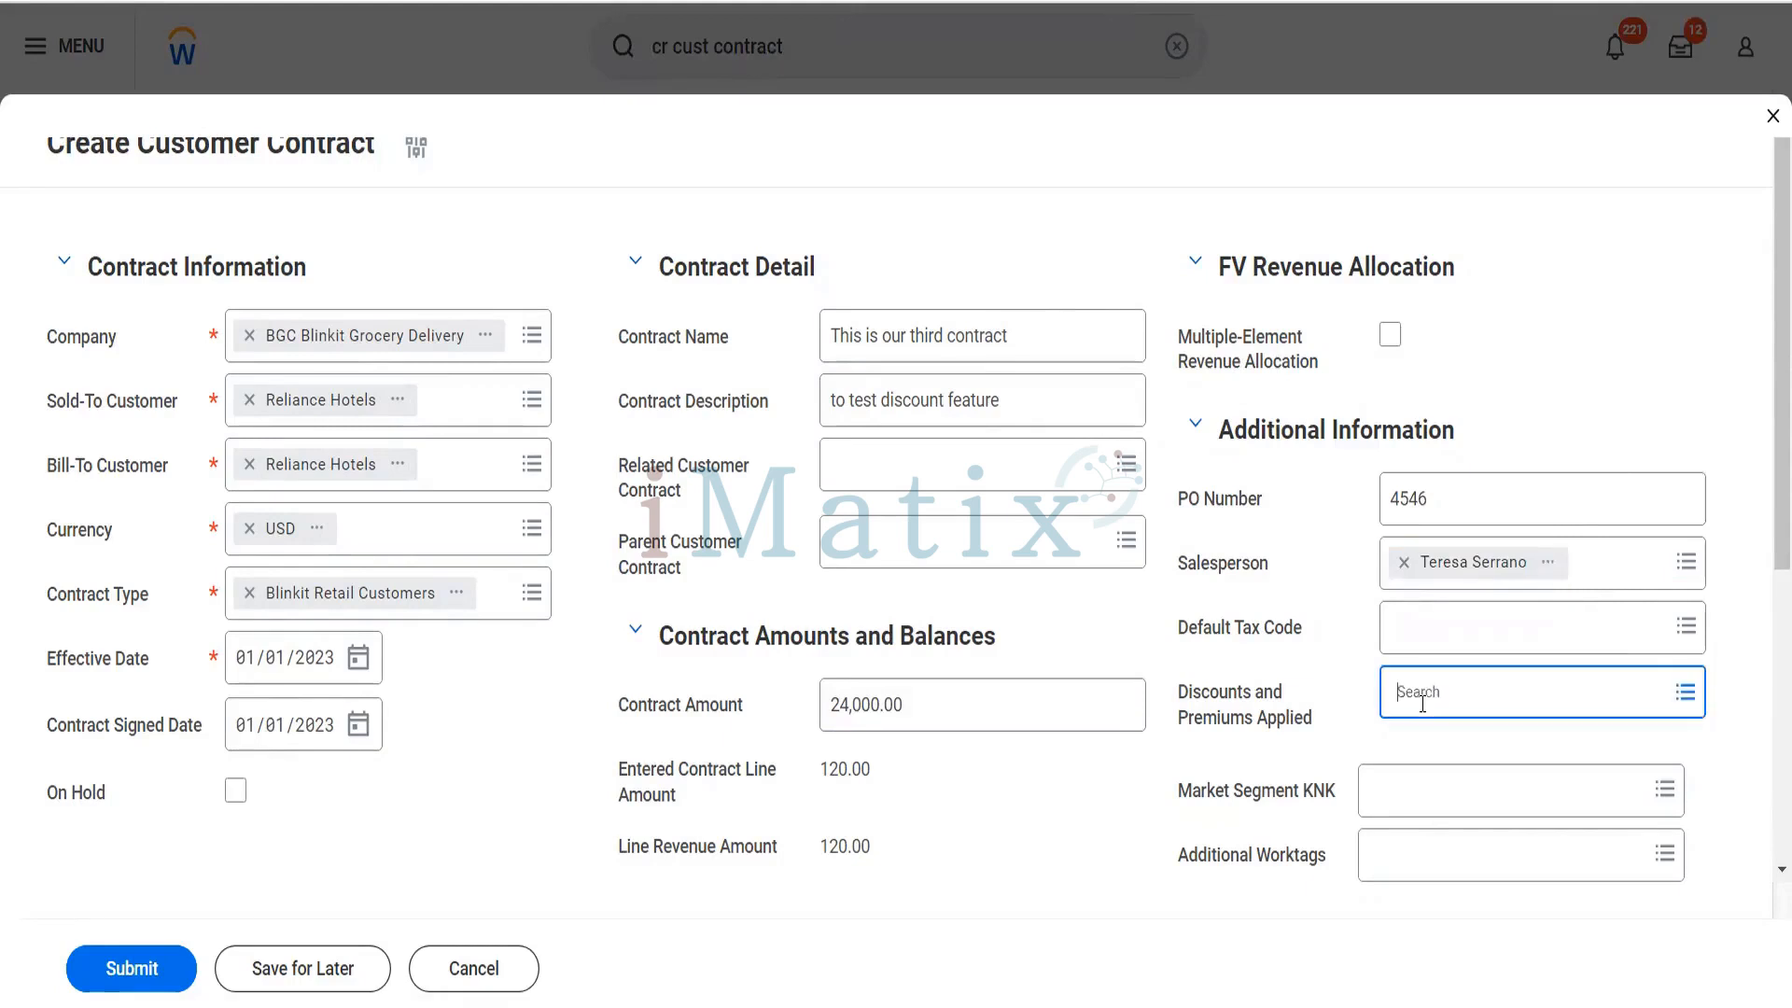
text(bli)
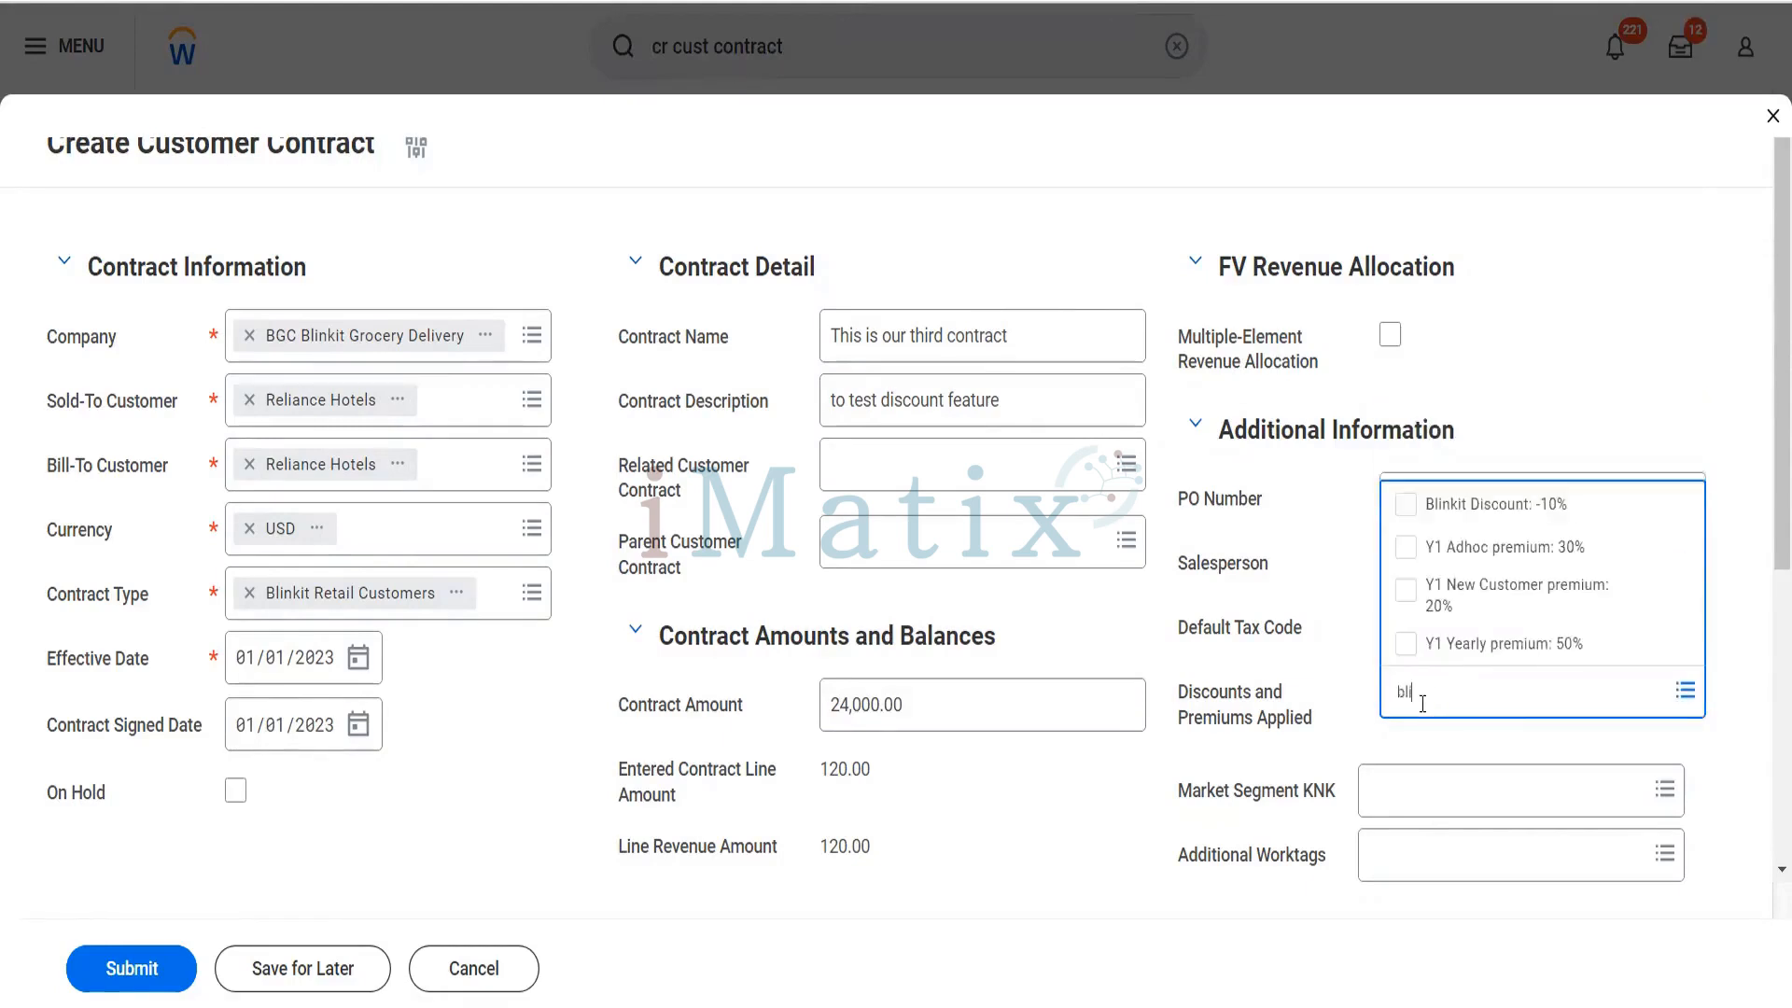
click(1480, 504)
click(1513, 398)
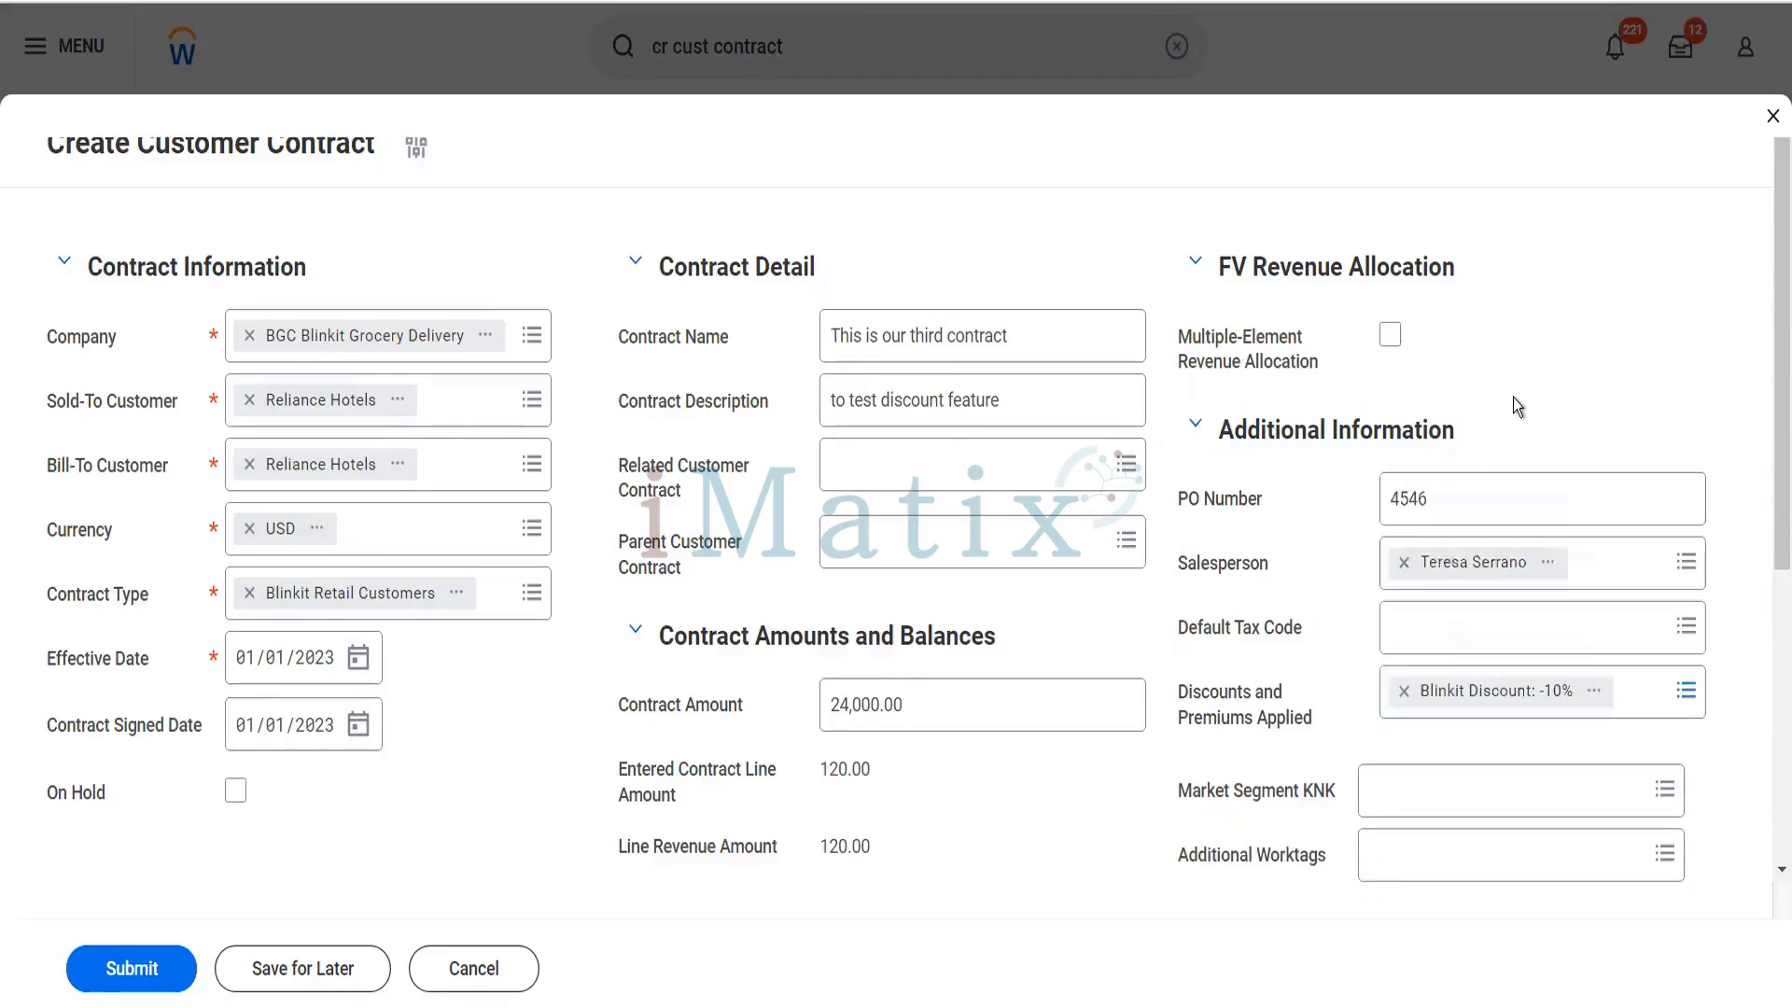
- Set the quantity of the Pack of Biscuits line to 12
scroll(1514, 398, down, 4)
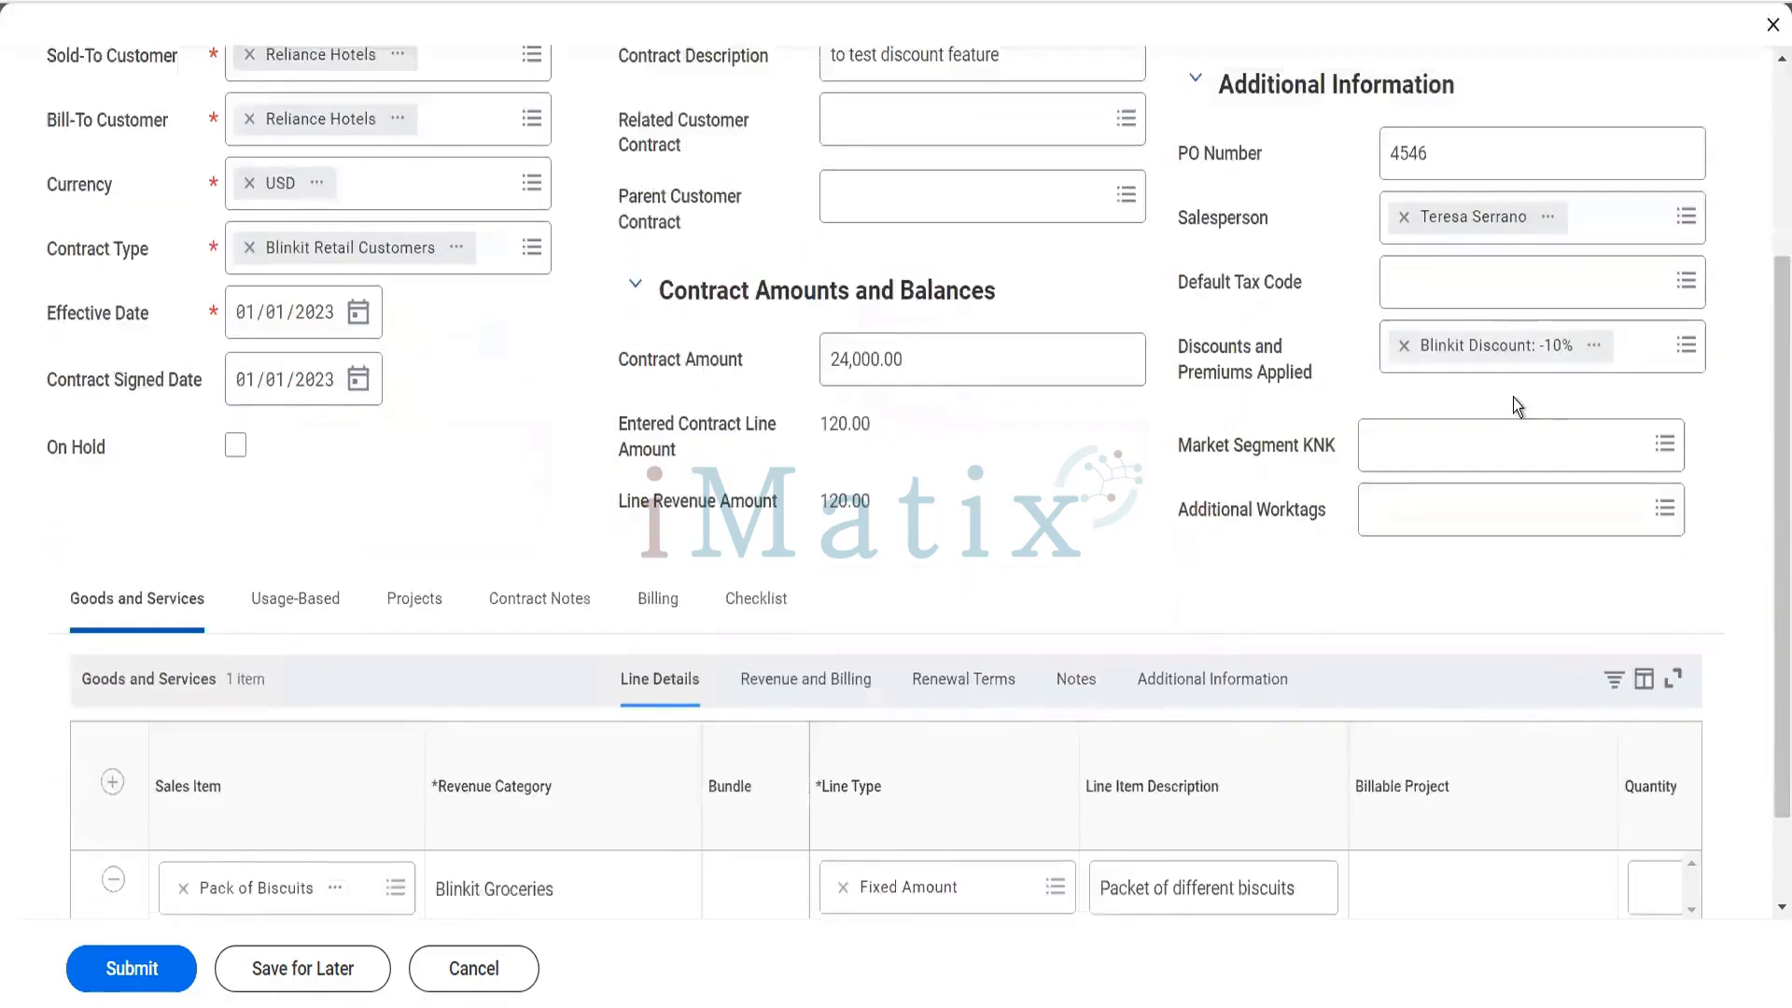
scroll(1135, 511, down, 2)
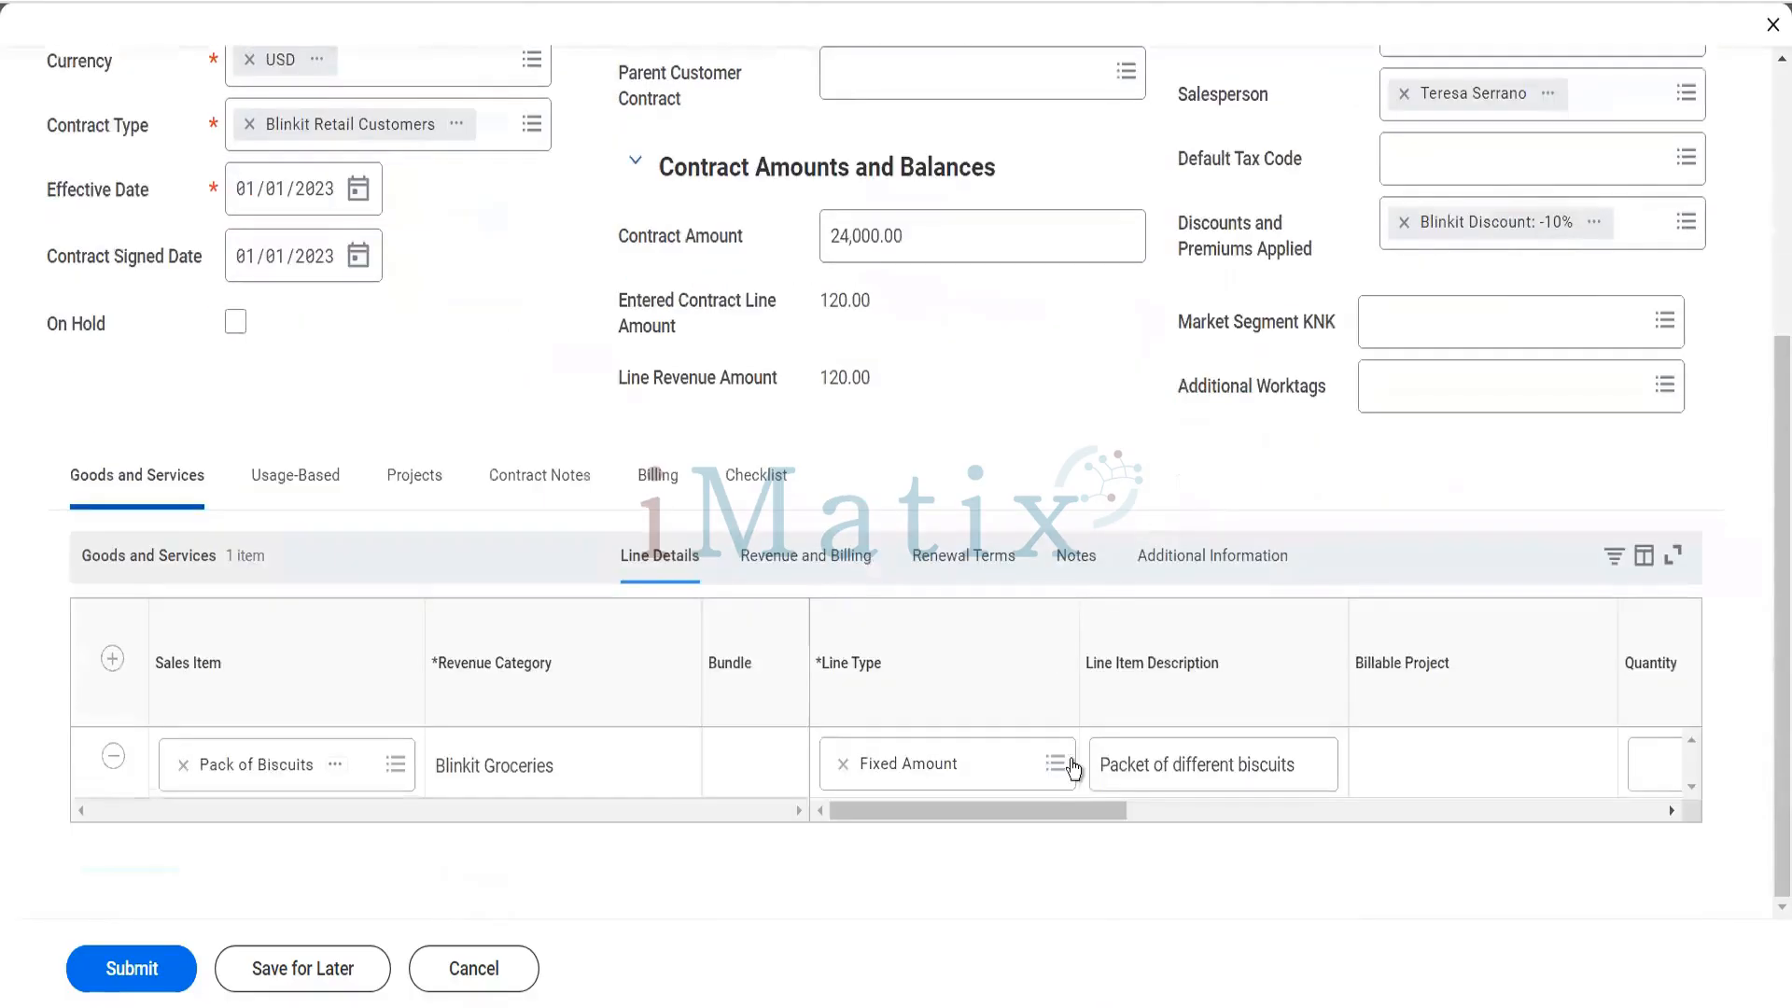
drag(1053, 808, 1210, 804)
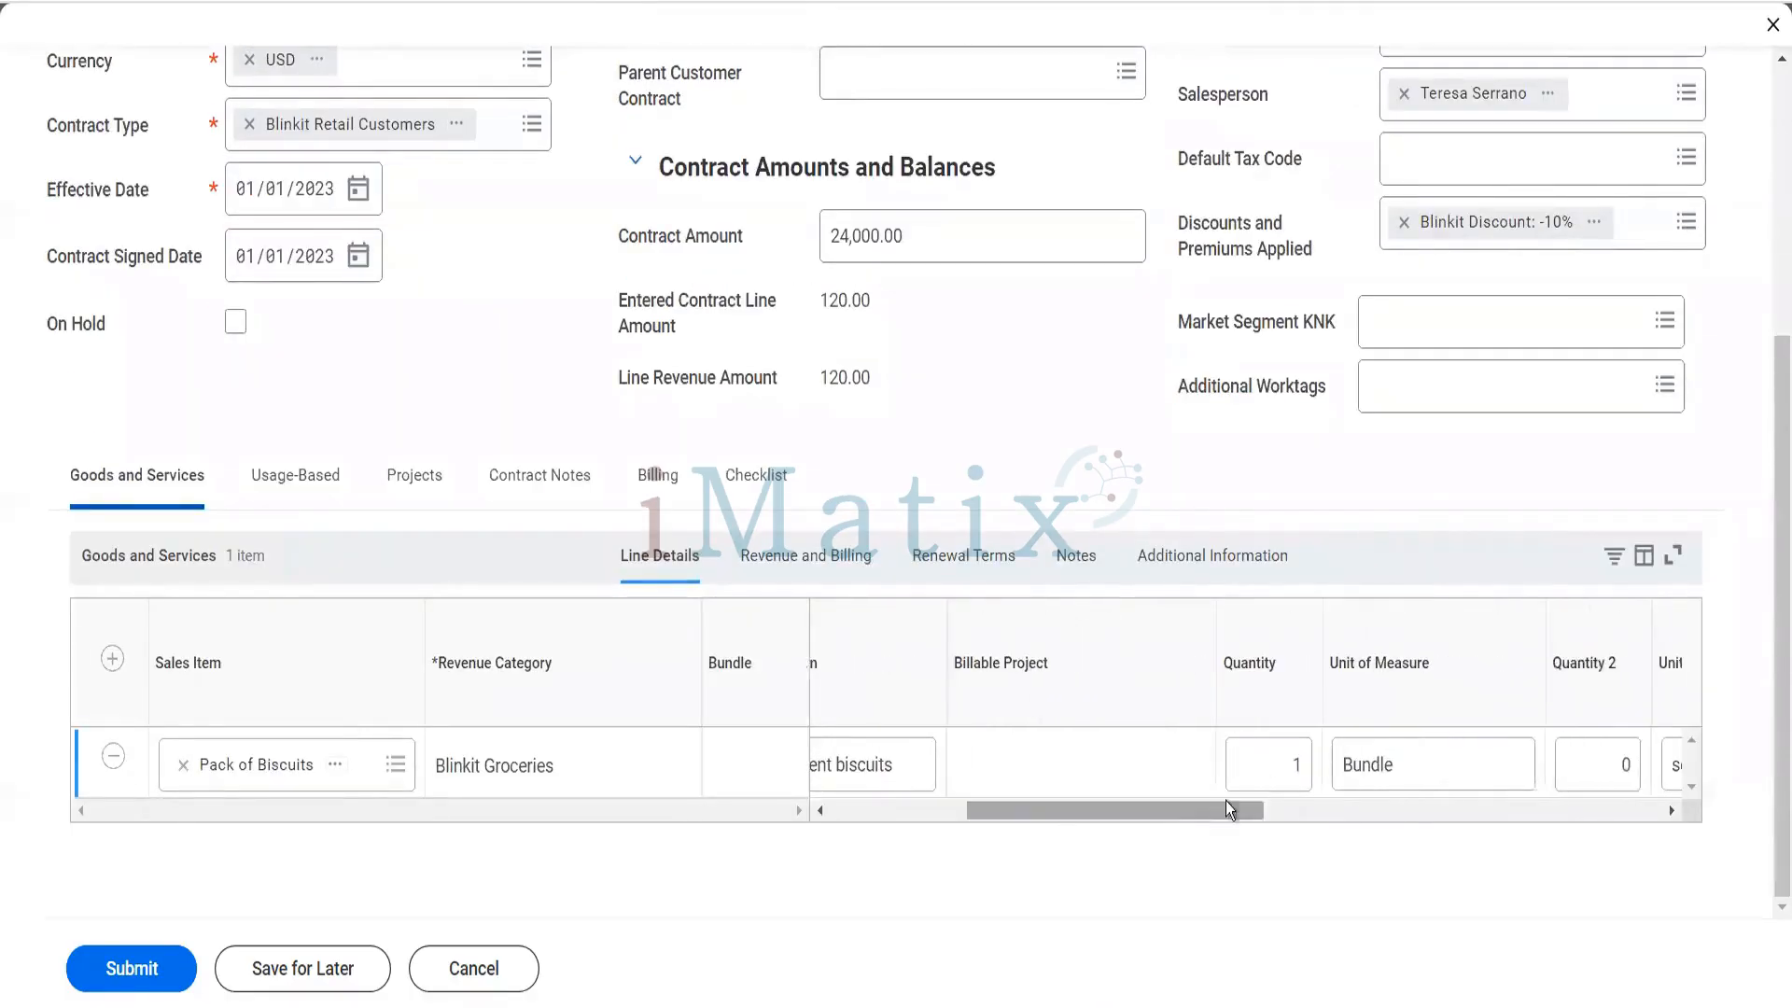
click(1291, 771)
text(2)
key(Tab)
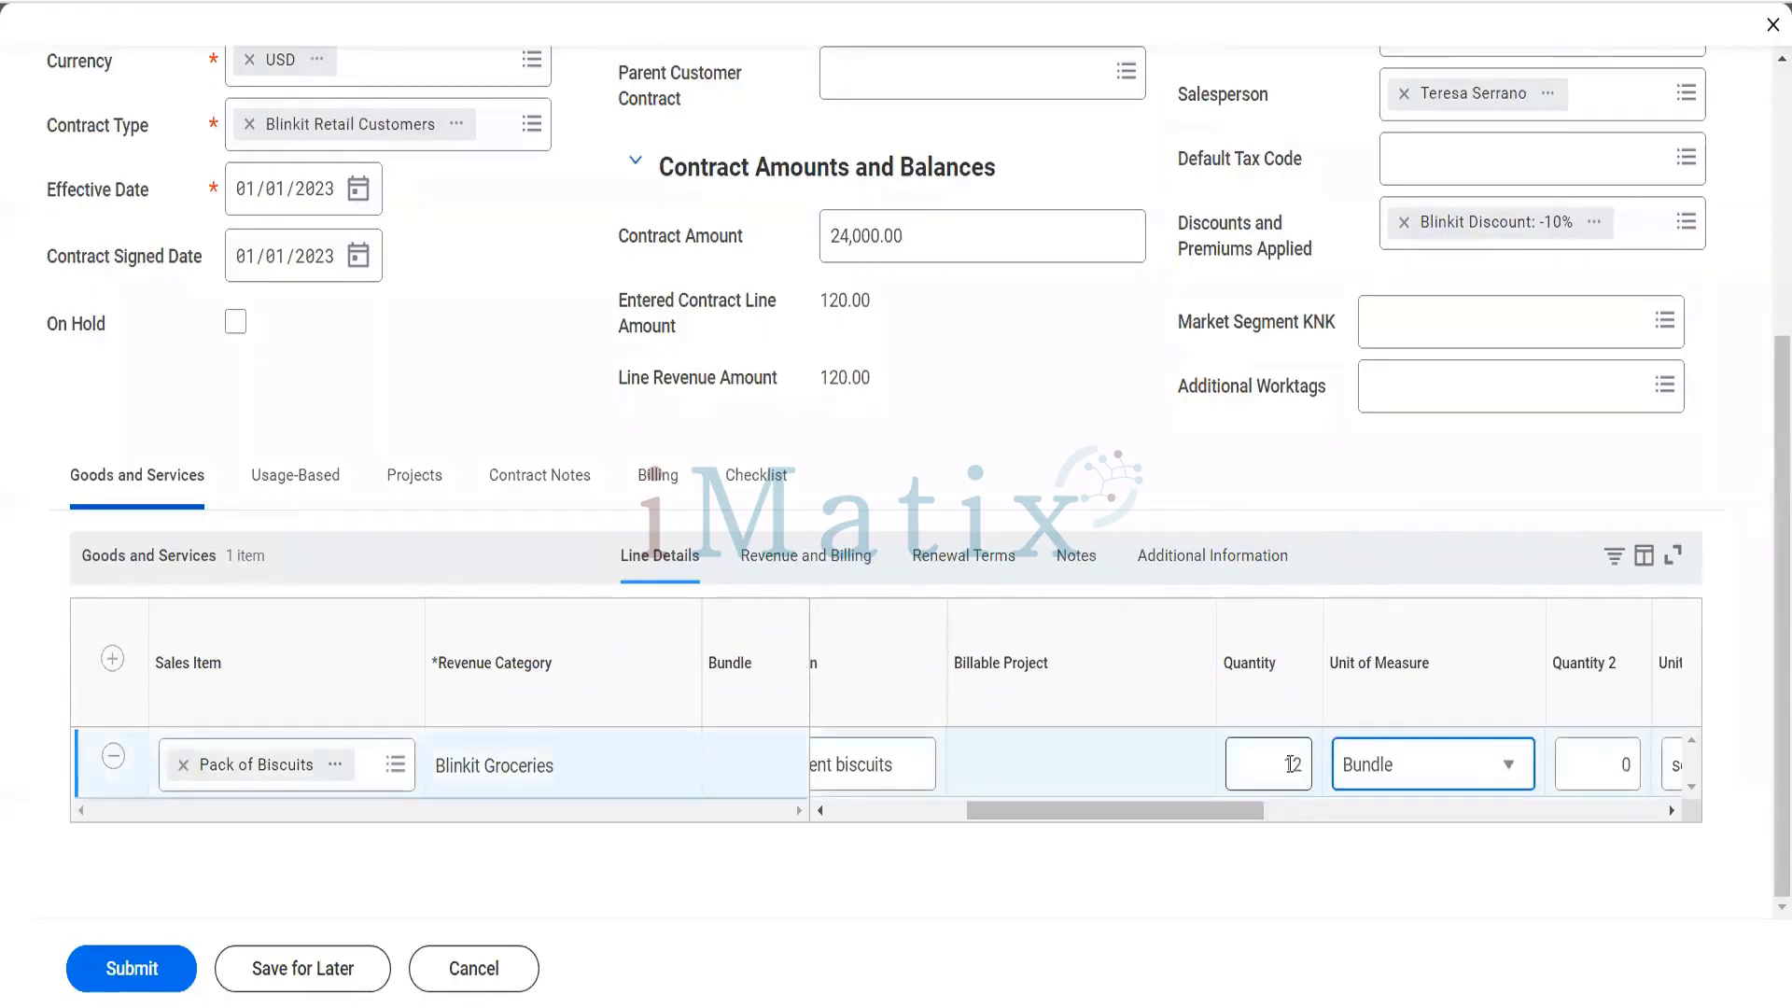
key(Tab)
key(Tab)
key(Tab)
key(Tab)
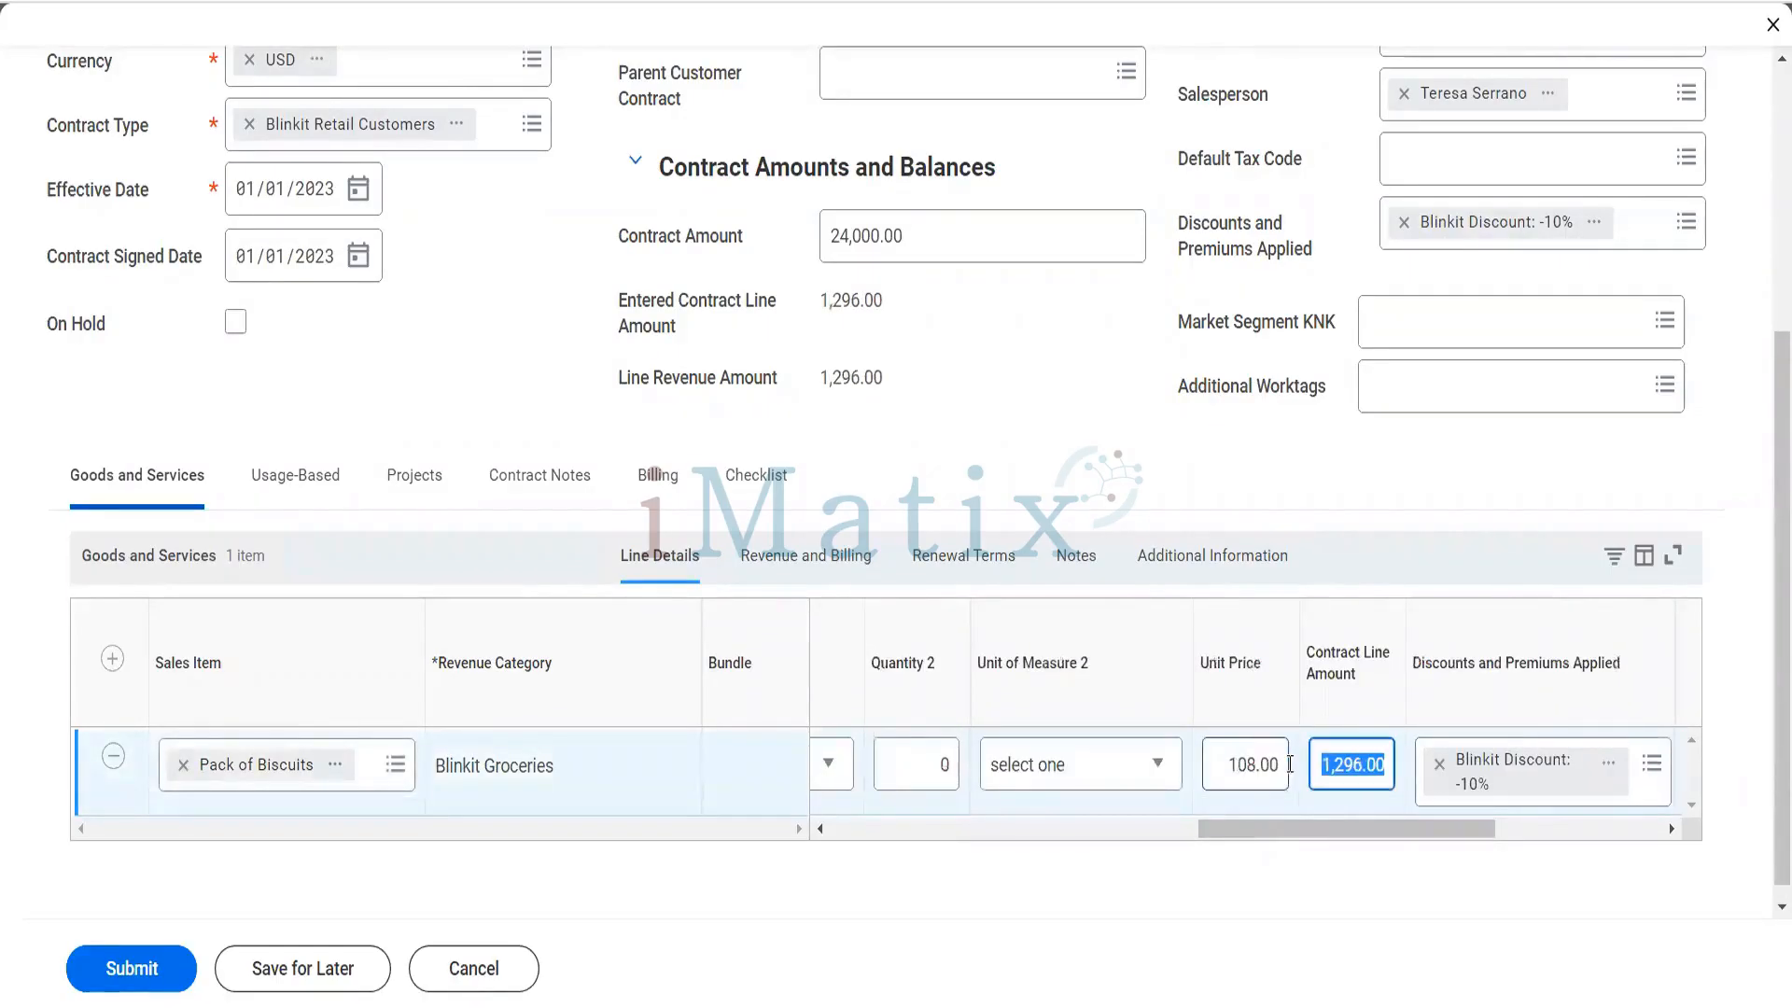
- Enter 2,000 as the unit price of the Pack of Biscuits line
click(1297, 826)
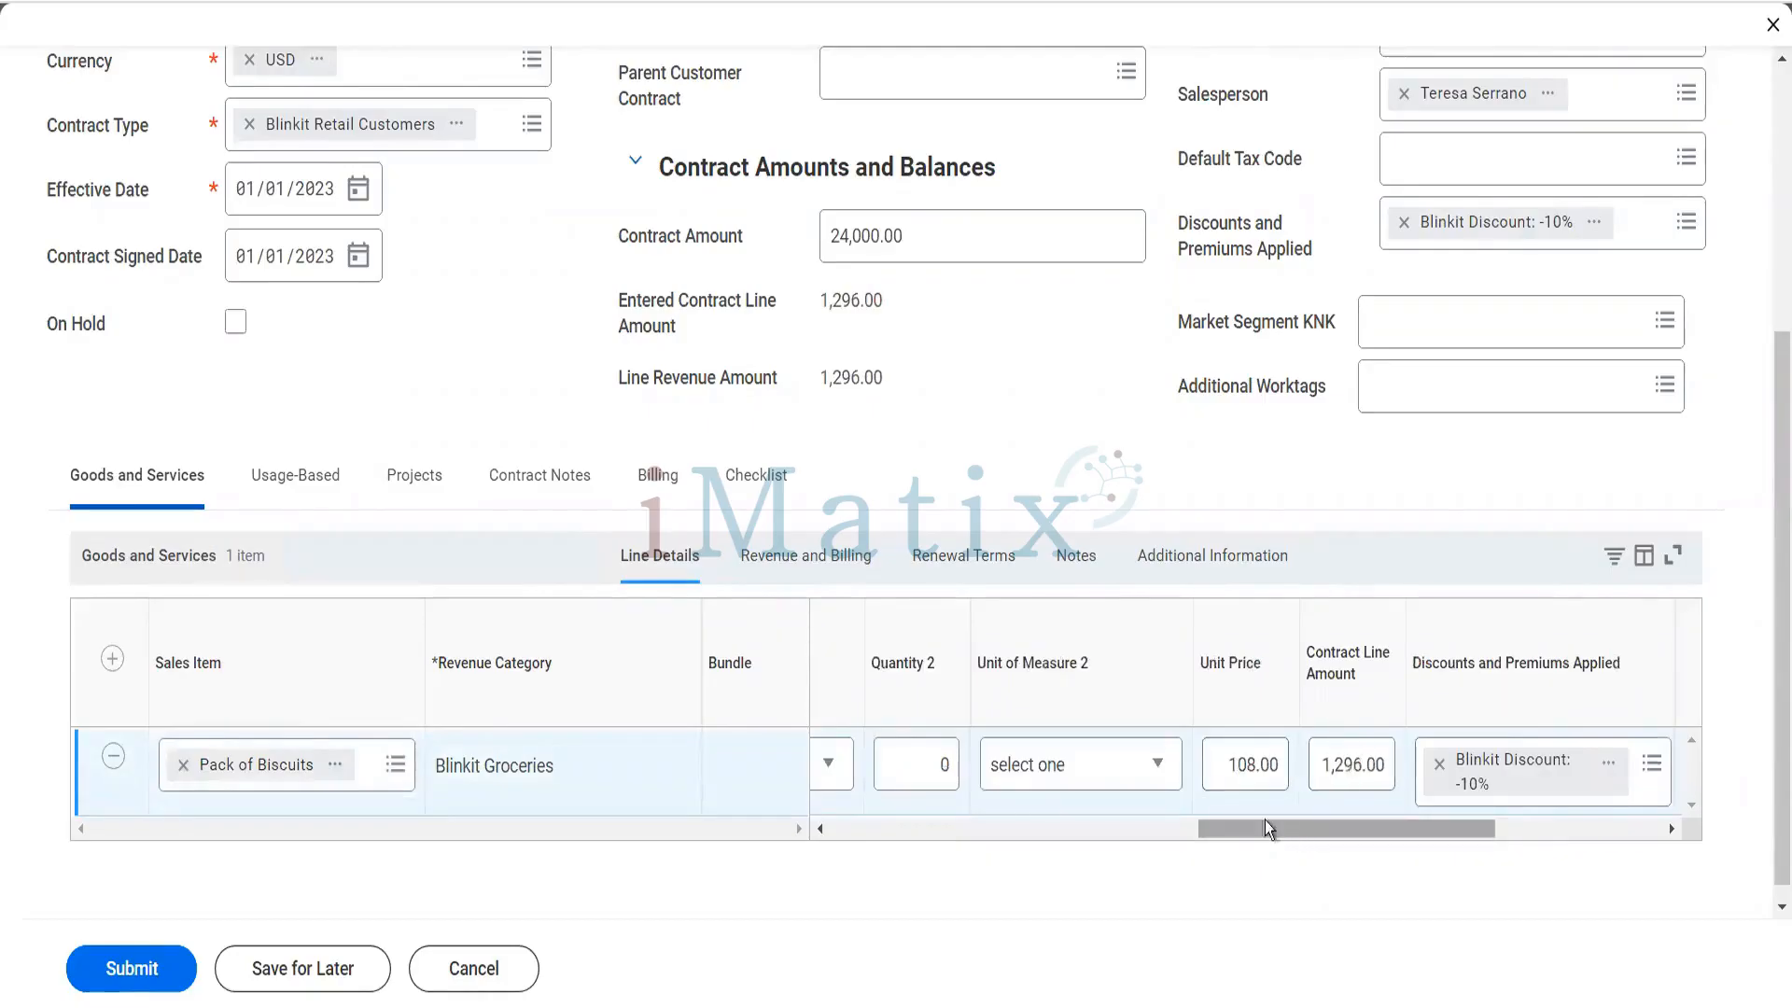
click(1228, 772)
key(ctrl+a)
text(24)
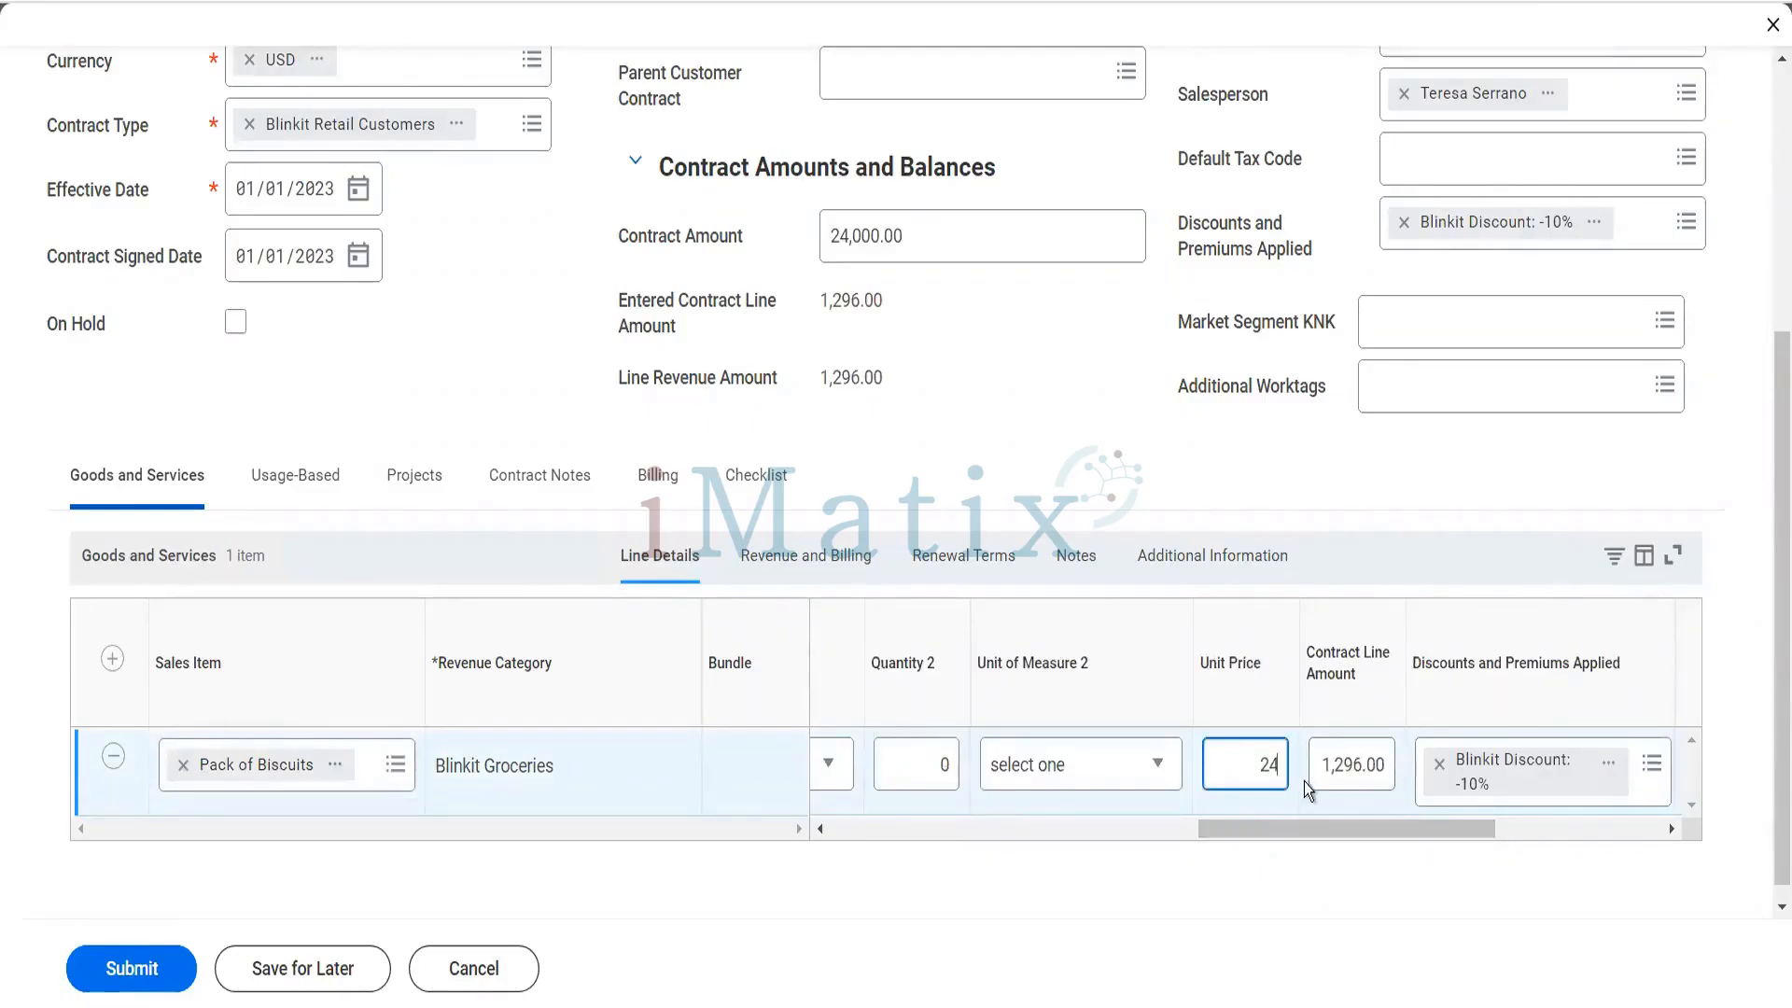
text(,000)
key(Tab)
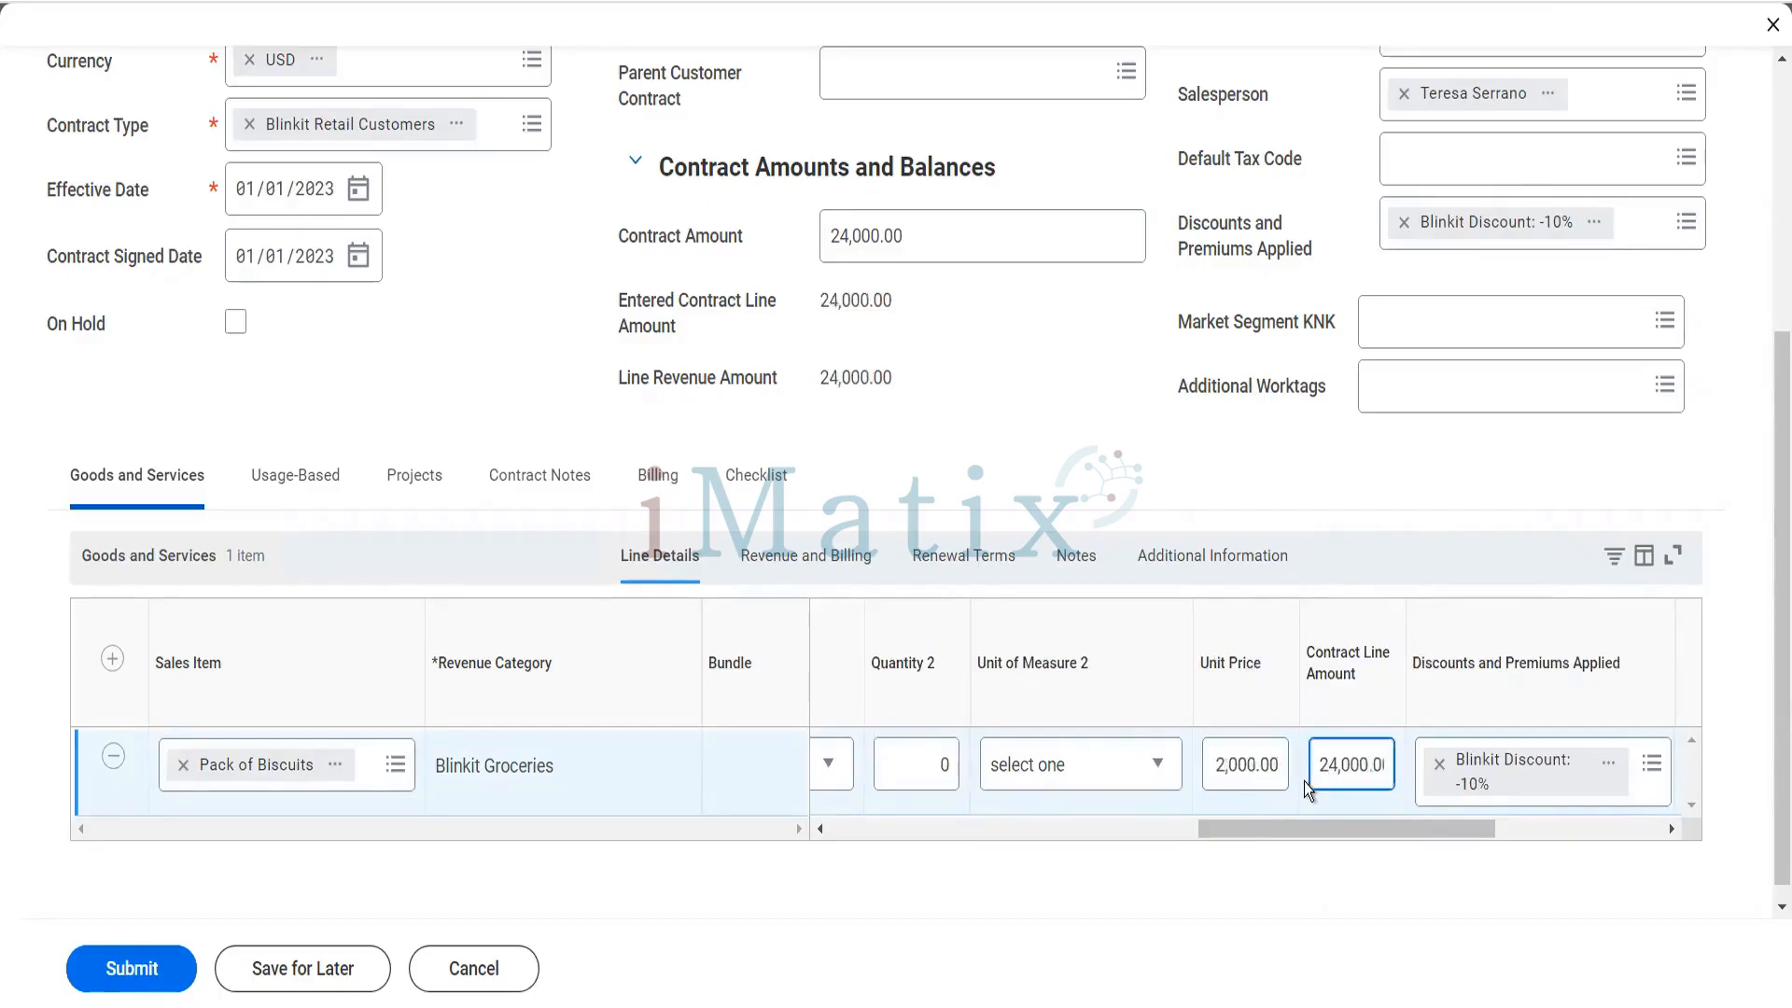
- Set the list unit price of the Pack of Biscuits line to 2,000
click(1337, 831)
drag(1337, 831, 1449, 819)
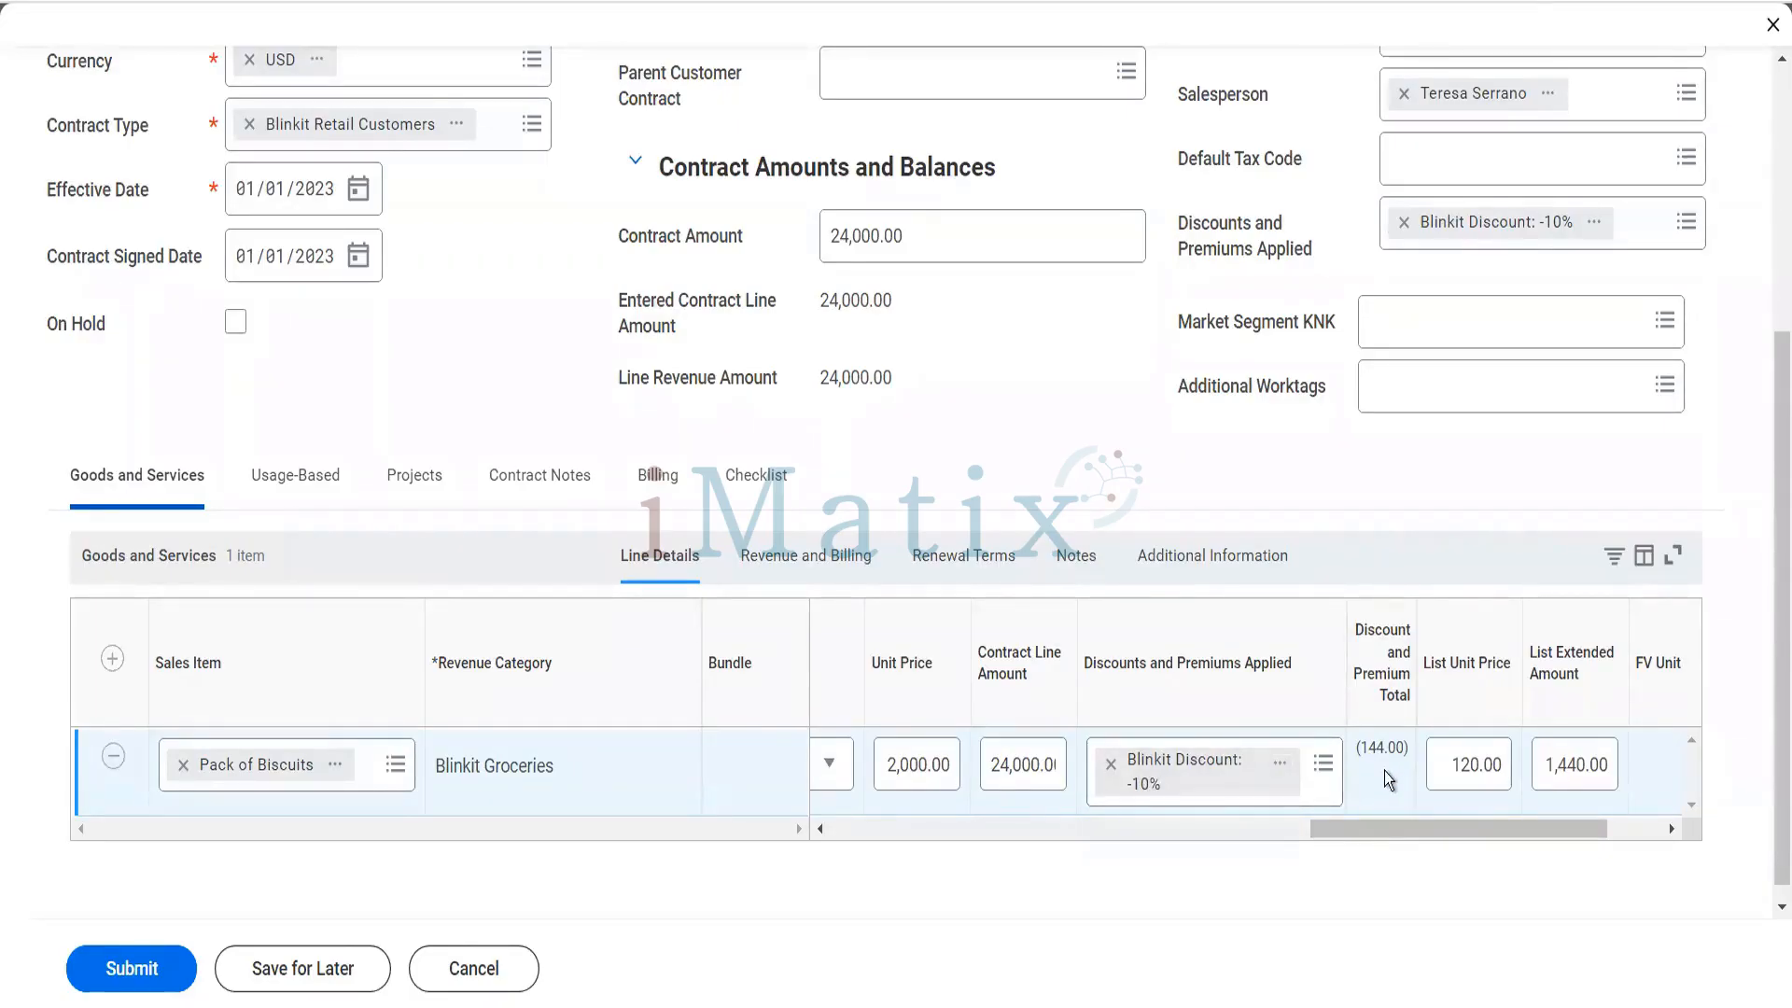
click(1467, 672)
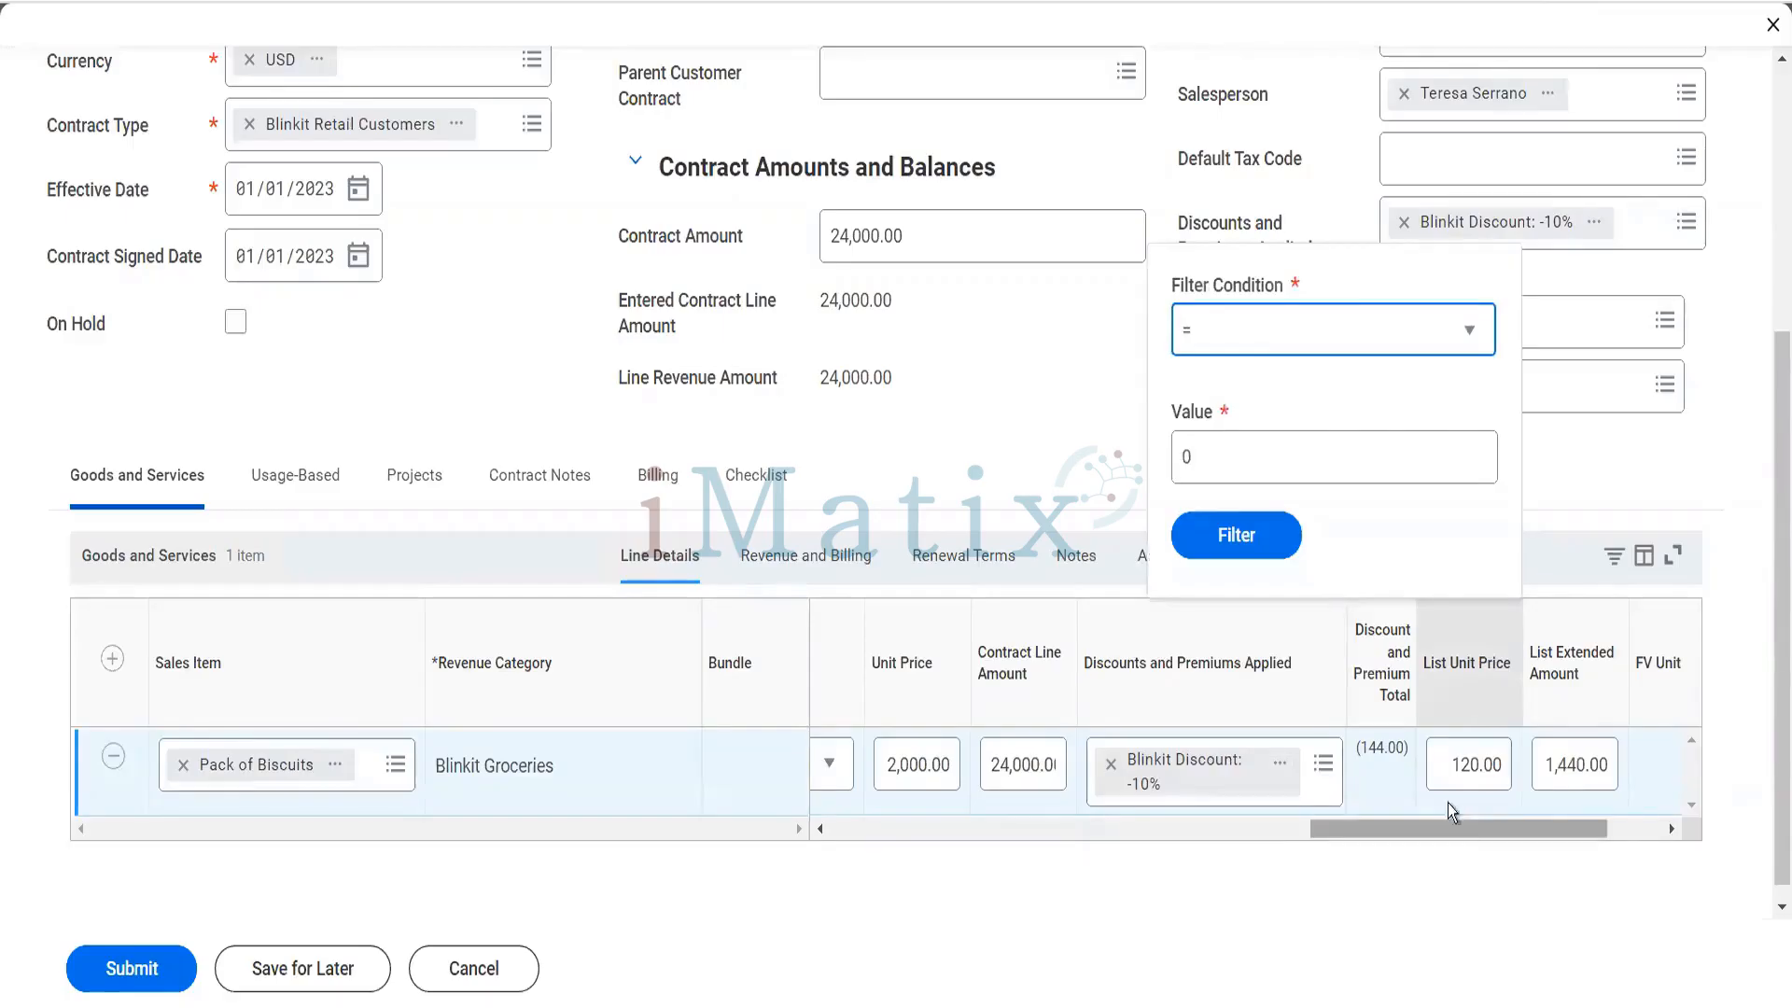
click(1508, 778)
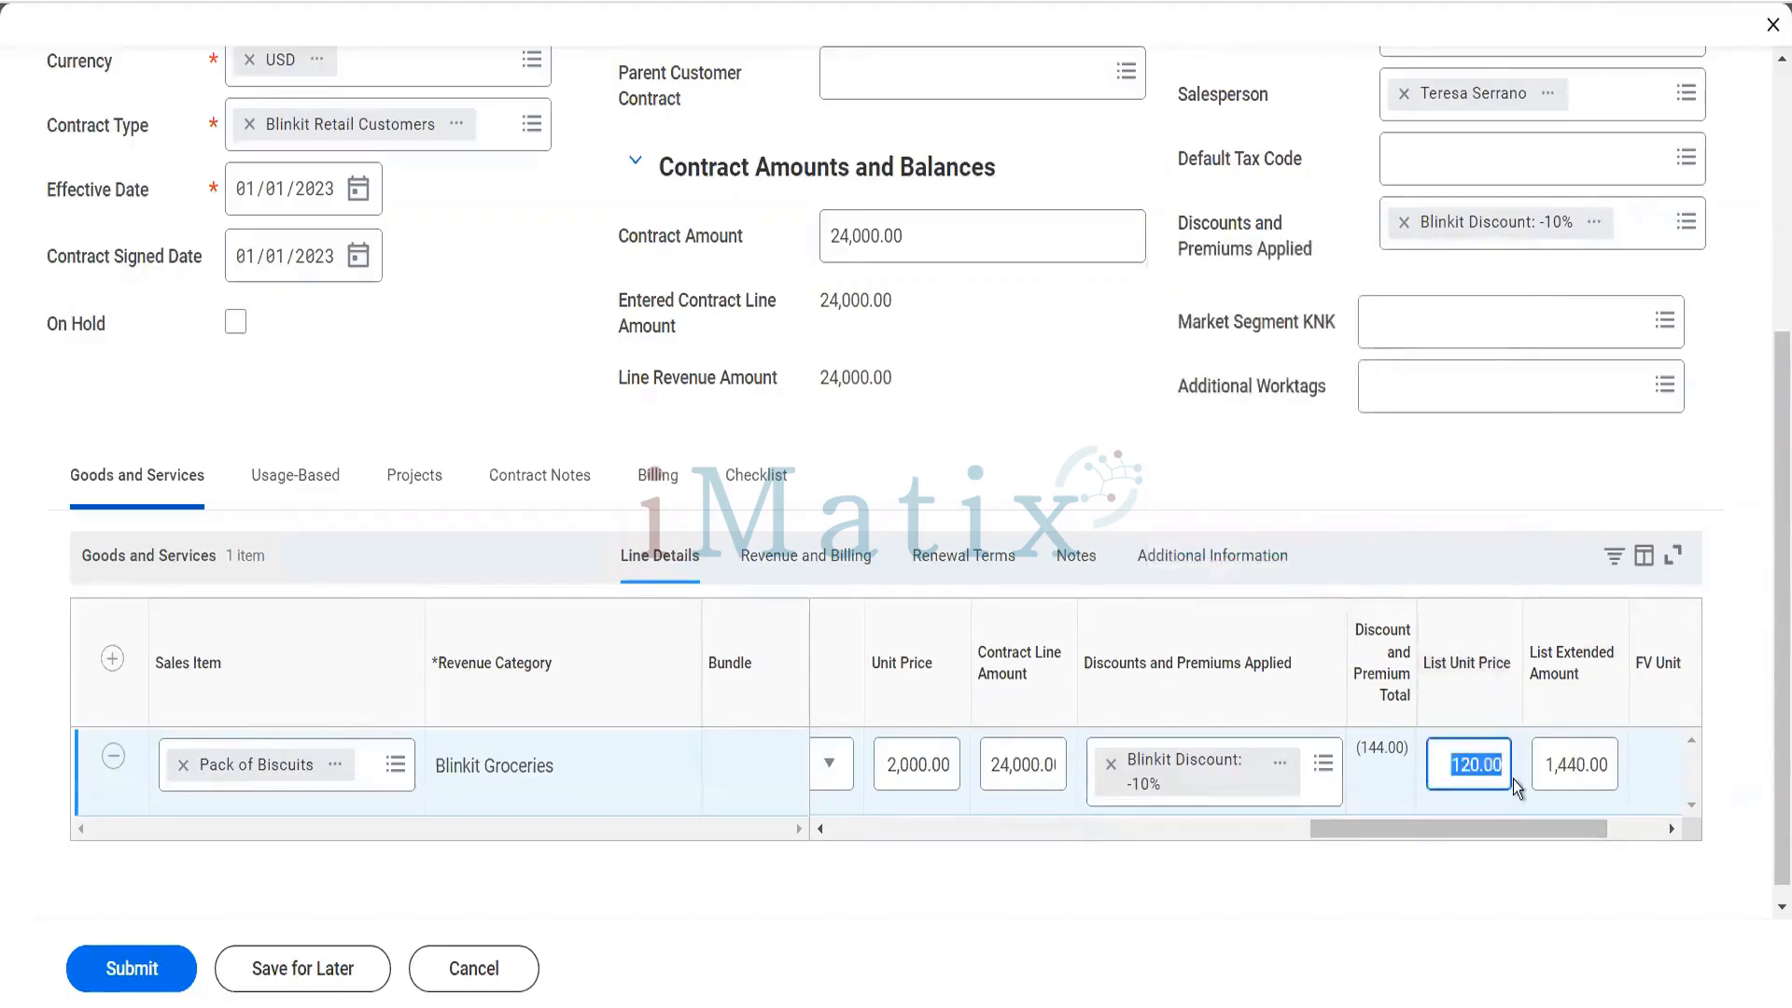
text(2,)
text(000)
key(Tab)
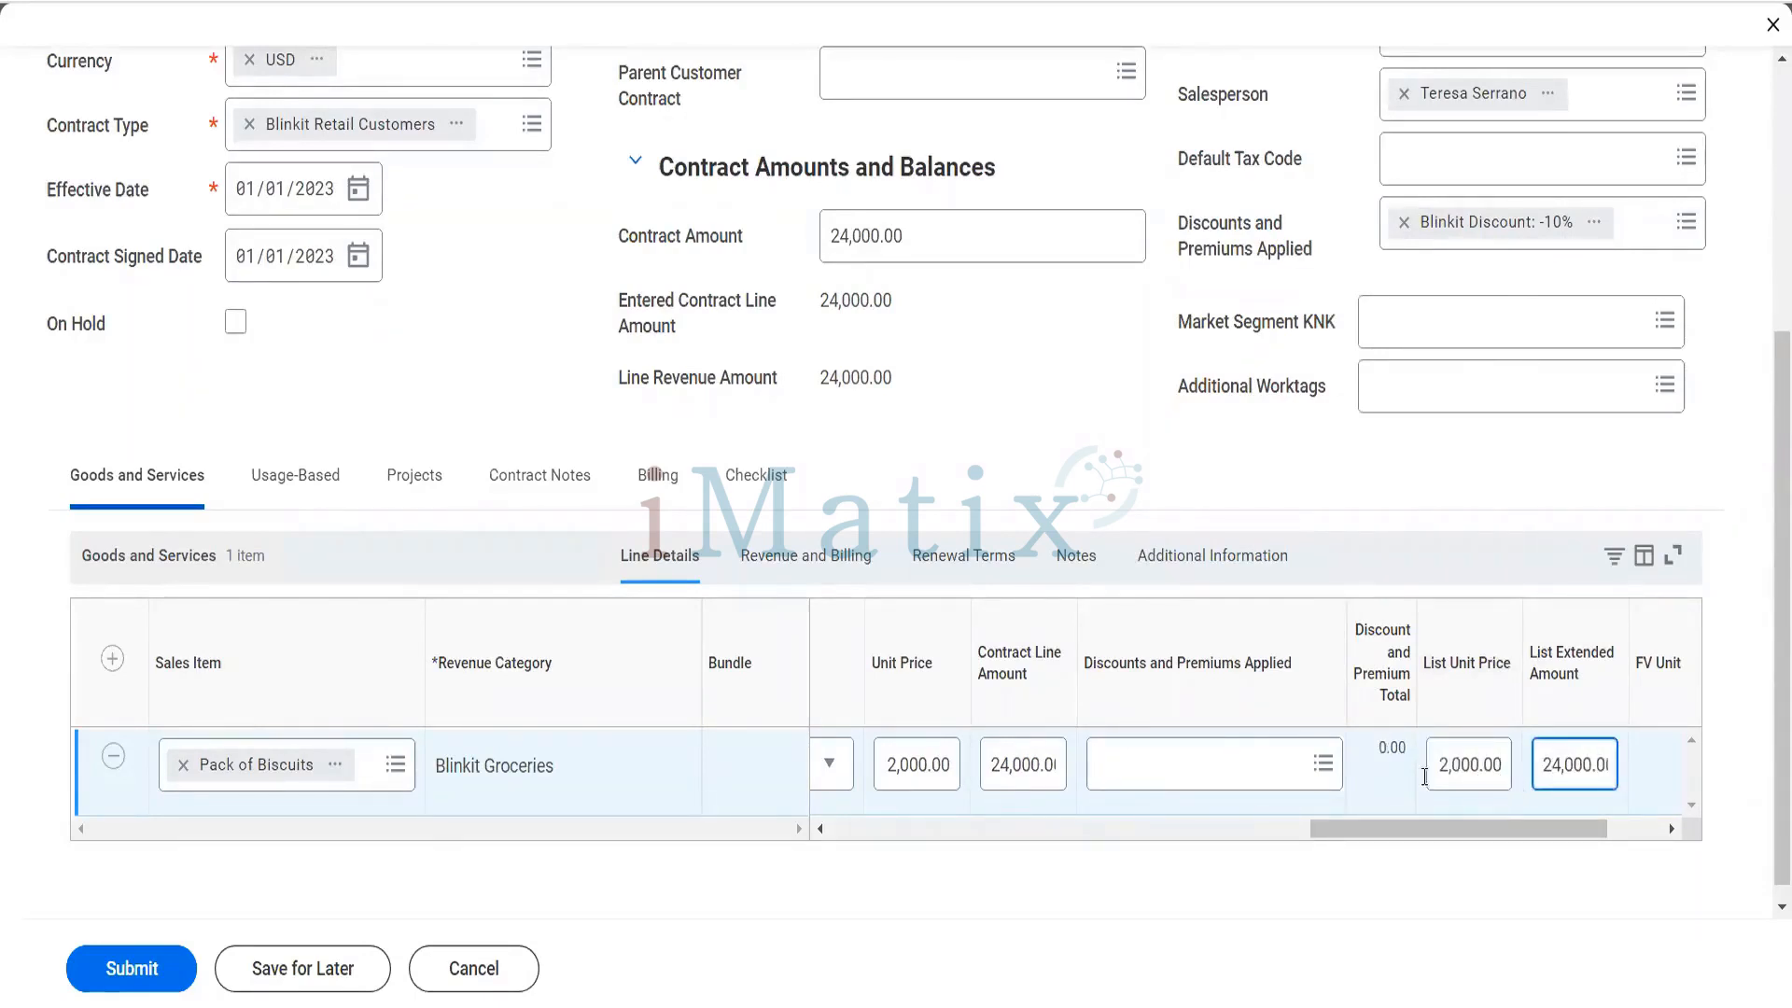
- Apply the Blinkit Discount: -10% to the Pack of Biscuits line
click(1253, 773)
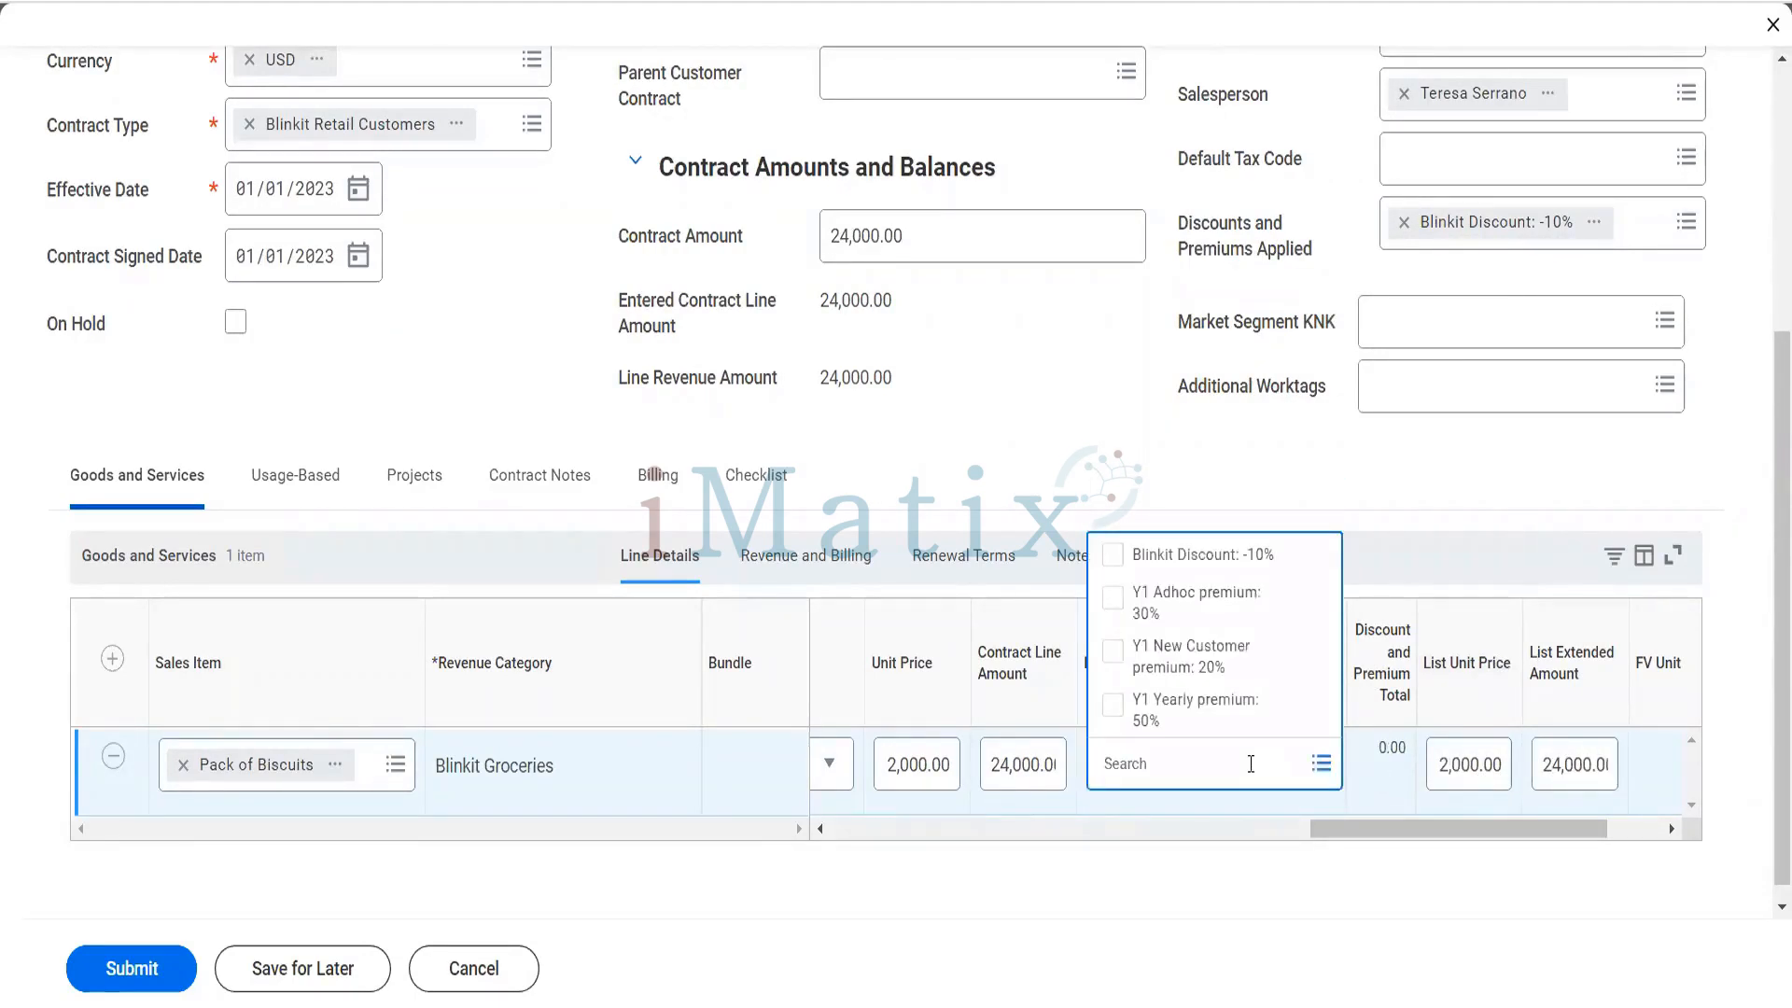
click(1193, 560)
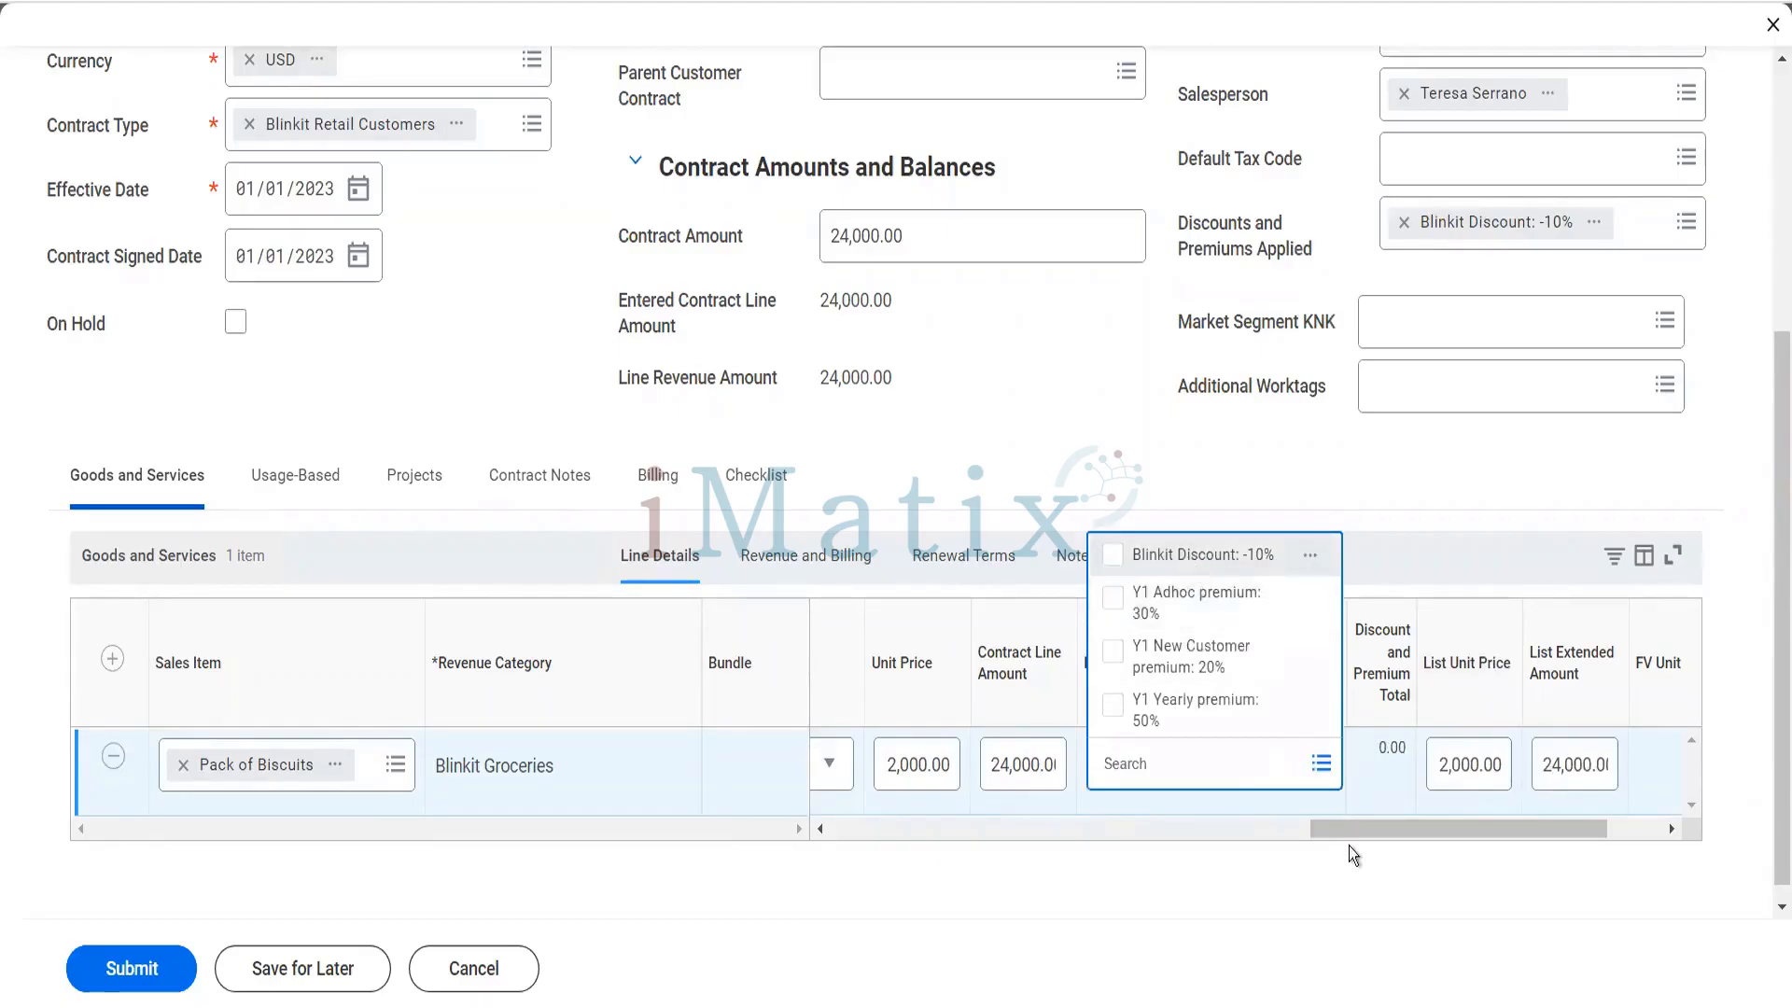
click(1335, 901)
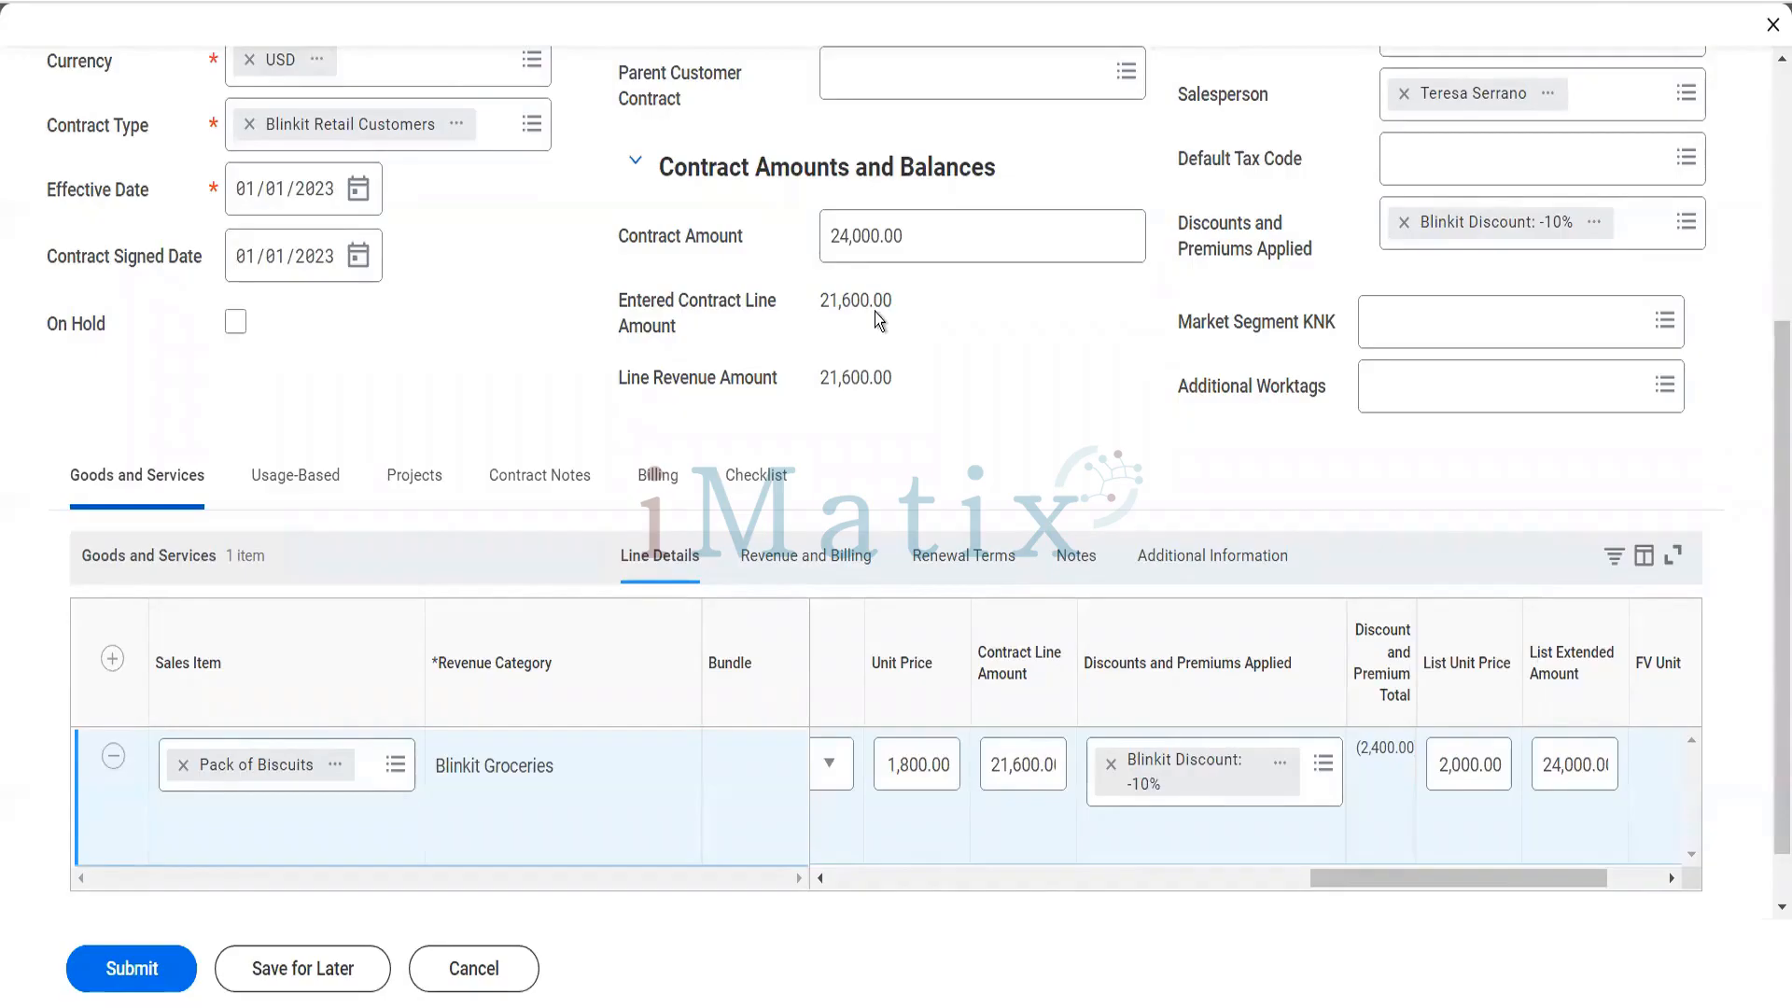
- Override the discounted unit price of the Pack of Biscuits line with 2,000
click(820, 877)
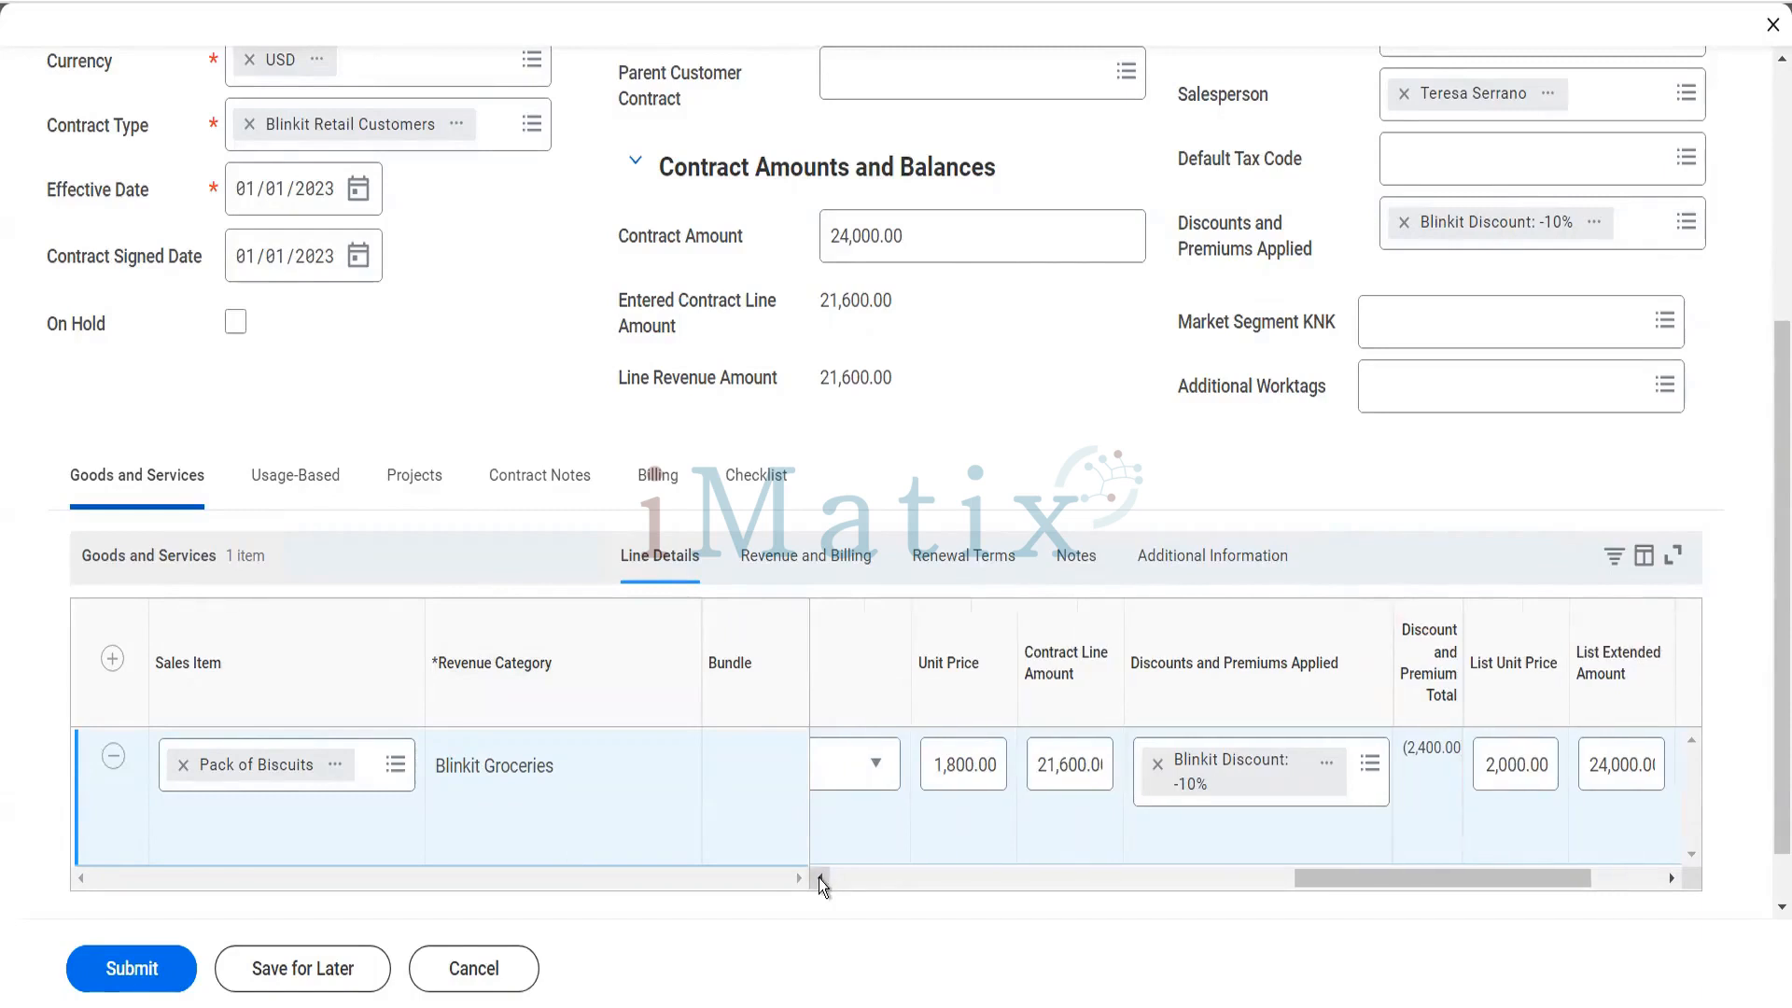
click(820, 878)
click(975, 782)
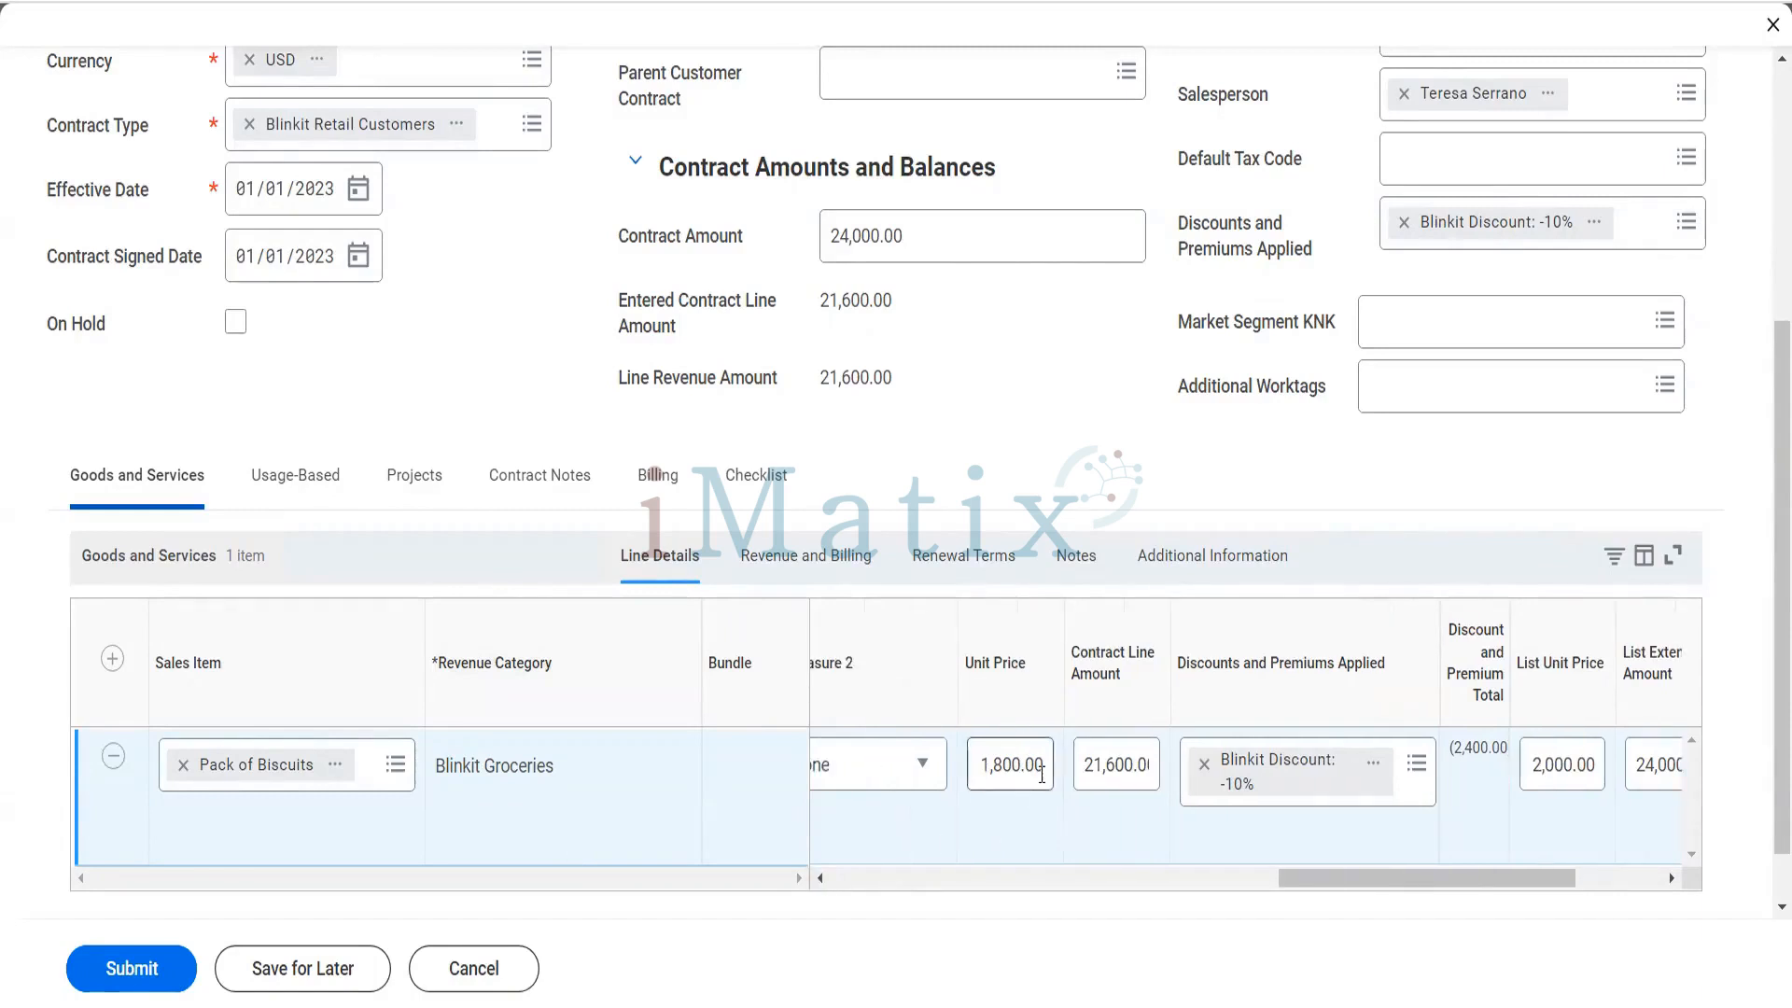
key(Tab)
drag(980, 766, 1062, 764)
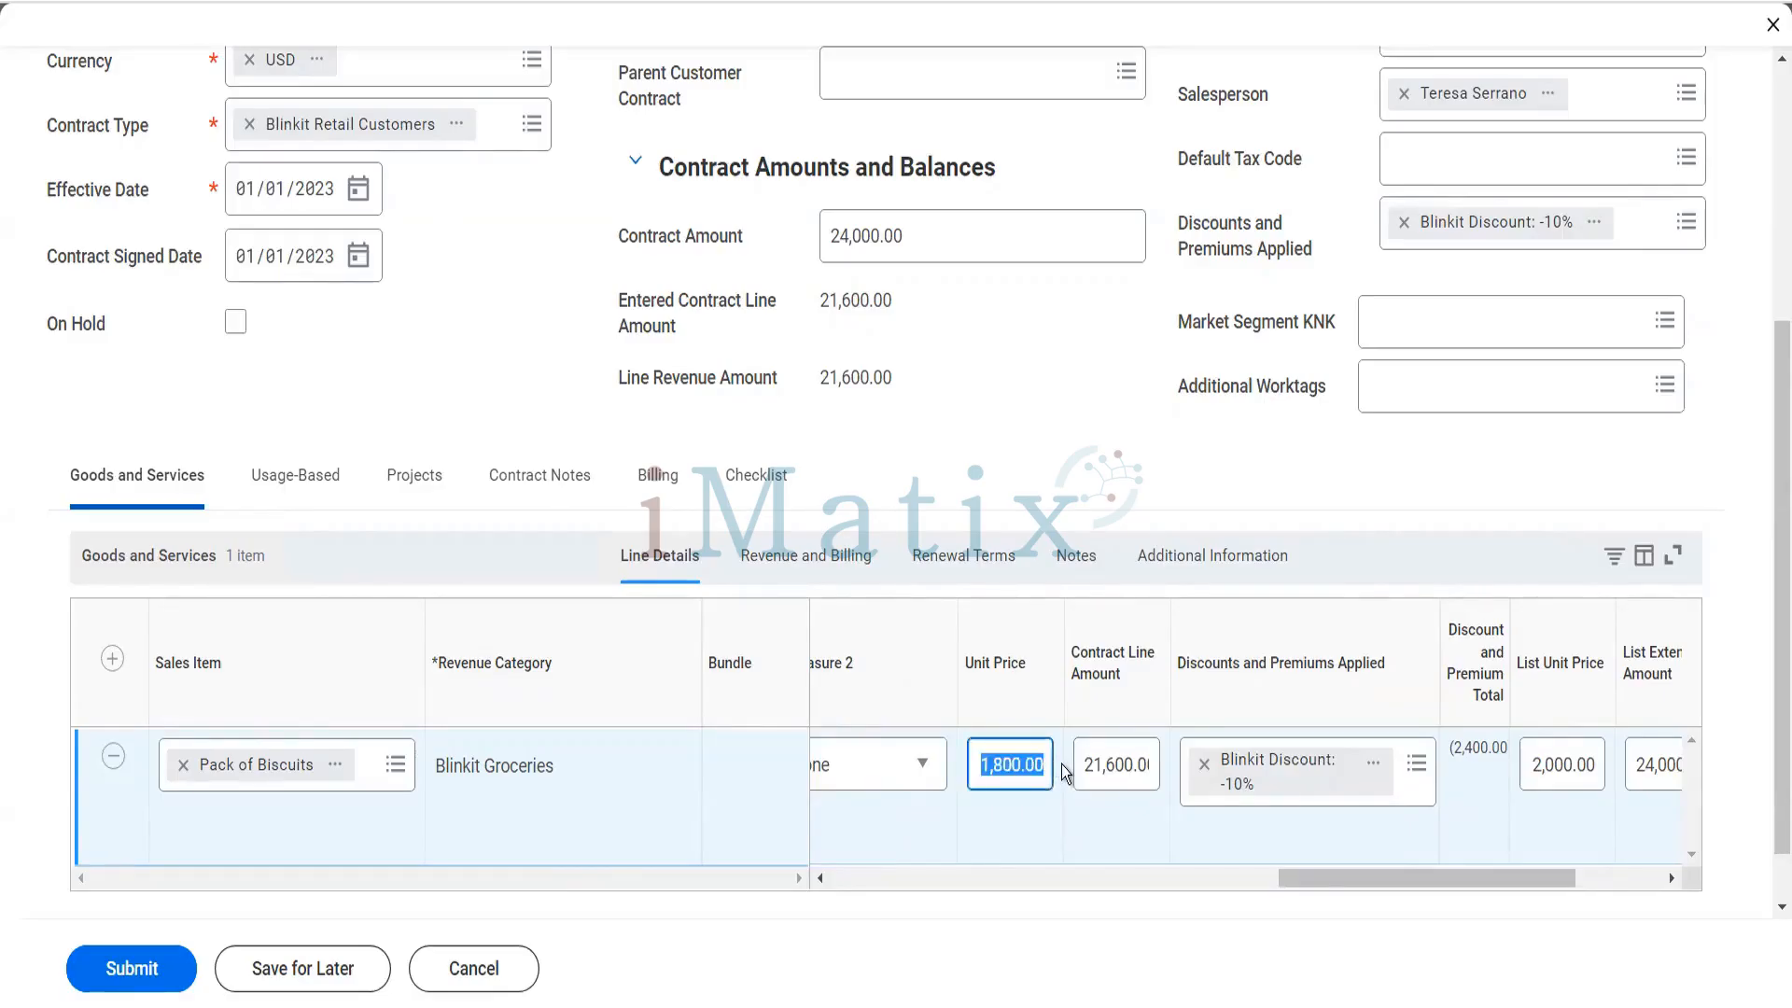
text(2,)
text(000)
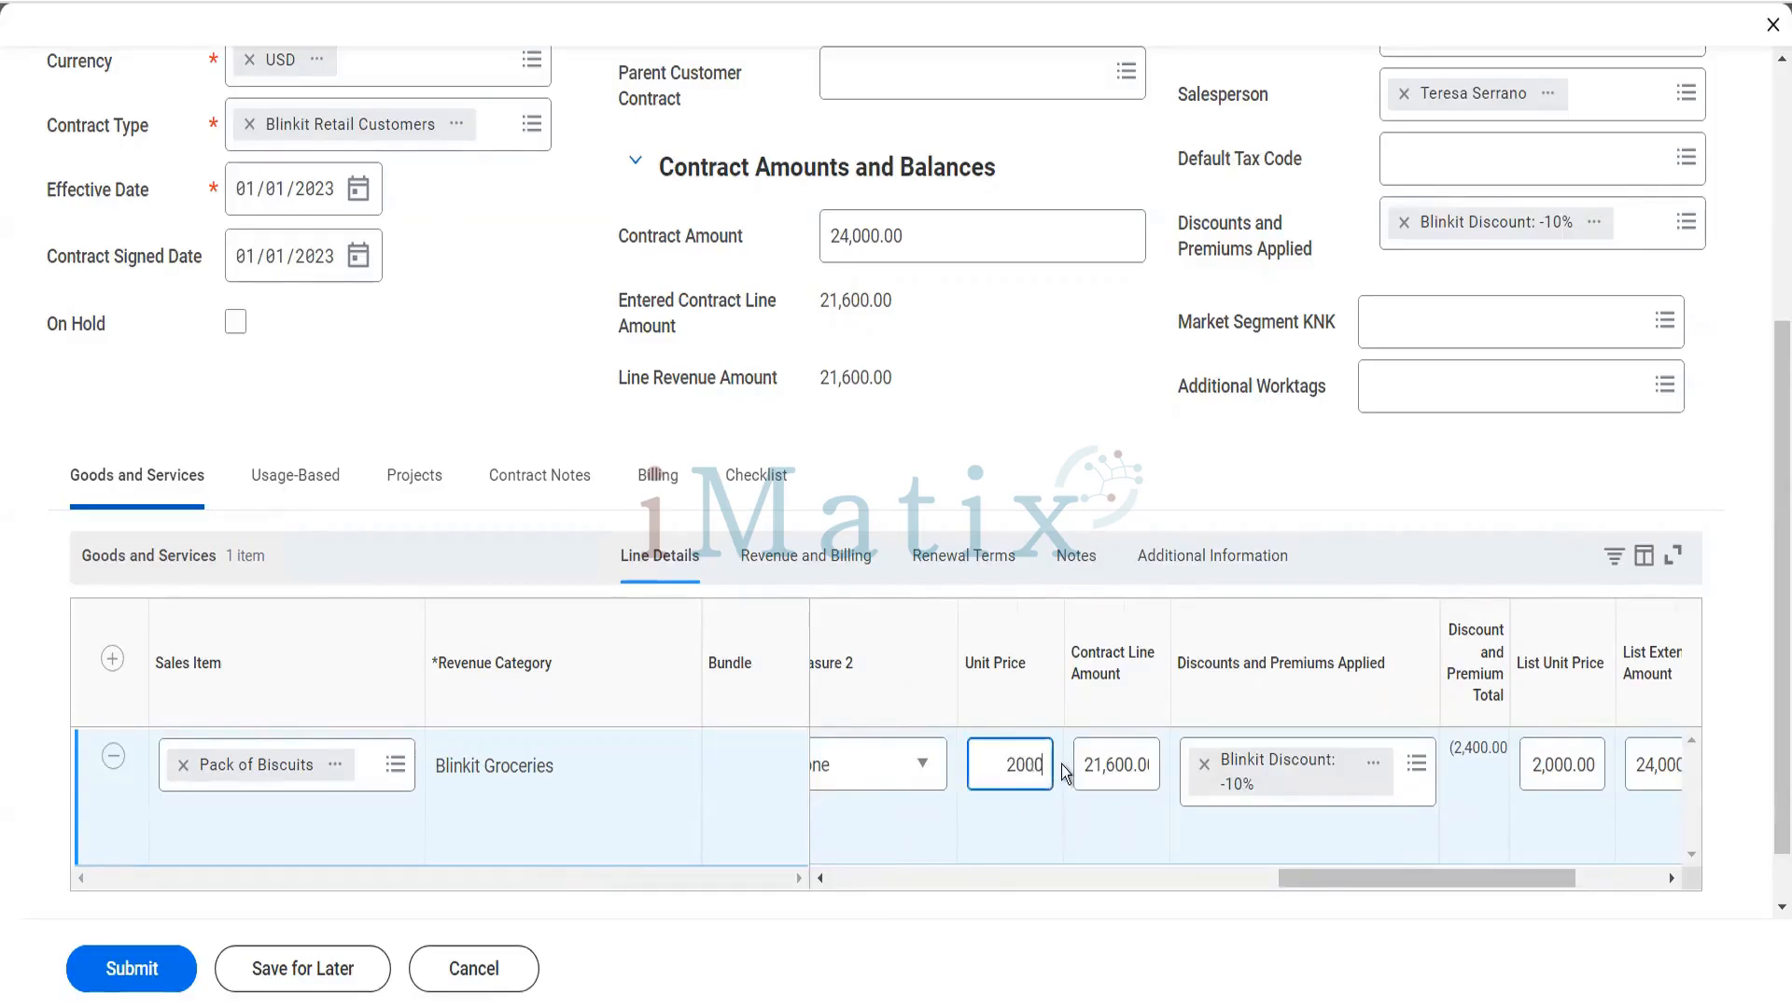
key(Tab)
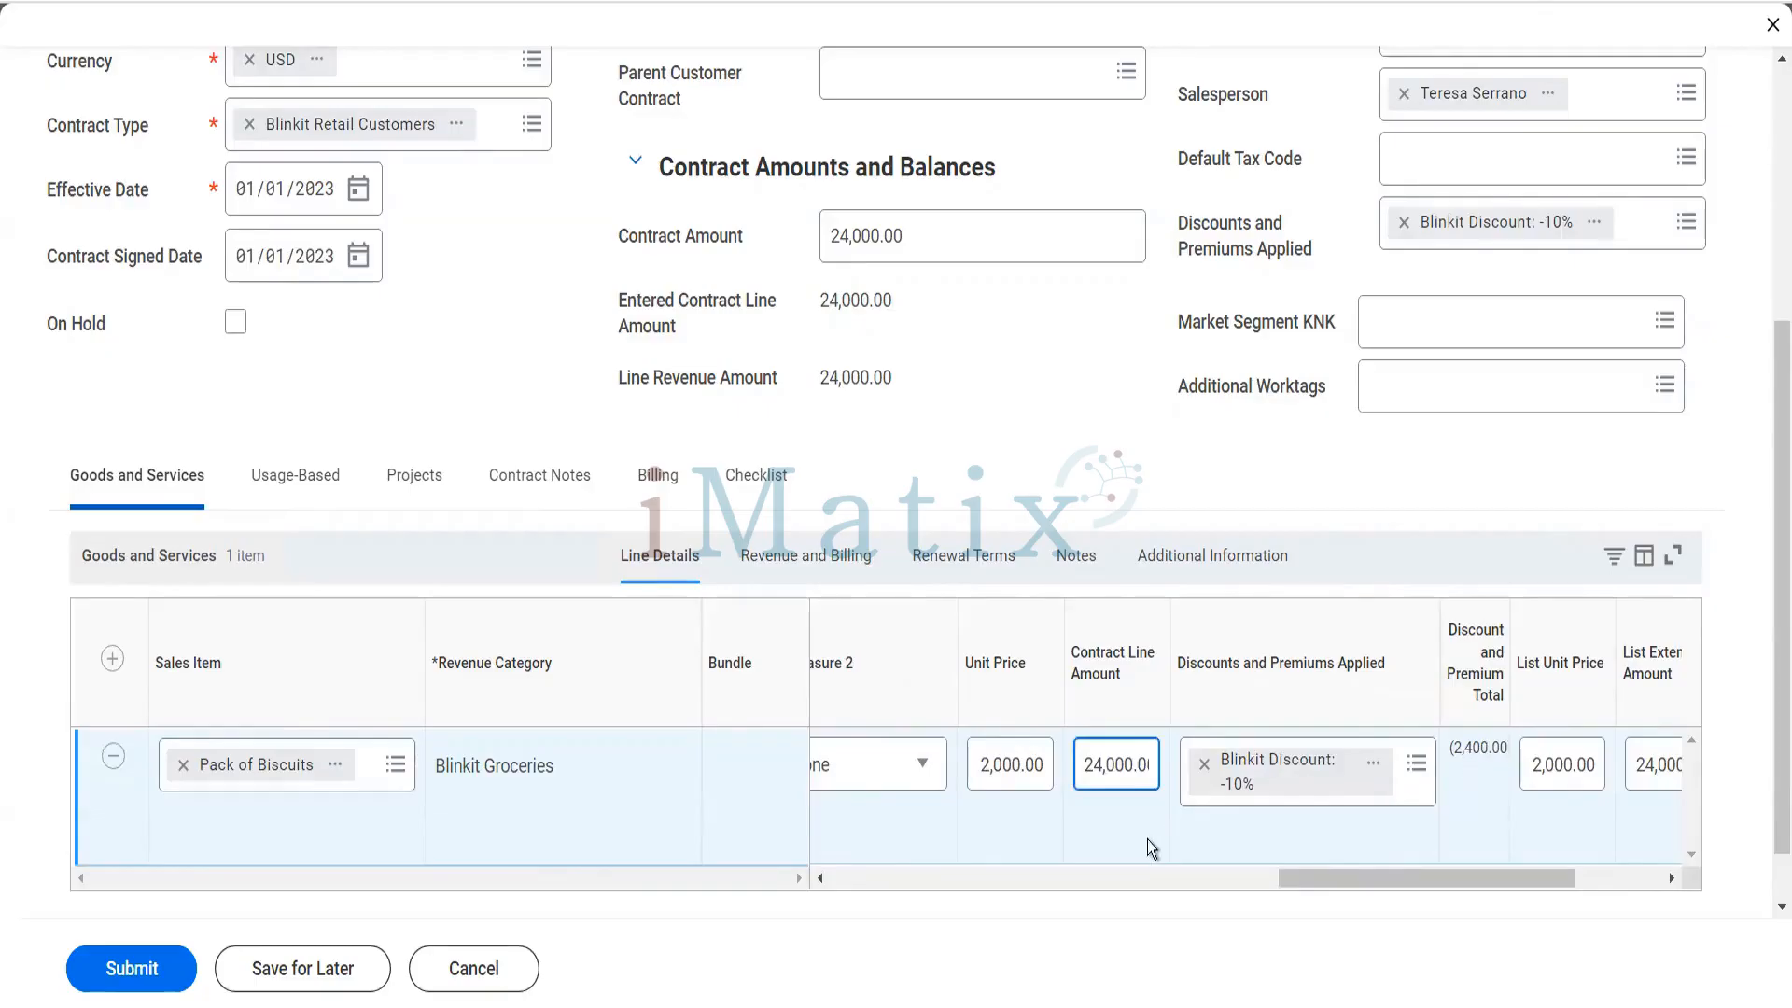
- Try to submit the contract and review the details of the reported error
click(154, 962)
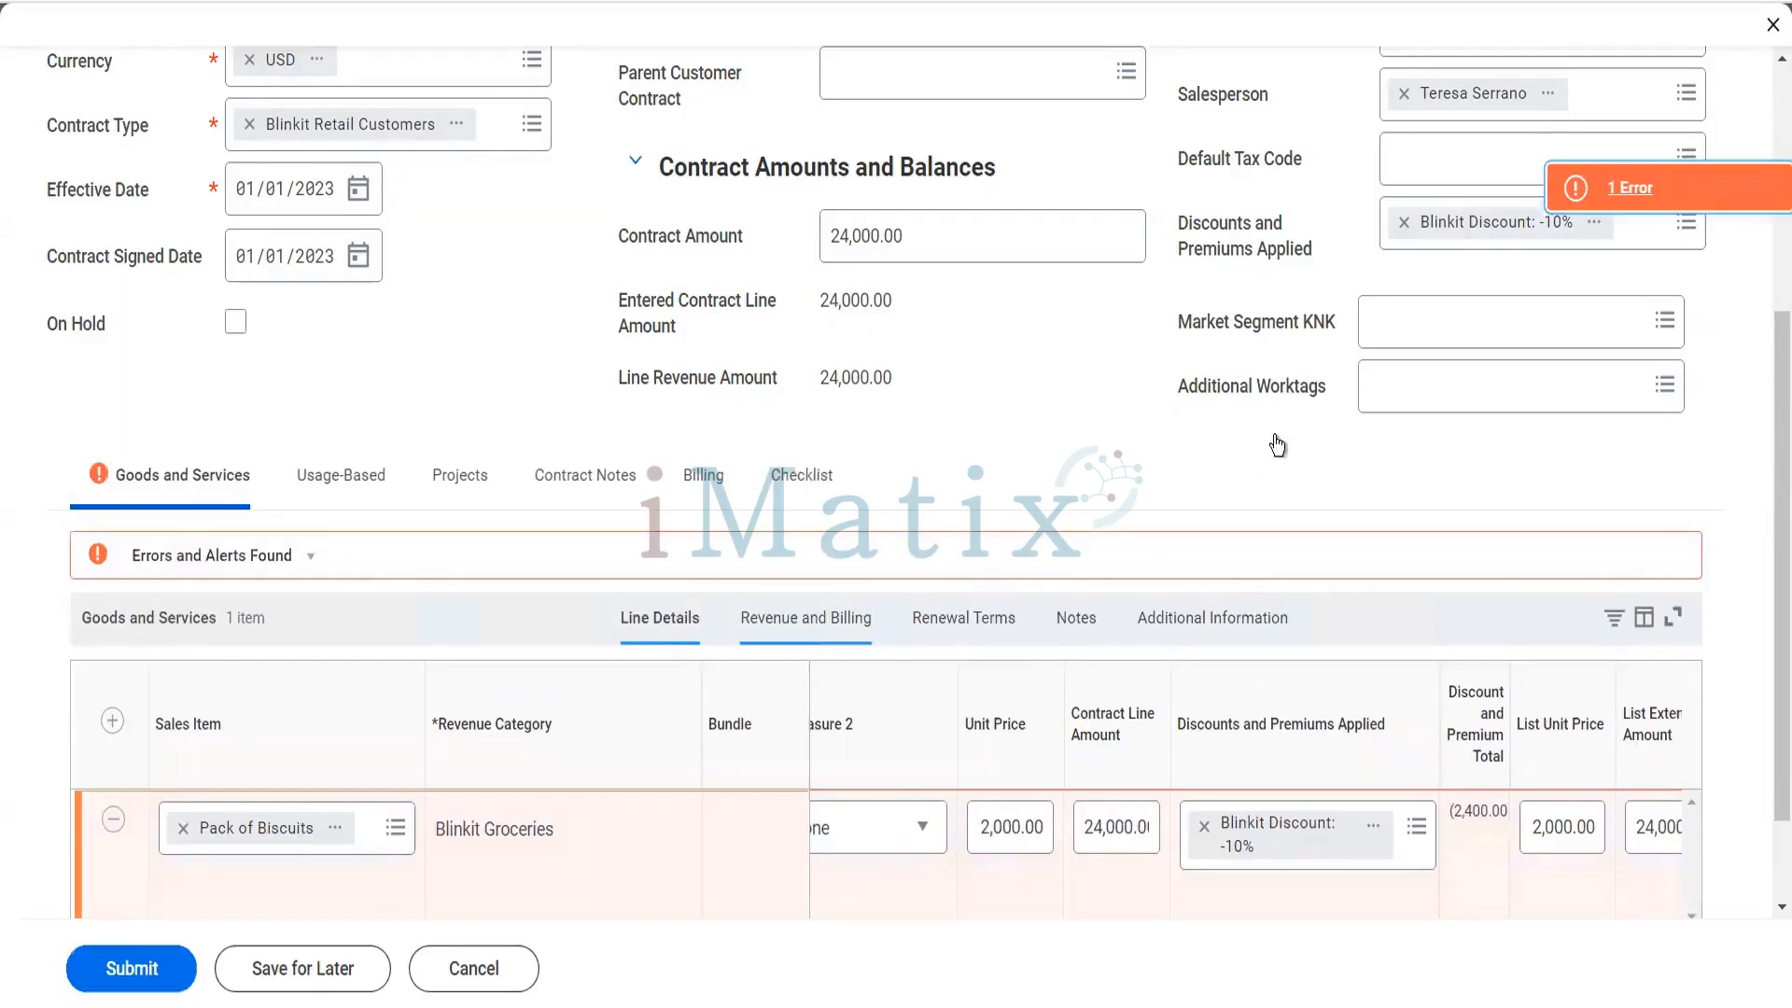
click(1587, 187)
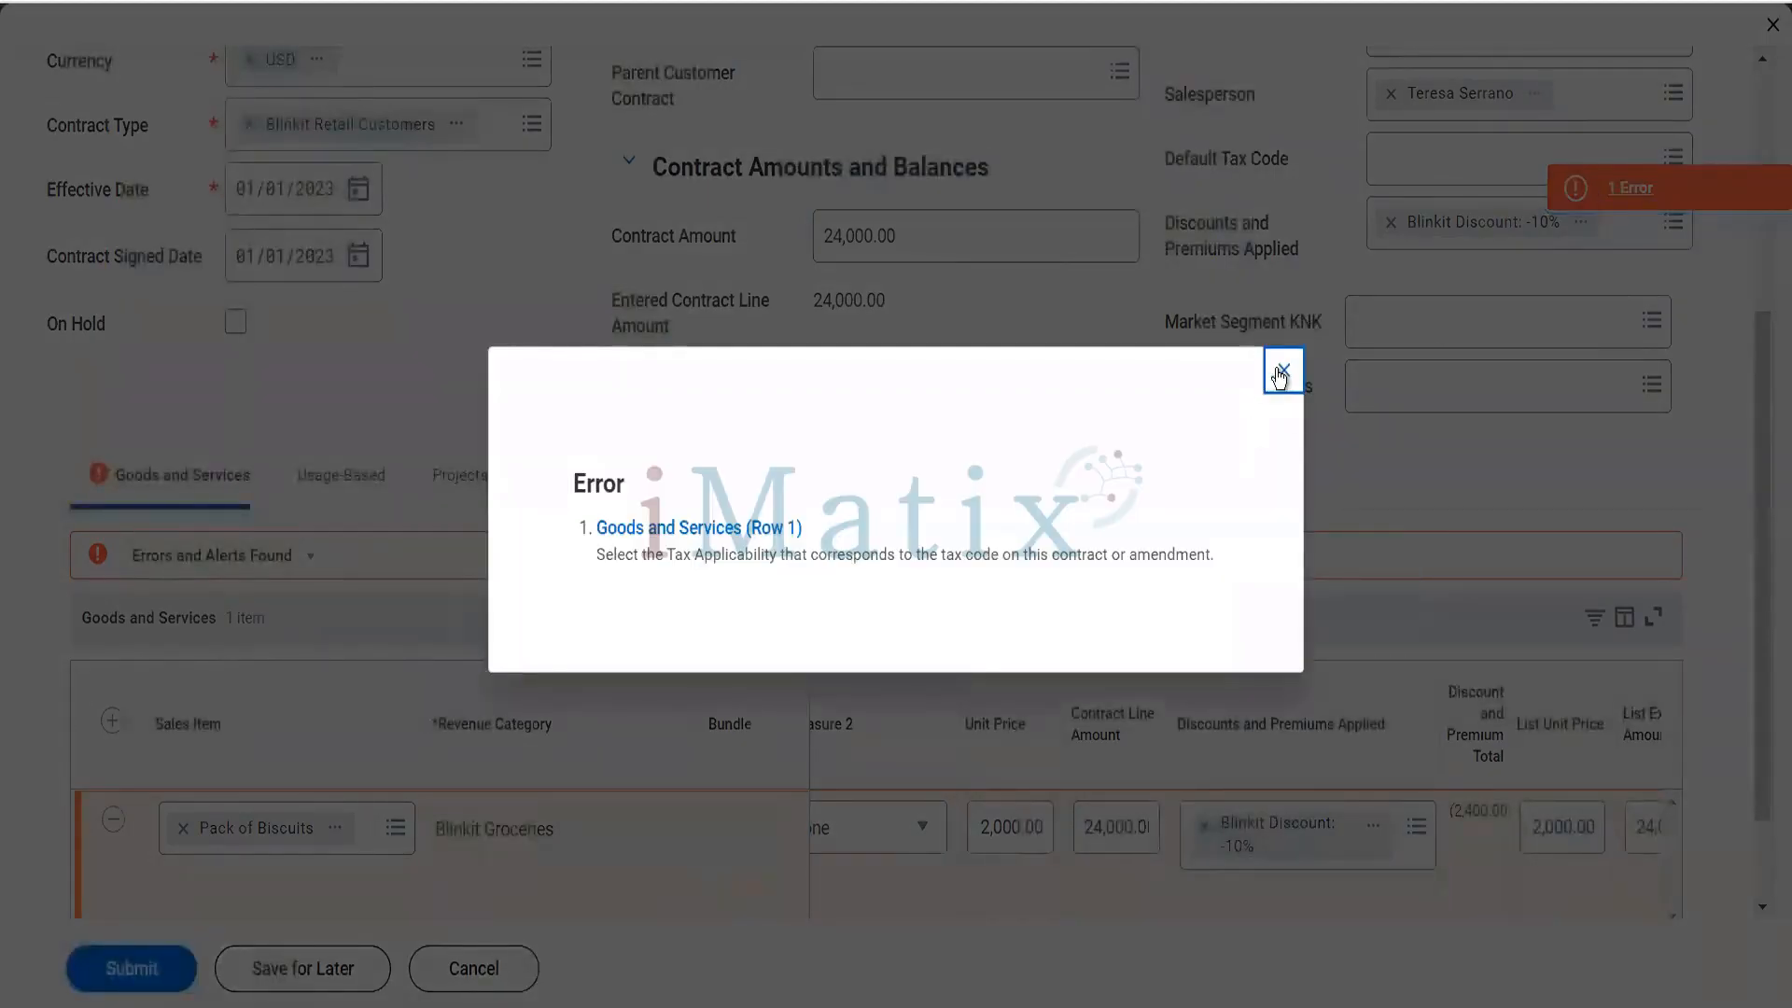
click(1279, 375)
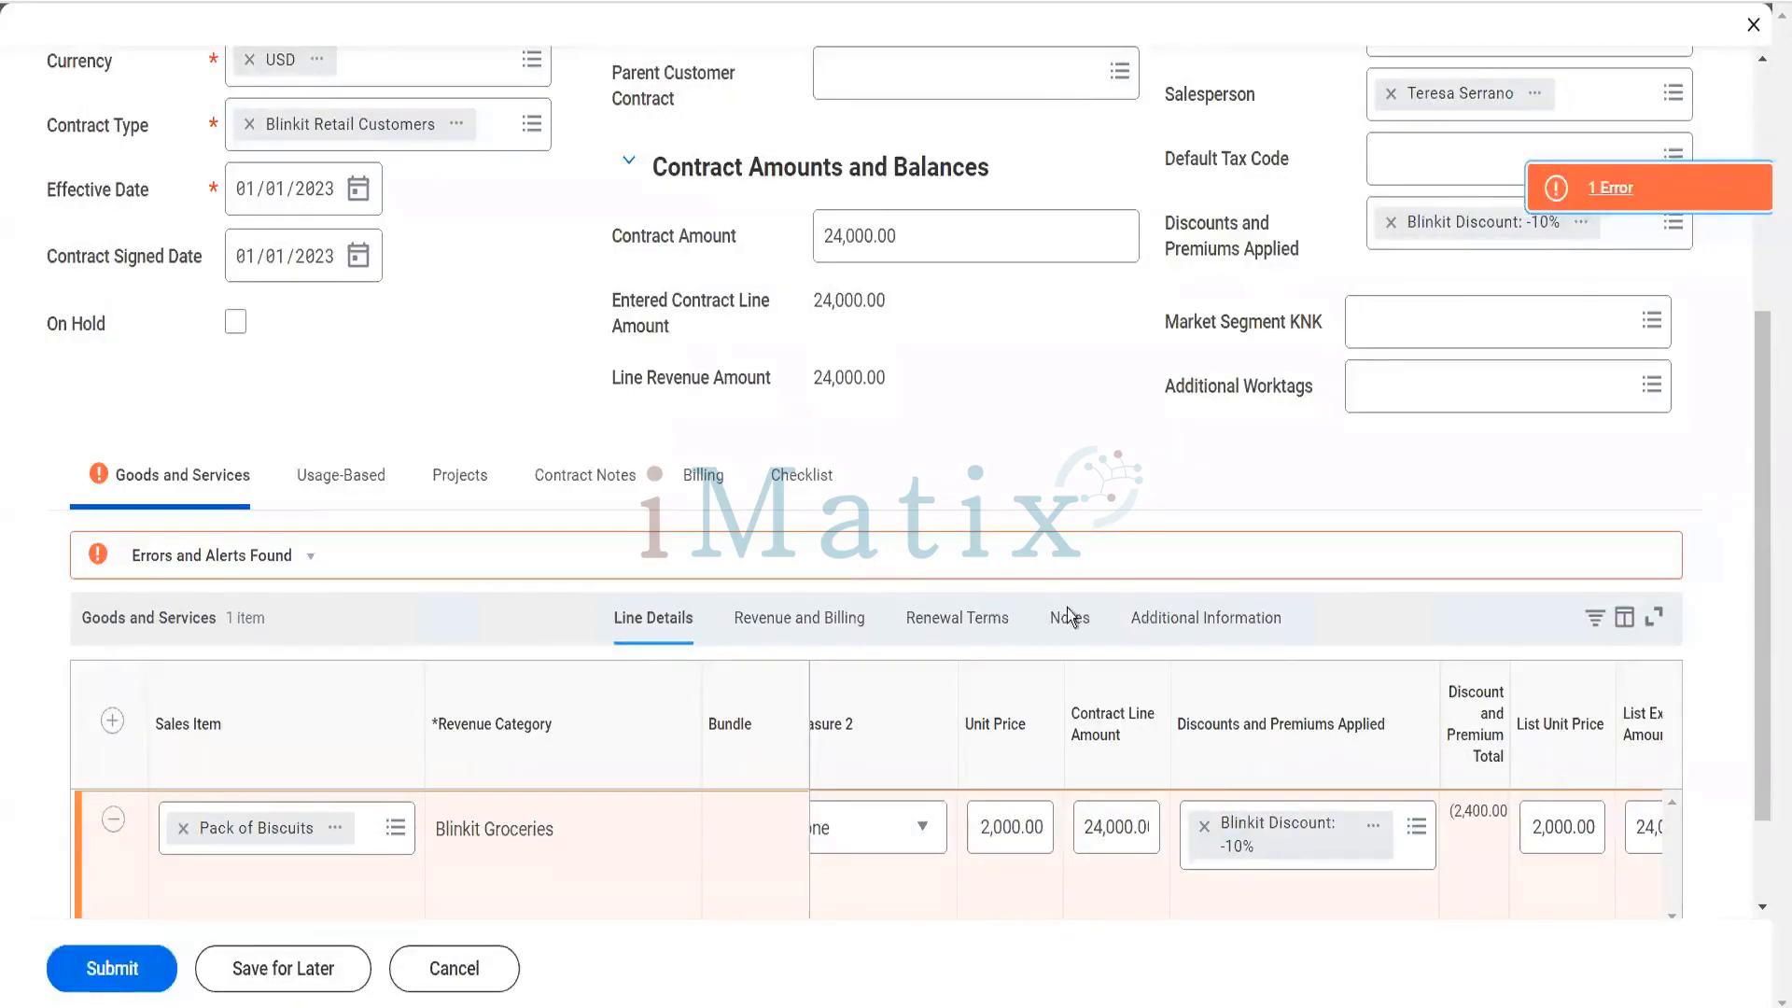
- Remove the Atlanta (4%) tax code from the Pack of Biscuits line and resubmit the contract
click(1148, 621)
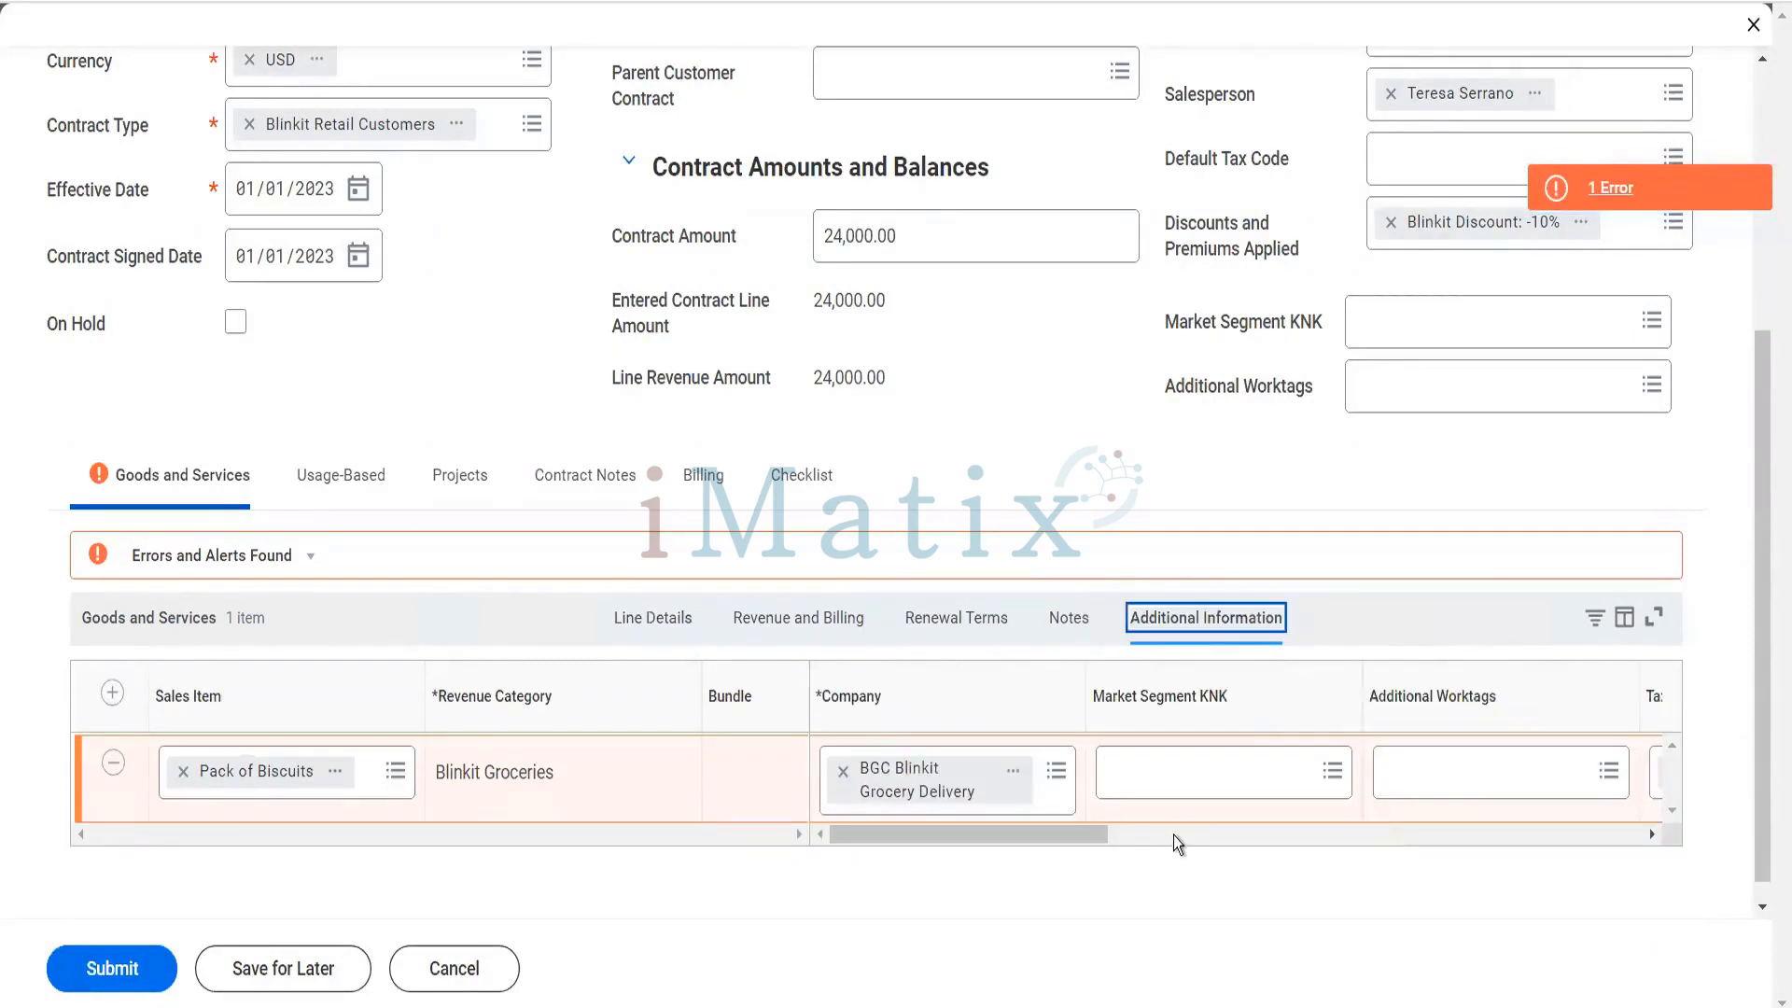
click(1173, 836)
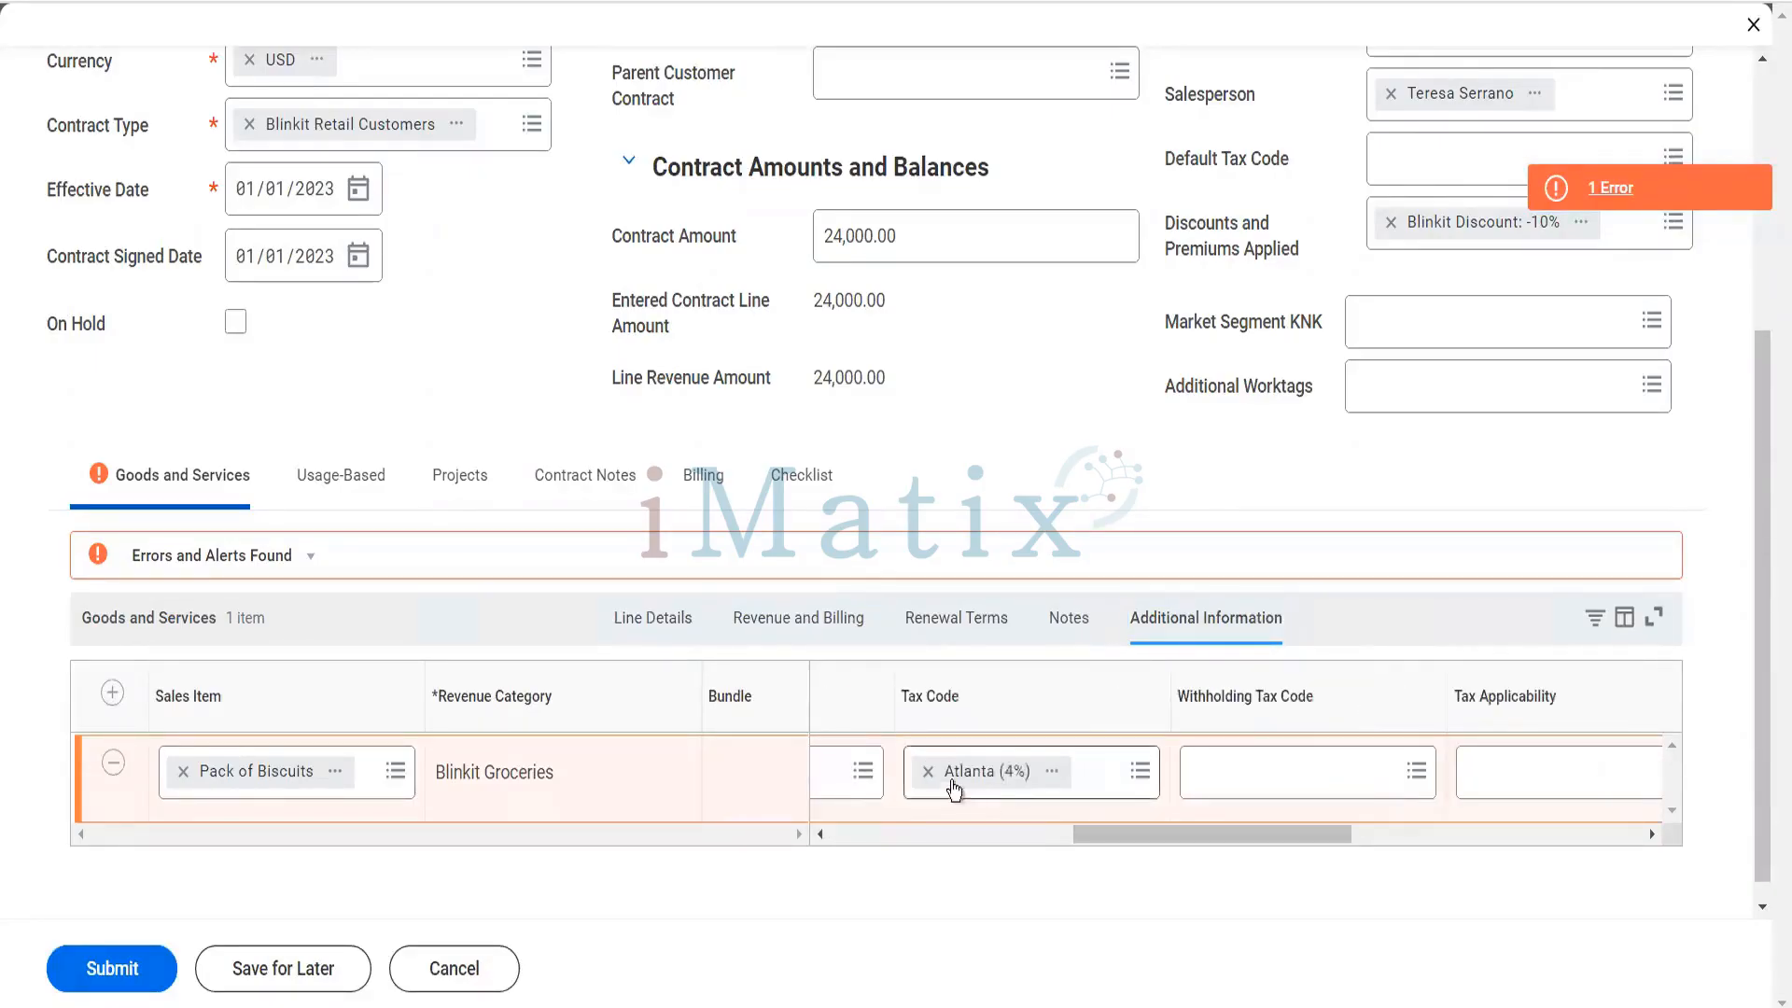
click(928, 772)
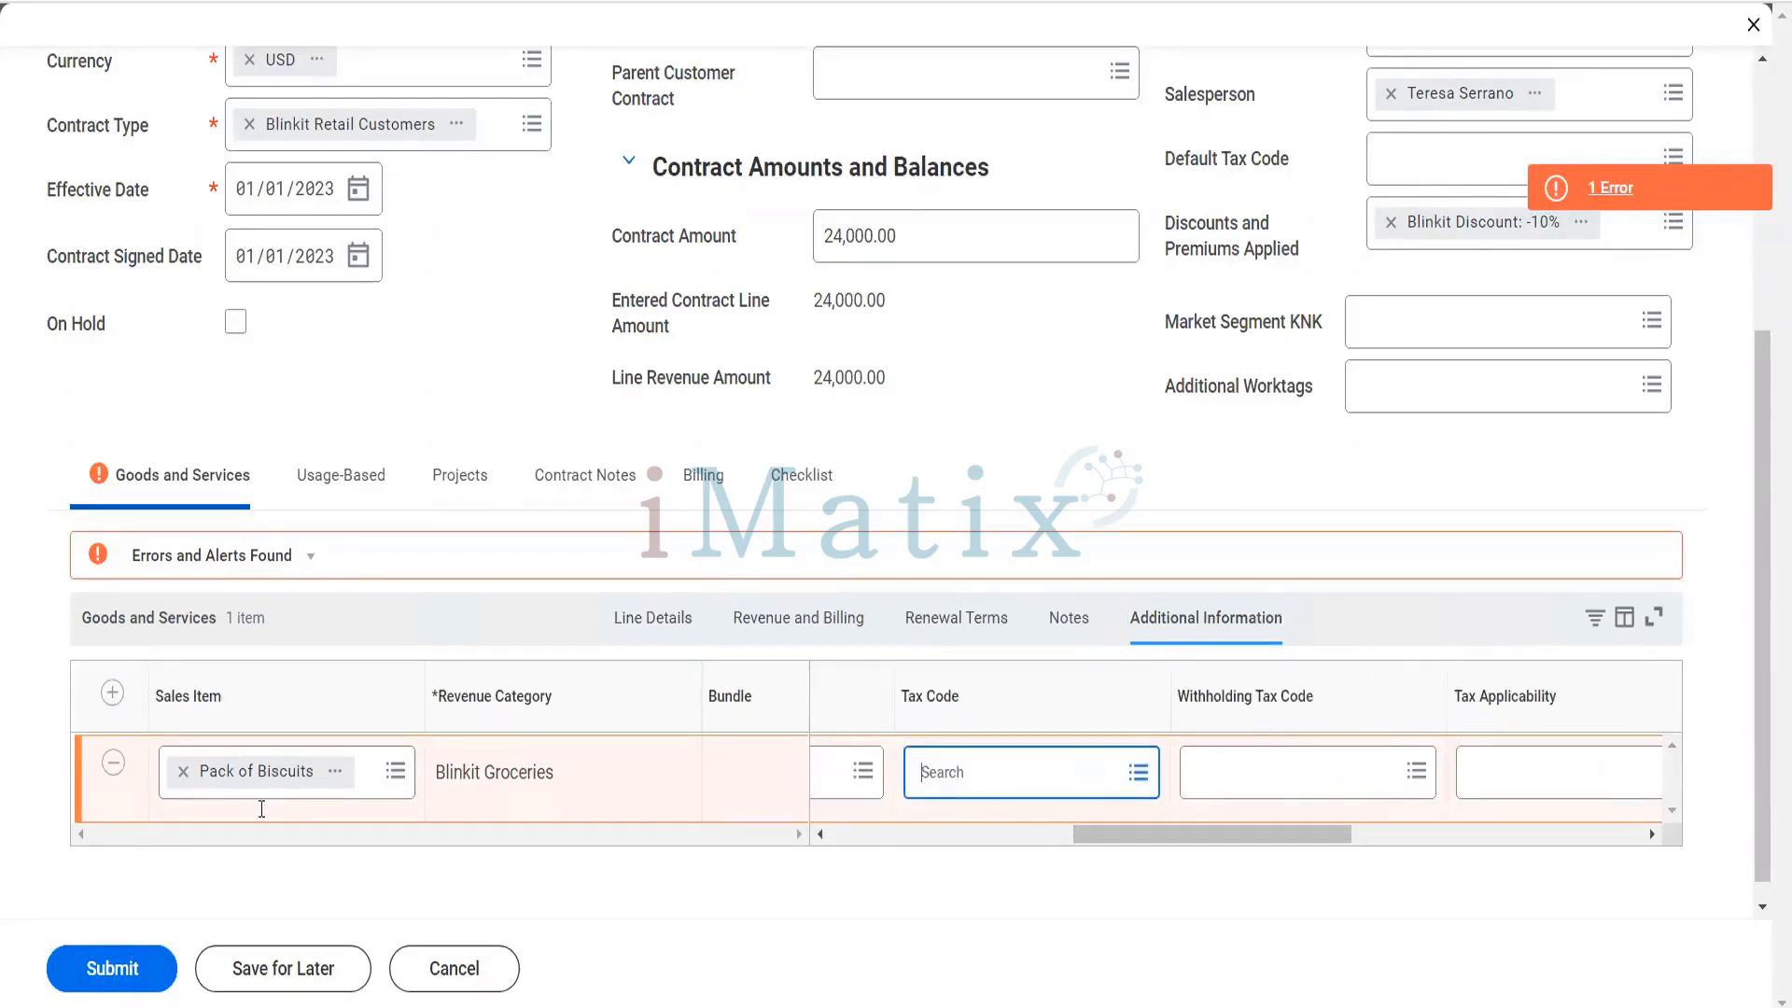
click(119, 976)
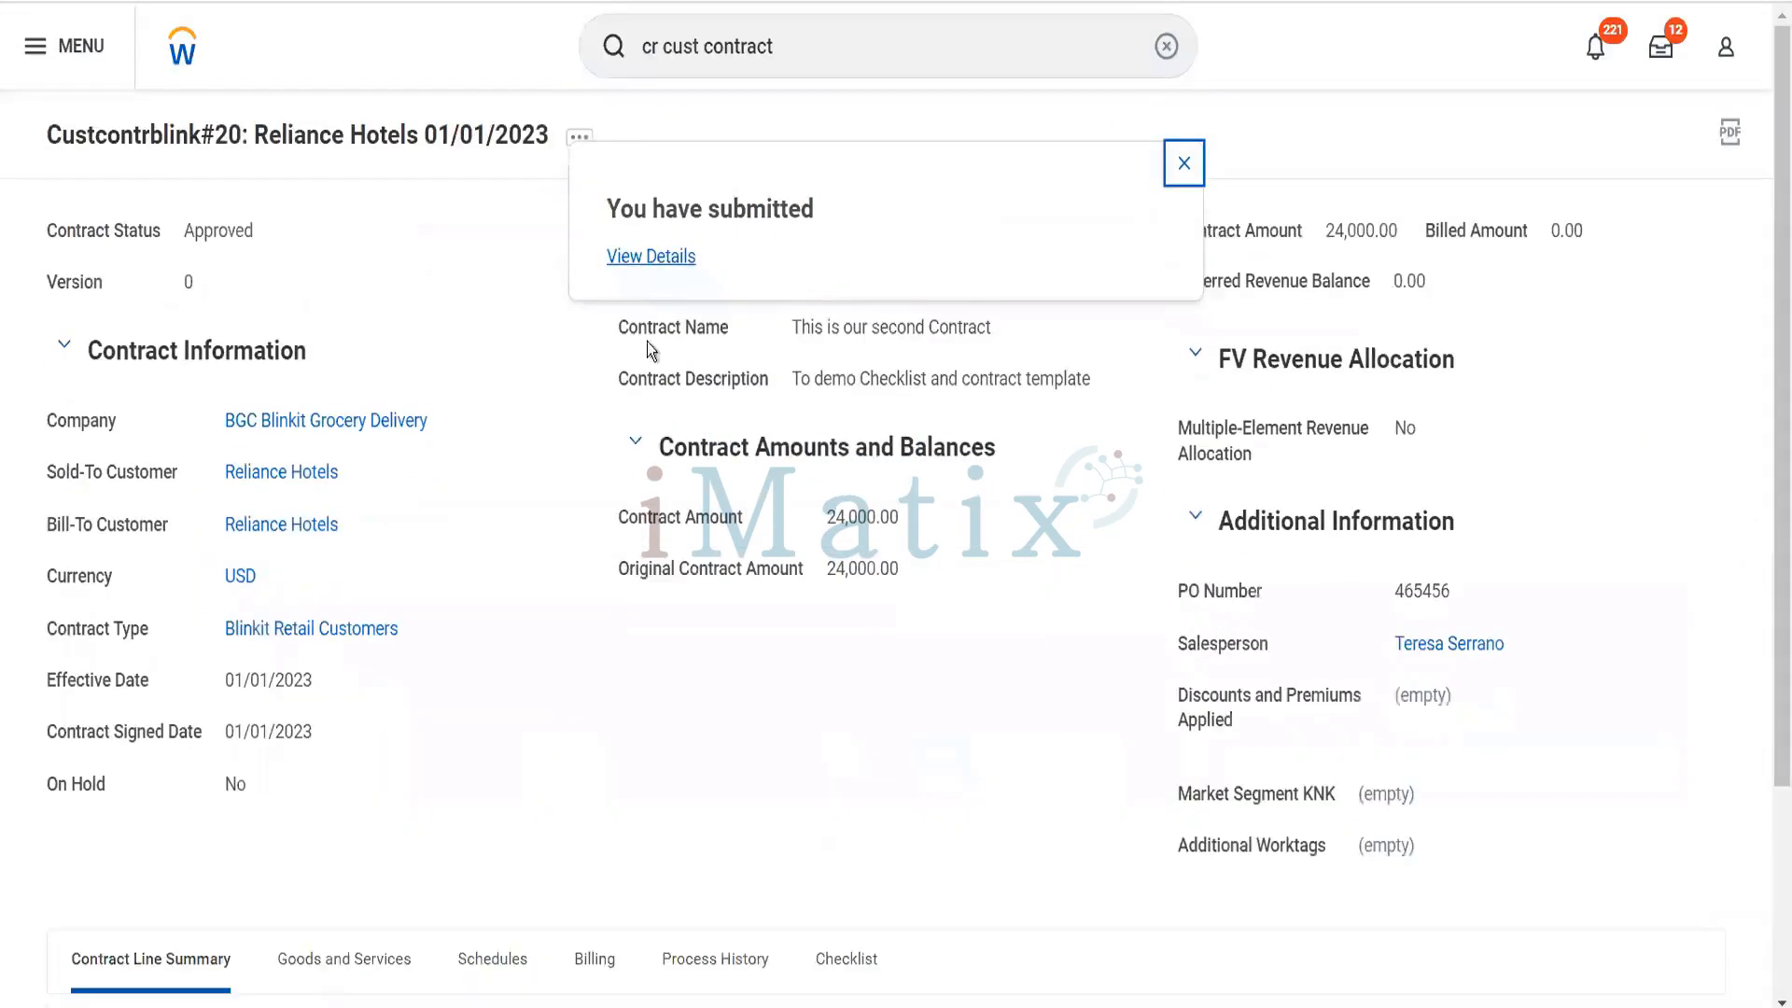
- View the submission details and open the newly submitted Reliance Hotels contract from them
click(644, 254)
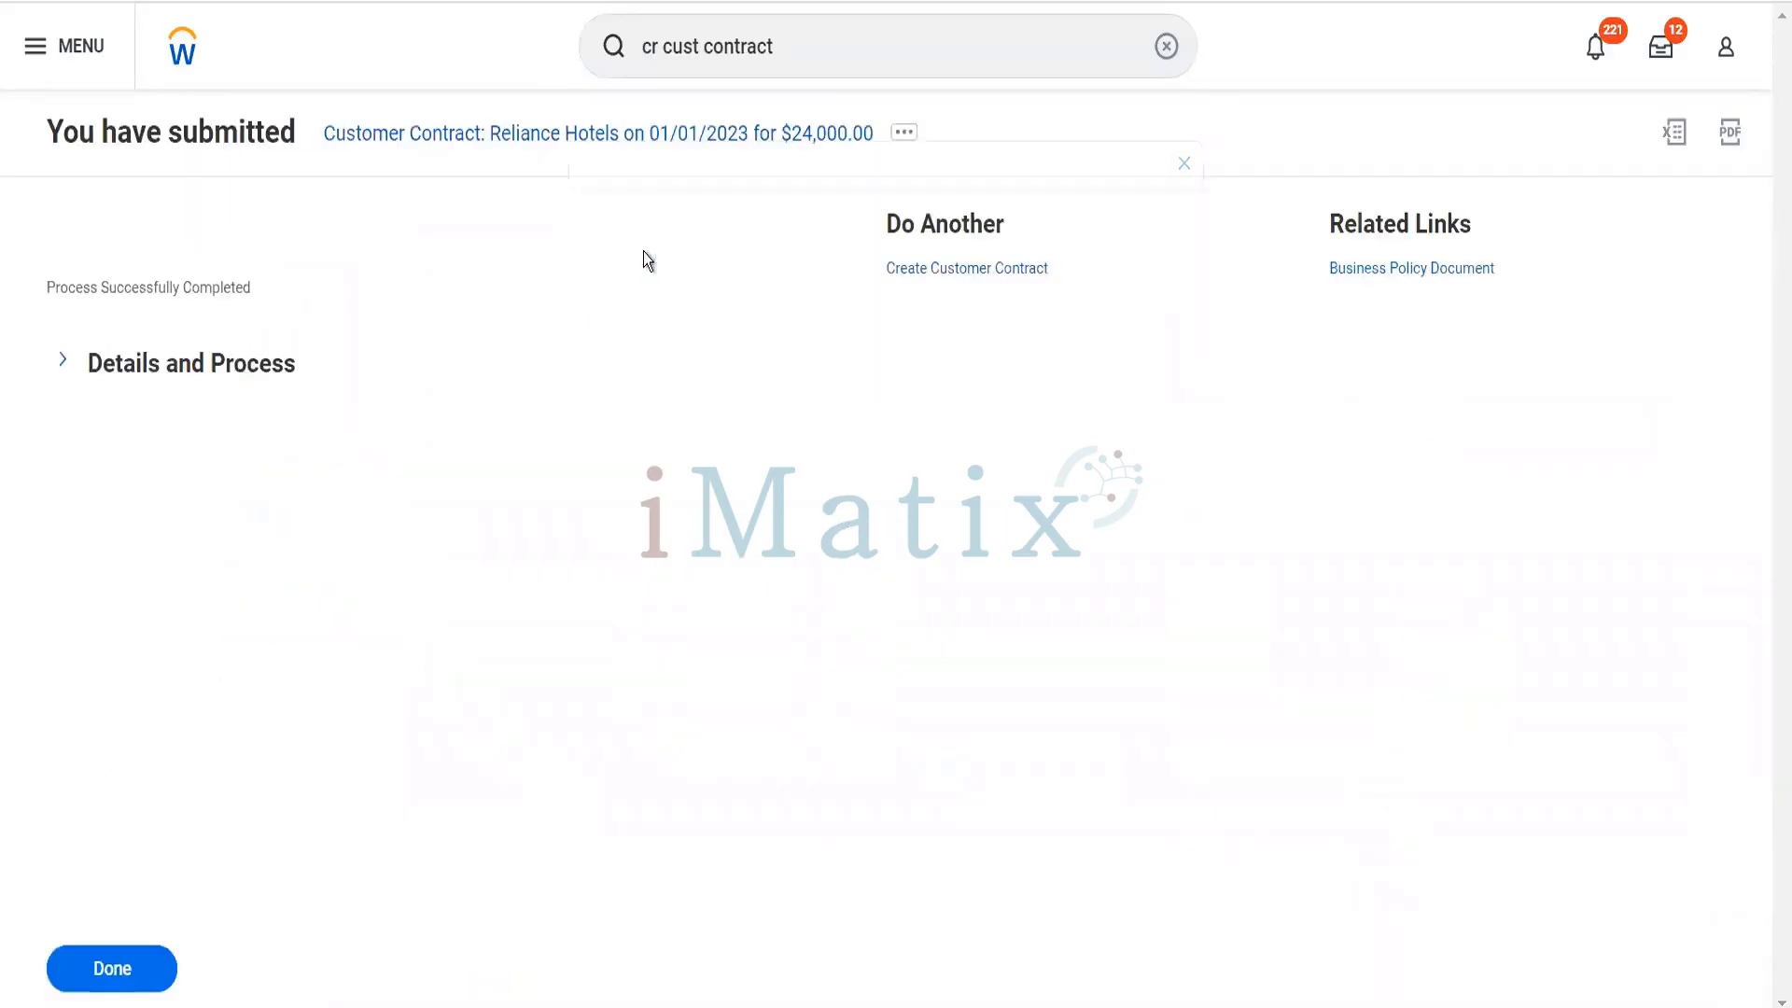
click(278, 382)
click(301, 436)
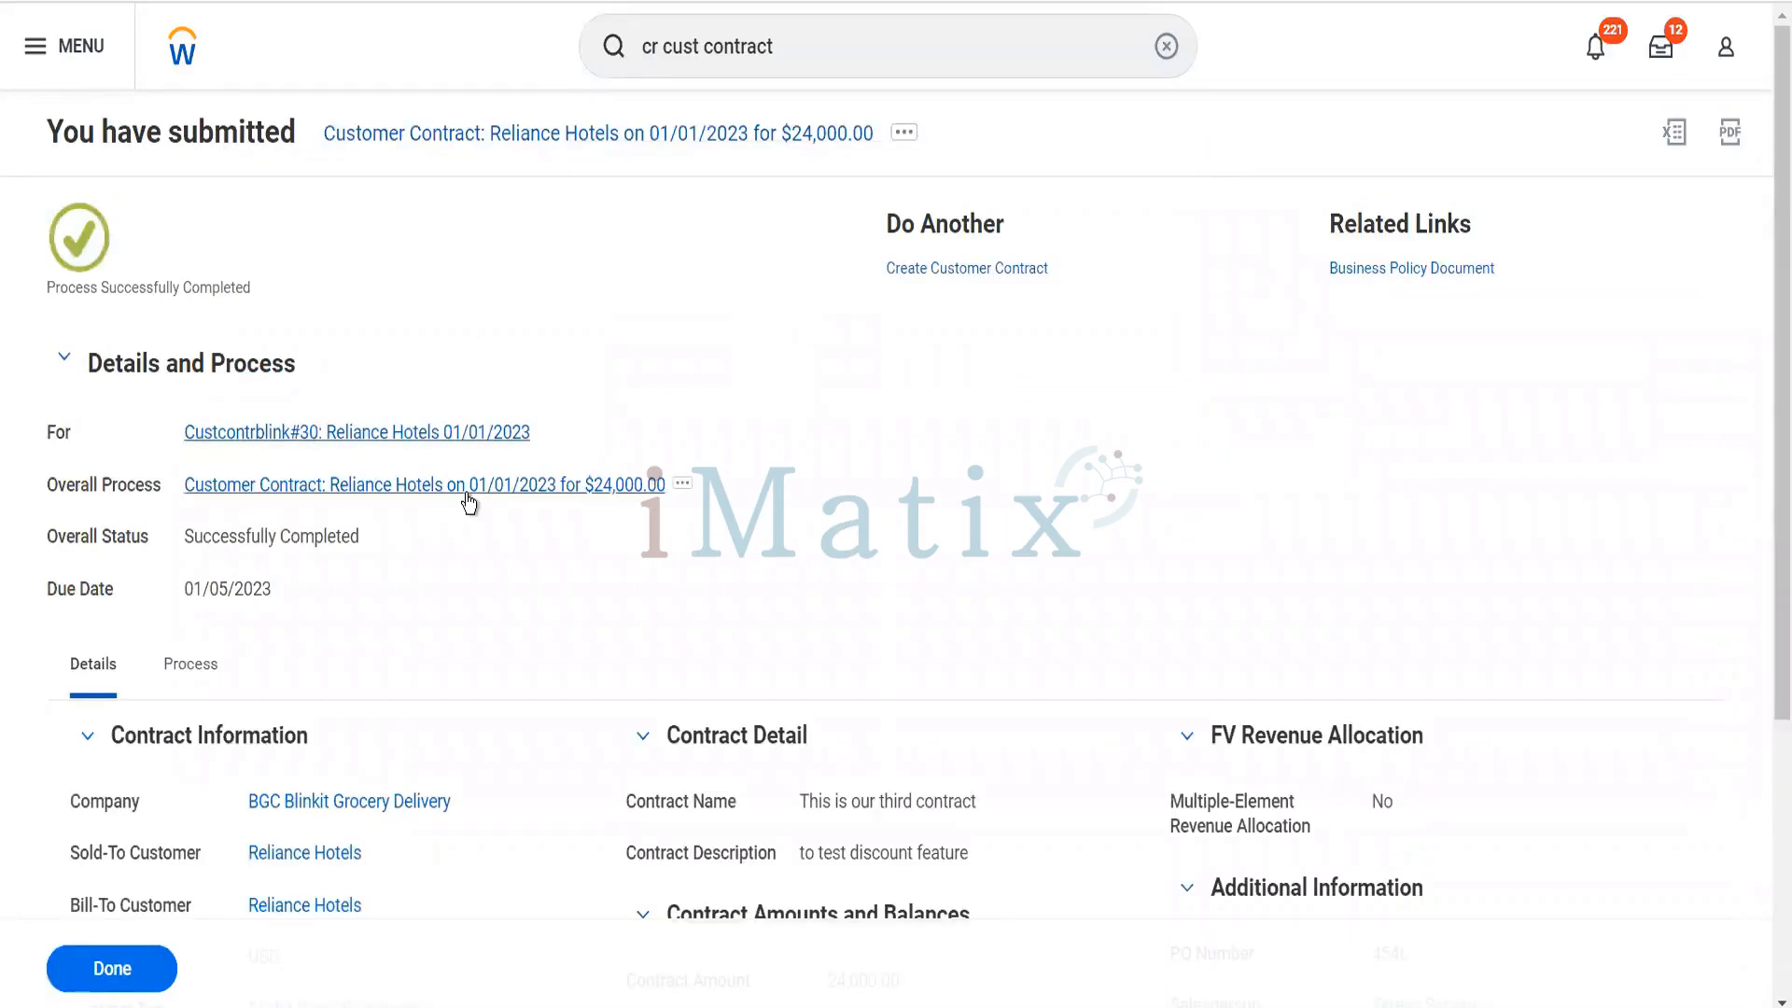
- Start creating a billing schedule for the Pack of Biscuits line of the submitted Reliance Hotels contract
scroll(467, 495, down, 4)
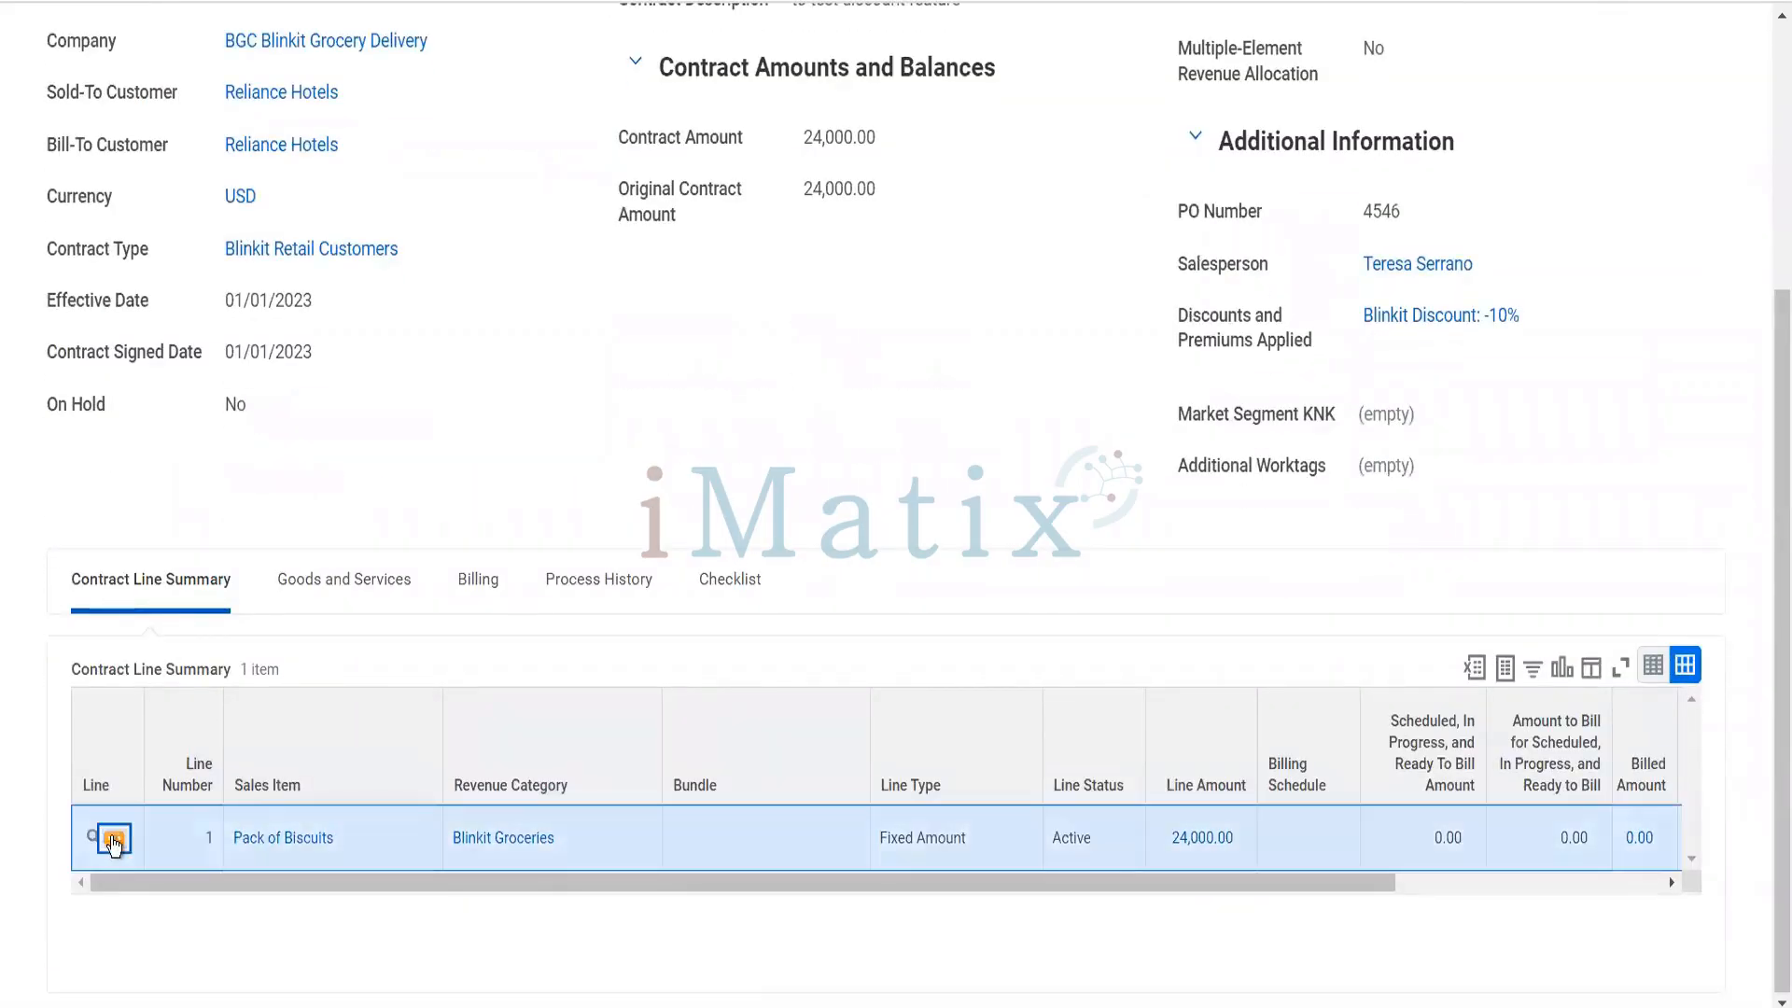
click(113, 841)
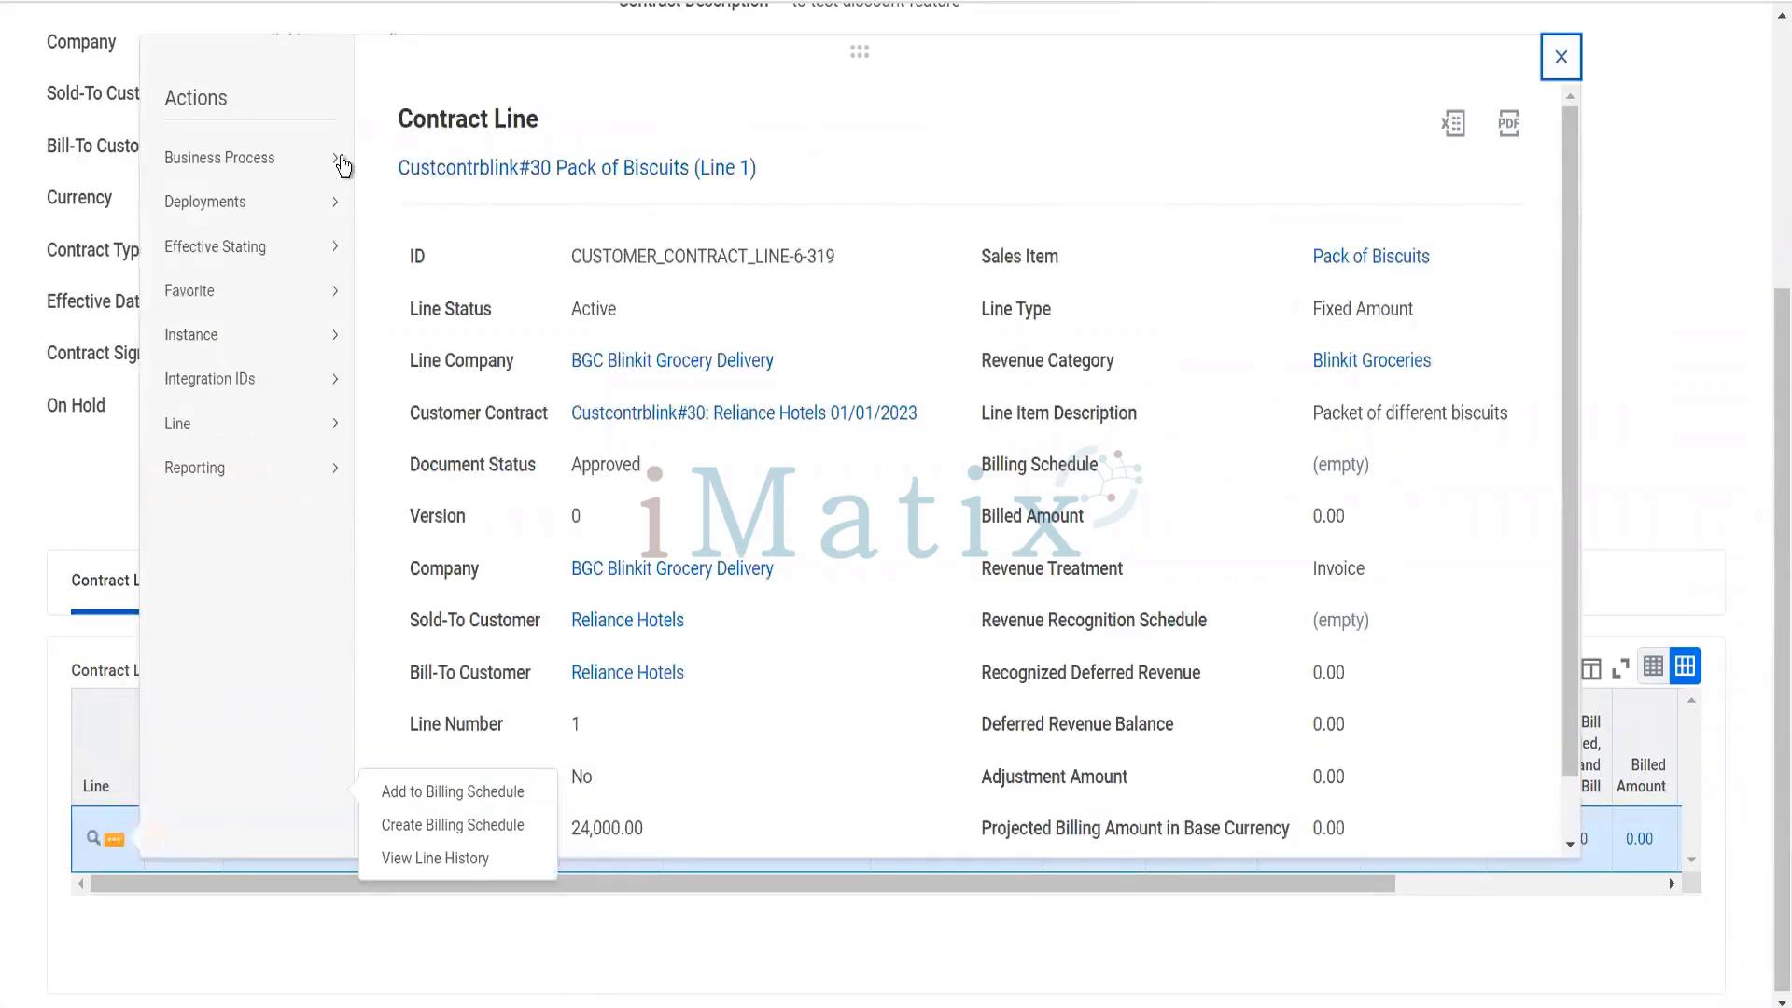
mouse_move(308, 425)
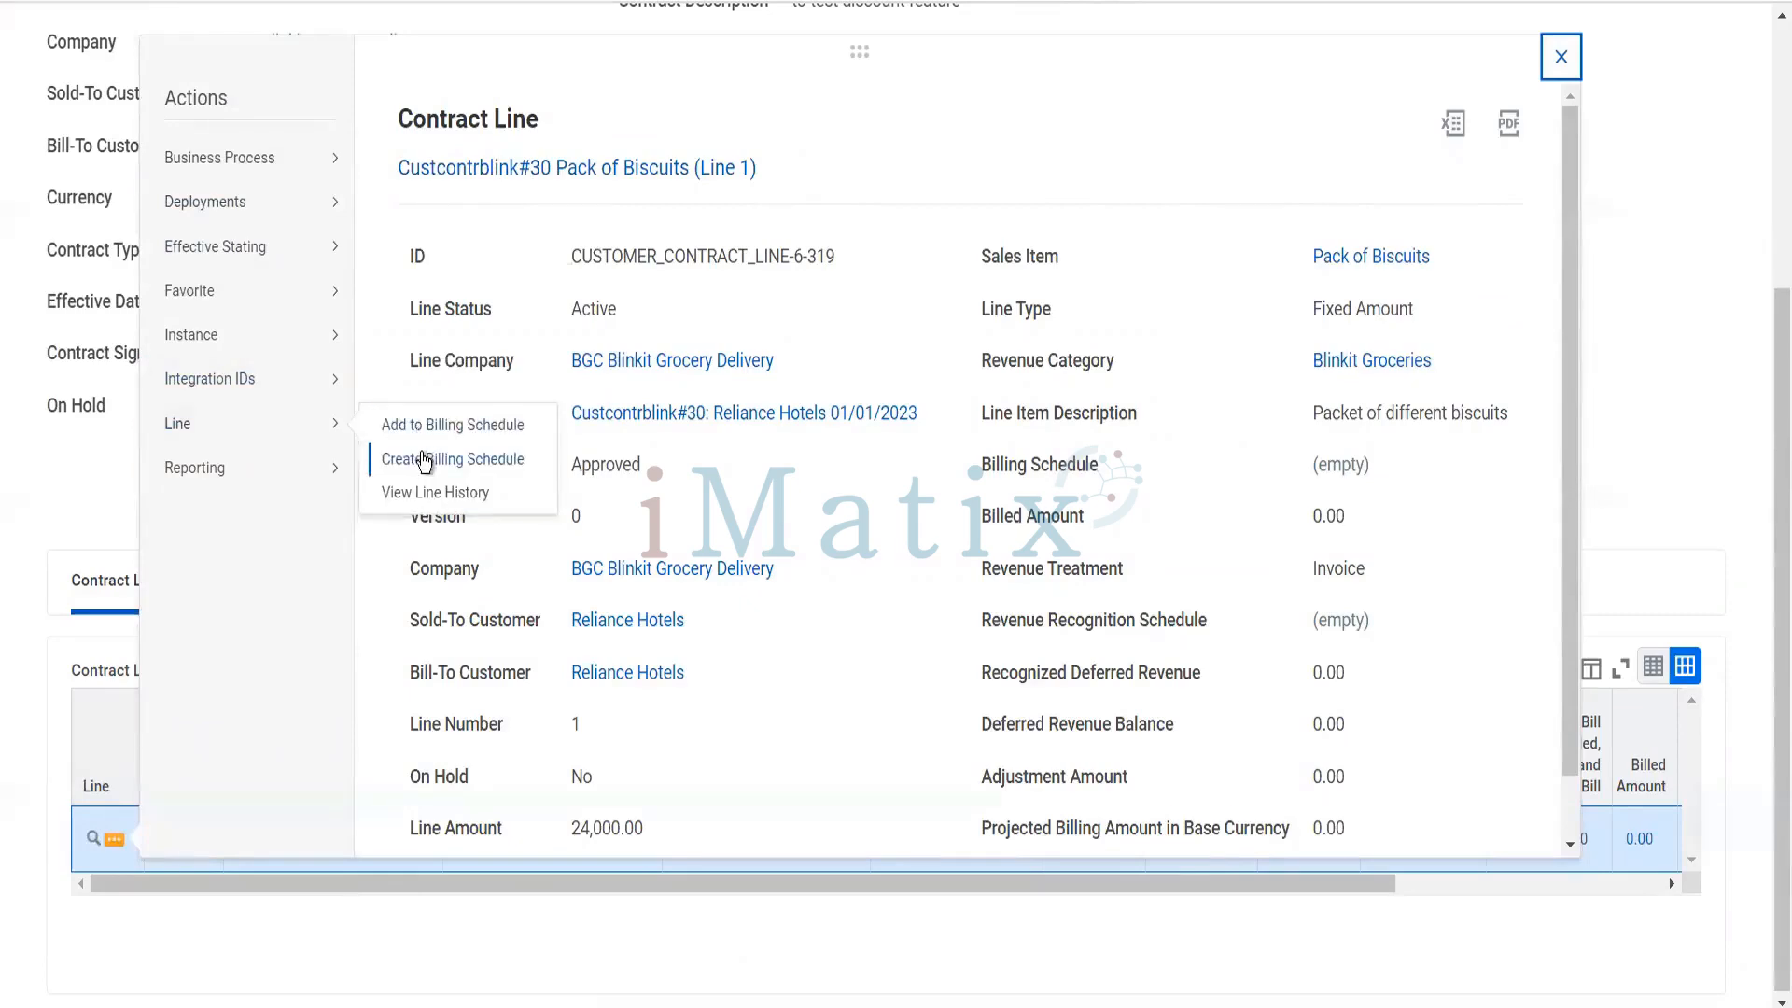
click(425, 460)
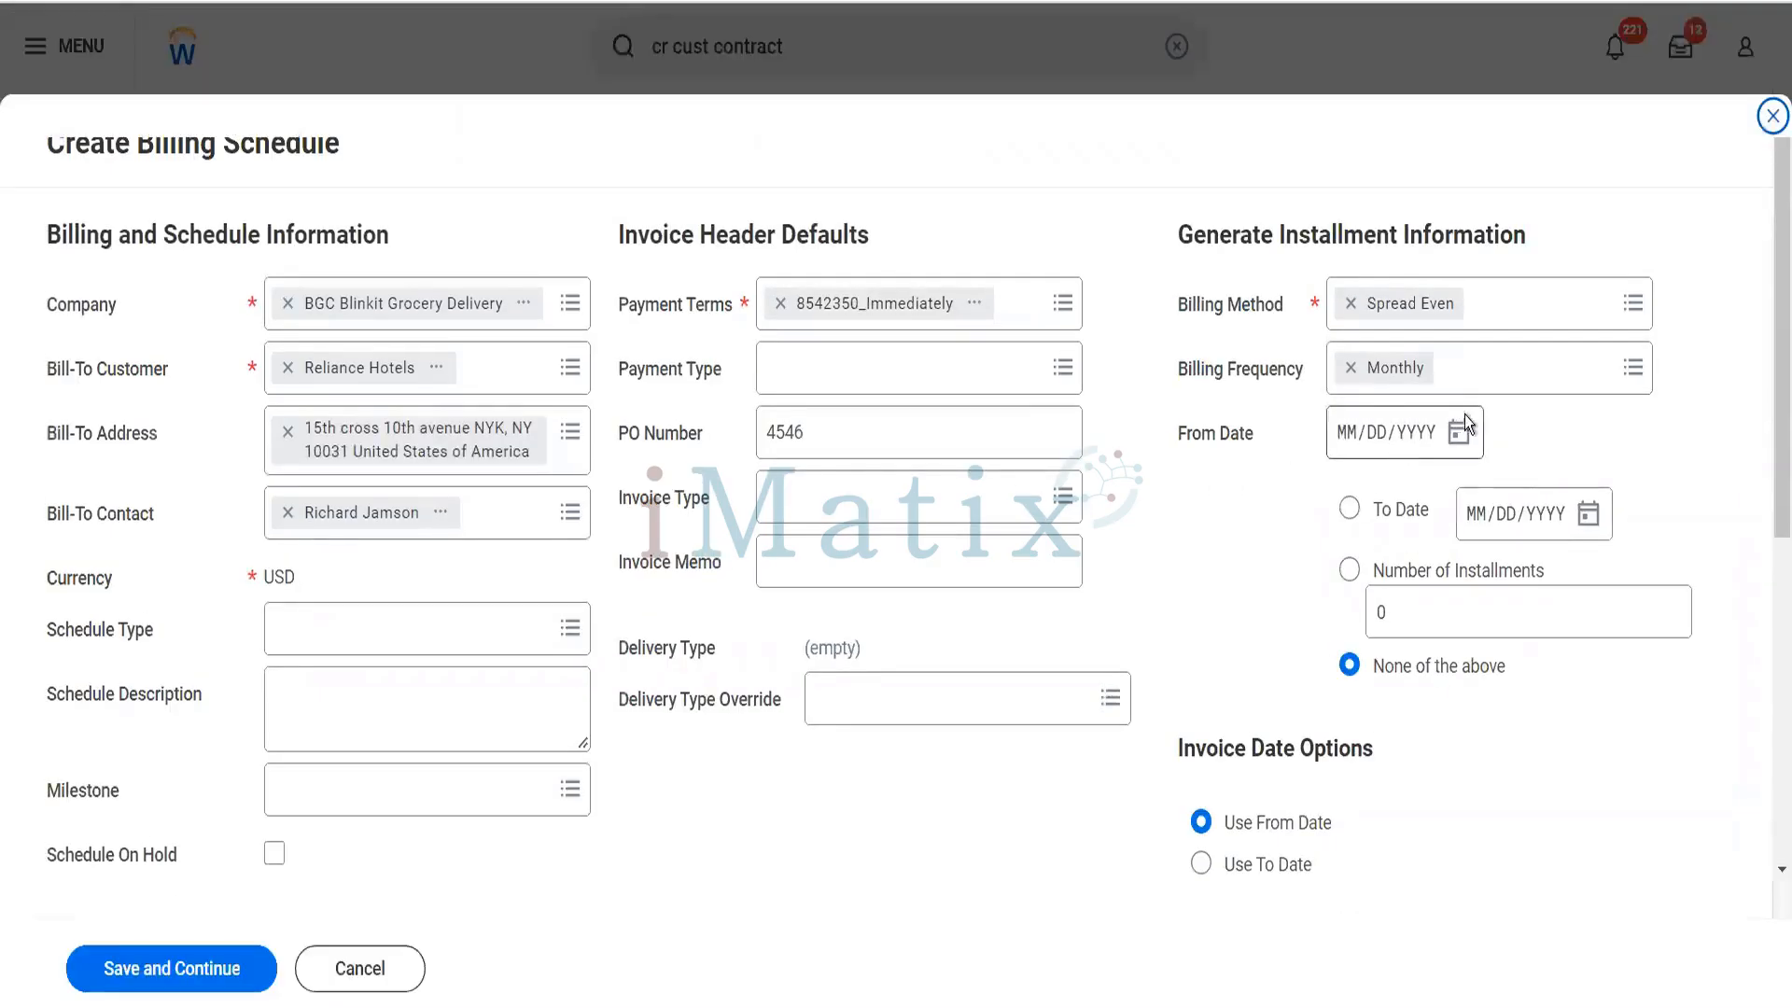
- Set the billing schedule's installment period from 01/01/2023 to 12/31/2023
click(1459, 434)
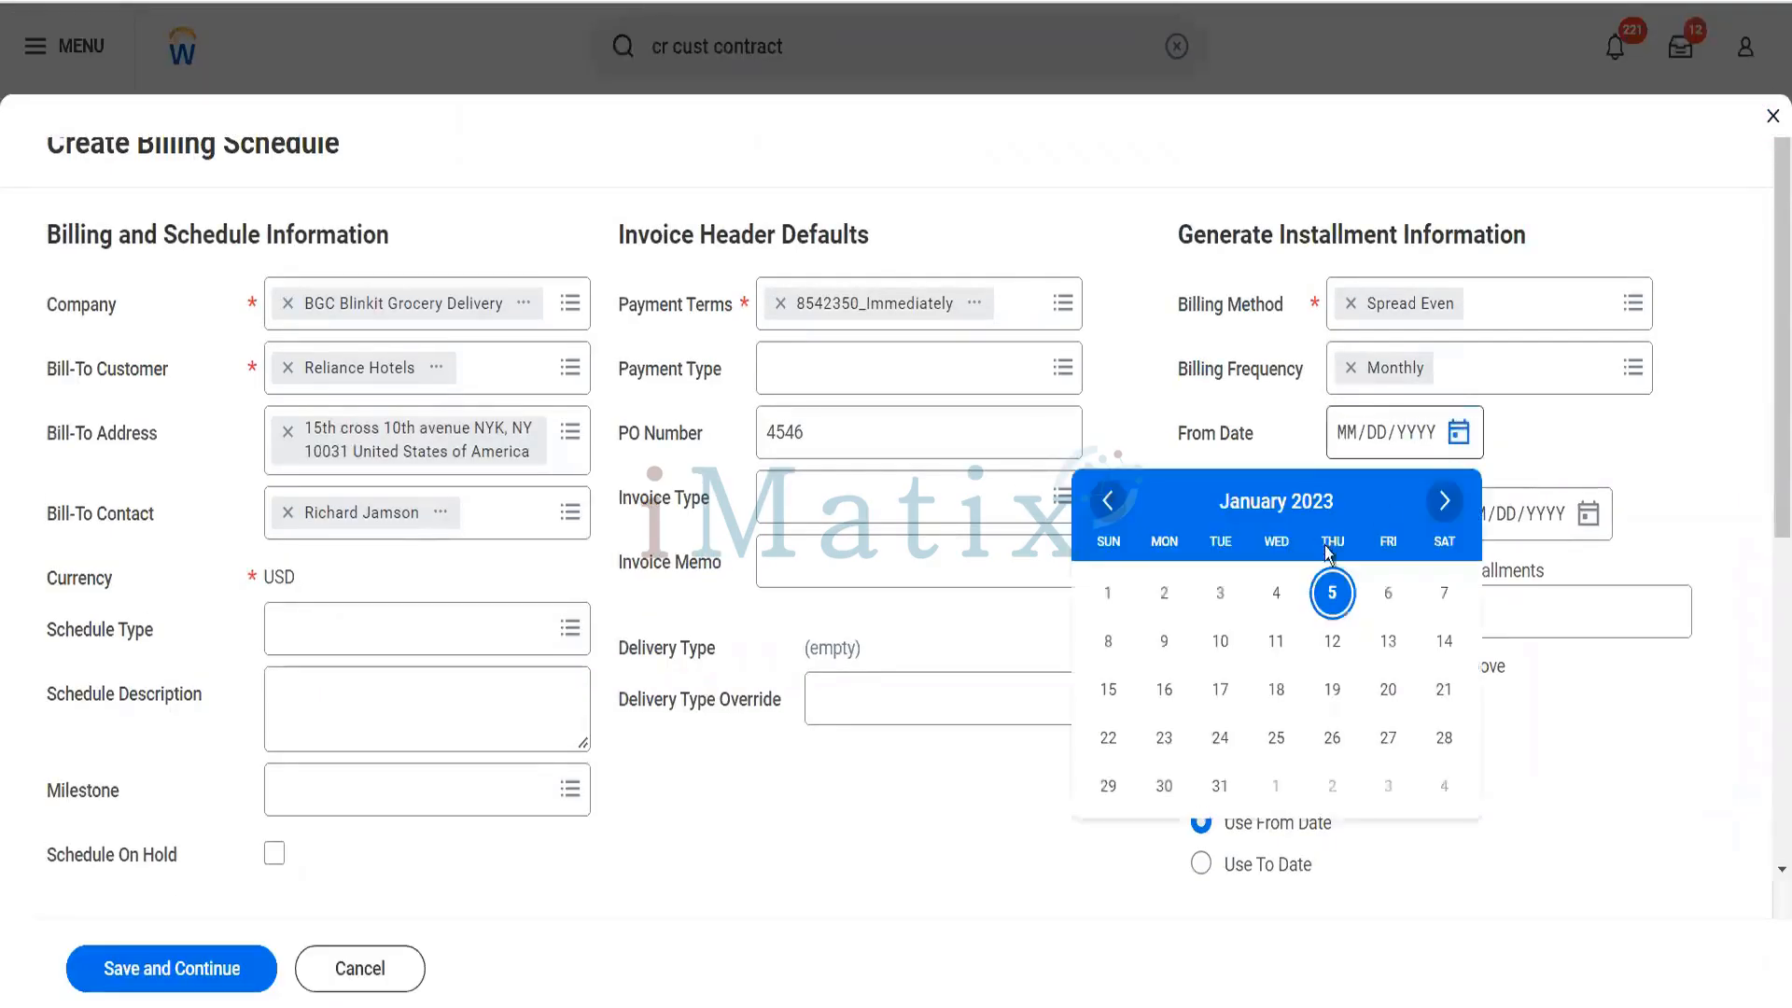
click(1126, 598)
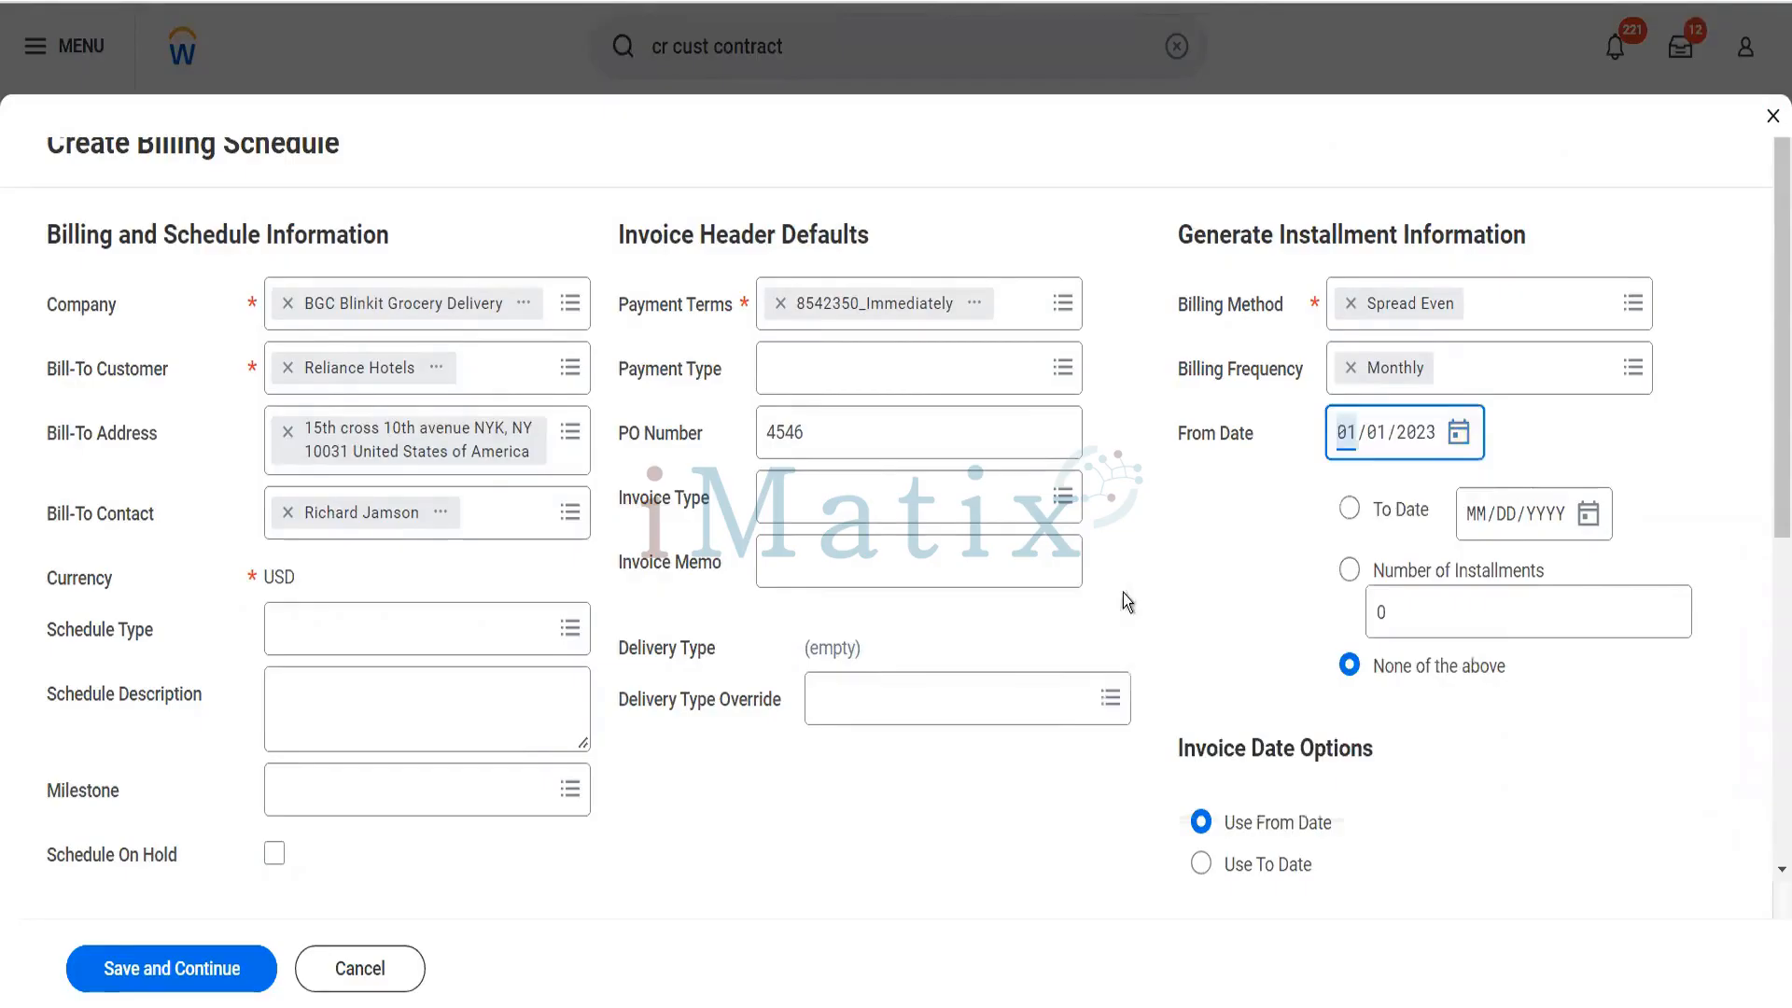
click(1348, 509)
click(1475, 521)
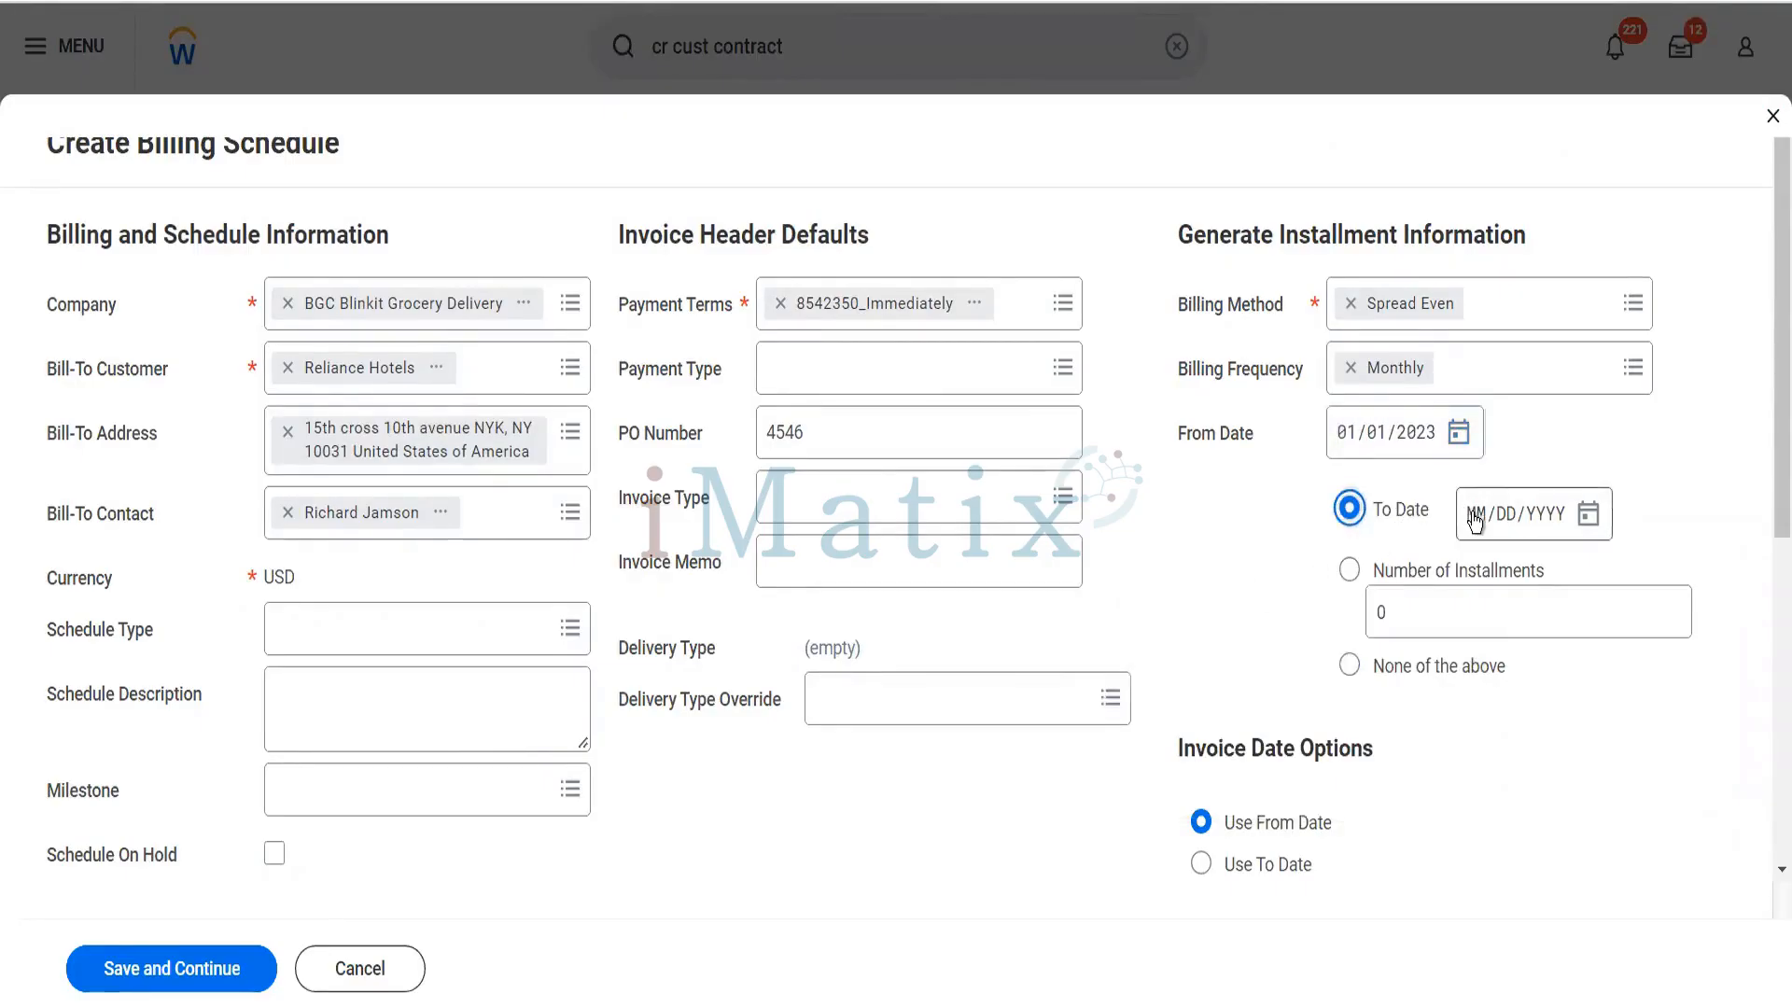
text(12312023)
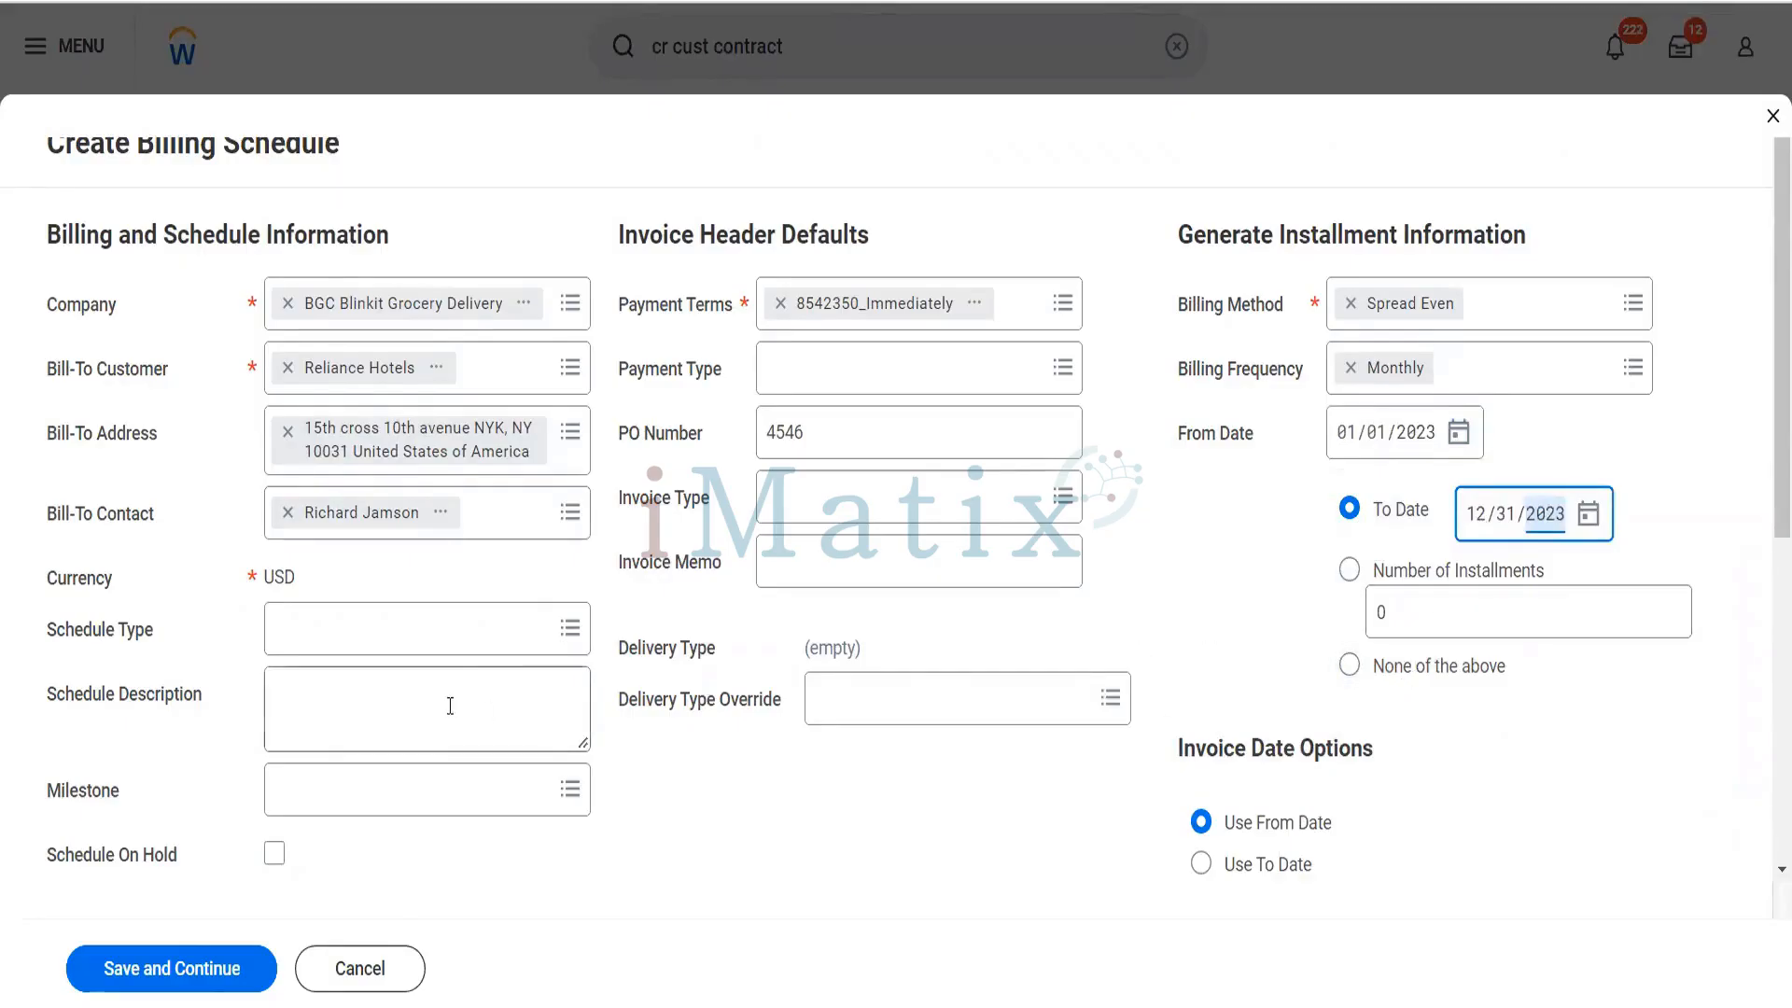
- Set the billing schedule's payment type to Check and its invoice type to Standard
click(834, 382)
text(check)
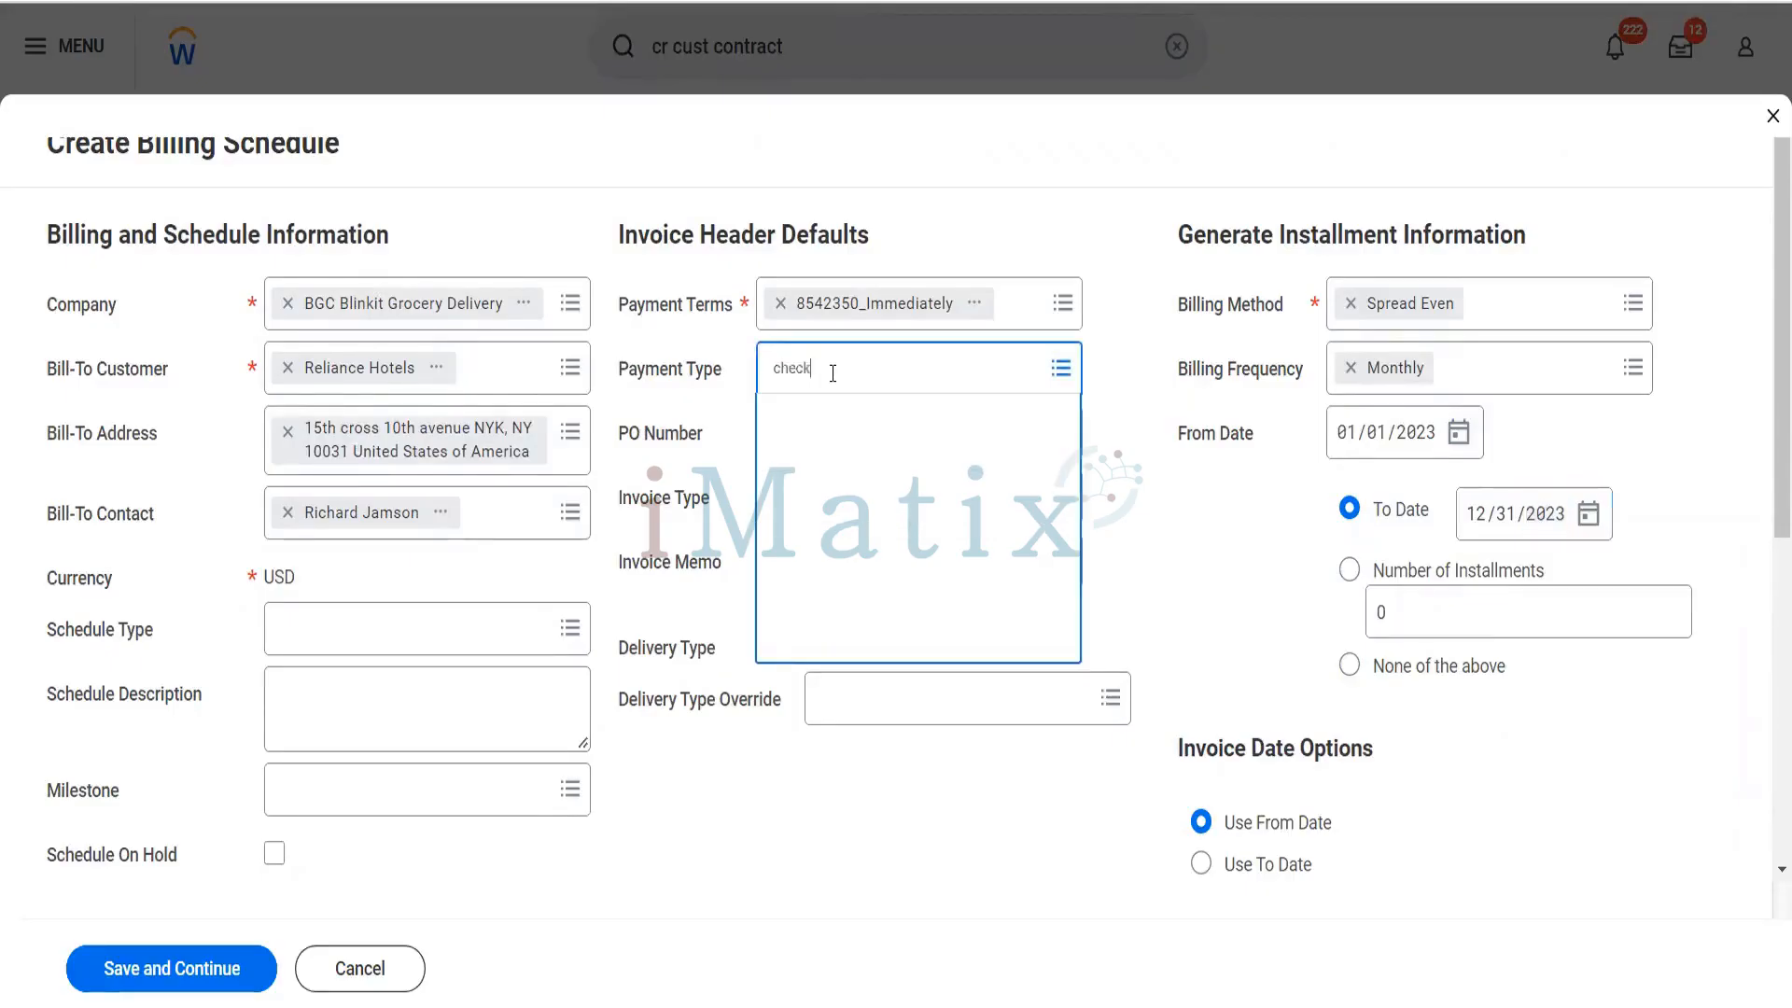
key(Return)
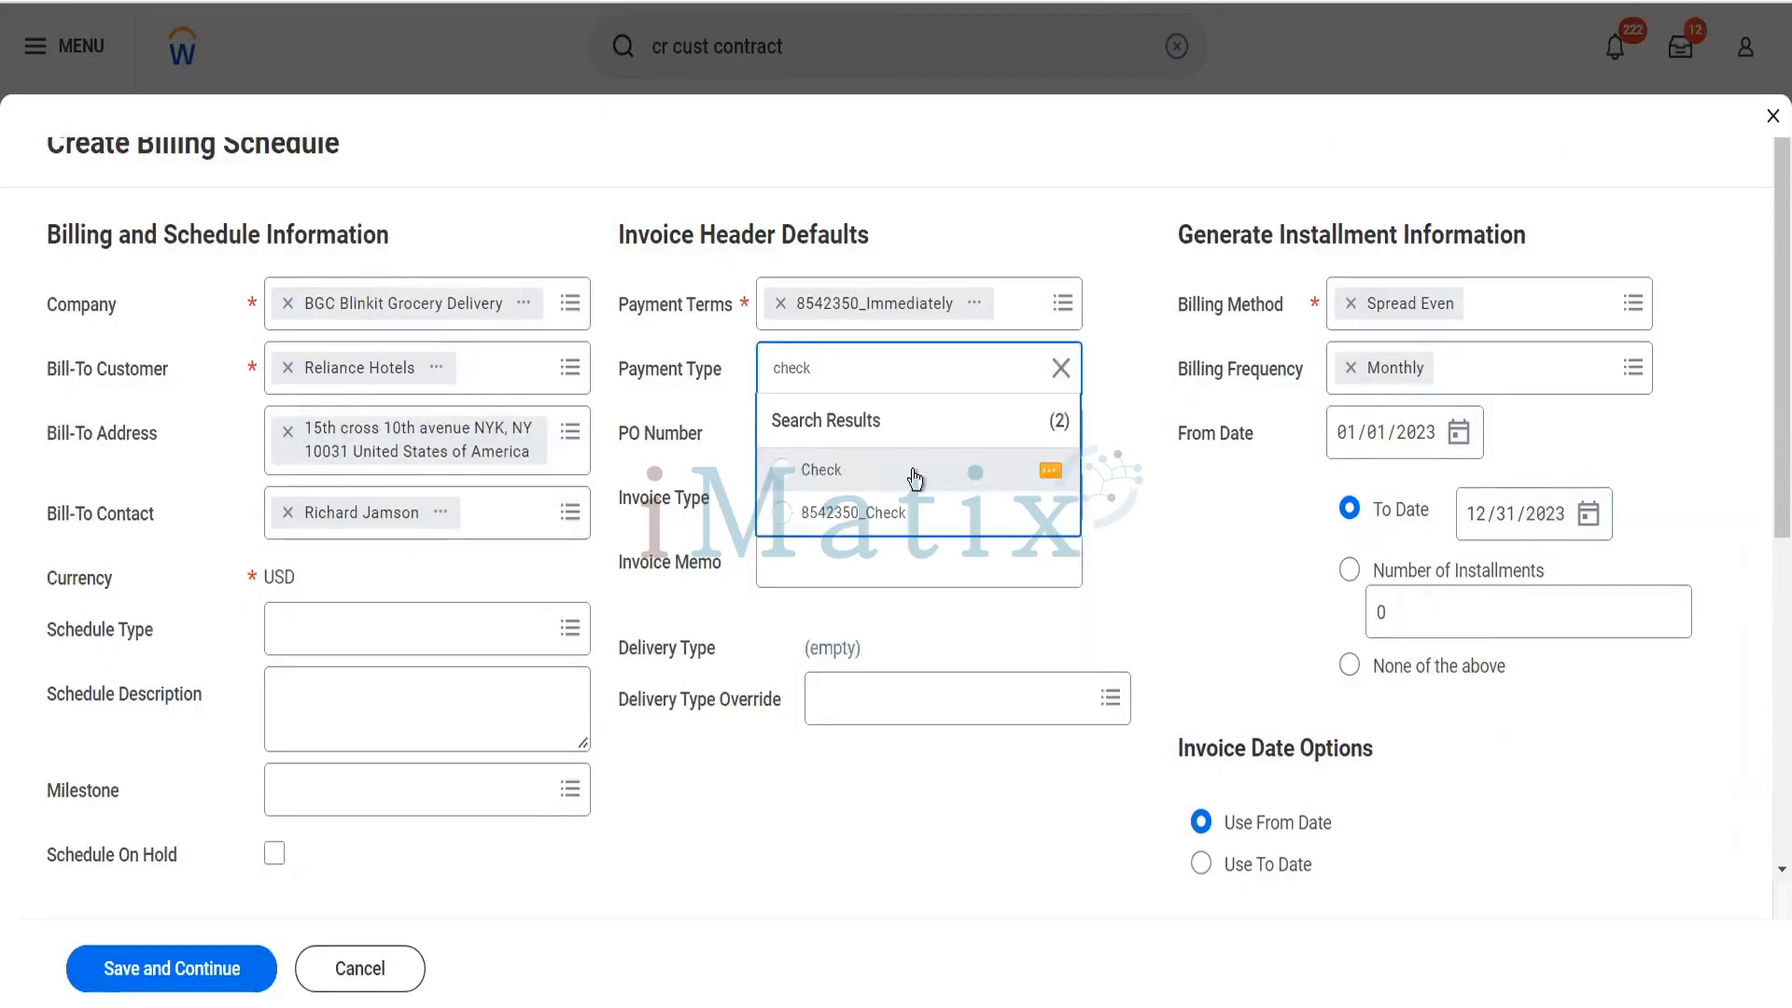
click(912, 469)
click(872, 500)
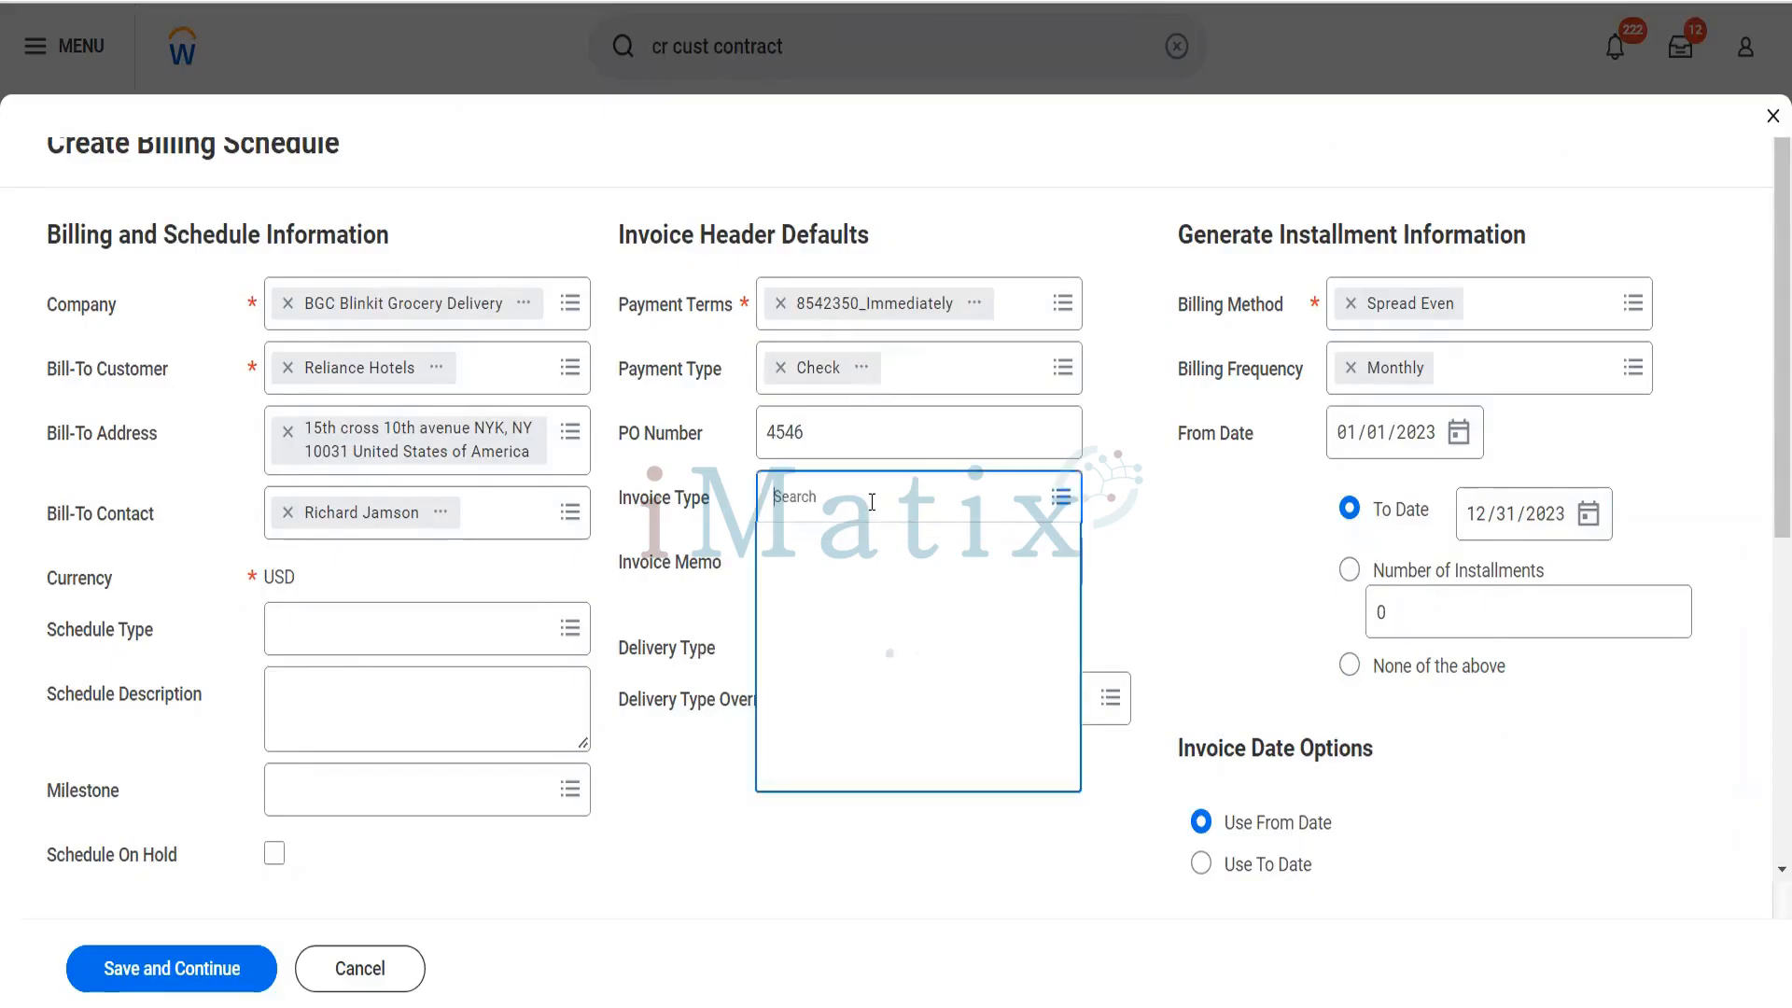
text(stanfa)
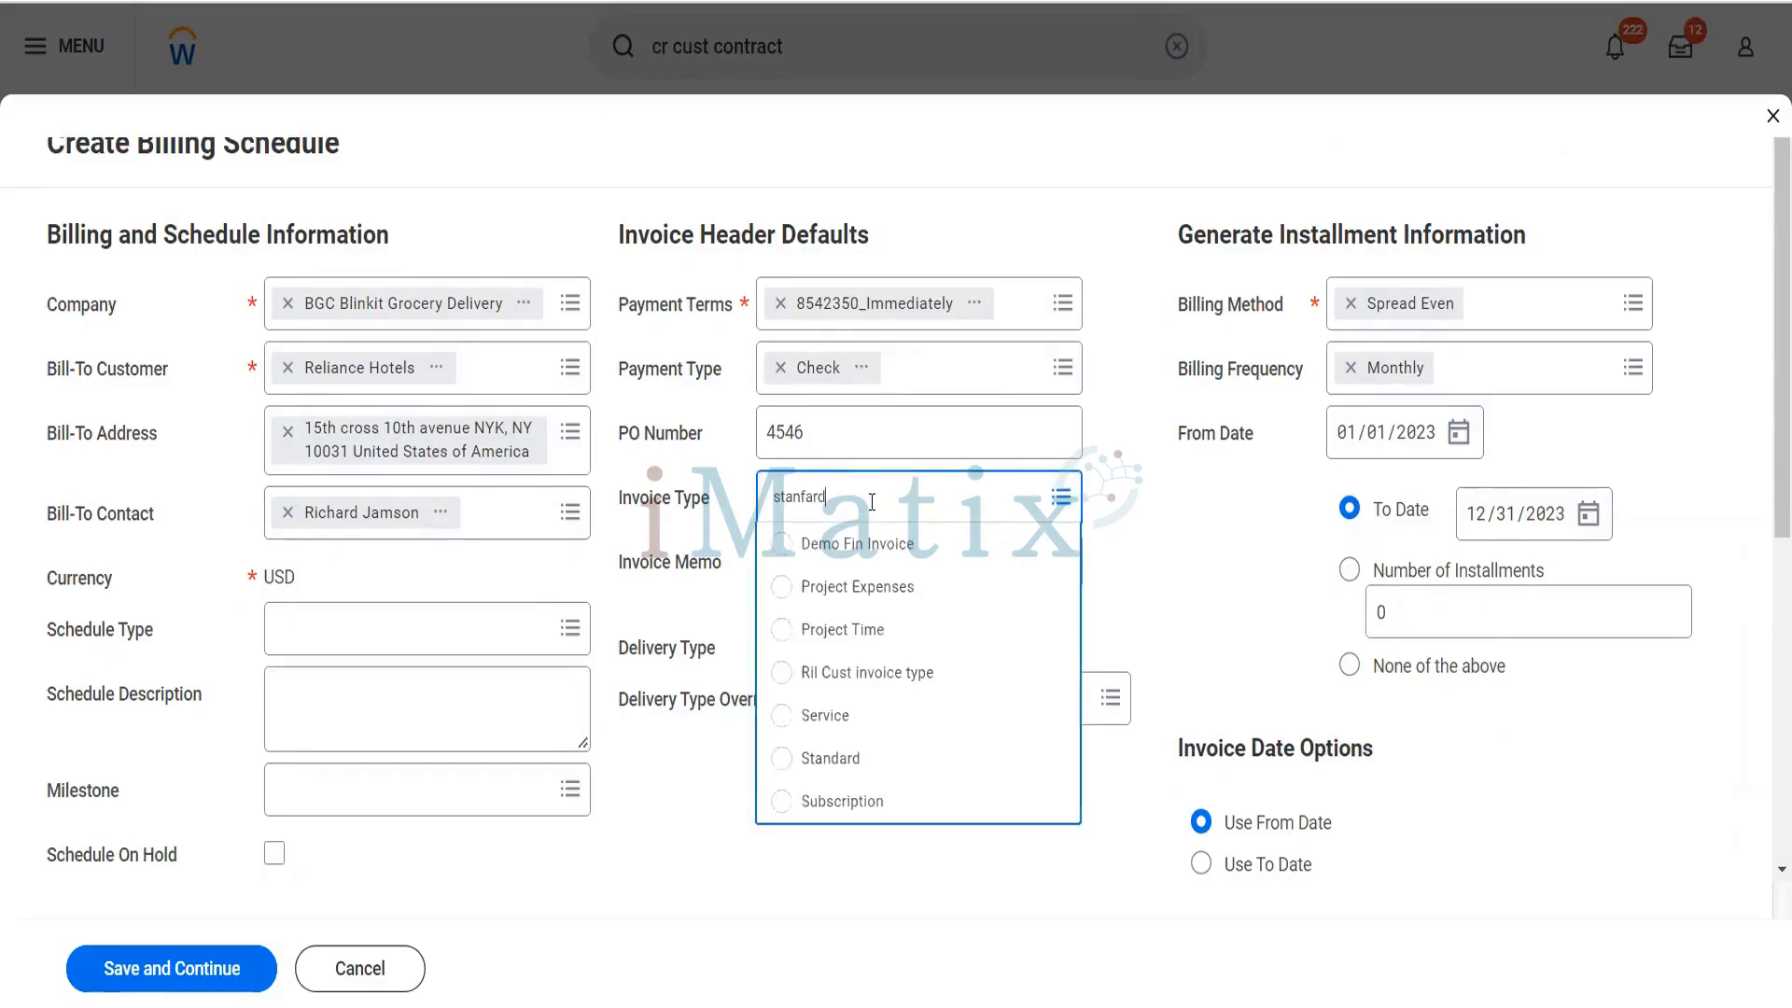
text(rd)
click(852, 756)
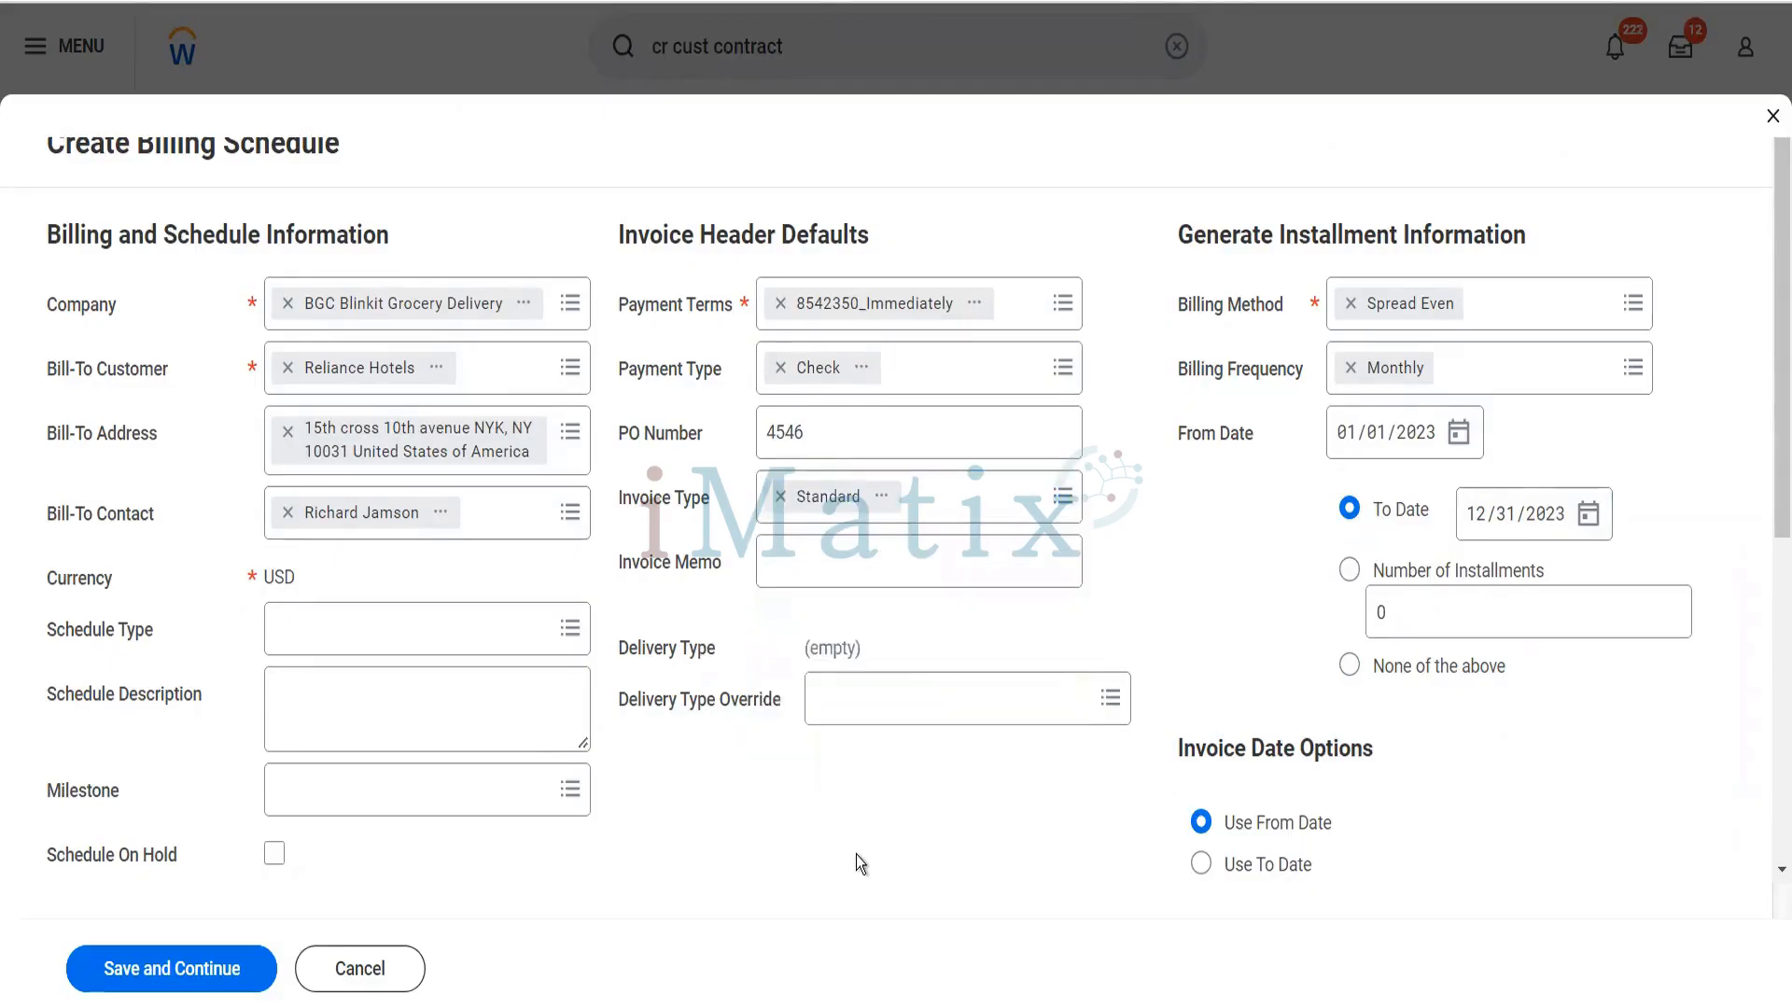
- Enable automatic installment regeneration and automatic schedule submission via contract amendment, and save the billing schedule
scroll(857, 855, down, 4)
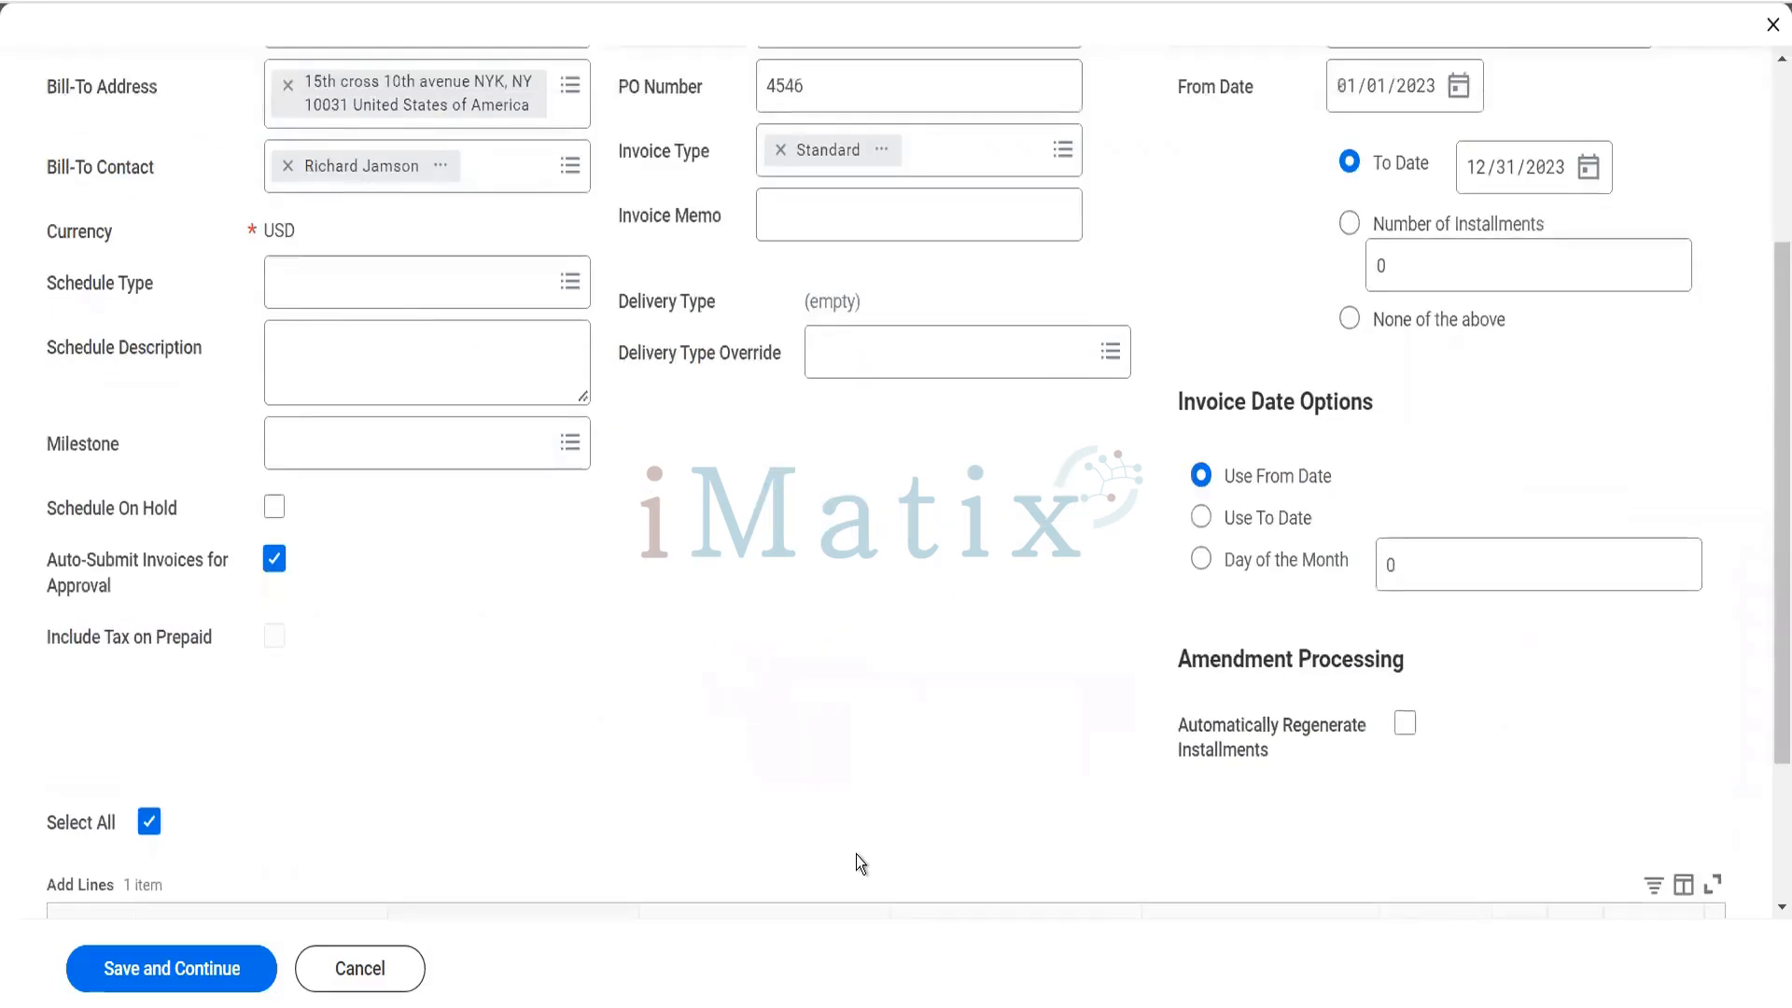
click(1403, 723)
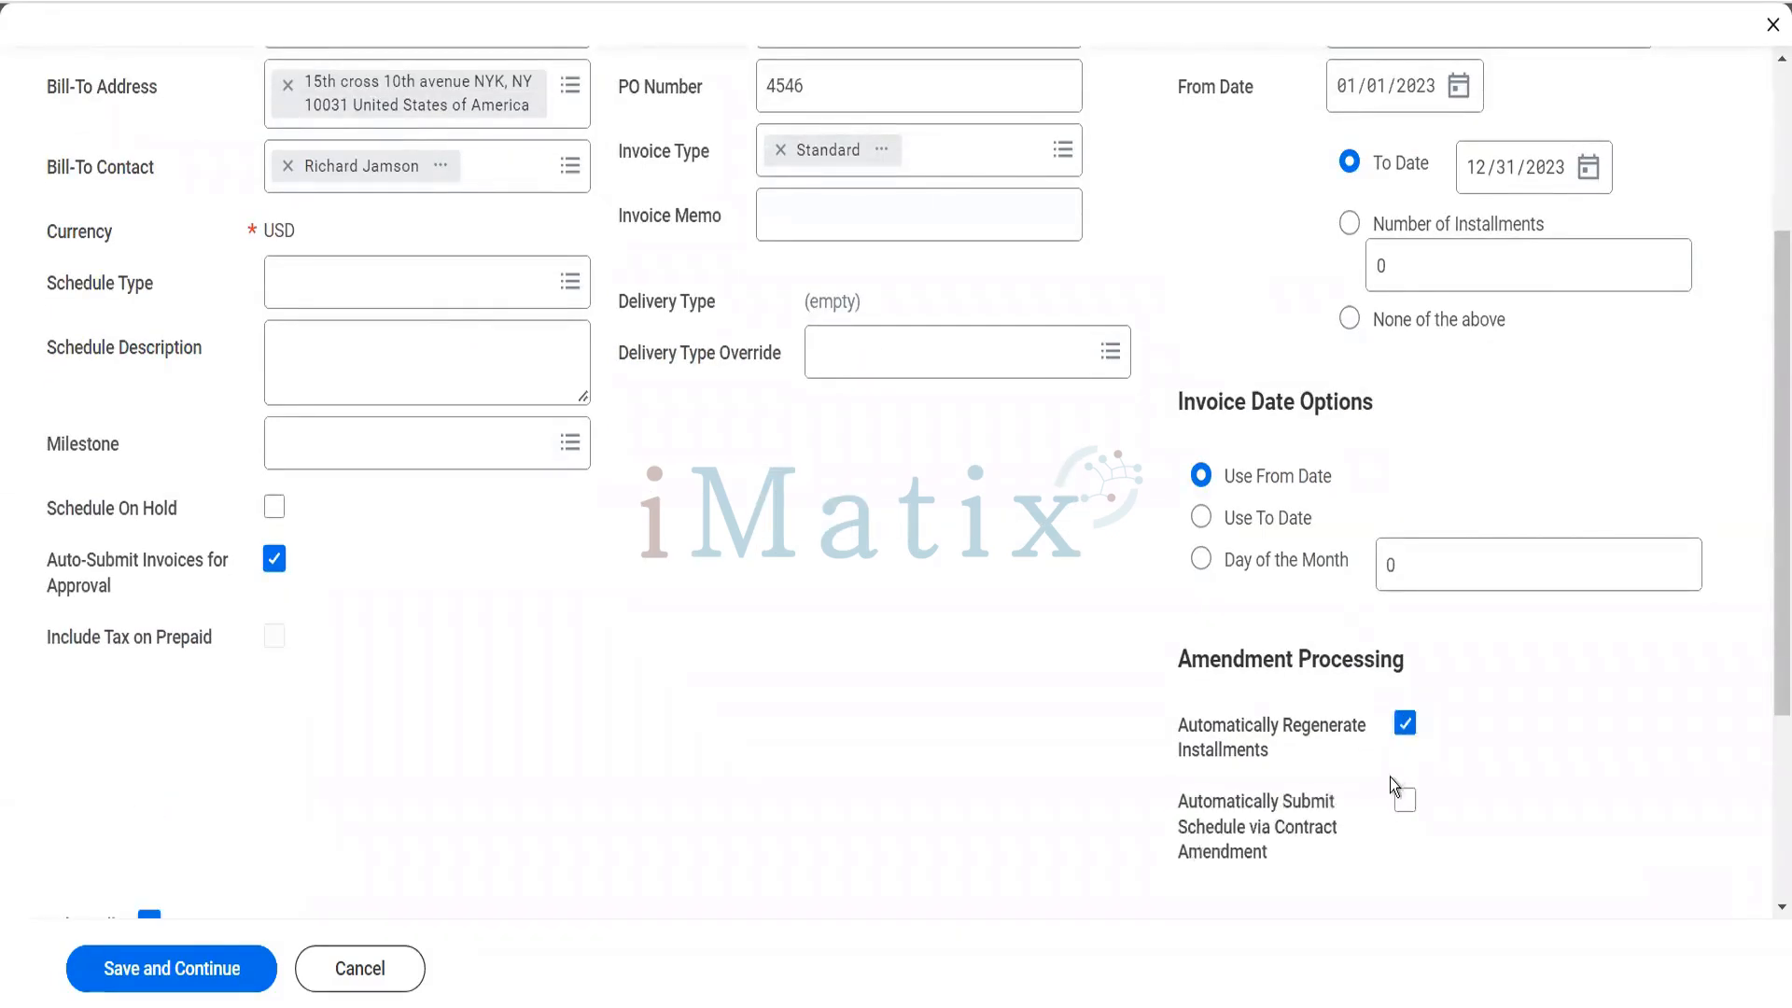
click(1401, 805)
scroll(626, 645, down, 3)
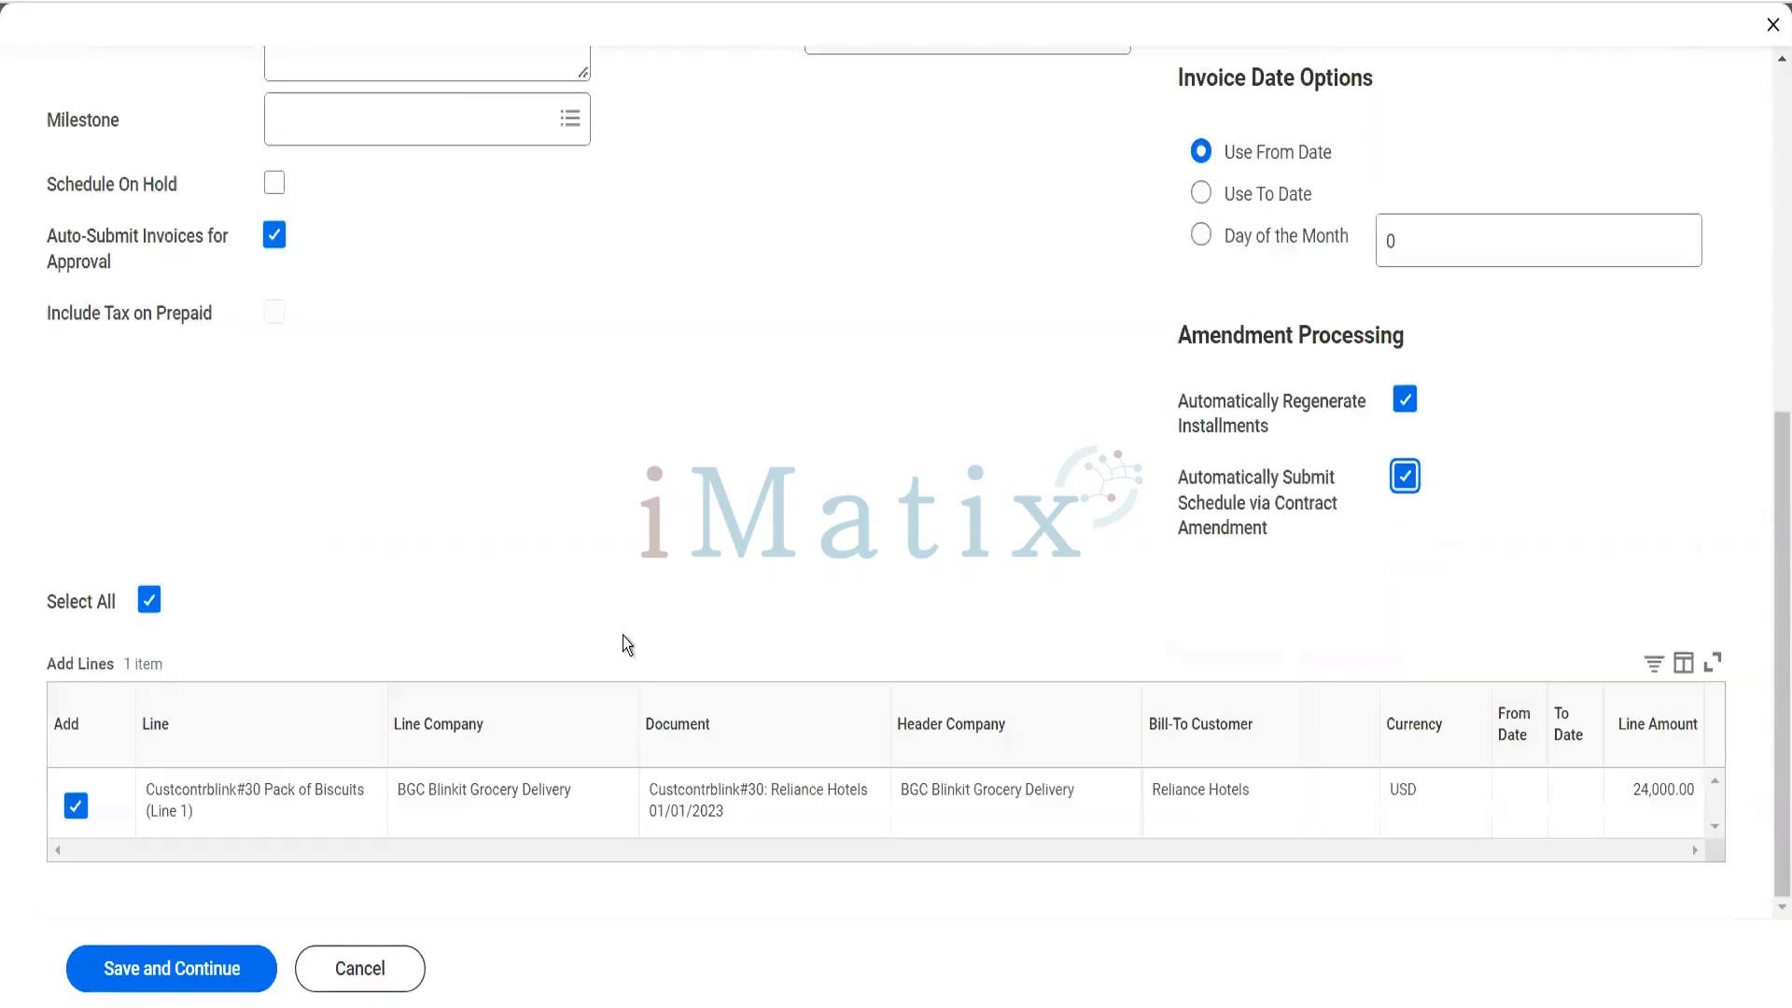
click(207, 976)
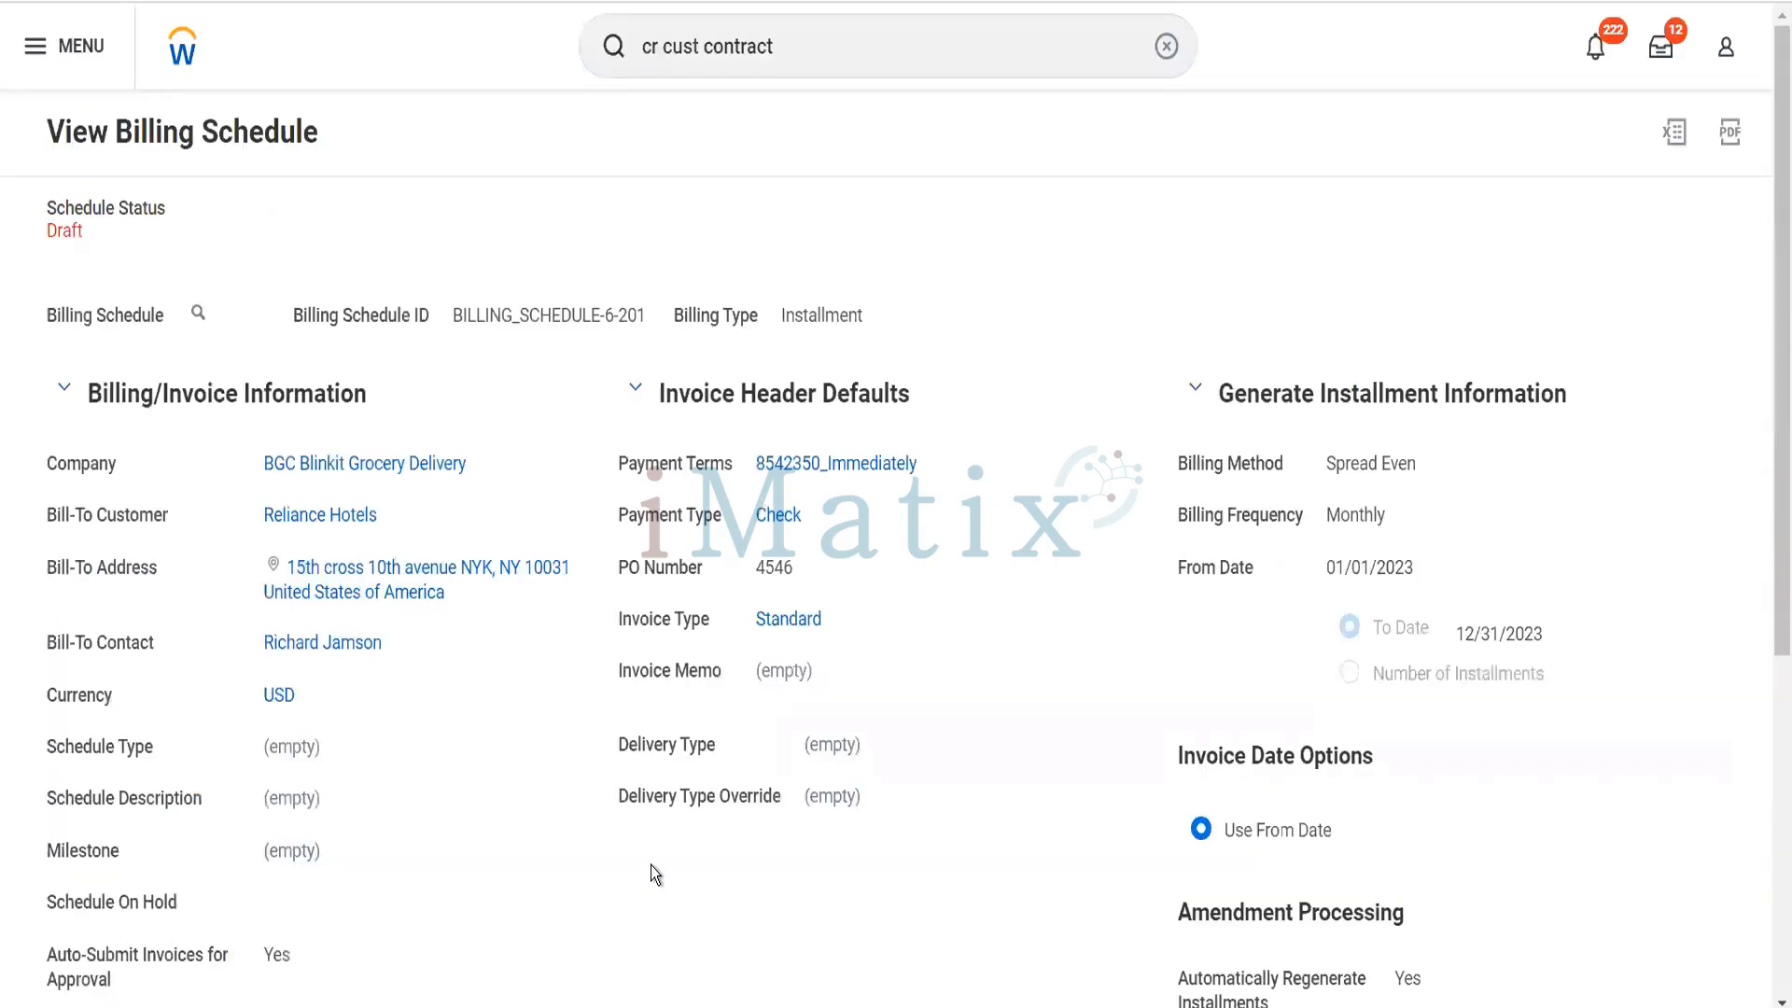
- Generate the monthly installments for the draft billing schedule and accept the proposed list
scroll(827, 862, down, 5)
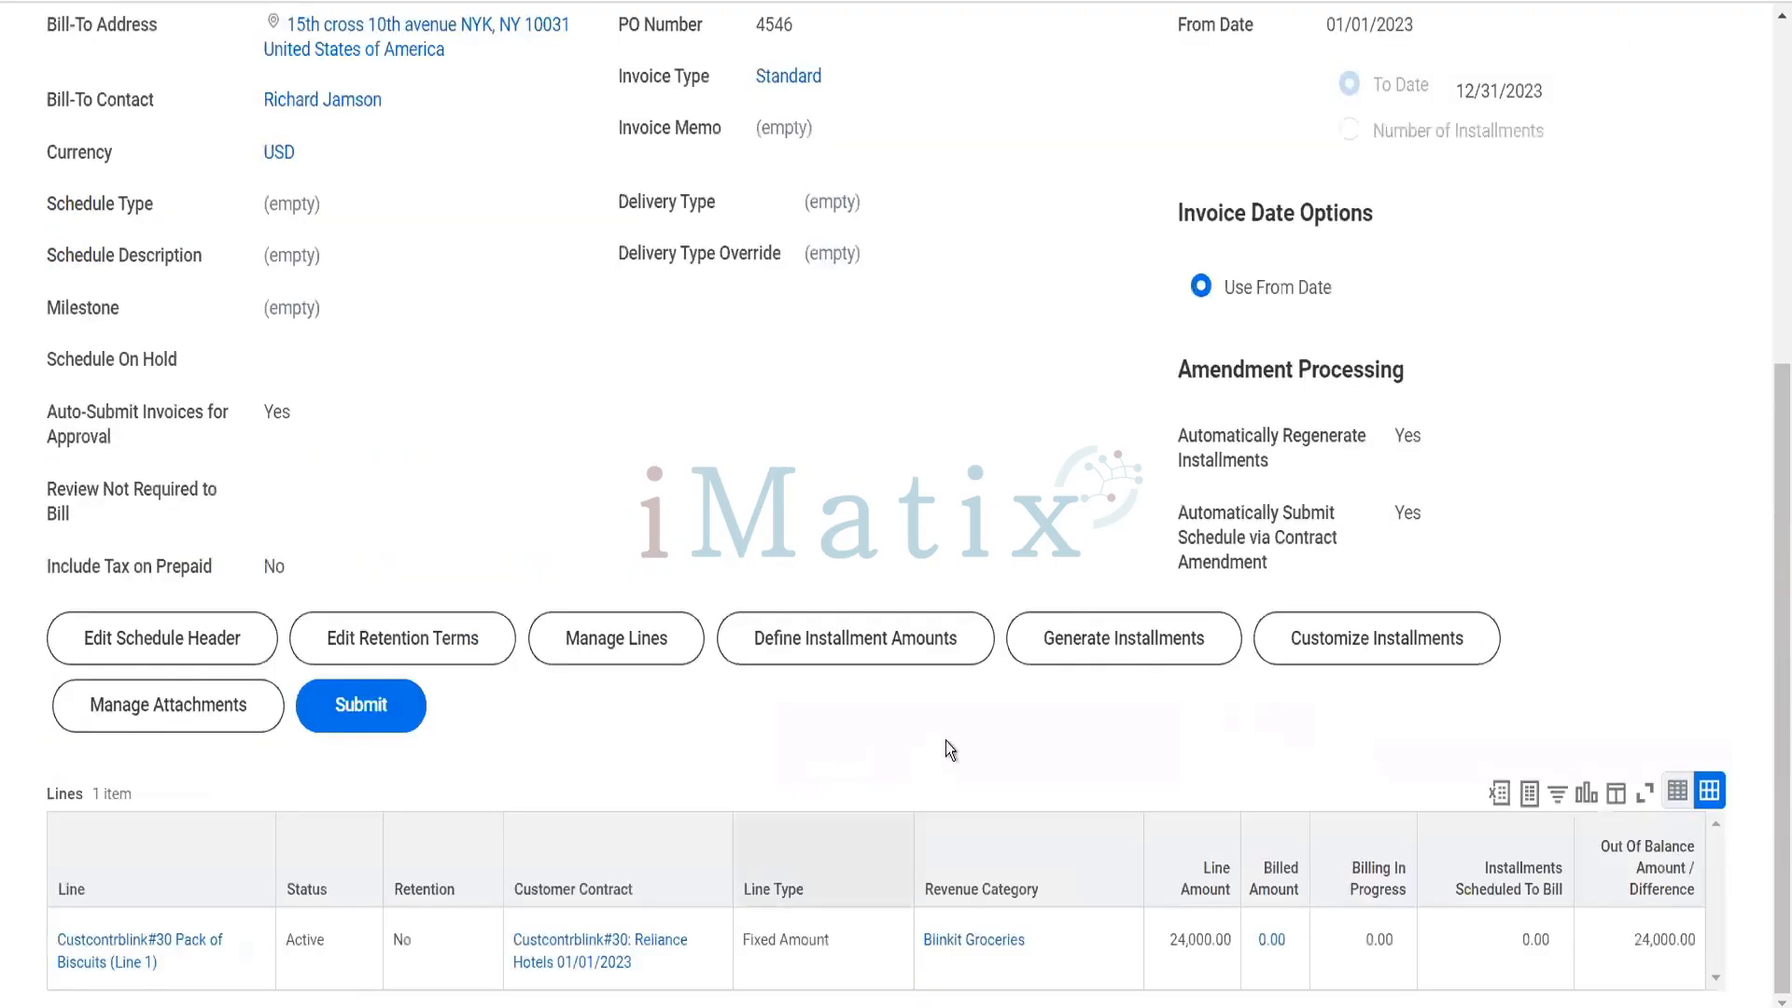
click(1091, 647)
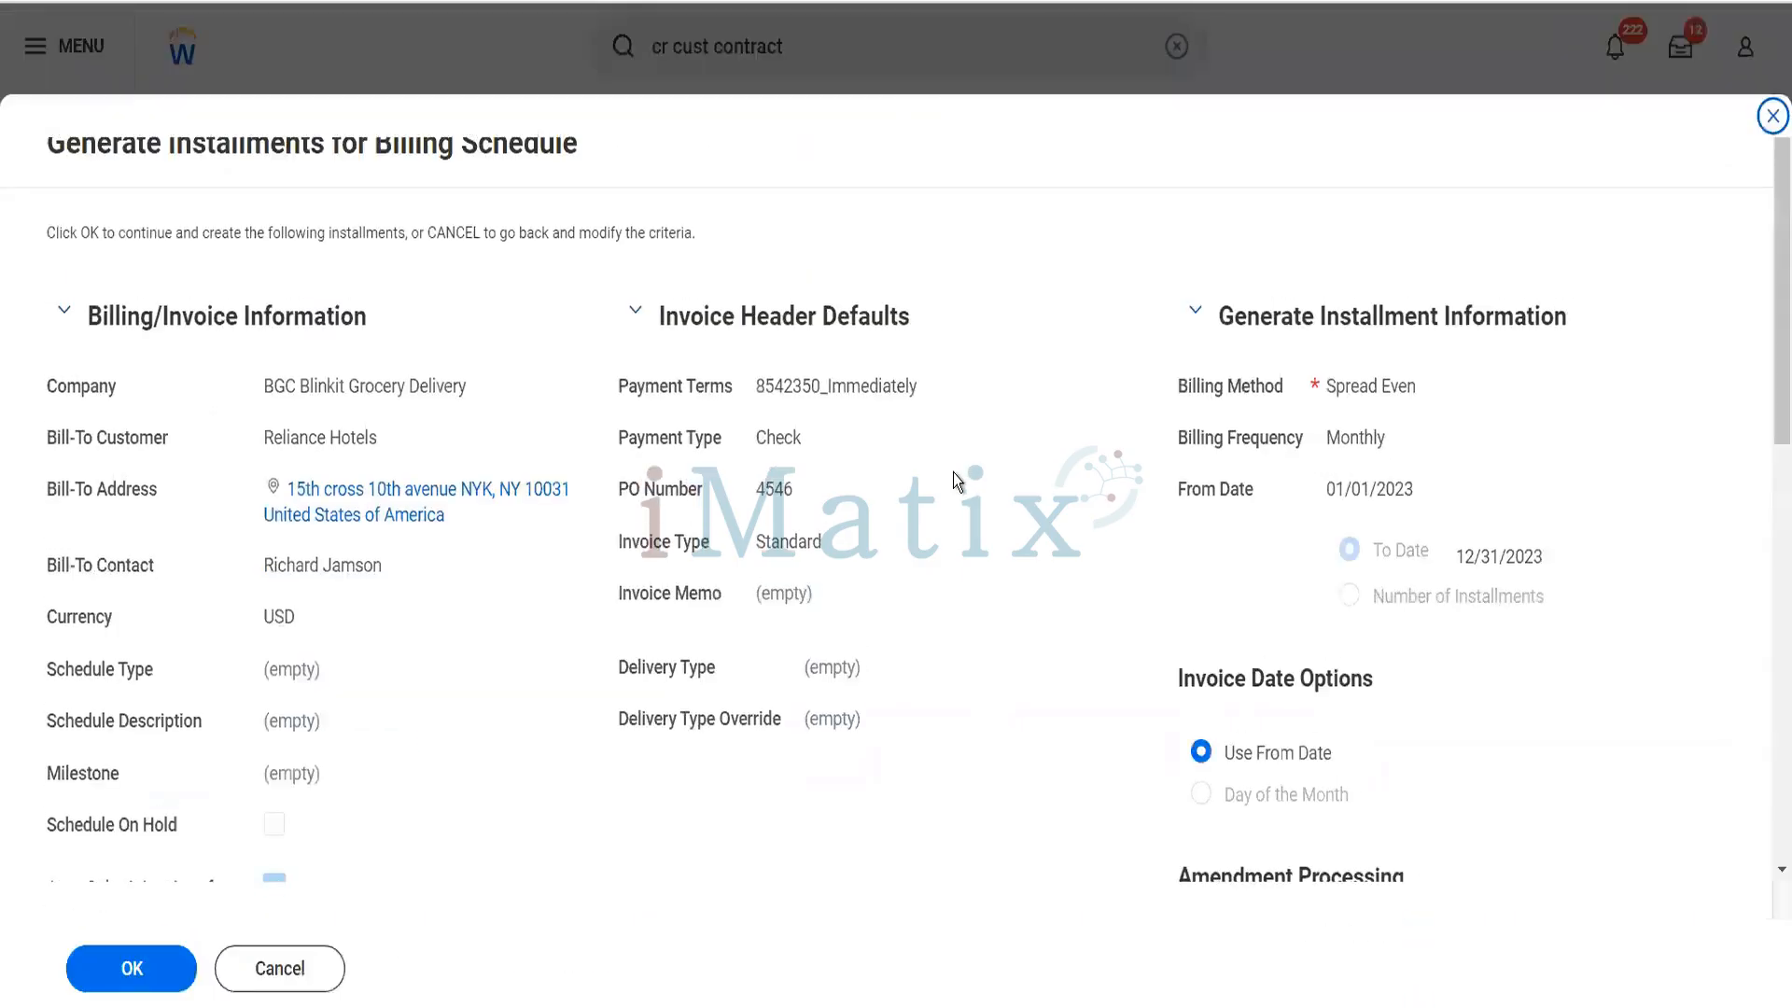
scroll(954, 472, down, 10)
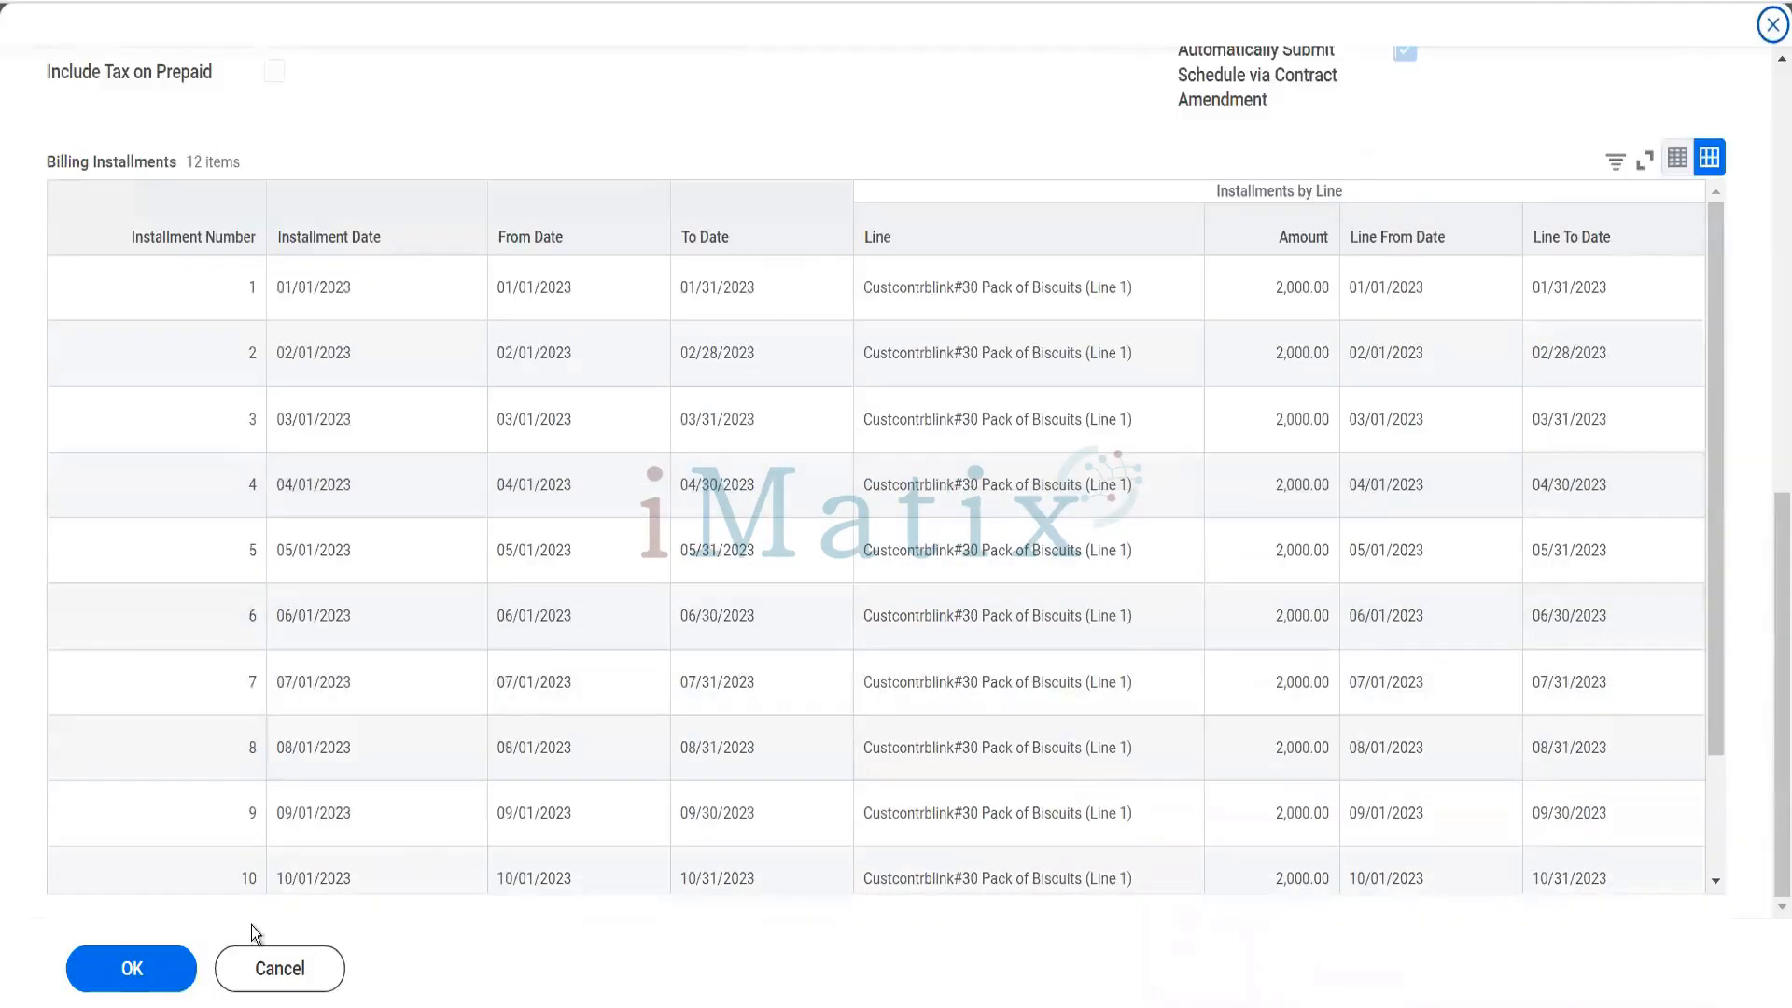
click(163, 976)
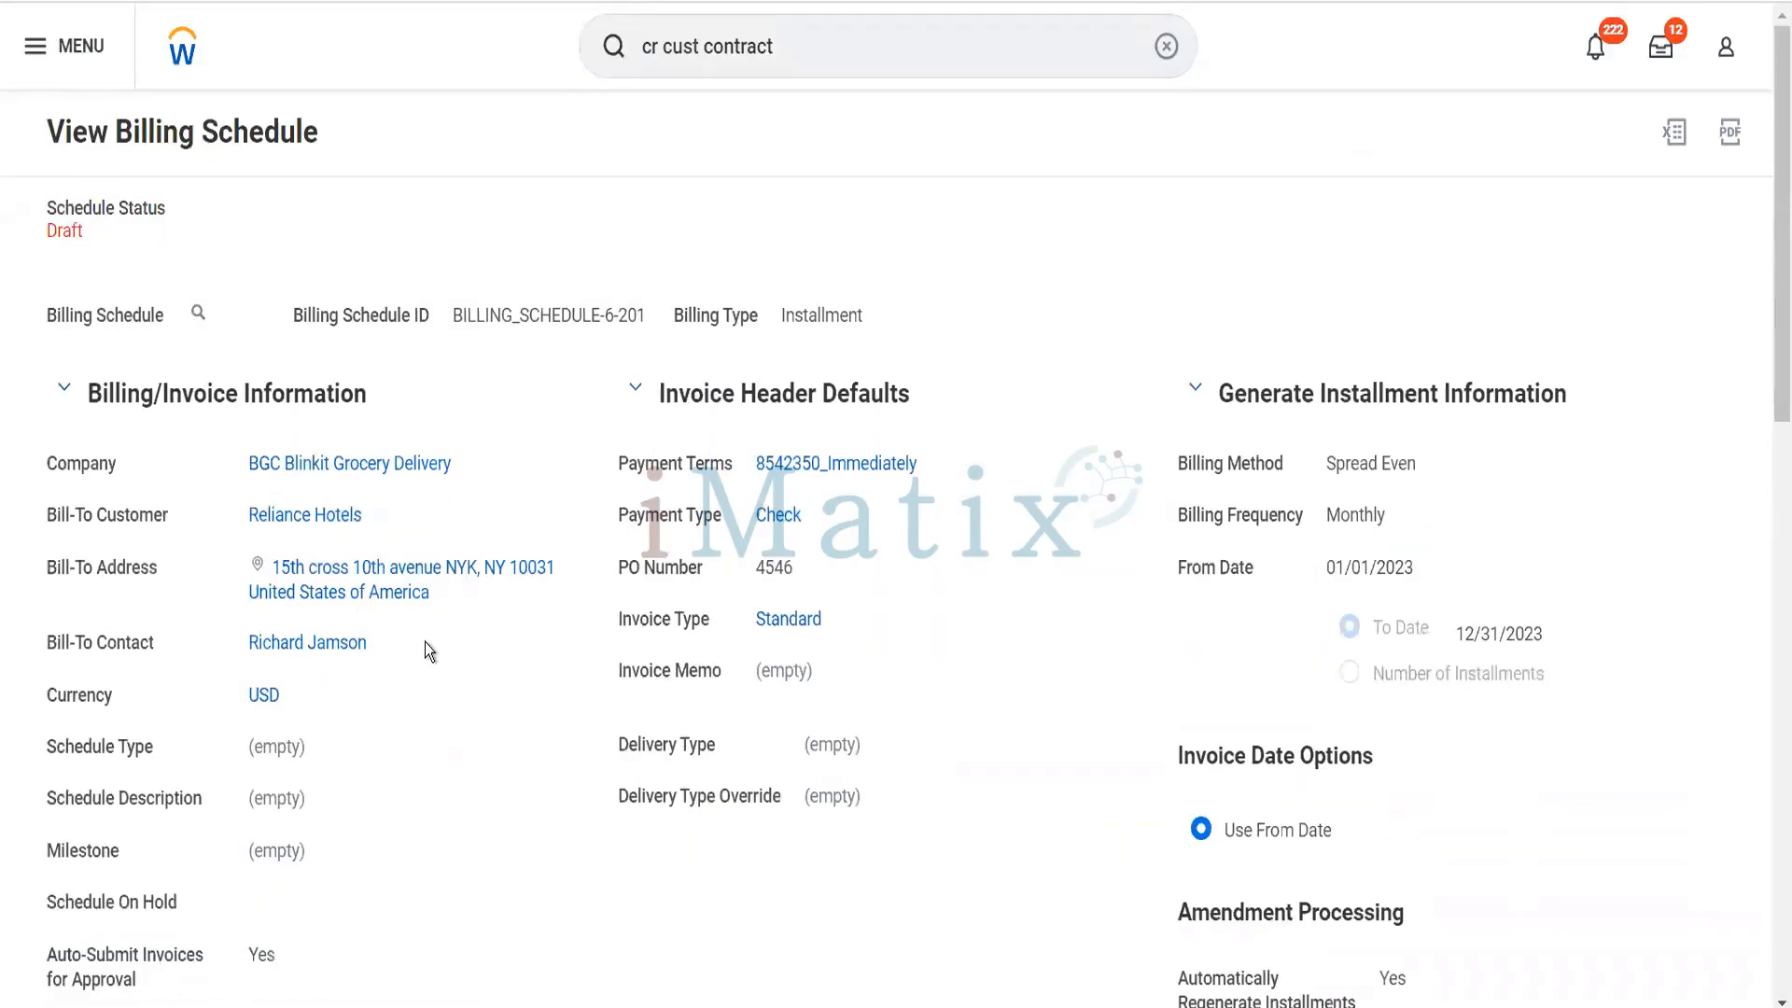
- Submit the billing schedule with its generated installments and confirm the submission
scroll(424, 642, down, 10)
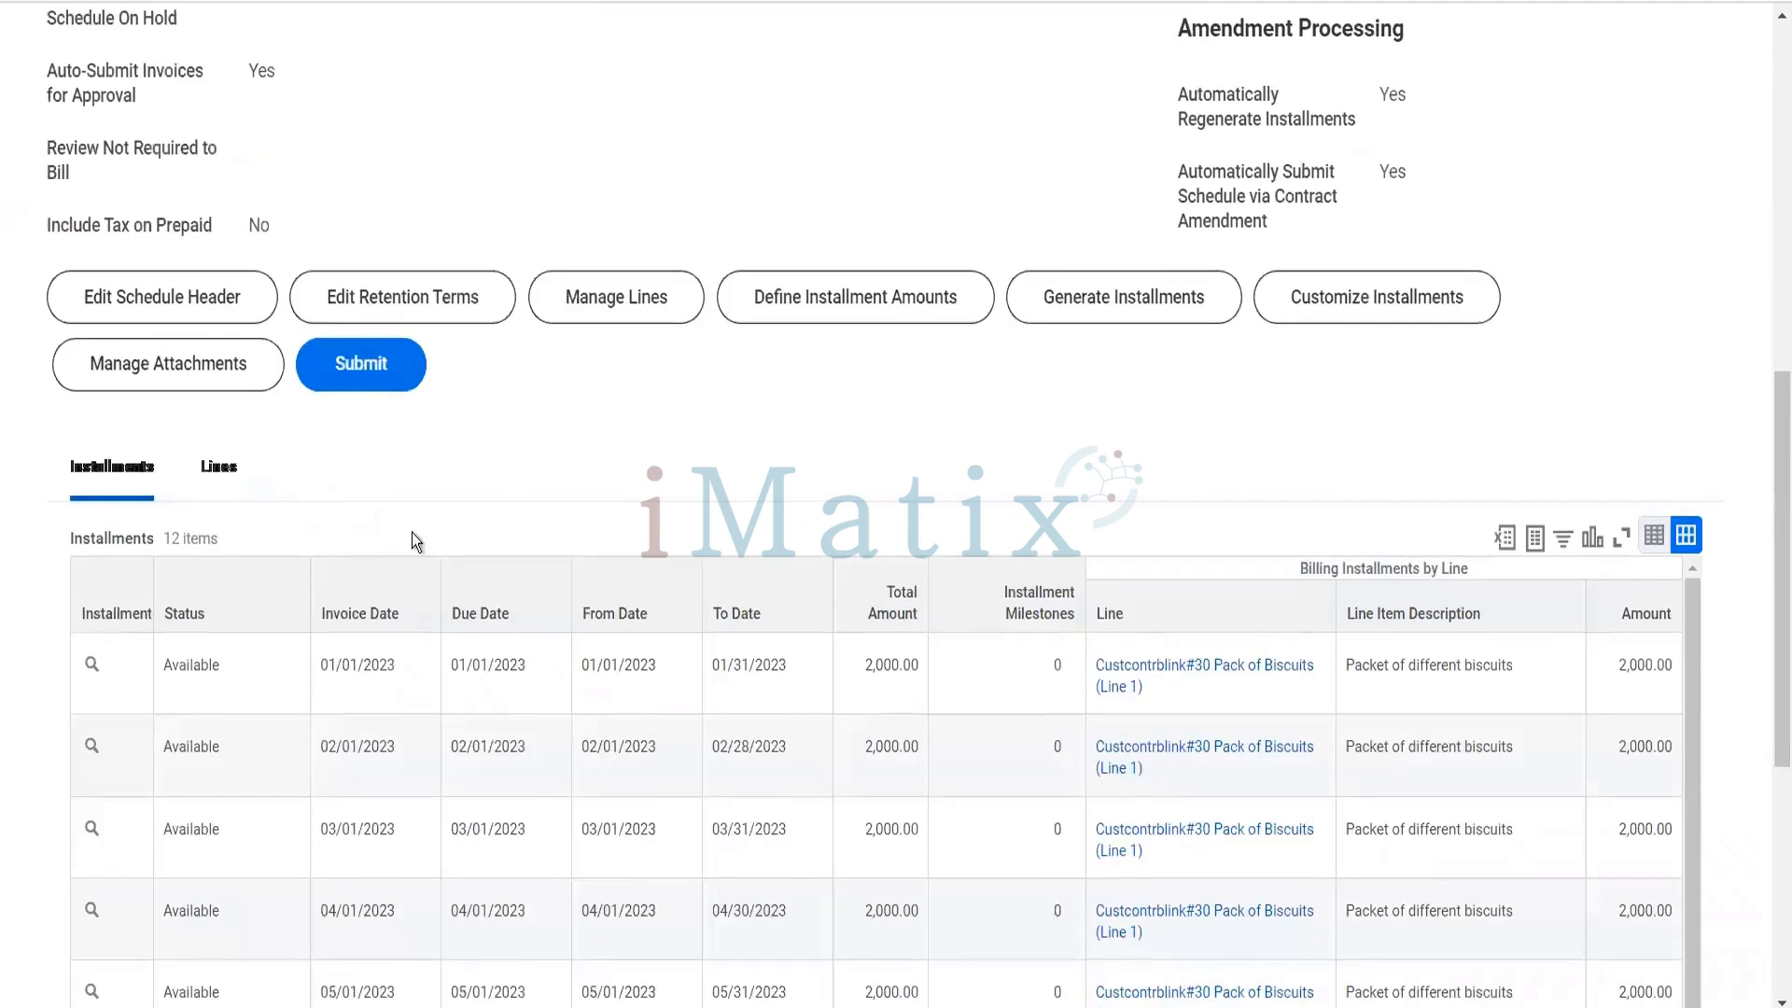
click(371, 378)
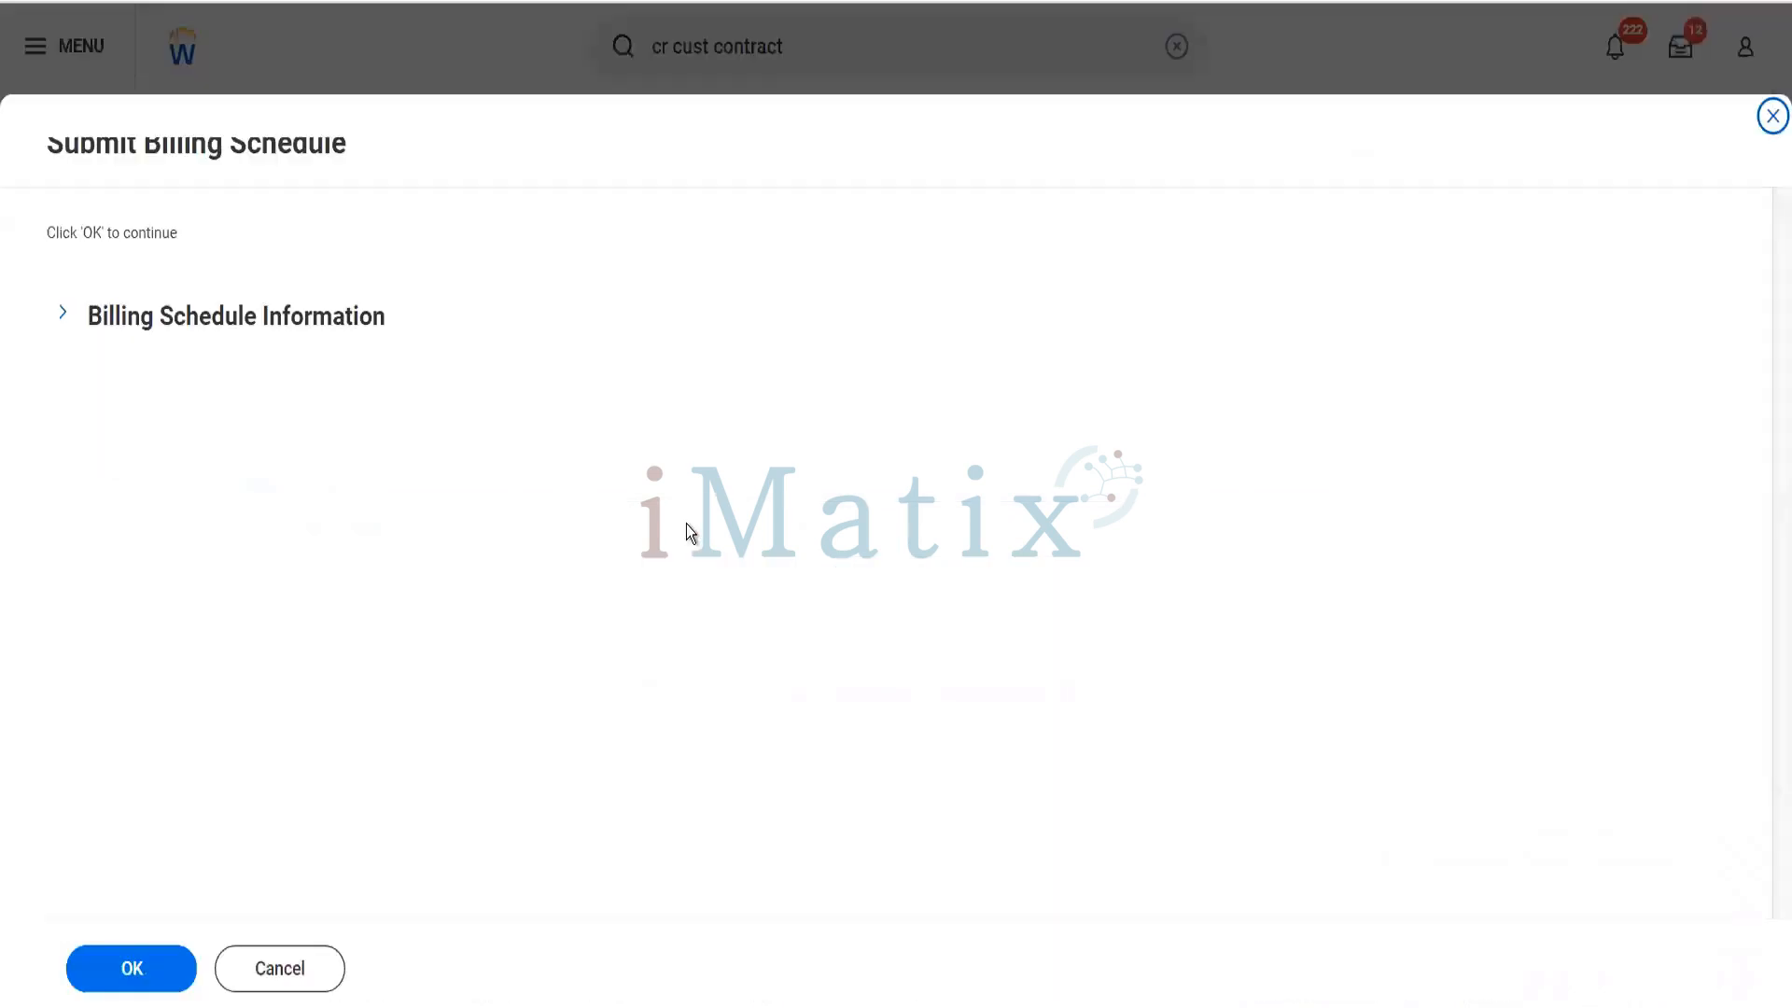
click(130, 970)
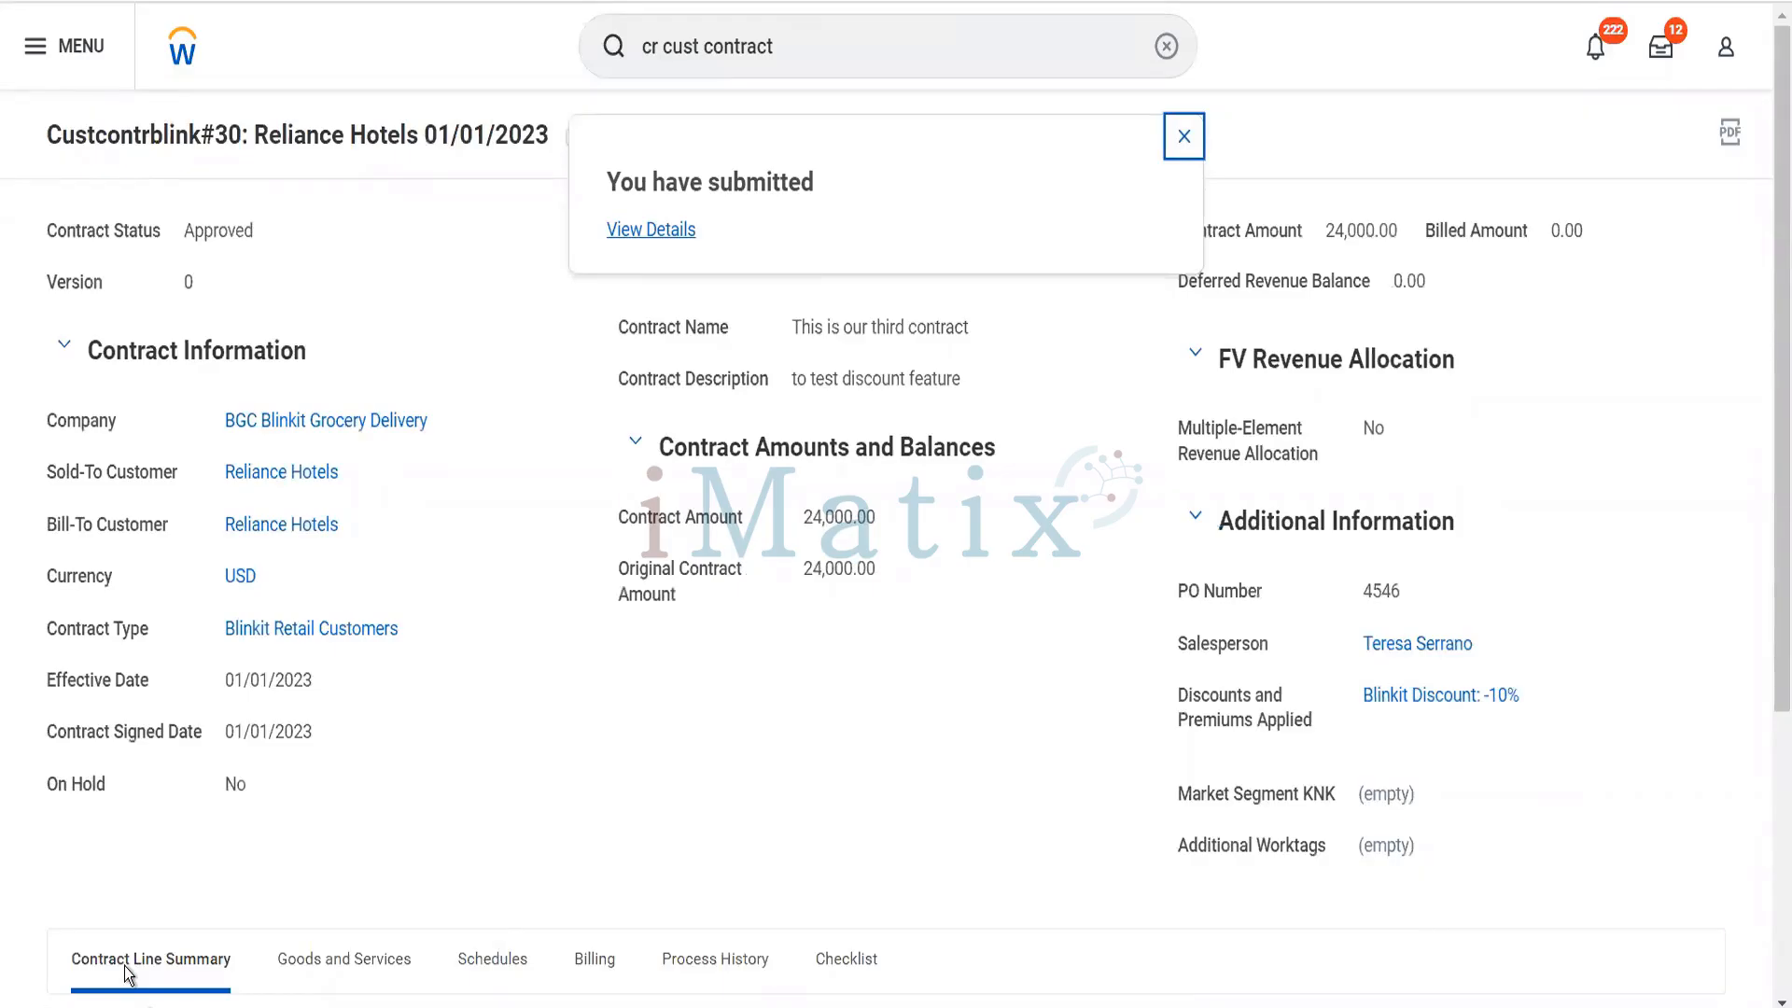
- Open the Reliance Hotels 01/01/2023 Spread Even billing schedule from the contract's schedules
scroll(125, 966, down, 5)
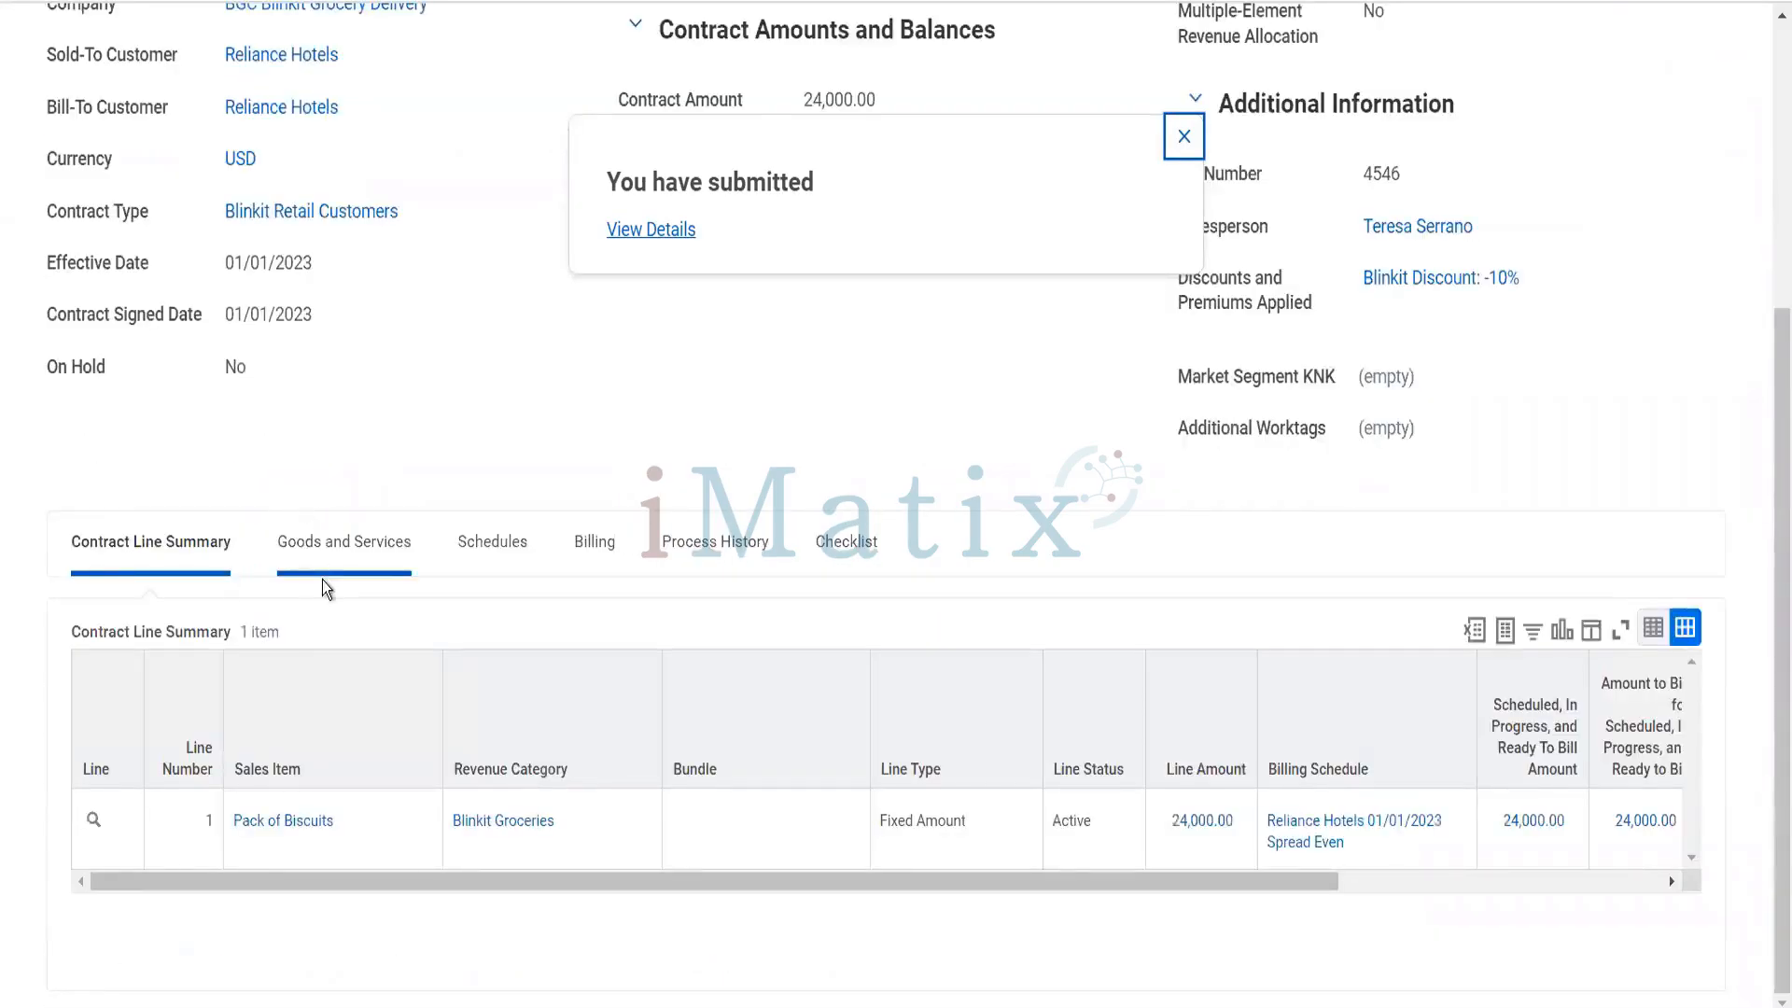
click(507, 544)
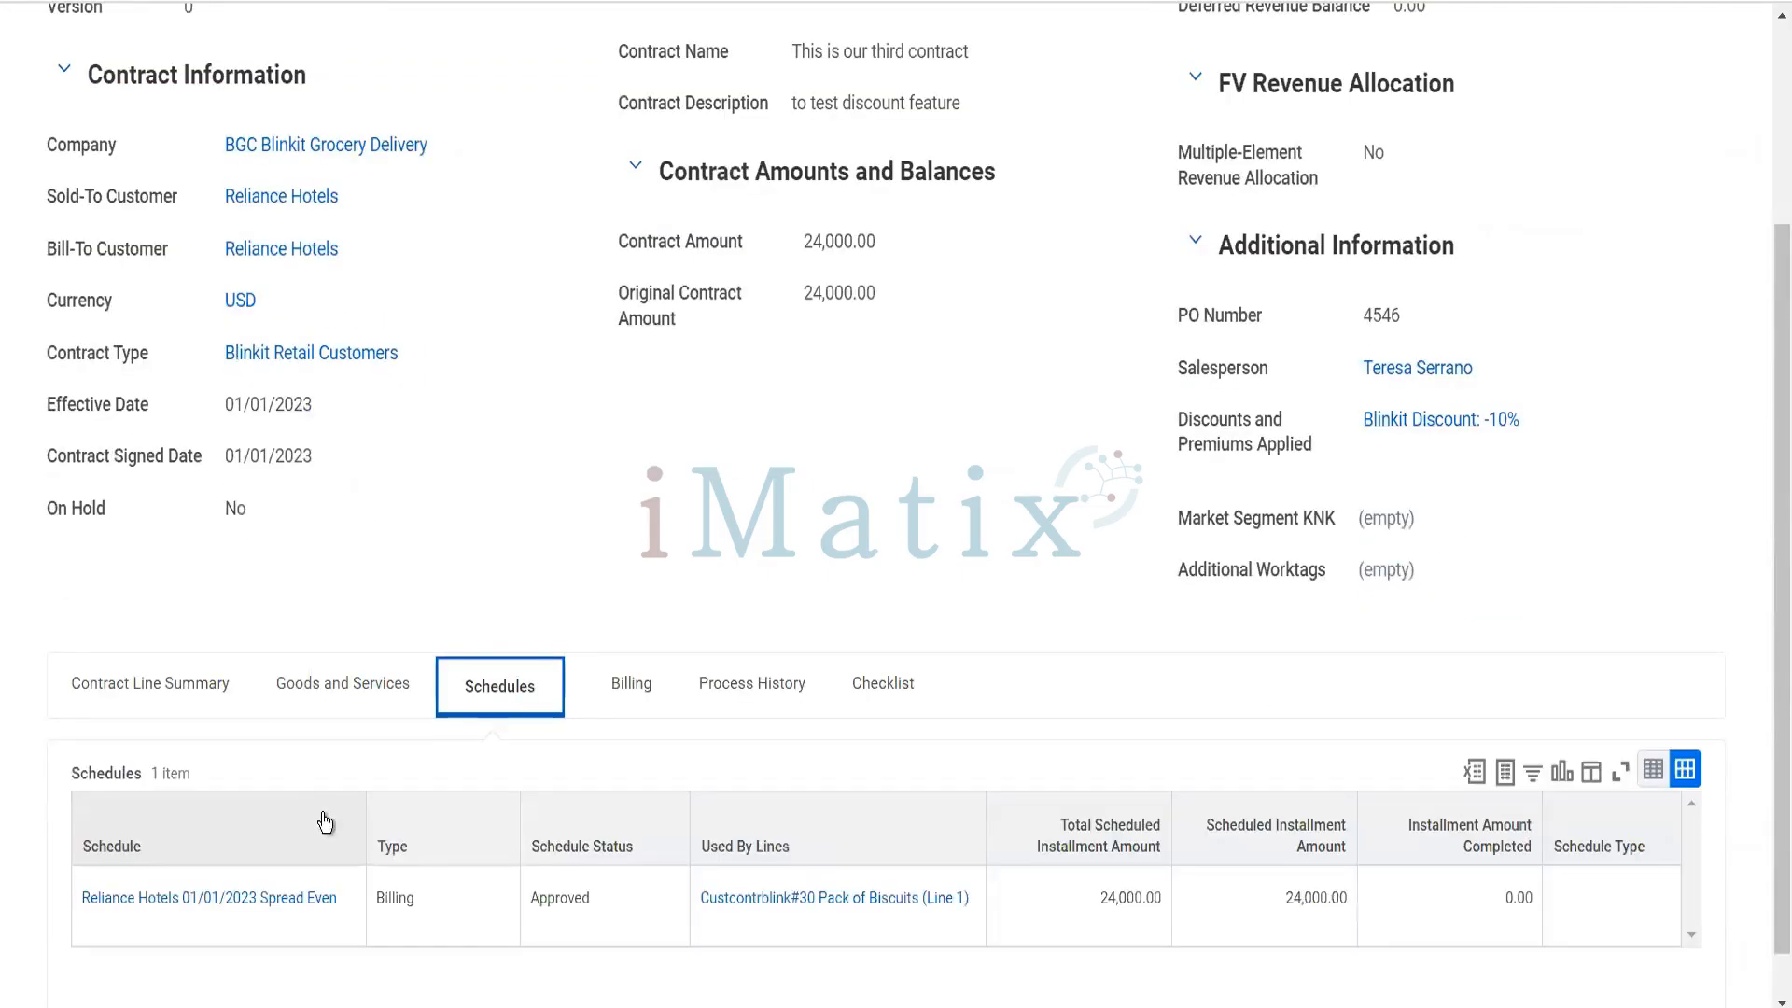
click(266, 901)
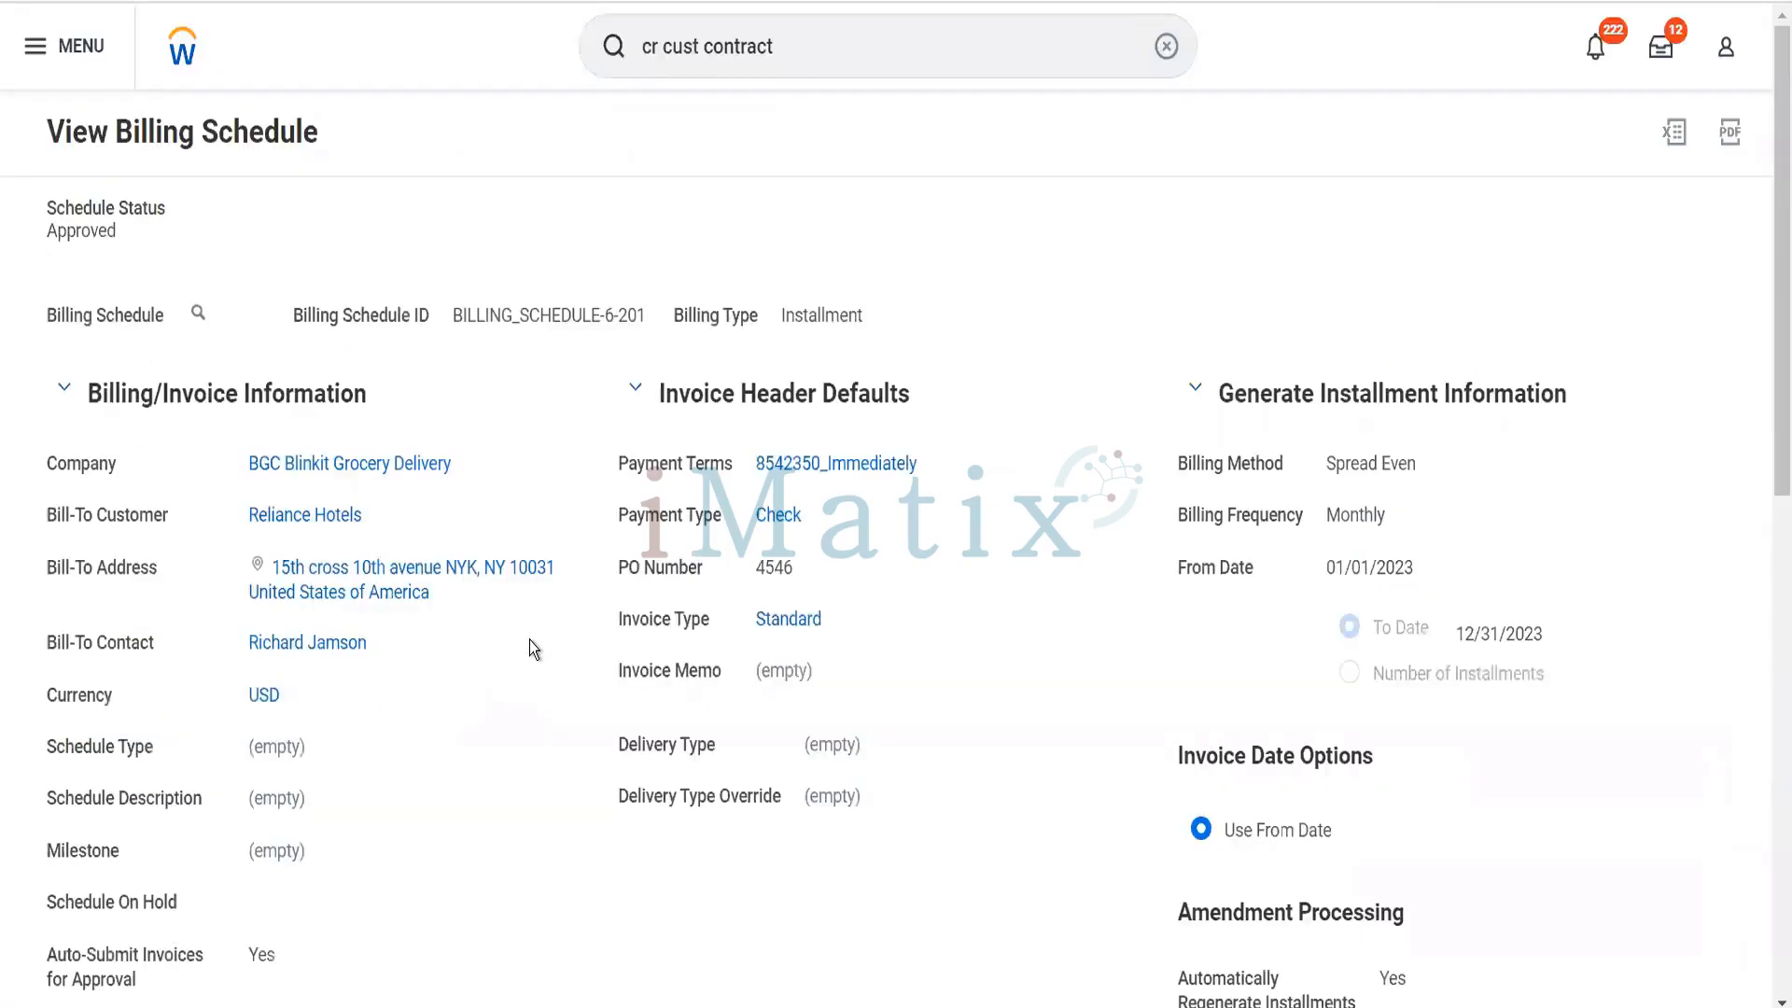
- Create the customer invoice for the 01/01/2023 billing installment and refresh the batch process status
scroll(486, 644, down, 10)
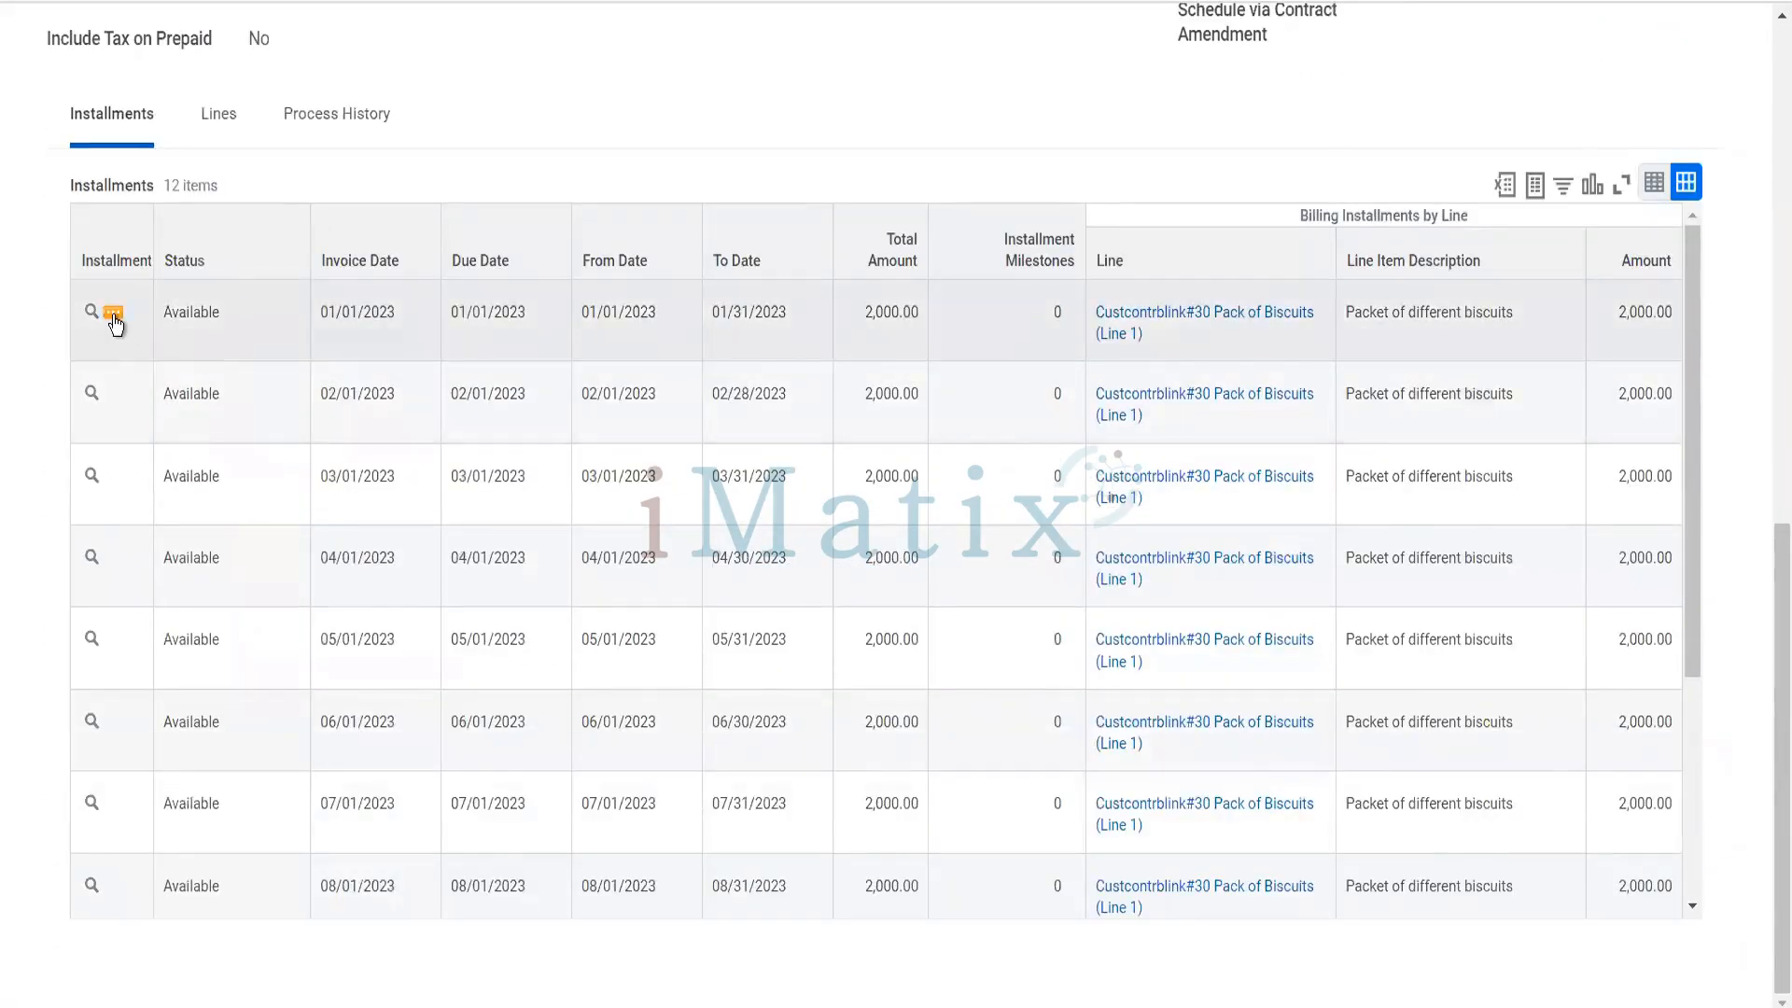
click(113, 314)
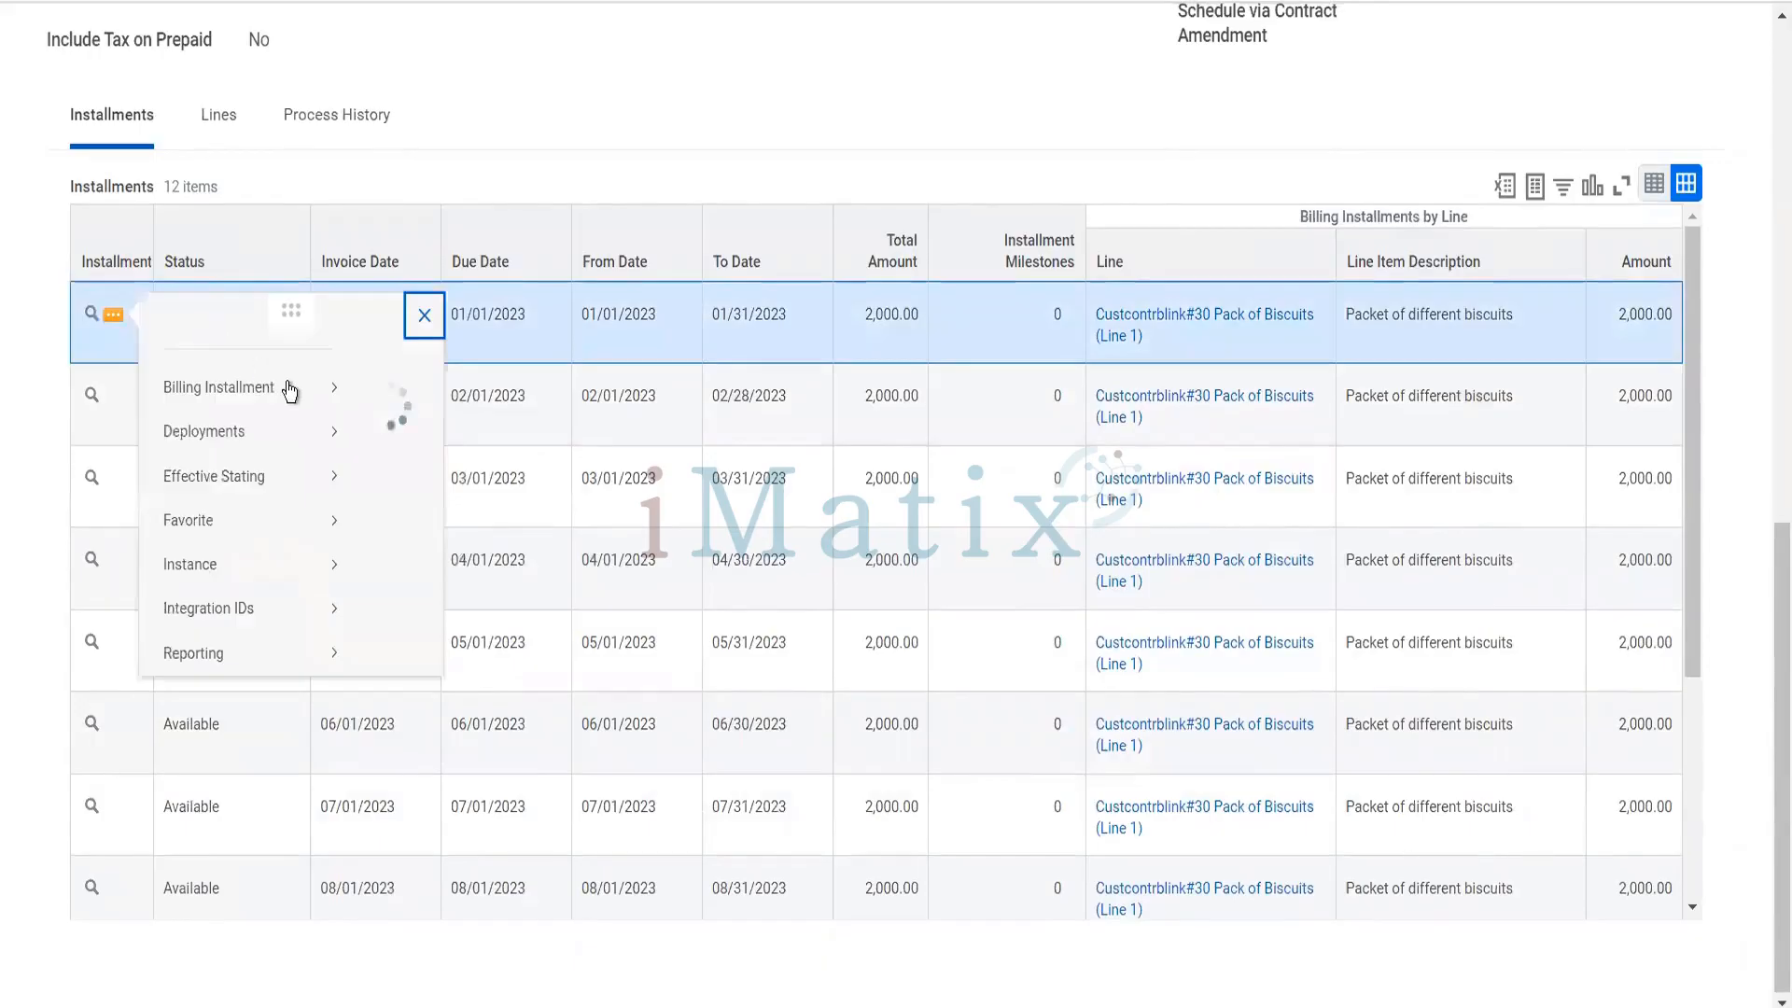
click(415, 399)
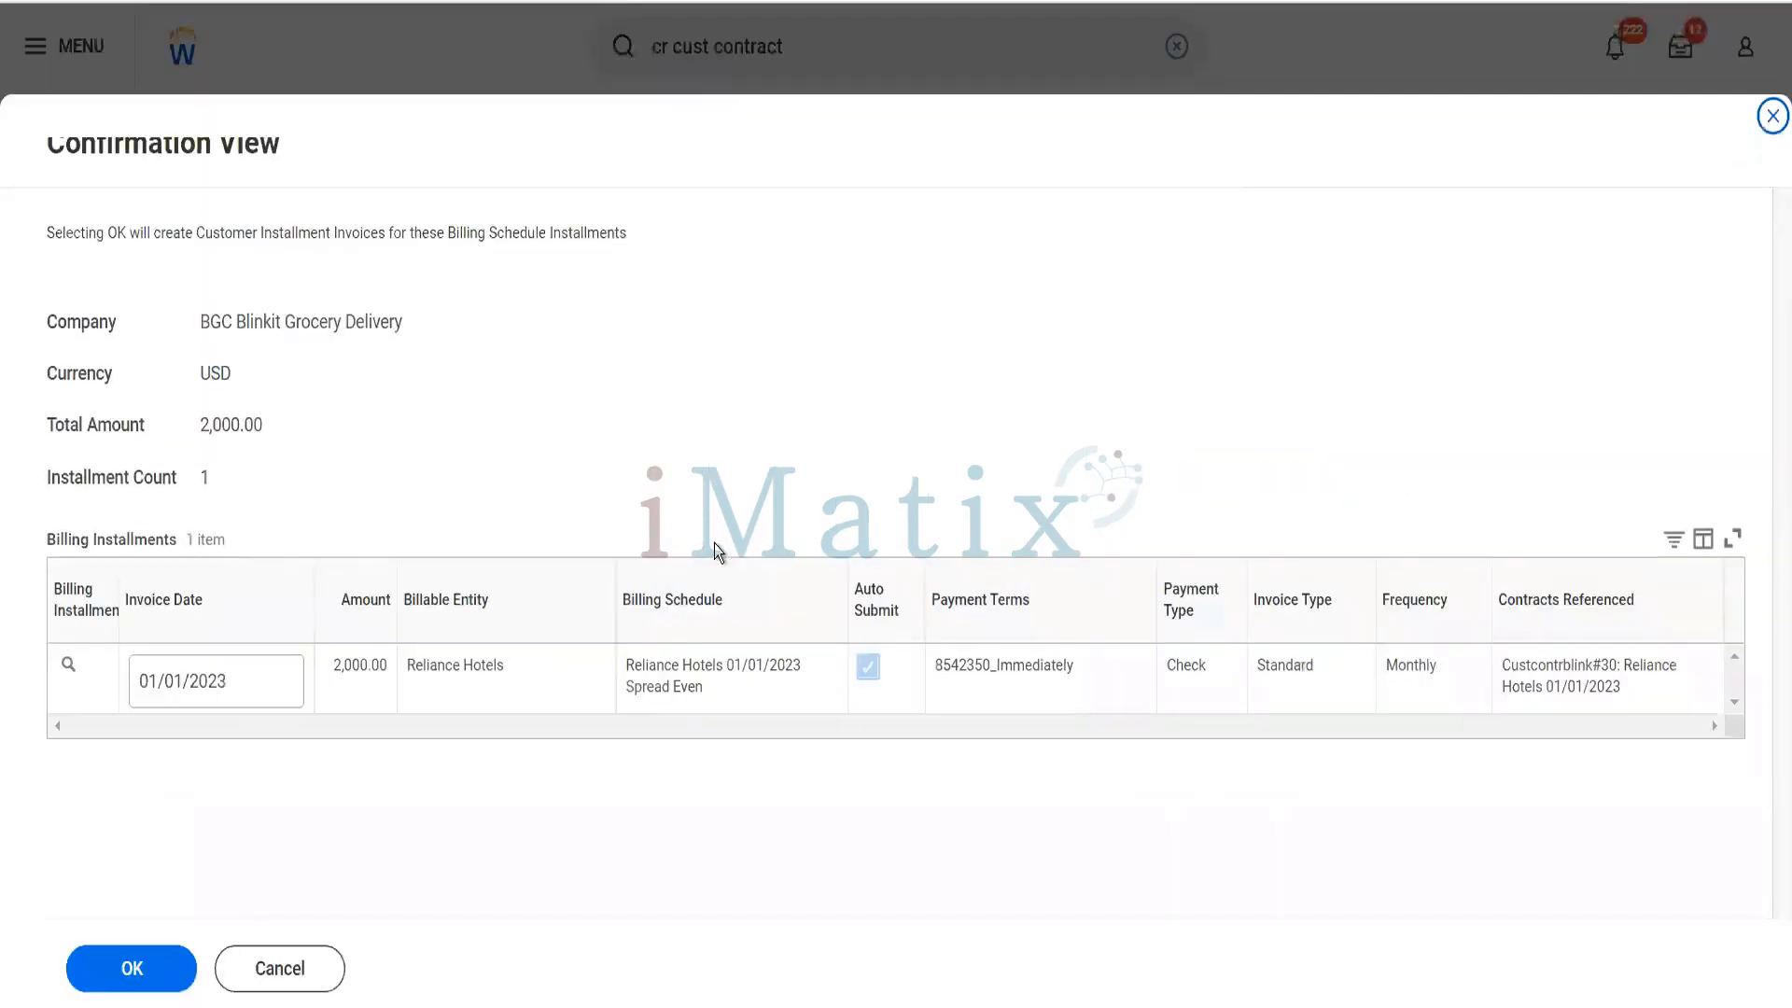
click(133, 973)
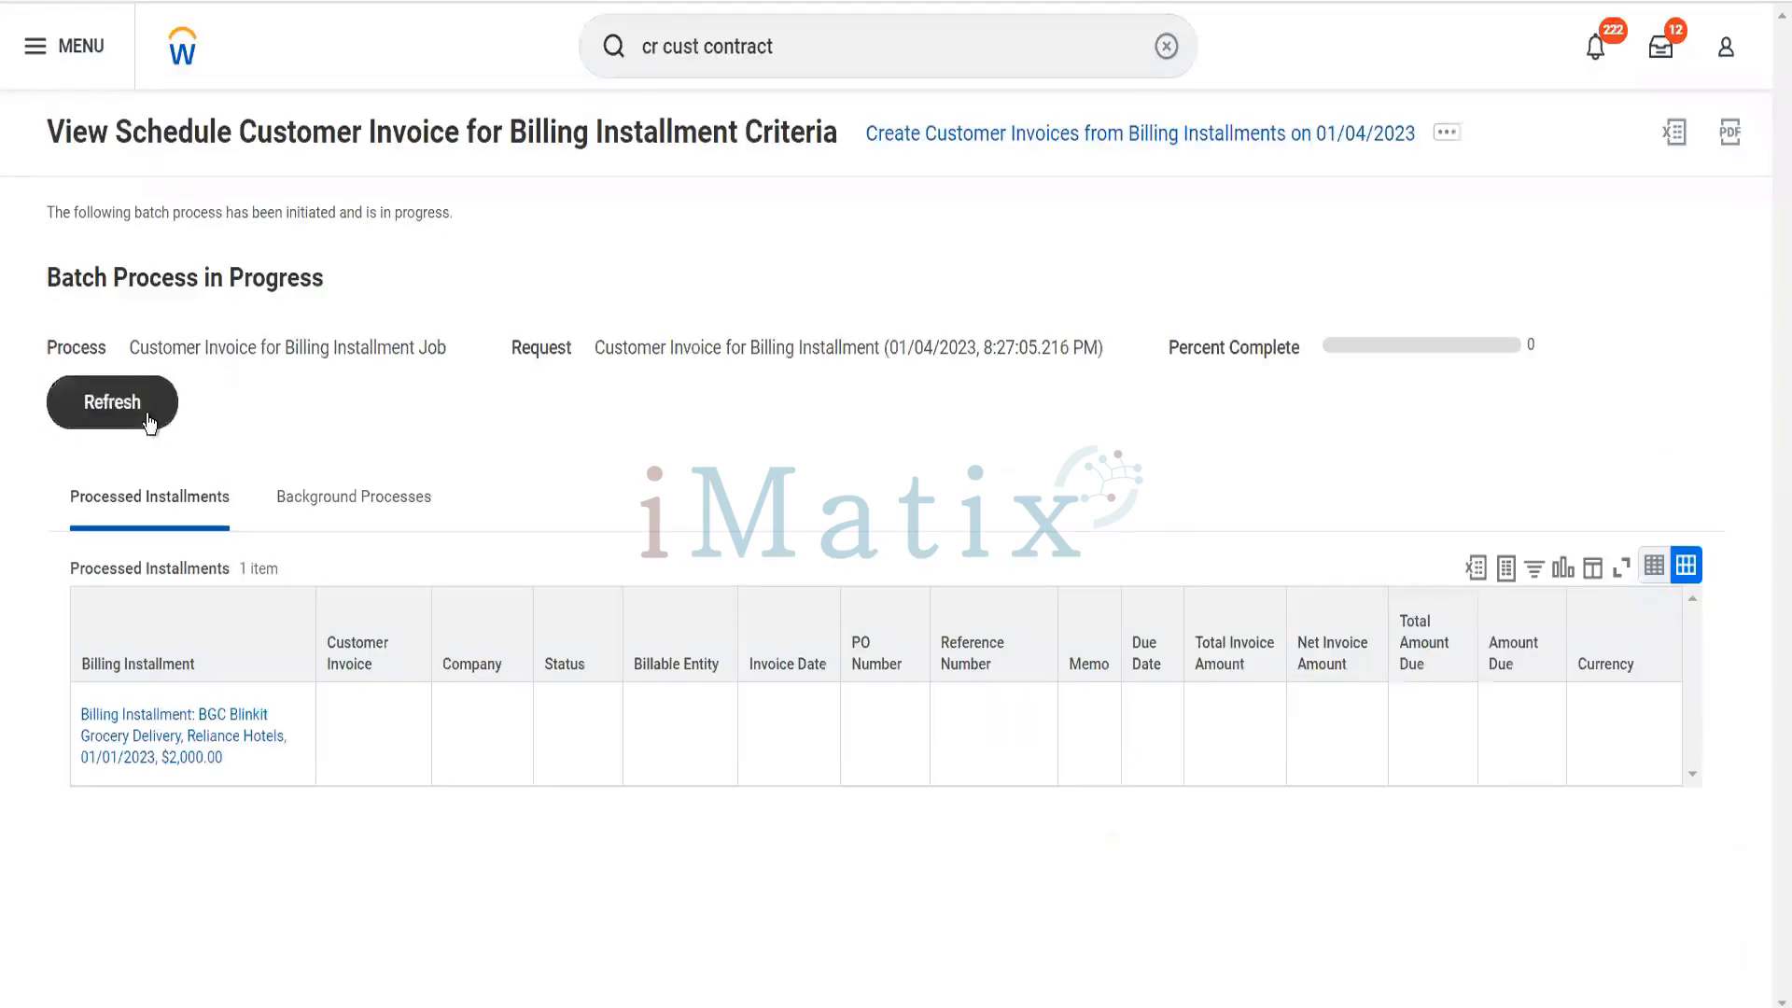
click(149, 420)
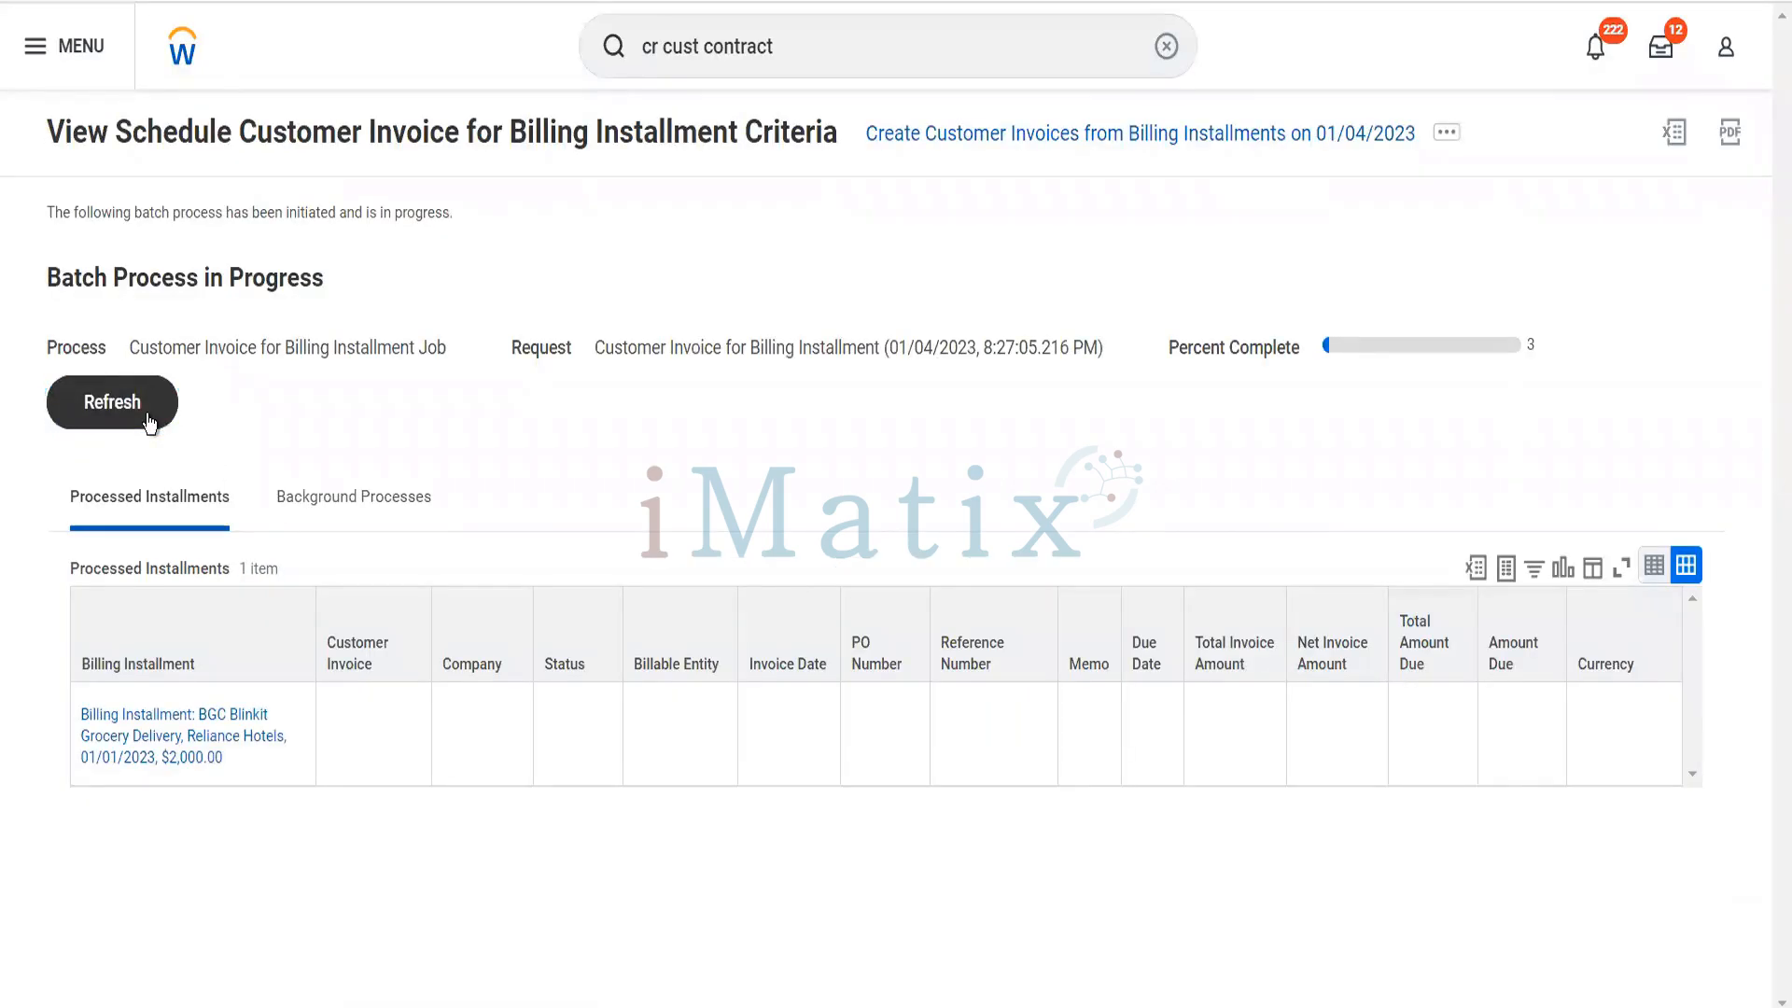